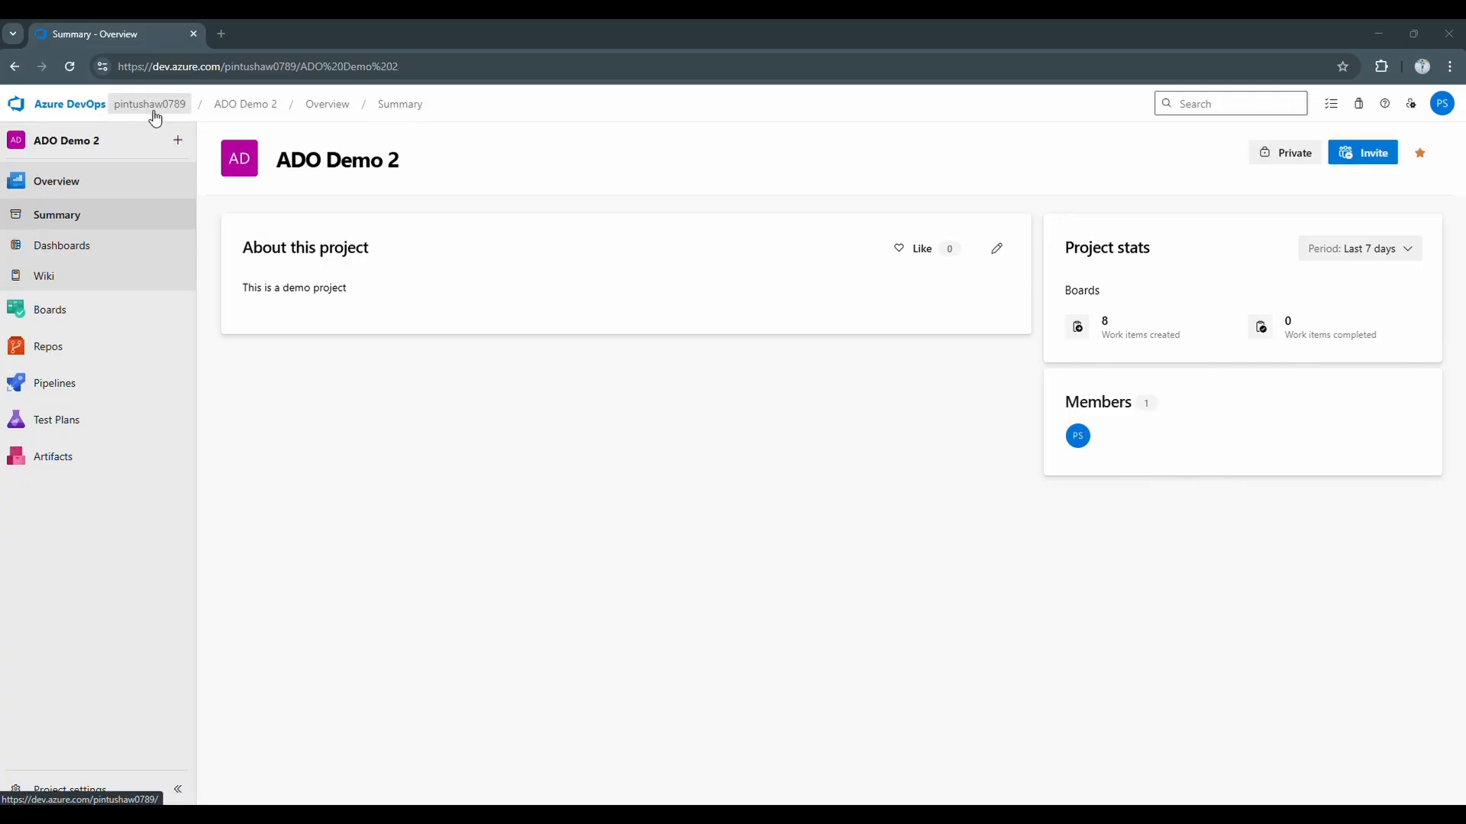
- Look through the ADO Demo 2 project's dashboards, work items, pipelines and test plans areas
{"action": "left_click", "coordinate": [225, 115]}
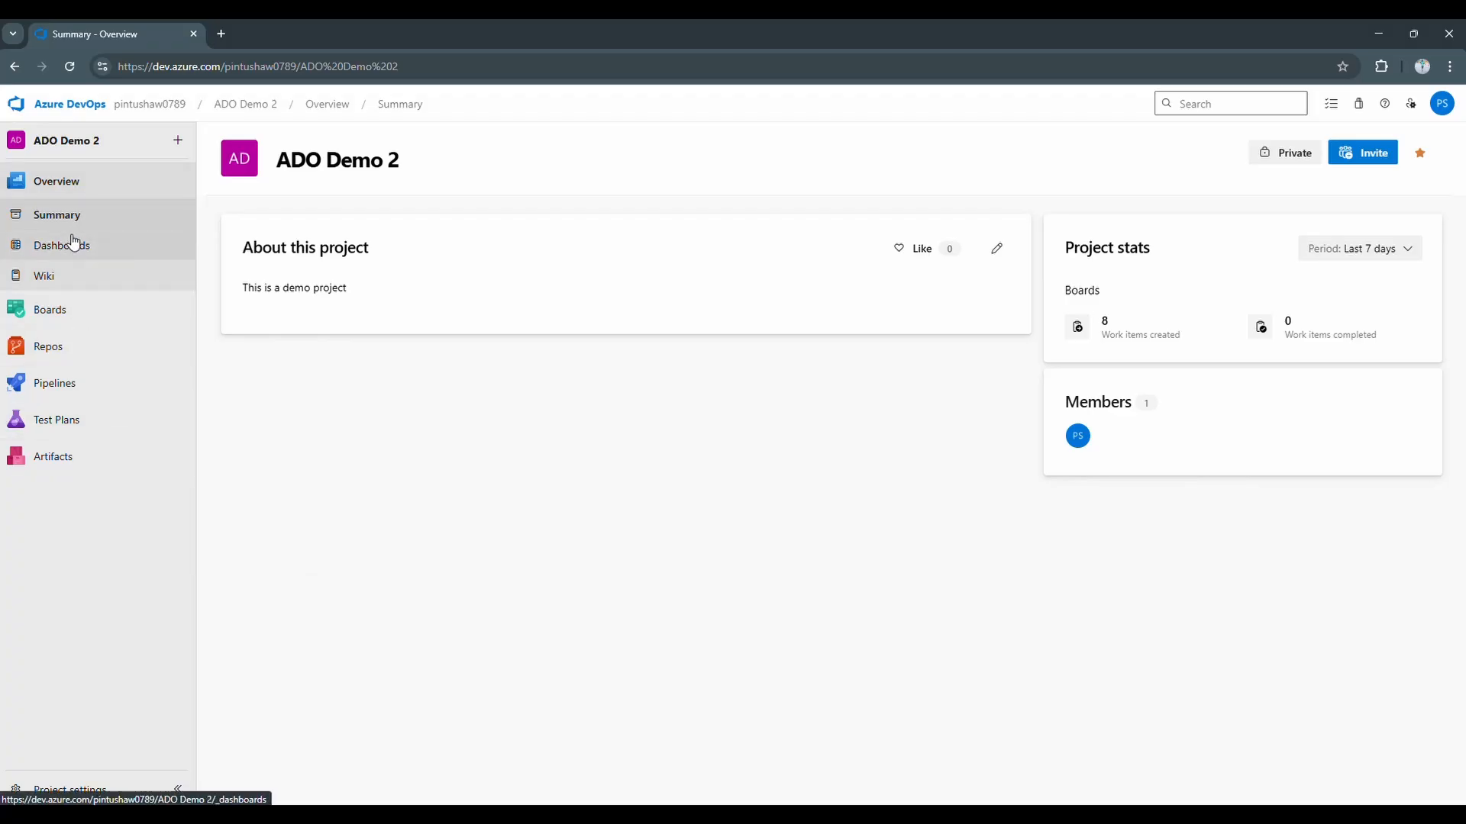
{"action": "left_click", "coordinate": [60, 256]}
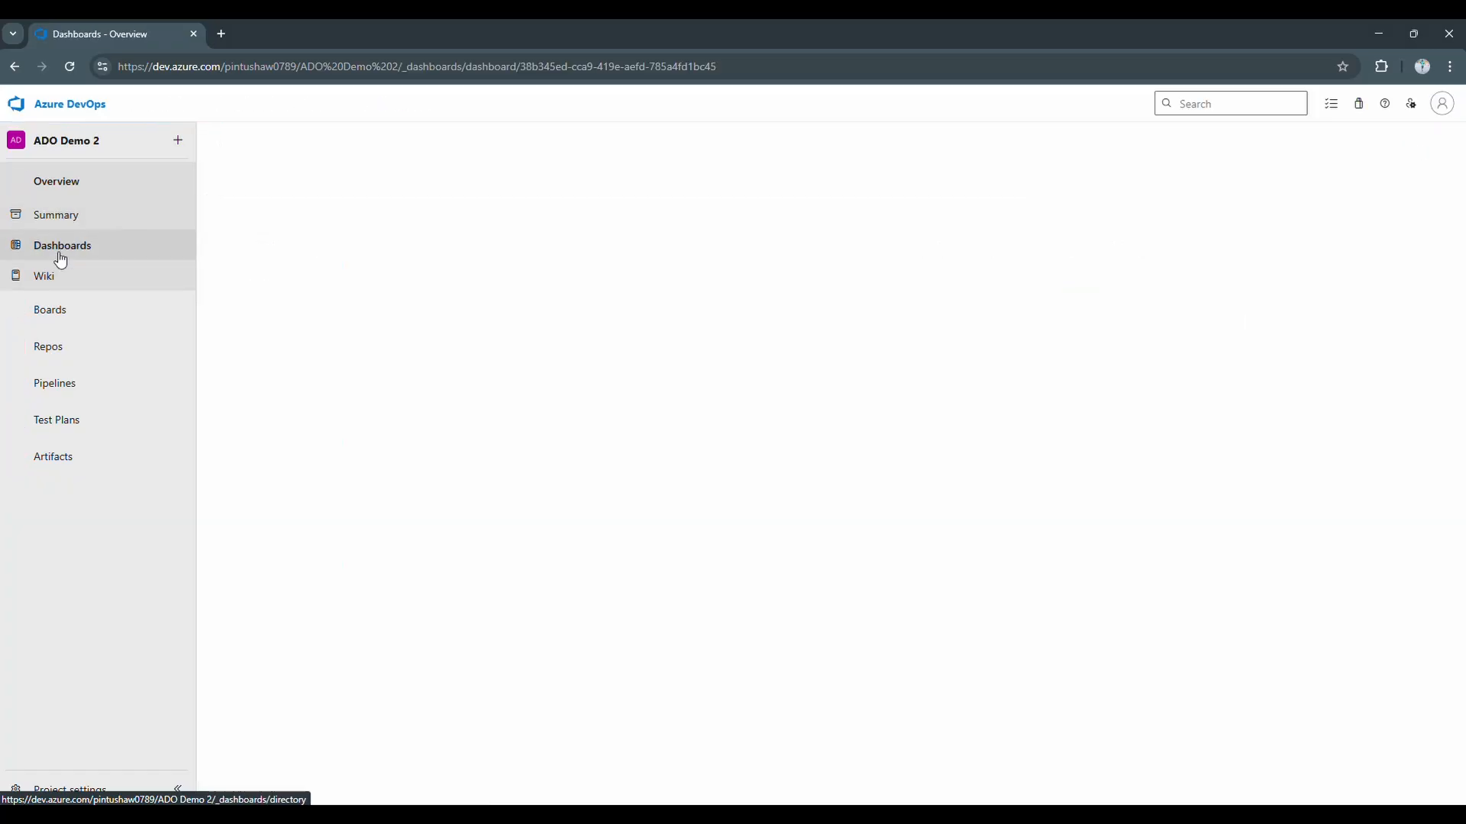
{"action": "left_click", "coordinate": [55, 312]}
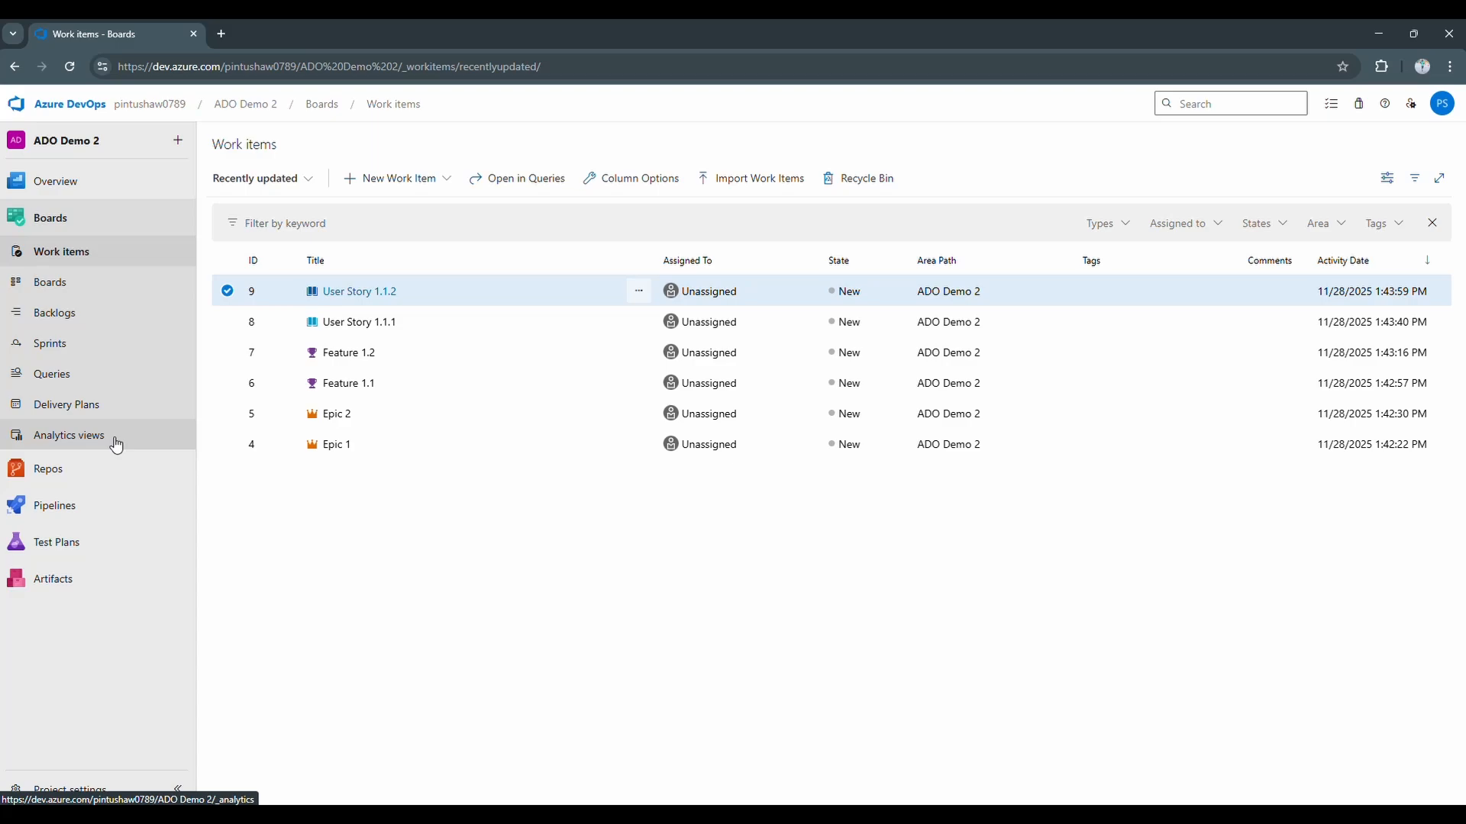
{"action": "mouse_move", "coordinate": [120, 522]}
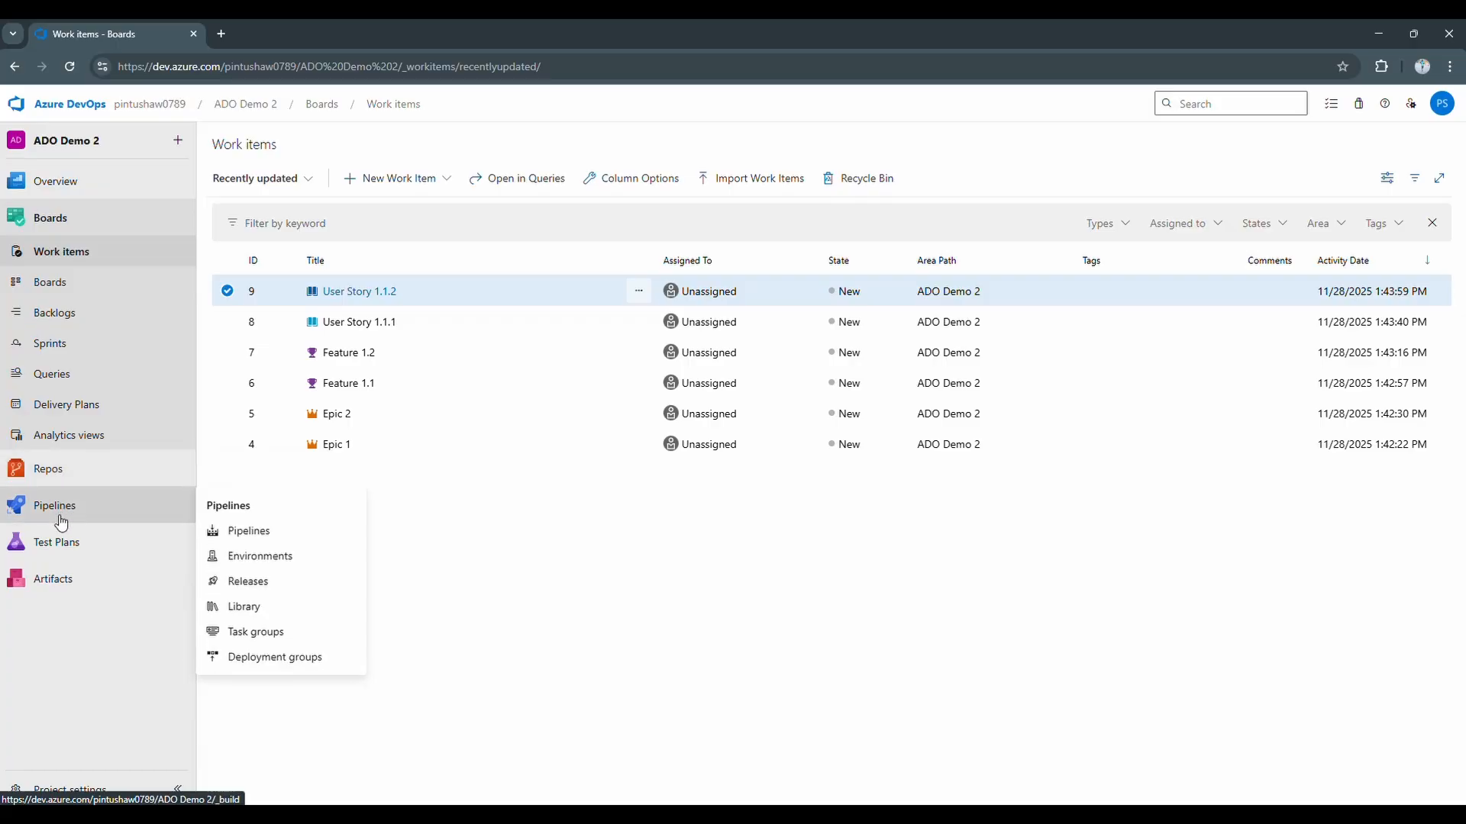
{"action": "mouse_move", "coordinate": [44, 557]}
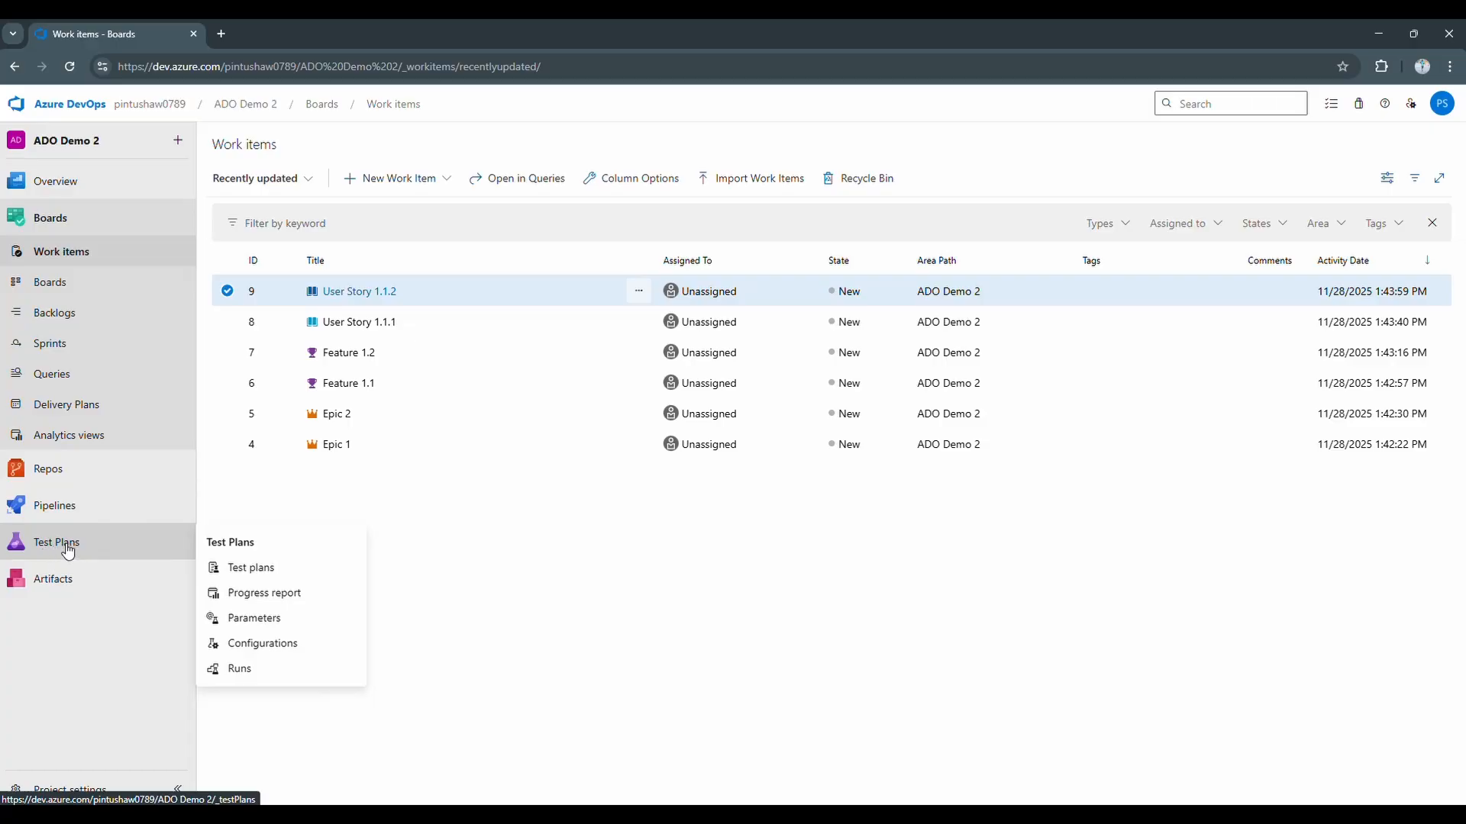
{"action": "left_click", "coordinate": [67, 550]}
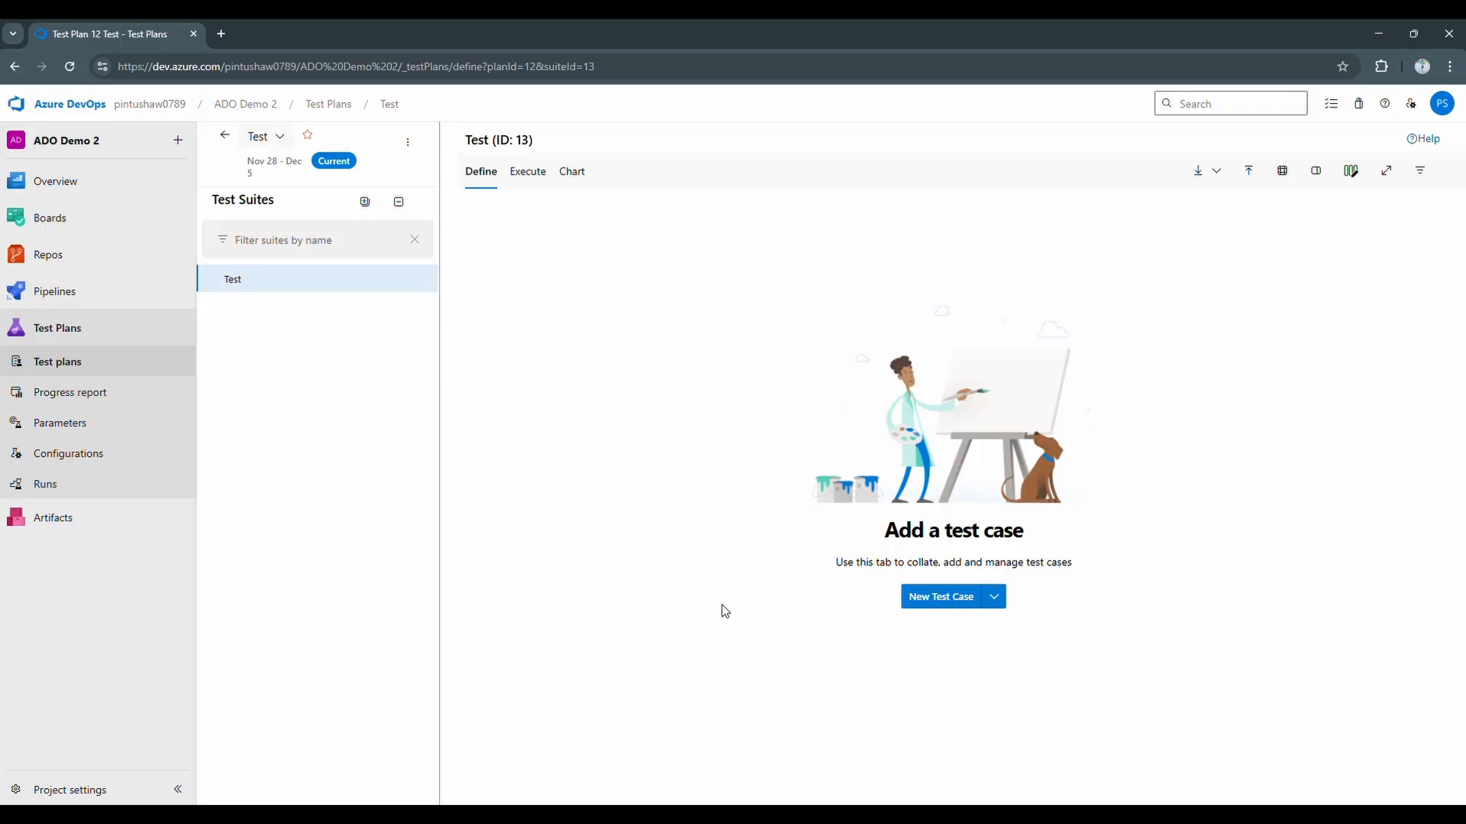
- Examine which work item types can be created in the project, including from the Boards work items page
{"action": "left_click", "coordinate": [178, 145]}
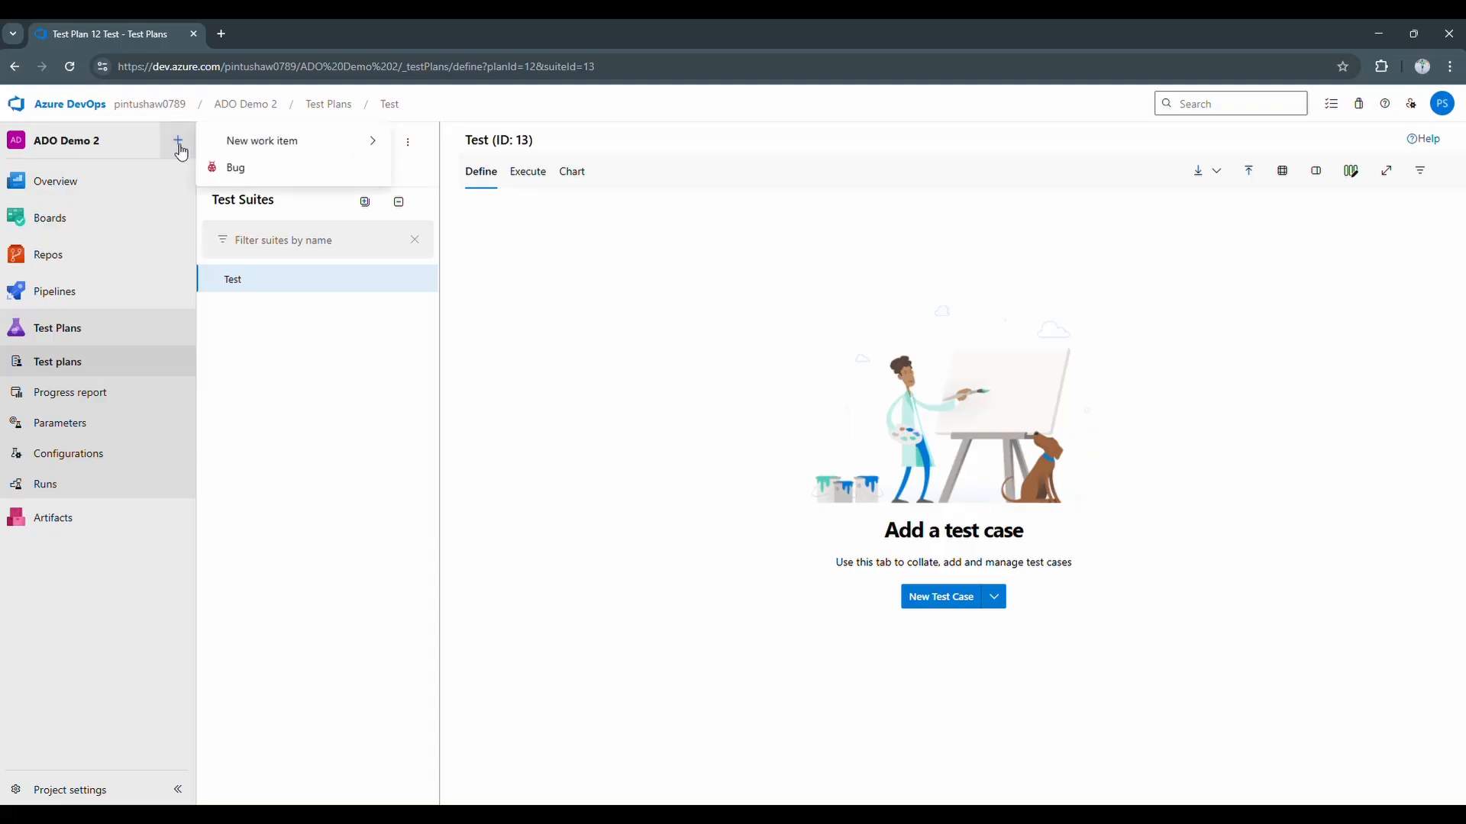
{"action": "mouse_move", "coordinate": [347, 147]}
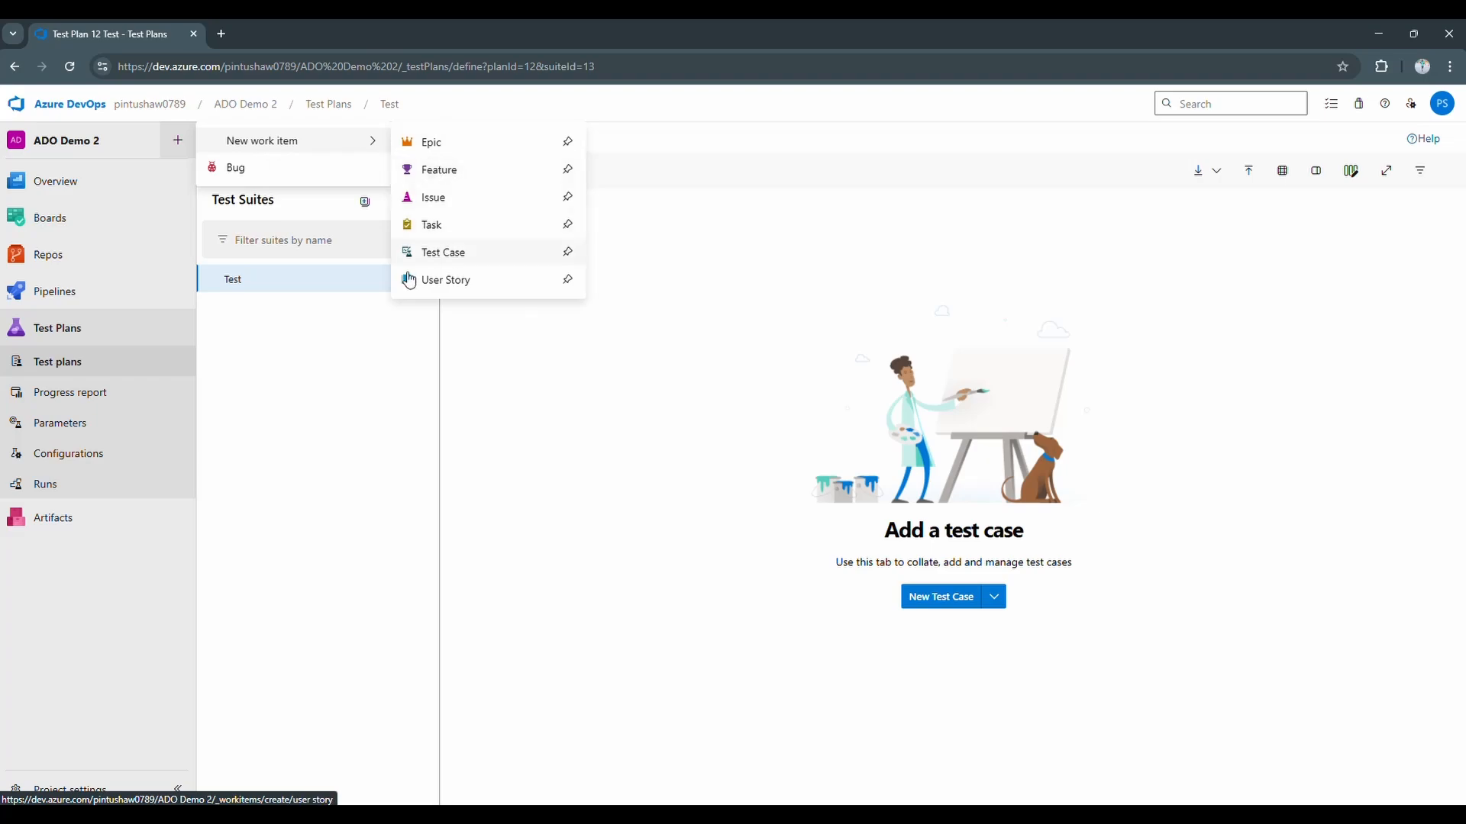
{"action": "left_click", "coordinate": [74, 222]}
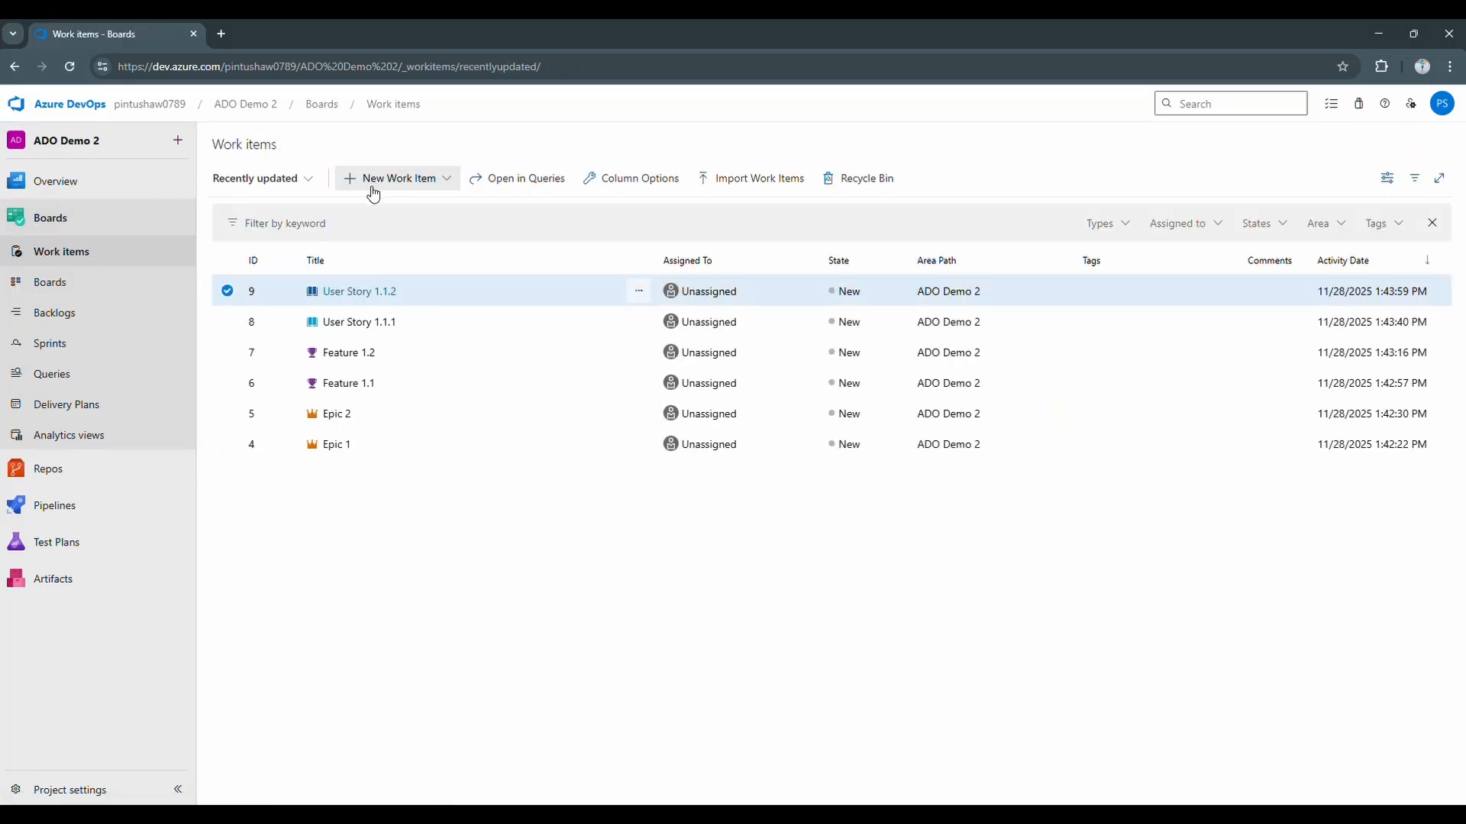
{"action": "left_click", "coordinate": [447, 184]}
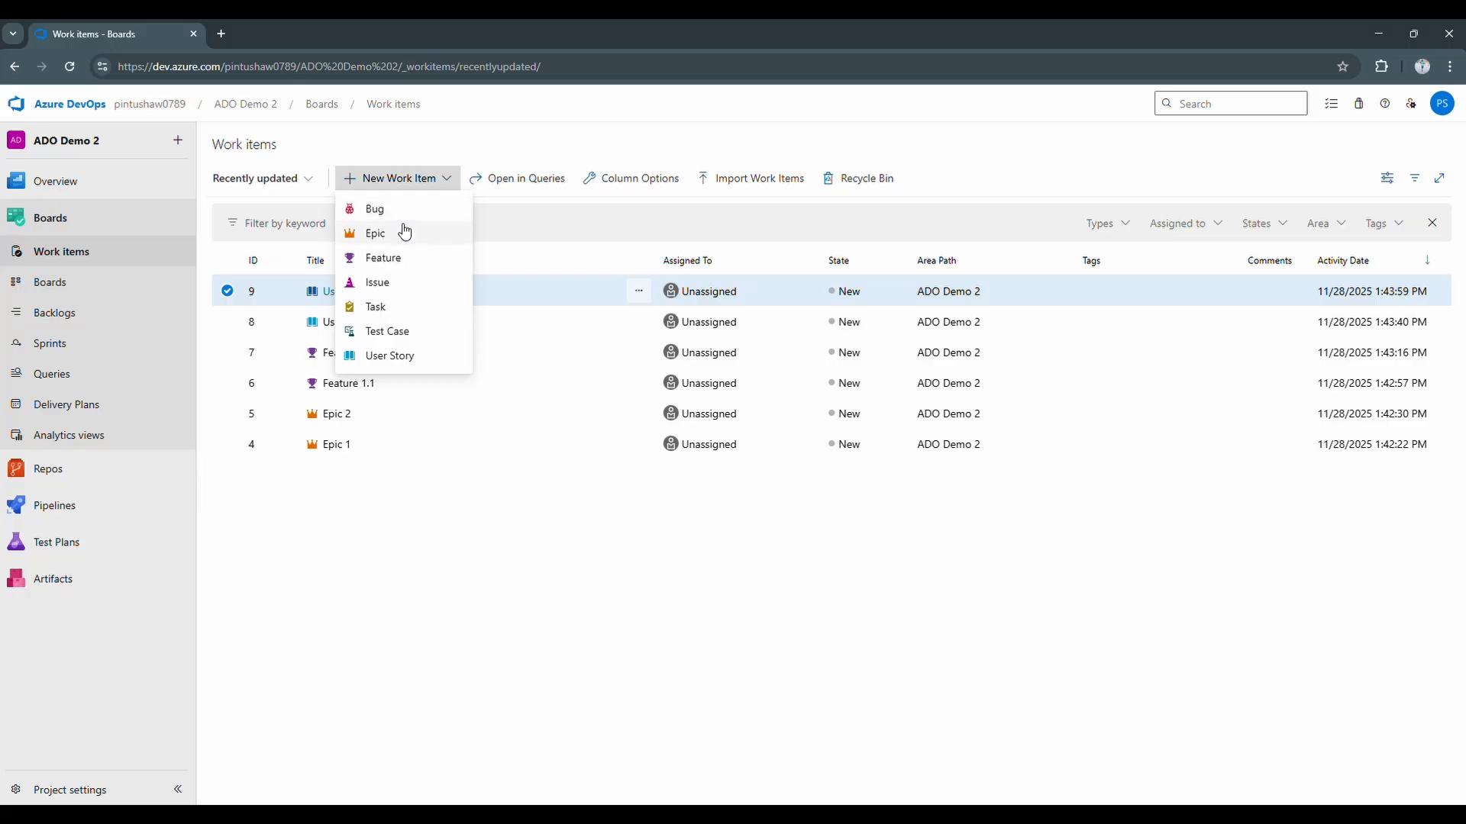
{"action": "left_click", "coordinate": [449, 494]}
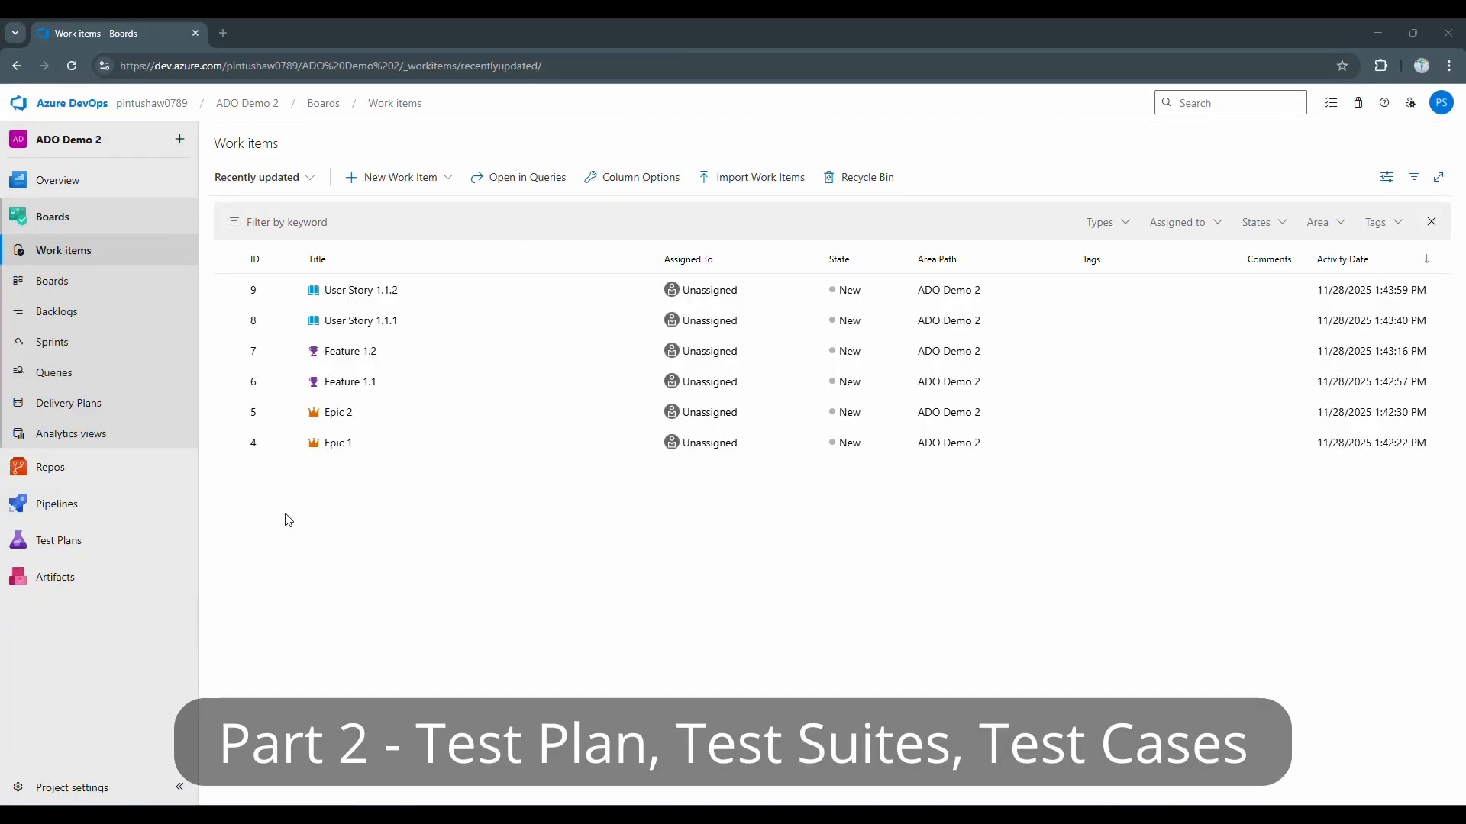
- Open the project's test plans and go to the list of all test plans
{"action": "left_click", "coordinate": [98, 542]}
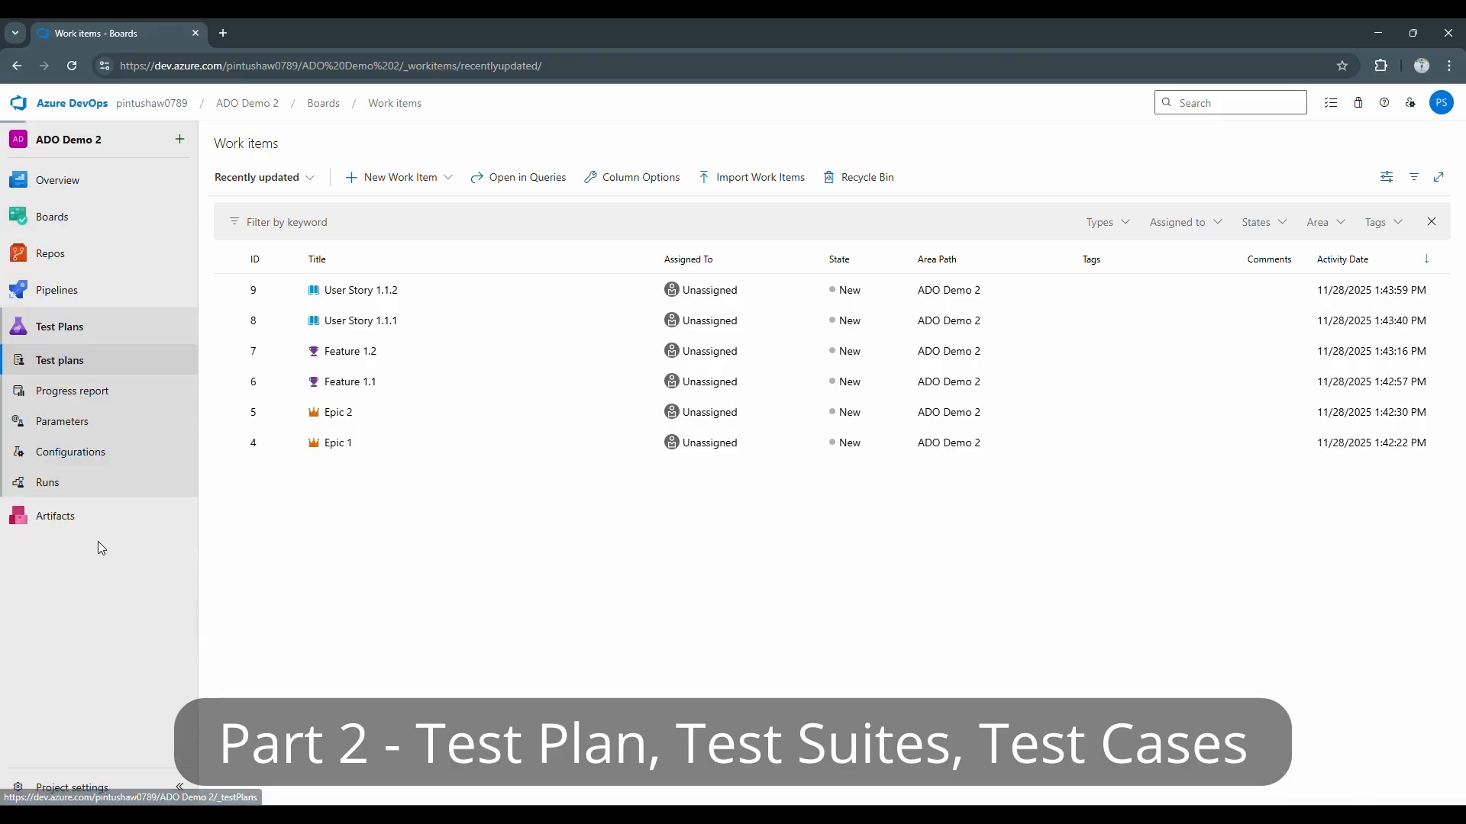
{"action": "left_click", "coordinate": [84, 357]}
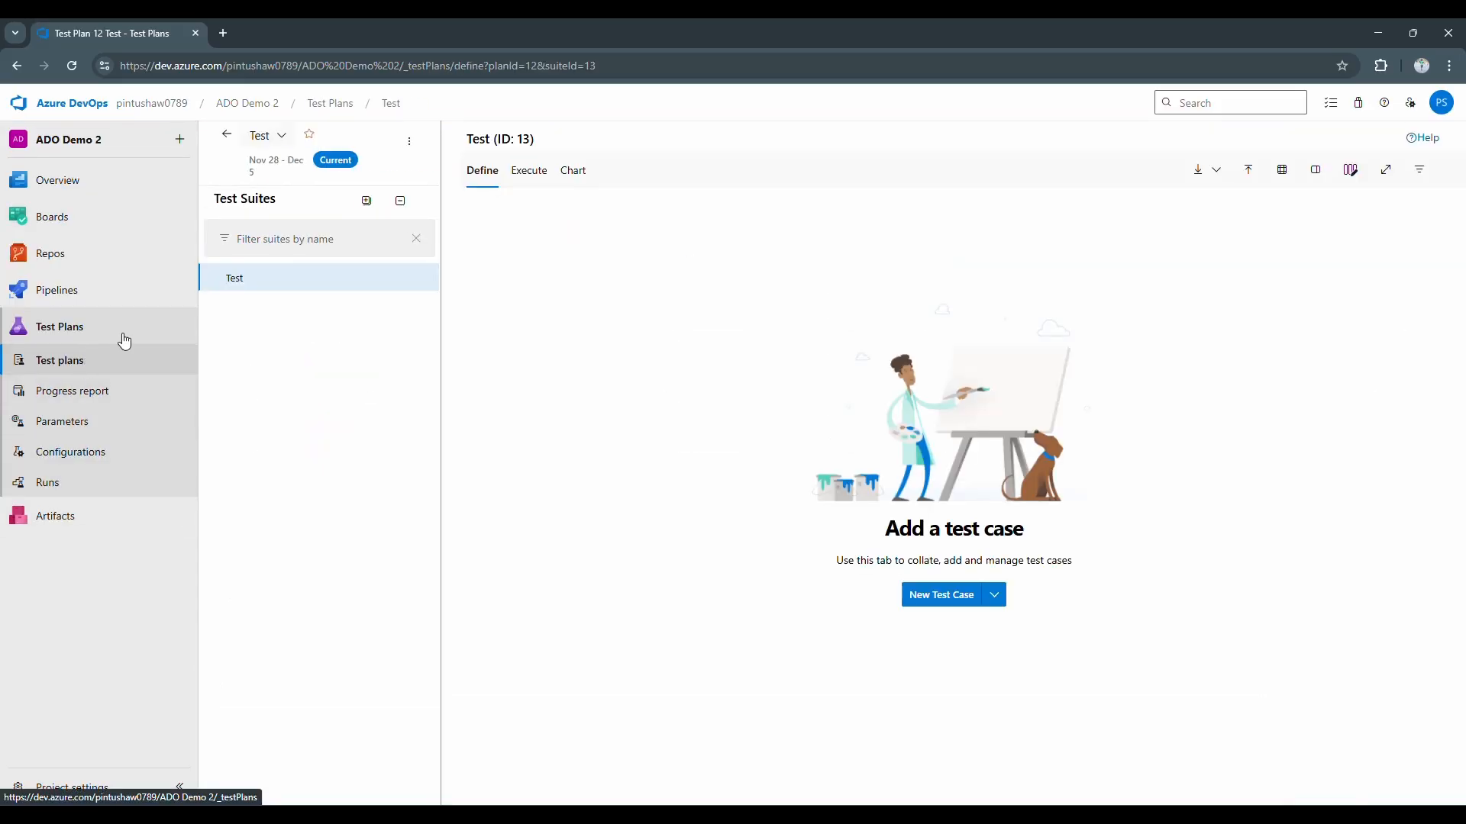
{"action": "left_click", "coordinate": [227, 137]}
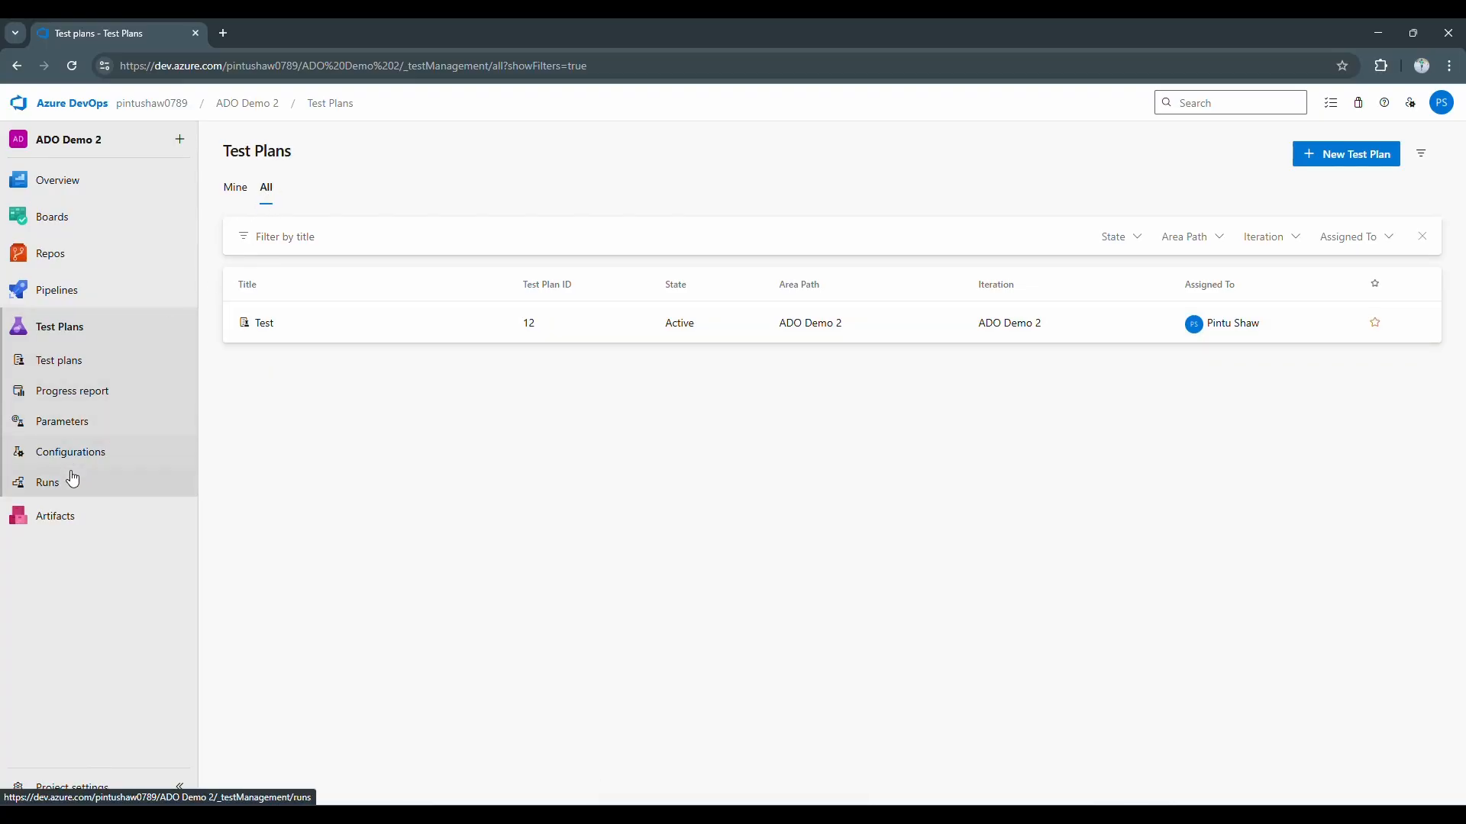
{"action": "left_click", "coordinate": [71, 336]}
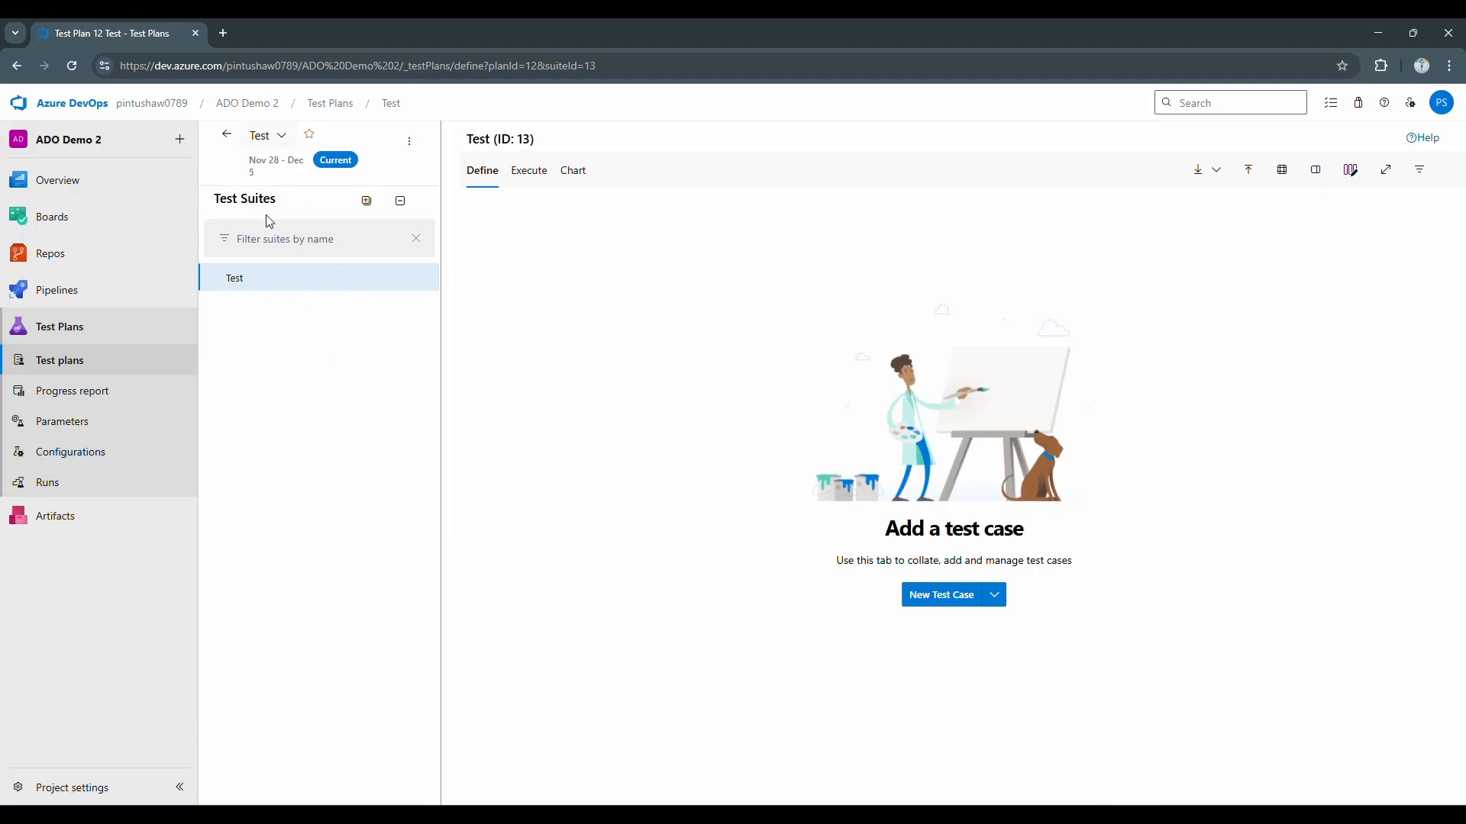
{"action": "left_click", "coordinate": [227, 138]}
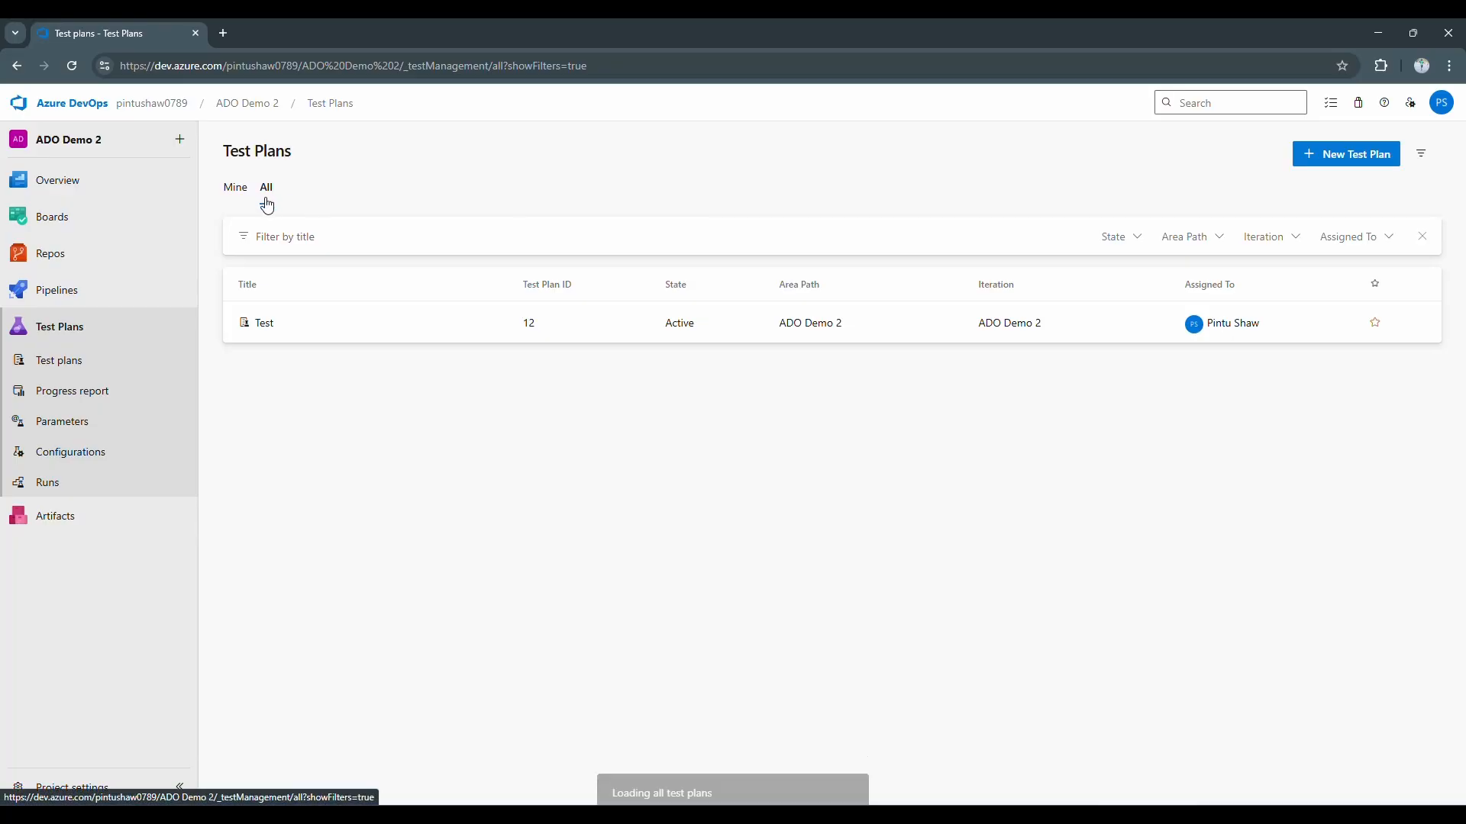
- Start a new test plan and name it "Sample Release 1 Test Plan"
{"action": "left_click", "coordinate": [1348, 156]}
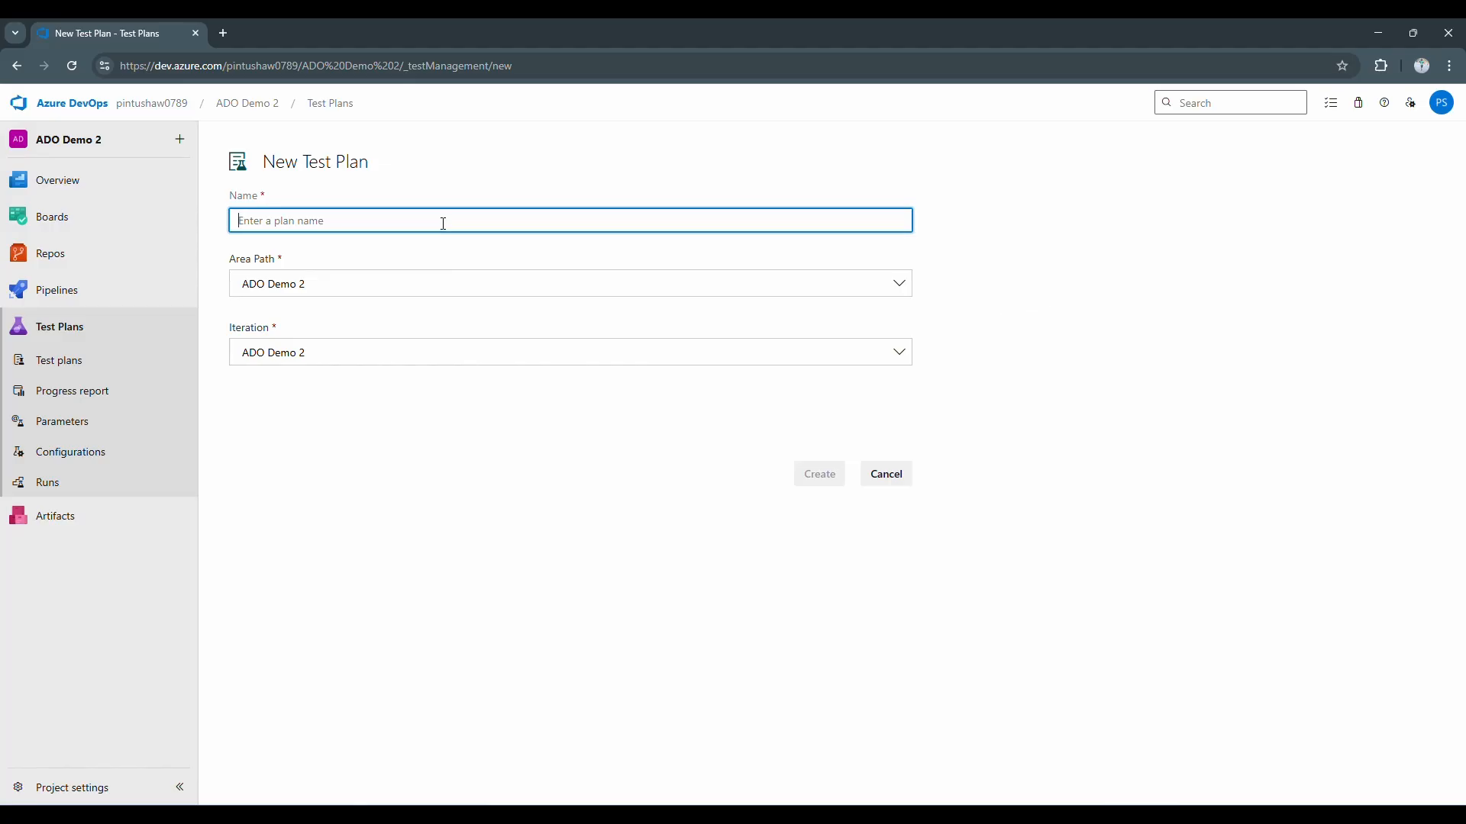
{"action": "type", "text": "Sample Test Plan Releae"}
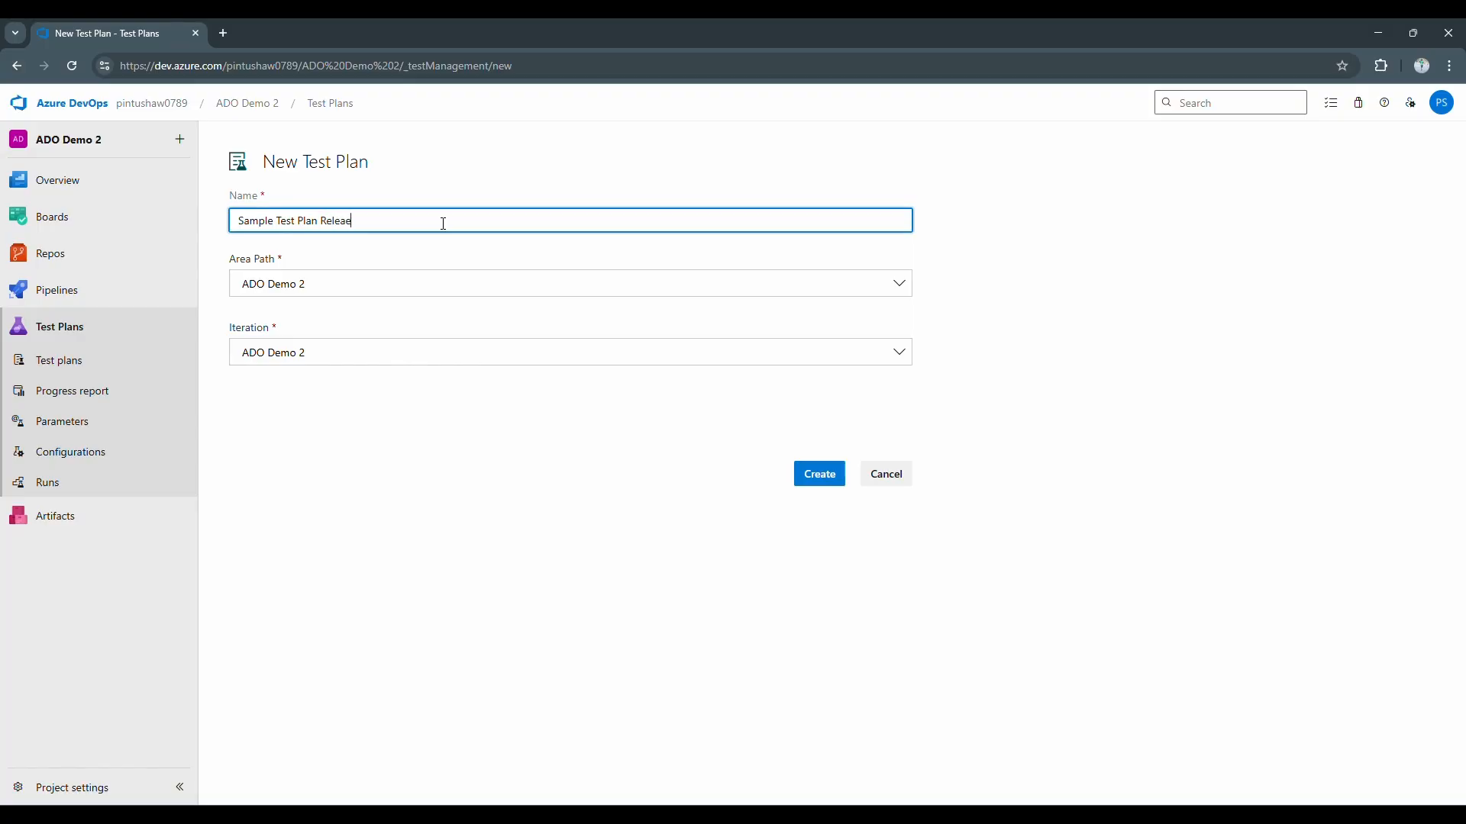
{"action": "key", "text": "BackSpace"}
{"action": "key", "text": "BackSpace"}
{"action": "type", "text": "Release 1"}
- Set the new test plan's area path to ADO Demo 2\Product Development
{"action": "left_click", "coordinate": [425, 287]}
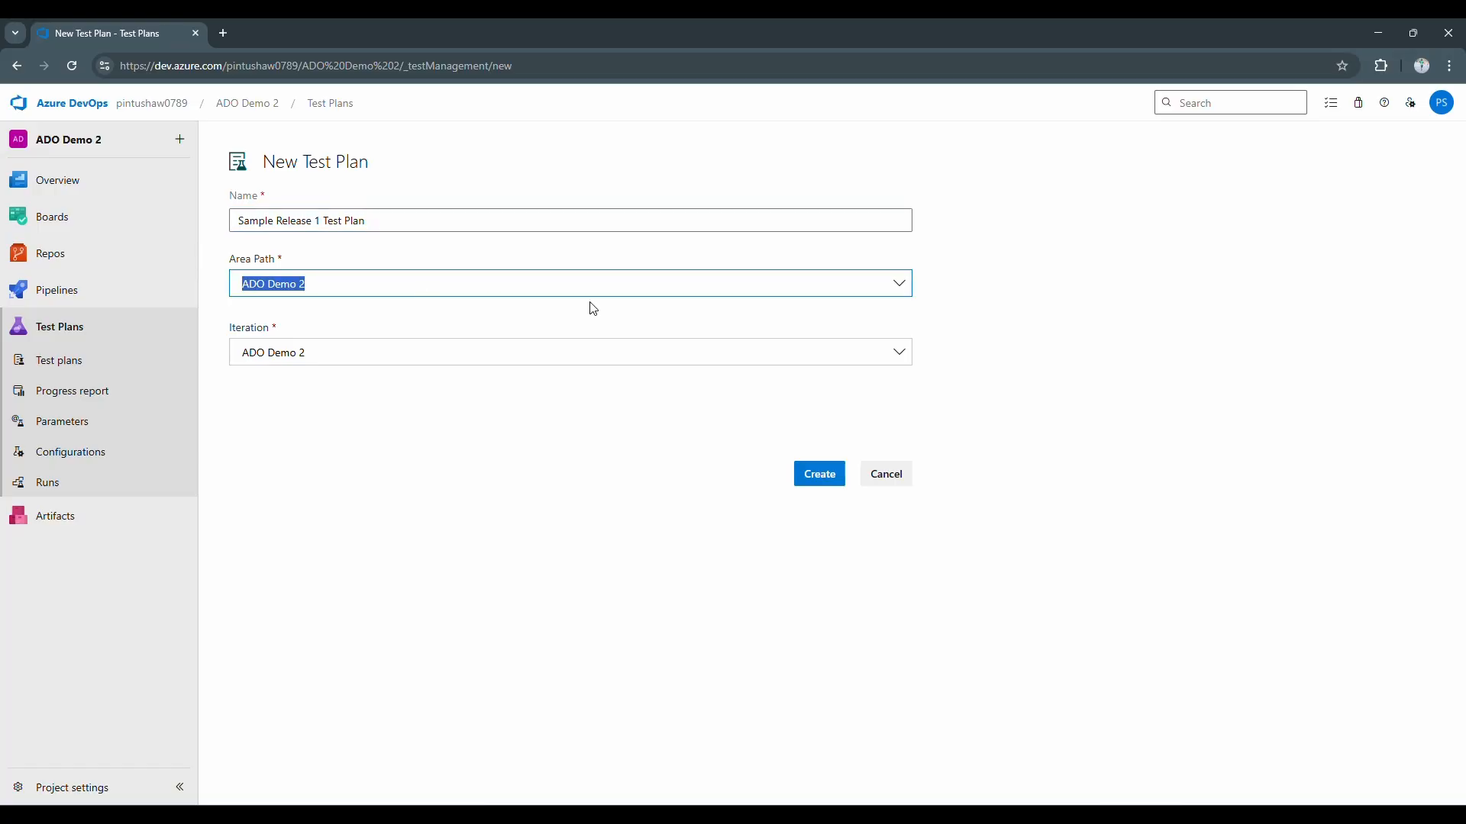
{"action": "left_click", "coordinate": [899, 288]}
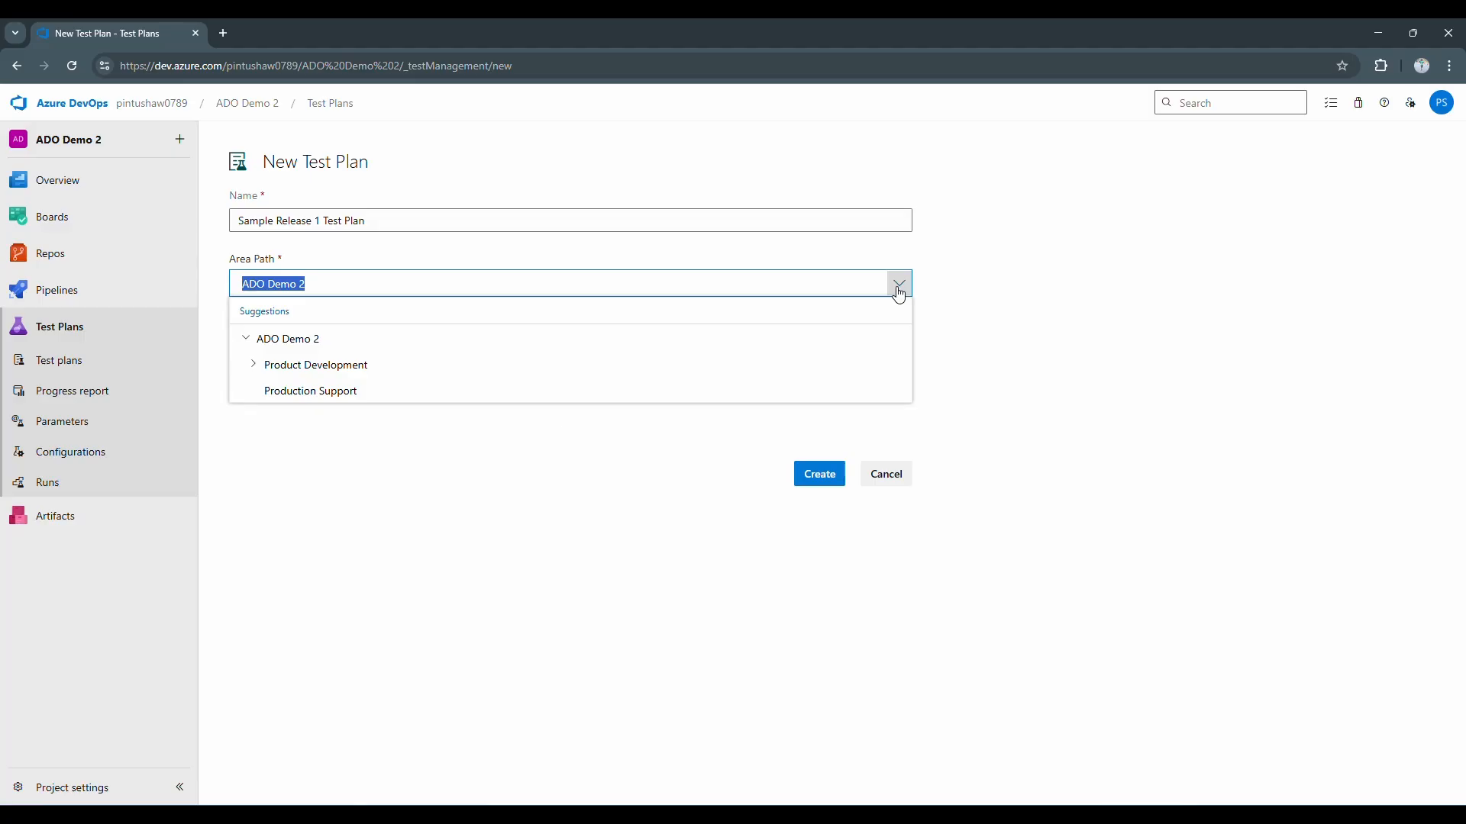
{"action": "left_click", "coordinate": [415, 373]}
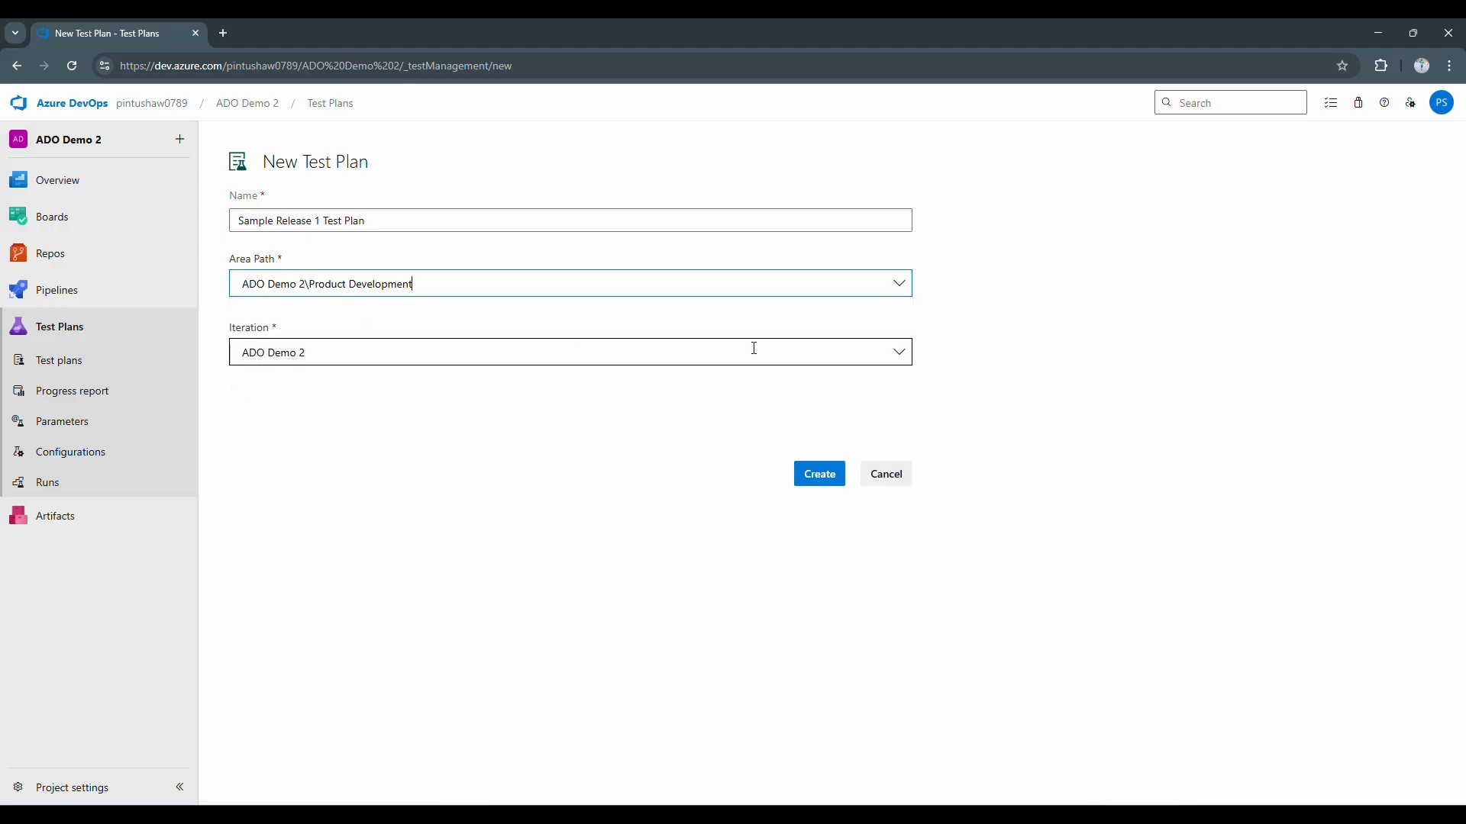
- Choose ADO Demo 2 as the test plan's iteration and create the plan
{"action": "left_click", "coordinate": [905, 353]}
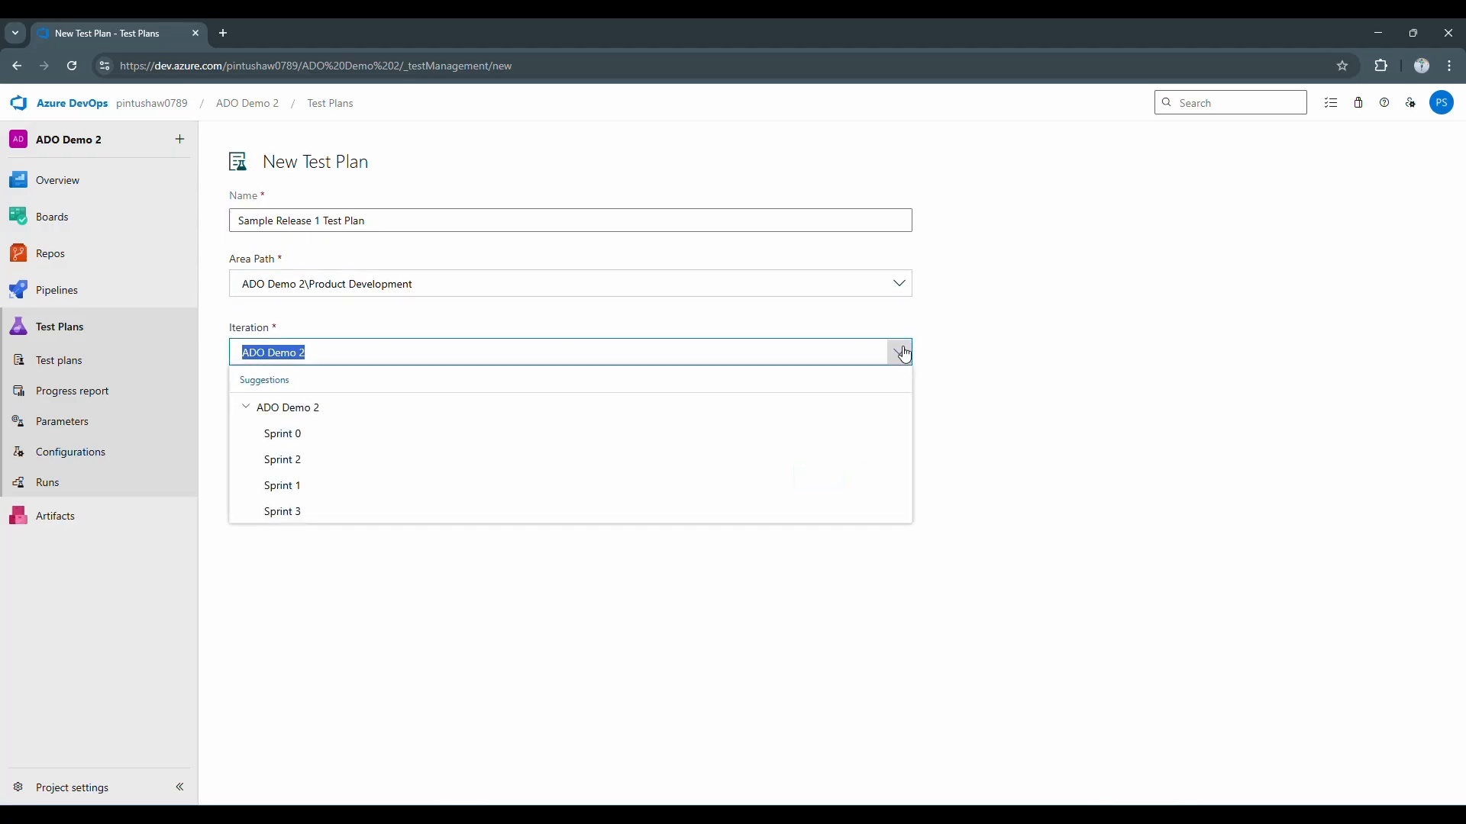
{"action": "left_click", "coordinate": [288, 441]}
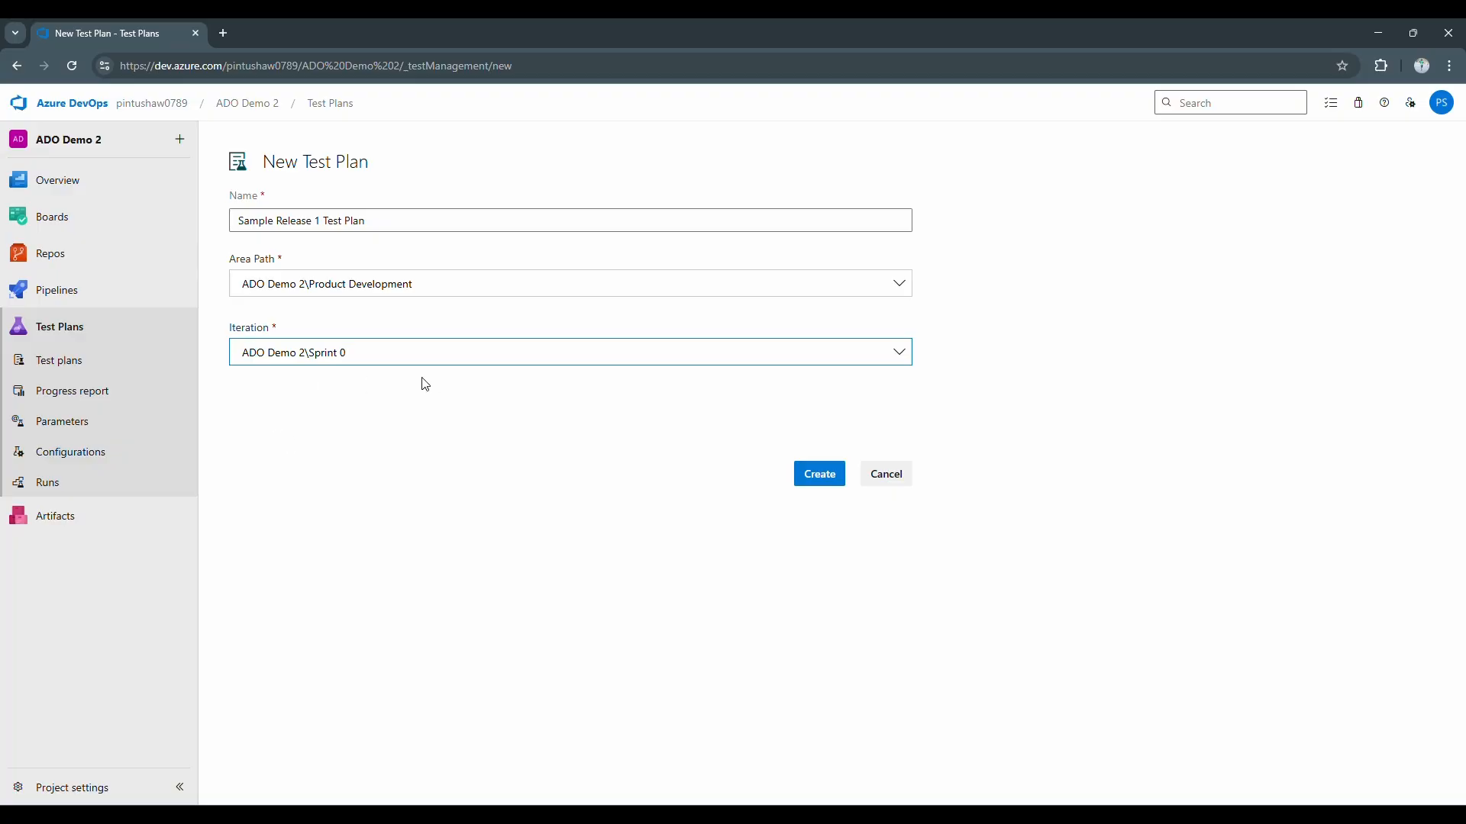
{"action": "left_click", "coordinate": [907, 359]}
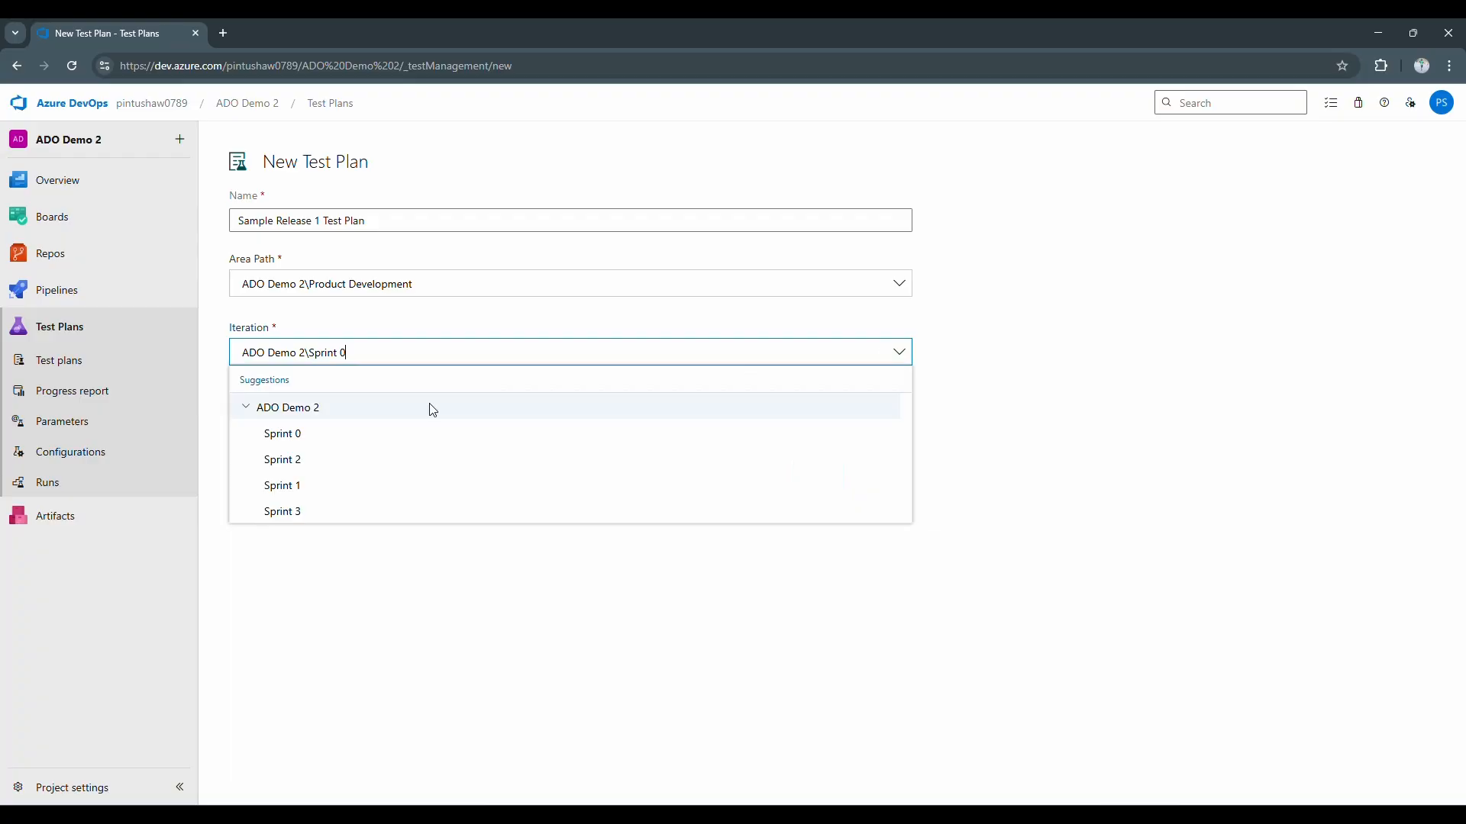
{"action": "left_click", "coordinate": [397, 415]}
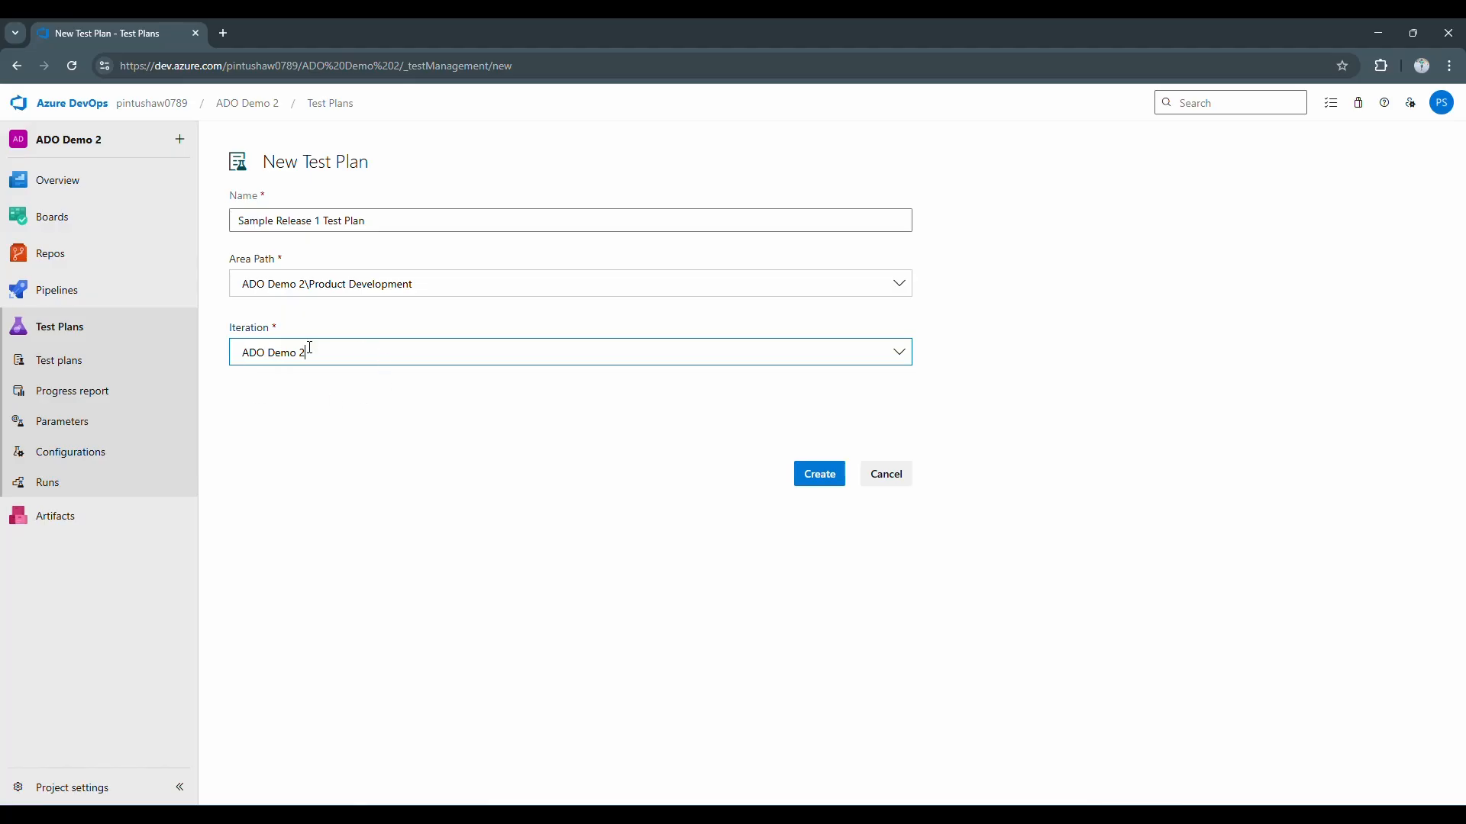
{"action": "left_click", "coordinate": [478, 414]}
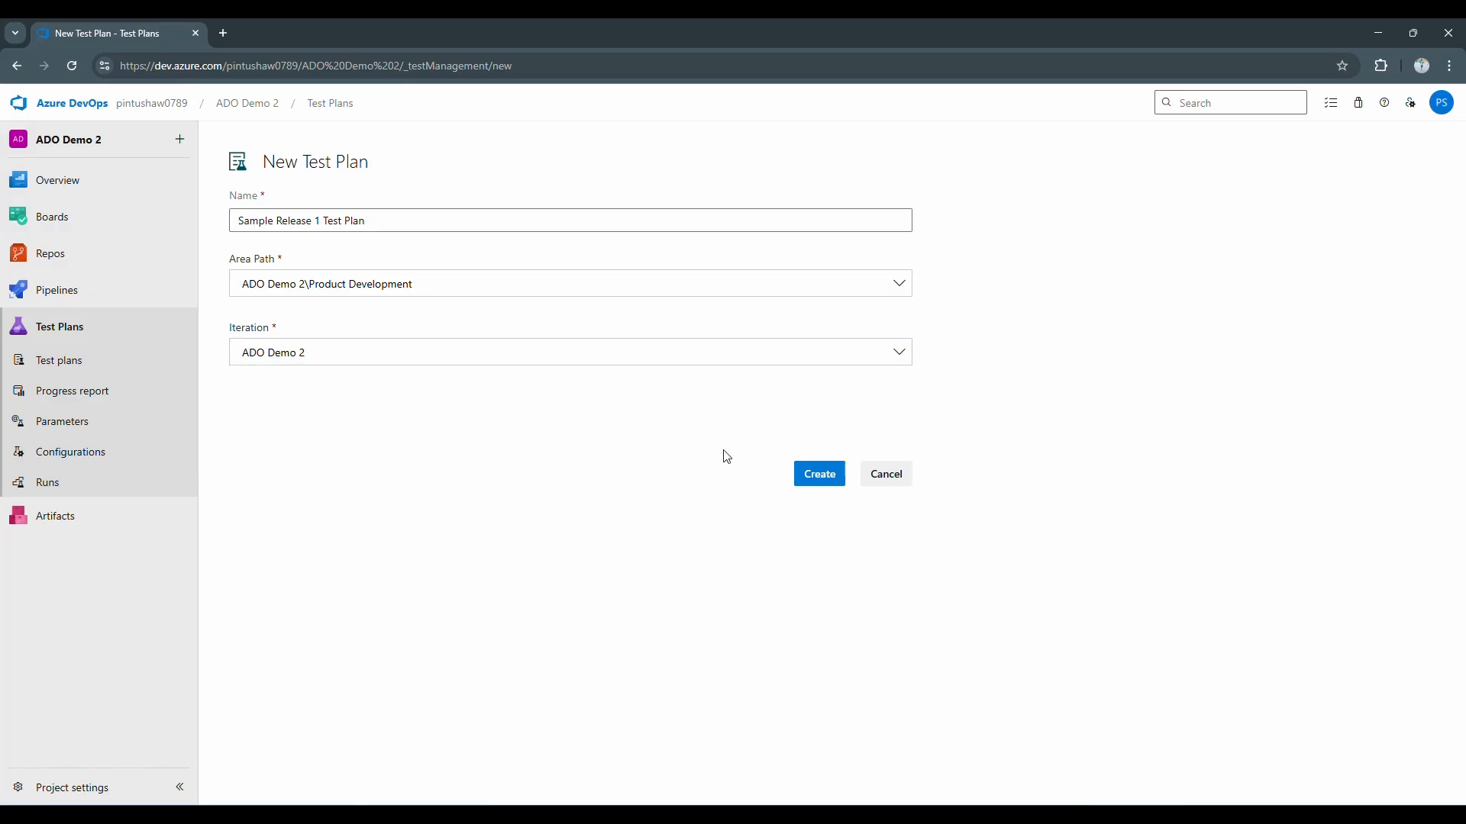
{"action": "left_click", "coordinate": [825, 480]}
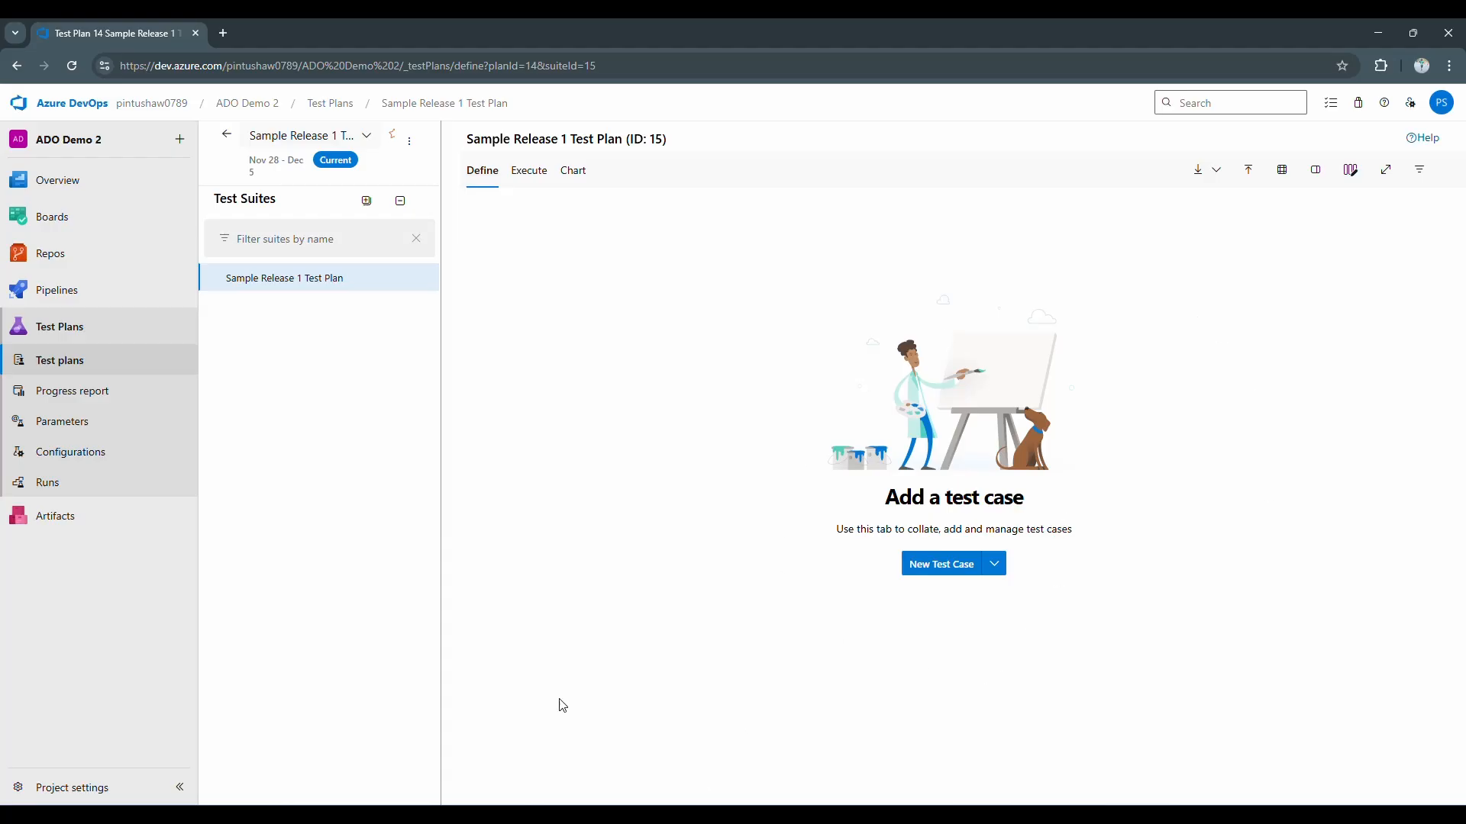
- Collapse the project navigation and add a static suite named "Sprint 1" under Sample Release 1 Test Plan
{"action": "left_click", "coordinate": [179, 787]}
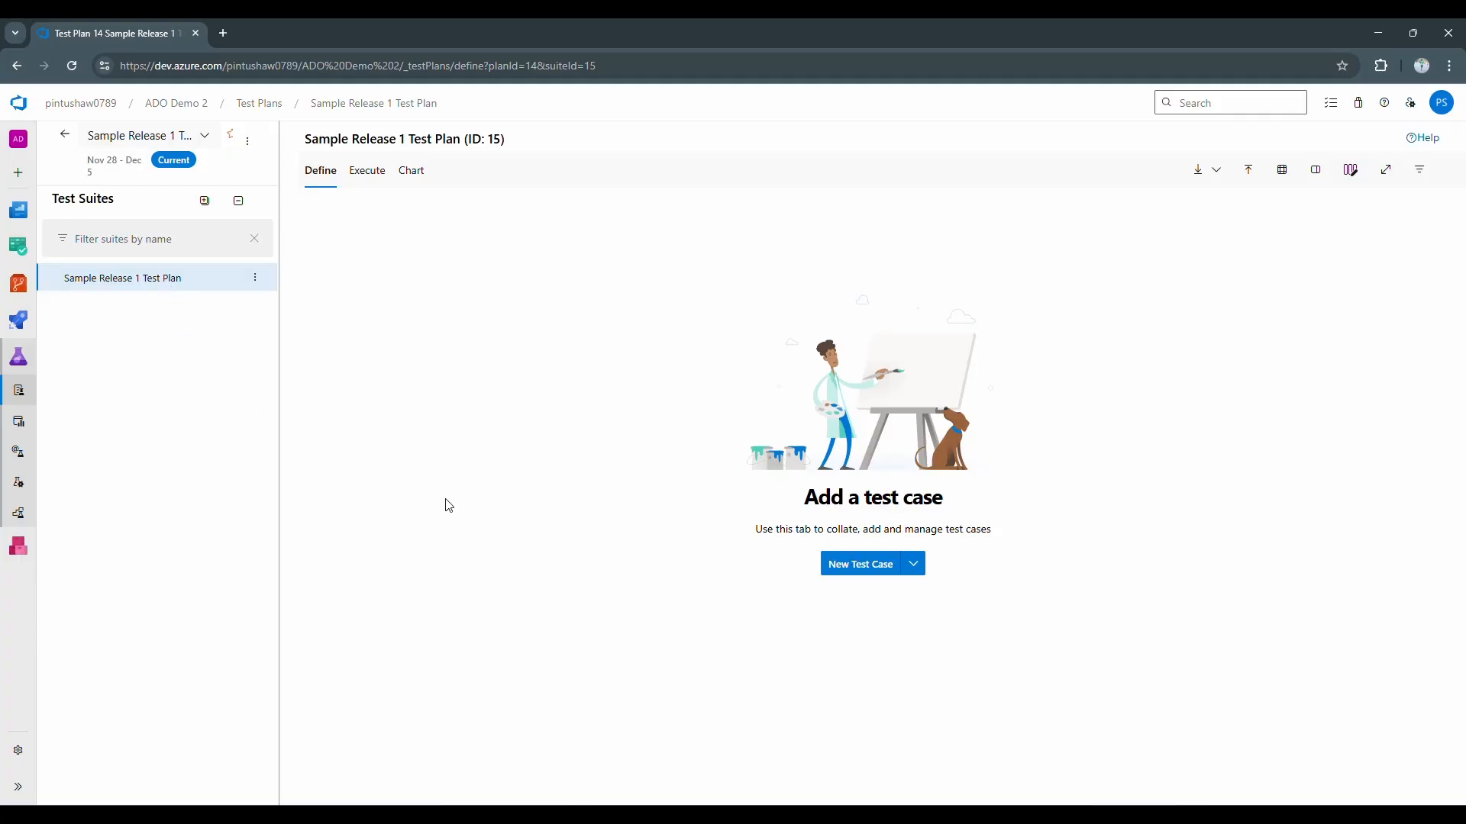
{"action": "left_click", "coordinate": [257, 287]}
{"action": "mouse_move", "coordinate": [215, 316]}
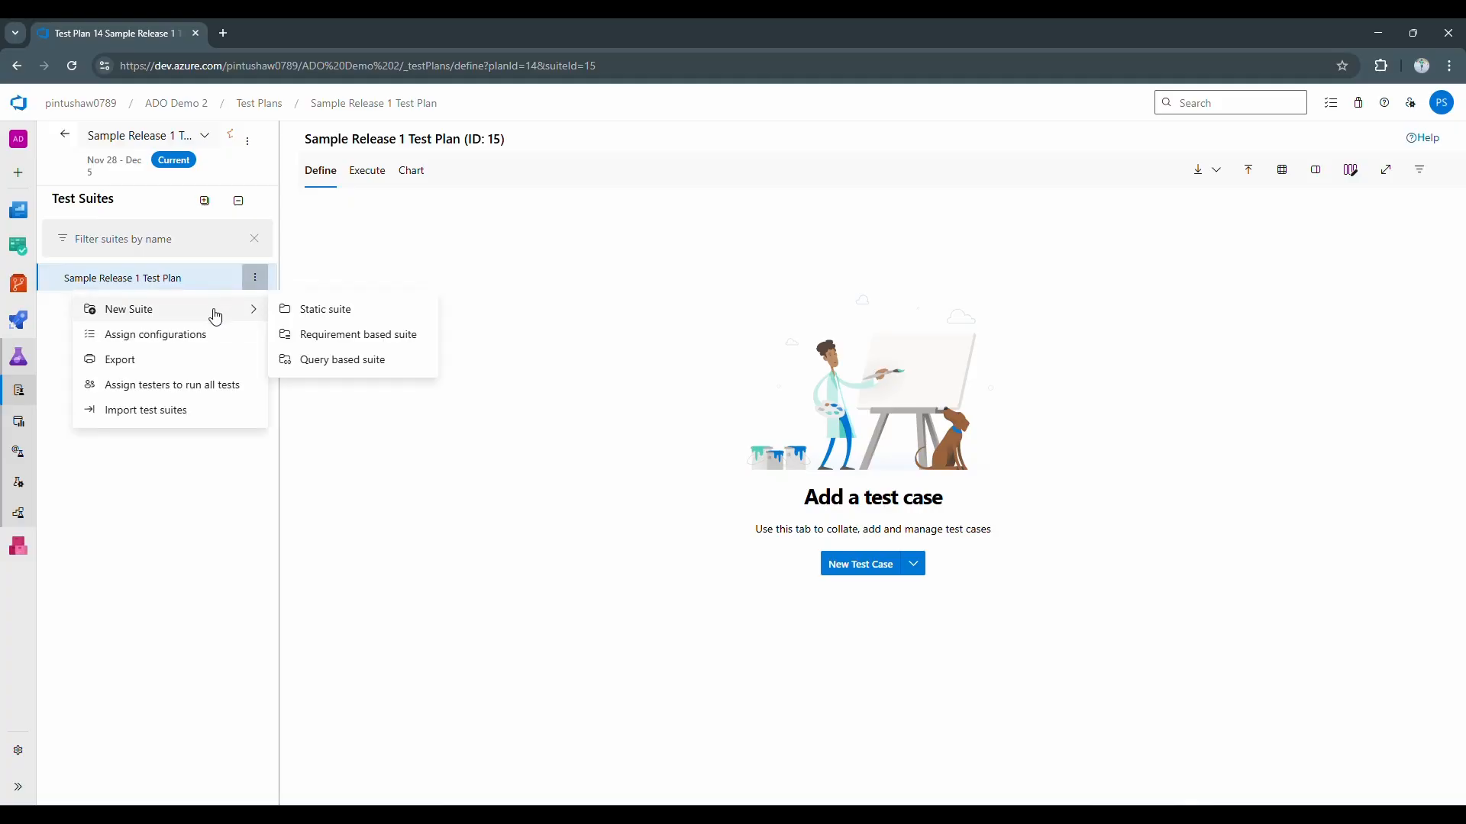
{"action": "left_click", "coordinate": [329, 313]}
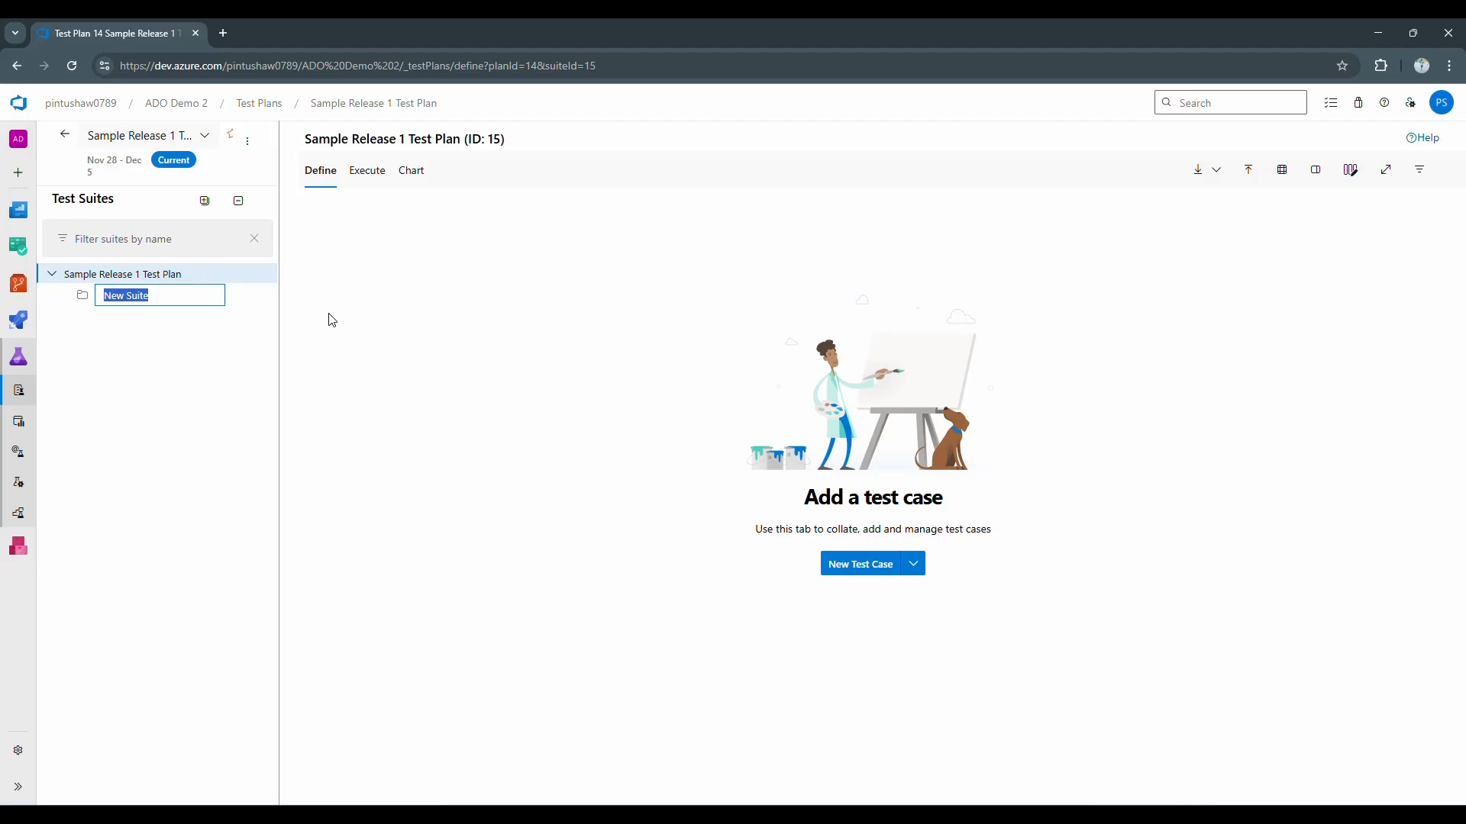
{"action": "type", "text": "Sprint 1"}
{"action": "key", "text": "Return"}
- Add a second static suite named "Sprint 2" under Sample Release 1 Test Plan
{"action": "left_click", "coordinate": [255, 284]}
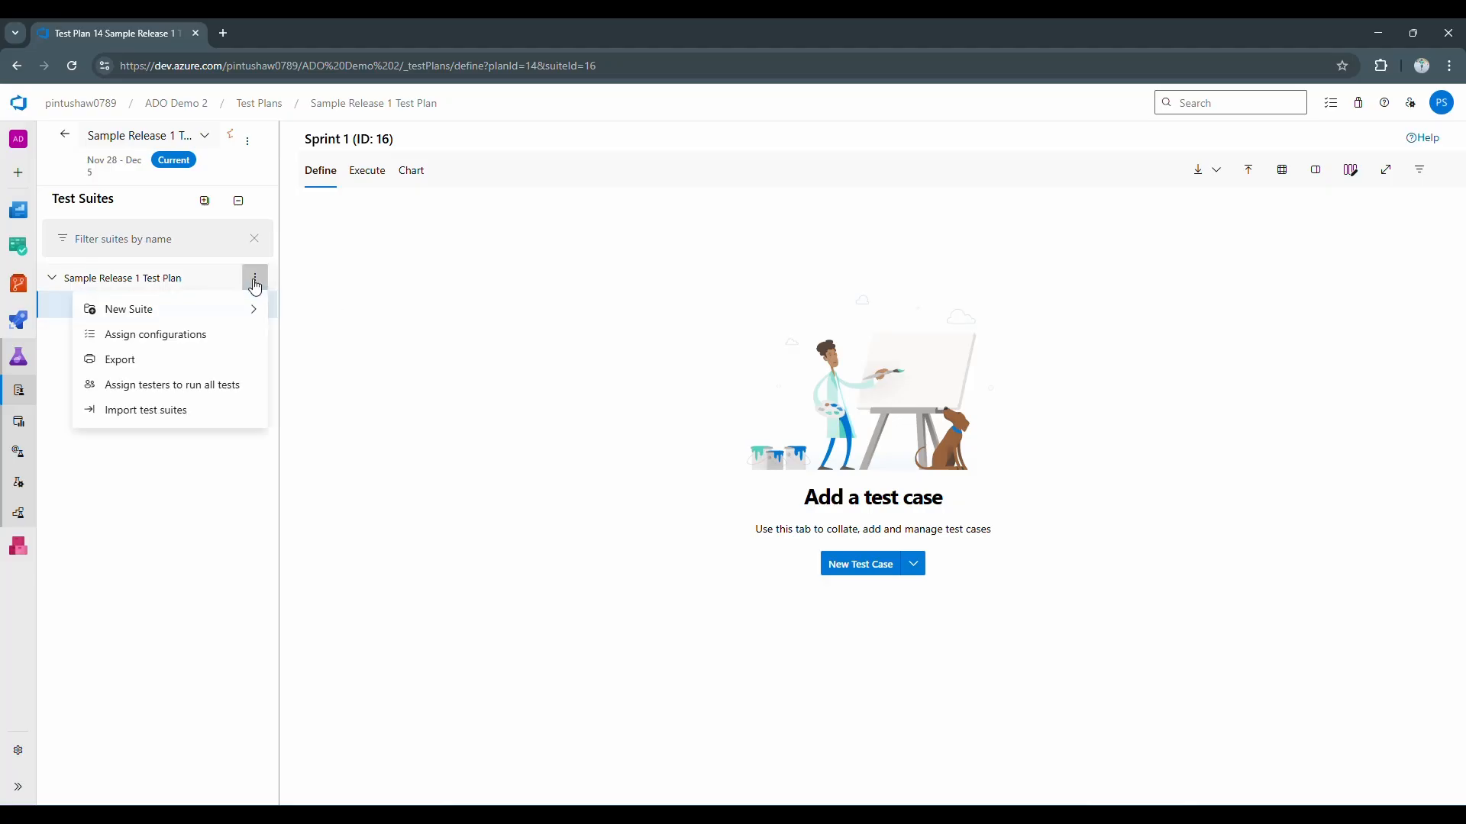
{"action": "mouse_move", "coordinate": [233, 309]}
{"action": "left_click", "coordinate": [323, 309]}
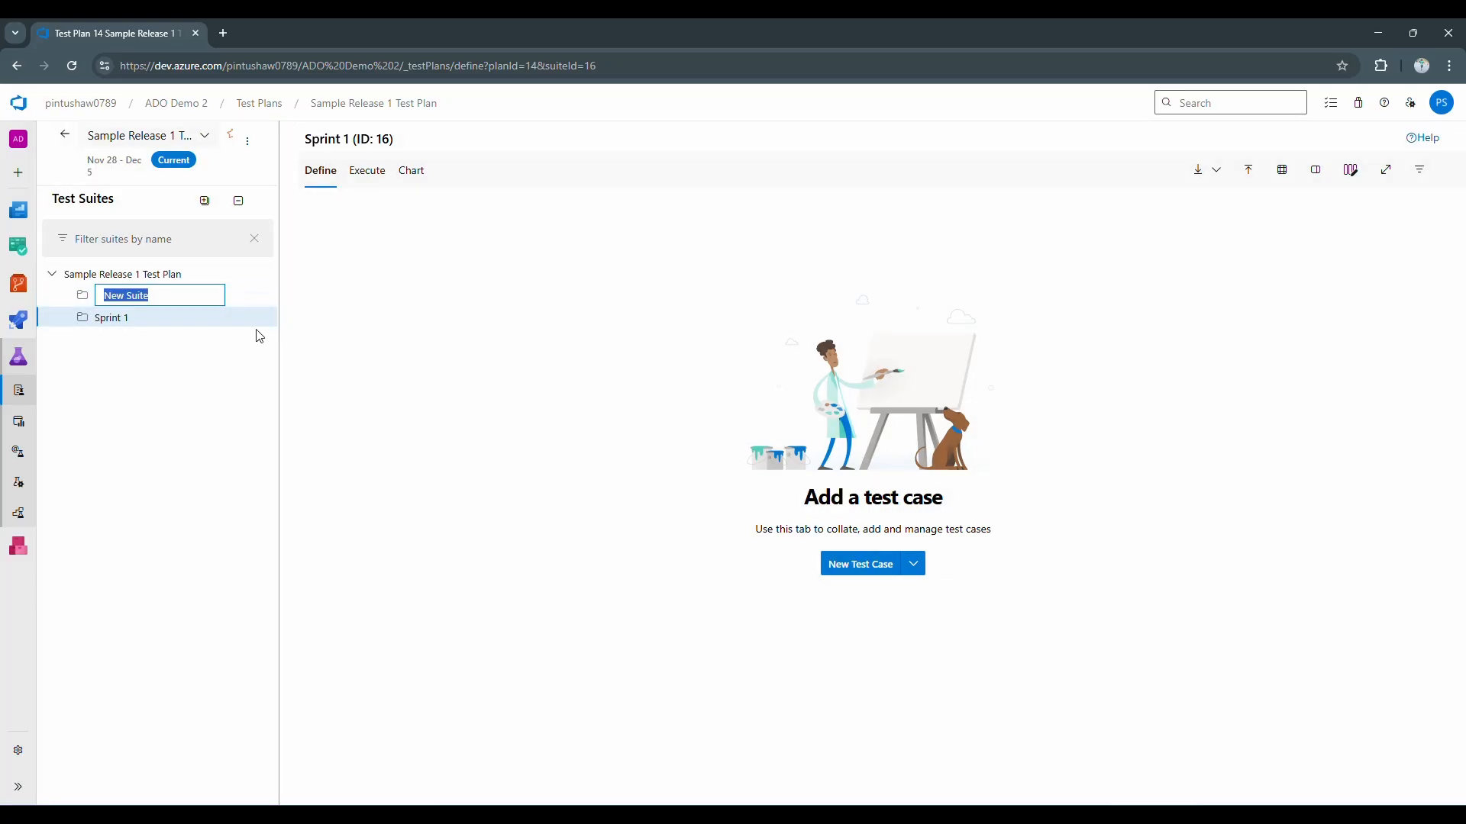
{"action": "type", "text": "Sprint 2"}
{"action": "key", "text": "Return"}
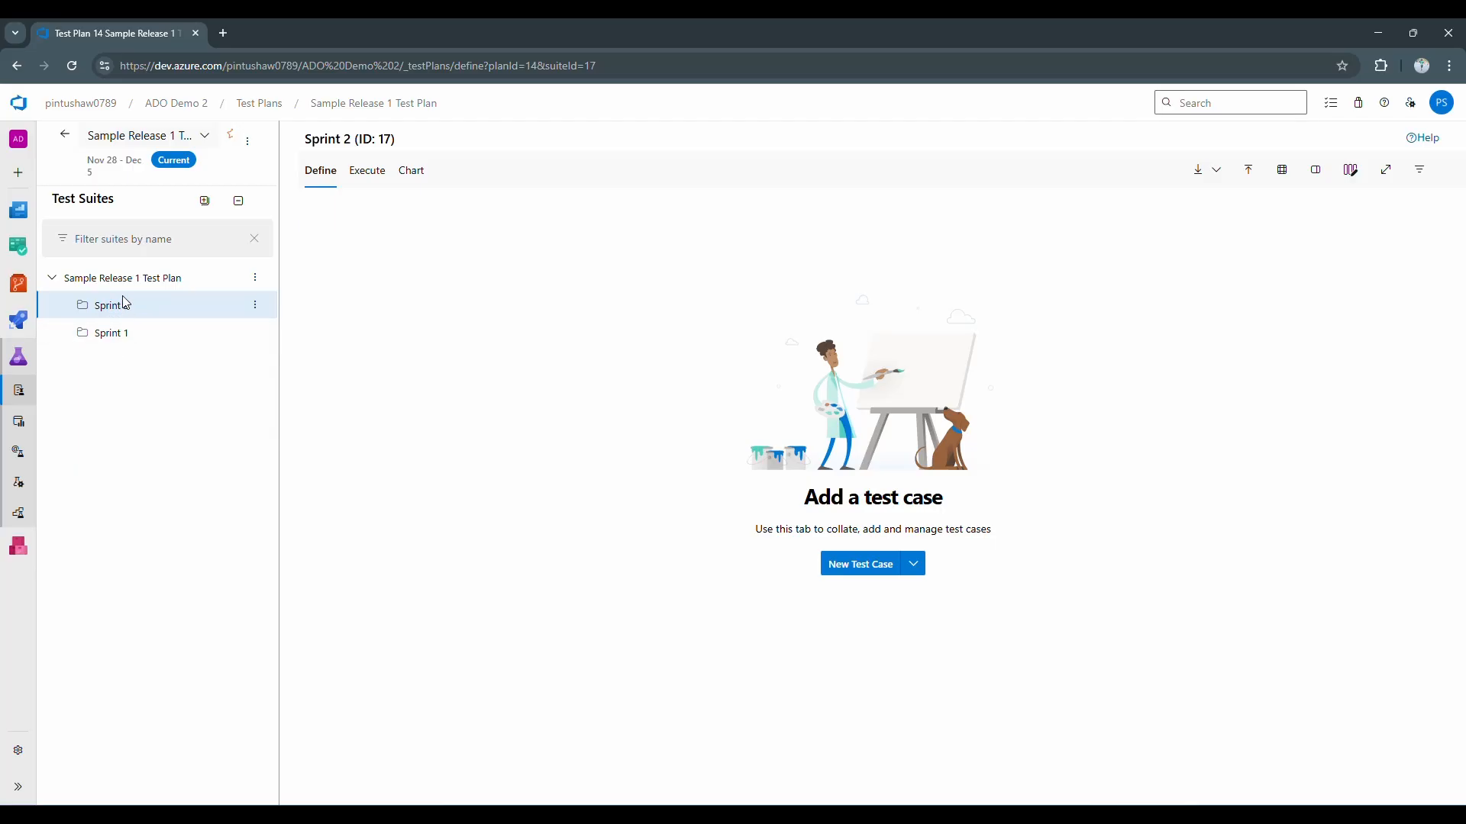
{"action": "left_click", "coordinate": [256, 287]}
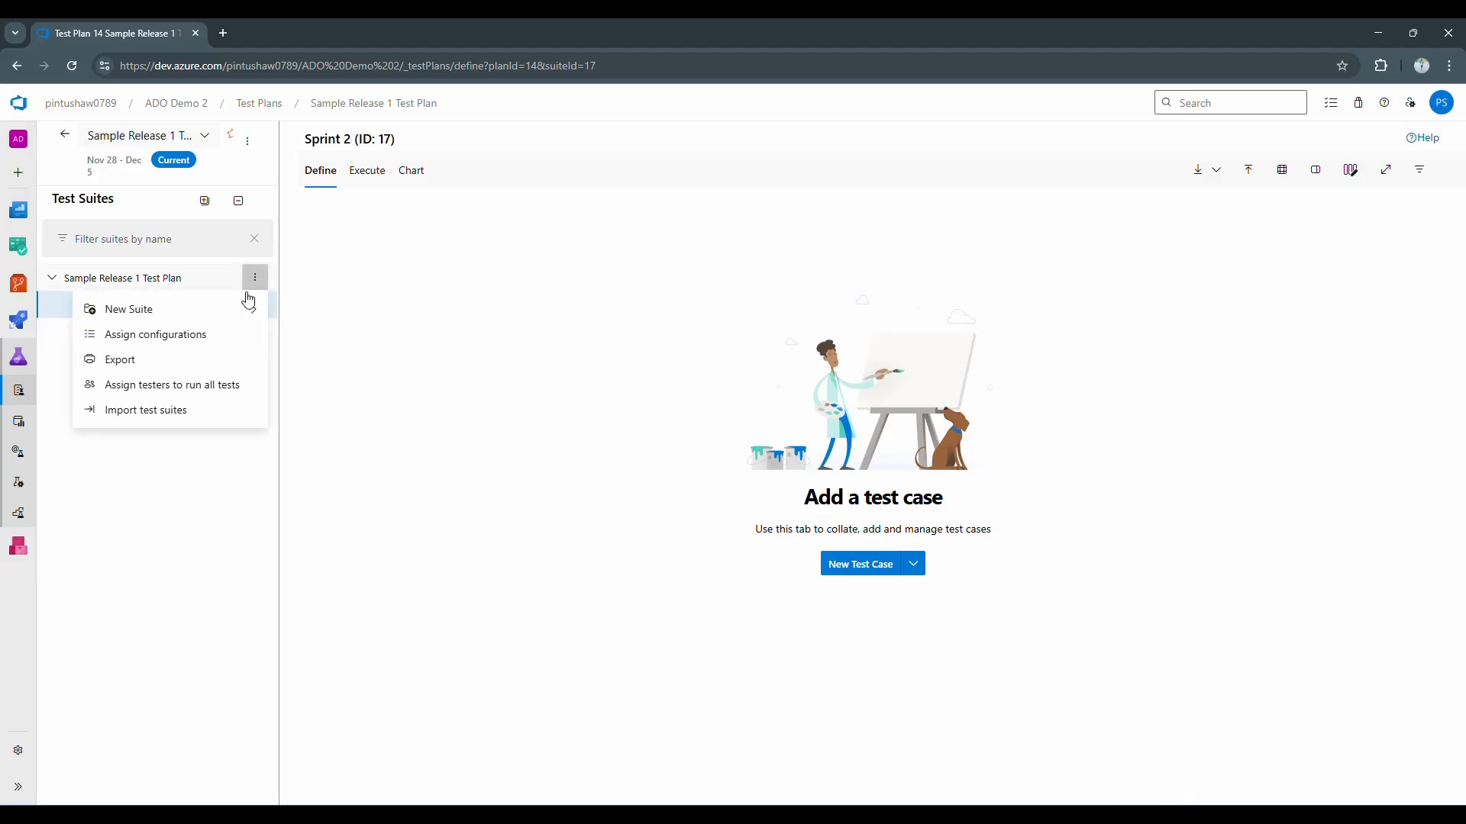
{"action": "mouse_move", "coordinate": [246, 307]}
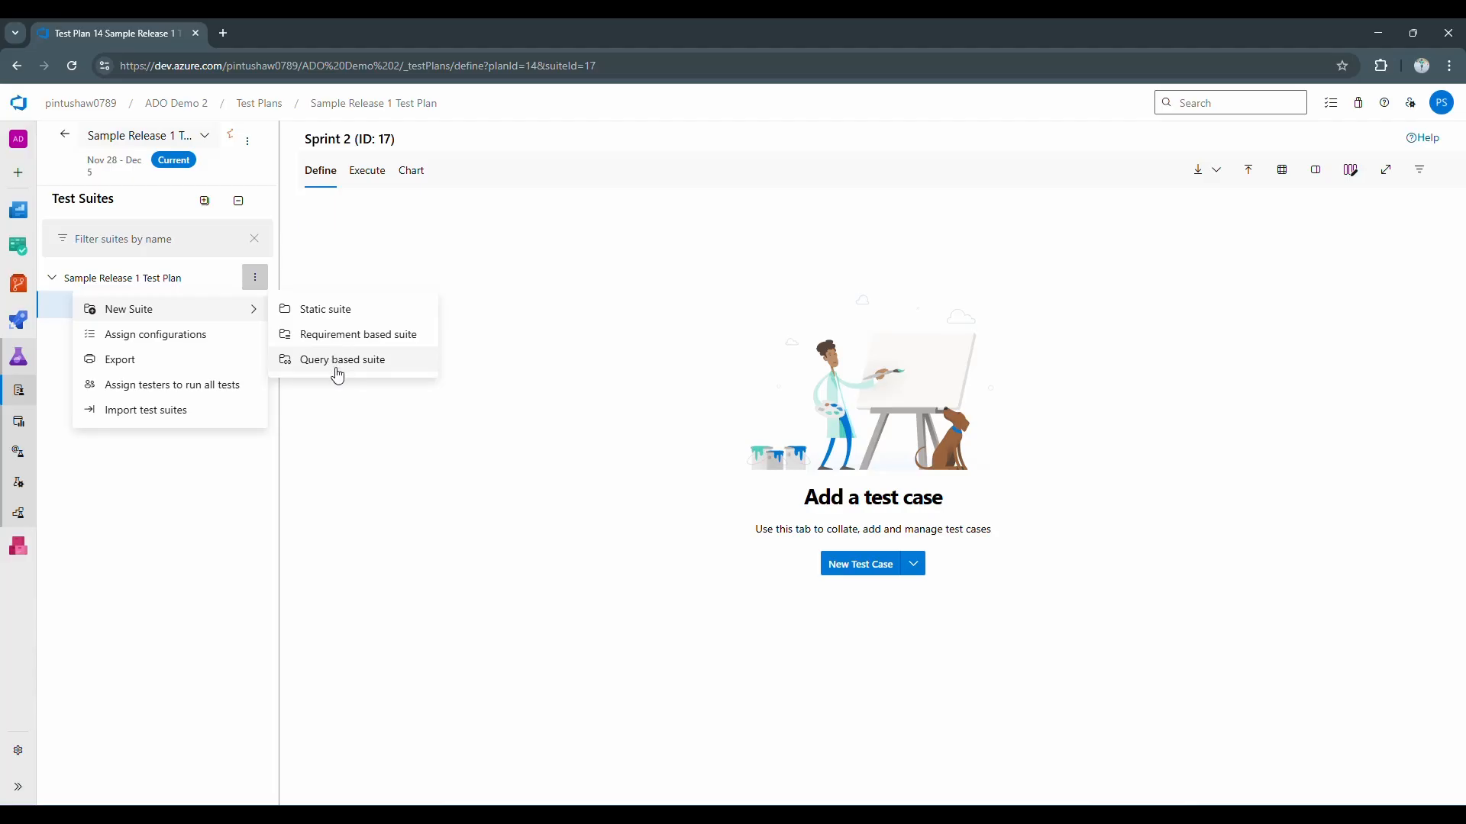
{"action": "left_click", "coordinate": [356, 420]}
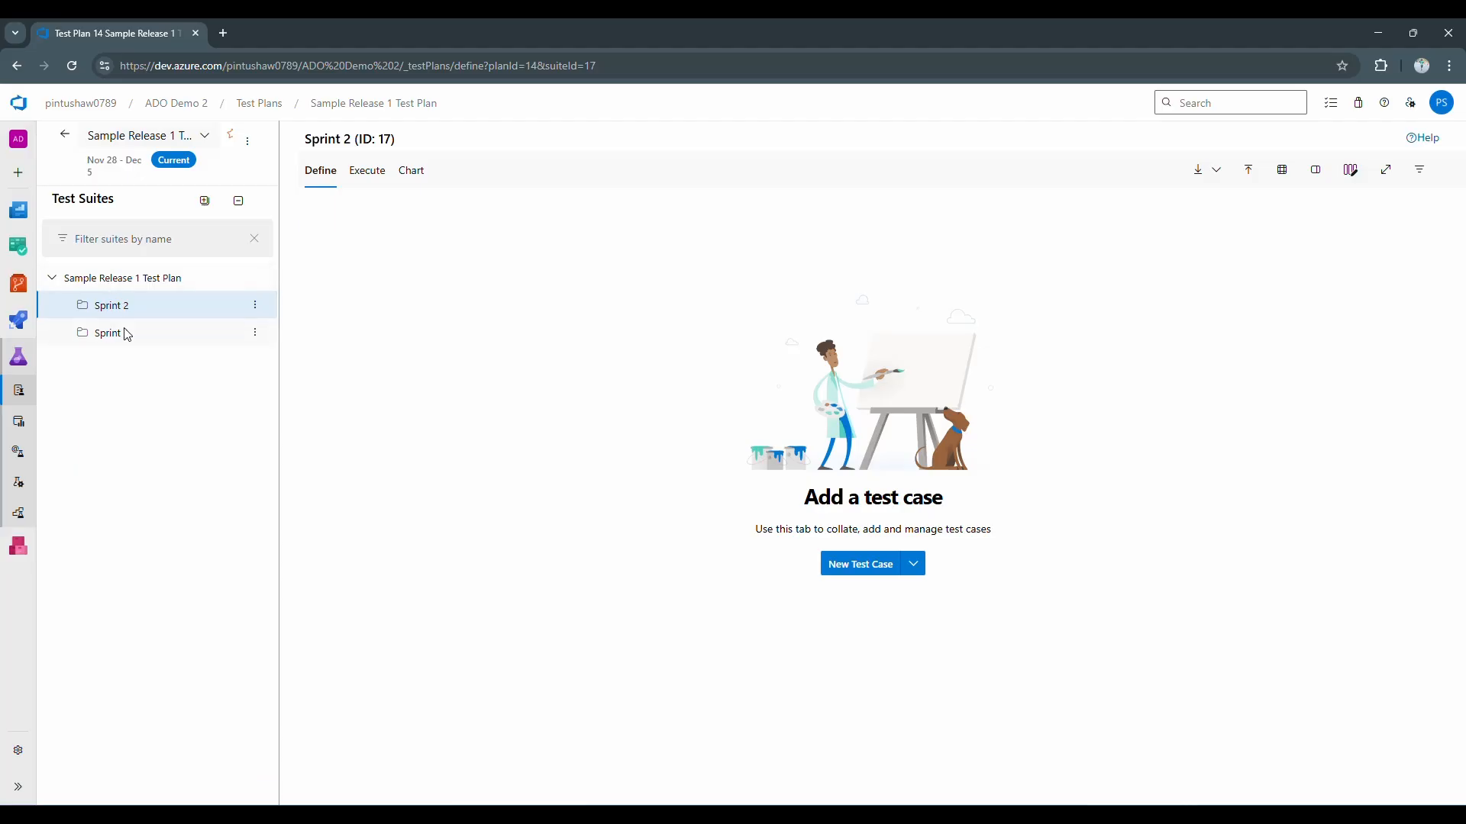
- Select the Sprint 1 suite and start a new test case in it
{"action": "left_click", "coordinate": [255, 333]}
{"action": "left_click", "coordinate": [174, 339]}
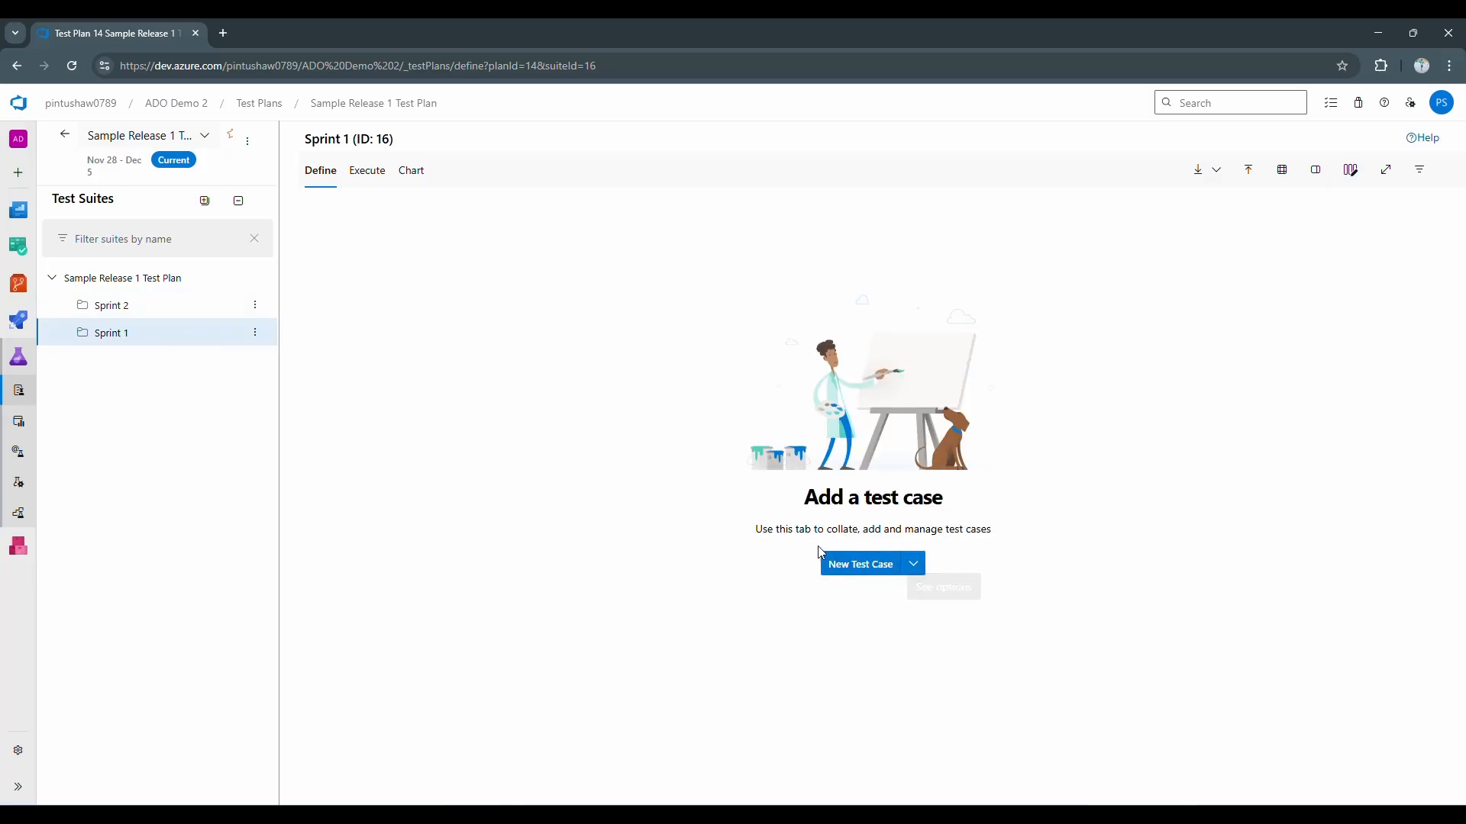
{"action": "left_click", "coordinate": [915, 569]}
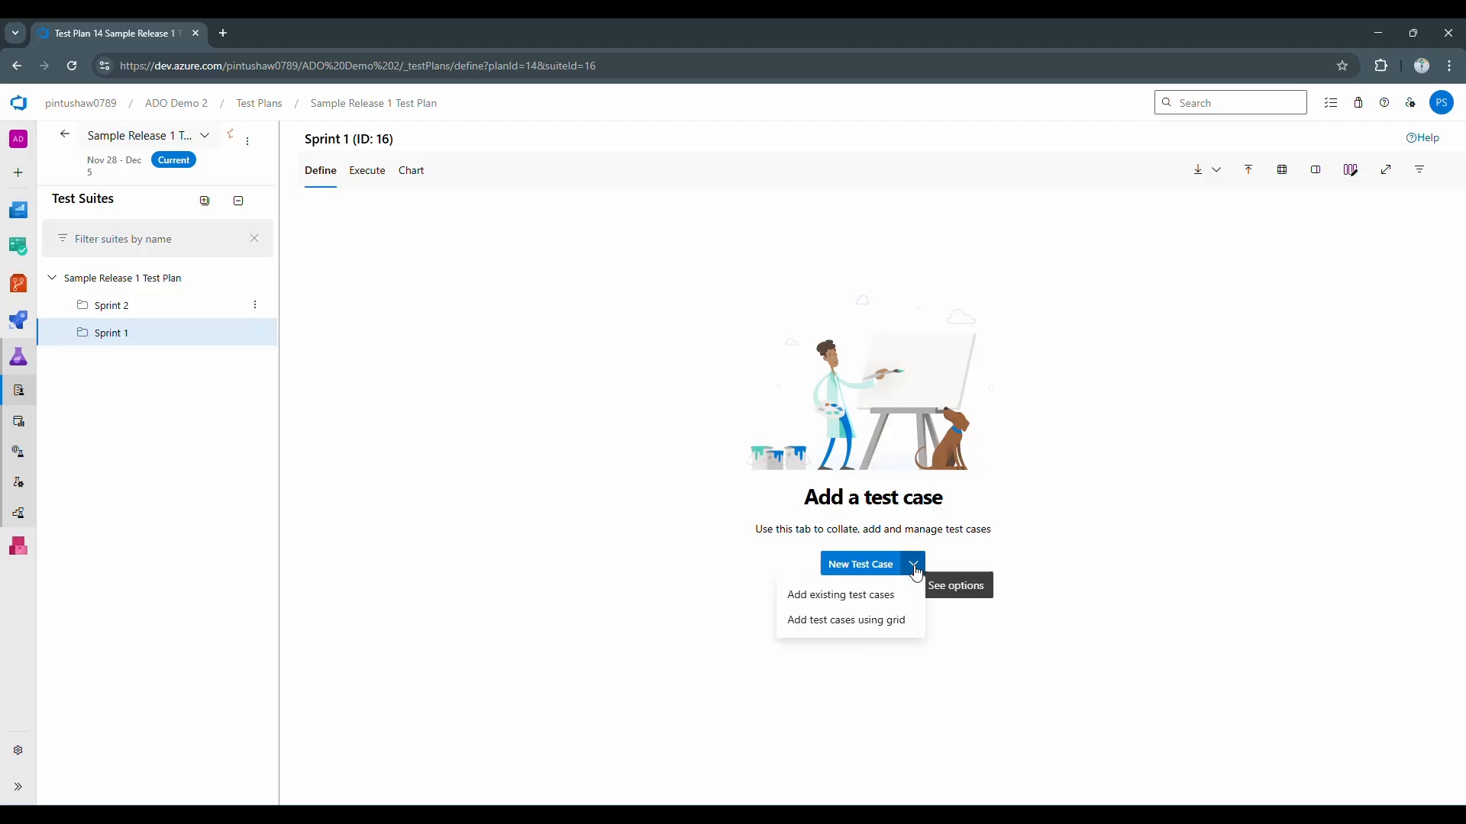
{"action": "left_click", "coordinate": [651, 550]}
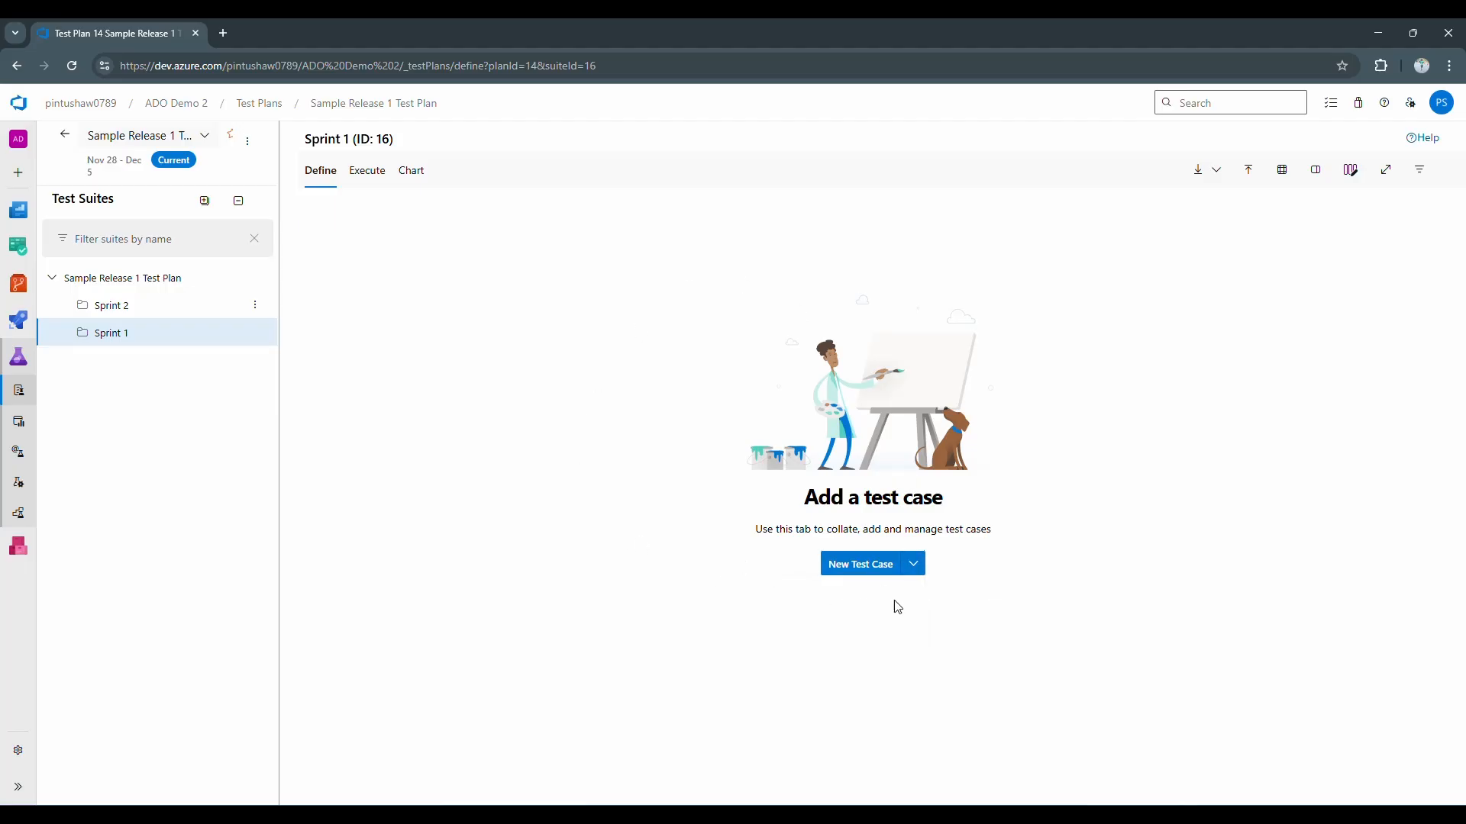
{"action": "left_click", "coordinate": [913, 564]}
{"action": "left_click", "coordinate": [826, 571]}
{"action": "left_click", "coordinate": [826, 571]}
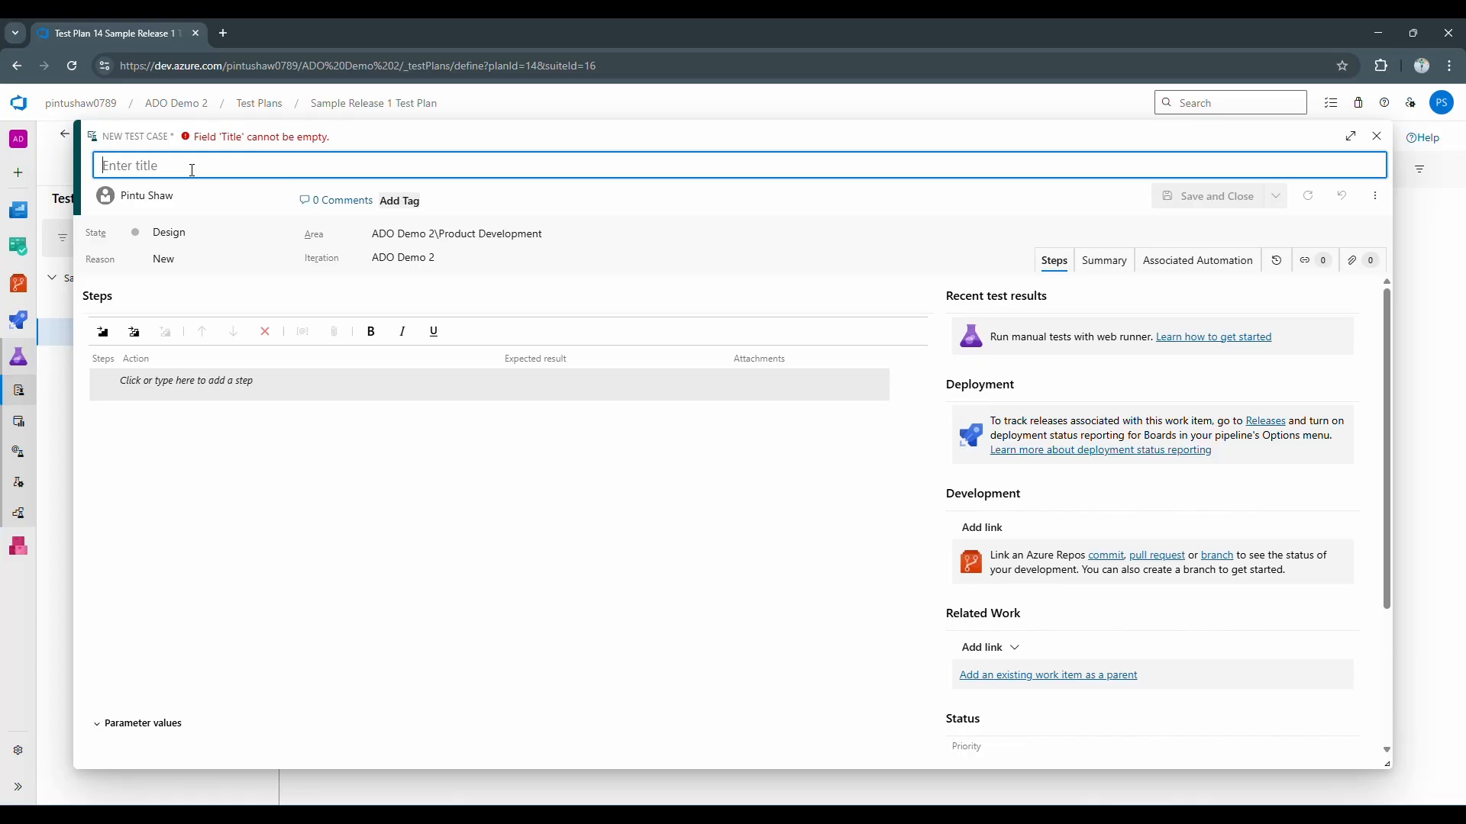
- Title the new test case "Sample test case 1"
{"action": "type", "text": "Test"}
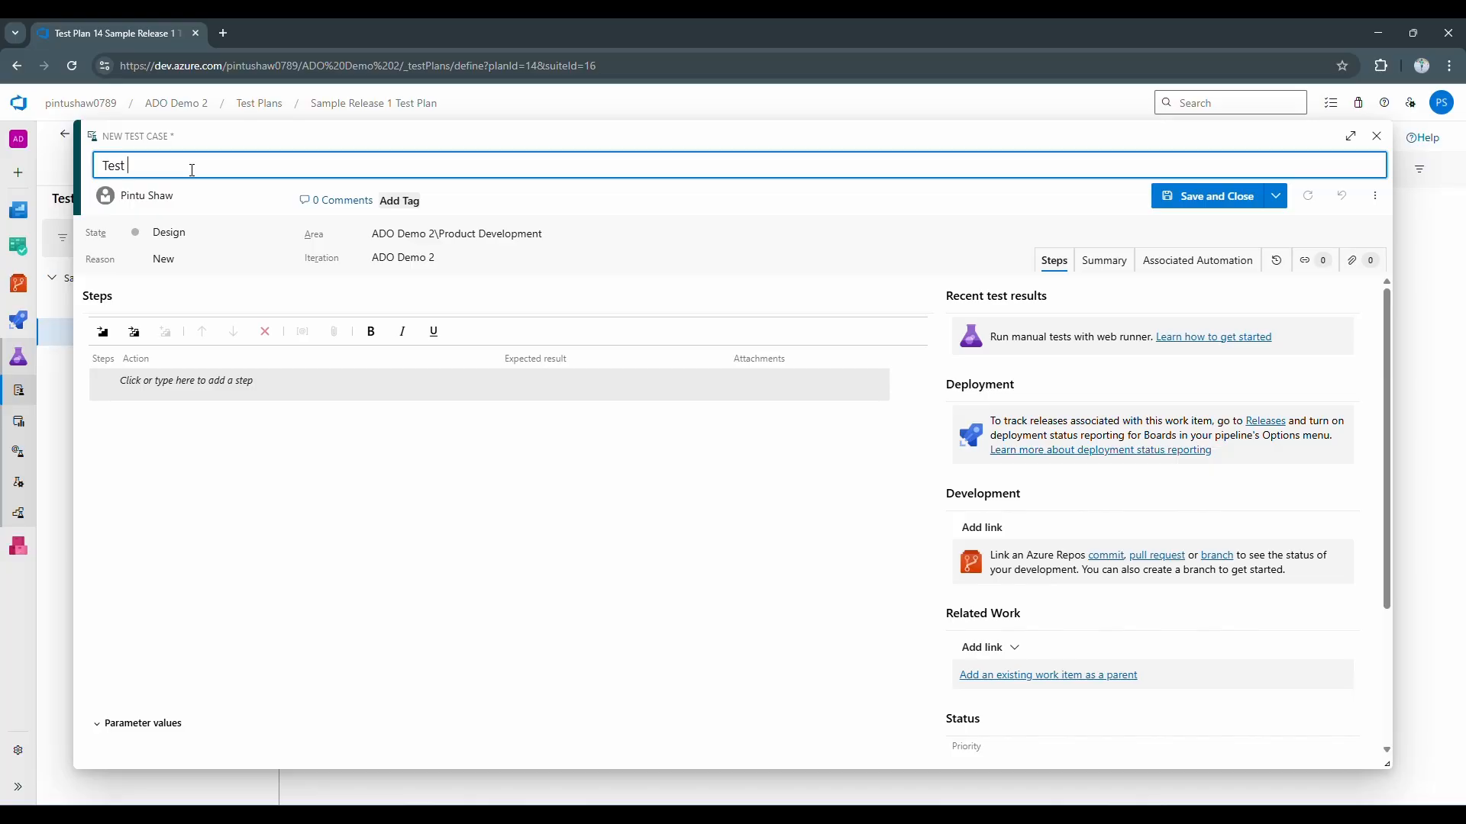
{"action": "key", "text": "BackSpace"}
{"action": "key", "text": "BackSpace"}
{"action": "type", "text": "Sample t"}
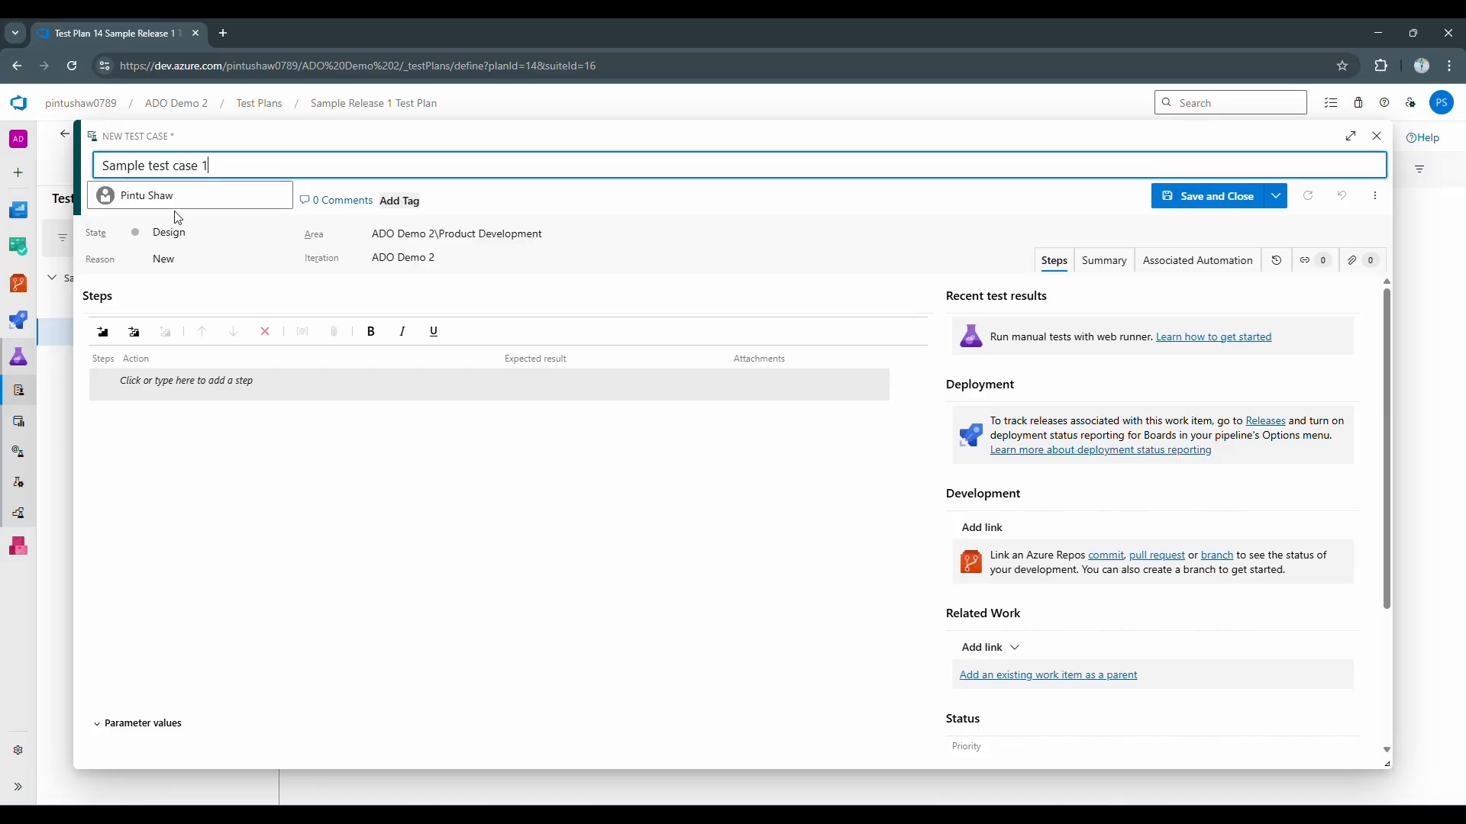
{"action": "left_click_drag", "start_coordinate": [216, 166], "coordinate": [53, 174]}
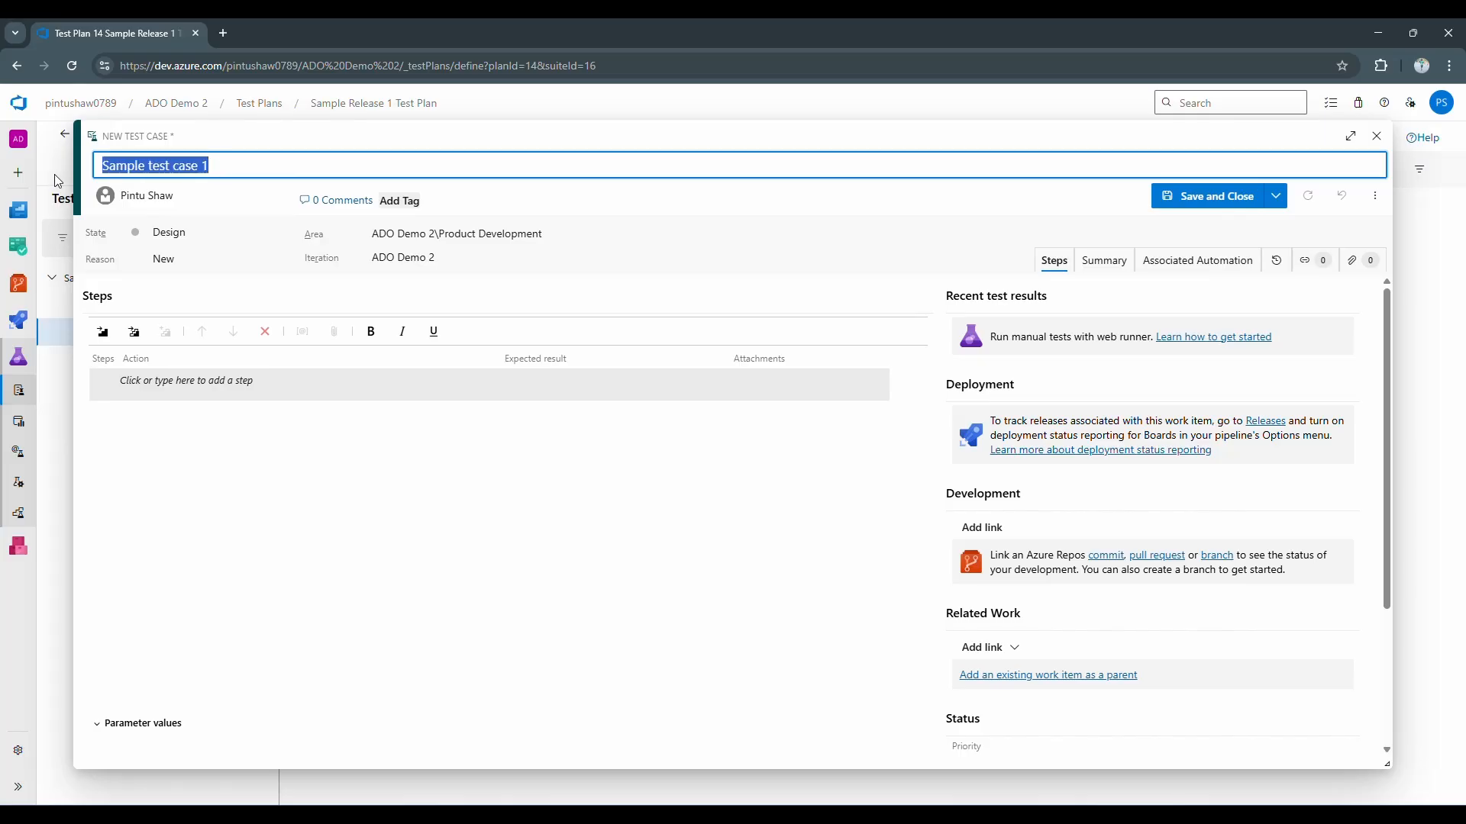
- Add two test steps to the test case with the actions "Step 1" and "Sample"
{"action": "left_click", "coordinate": [156, 394]}
{"action": "left_click", "coordinate": [192, 392]}
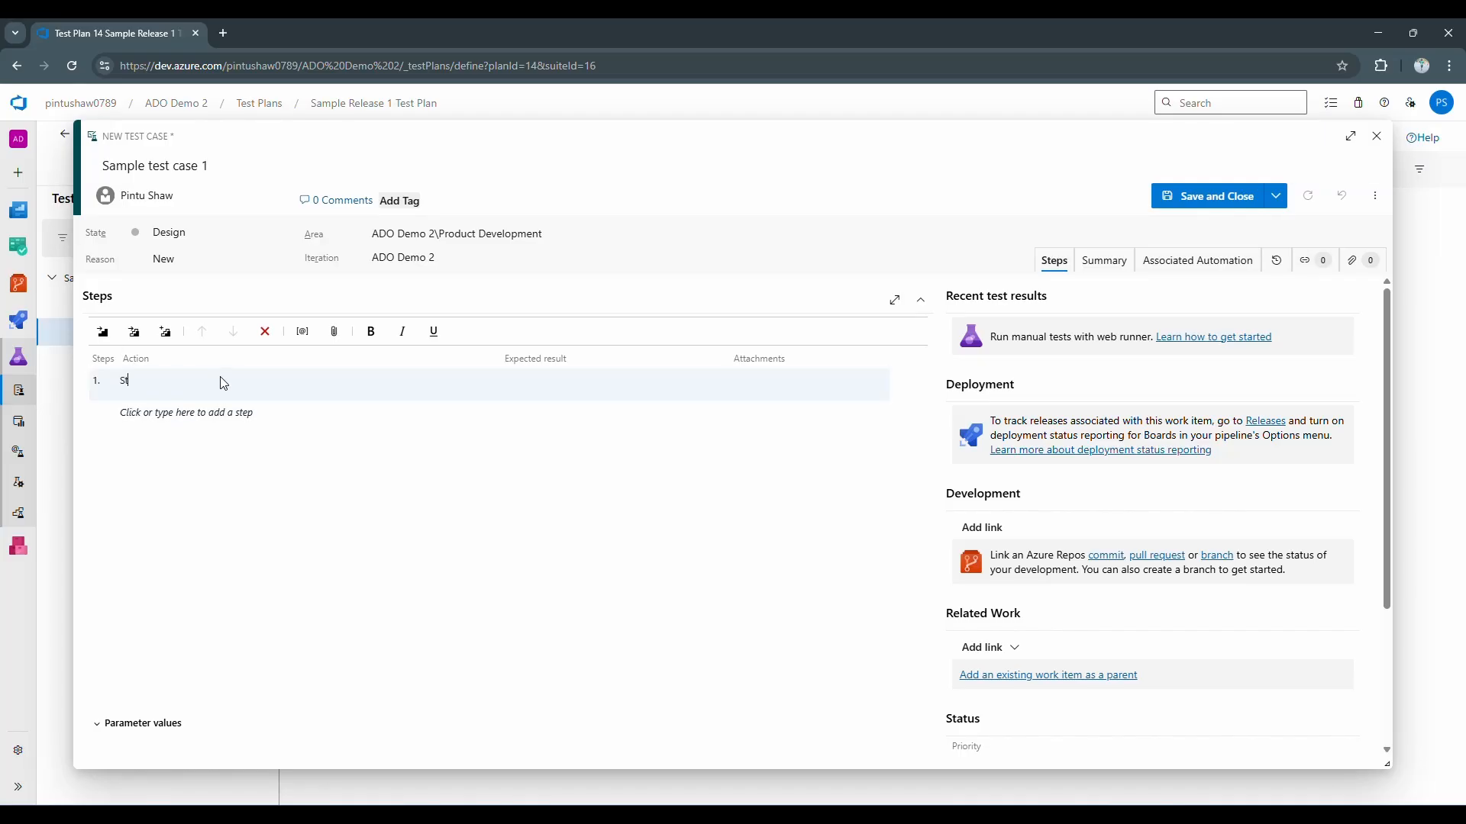
{"action": "key", "text": "Return"}
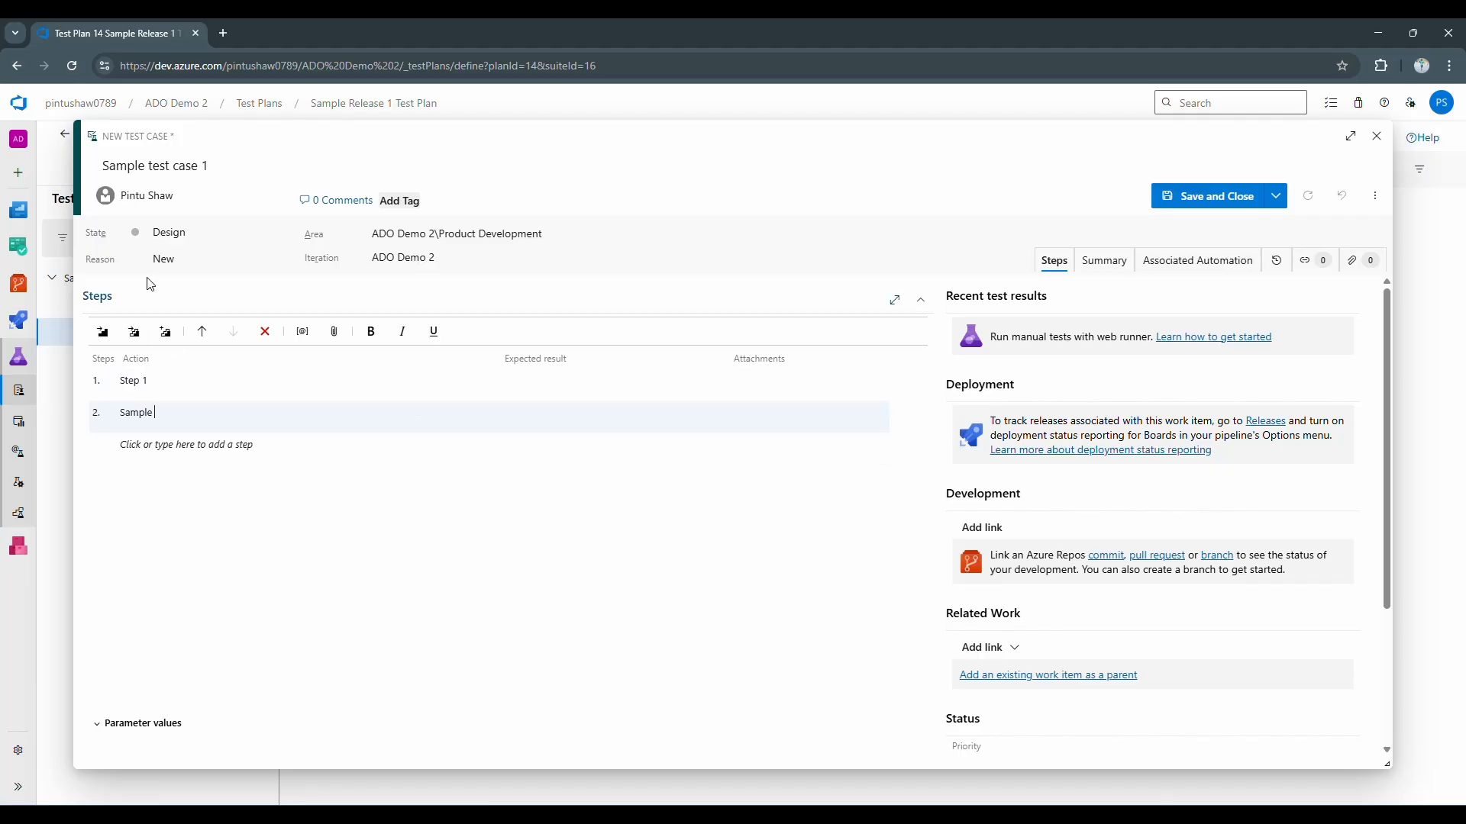
{"action": "left_click", "coordinate": [229, 169]}
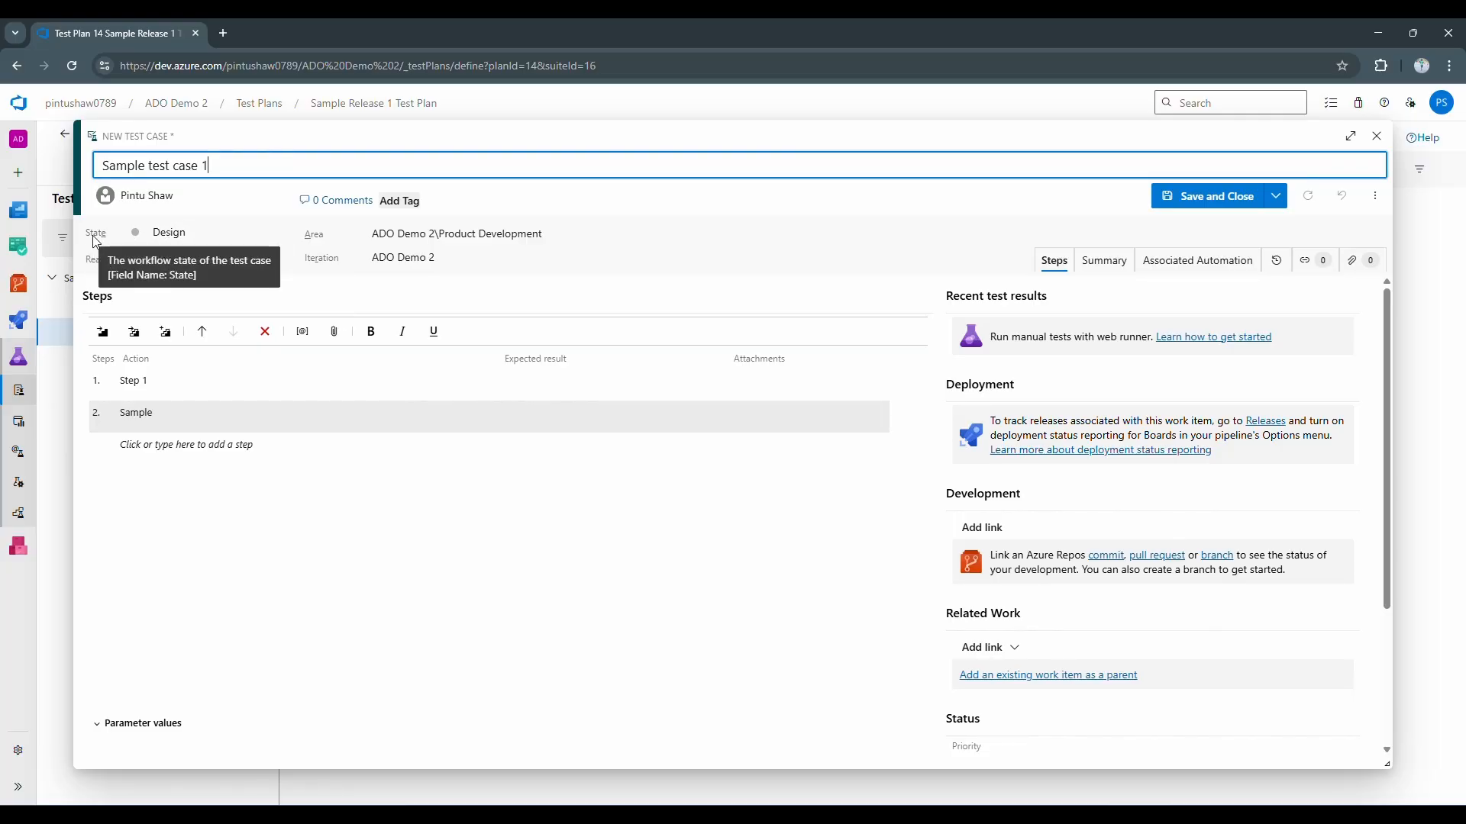
- Set the test case's iteration to ADO Demo 2\Sprint 1 and save the test case without closing it
{"action": "left_click", "coordinate": [207, 233]}
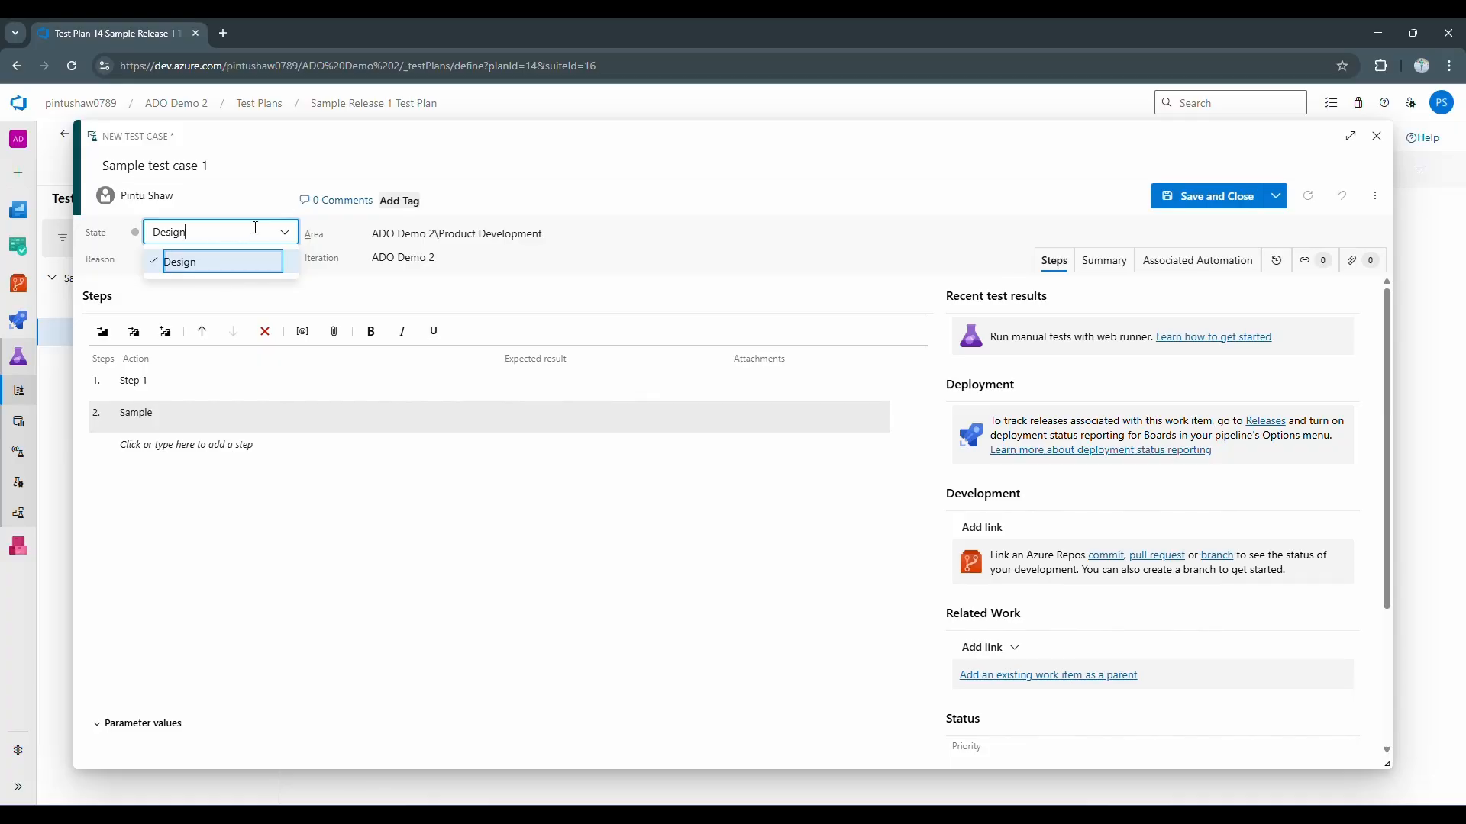
{"action": "left_click", "coordinate": [103, 290]}
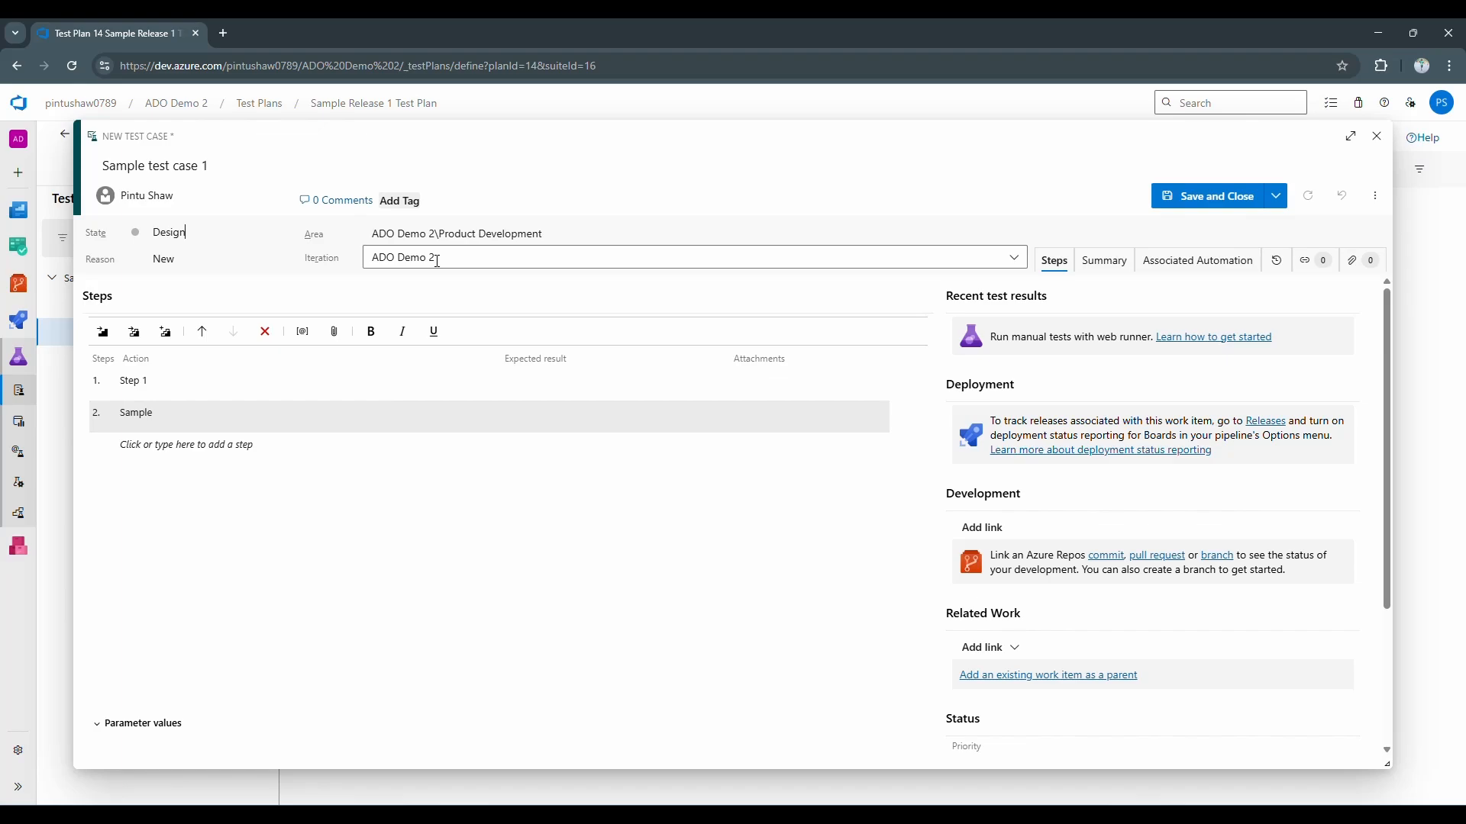
{"action": "left_click", "coordinate": [539, 265]}
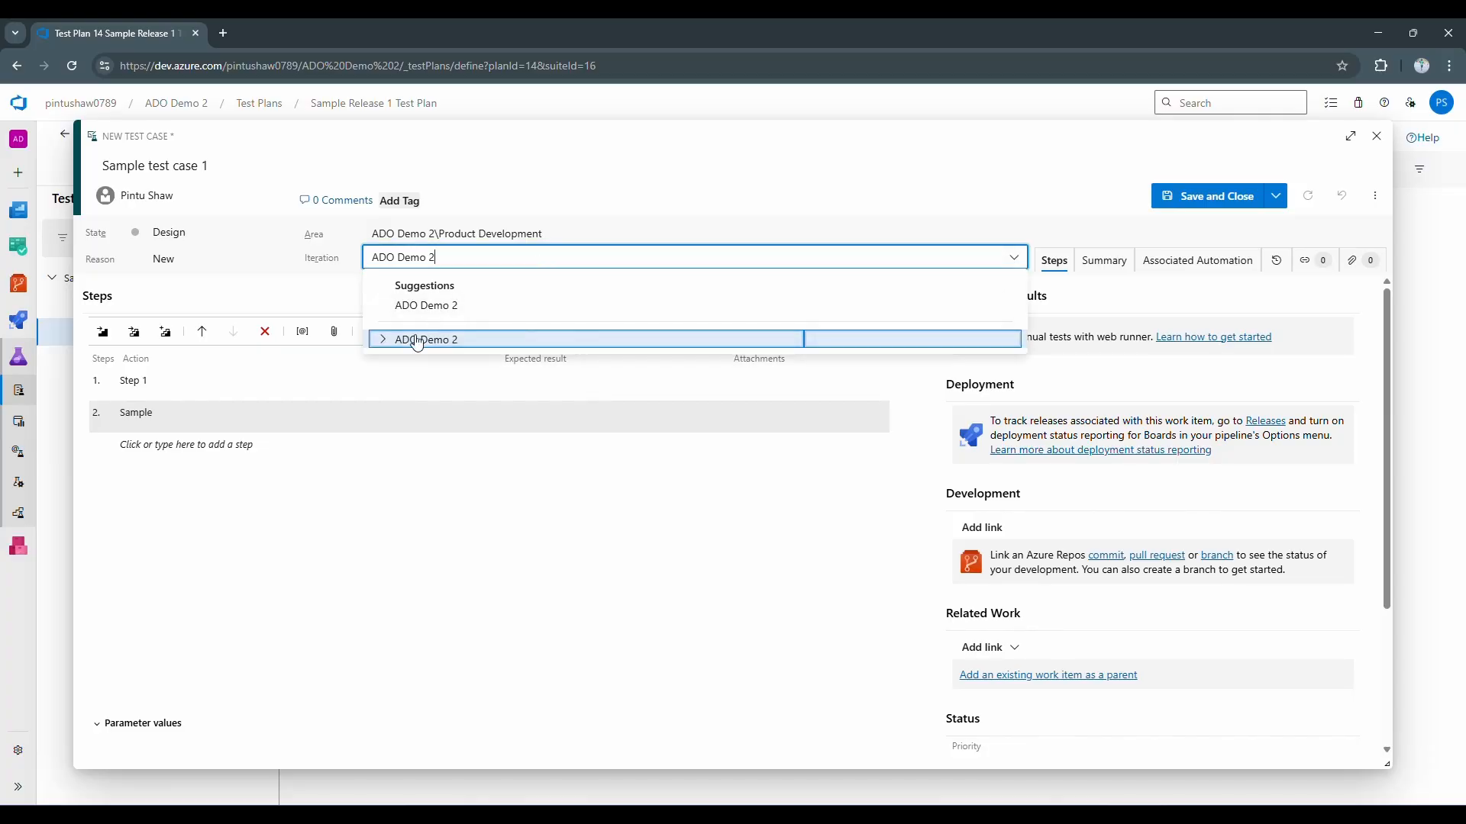
{"action": "left_click", "coordinate": [382, 340]}
{"action": "left_click", "coordinate": [435, 382]}
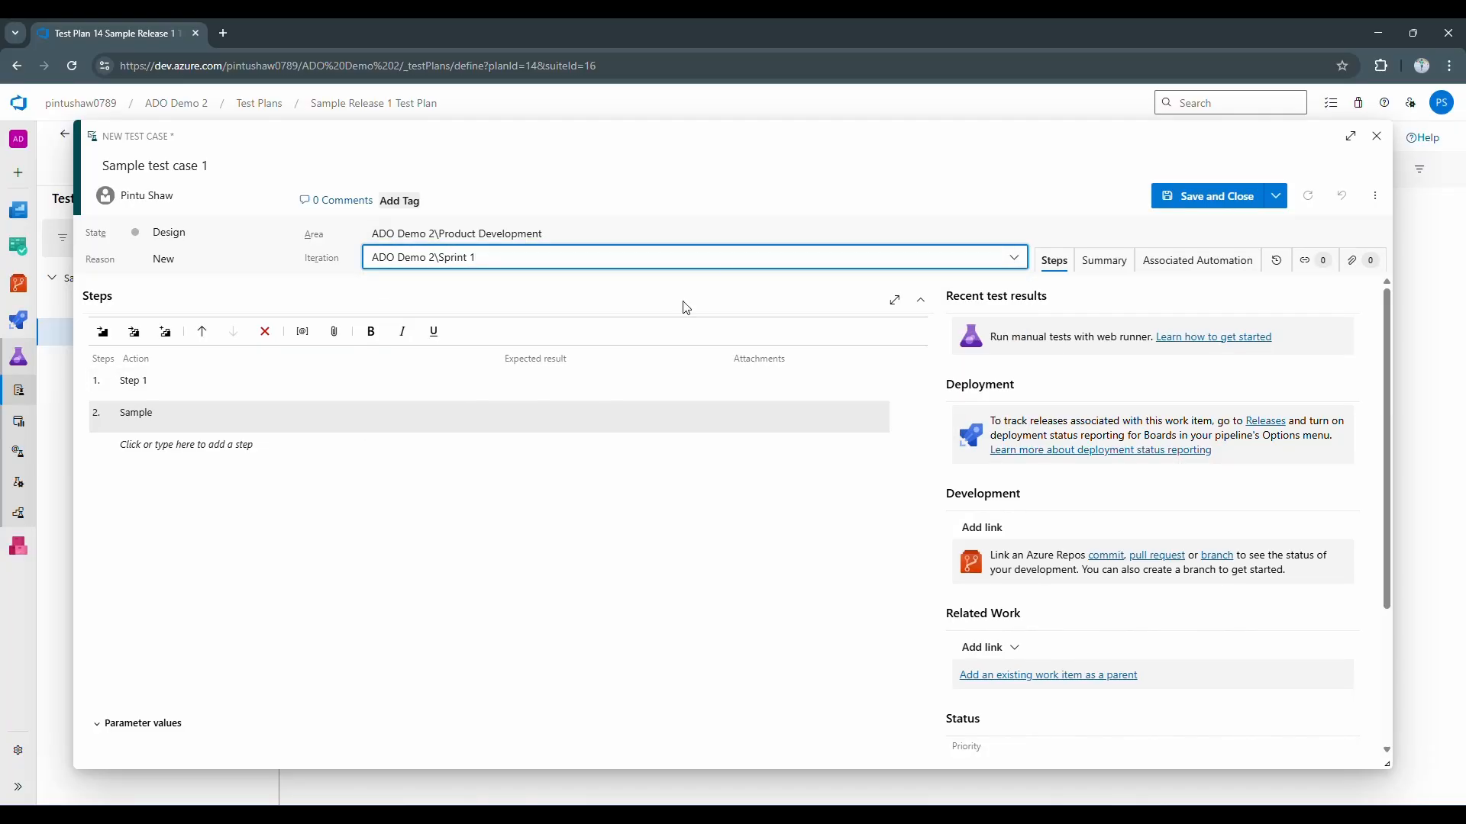
{"action": "left_click", "coordinate": [1274, 197]}
{"action": "left_click", "coordinate": [1161, 228]}
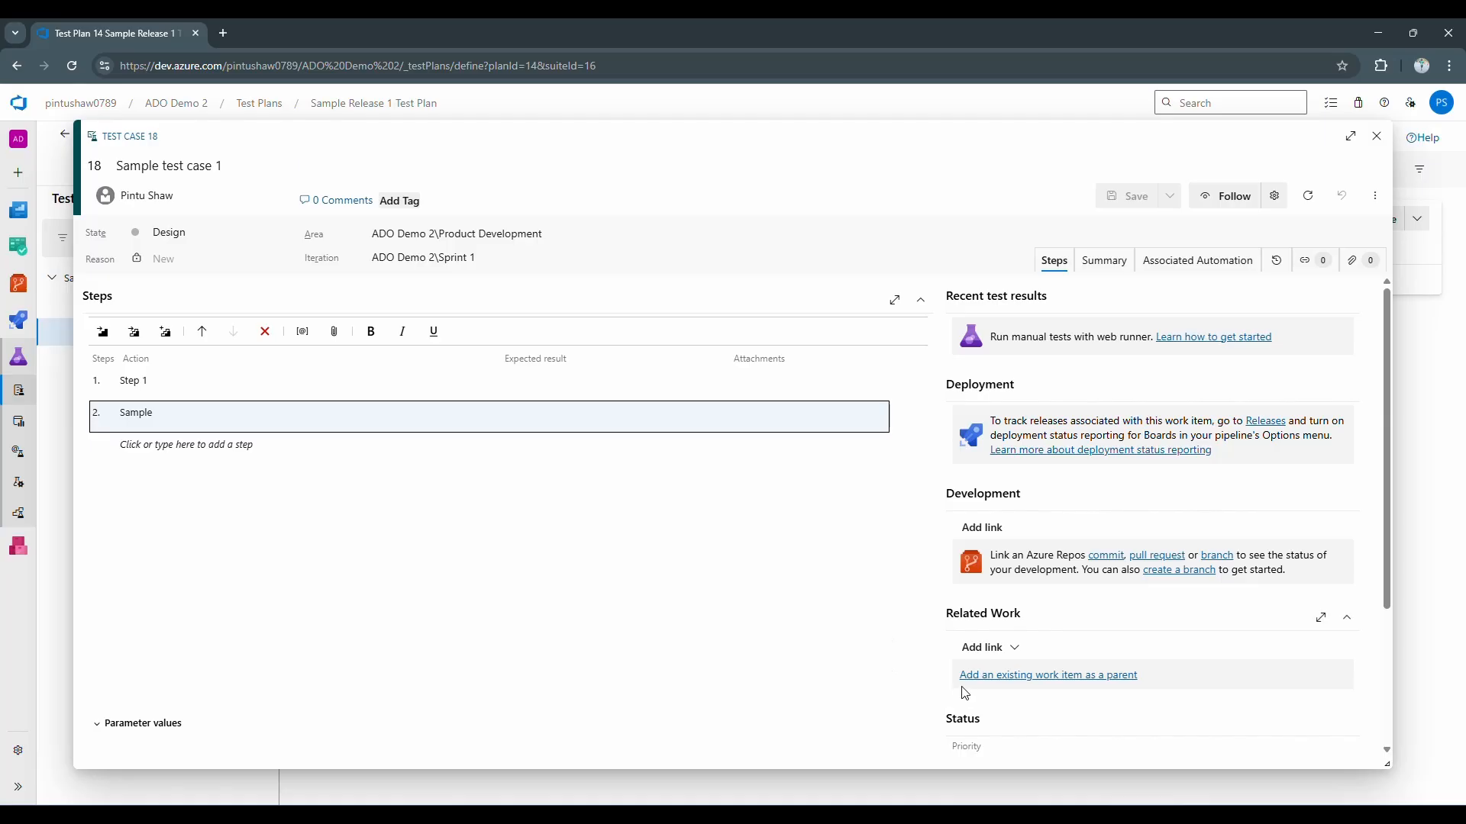
- Link the existing User Story 1.1.1 to Sample test case 1 as its parent, and remove that link
{"action": "left_click", "coordinate": [1013, 648]}
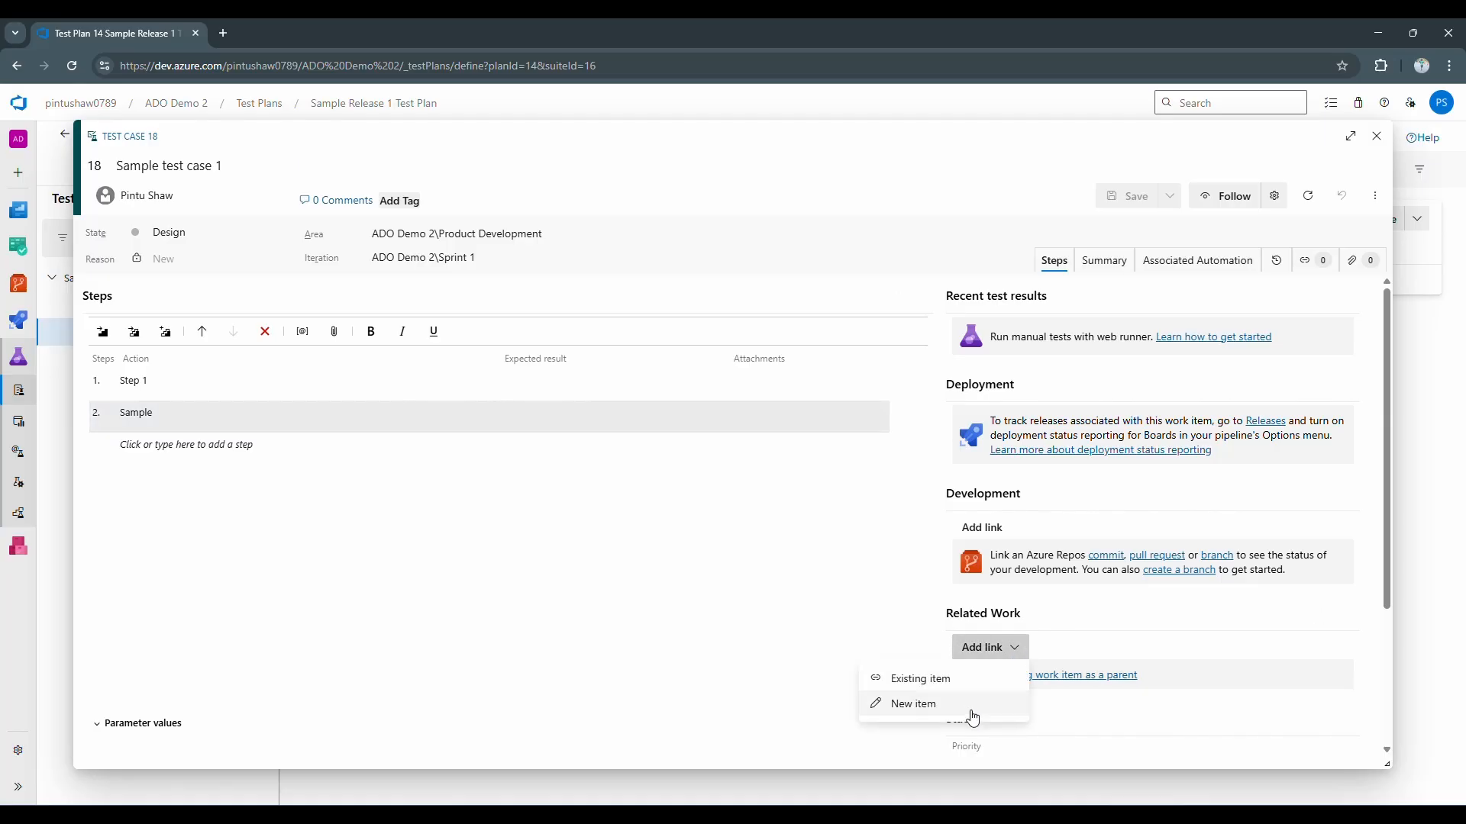
{"action": "left_click", "coordinate": [1176, 622]}
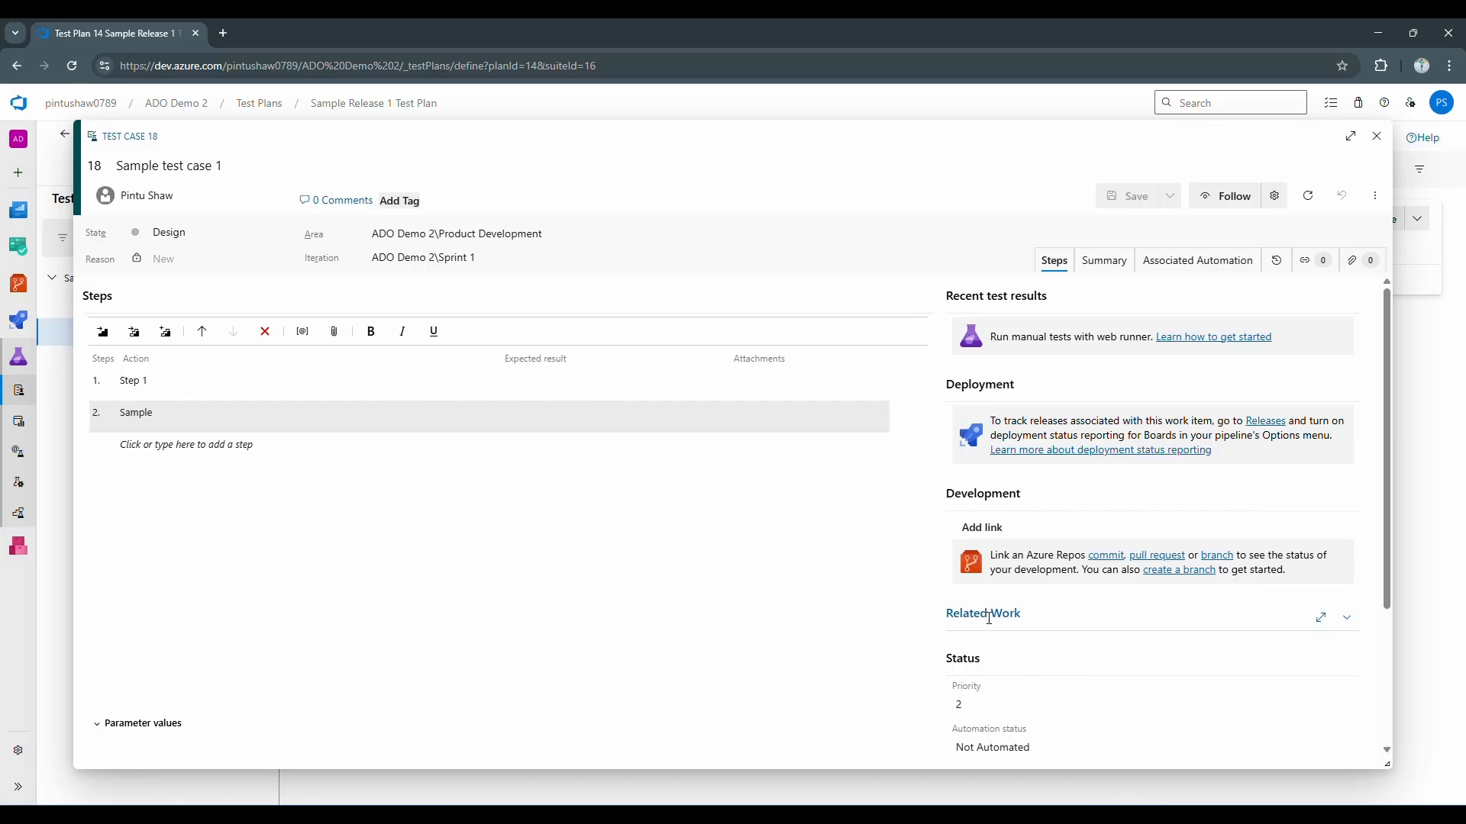
{"action": "left_click", "coordinate": [1300, 266]}
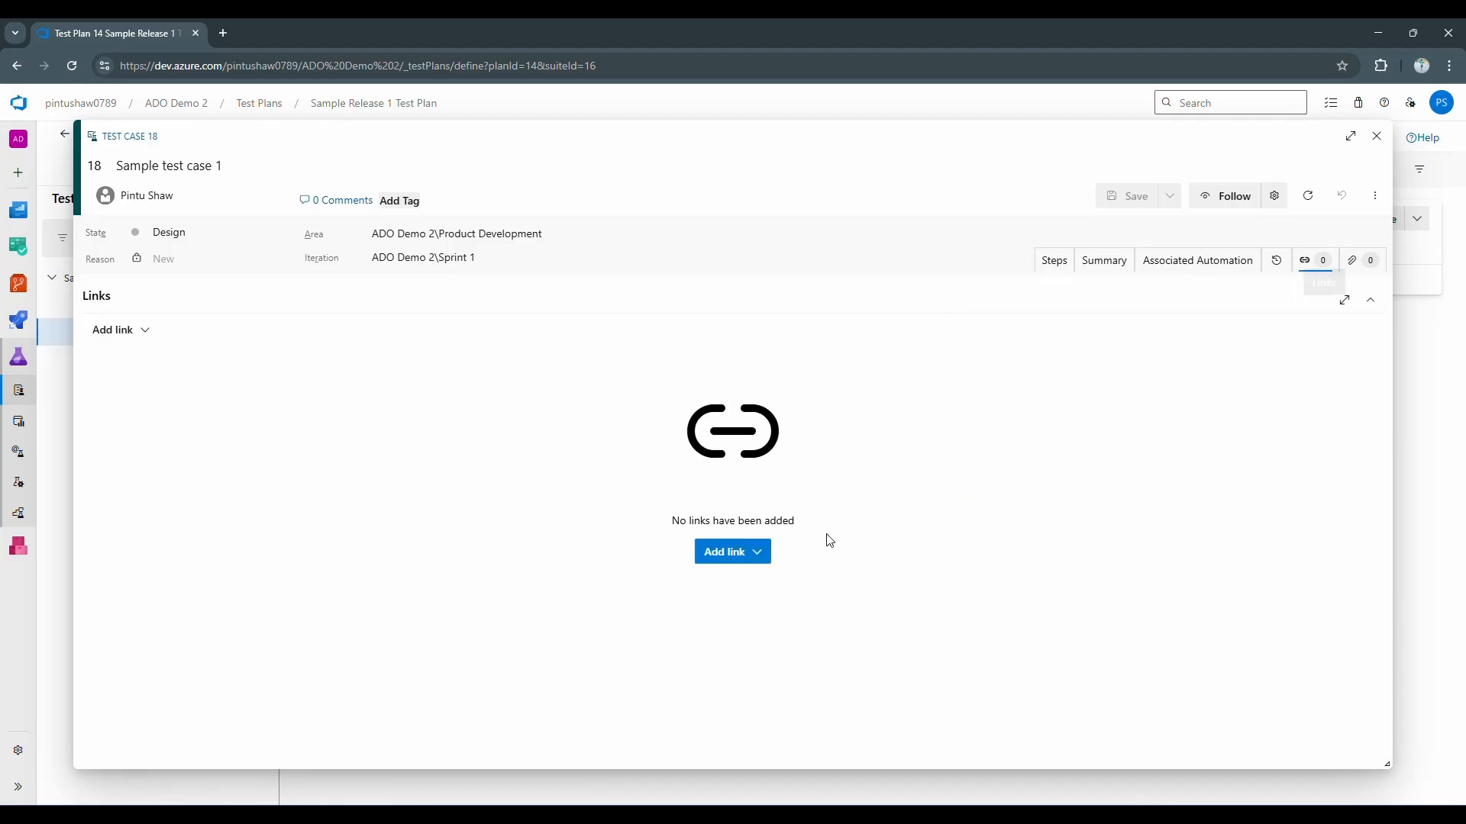
{"action": "left_click", "coordinate": [760, 562]}
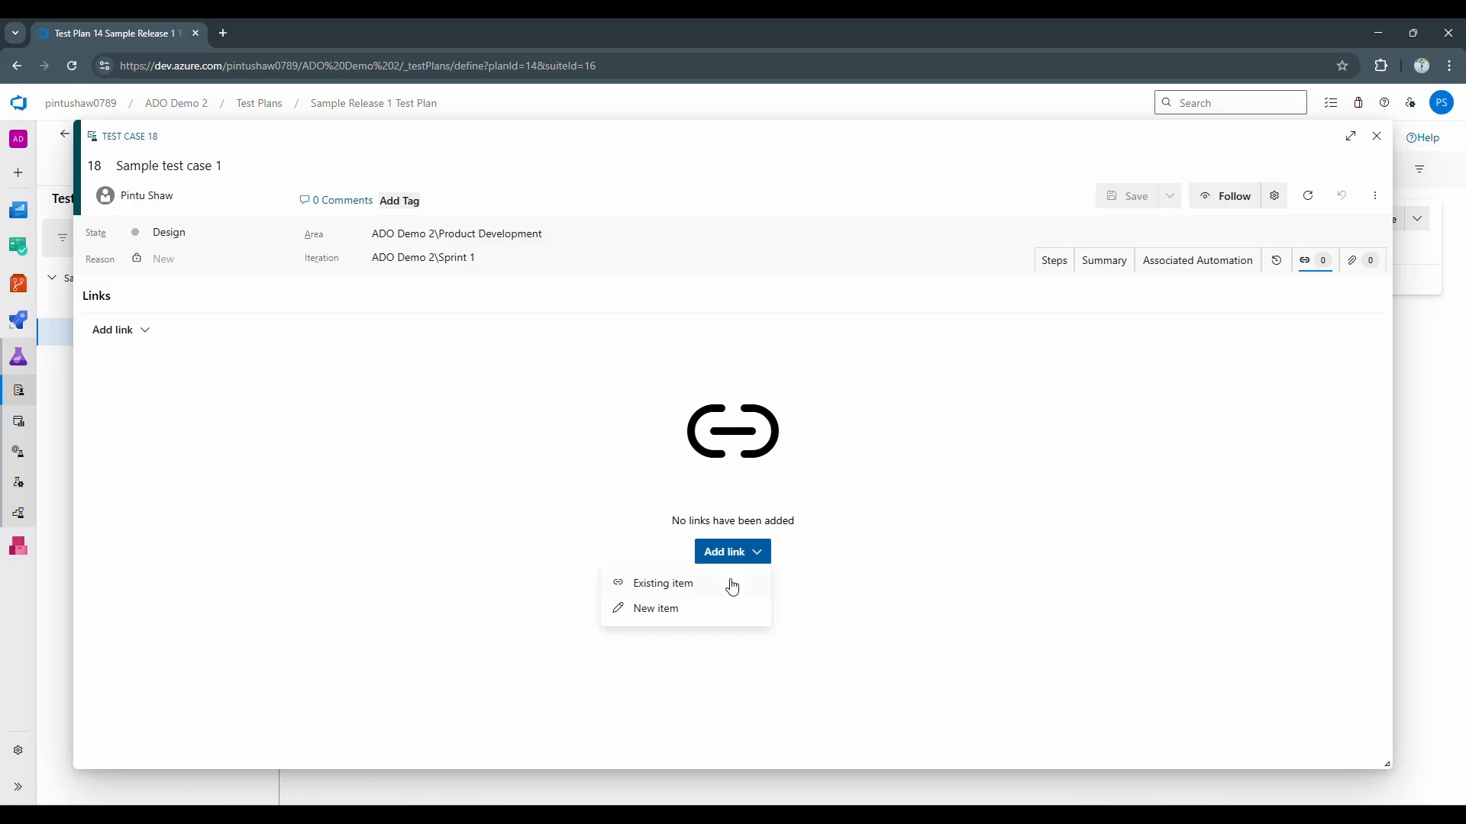
{"action": "left_click", "coordinate": [643, 585]}
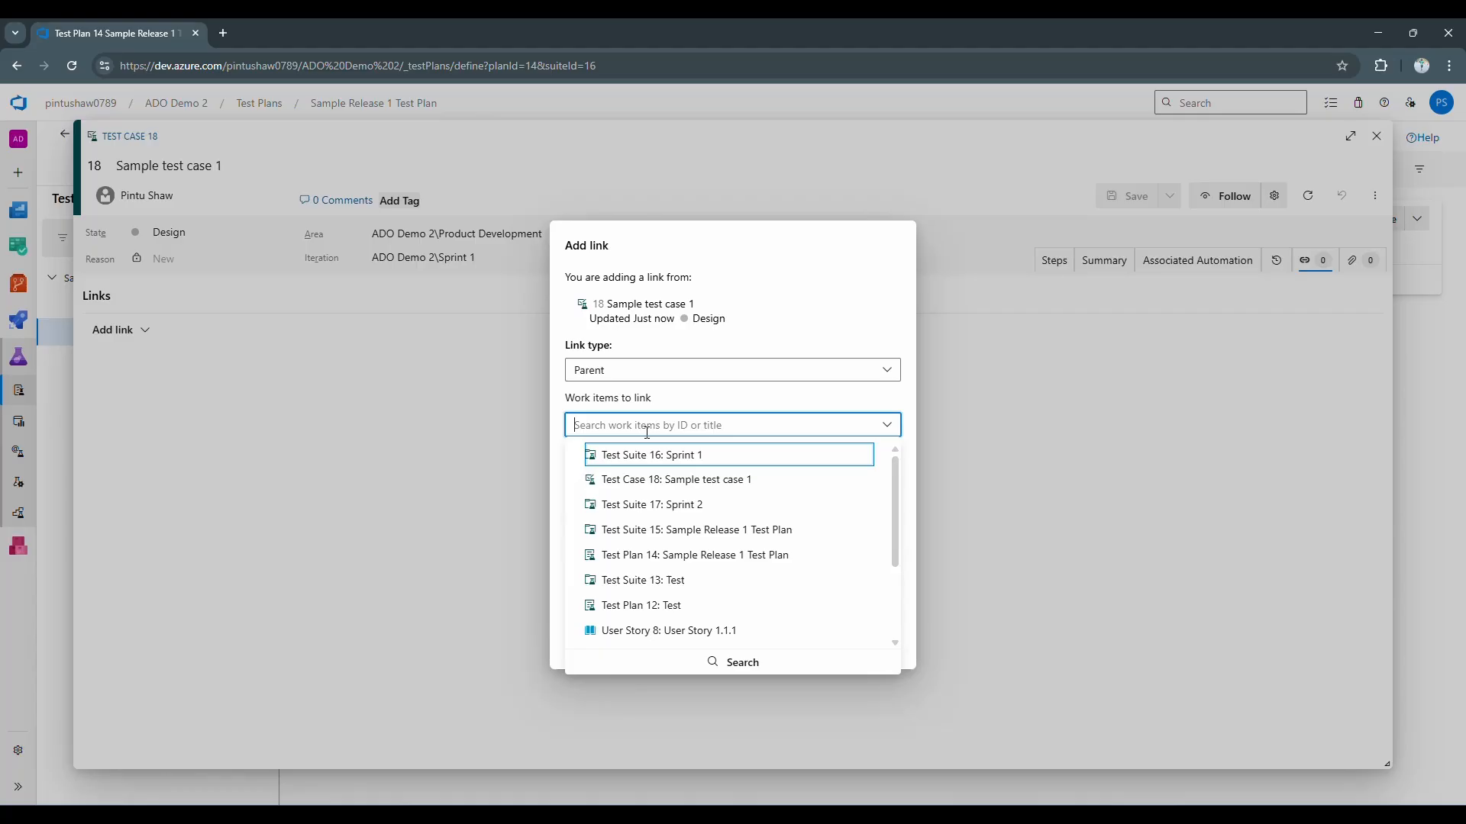
{"action": "type", "text": "User"}
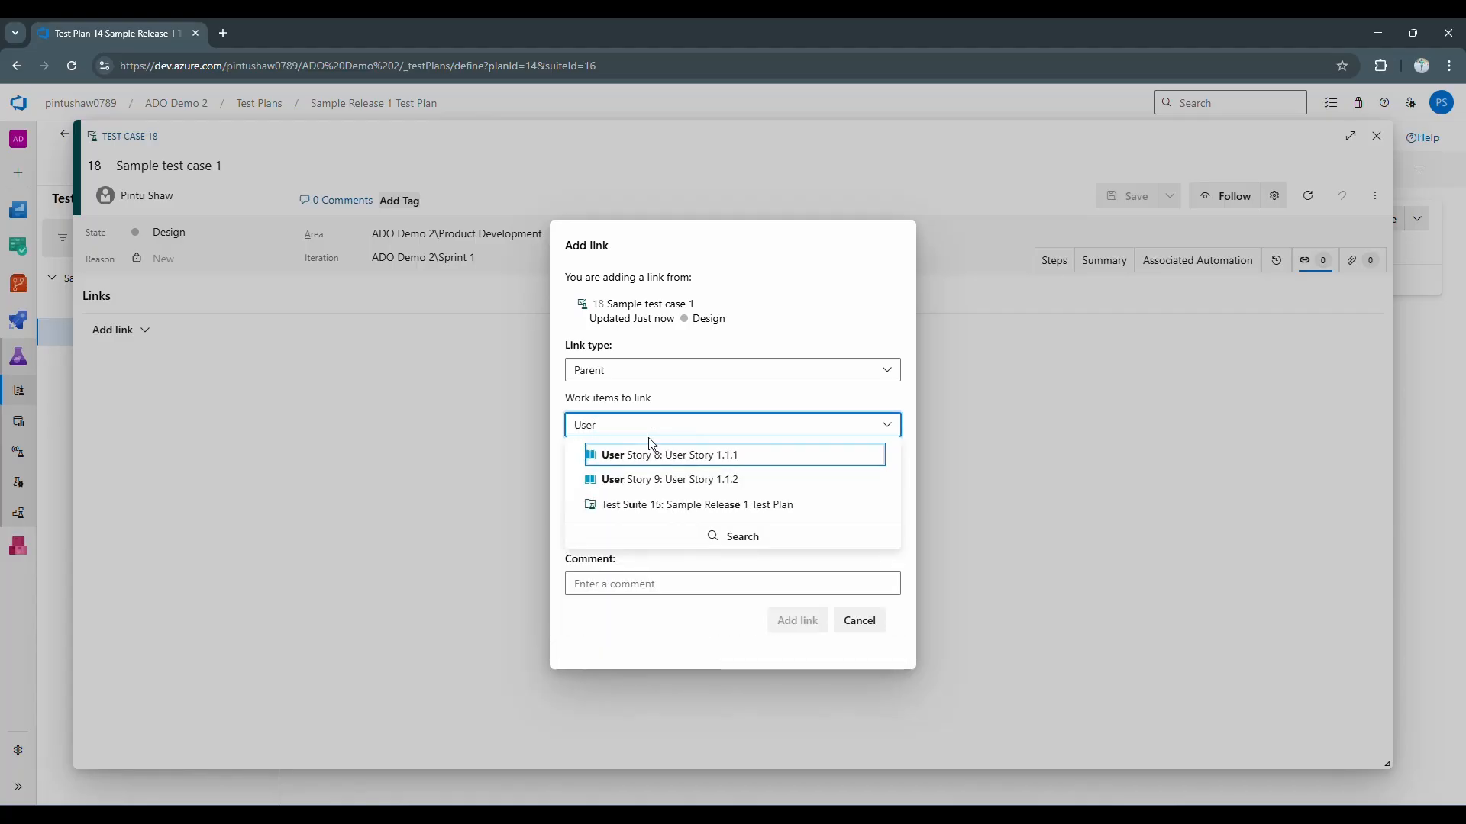
{"action": "left_click", "coordinate": [693, 458]}
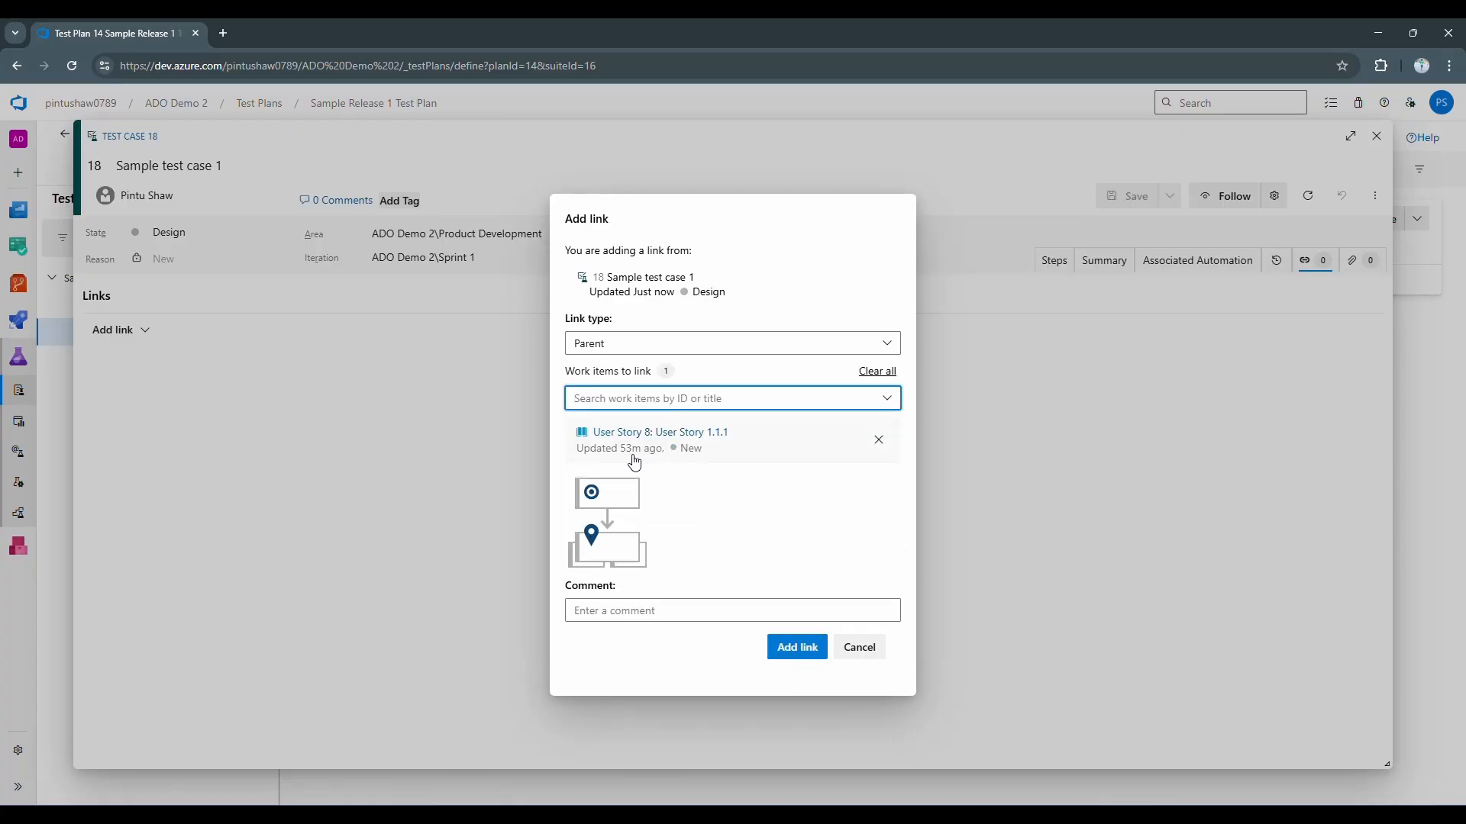
{"action": "left_click", "coordinate": [797, 647]}
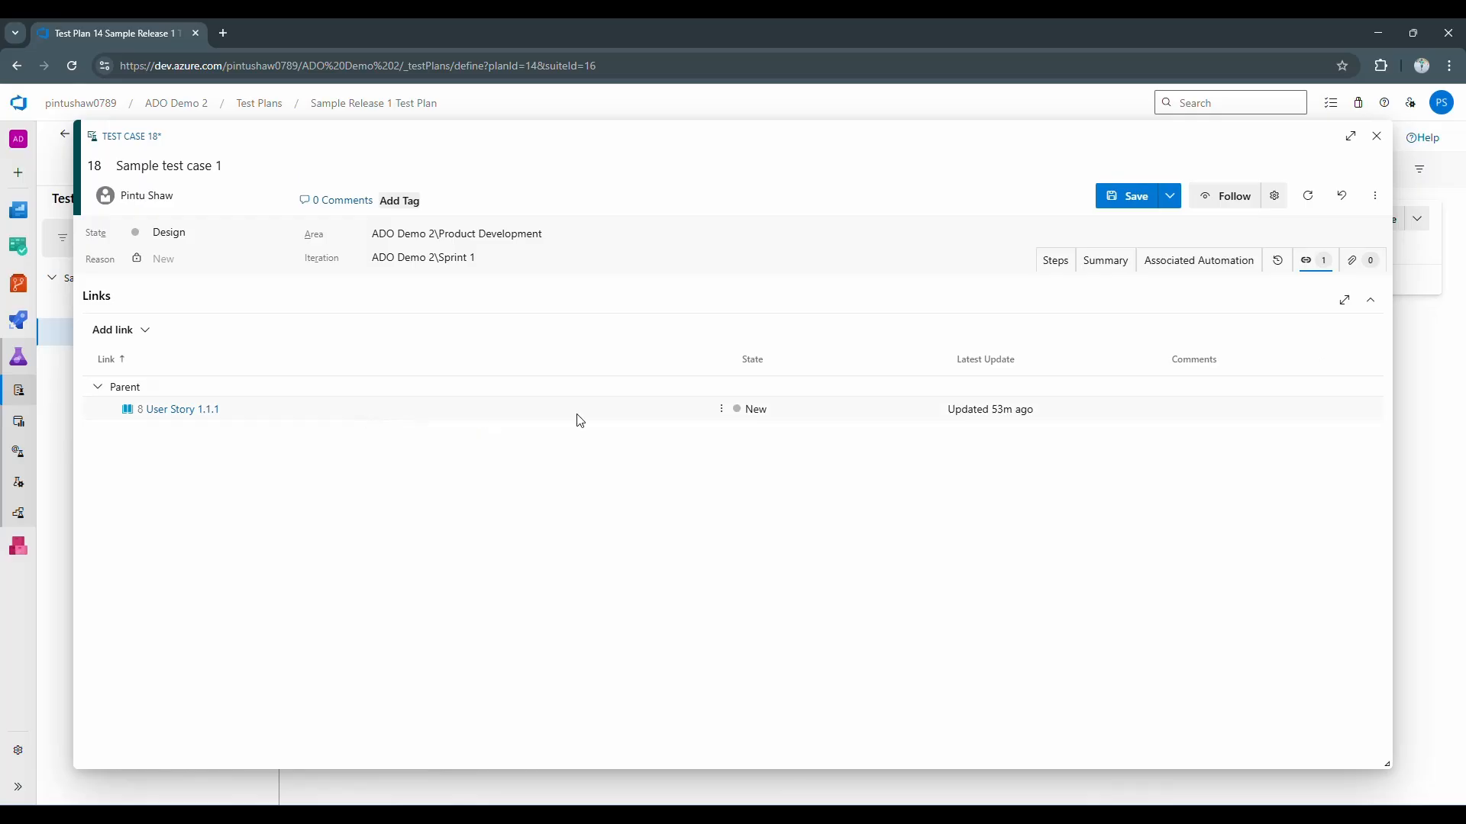
{"action": "left_click", "coordinate": [721, 409]}
{"action": "left_click", "coordinate": [628, 468]}
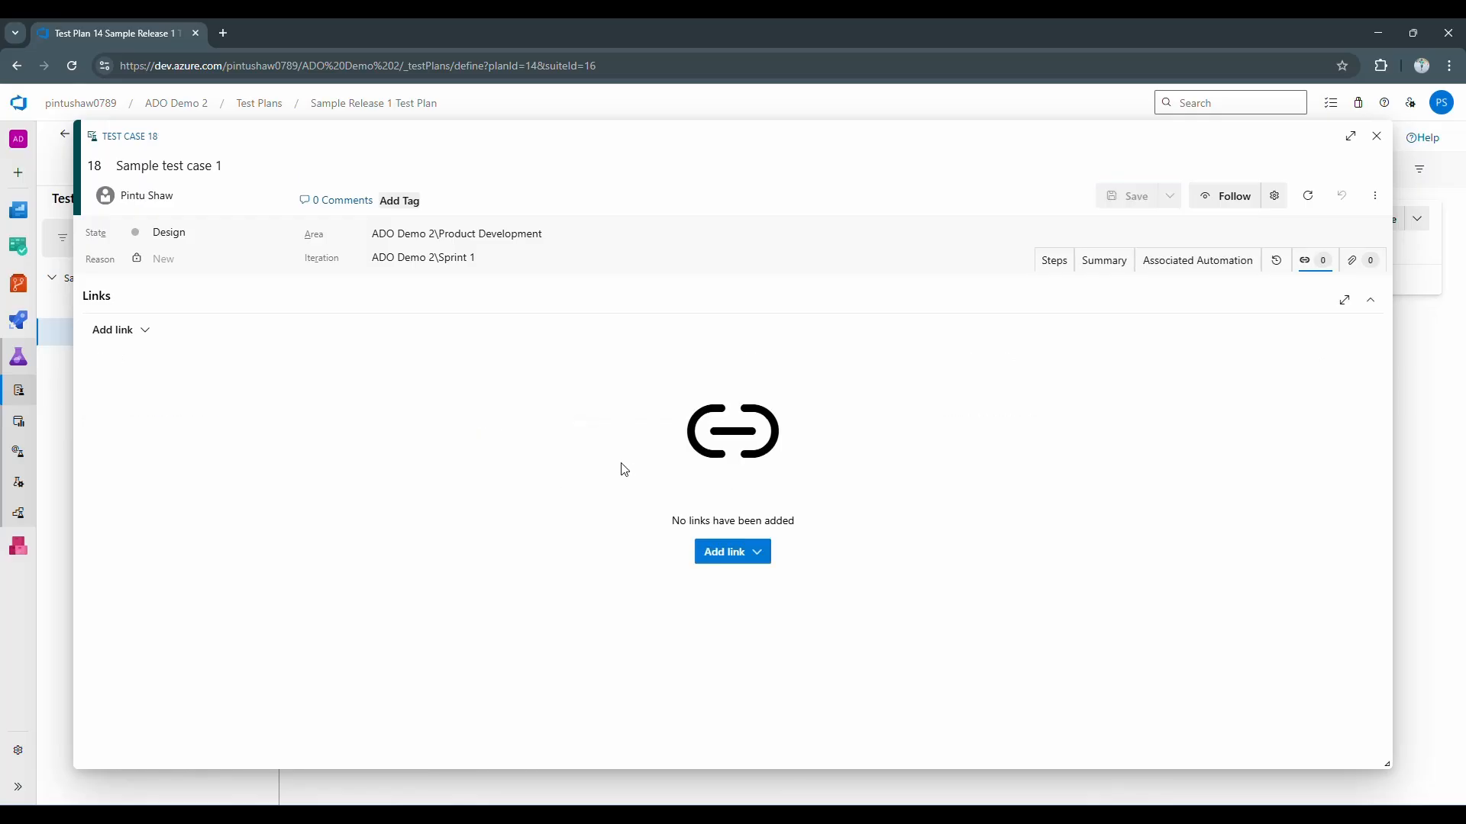
{"action": "left_click", "coordinate": [749, 554]}
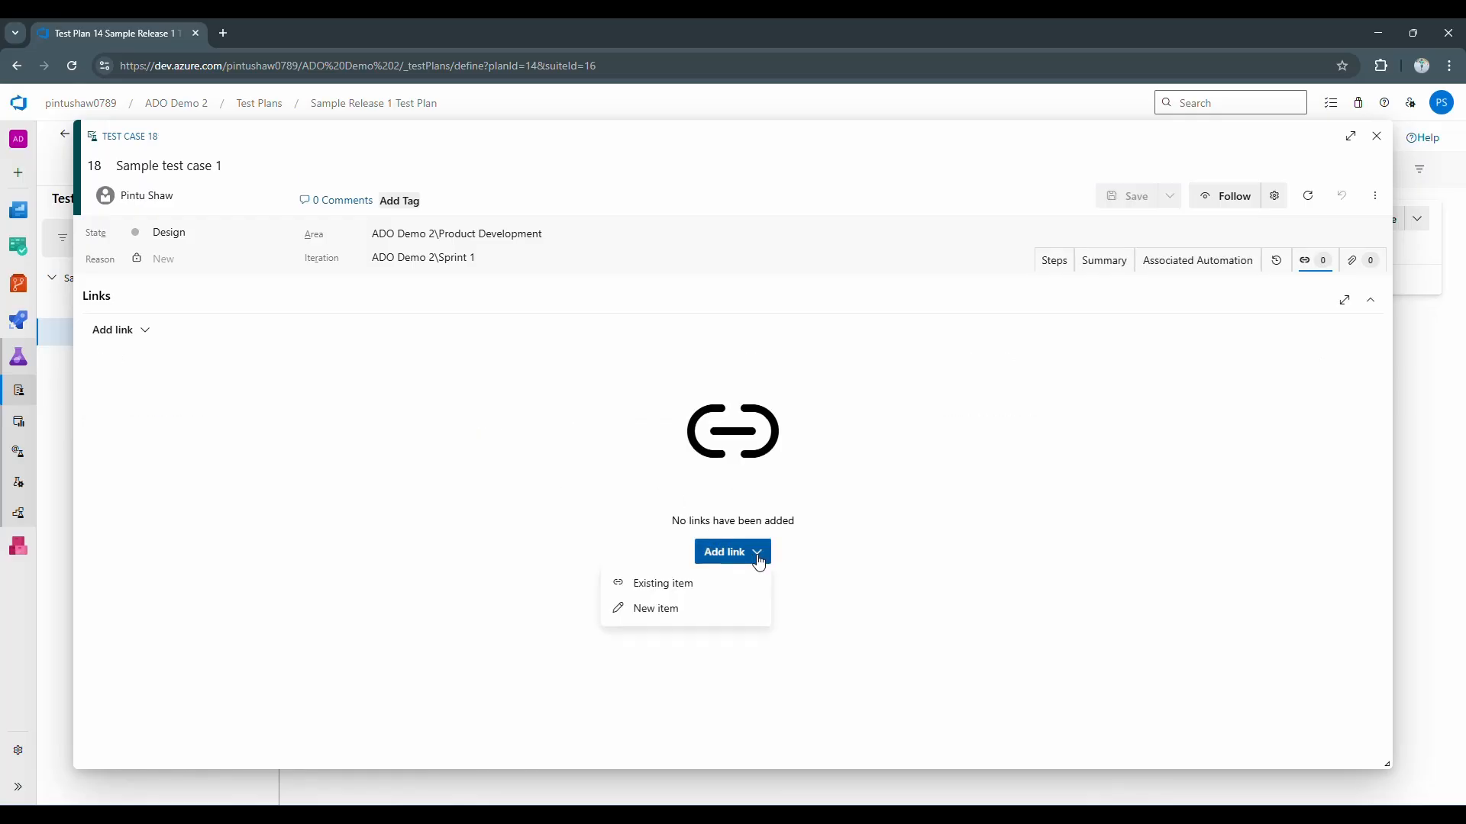
{"action": "left_click", "coordinate": [684, 615]}
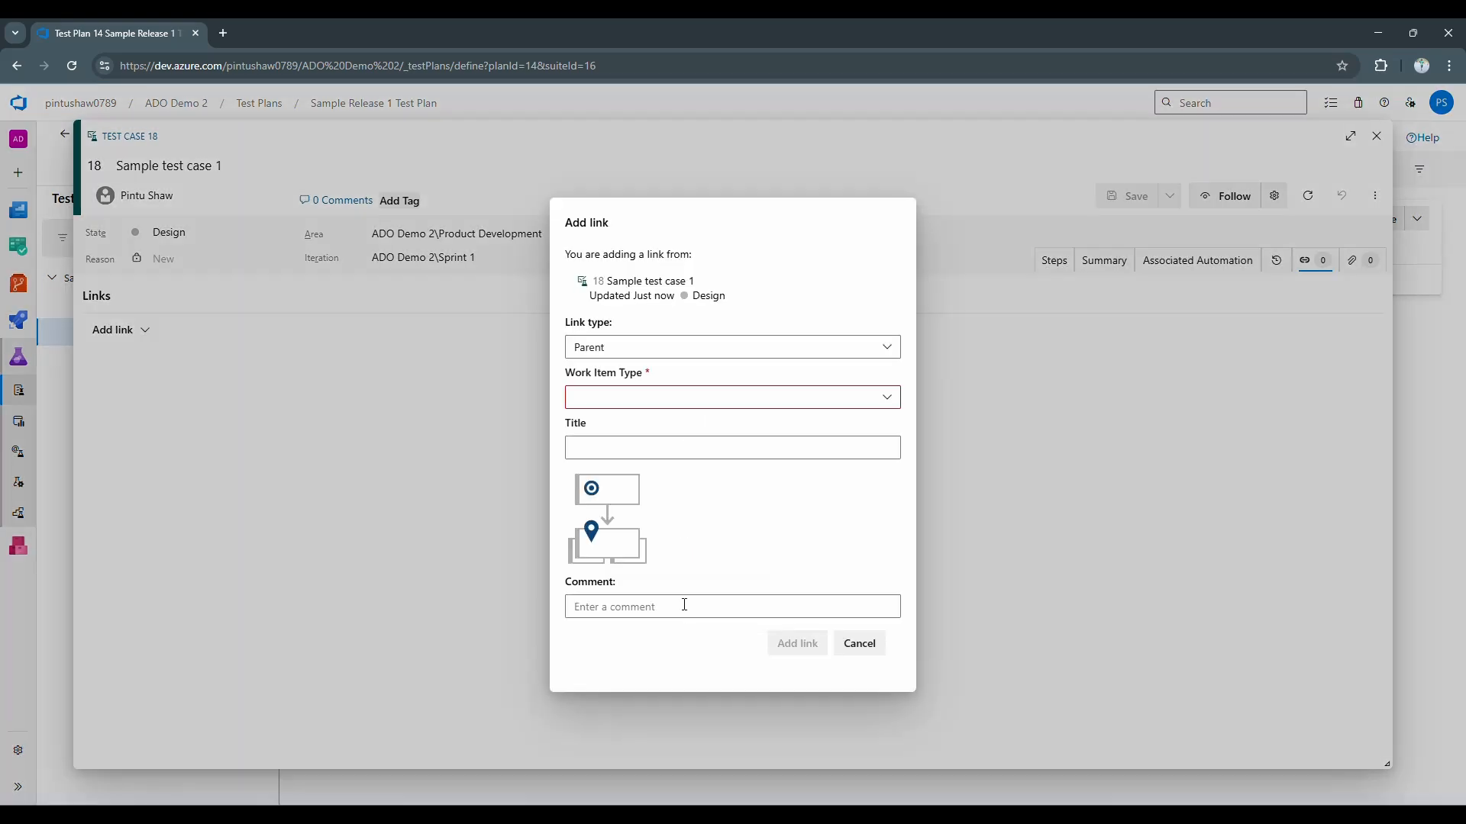
{"action": "left_click", "coordinate": [884, 346]}
{"action": "scroll", "coordinate": [712, 524], "scroll_direction": "down", "scroll_amount": 1}
{"action": "scroll", "coordinate": [711, 524], "scroll_direction": "down", "scroll_amount": 2}
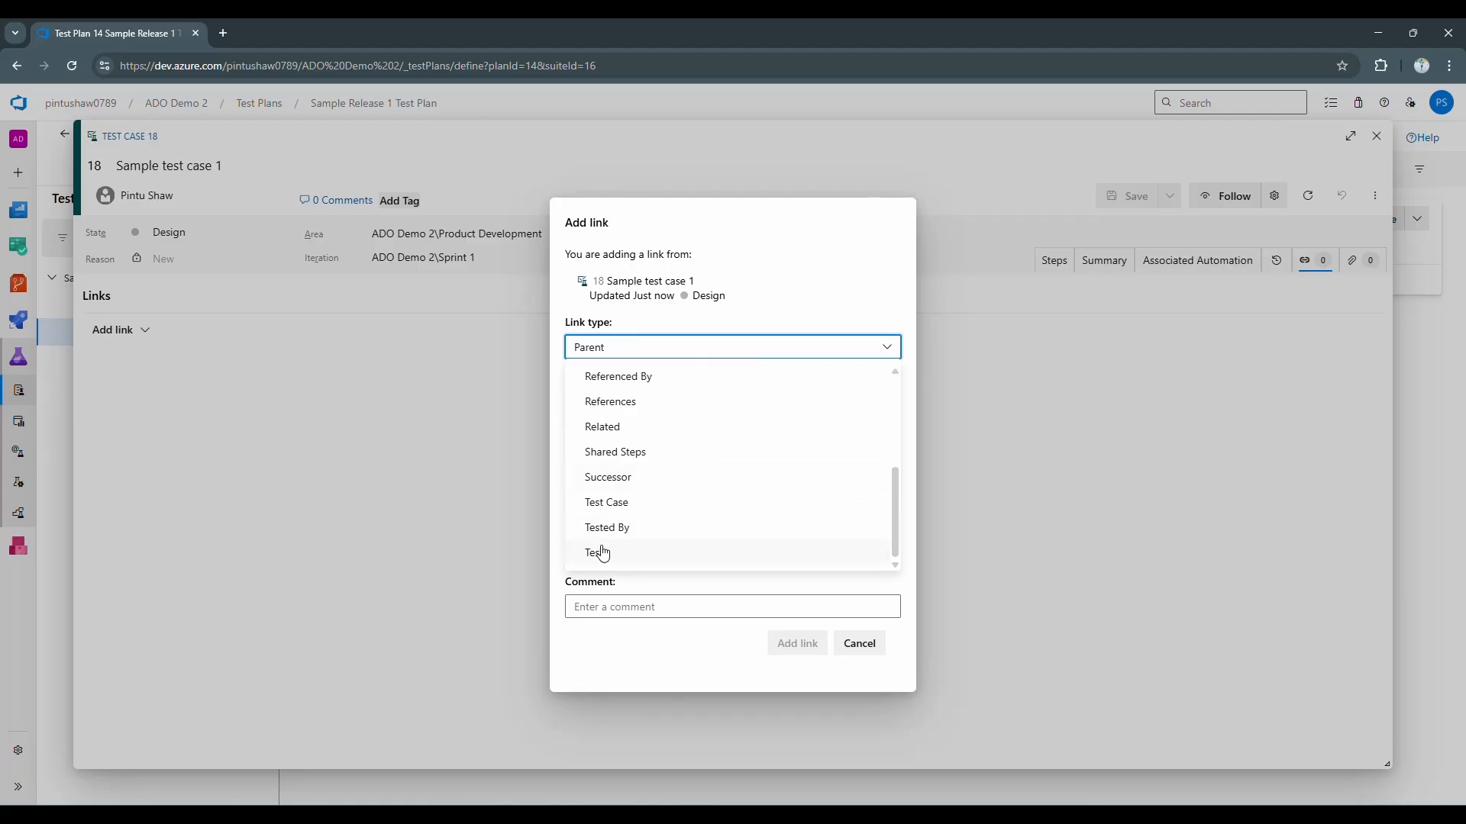
{"action": "left_click", "coordinate": [603, 552]}
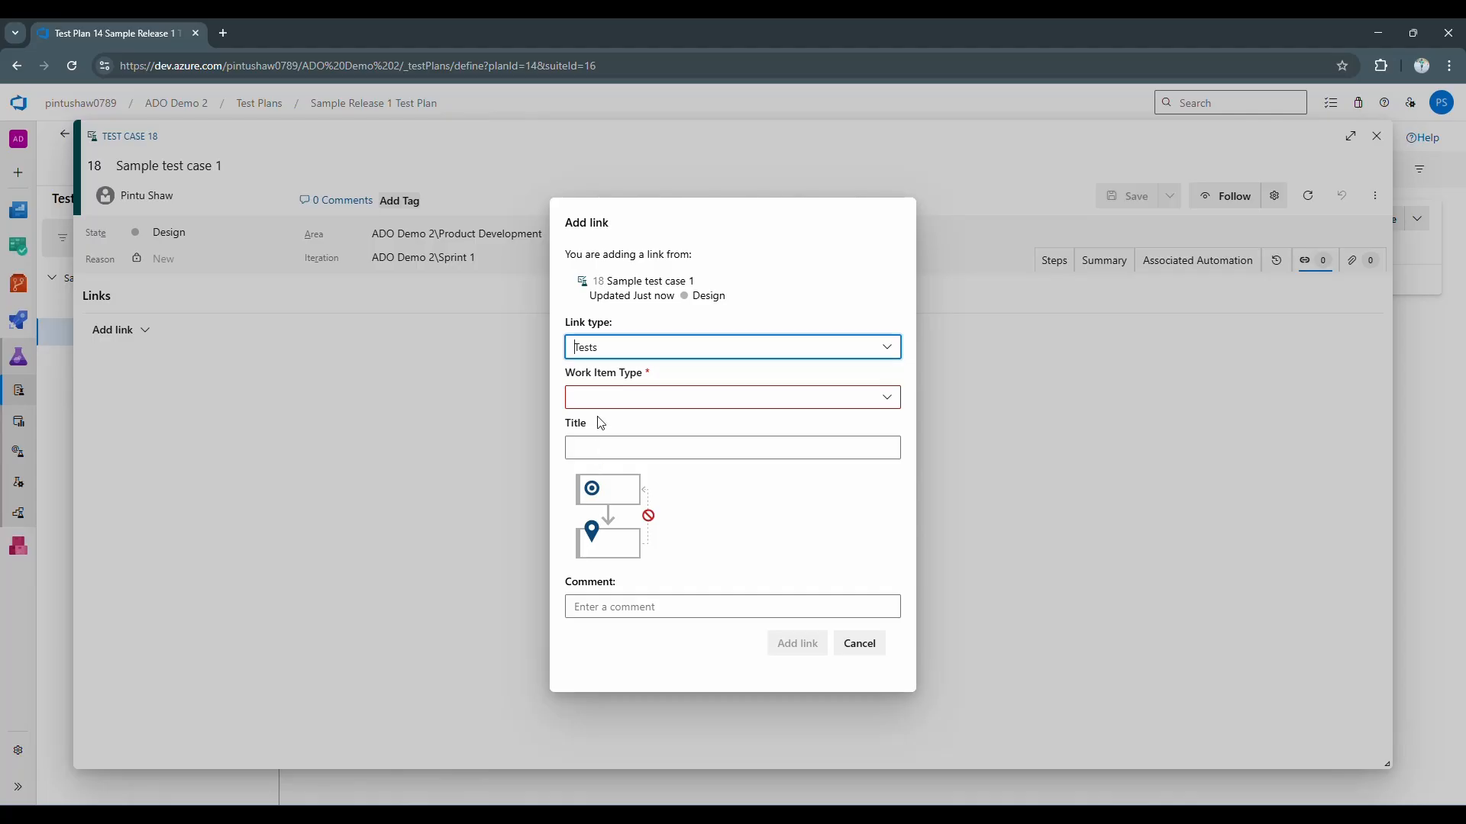
{"action": "left_click", "coordinate": [601, 397]}
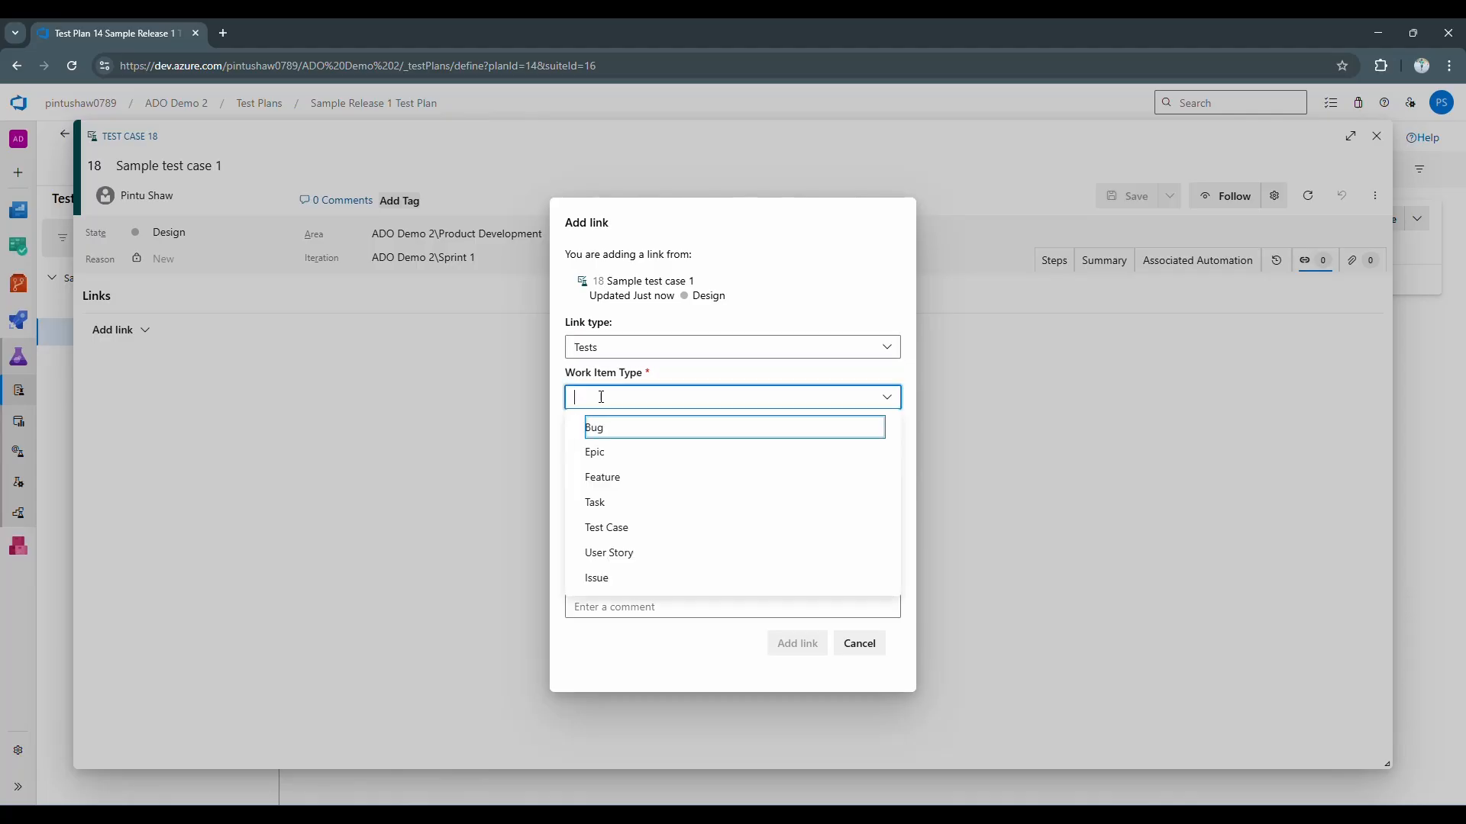
{"action": "left_click", "coordinate": [609, 555]}
{"action": "left_click", "coordinate": [609, 448]}
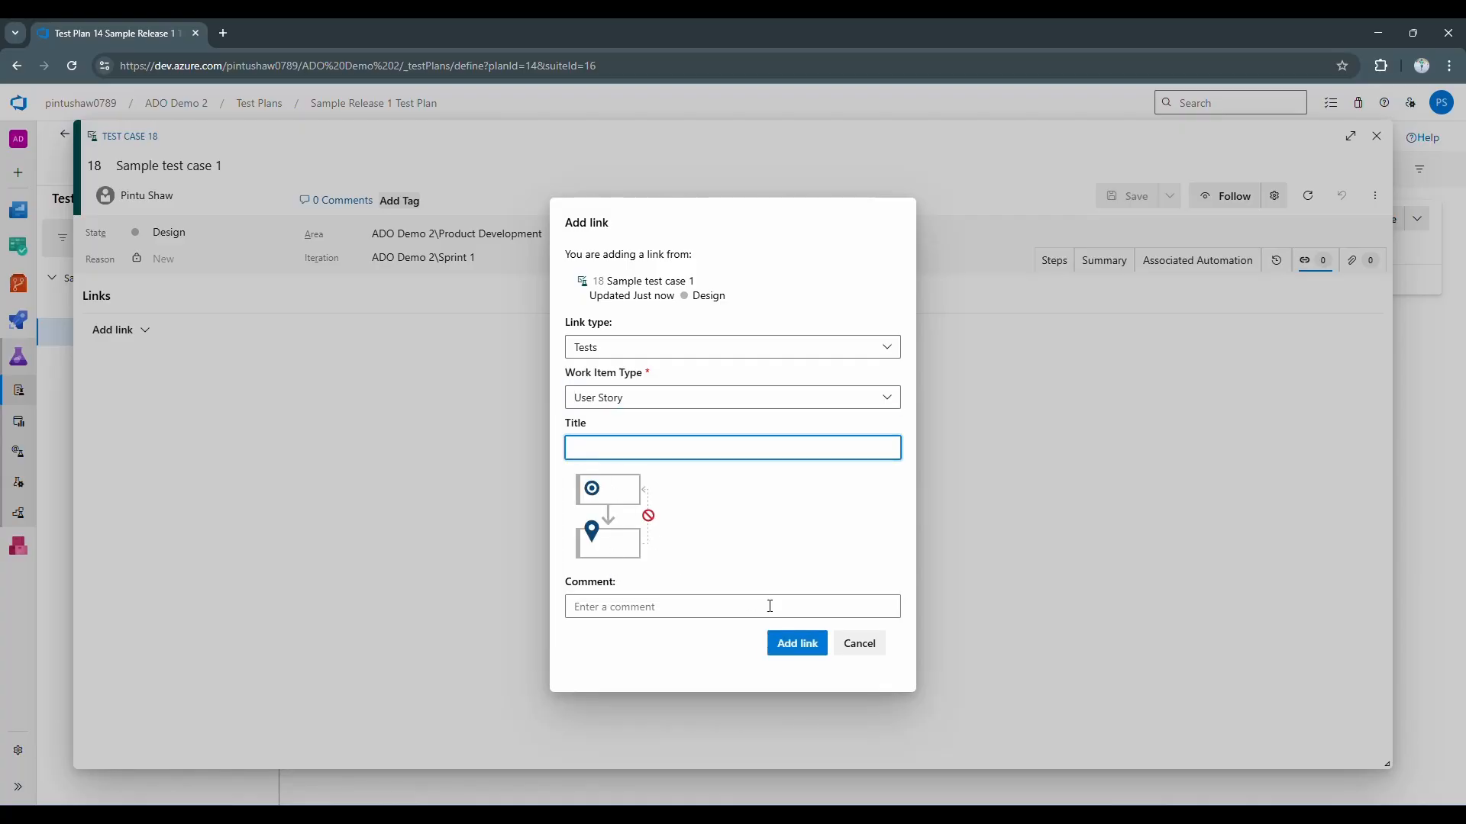
{"action": "left_click", "coordinate": [858, 648]}
- Link the existing User Story 1.1.1 to Sample test case 1 with link type Tests, and save the test case
{"action": "left_click", "coordinate": [758, 556]}
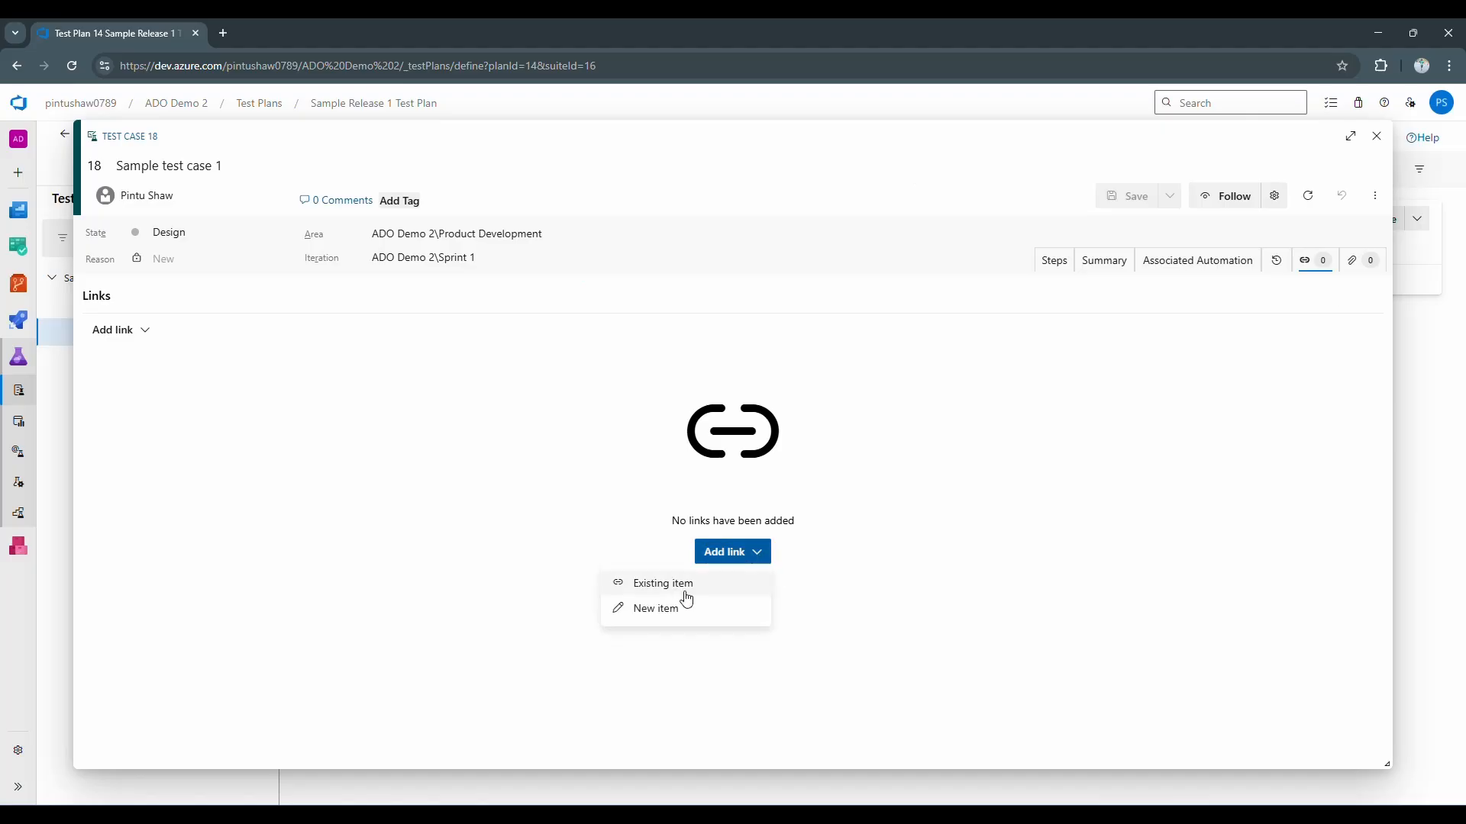
{"action": "left_click", "coordinate": [663, 587]}
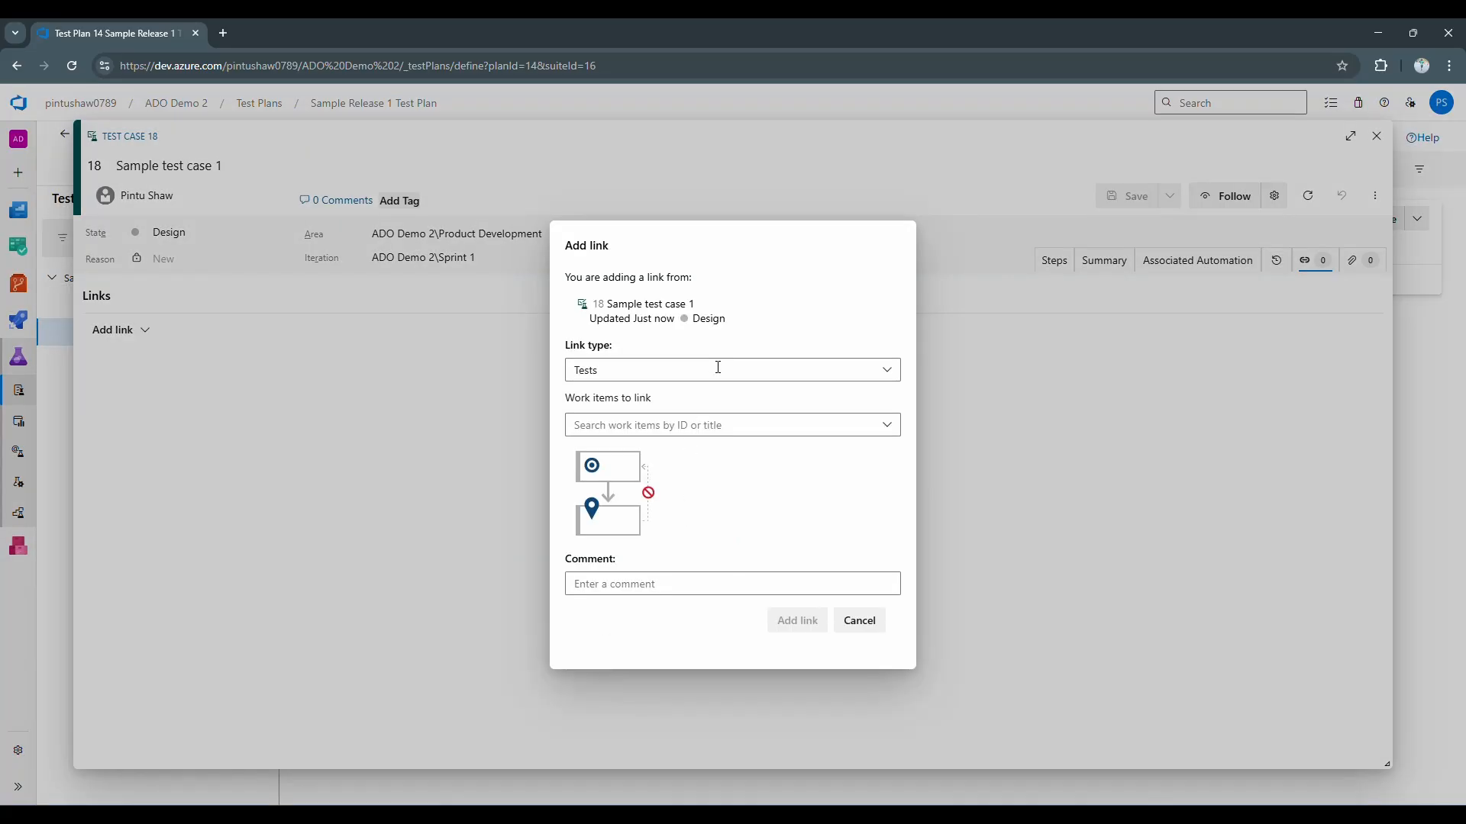
{"action": "left_click", "coordinate": [685, 423]}
{"action": "type", "text": "user"}
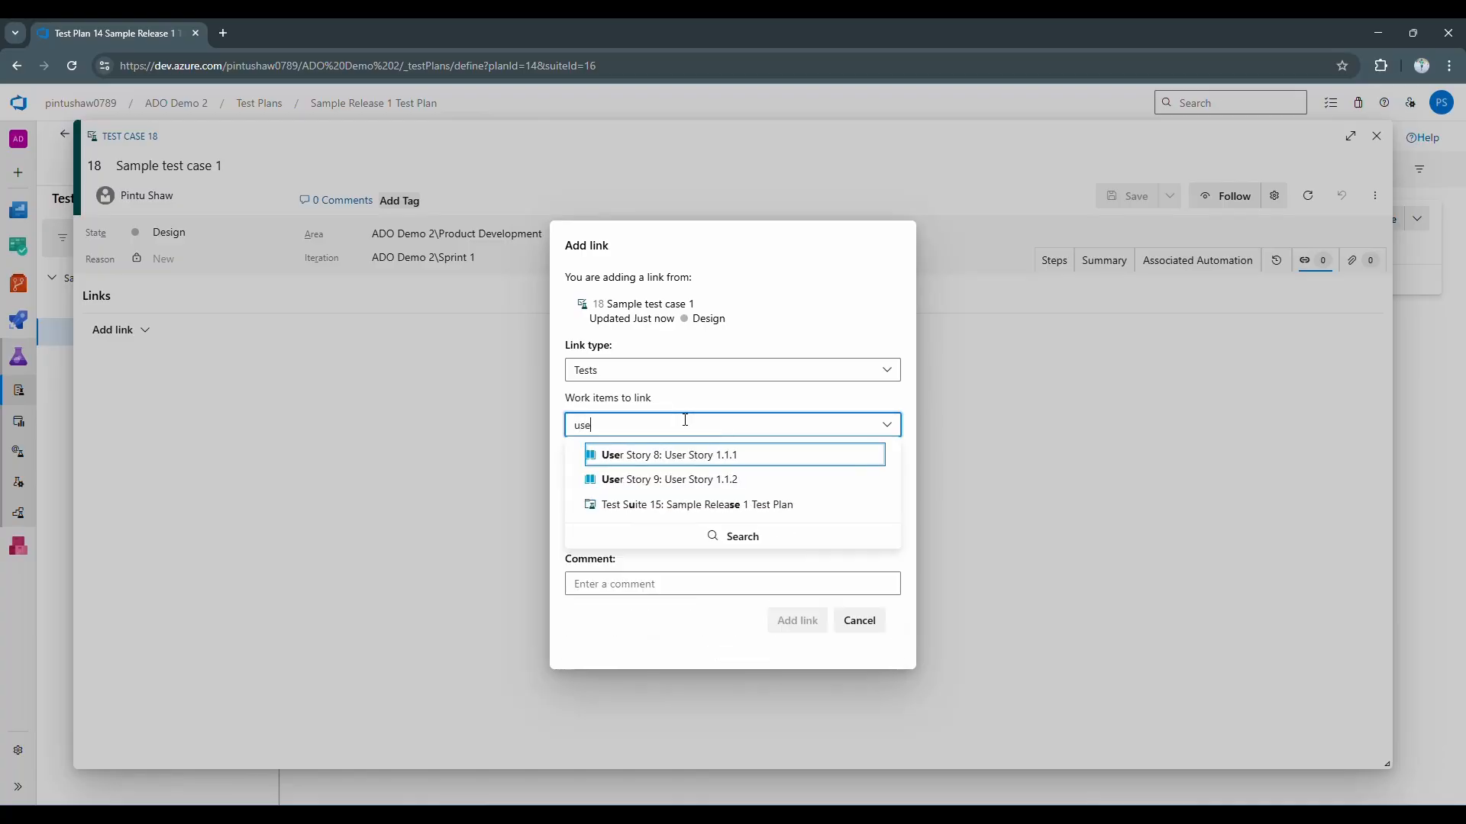
{"action": "left_click", "coordinate": [687, 461]}
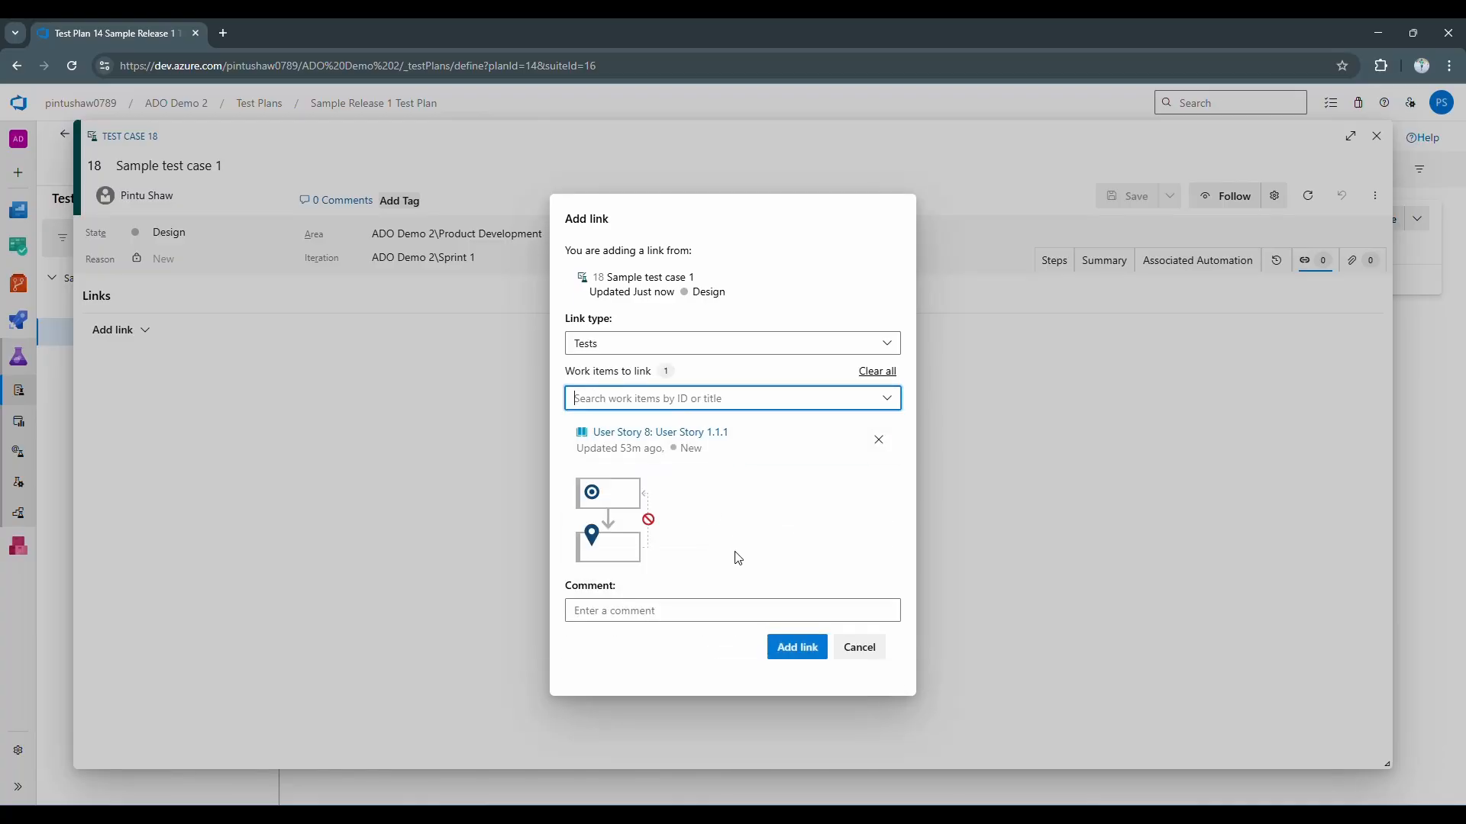
{"action": "left_click", "coordinate": [797, 646]}
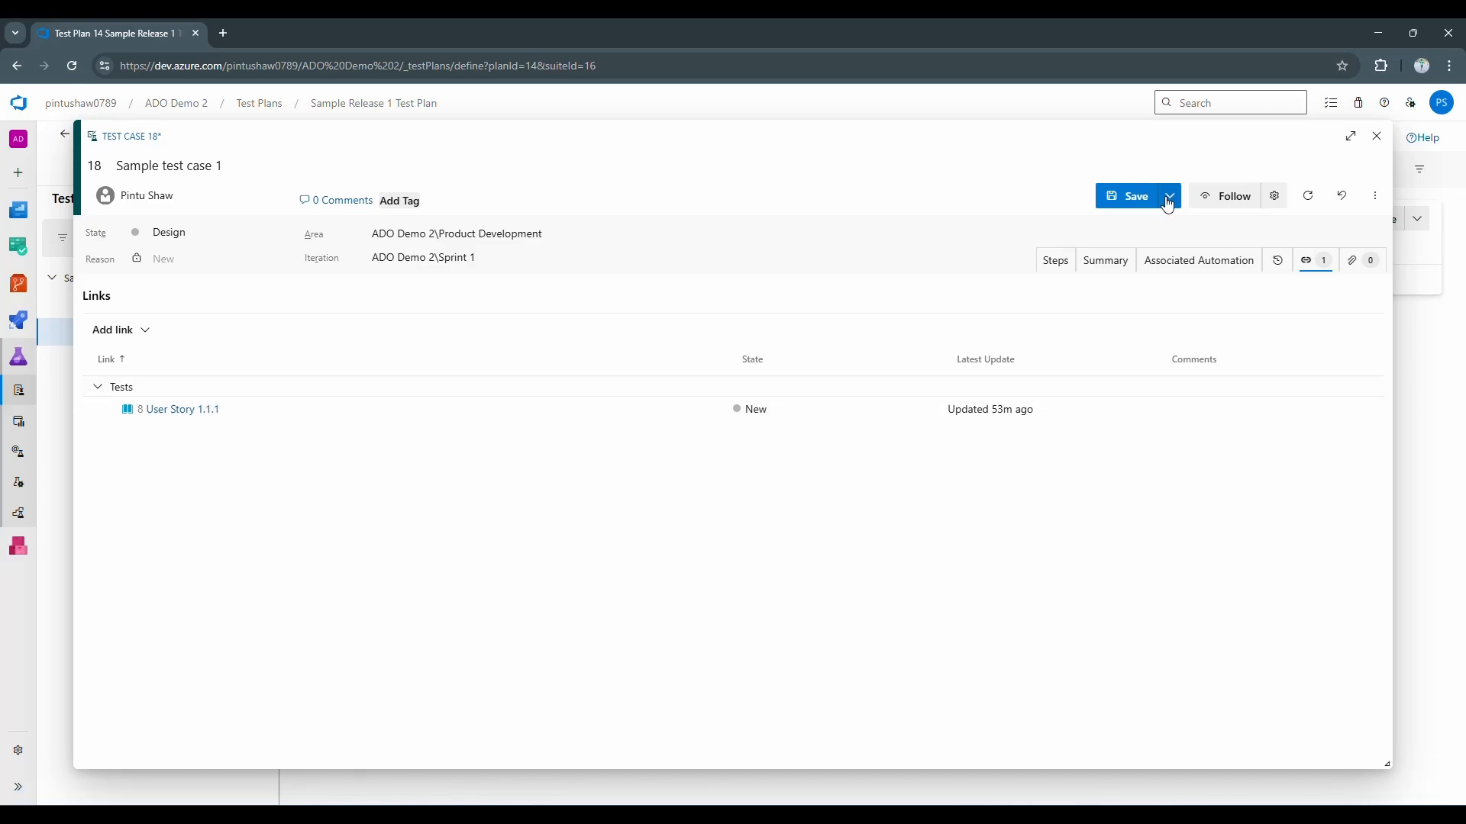
{"action": "left_click", "coordinate": [1123, 196]}
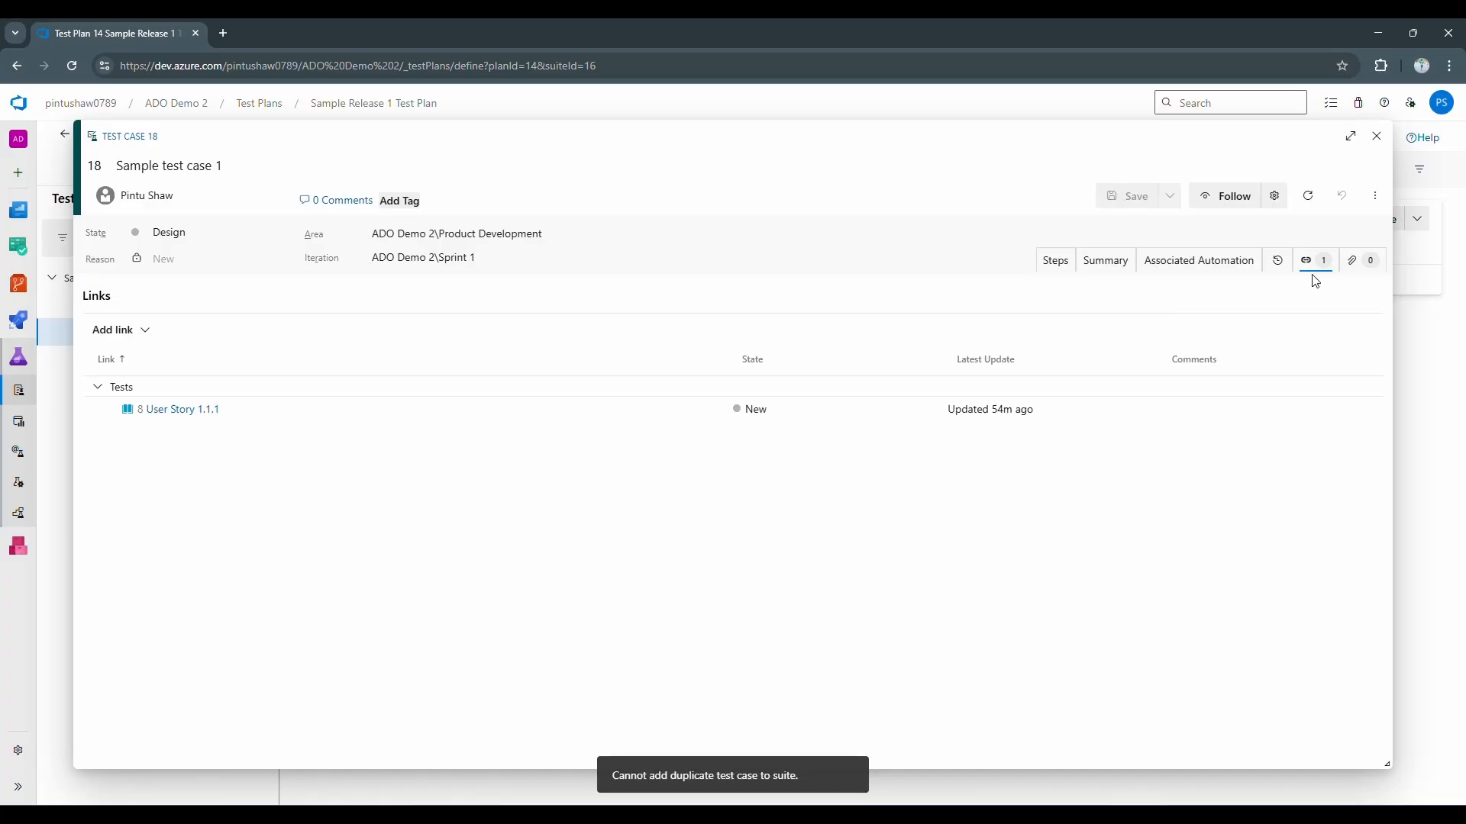
- Review the test case's steps and expand its related work to check the linked user story, and close the test case
{"action": "left_click", "coordinate": [1067, 259]}
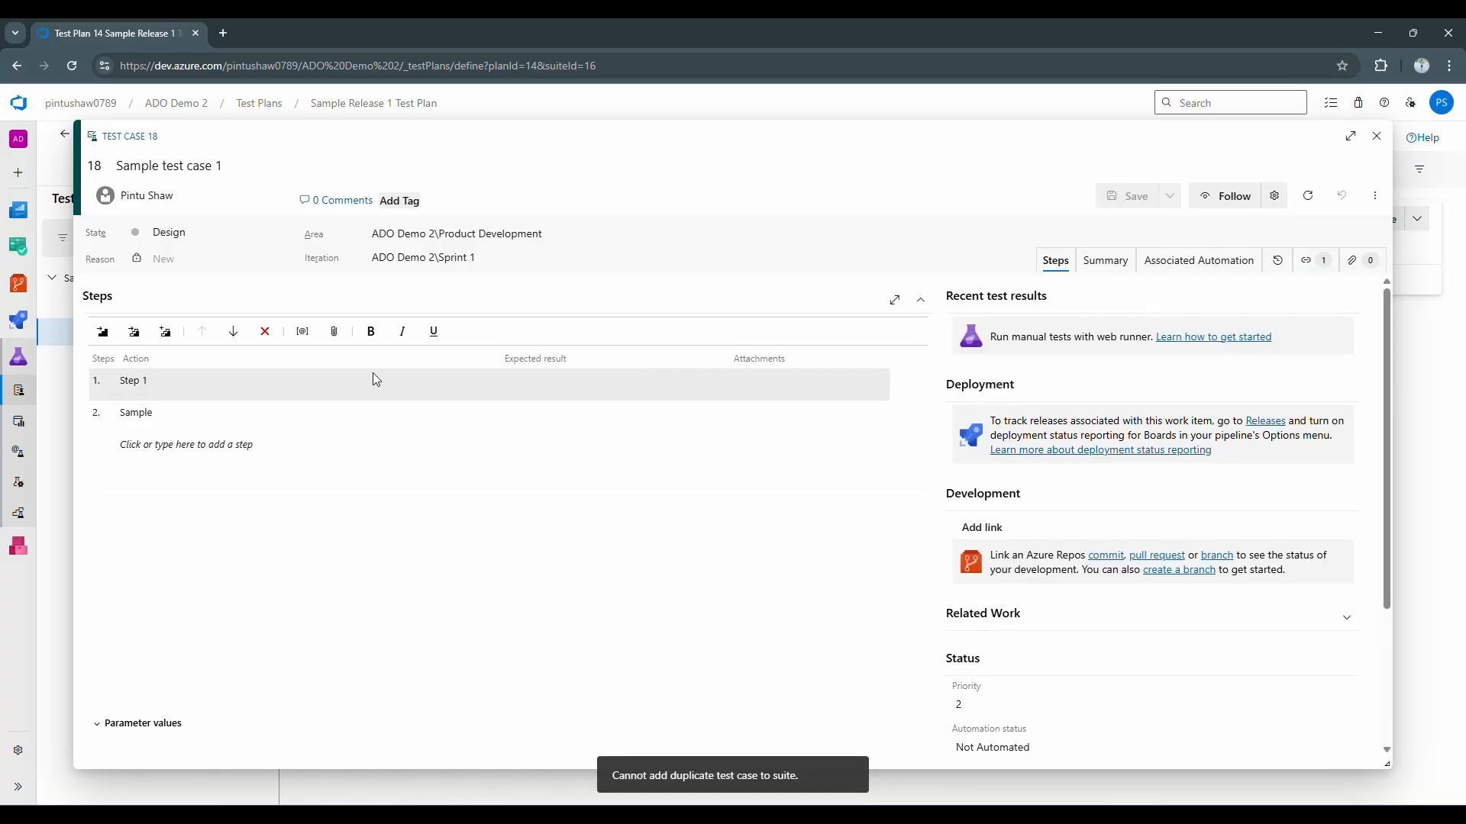
{"action": "scroll", "coordinate": [1084, 658], "scroll_direction": "down", "scroll_amount": 4}
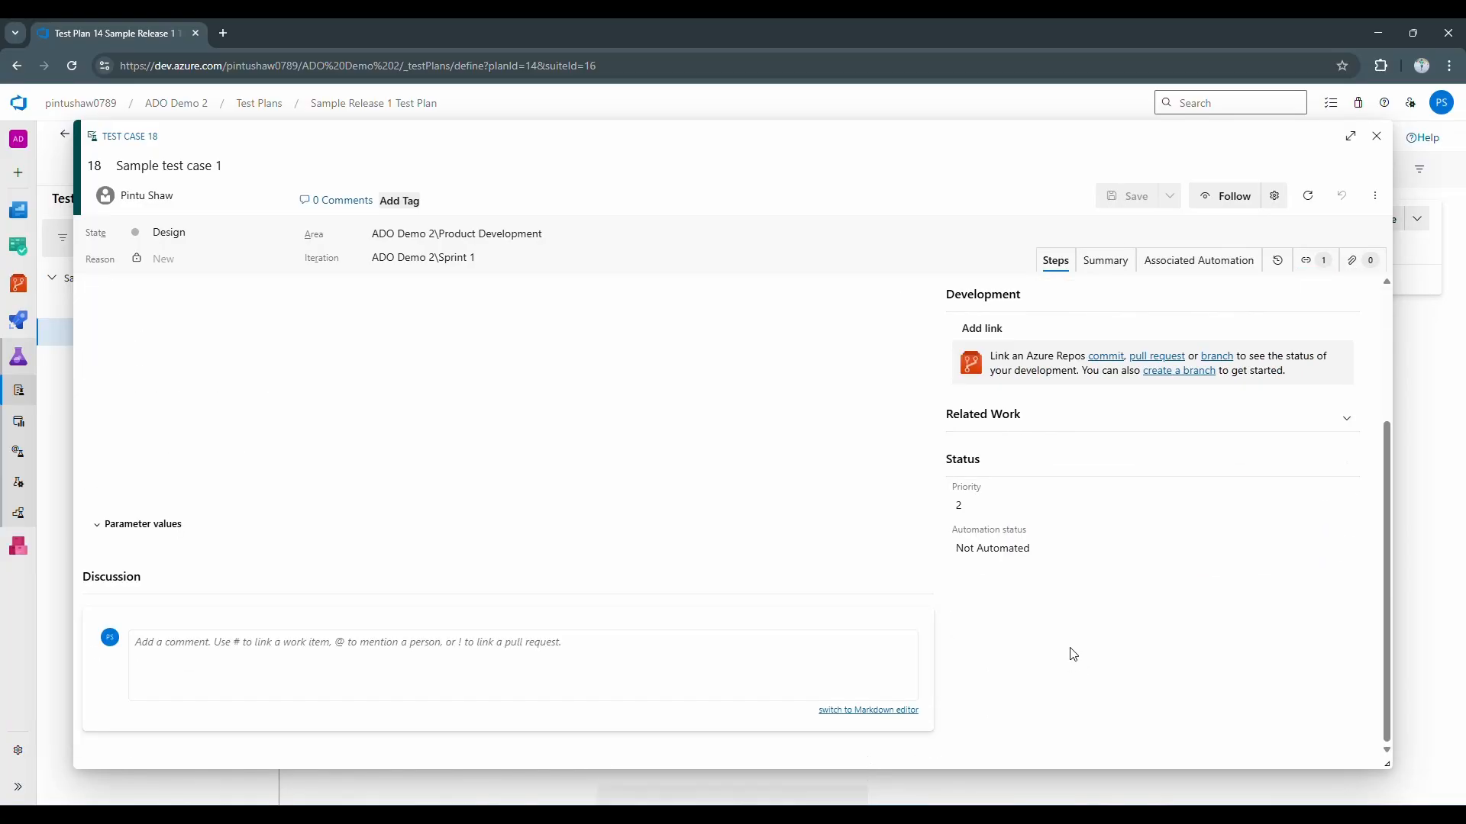
{"action": "scroll", "coordinate": [1018, 546], "scroll_direction": "up", "scroll_amount": 2}
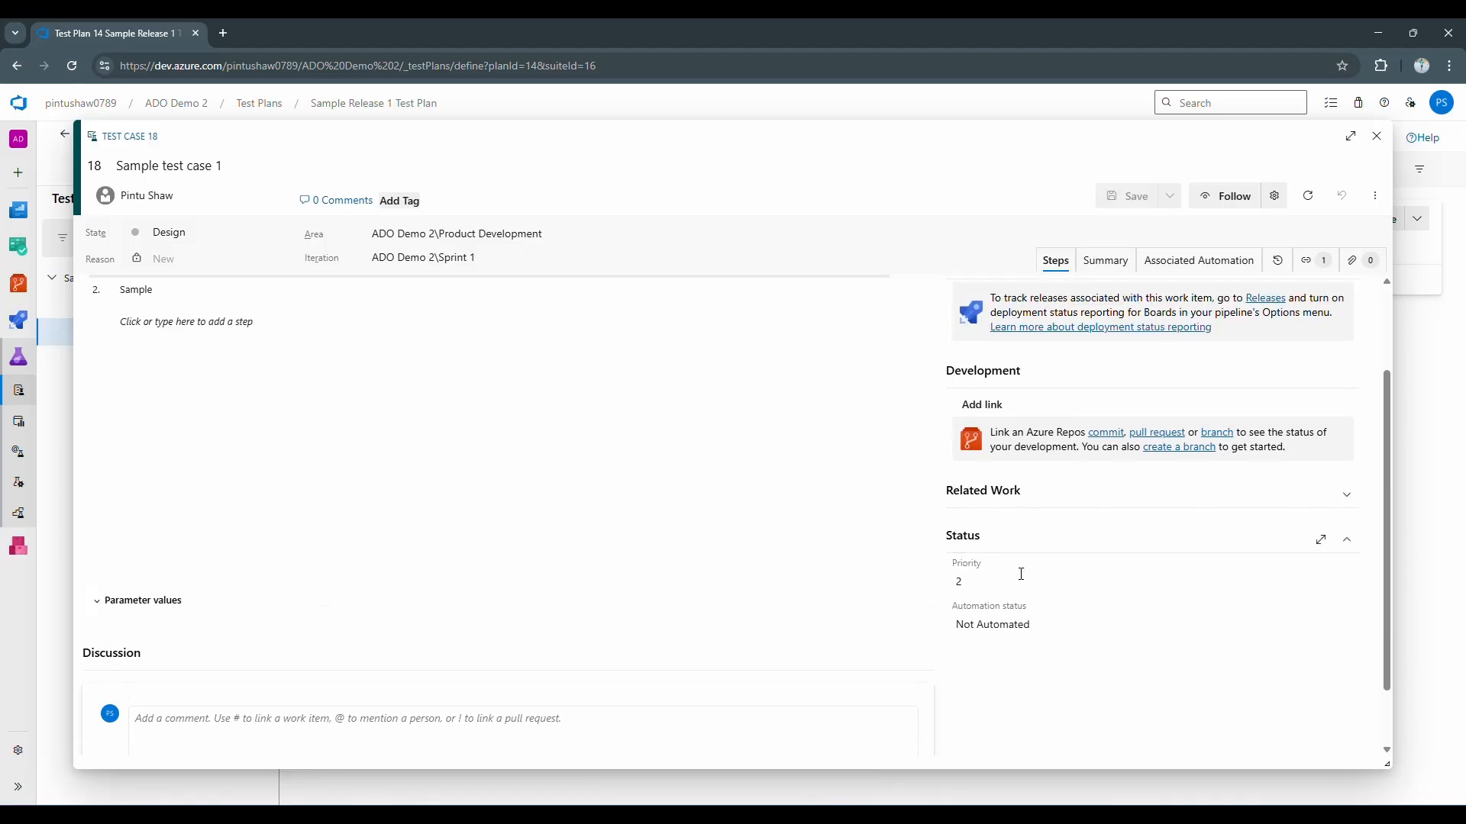
{"action": "left_click", "coordinate": [1347, 495]}
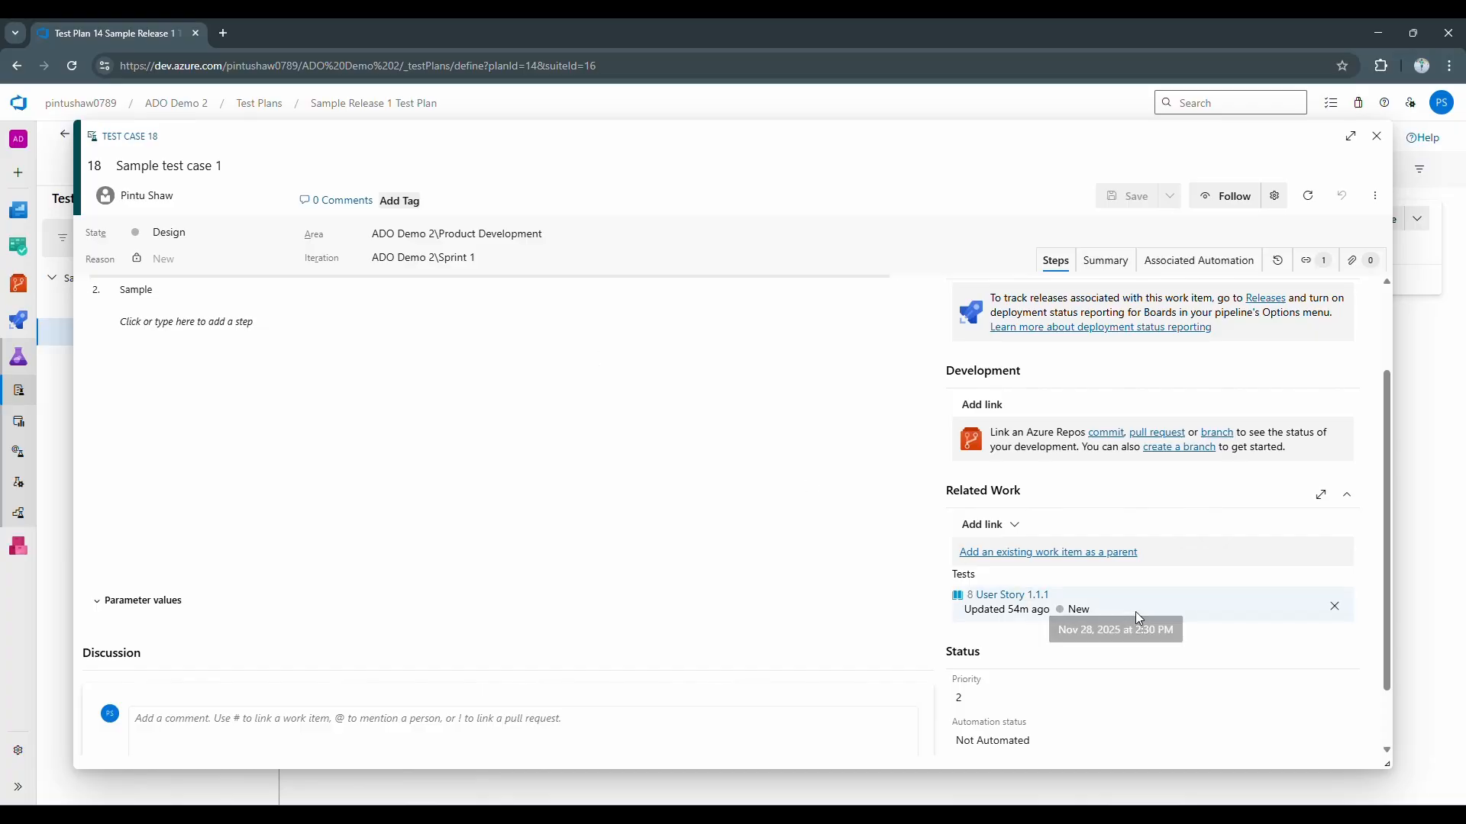
{"action": "left_click", "coordinate": [1375, 137]}
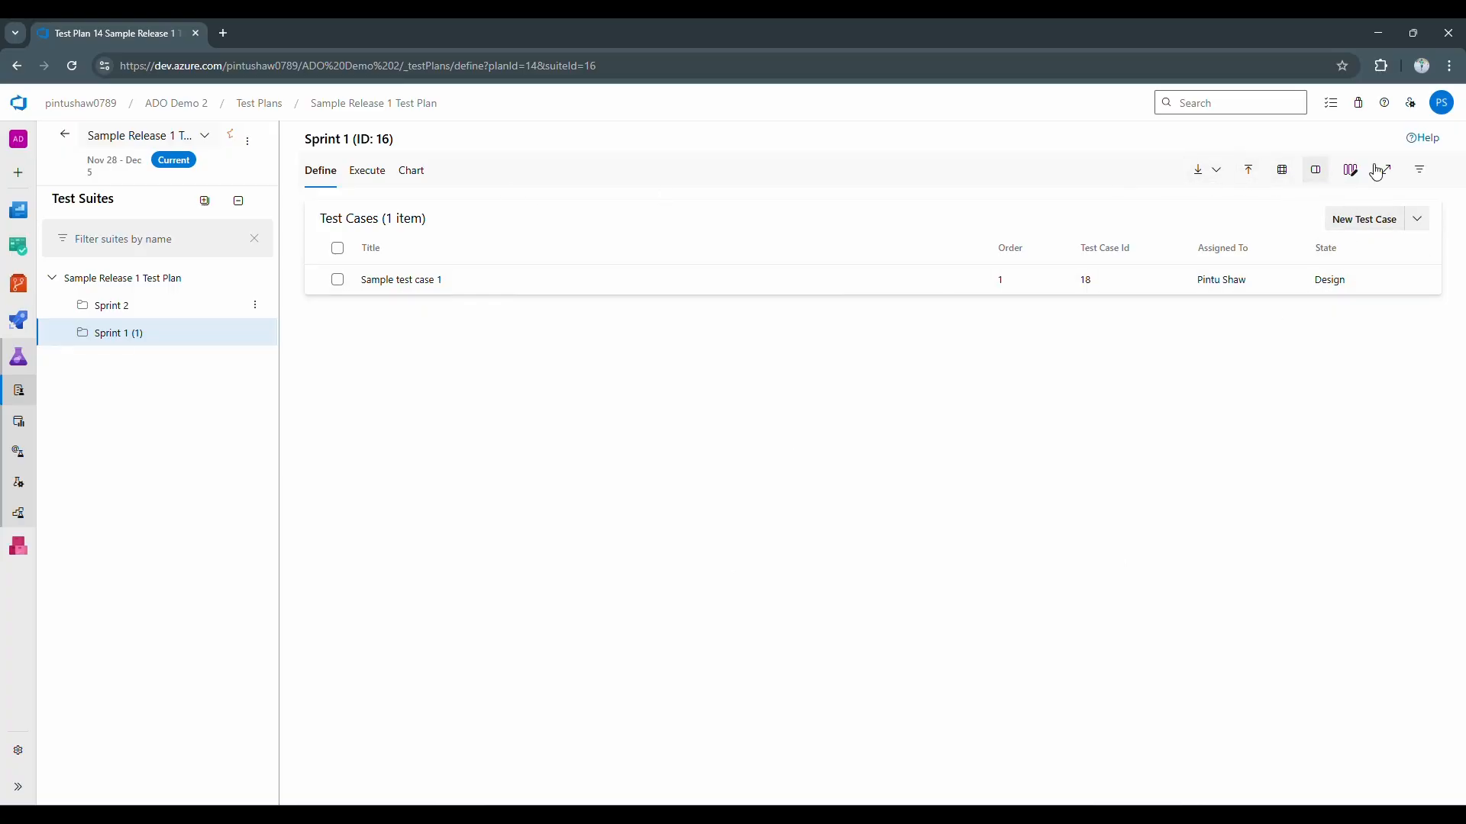
- Add a test case titled "Sample Test case 2" to the Sprint 1 suite in the grid view
{"action": "left_click", "coordinate": [1282, 171]}
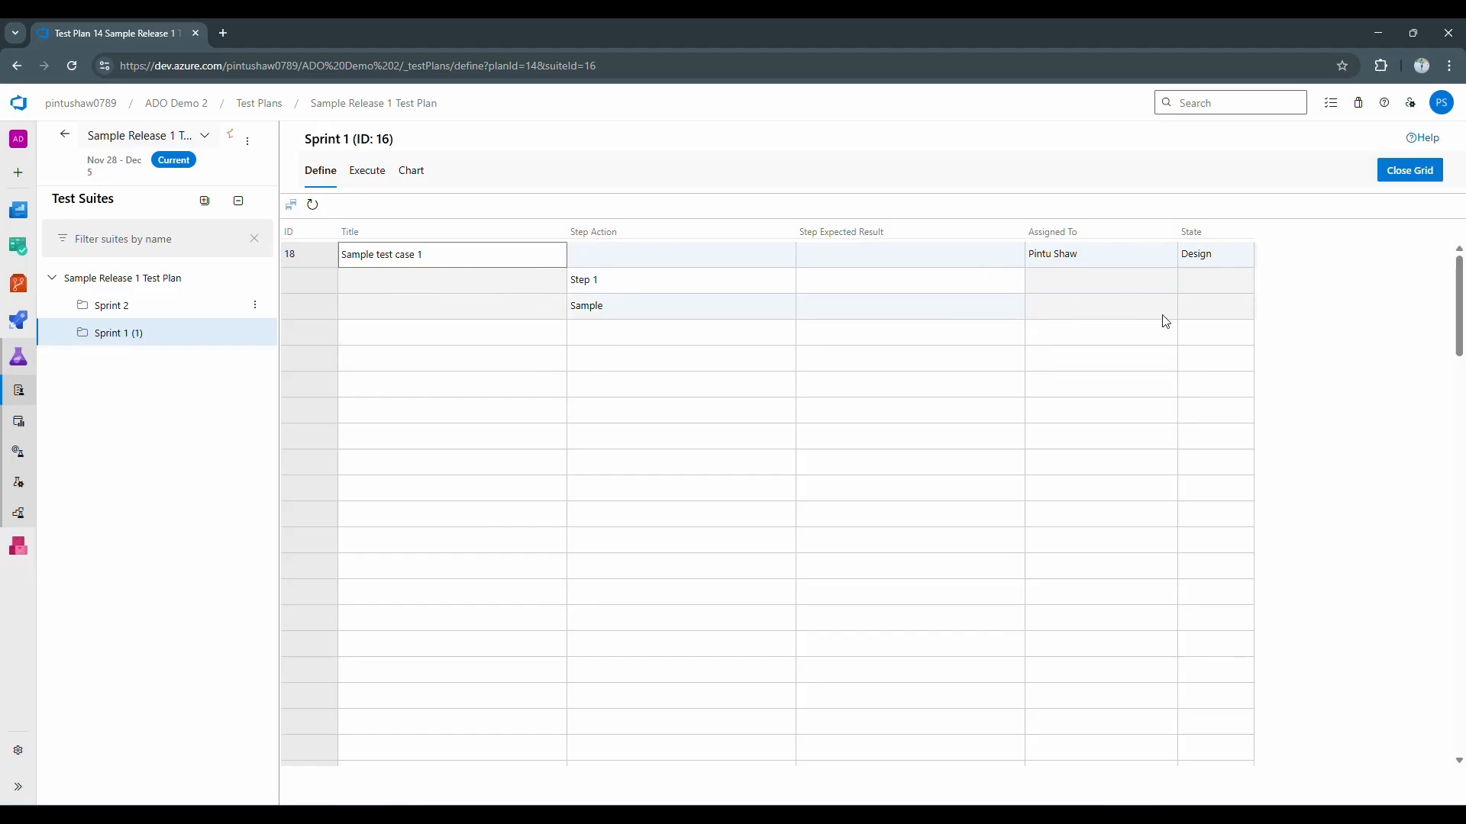
{"action": "left_click", "coordinate": [363, 342]}
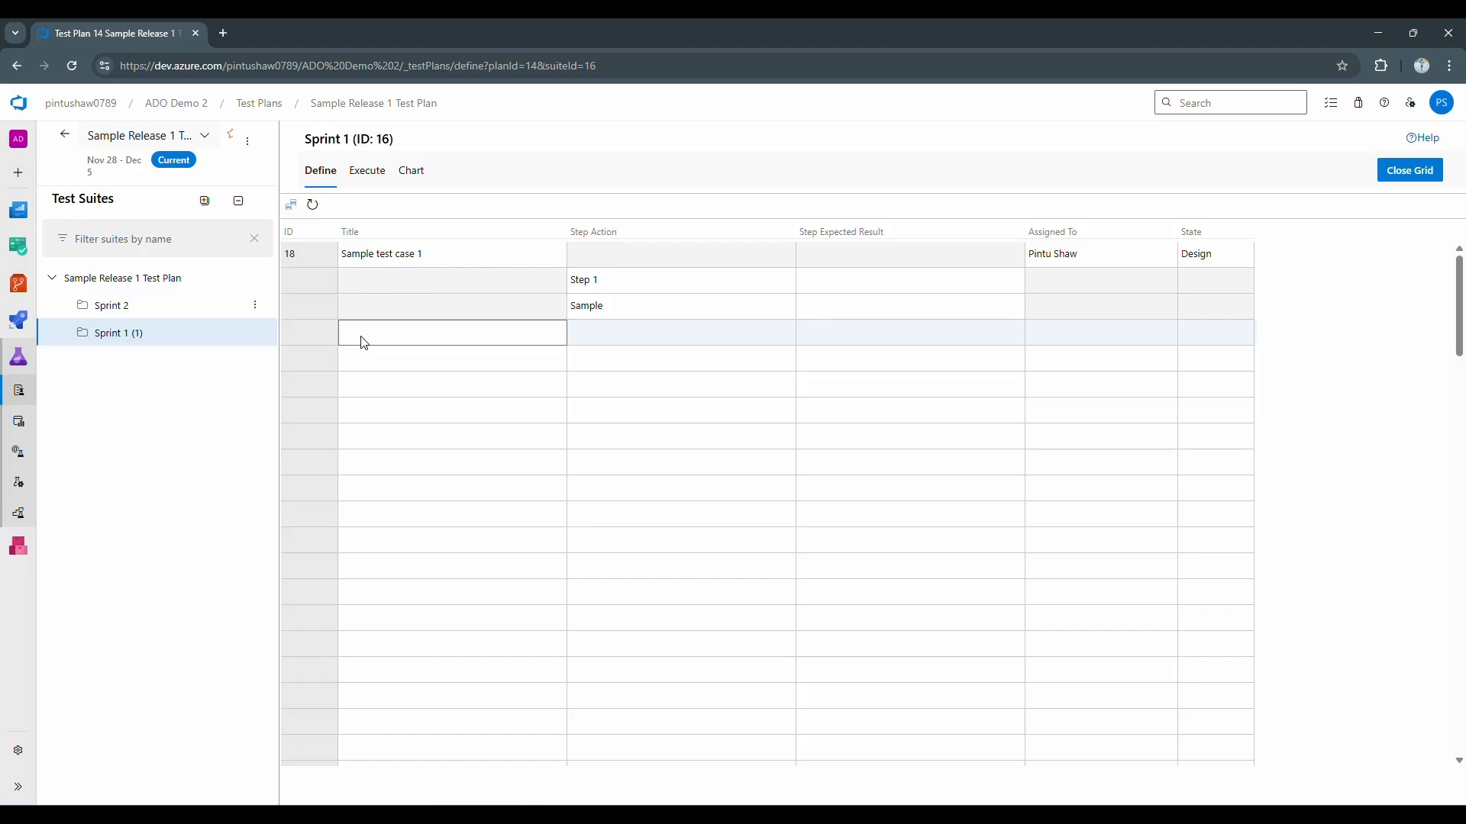
{"action": "type", "text": "Tes"}
{"action": "key", "text": "BackSpace"}
{"action": "type", "text": "S"}
{"action": "key", "text": "Return"}
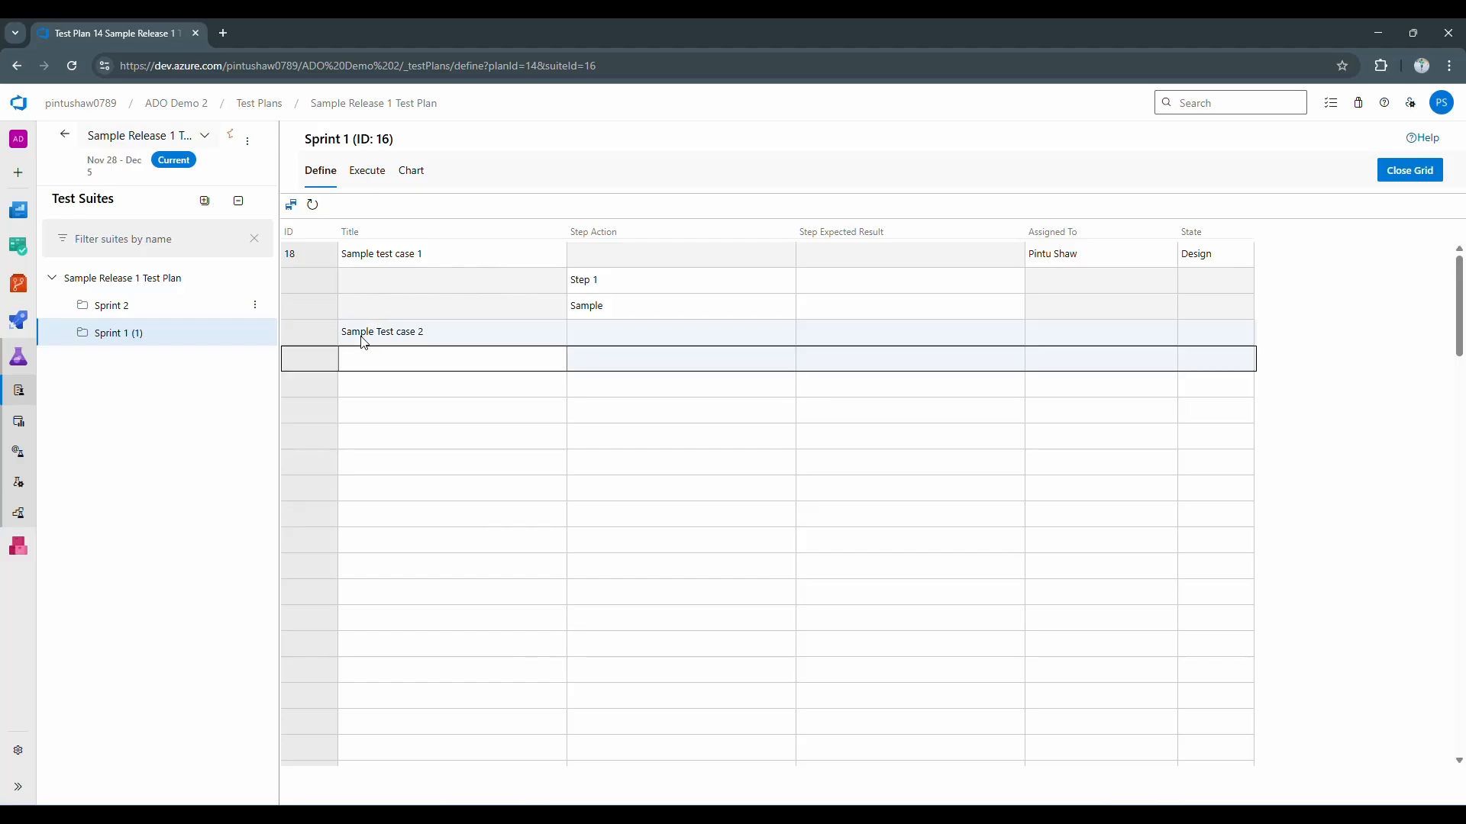
{"action": "left_click", "coordinate": [364, 340]}
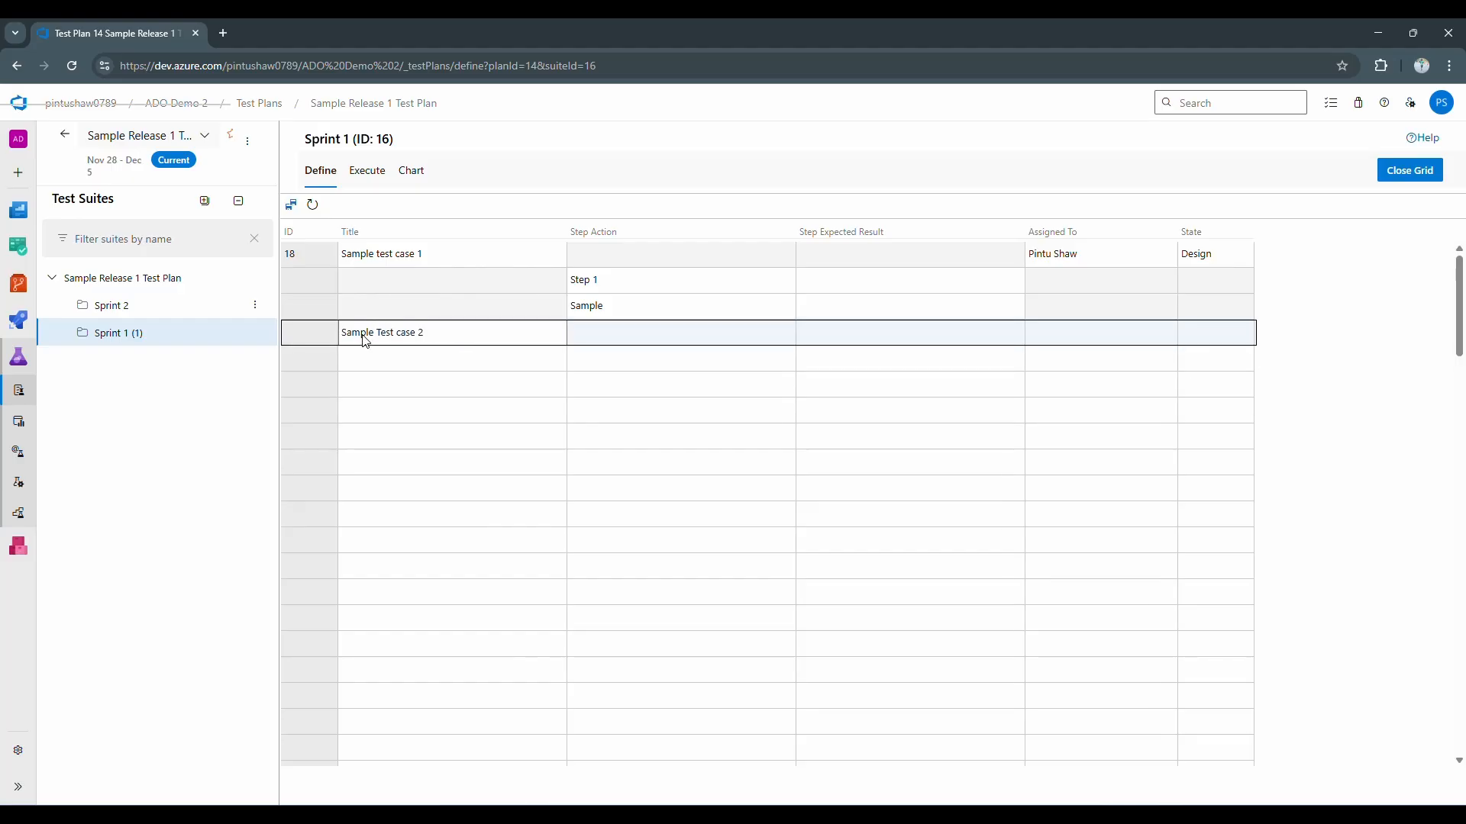
- Add two step actions, "Step 1" and "Stpe2", in the rows below Sample Test case 2
{"action": "left_click", "coordinate": [595, 364]}
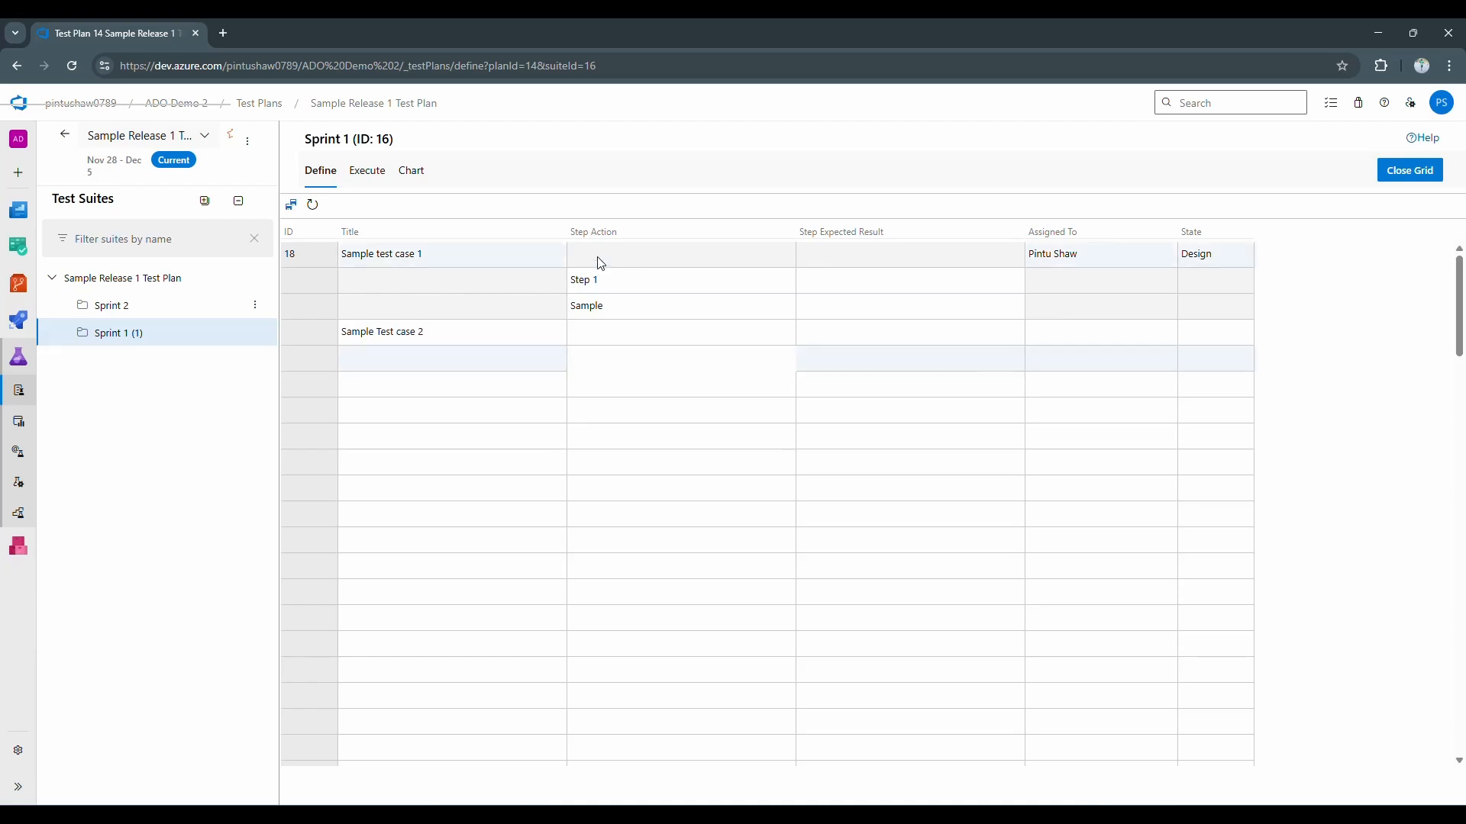
{"action": "left_click", "coordinate": [607, 354]}
{"action": "type", "text": "St"}
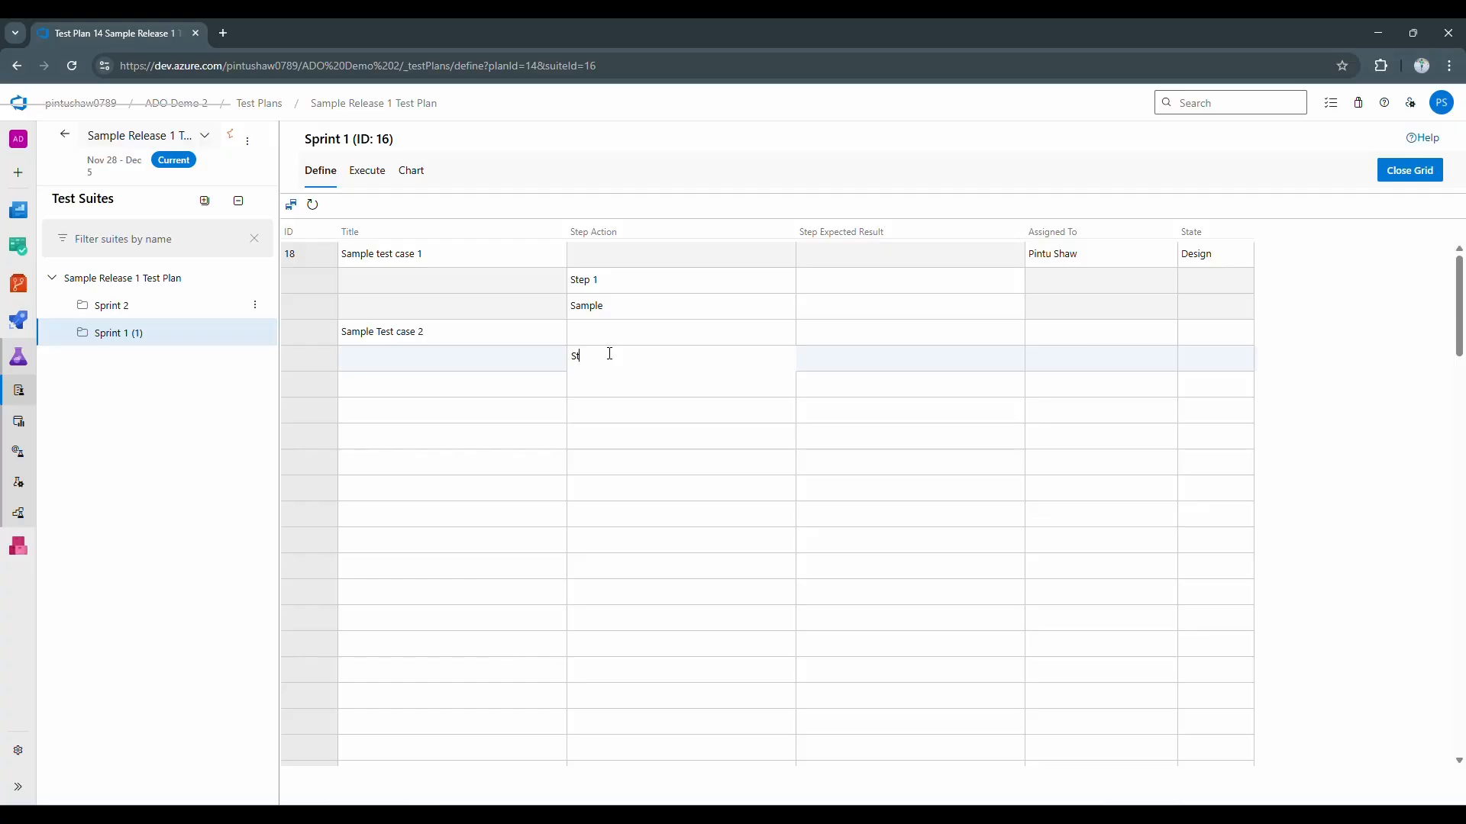
{"action": "type", "text": "ep 1"}
{"action": "key", "text": "Return"}
{"action": "type", "text": "Stpe2"}
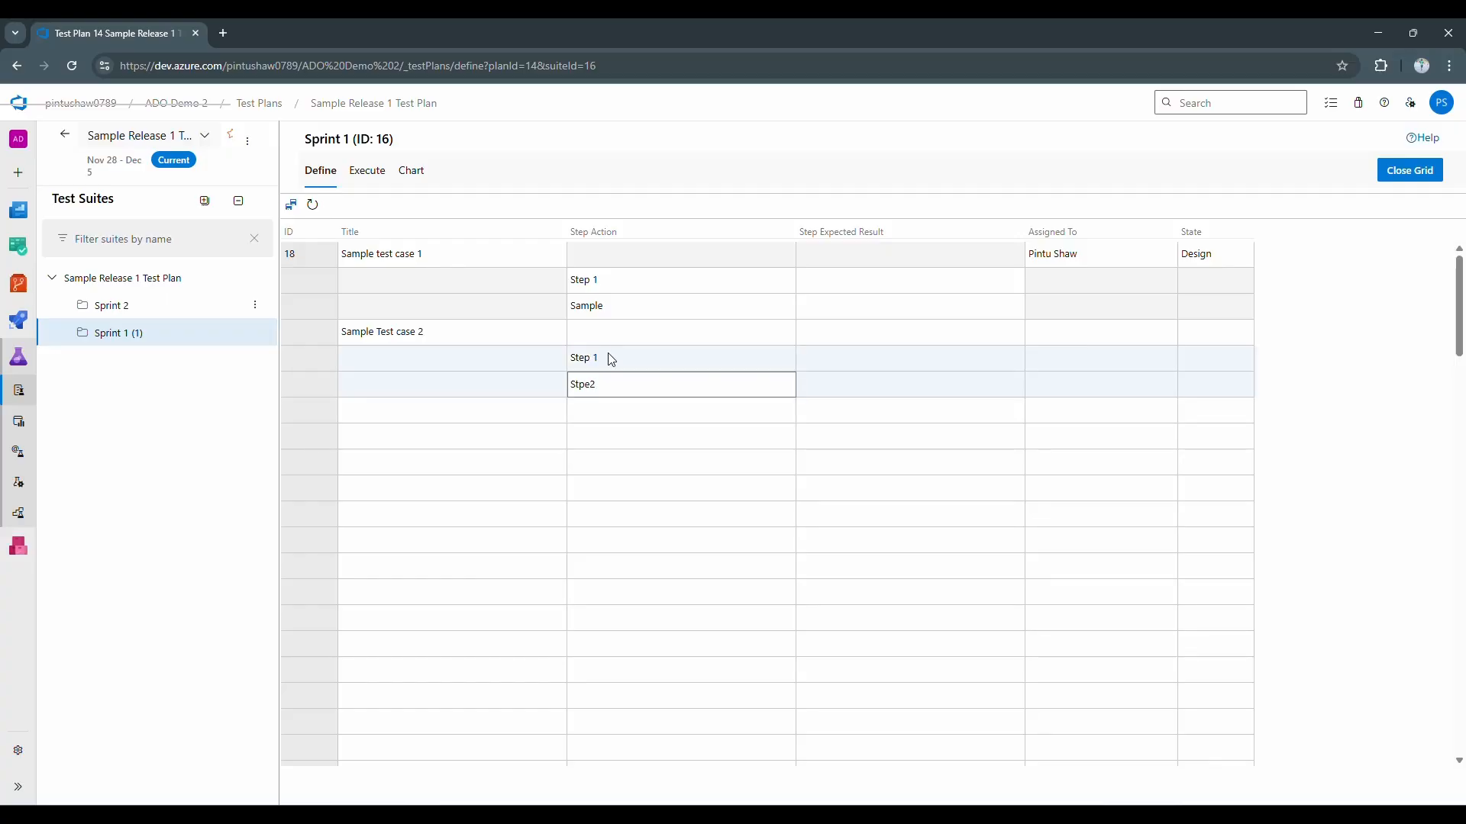
- Enter "Expected result 1" as the expected result of the second step of Sample Test case 2
{"action": "left_click", "coordinate": [862, 359]}
{"action": "left_click", "coordinate": [857, 384]}
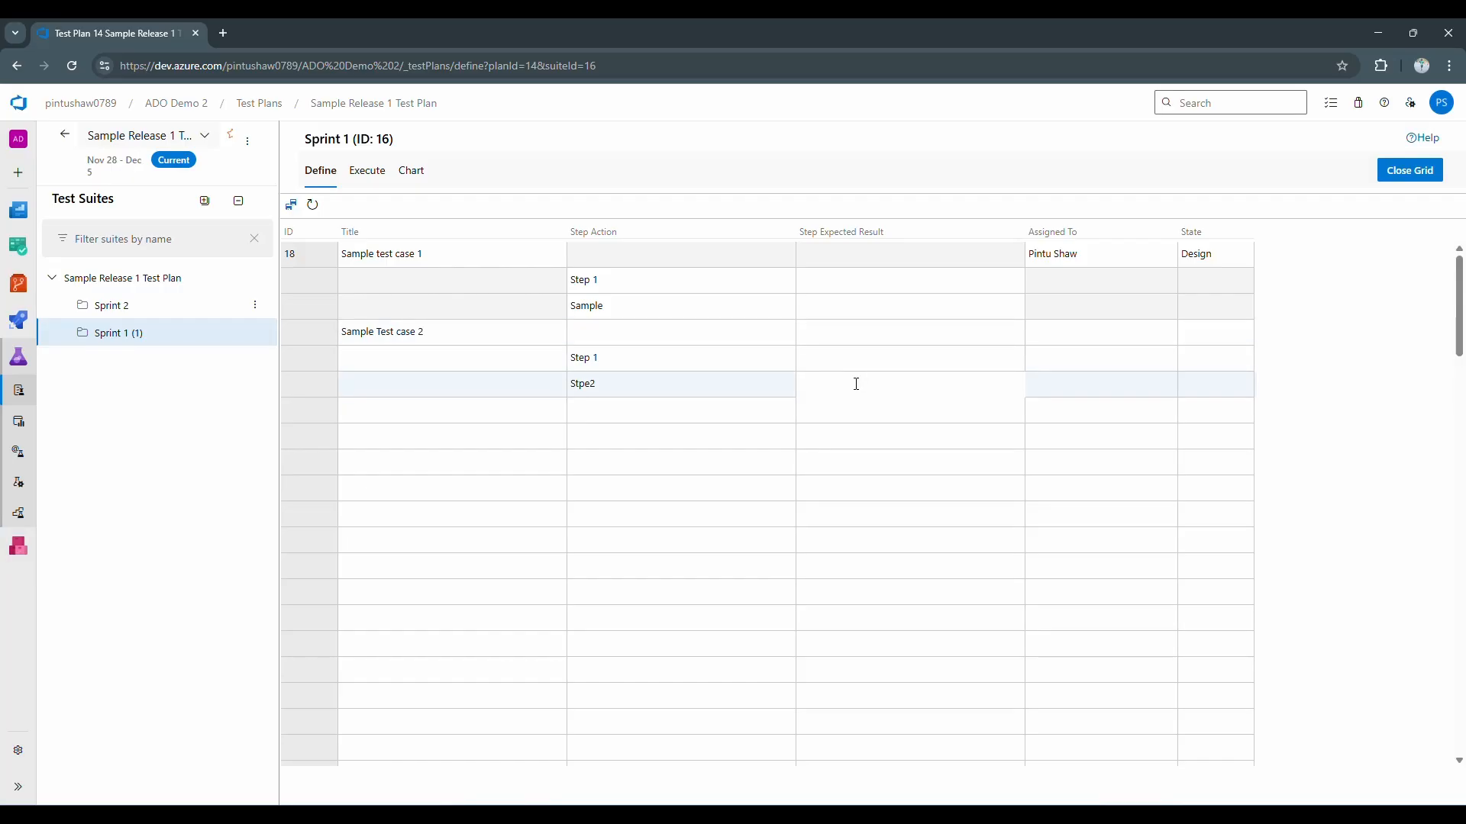
{"action": "type", "text": "Expected result 1"}
{"action": "key", "text": "Return"}
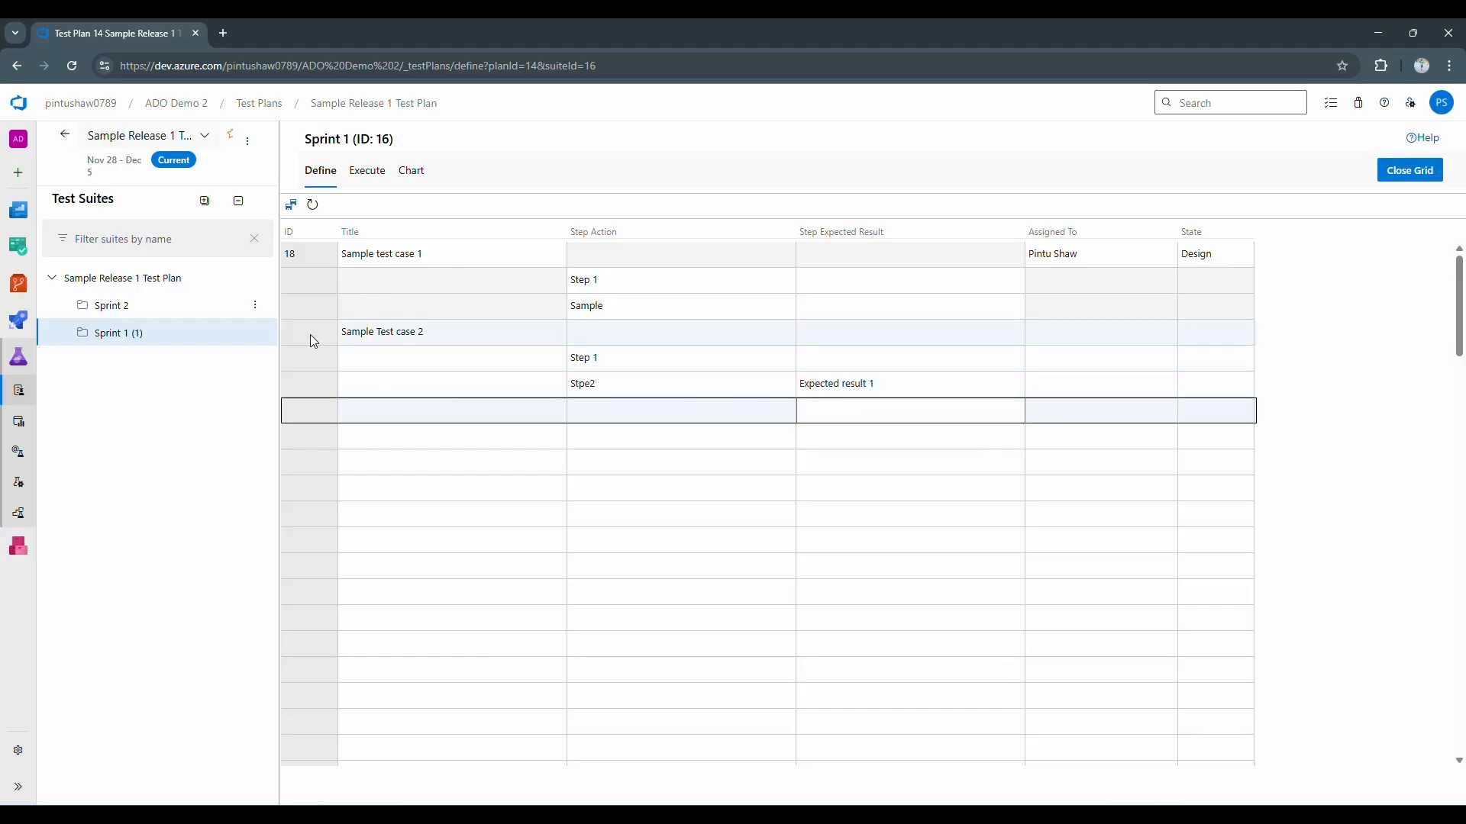
- Save the test cases in the grid and return to the Sprint 1 test case list
{"action": "left_click", "coordinate": [405, 362]}
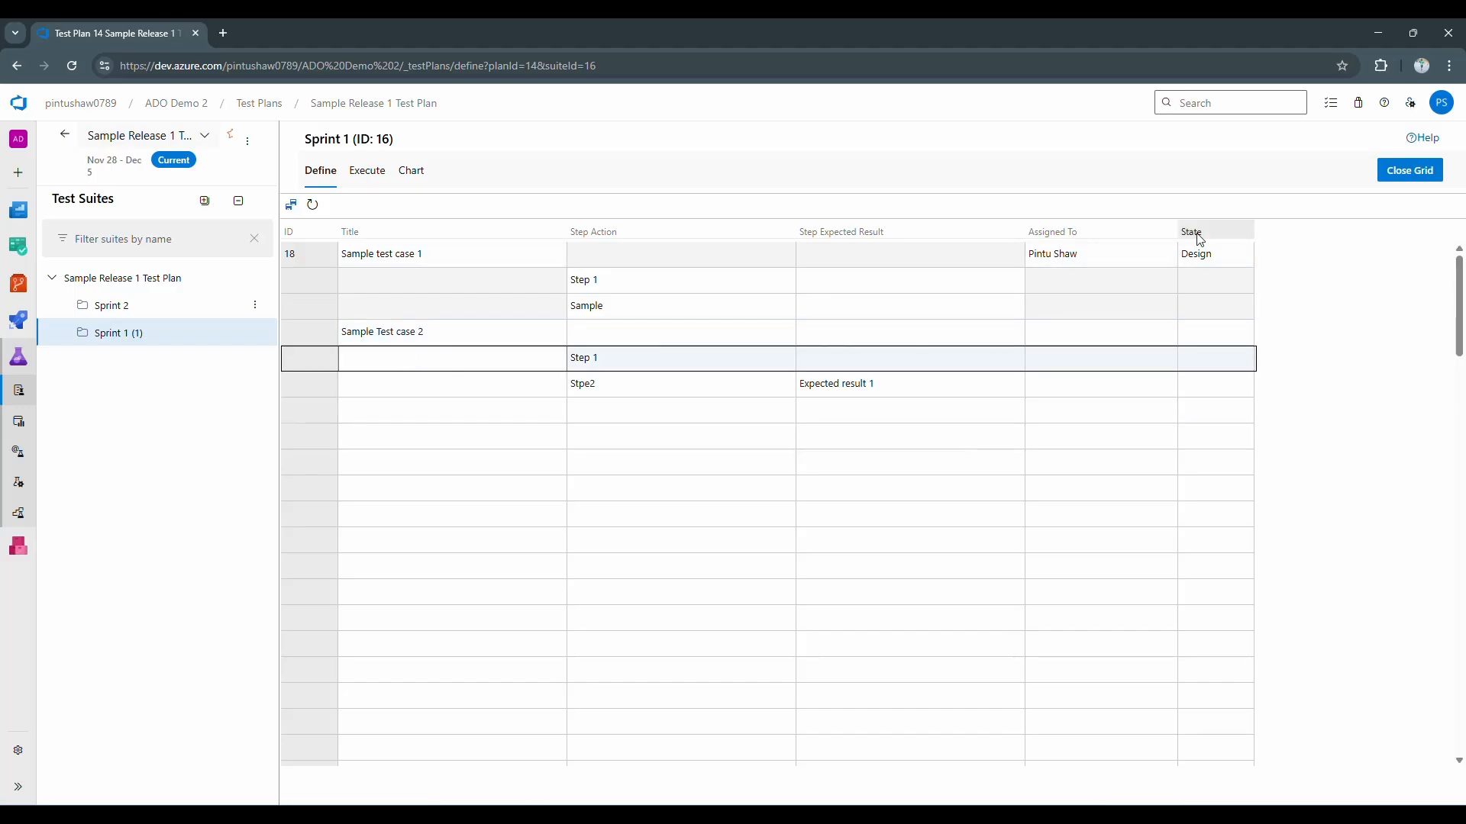
{"action": "left_click", "coordinate": [291, 206]}
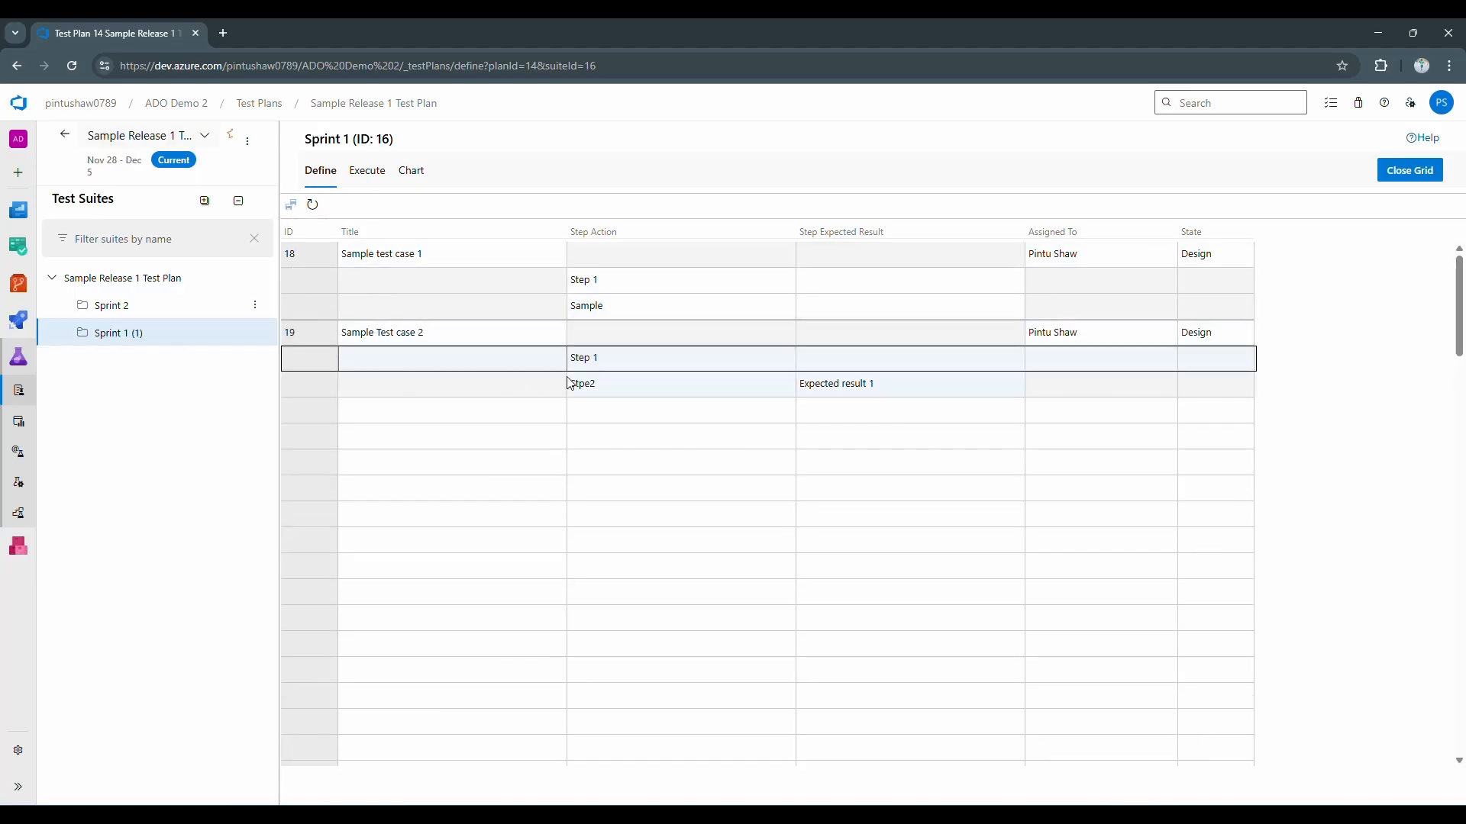
{"action": "left_click", "coordinate": [383, 417]}
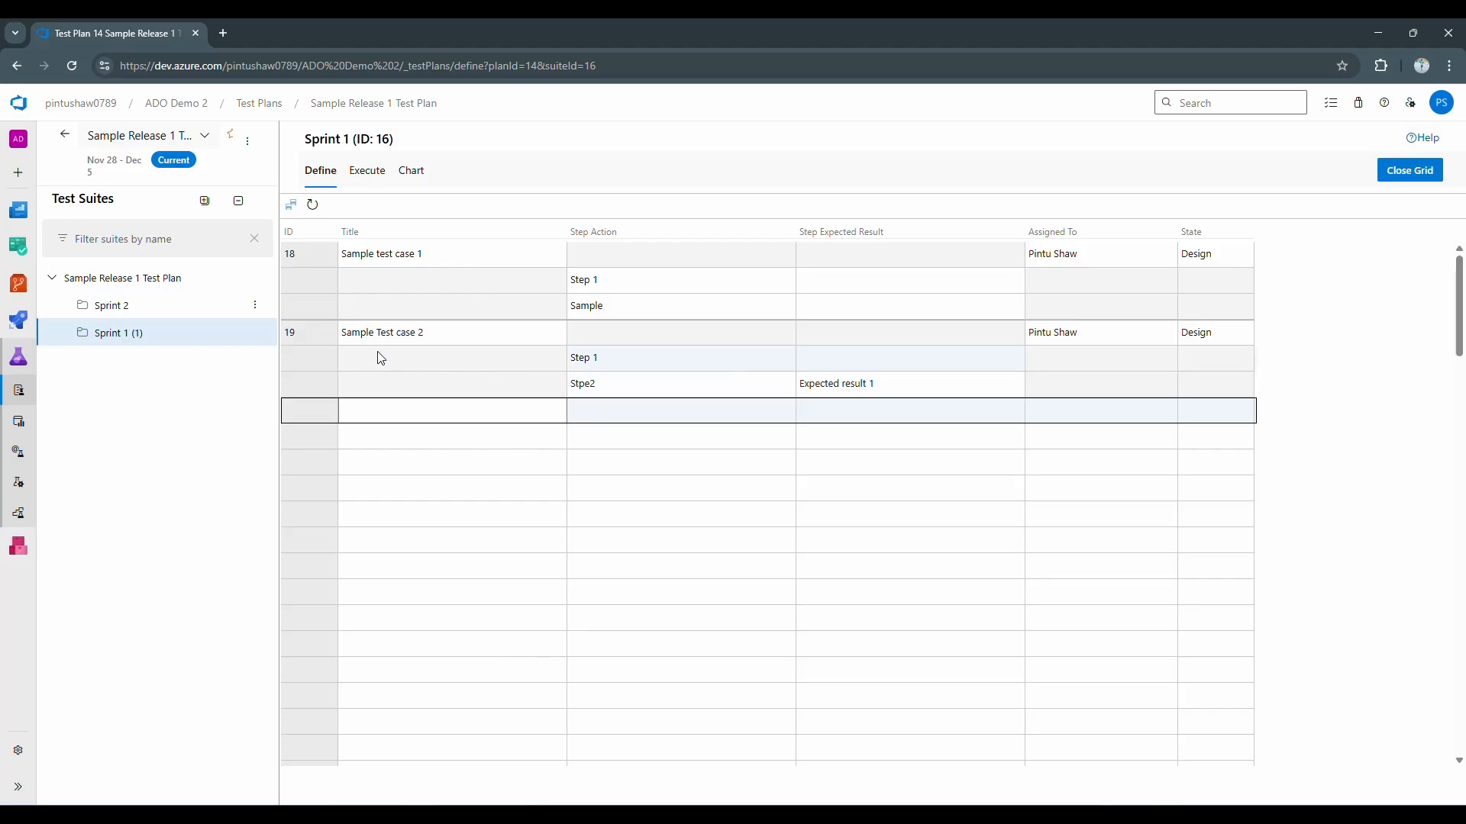
{"action": "left_click", "coordinate": [1405, 172]}
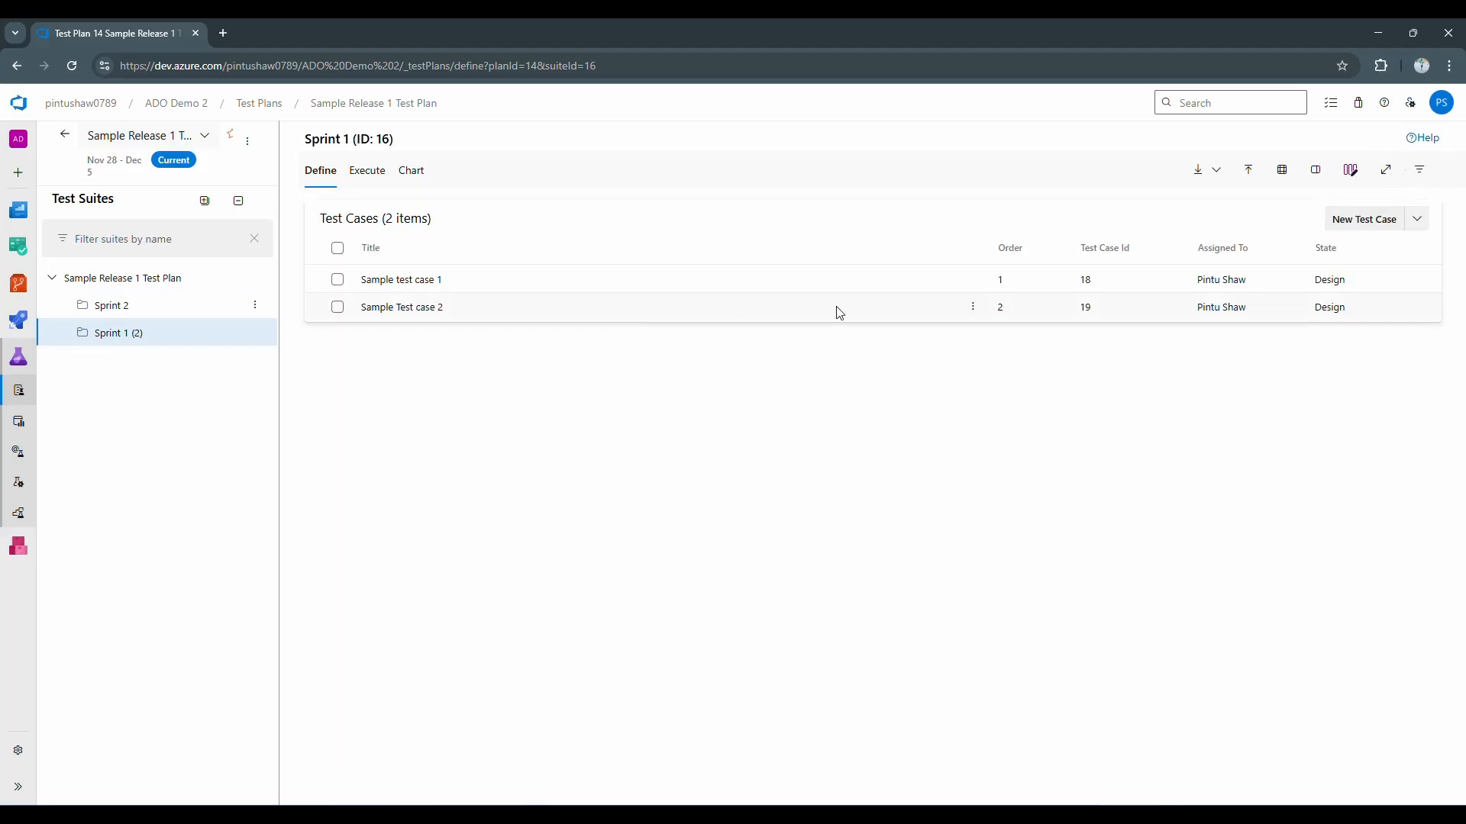
- Link the existing User Story 1.1.1 to Sample Test case 2 with link type Tests, and save and close the test case
{"action": "left_click", "coordinate": [972, 309]}
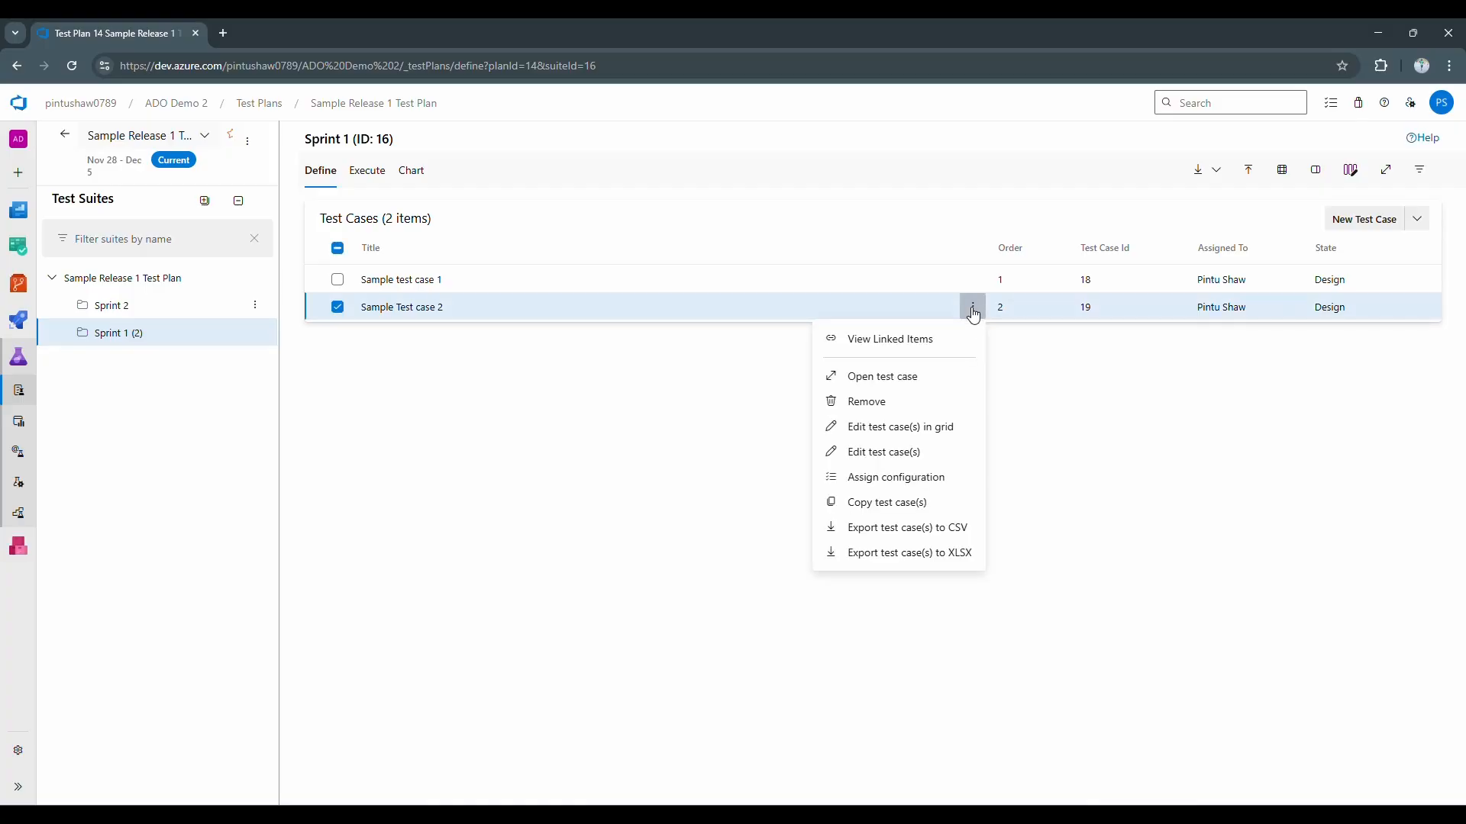
{"action": "left_click", "coordinate": [895, 378]}
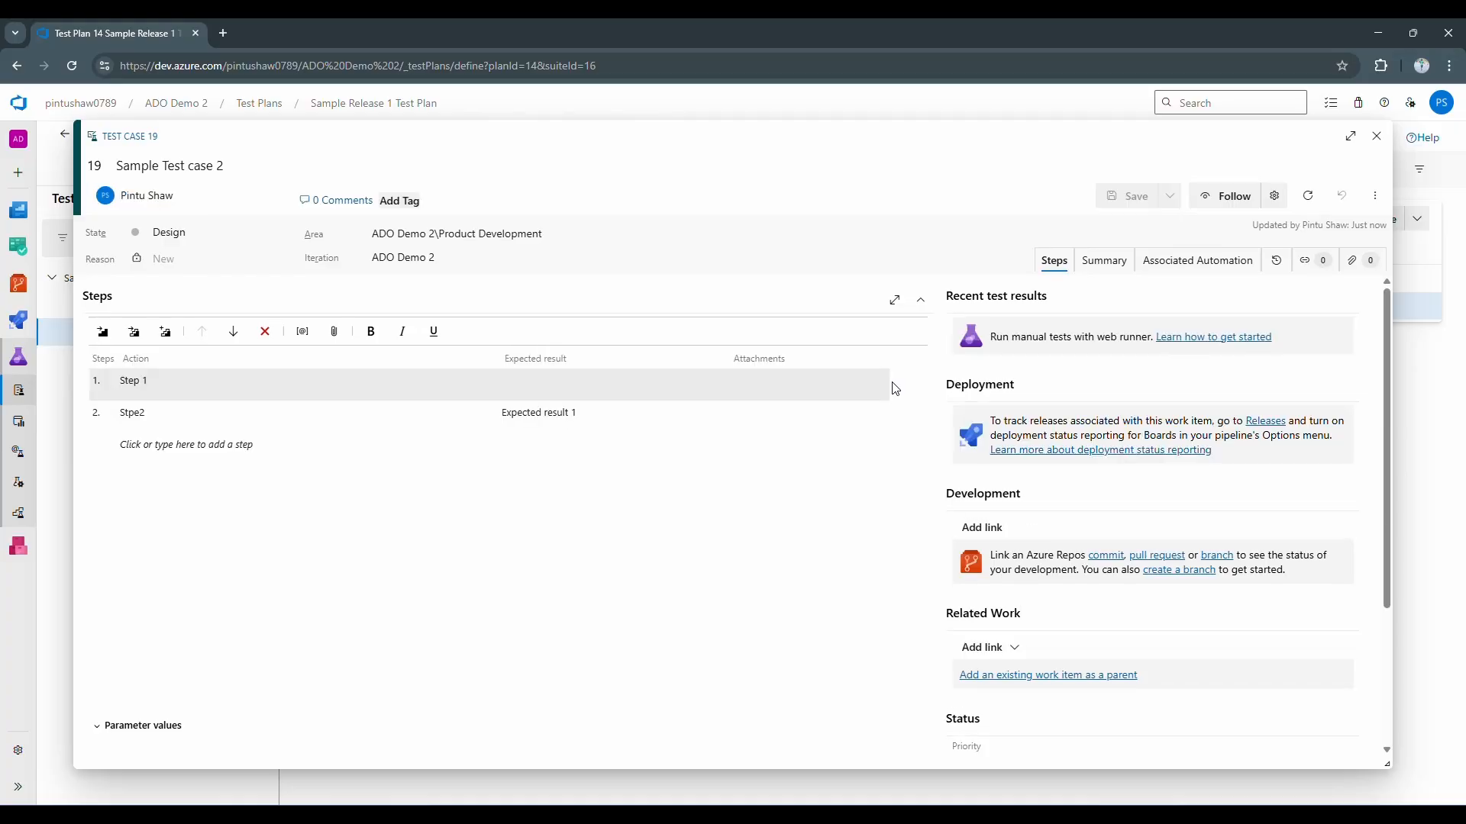
{"action": "scroll", "coordinate": [1021, 614], "scroll_direction": "down", "scroll_amount": 2}
{"action": "left_click", "coordinate": [1013, 497]}
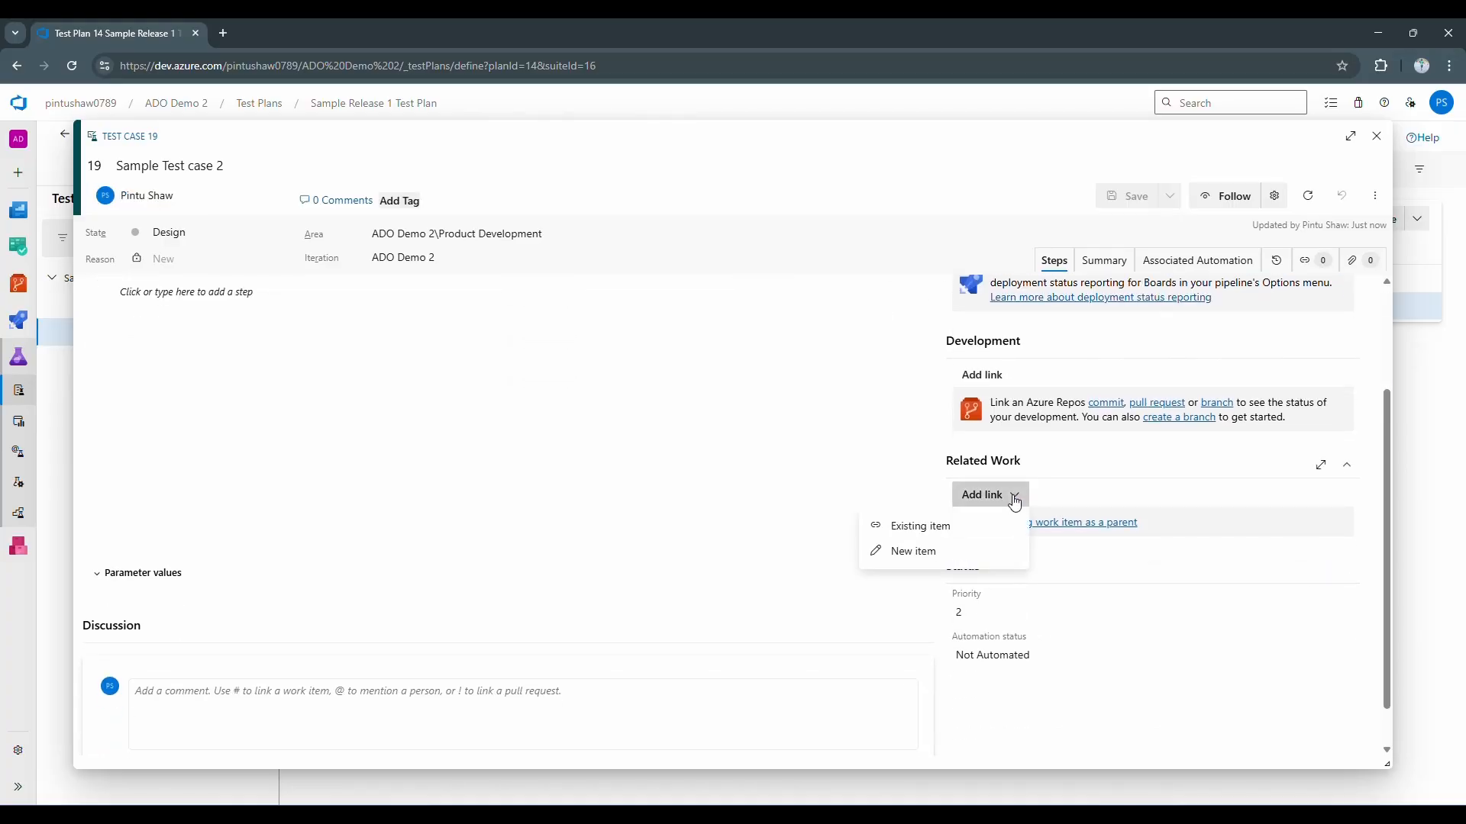
{"action": "left_click", "coordinate": [947, 527]}
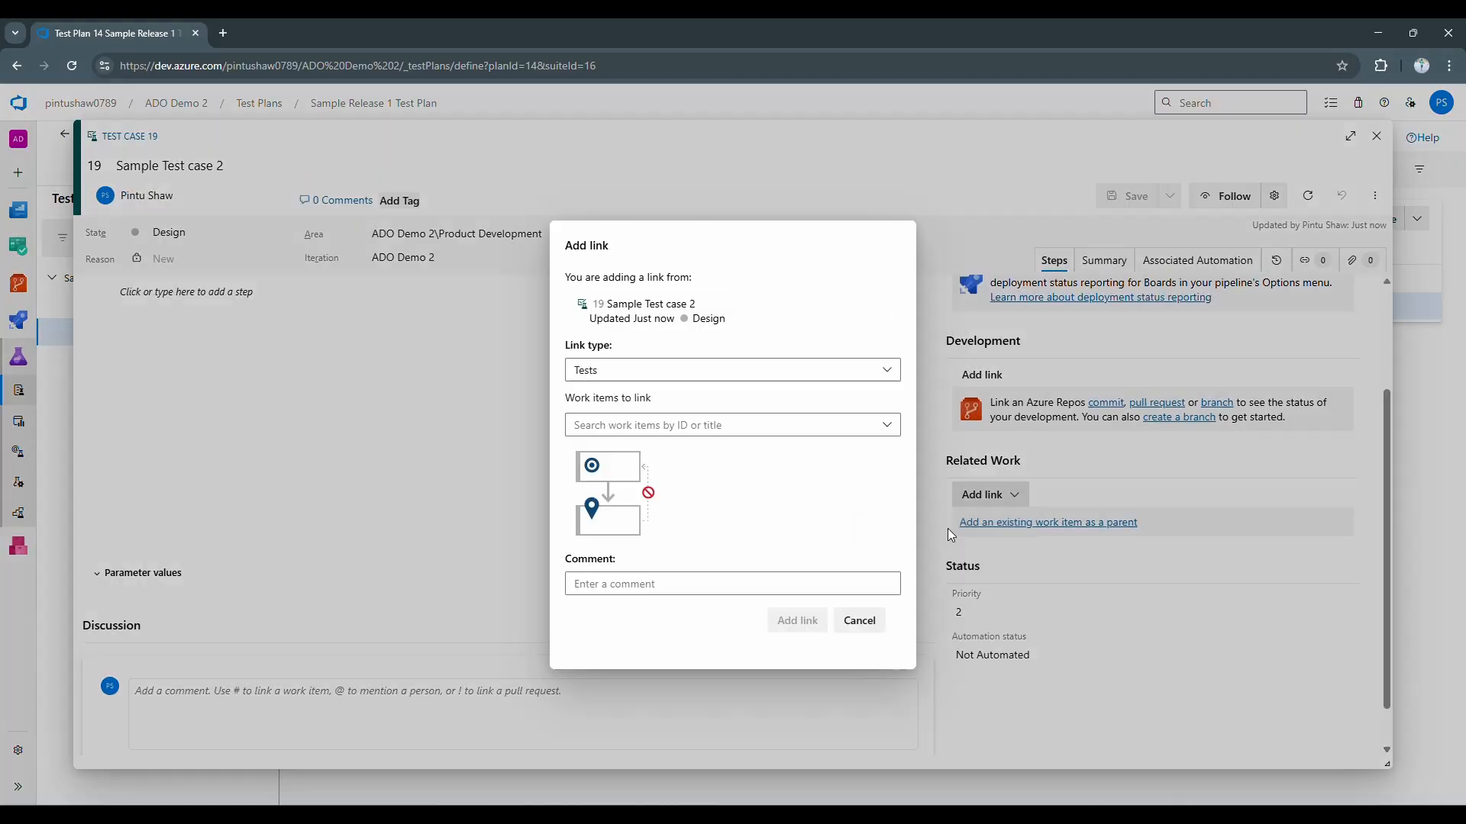
{"action": "left_click", "coordinate": [659, 426]}
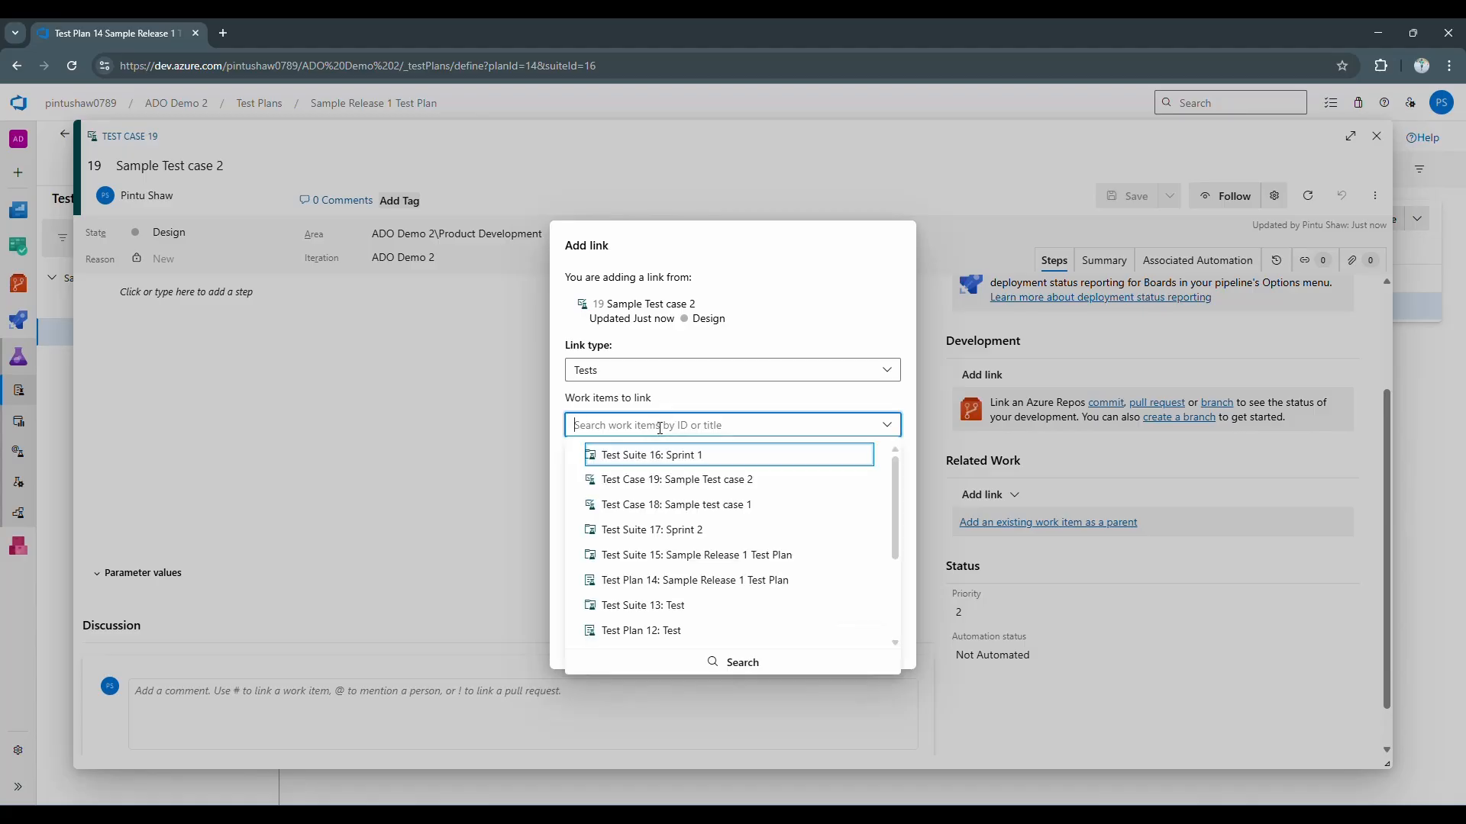
{"action": "type", "text": "user"}
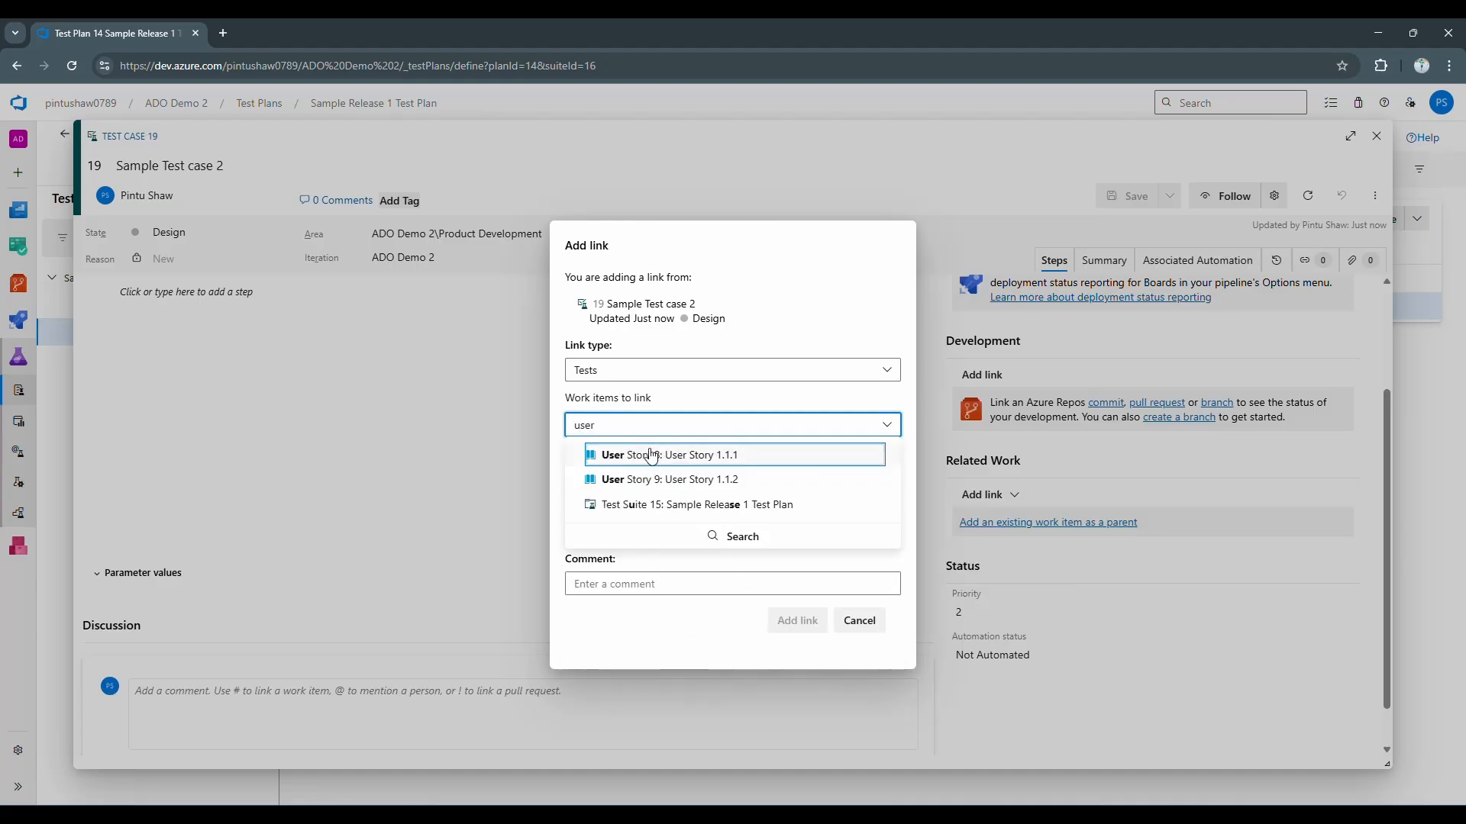
{"action": "left_click", "coordinate": [656, 457]}
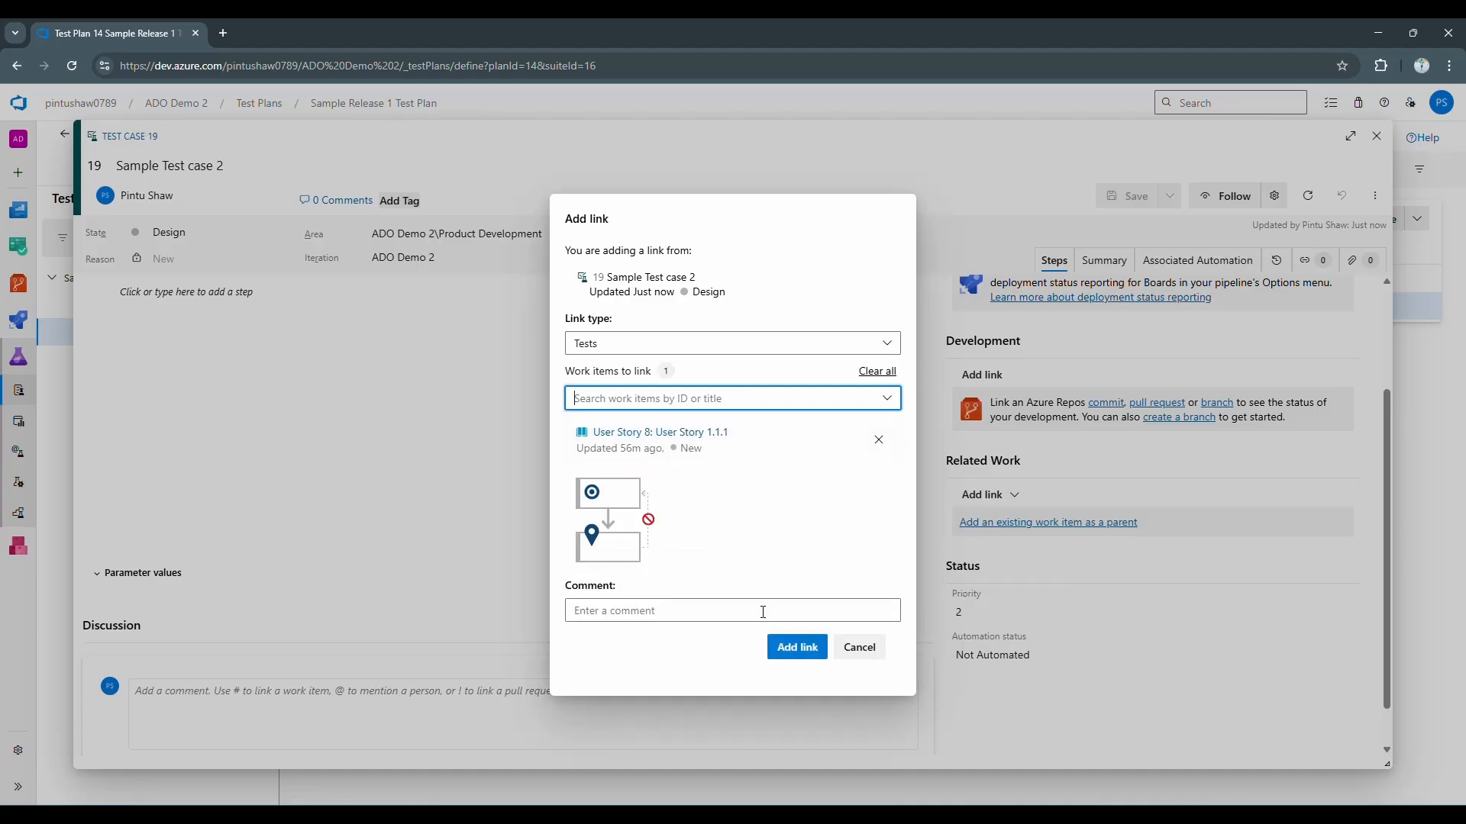
{"action": "left_click", "coordinate": [795, 645]}
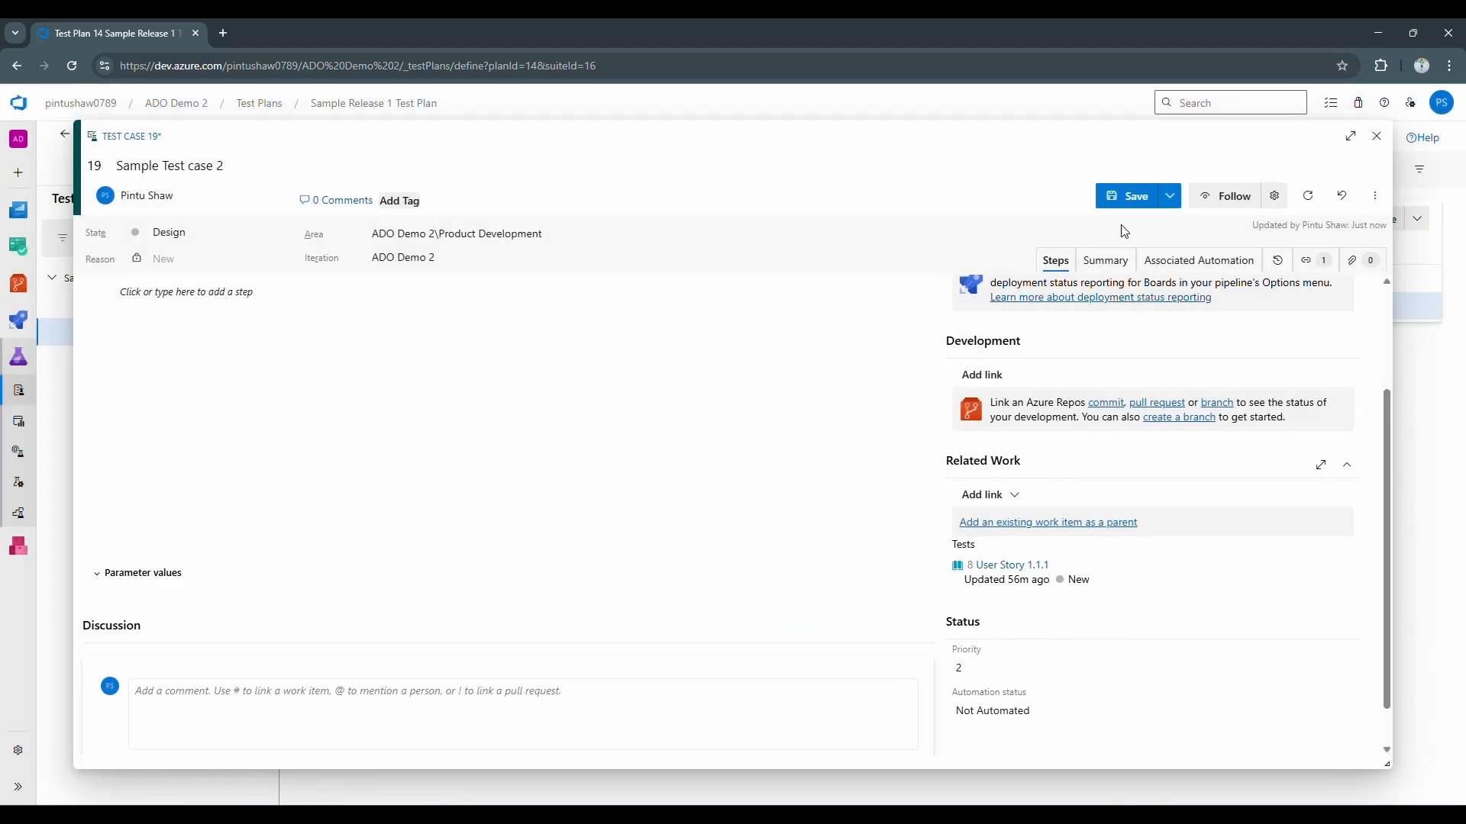
{"action": "left_click", "coordinate": [1120, 200]}
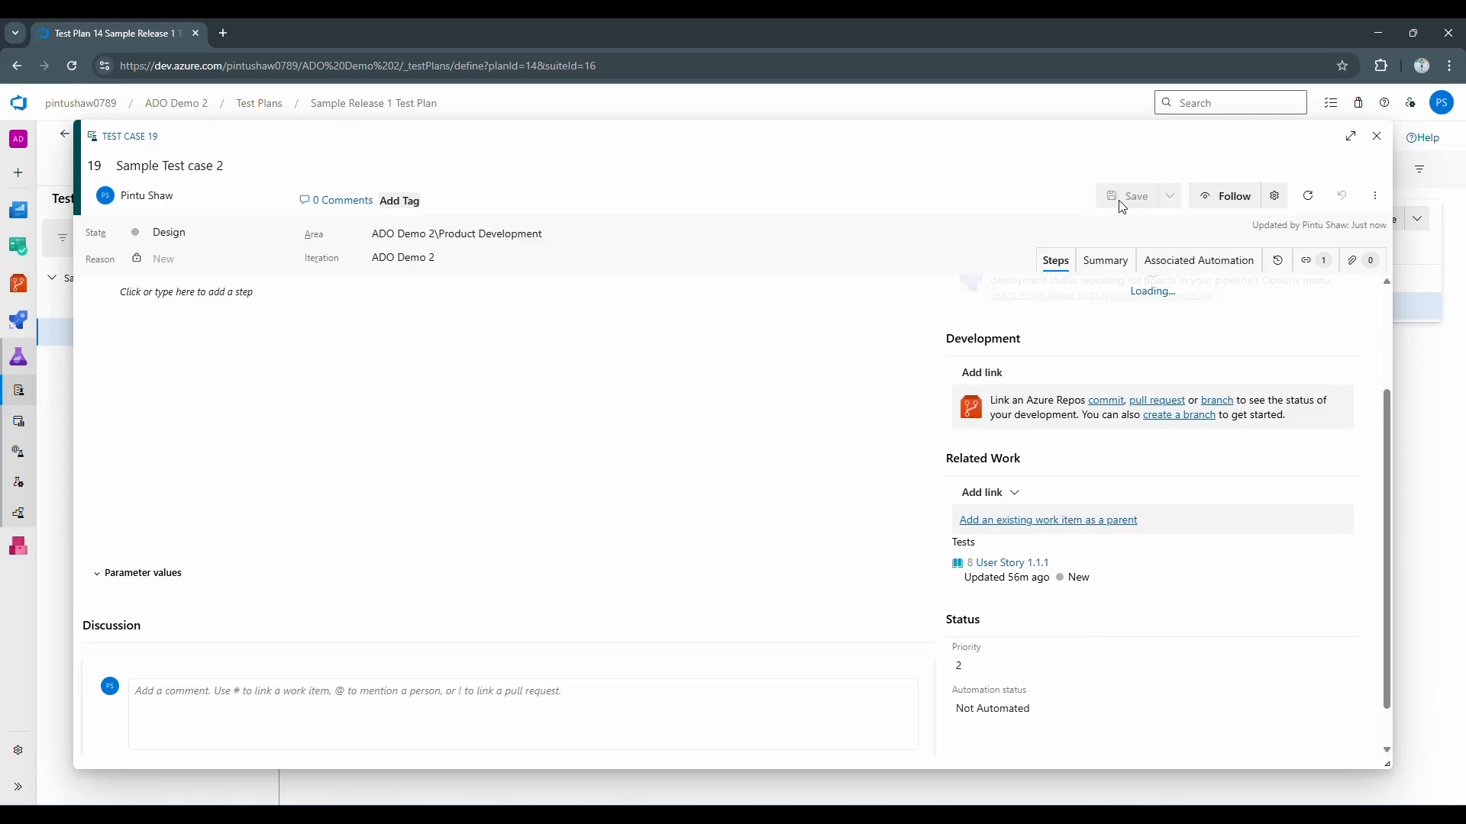
{"action": "left_click", "coordinate": [1377, 145]}
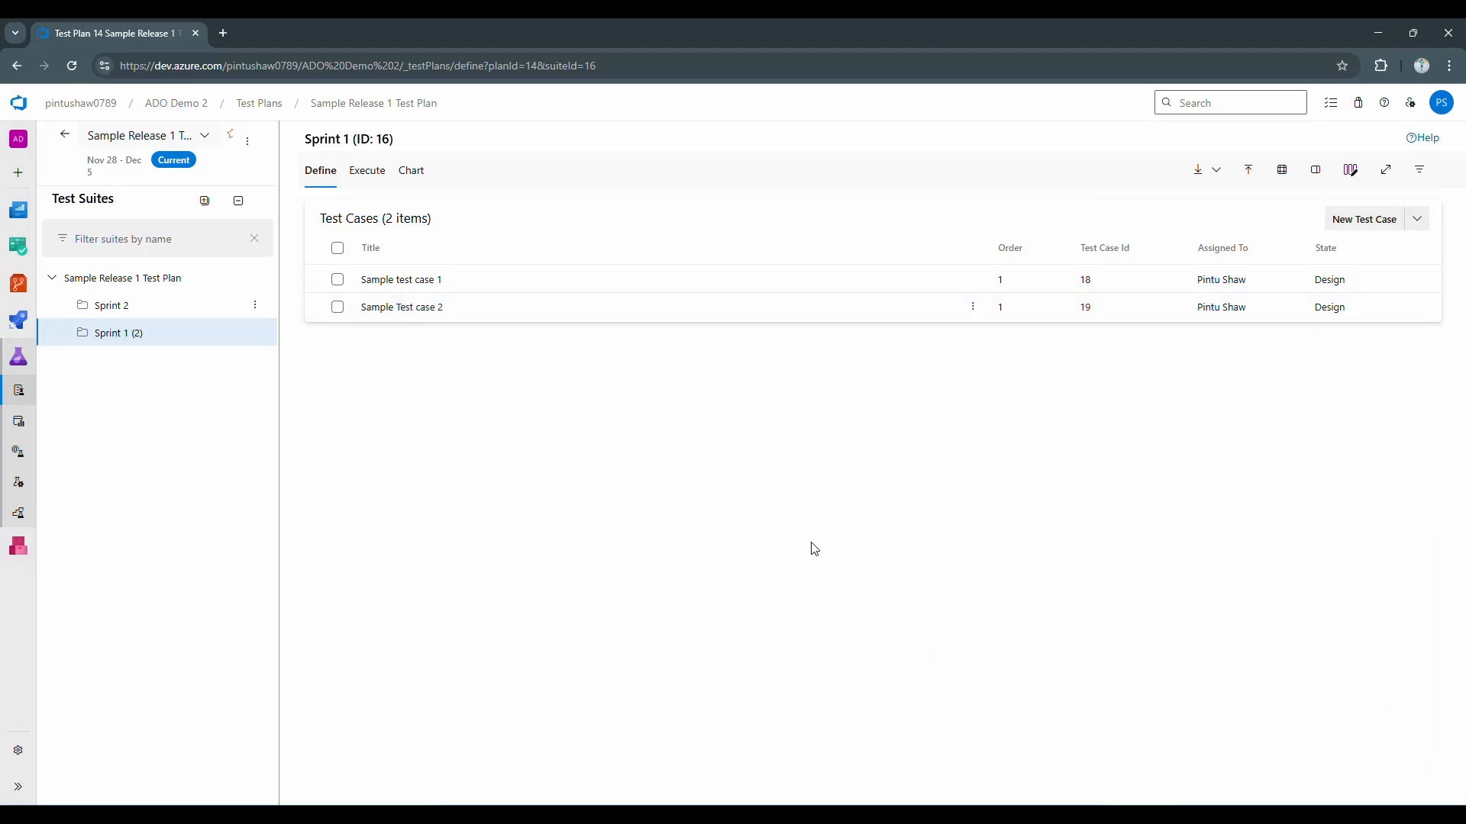
{"action": "left_click", "coordinate": [1416, 219]}
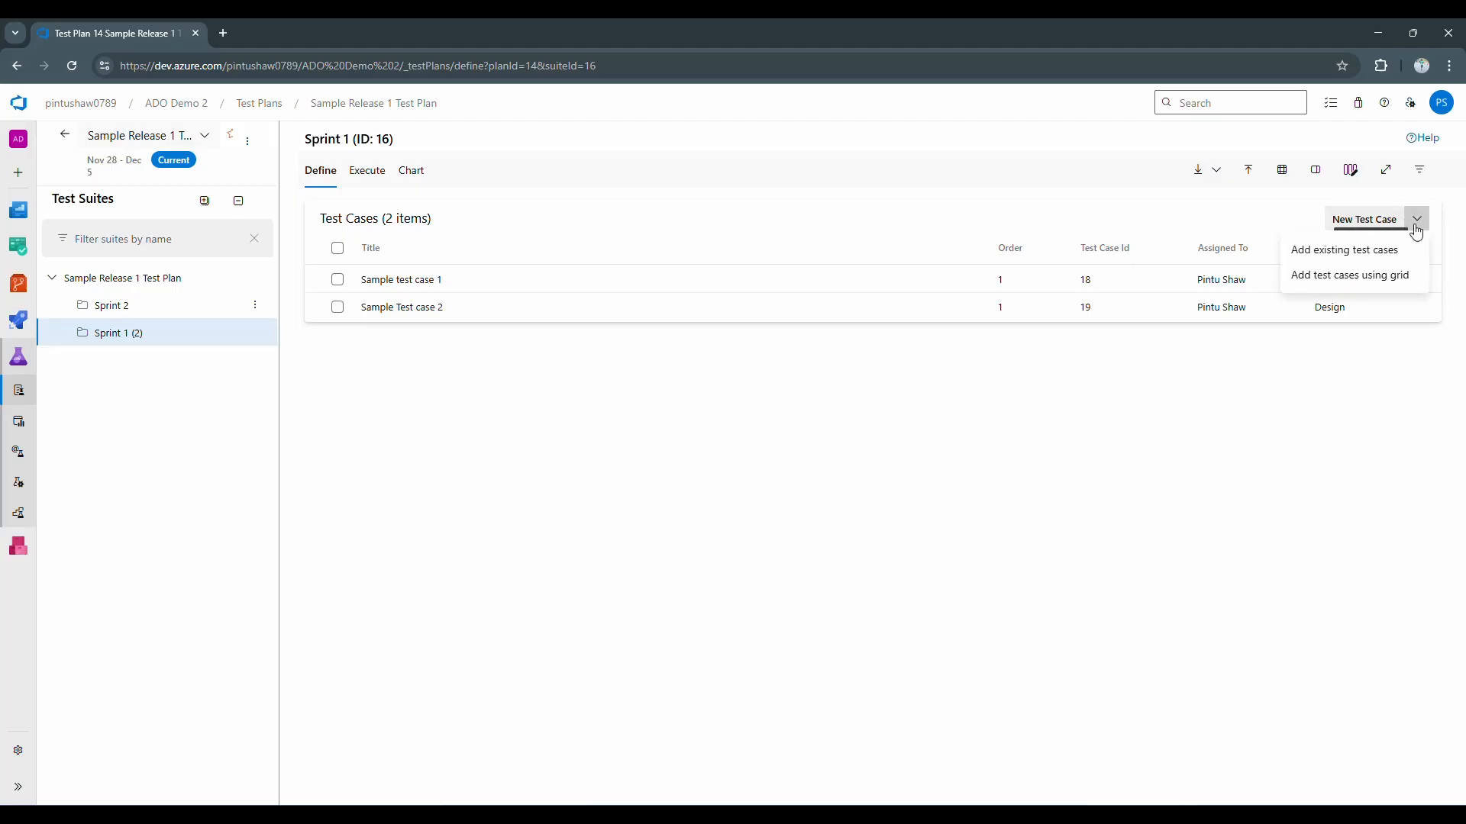
{"action": "left_click", "coordinate": [1321, 258]}
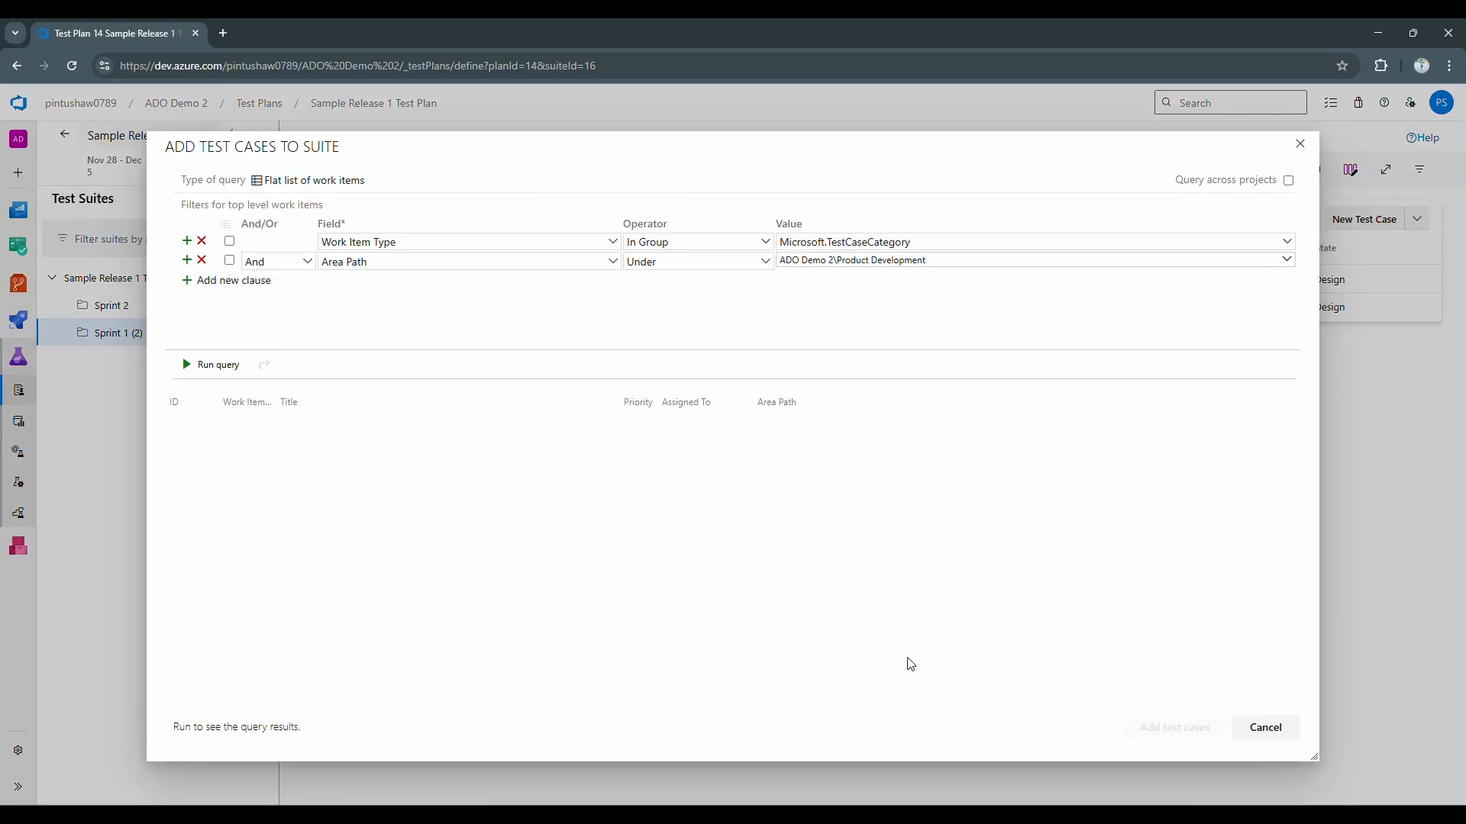
{"action": "left_click", "coordinate": [1251, 738]}
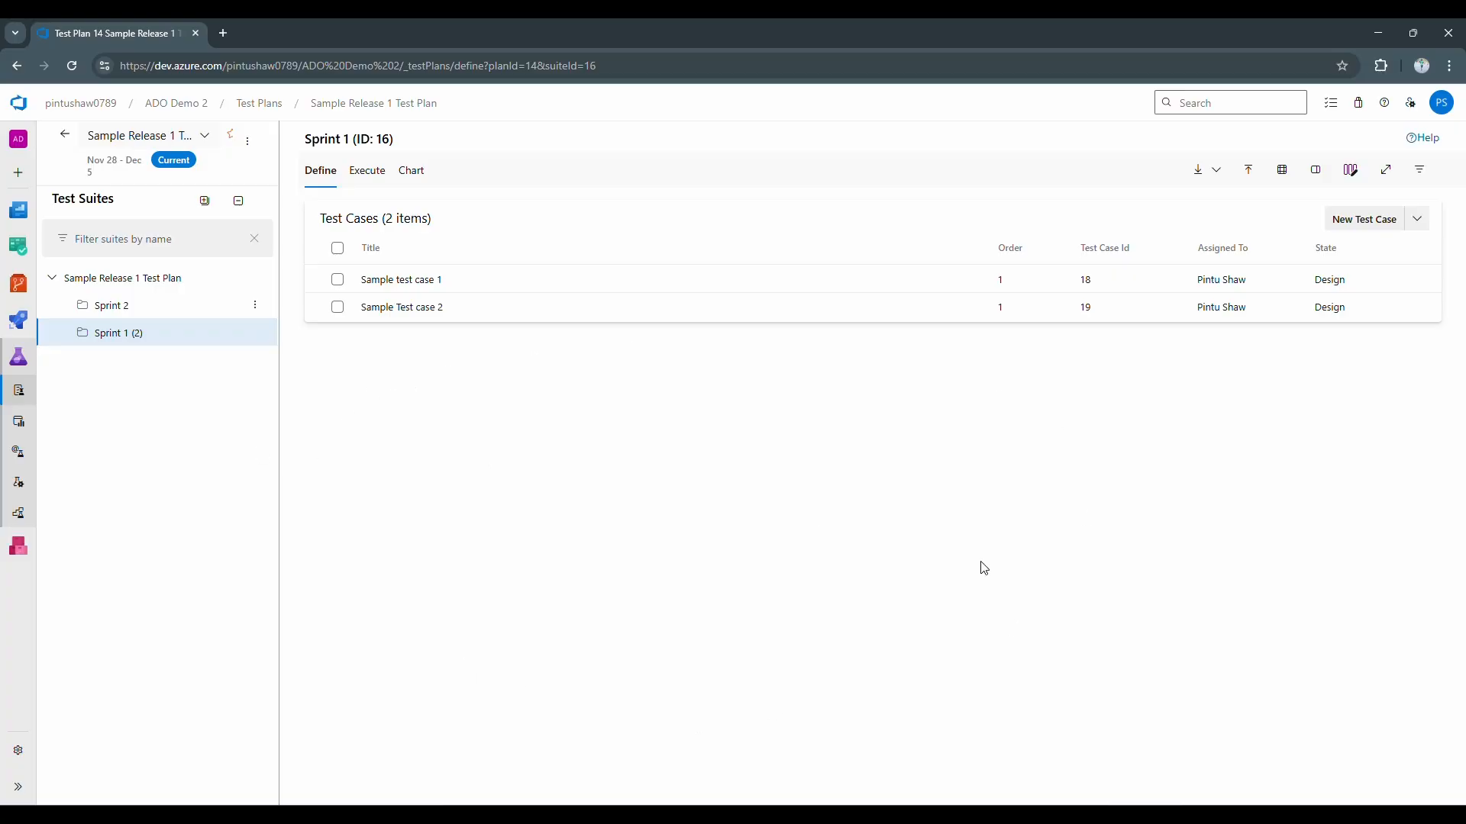
- Create a new Test Case work item titled "Sample 3 Test cases- Created from overview", then save and close it
{"action": "left_click", "coordinate": [22, 181]}
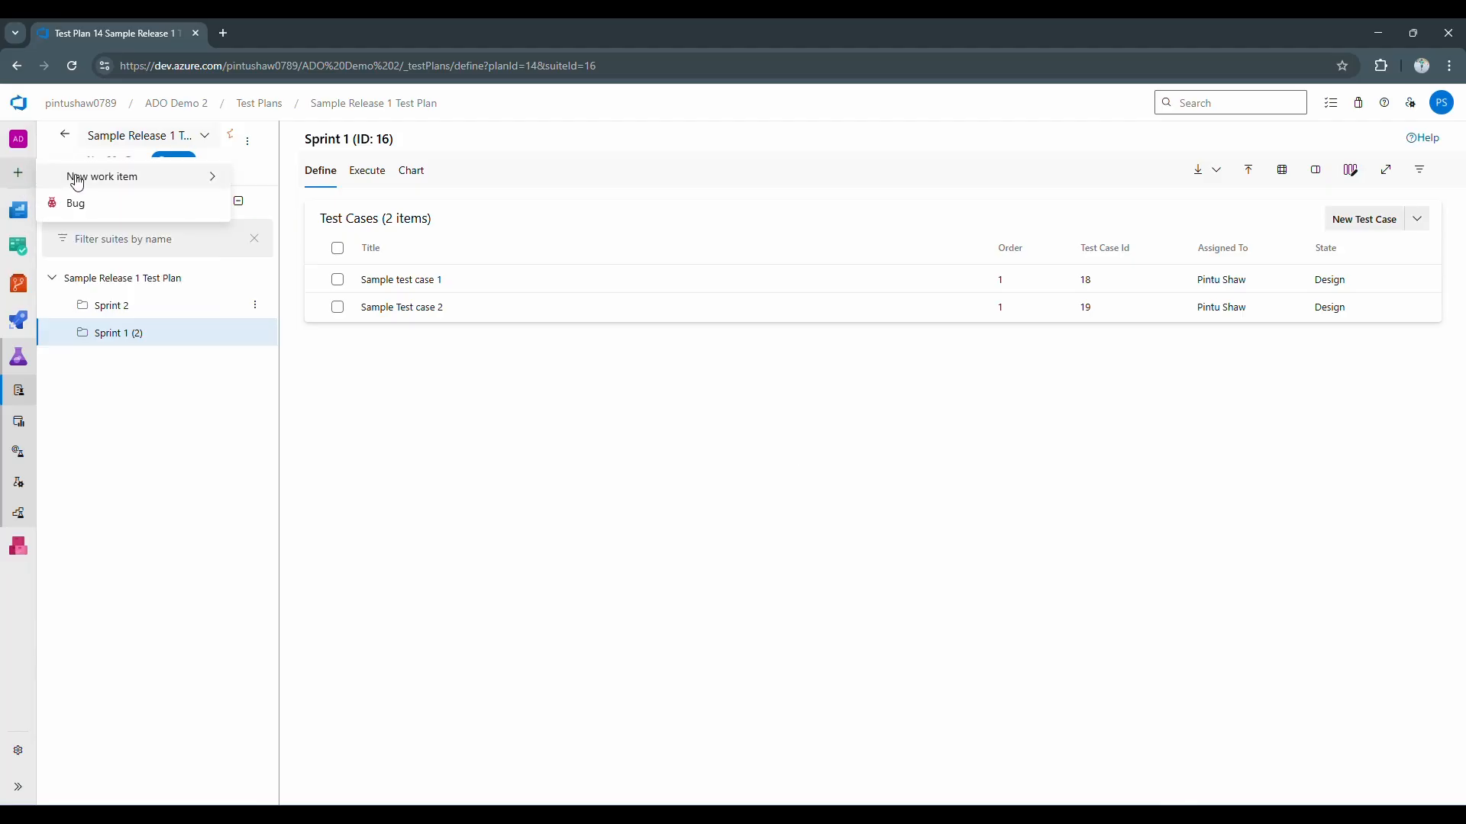
{"action": "mouse_move", "coordinate": [94, 182]}
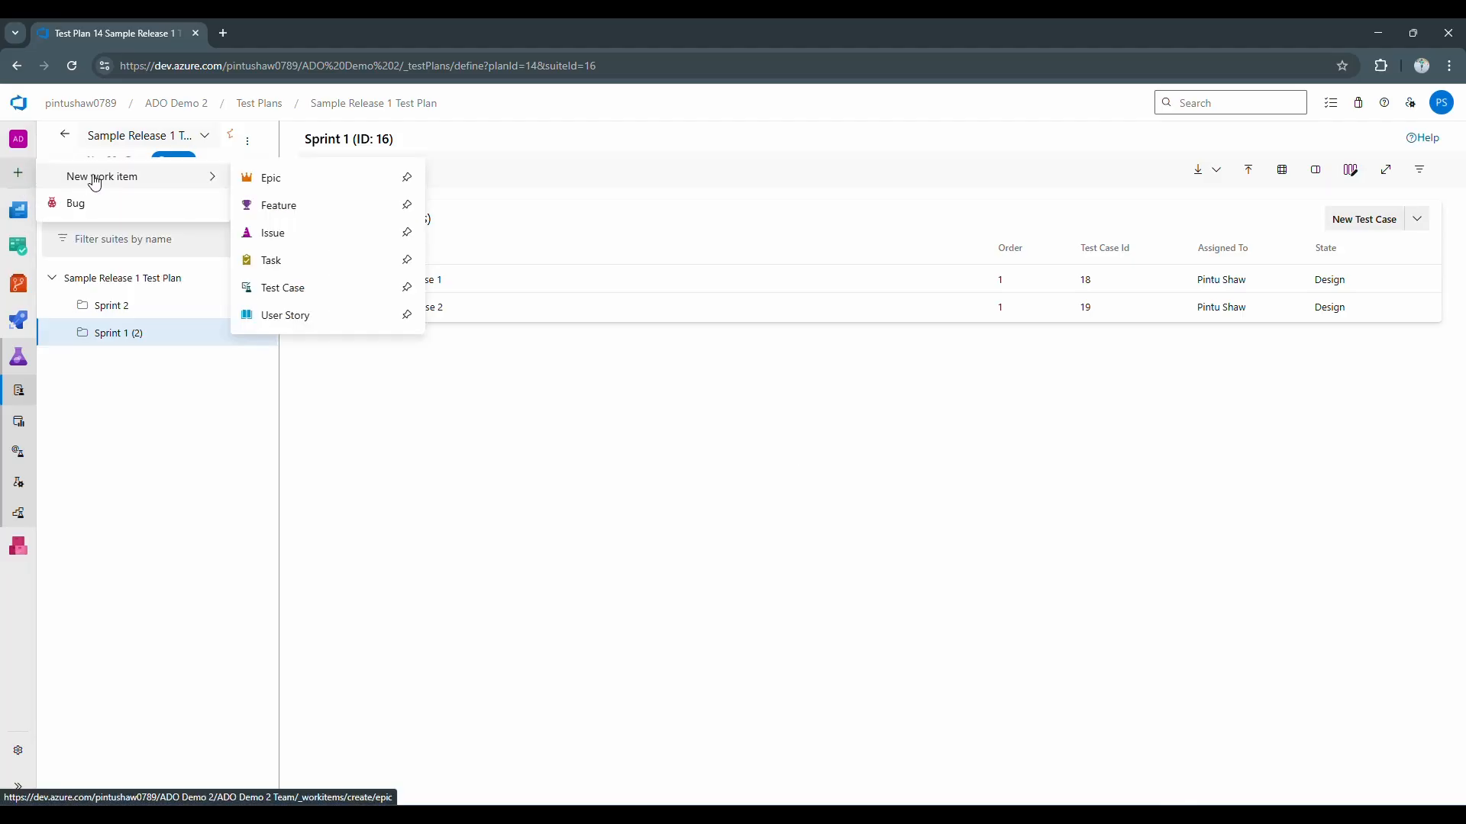
{"action": "left_click", "coordinate": [277, 301]}
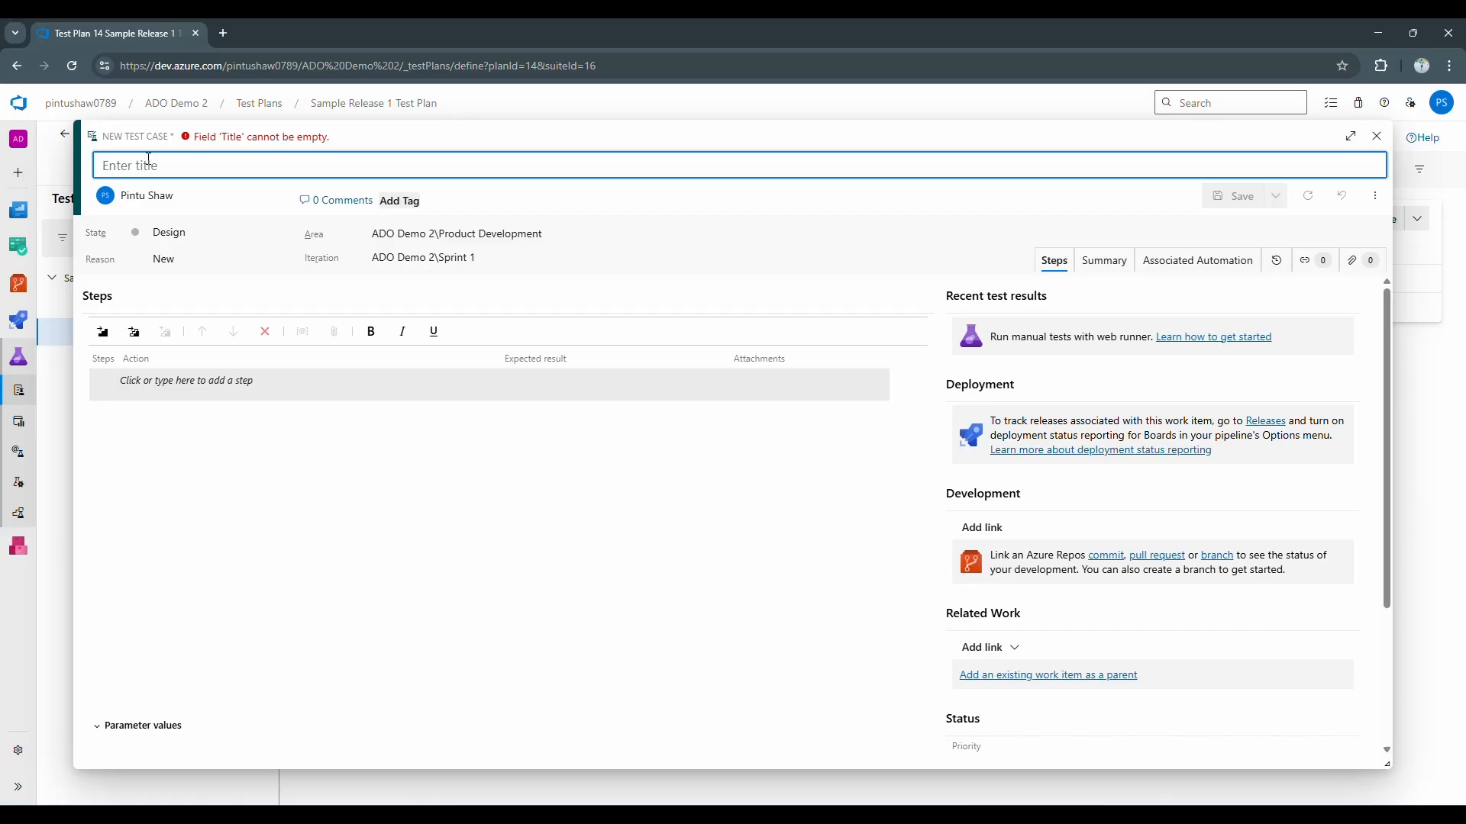
{"action": "type", "text": "Sam"}
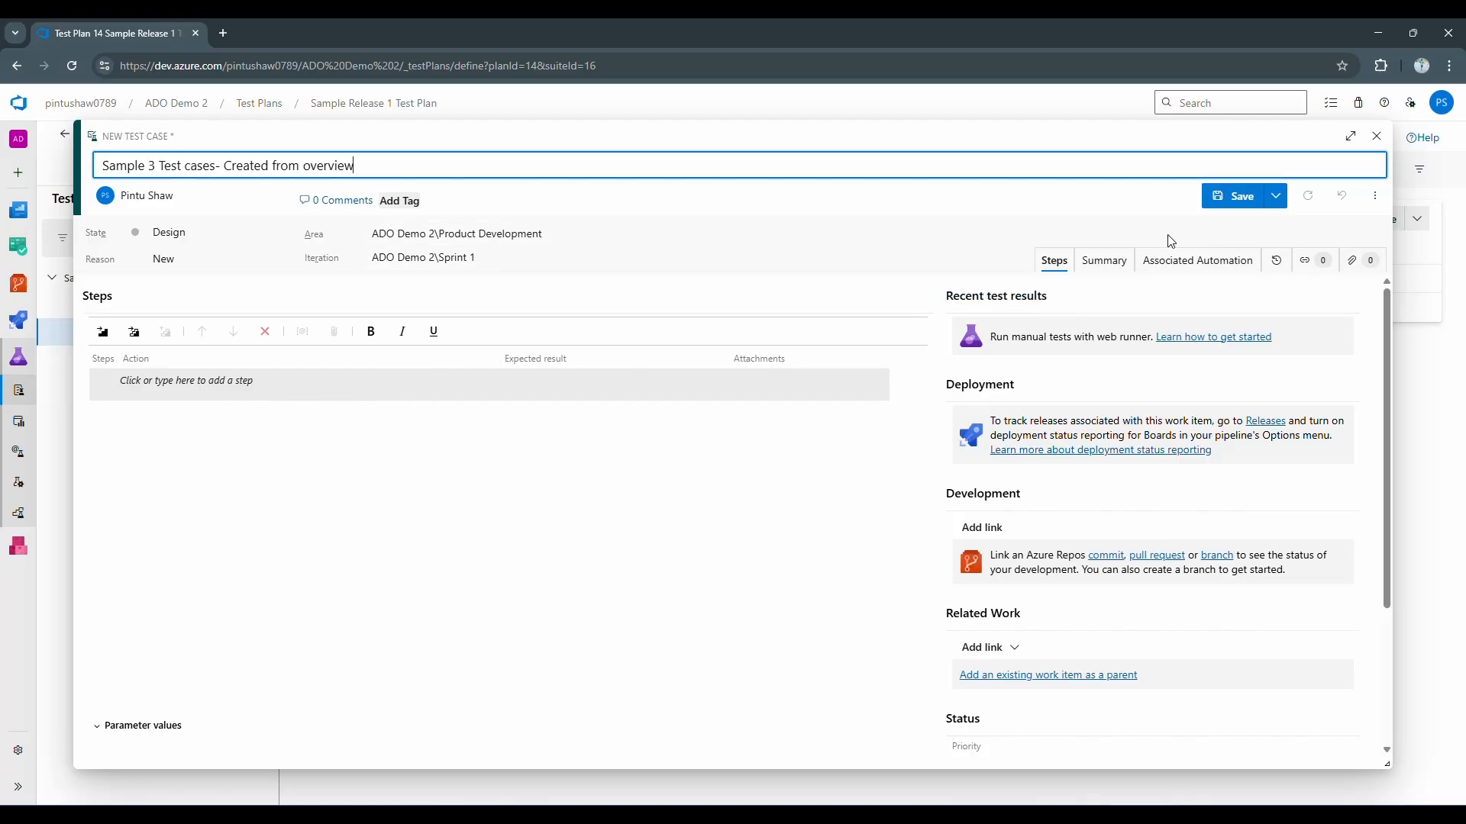
{"action": "left_click", "coordinate": [1242, 196]}
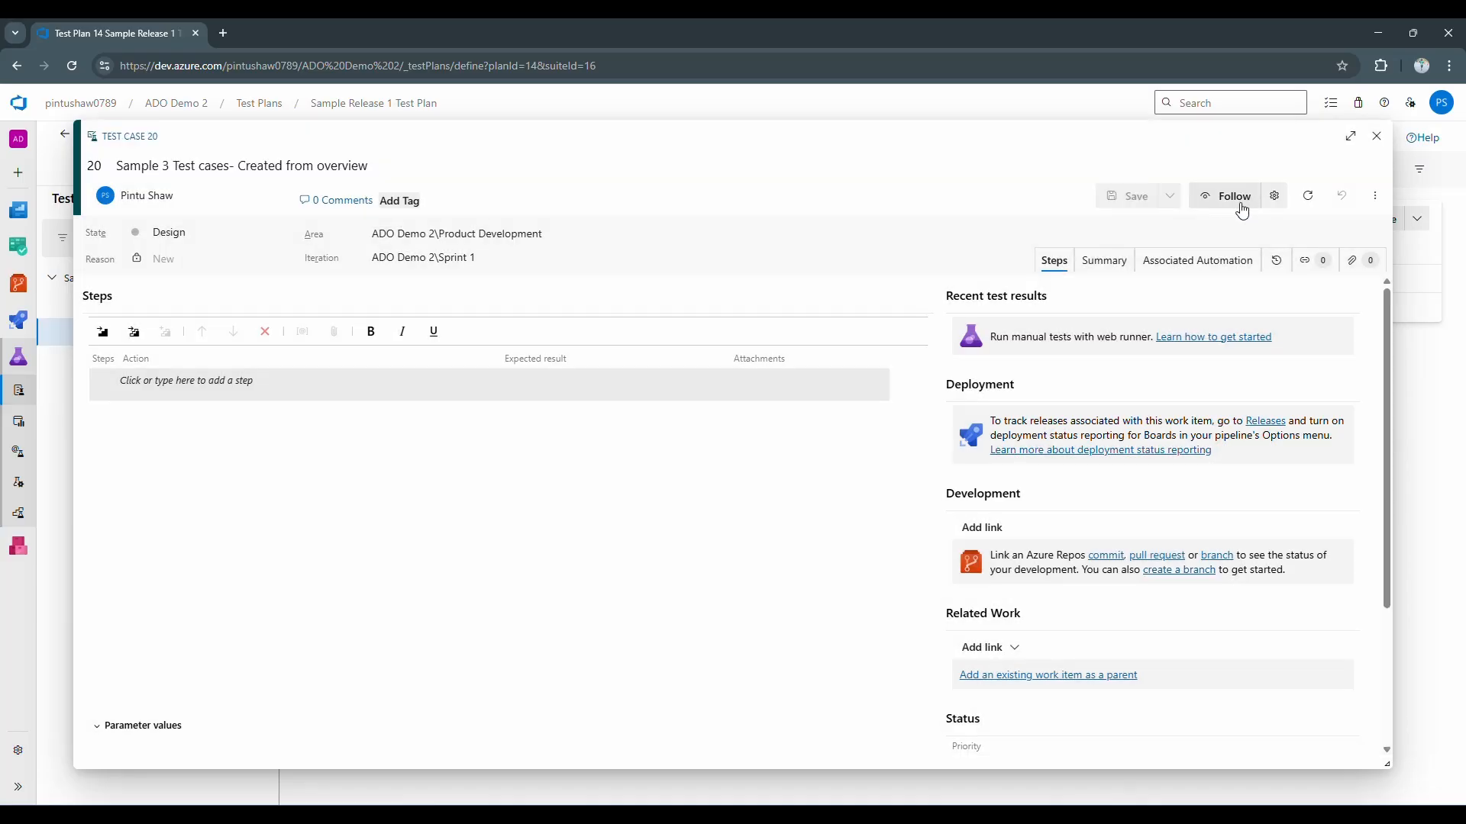
{"action": "left_click", "coordinate": [1377, 136]}
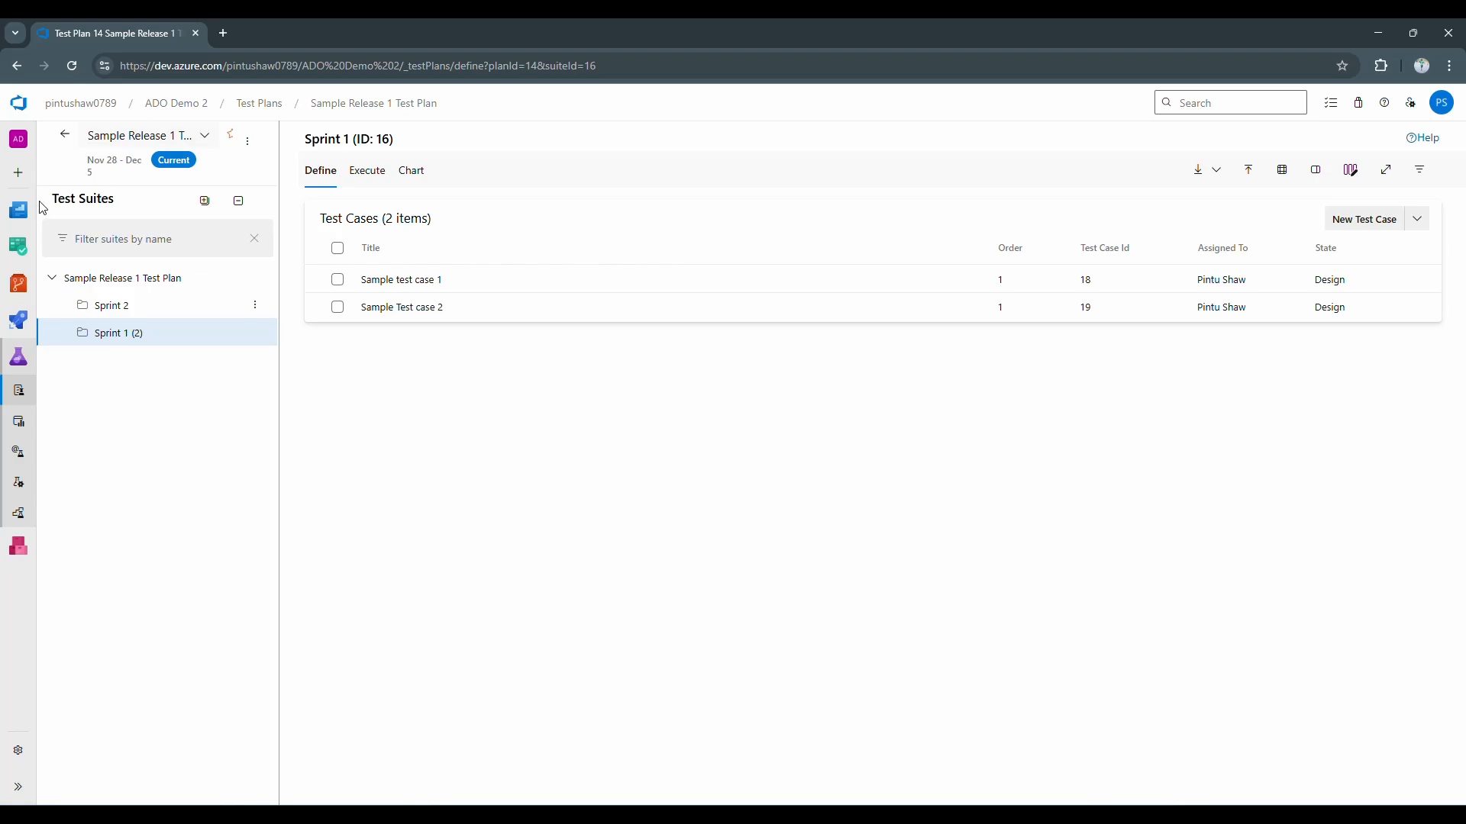
- Query the existing test cases and add "Sample 3 Test cases- Created from overview" to the Sprint 1 suite
{"action": "mouse_move", "coordinate": [18, 180]}
{"action": "left_click", "coordinate": [1416, 220]}
{"action": "left_click", "coordinate": [1347, 255]}
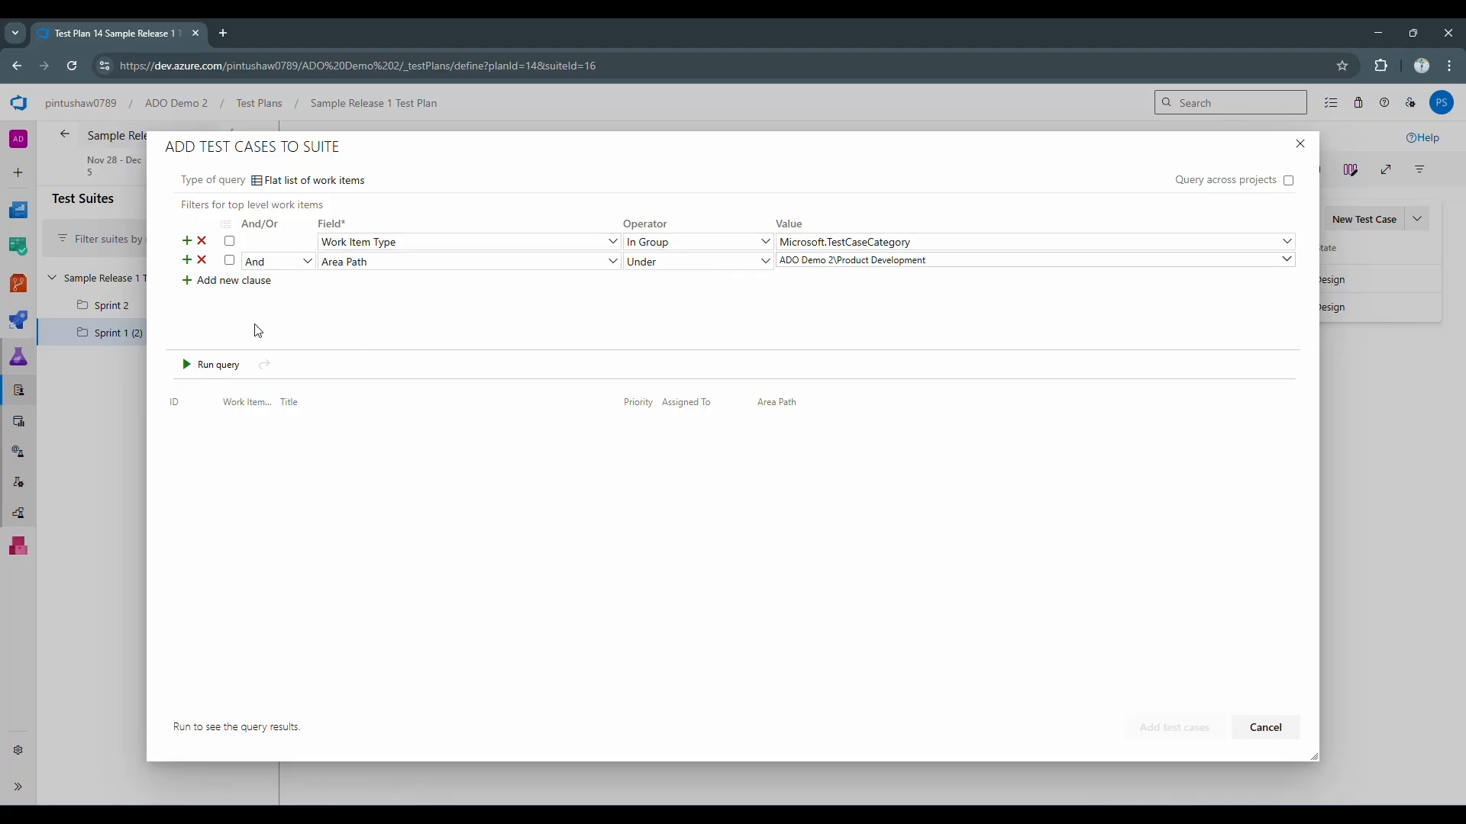
{"action": "left_click", "coordinate": [212, 364]}
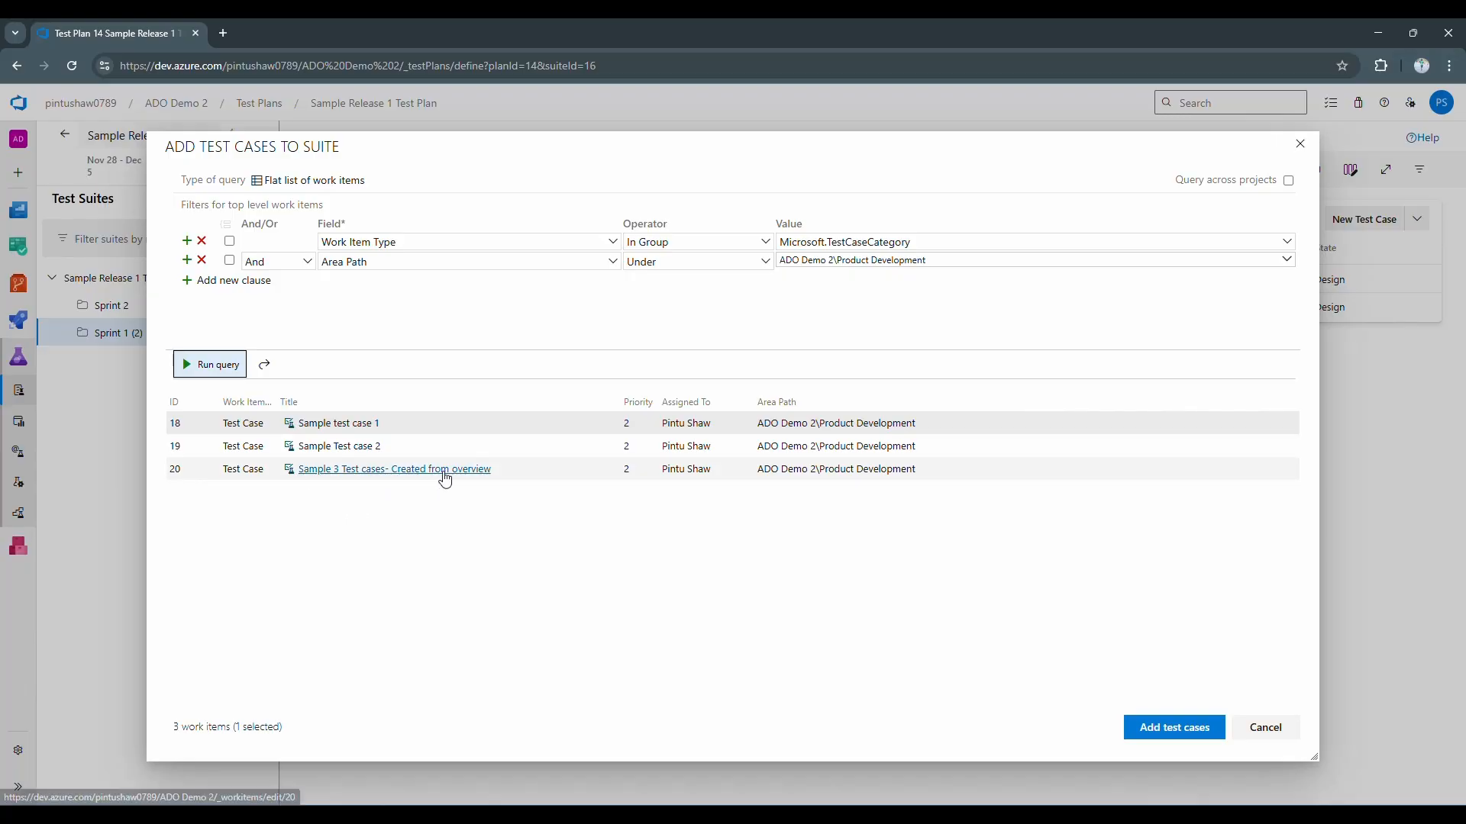
{"action": "left_click", "coordinate": [526, 477]}
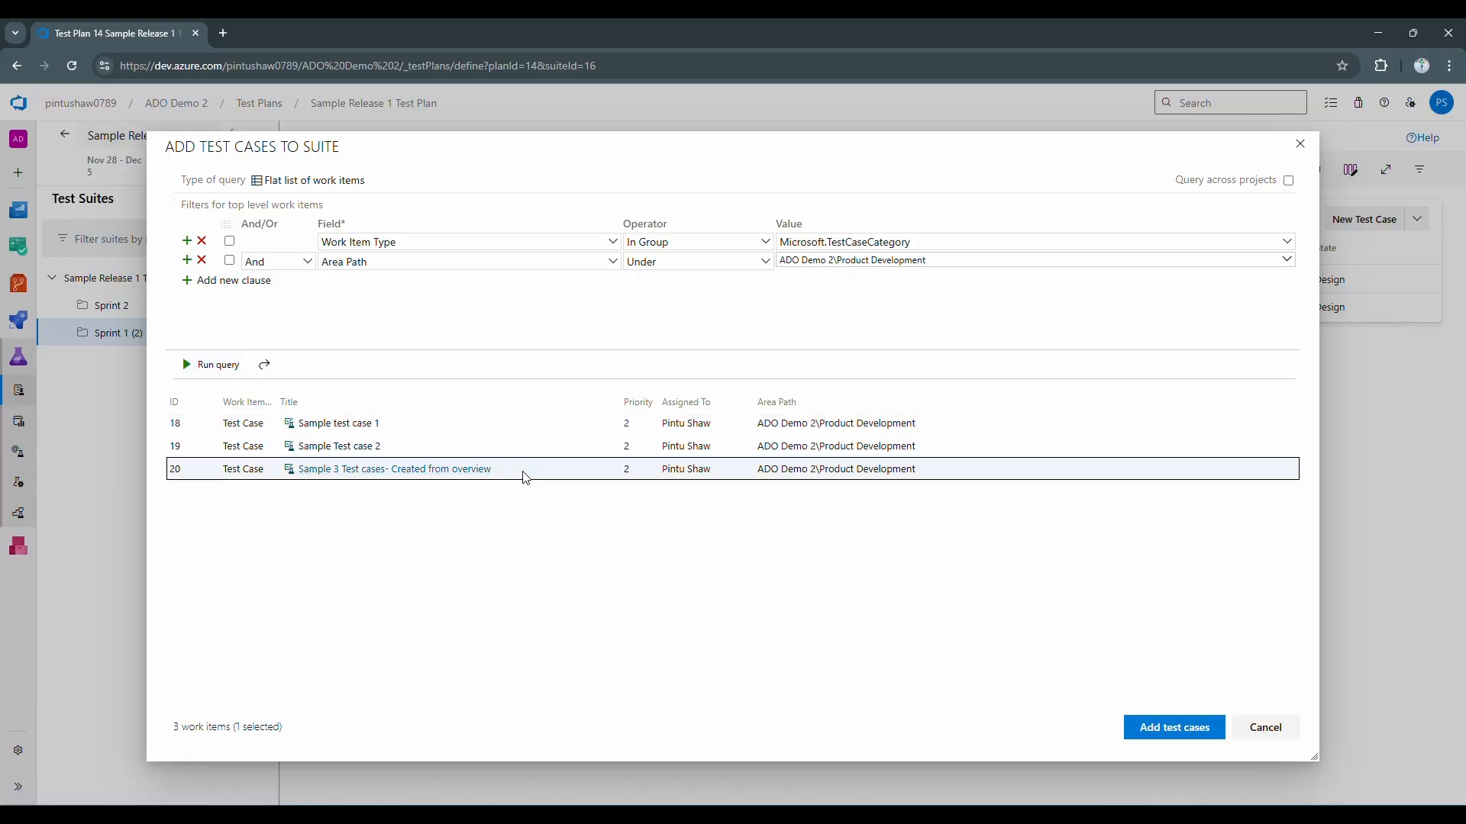
{"action": "left_click", "coordinate": [1158, 731]}
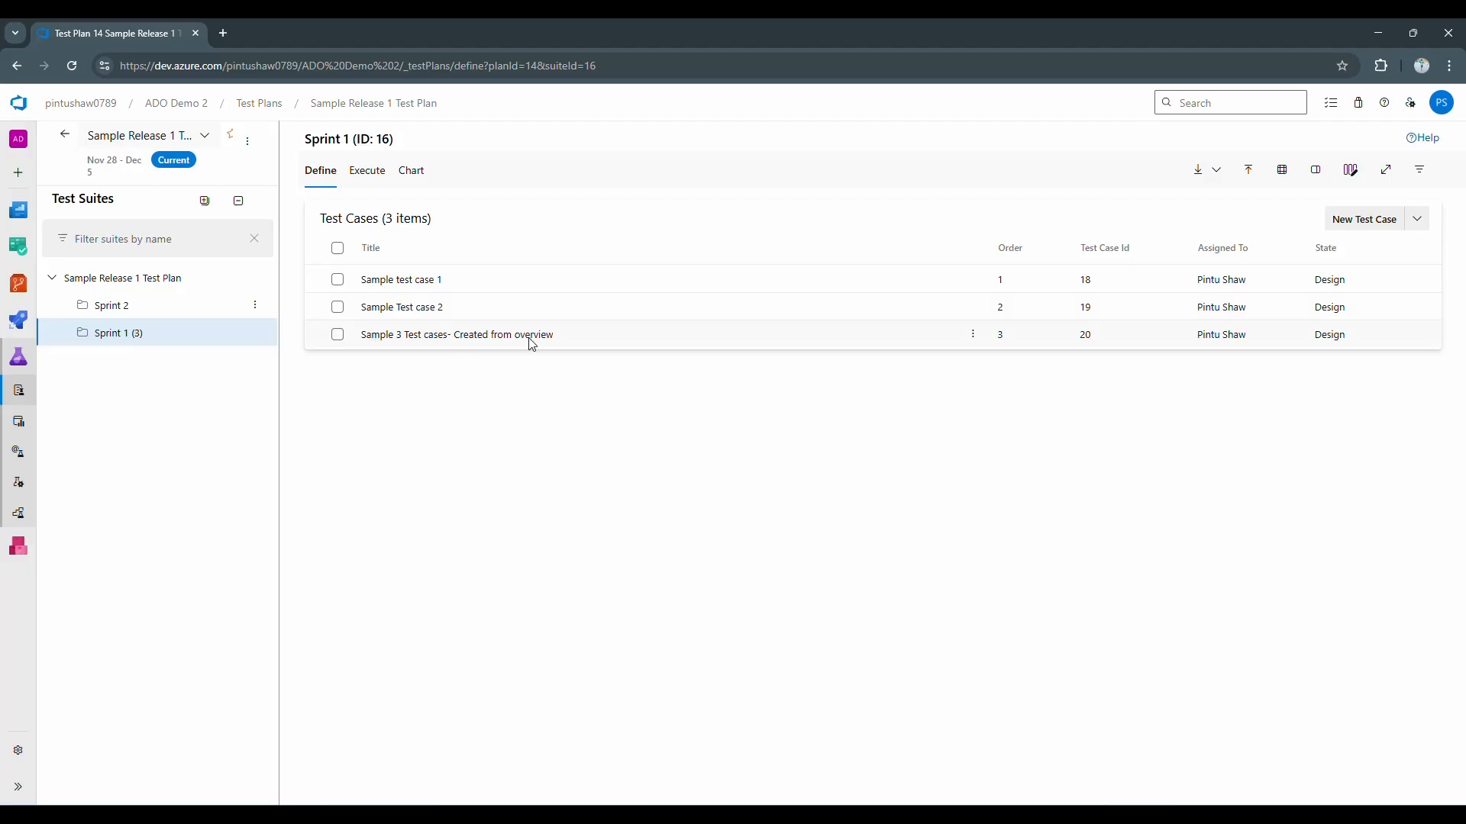
- Open "Sample 3 Test cases- Created from overview" and link the existing User Story 1.1.1 to it with link type Tests
{"action": "left_click", "coordinate": [972, 334]}
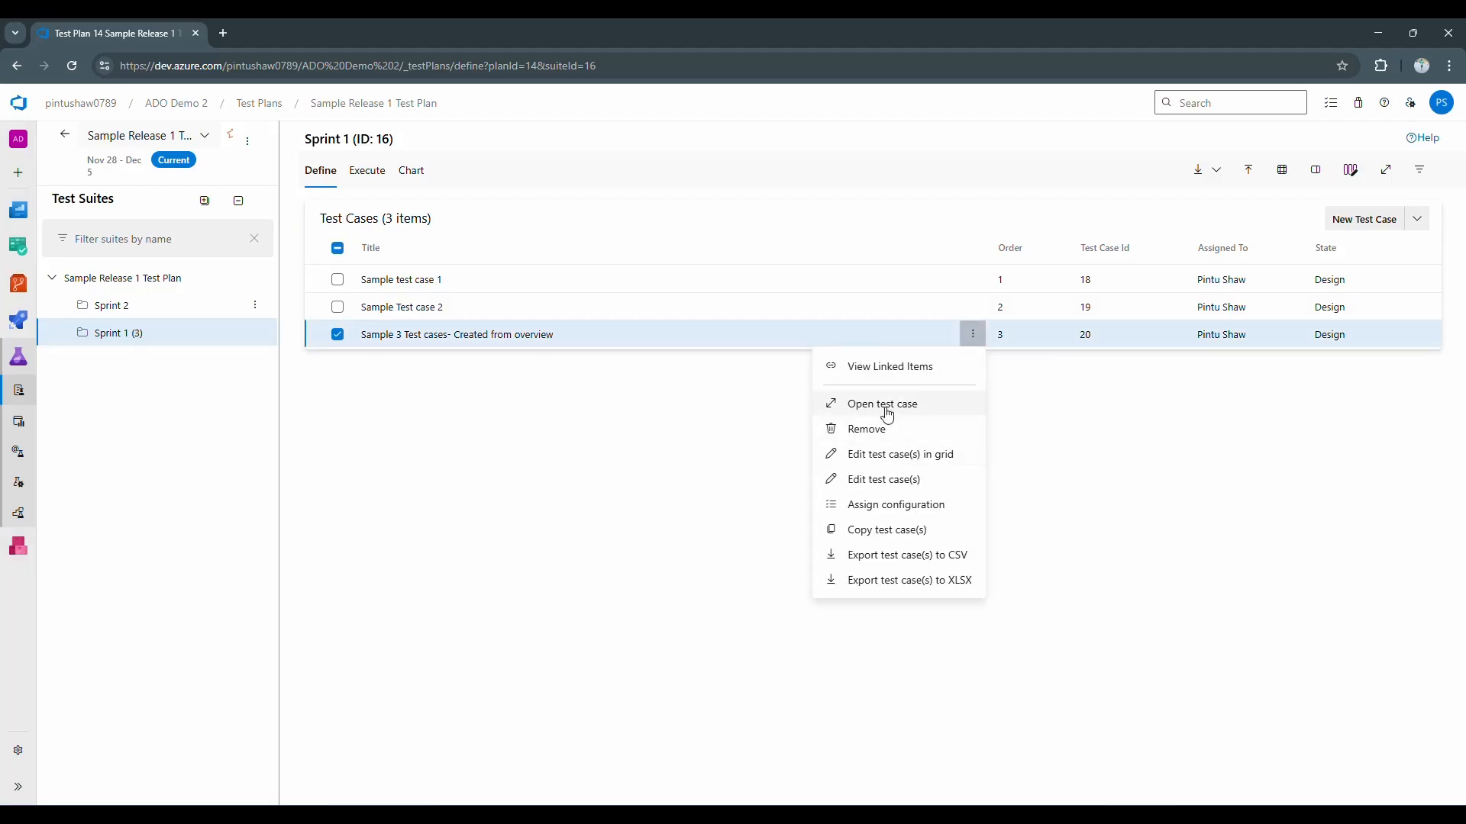
{"action": "left_click", "coordinate": [920, 404]}
{"action": "scroll", "coordinate": [975, 631], "scroll_direction": "down", "scroll_amount": 2}
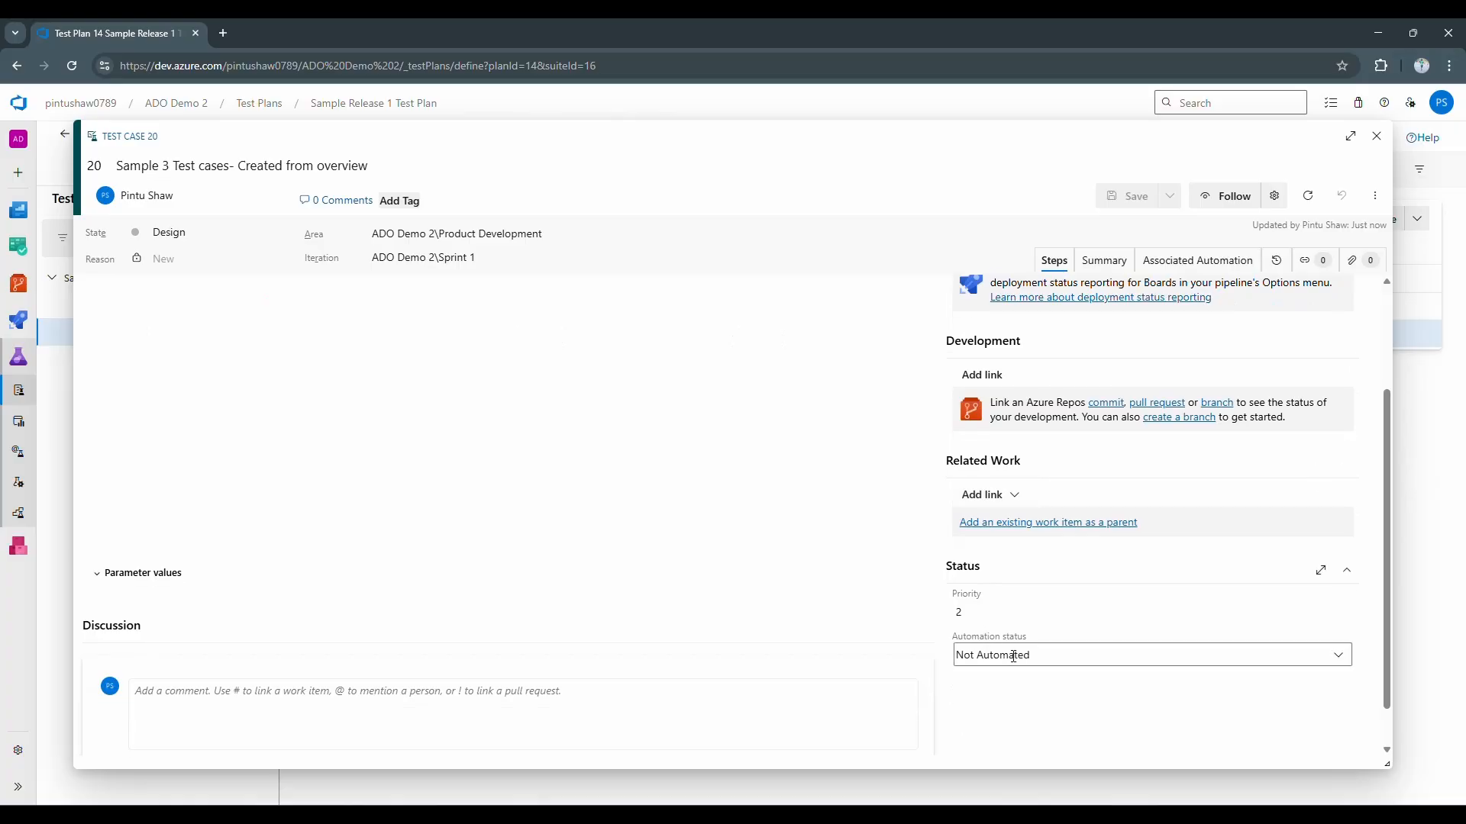
{"action": "left_click", "coordinate": [1014, 496]}
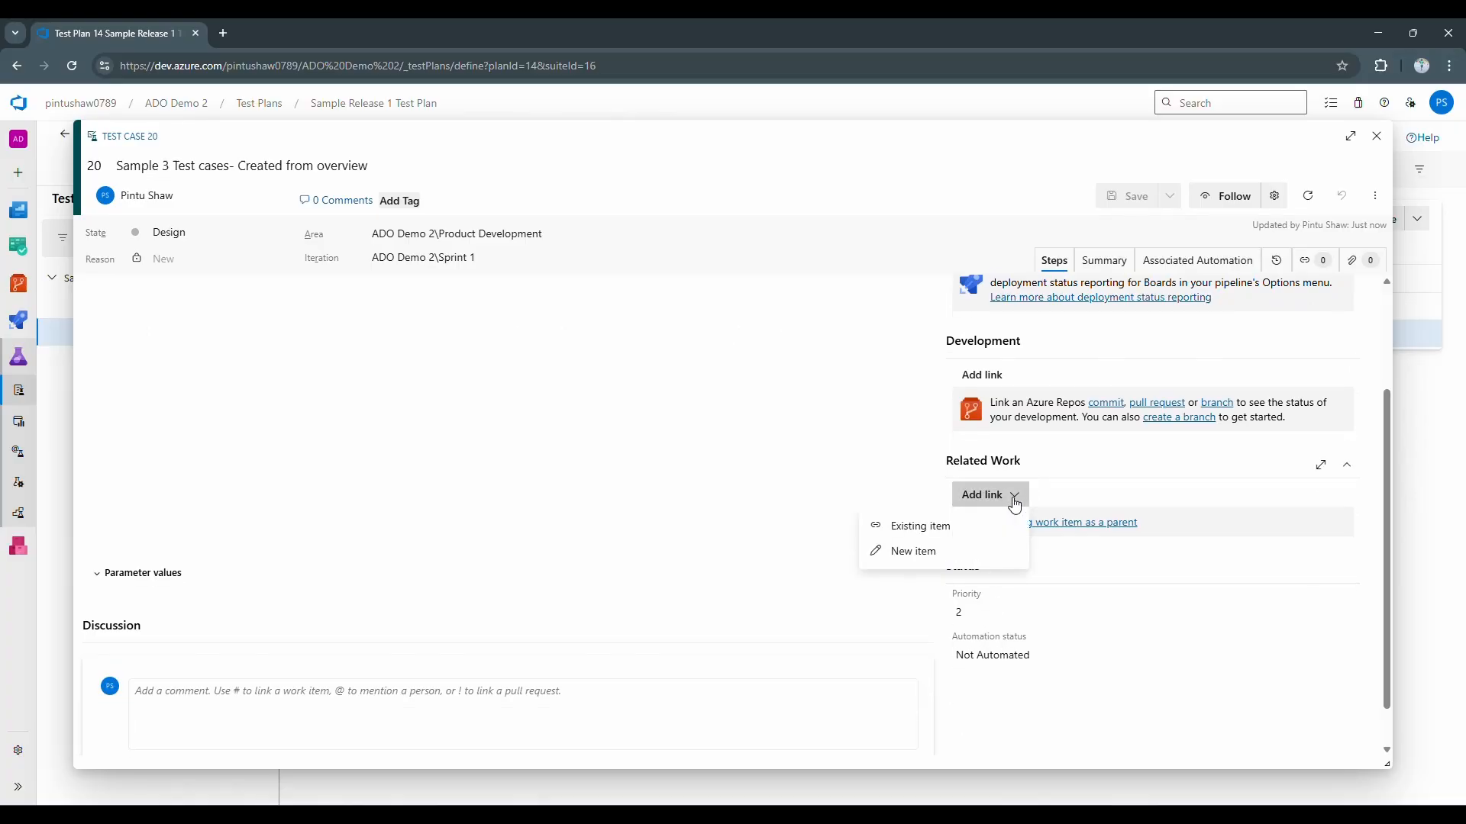
{"action": "left_click", "coordinate": [931, 529]}
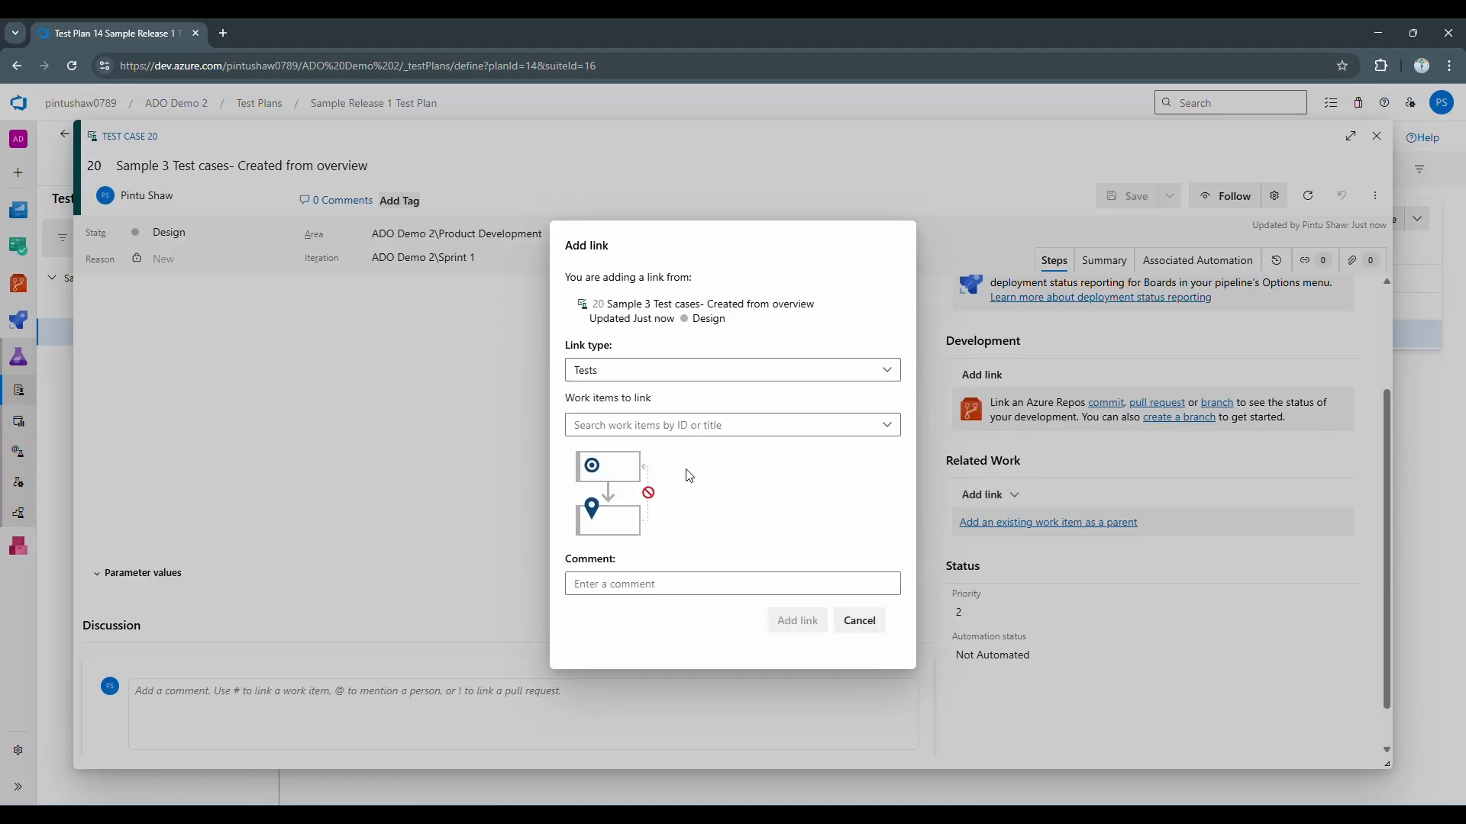
{"action": "left_click", "coordinate": [660, 426]}
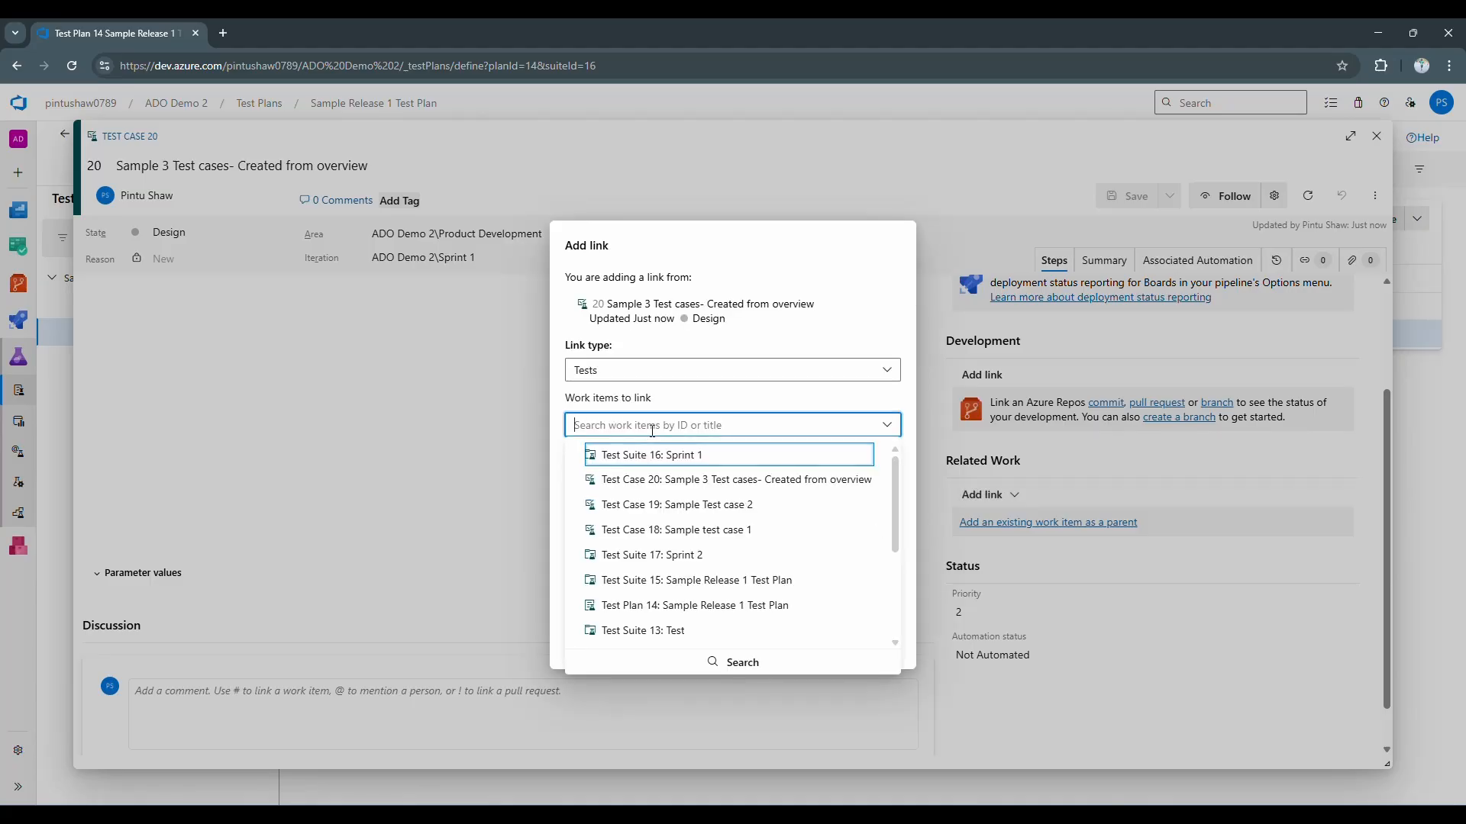
{"action": "type", "text": "USer"}
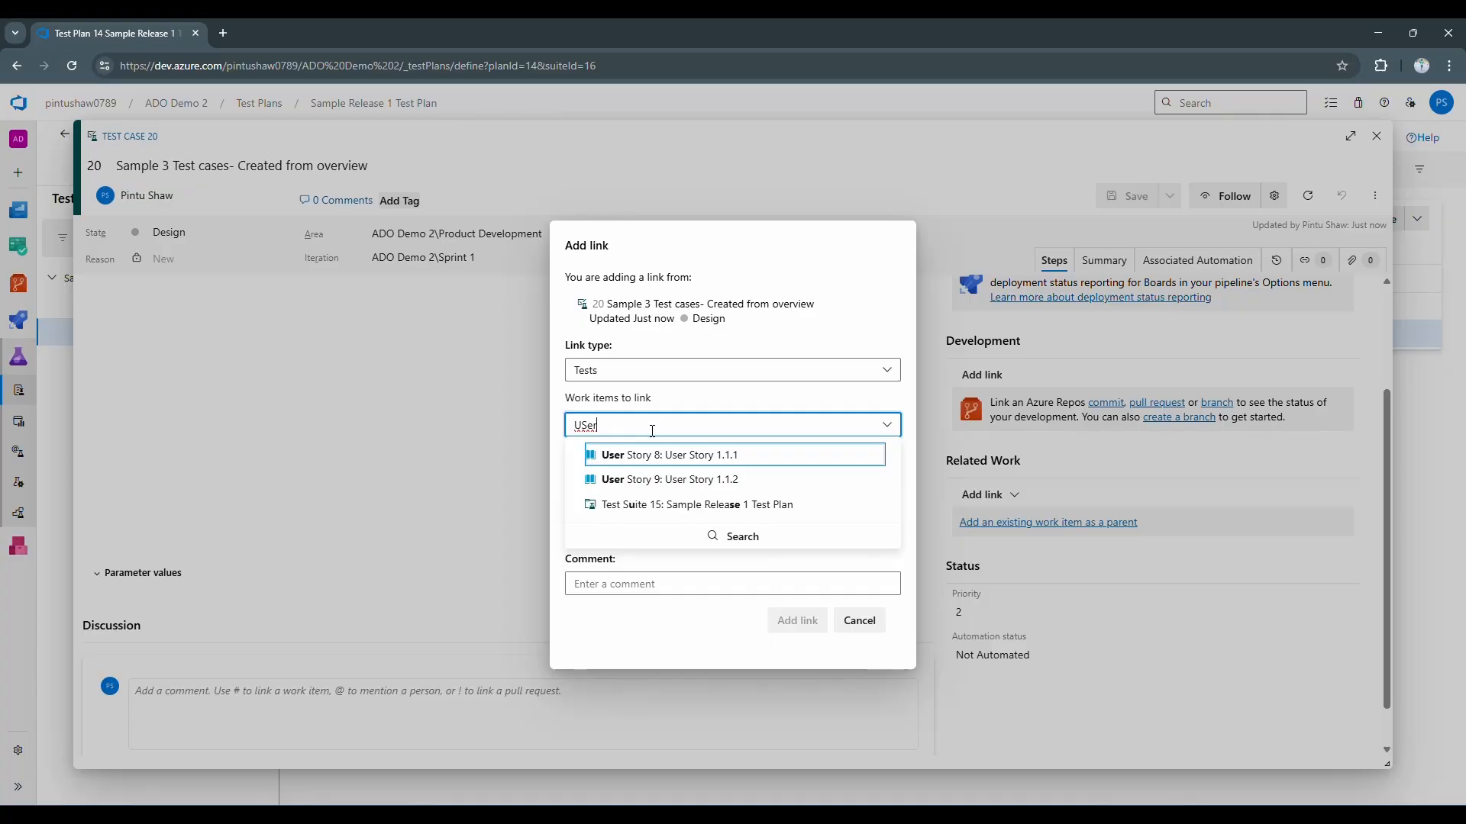
{"action": "left_click", "coordinate": [655, 456]}
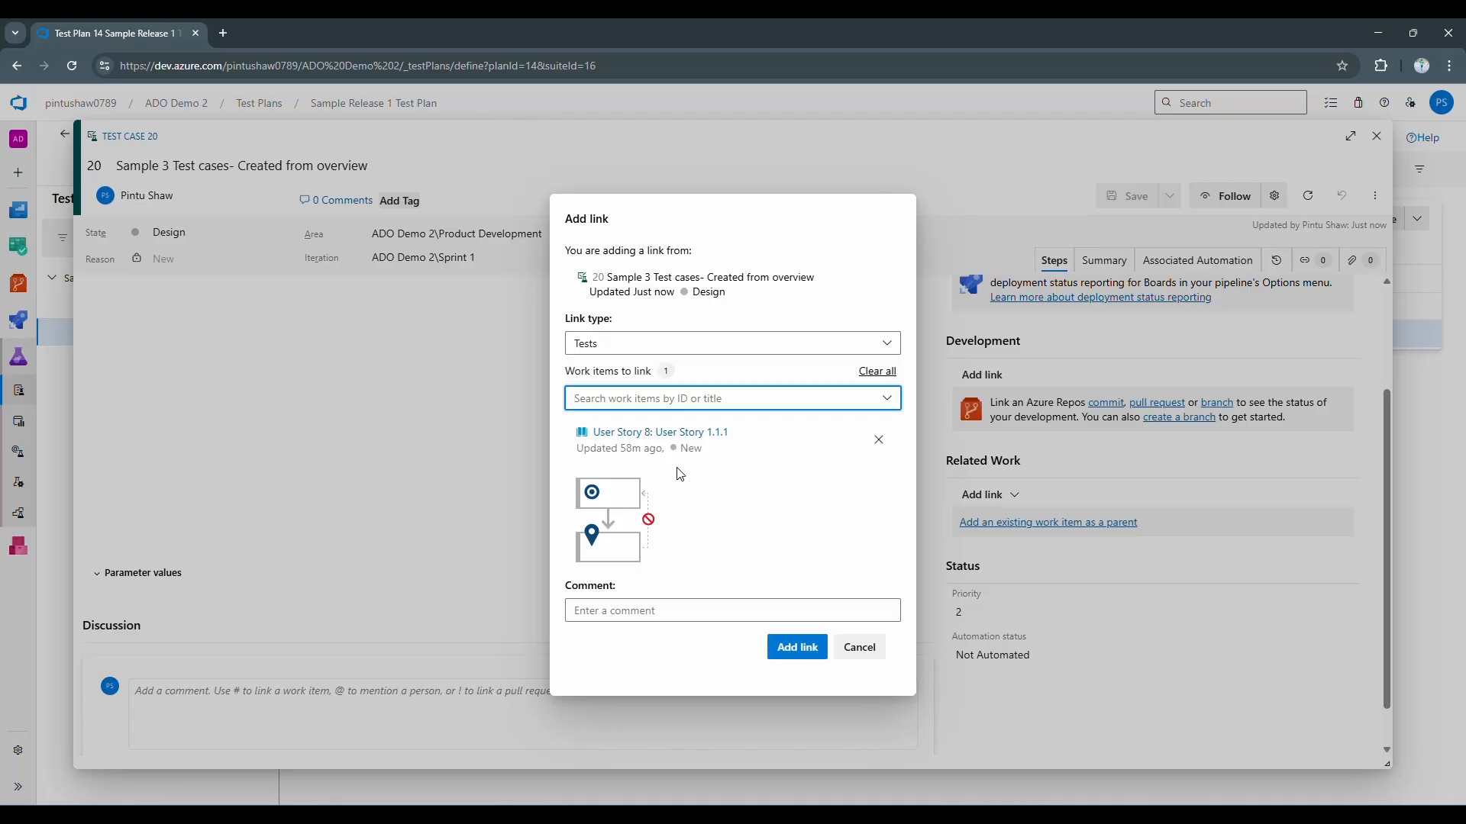
{"action": "left_click", "coordinate": [797, 648]}
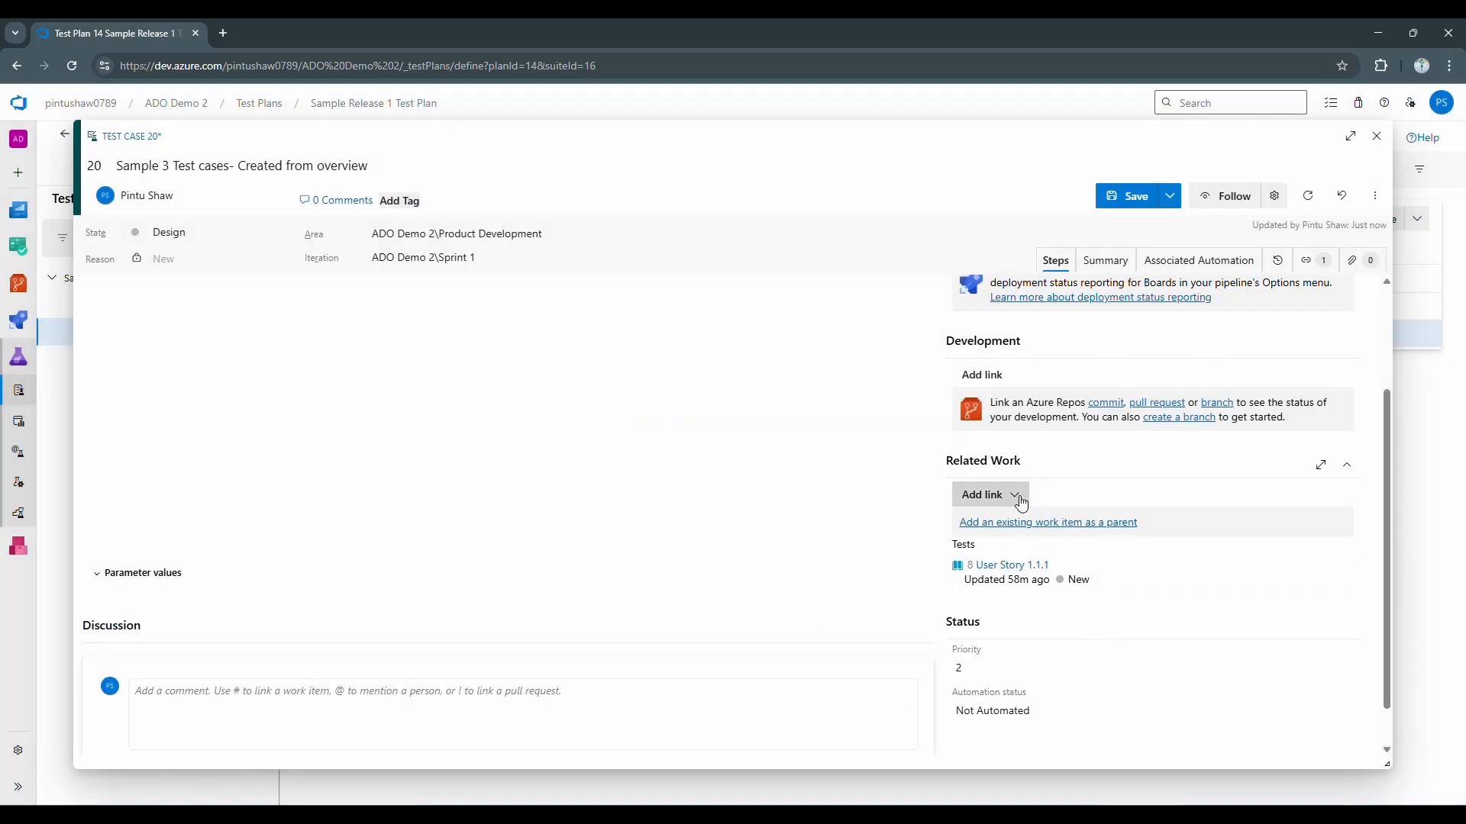
{"action": "left_click", "coordinate": [984, 495]}
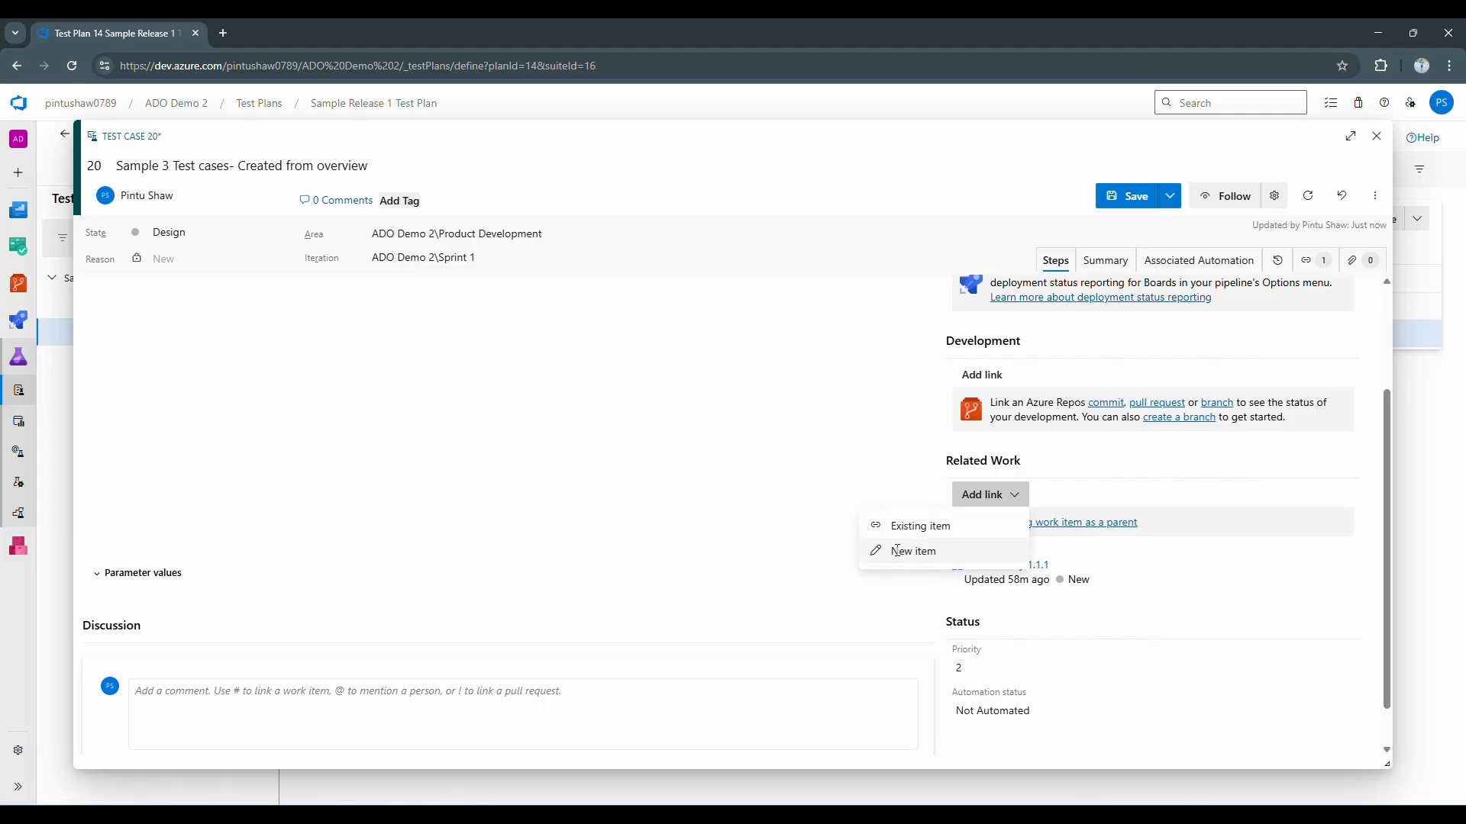
{"action": "left_click", "coordinate": [897, 550]}
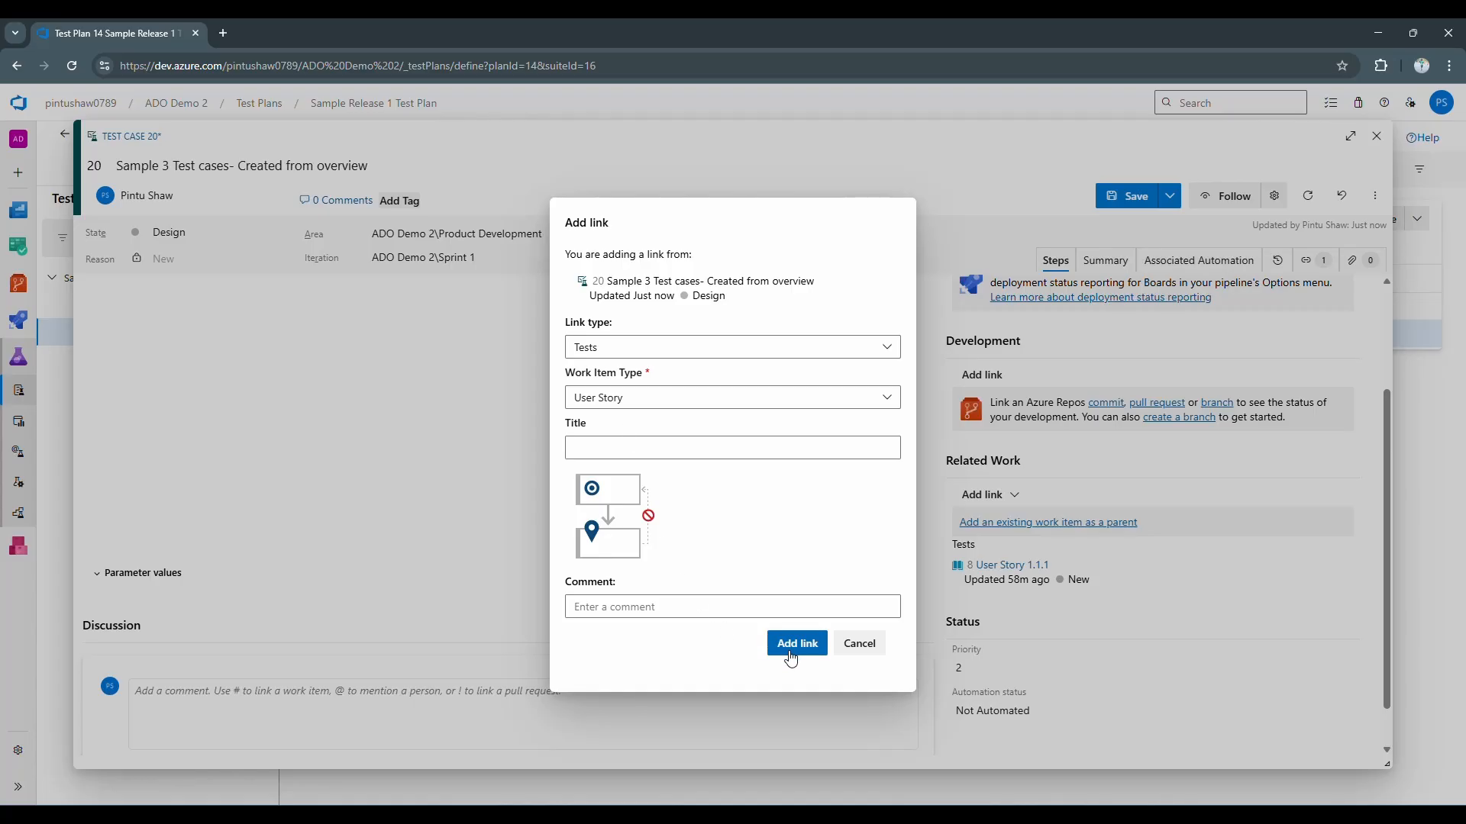
{"action": "left_click", "coordinate": [855, 650]}
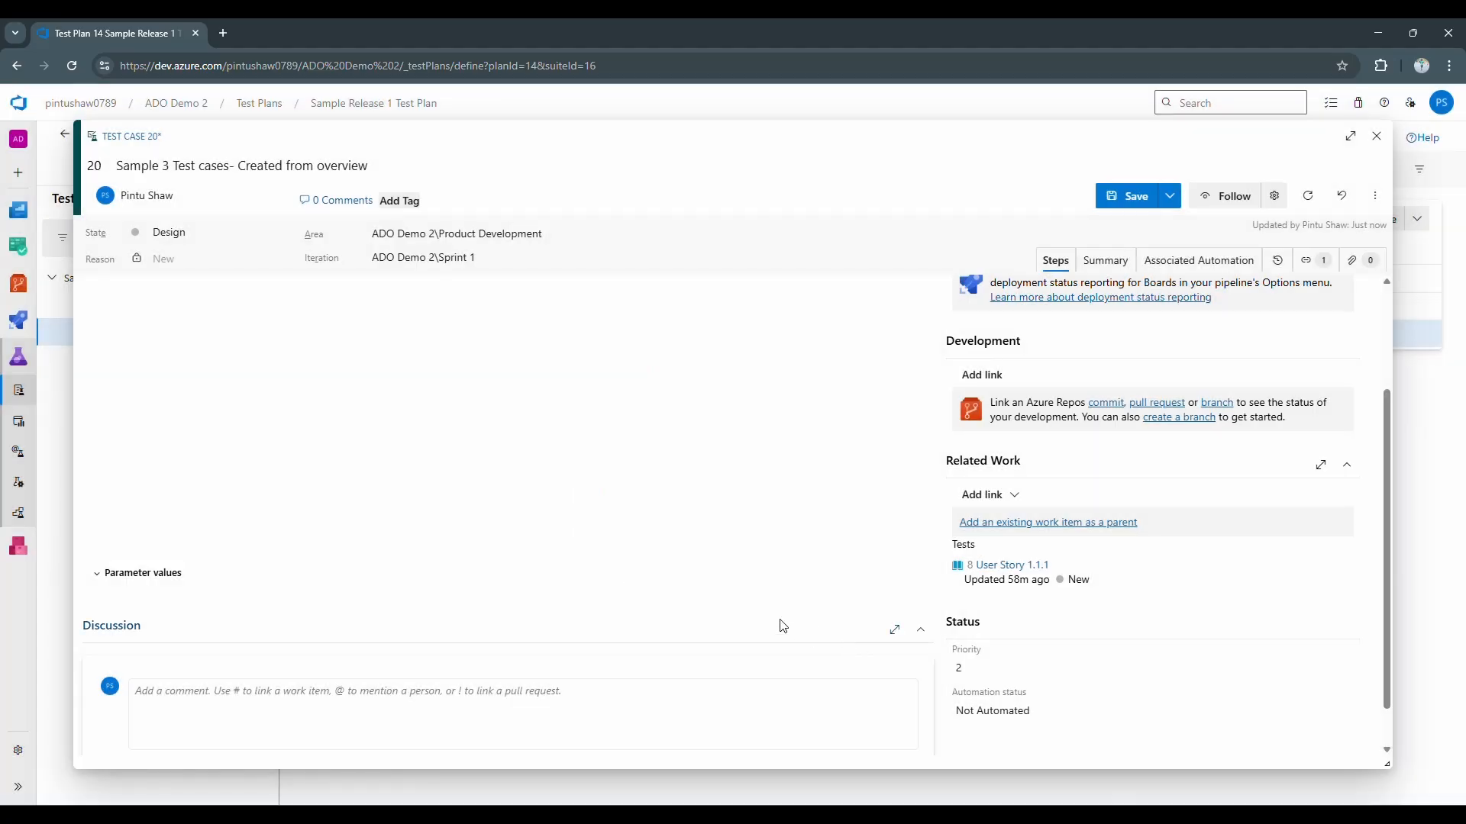
- Save and close the "Sample 3 Test cases- Created from overview" test case
{"action": "left_click", "coordinate": [1130, 197]}
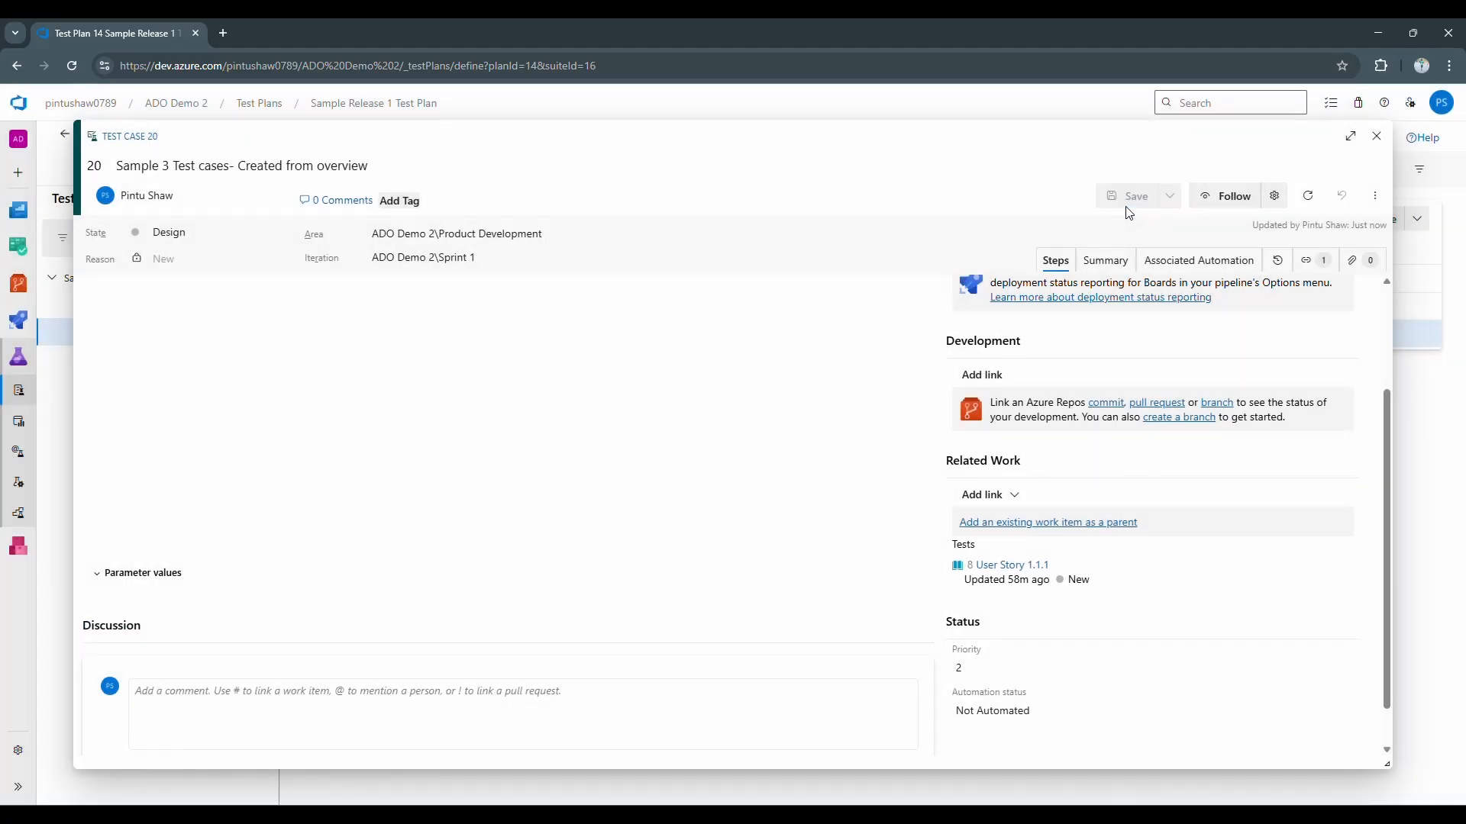
{"action": "left_click", "coordinate": [1376, 136]}
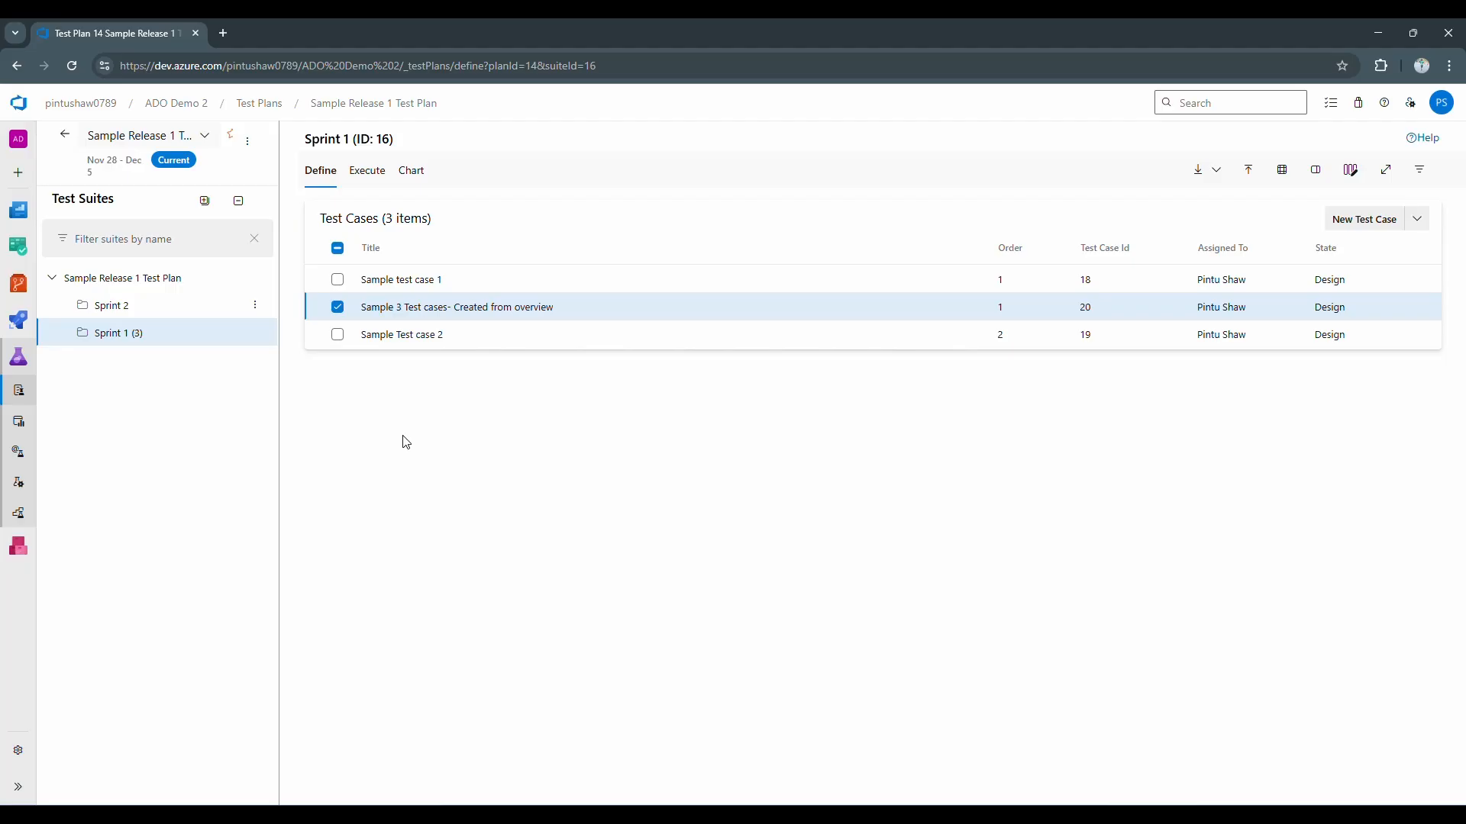
{"action": "left_click", "coordinate": [1417, 219]}
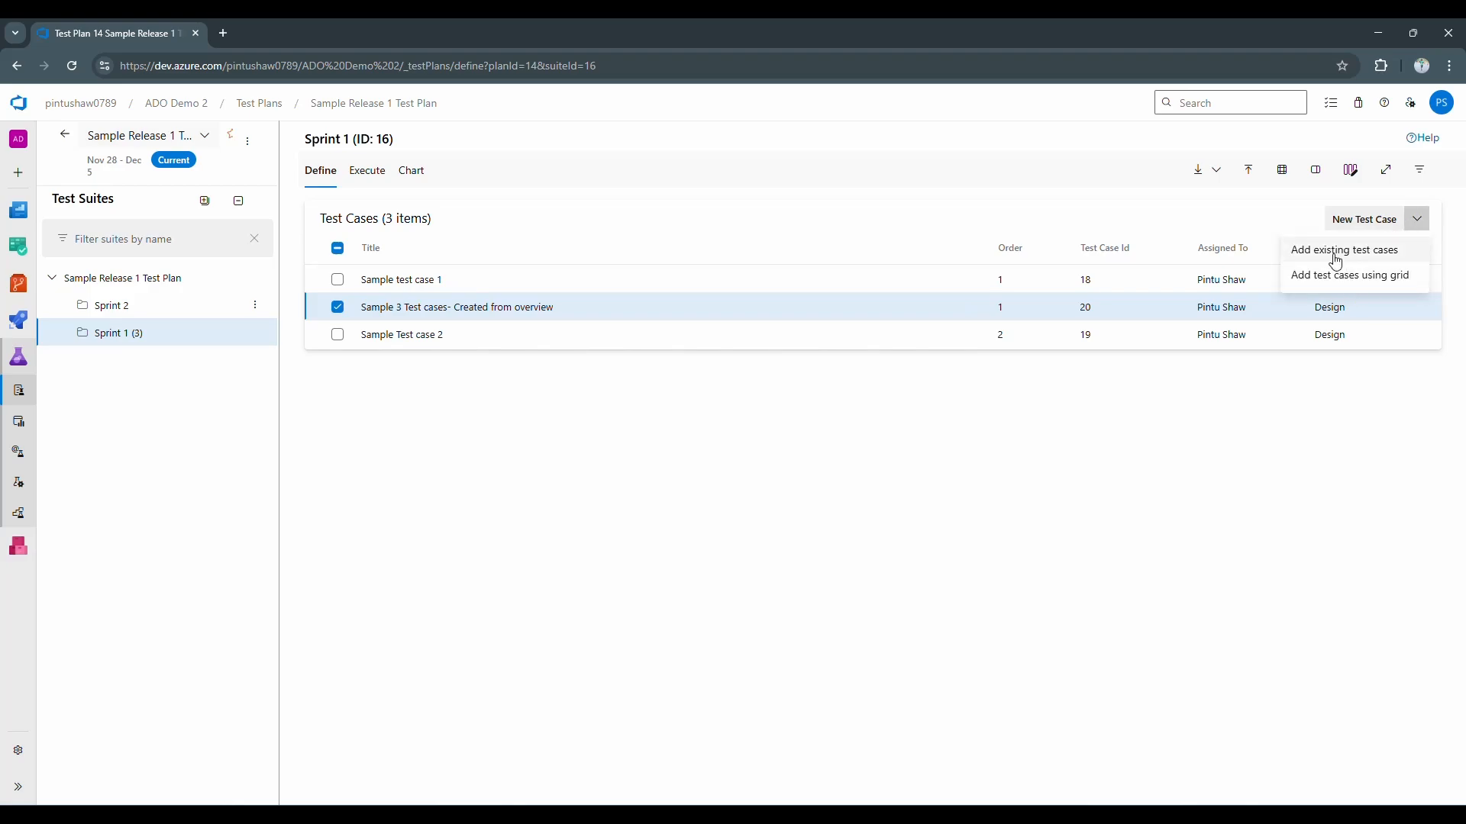
{"action": "left_click", "coordinate": [1292, 220]}
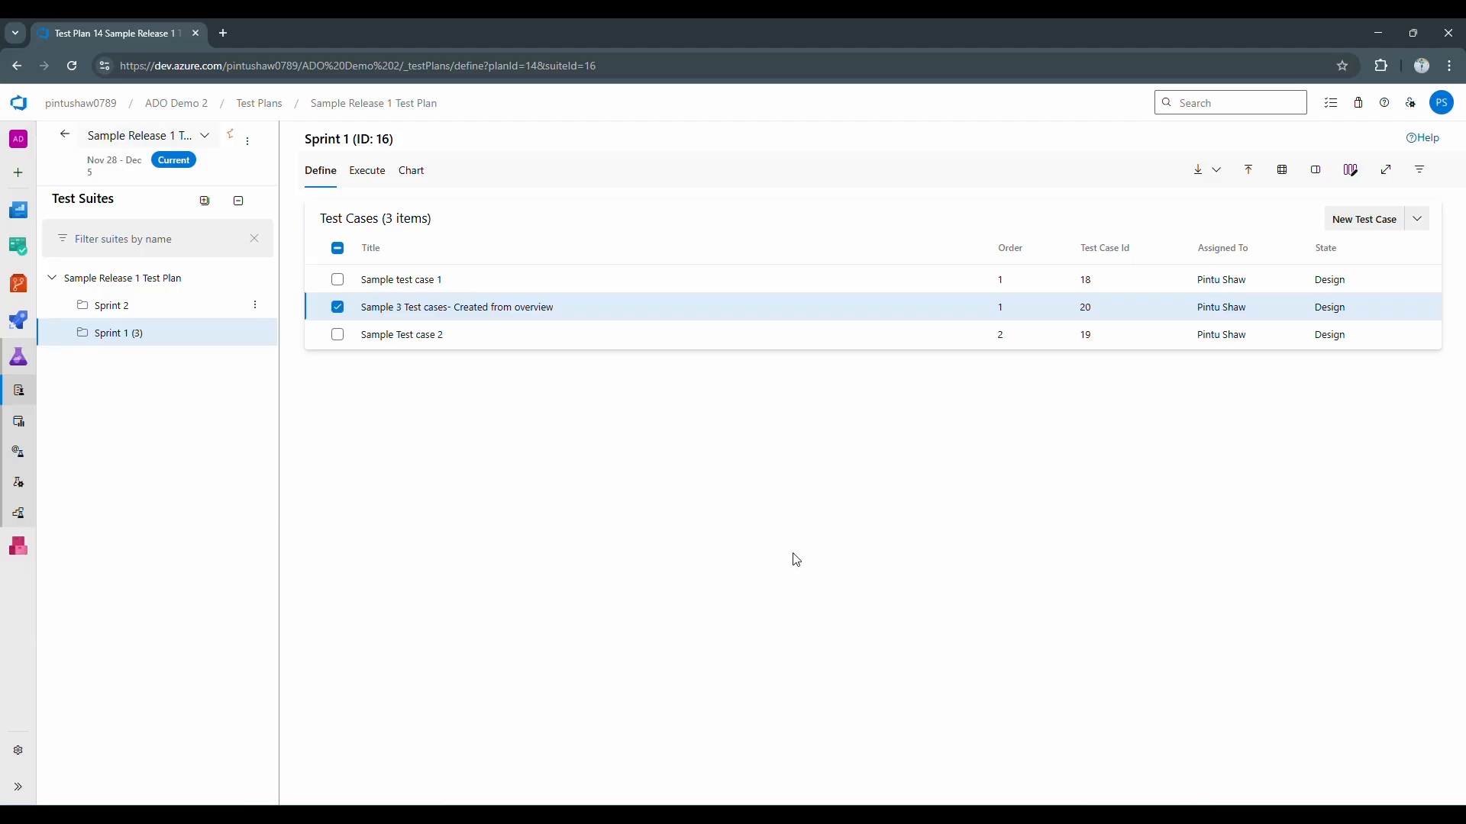
{"action": "left_click", "coordinate": [151, 314]}
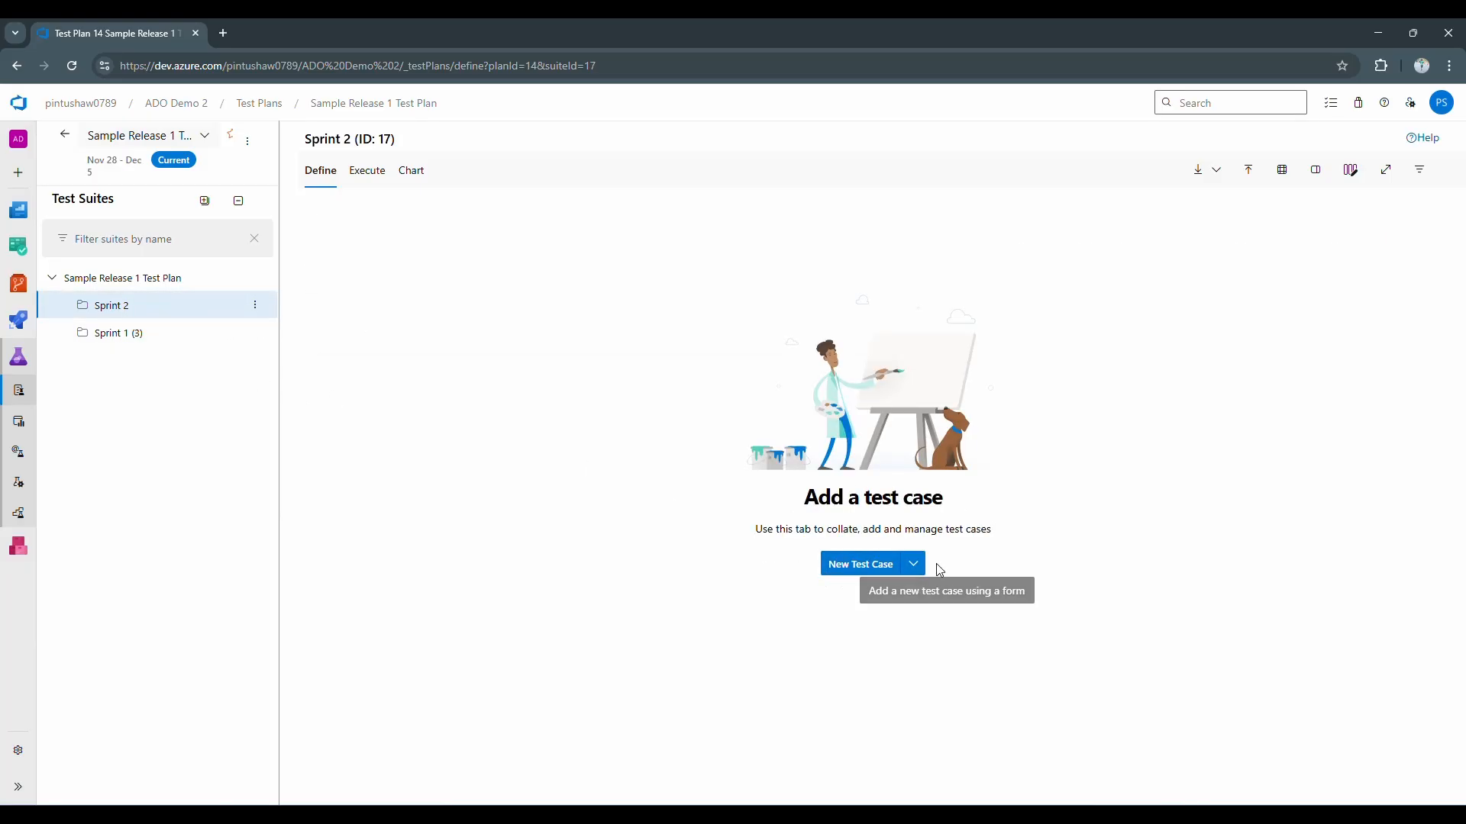
{"action": "left_click", "coordinate": [174, 341]}
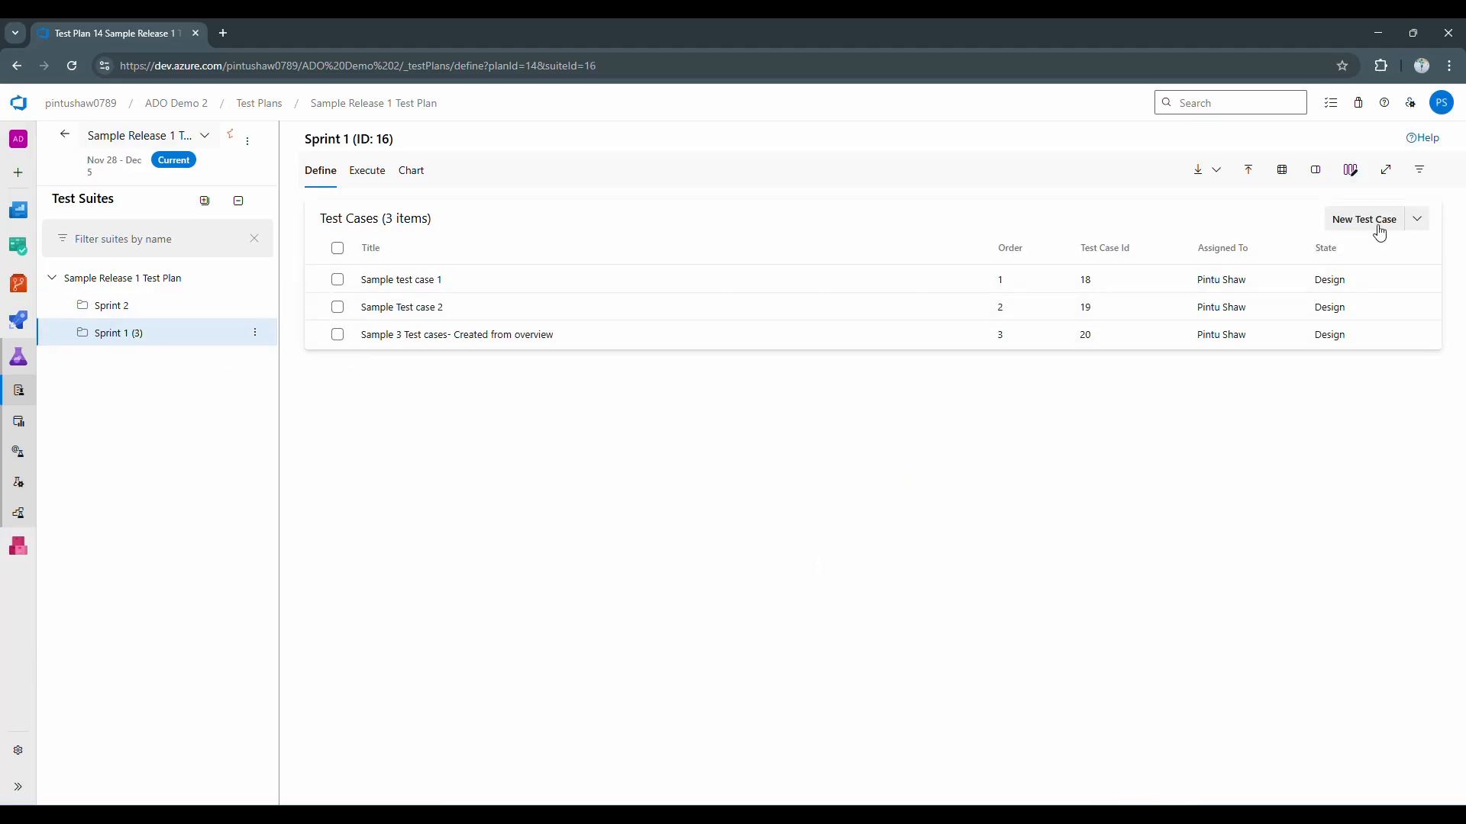
- Examine the blank grid for adding test cases and the grid view of Sprint 1's existing test cases, closing each one
{"action": "left_click", "coordinate": [1416, 221]}
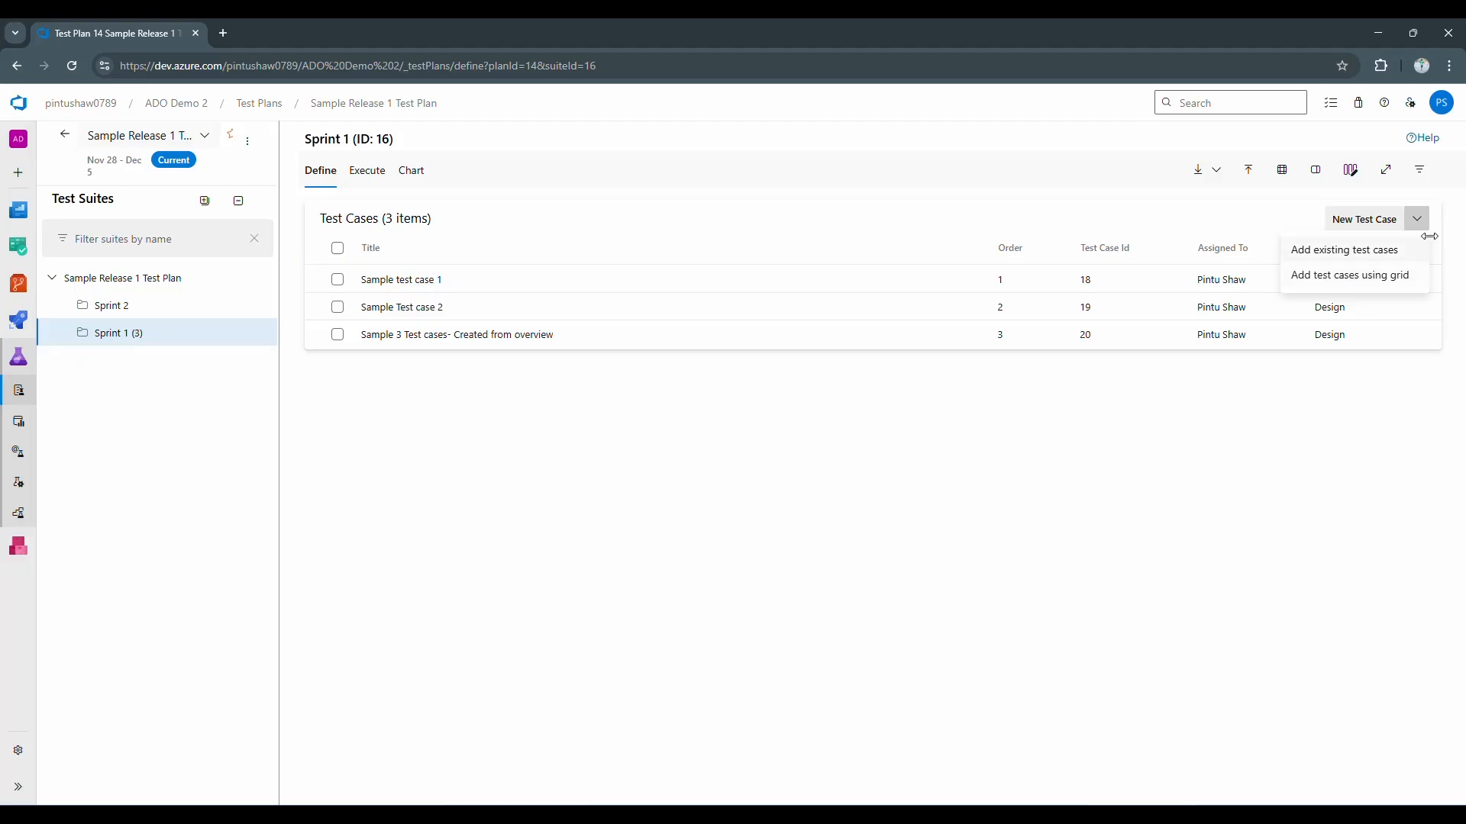
{"action": "left_click", "coordinate": [1372, 279]}
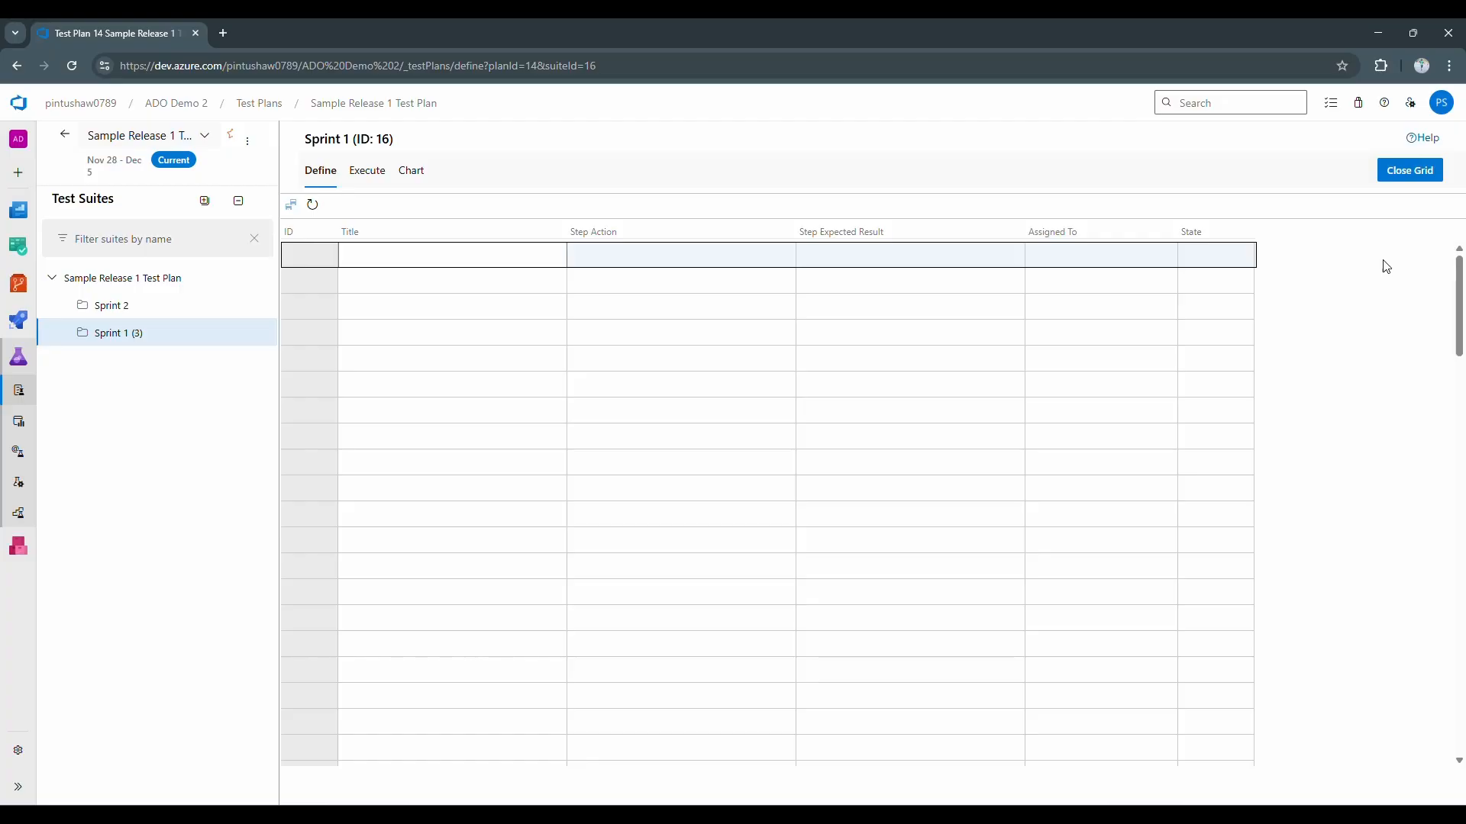
{"action": "left_click", "coordinate": [1410, 170]}
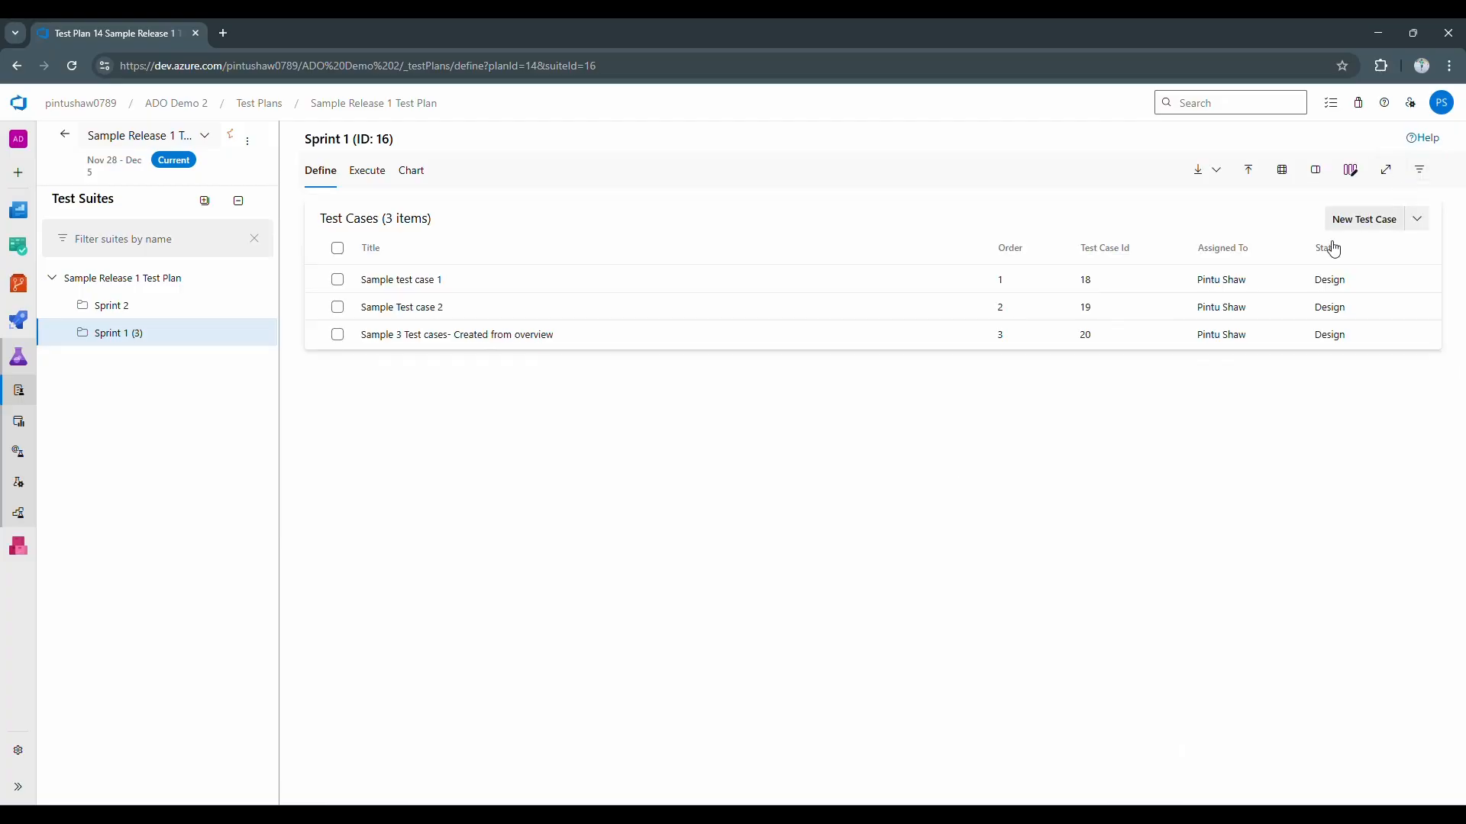
{"action": "left_click", "coordinate": [1283, 171]}
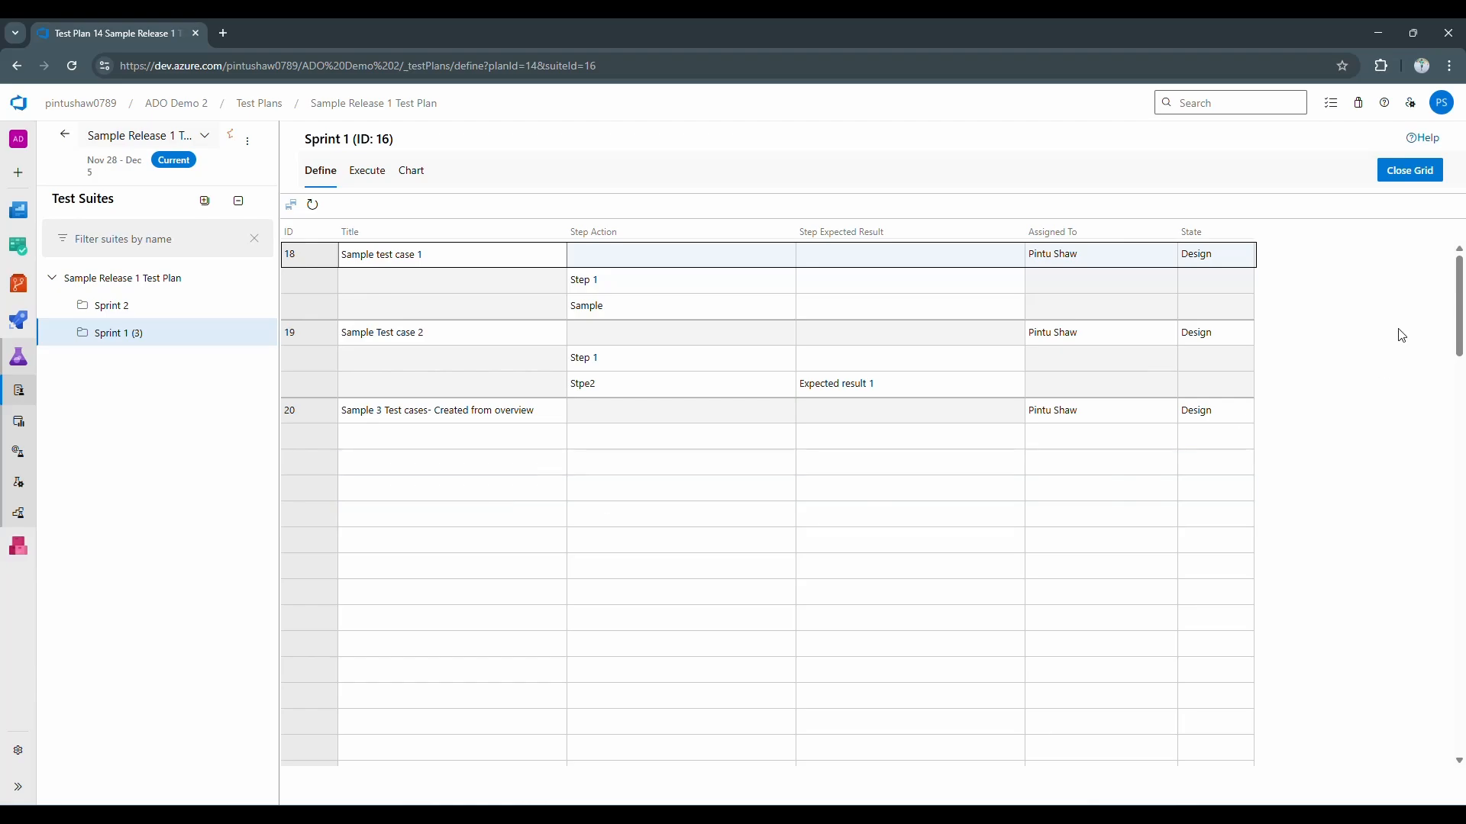
{"action": "left_click", "coordinate": [1410, 171]}
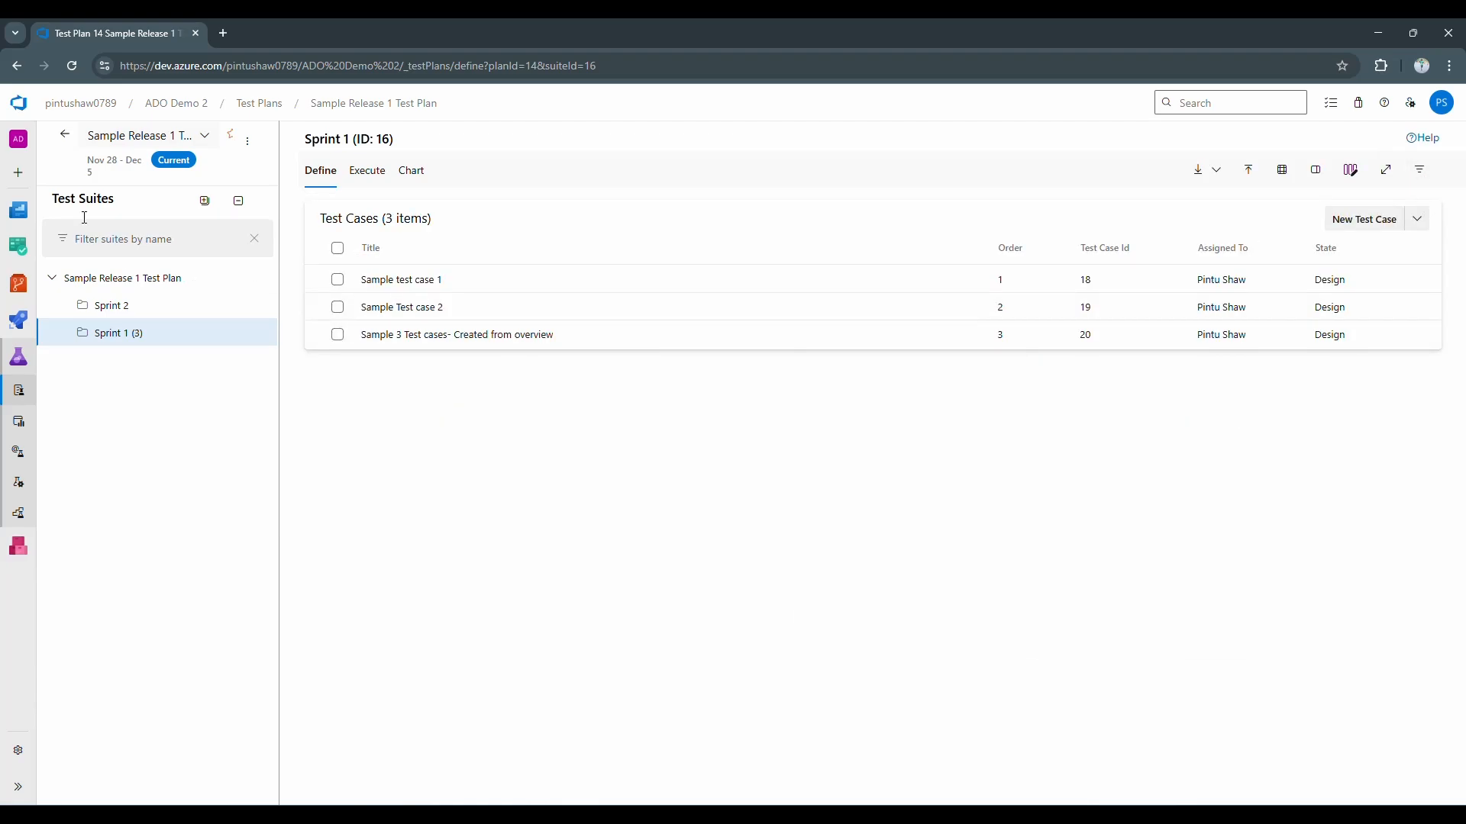
{"action": "left_click", "coordinate": [30, 181]}
{"action": "mouse_move", "coordinate": [173, 181]}
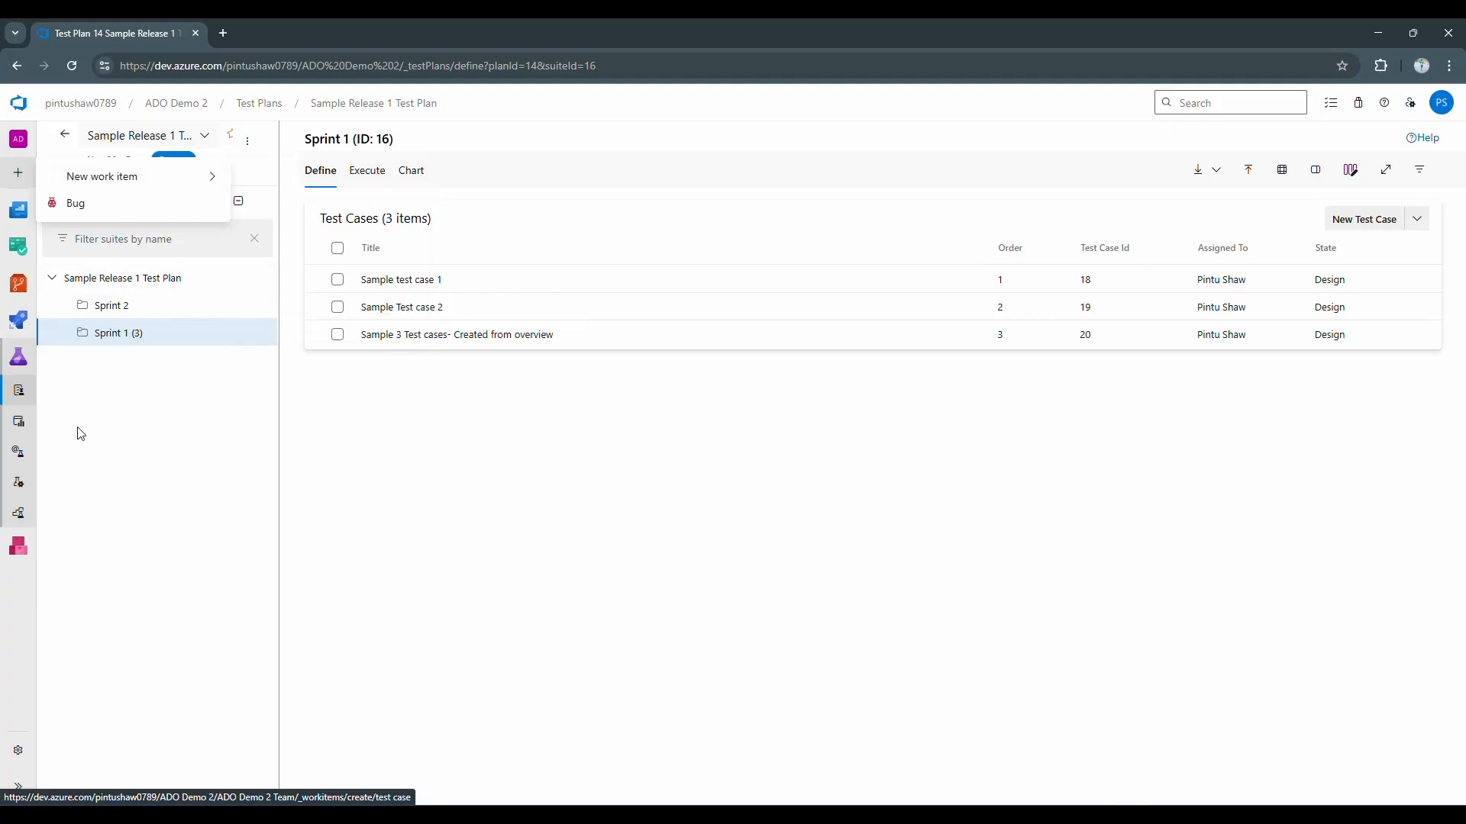
{"action": "left_click", "coordinate": [794, 612]}
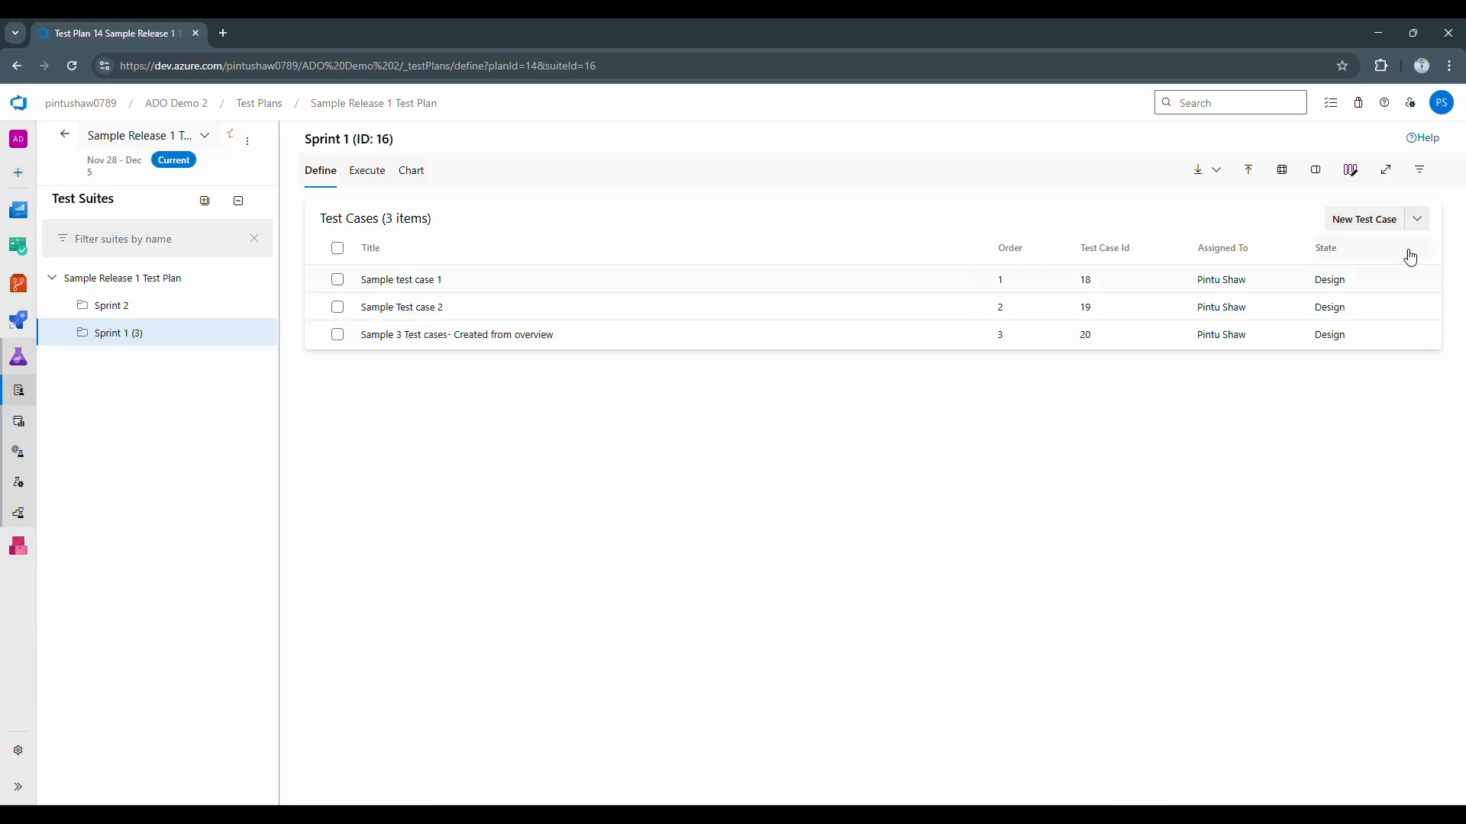
{"action": "left_click", "coordinate": [1417, 221]}
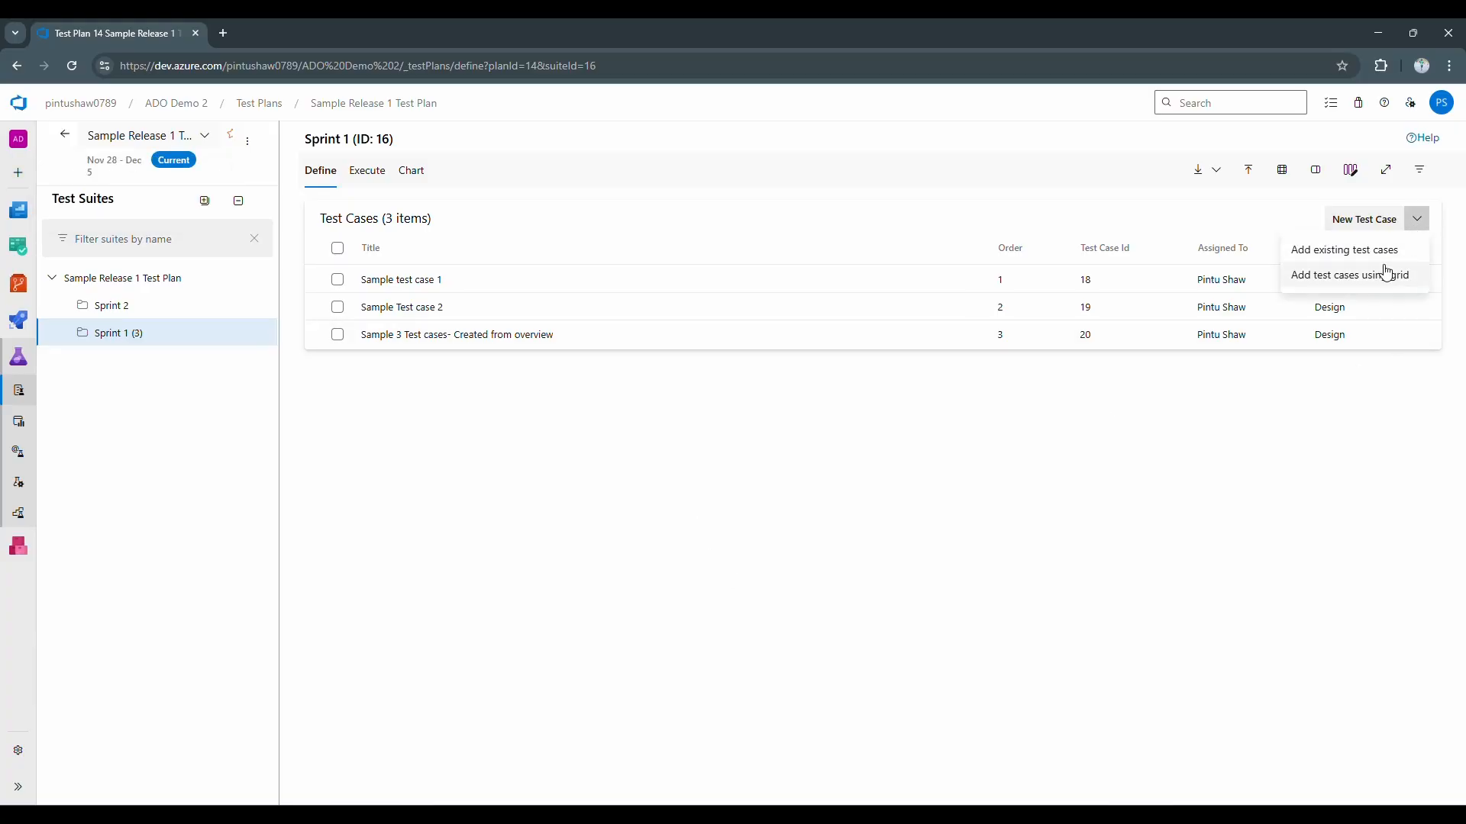
{"action": "left_click", "coordinate": [1363, 275]}
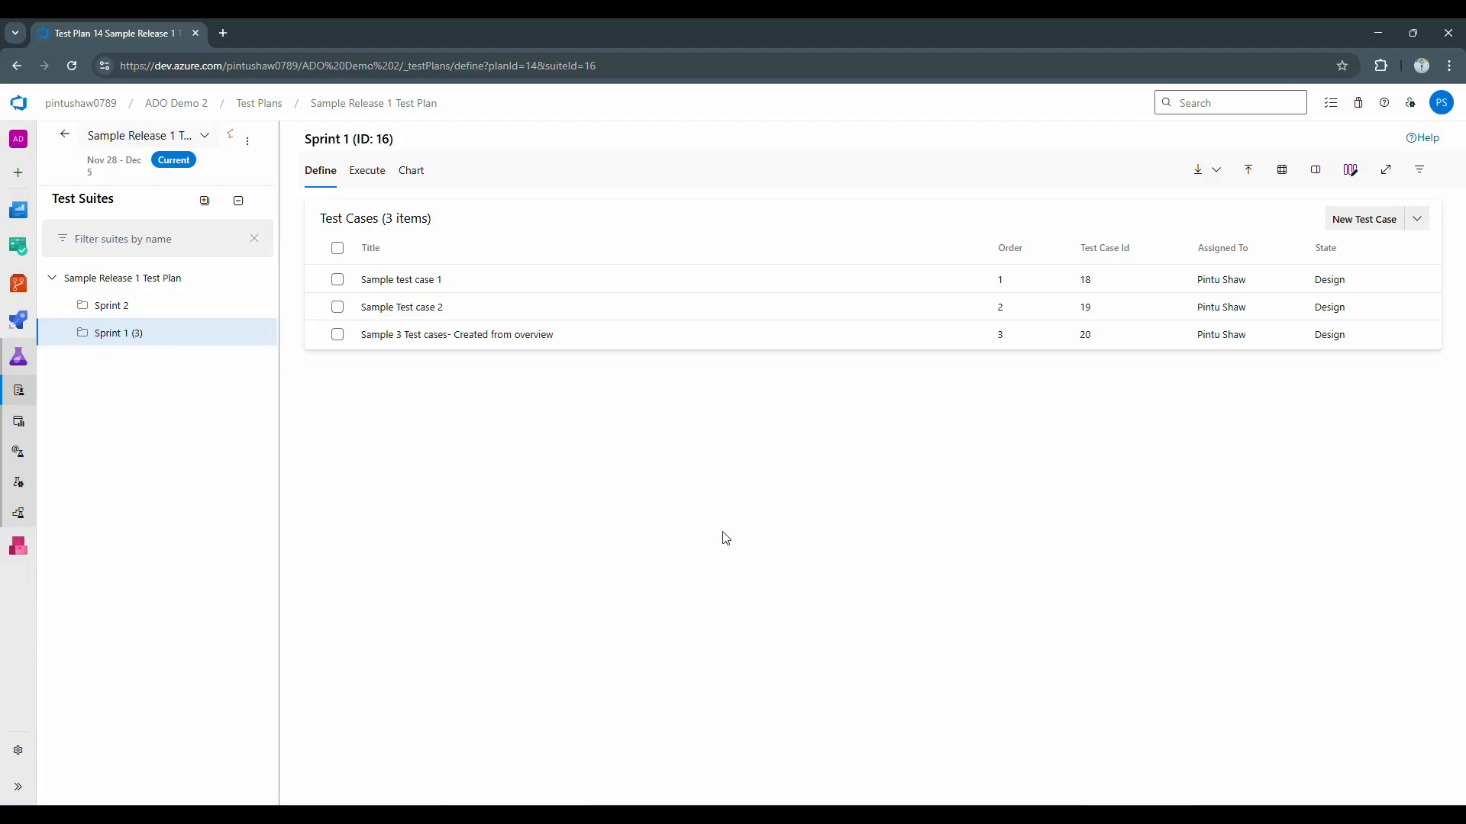
- Open User Story 1.1.1 from the project's work items and review its Related Work section
{"action": "mouse_move", "coordinate": [22, 284]}
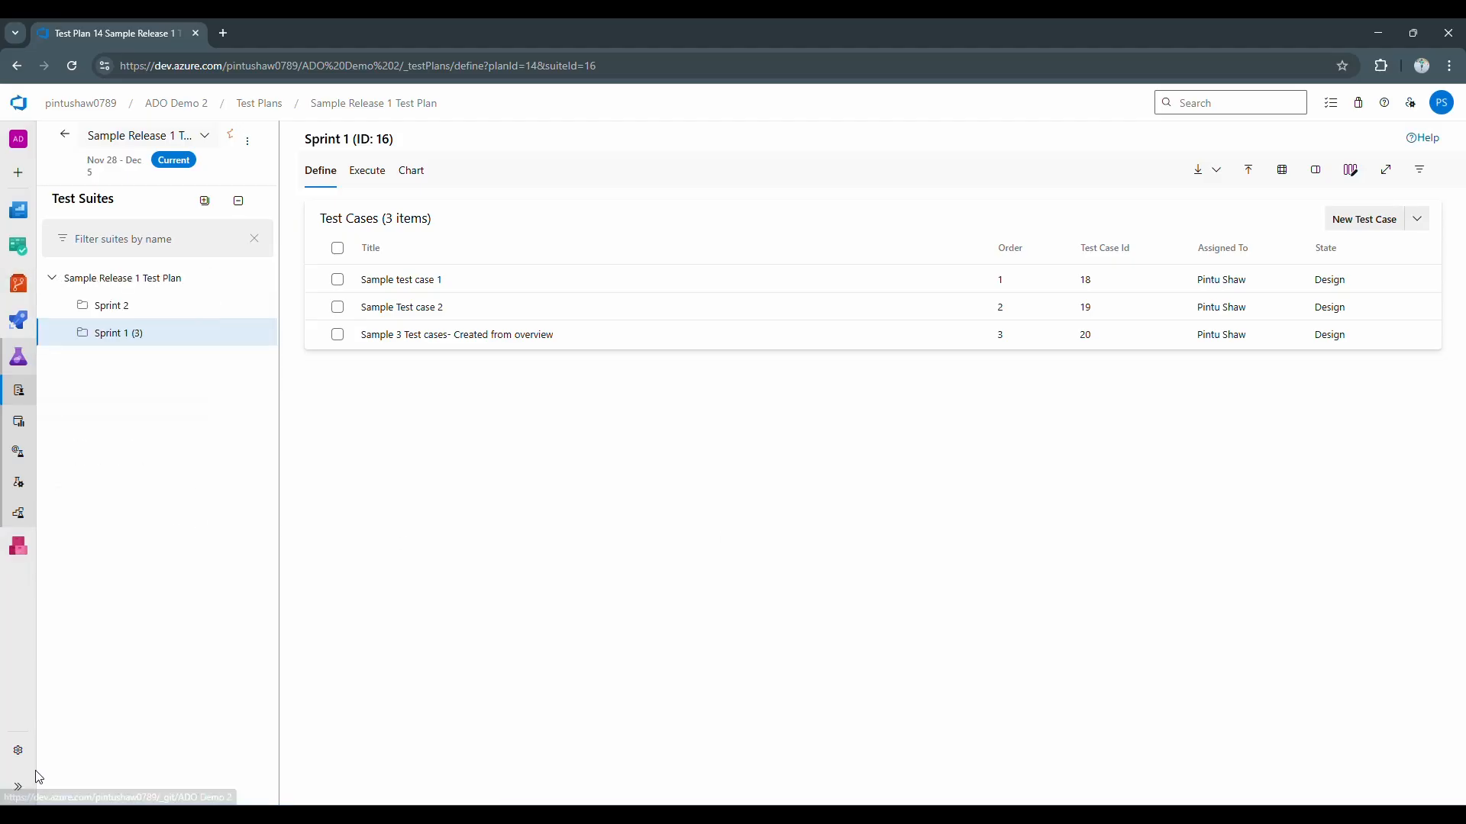
{"action": "left_click", "coordinate": [18, 787]}
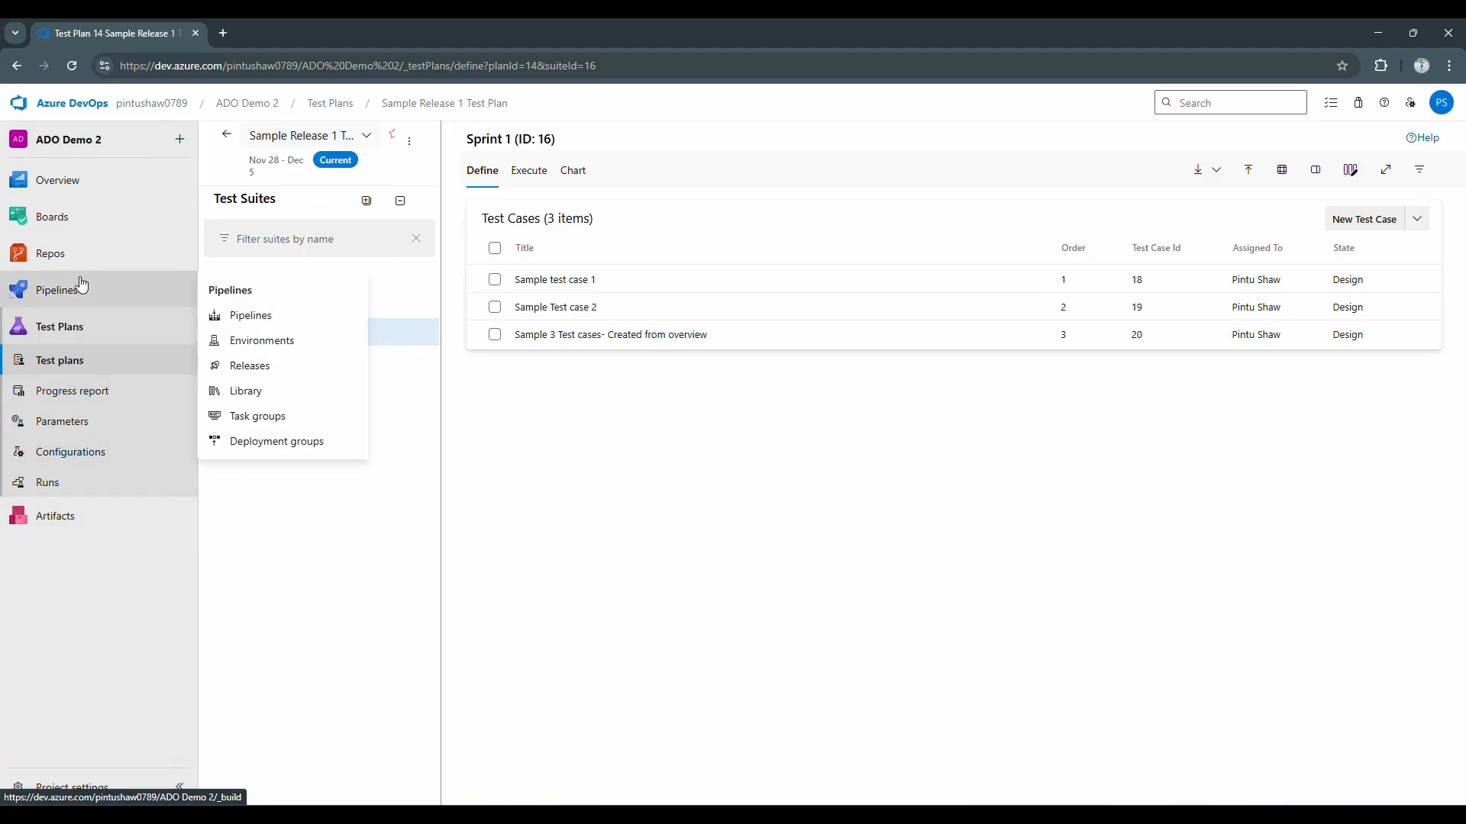
{"action": "left_click", "coordinate": [75, 228]}
{"action": "left_click", "coordinate": [78, 238]}
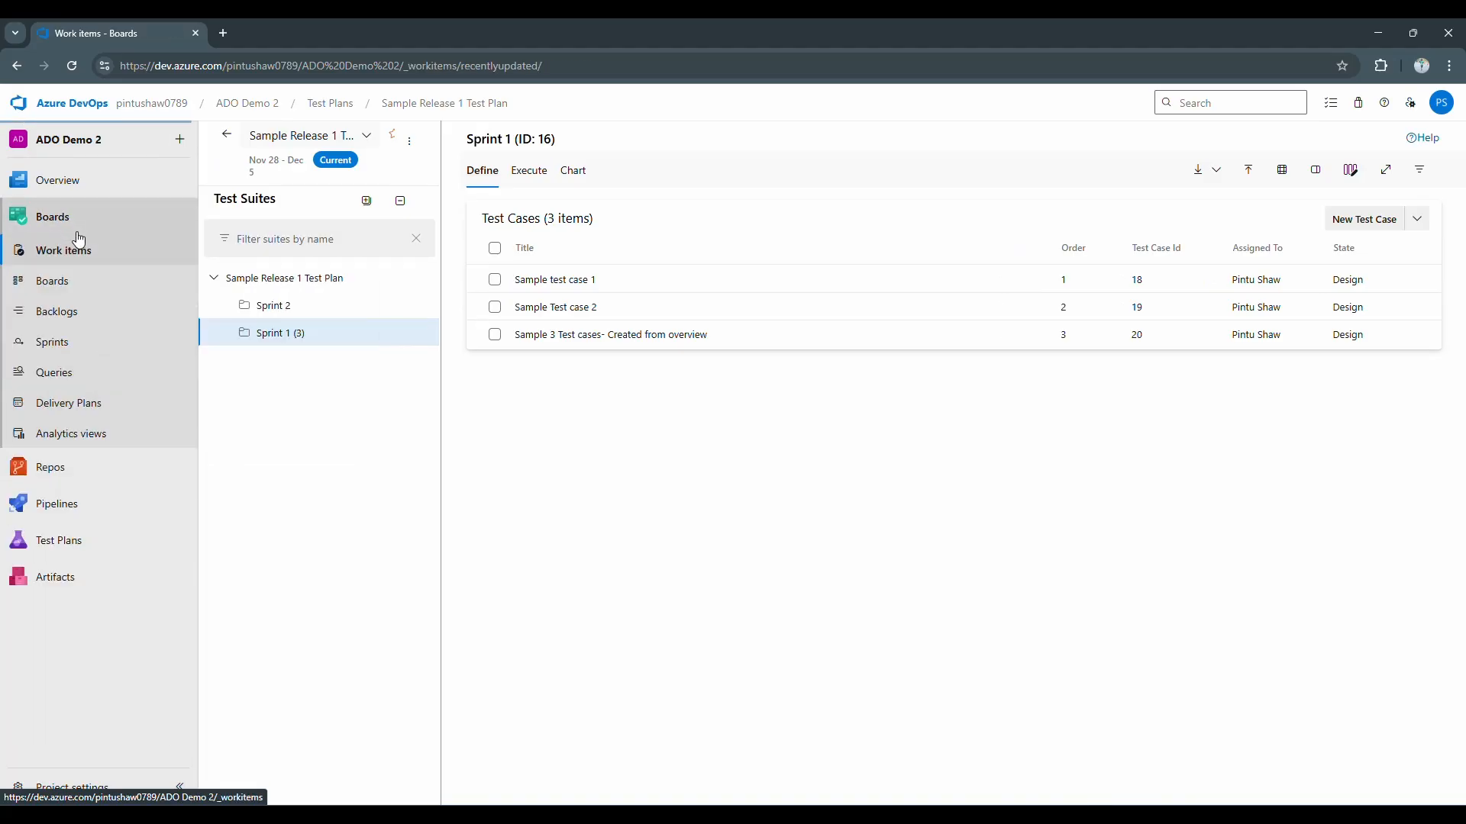
{"action": "left_click", "coordinate": [84, 281]}
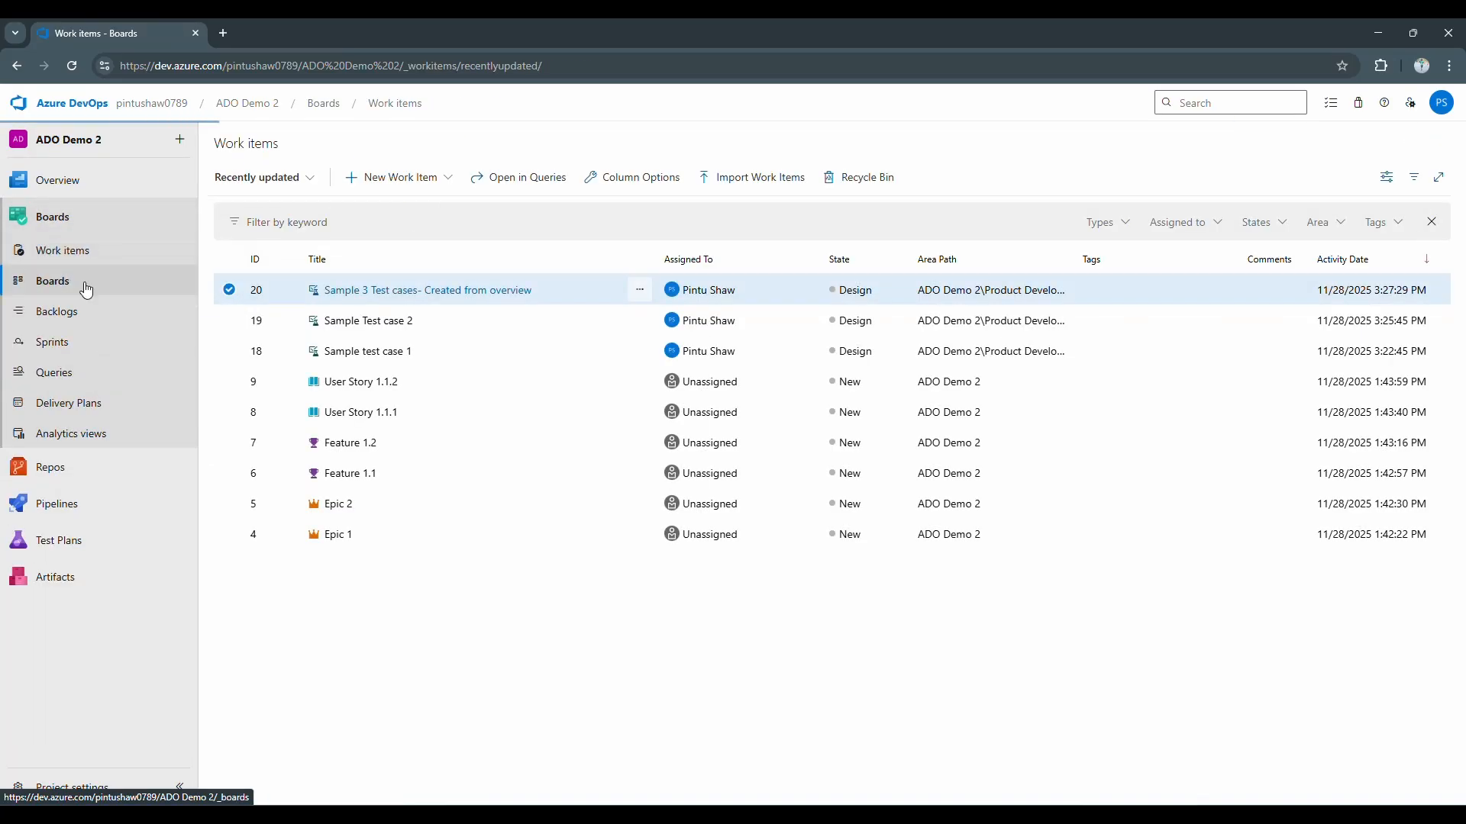
{"action": "left_click", "coordinate": [91, 250]}
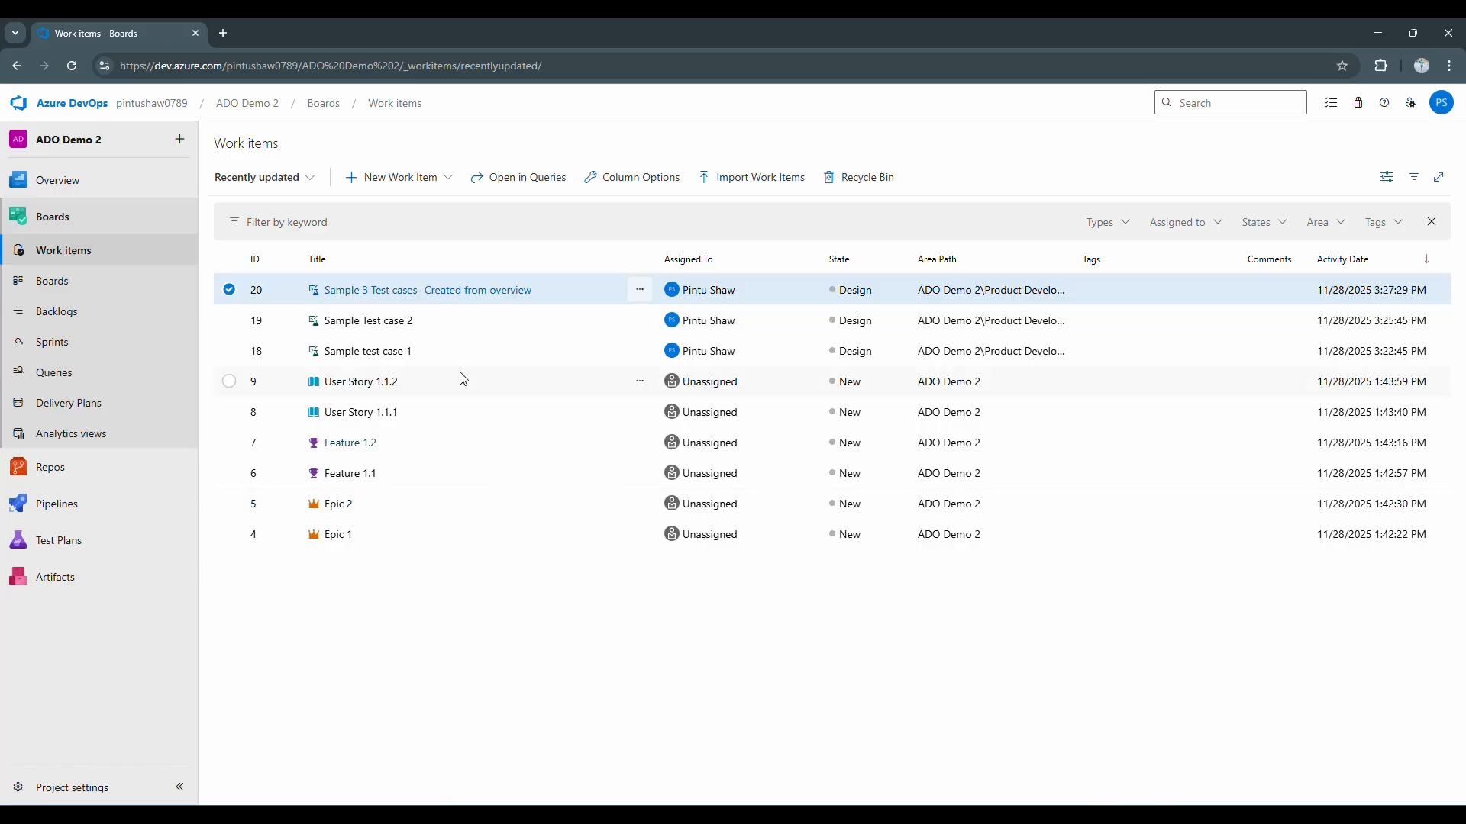
{"action": "left_click", "coordinate": [446, 180]}
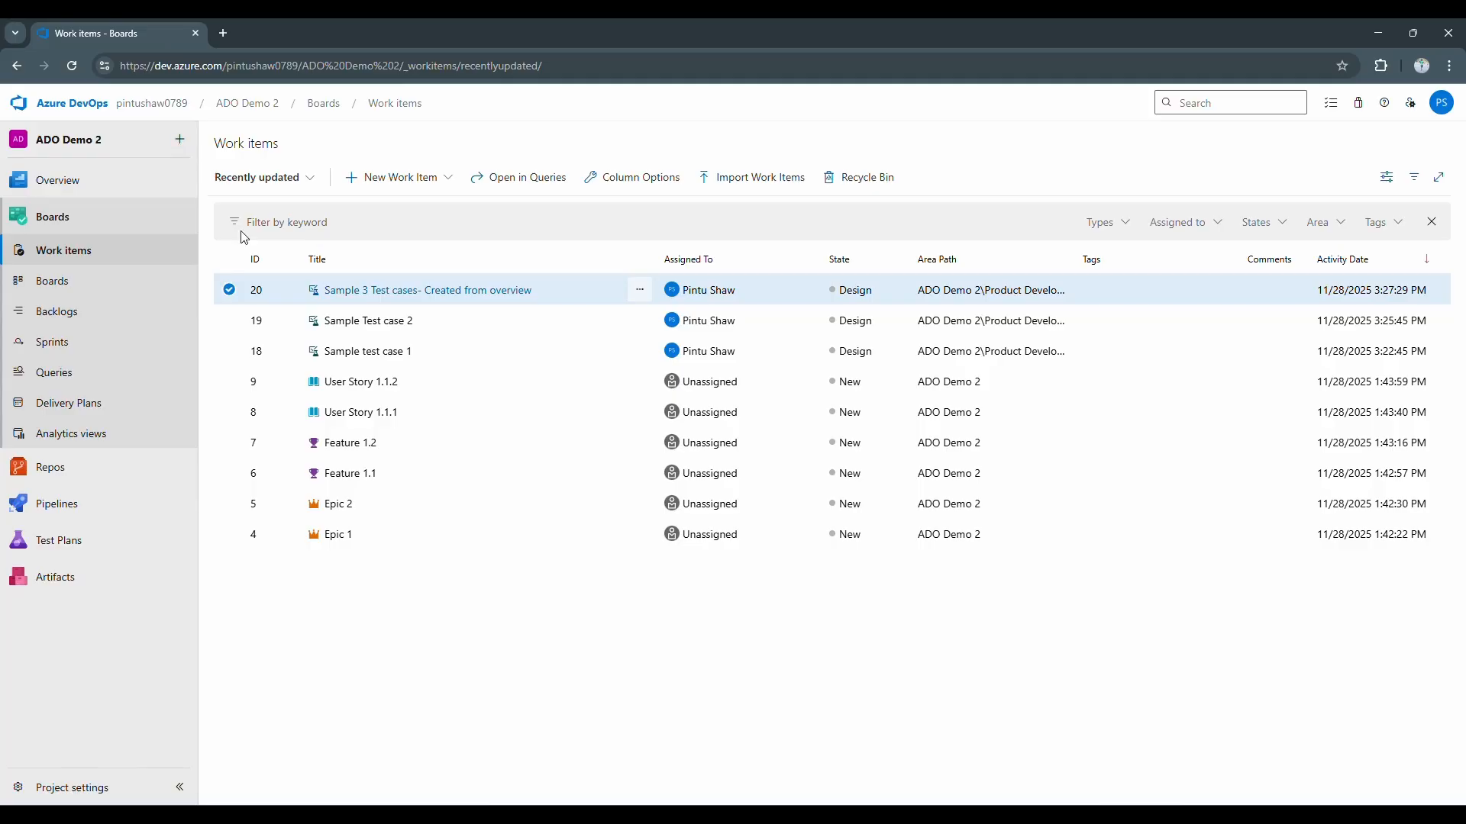
{"action": "left_click", "coordinate": [374, 424]}
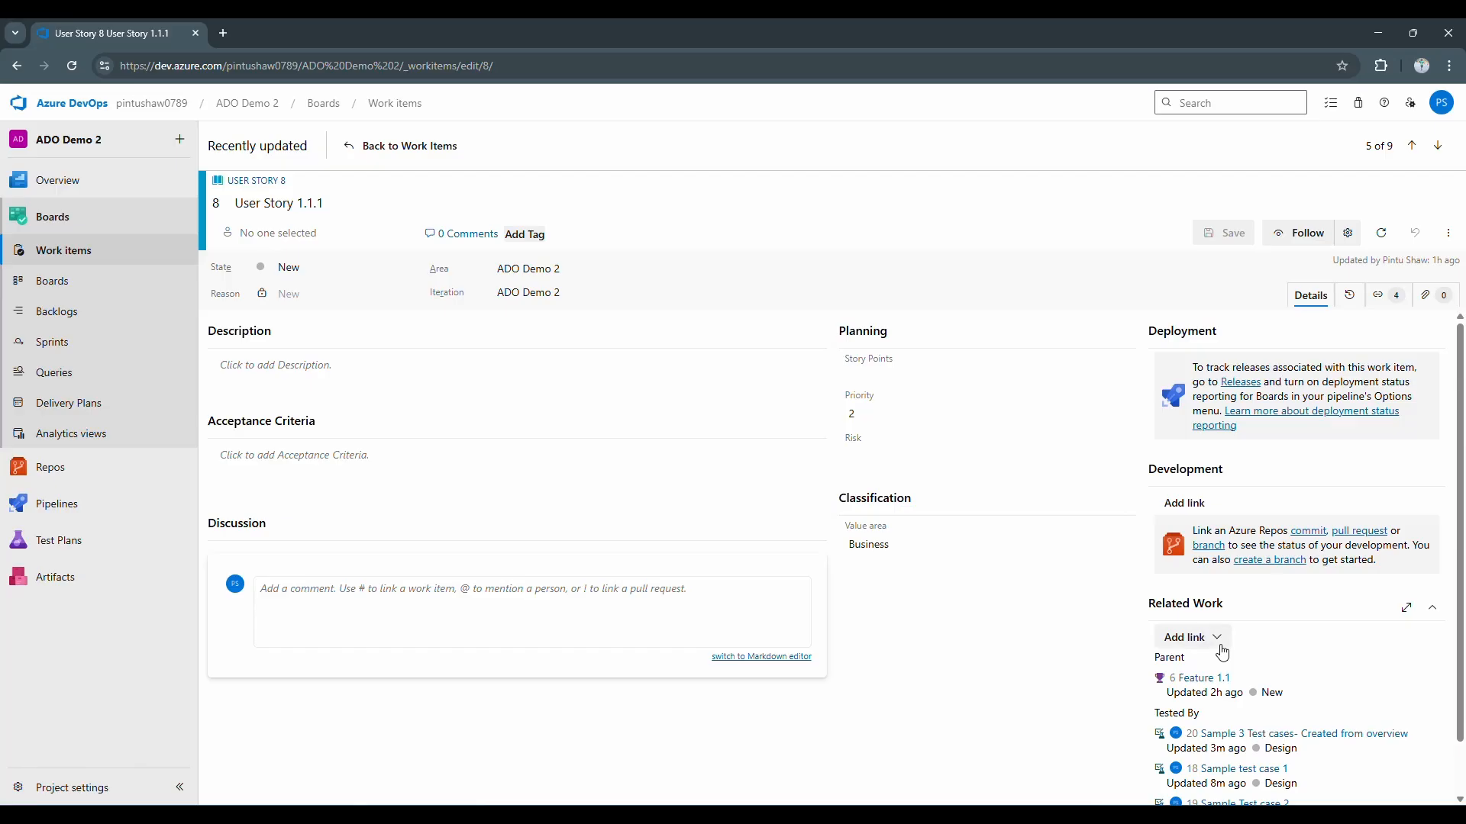
{"action": "scroll", "coordinate": [1214, 658], "scroll_direction": "down", "scroll_amount": 1}
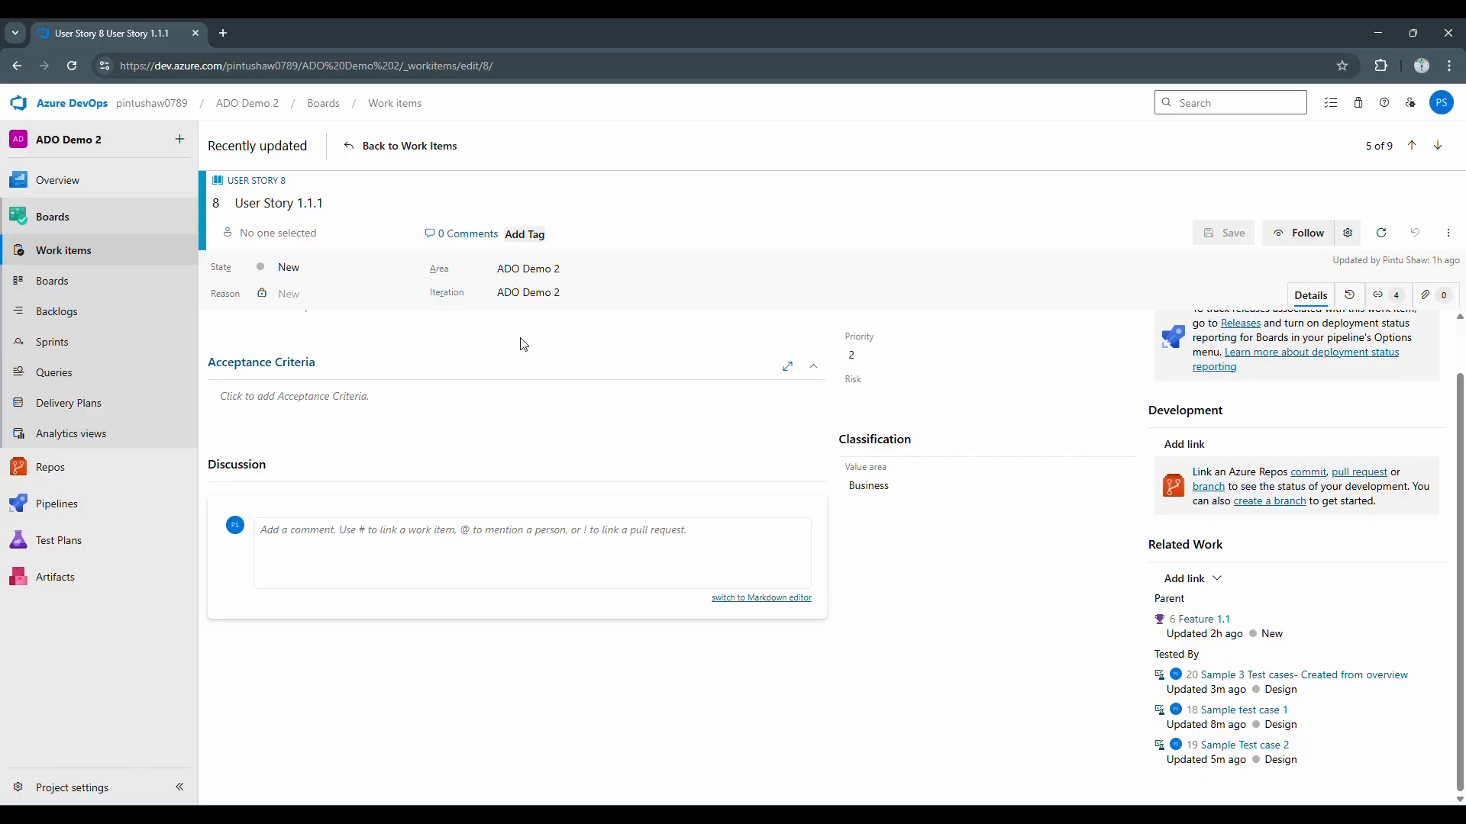
- Open the linked test case "Sample 3 Test cases- Created from overview", check its related work and close it
{"action": "left_click", "coordinate": [1234, 677]}
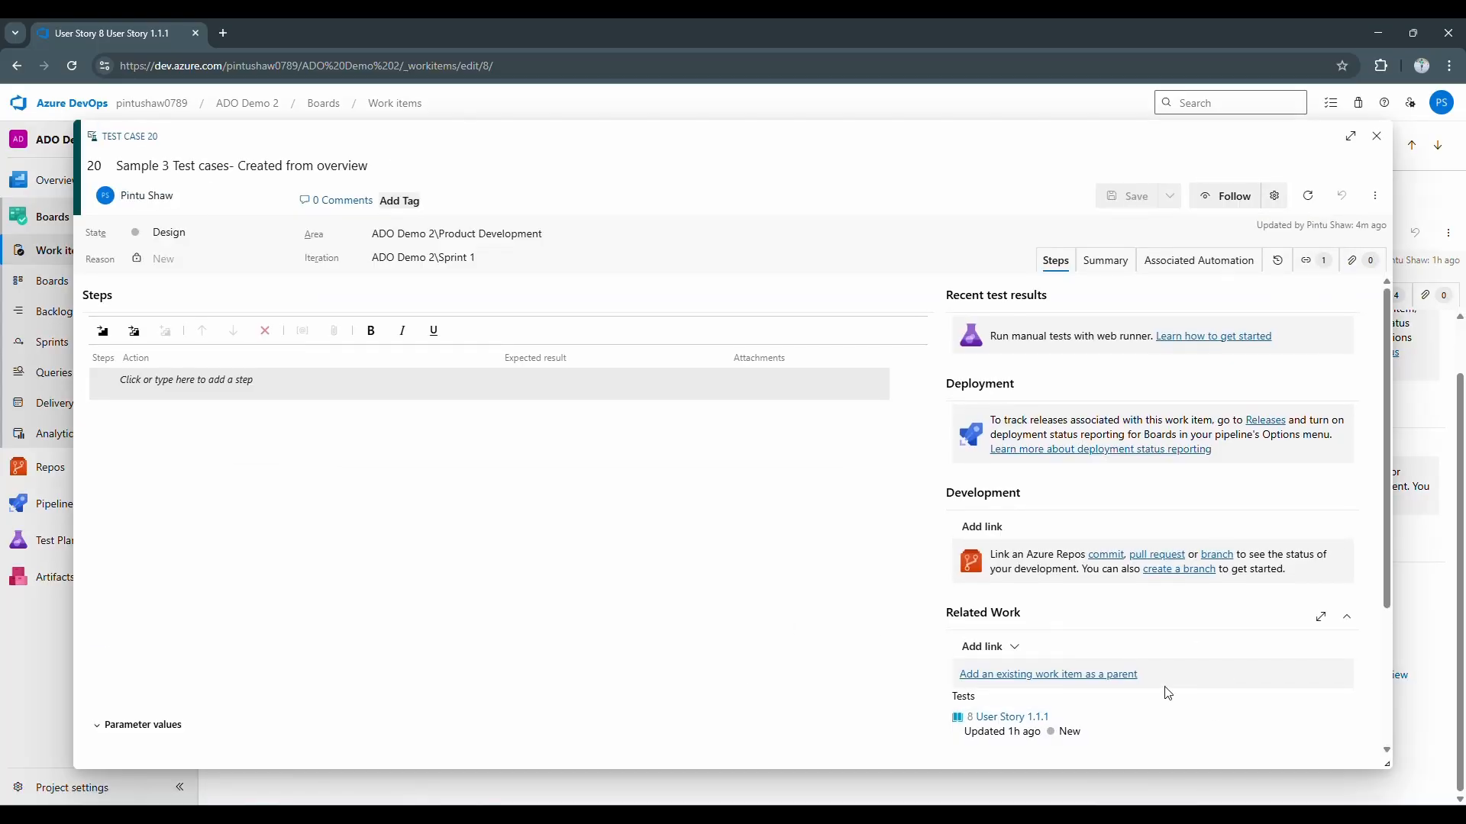
{"action": "scroll", "coordinate": [1145, 695], "scroll_direction": "down", "scroll_amount": 1}
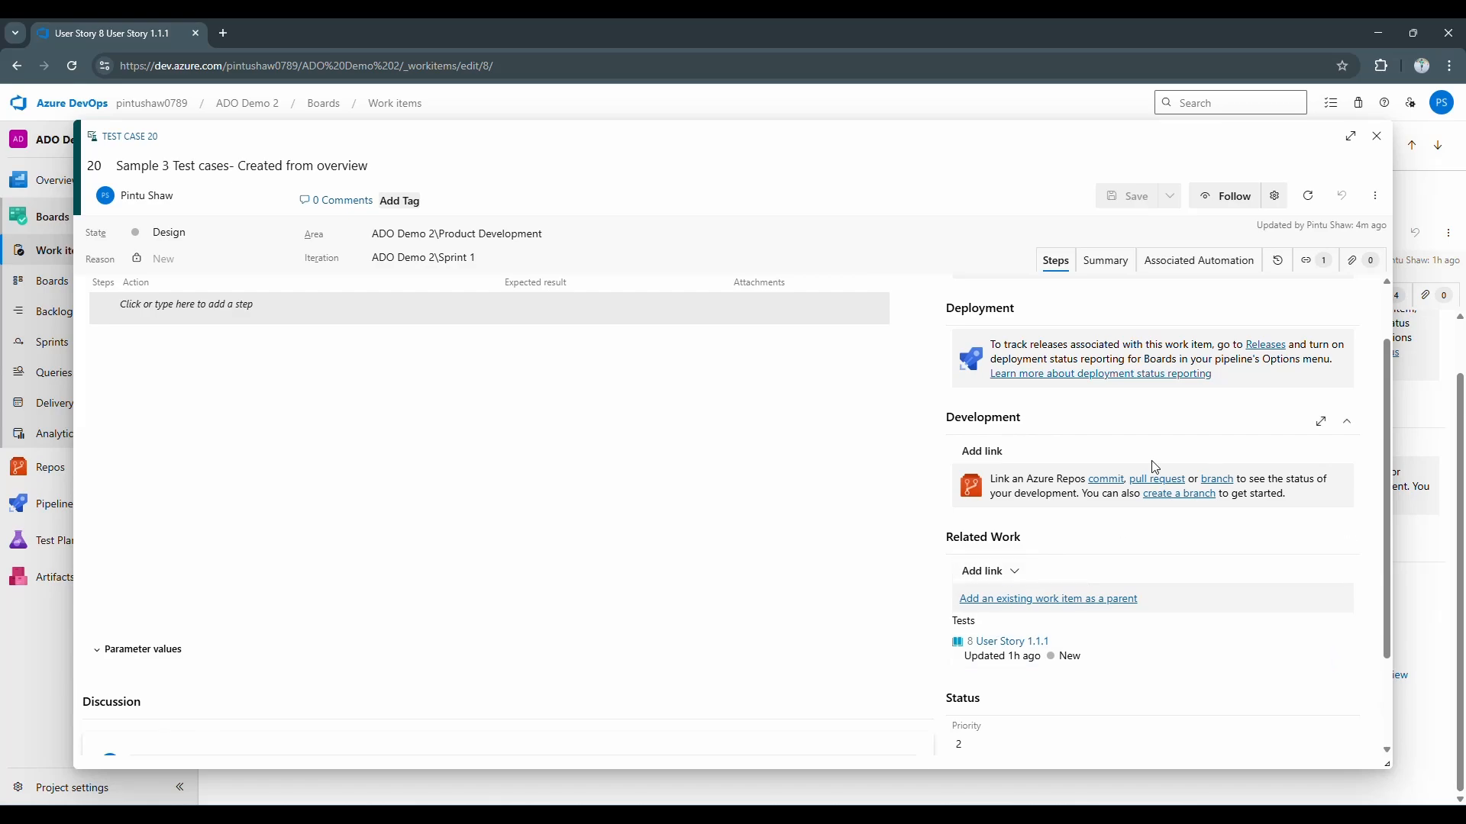
{"action": "left_click", "coordinate": [1377, 136]}
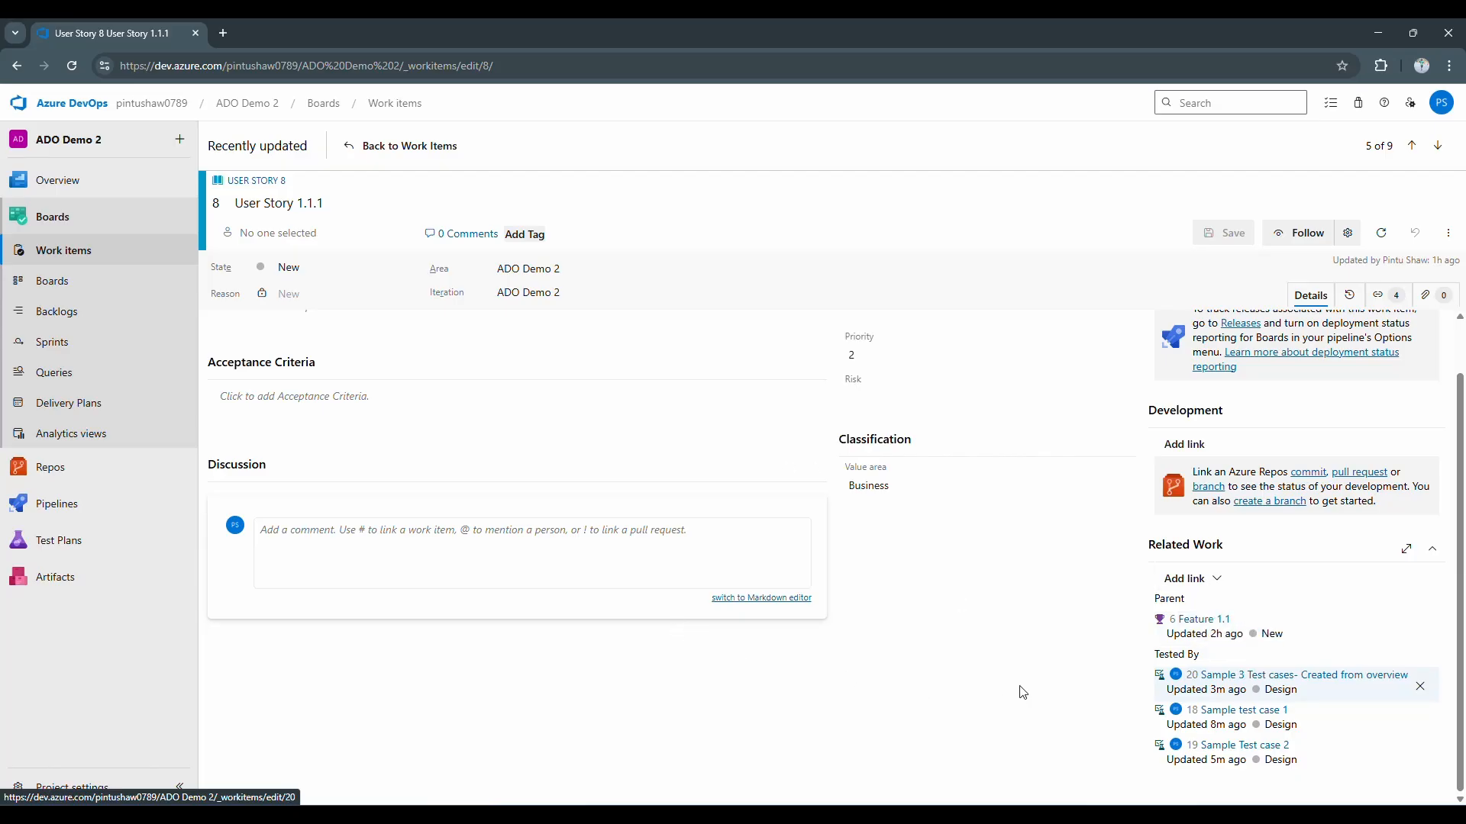
- Link a new Test Case titled "Sample 4 Test case - from user story" to User Story 1.1.1 with link type Tested By
{"action": "left_click", "coordinate": [1220, 588]}
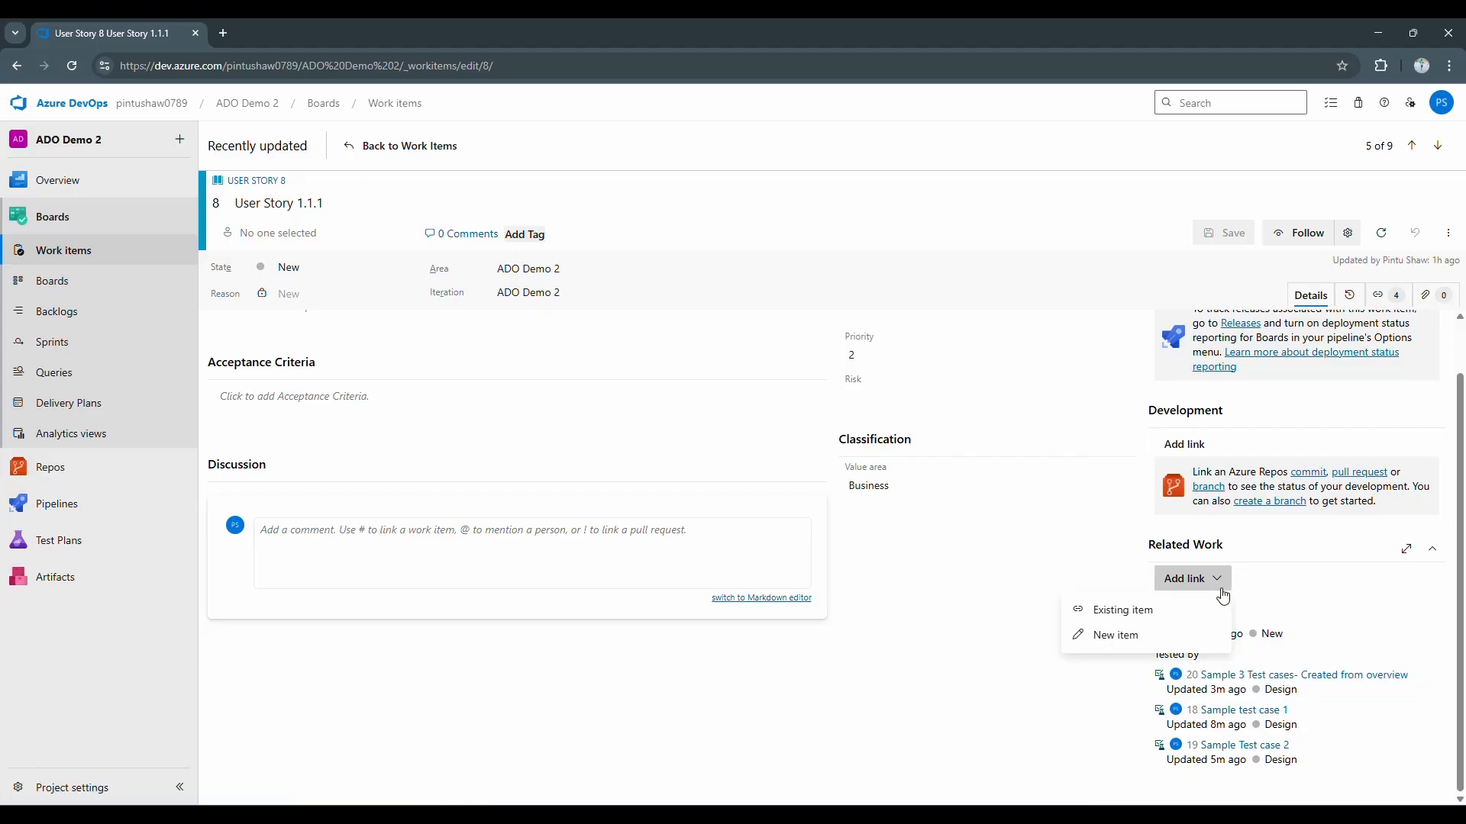
{"action": "left_click", "coordinate": [1116, 637]}
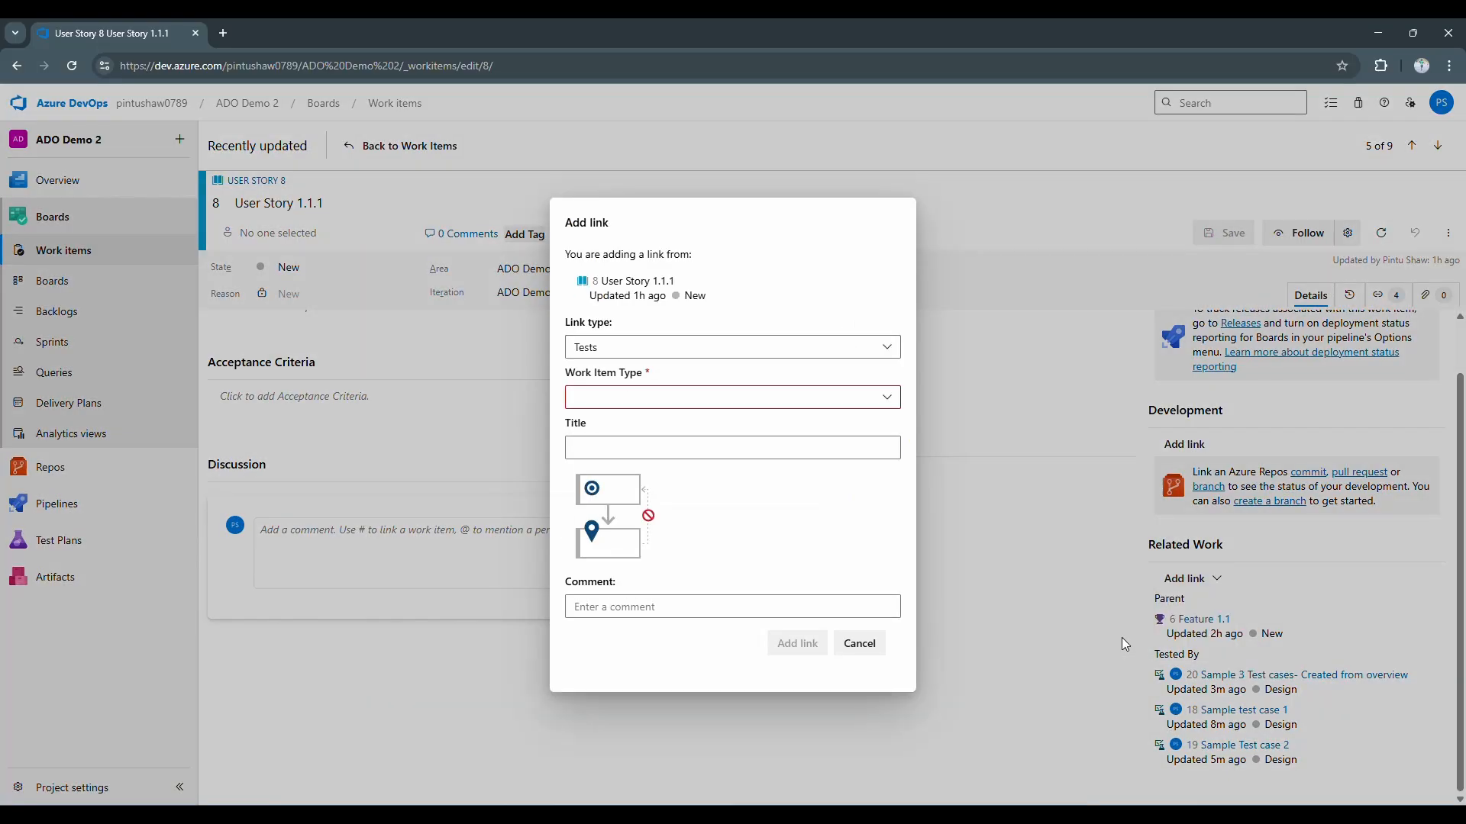
{"action": "left_click", "coordinate": [582, 351]}
{"action": "scroll", "coordinate": [607, 538], "scroll_direction": "down", "scroll_amount": 1}
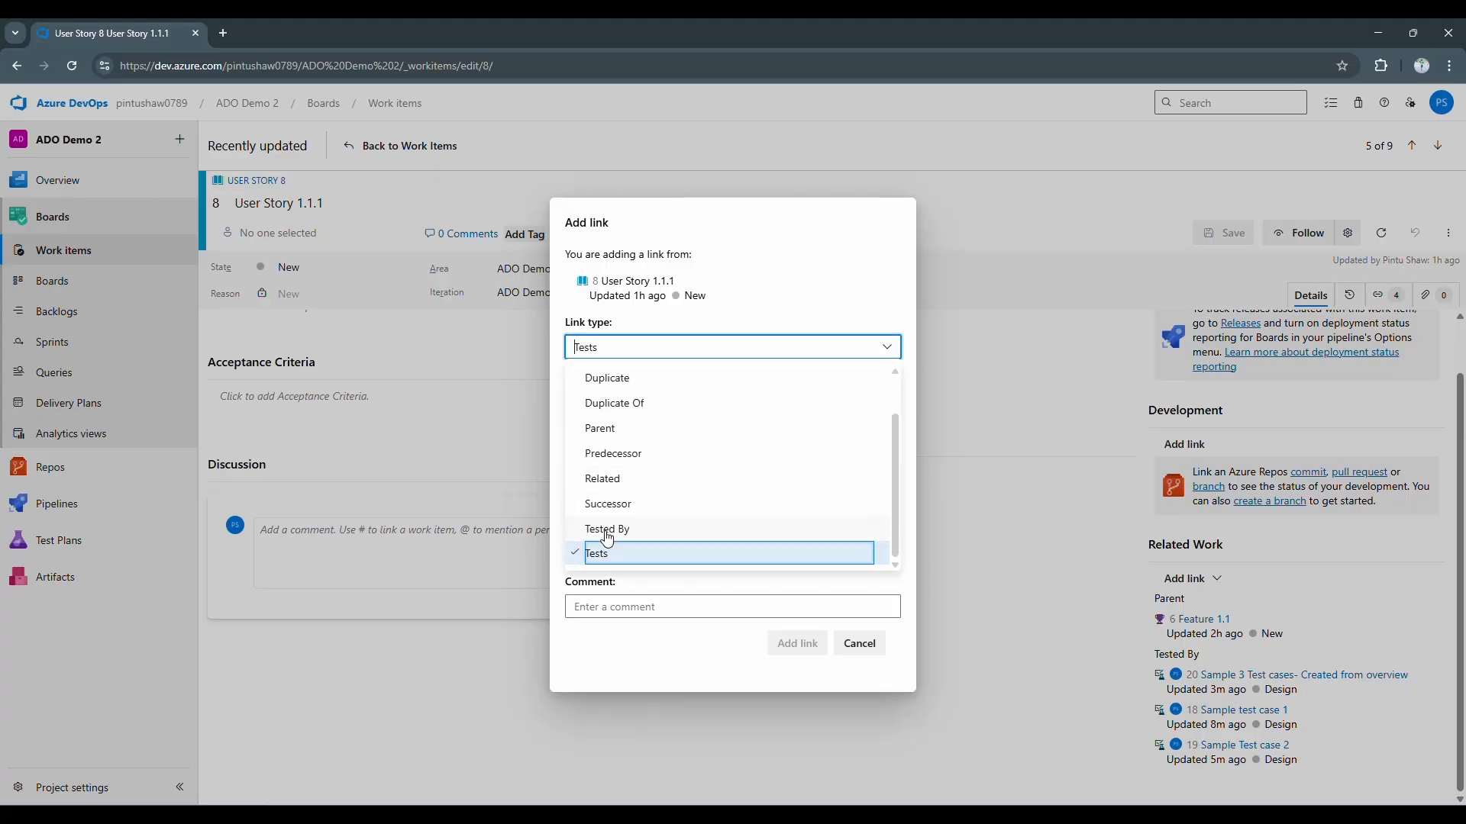
{"action": "left_click", "coordinate": [614, 531]}
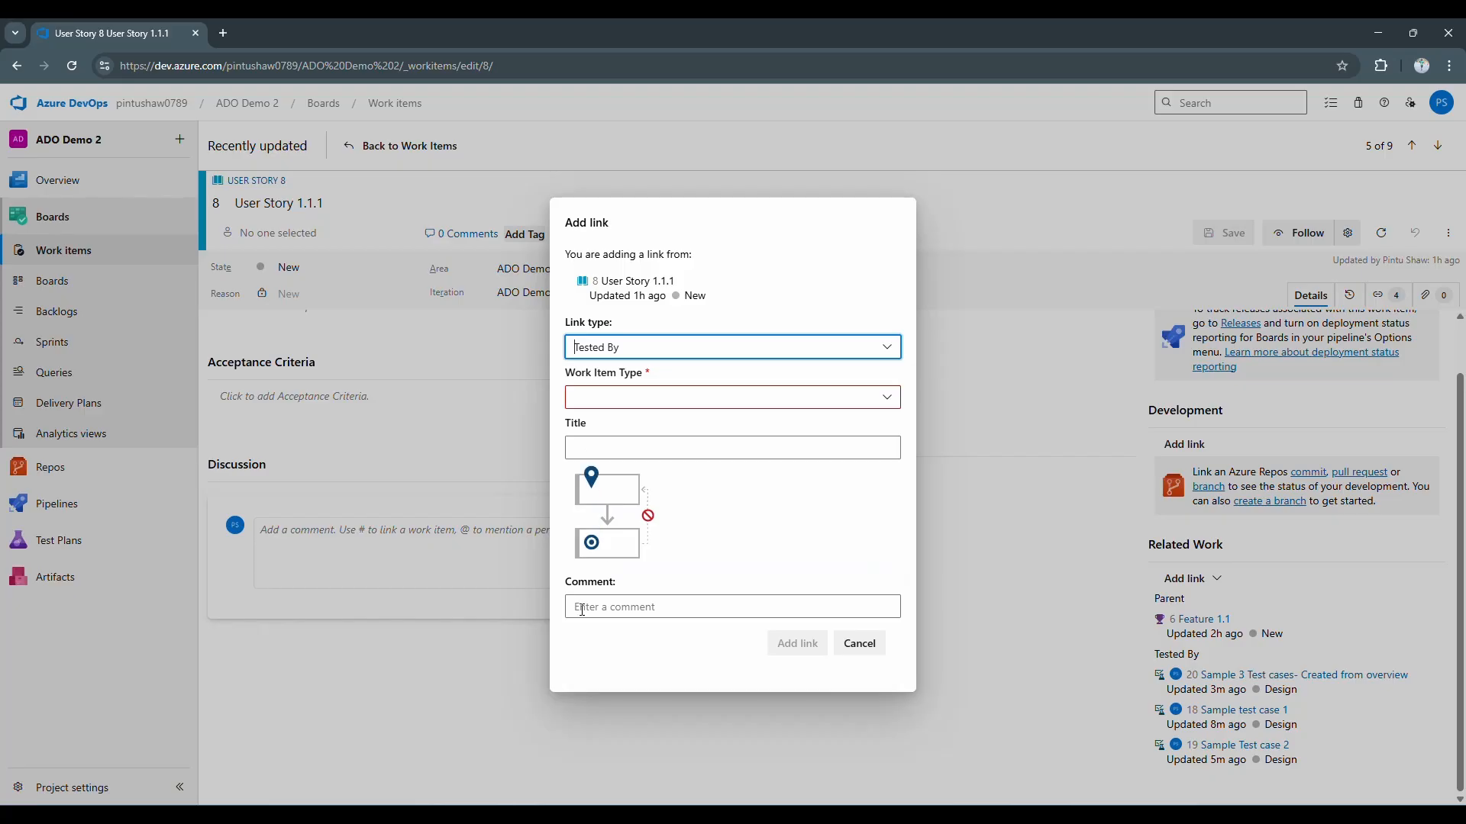
{"action": "left_click", "coordinate": [617, 396]}
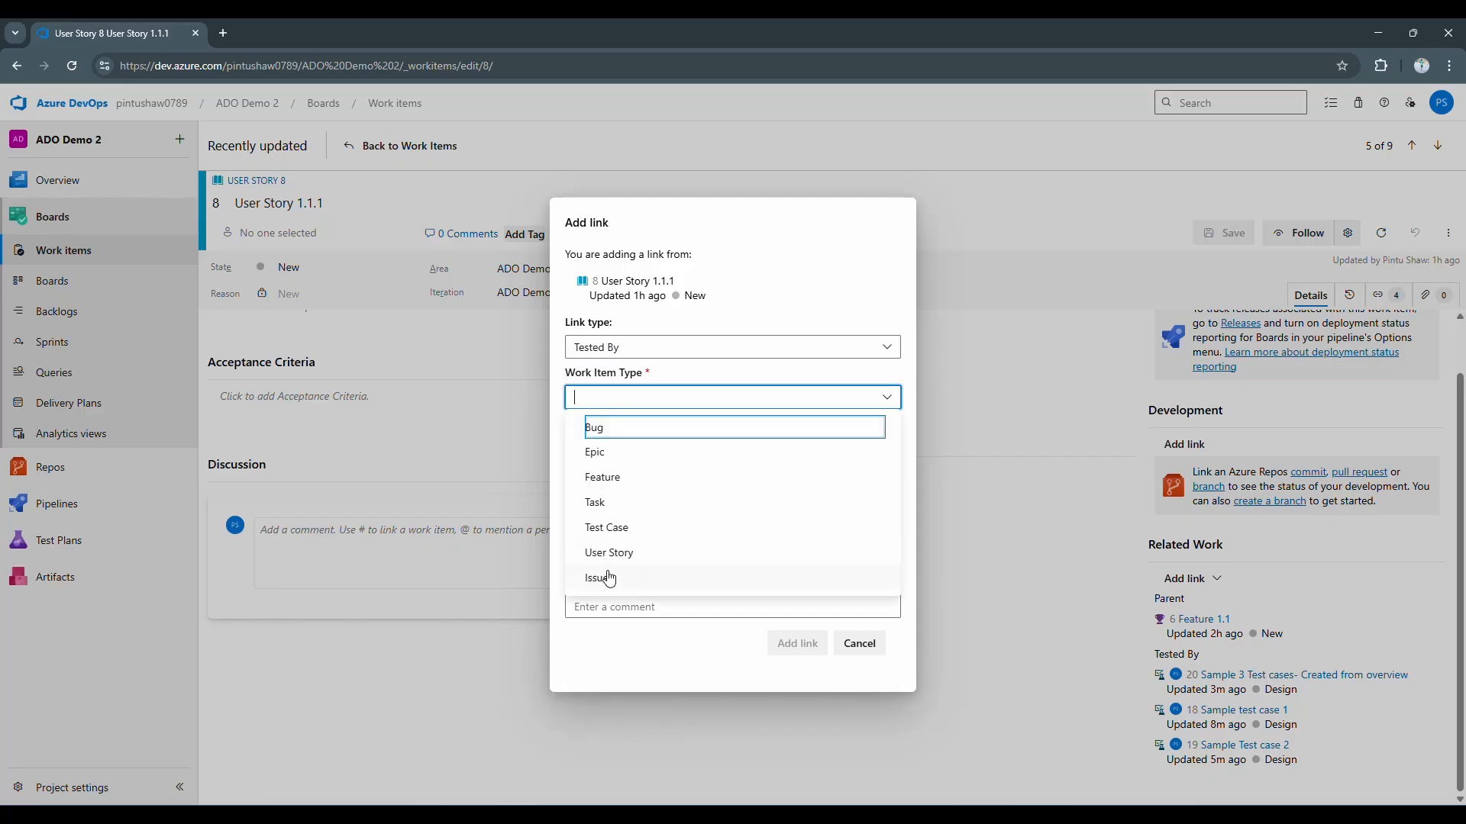
{"action": "left_click", "coordinate": [608, 528]}
{"action": "left_click", "coordinate": [619, 445]}
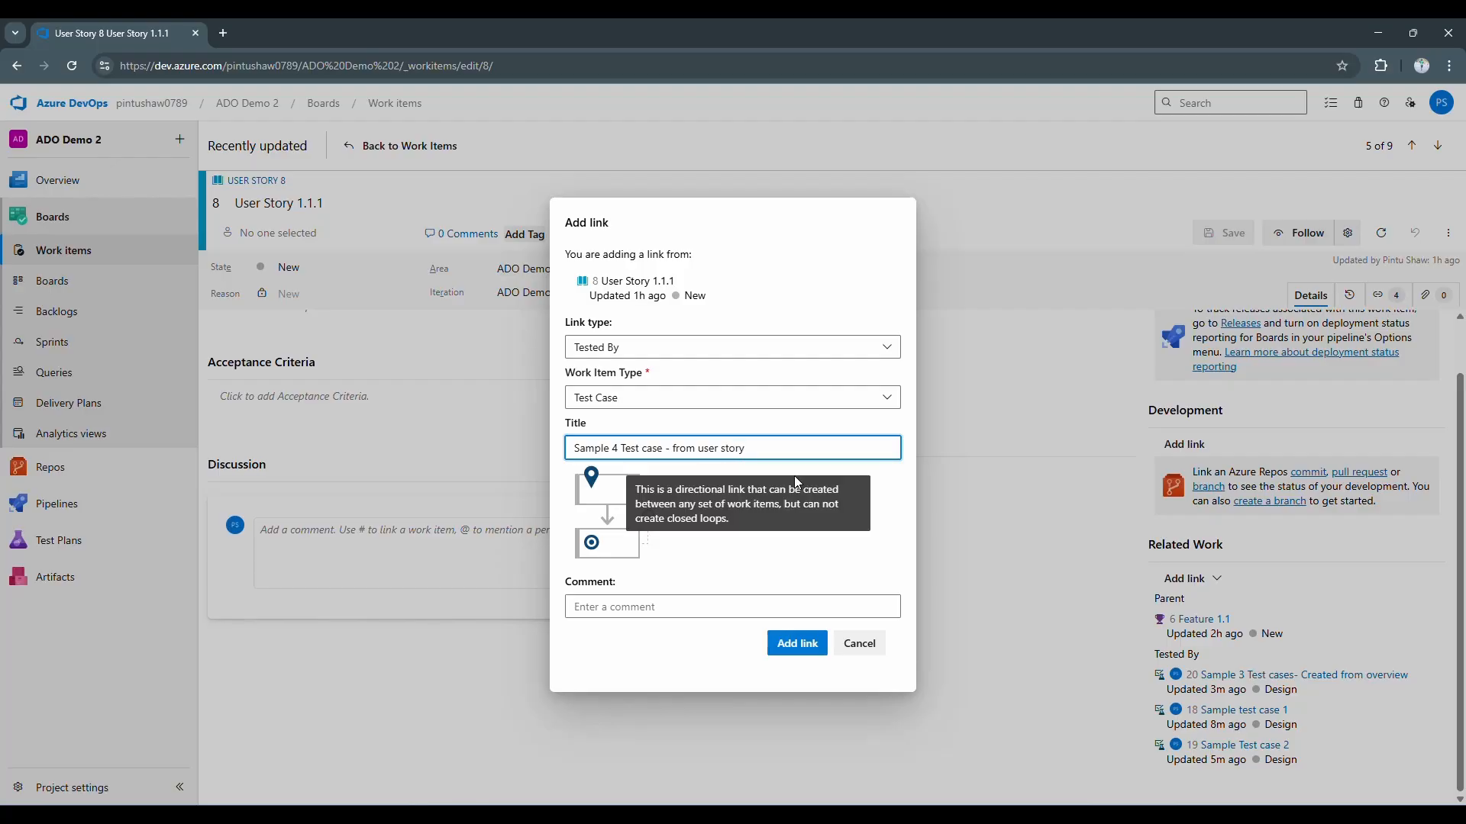
{"action": "left_click", "coordinate": [797, 649]}
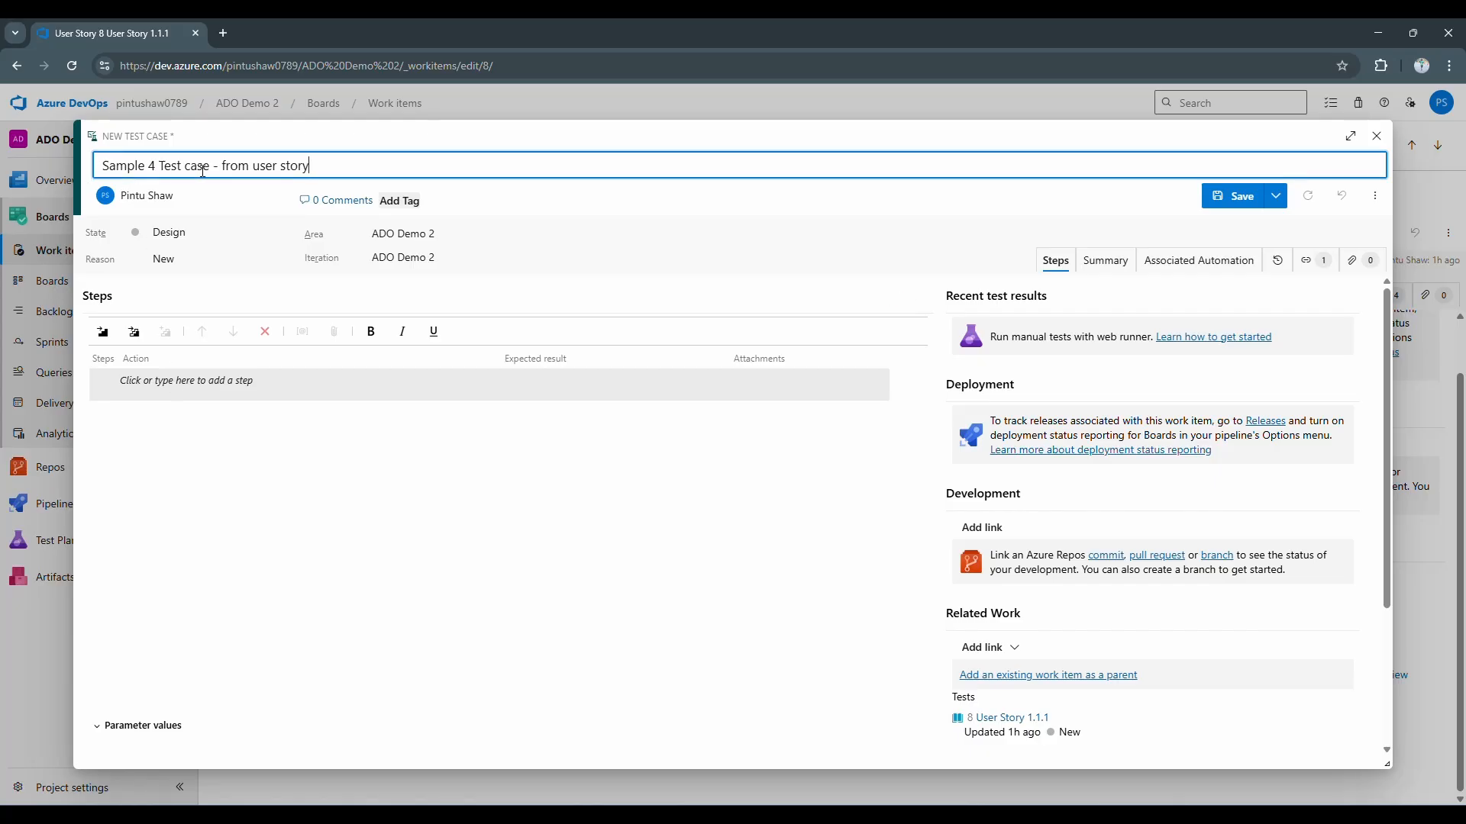
- Add the actions "Step 1" and "Step 2" to the new test case, save it and return to the user story
{"action": "left_click", "coordinate": [185, 396]}
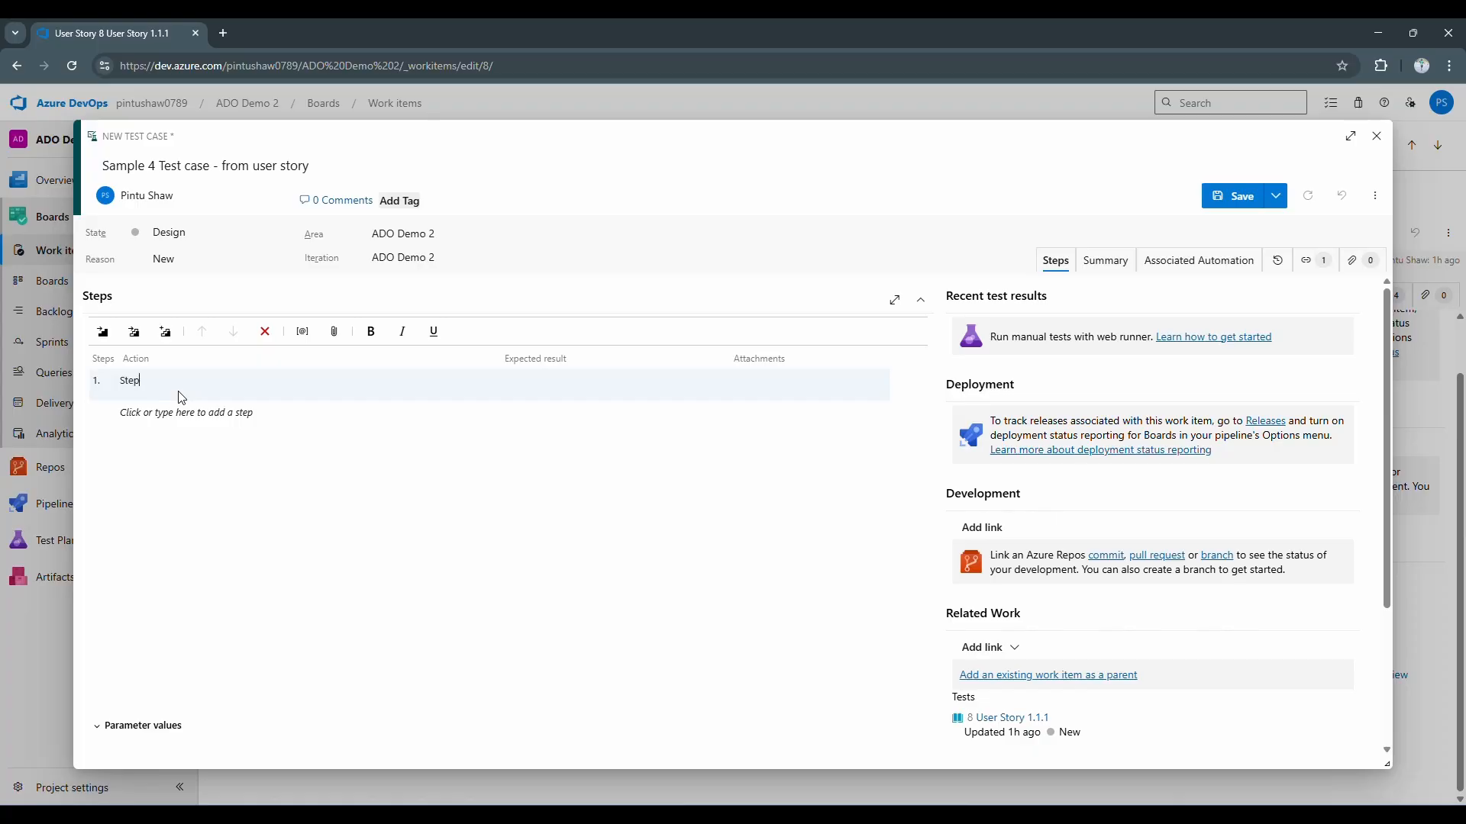
{"action": "type", "text": "Step 1"}
{"action": "key", "text": "Return"}
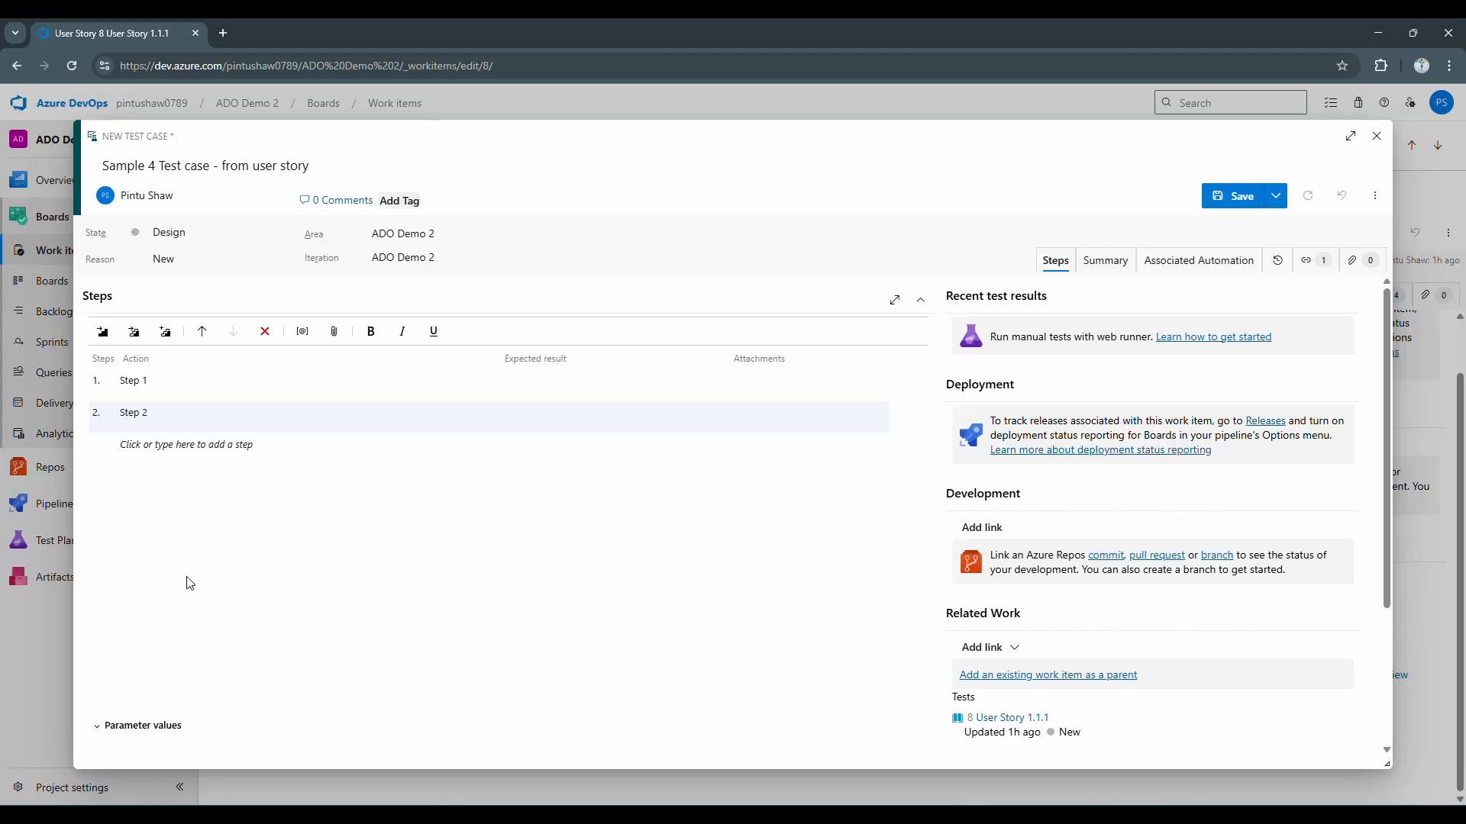
{"action": "left_click", "coordinate": [1220, 203]}
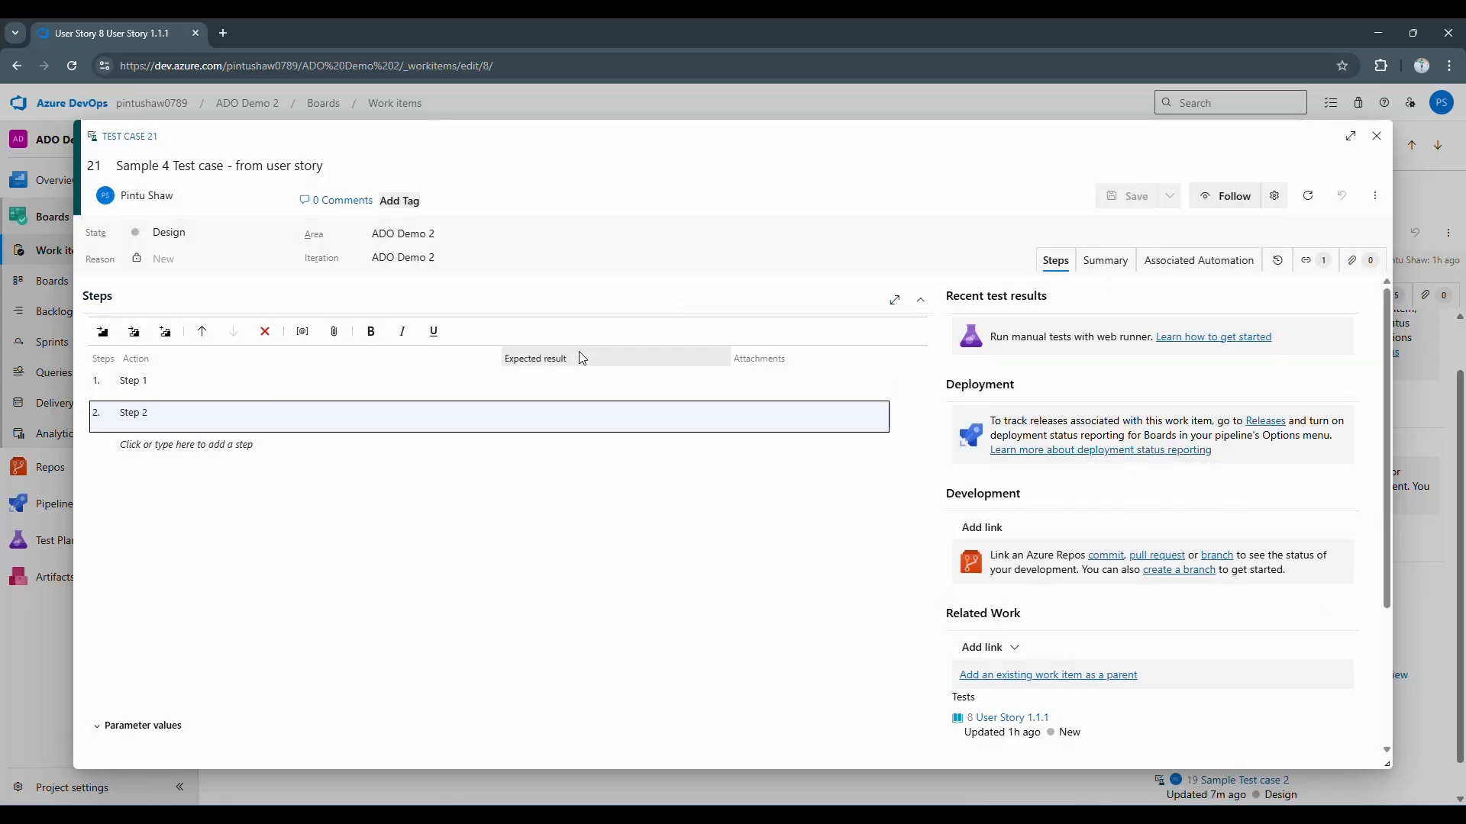
{"action": "left_click", "coordinate": [1372, 145]}
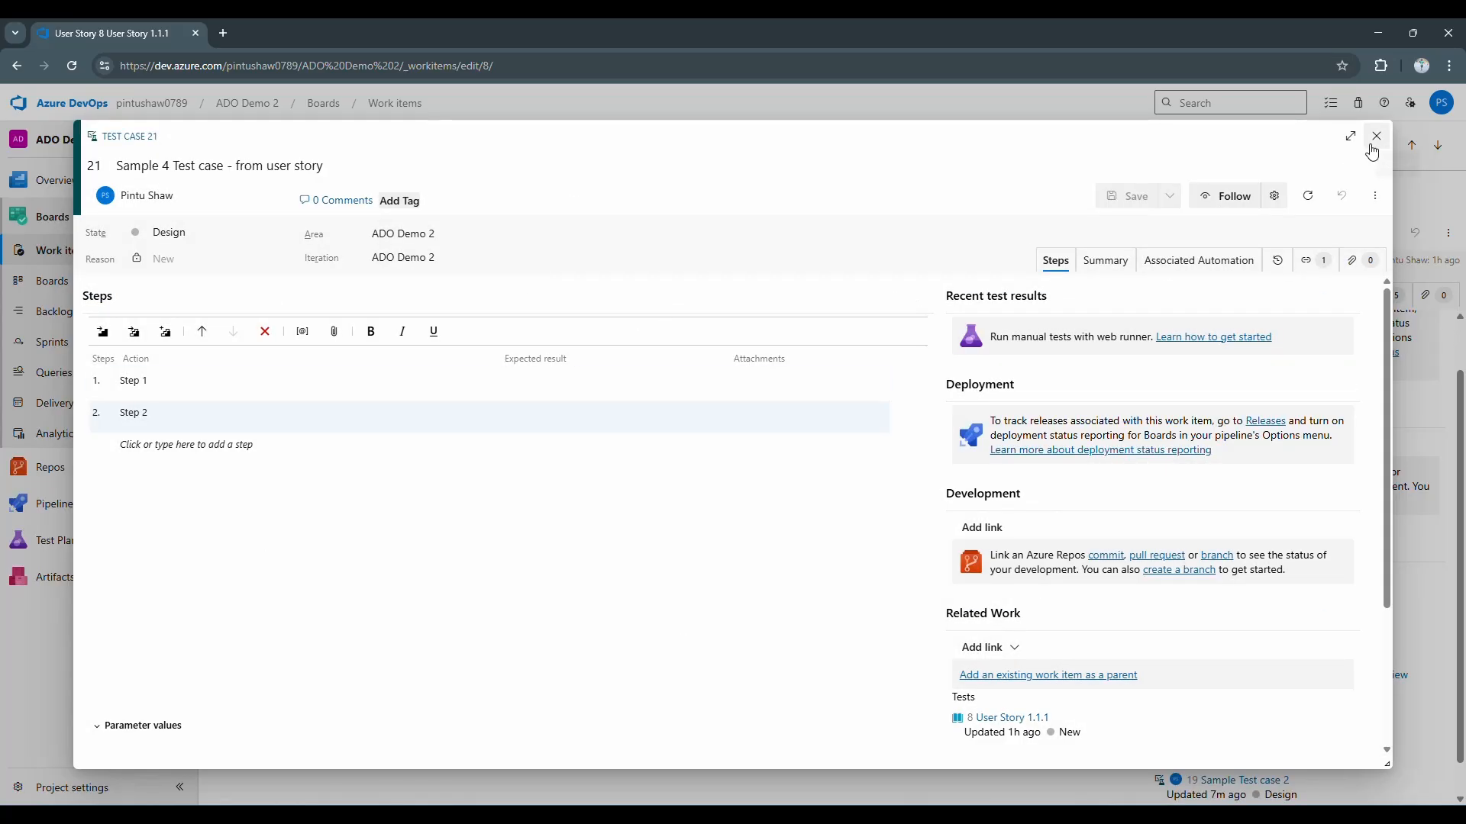
{"action": "scroll", "coordinate": [1263, 667], "scroll_direction": "down", "scroll_amount": 1}
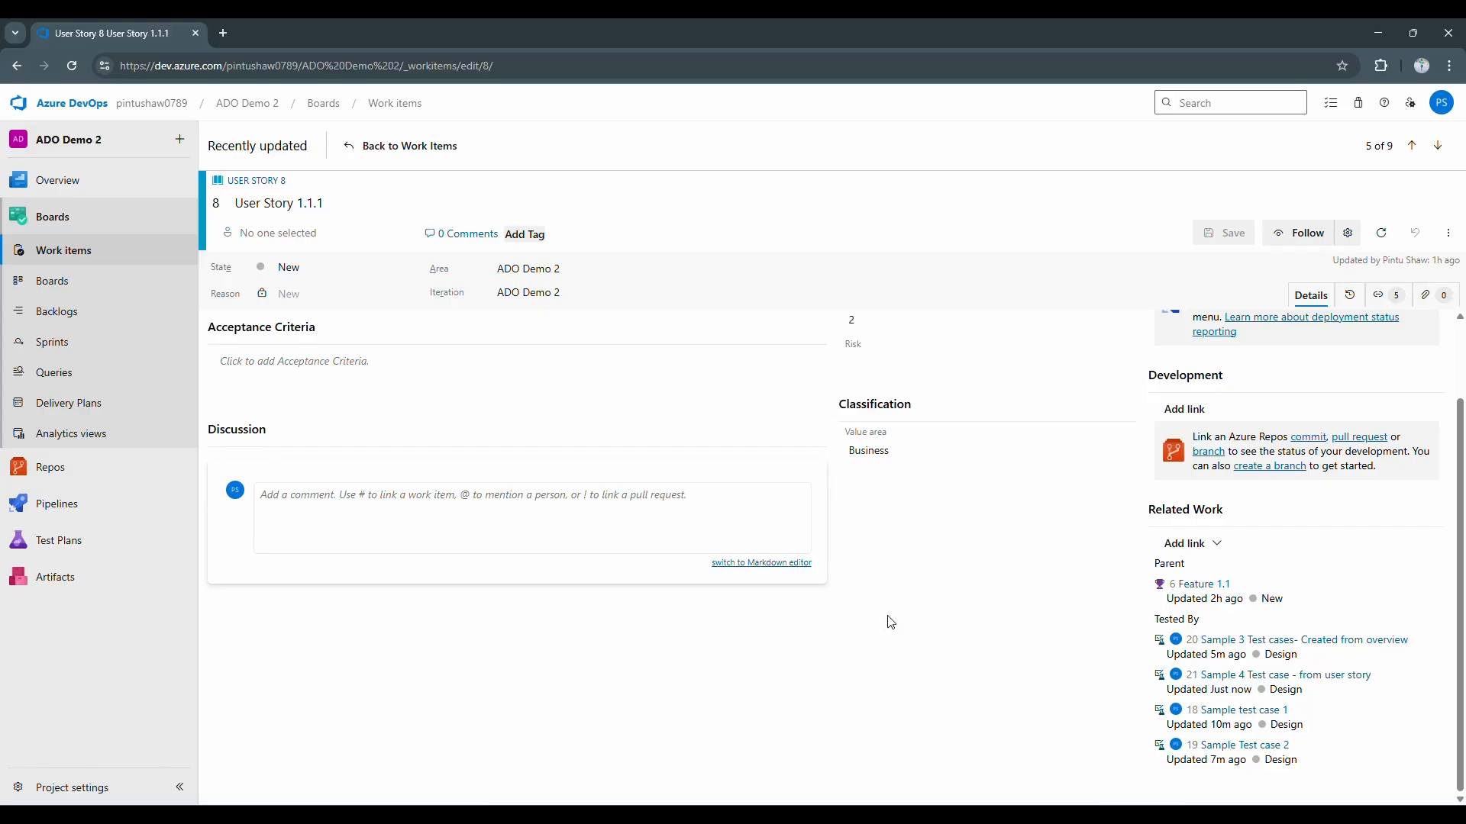
- Return to the Sprint 1 suite, query the existing test cases and try to add the selected Sample test case 1
{"action": "left_click", "coordinate": [48, 548]}
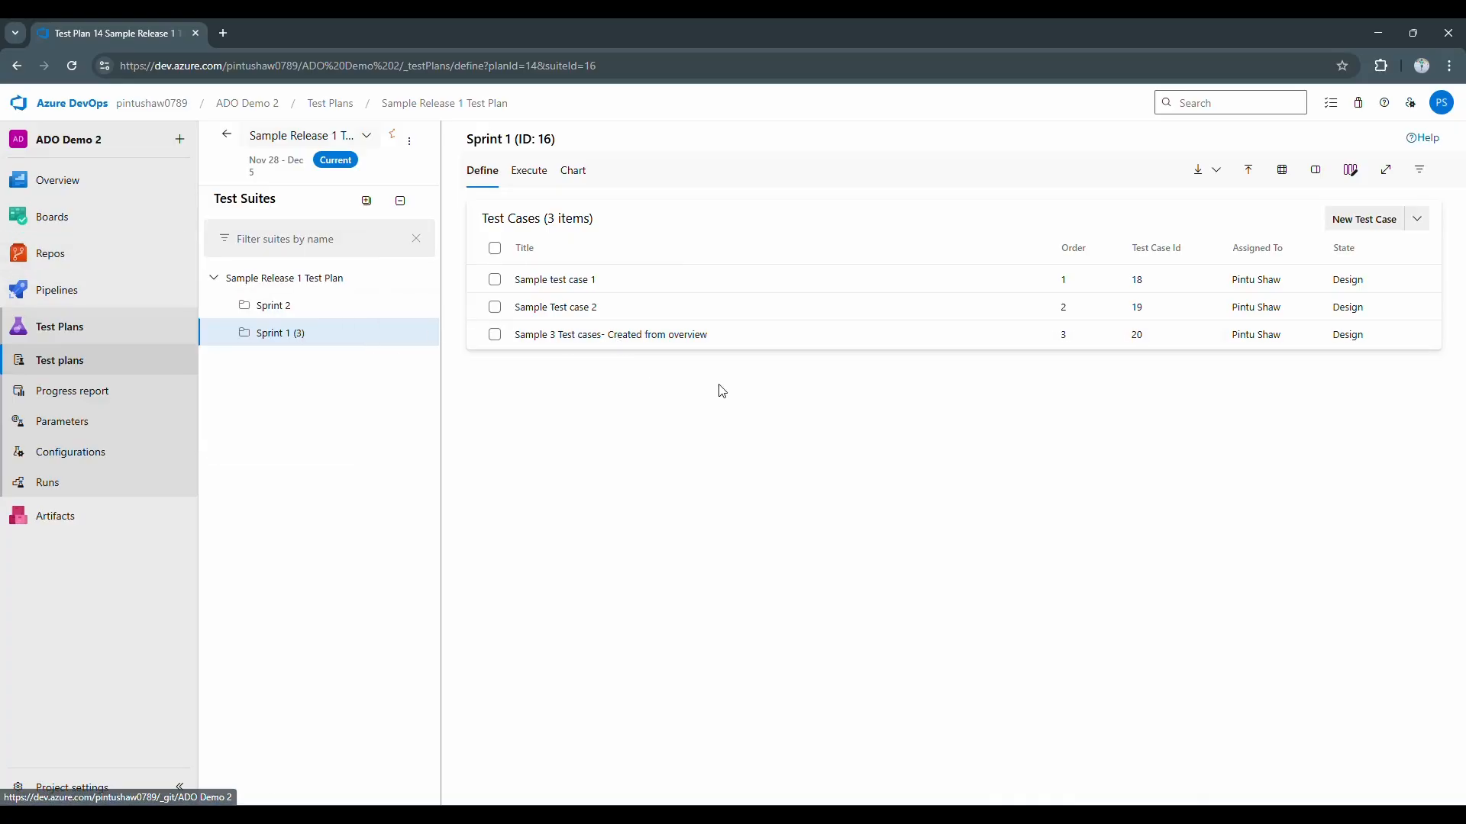
{"action": "left_click", "coordinate": [1419, 219]}
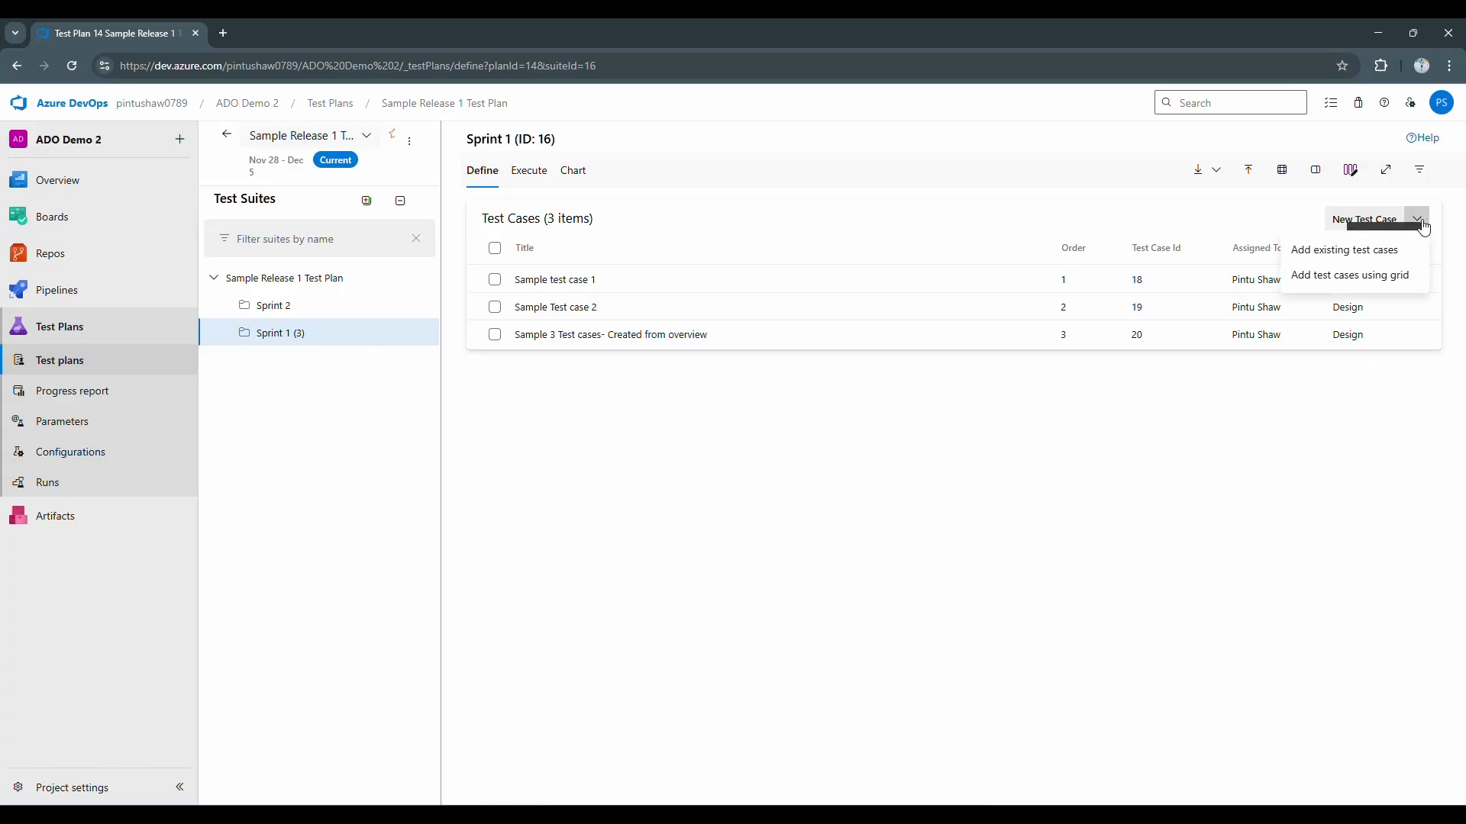
{"action": "left_click", "coordinate": [1349, 258]}
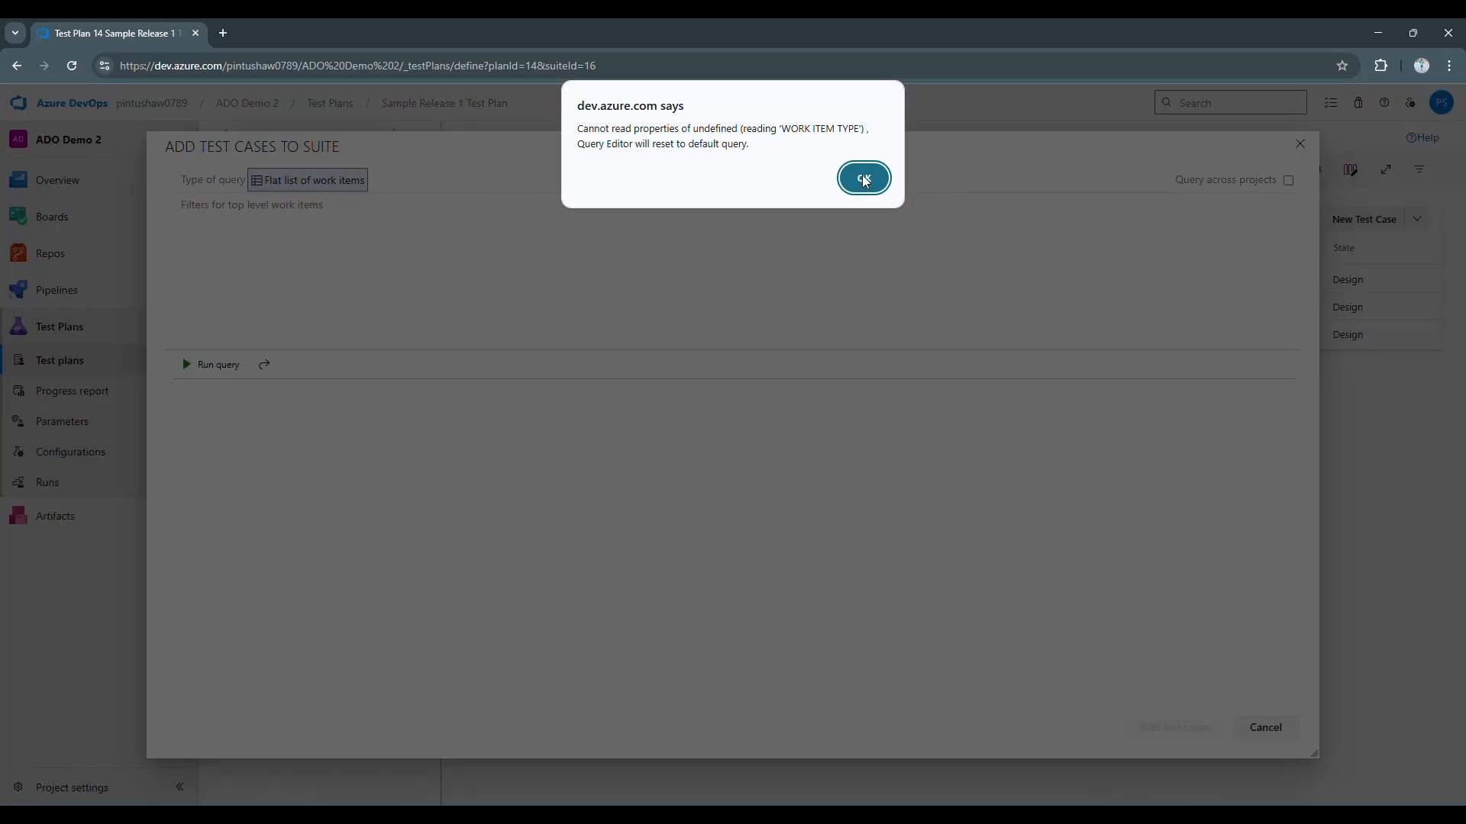
{"action": "left_click", "coordinate": [863, 179]}
{"action": "left_click", "coordinate": [219, 366]}
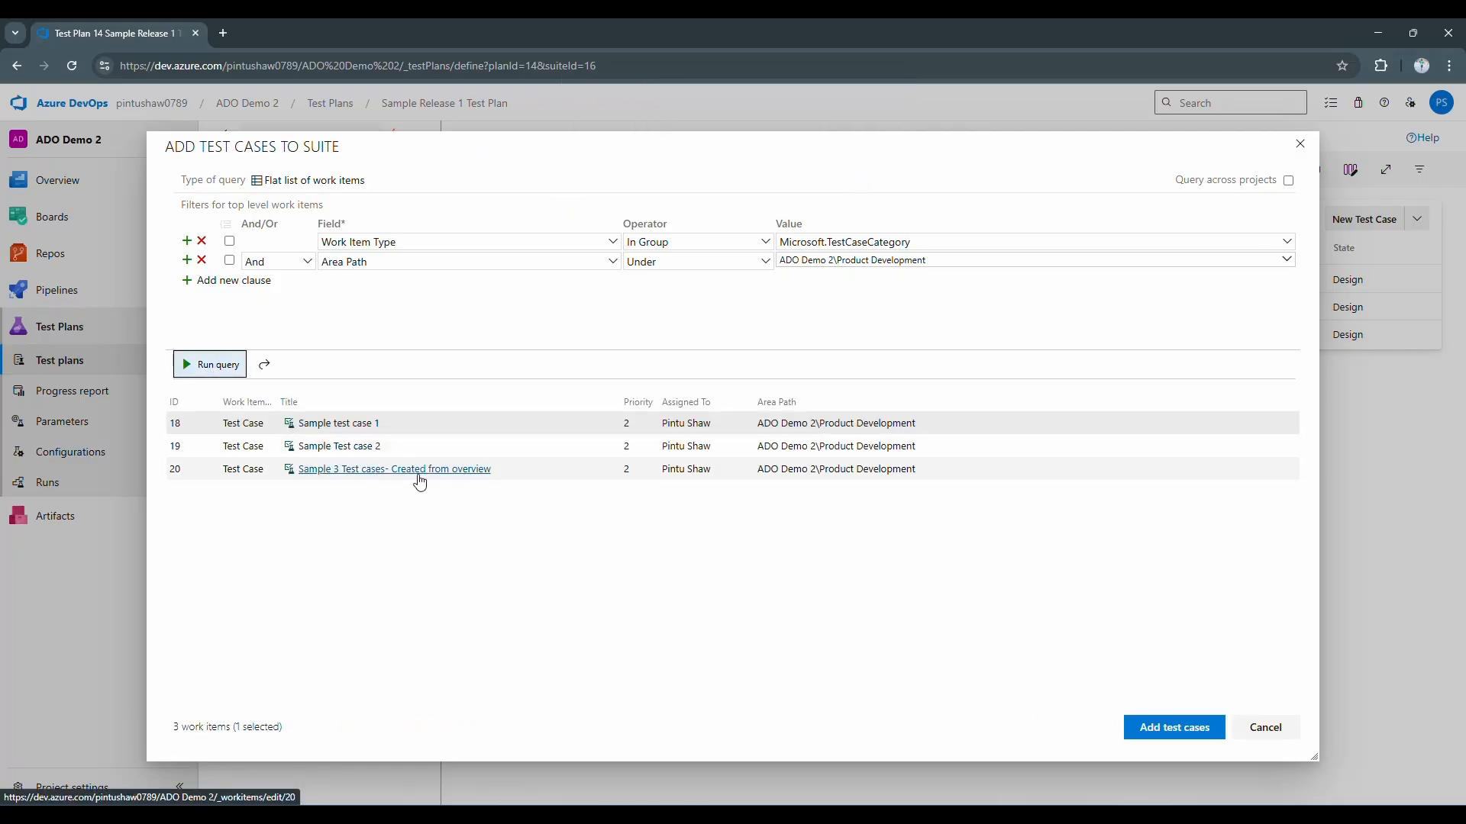
{"action": "left_click", "coordinate": [1195, 726]}
- Query the existing test cases available to the Sprint 1 suite again and close the dialog without adding any
{"action": "left_click", "coordinate": [1415, 222]}
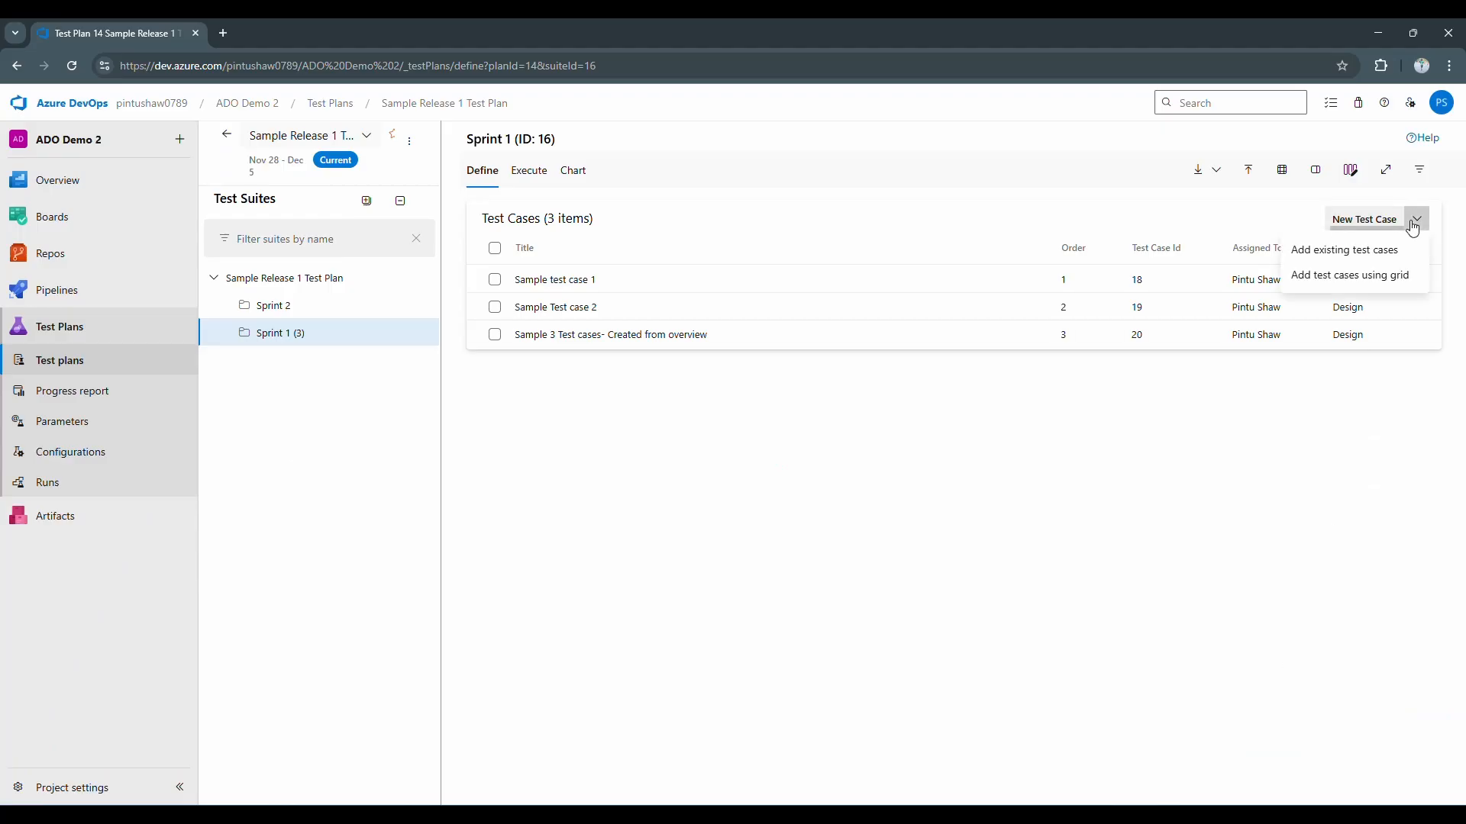
{"action": "left_click", "coordinate": [1372, 262]}
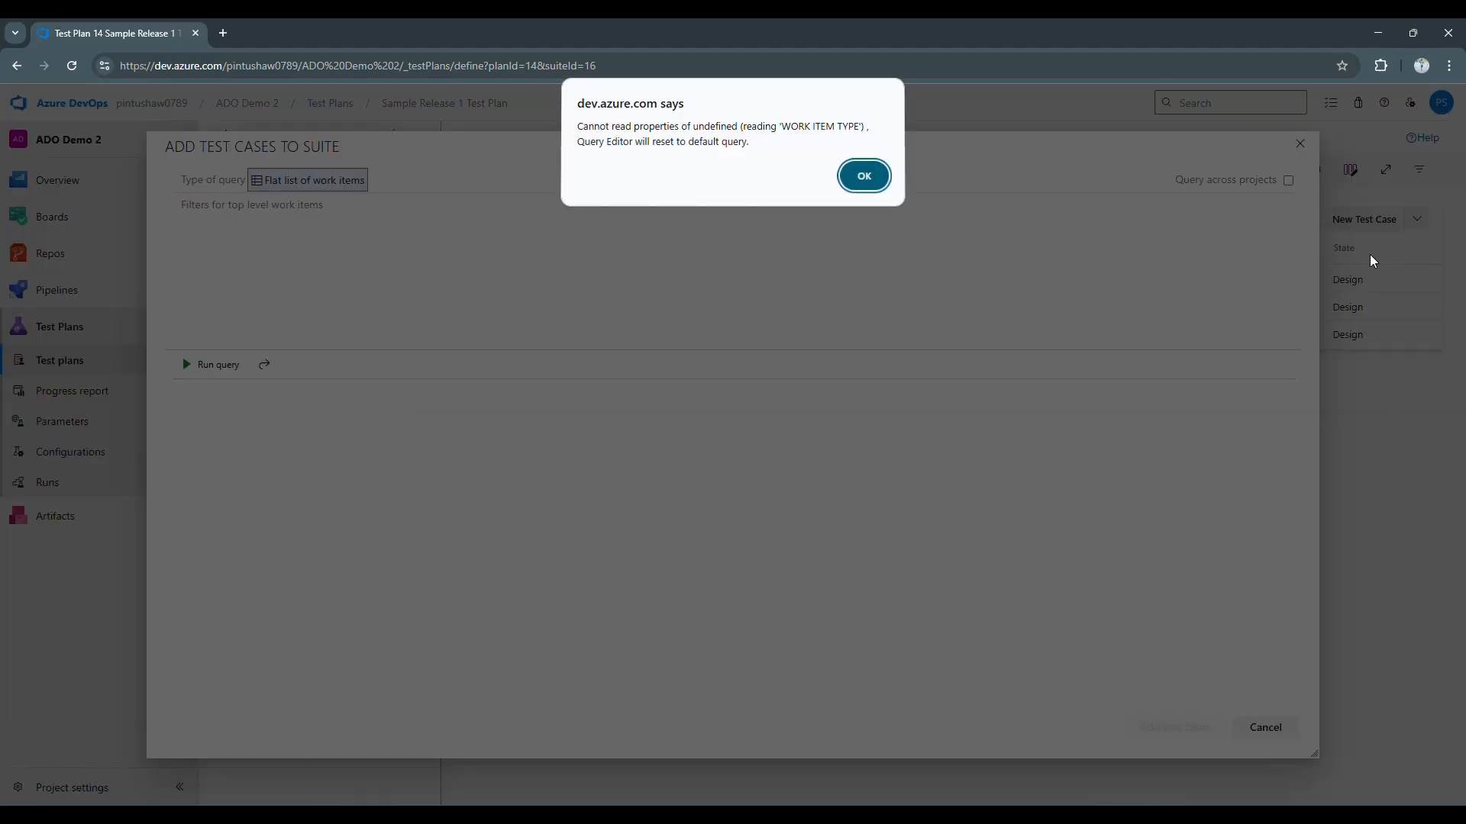
{"action": "left_click", "coordinate": [866, 181]}
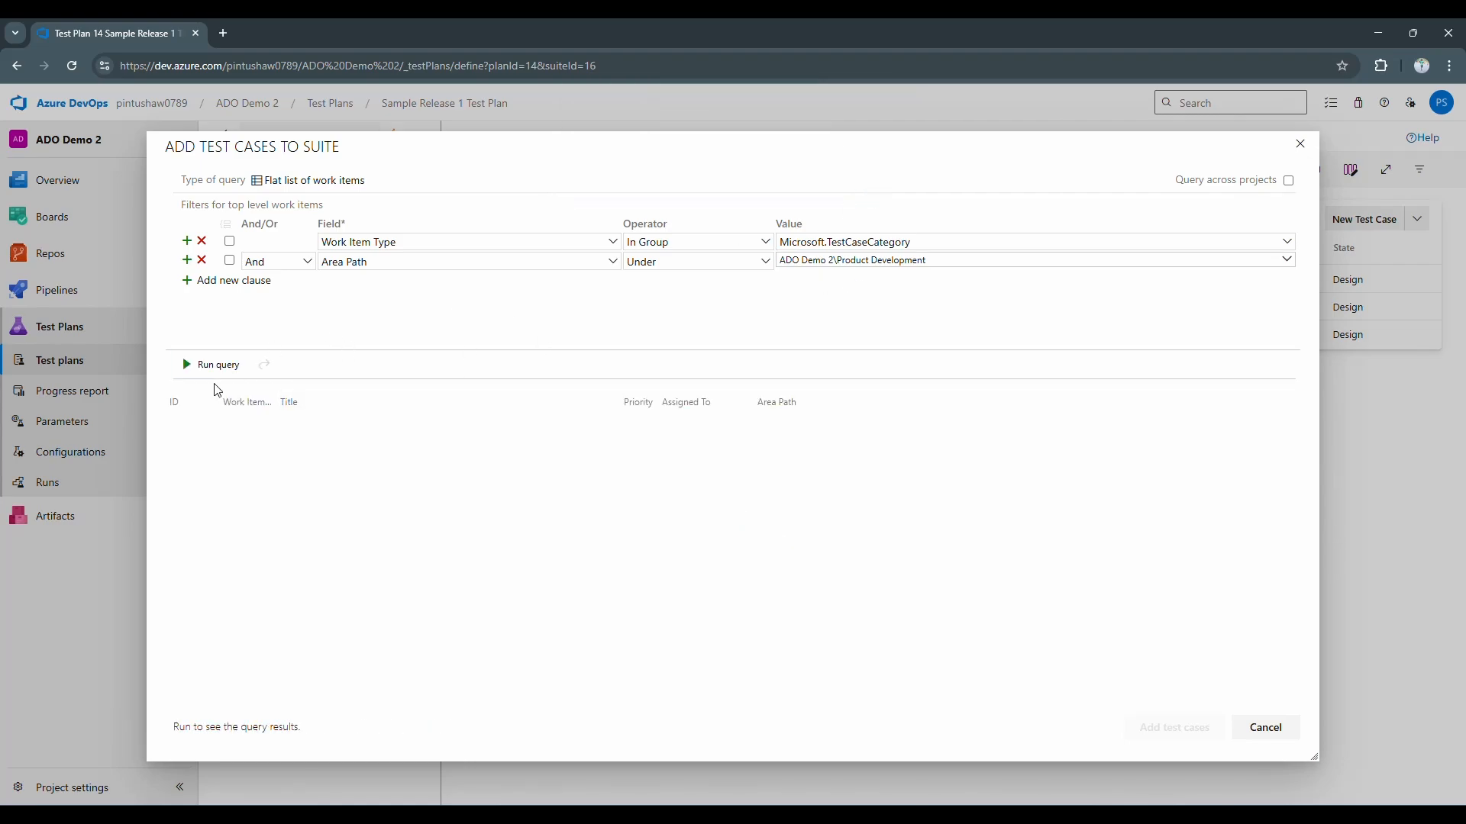
{"action": "left_click", "coordinate": [187, 371]}
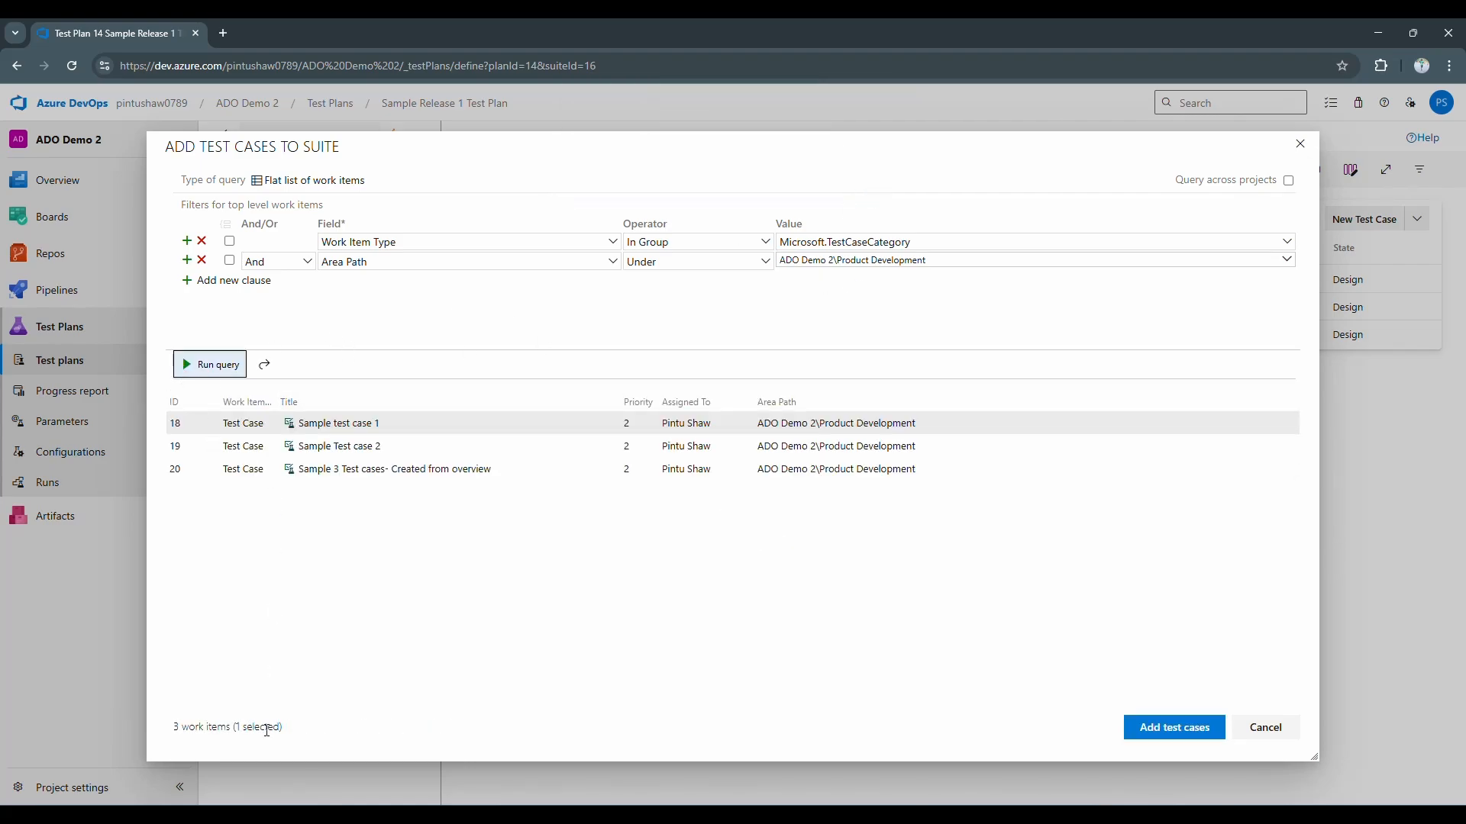
{"action": "left_click", "coordinate": [1260, 733]}
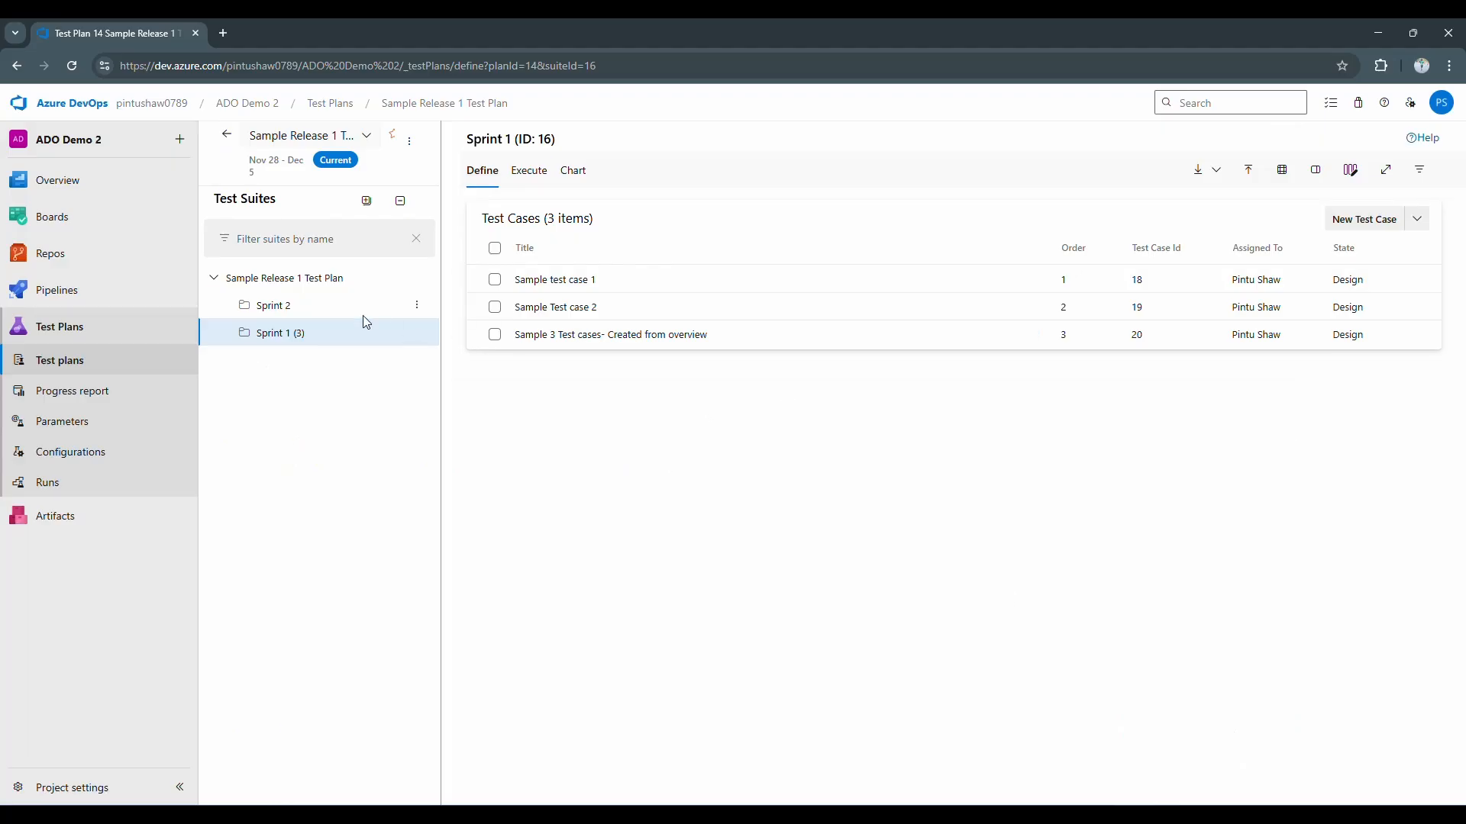
- Open the project's recently updated work items and refresh the list
{"action": "mouse_move", "coordinate": [49, 260]}
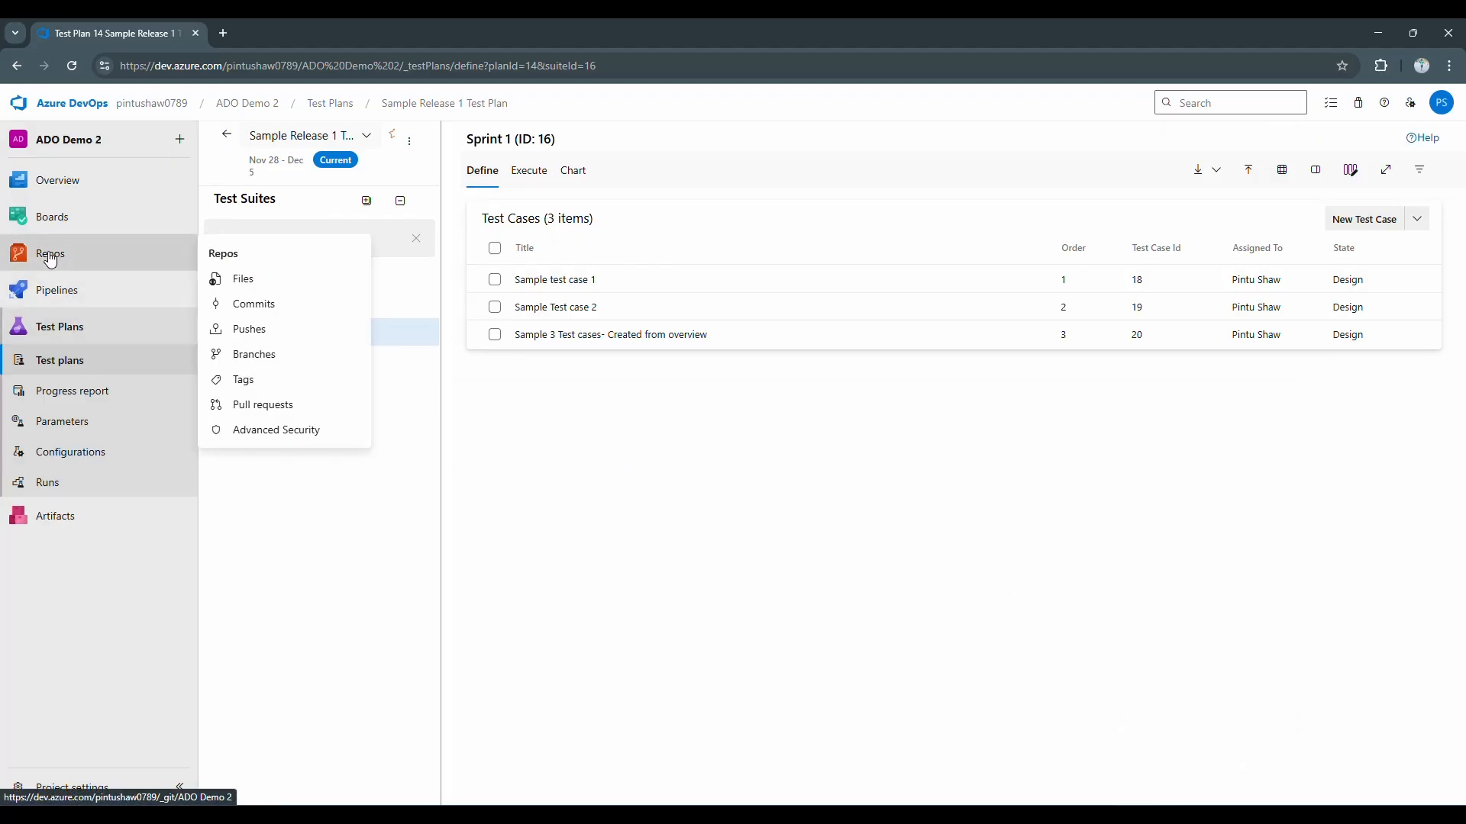
{"action": "left_click", "coordinate": [52, 223]}
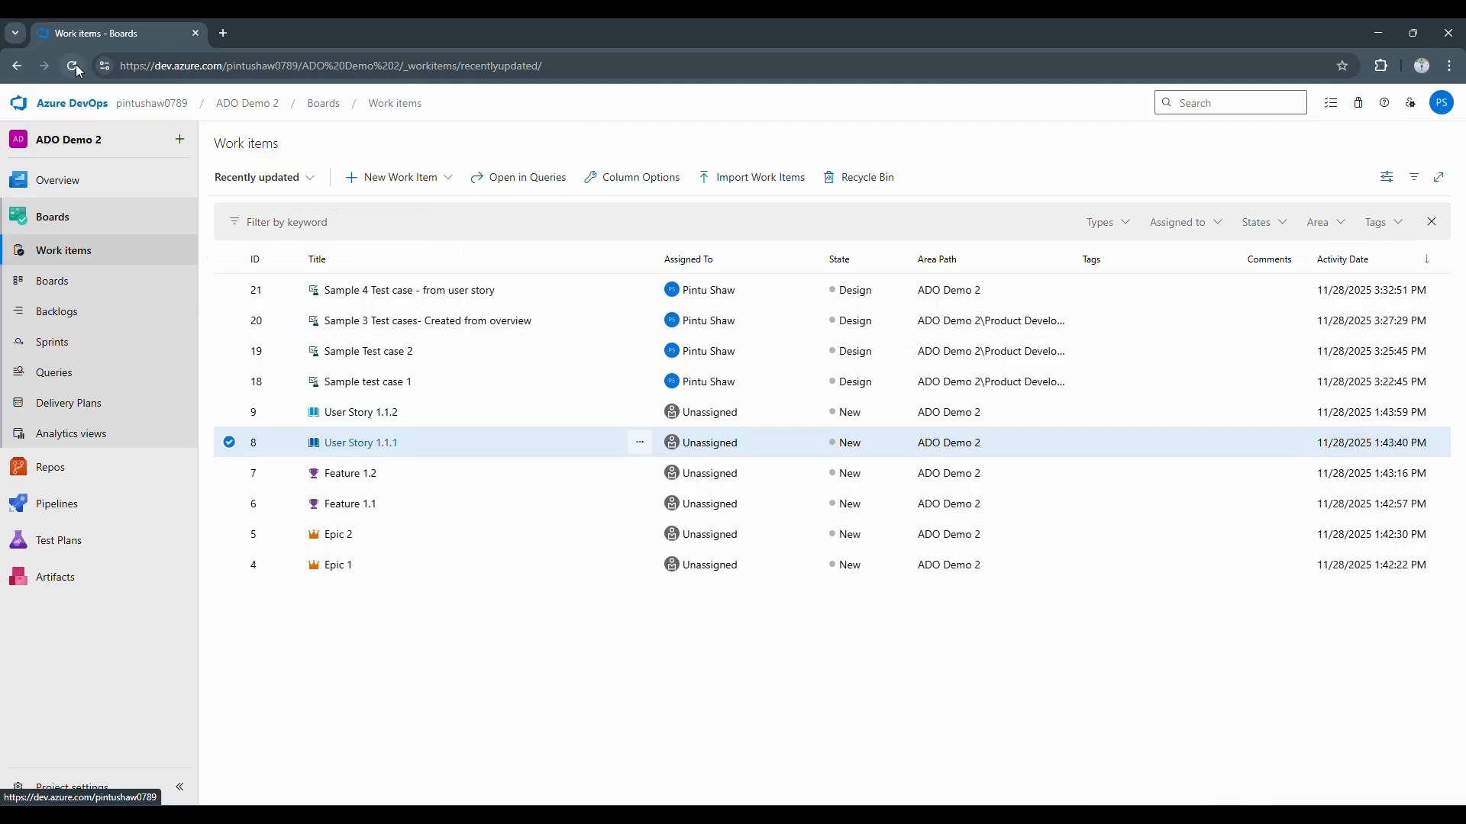
{"action": "left_click", "coordinate": [77, 66]}
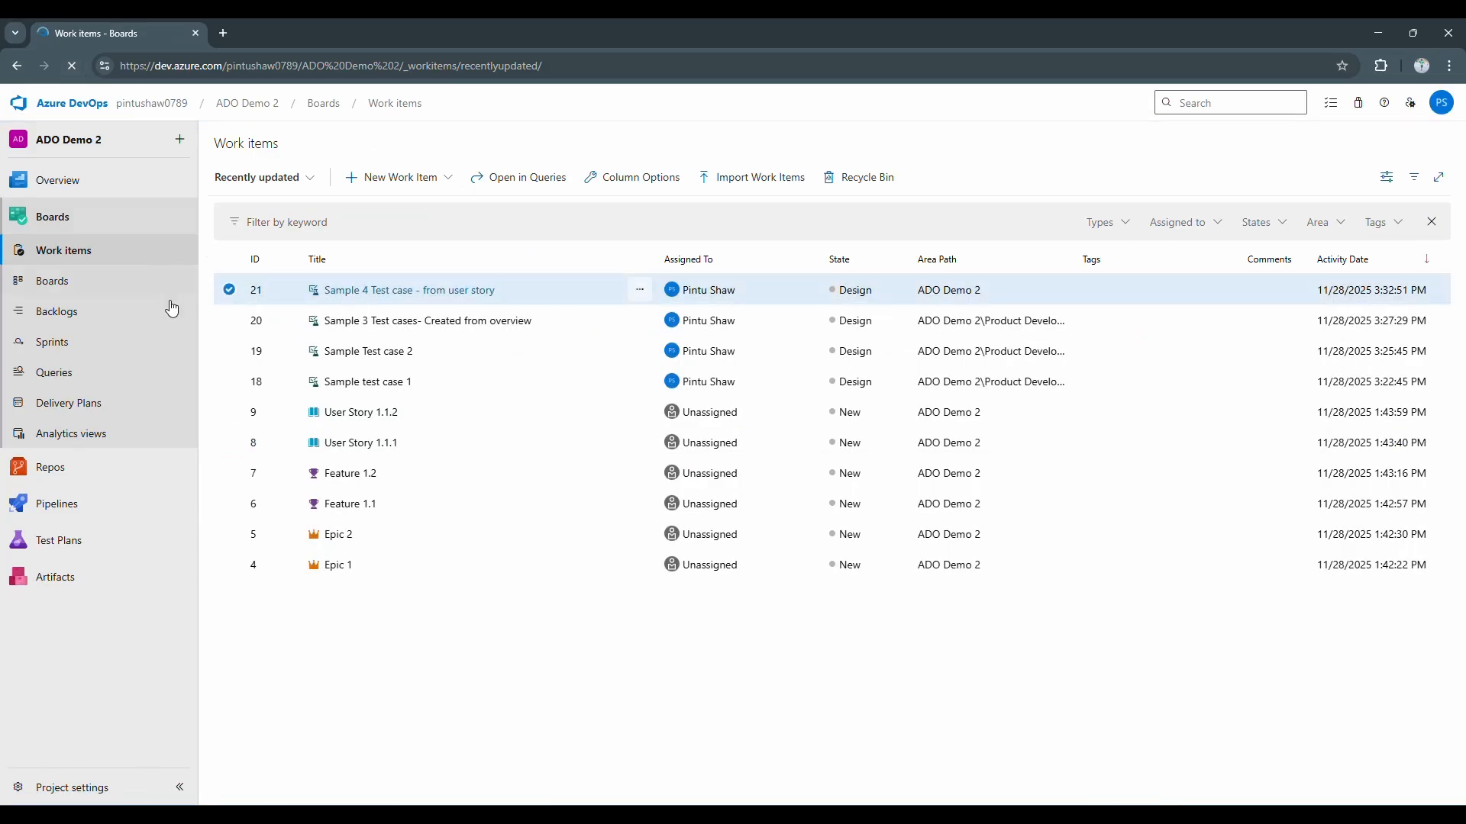
- Return to the Sprint 1 suite, rerun the existing test case query and cancel without adding anything
{"action": "left_click", "coordinate": [24, 546]}
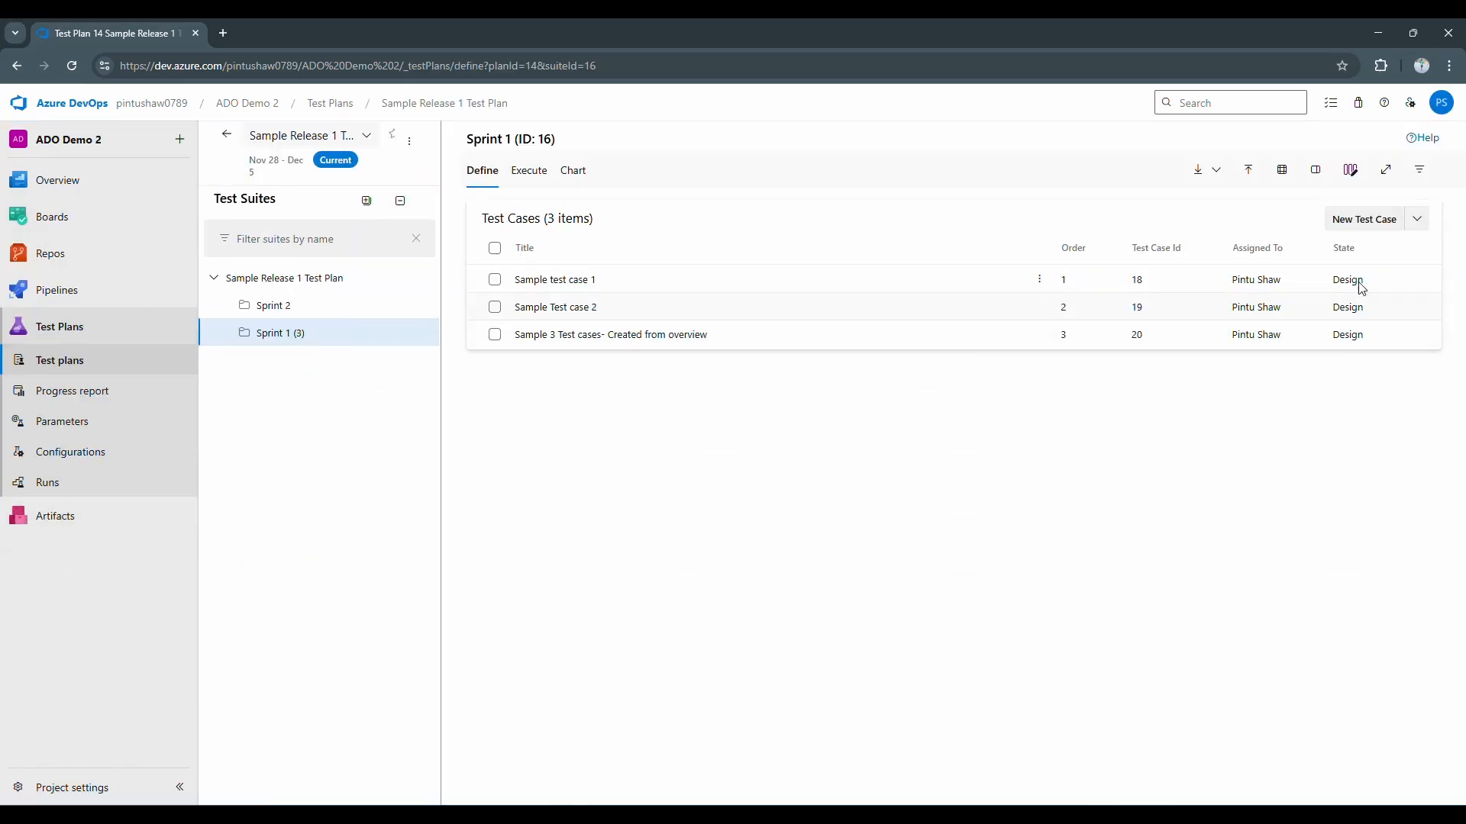
{"action": "left_click", "coordinate": [1417, 219]}
{"action": "left_click", "coordinate": [1395, 245]}
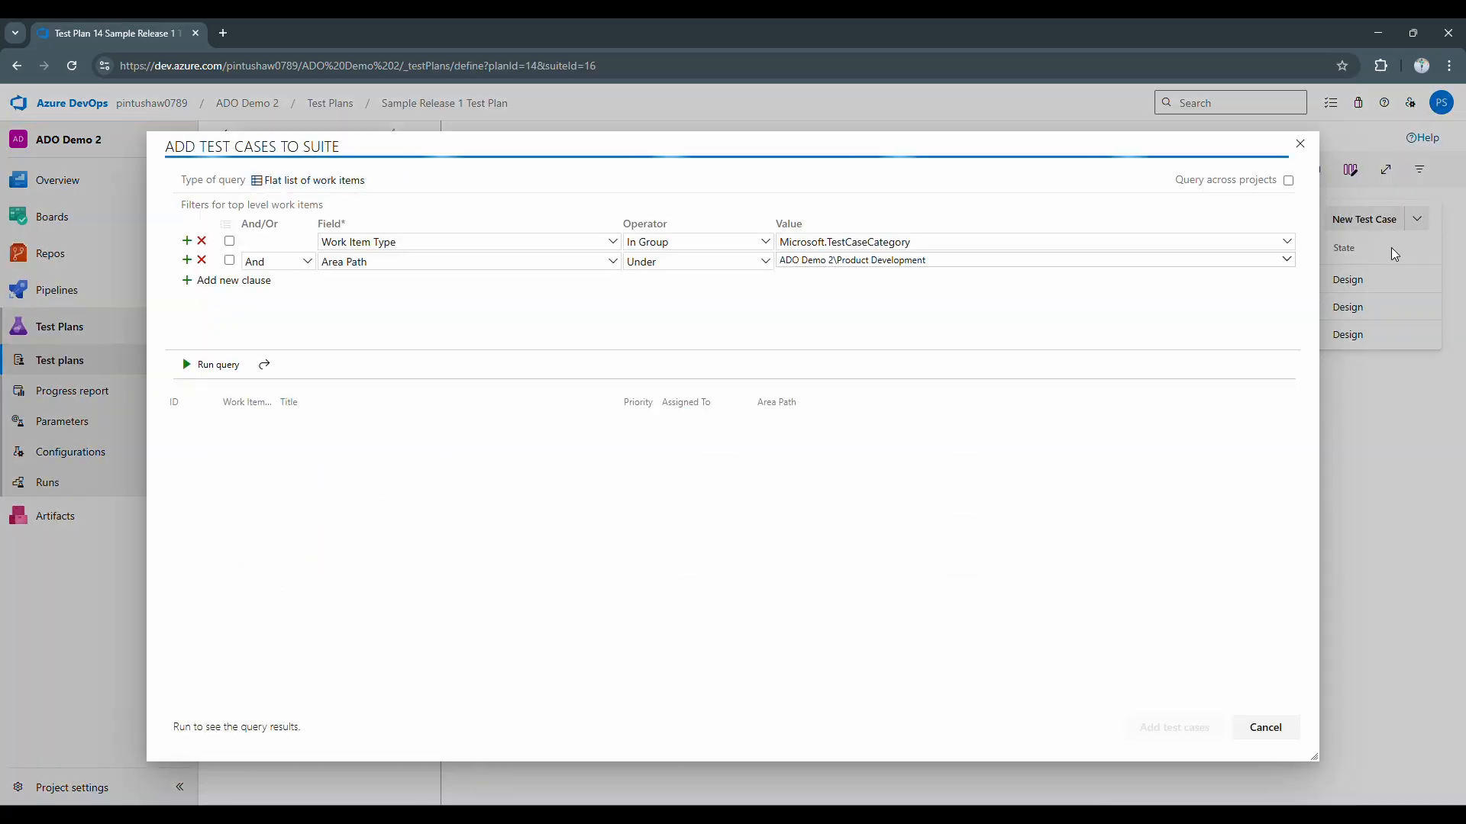
{"action": "left_click", "coordinate": [211, 372]}
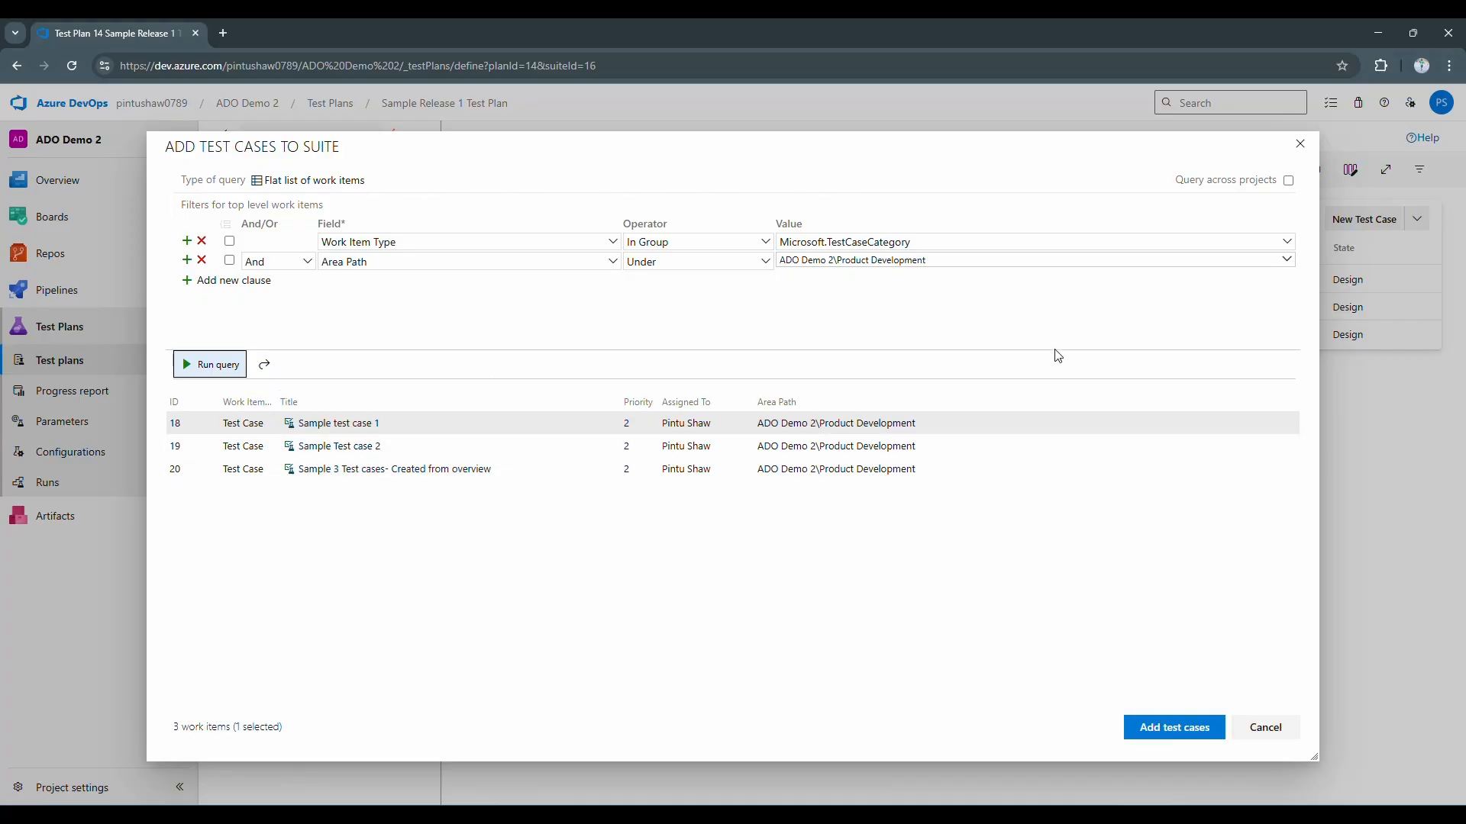
{"action": "left_click", "coordinate": [1269, 733]}
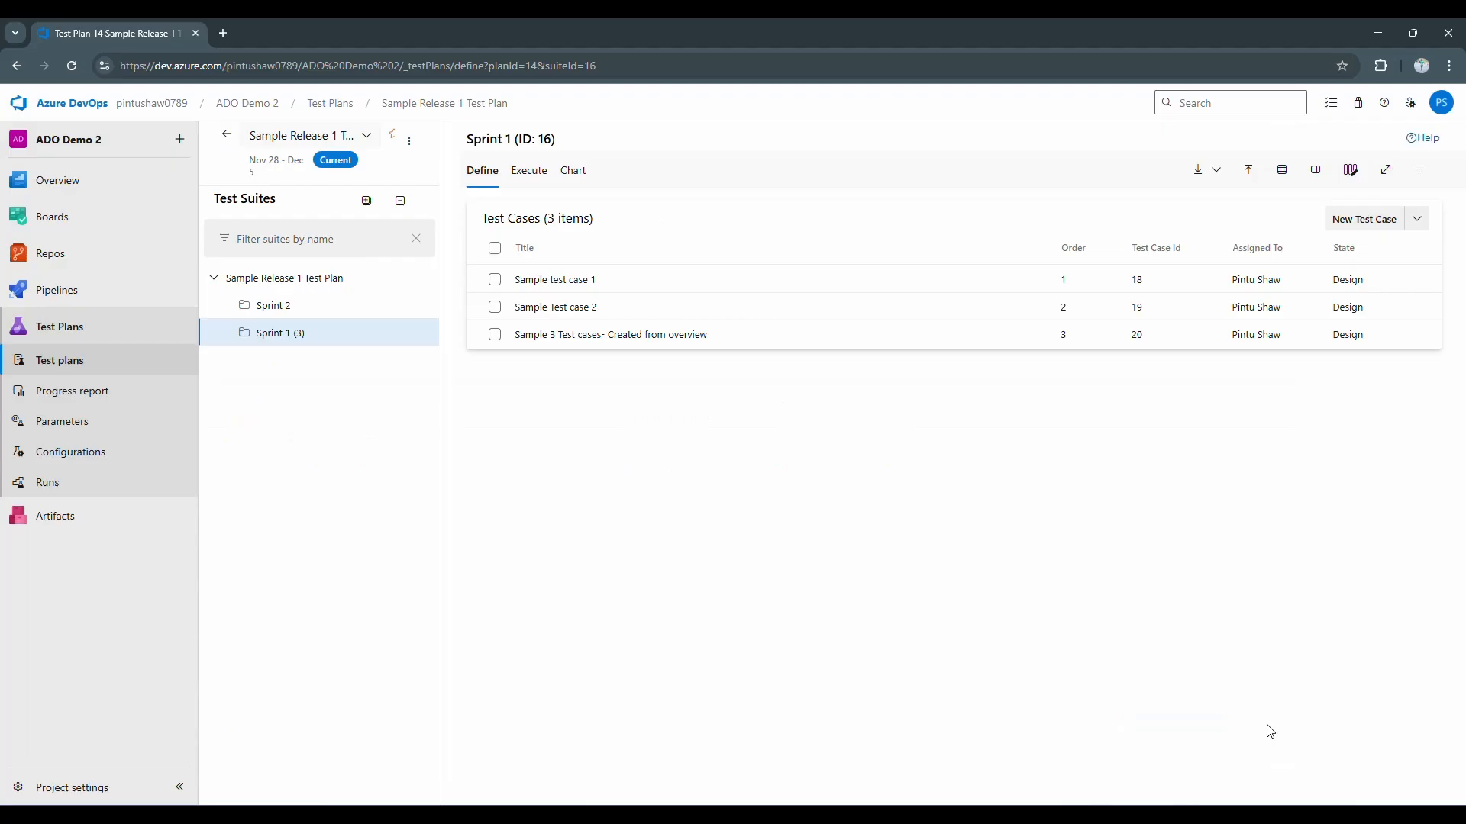
- Open "Sample 4 Test case - from user story" from the related work of User Story 1.1.1
{"action": "mouse_move", "coordinate": [73, 227]}
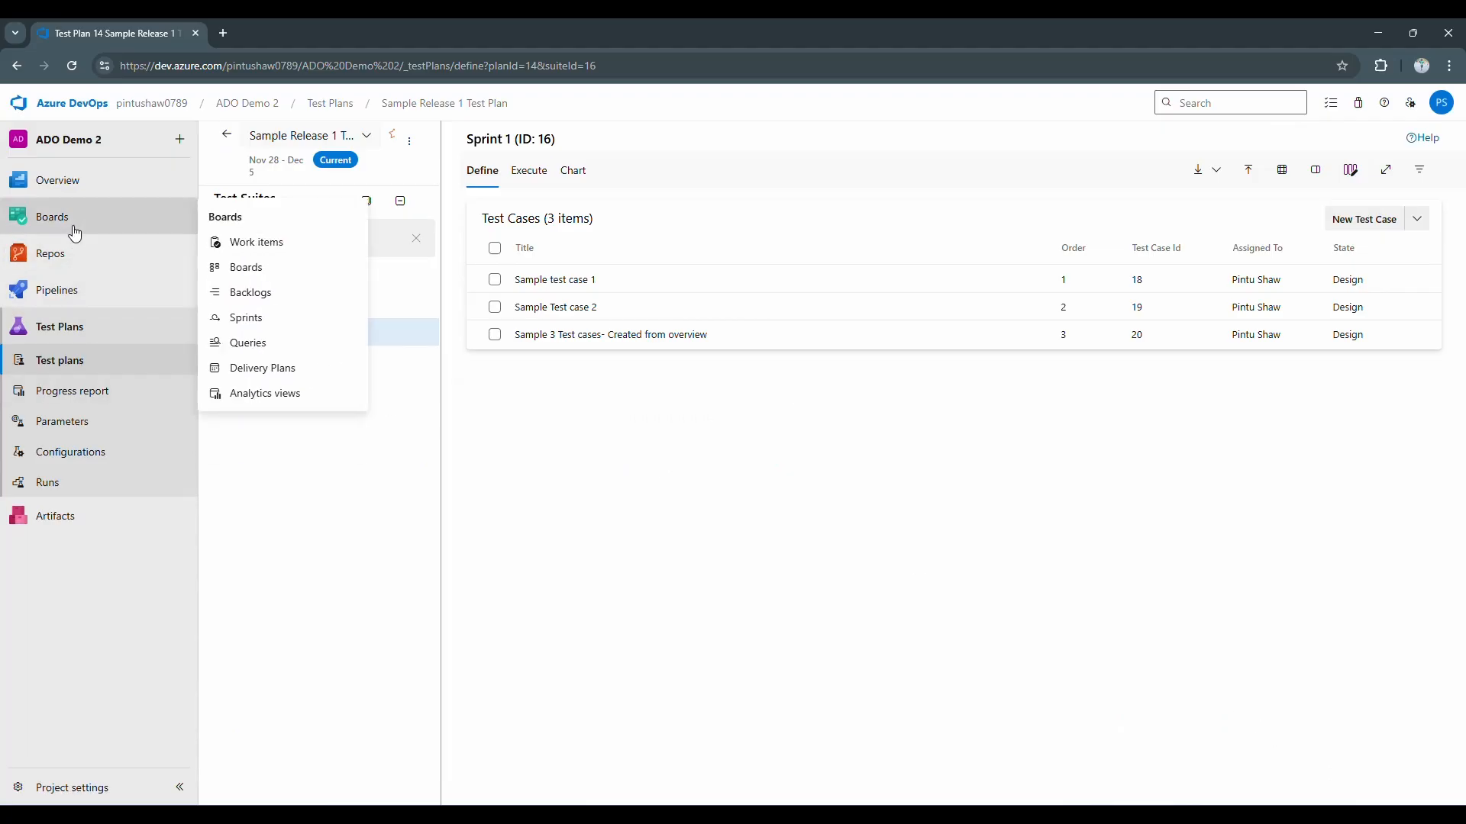
{"action": "left_click", "coordinate": [257, 243]}
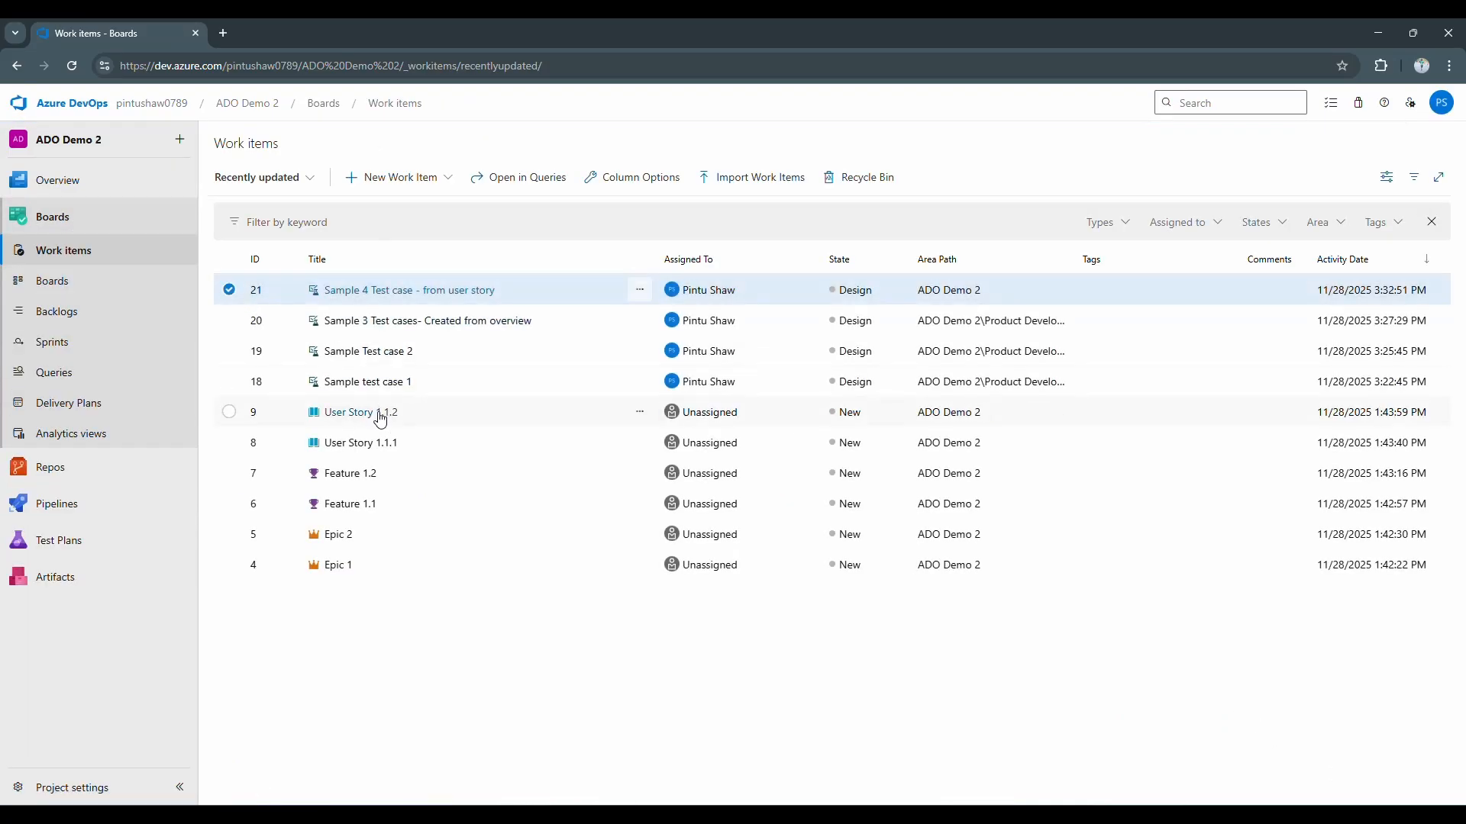
{"action": "left_click", "coordinate": [376, 445]}
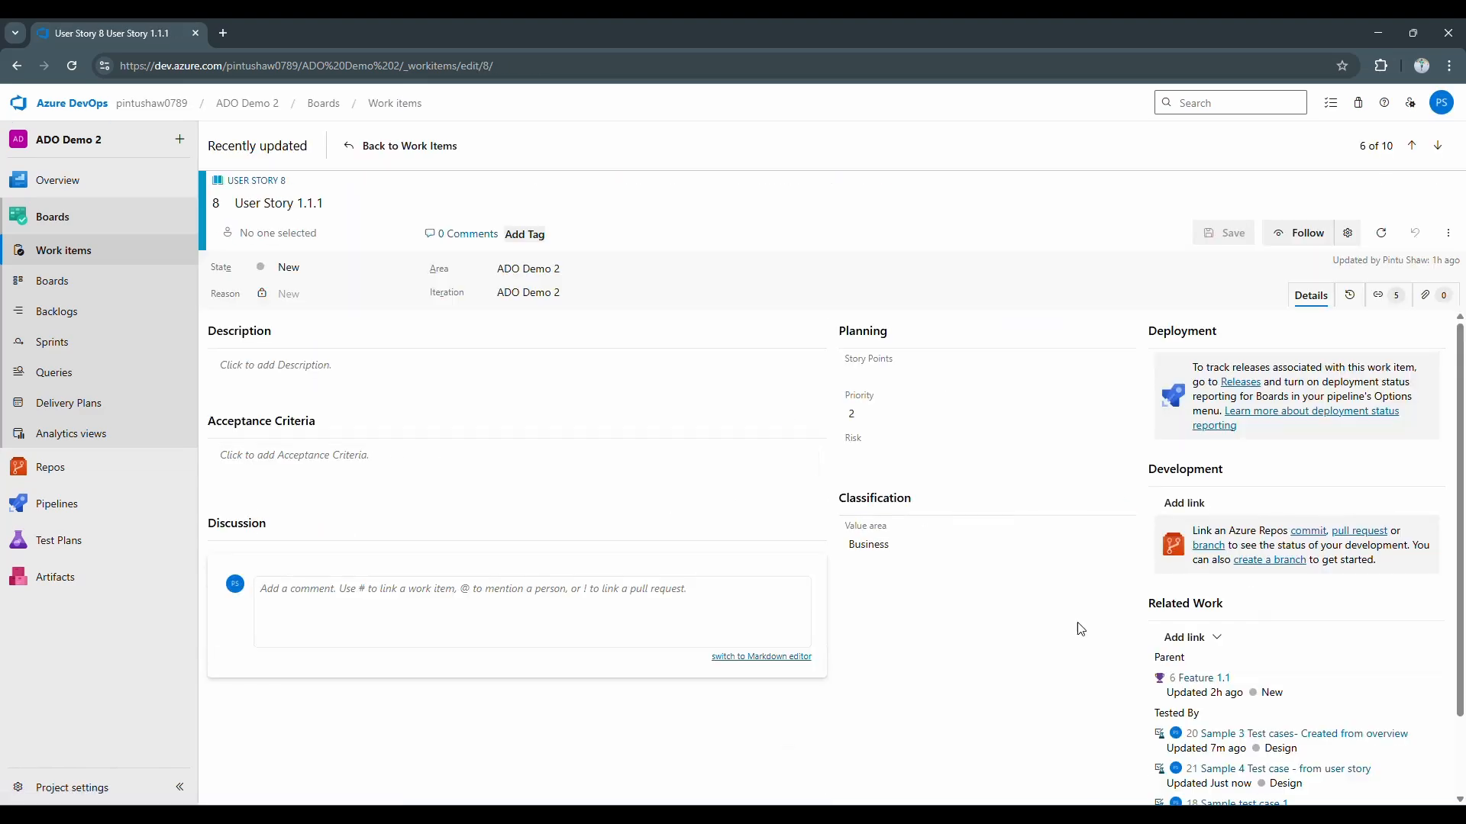
{"action": "scroll", "coordinate": [1267, 723], "scroll_direction": "down", "scroll_amount": 1}
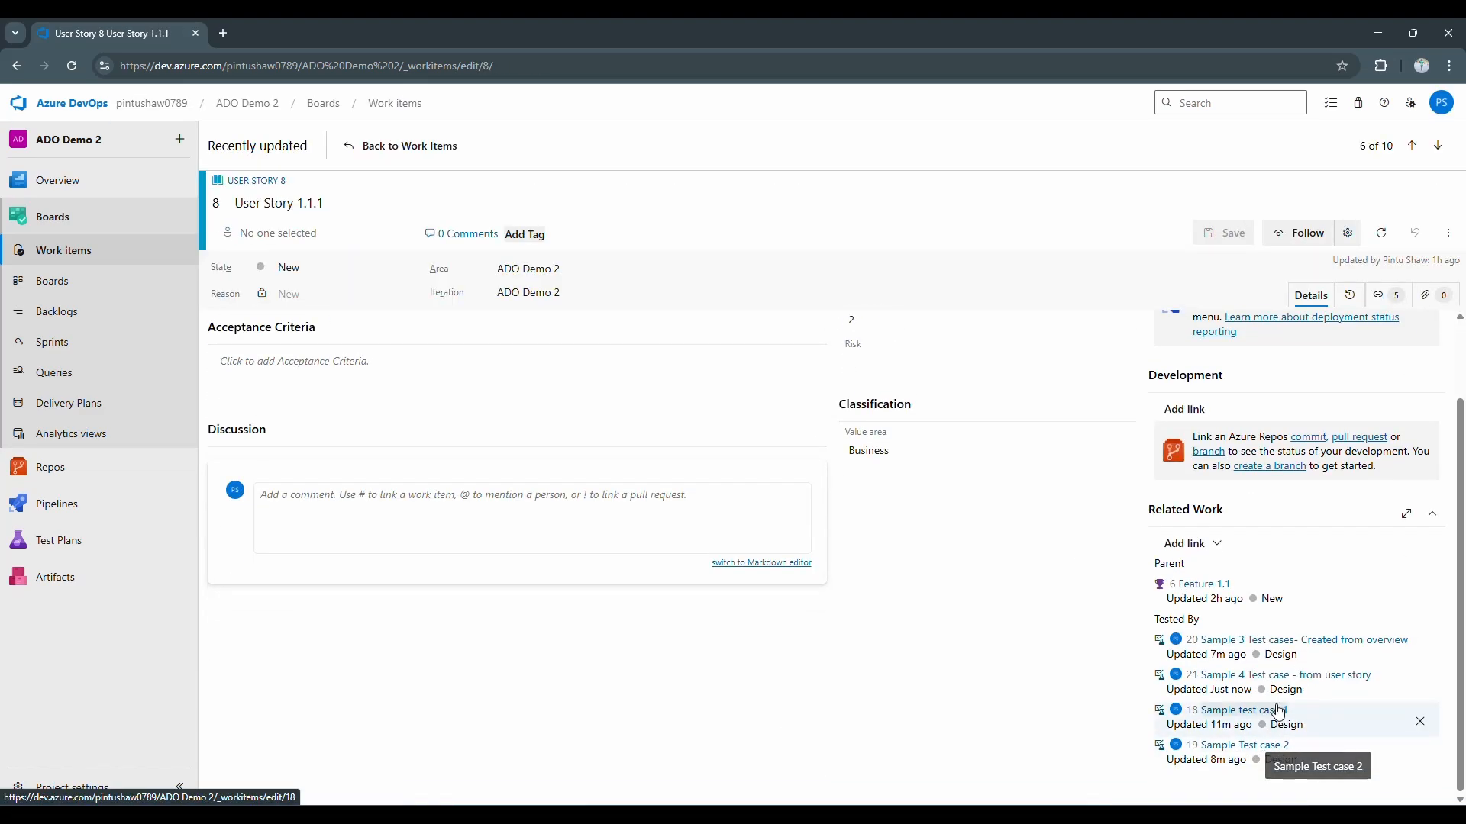
{"action": "left_click", "coordinate": [1282, 676]}
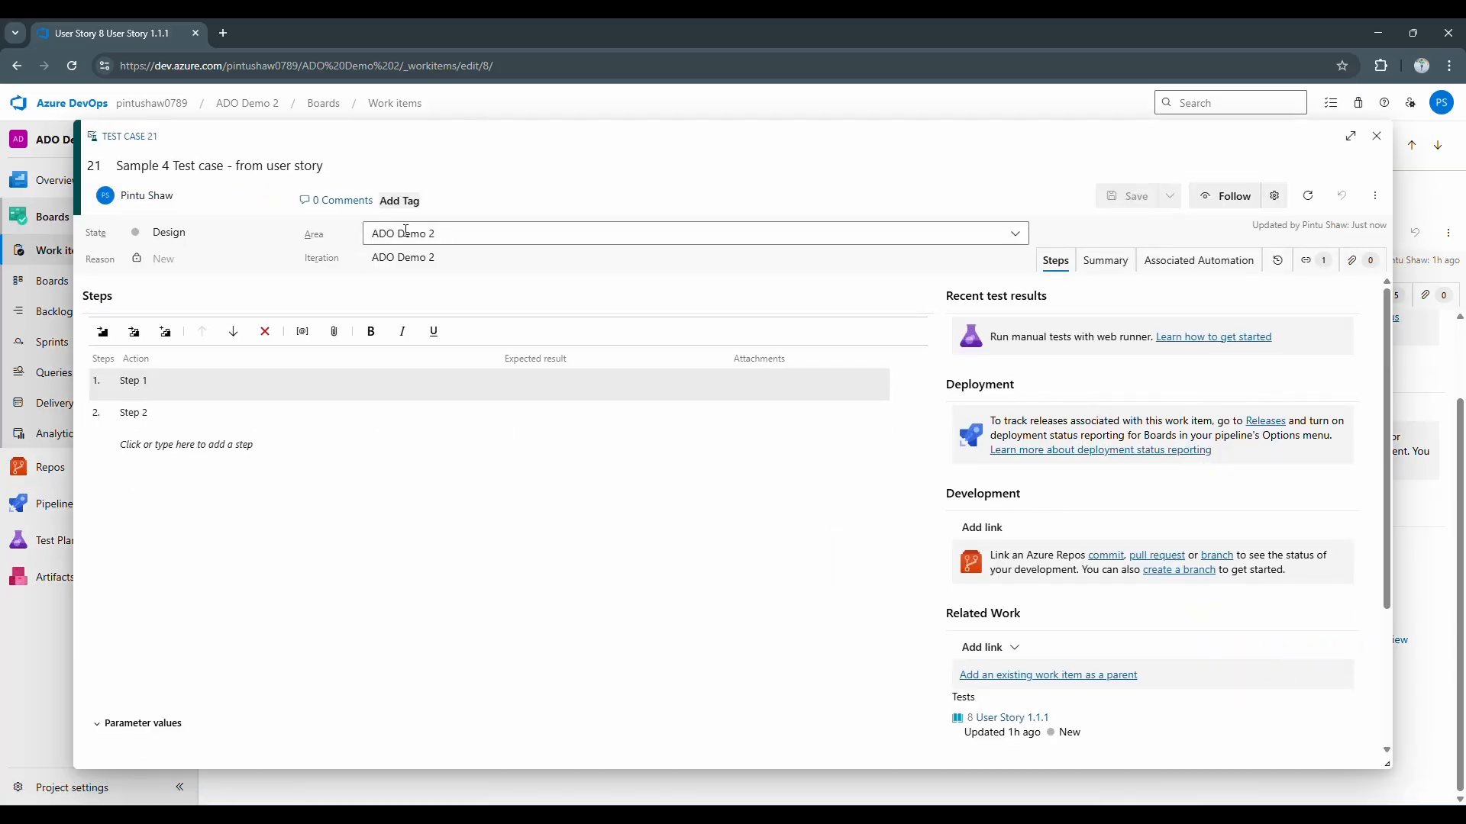
- Set the test case's area to ADO Demo 2\Product Development and its iteration to ADO Demo 2\Sprint 1, save and close it
{"action": "left_click", "coordinate": [471, 236]}
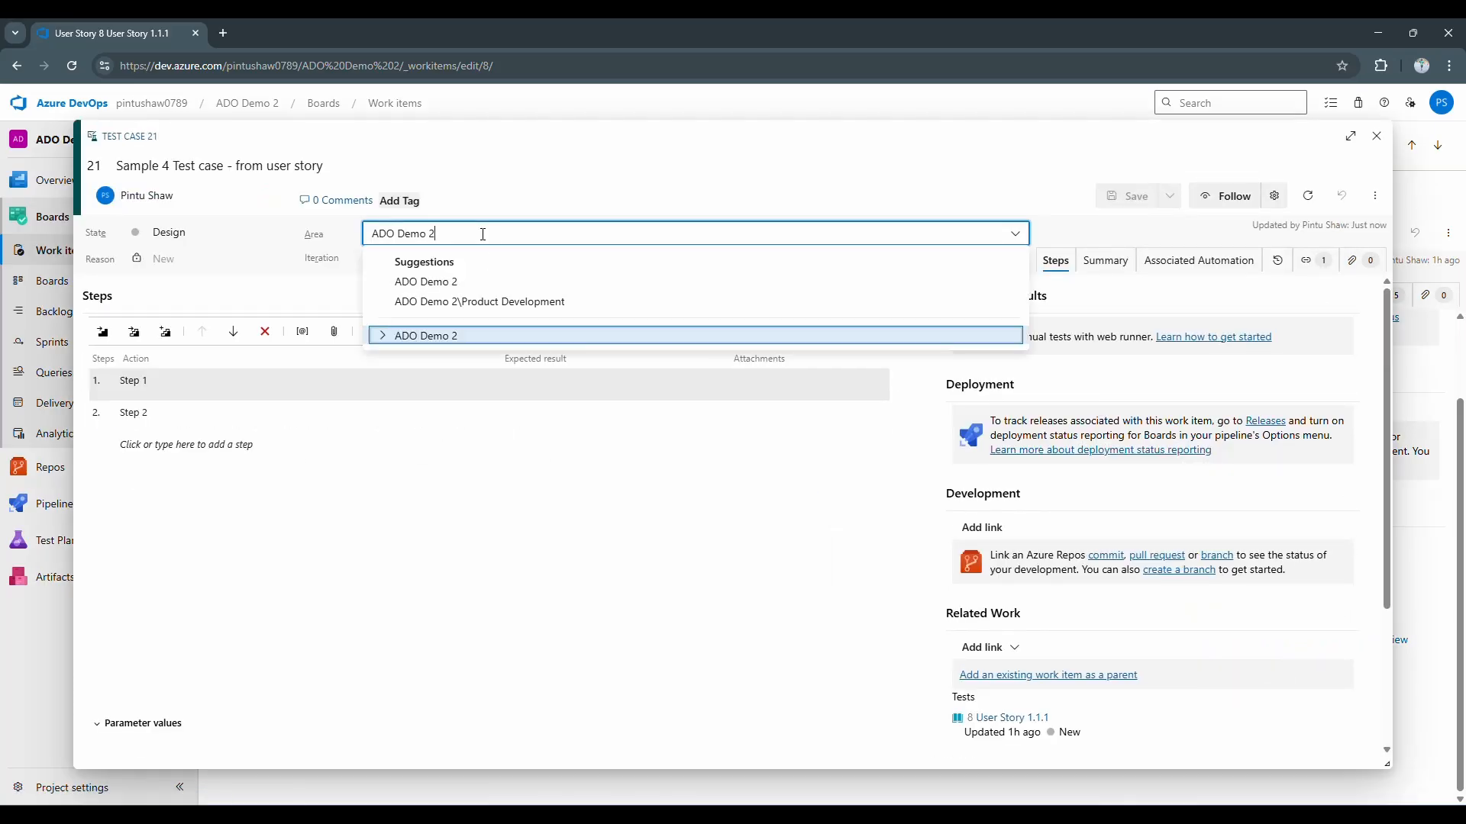
{"action": "left_click", "coordinate": [482, 303]}
{"action": "left_click", "coordinate": [470, 260]}
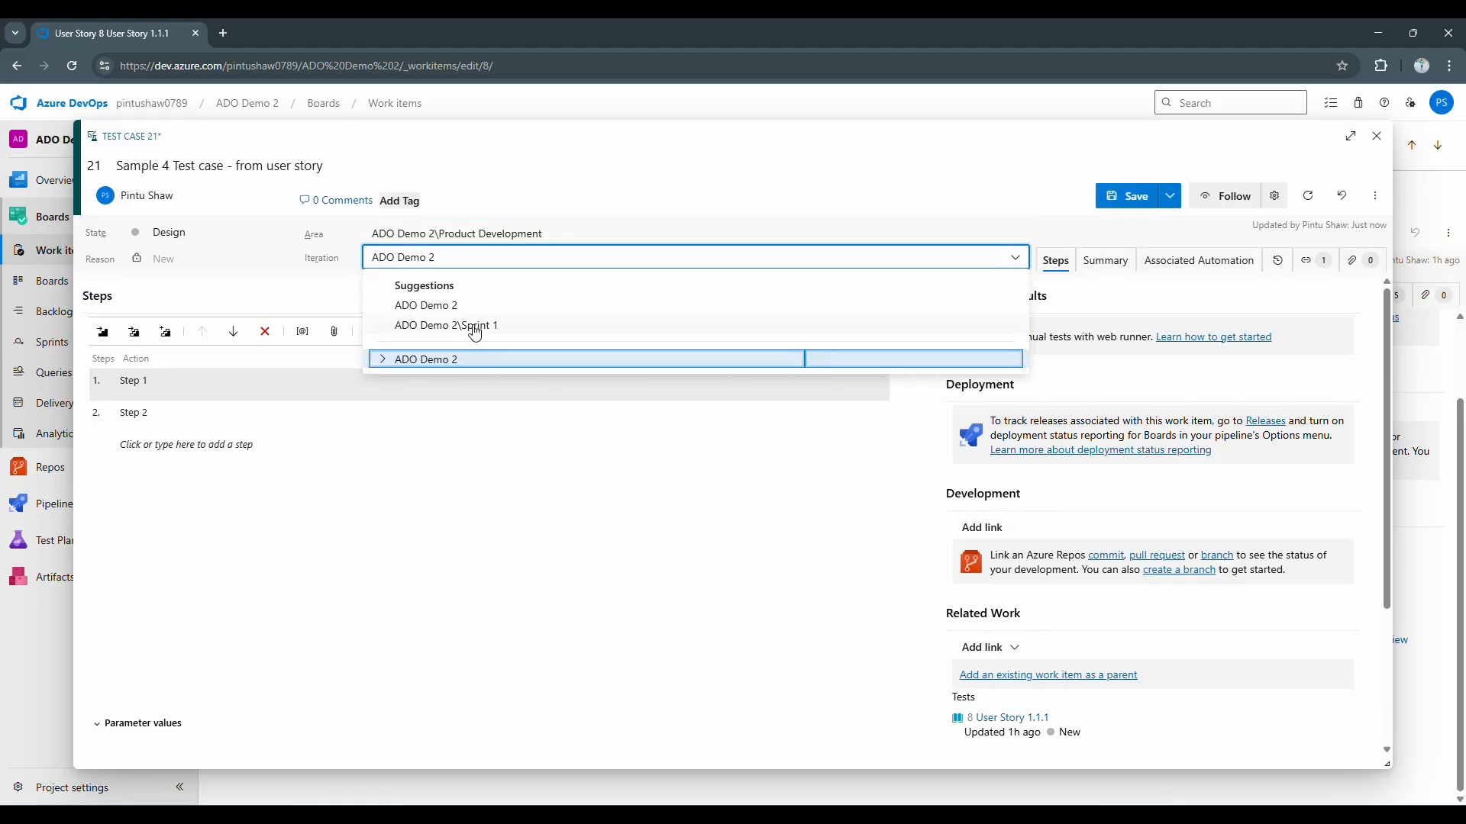
{"action": "left_click", "coordinate": [474, 326]}
{"action": "left_click", "coordinate": [1122, 200]}
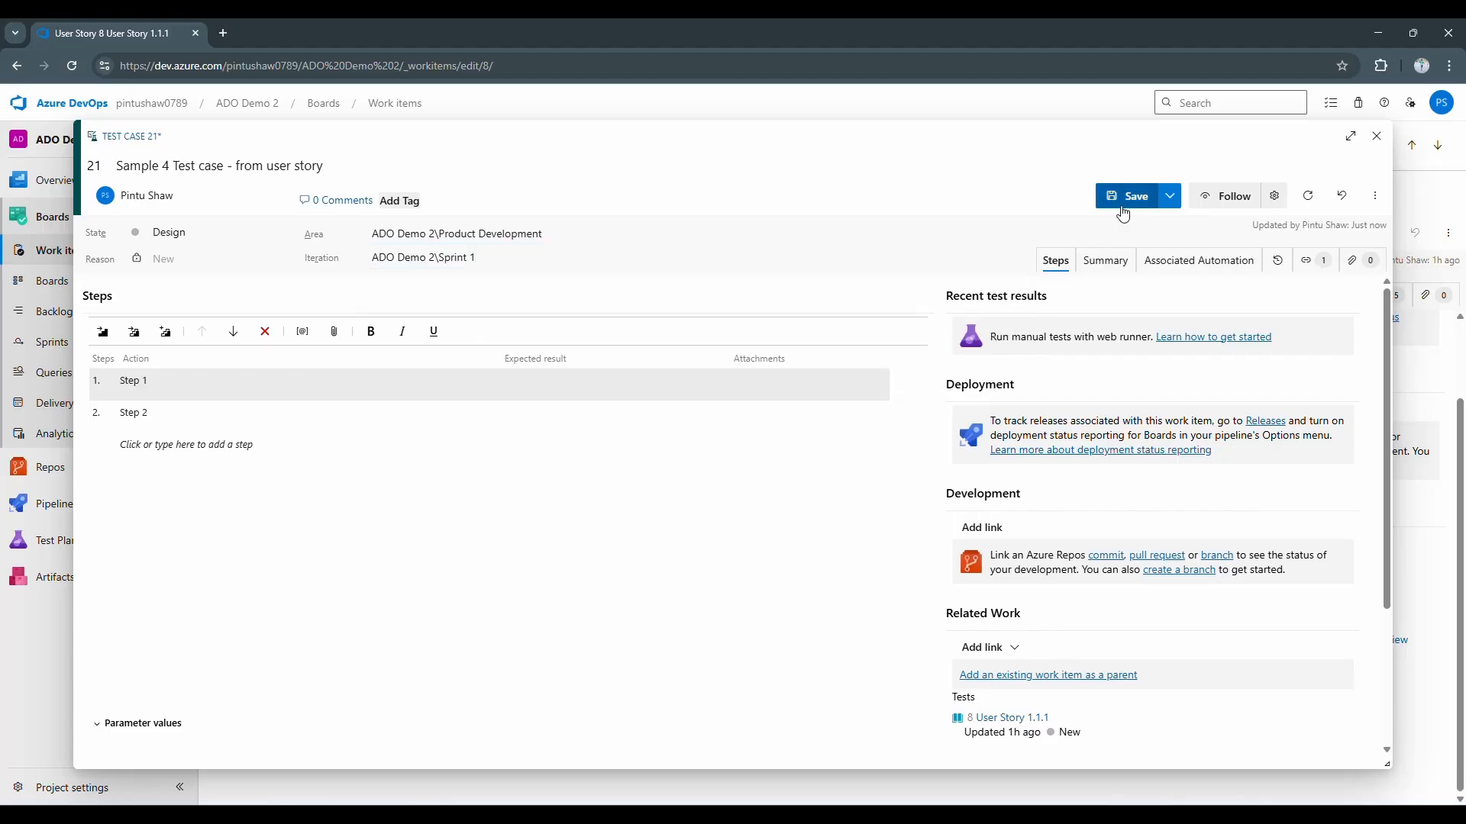
{"action": "left_click", "coordinate": [1376, 136]}
- Return to the Sprint 1 suite and query the existing test cases under ADO Demo 2\Product Development
{"action": "left_click", "coordinate": [90, 549]}
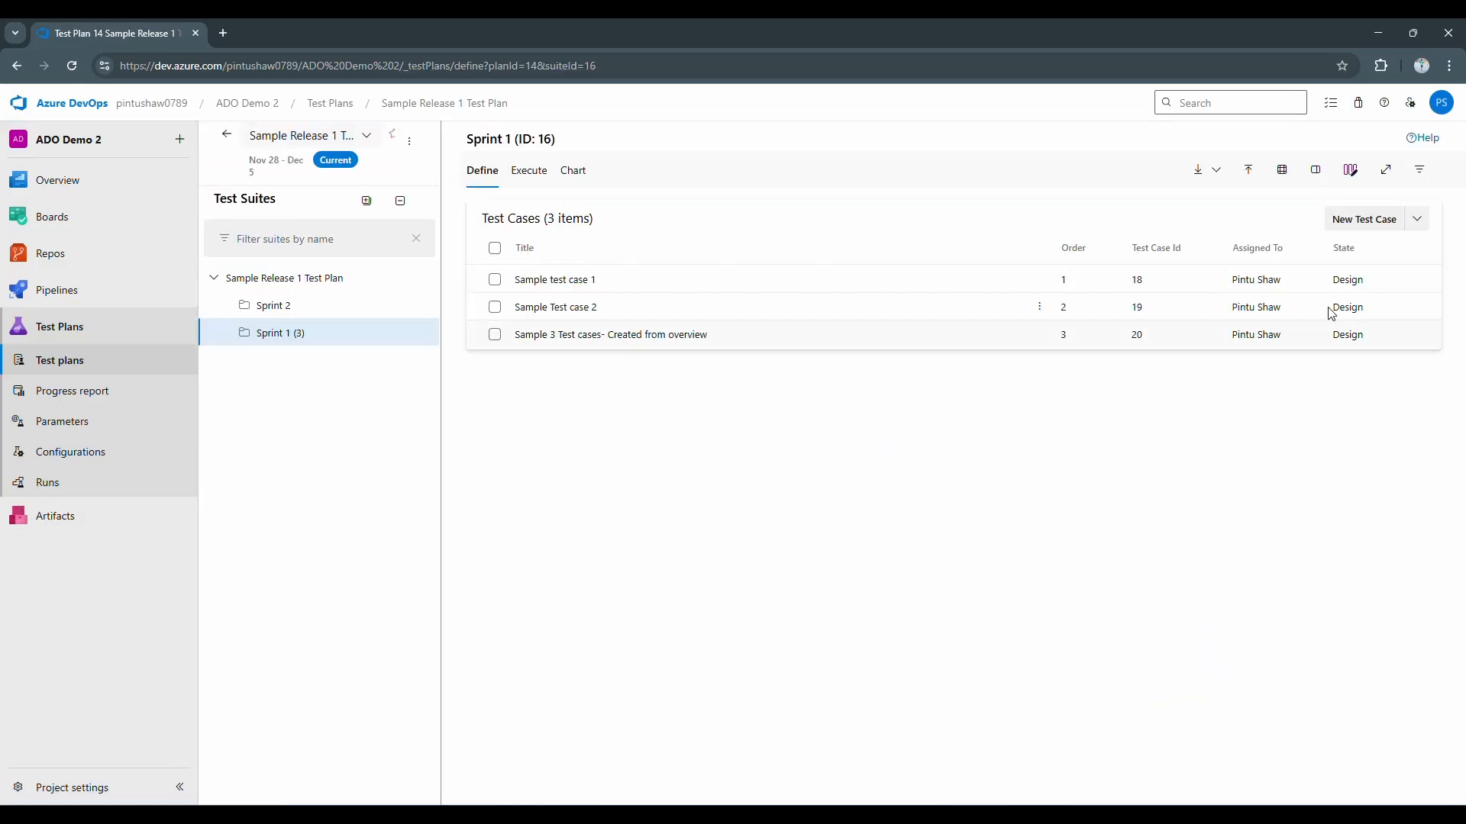
{"action": "left_click", "coordinate": [1418, 219]}
{"action": "left_click", "coordinate": [1384, 248]}
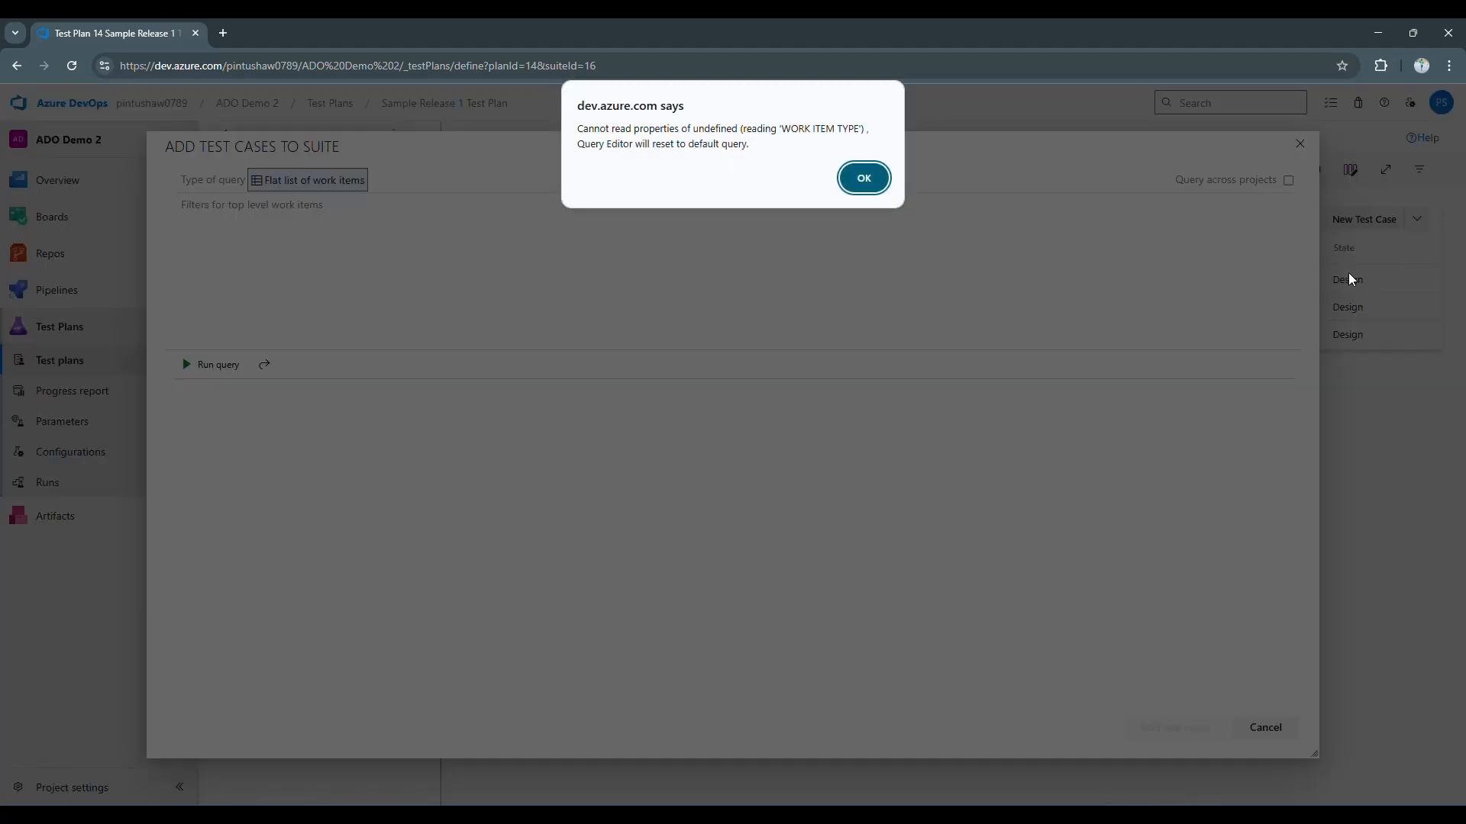
{"action": "left_click", "coordinate": [863, 178]}
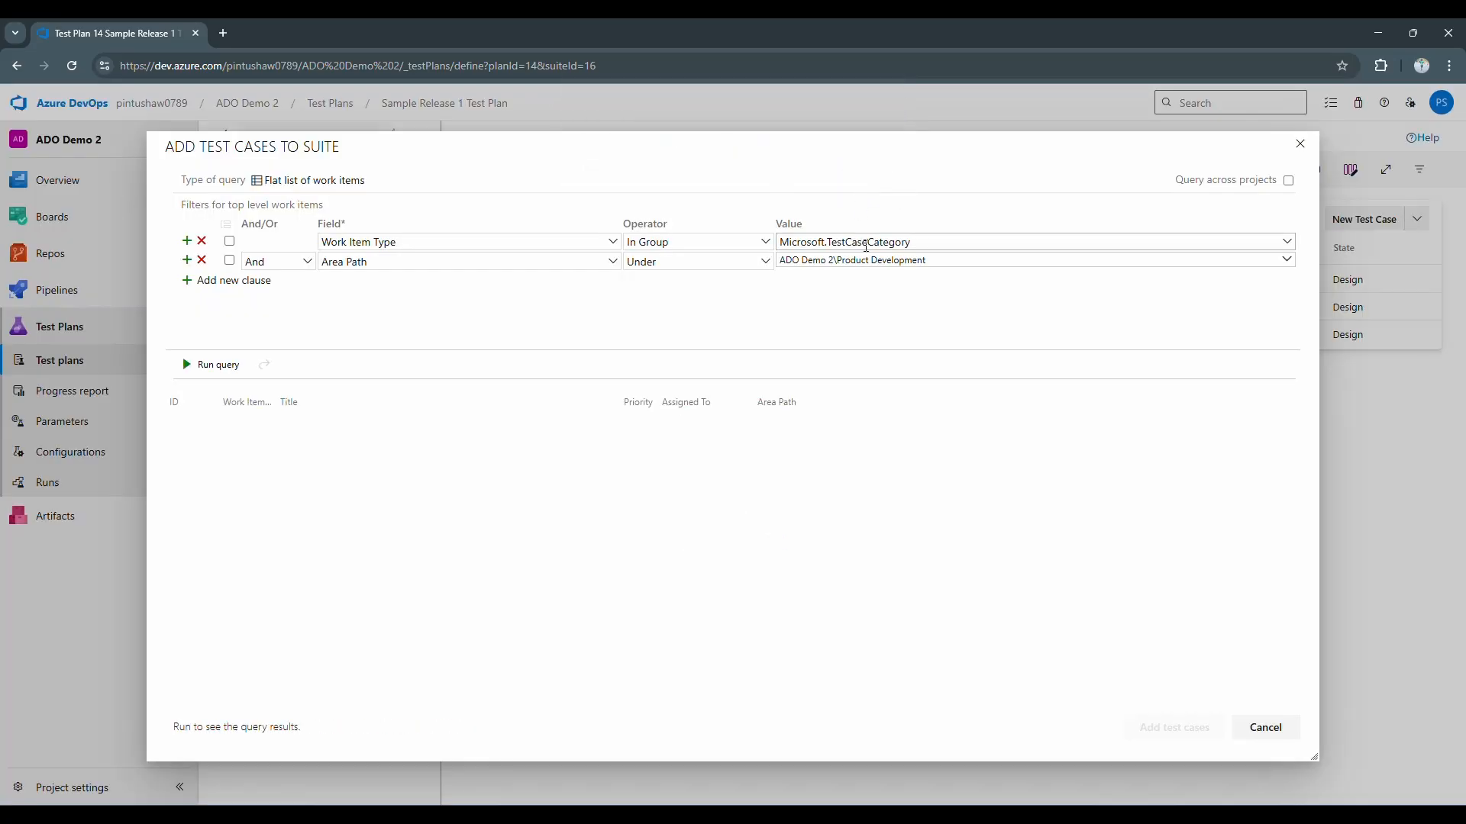
{"action": "left_click", "coordinate": [200, 366]}
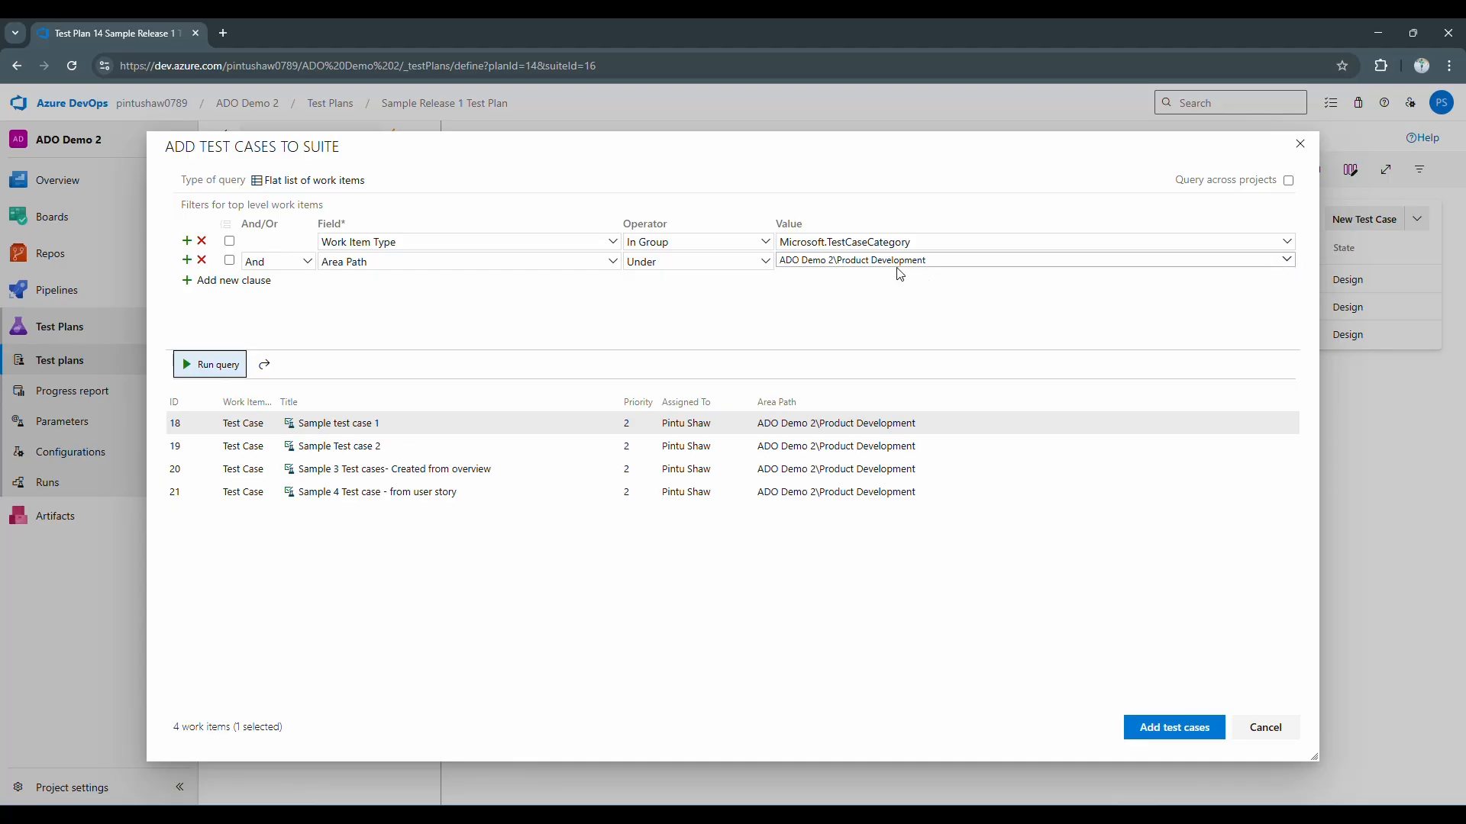
- Try ADO Demo 2 as the query's area path value, and restore ADO Demo 2\Product Development
{"action": "left_click", "coordinate": [1101, 262]}
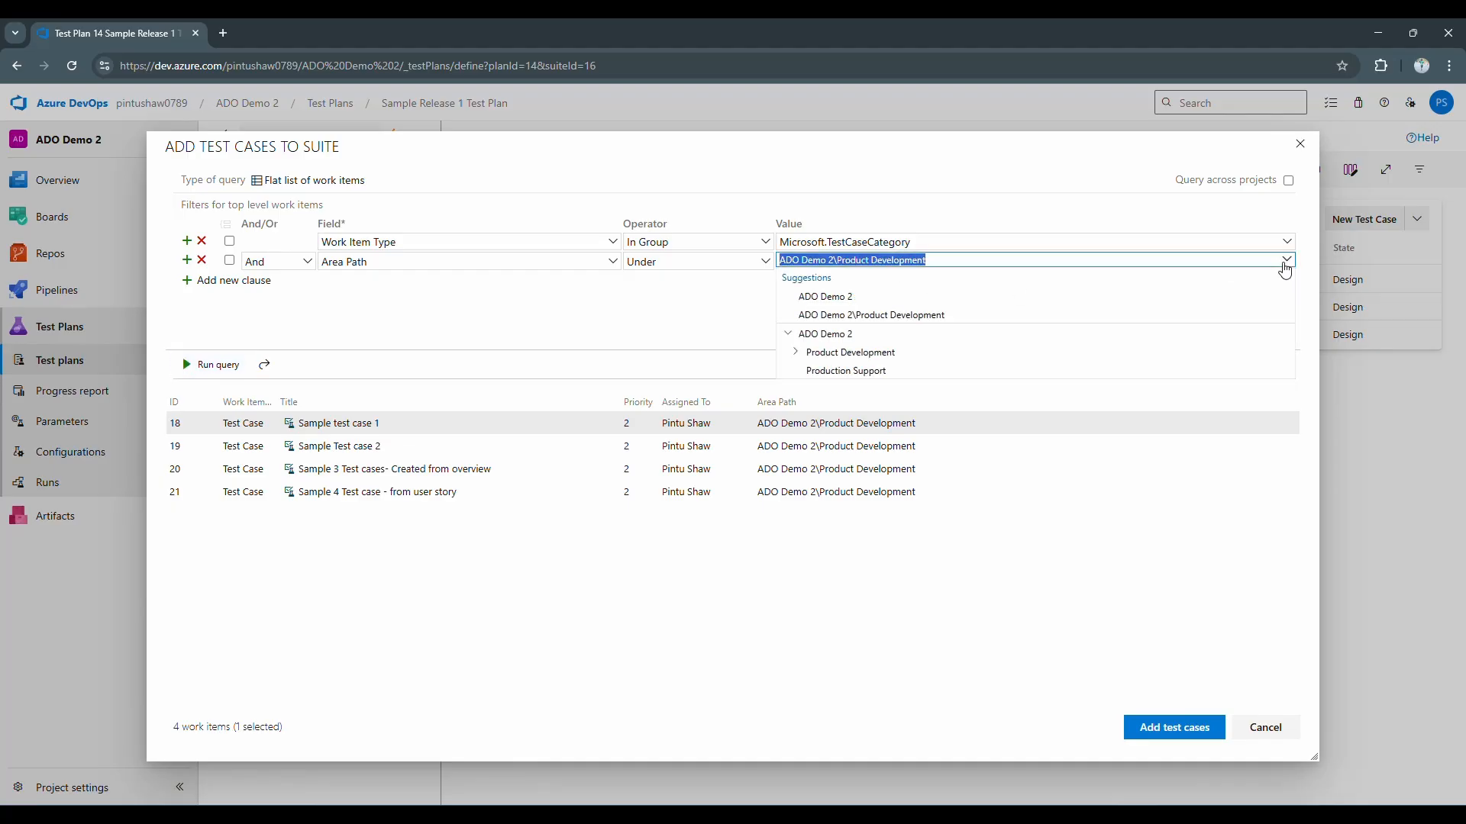
{"action": "left_click", "coordinate": [876, 313]}
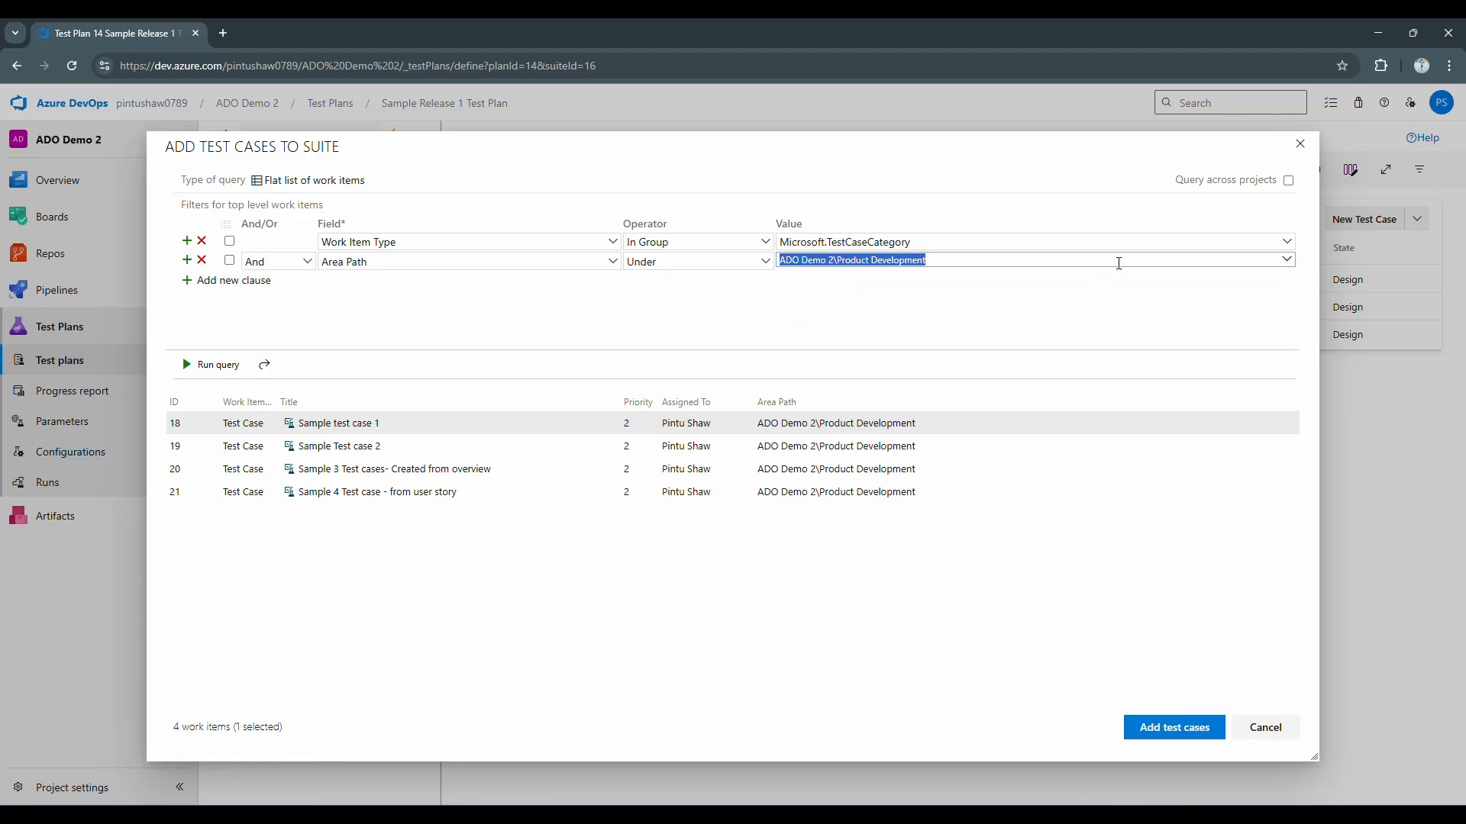
{"action": "left_click", "coordinate": [1288, 261]}
{"action": "left_click", "coordinate": [930, 298]}
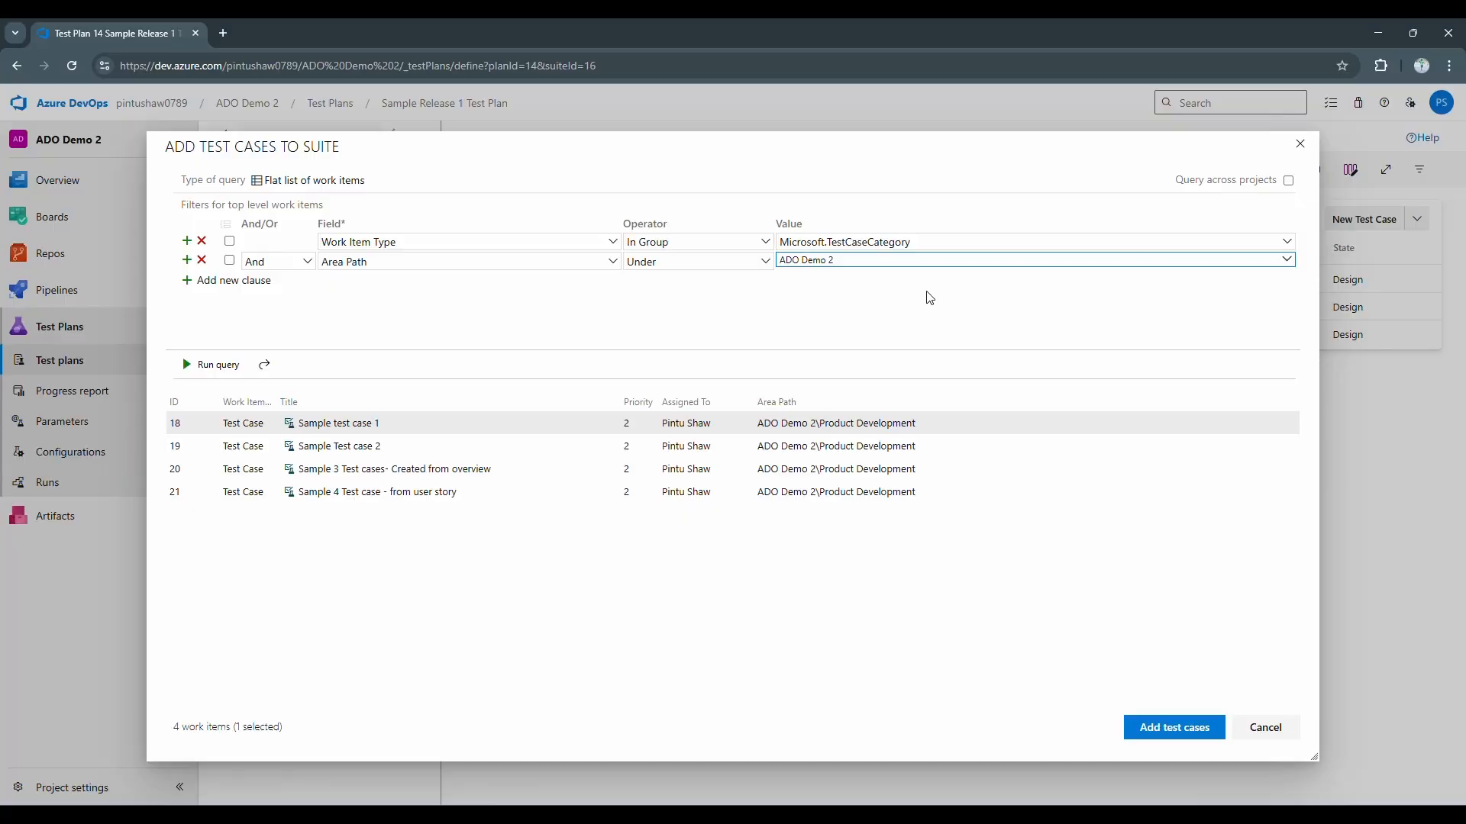
{"action": "left_click", "coordinate": [1287, 260]}
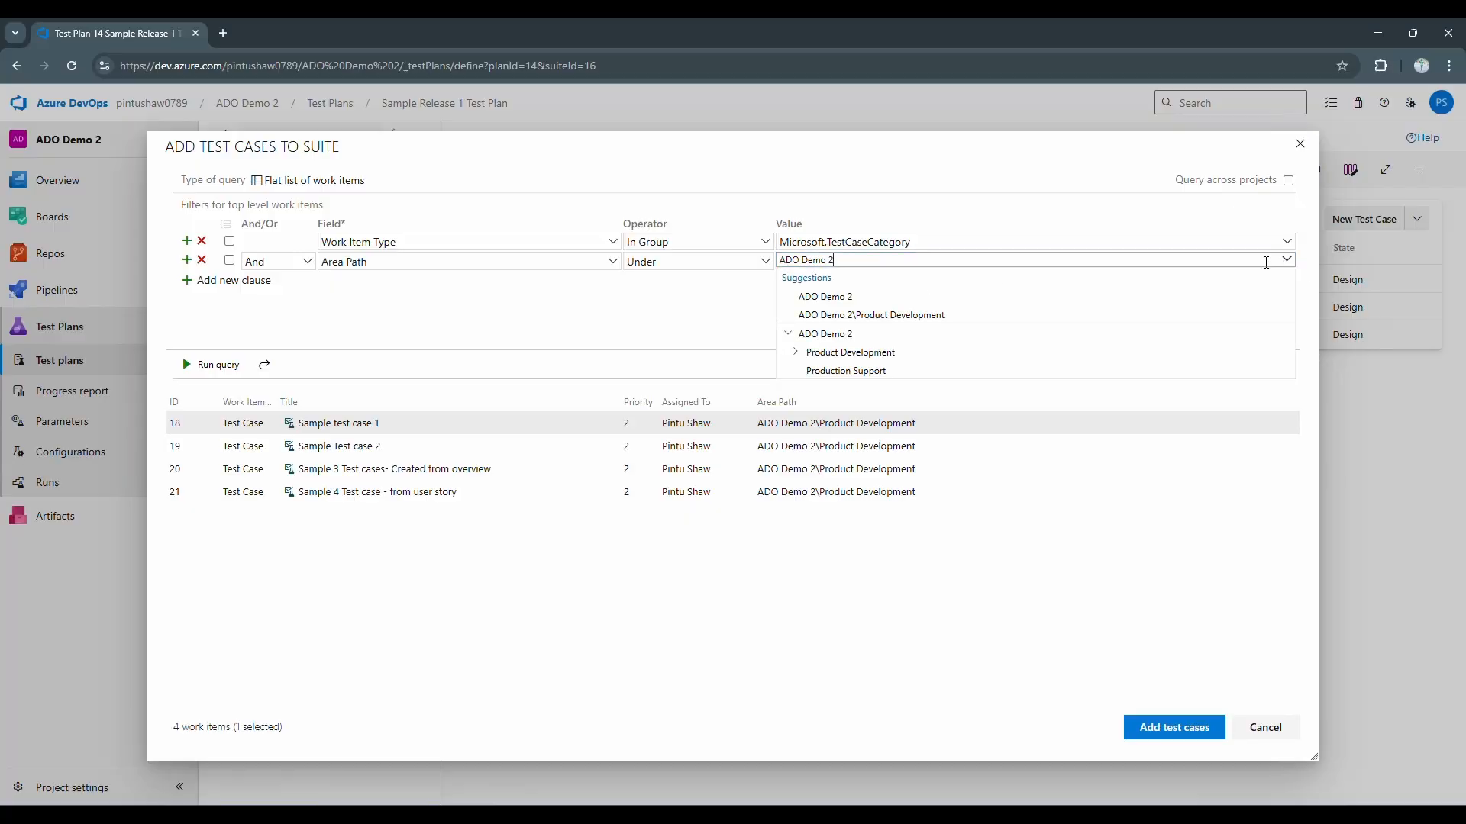
{"action": "left_click", "coordinate": [992, 315]}
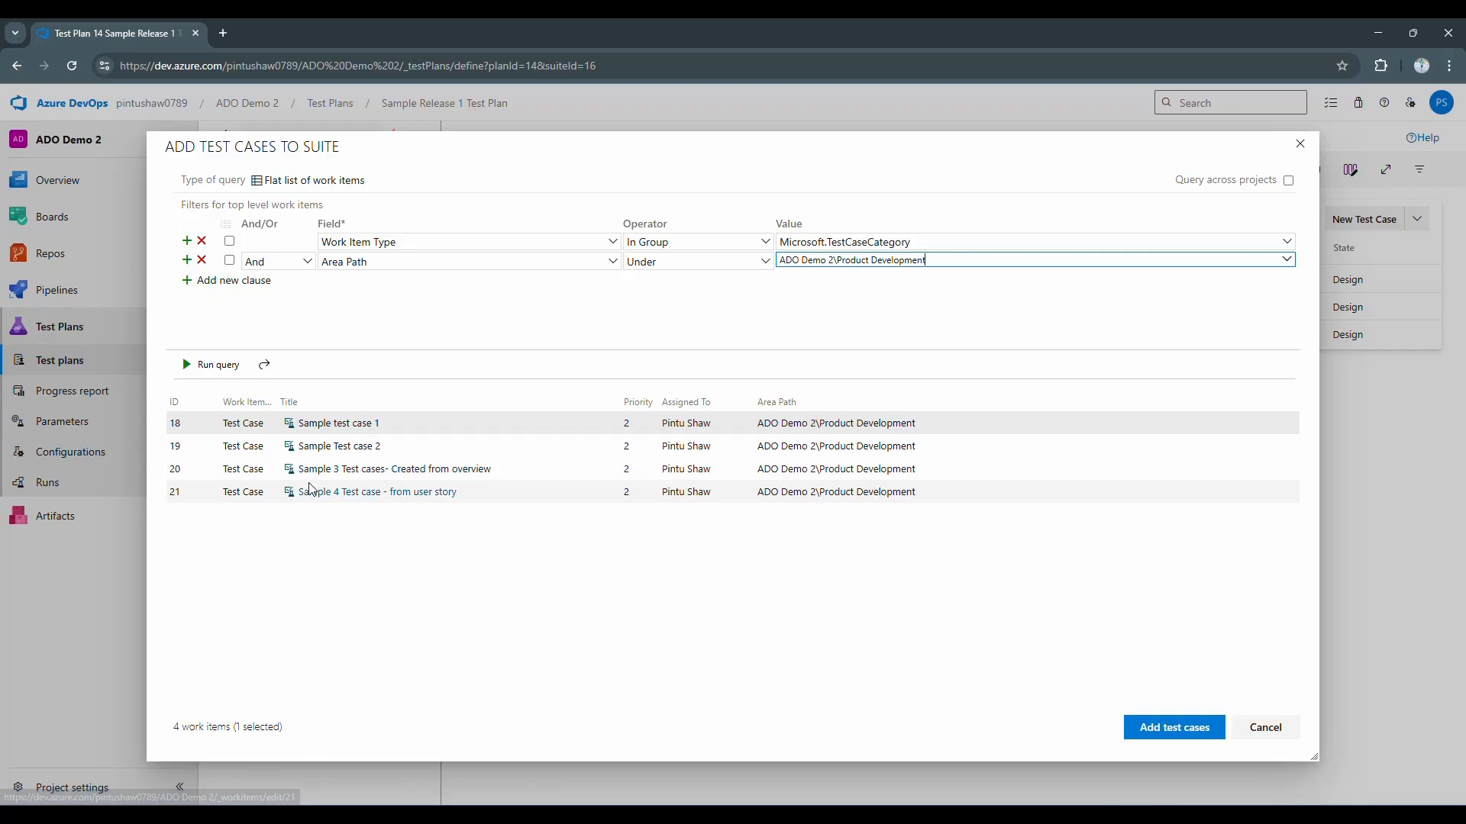
- Add "Sample 4 Test case - from user story" to the Sprint 1 suite and select it in the suite's list
{"action": "left_click", "coordinate": [490, 494]}
{"action": "left_click", "coordinate": [1193, 723]}
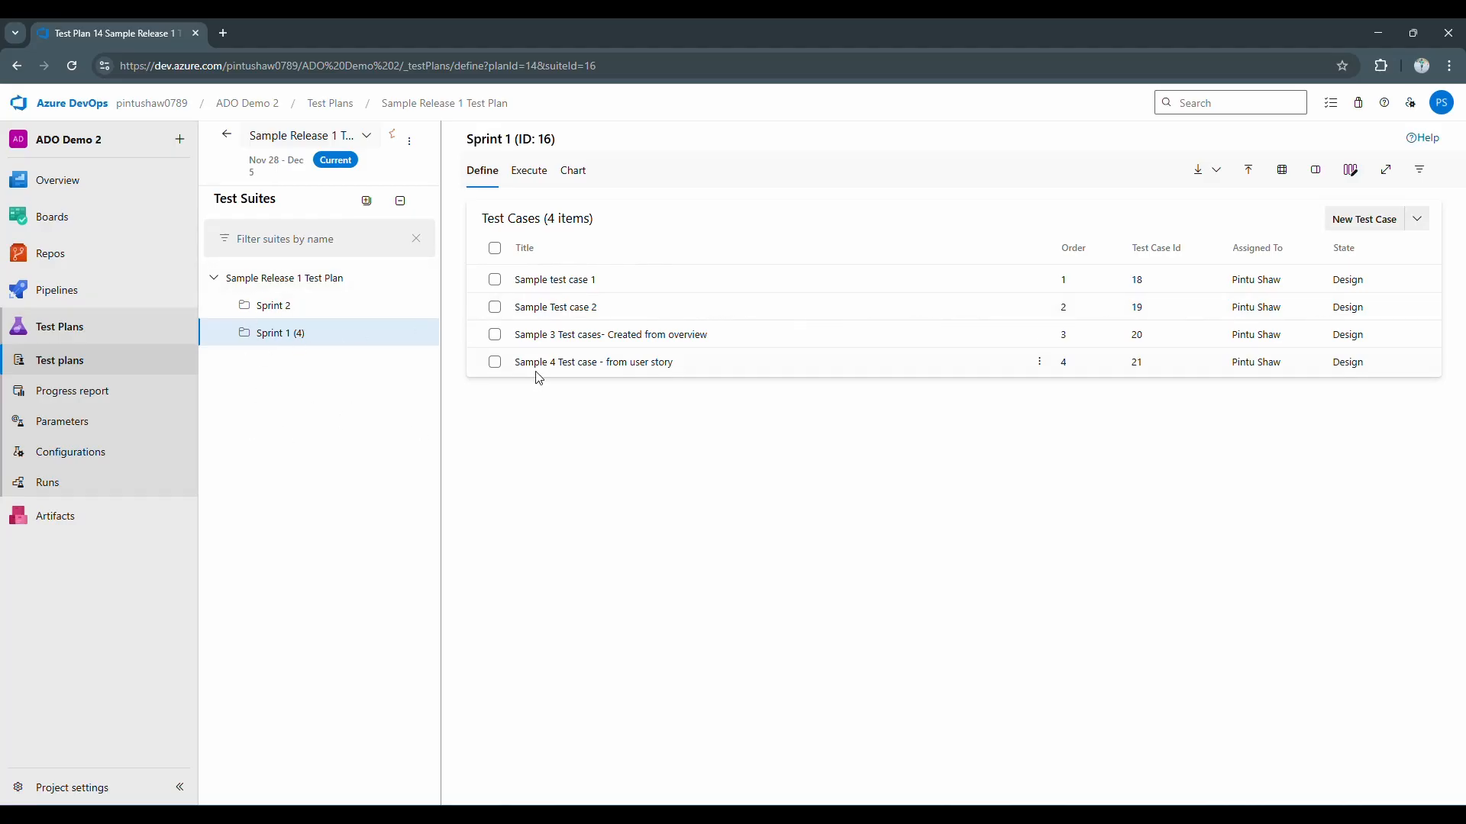
{"action": "left_click", "coordinate": [495, 363]}
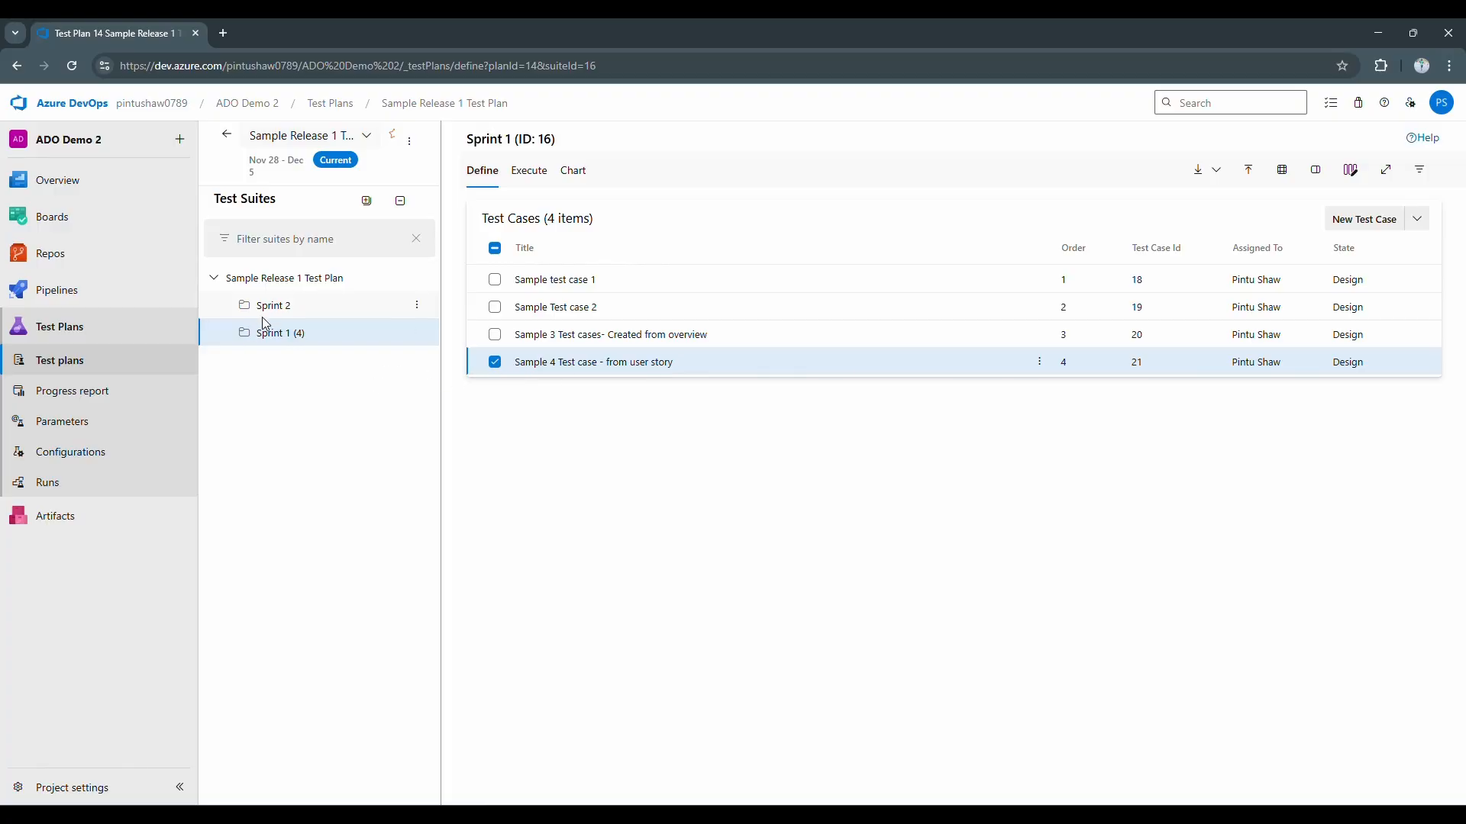
- Examine the Sprint 2 suite and Sprint 1's execution view, and return to Sprint 1's definition with the Sample 4 test case selected
{"action": "left_click", "coordinate": [281, 306]}
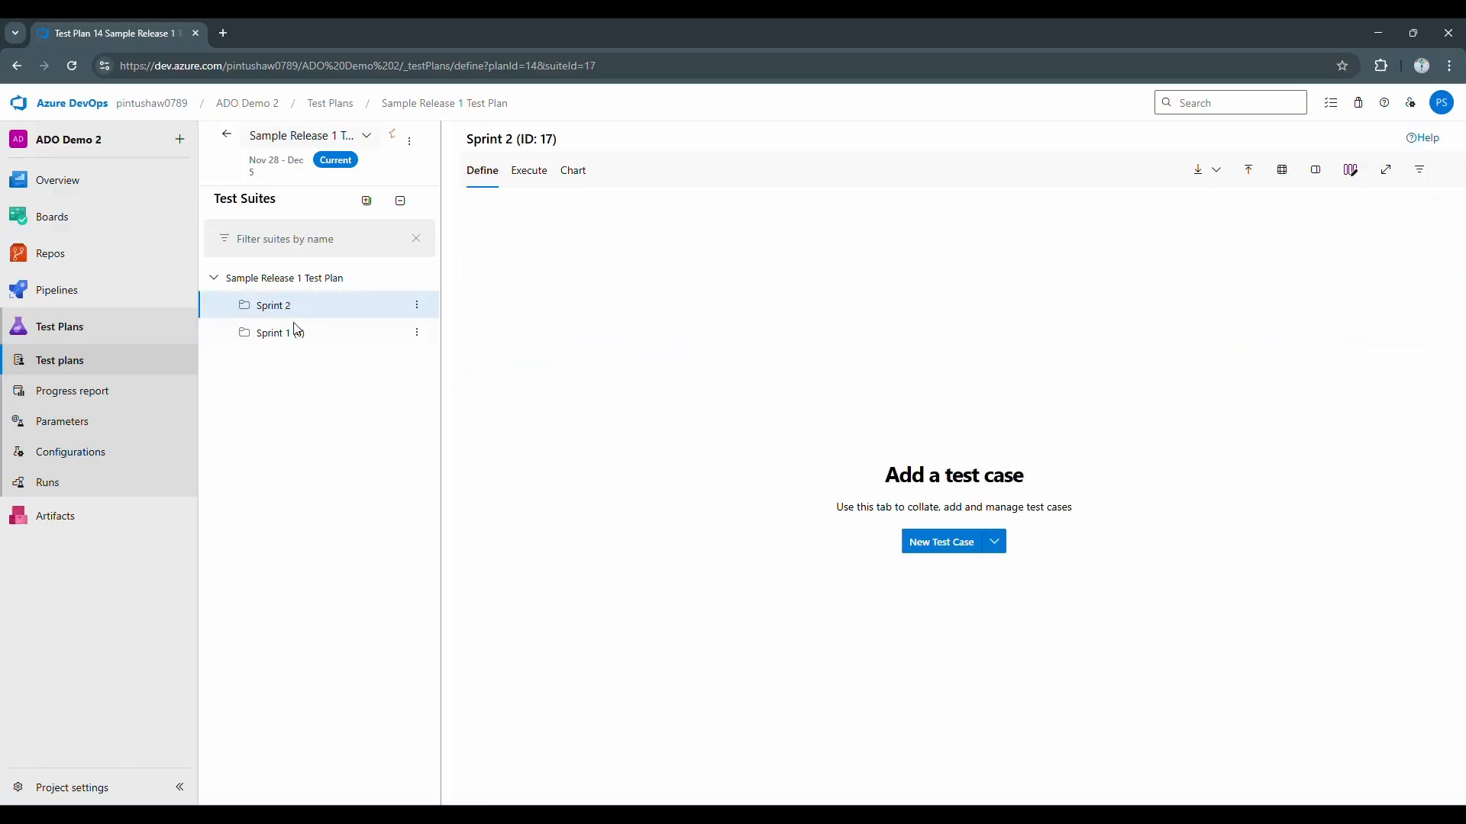
{"action": "left_click", "coordinate": [293, 333]}
{"action": "left_click", "coordinate": [543, 365]}
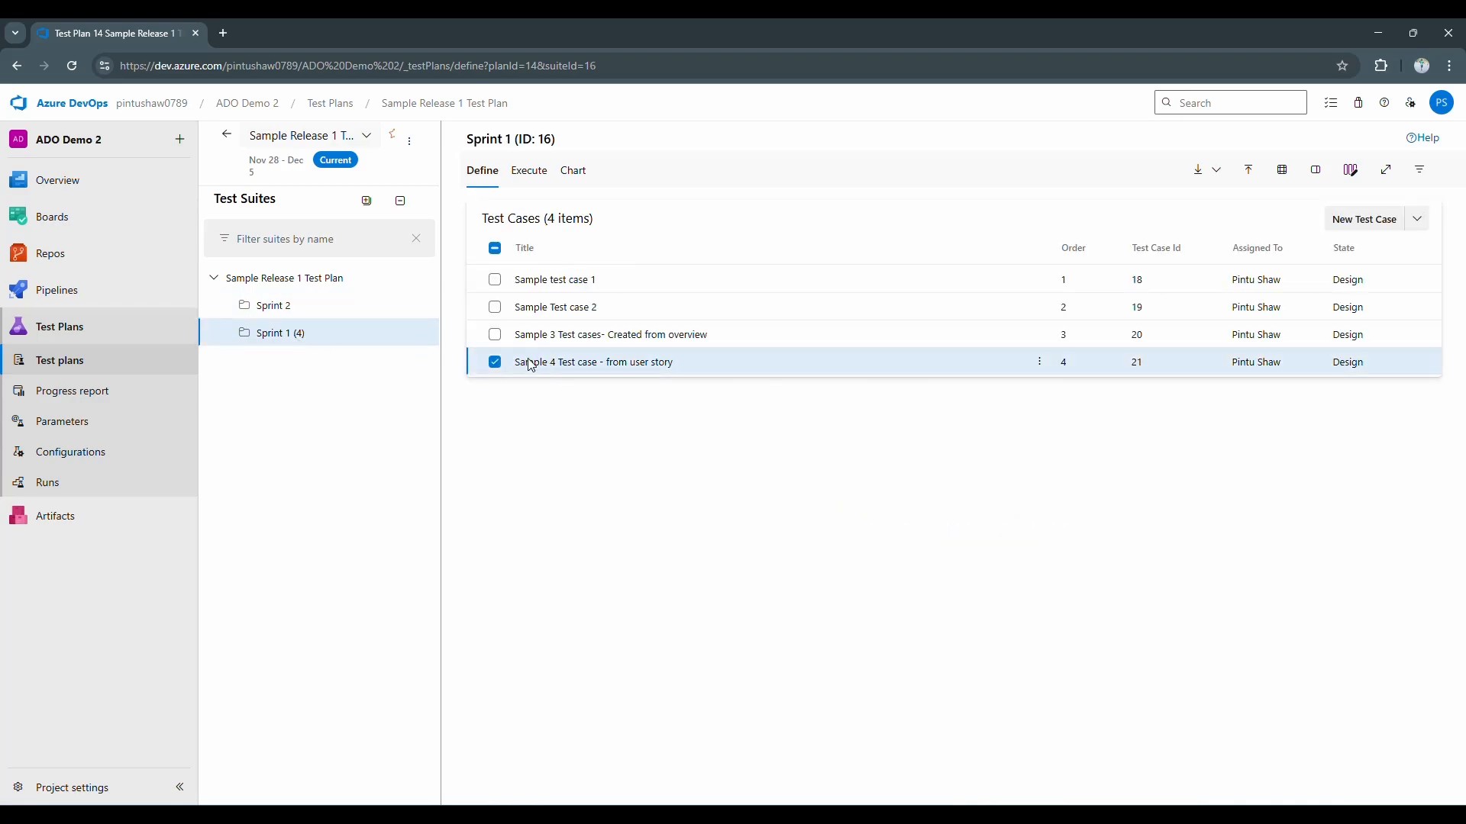
{"action": "left_click", "coordinate": [529, 171]}
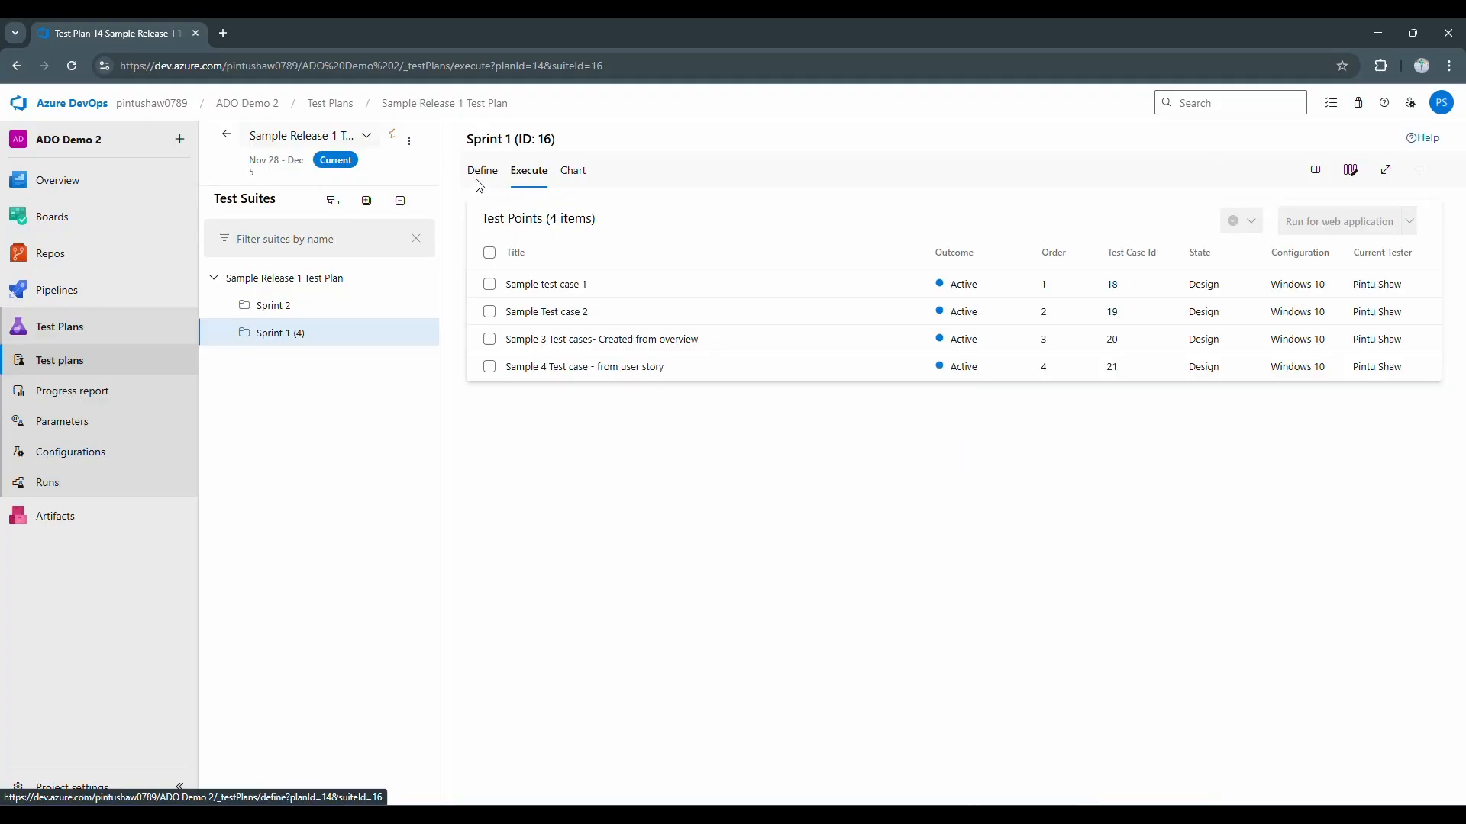
{"action": "left_click", "coordinate": [481, 172]}
{"action": "left_click", "coordinate": [495, 362]}
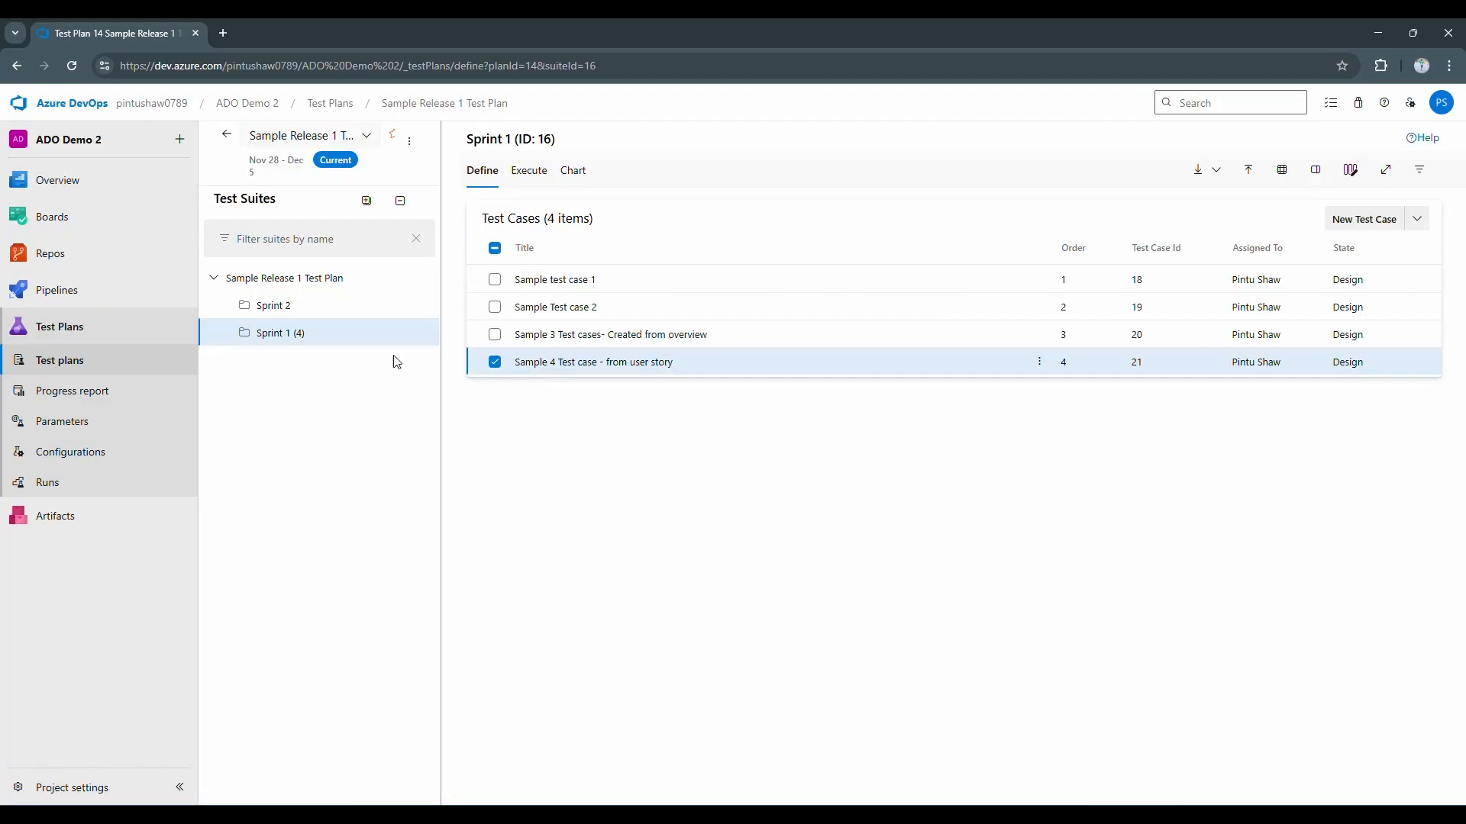
{"action": "left_click", "coordinate": [417, 336]}
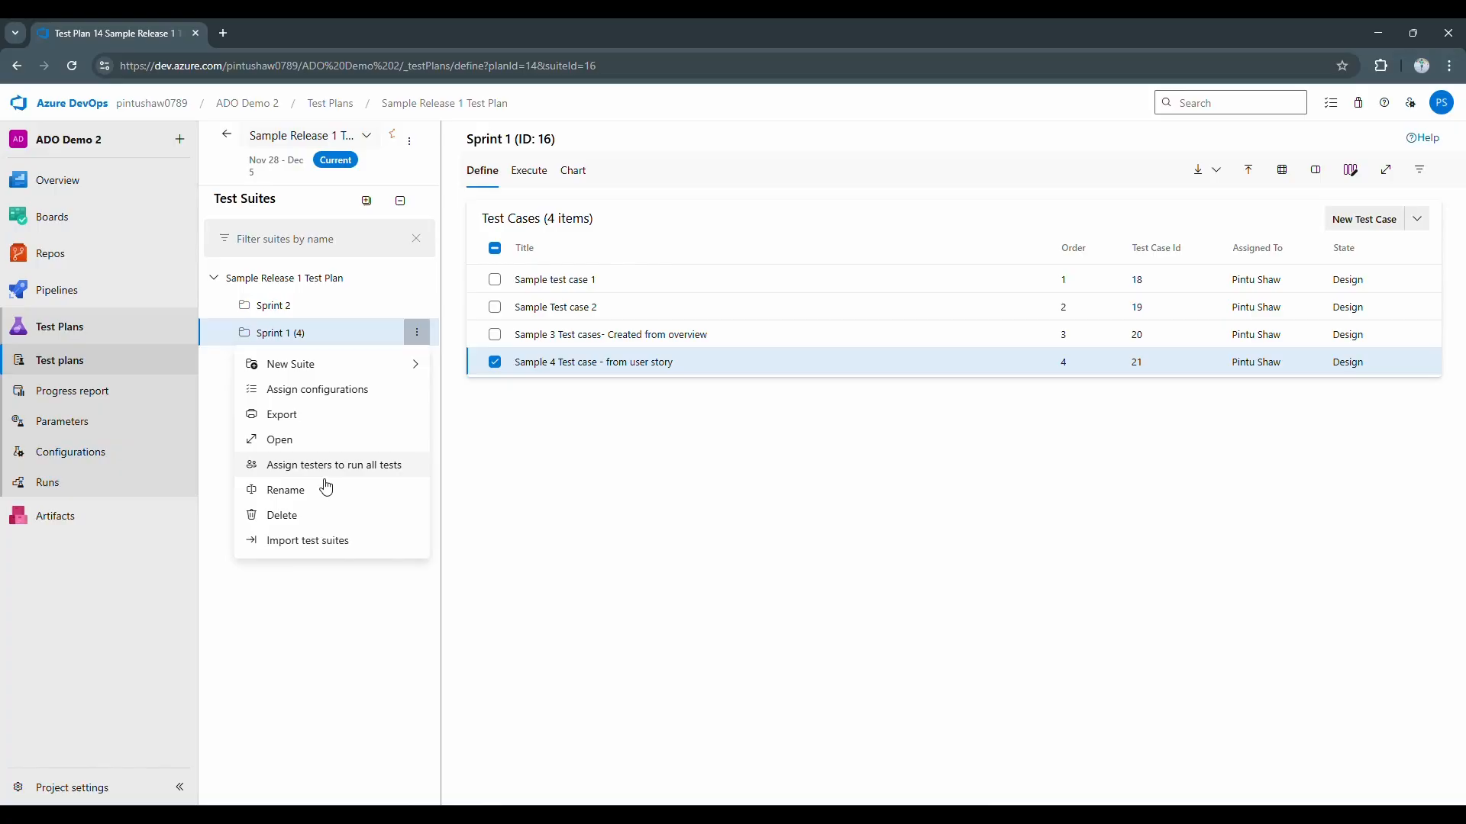
{"action": "left_click", "coordinate": [538, 546]}
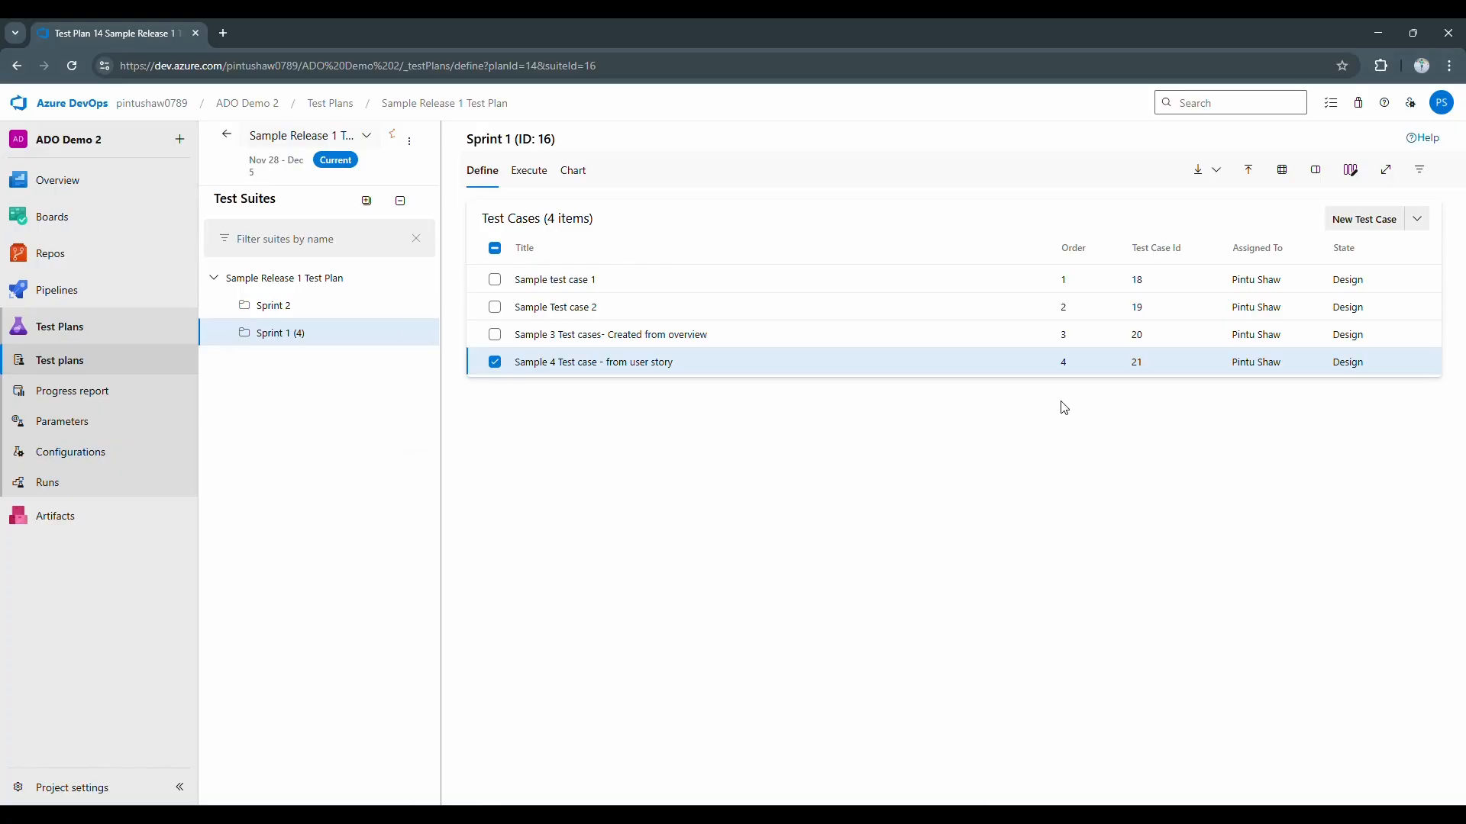
{"action": "left_click", "coordinate": [1040, 362]}
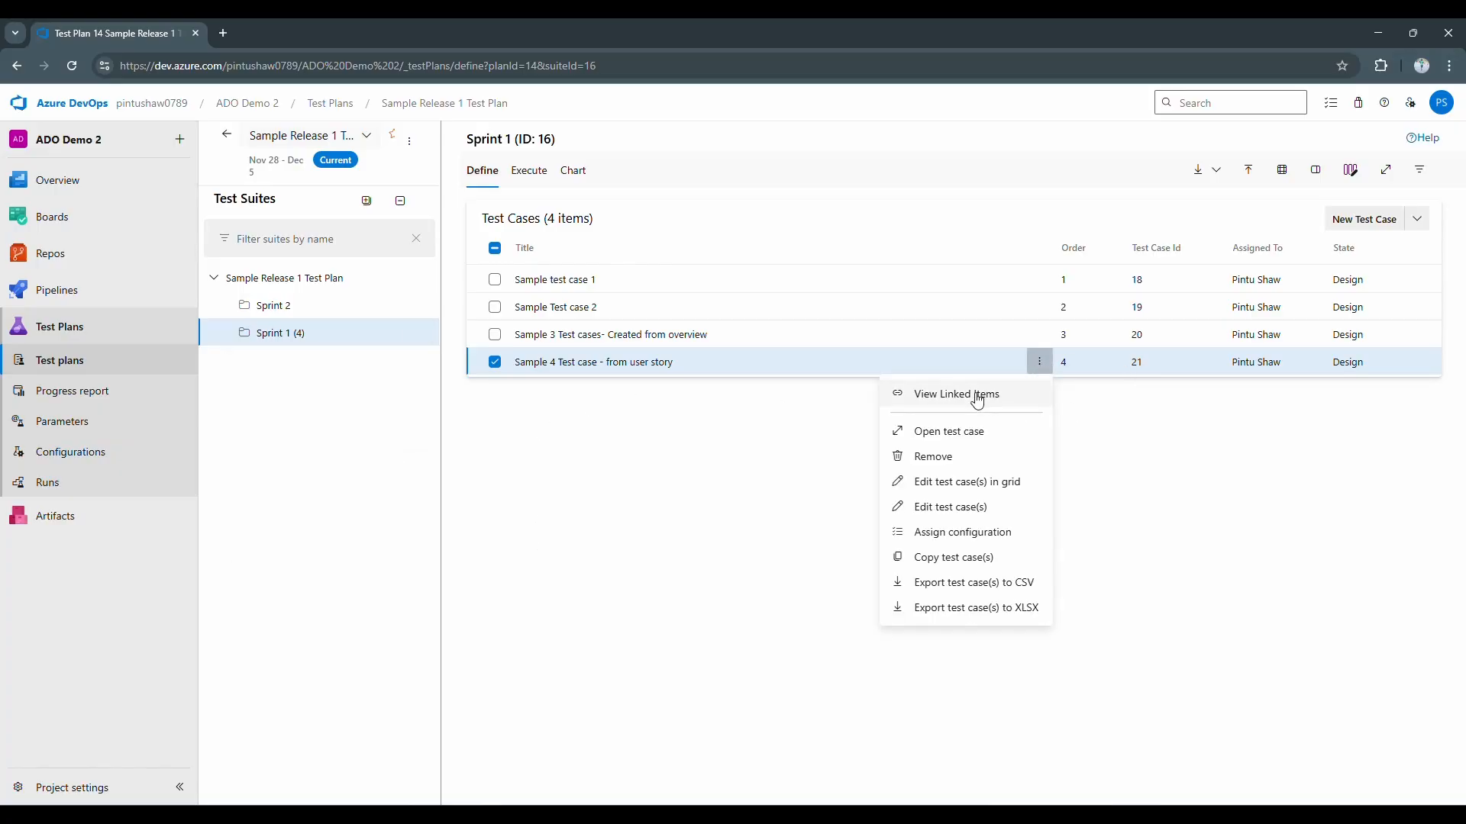
{"action": "left_click", "coordinate": [818, 608]}
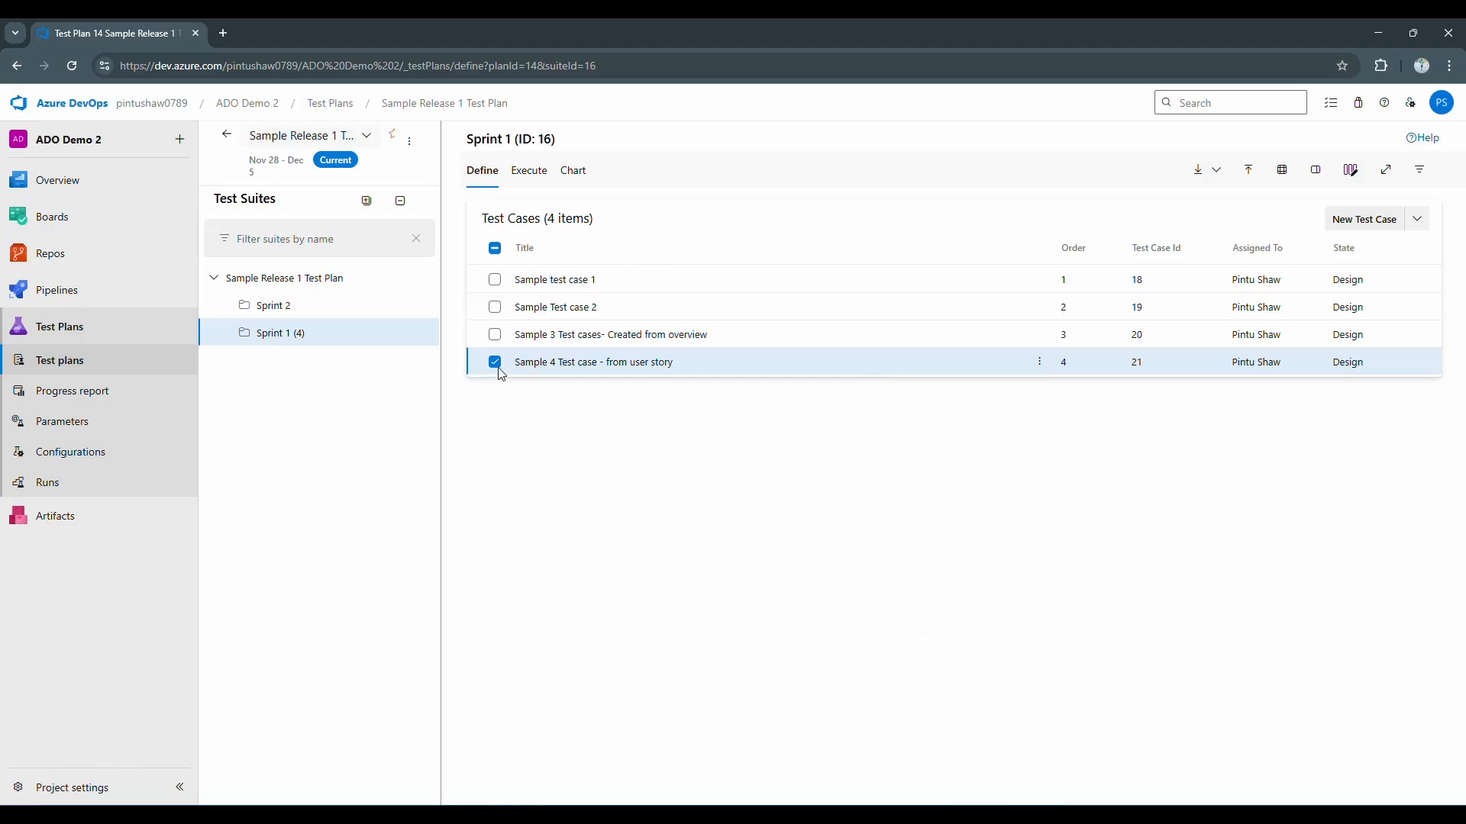
- Move "Sample 4 Test case - from user story" from the Sprint 1 suite to Sprint 2 and check both suites
{"action": "left_click_drag", "start_coordinate": [543, 365], "coordinate": [369, 307]}
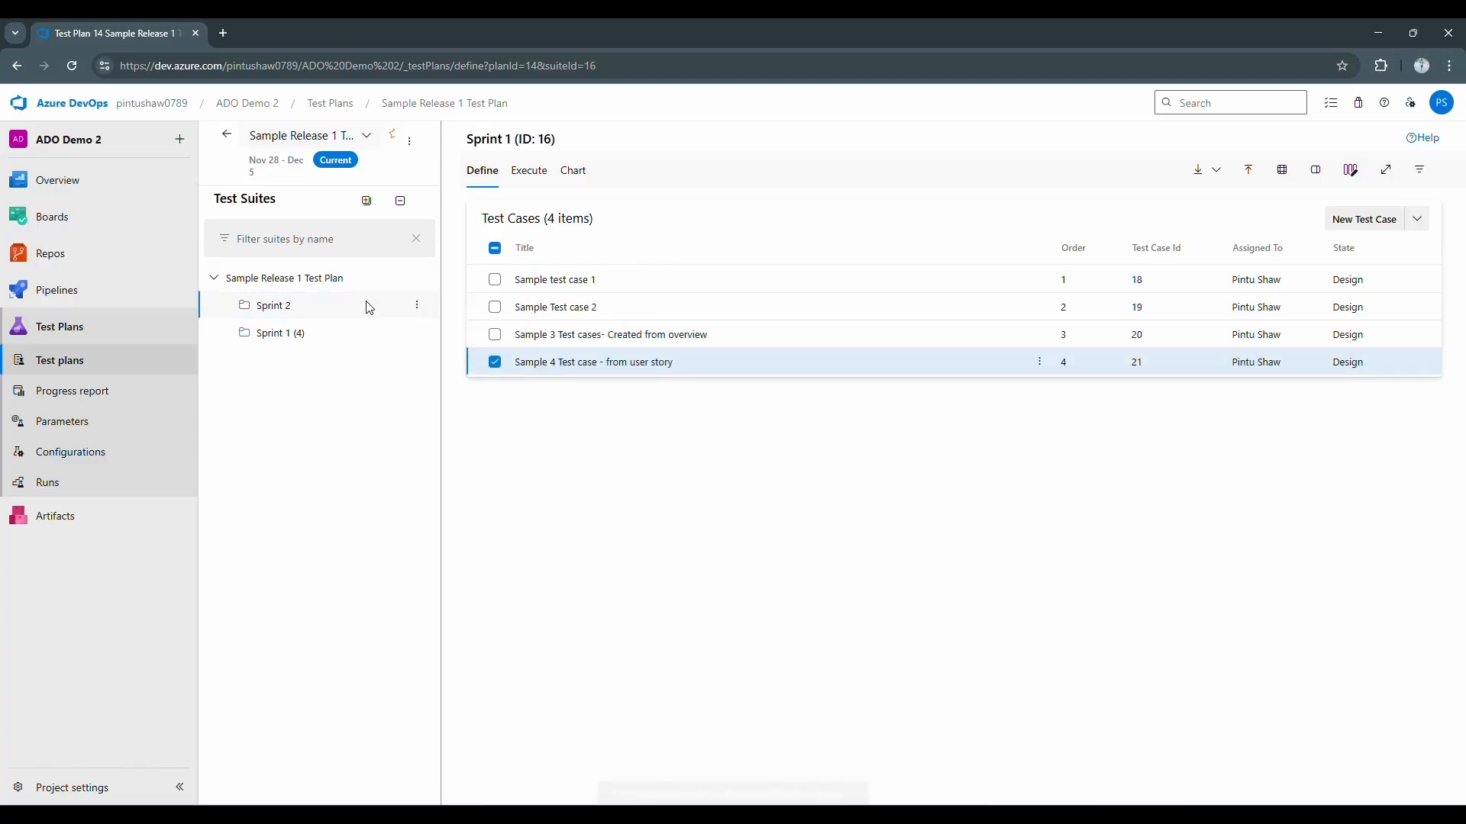
{"action": "left_click", "coordinate": [365, 304]}
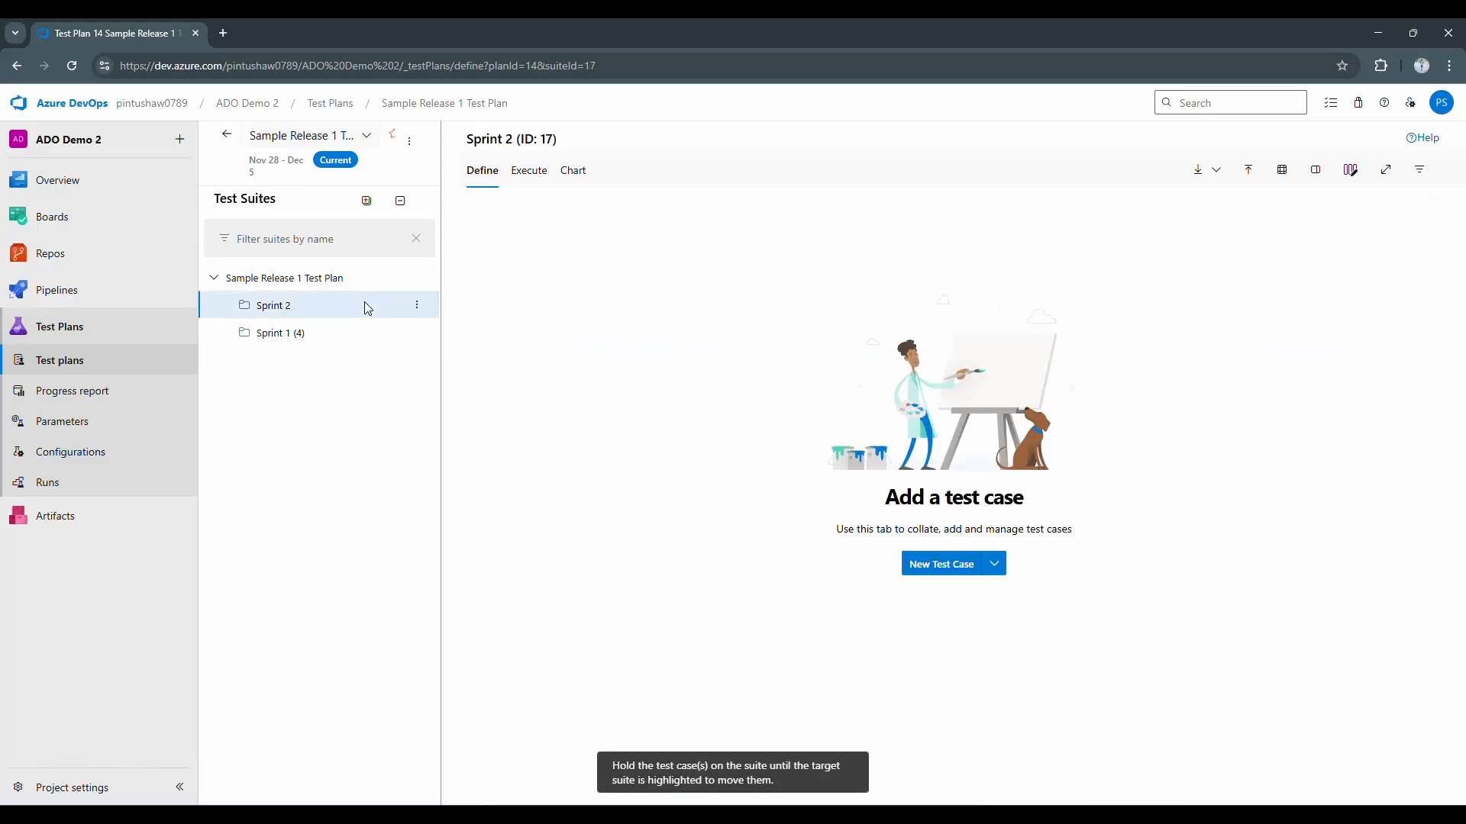
{"action": "left_click", "coordinate": [302, 334]}
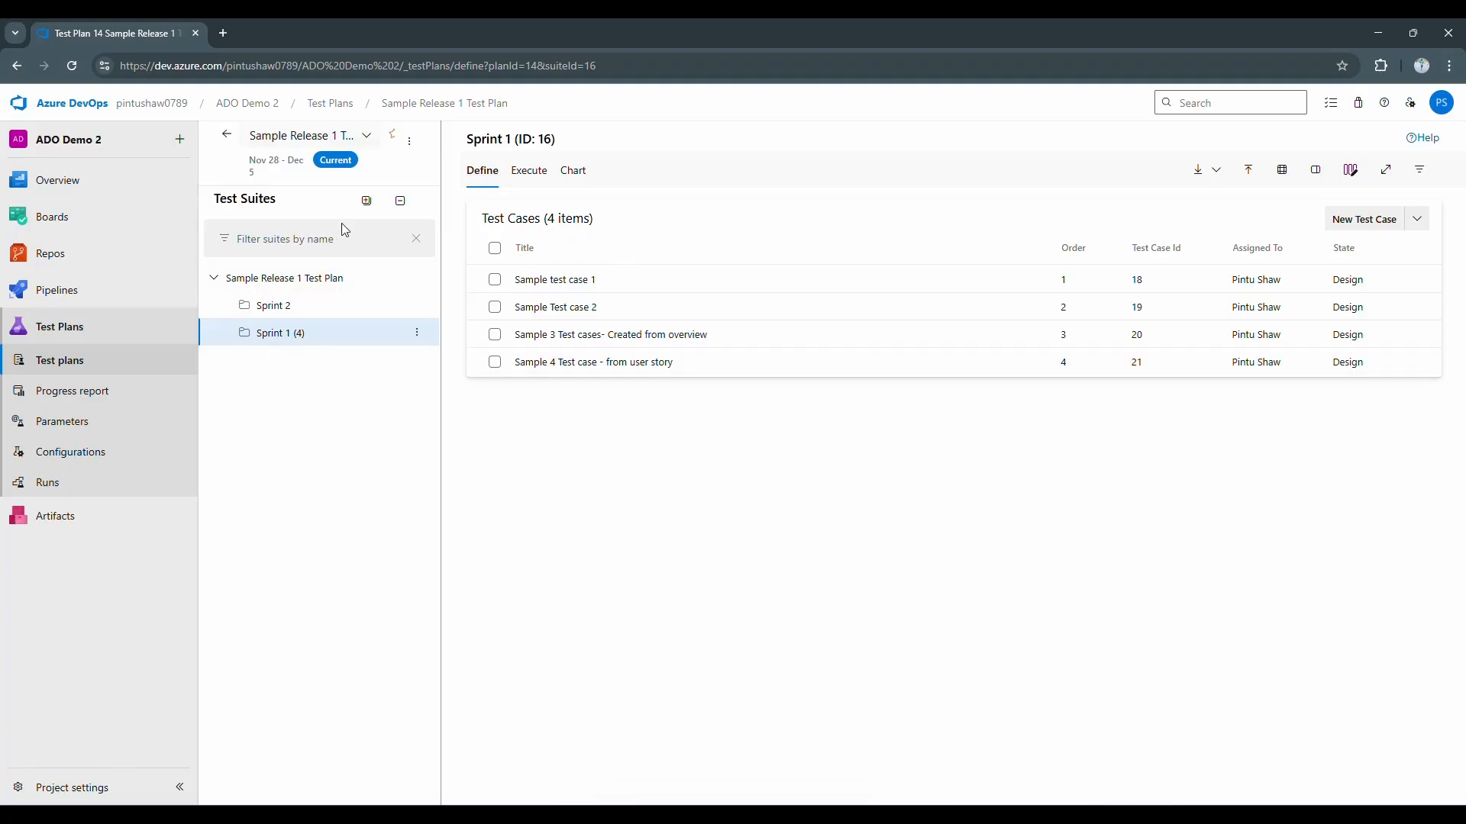
{"action": "left_click", "coordinate": [424, 300]}
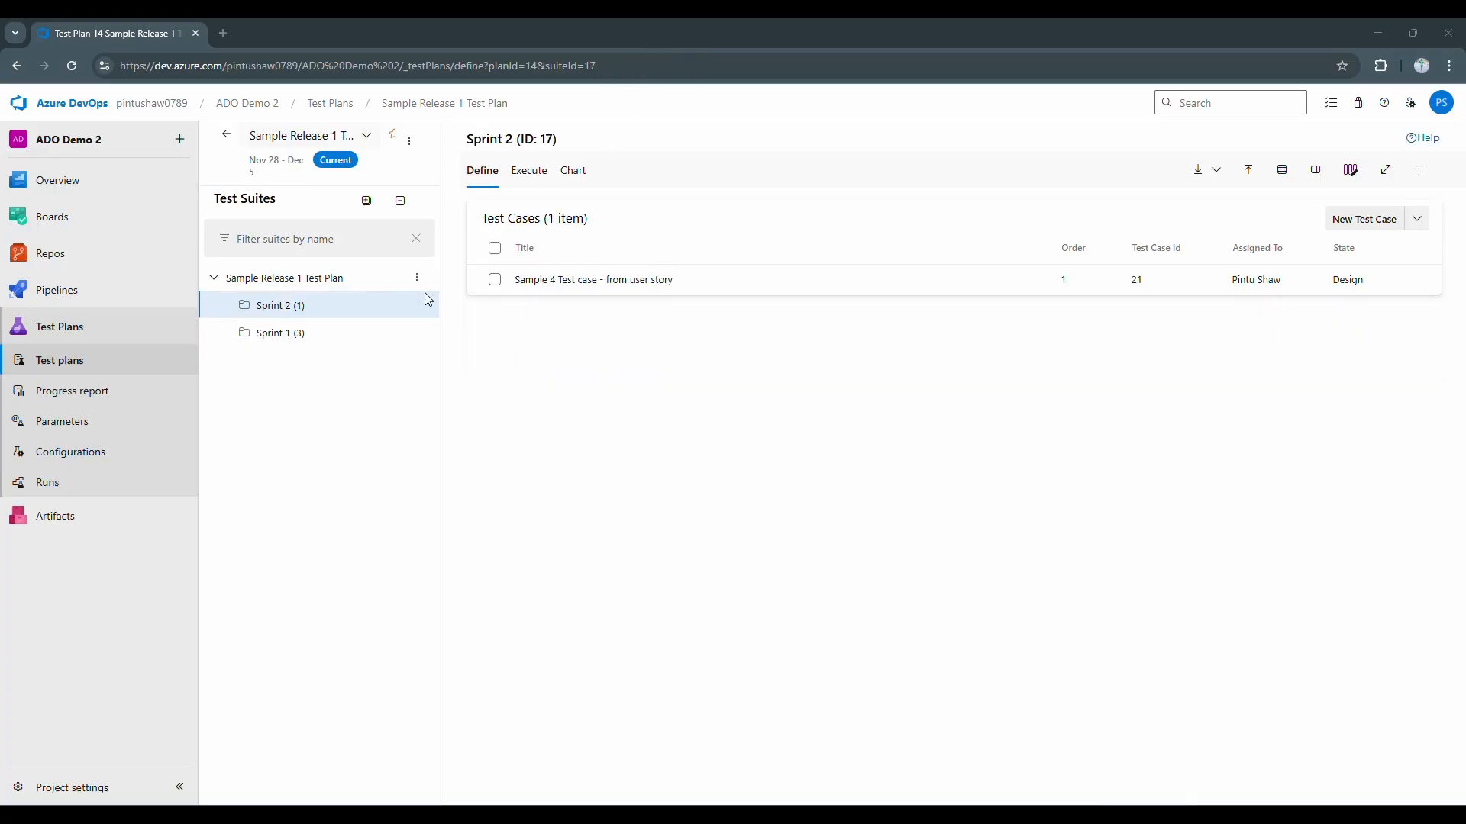
{"action": "left_click", "coordinate": [299, 336]}
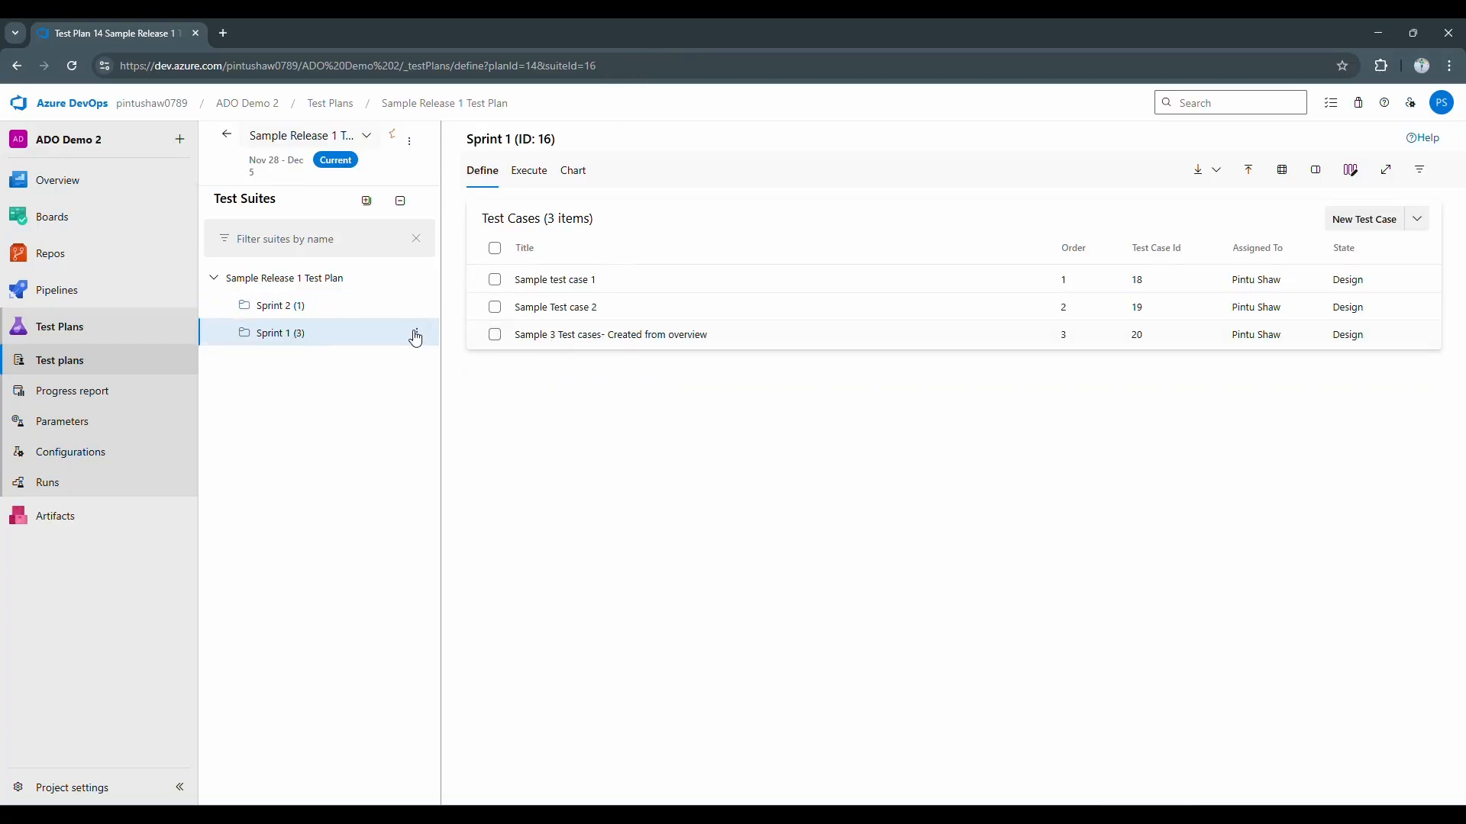
- Move "Sample 3 Test cases- Created from overview" from Sprint 1 to the Sprint 2 suite and review both suites' lists
{"action": "left_click", "coordinate": [312, 309]}
{"action": "left_click", "coordinate": [313, 336]}
{"action": "left_click", "coordinate": [559, 341]}
{"action": "left_click_drag", "start_coordinate": [560, 341], "coordinate": [375, 300]}
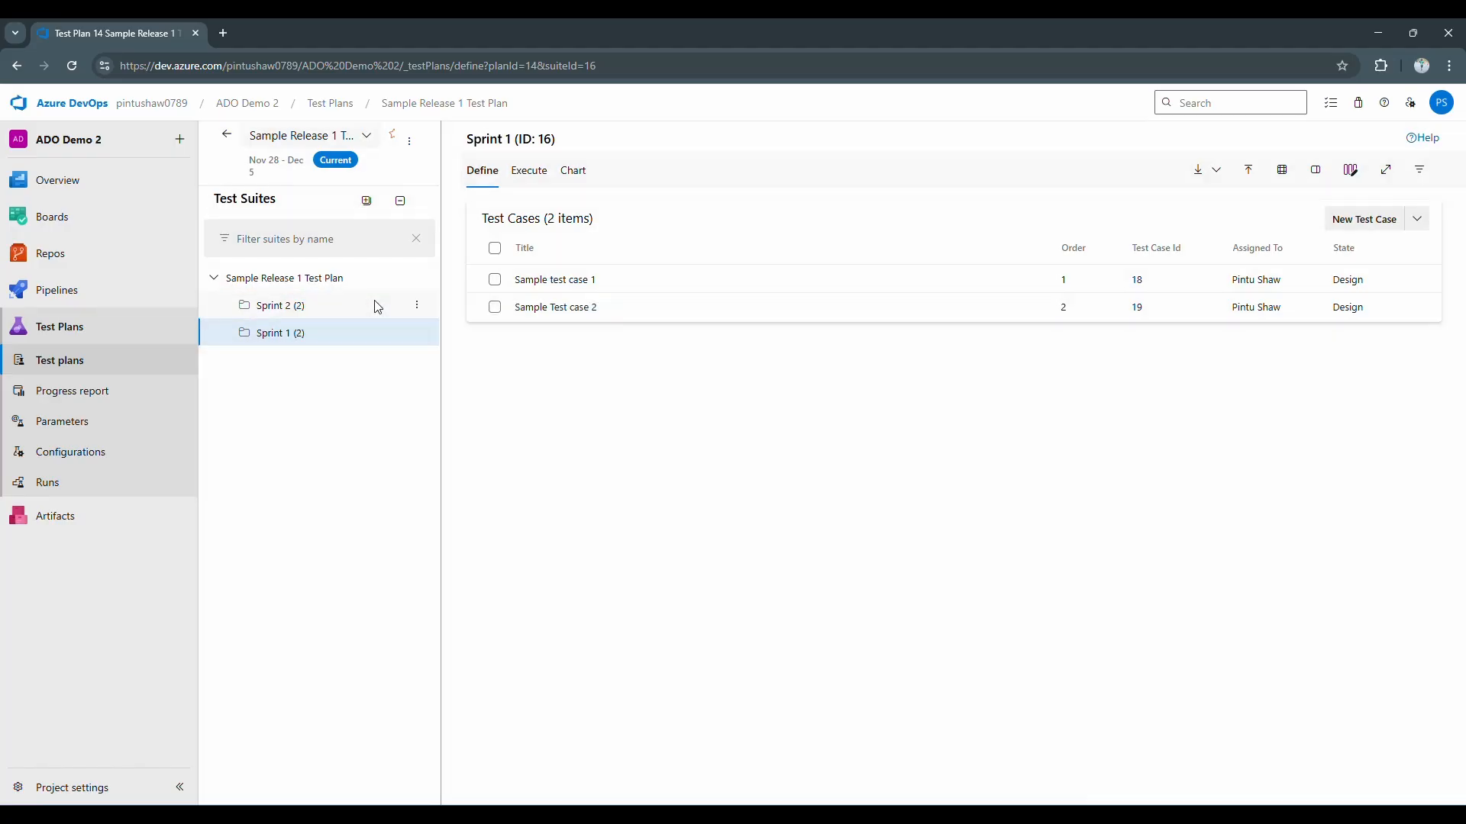
{"action": "left_click", "coordinate": [359, 313]}
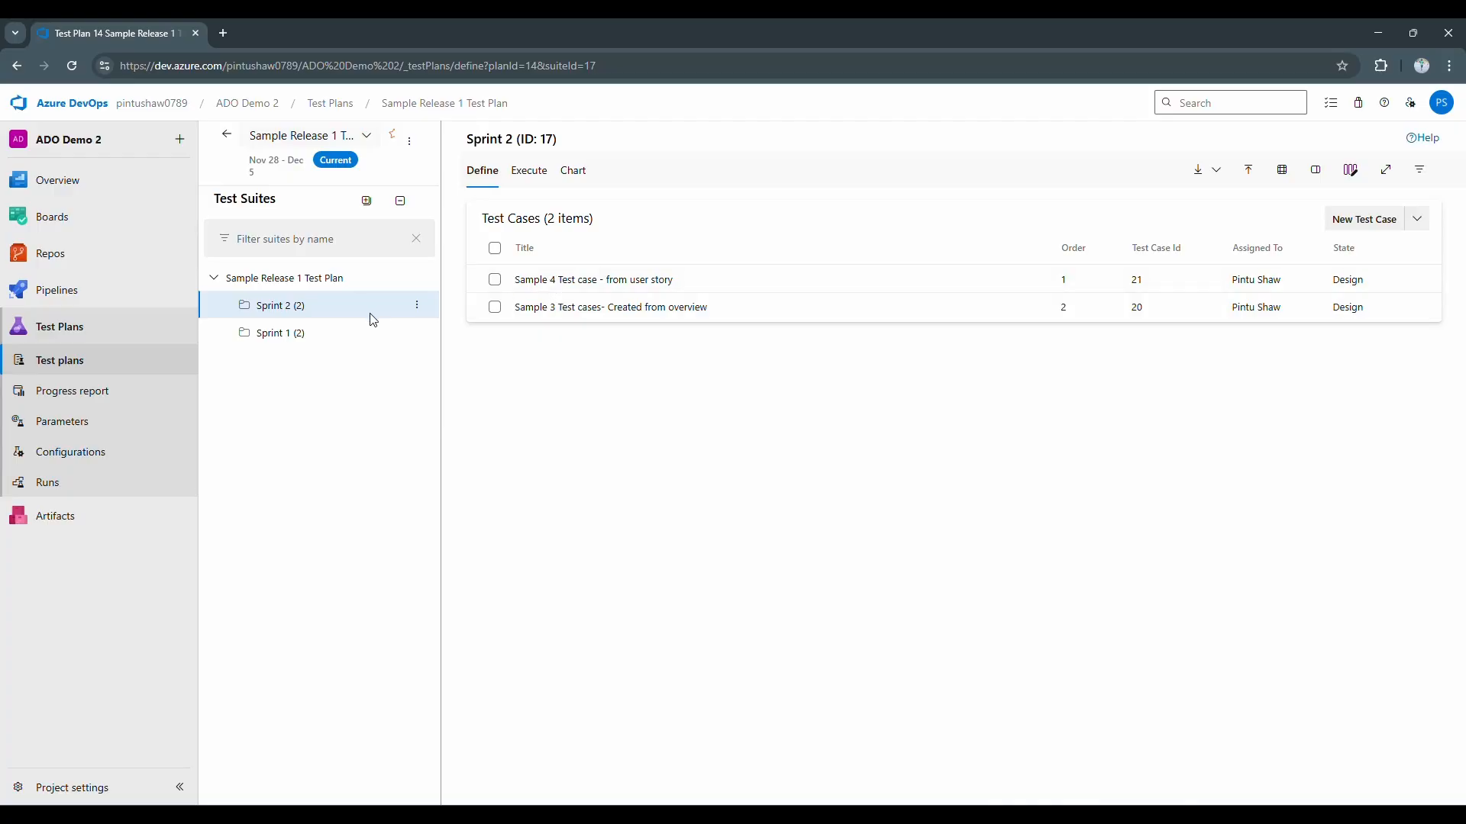
{"action": "left_click", "coordinate": [350, 336]}
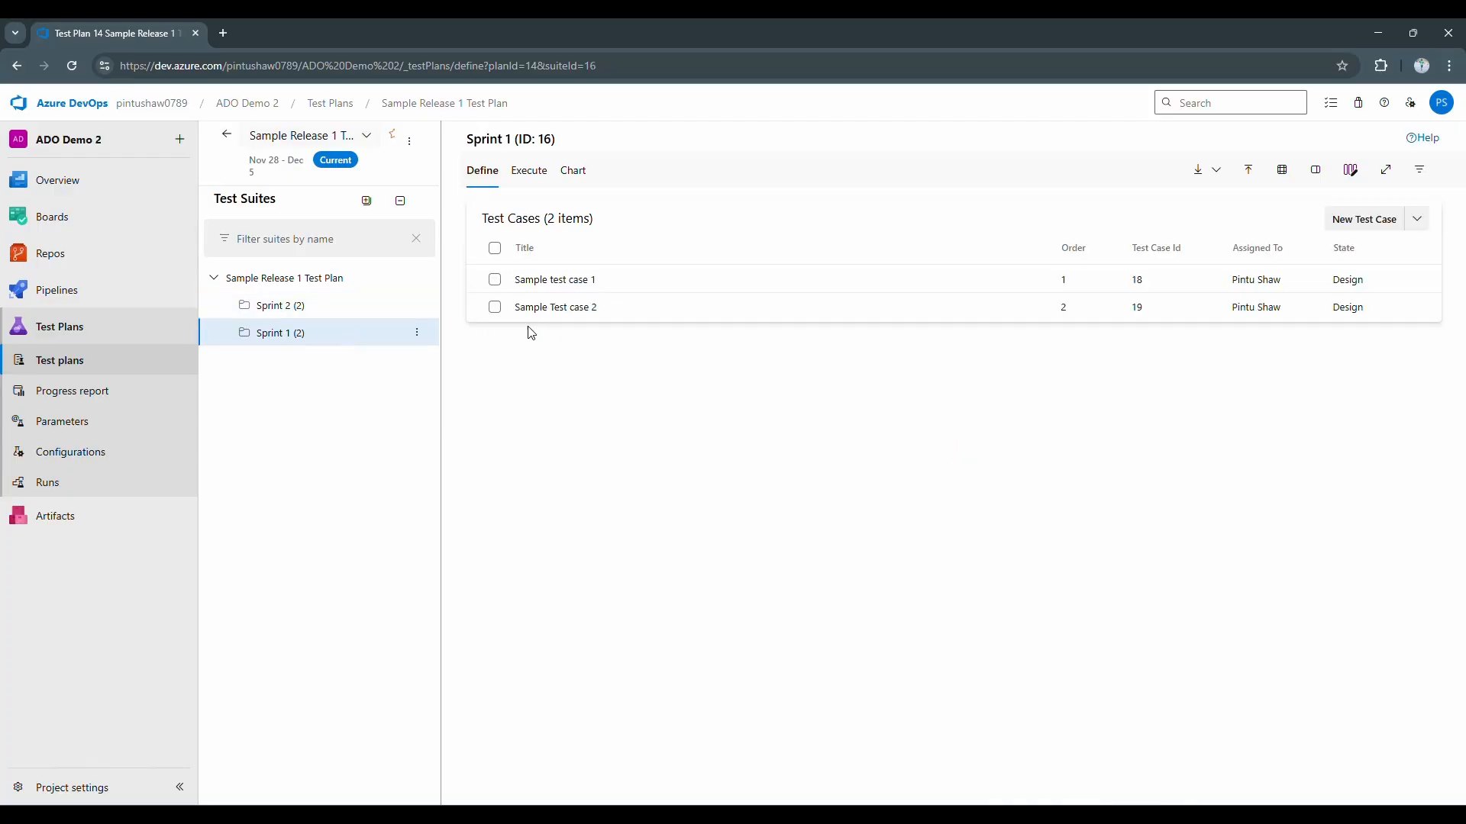
{"action": "left_click", "coordinate": [331, 308]}
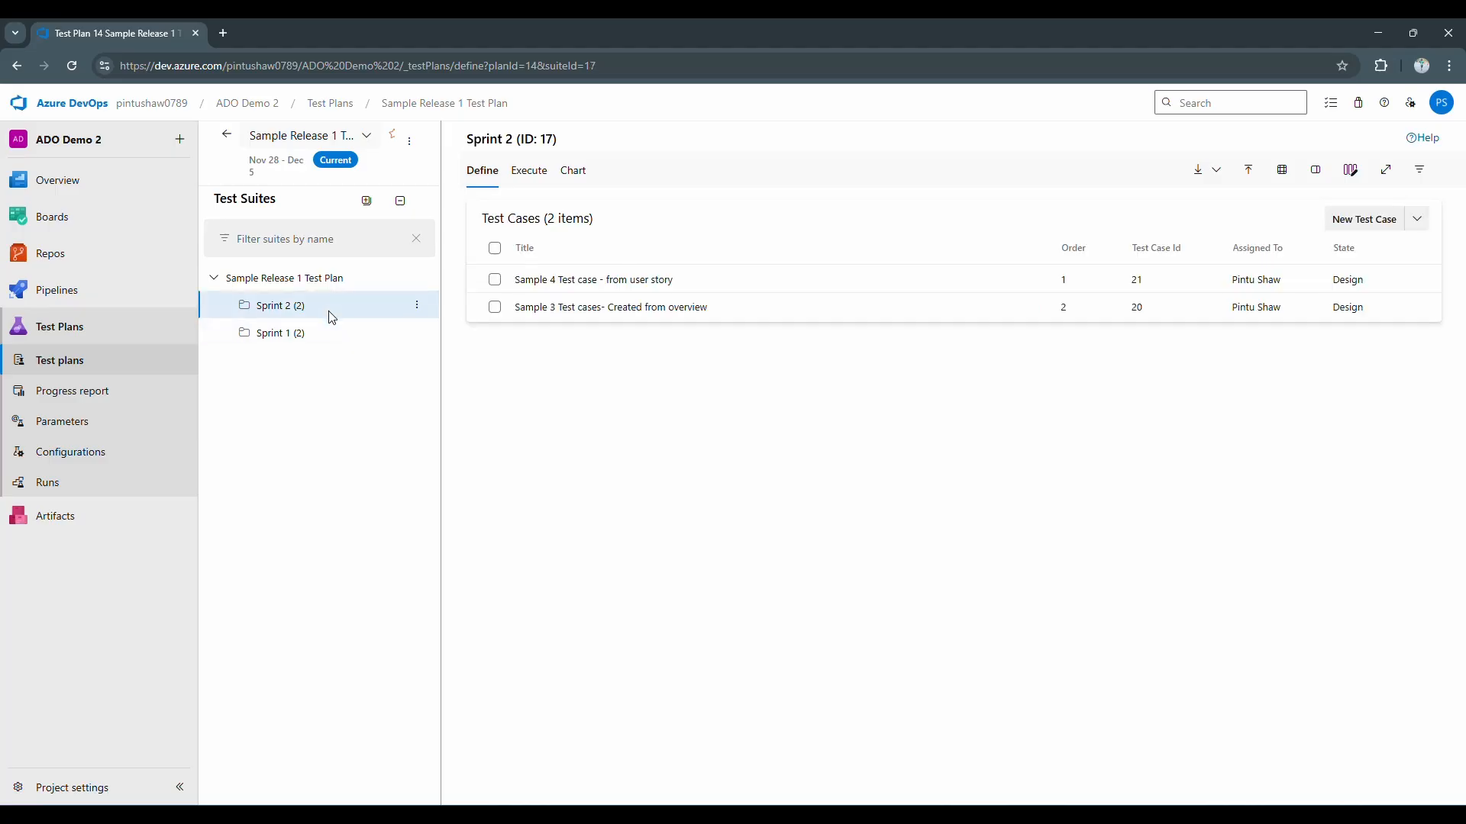
- Reorder the test suites so that Sprint 1 comes before Sprint 2
{"action": "left_click", "coordinate": [327, 340]}
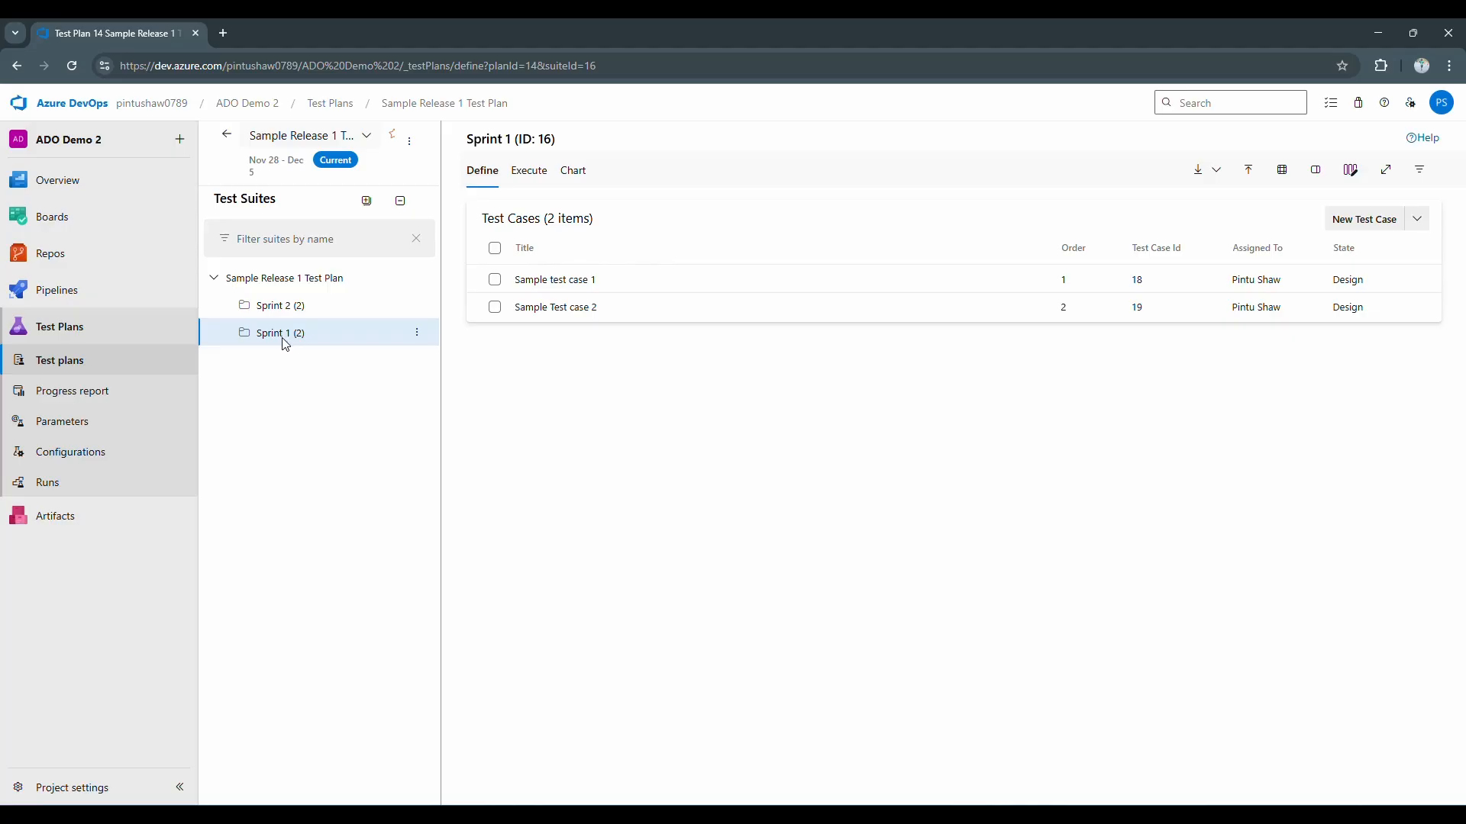
{"action": "left_click_drag", "start_coordinate": [280, 338], "coordinate": [252, 301]}
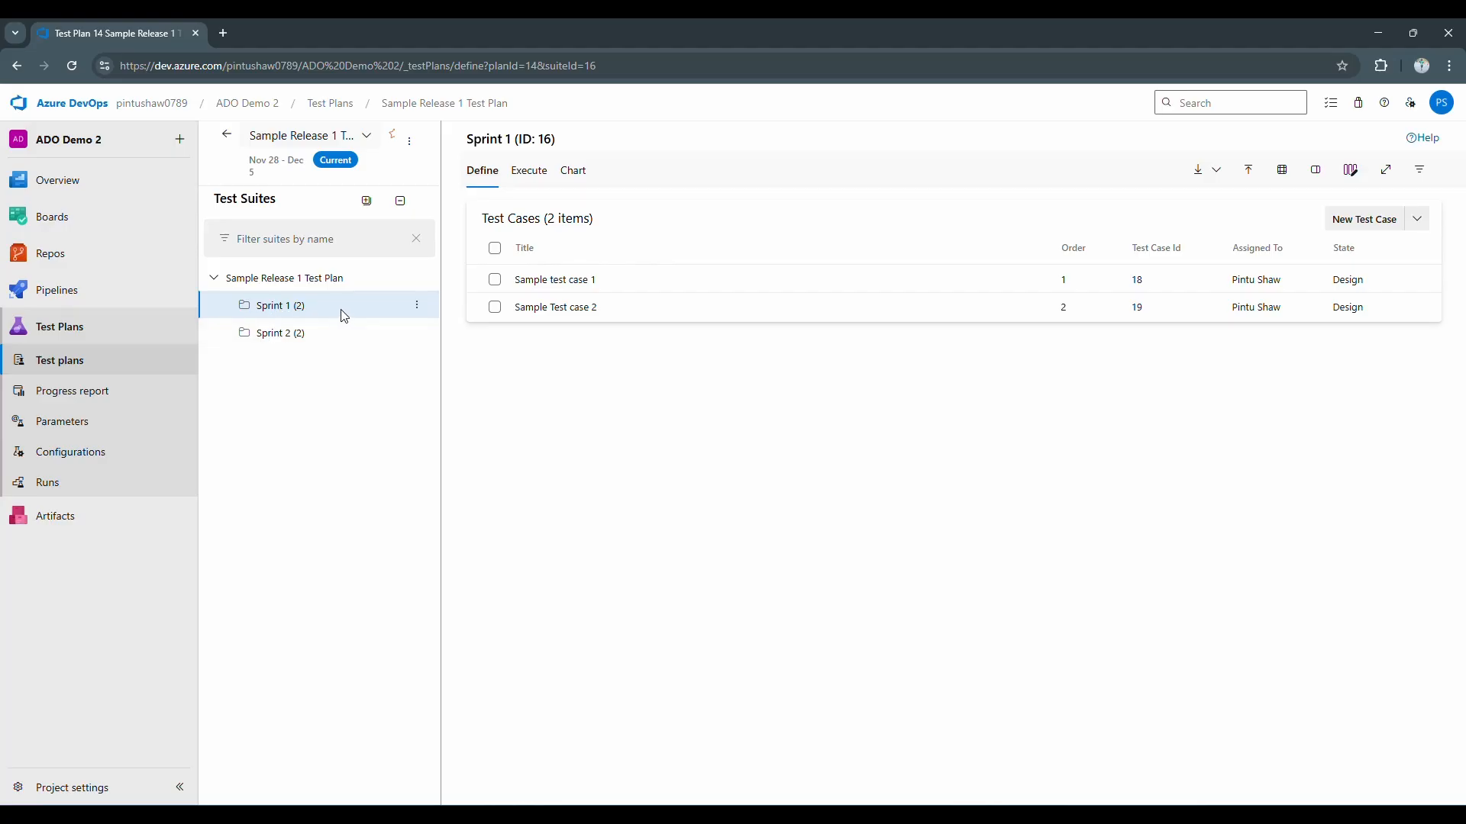
{"action": "left_click", "coordinate": [274, 308]}
- Create a static suite named Sprint 3 directly under Sample Release 1 Test Plan
{"action": "left_click", "coordinate": [400, 280]}
{"action": "left_click", "coordinate": [417, 277]}
{"action": "mouse_move", "coordinate": [379, 313]}
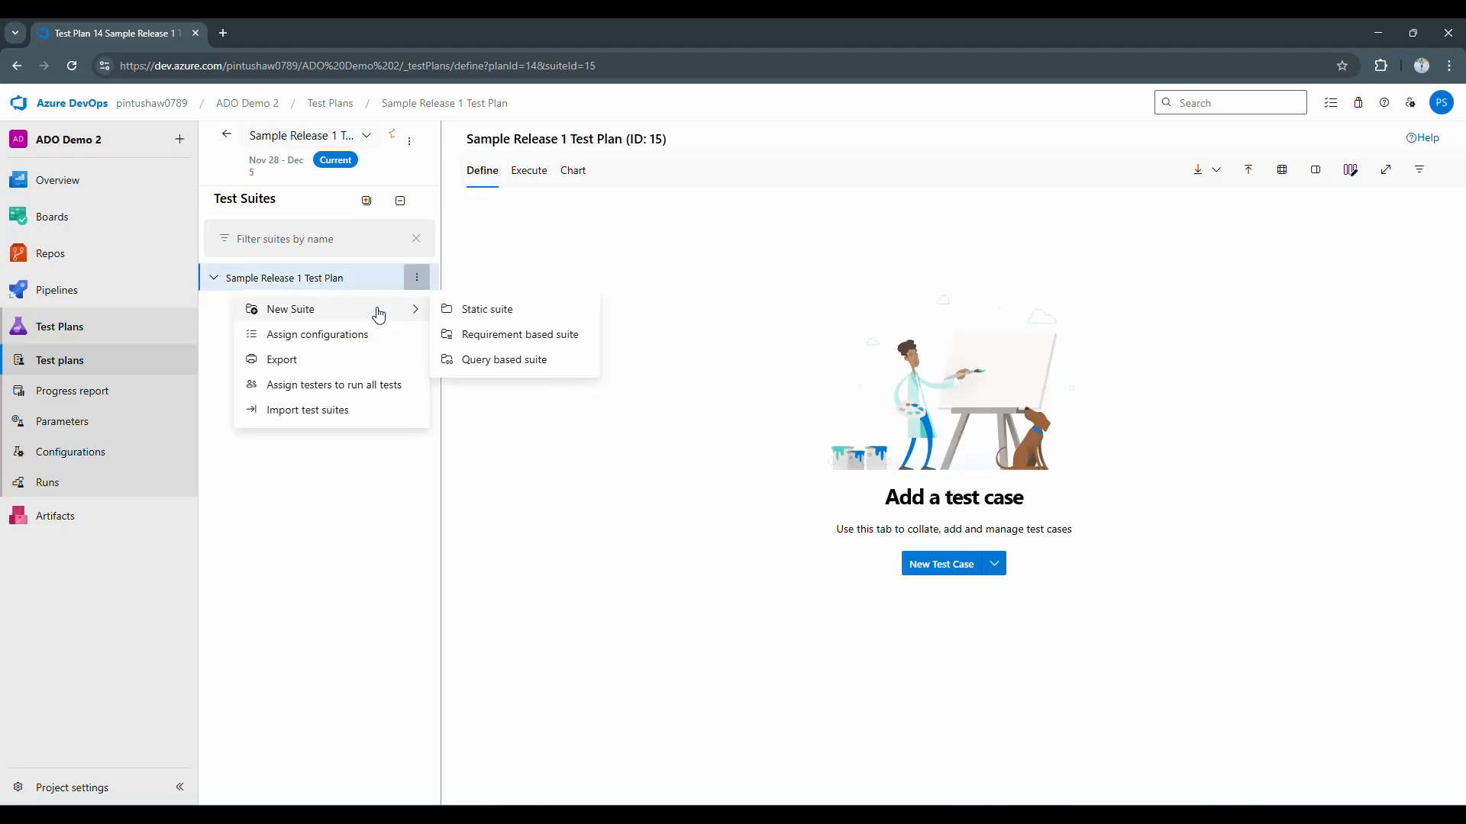
{"action": "left_click", "coordinate": [461, 308]}
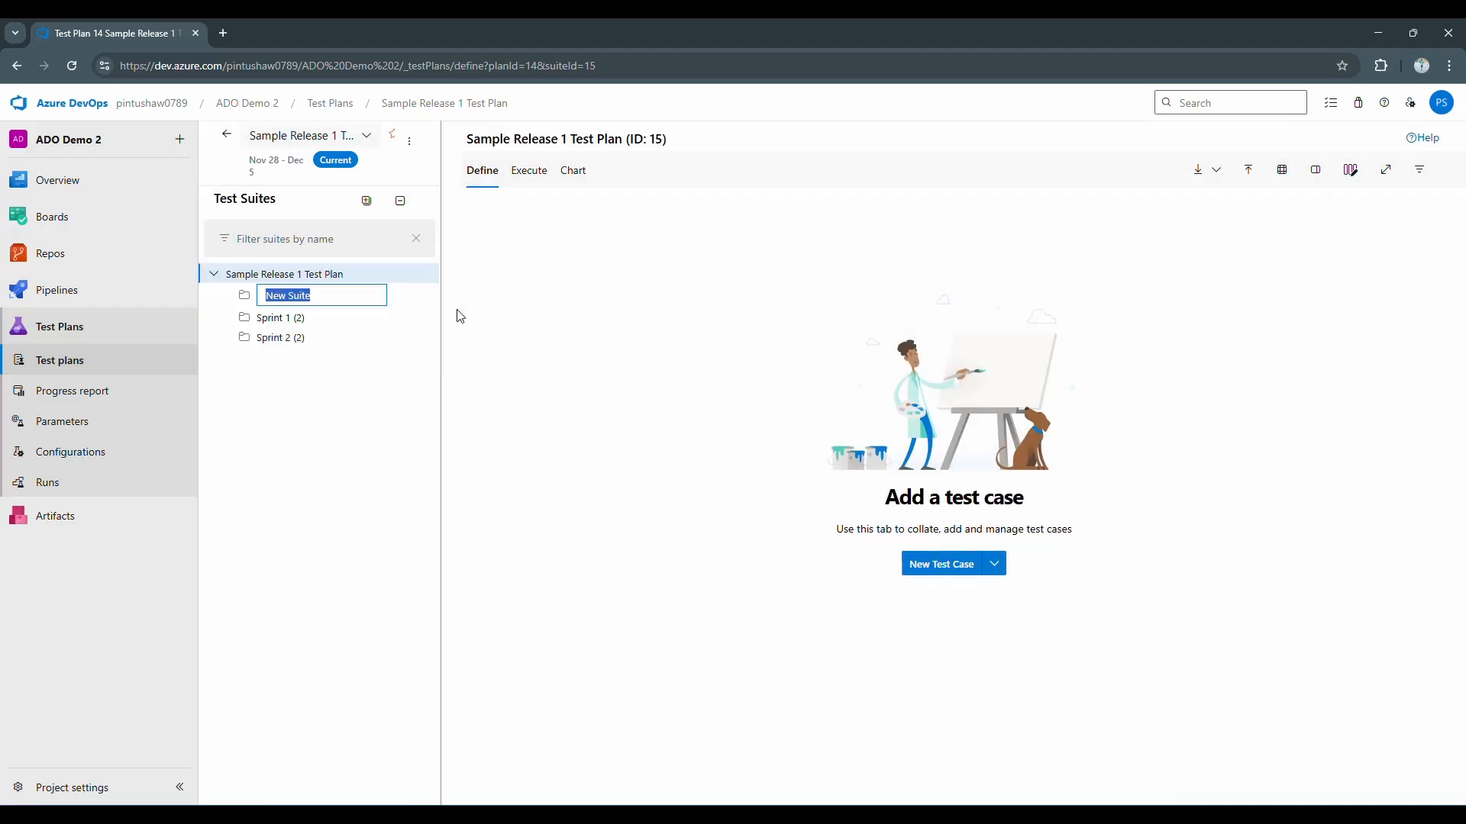
{"action": "type", "text": "Sprint 3"}
{"action": "key", "text": "Return"}
- Add a nested static suite named Sprint 3.1 inside Sprint 3 and collapse the Sprint 3 suite
{"action": "left_click", "coordinate": [416, 306]}
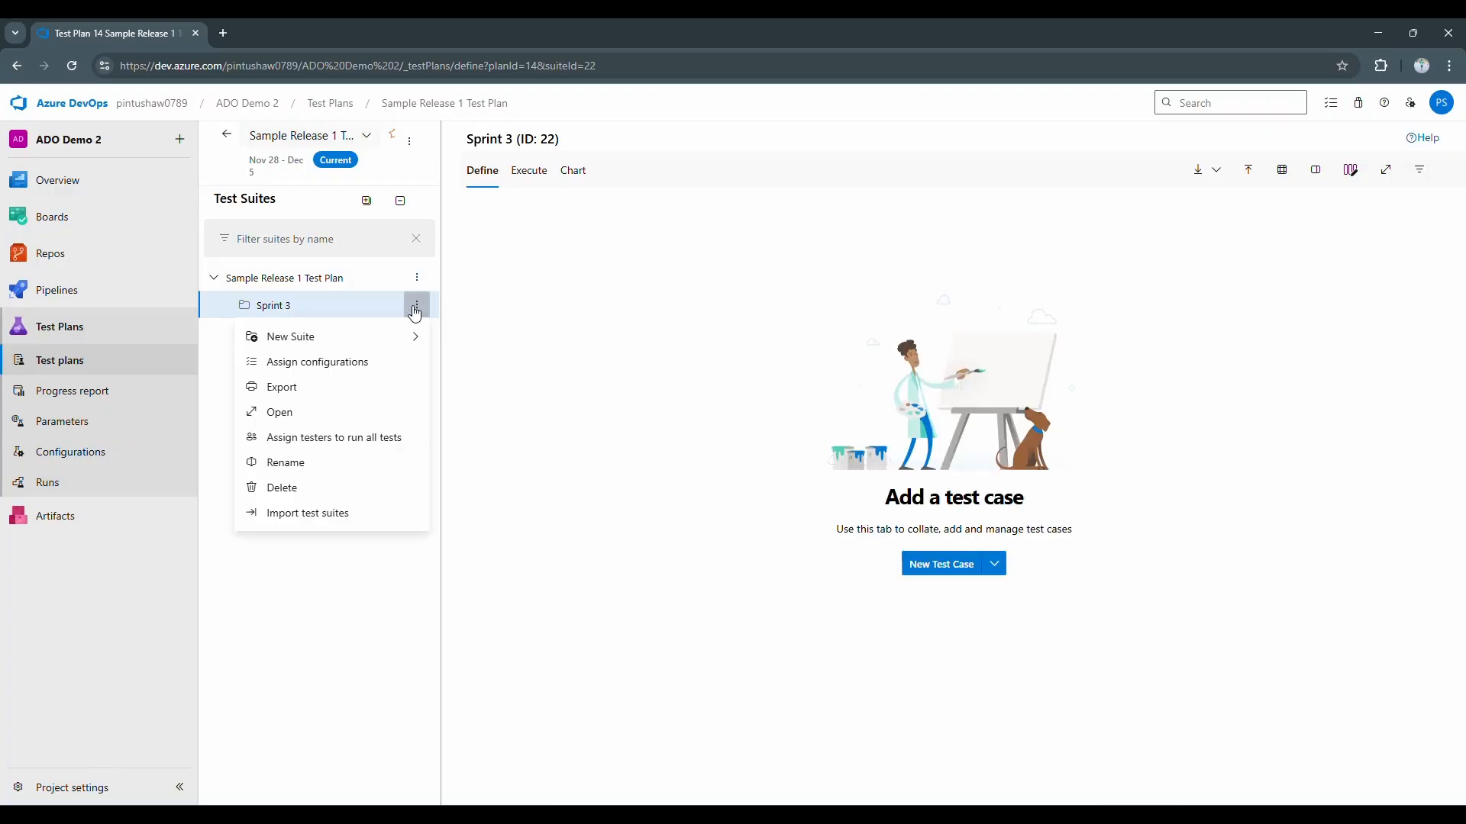
{"action": "mouse_move", "coordinate": [376, 336]}
{"action": "left_click", "coordinate": [474, 343]}
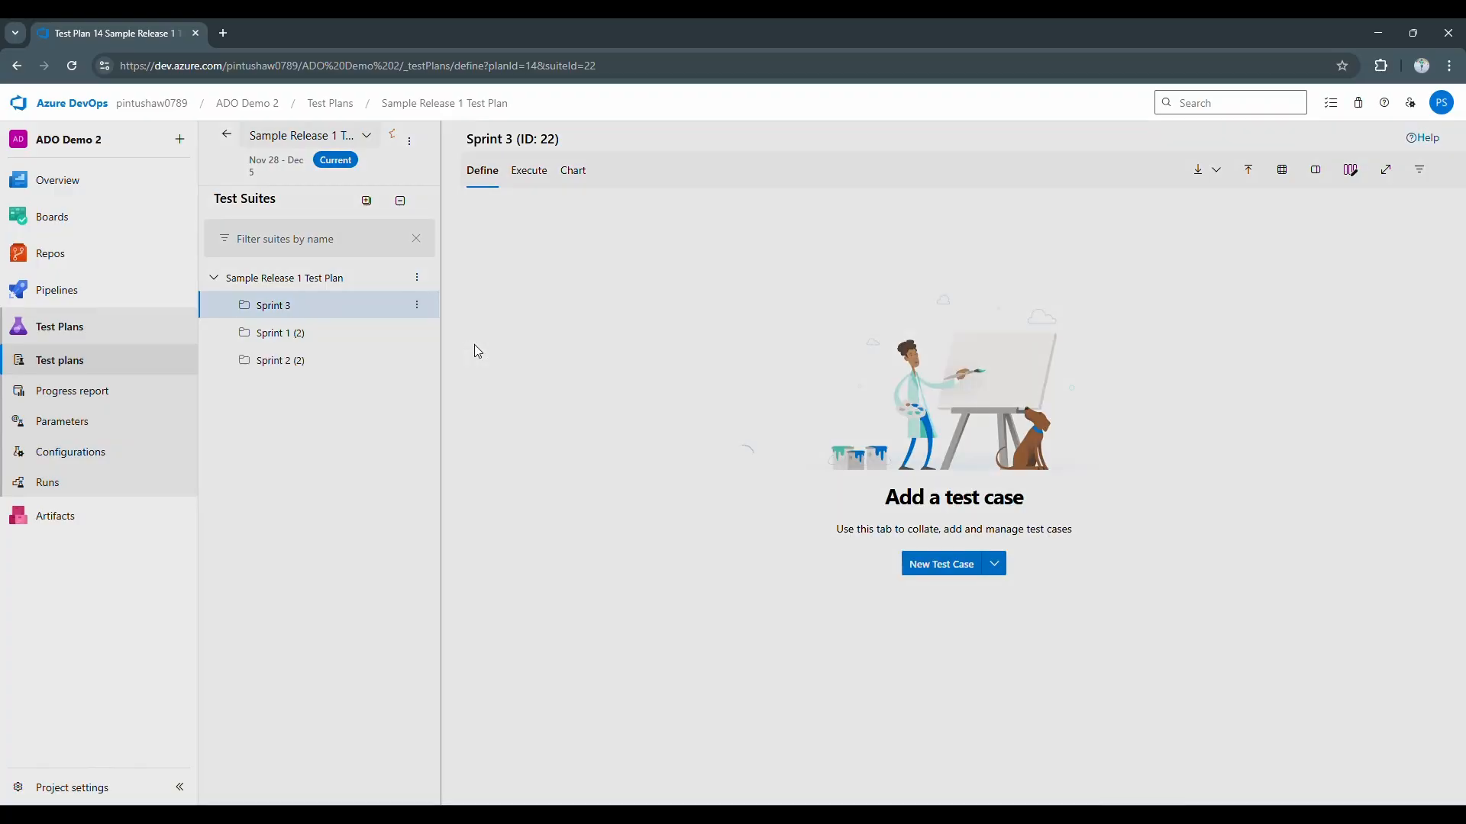
{"action": "type", "text": "Sprint 3.1"}
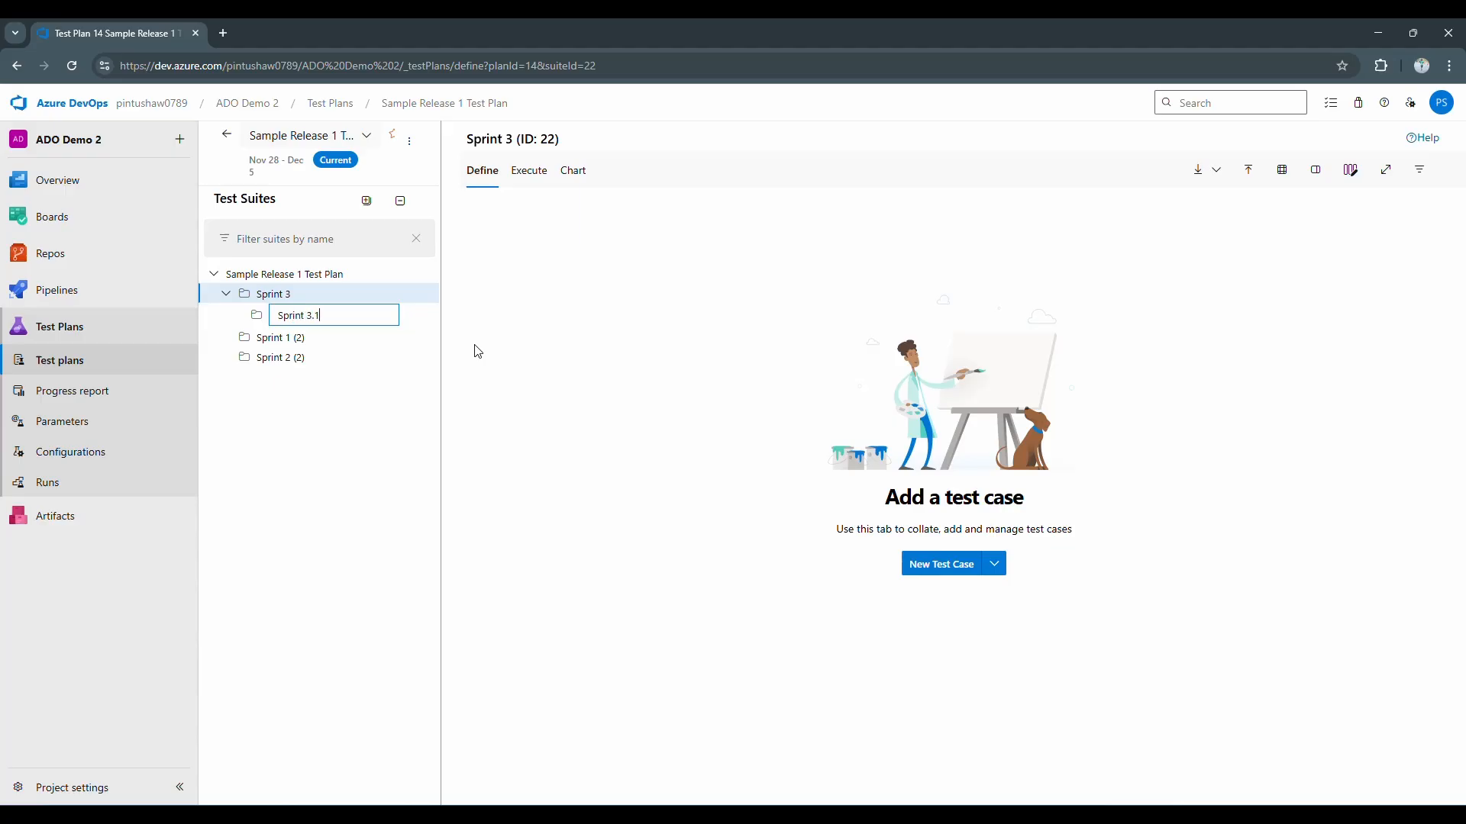
{"action": "key", "text": "Return"}
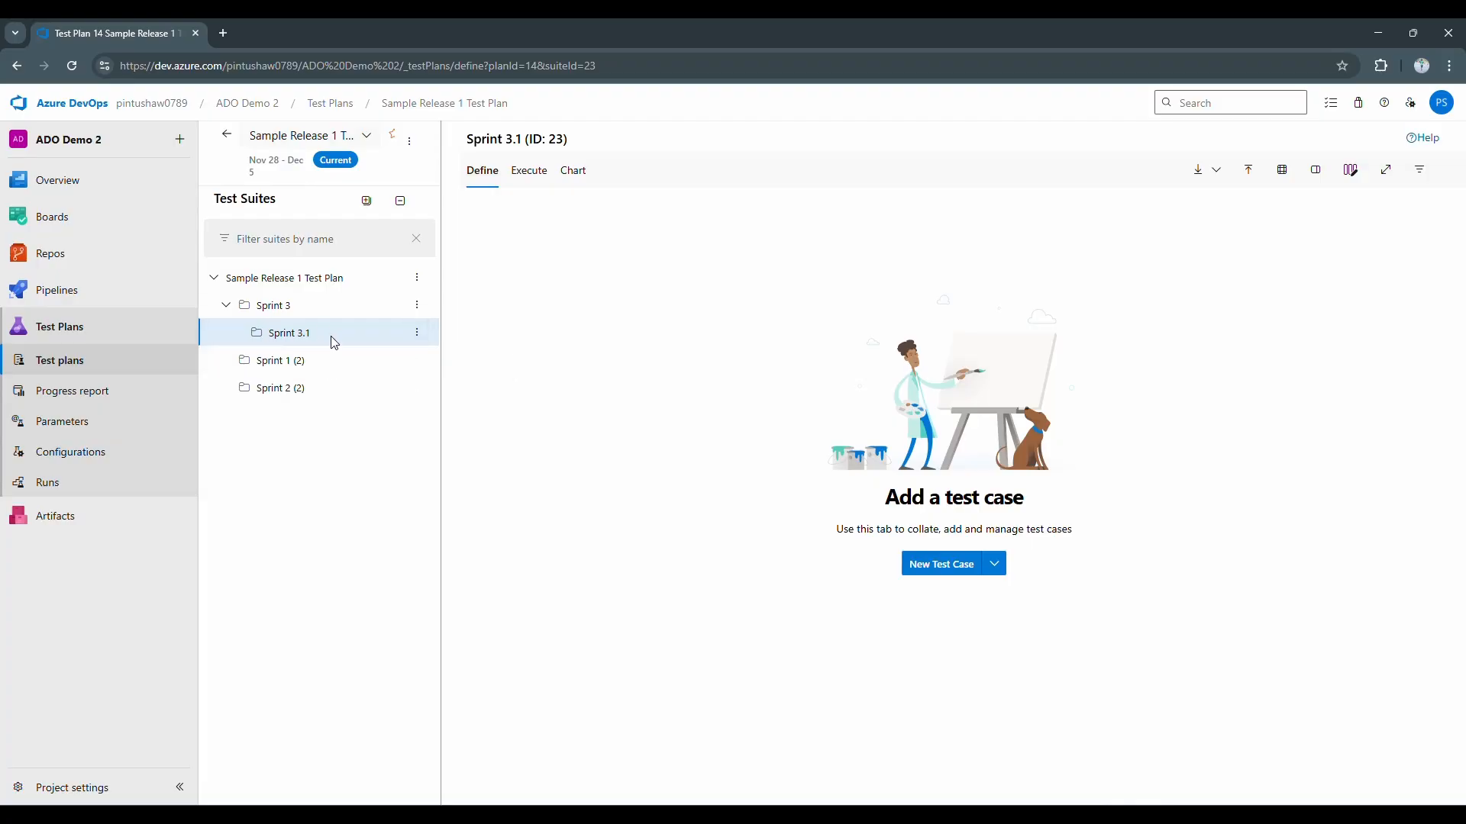
{"action": "left_click", "coordinate": [225, 306]}
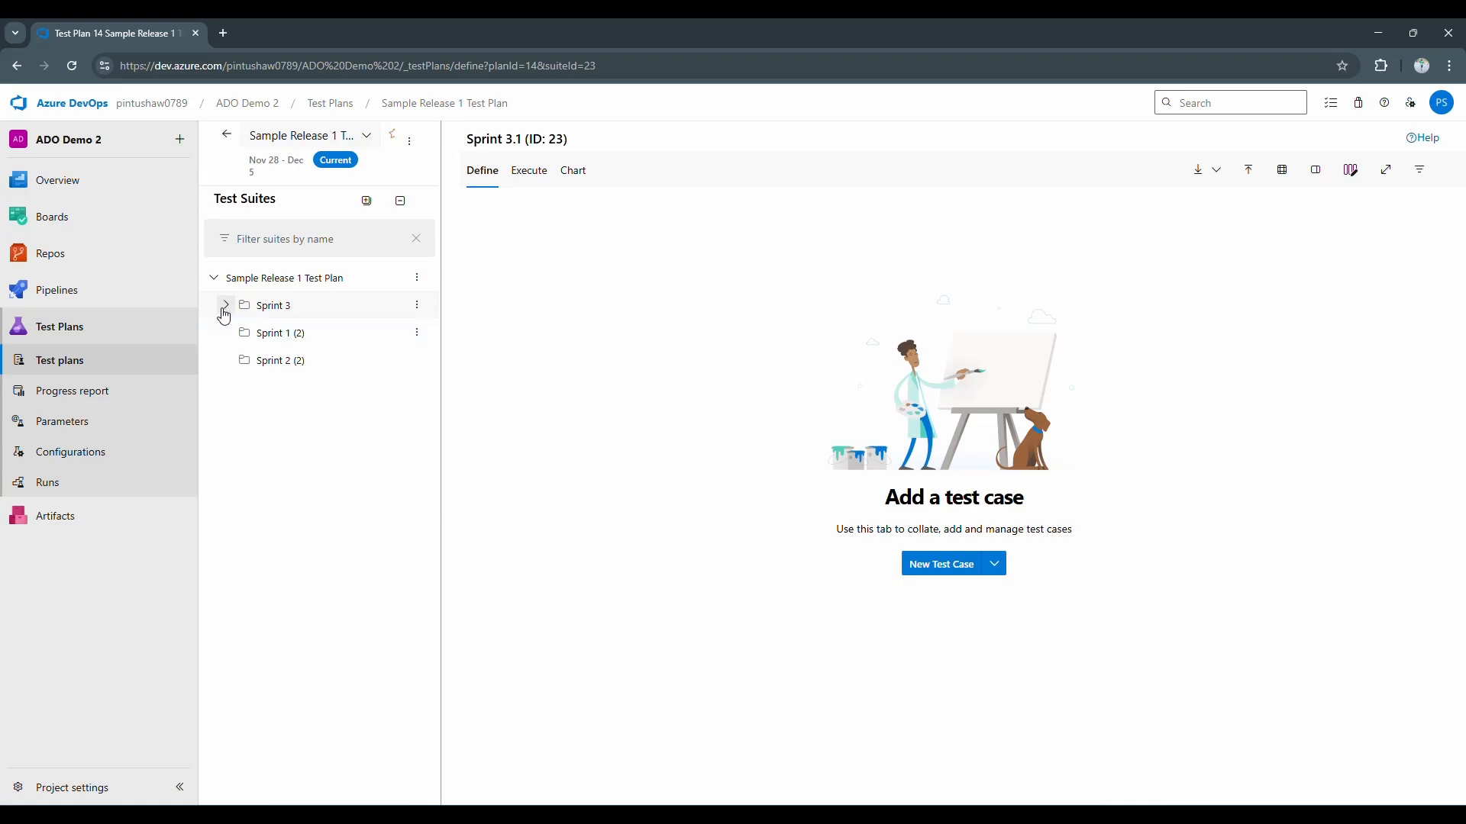
{"action": "left_click", "coordinate": [224, 310]}
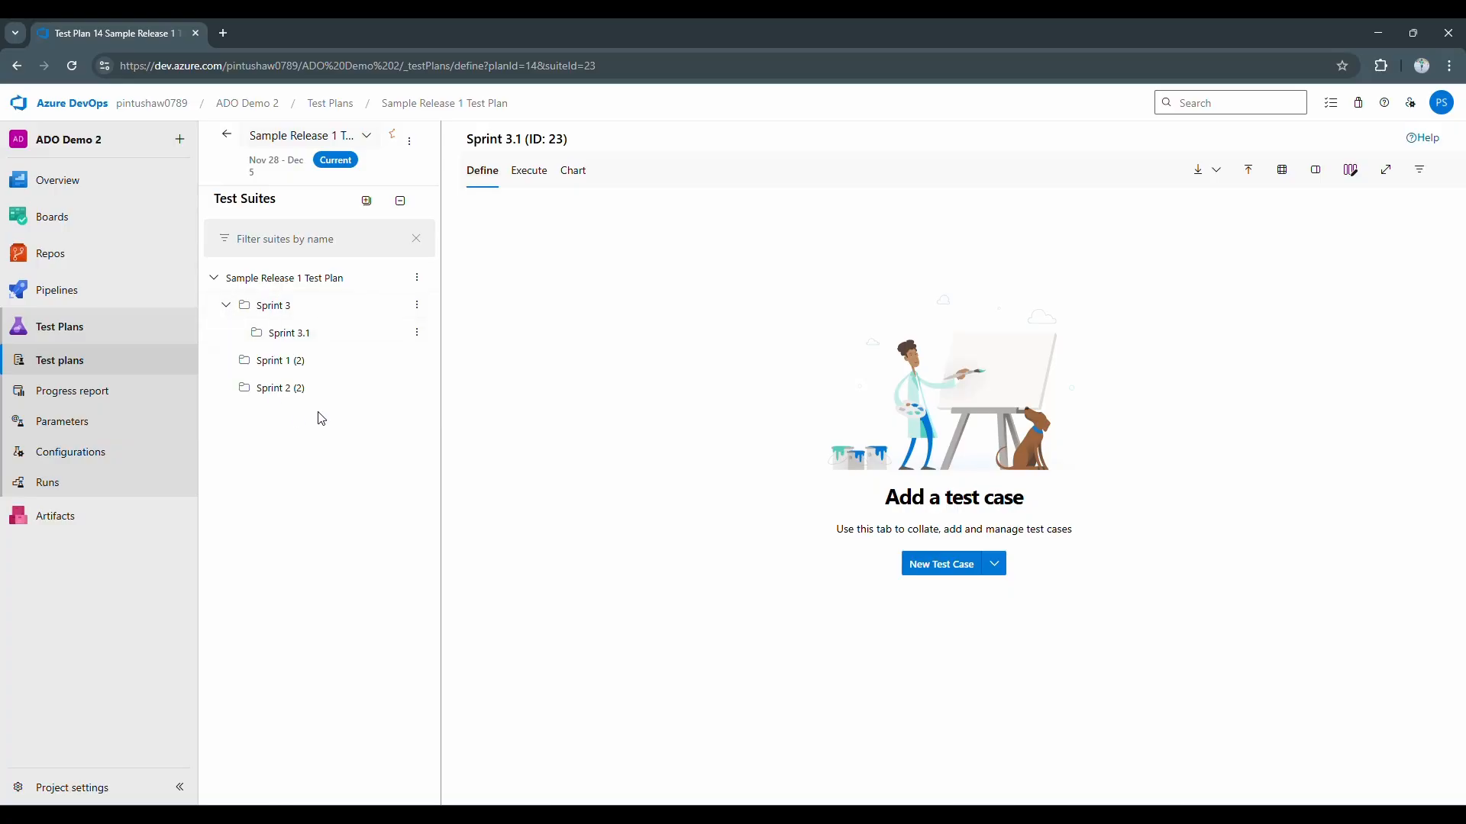
{"action": "left_click", "coordinate": [226, 306]}
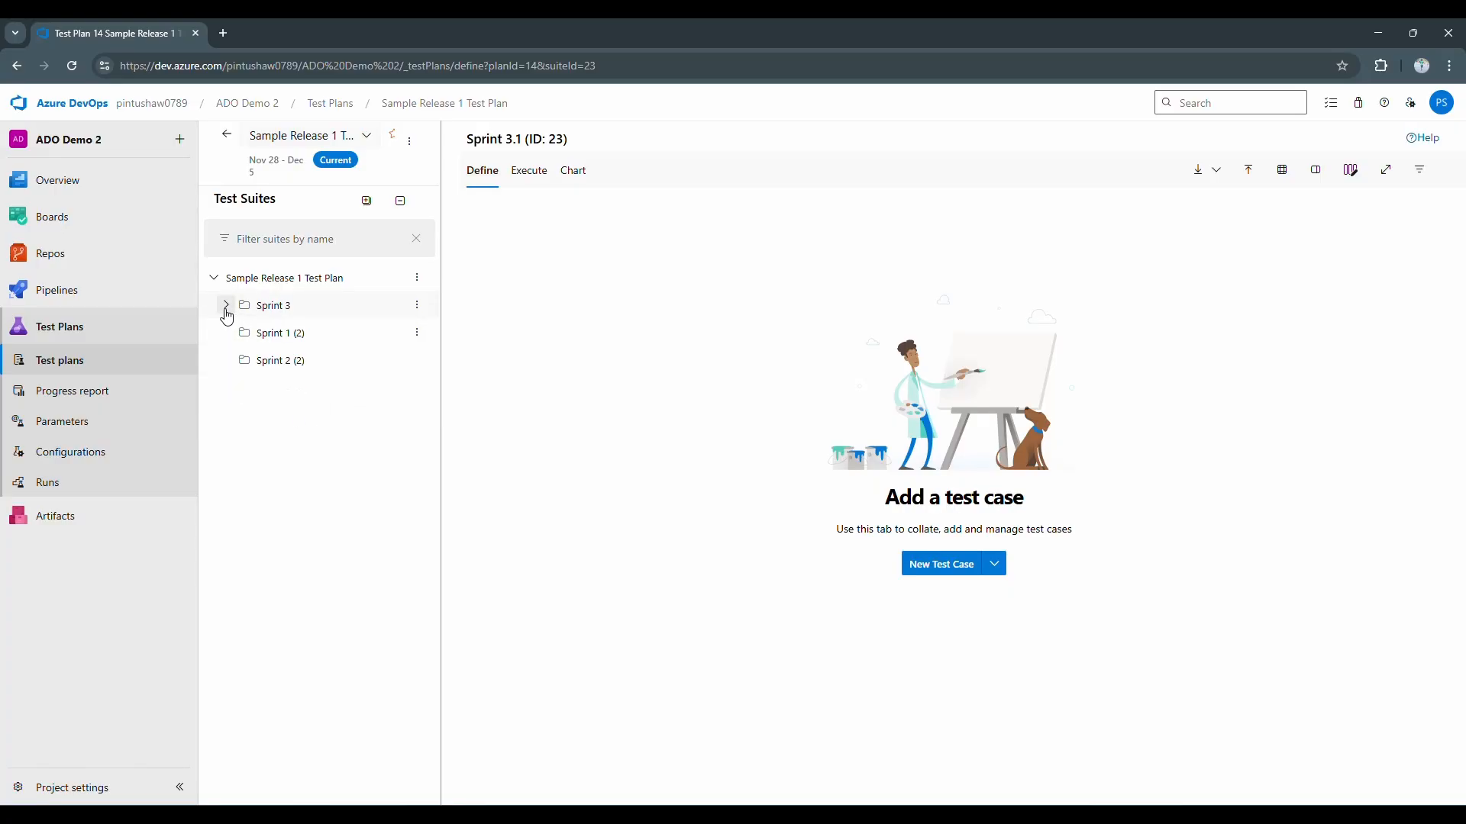
{"action": "left_click", "coordinate": [416, 278]}
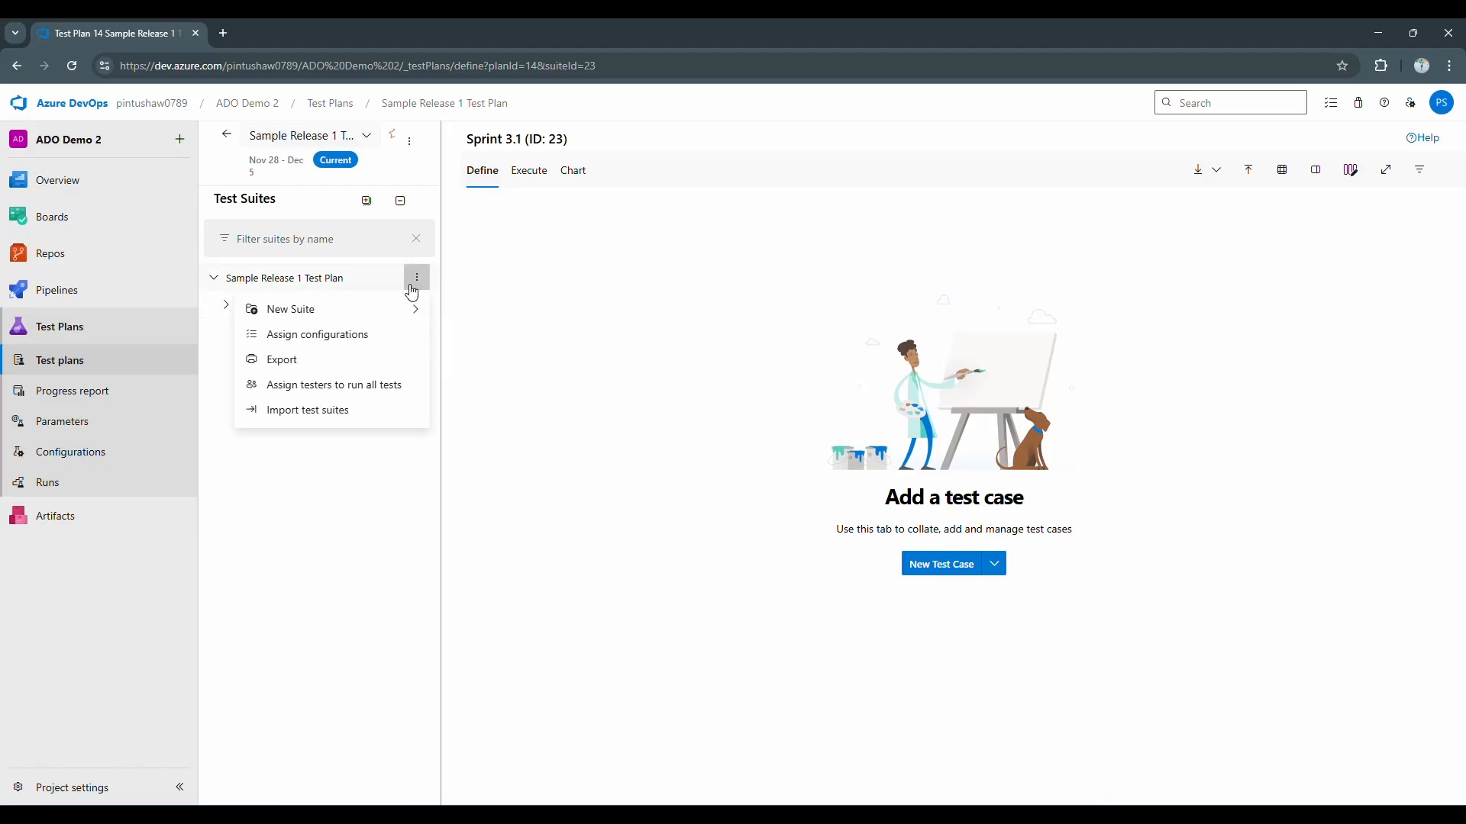
{"action": "mouse_move", "coordinate": [319, 315]}
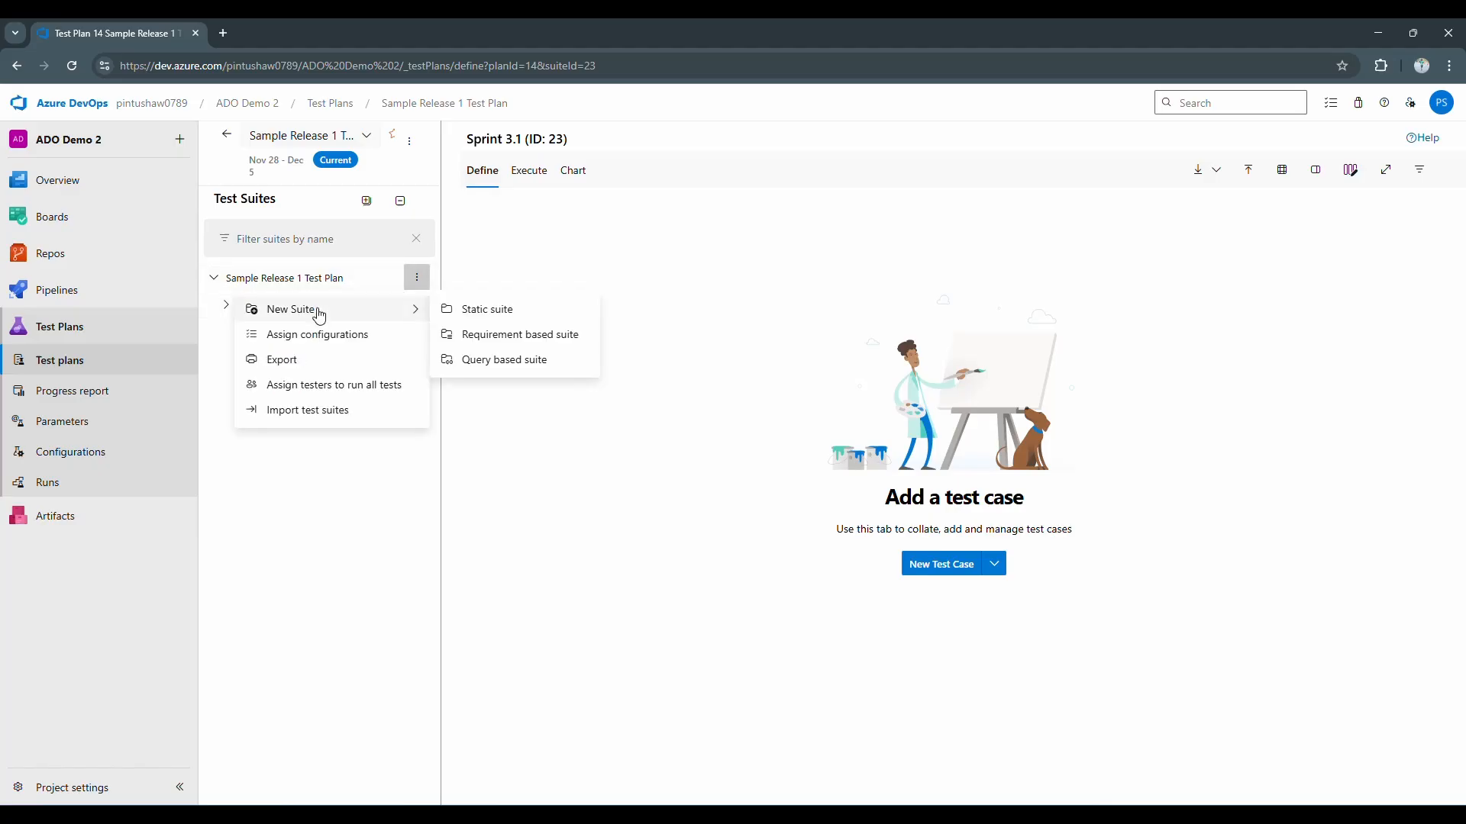
{"action": "left_click", "coordinate": [478, 336]}
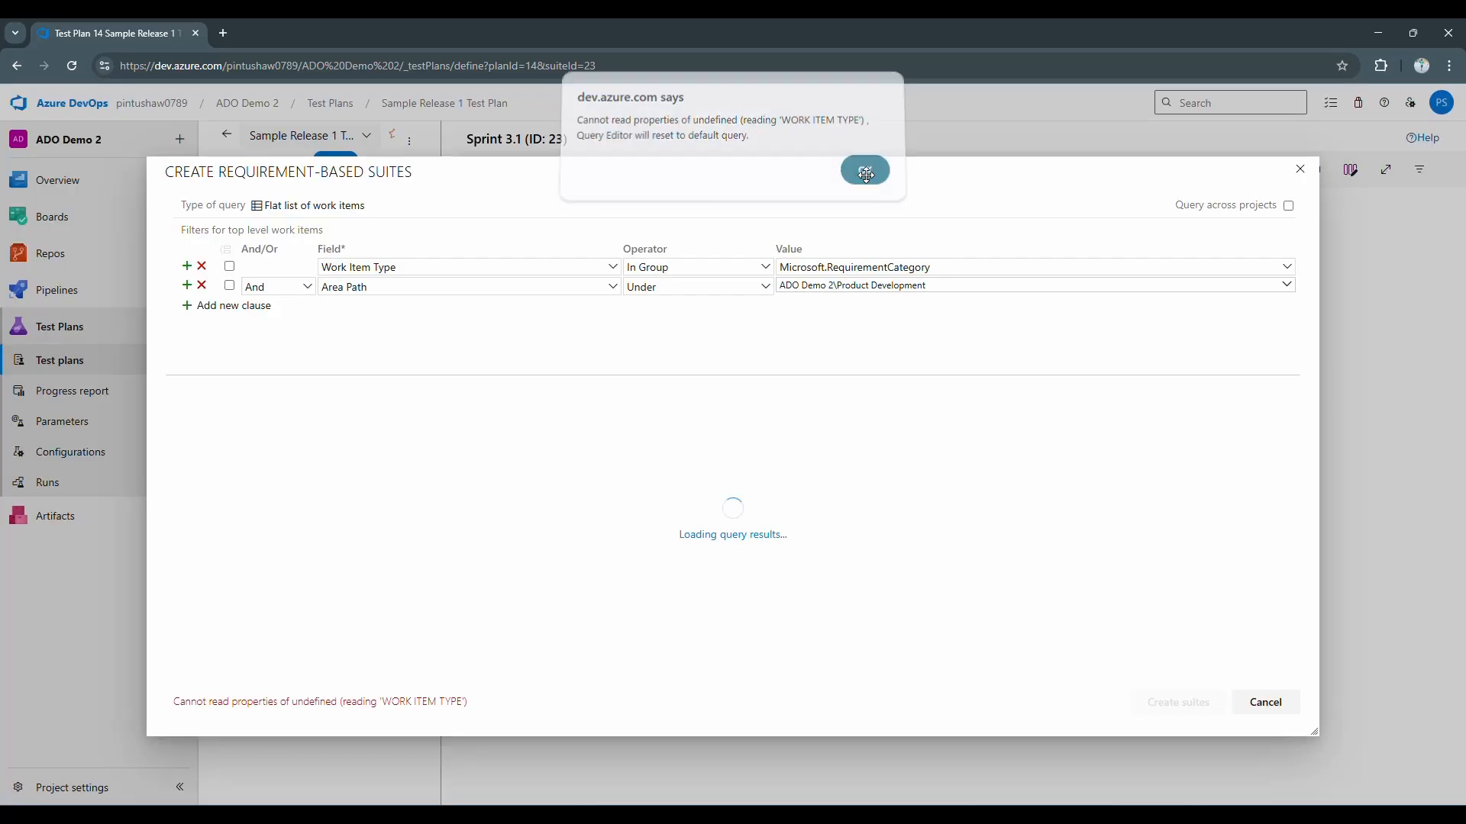
{"action": "left_click", "coordinate": [865, 176]}
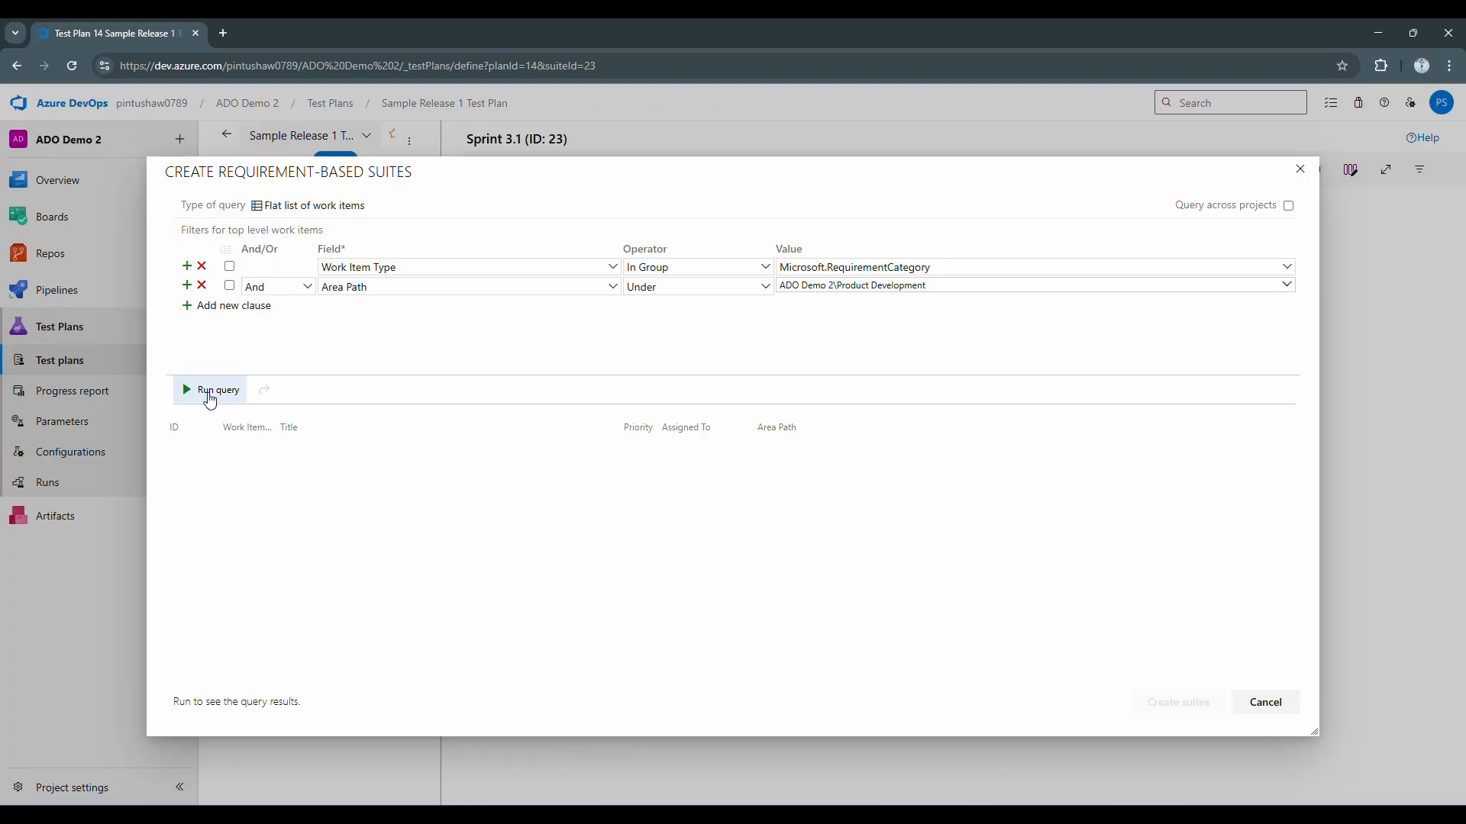
{"action": "left_click", "coordinate": [209, 390]}
{"action": "left_click", "coordinate": [1286, 711]}
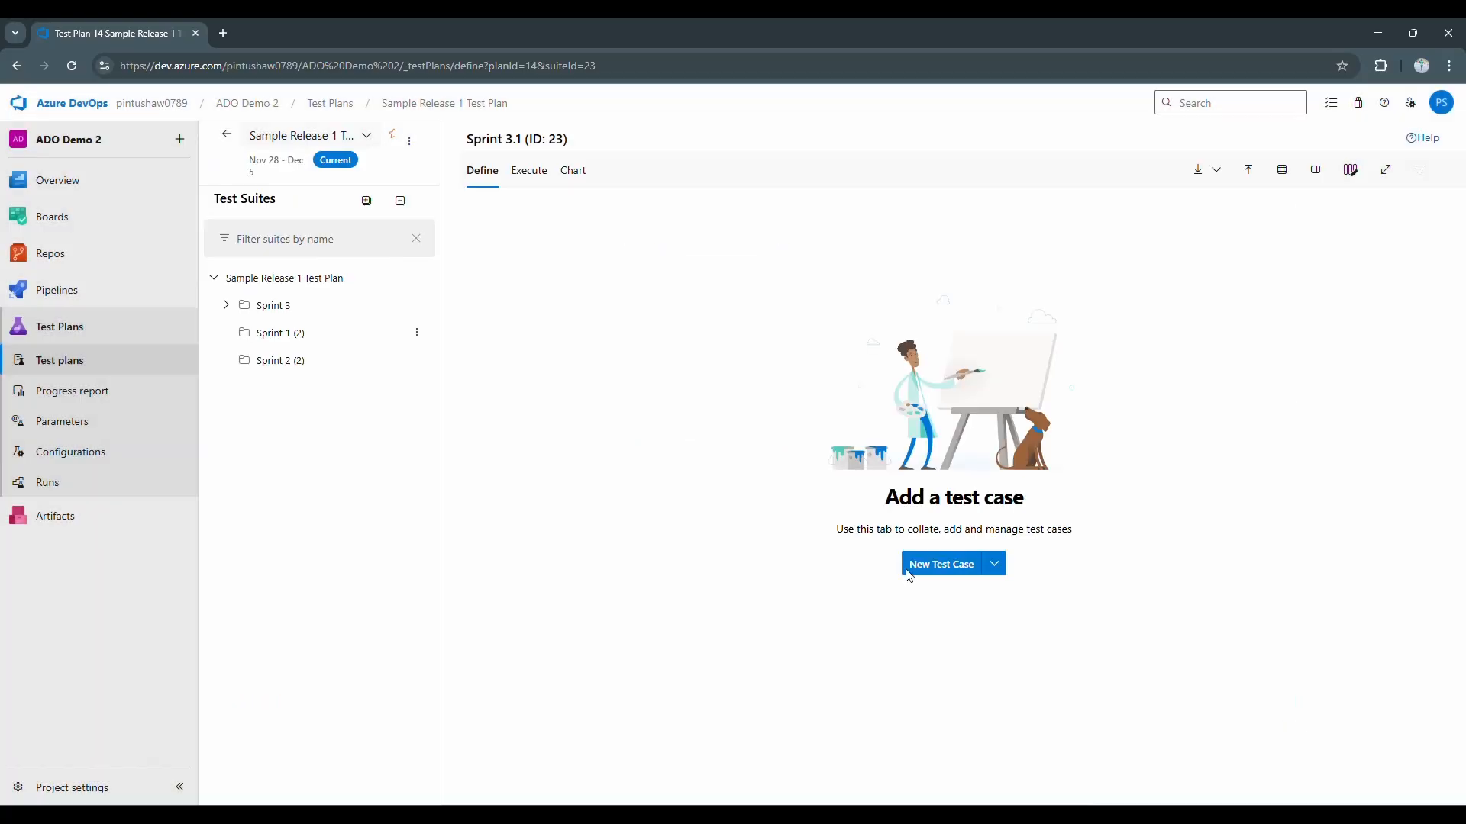
- Start a requirement-based suite directly under Sample Release 1 Test Plan and run its default work item query
{"action": "left_click", "coordinate": [72, 66]}
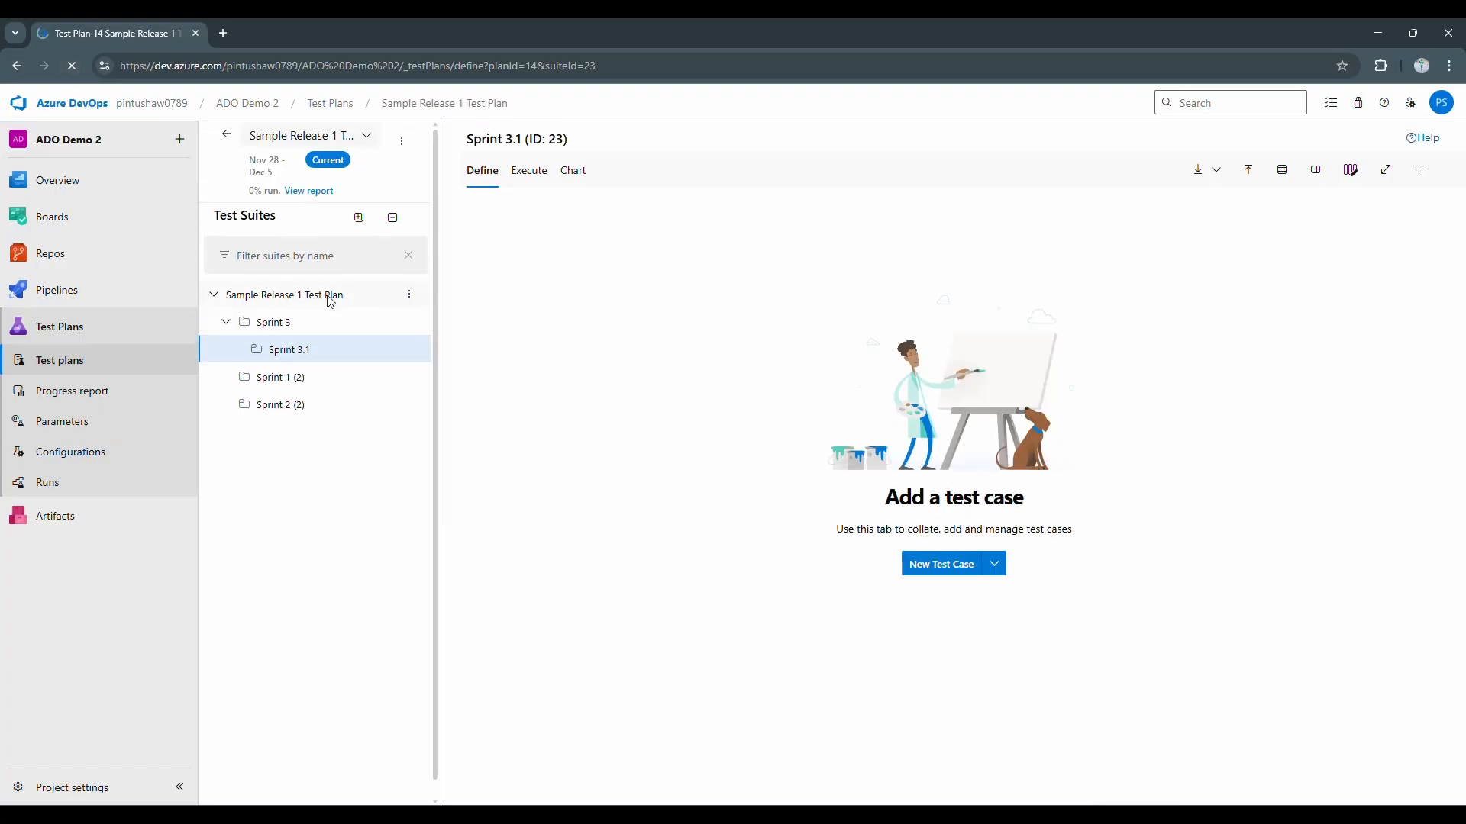
{"action": "left_click", "coordinate": [330, 298]}
{"action": "left_click", "coordinate": [416, 295]}
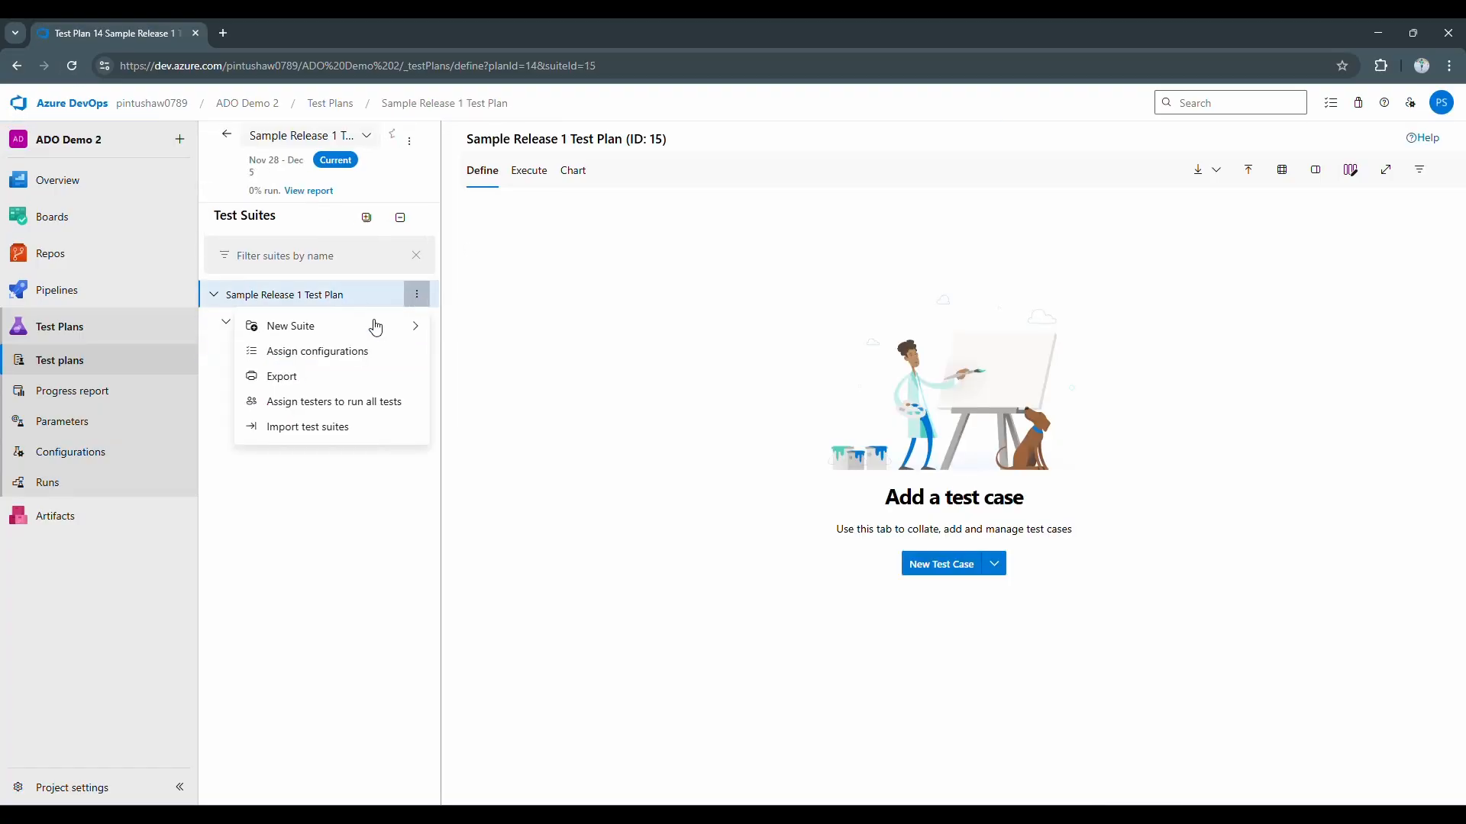
{"action": "mouse_move", "coordinate": [369, 333]}
{"action": "left_click", "coordinate": [510, 352]}
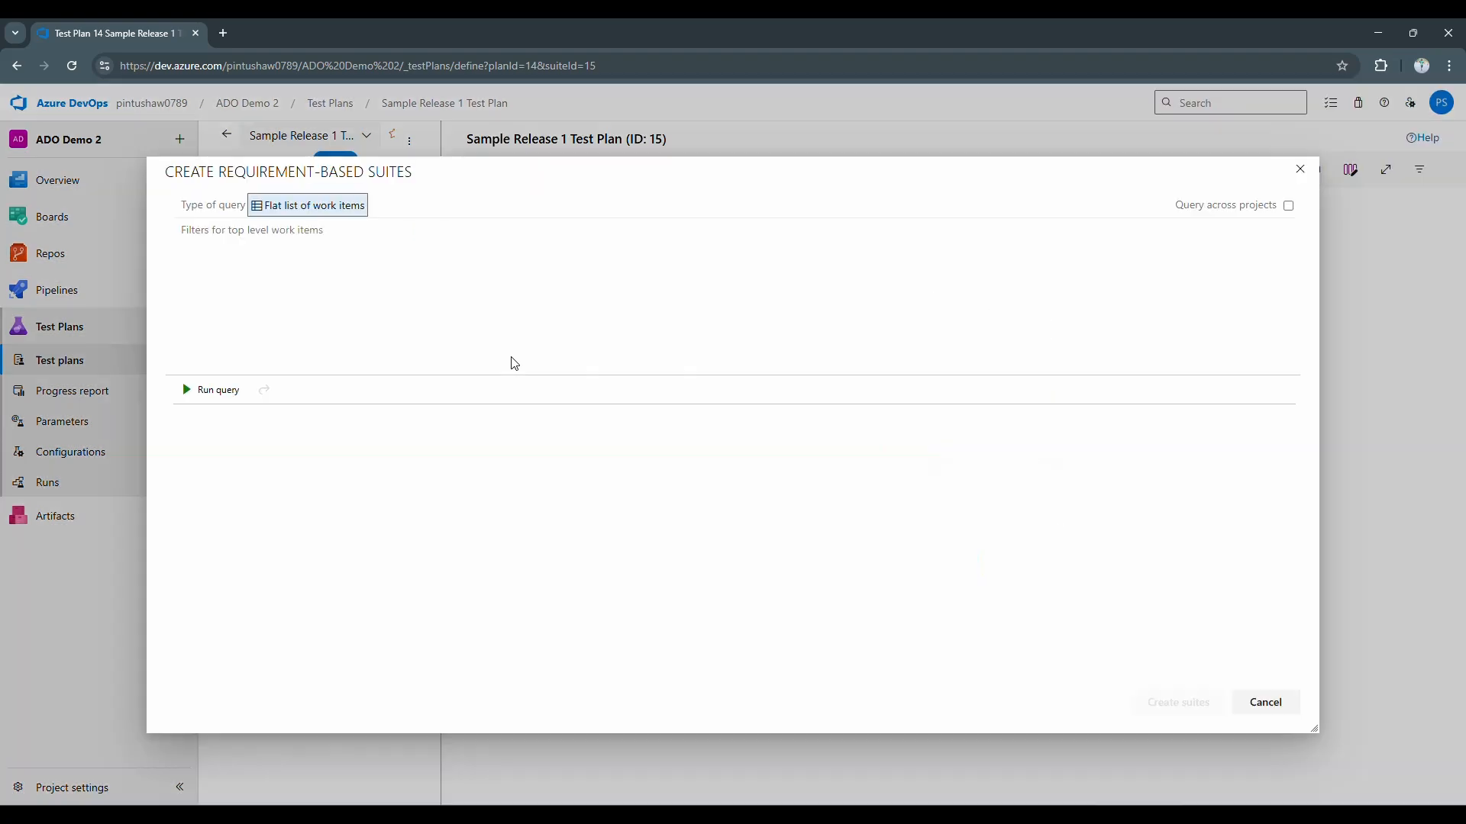
{"action": "left_click", "coordinate": [207, 392]}
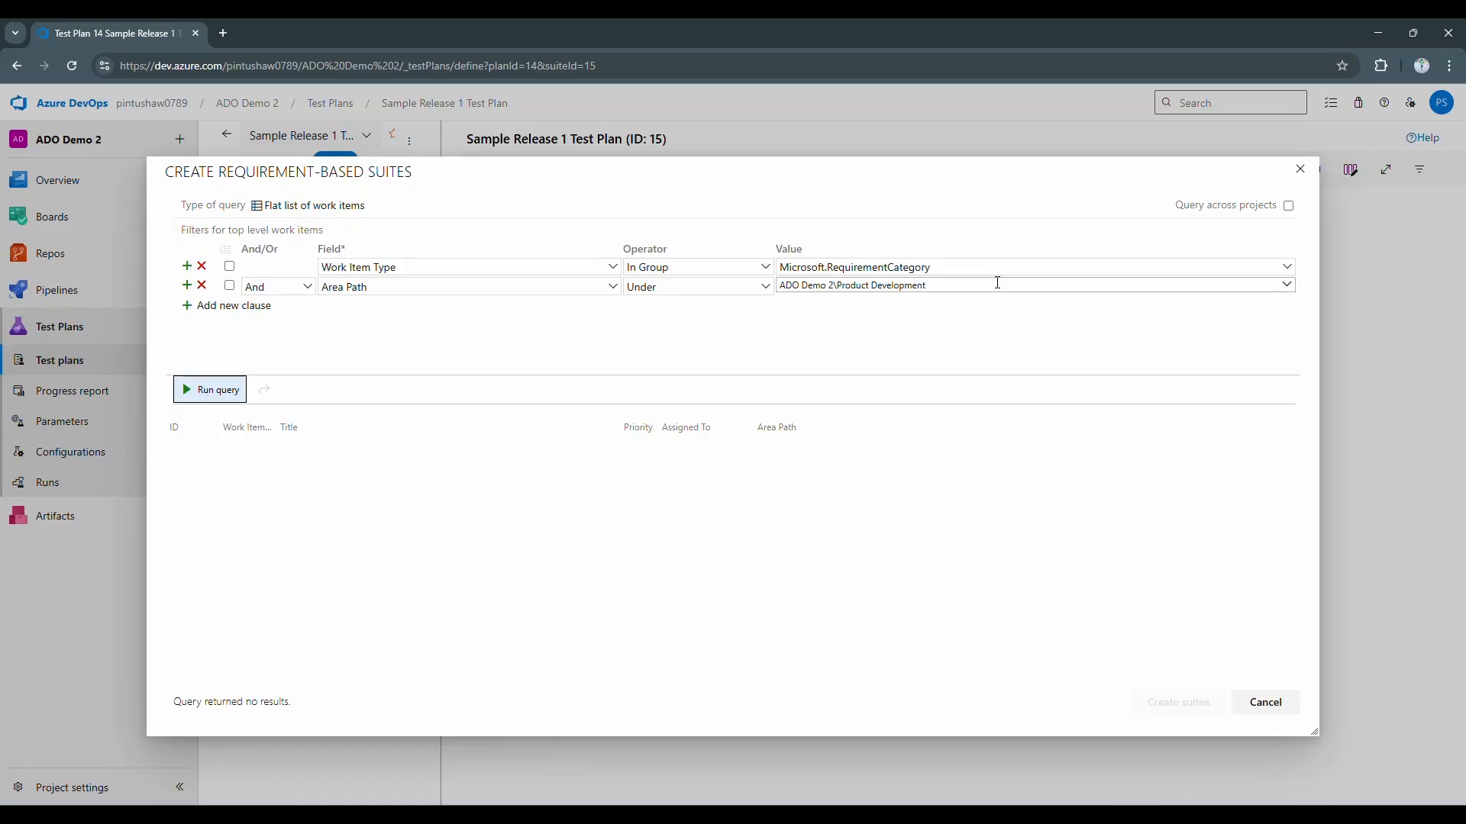
- Set the query's work item type group to Microsoft.RequirementCategory and its area path to ADO Demo 2, and run it
{"action": "left_click", "coordinate": [1286, 268]}
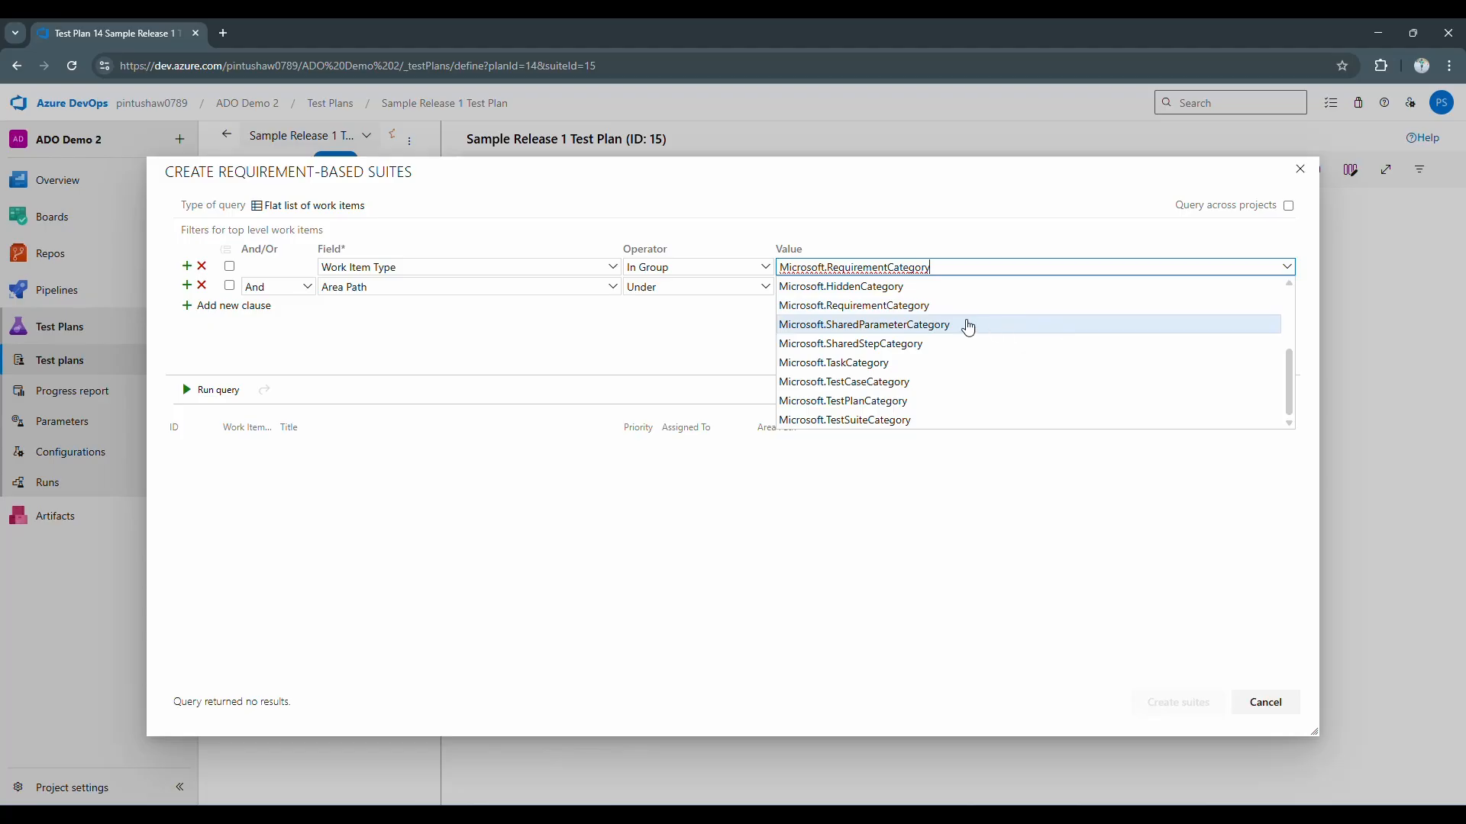
{"action": "left_click", "coordinate": [929, 308]}
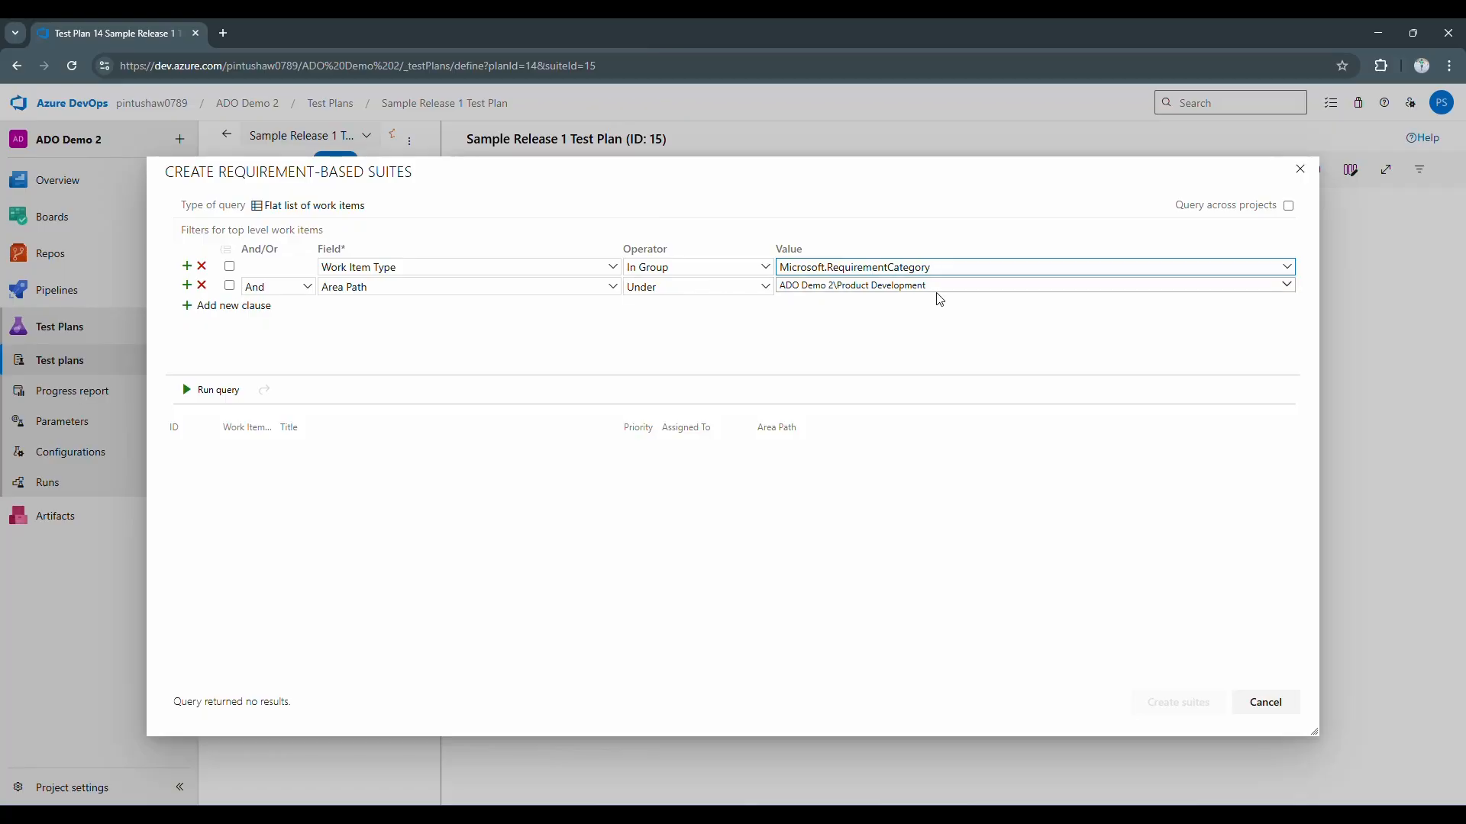
{"action": "left_click", "coordinate": [1289, 287]}
{"action": "left_click", "coordinate": [909, 347]}
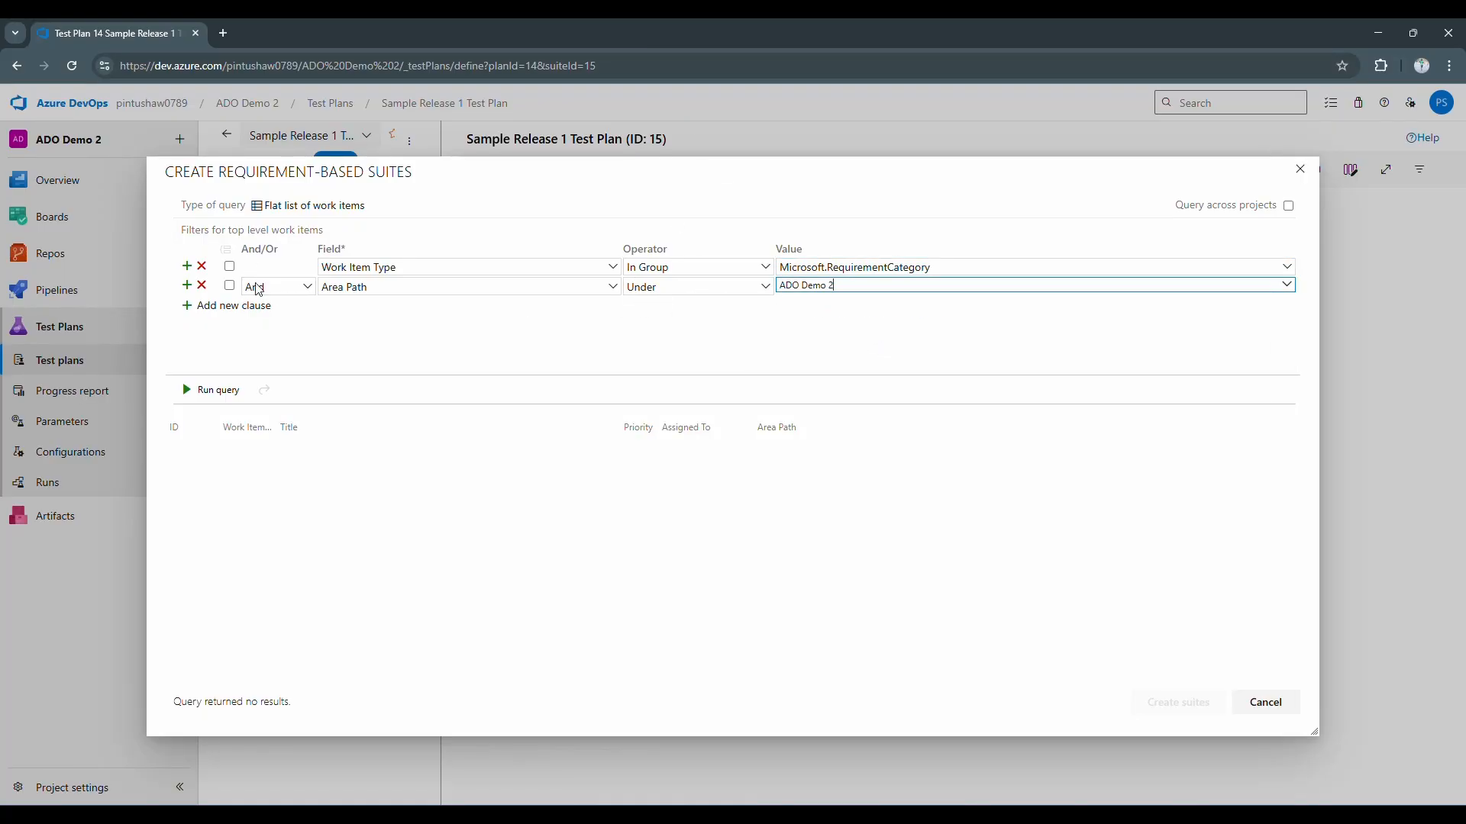
{"action": "left_click", "coordinate": [204, 392]}
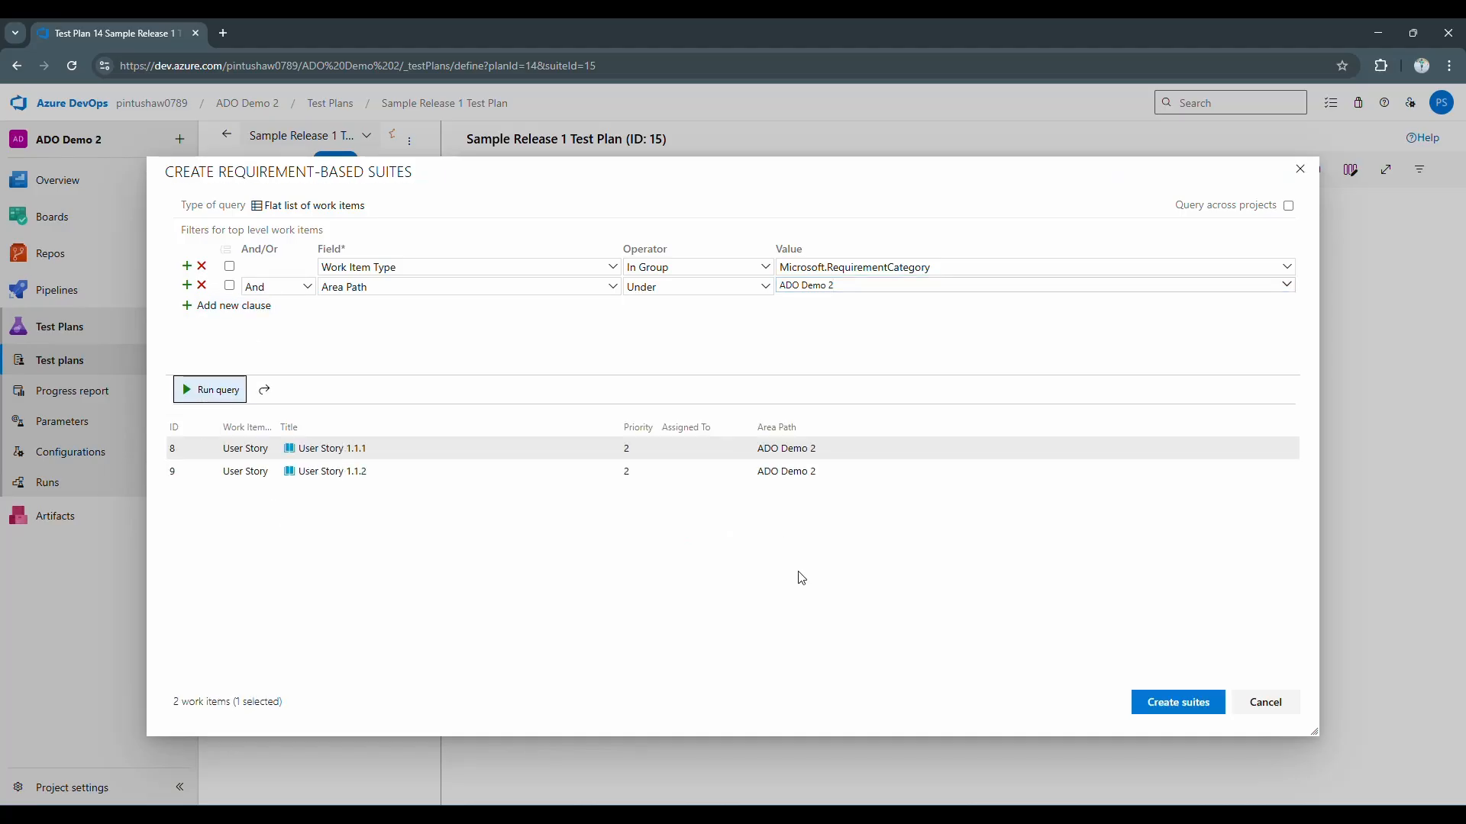
- Create the requirement-based suite from User Story 1.1.1 and collapse the Sprint 3 suite
{"action": "left_click", "coordinate": [886, 452]}
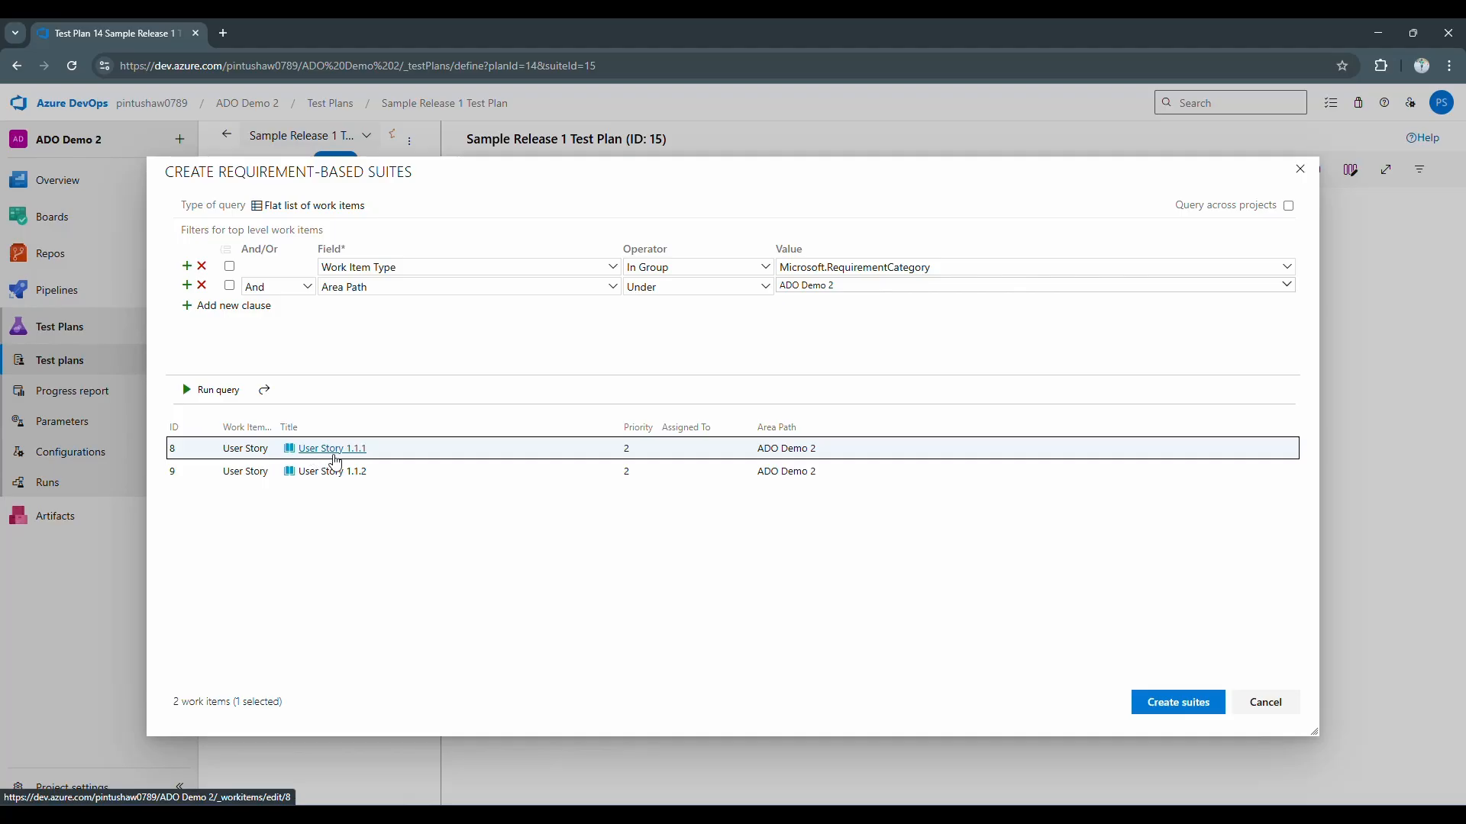
{"action": "left_click", "coordinate": [1210, 704]}
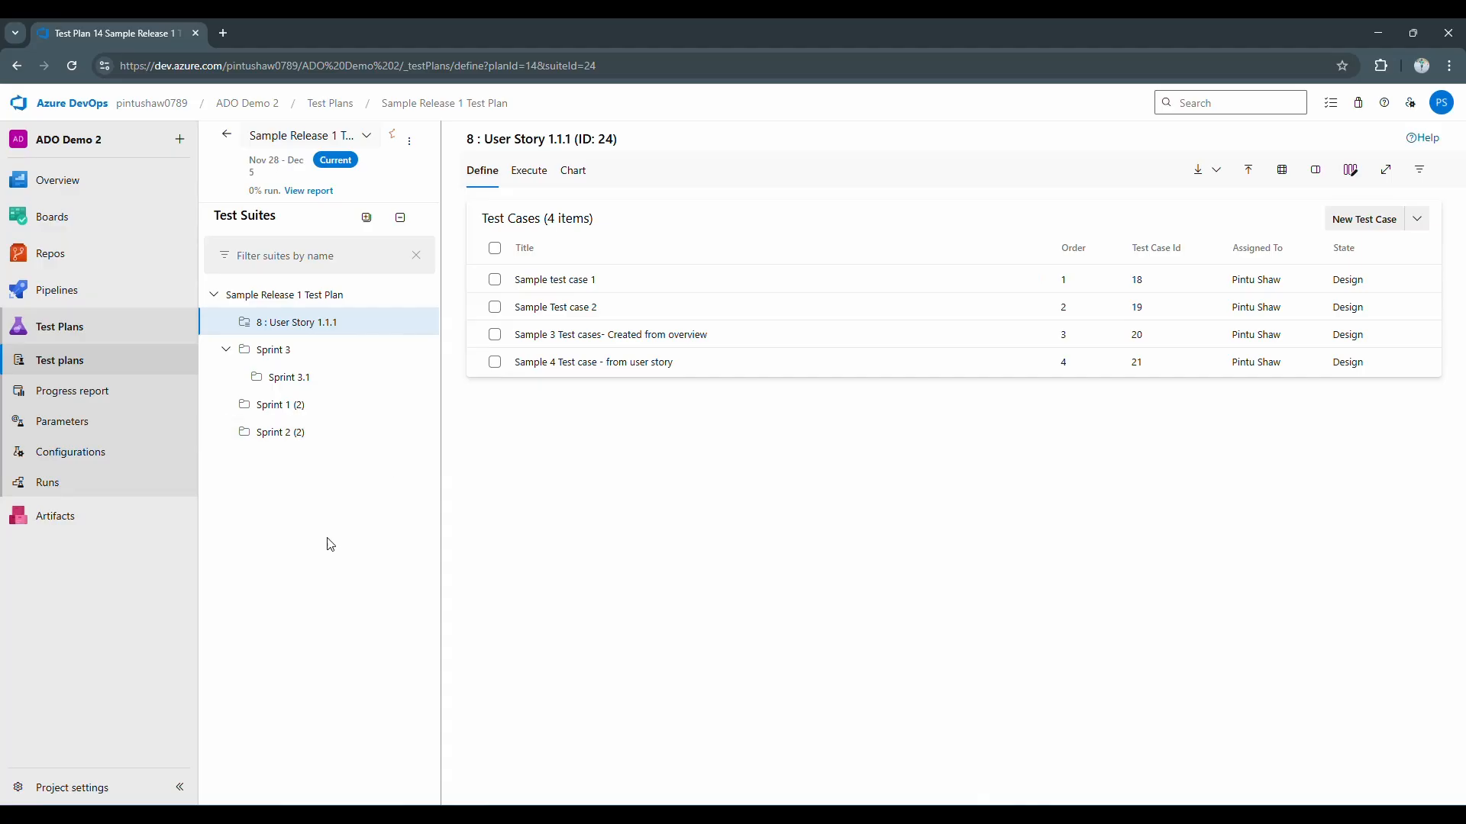
{"action": "left_click", "coordinate": [226, 350]}
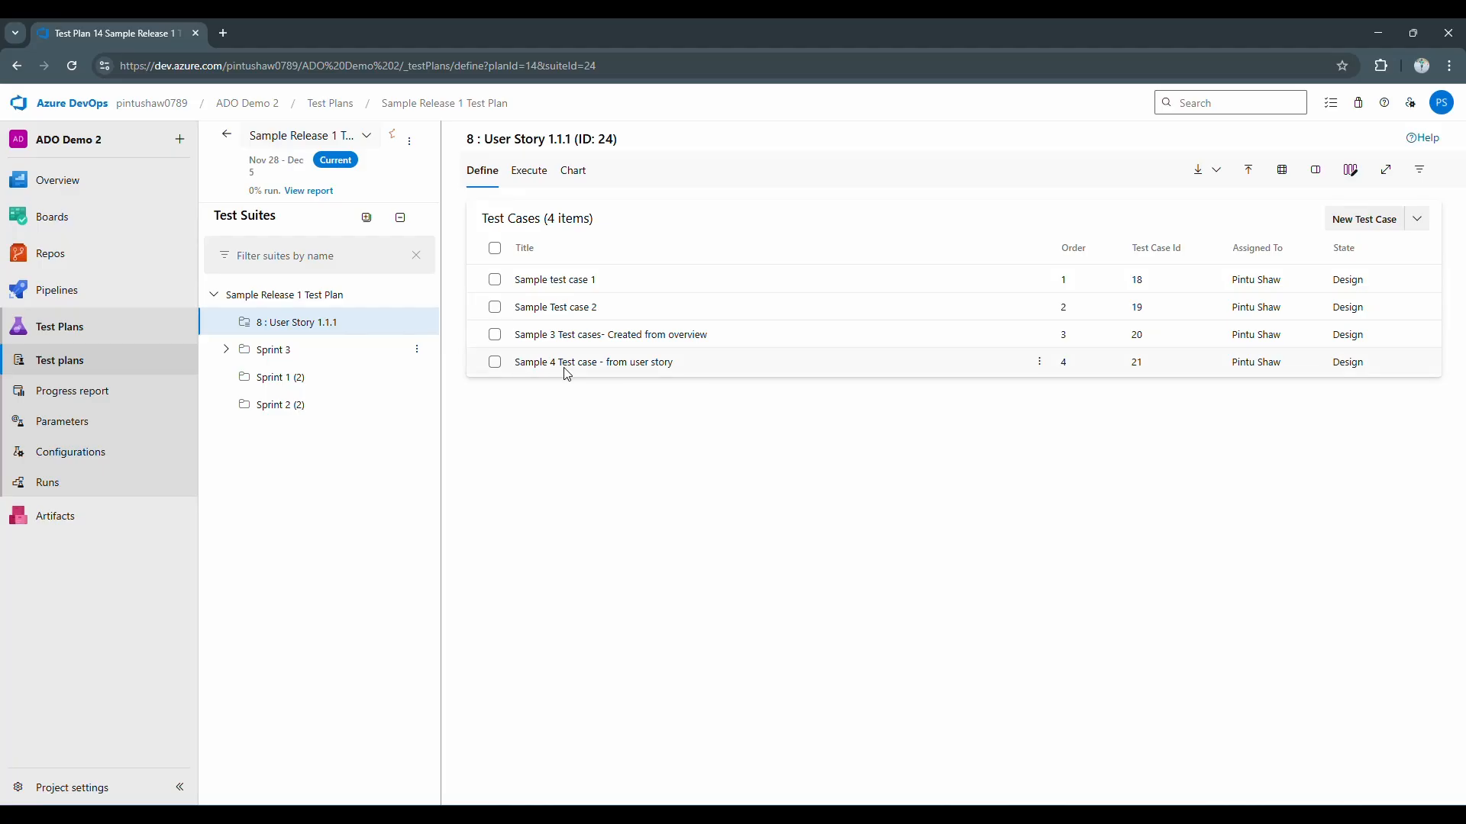
- Remove the related User Story 1.1.1 link from "Sample 4 Test case - from user story" and save the test case
{"action": "left_click", "coordinate": [1038, 364]}
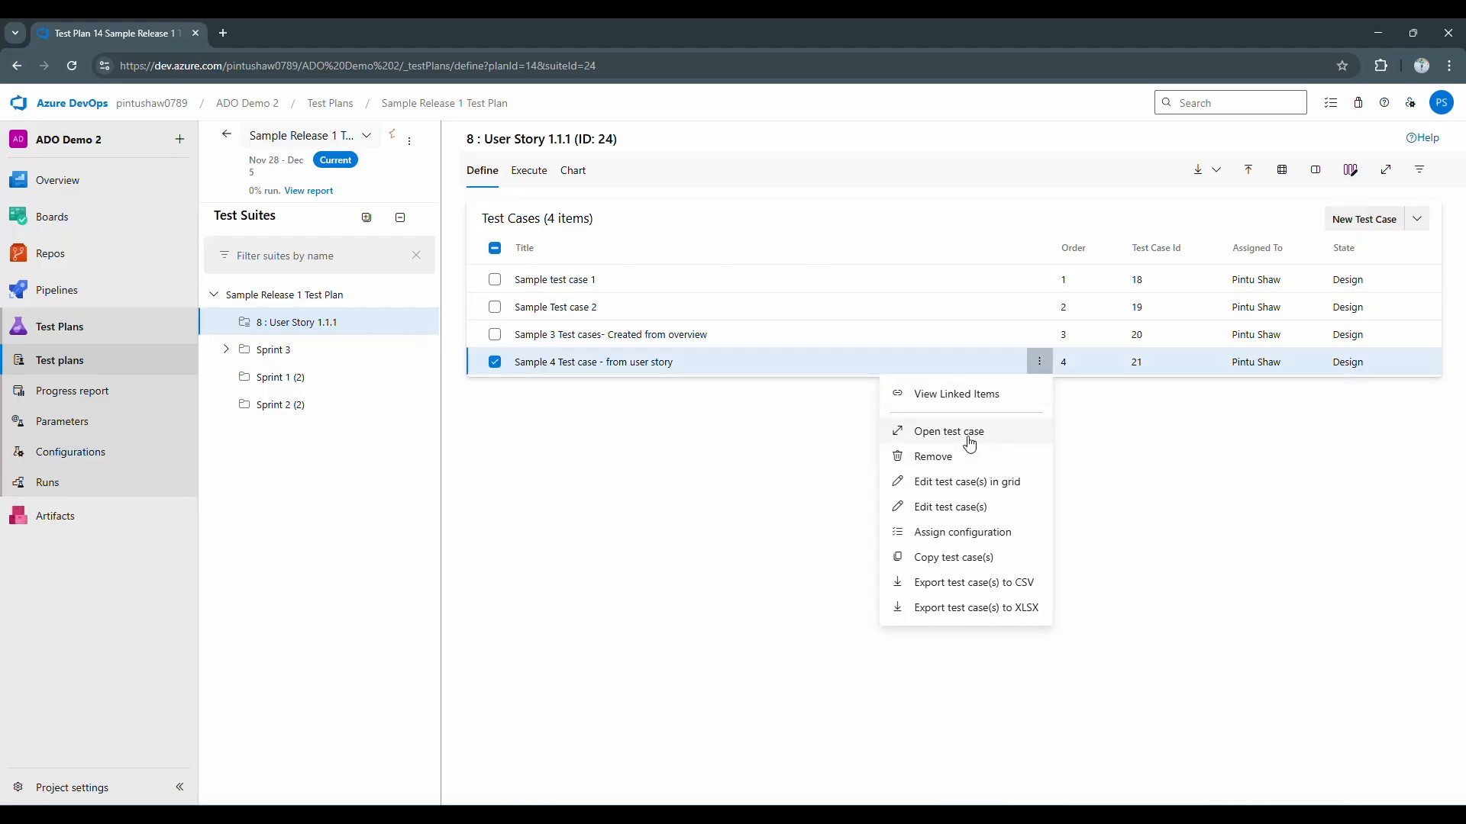
{"action": "left_click", "coordinate": [968, 437]}
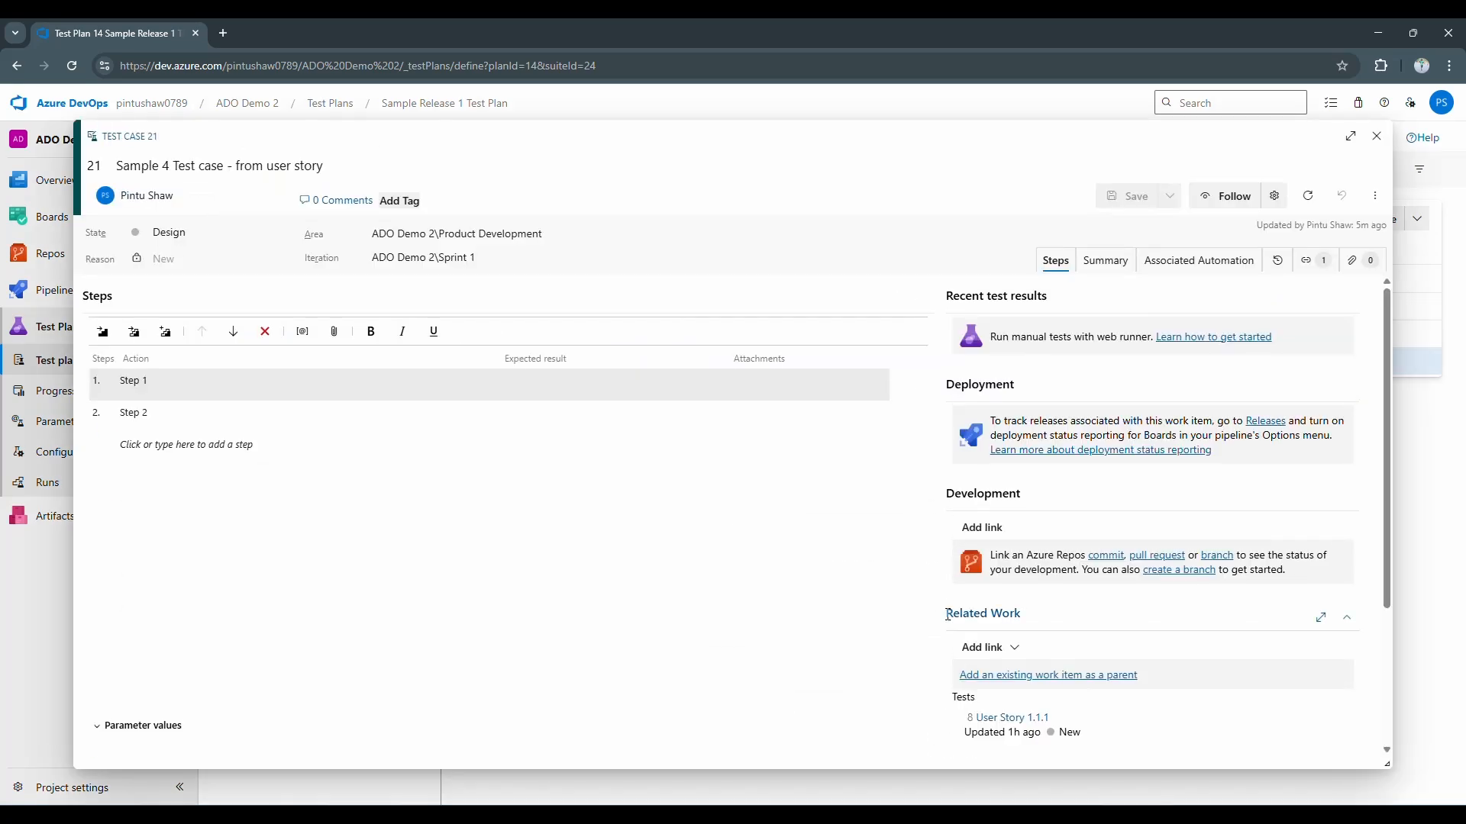
{"action": "scroll", "coordinate": [960, 458], "scroll_direction": "down", "scroll_amount": 3}
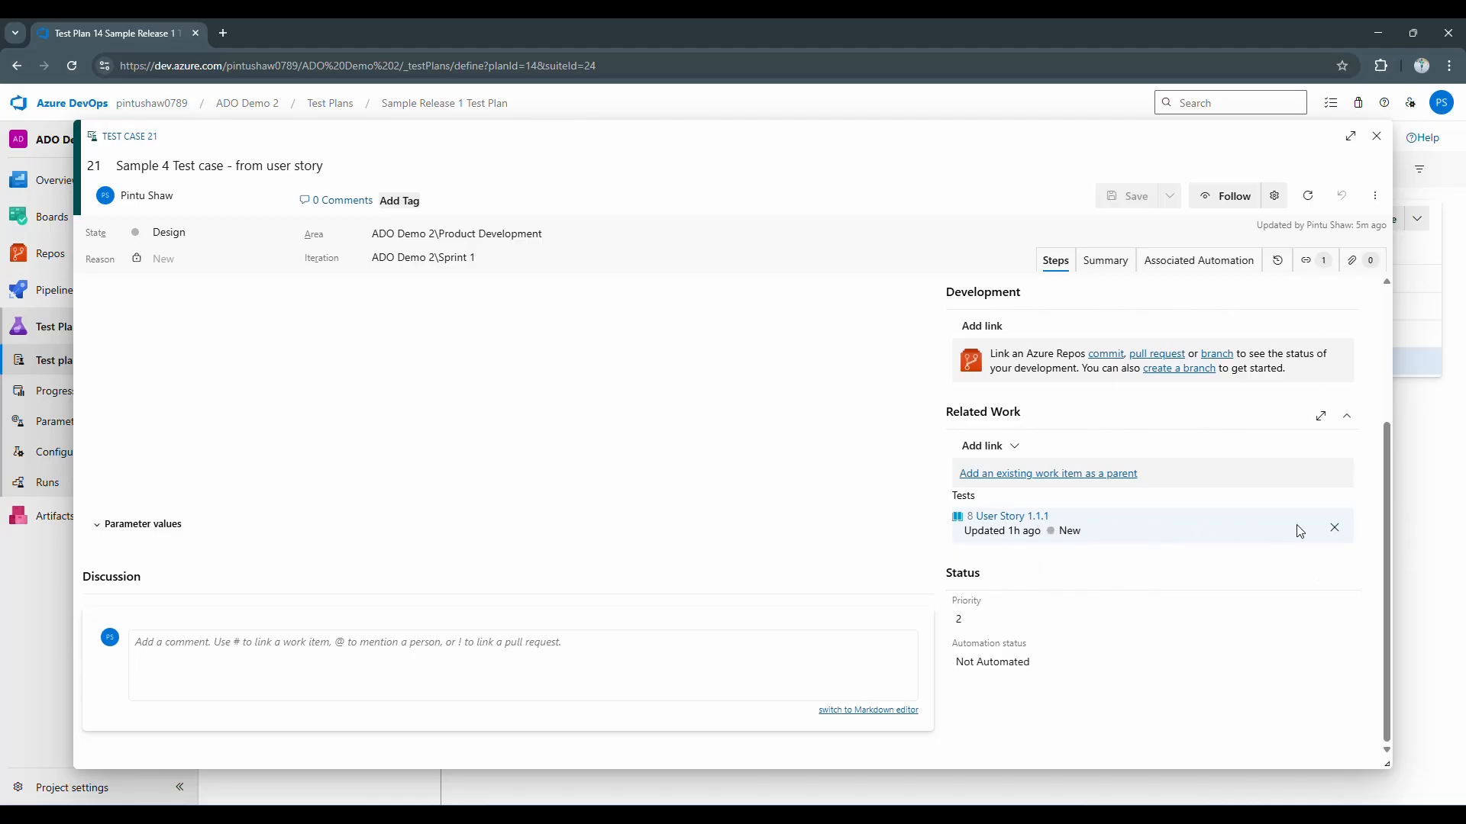
{"action": "left_click", "coordinate": [1335, 528]}
{"action": "left_click", "coordinate": [1143, 200]}
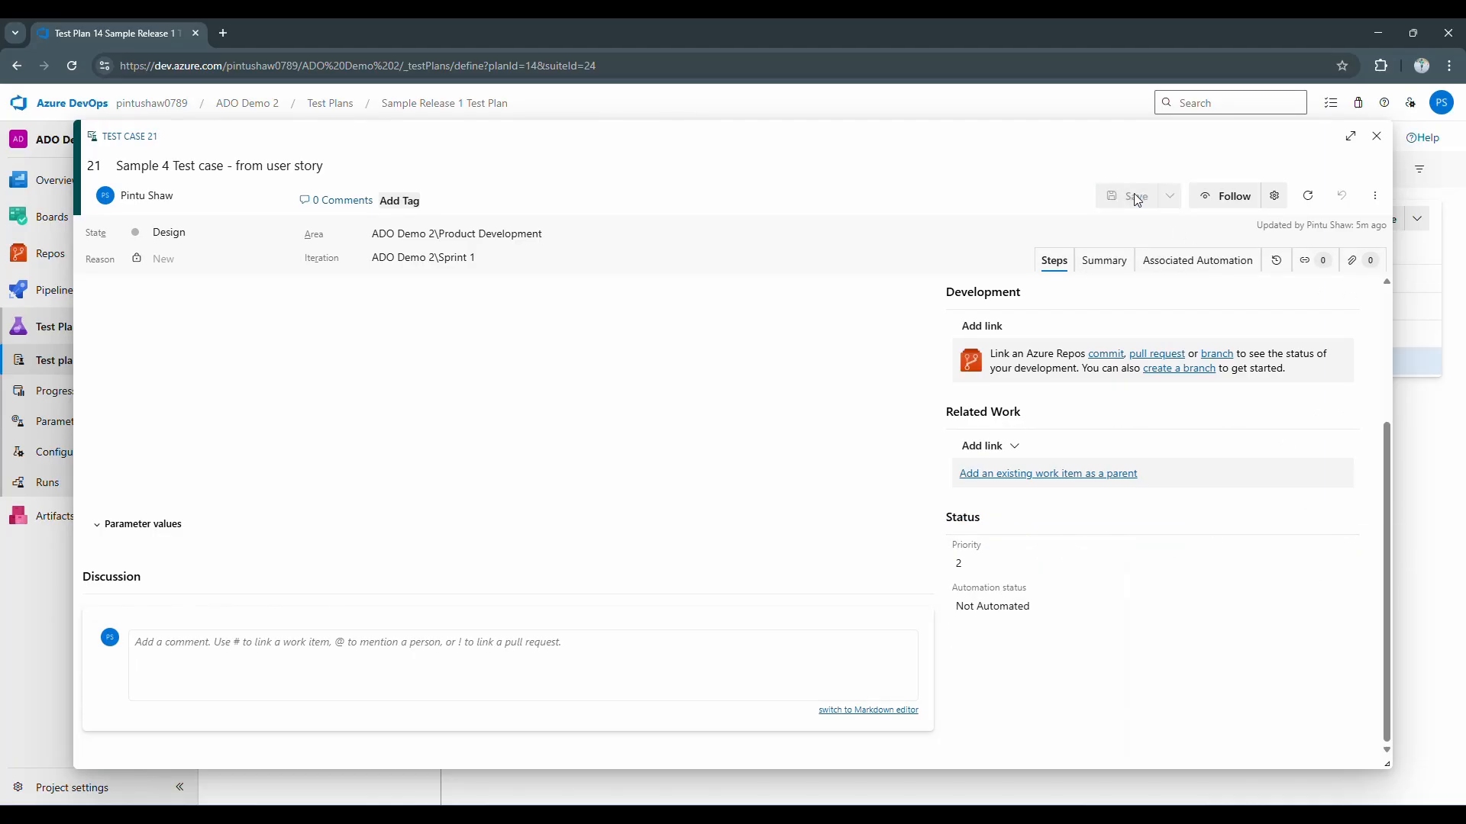
{"action": "left_click", "coordinate": [1376, 138]}
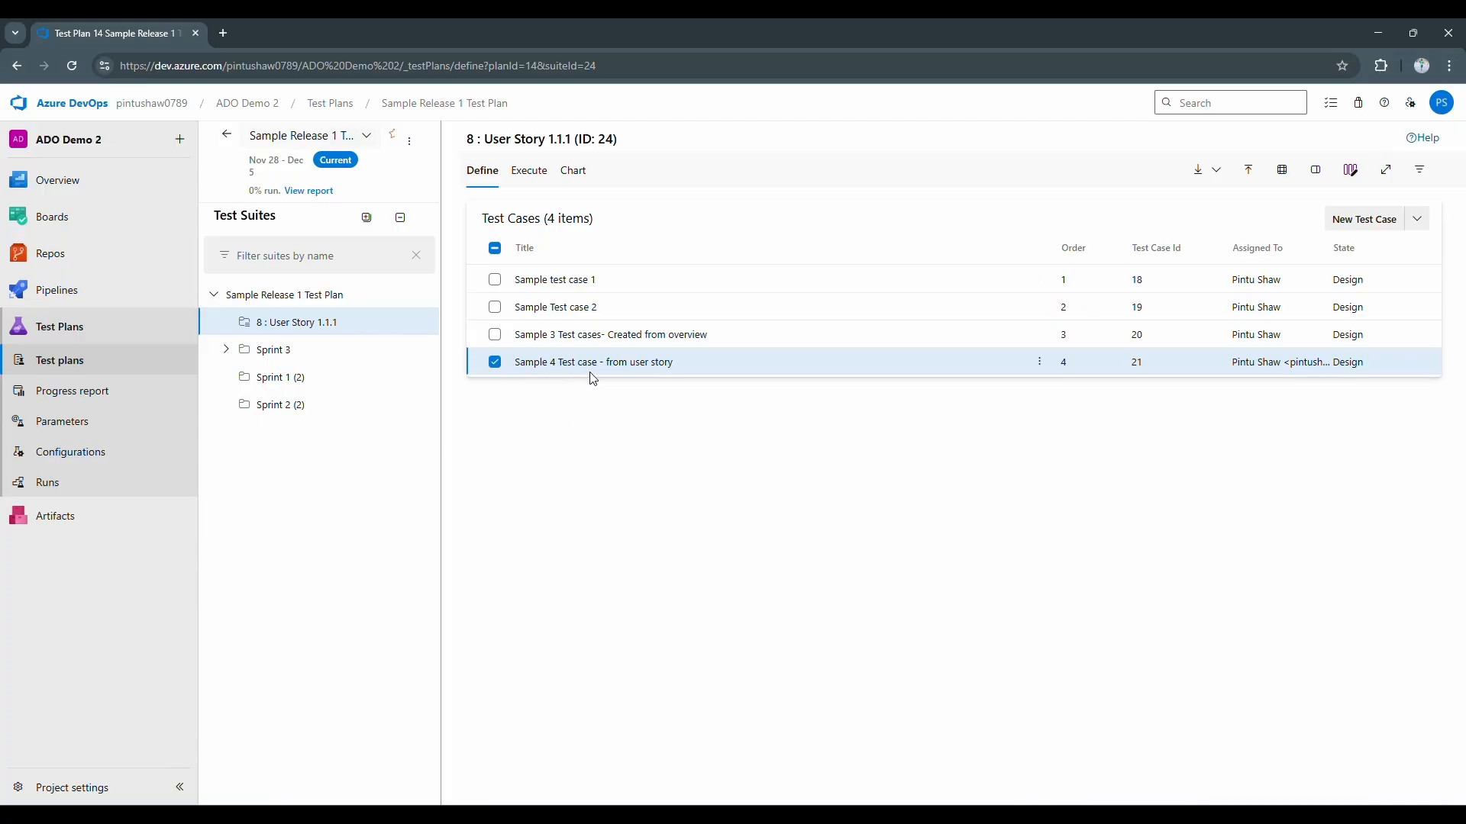
- Link "Sample 4 Test case - from user story" to existing User Story 1.1.2 as Tested By, save it, and reload the User Story 1.1.1 suite
{"action": "left_click", "coordinate": [1037, 363]}
{"action": "left_click", "coordinate": [957, 440]}
{"action": "left_click", "coordinate": [1009, 647]}
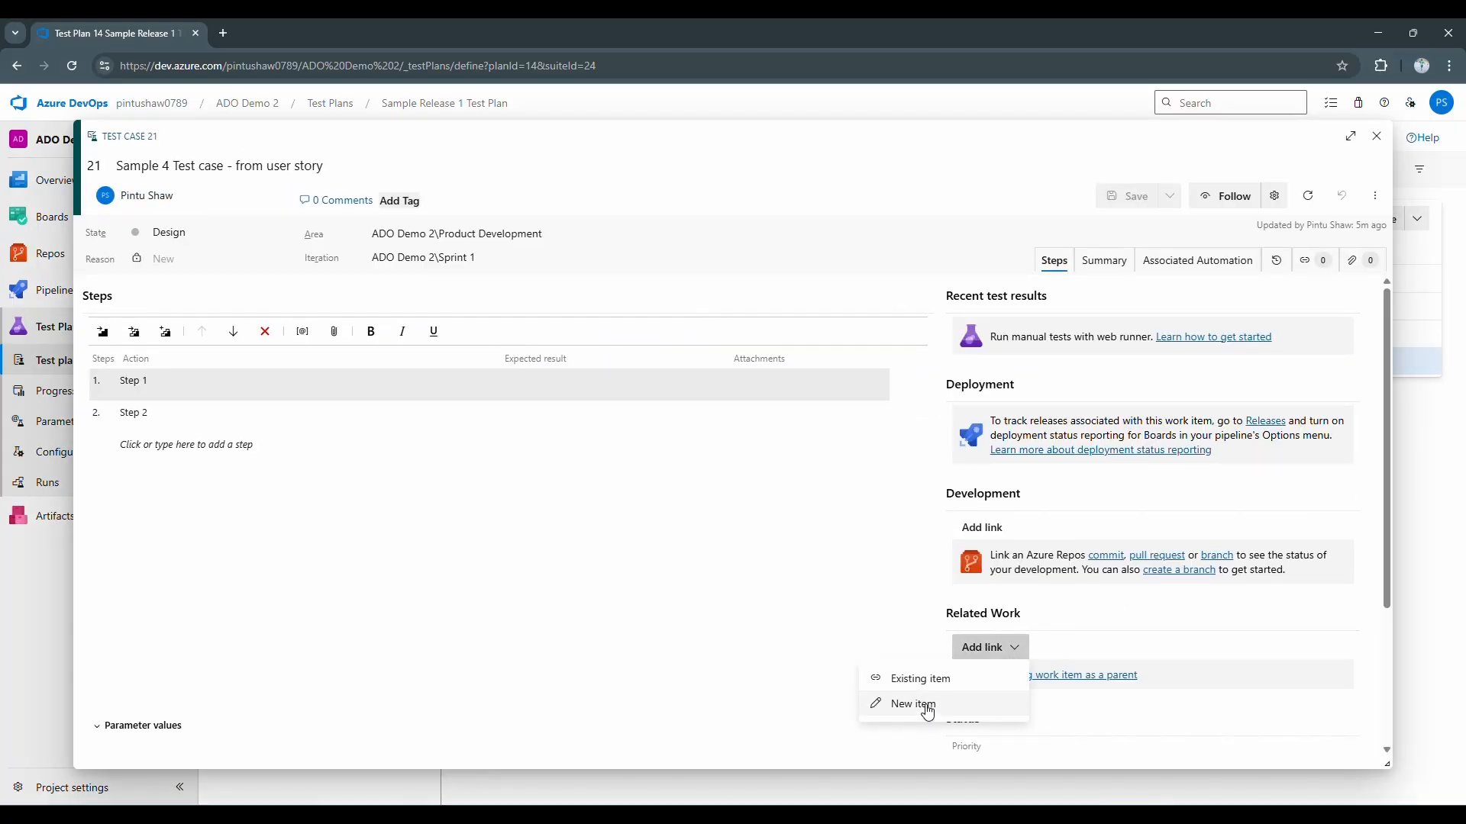
{"action": "left_click", "coordinate": [878, 678]}
{"action": "left_click", "coordinate": [611, 427]}
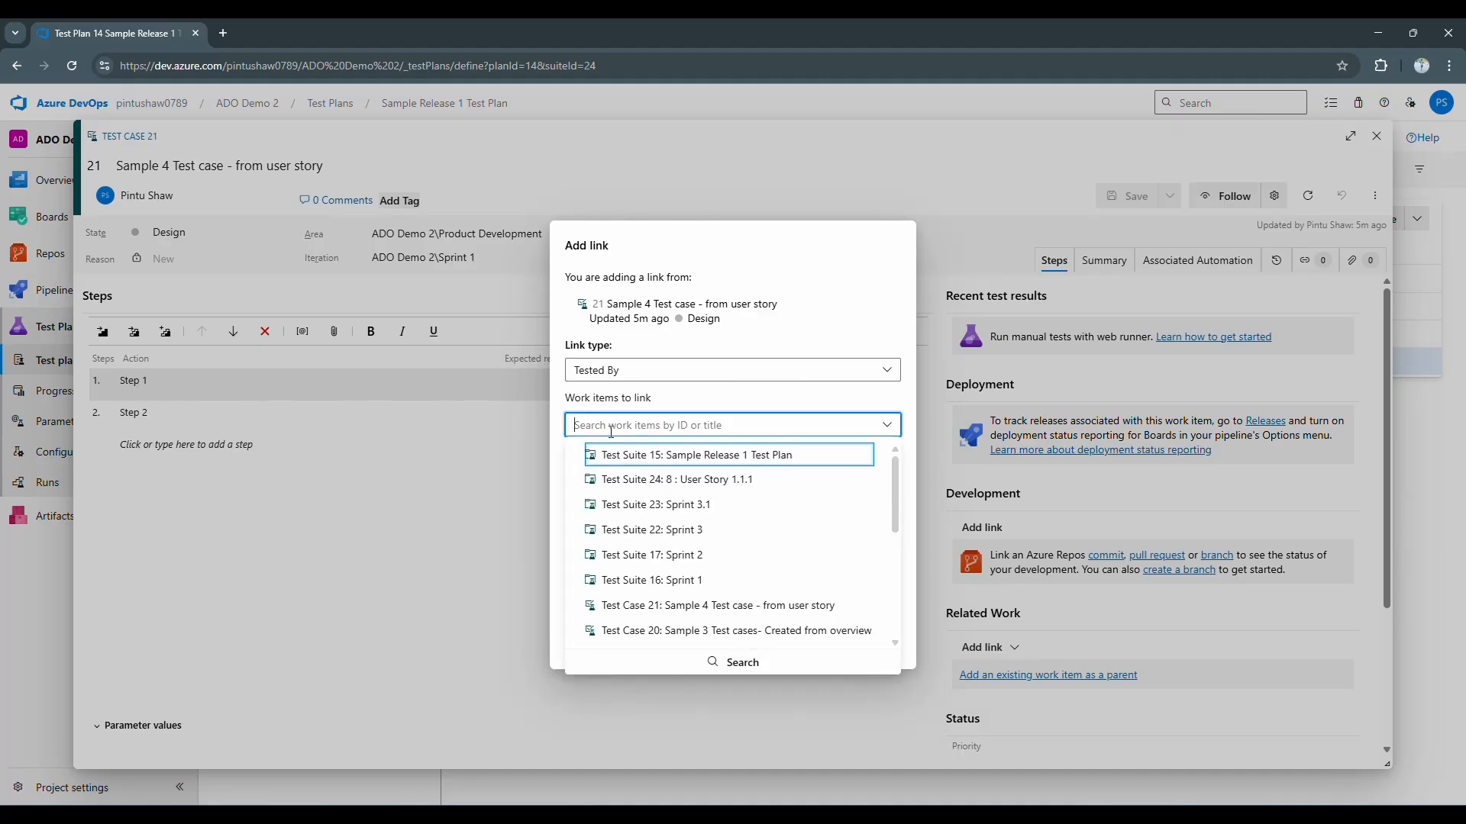
{"action": "type", "text": "user"}
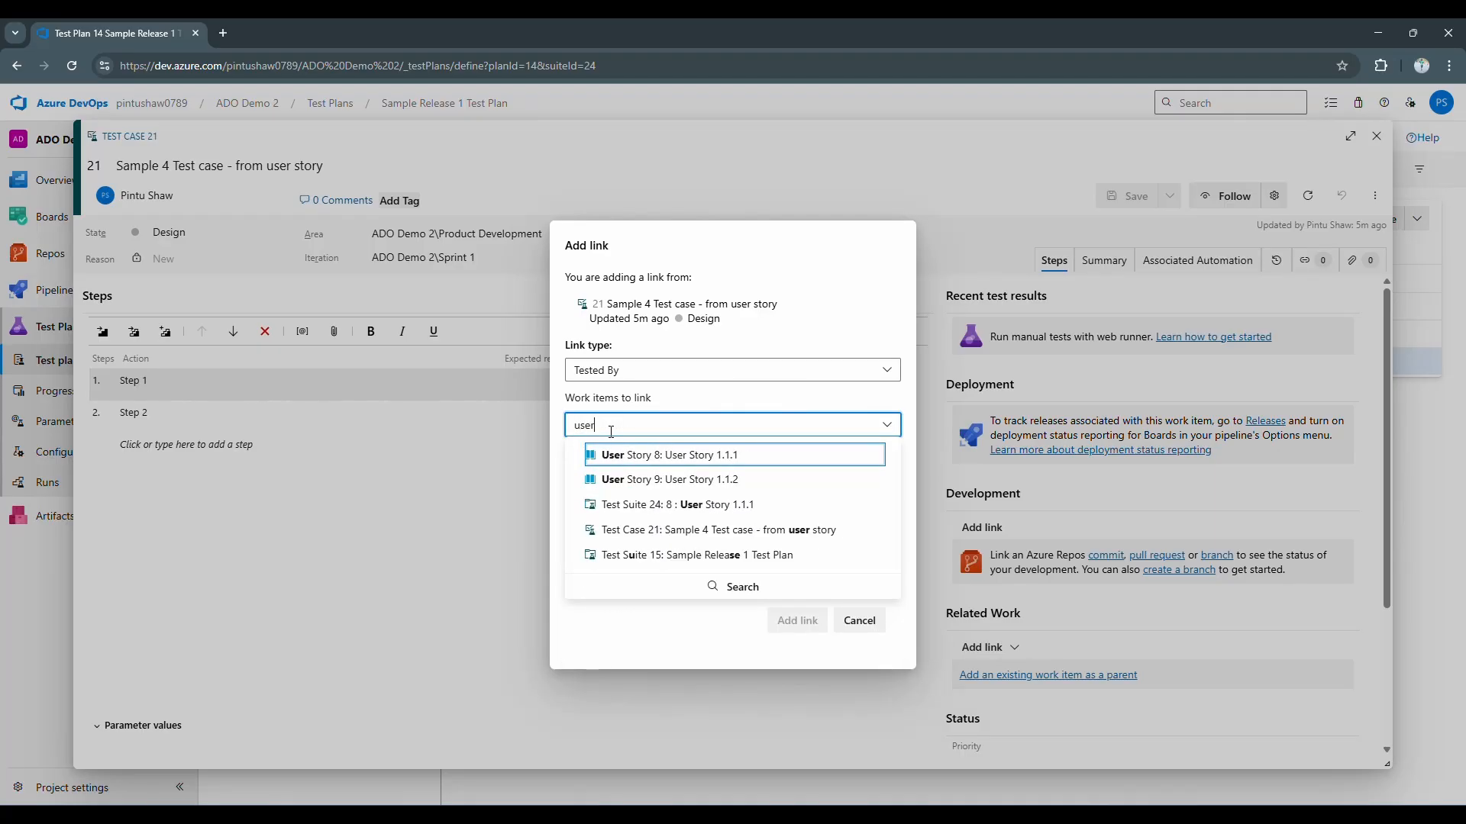
{"action": "left_click", "coordinate": [649, 489]}
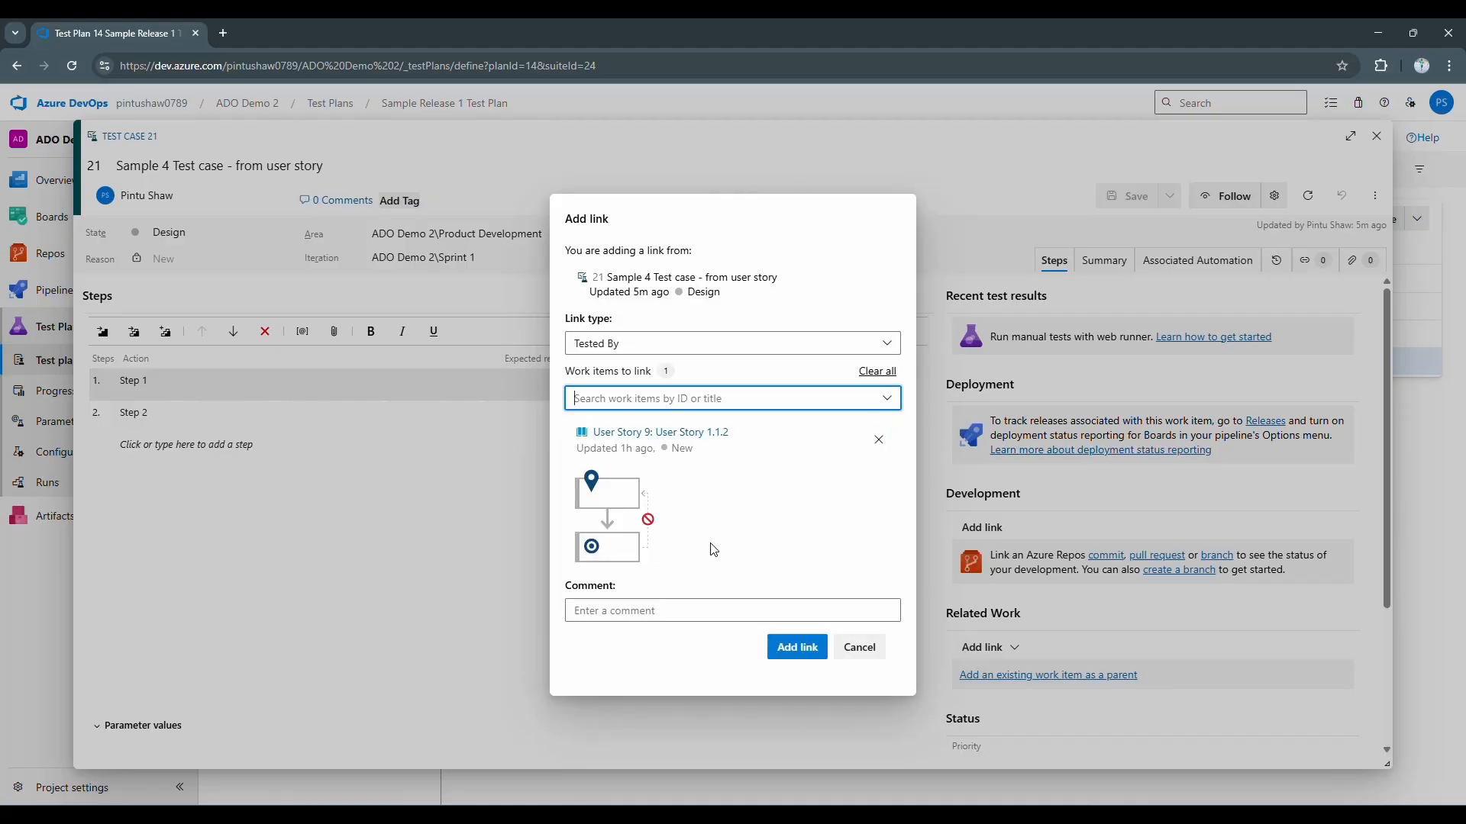
{"action": "left_click", "coordinate": [791, 649]}
{"action": "left_click", "coordinate": [1130, 197]}
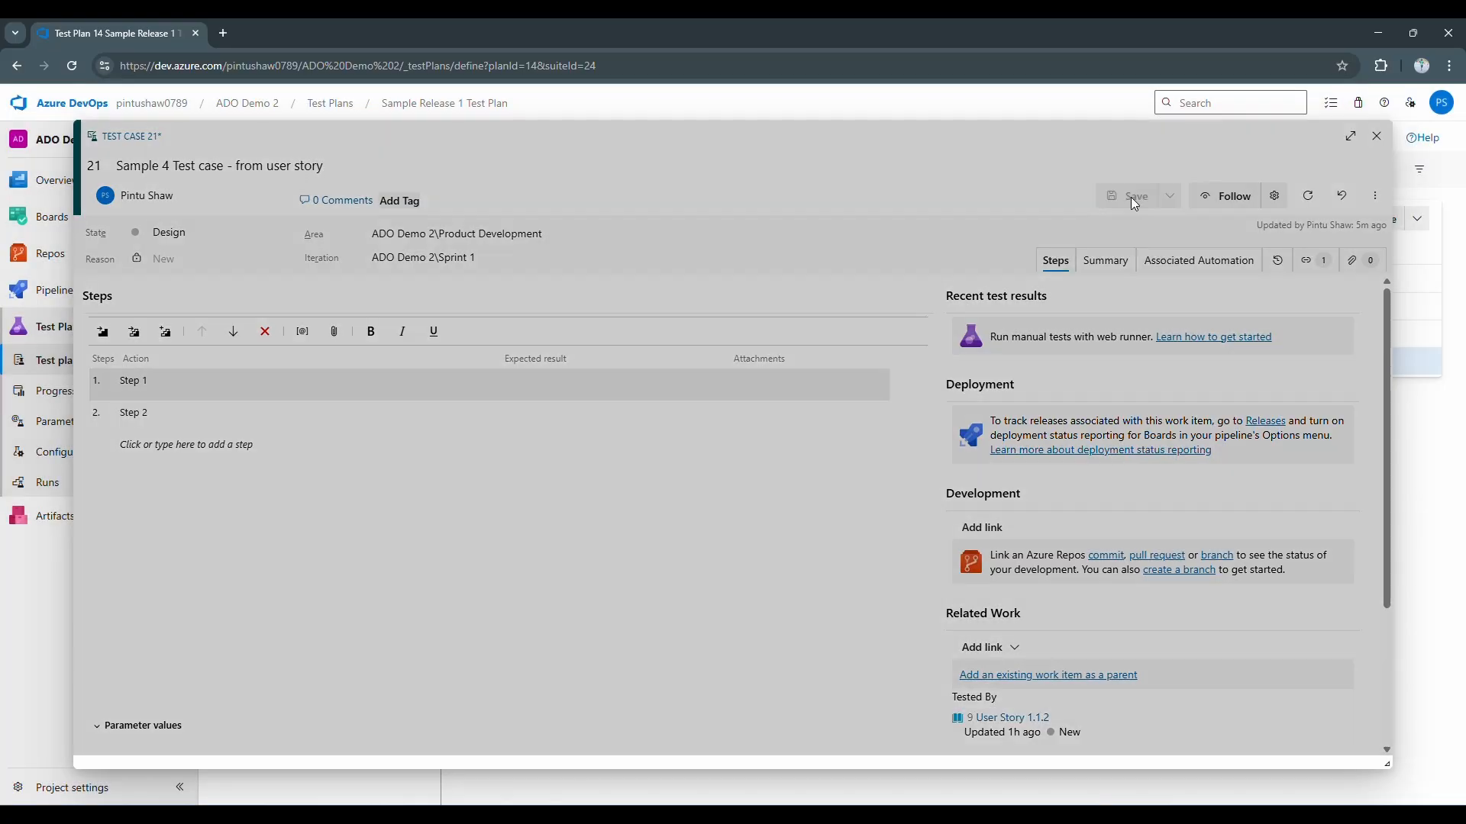
{"action": "left_click", "coordinate": [1375, 142]}
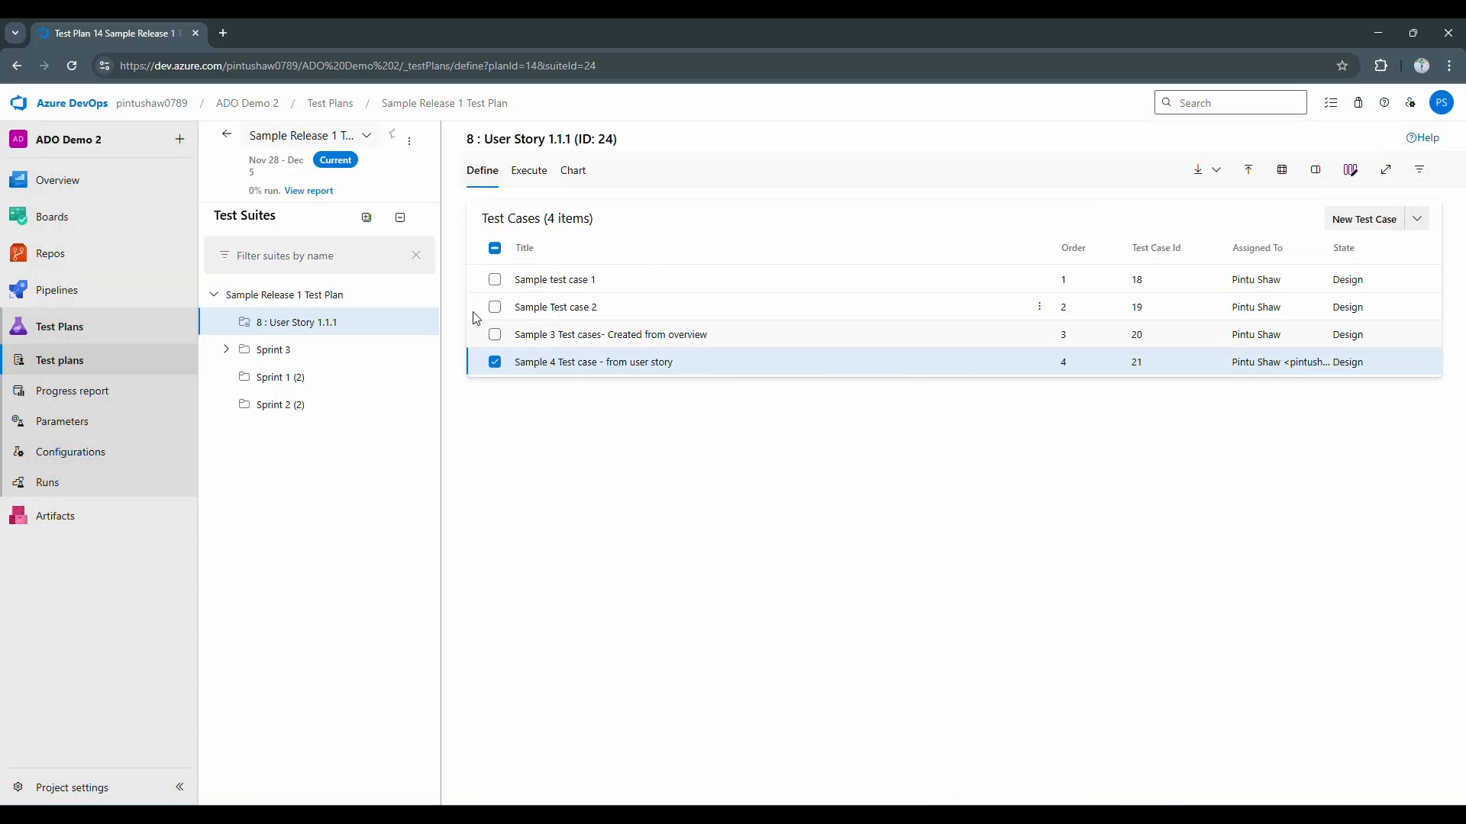
{"action": "left_click", "coordinate": [495, 362]}
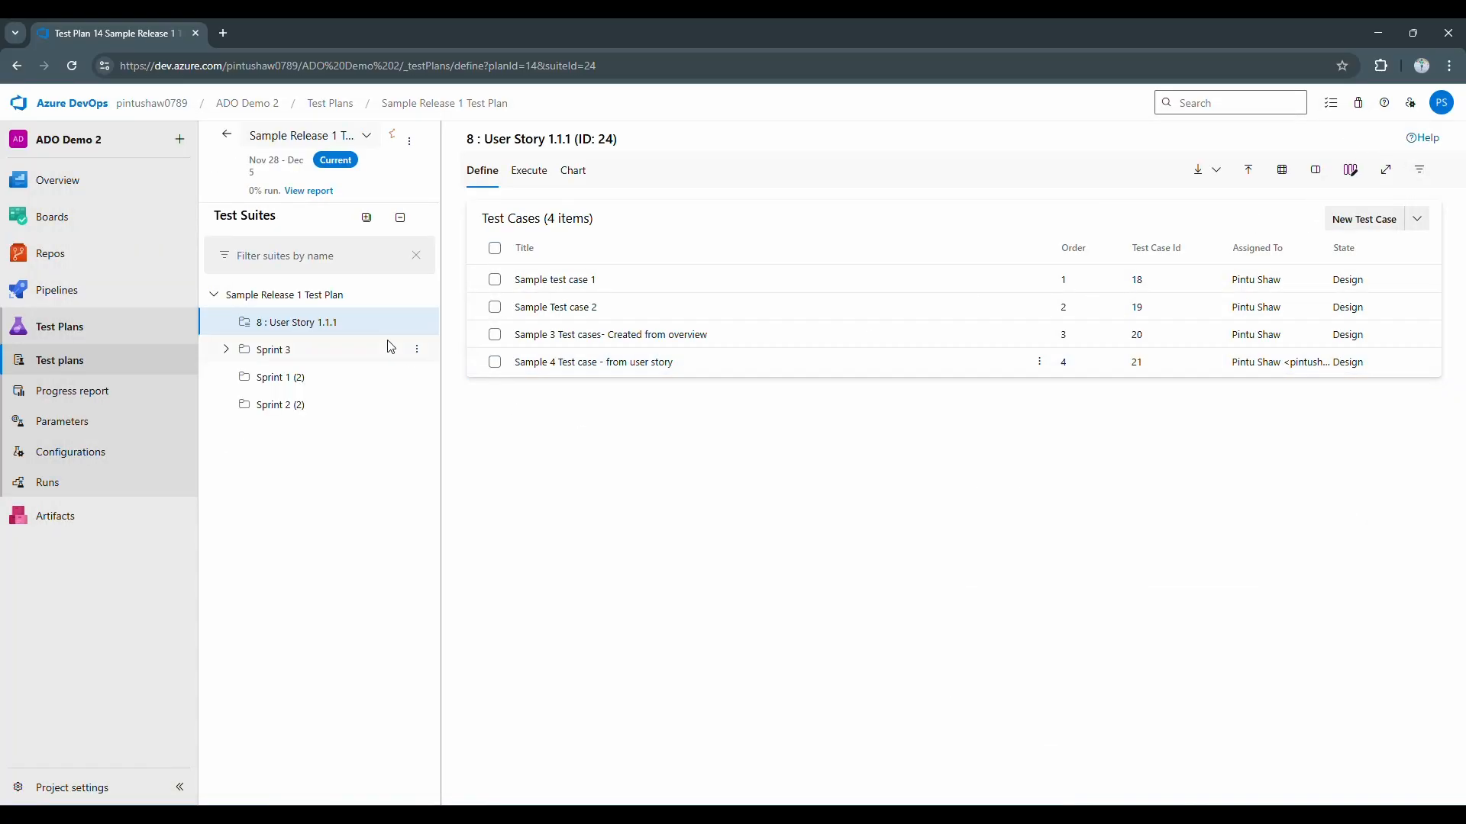
{"action": "left_click", "coordinate": [345, 322]}
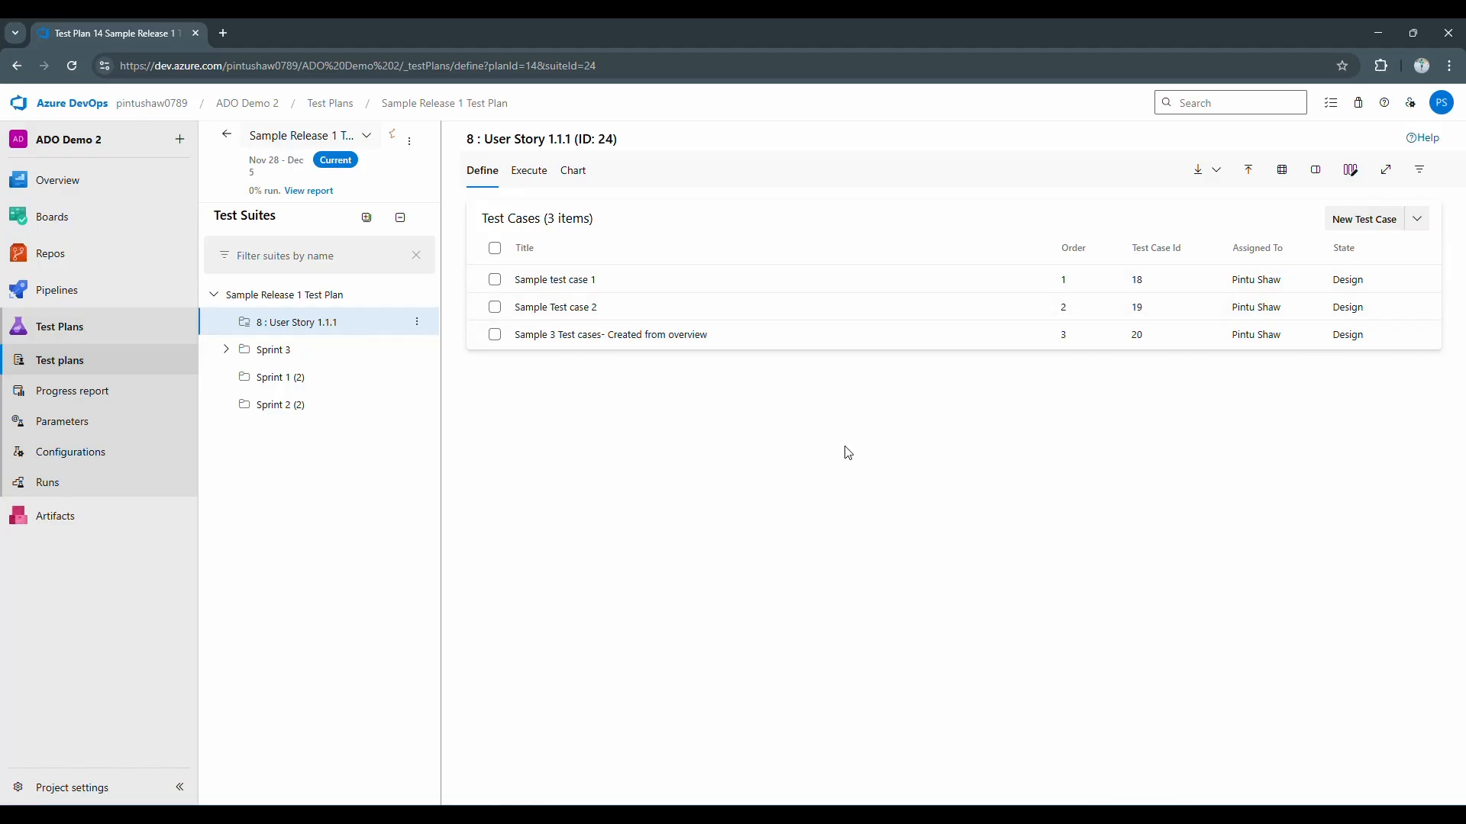
- Create a requirement-based suite for User Story 1.1.2 directly under Sample Release 1 Test Plan
{"action": "left_click", "coordinate": [384, 304]}
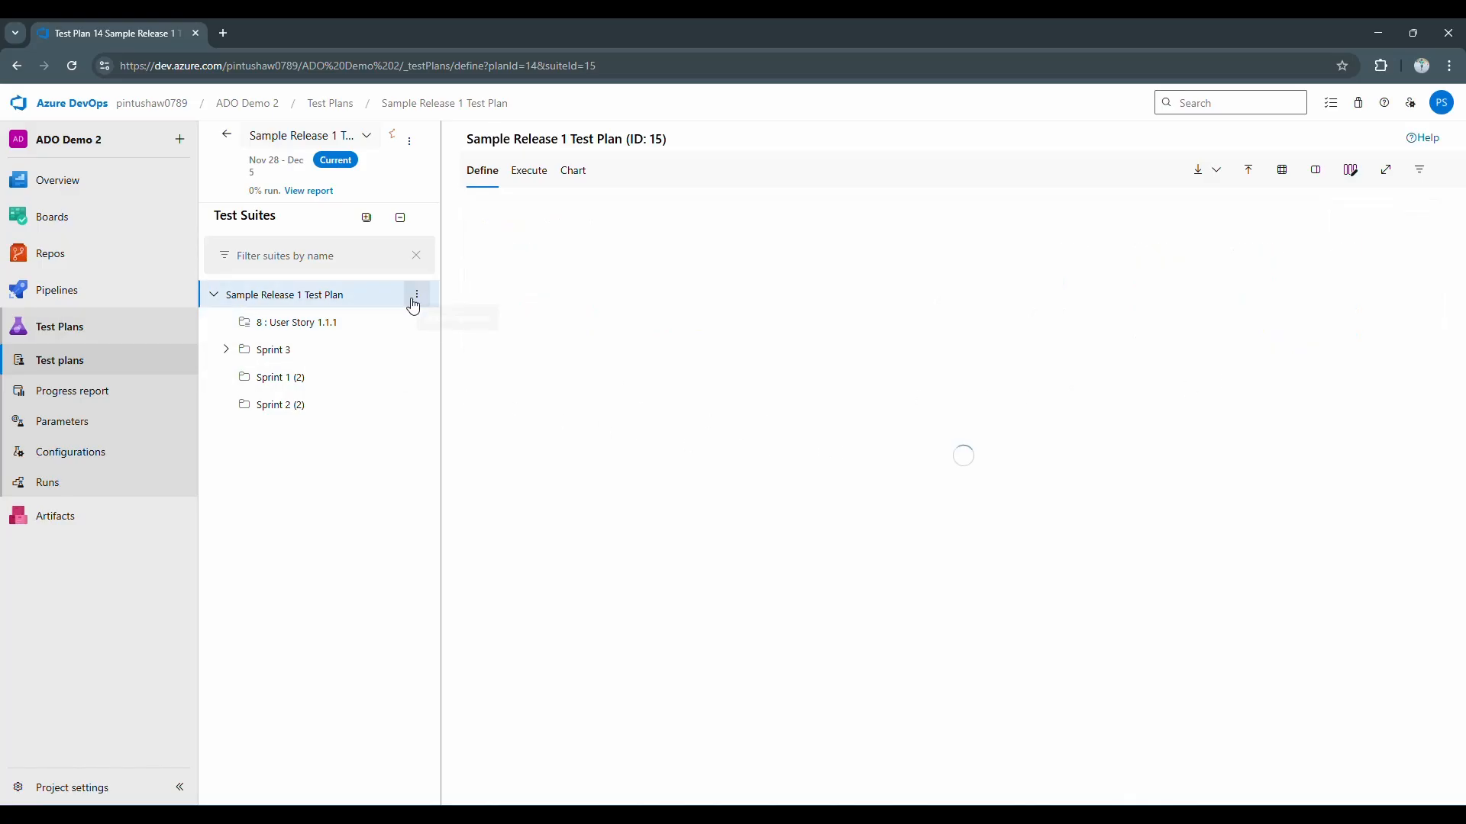
{"action": "left_click", "coordinate": [414, 301]}
{"action": "mouse_move", "coordinate": [386, 325]}
{"action": "left_click", "coordinate": [489, 351]}
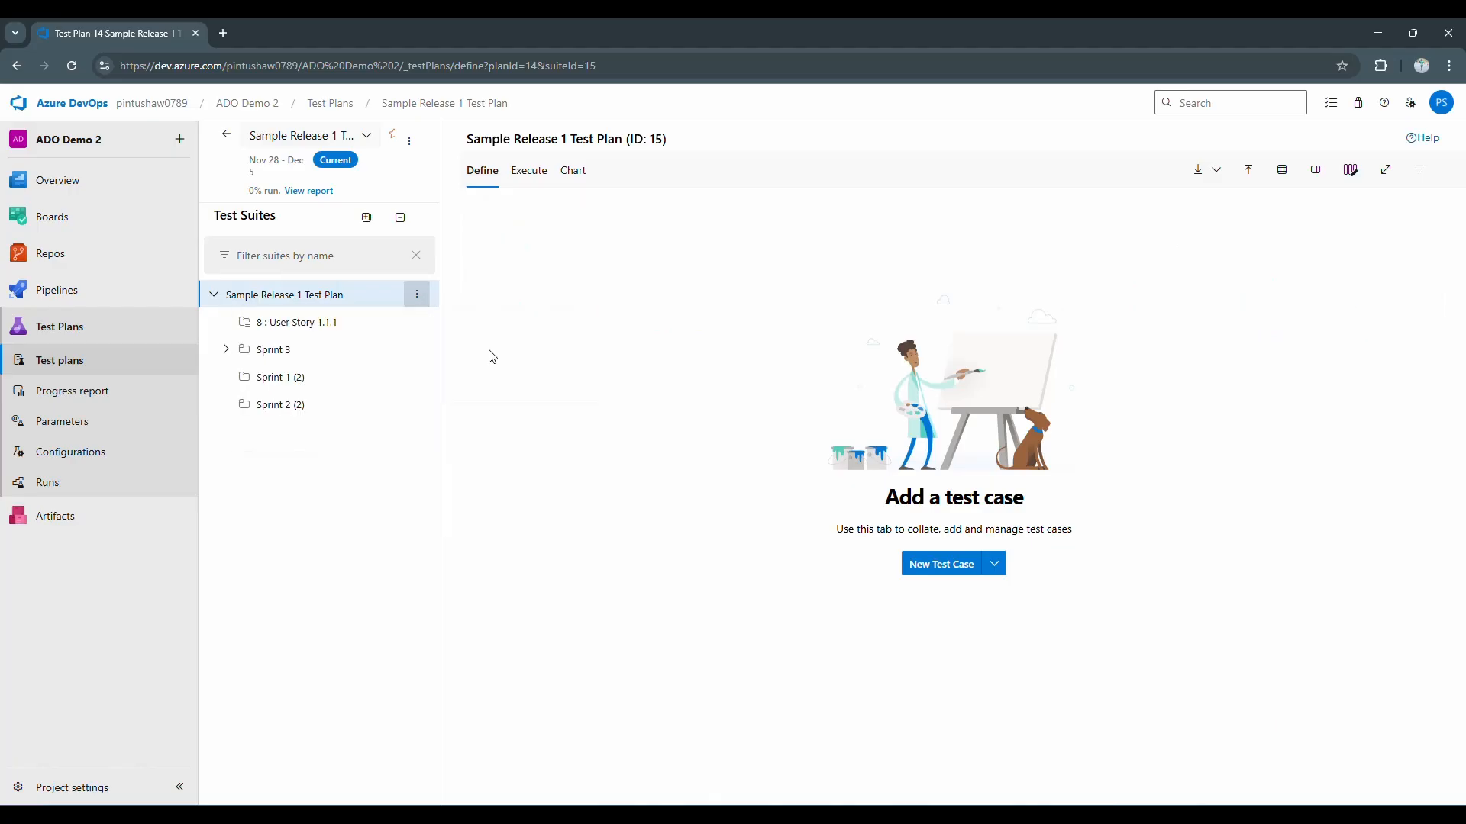
{"action": "left_click", "coordinate": [191, 389]}
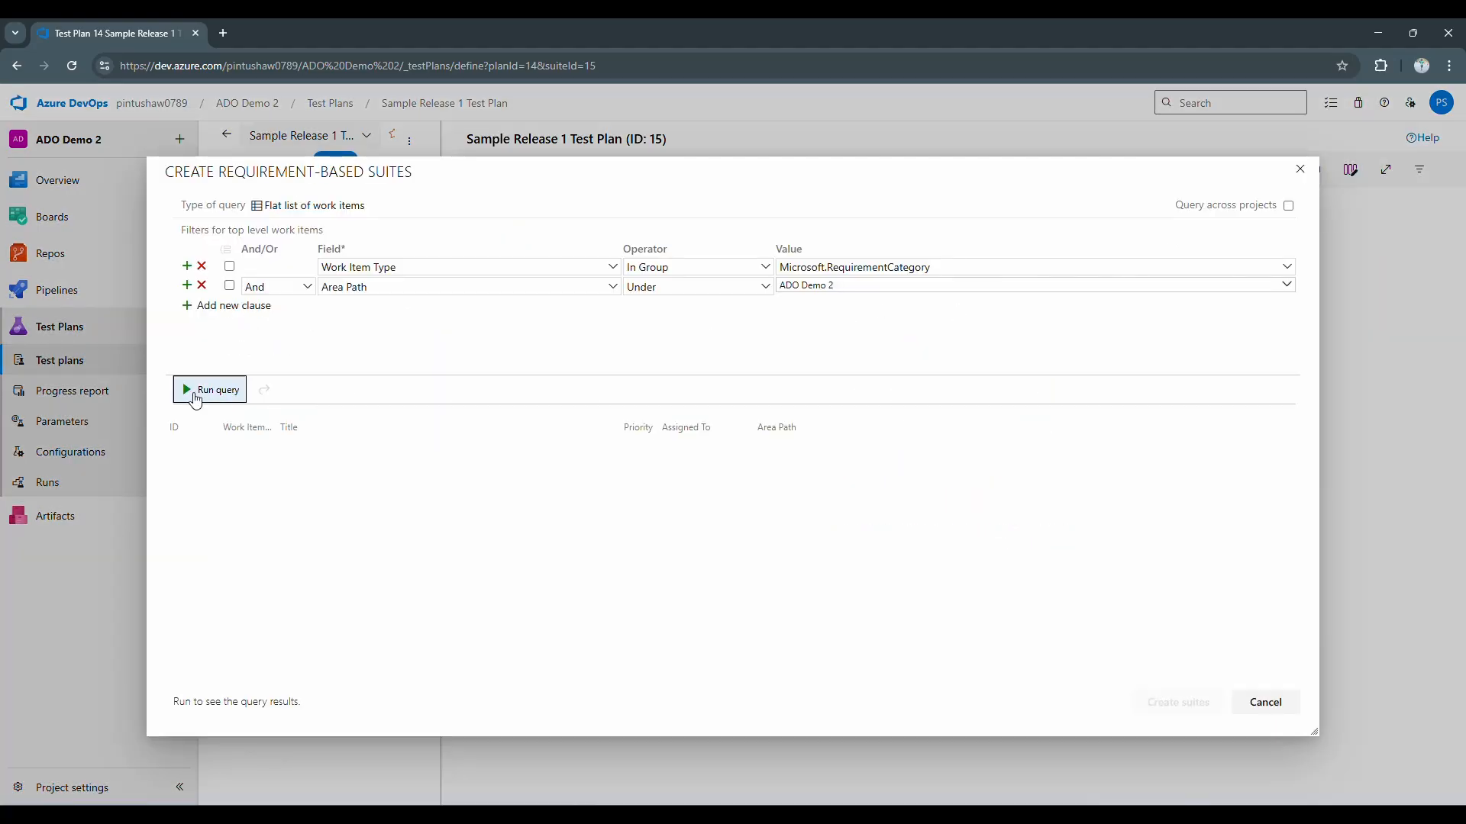
{"action": "left_click", "coordinate": [378, 475]}
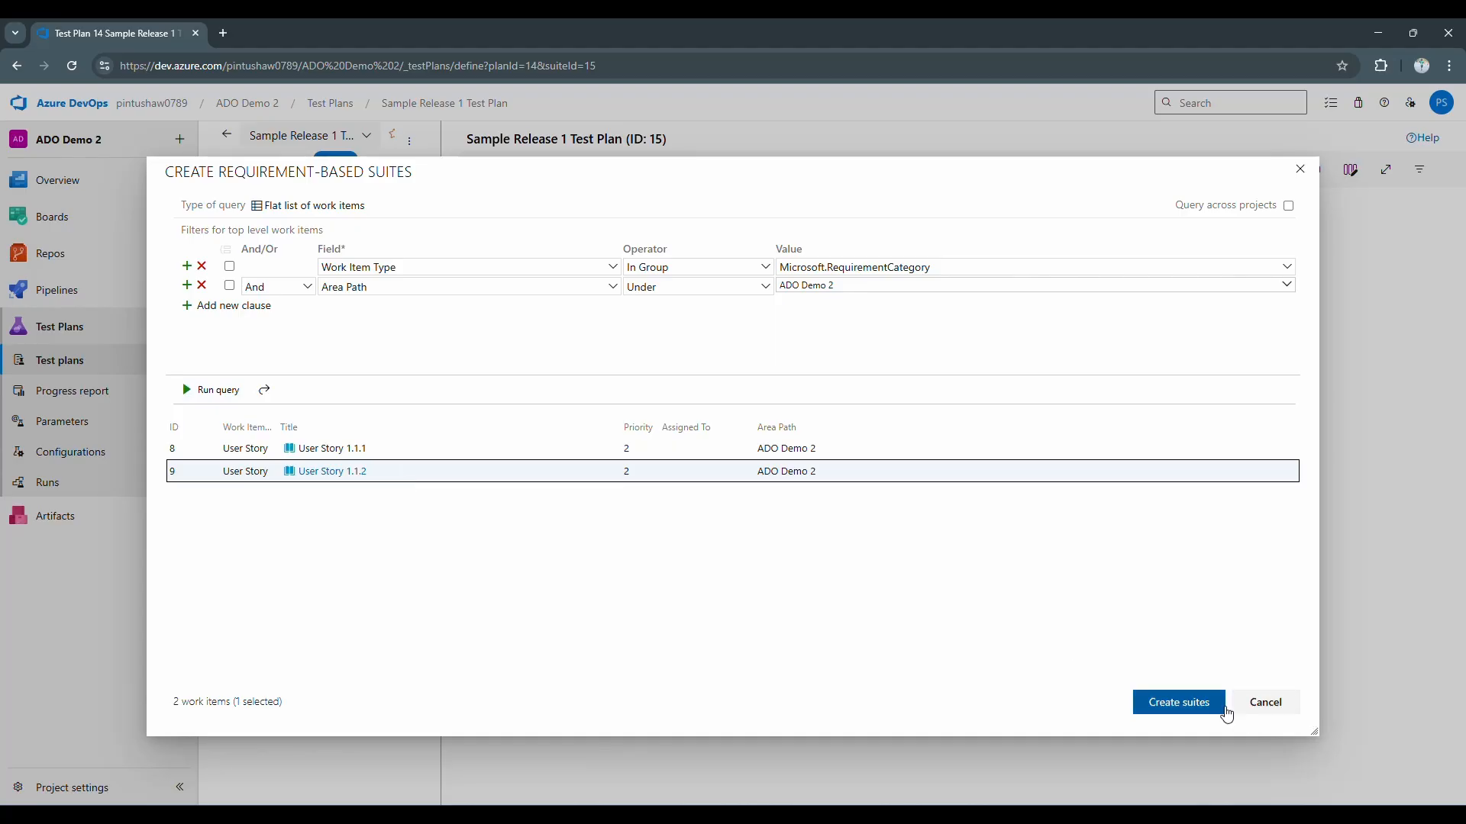
{"action": "left_click", "coordinate": [1182, 703]}
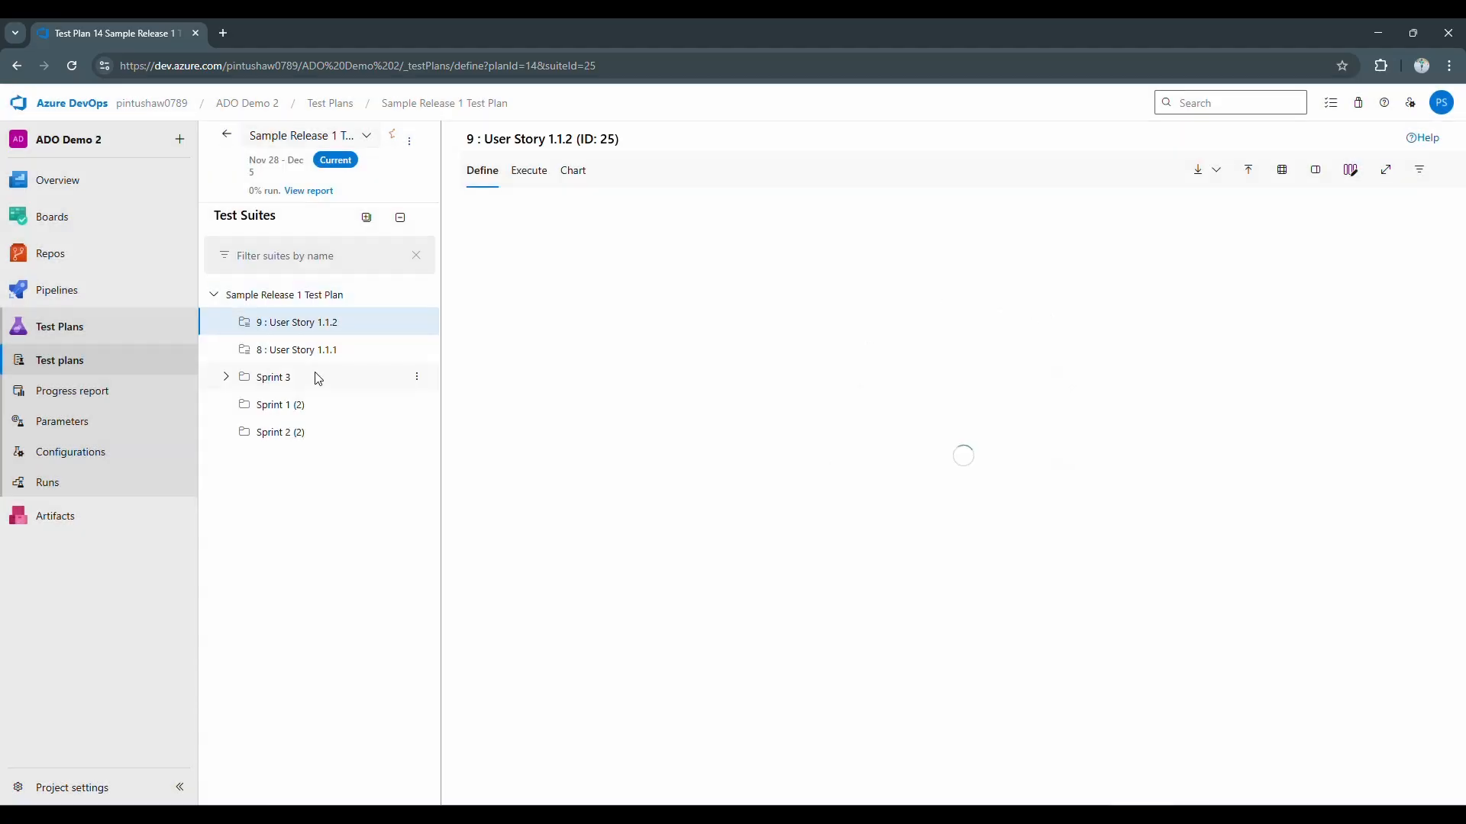
- Review the test case lists of the User Story 1.1.1 and User Story 1.1.2 suites and the latter's available actions
{"action": "left_click", "coordinate": [313, 349]}
{"action": "left_click", "coordinate": [316, 324]}
{"action": "left_click", "coordinate": [416, 327]}
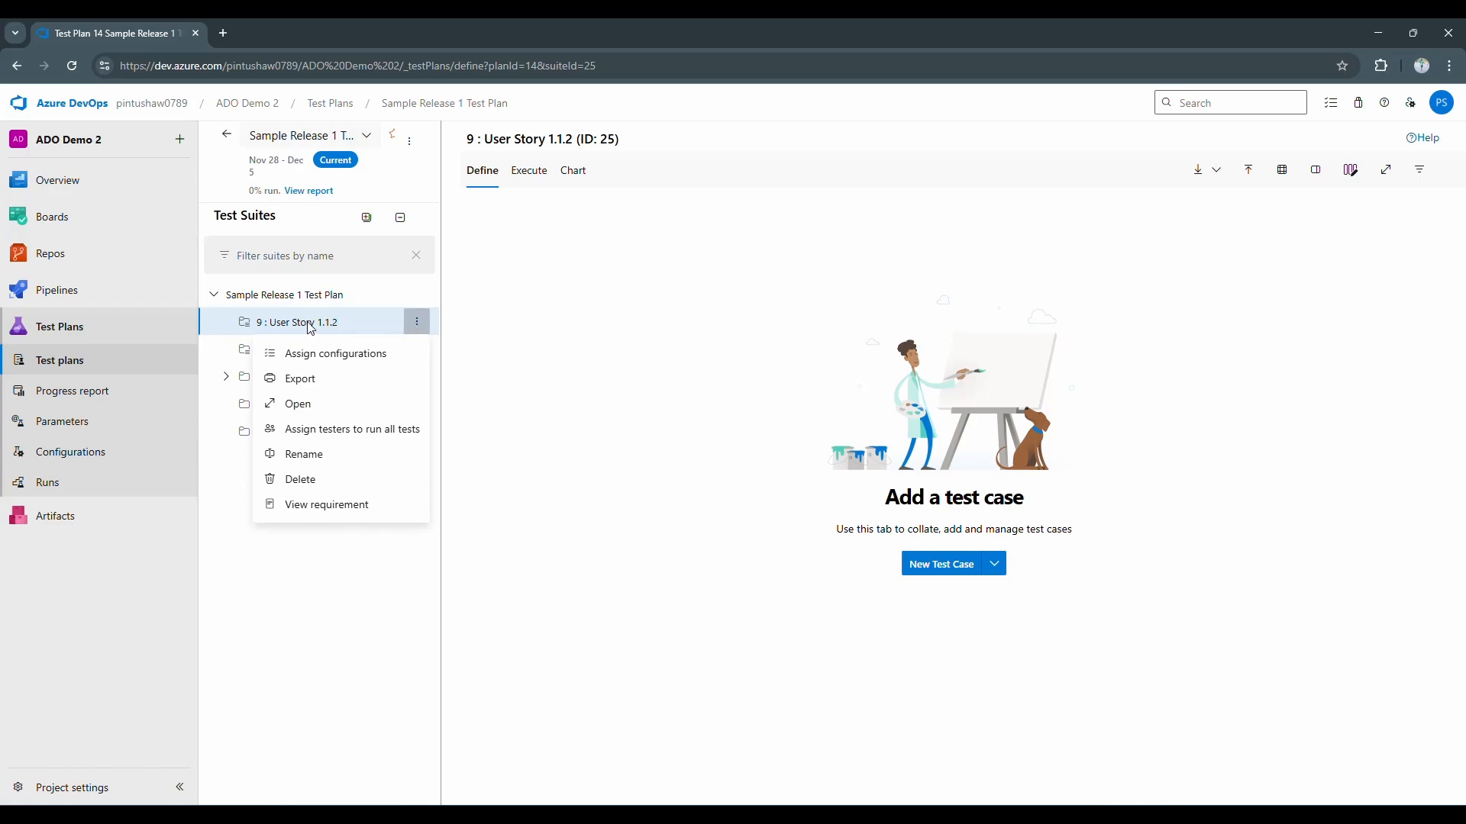
{"action": "left_click", "coordinate": [578, 577]}
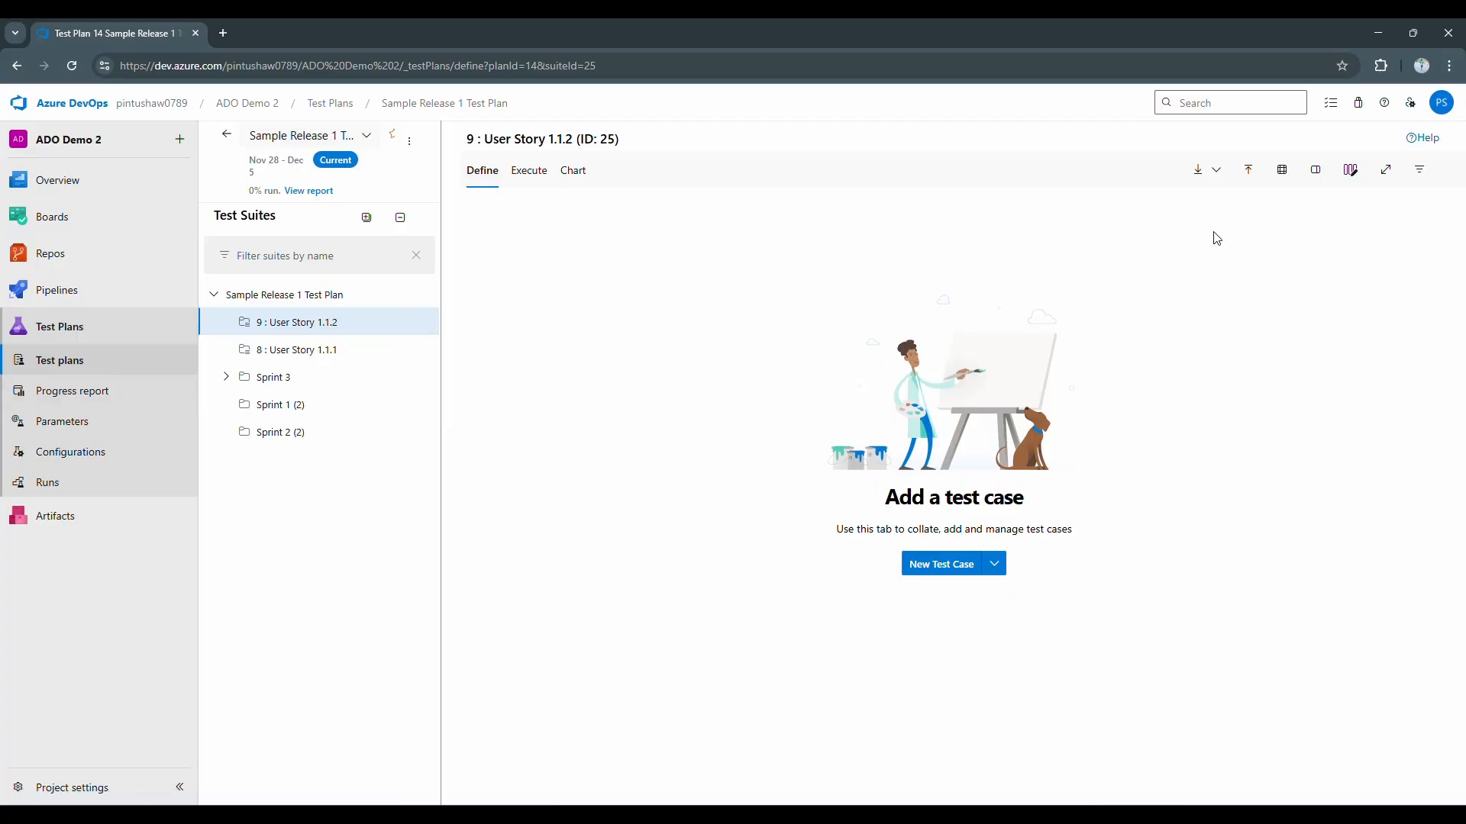
- Check the related work links of "Sample 4 Test case - from user story" in the Sprint 2 suite
{"action": "left_click", "coordinate": [287, 431]}
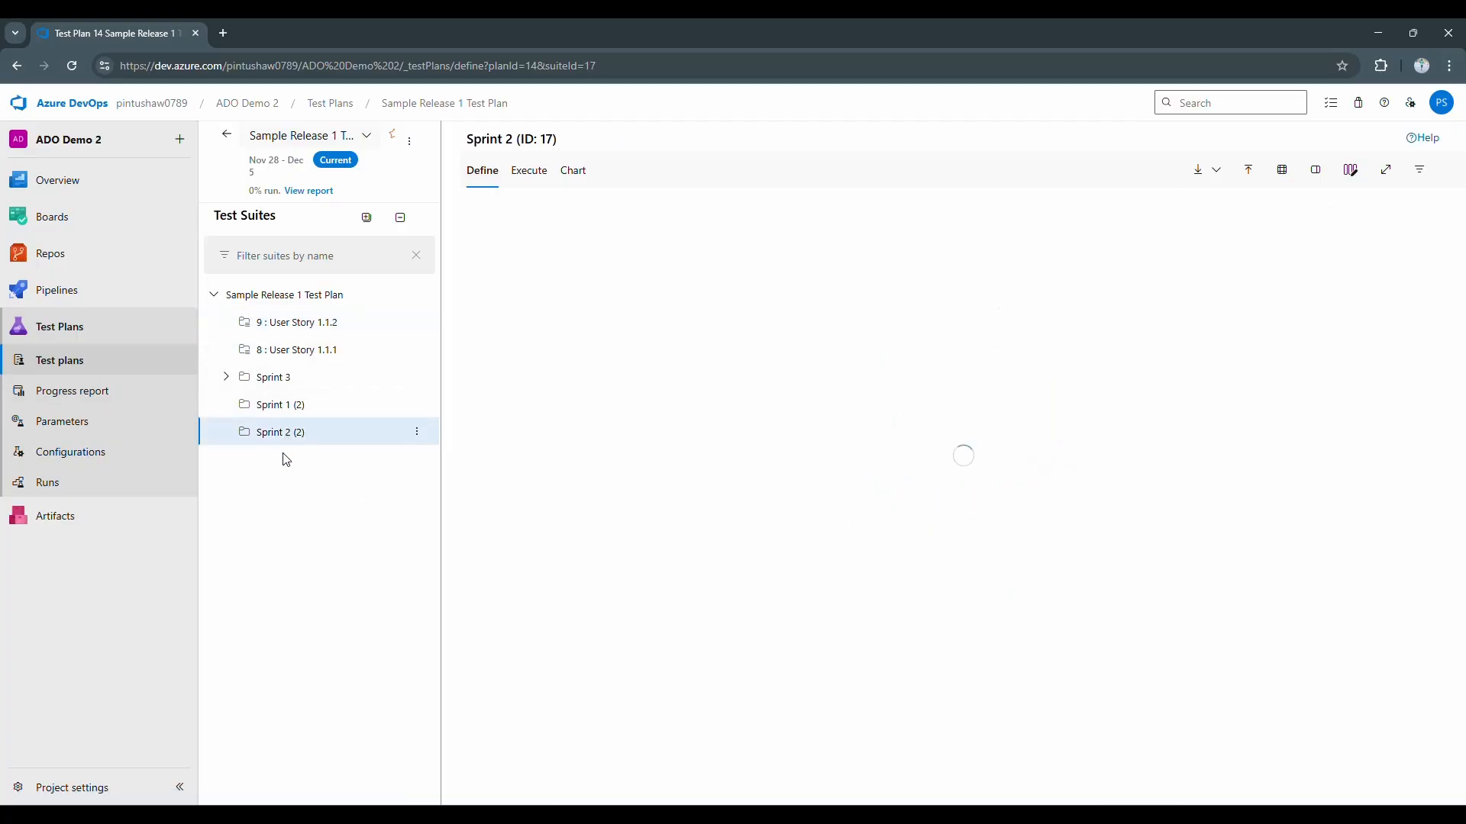
{"action": "left_click", "coordinate": [1039, 280]}
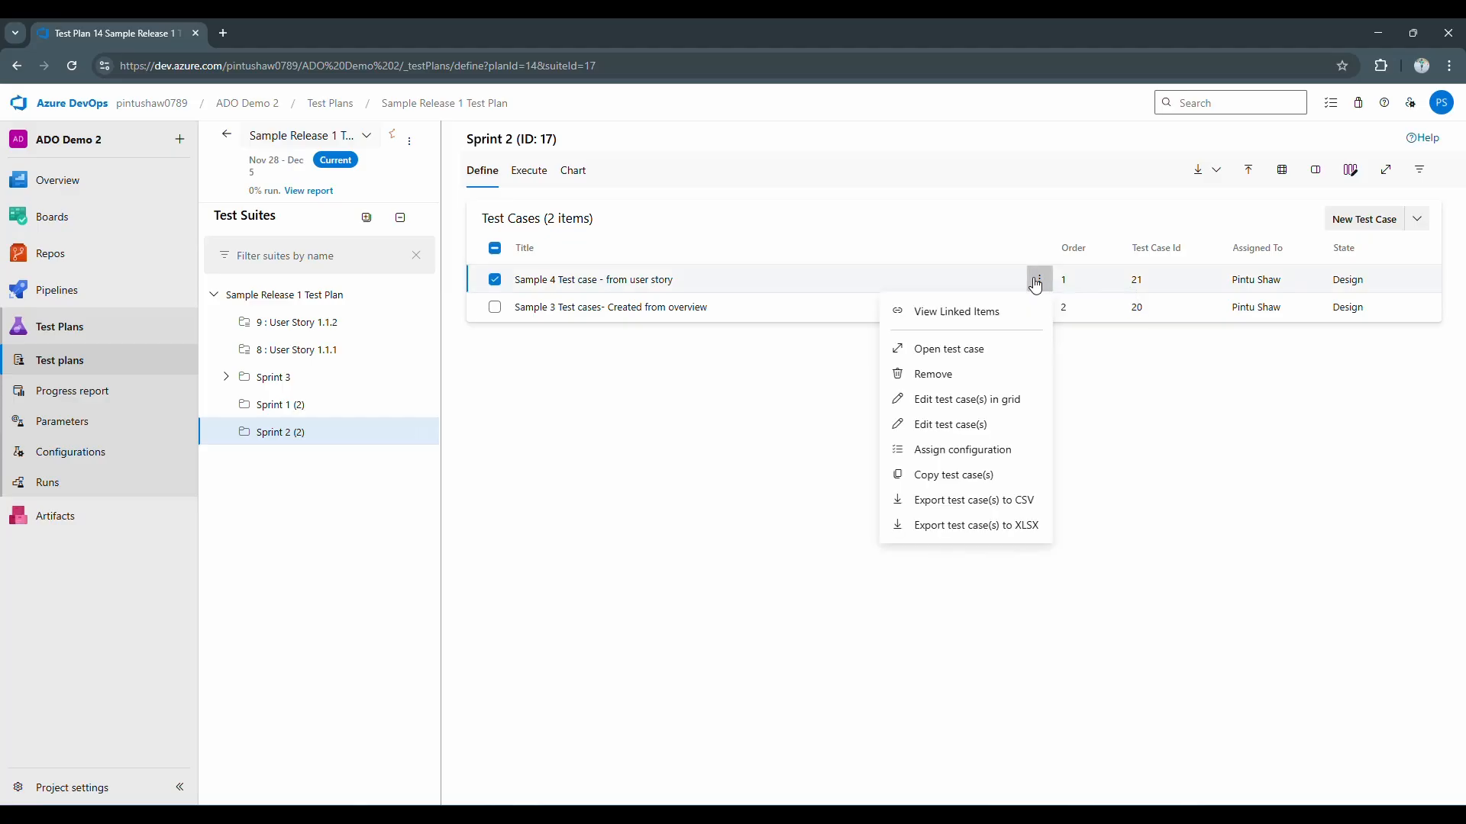
{"action": "left_click", "coordinate": [956, 349]}
{"action": "scroll", "coordinate": [1000, 622], "scroll_direction": "down", "scroll_amount": 2}
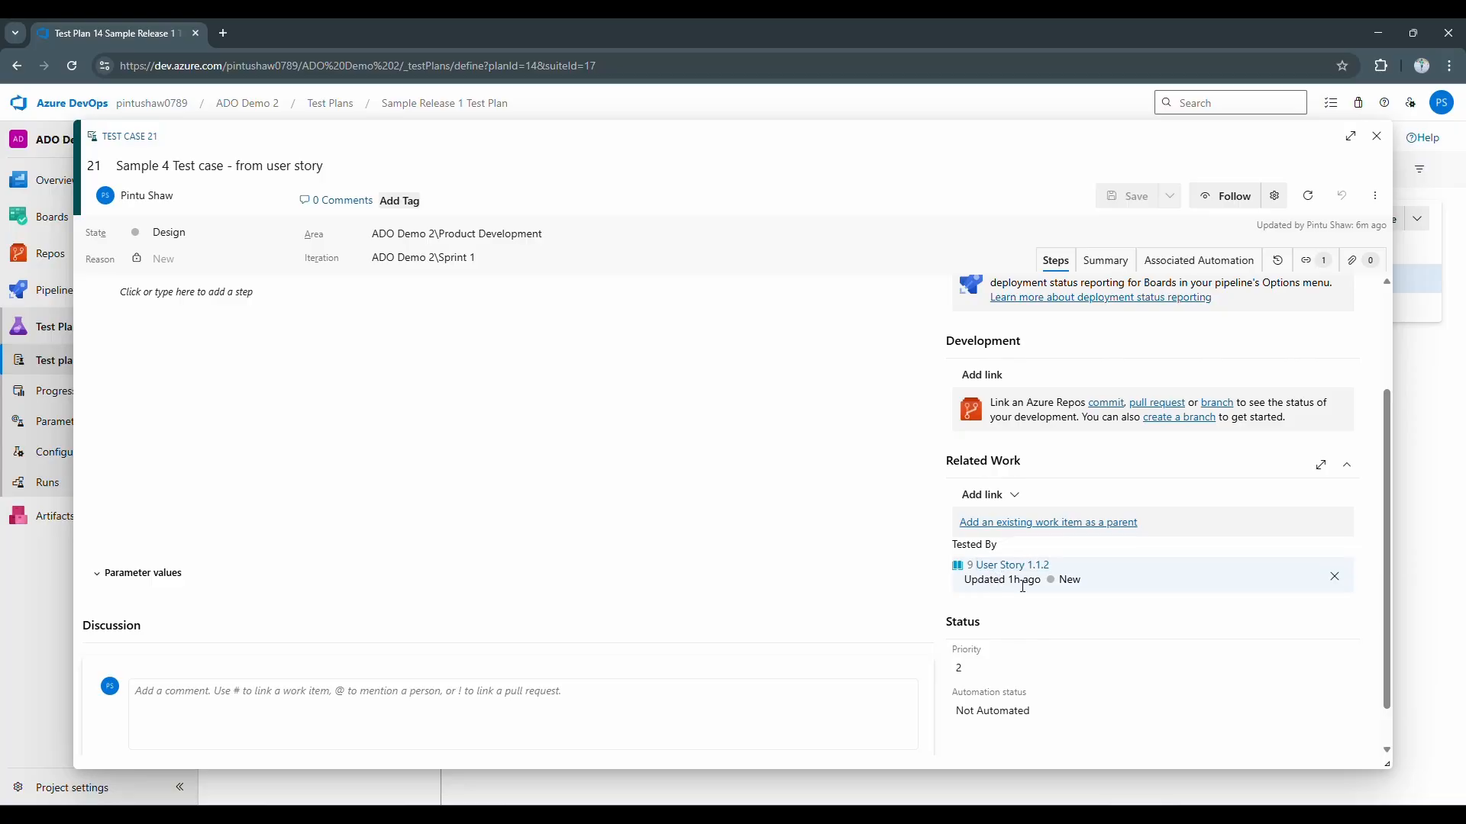
{"action": "left_click", "coordinate": [1377, 136]}
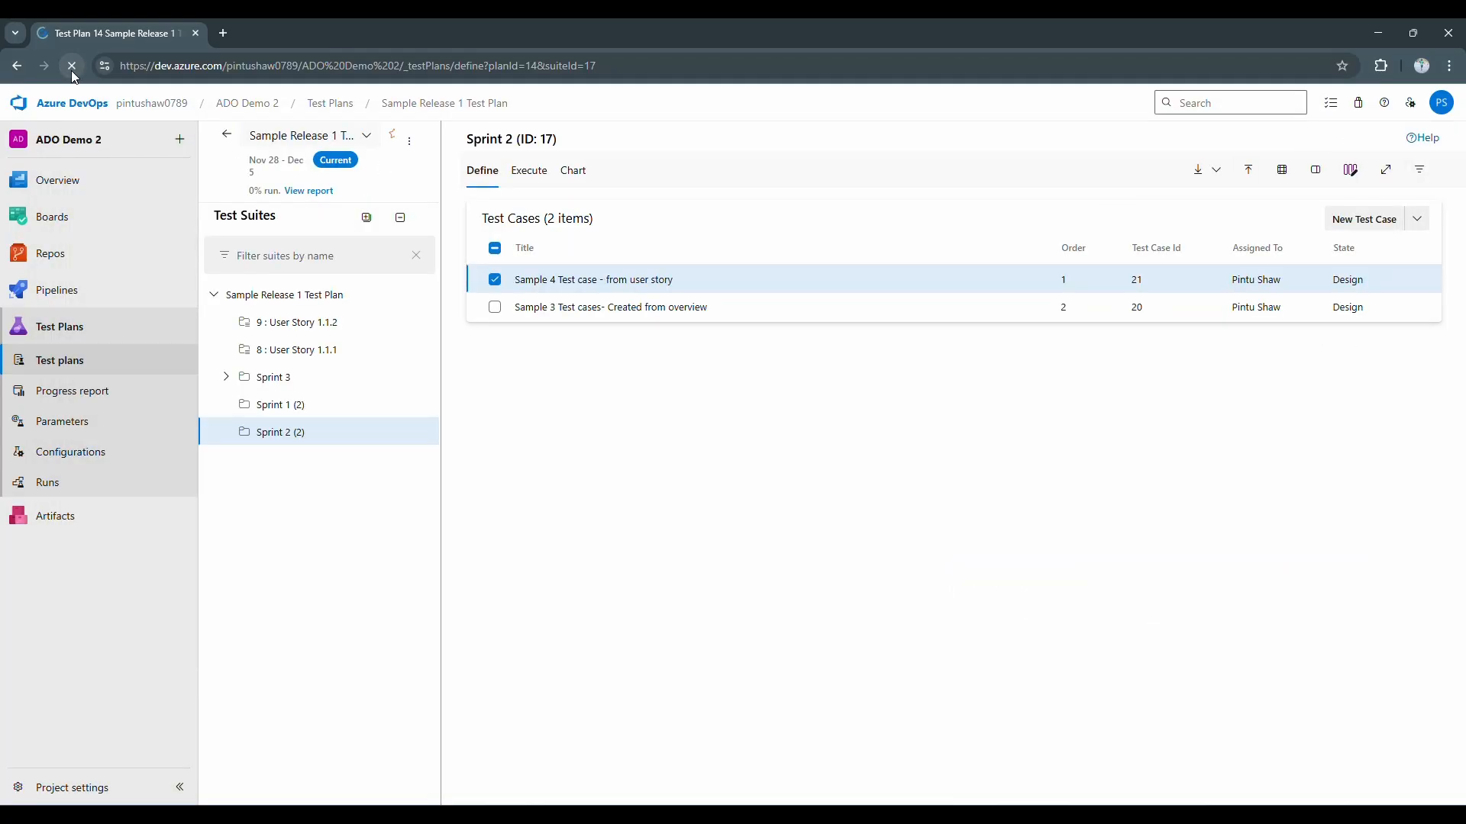
- Reload the test plan and review the test cases listed in the User Story 1.1.2 suite
{"action": "left_click", "coordinate": [71, 66]}
{"action": "left_click", "coordinate": [309, 296]}
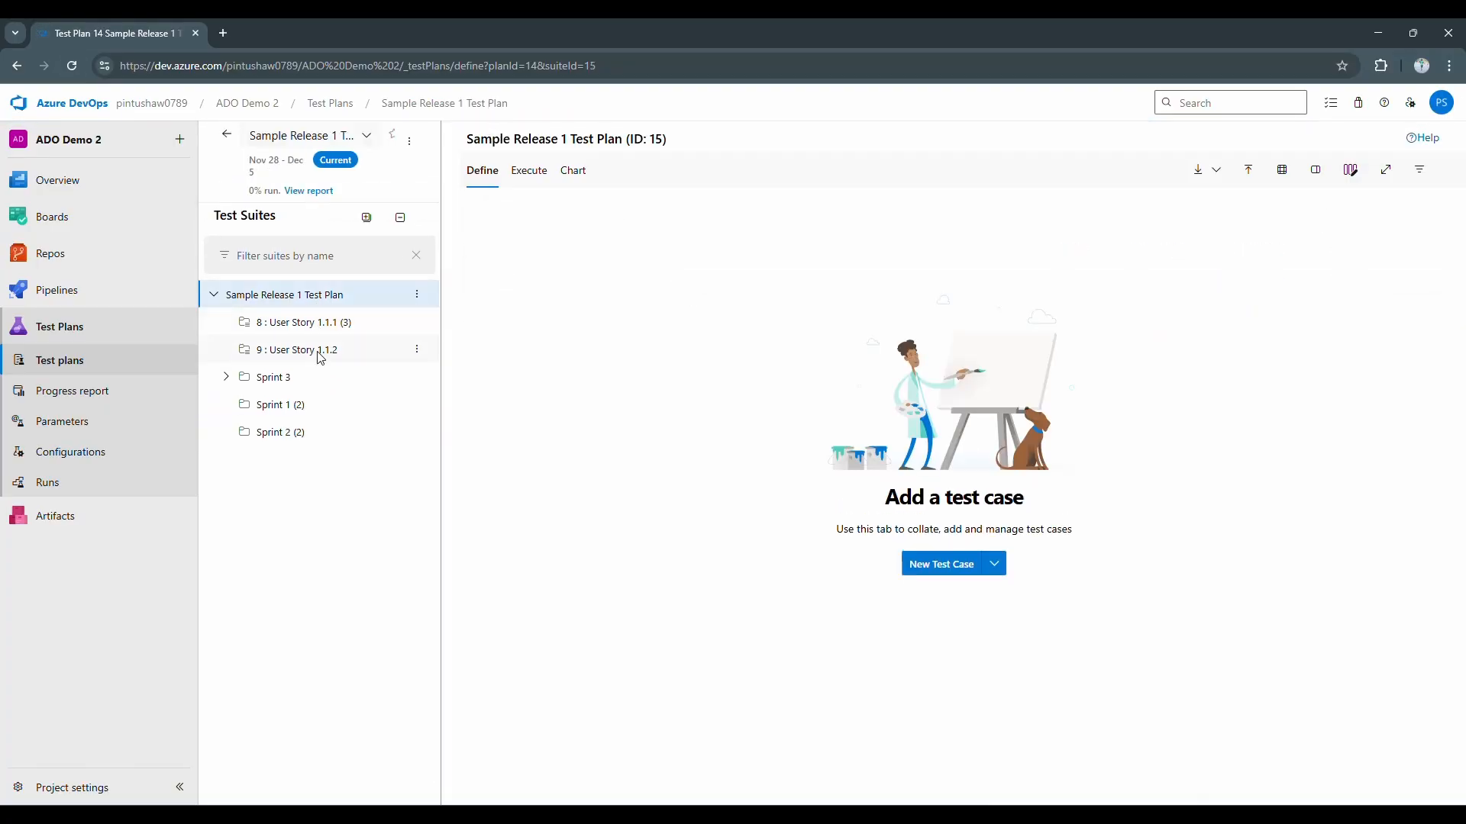
{"action": "left_click", "coordinate": [322, 357]}
{"action": "left_click", "coordinate": [416, 353]}
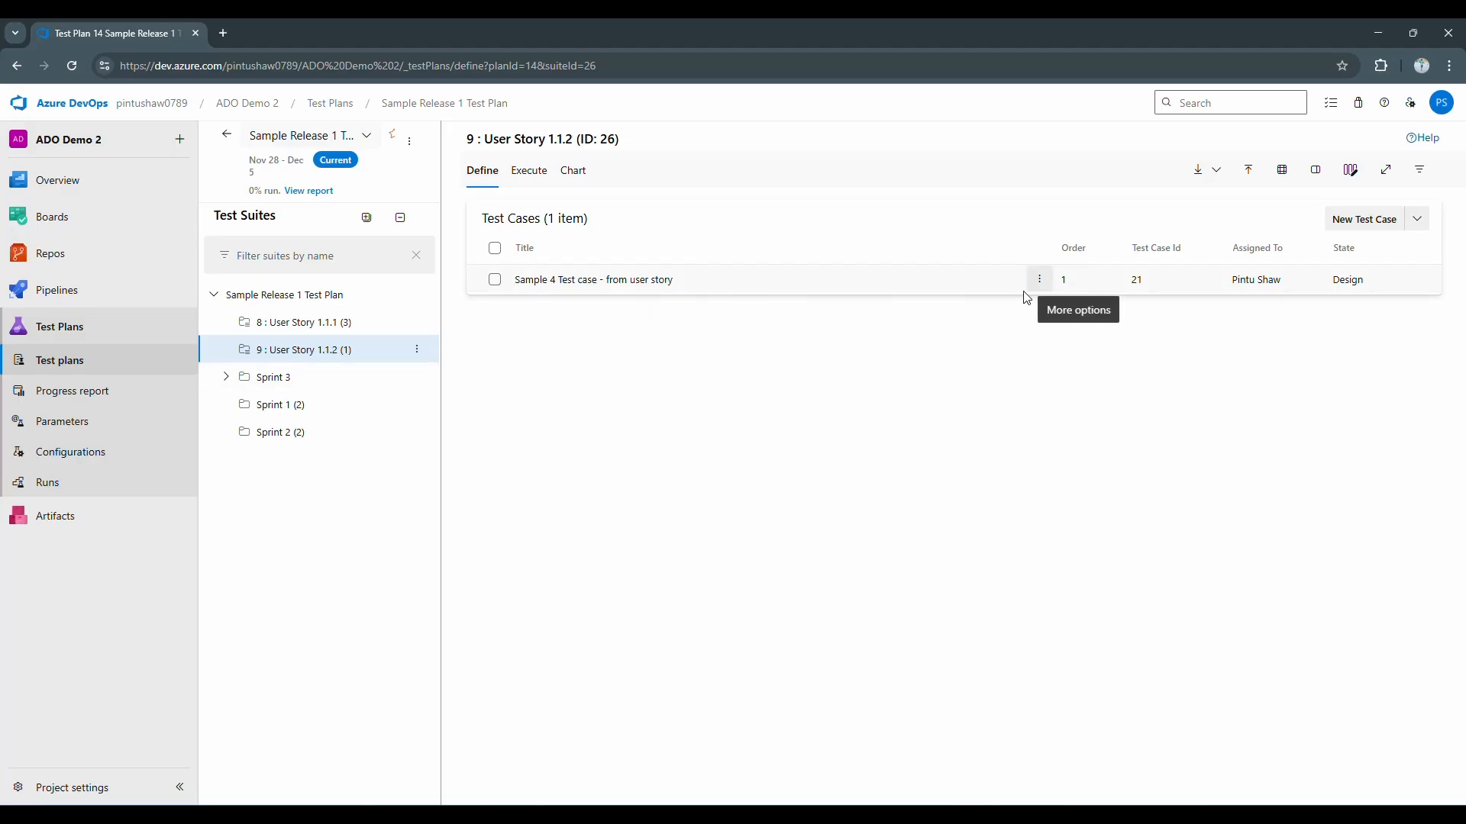
{"action": "left_click", "coordinate": [345, 325]}
{"action": "left_click", "coordinate": [349, 339]}
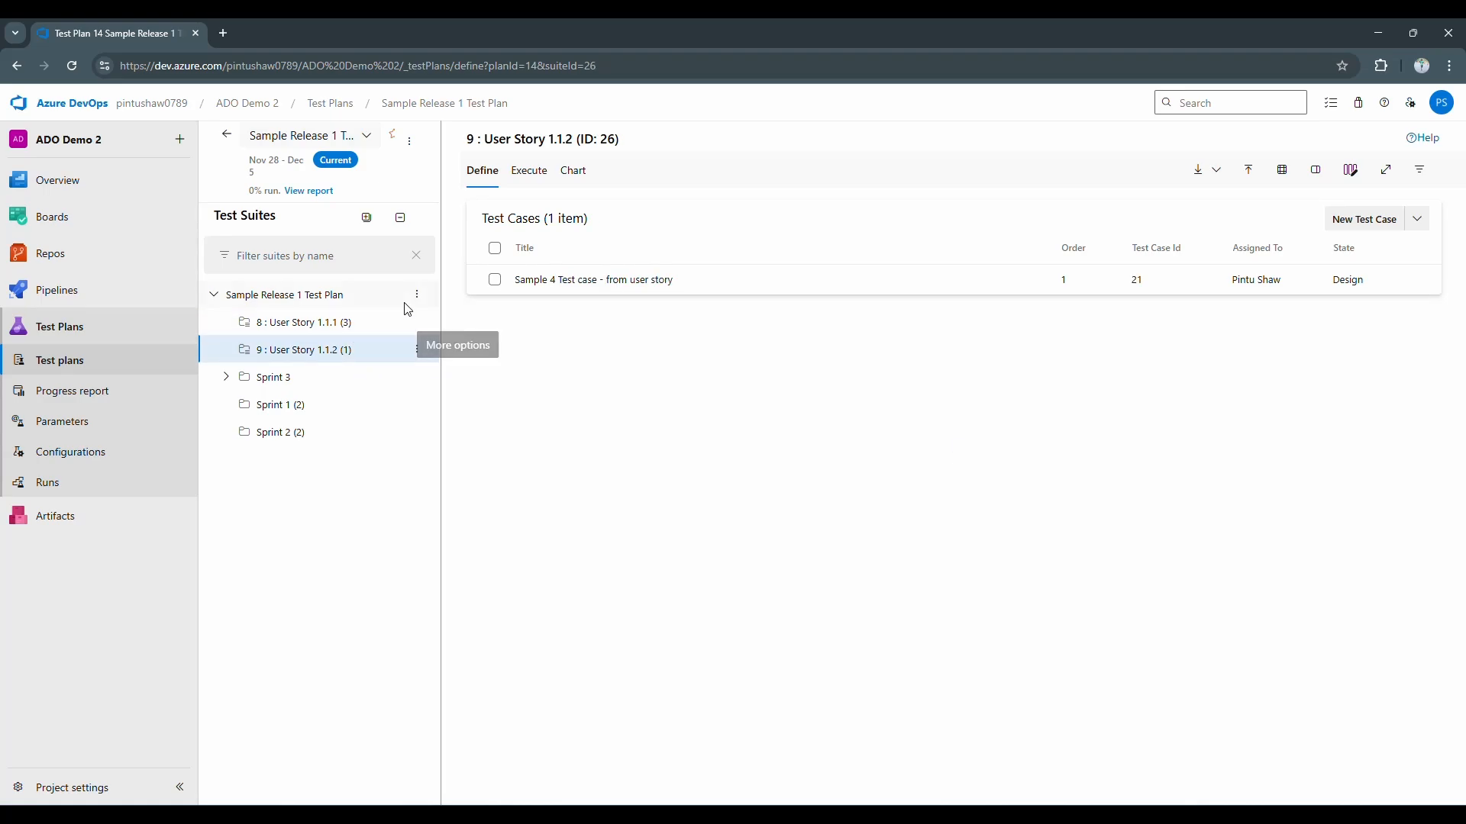
{"action": "left_click", "coordinate": [417, 294]}
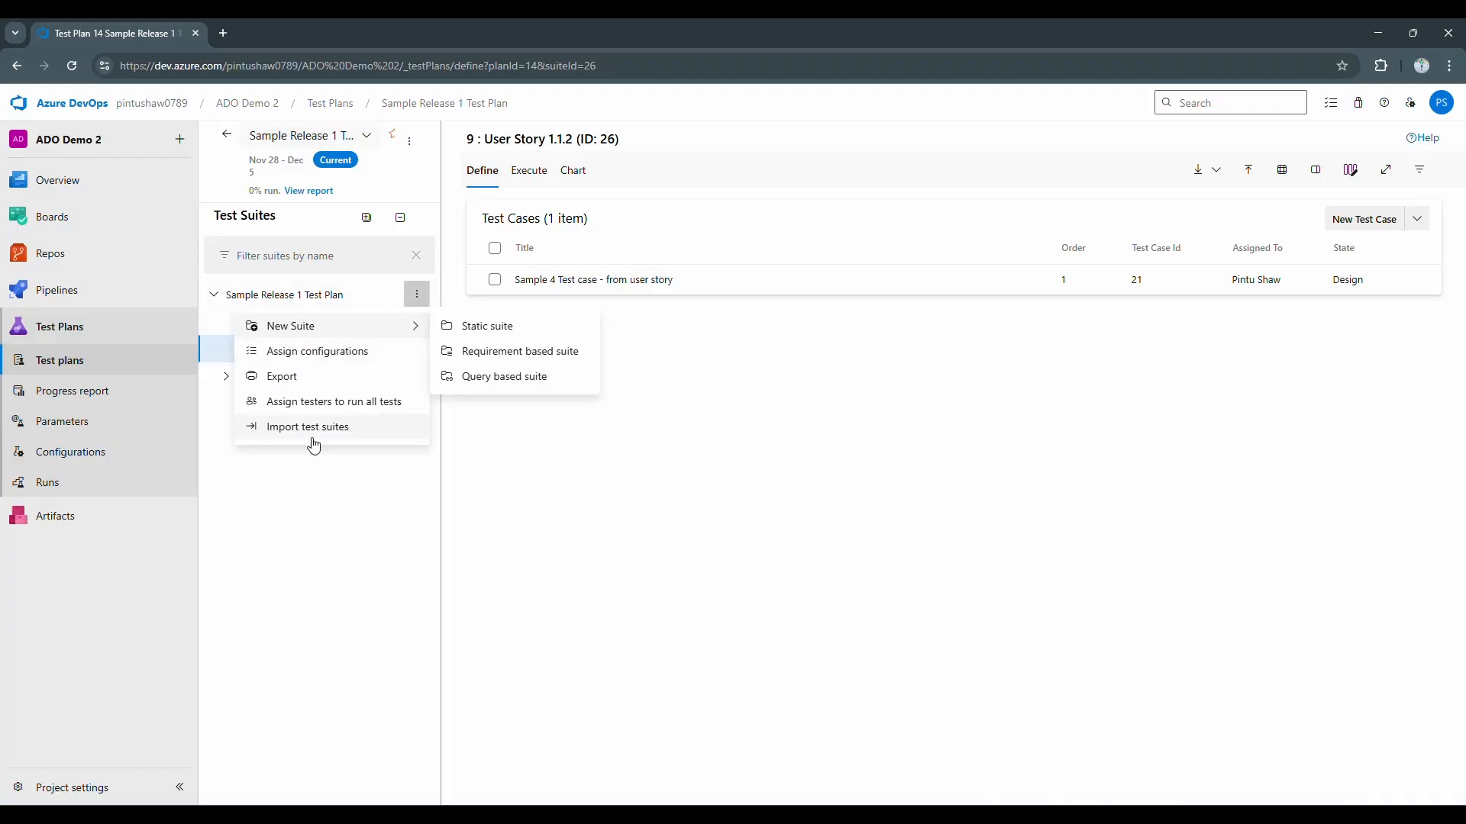
{"action": "mouse_move", "coordinate": [412, 337]}
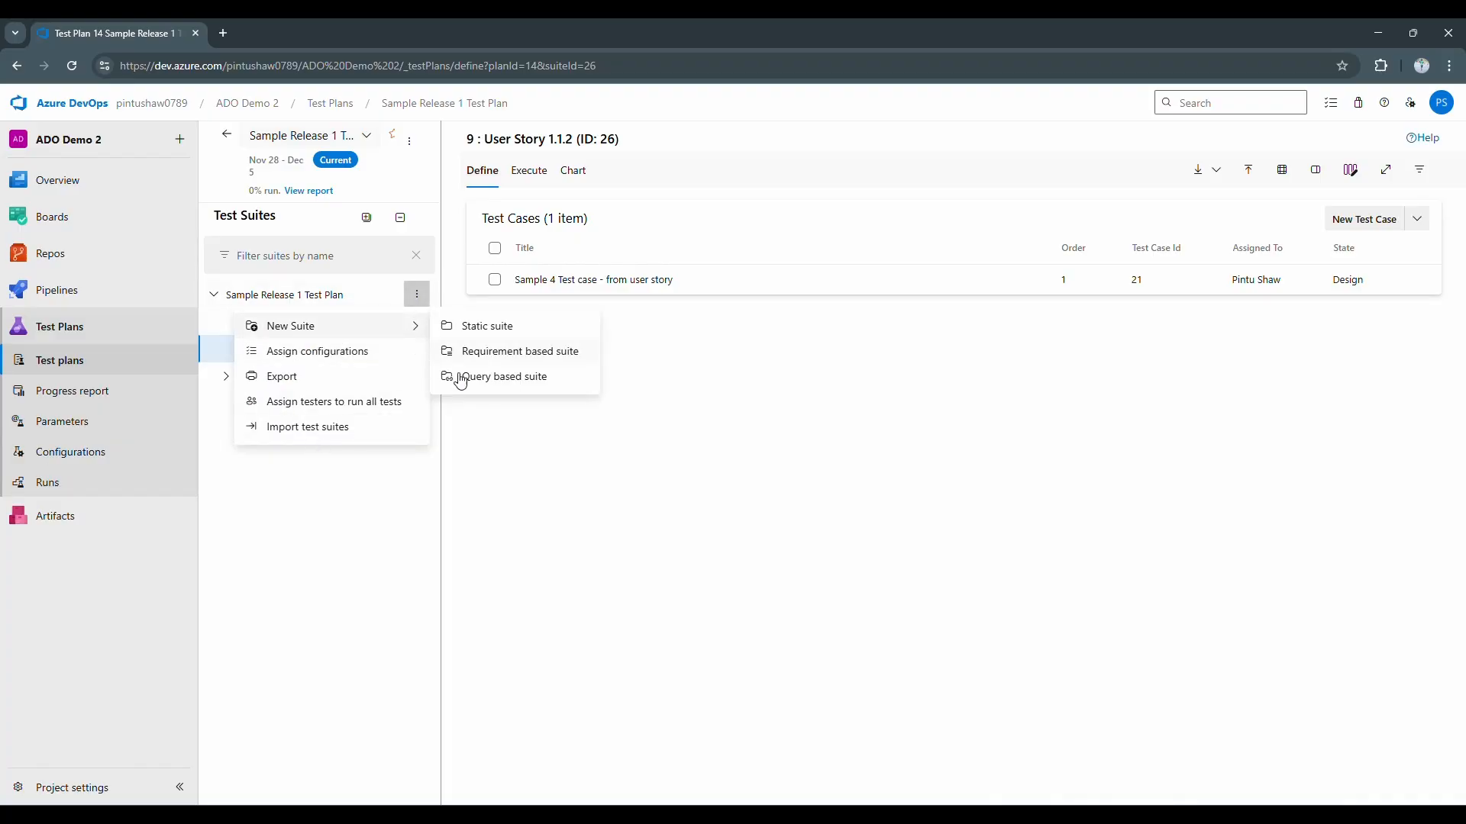
{"action": "left_click", "coordinate": [561, 404]}
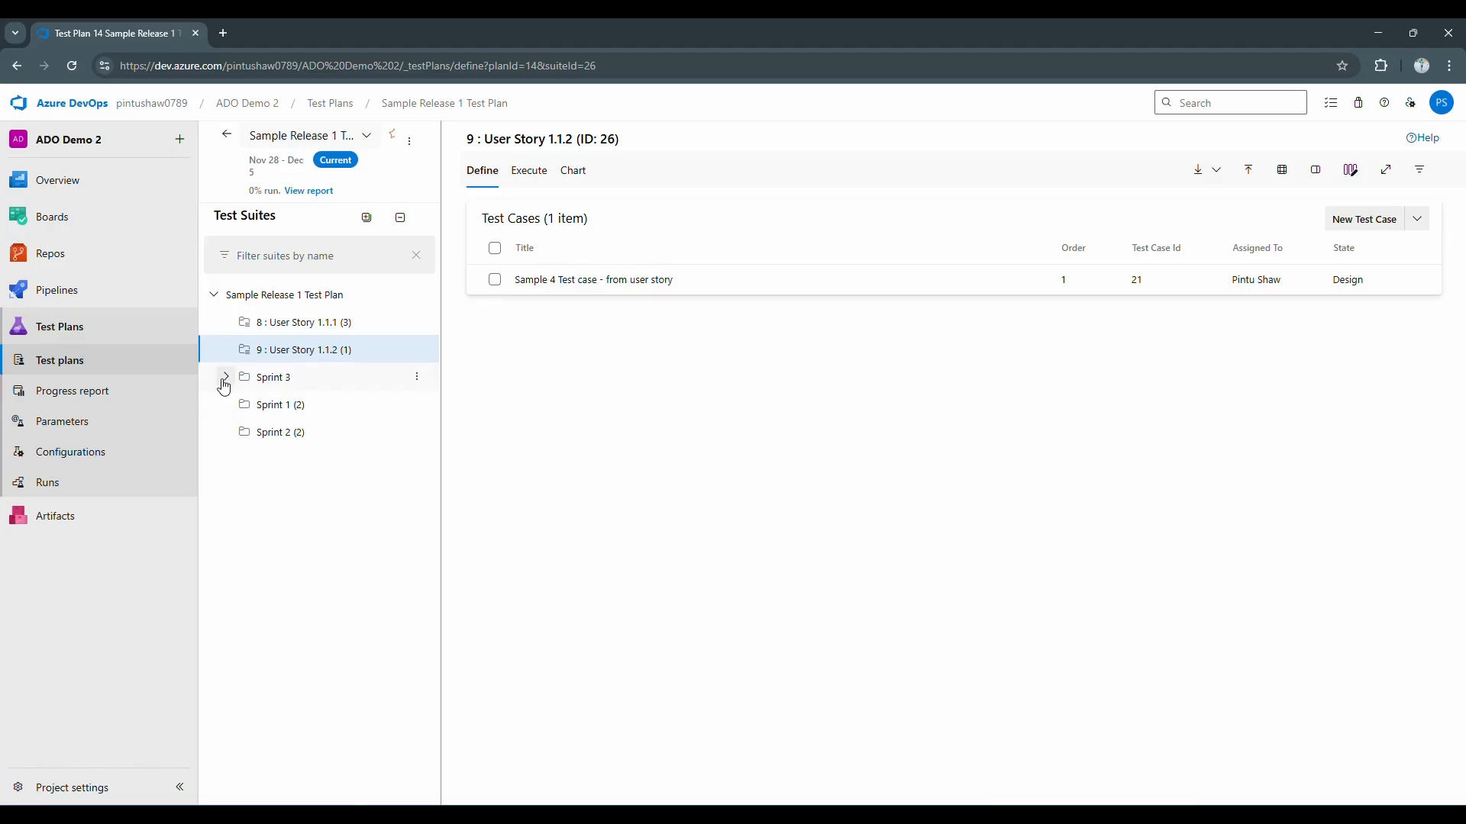
- Start a new query-based suite under Sample Release 1 Test Plan and run its default query
{"action": "left_click", "coordinate": [352, 300]}
{"action": "left_click", "coordinate": [417, 294]}
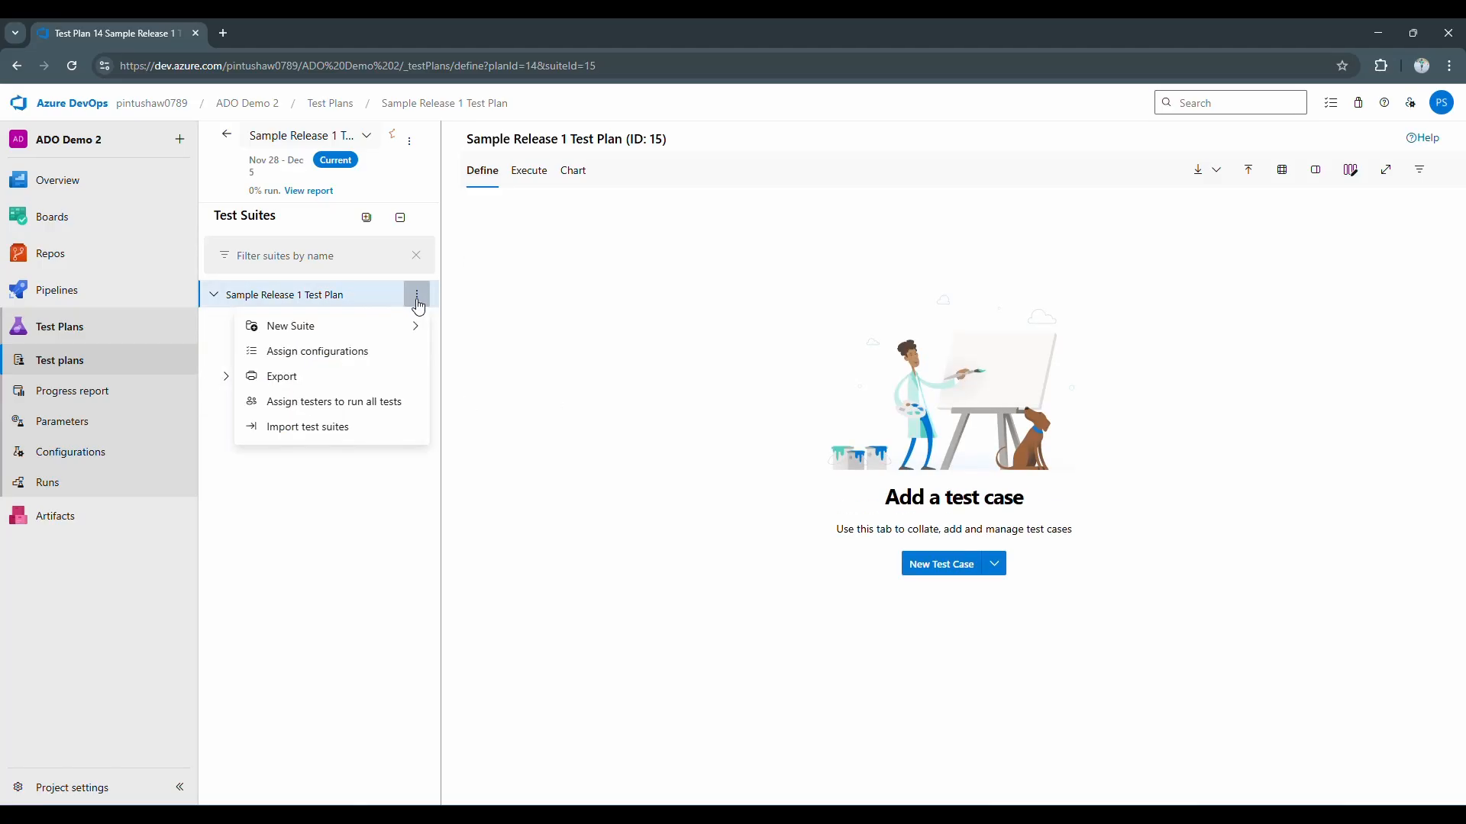
{"action": "mouse_move", "coordinate": [396, 324]}
{"action": "left_click", "coordinate": [493, 375]}
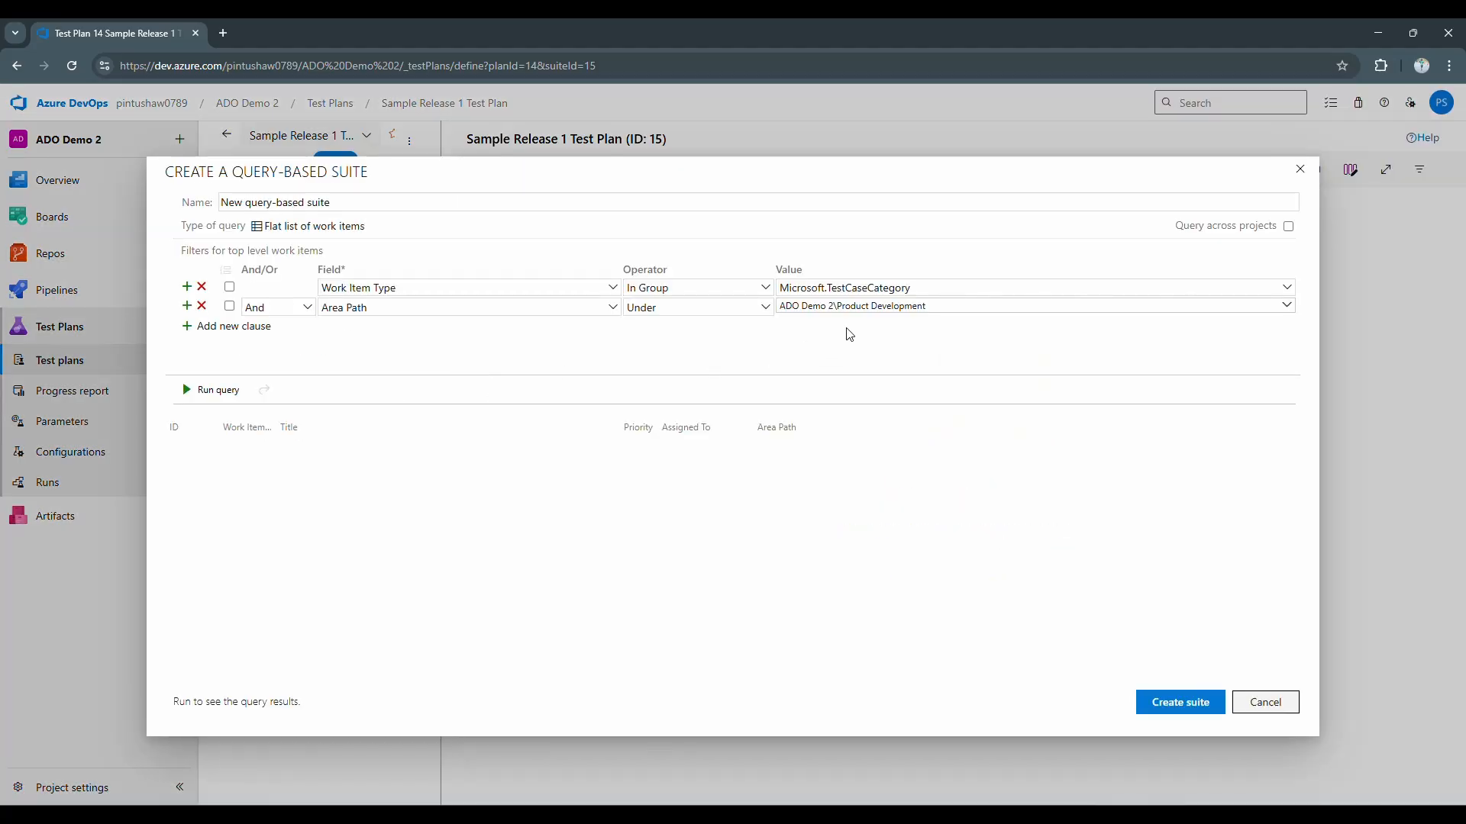
{"action": "left_click", "coordinate": [210, 390]}
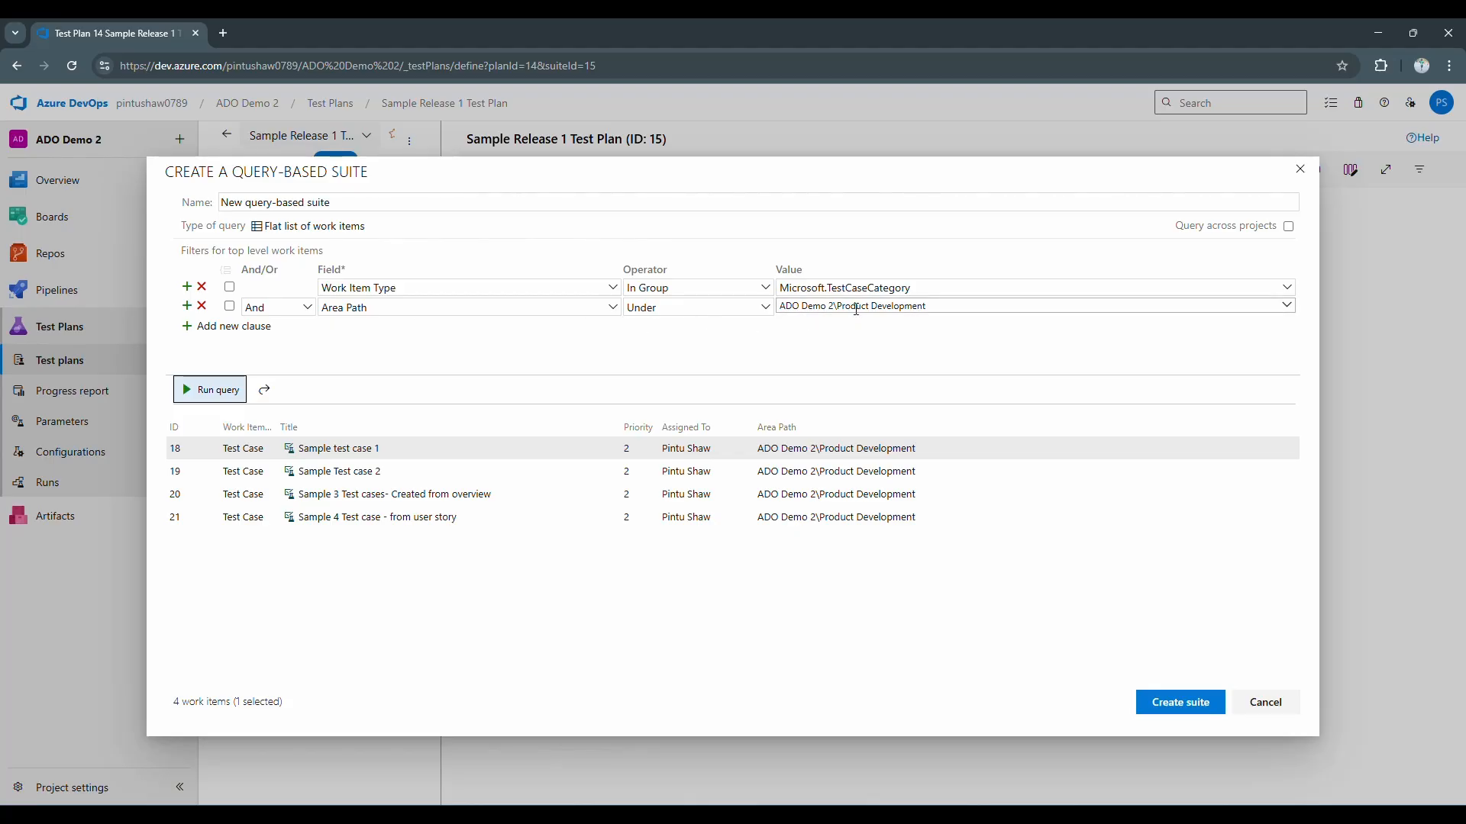
- Add the clause Iteration Path = ADO Demo 2\Sprint 1 to the suite's query, rerun it, and create the suite
{"action": "left_click", "coordinate": [229, 327]}
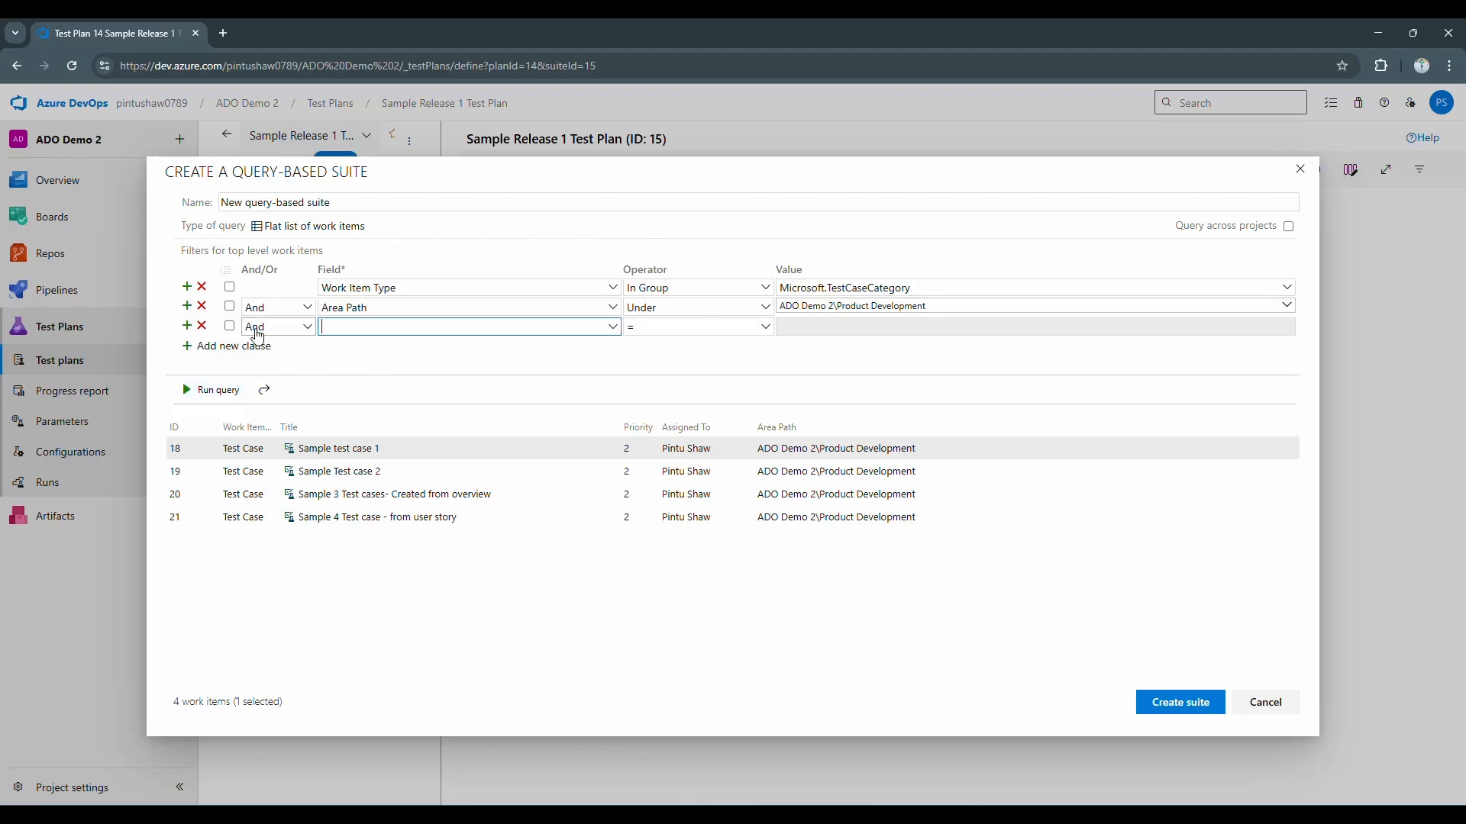
{"action": "left_click", "coordinate": [612, 330]}
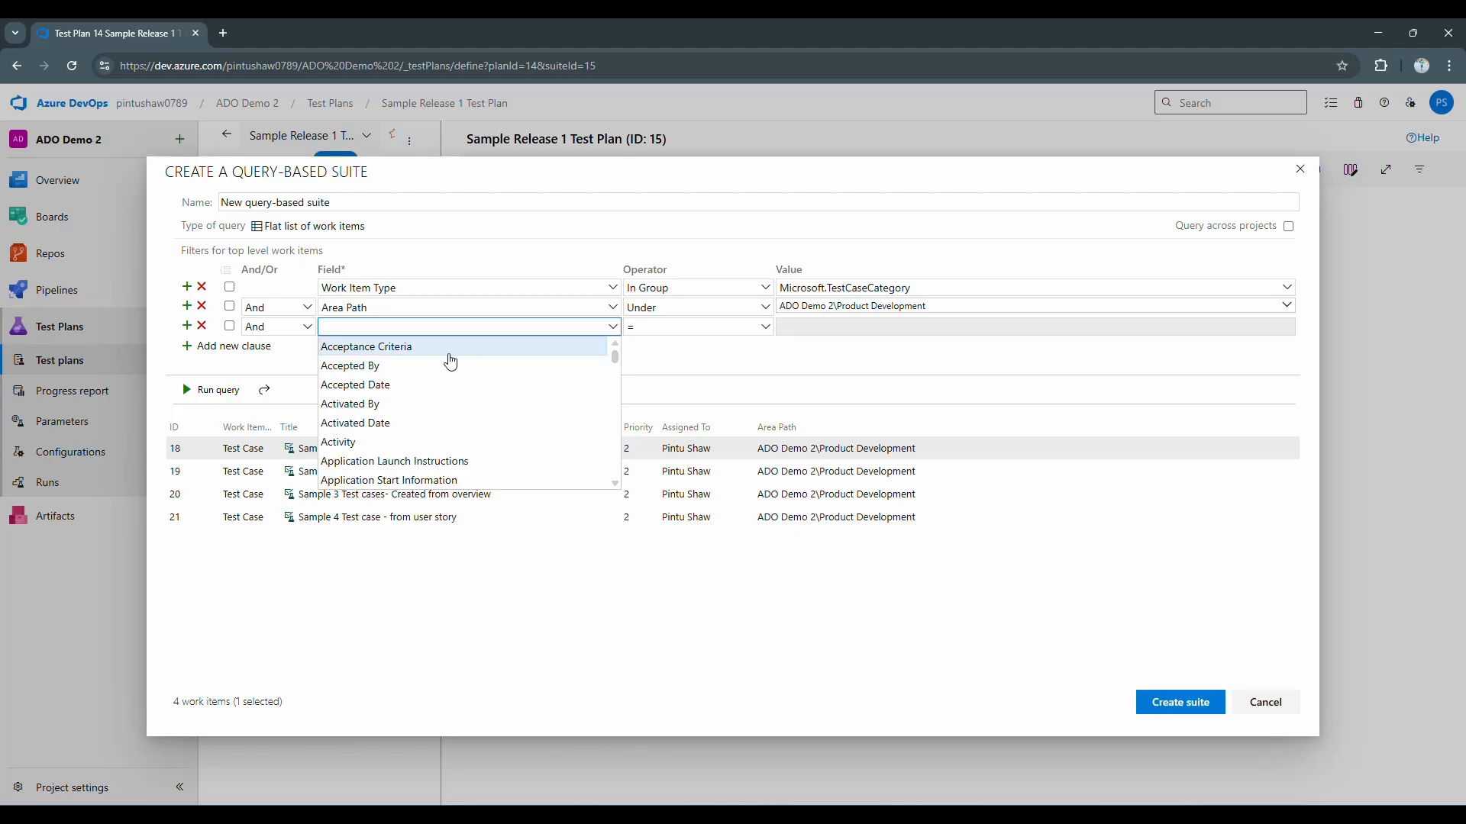
{"action": "type", "text": "iteration Path"}
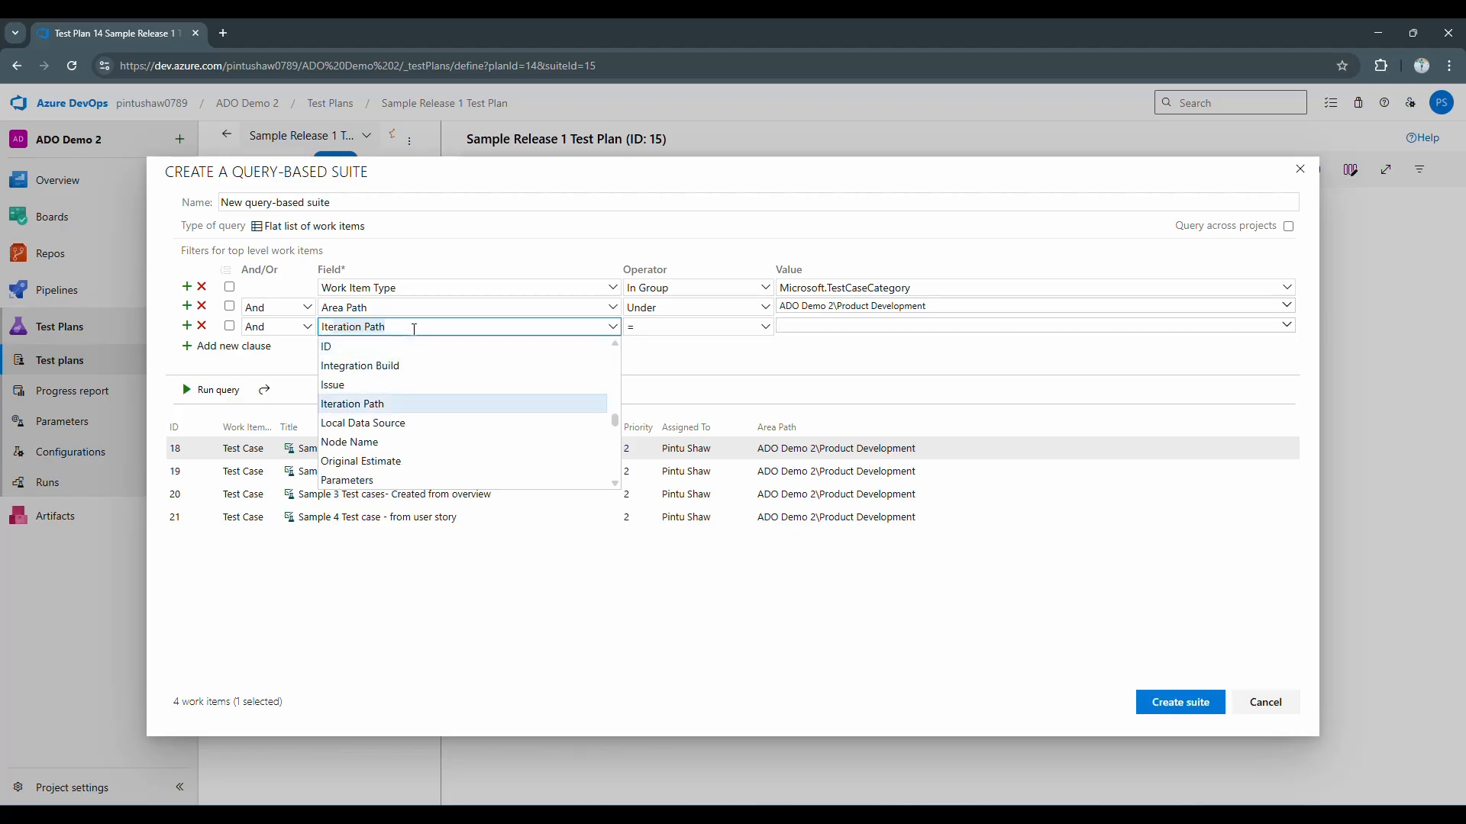
{"action": "left_click", "coordinate": [714, 367]}
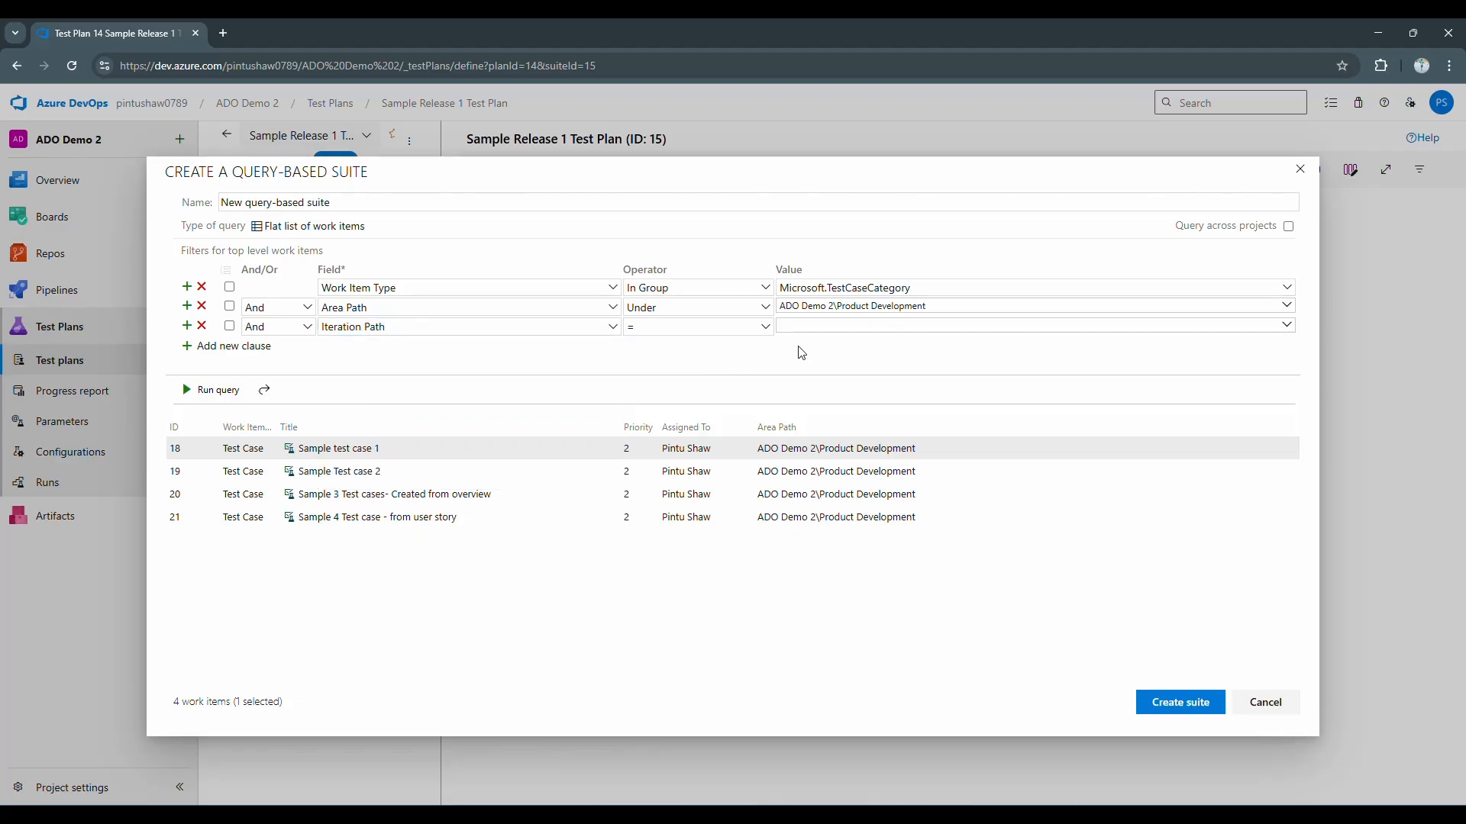
{"action": "left_click", "coordinate": [1287, 326]}
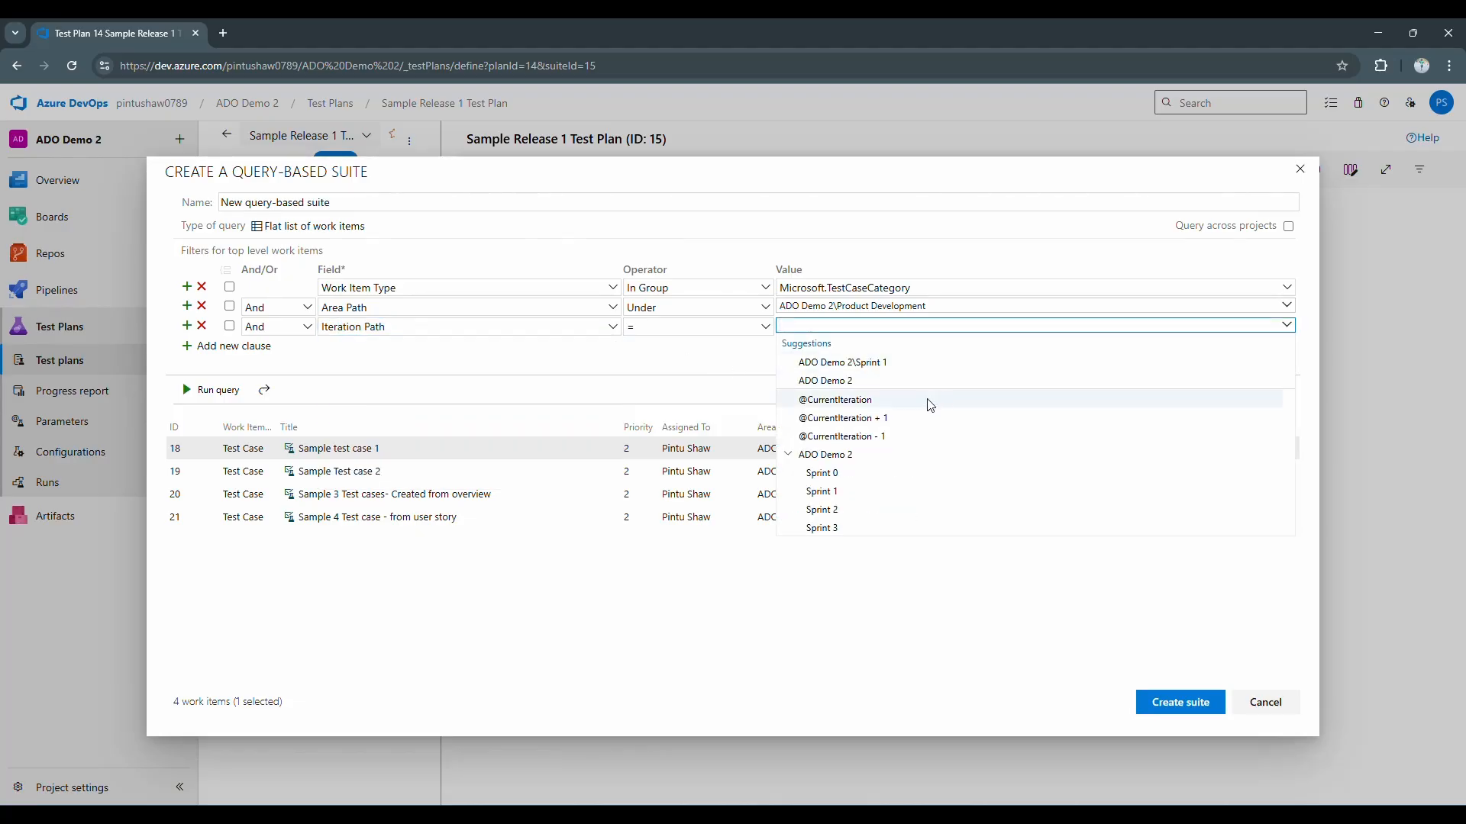
{"action": "left_click", "coordinate": [822, 491]}
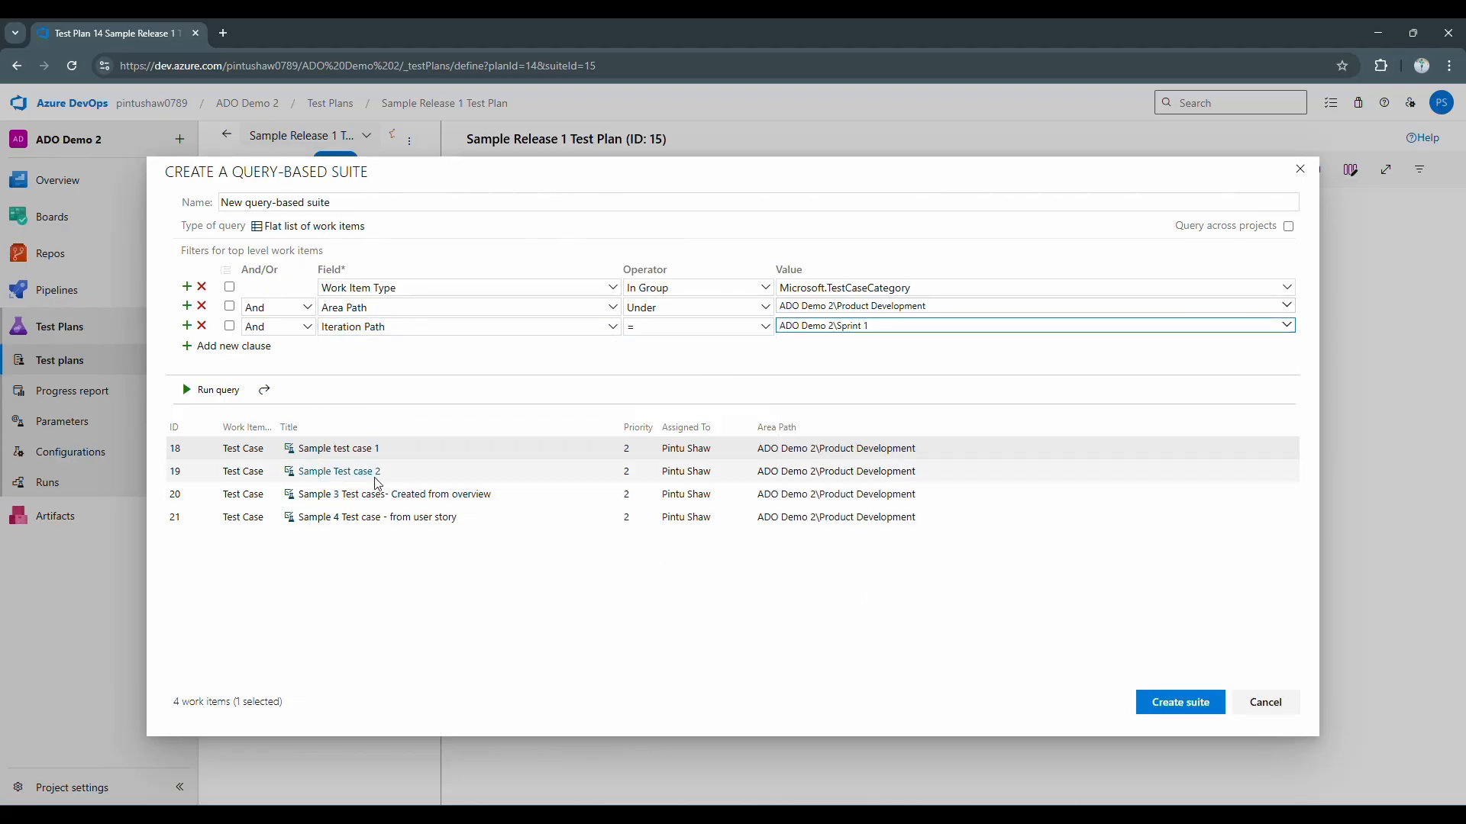
{"action": "left_click", "coordinate": [220, 393]}
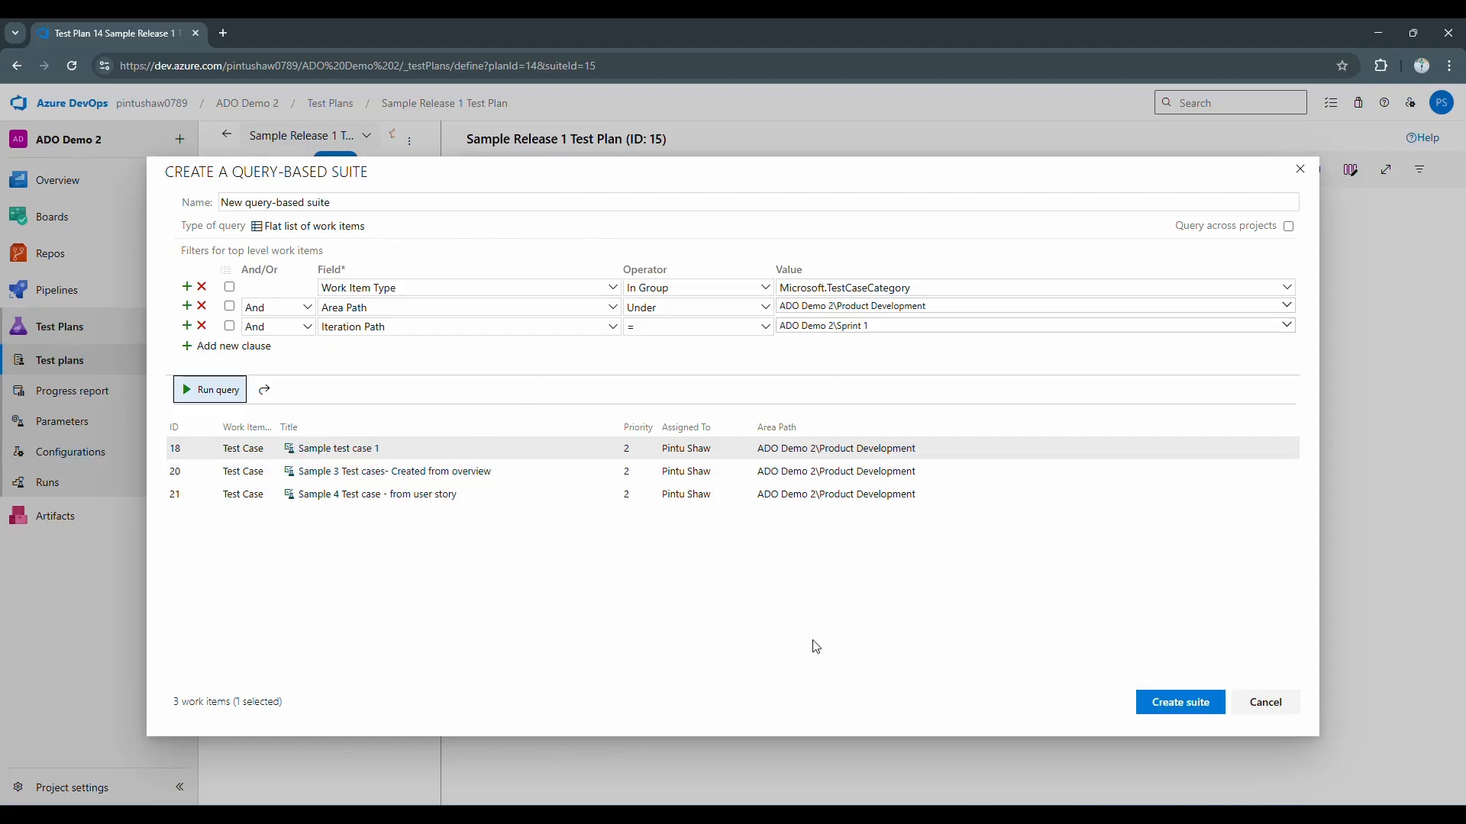
{"action": "left_click", "coordinate": [1173, 706]}
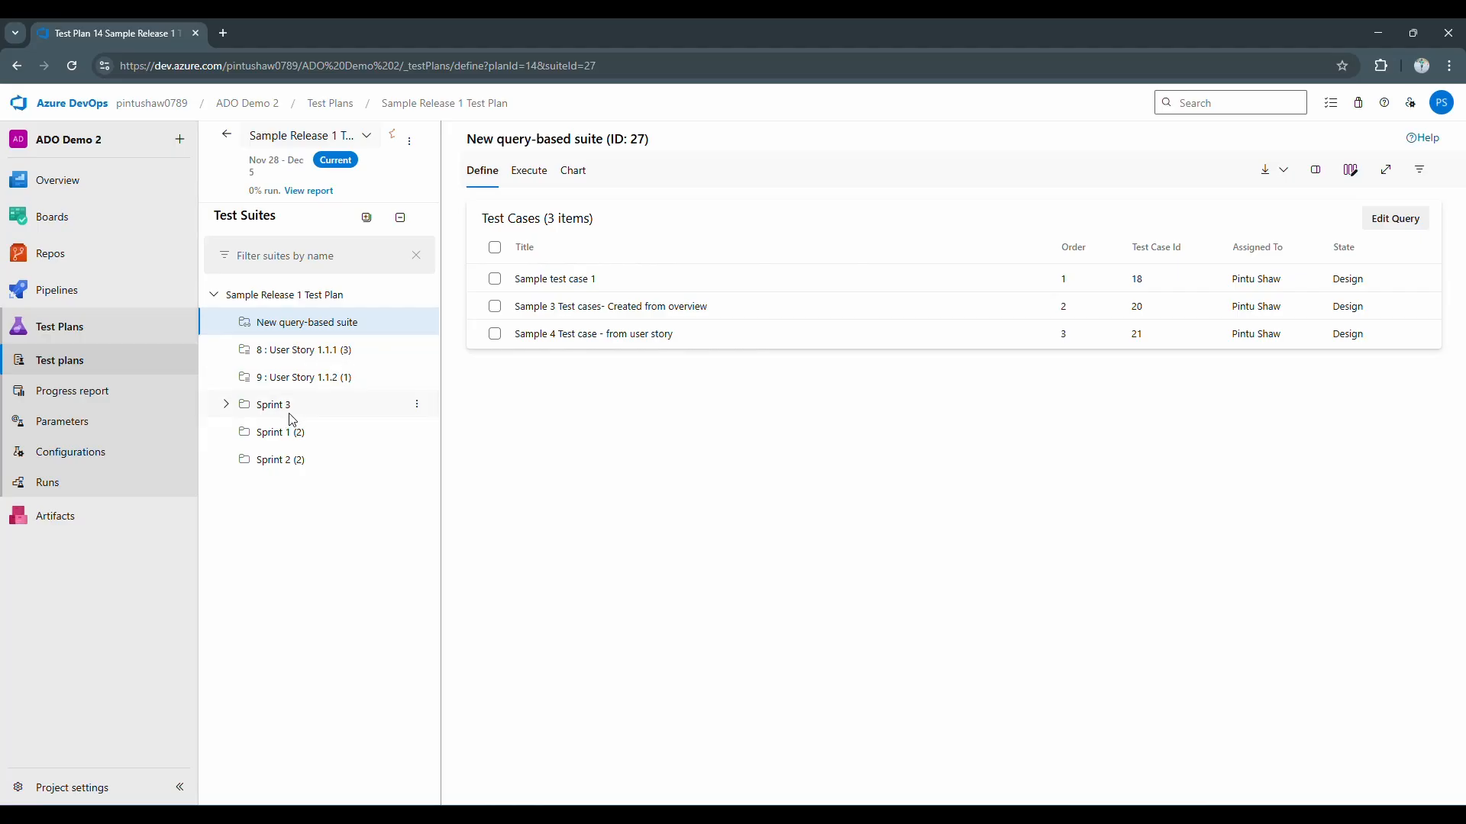
- Rename the new query-based suite to "Sprint 1 Query Suite"
{"action": "left_click", "coordinate": [417, 323]}
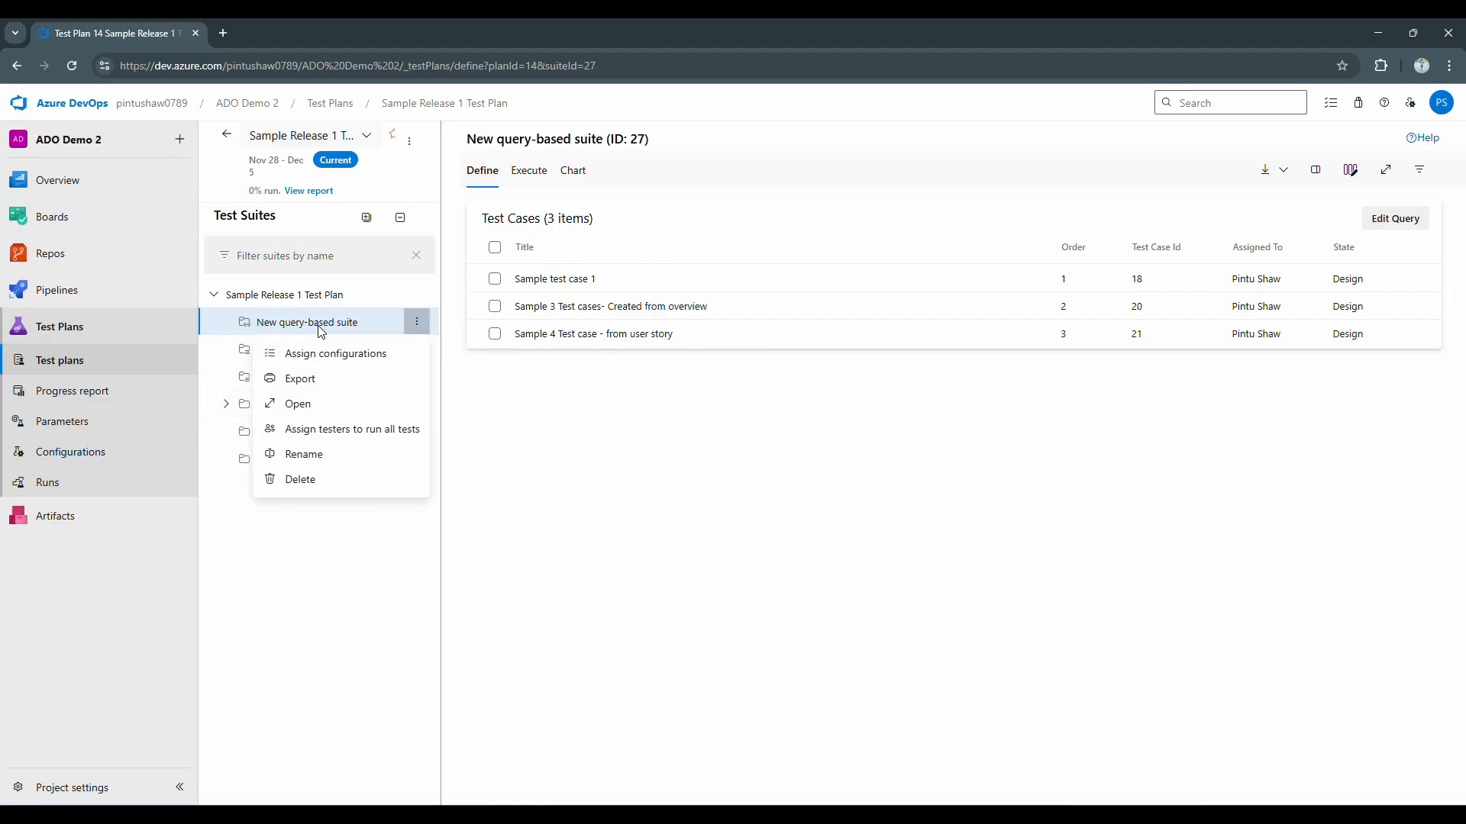
{"action": "left_click", "coordinate": [550, 456]}
{"action": "left_click", "coordinate": [416, 322]}
{"action": "left_click", "coordinate": [311, 453]}
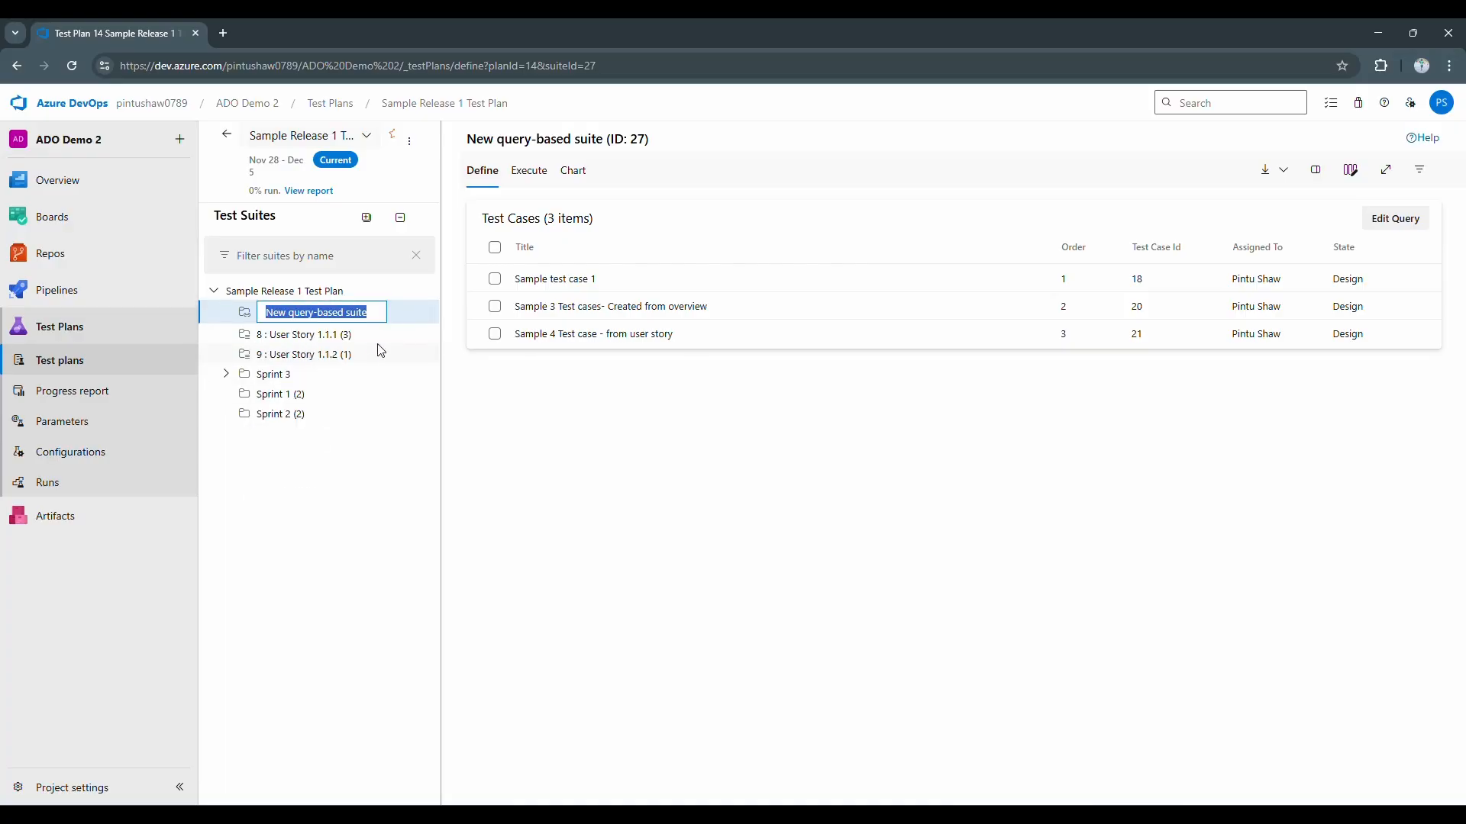
{"action": "type", "text": "Sprint 1 Query Suite"}
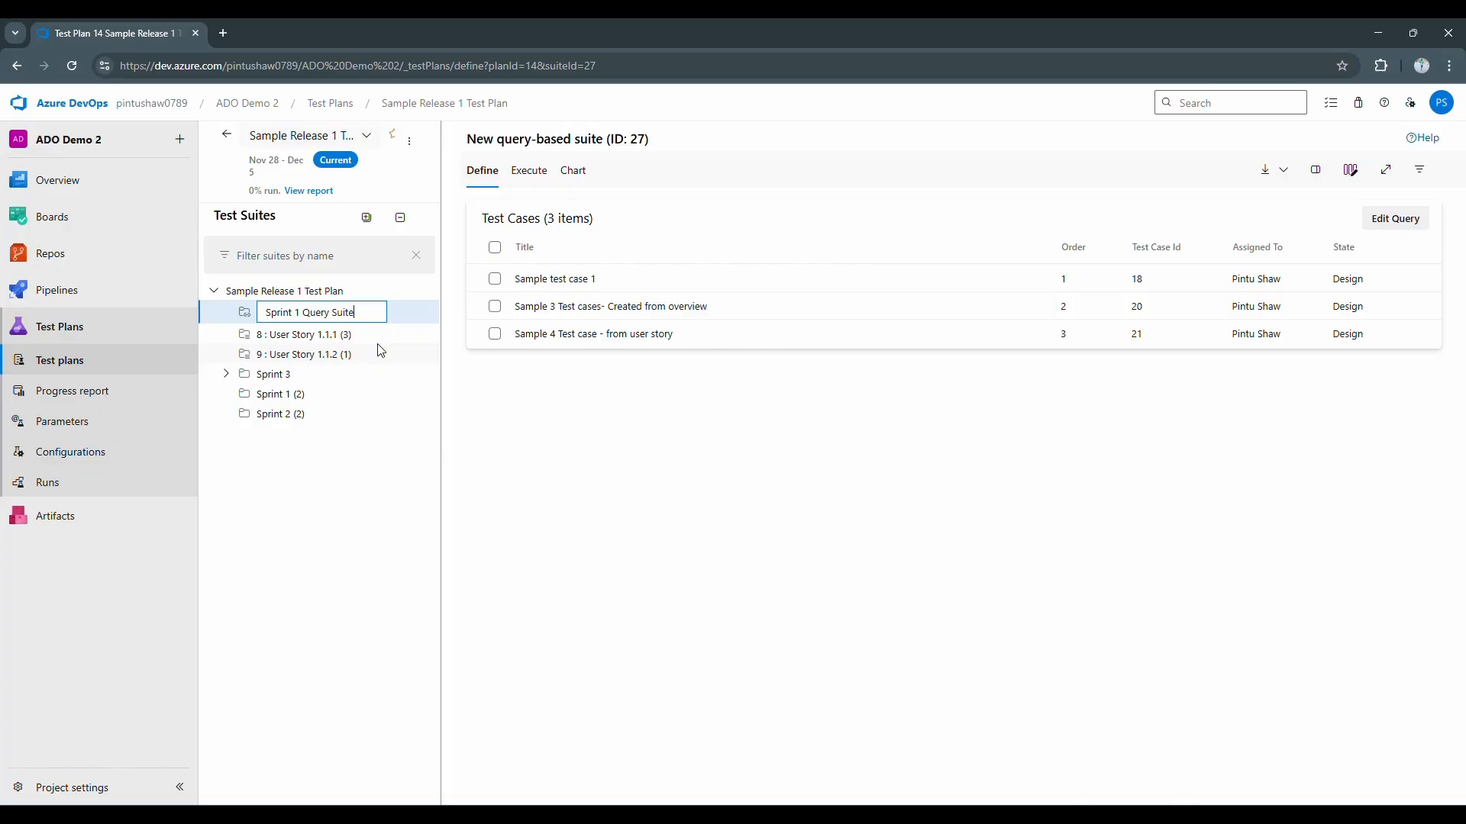
{"action": "left_click", "coordinate": [592, 386]}
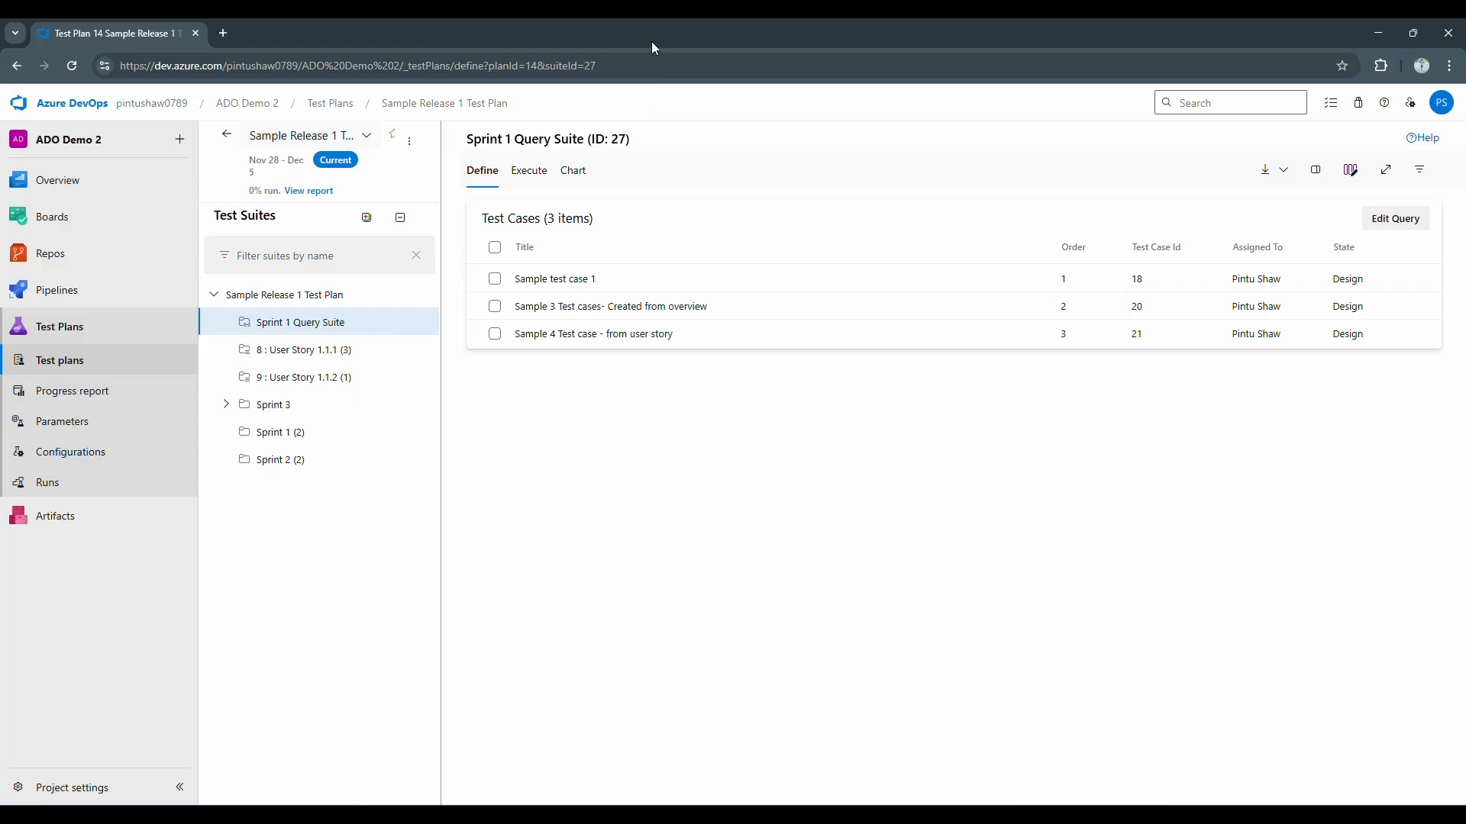
{"action": "left_click", "coordinate": [216, 297]}
{"action": "left_click", "coordinate": [216, 299]}
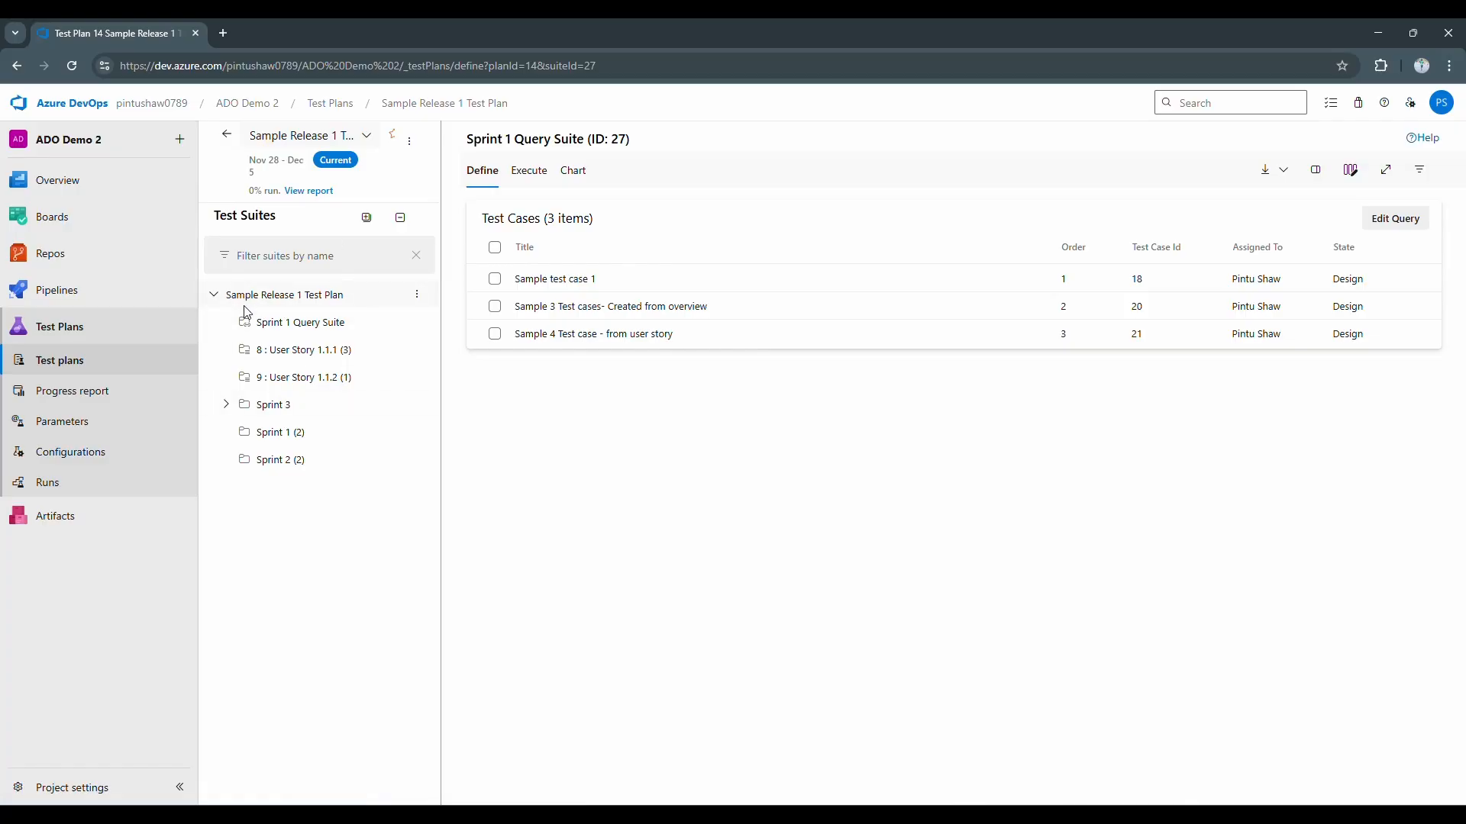
{"action": "left_click", "coordinate": [227, 134]}
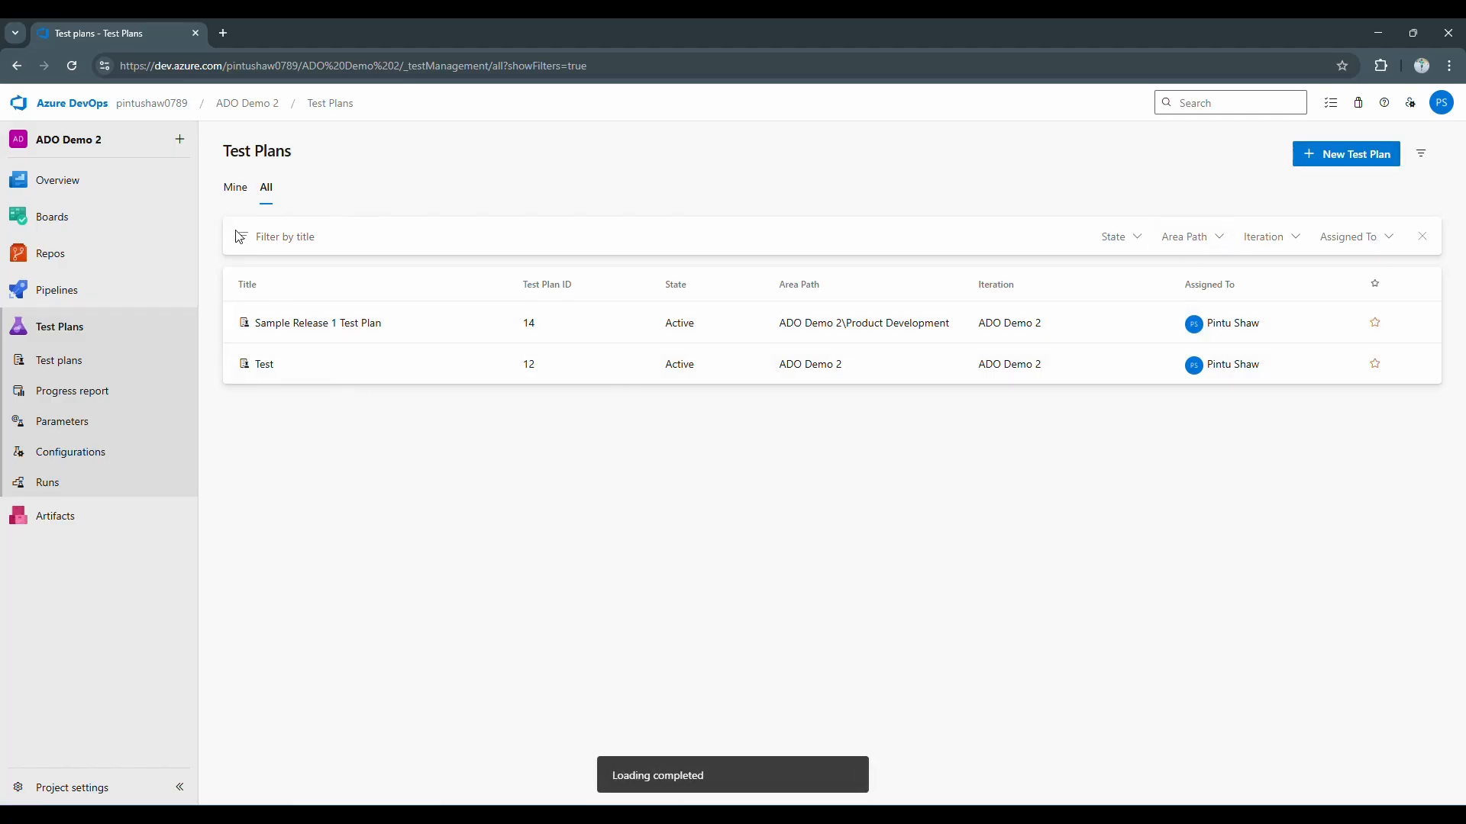
{"action": "left_click", "coordinate": [277, 324]}
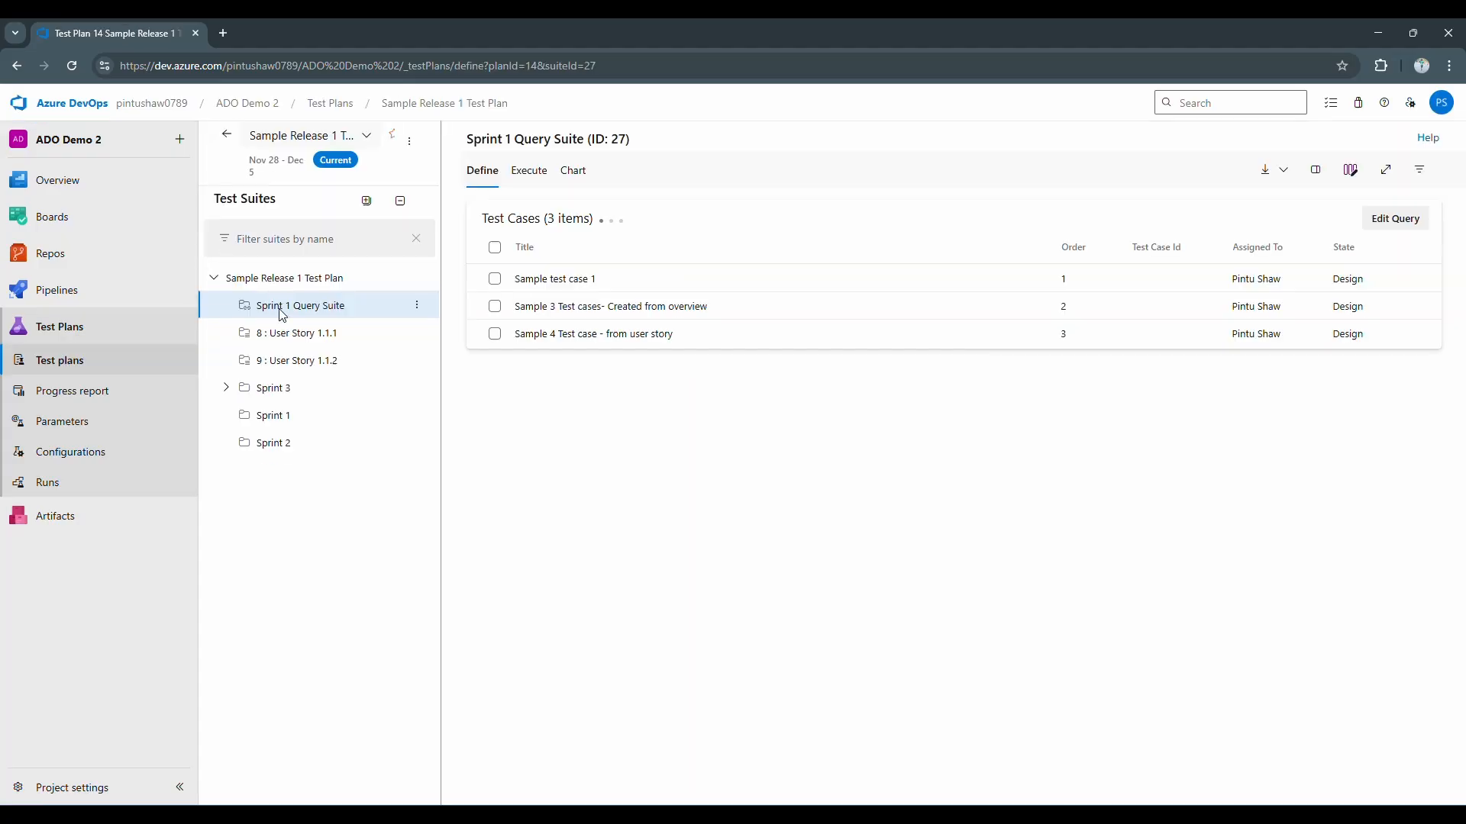
- Create a second test plan named "Release 2" with its iteration set to ADO Demo 2
{"action": "left_click", "coordinate": [227, 145]}
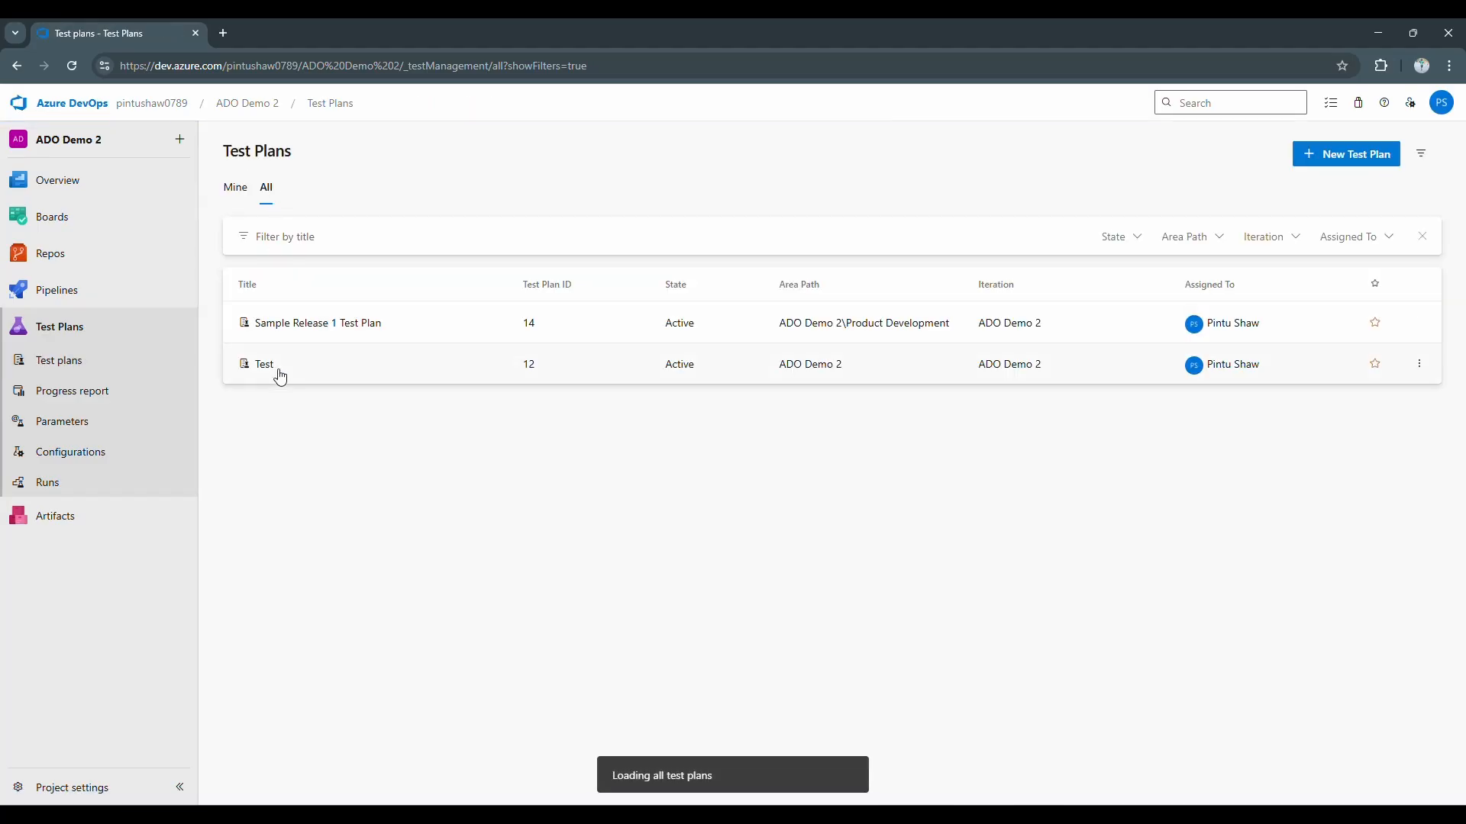
{"action": "left_click", "coordinate": [1359, 164]}
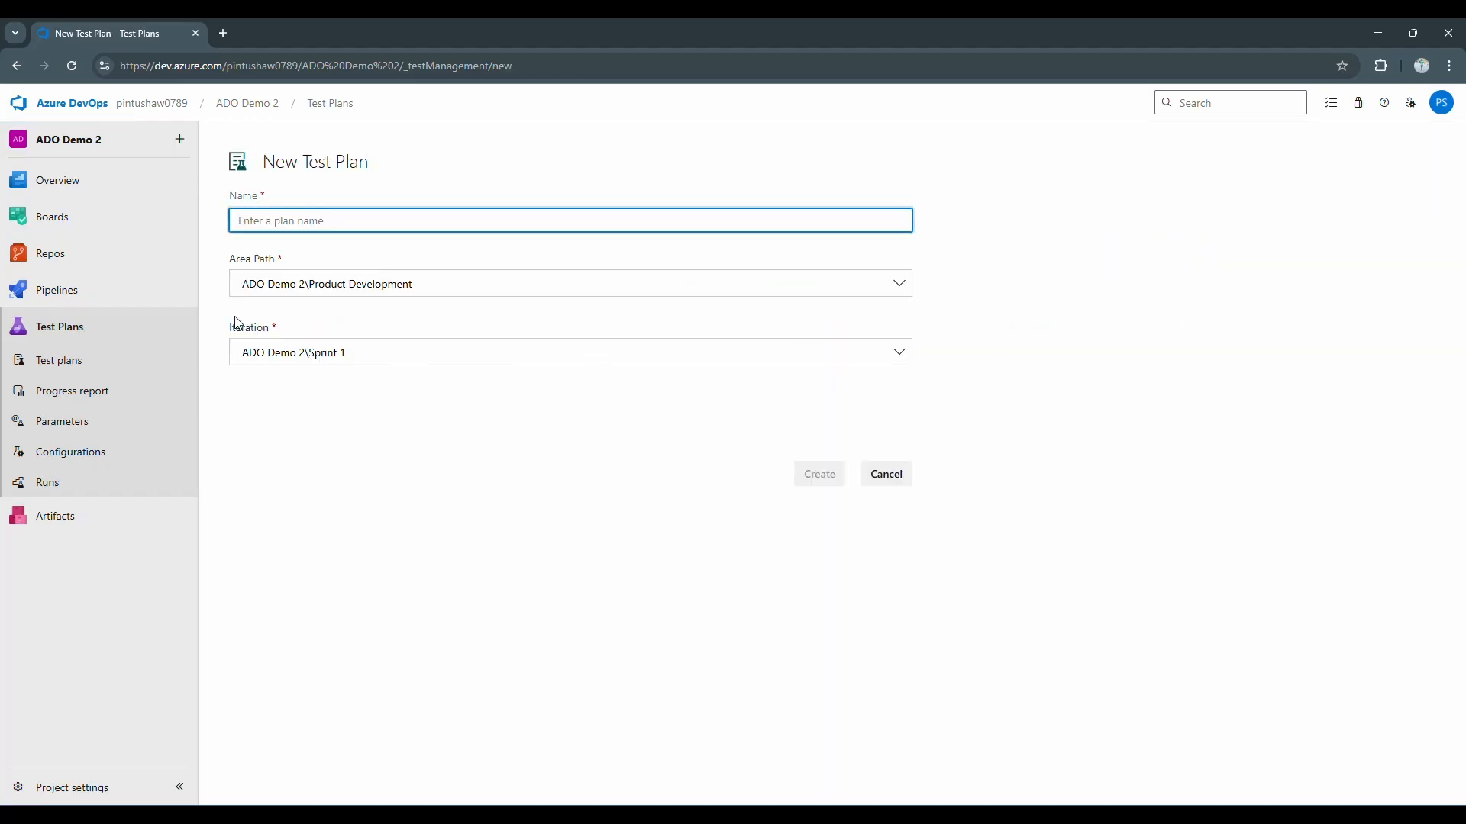
{"action": "type", "text": "Release 2"}
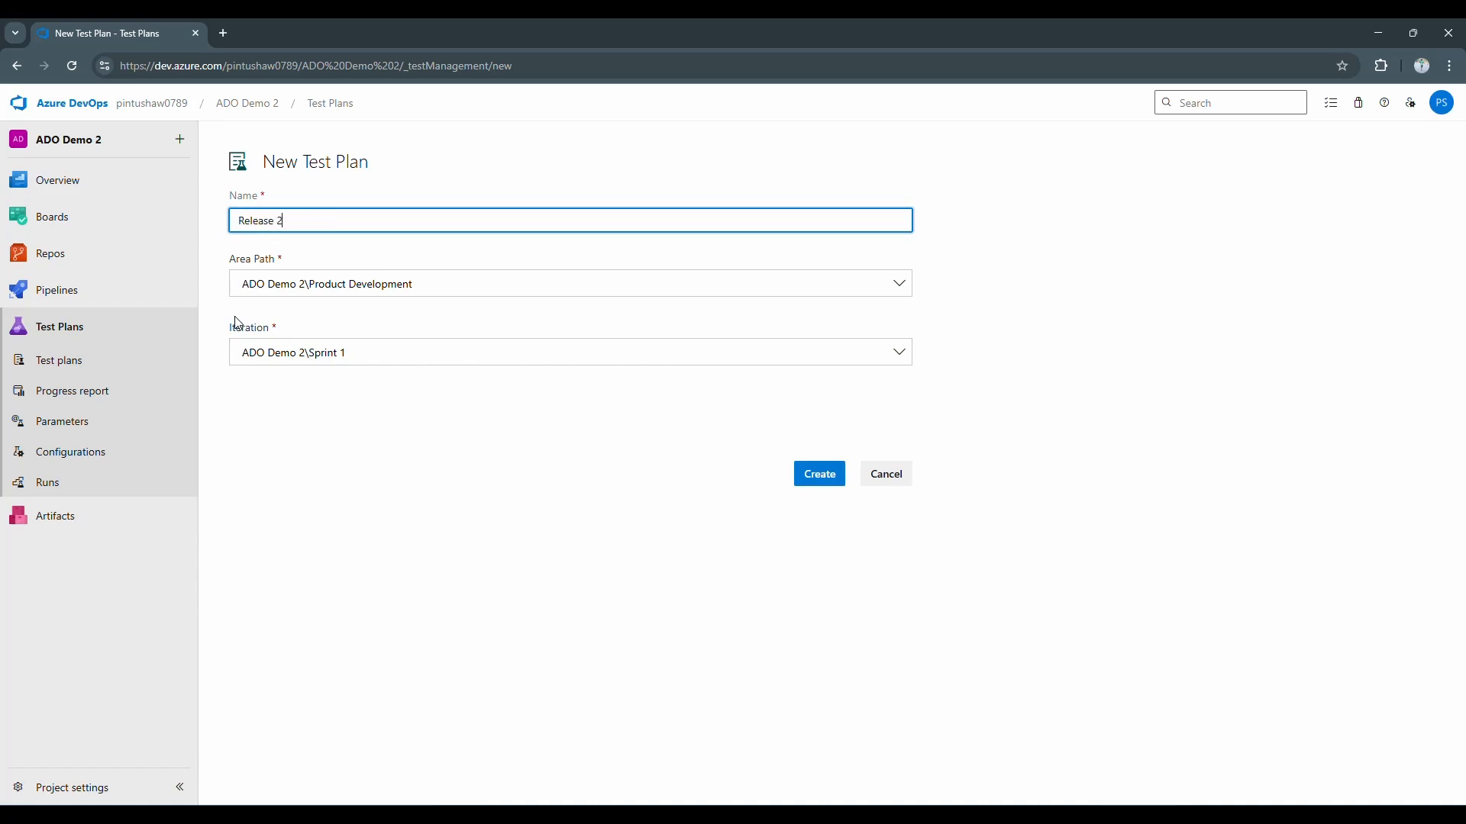
{"action": "left_click", "coordinate": [387, 359]}
{"action": "left_click", "coordinate": [899, 352]}
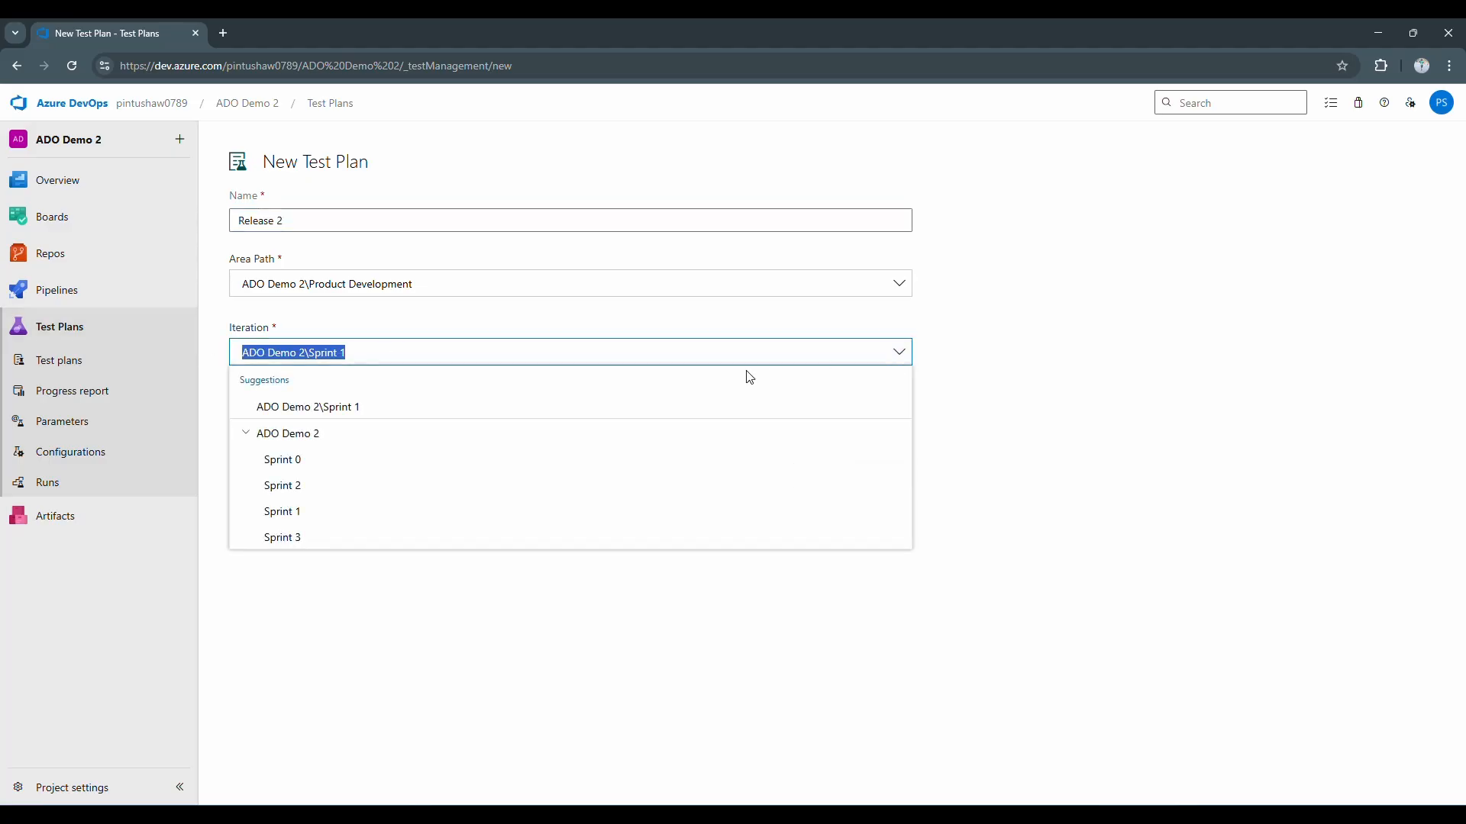
{"action": "left_click", "coordinate": [319, 443]}
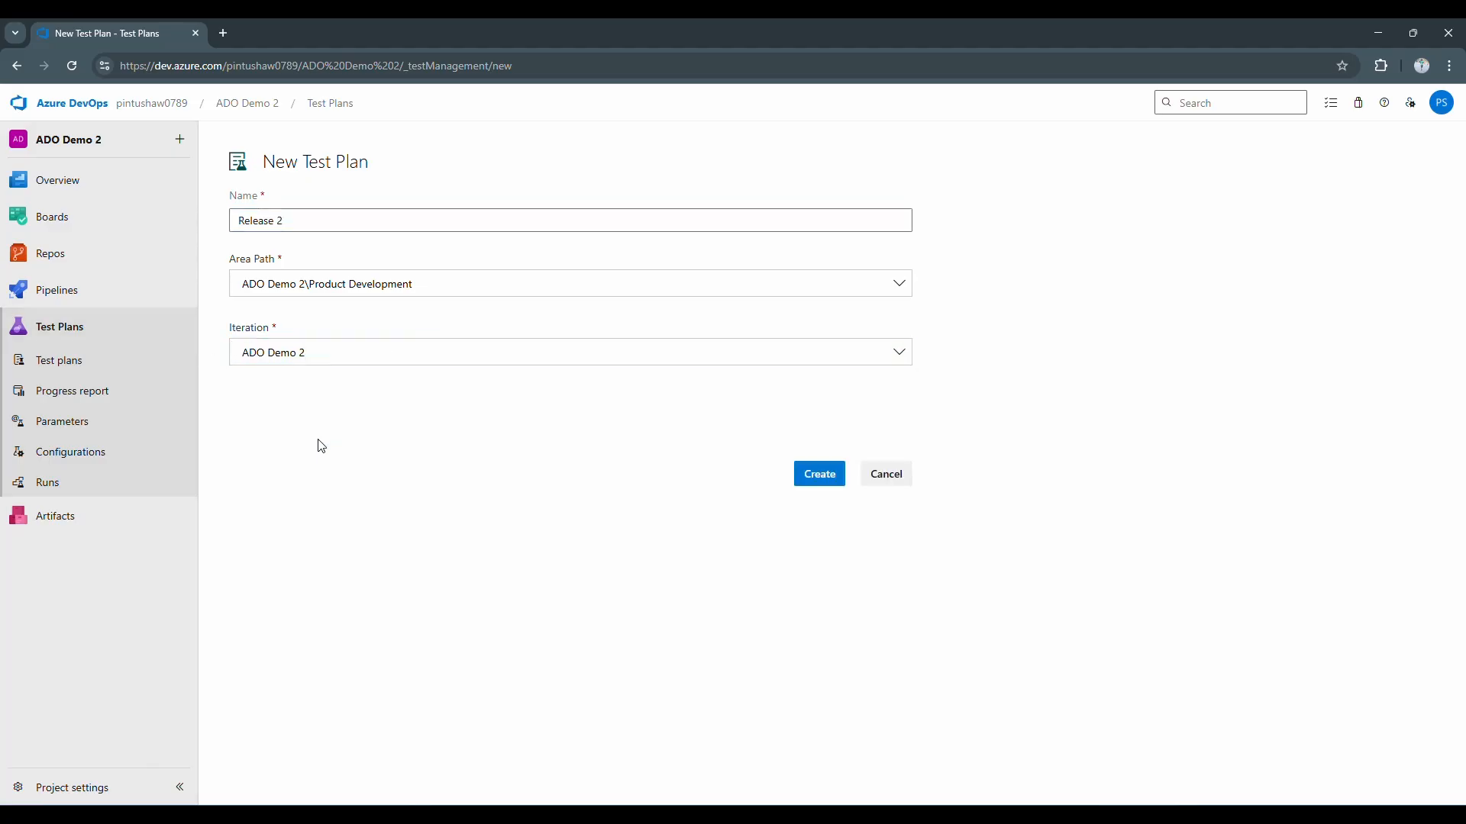
{"action": "left_click", "coordinate": [824, 481]}
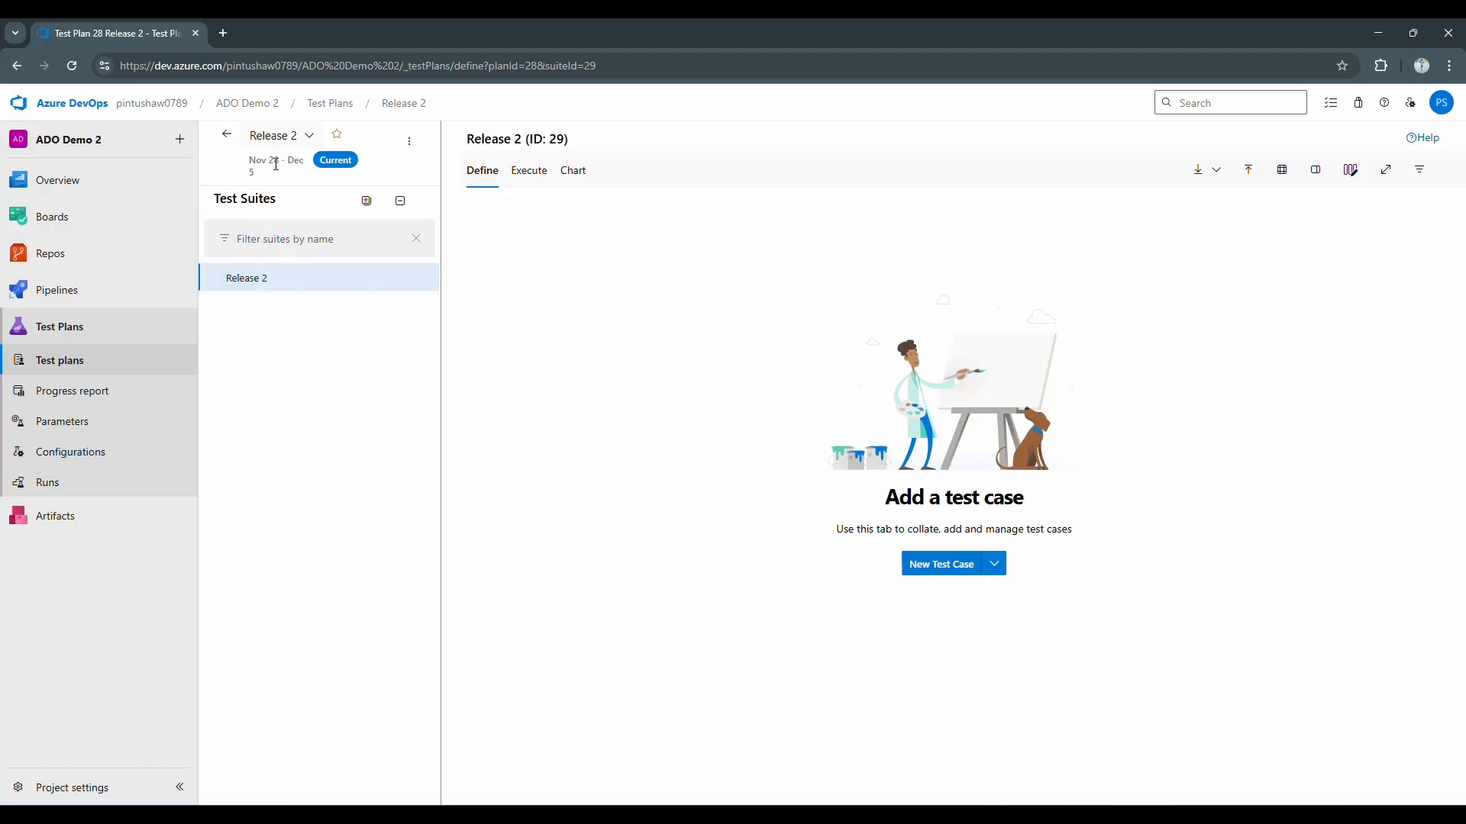
- Reopen Sample Release 1 Test Plan from the list of all plans and check its plan switcher for favorited plans
{"action": "left_click", "coordinate": [227, 135]}
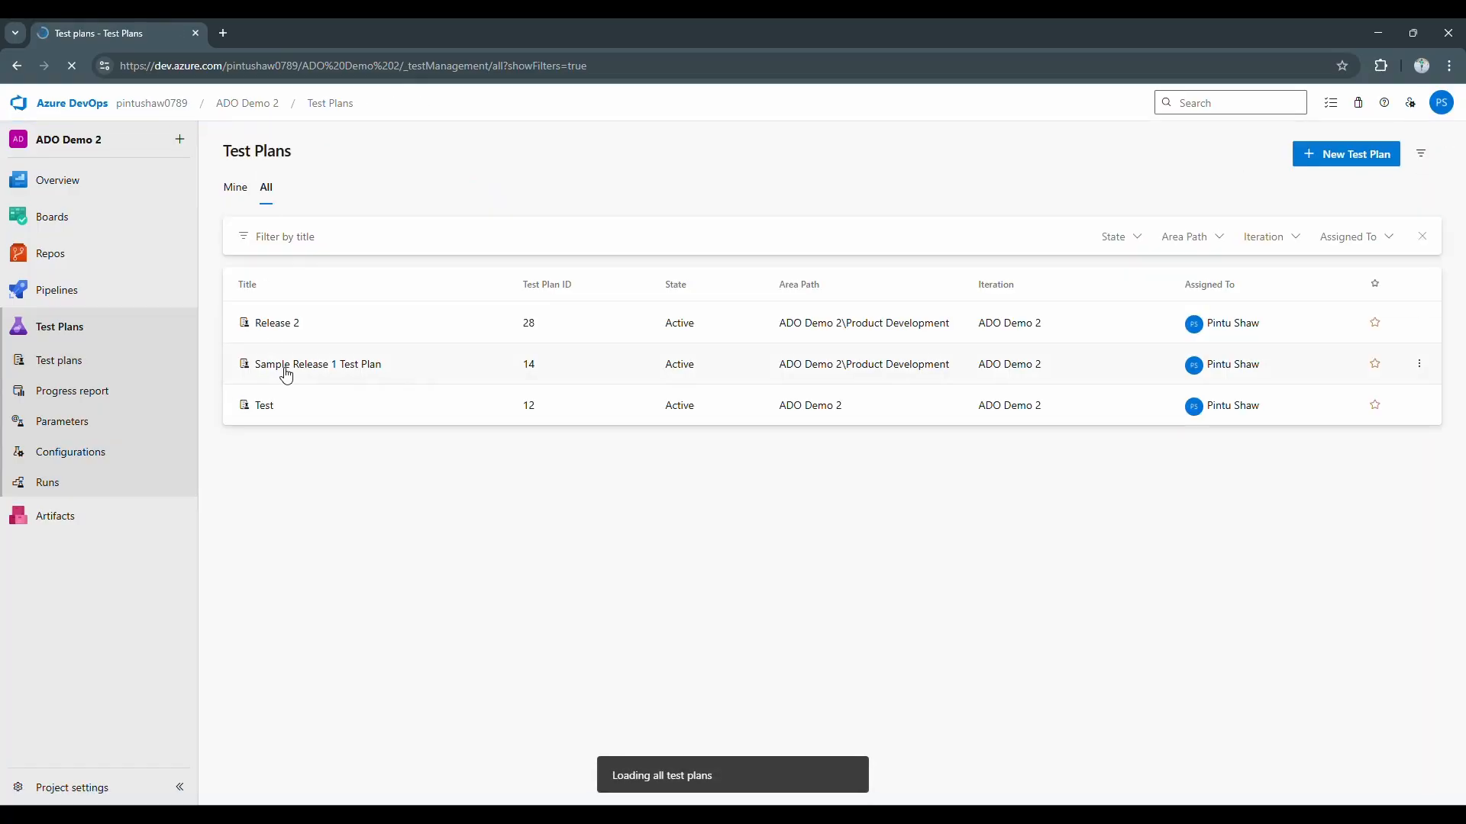
{"action": "left_click", "coordinate": [287, 365]}
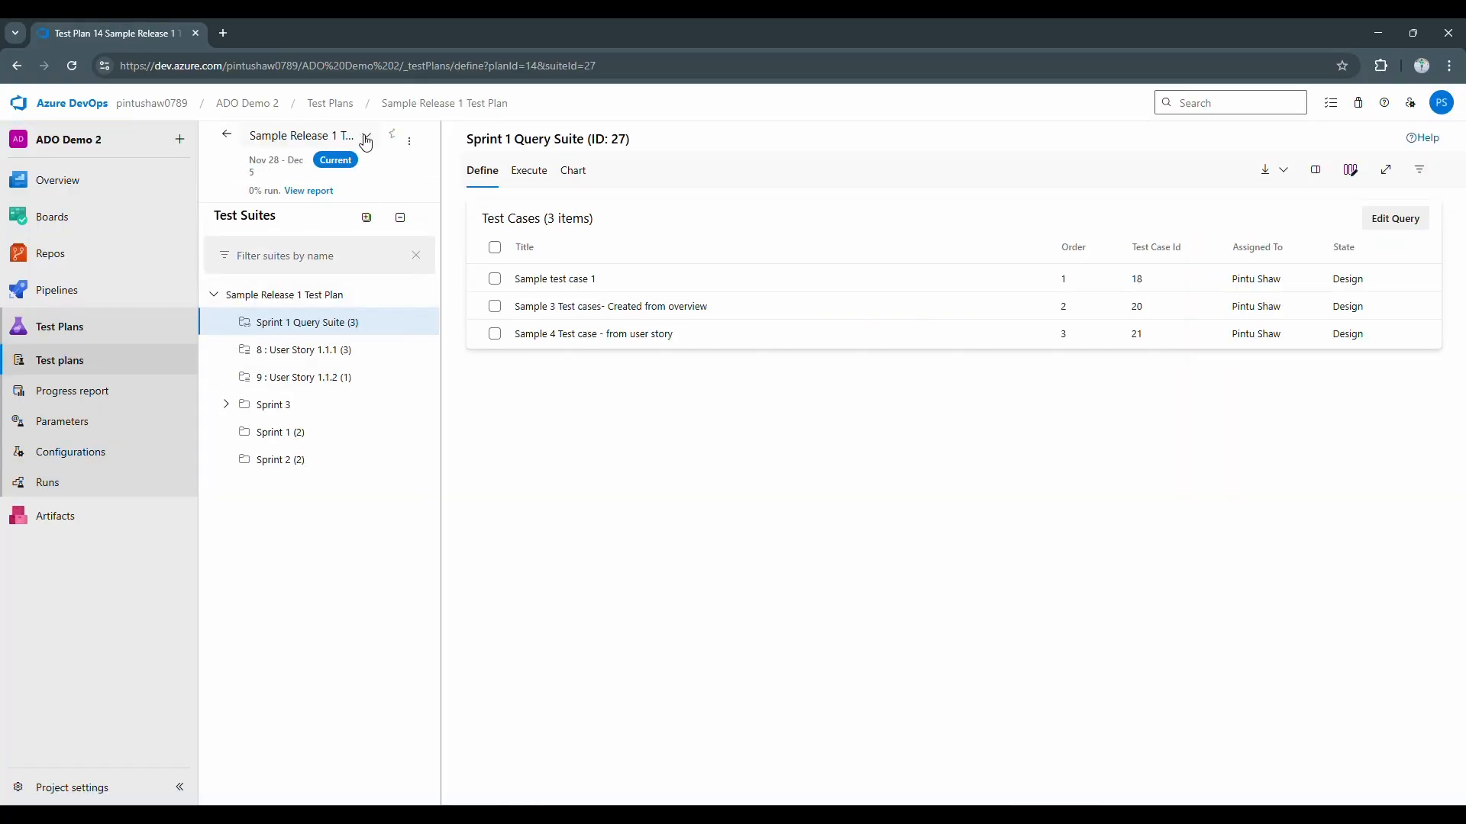
{"action": "left_click", "coordinate": [366, 136]}
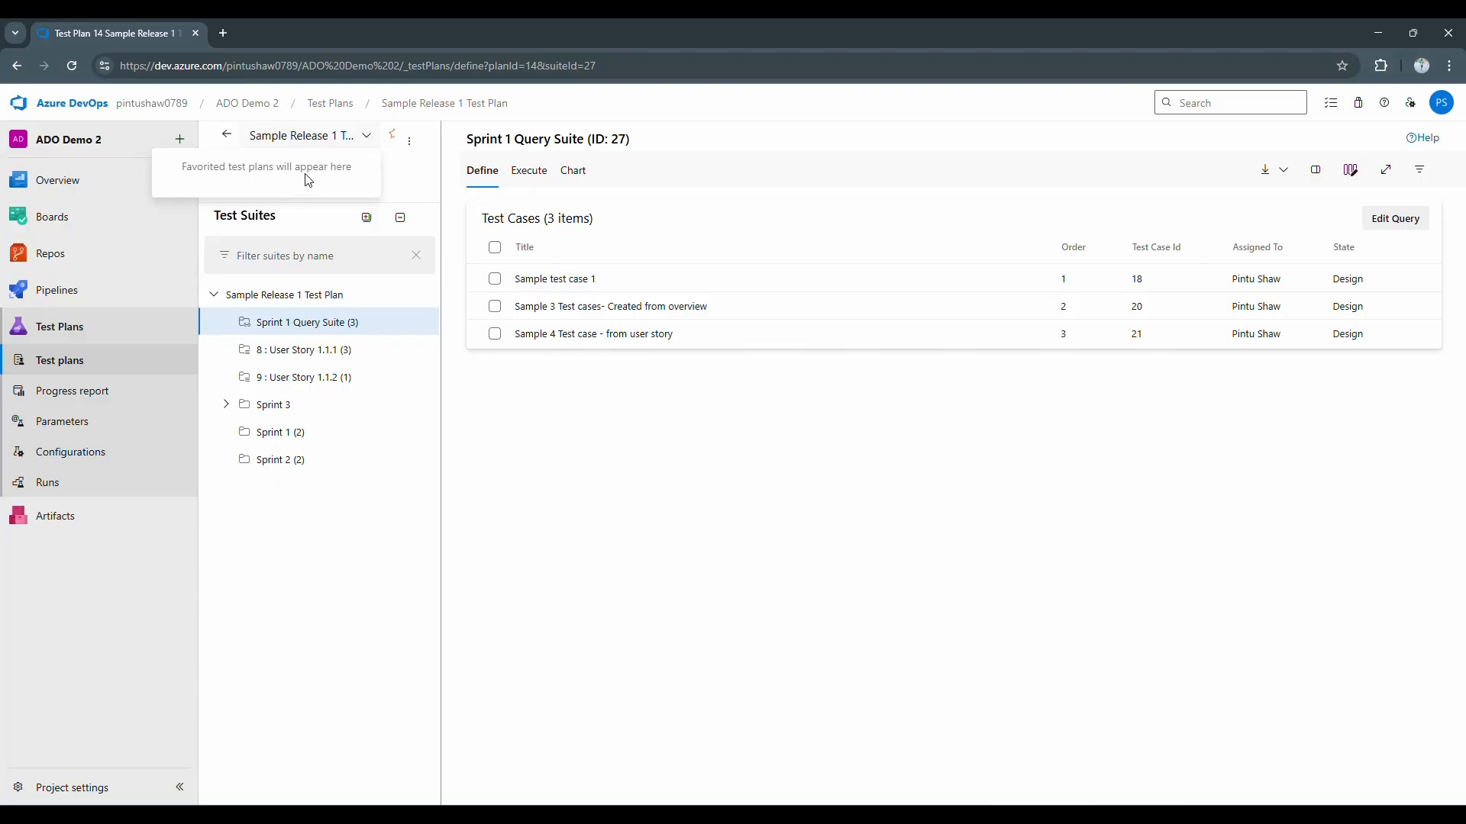
- Mark Release 2 and Sample Release 1 Test Plan as favorites in the list of all test plans
{"action": "left_click", "coordinate": [227, 134]}
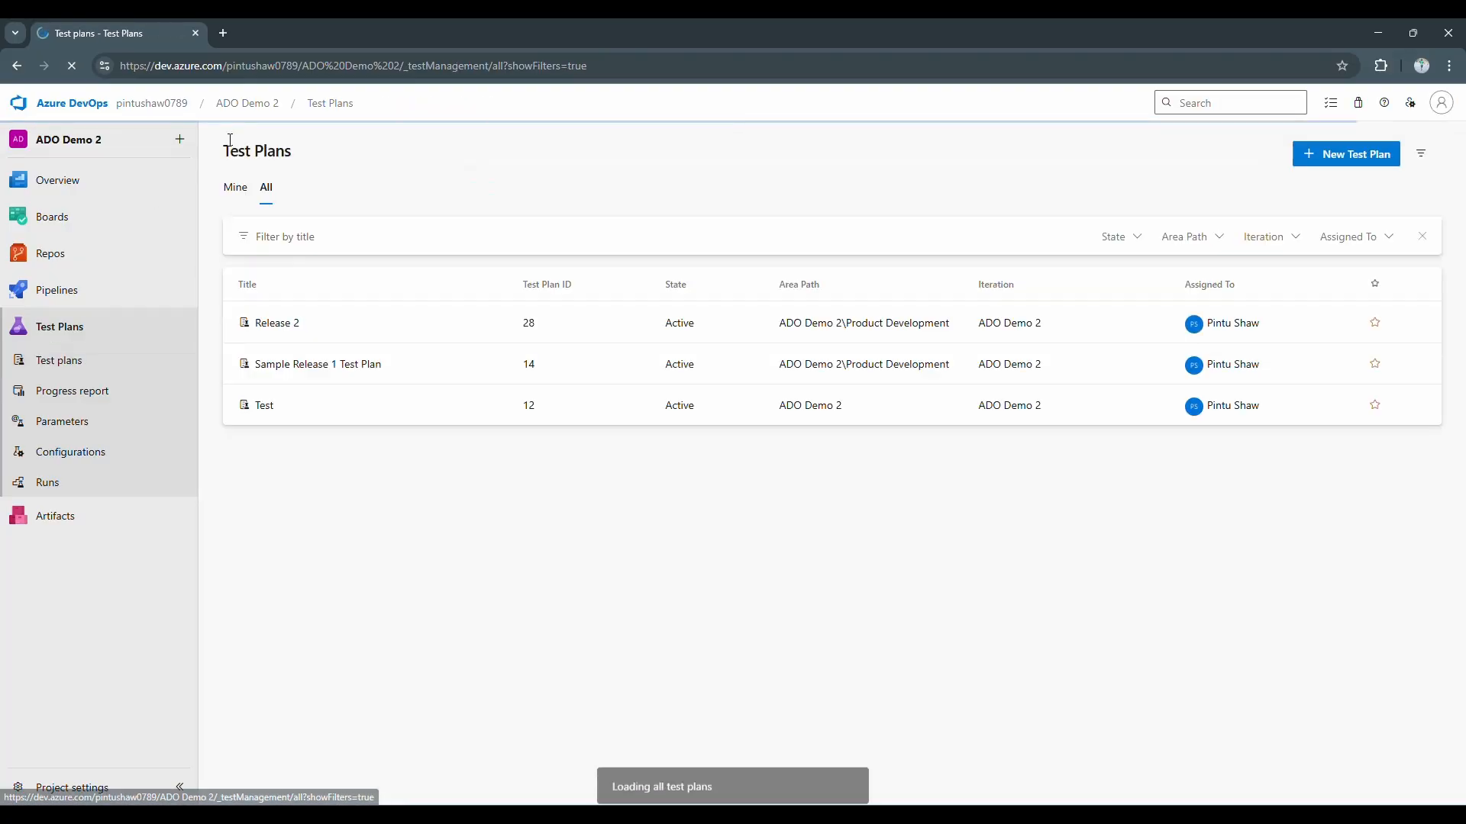
{"action": "left_click", "coordinate": [1375, 323]}
{"action": "left_click", "coordinate": [1375, 364]}
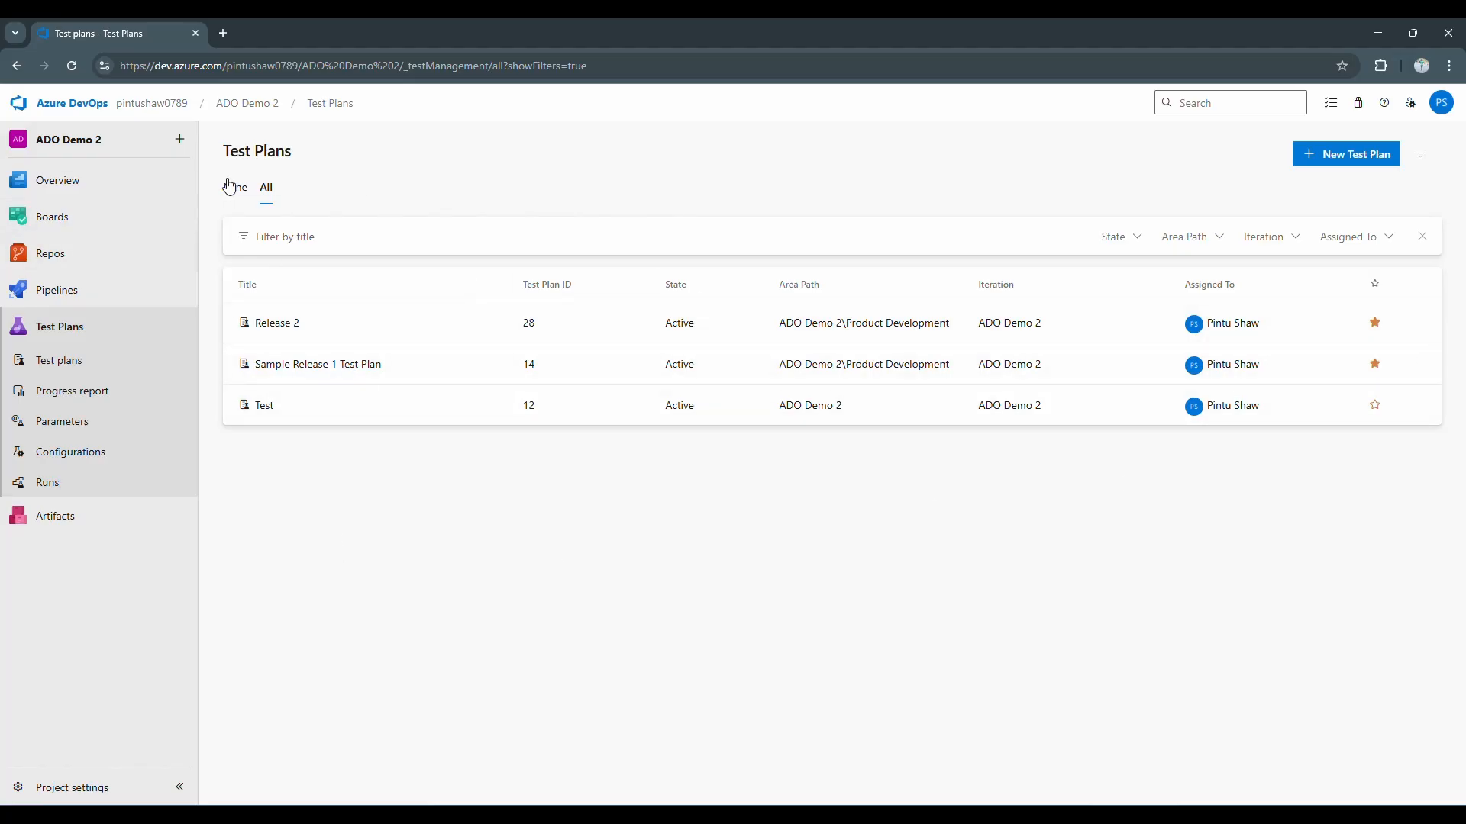
- Open the Release 2 test plan and switch from it to Sample Release 1 Test Plan among the favorited plans
{"action": "left_click", "coordinate": [275, 323]}
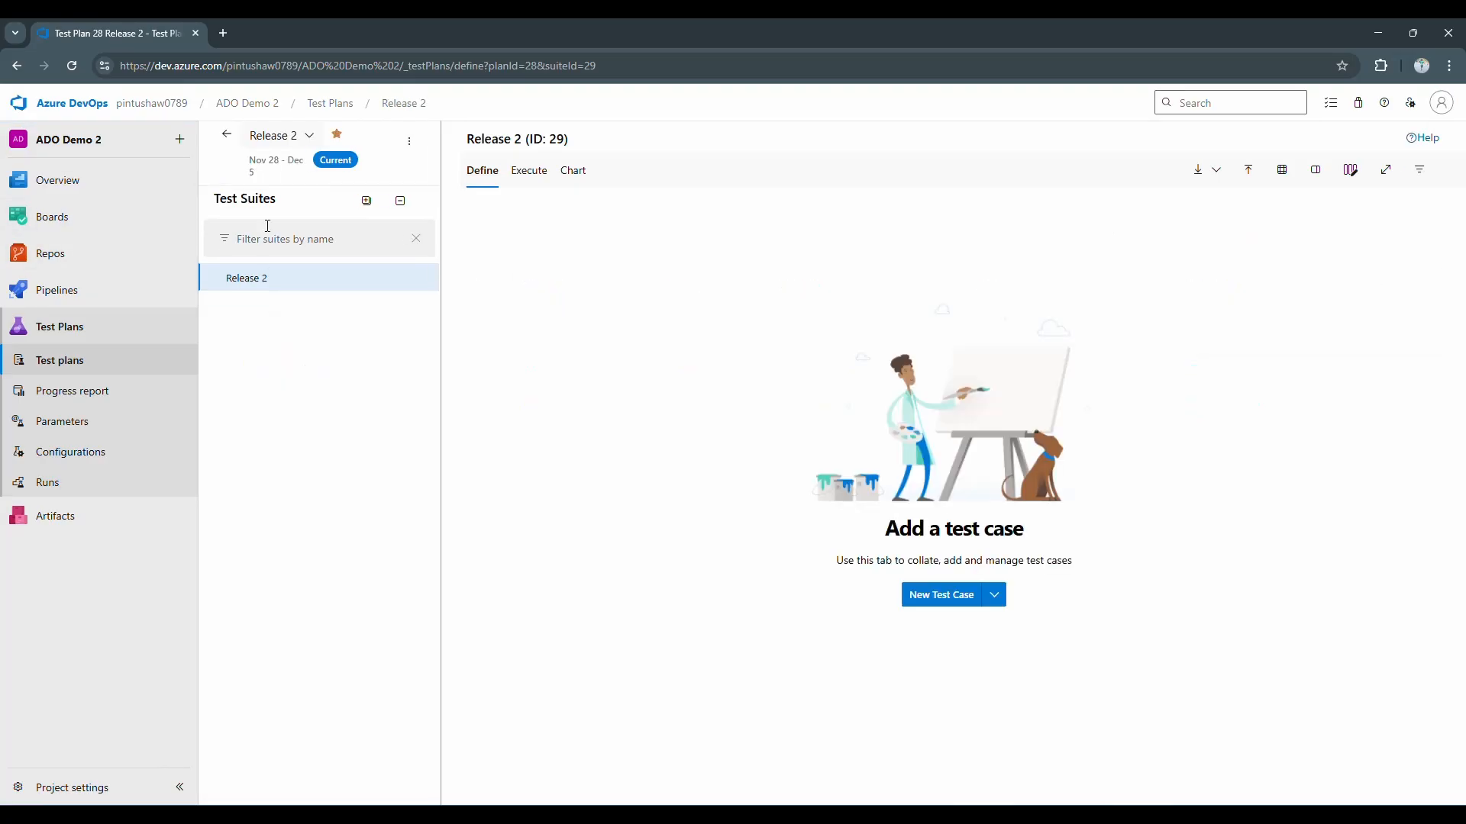
{"action": "left_click", "coordinate": [313, 141]}
{"action": "left_click", "coordinate": [220, 190]}
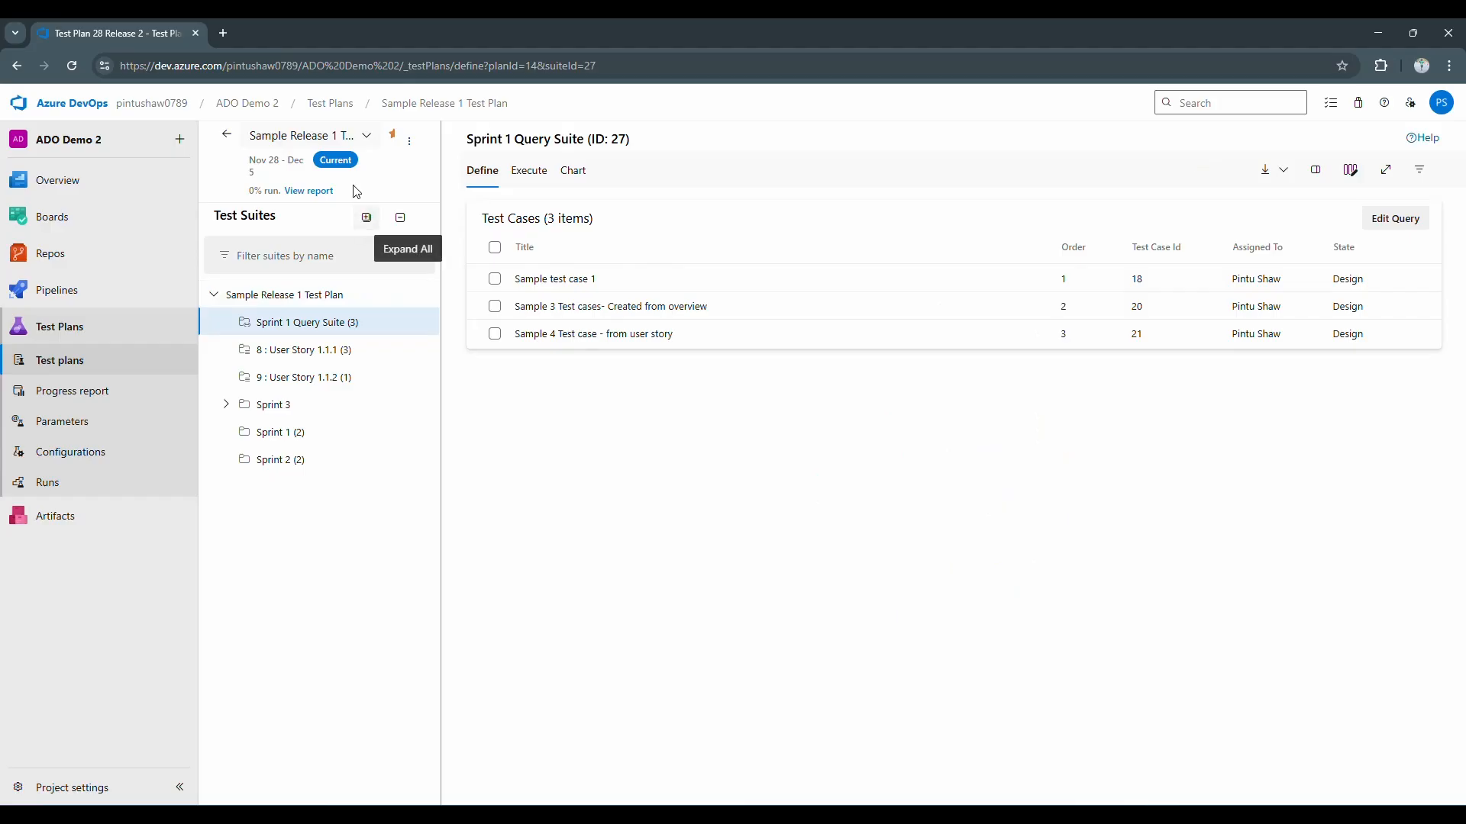
- Examine the plan actions, the test case export formats and the root suite's options in Sample Release 1 Test Plan
{"action": "left_click", "coordinate": [410, 147]}
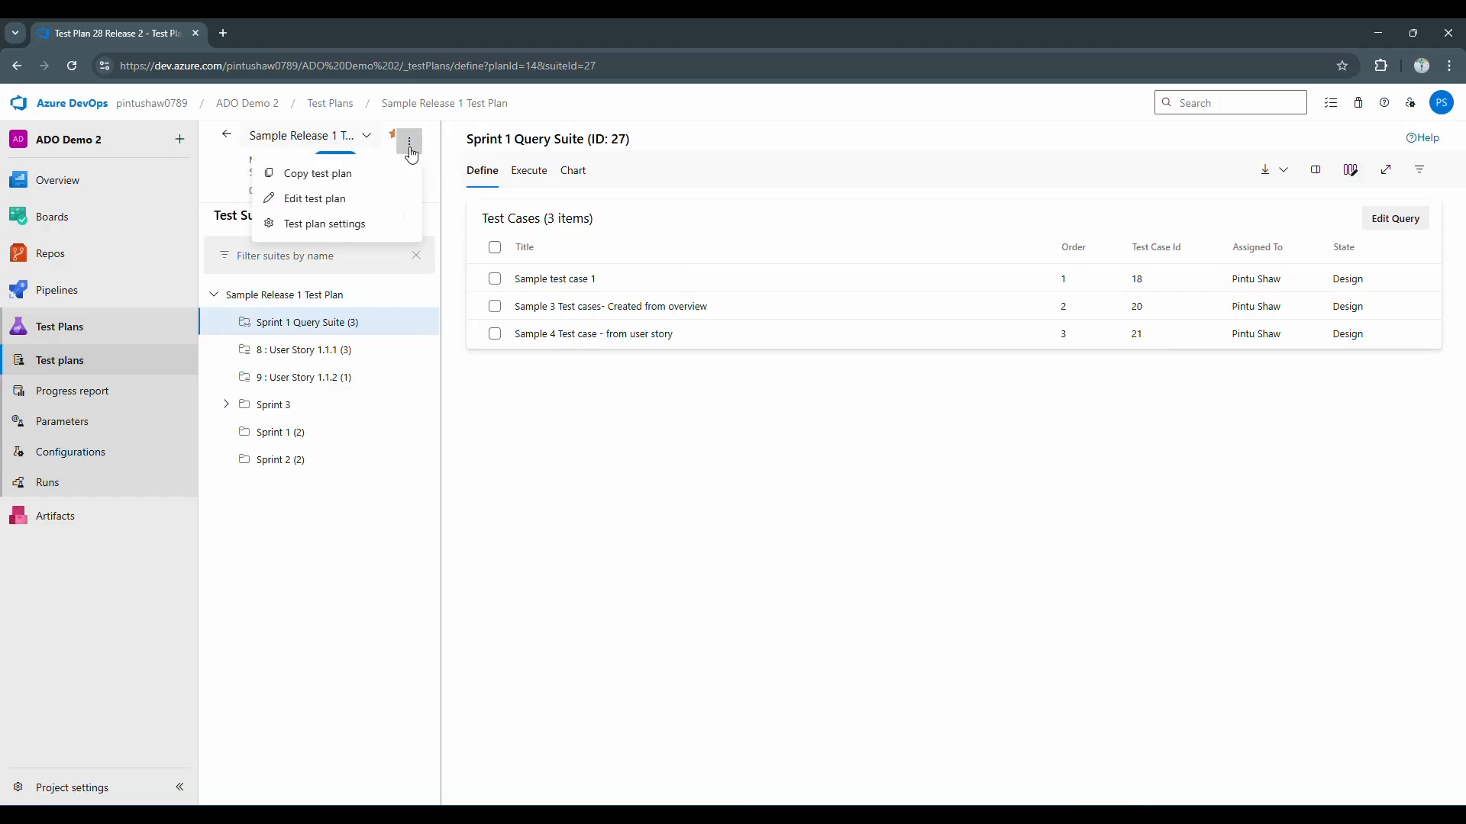
{"action": "left_click", "coordinate": [566, 445]}
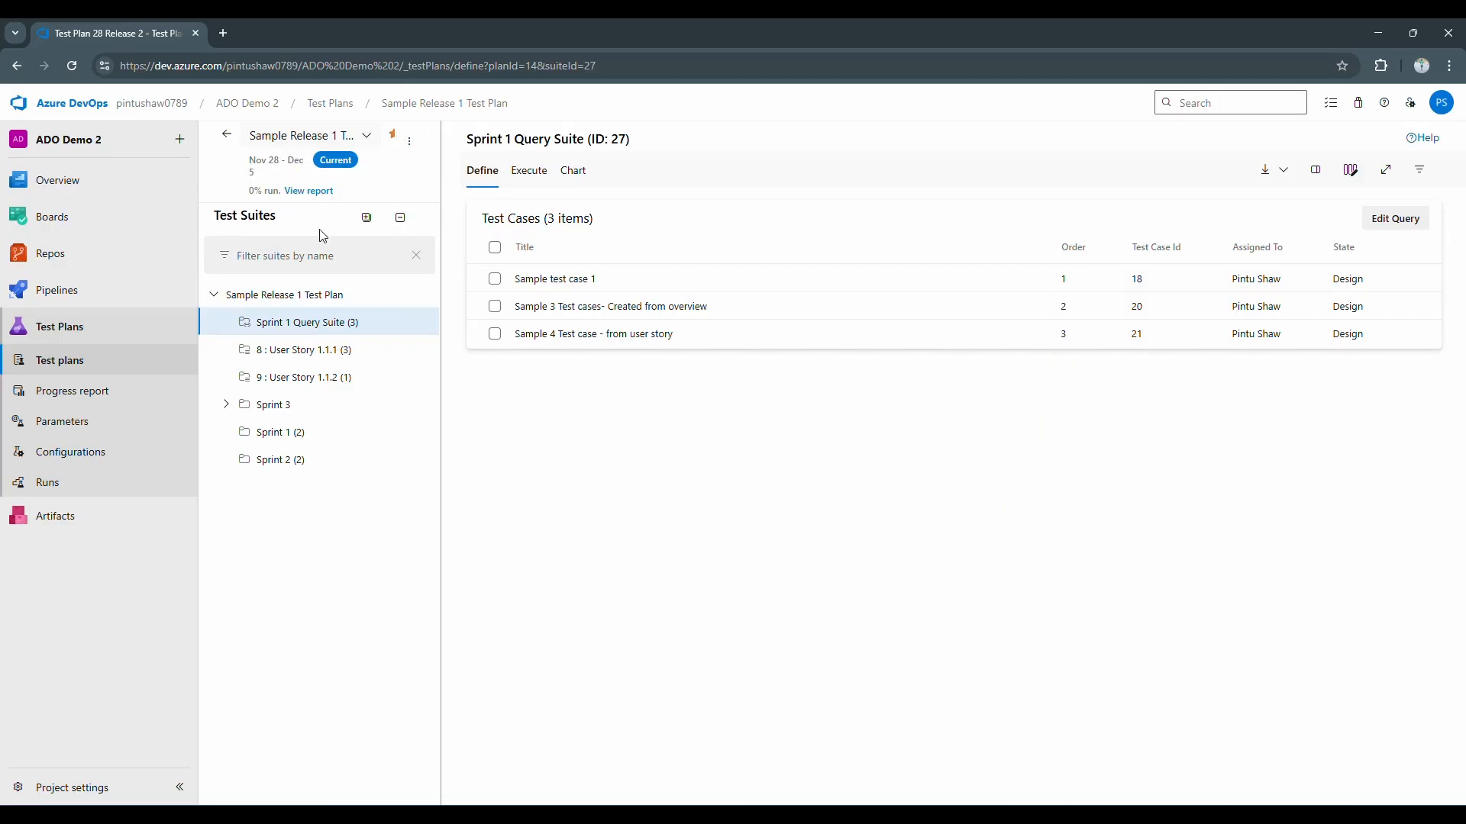
{"action": "left_click", "coordinate": [212, 299]}
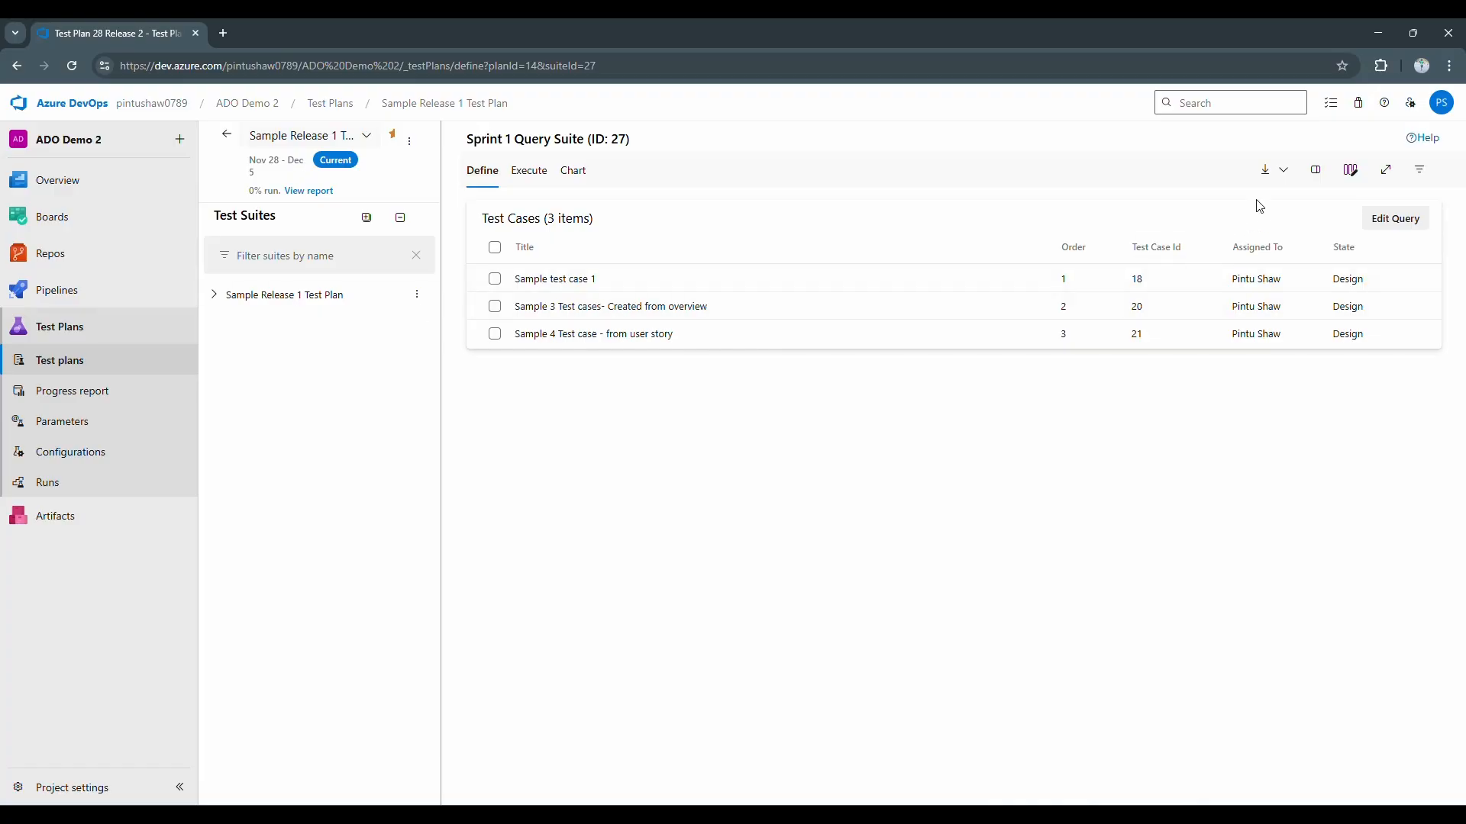
{"action": "left_click", "coordinate": [1269, 171]}
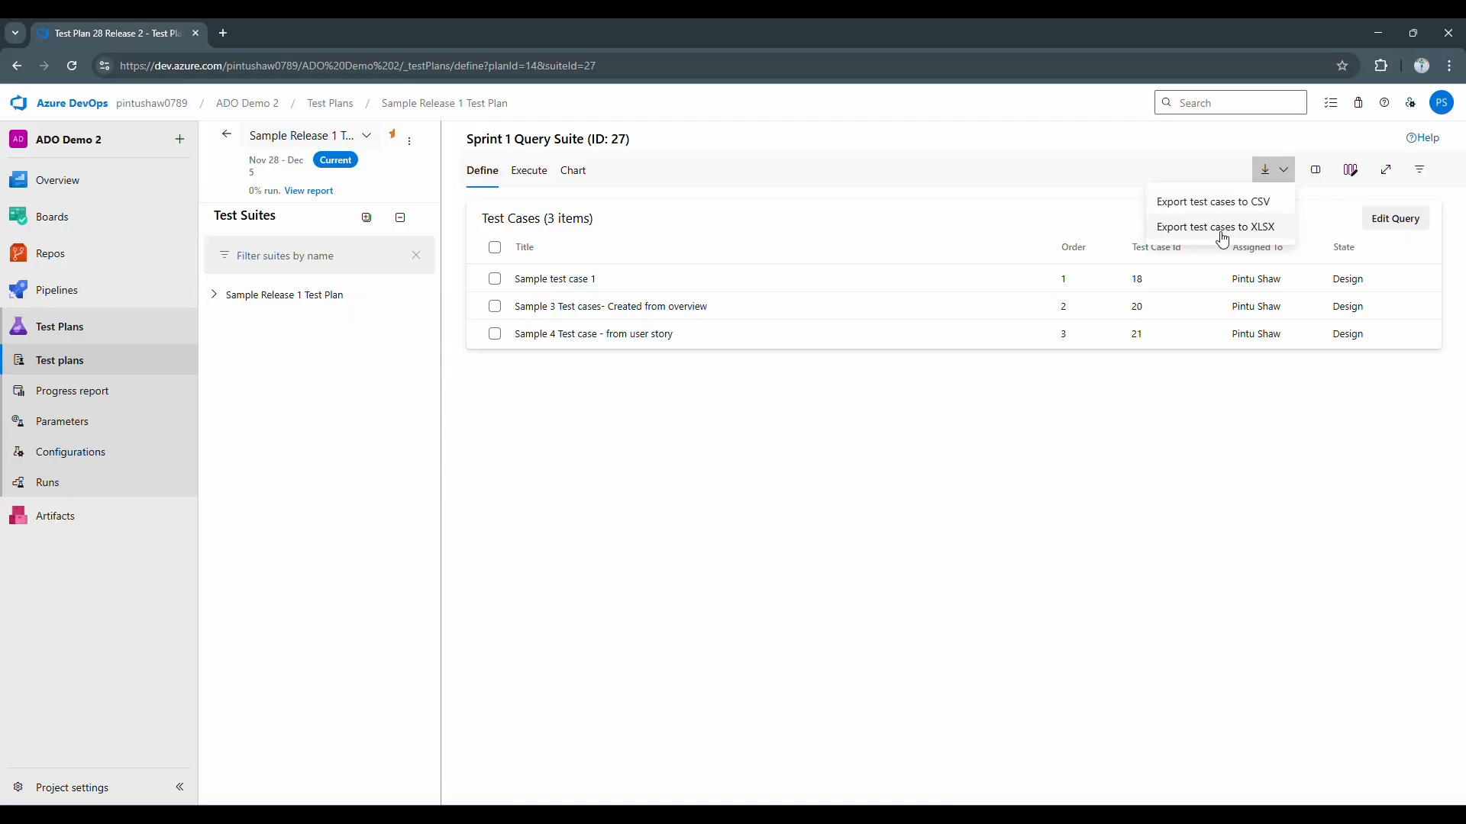
{"action": "left_click", "coordinate": [864, 460]}
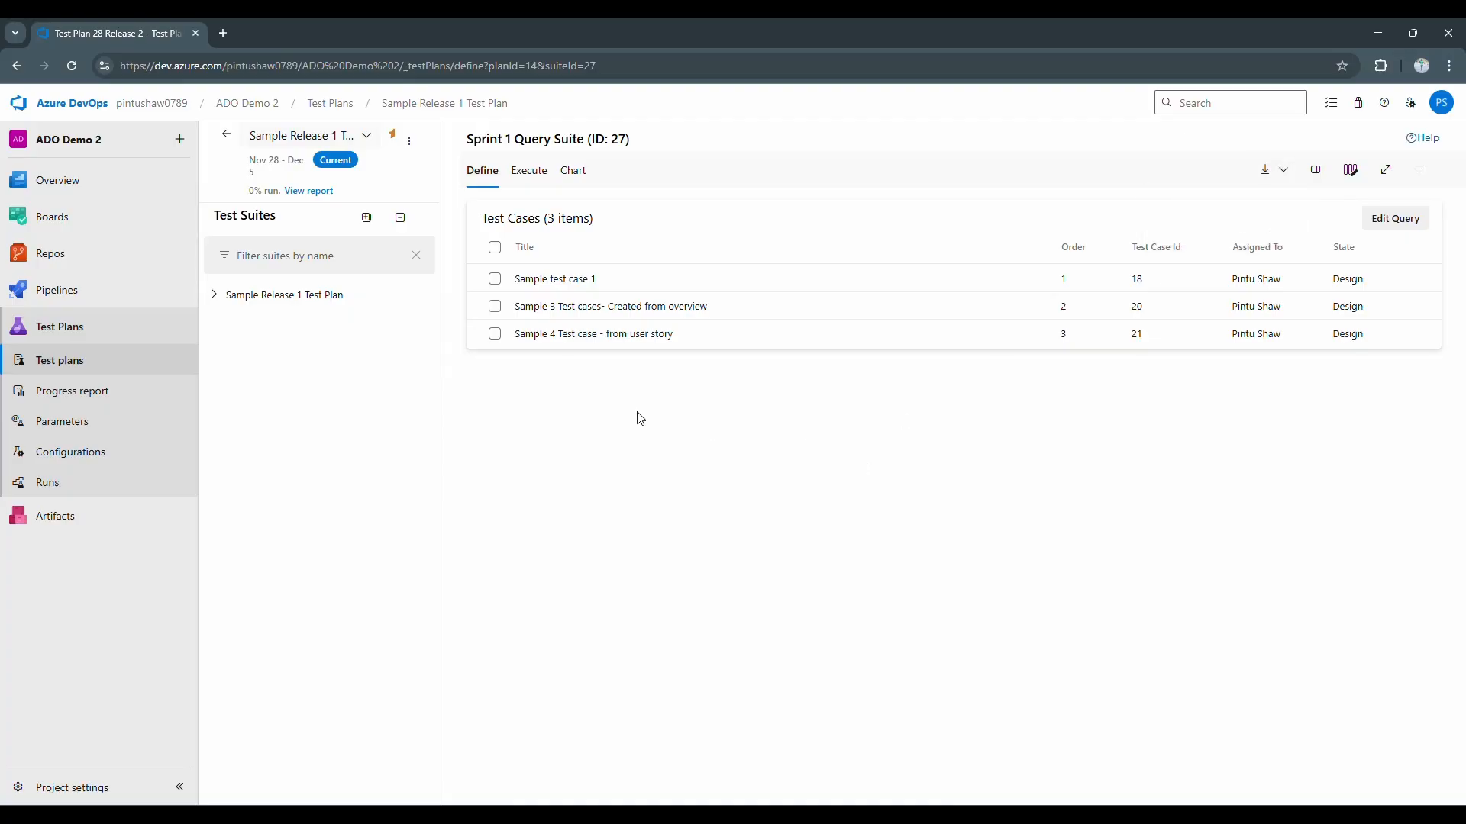
{"action": "left_click", "coordinate": [214, 295]}
{"action": "left_click", "coordinate": [416, 295]}
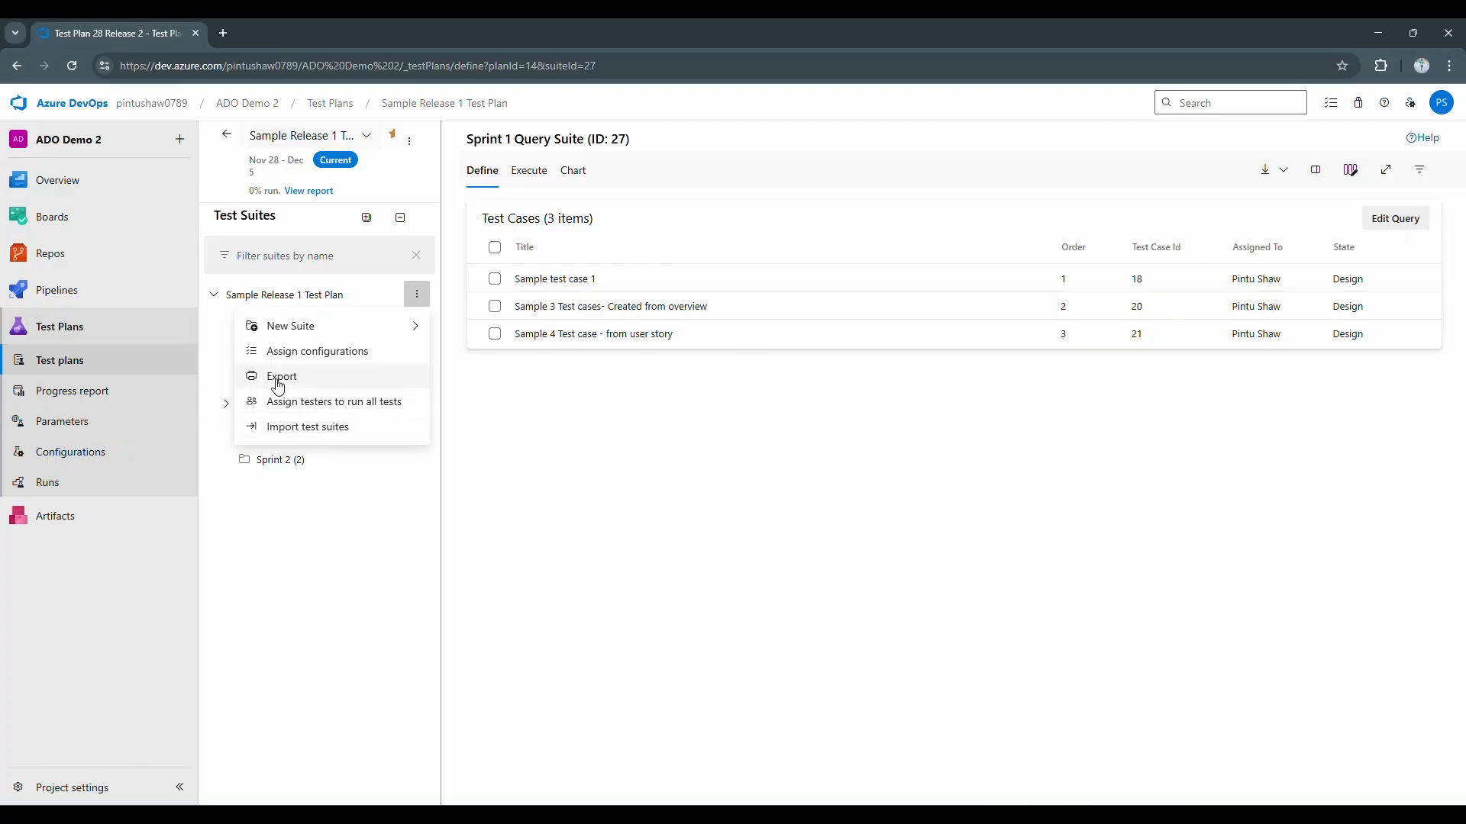
{"action": "left_click", "coordinate": [558, 461]}
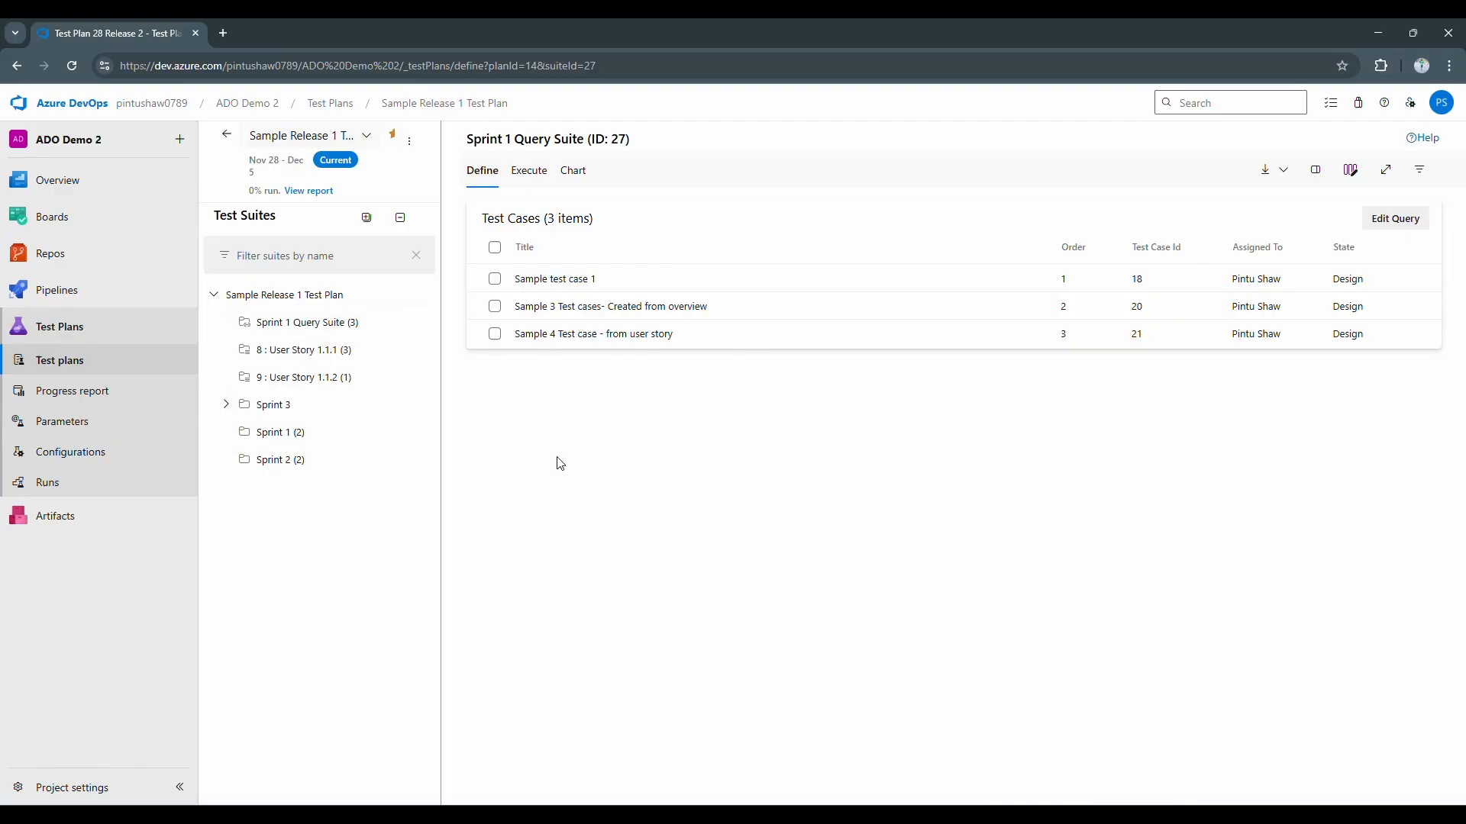
{"action": "left_click", "coordinate": [215, 295]}
{"action": "left_click", "coordinate": [214, 294]}
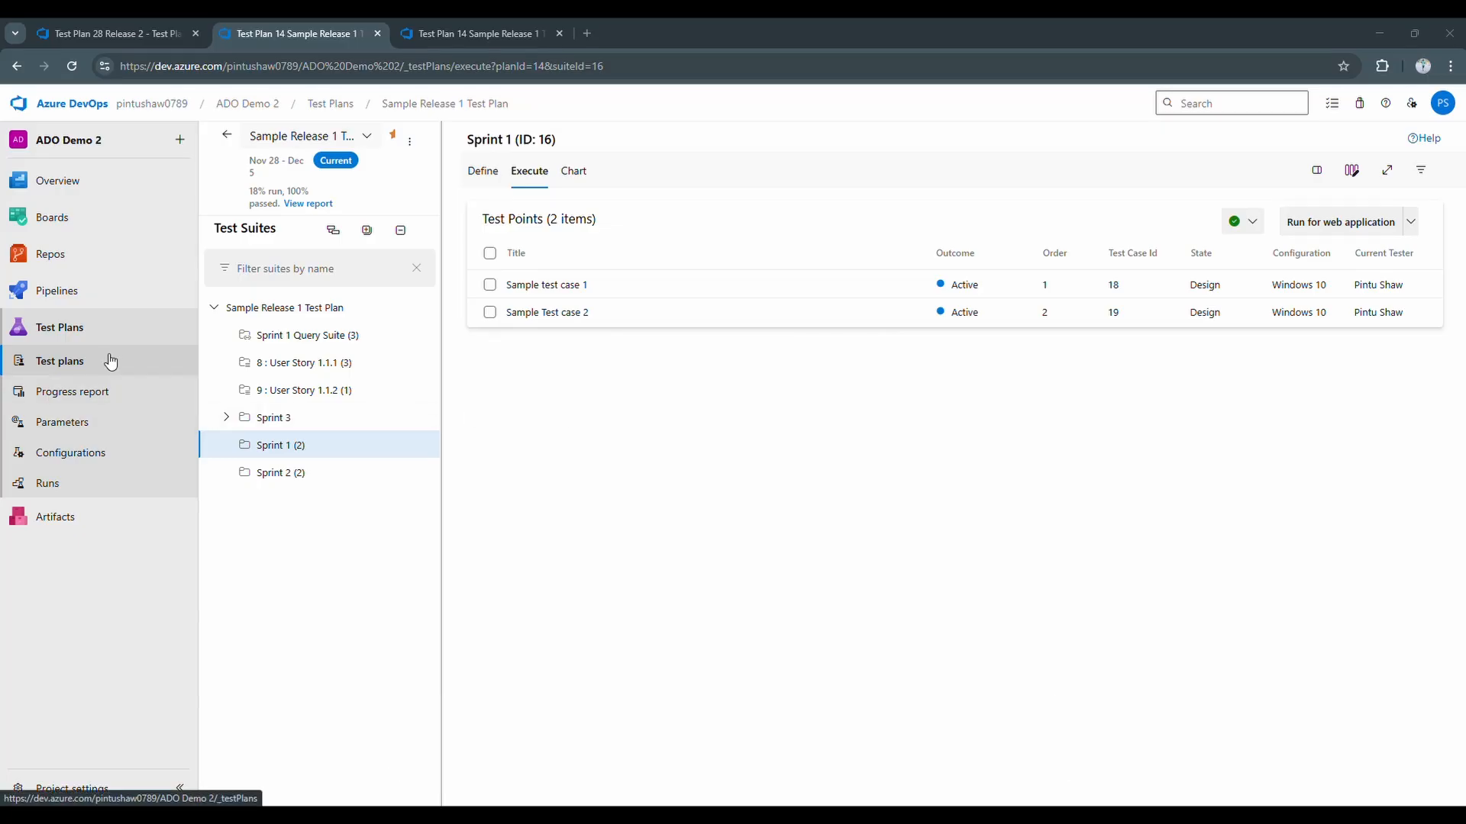
- Review the Define, Chart and Execute views of the Sprint 1 suite, finishing on its test points
{"action": "left_click", "coordinate": [67, 367]}
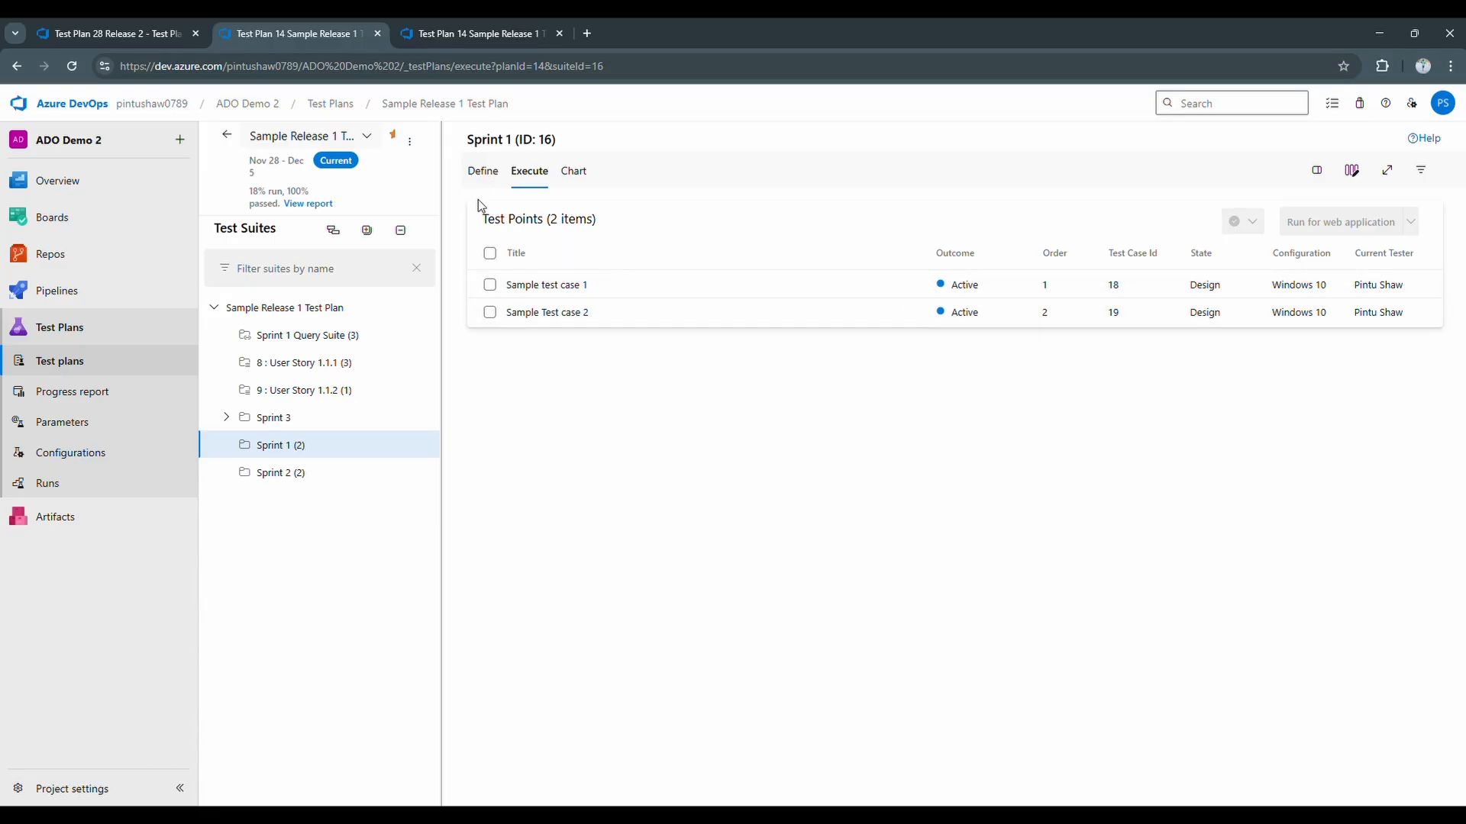
{"action": "left_click", "coordinate": [481, 174]}
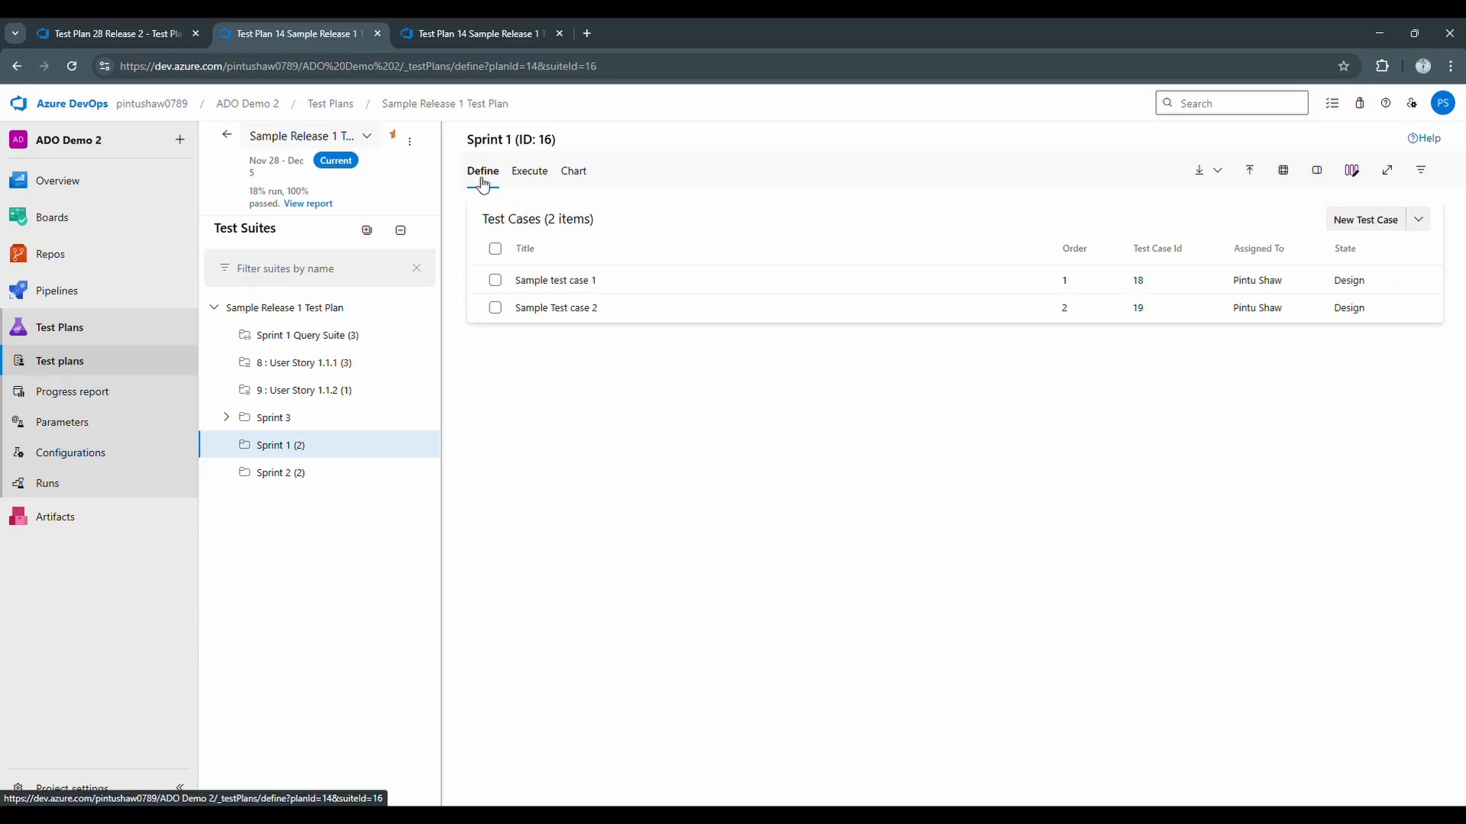
{"action": "left_click", "coordinate": [533, 173]}
{"action": "left_click", "coordinate": [571, 175]}
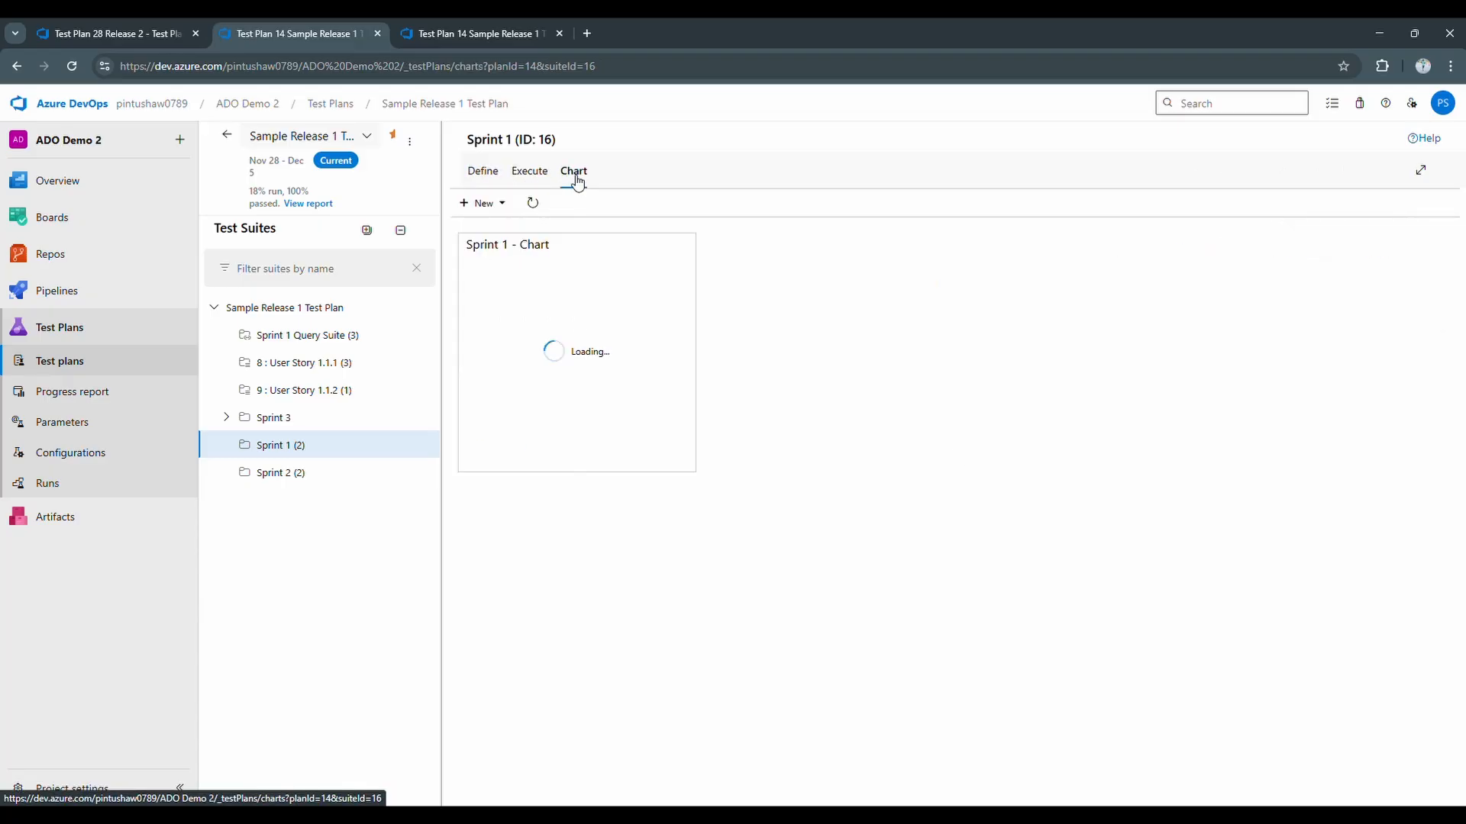
{"action": "left_click", "coordinate": [532, 178]}
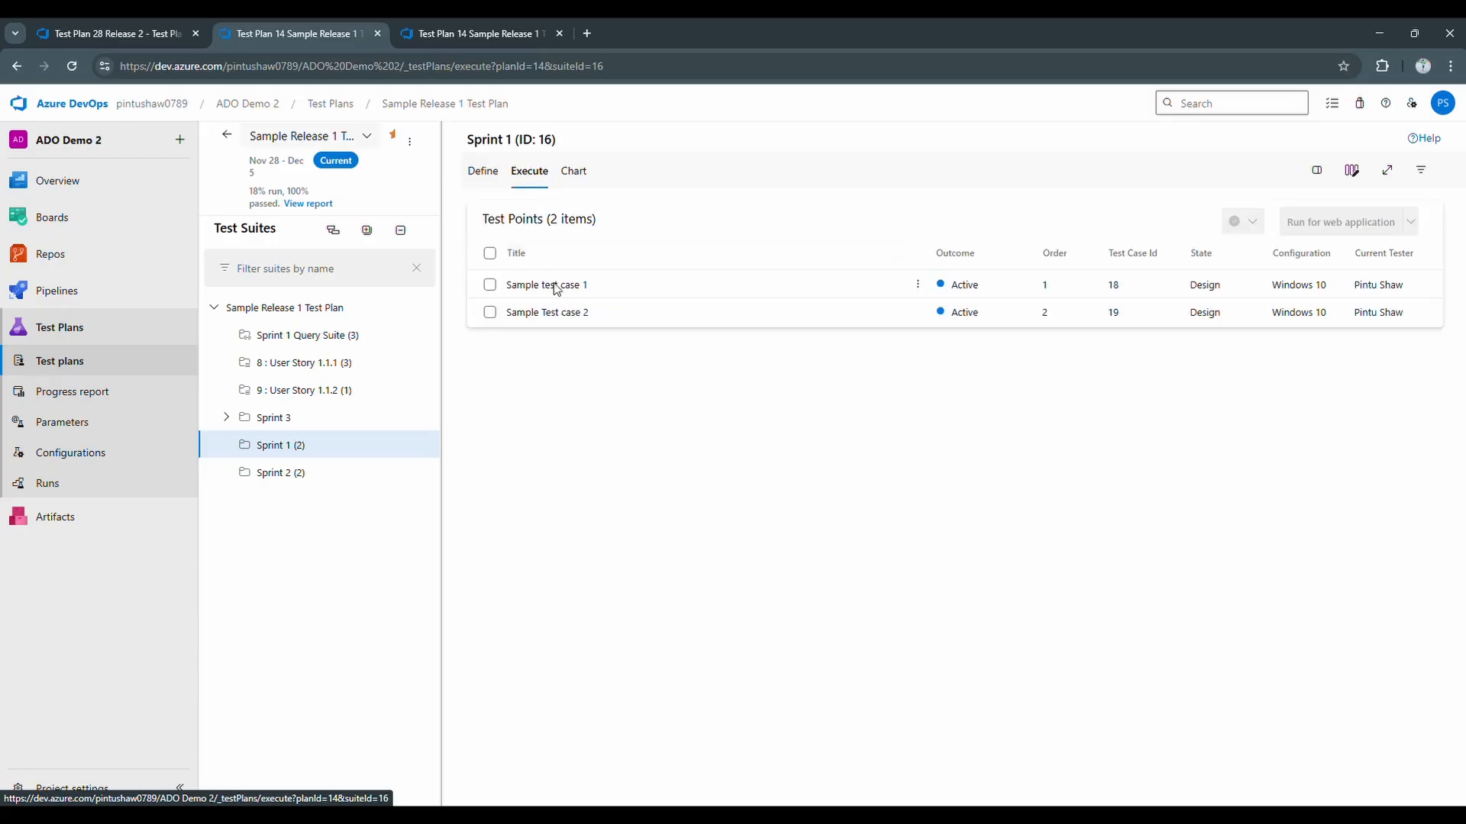
- Run Sample test case 1 from the Sprint 1 suite for web application and reposition the runner window
{"action": "left_click", "coordinate": [919, 286]}
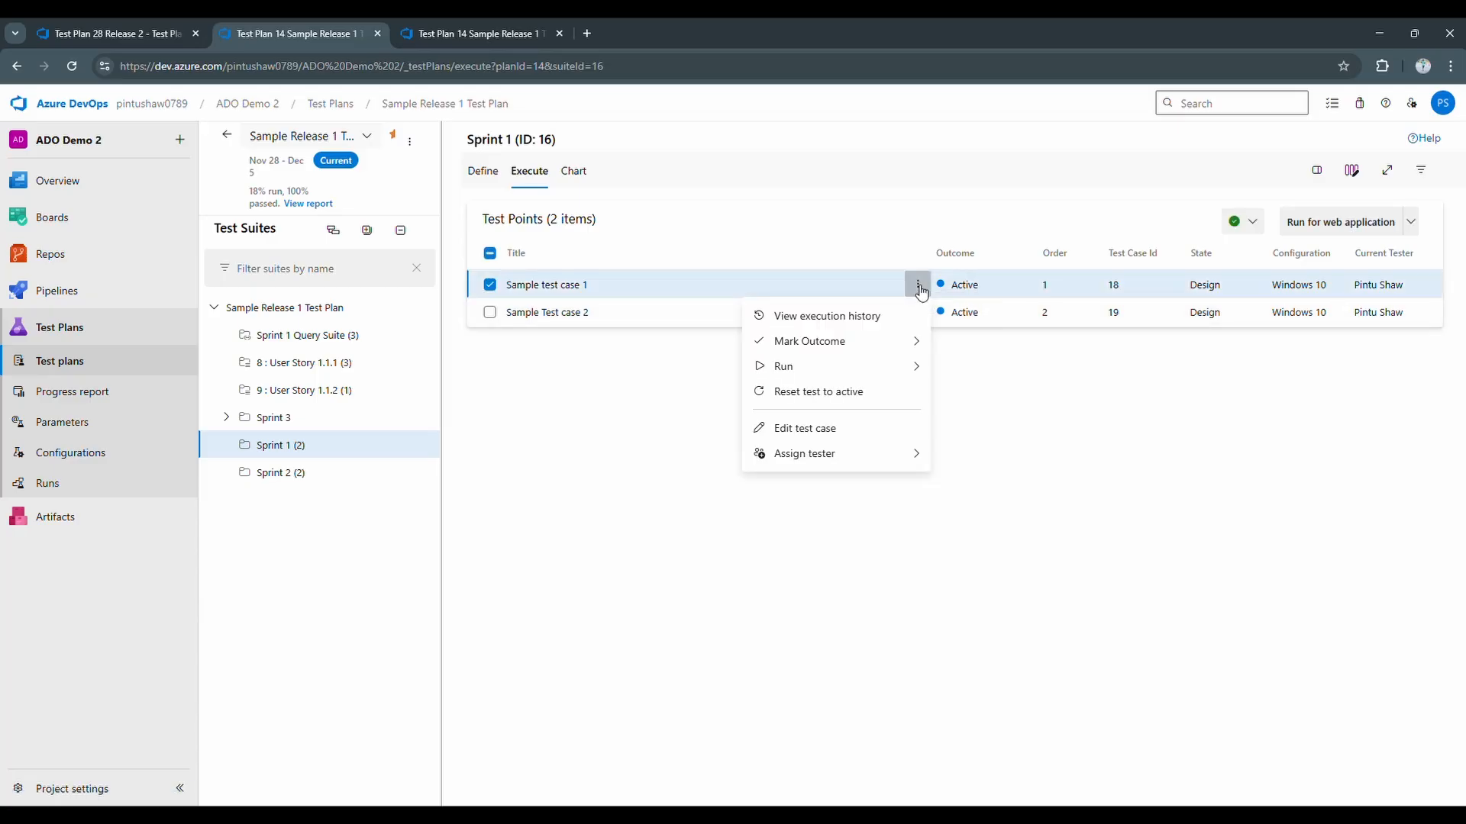
{"action": "mouse_move", "coordinate": [870, 372]}
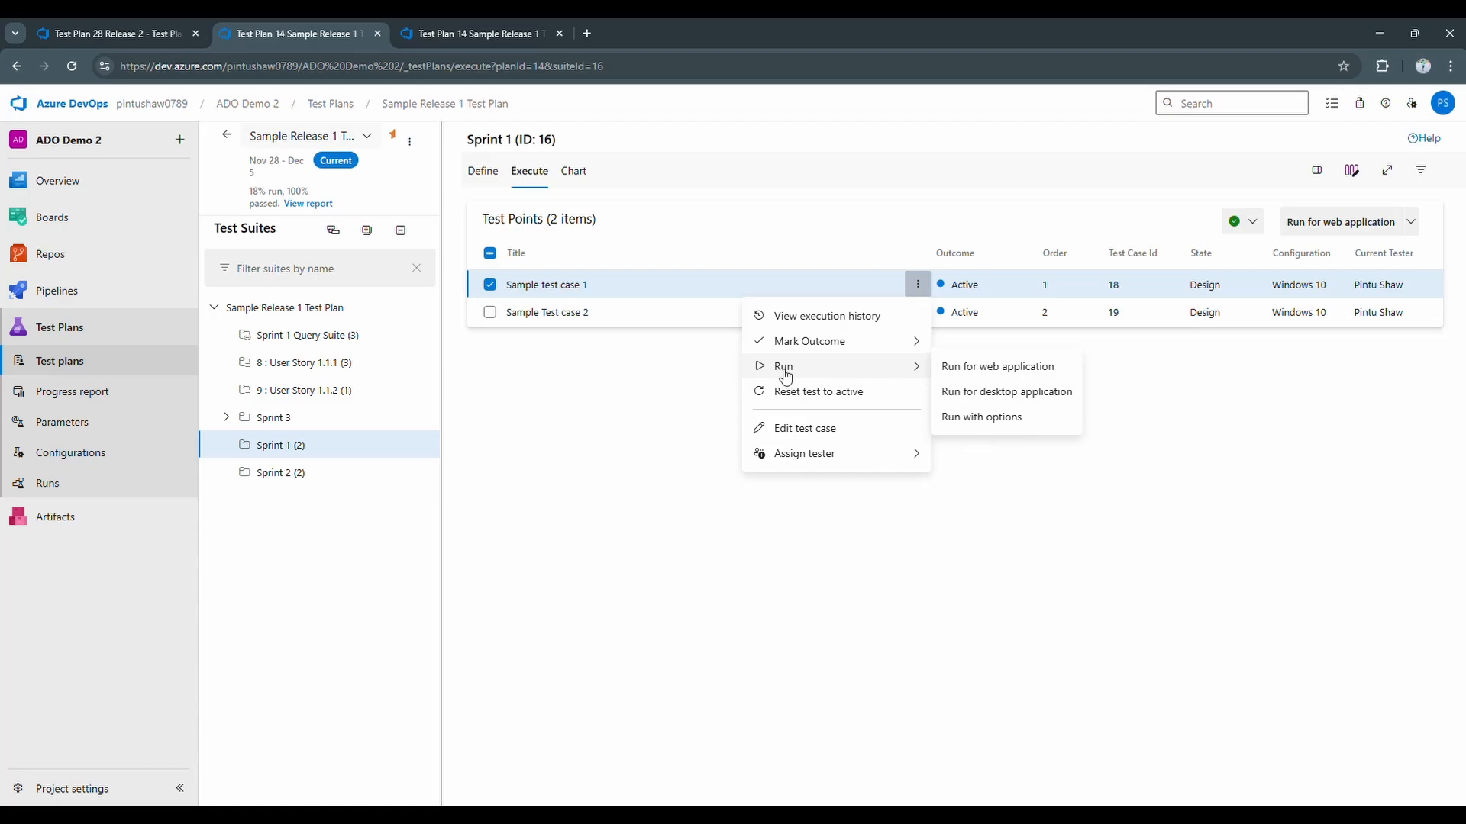
{"action": "mouse_move", "coordinate": [801, 340]}
{"action": "left_click", "coordinate": [974, 379]}
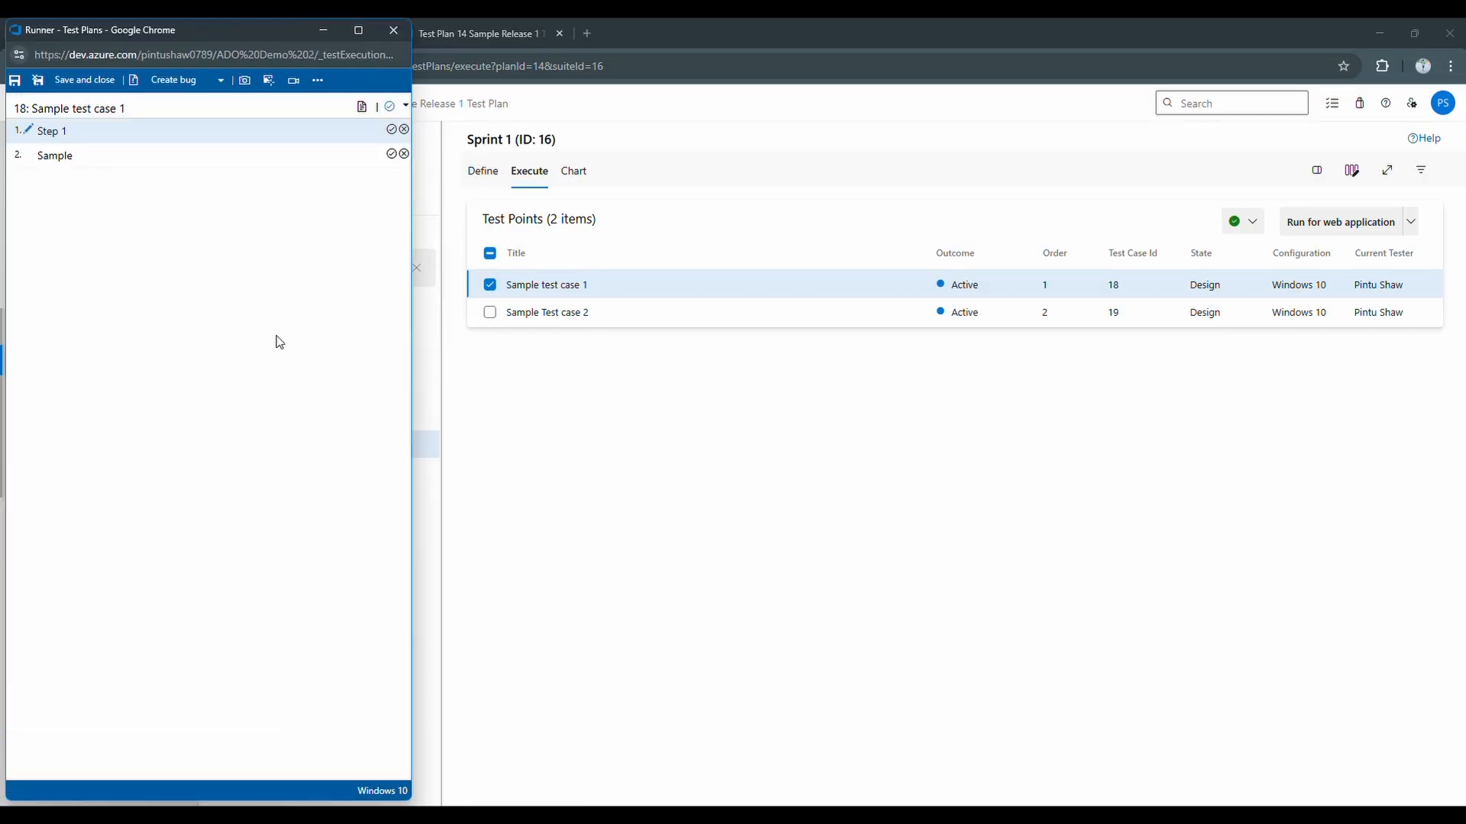
{"action": "left_click_drag", "start_coordinate": [122, 31], "coordinate": [171, 42]}
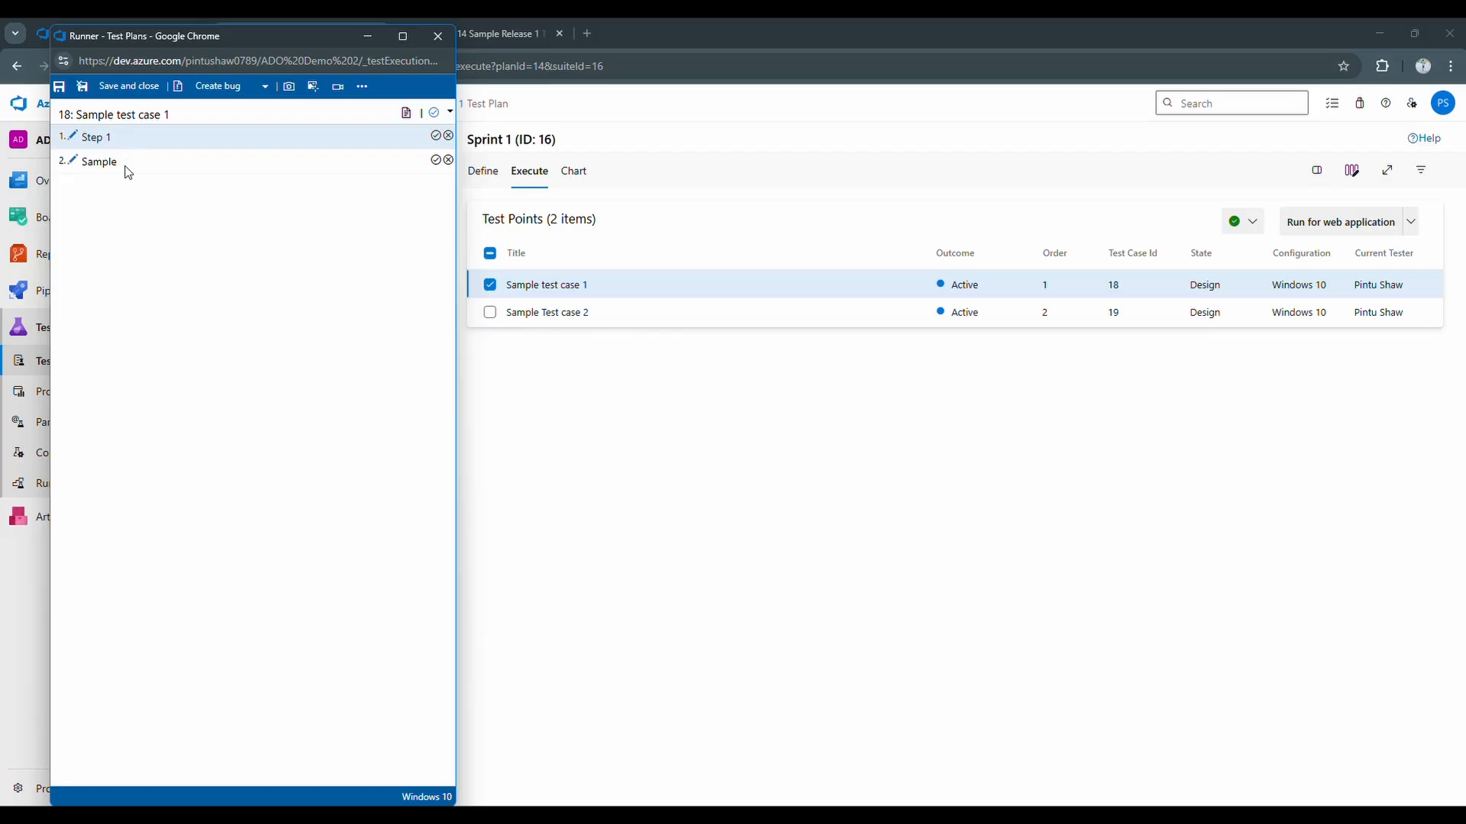
- Mark Step 1 as passed and the Sample step as failed with the comment "Reason for failure"
{"action": "left_click", "coordinate": [435, 136]}
{"action": "left_click", "coordinate": [448, 160]}
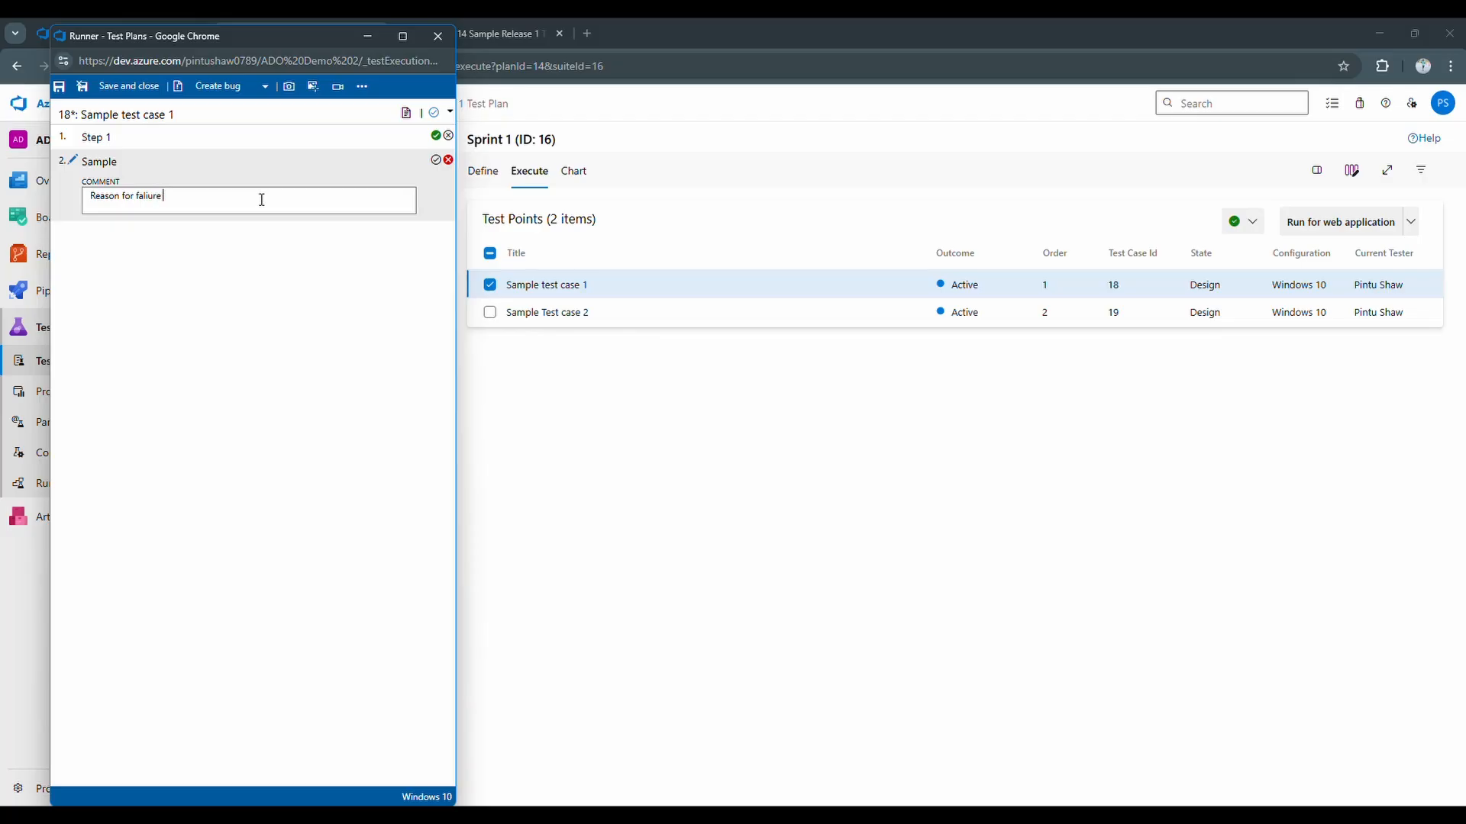
{"action": "right_click", "coordinate": [157, 195]}
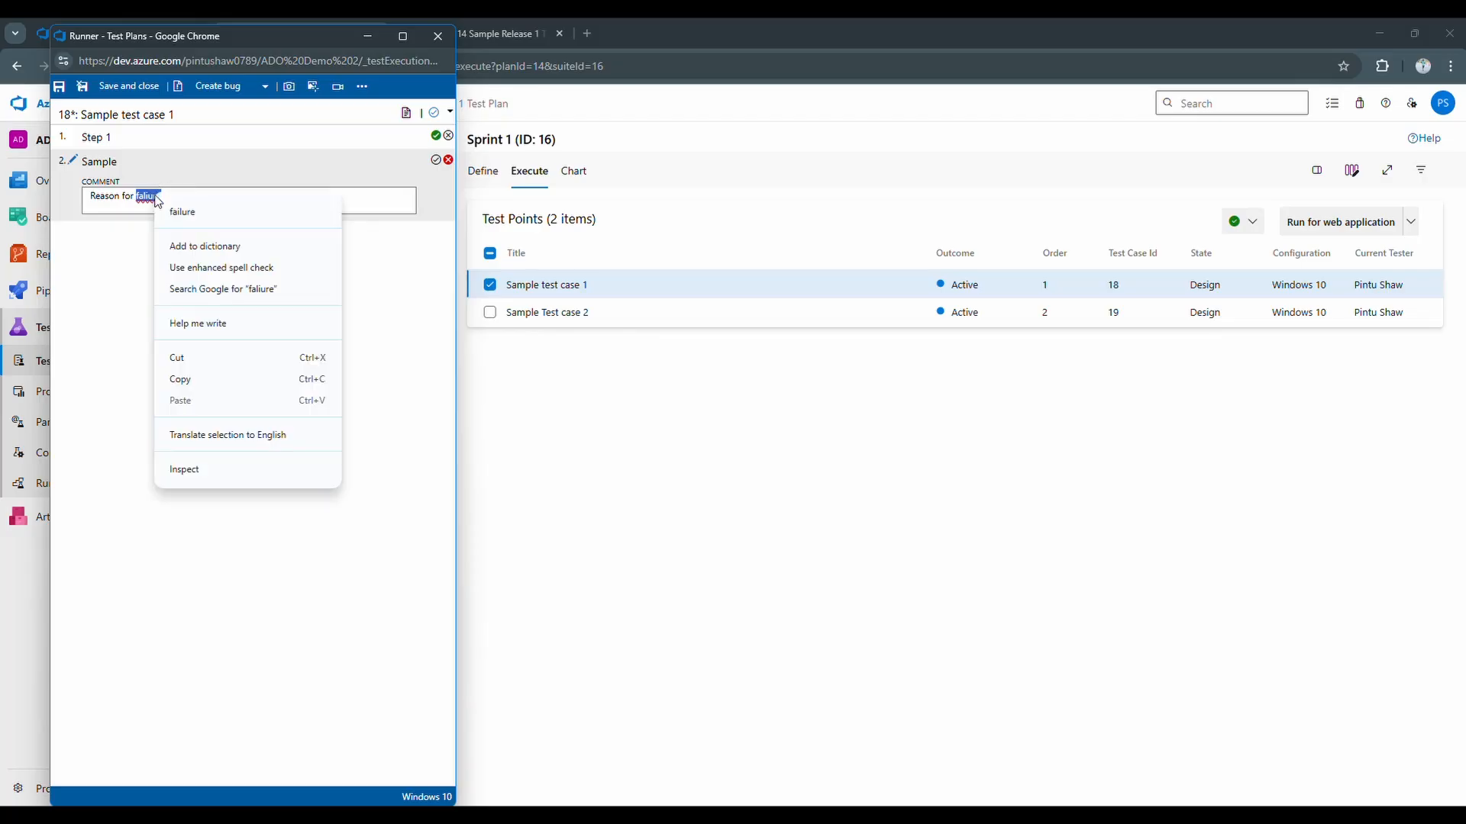
{"action": "left_click", "coordinate": [176, 210]}
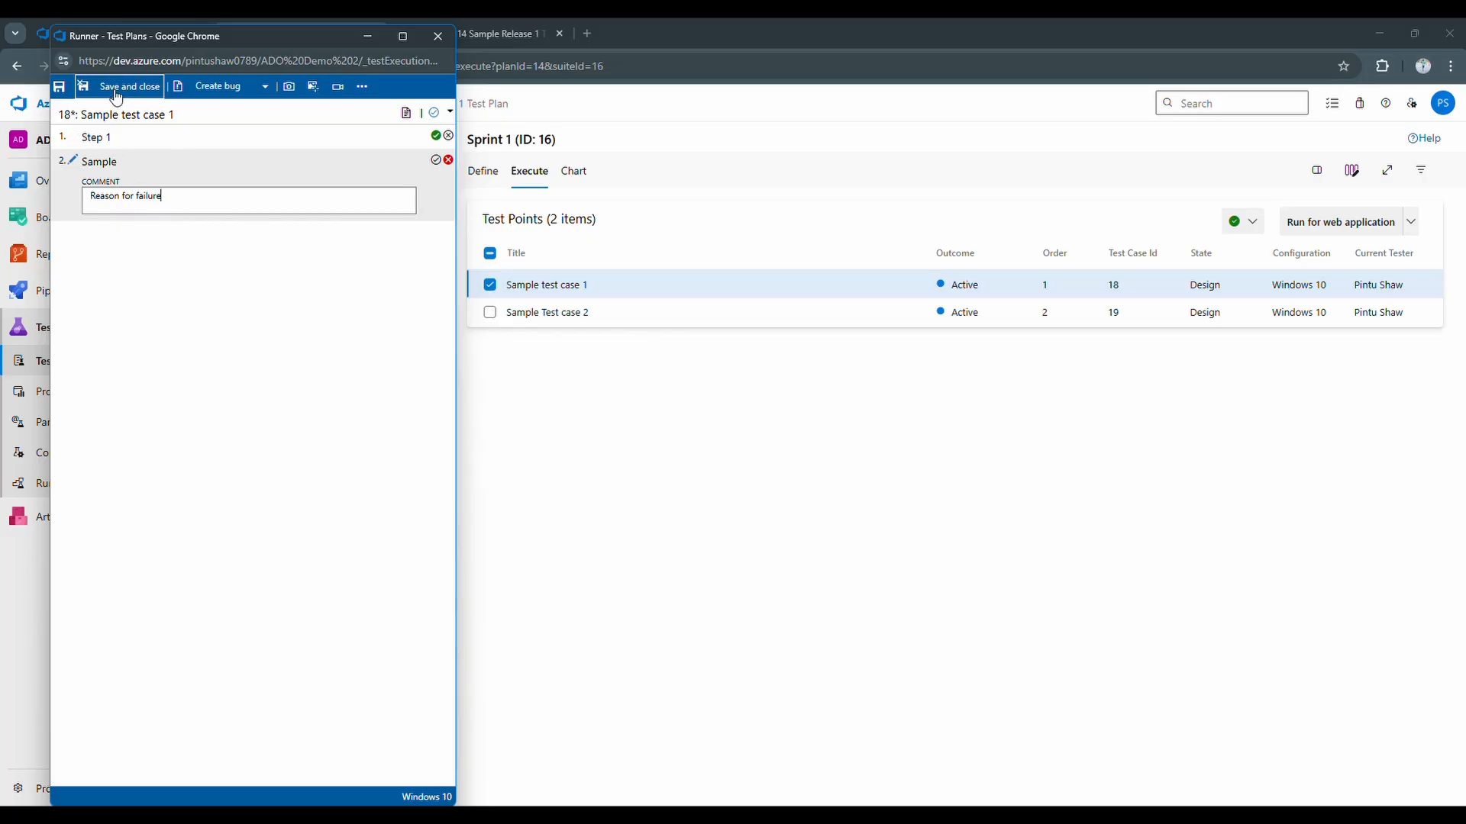
{"action": "left_click", "coordinate": [362, 87]}
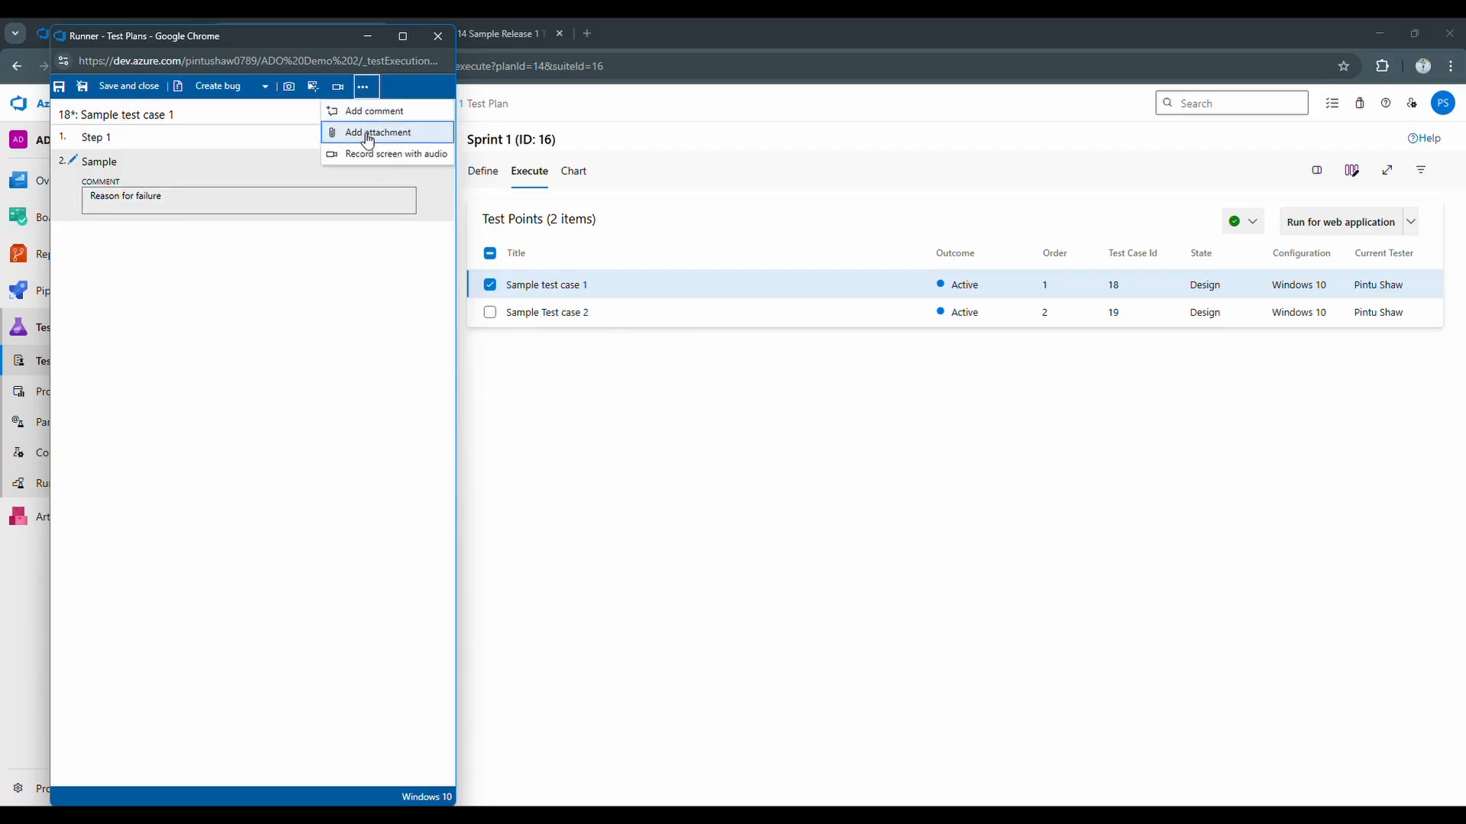
{"action": "left_click", "coordinate": [254, 146]}
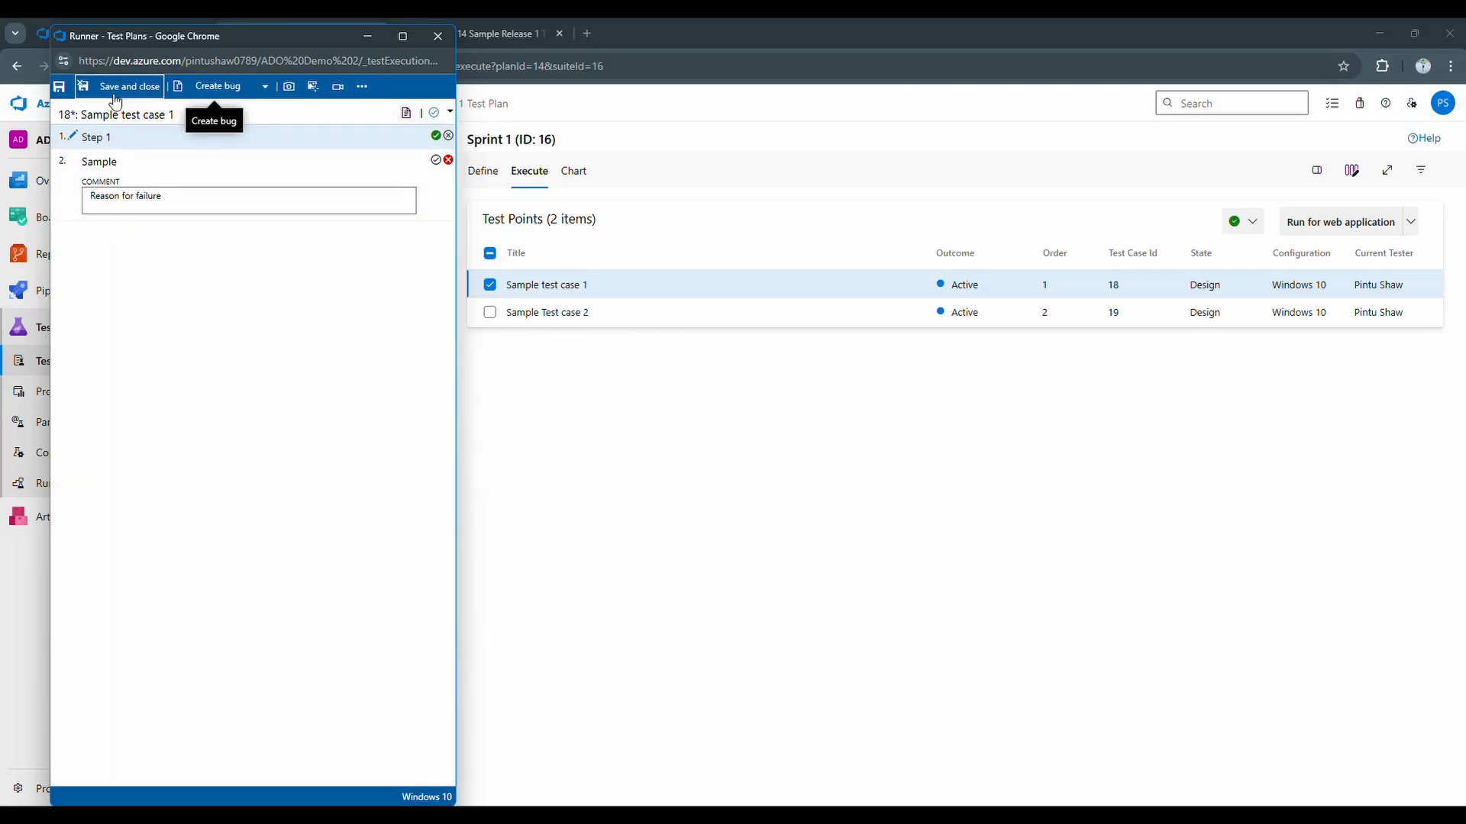
- Start a new bug from the test run and review its expanded repro steps and system info
{"action": "left_click", "coordinate": [208, 92]}
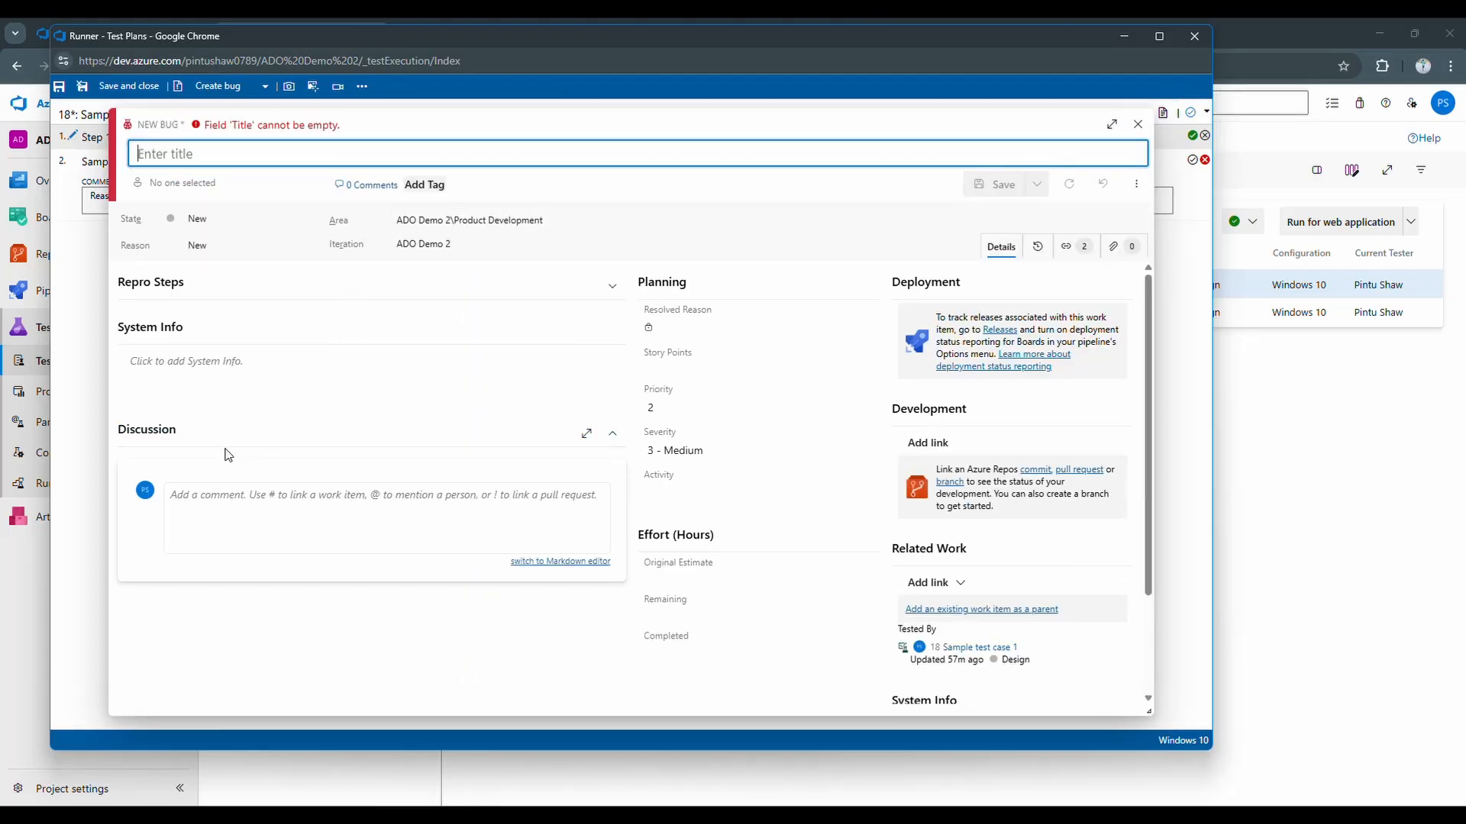
{"action": "left_click", "coordinate": [611, 287]}
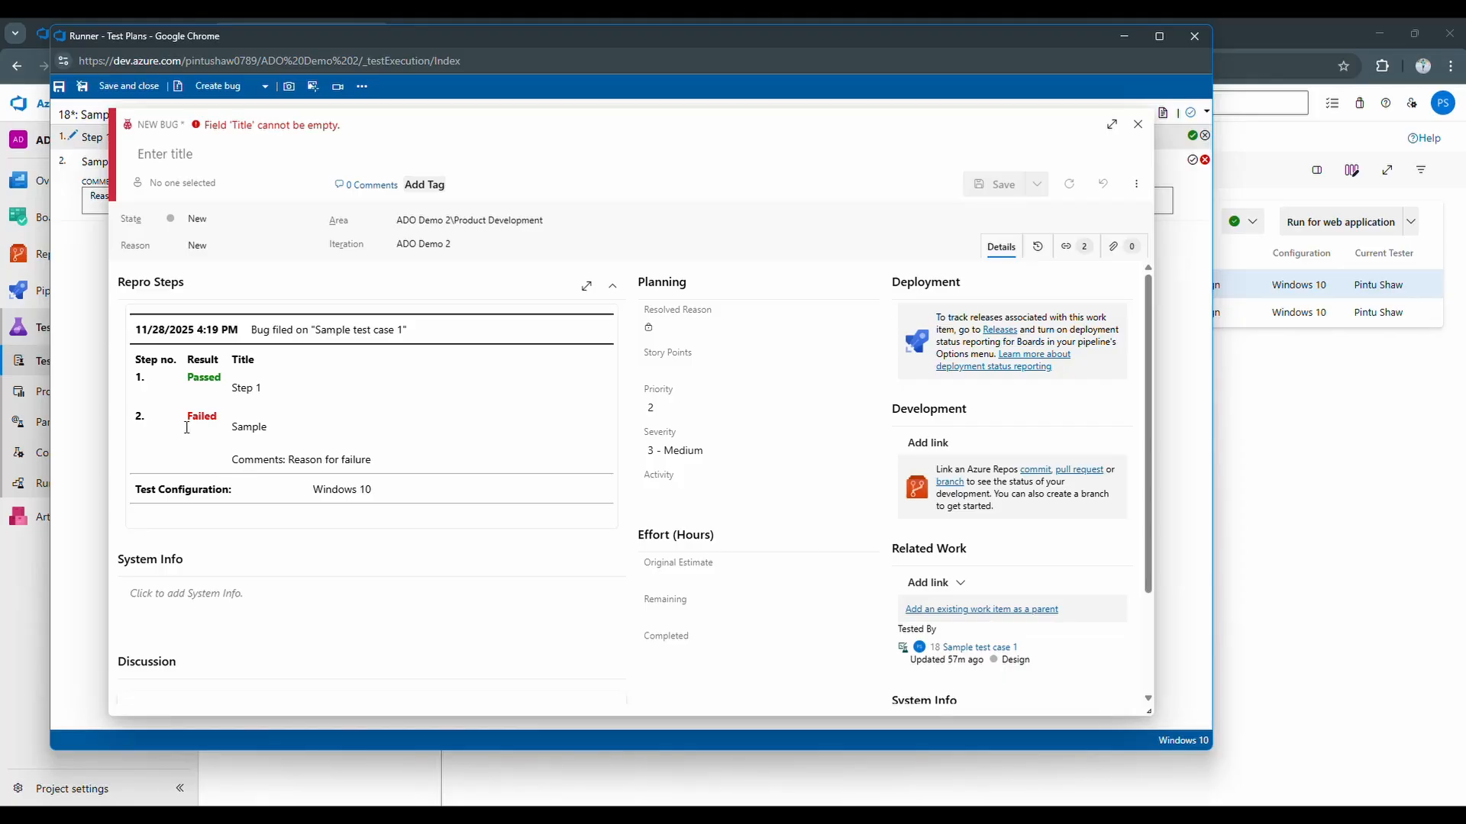
{"action": "left_click_drag", "start_coordinate": [235, 455], "coordinate": [384, 477]}
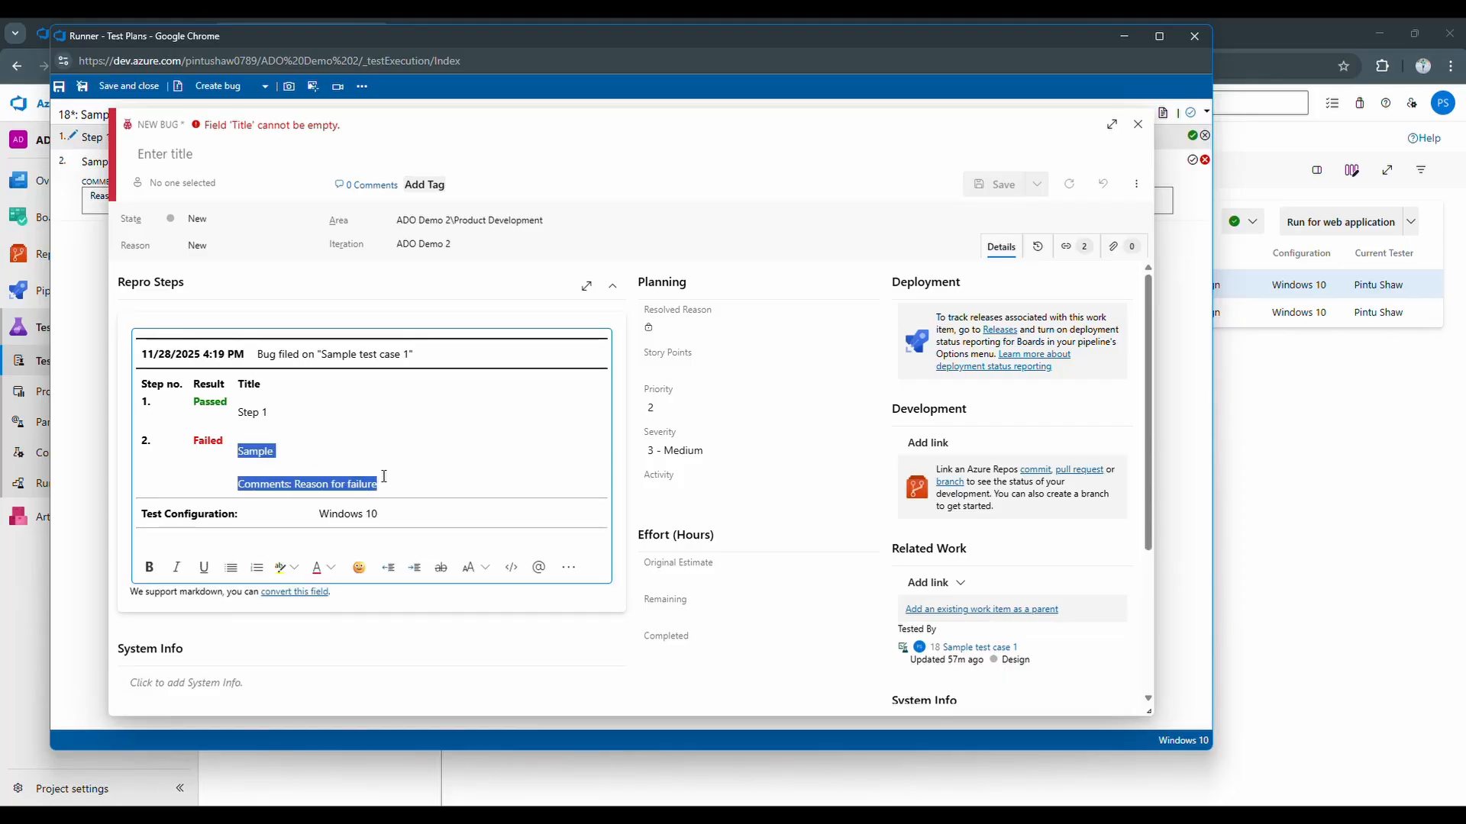
{"action": "left_click", "coordinate": [137, 340]}
{"action": "scroll", "coordinate": [203, 524], "scroll_direction": "down", "scroll_amount": 2}
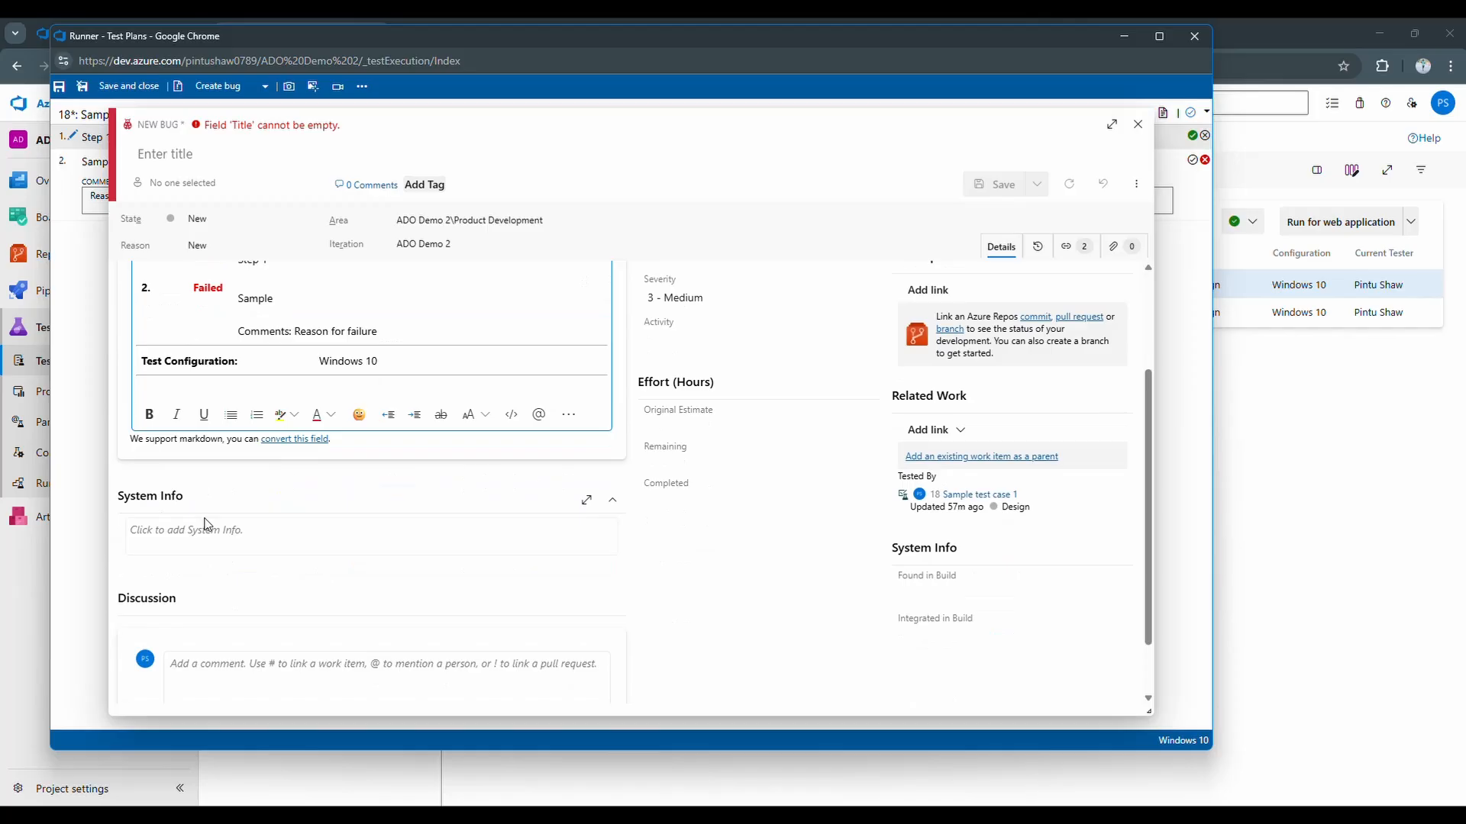
{"action": "scroll", "coordinate": [601, 427], "scroll_direction": "up", "scroll_amount": 2}
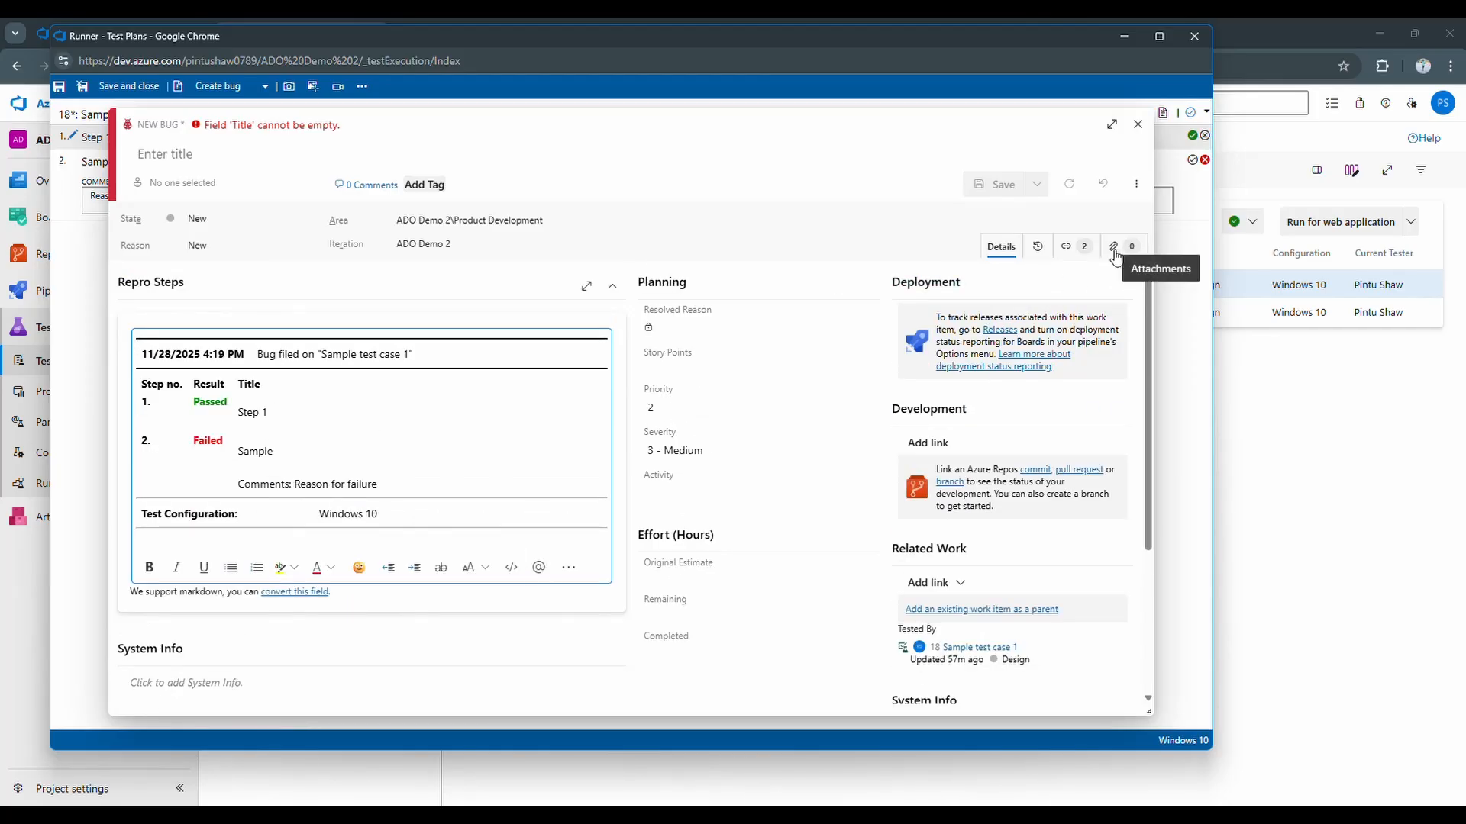
- Title the bug "Login issue", assign it to the suggested team member, save it and close the bug form
{"action": "left_click", "coordinate": [189, 156]}
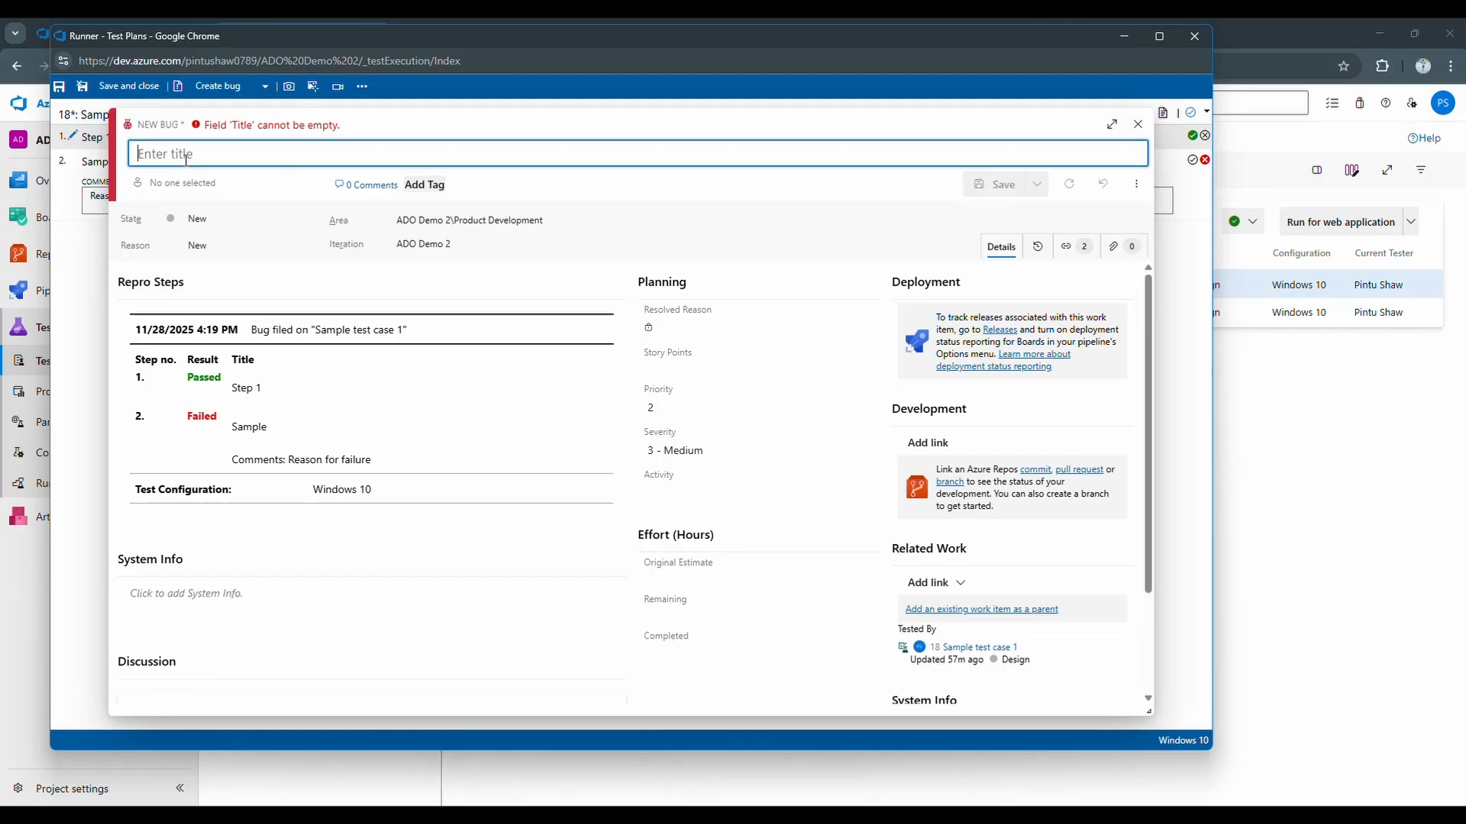
{"action": "type", "text": "Logi"}
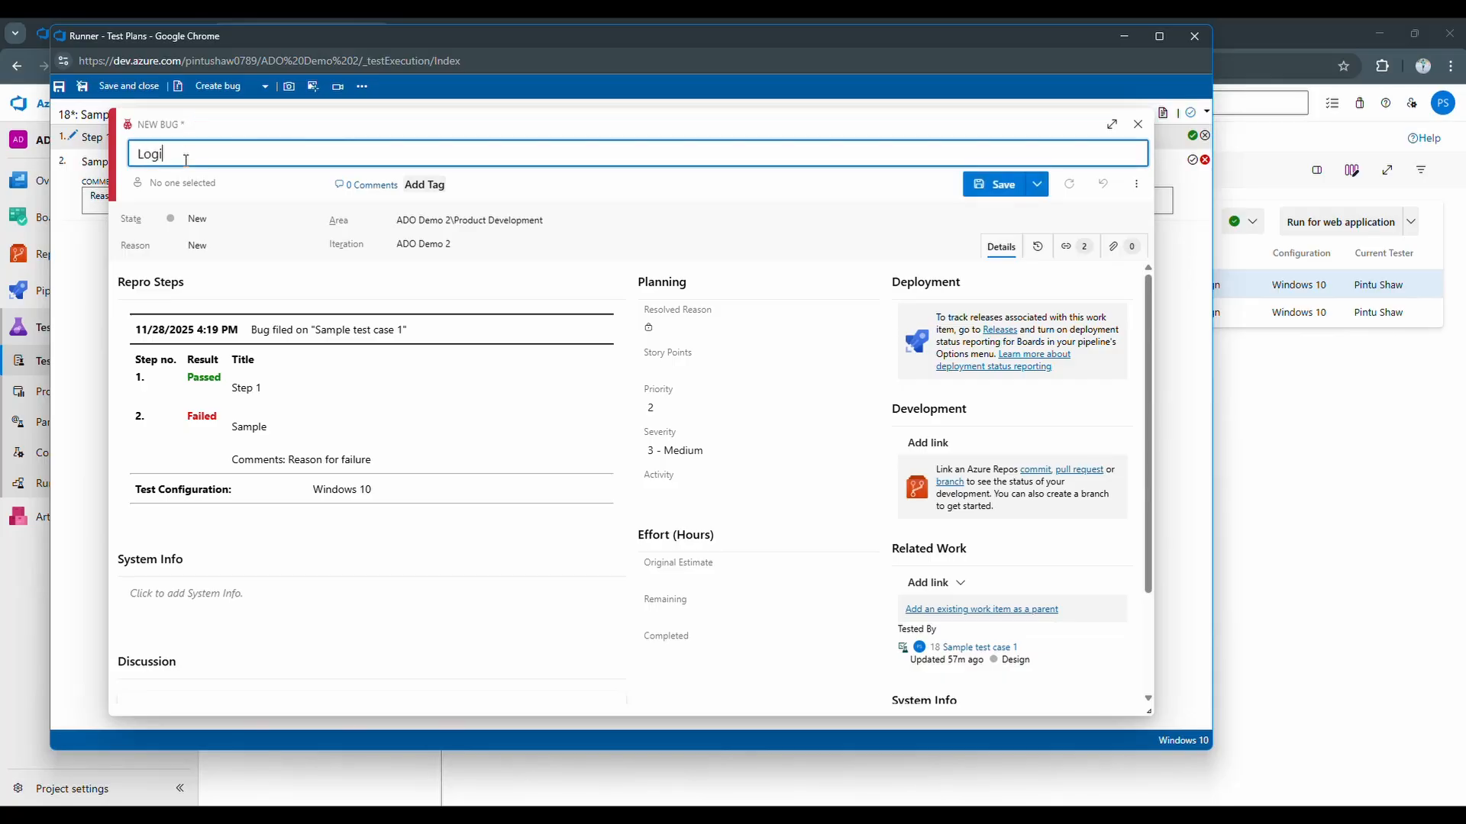
{"action": "type", "text": "n issue"}
{"action": "left_click", "coordinate": [171, 184]}
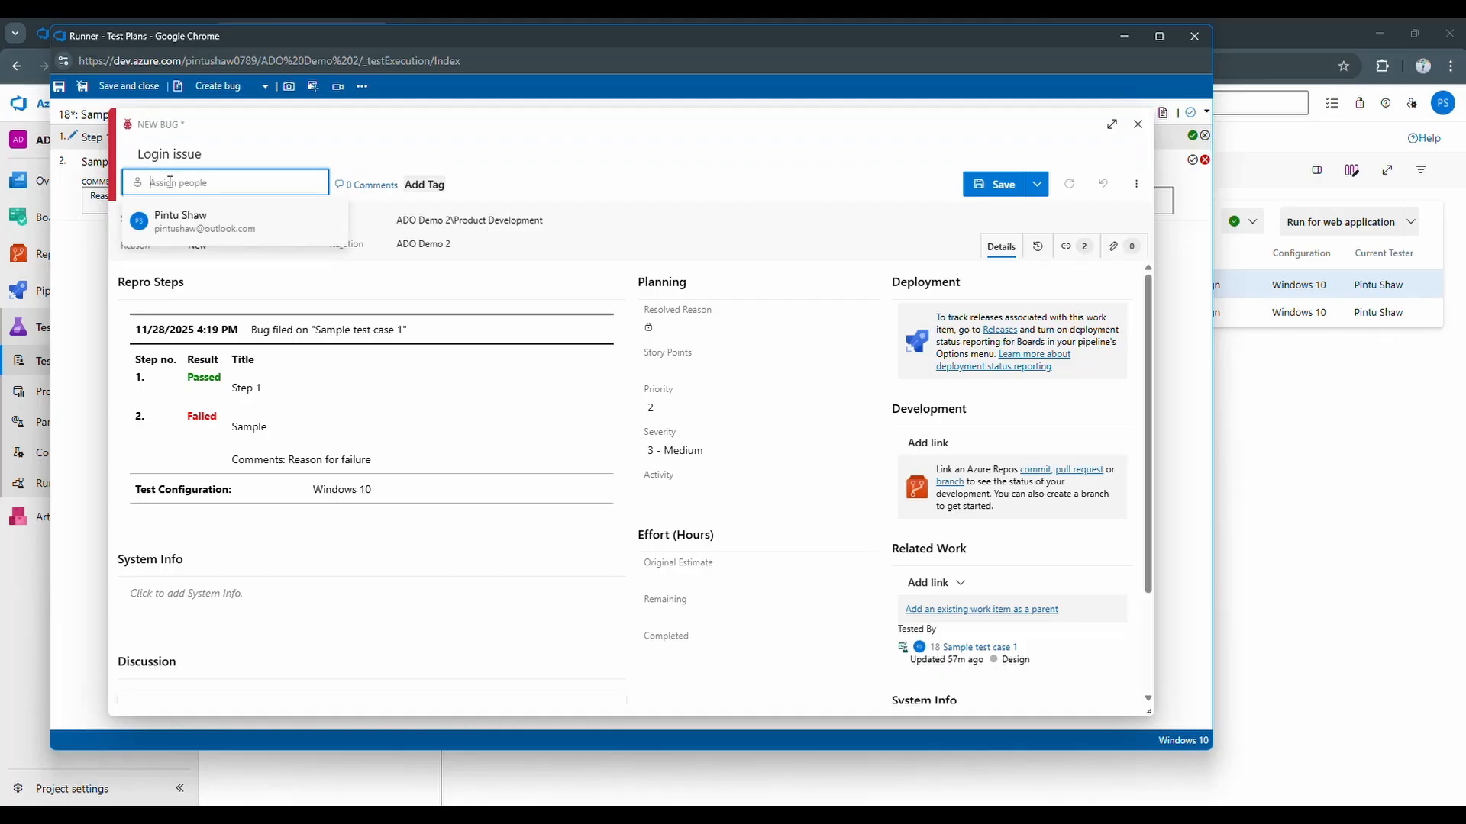
{"action": "left_click", "coordinate": [181, 221]}
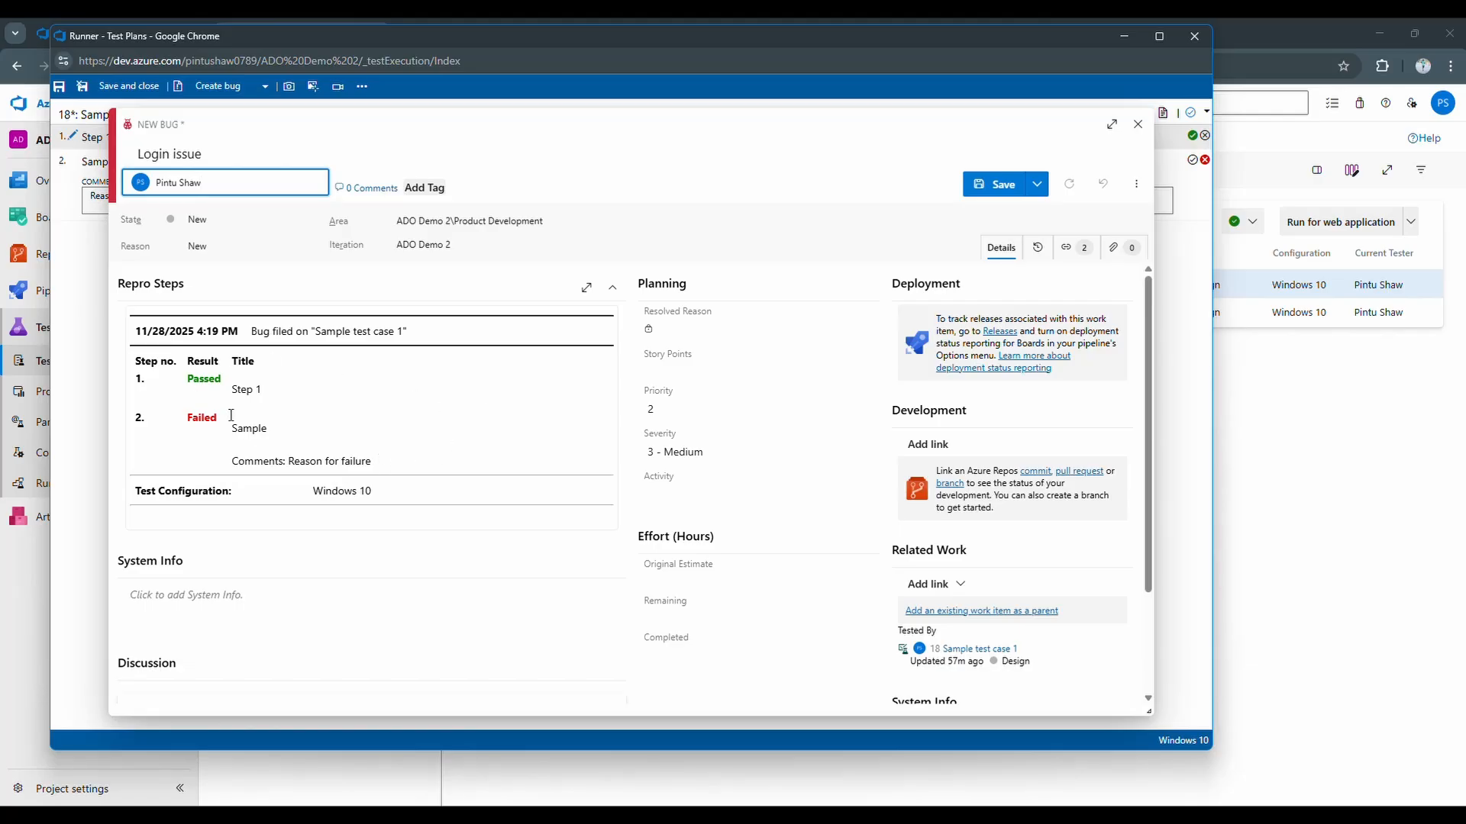
{"action": "scroll", "coordinate": [985, 641], "scroll_direction": "down", "scroll_amount": 1}
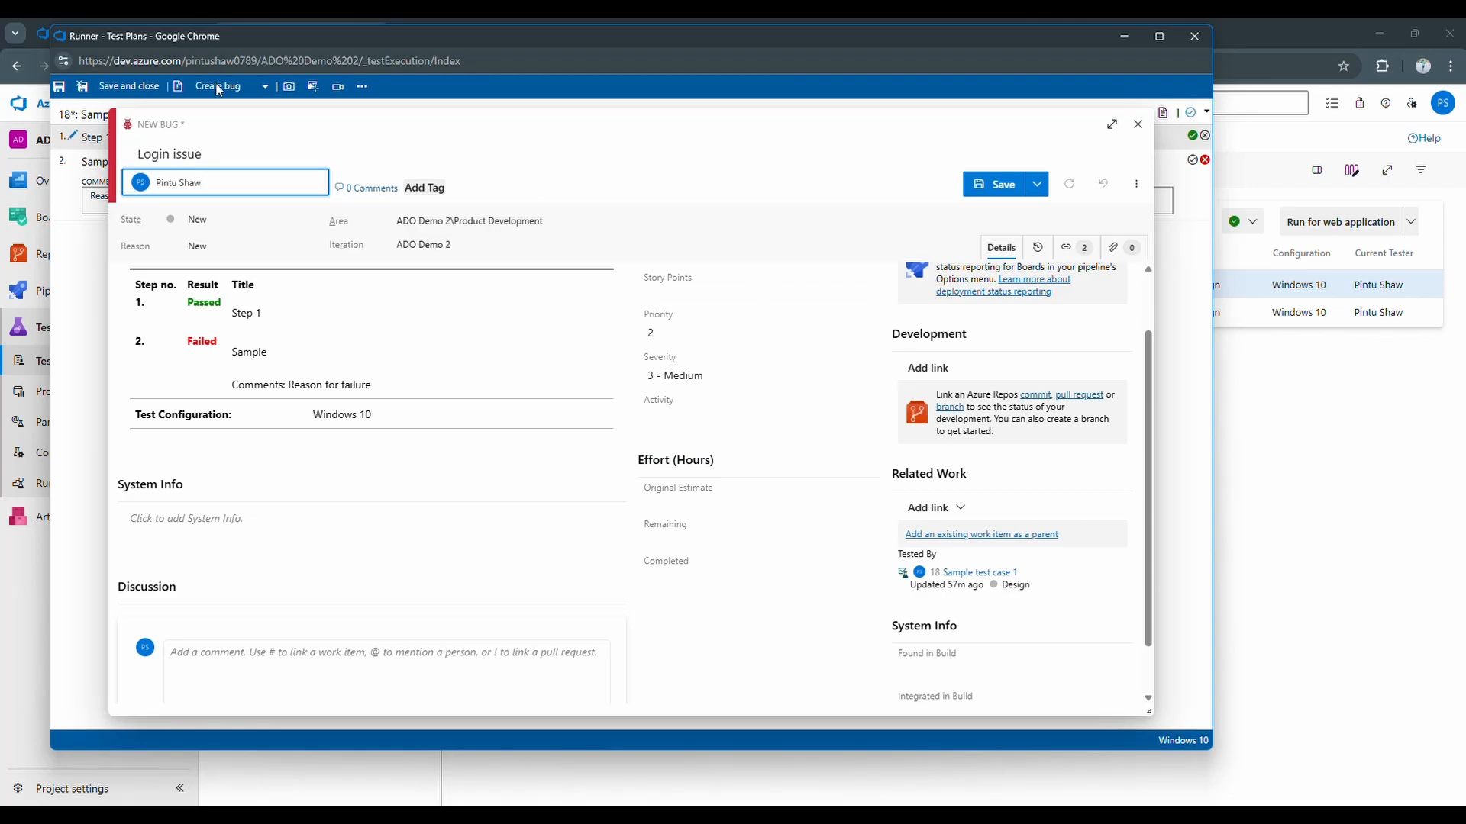
{"action": "left_click", "coordinate": [996, 184]}
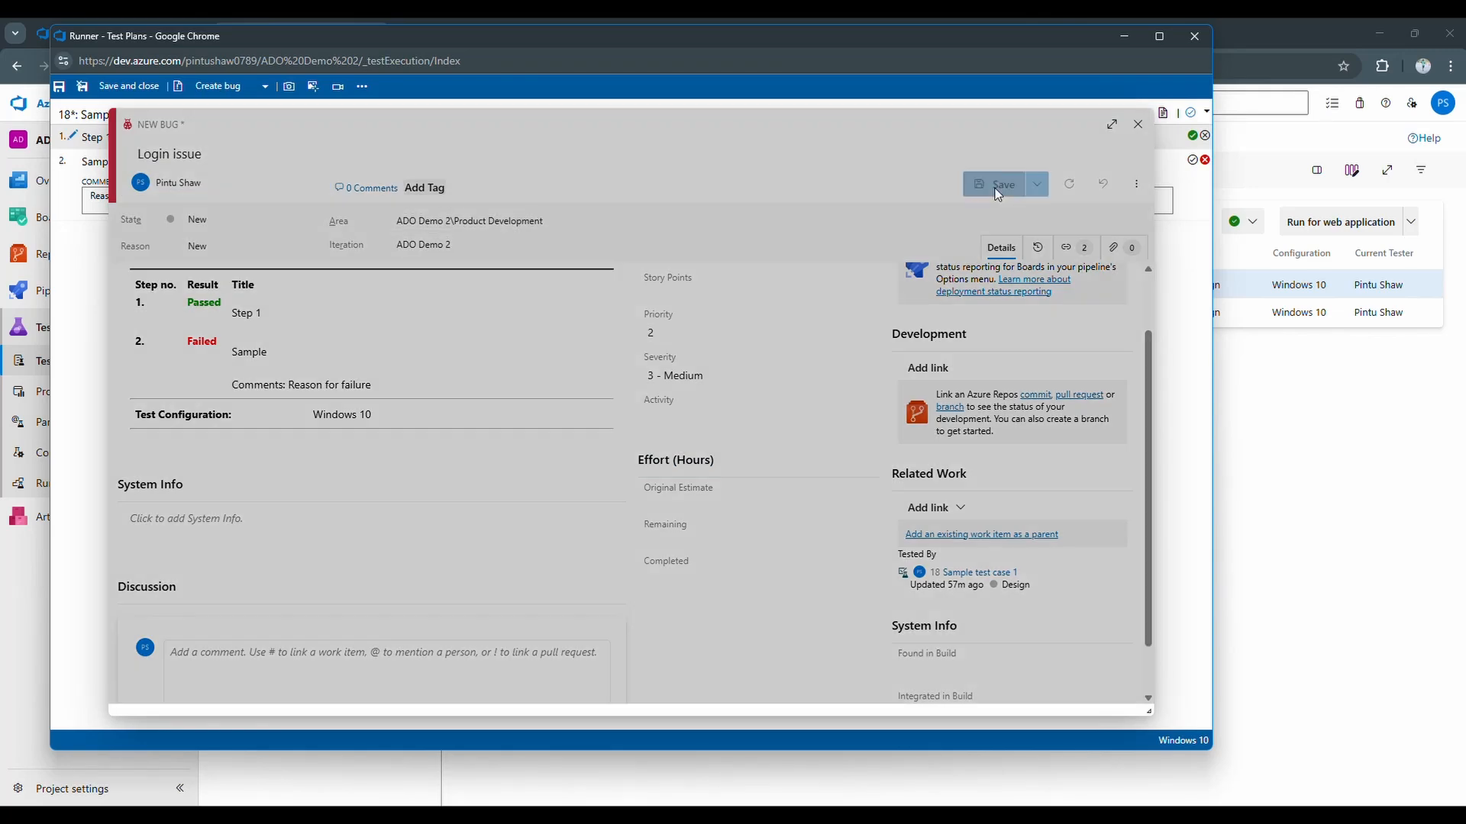
{"action": "left_click", "coordinate": [1137, 124]}
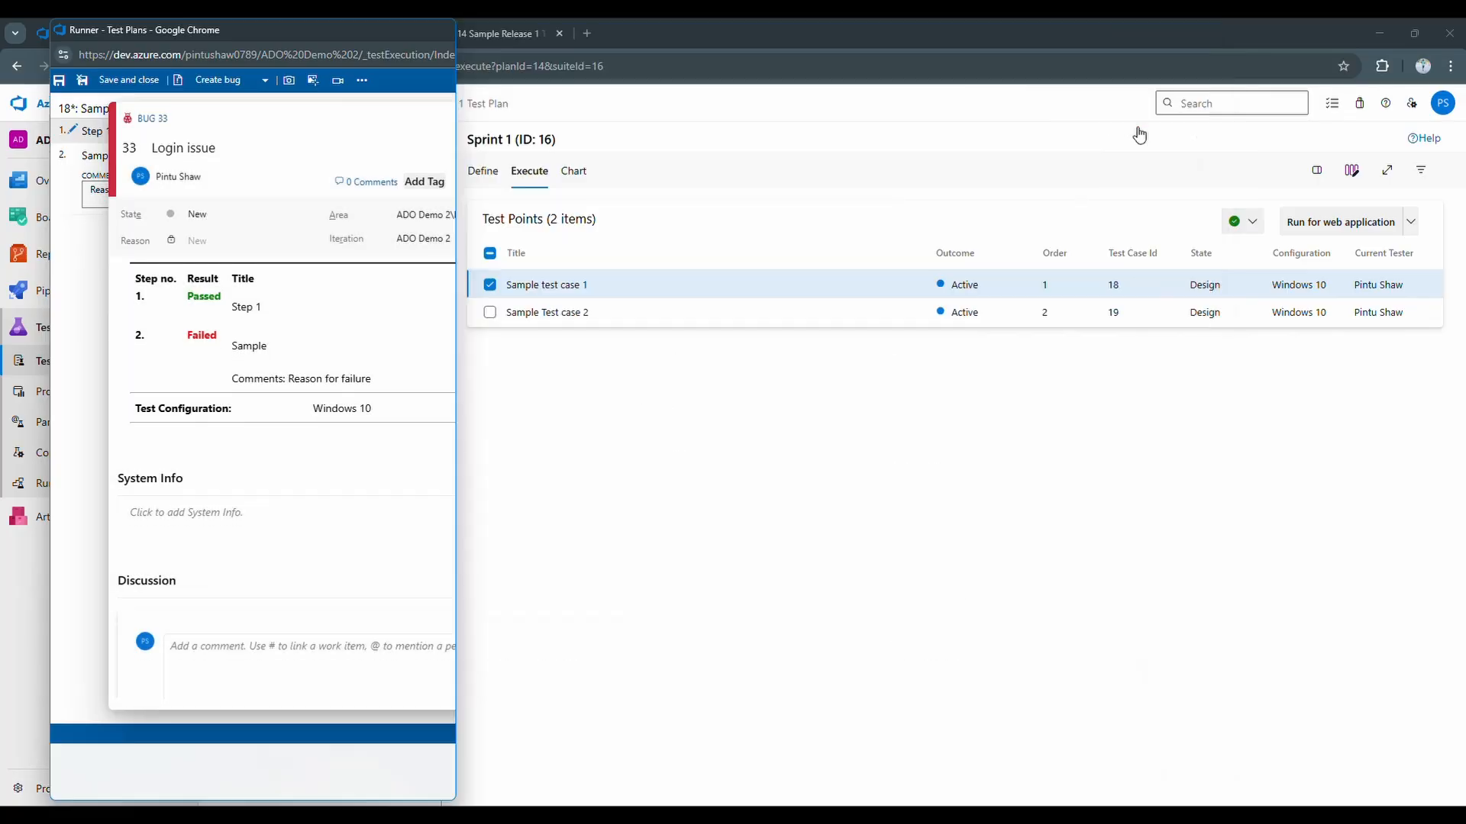
- Save and close the test run, and review the summary and attachments of the latest failed result for Sample test case 1
{"action": "left_click", "coordinate": [111, 81]}
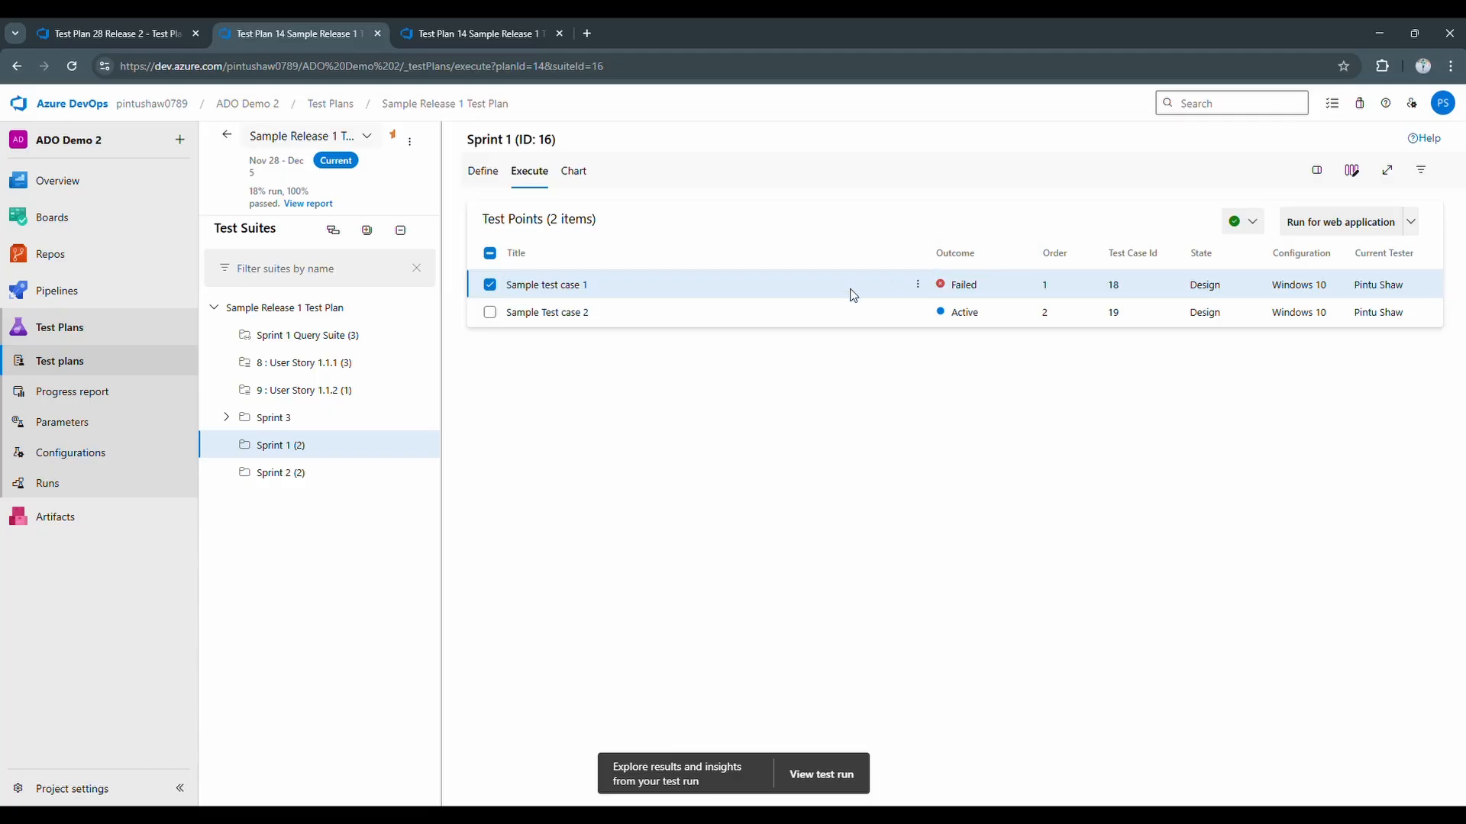
{"action": "left_click", "coordinate": [881, 294]}
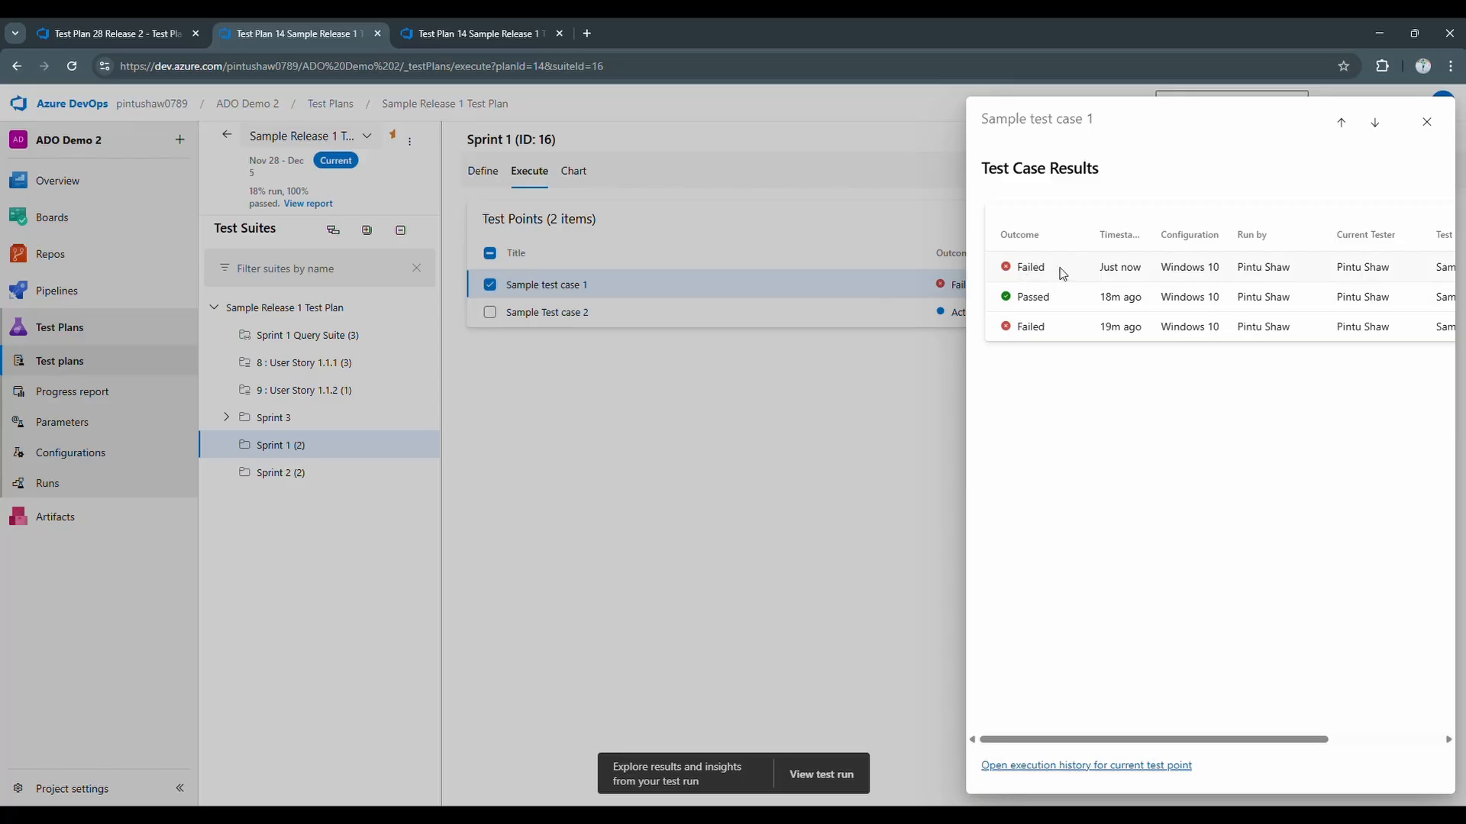
{"action": "left_click", "coordinate": [1078, 275]}
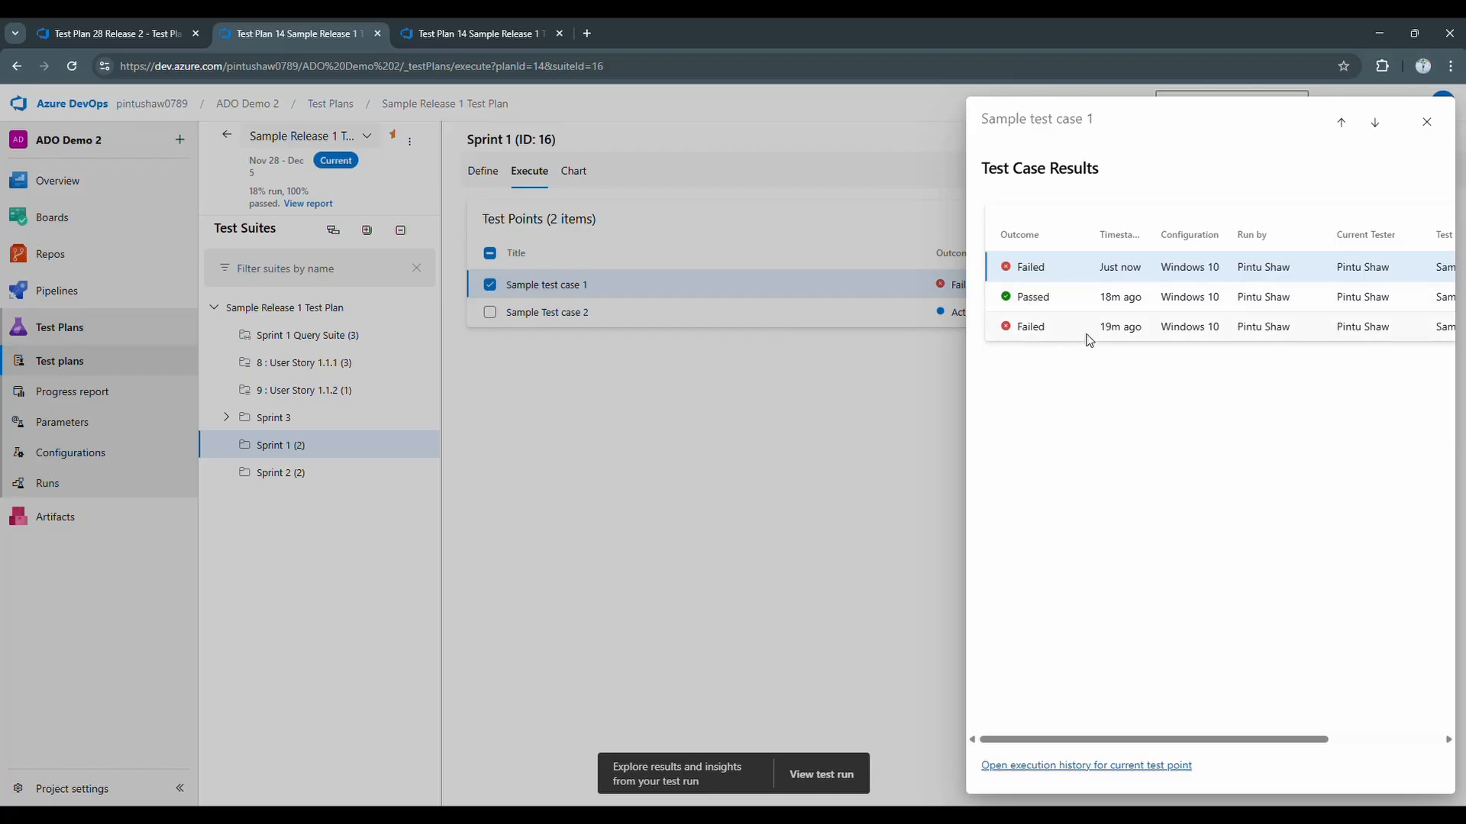
{"action": "left_click", "coordinate": [1058, 279]}
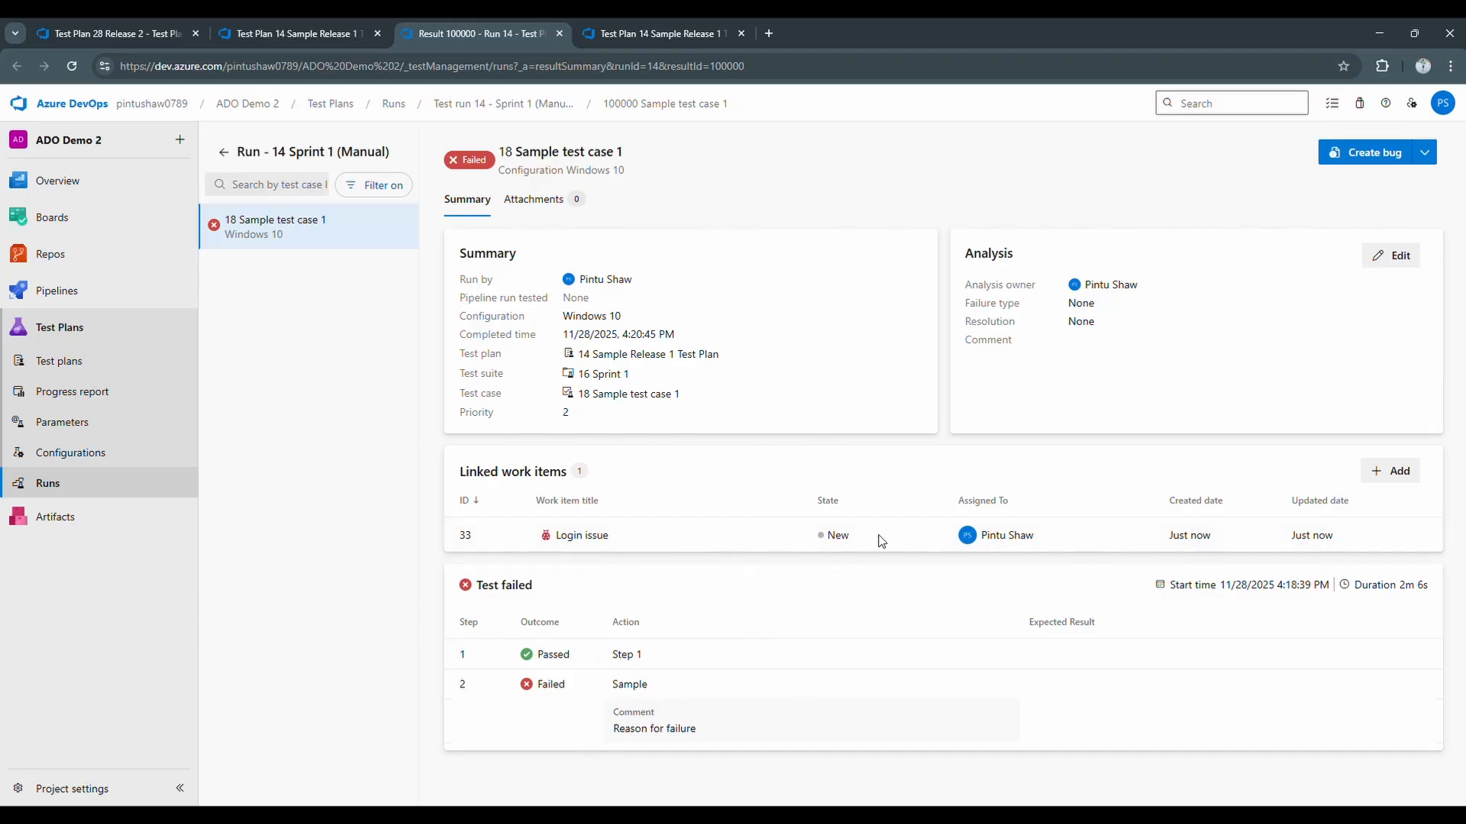
{"action": "left_click", "coordinate": [541, 203]}
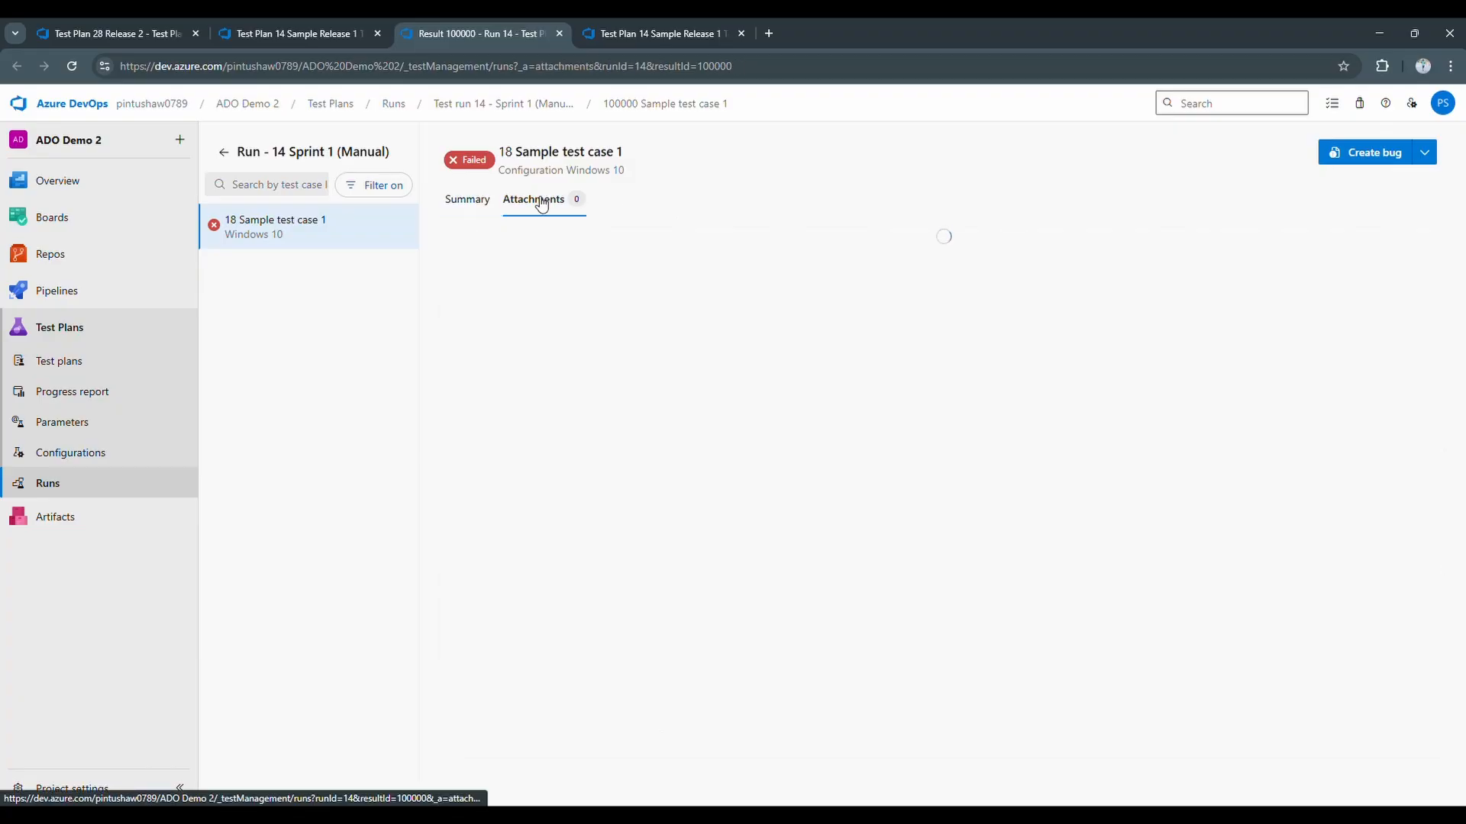
{"action": "left_click", "coordinate": [468, 201]}
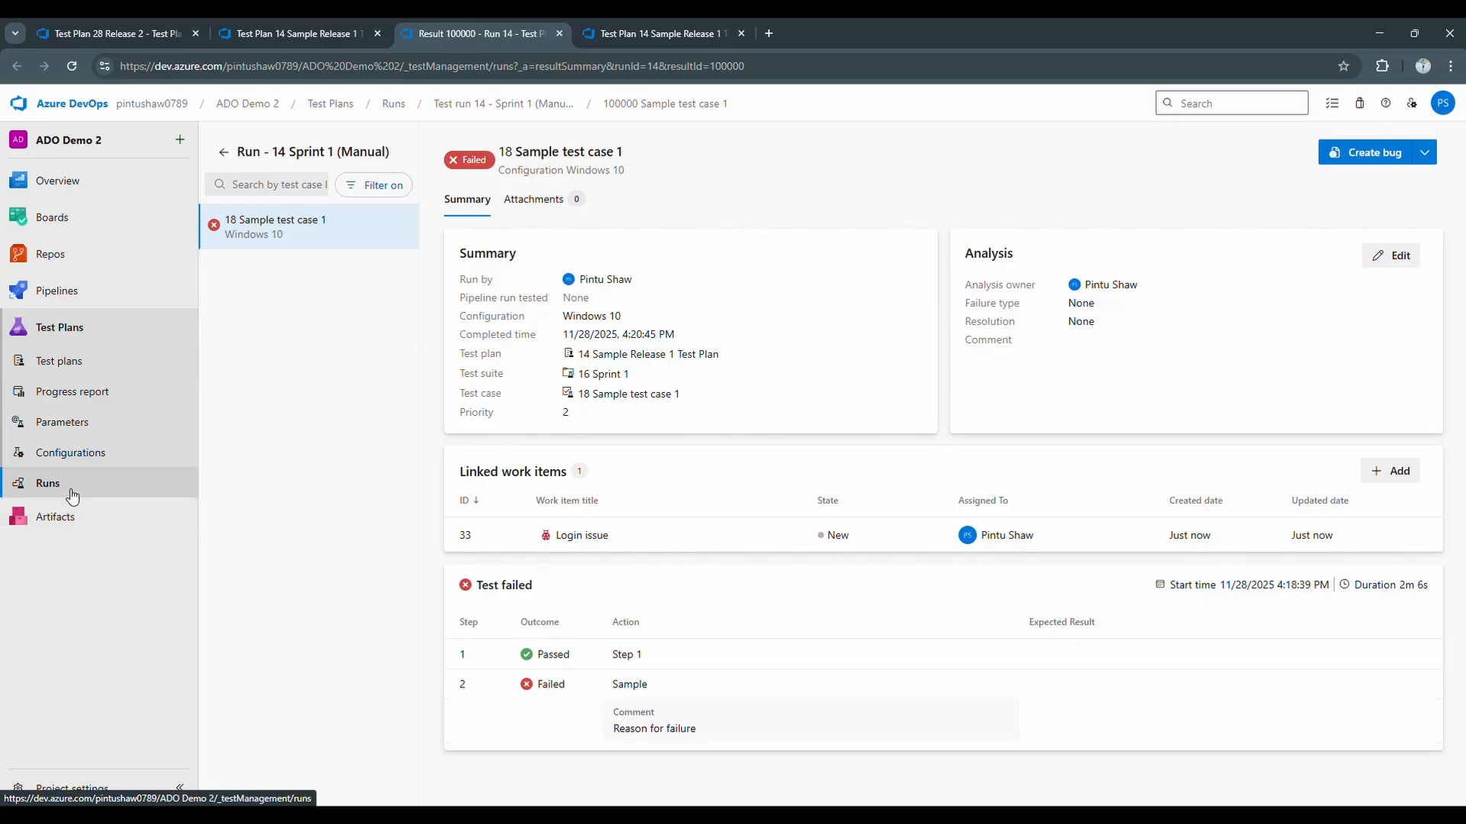
- Return to the Sprint 1 test points and run Sample Test case 2 for web application
{"action": "left_click", "coordinate": [72, 370]}
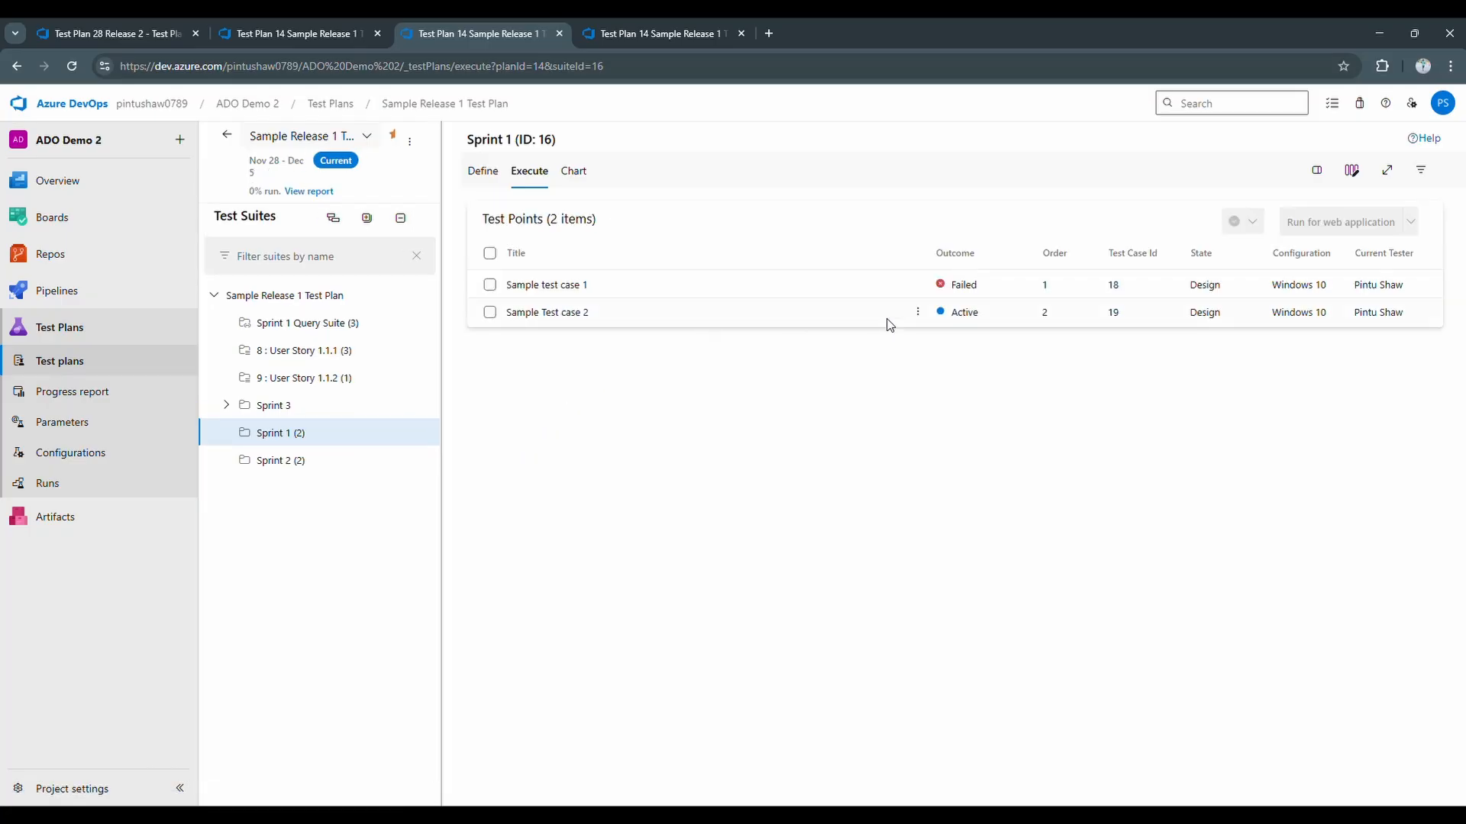
{"action": "left_click", "coordinate": [871, 317]}
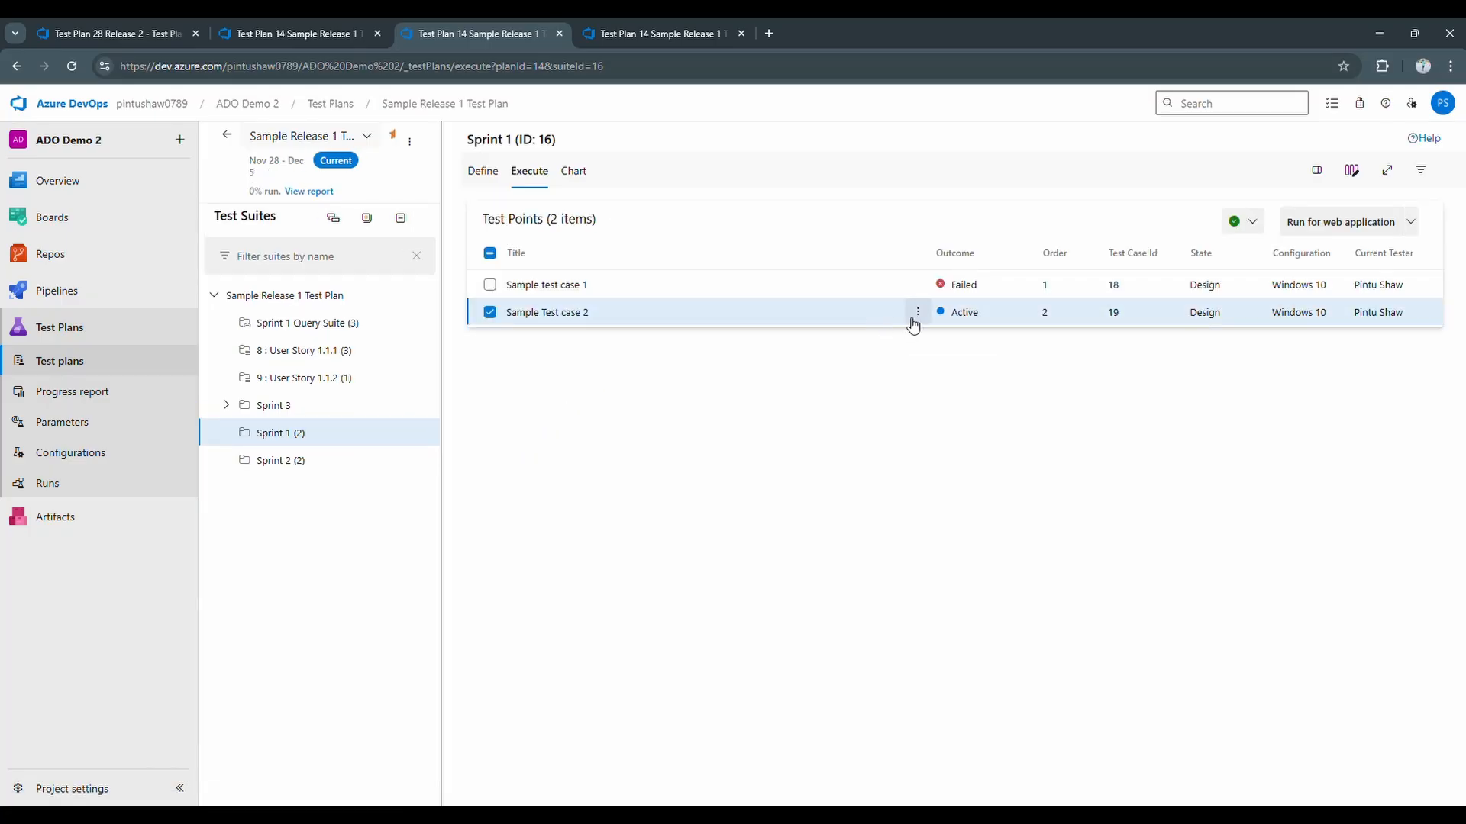
{"action": "left_click", "coordinate": [916, 320]}
{"action": "mouse_move", "coordinate": [869, 372]}
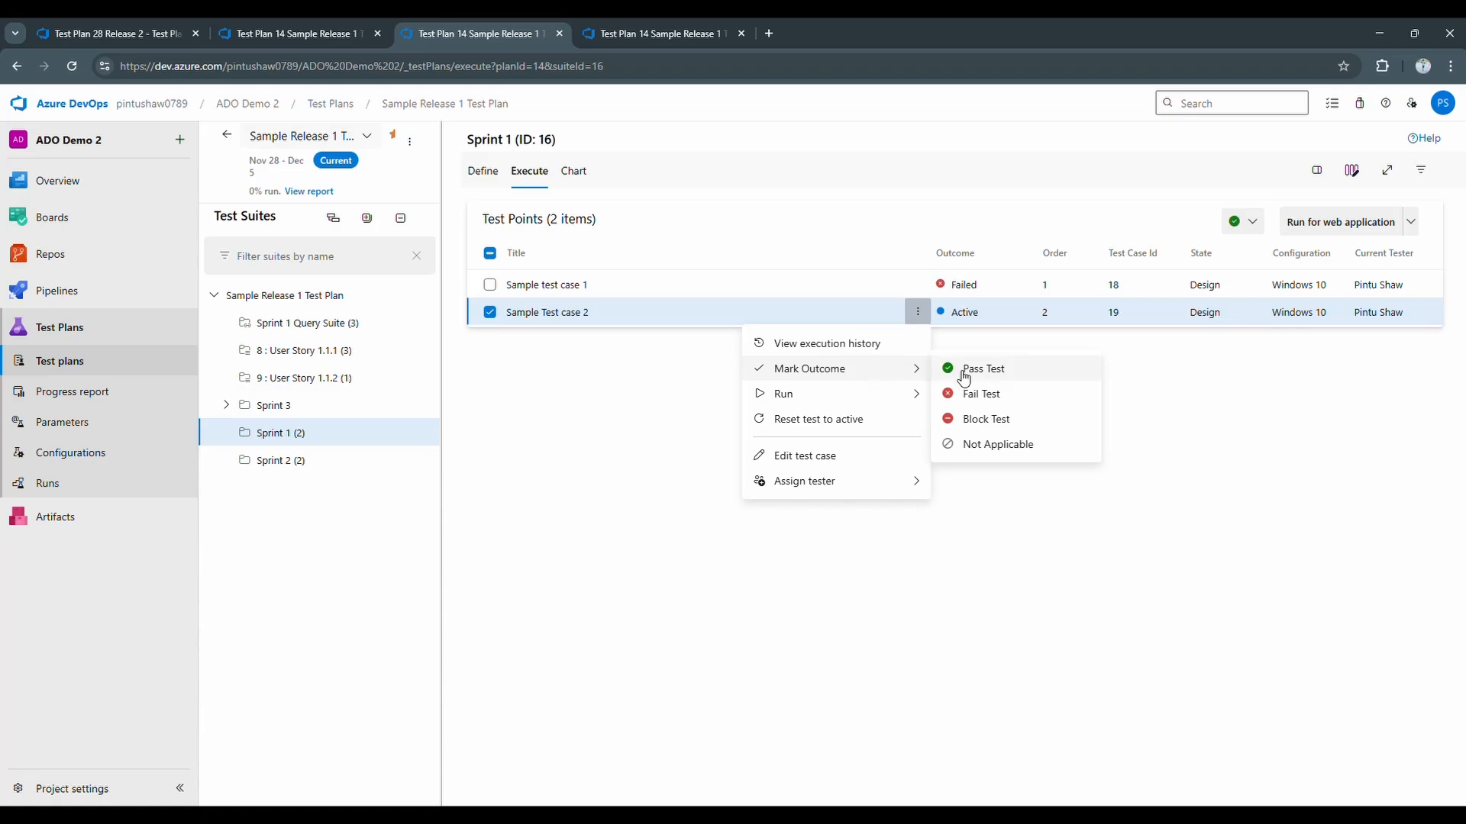
{"action": "mouse_move", "coordinate": [818, 399]}
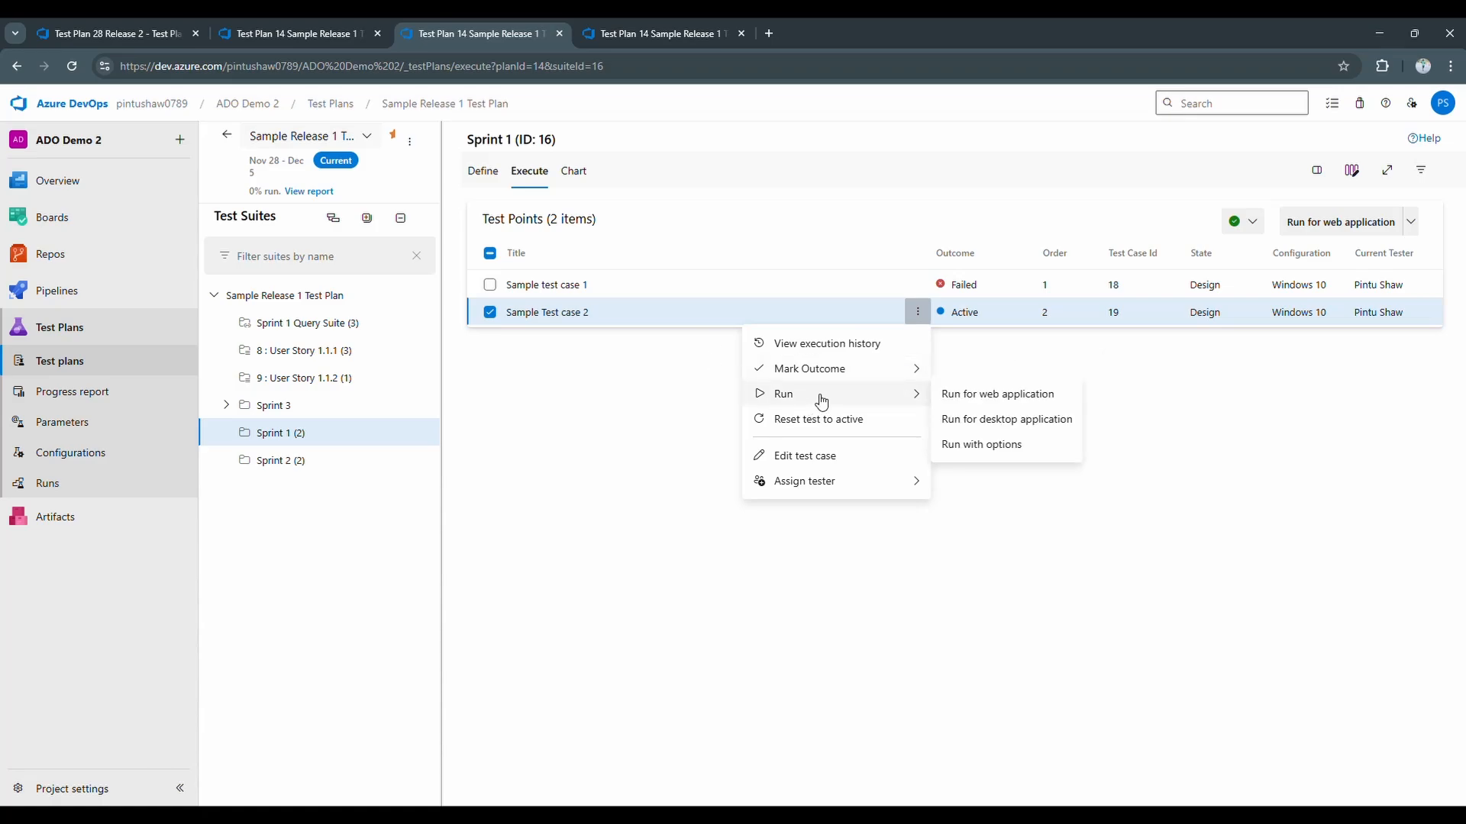
{"action": "left_click", "coordinate": [984, 397]}
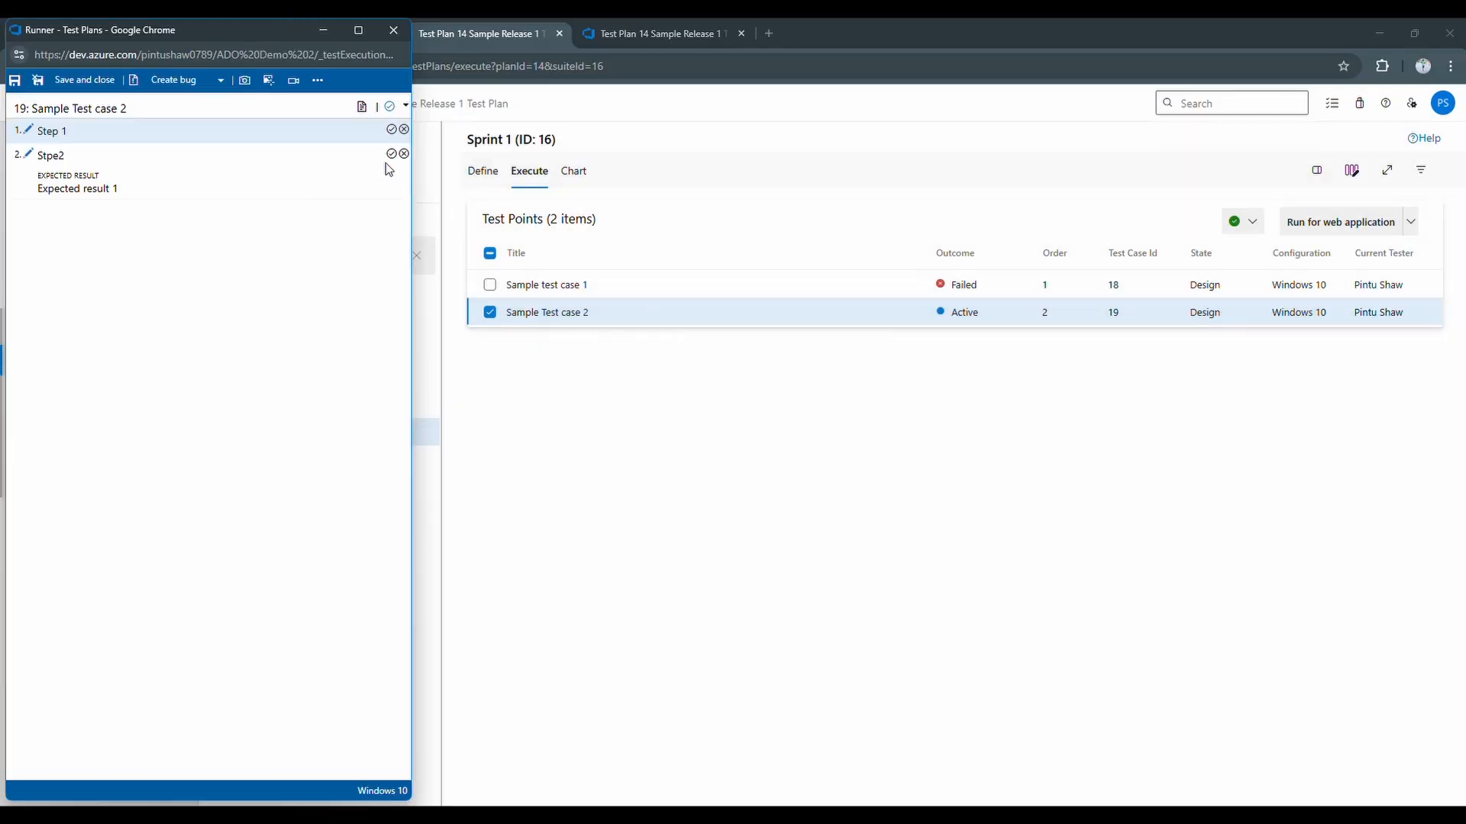
- Pass both steps and the overall test of Sample Test case 2, and save and close the runner
{"action": "left_click", "coordinate": [391, 153]}
{"action": "left_click", "coordinate": [391, 129]}
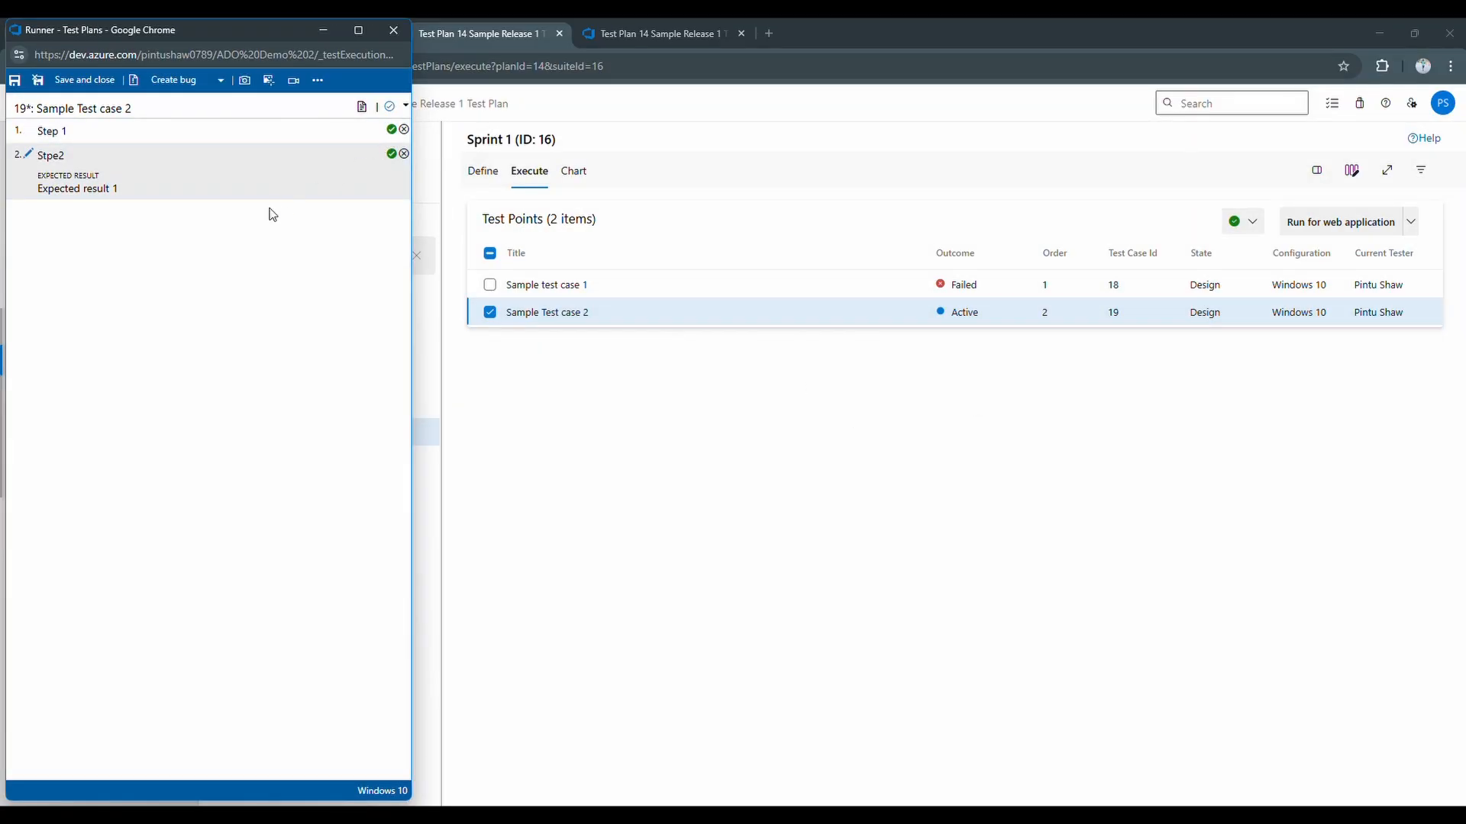
{"action": "left_click", "coordinate": [398, 106]}
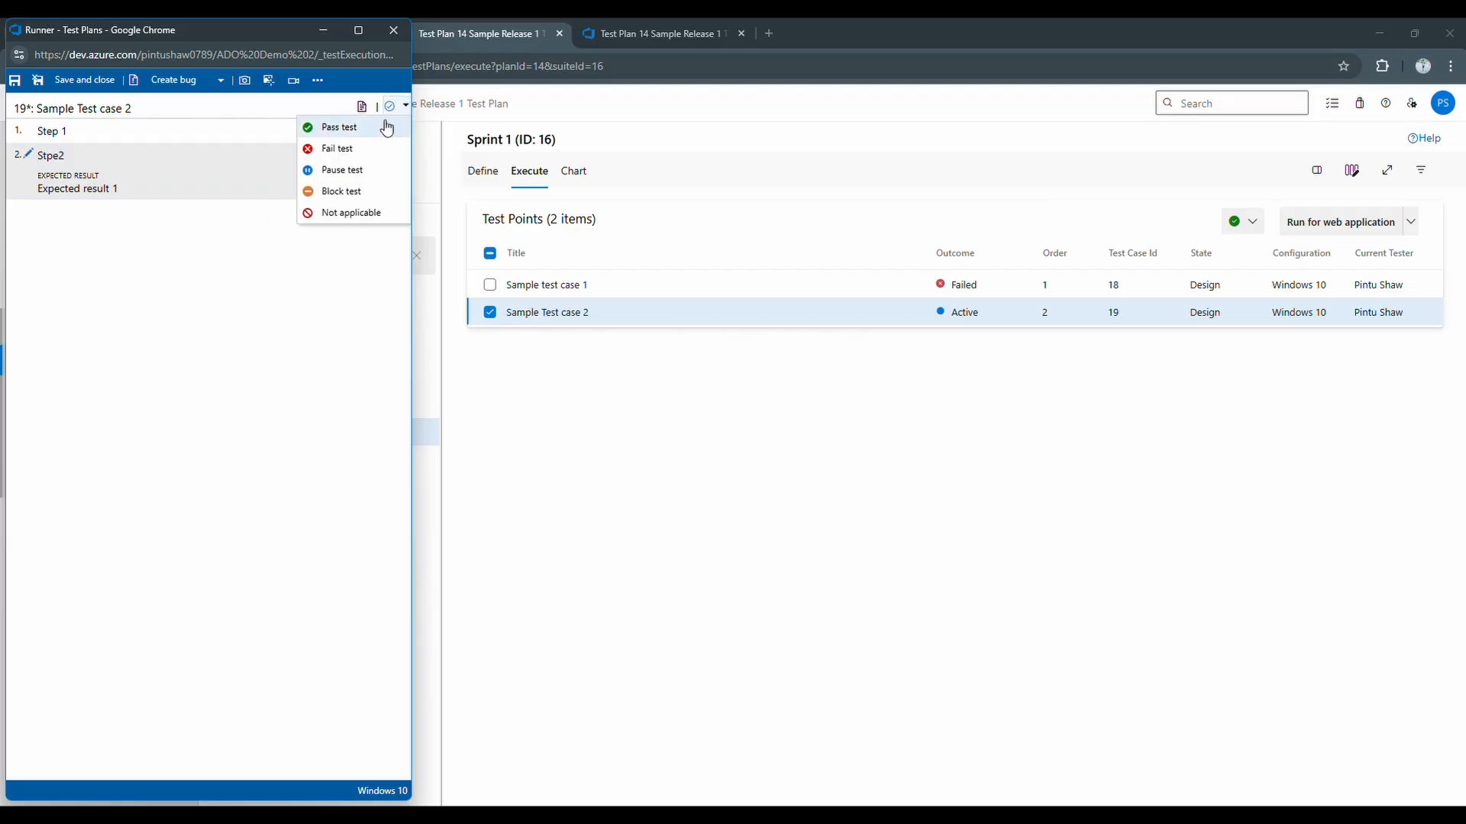
{"action": "left_click", "coordinate": [347, 128]}
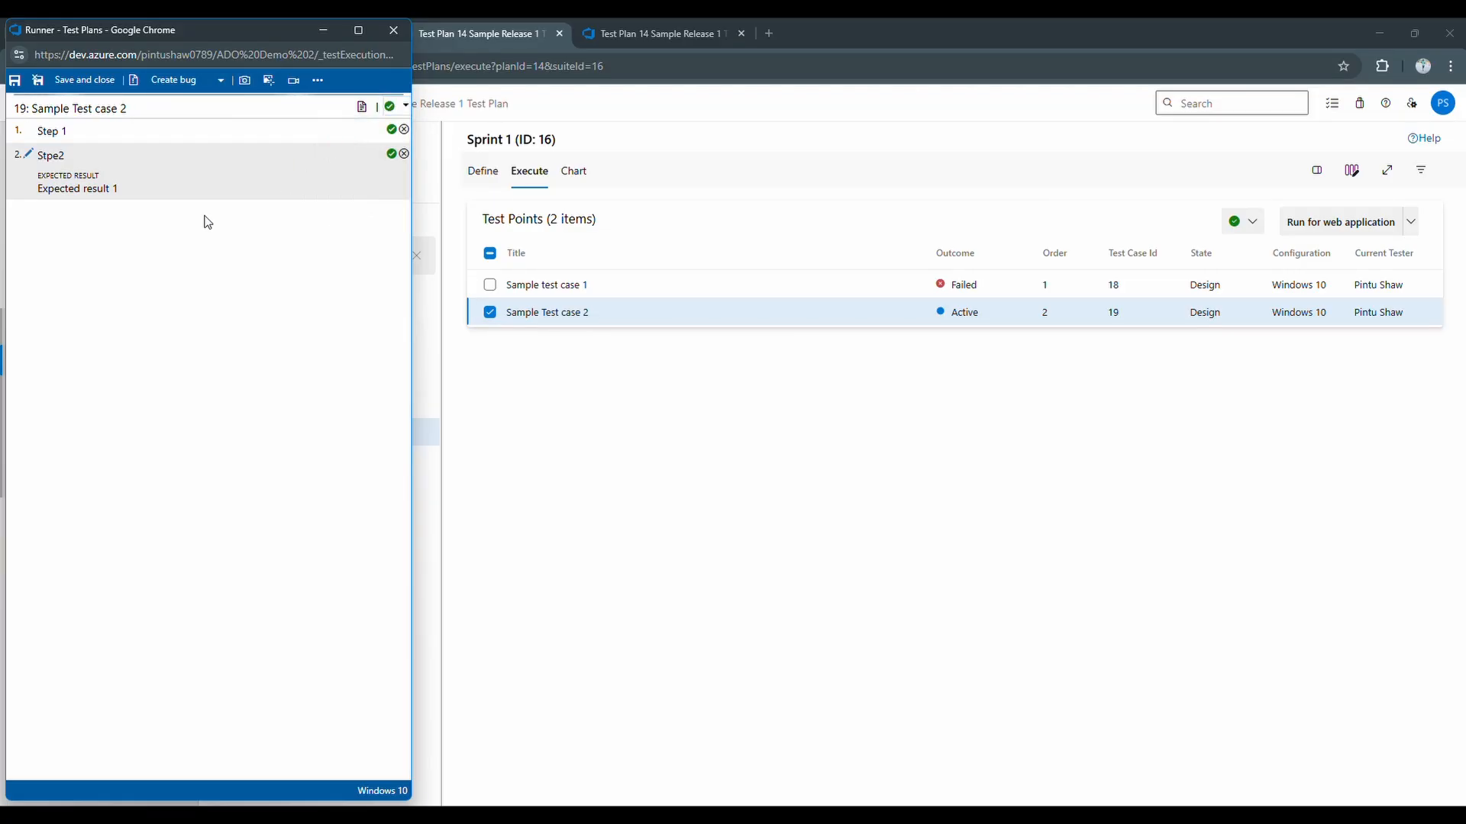
{"action": "left_click", "coordinate": [84, 80]}
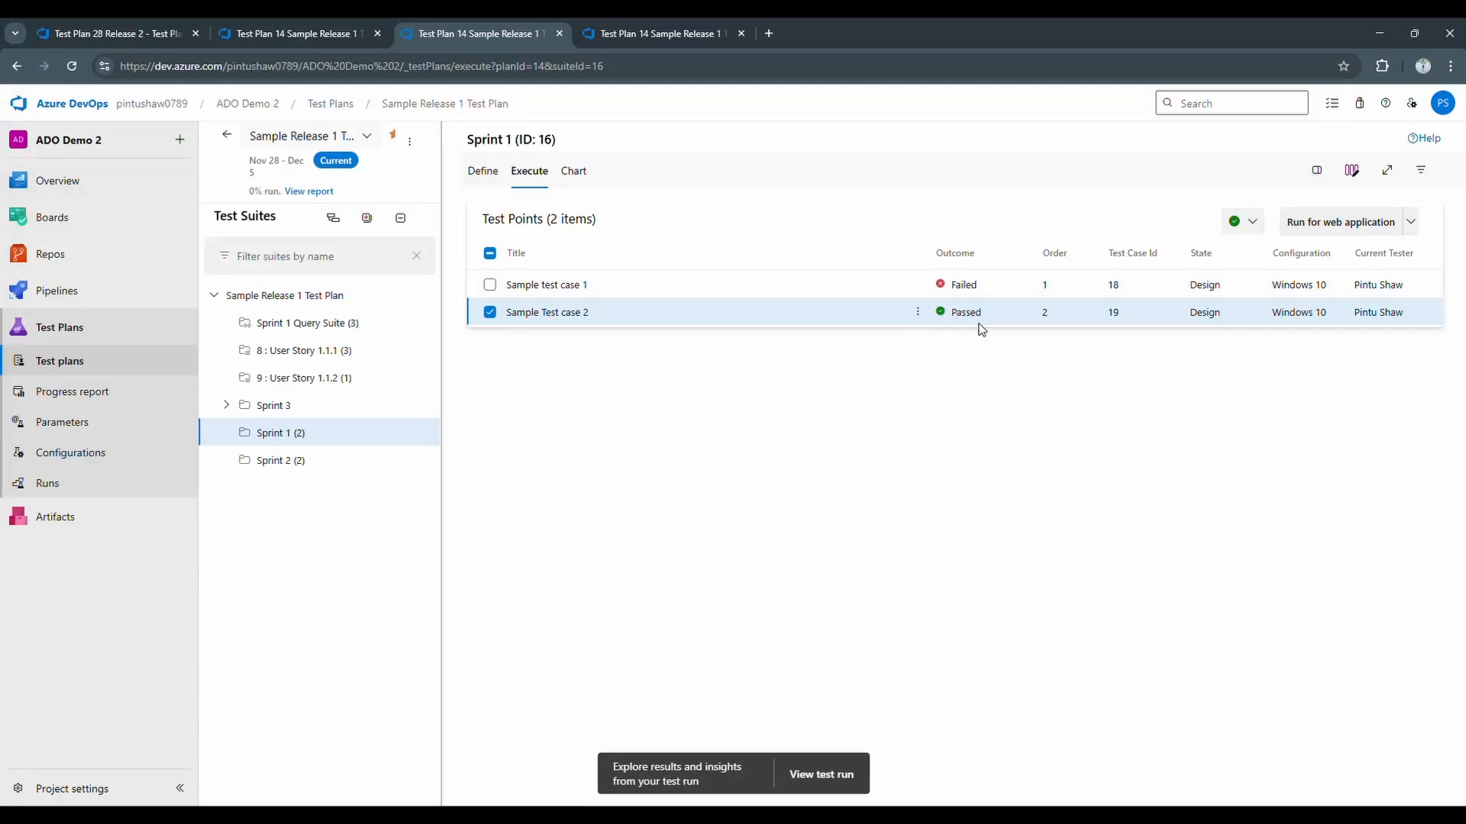
- Run Sample 4 Test case - from user story in the Sprint 2 suite for web application and dismiss the feedback prompt
{"action": "left_click", "coordinate": [918, 314]}
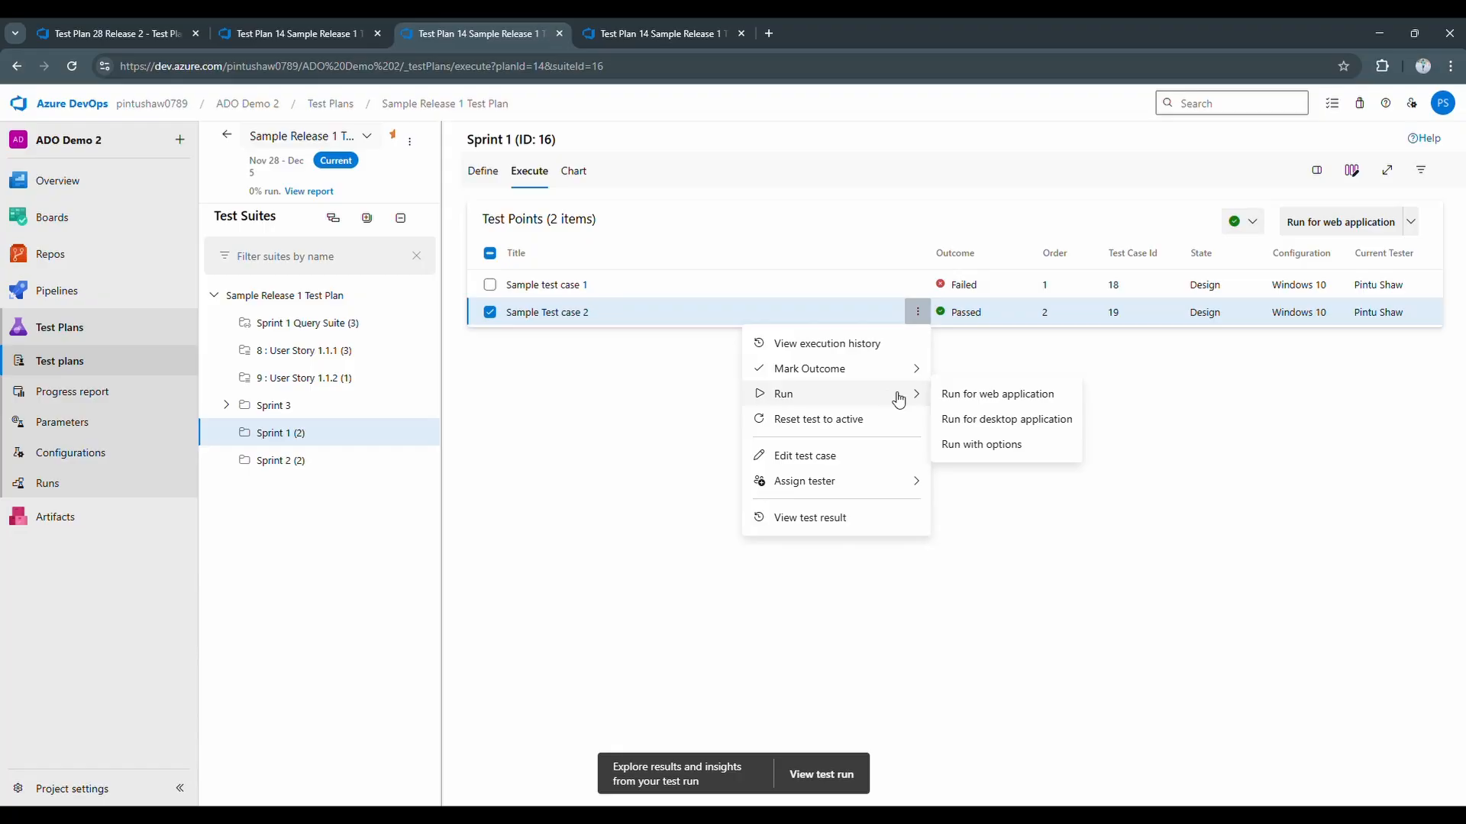
{"action": "left_click", "coordinate": [467, 522]}
{"action": "left_click", "coordinate": [355, 465]}
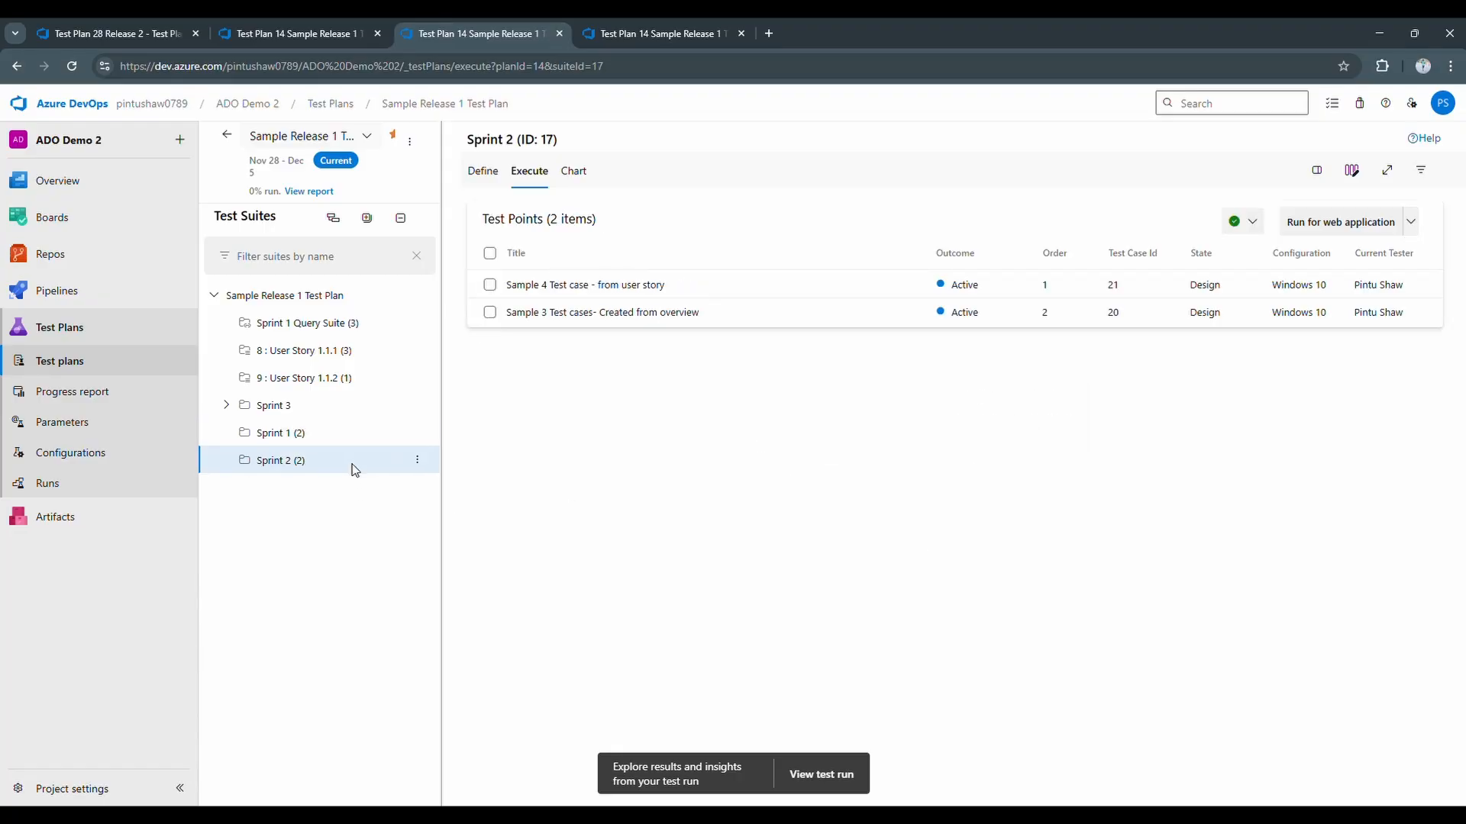
{"action": "left_click", "coordinate": [917, 284]}
{"action": "mouse_move", "coordinate": [859, 372]}
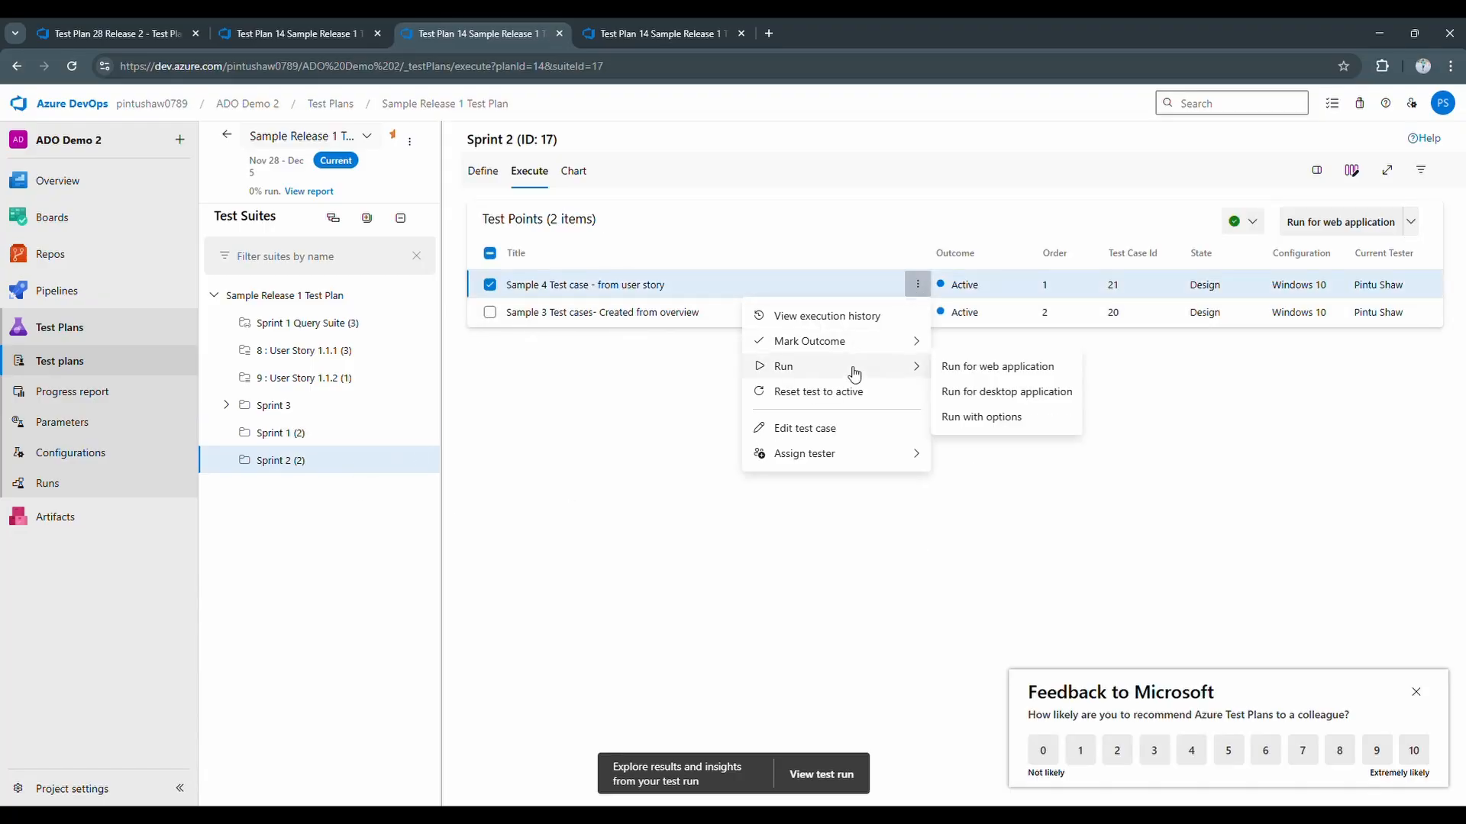
{"action": "left_click", "coordinate": [959, 371]}
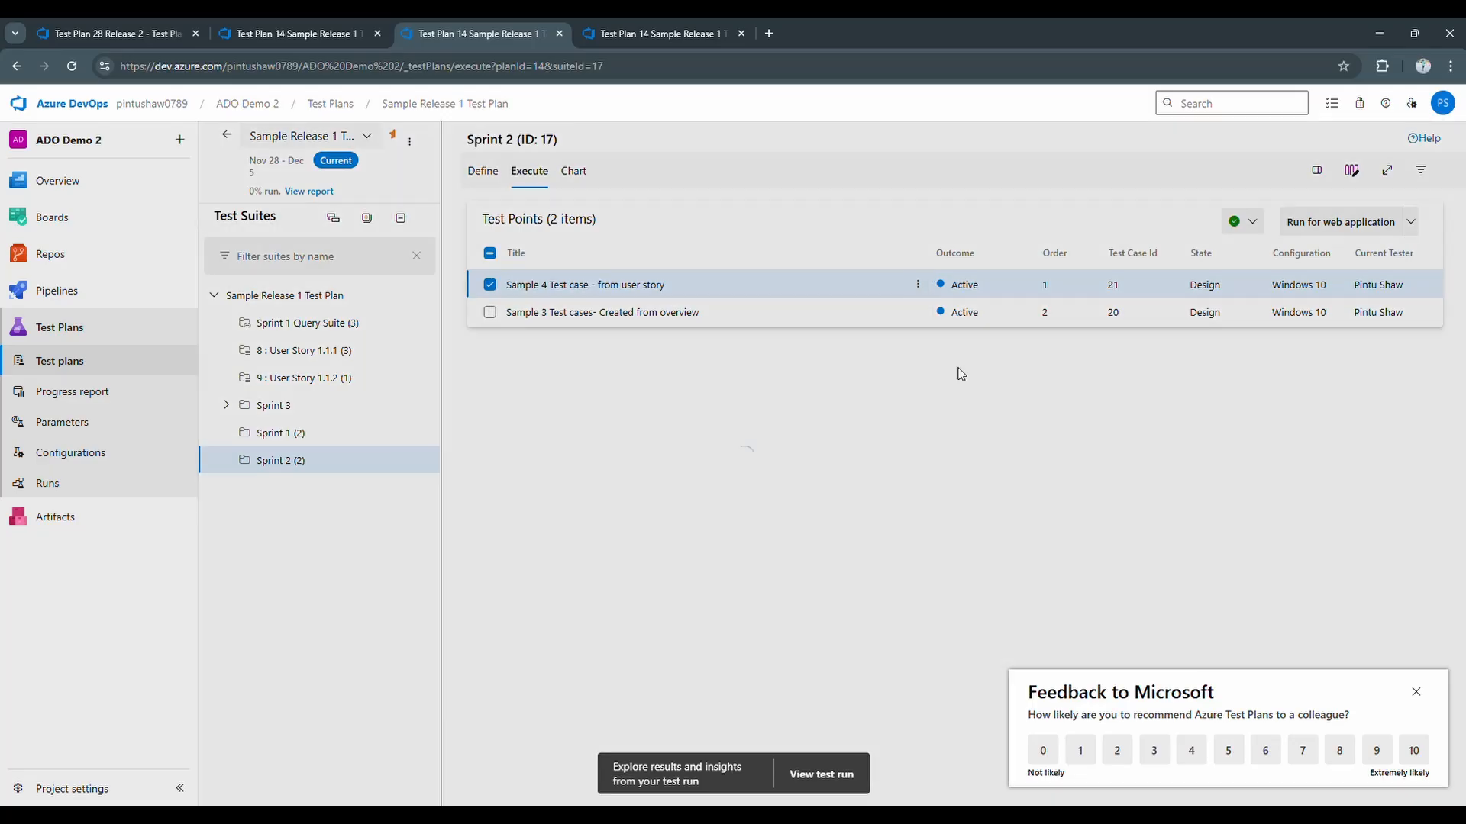
{"action": "left_click", "coordinate": [1416, 691]}
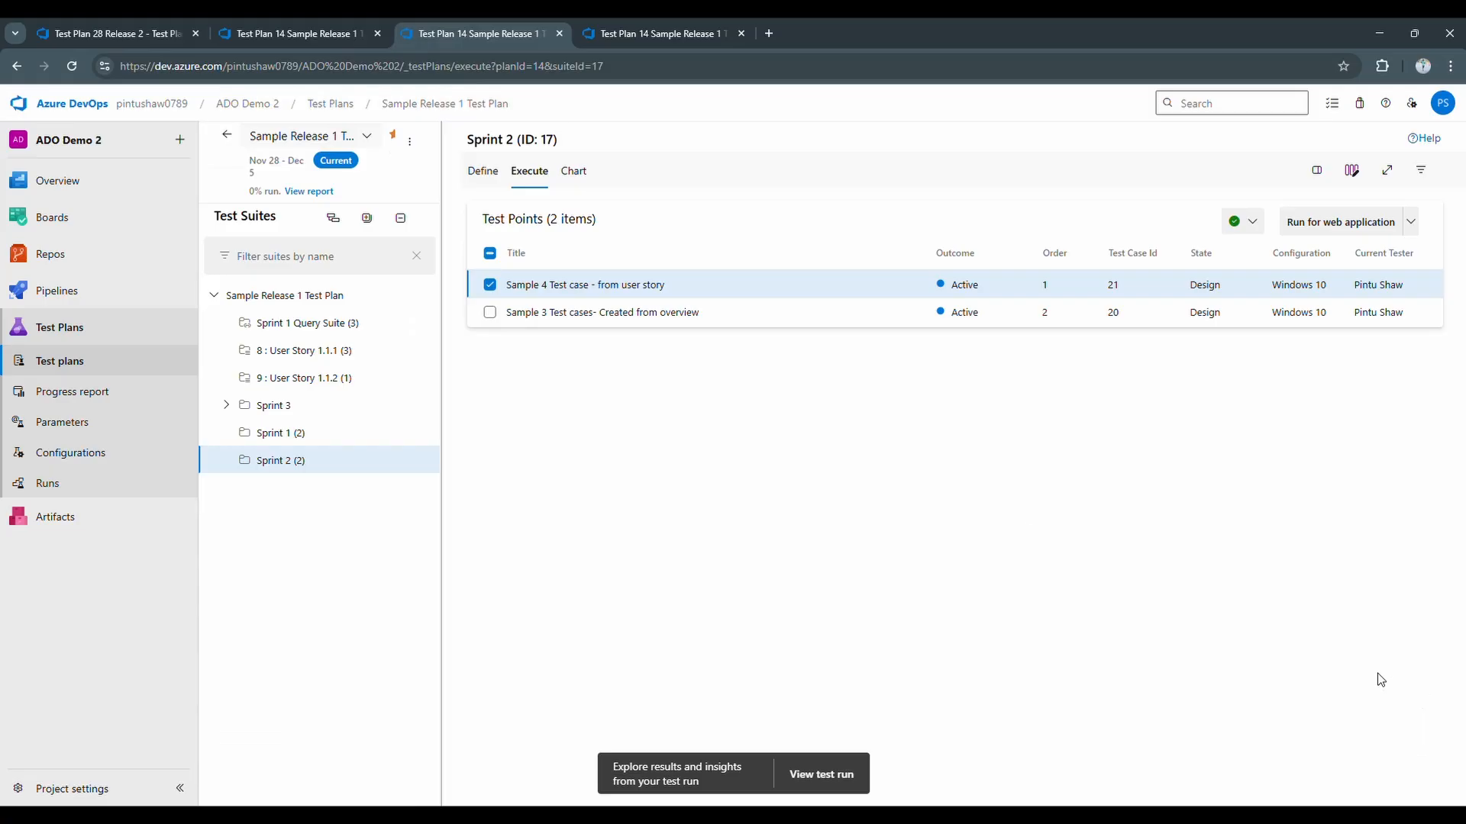
{"action": "left_click", "coordinate": [917, 312]}
{"action": "mouse_move", "coordinate": [888, 369]}
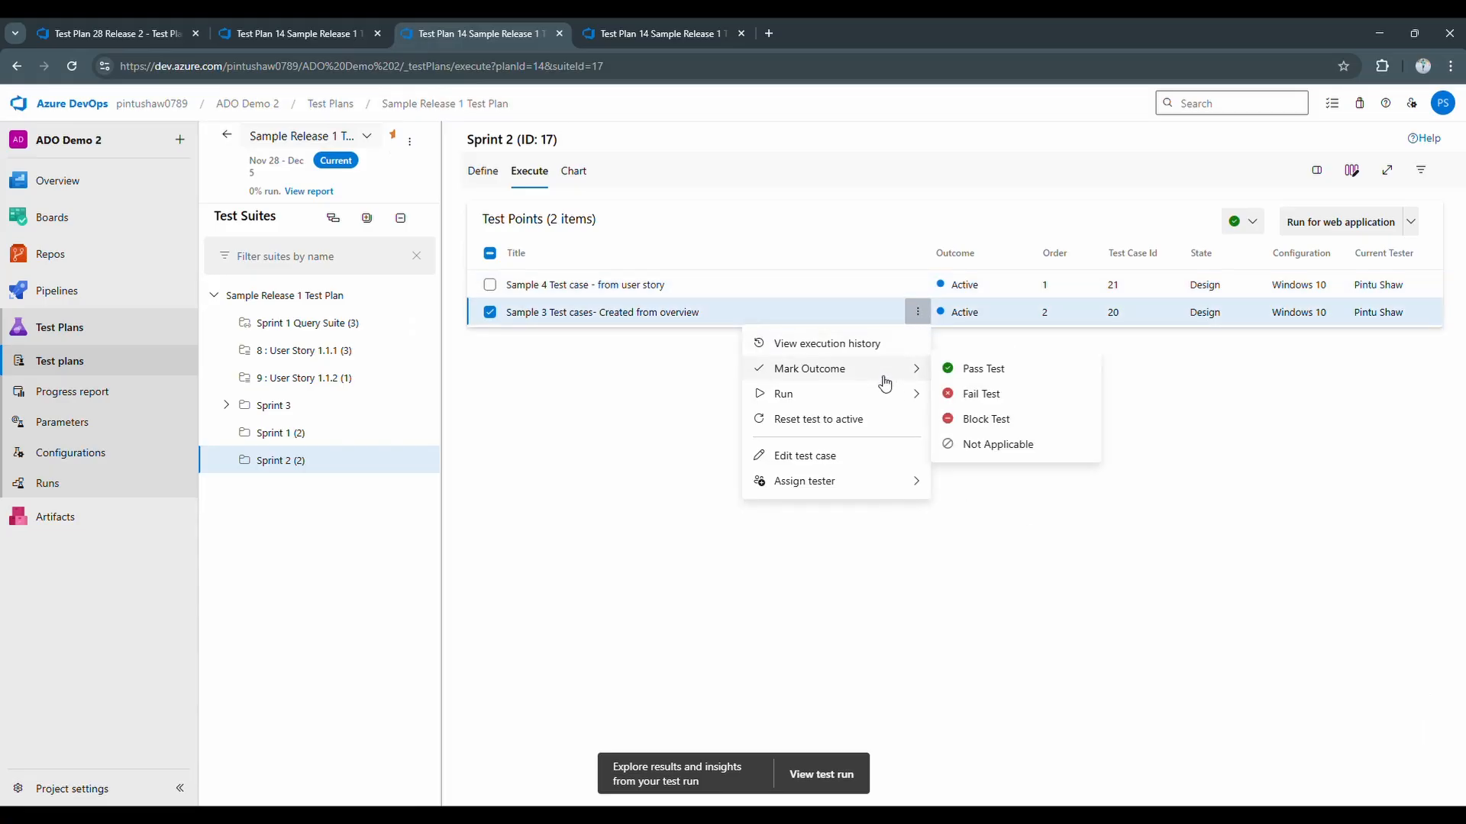
{"action": "left_click", "coordinate": [949, 395]}
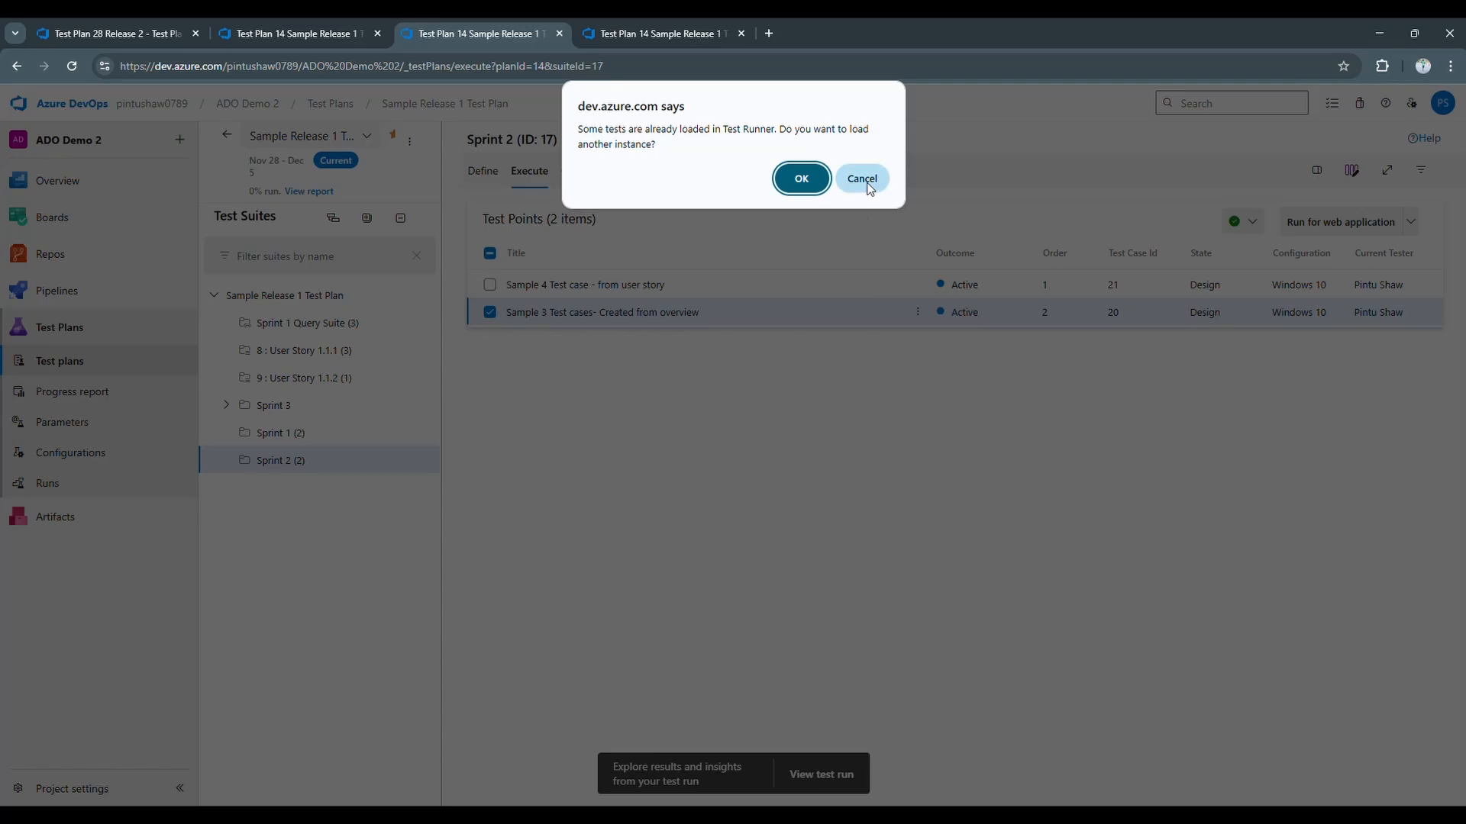
{"action": "left_click", "coordinate": [869, 183]}
- Switch to the open runner window, mark Sample 4 Test case as blocked, and save and close the run
{"action": "left_click", "coordinate": [811, 775]}
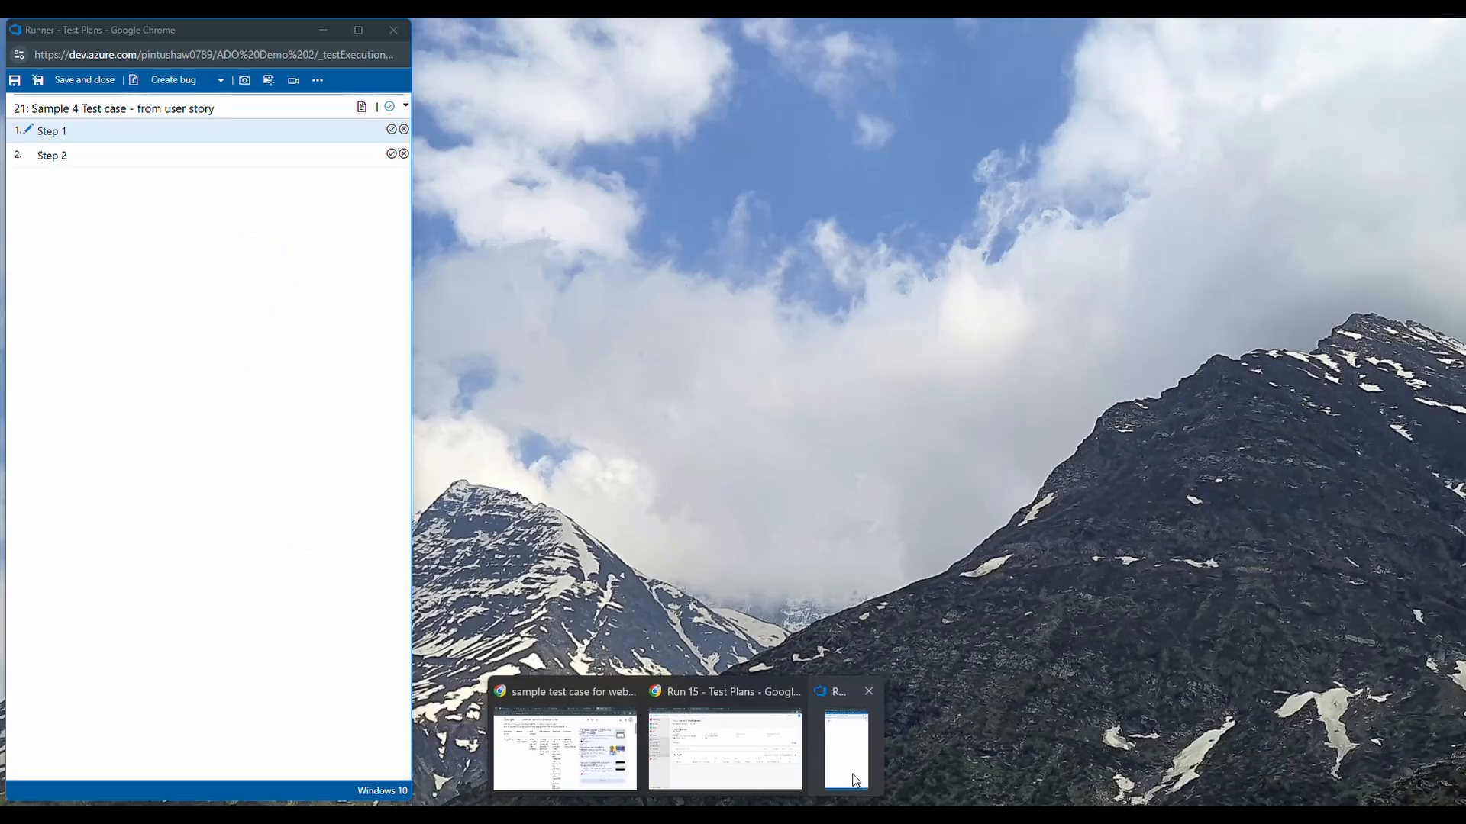
{"action": "left_click", "coordinate": [818, 721]}
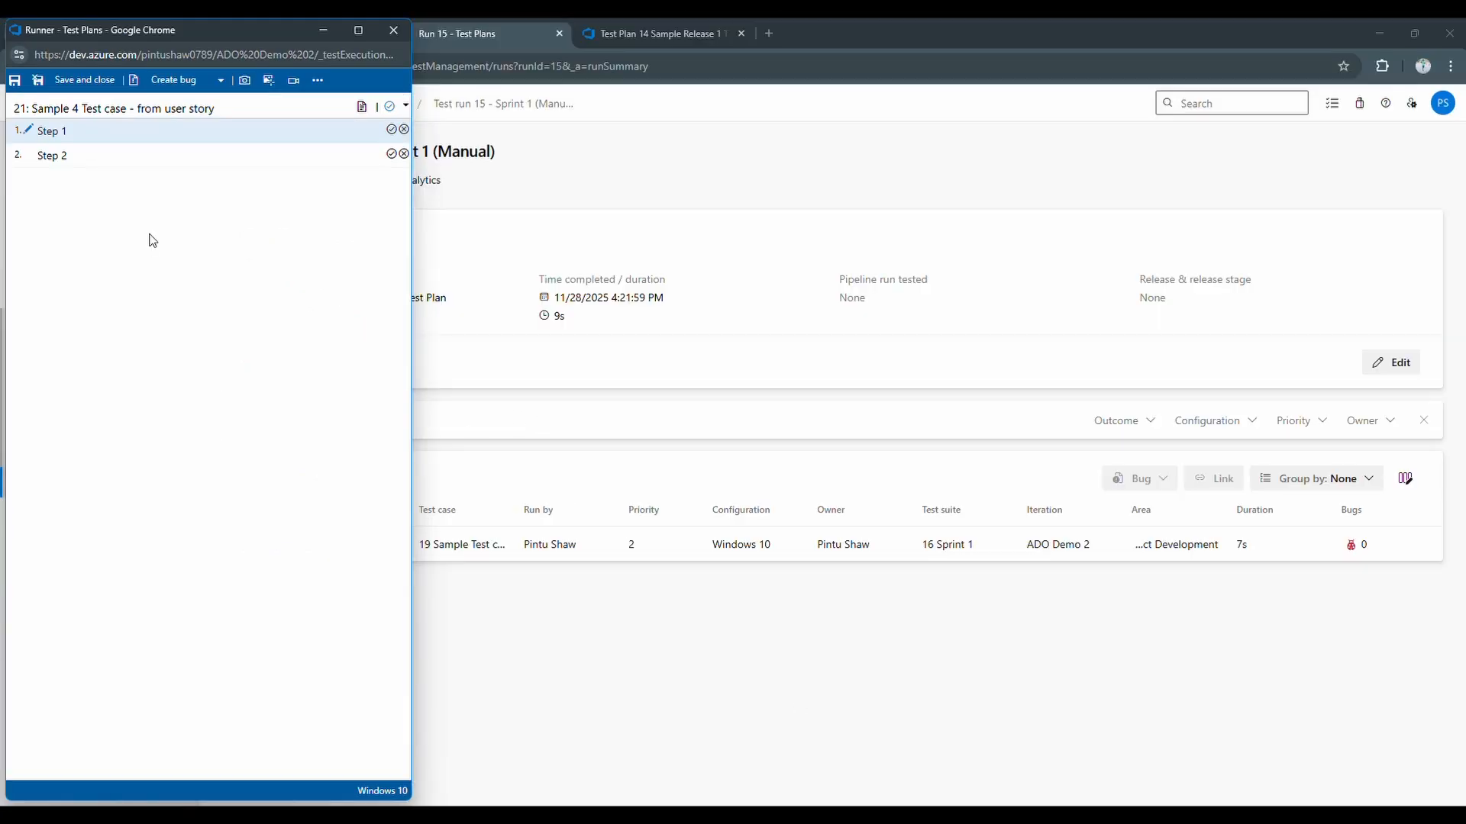
{"action": "left_click", "coordinate": [405, 106]}
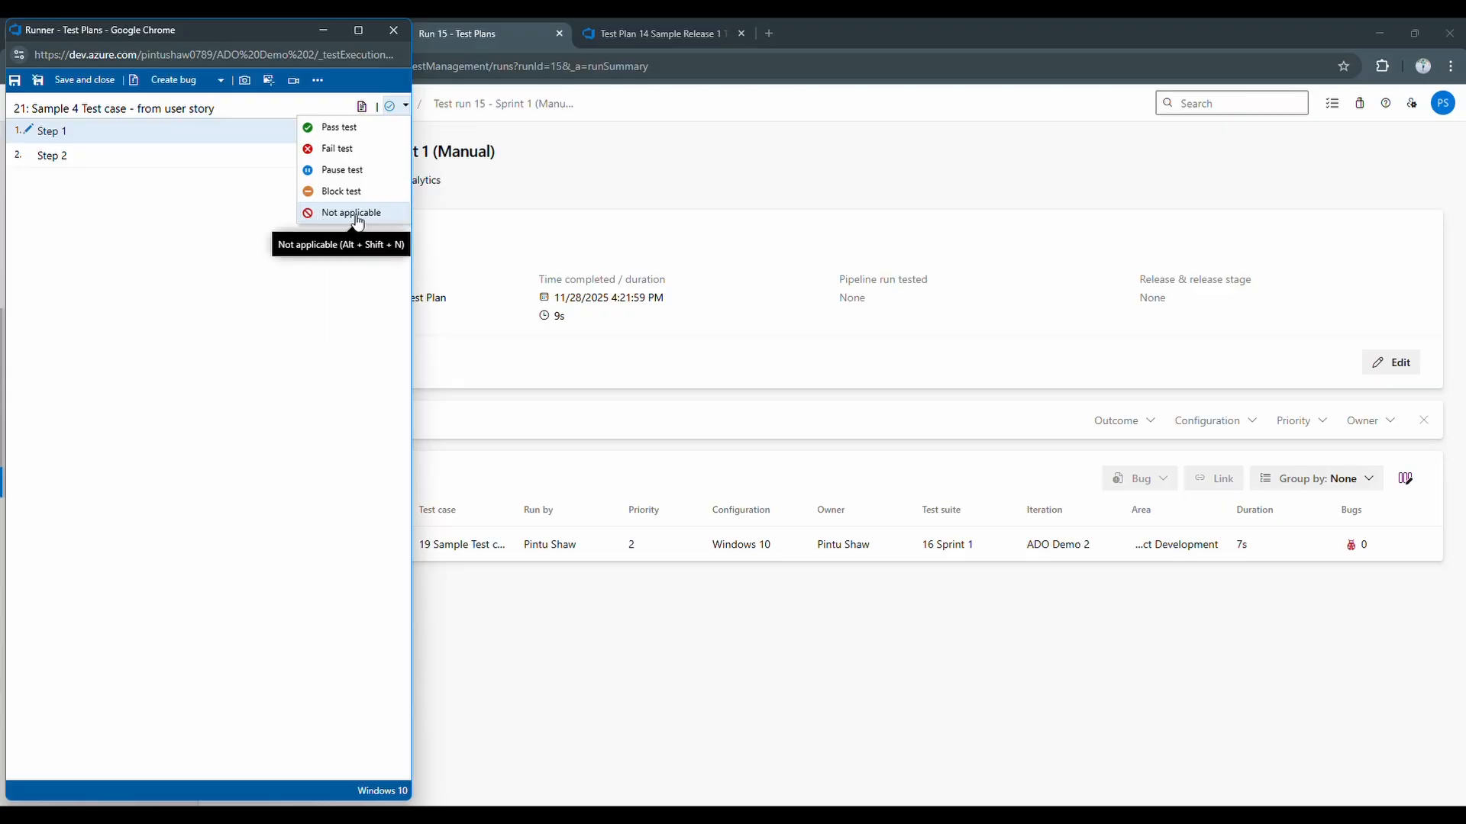
{"action": "left_click", "coordinate": [344, 191]}
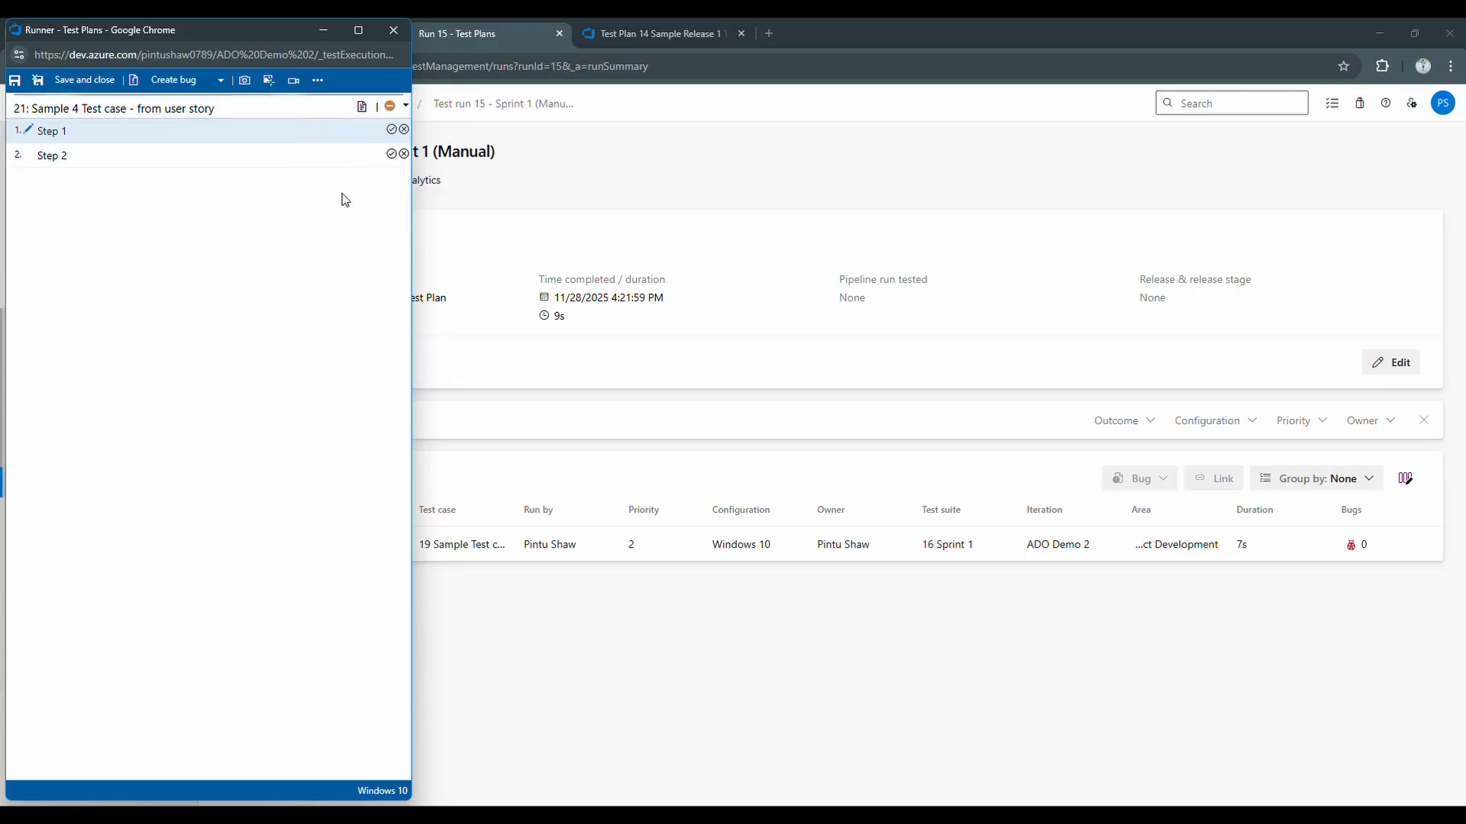
{"action": "left_click", "coordinate": [83, 79]}
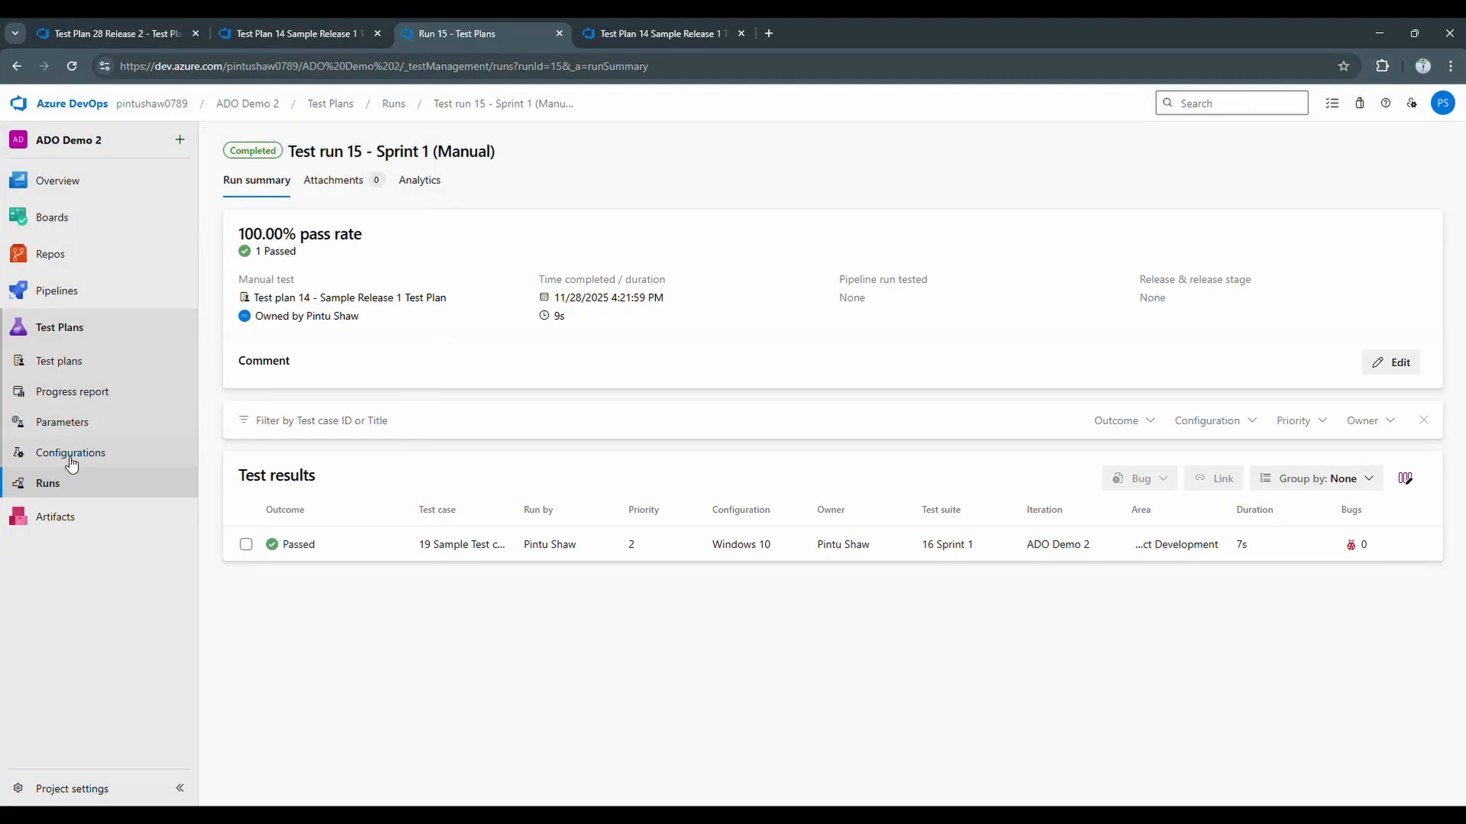
- Return to the Sprint 2 test points and mark Sample 3 Test cases- Created from overview as Not Applicable
{"action": "left_click", "coordinate": [71, 363]}
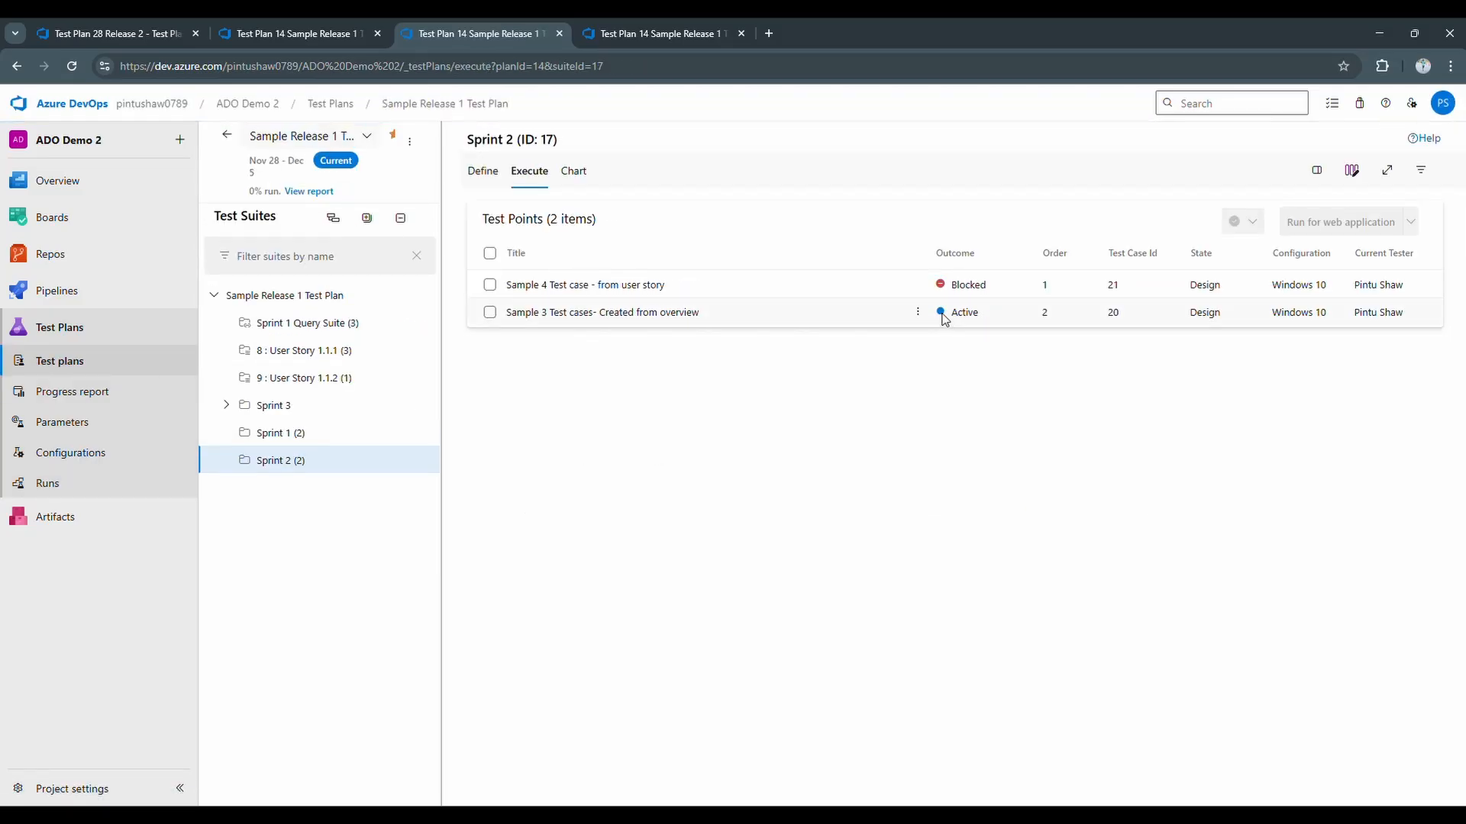
{"action": "left_click", "coordinate": [917, 311]}
{"action": "mouse_move", "coordinate": [871, 378]}
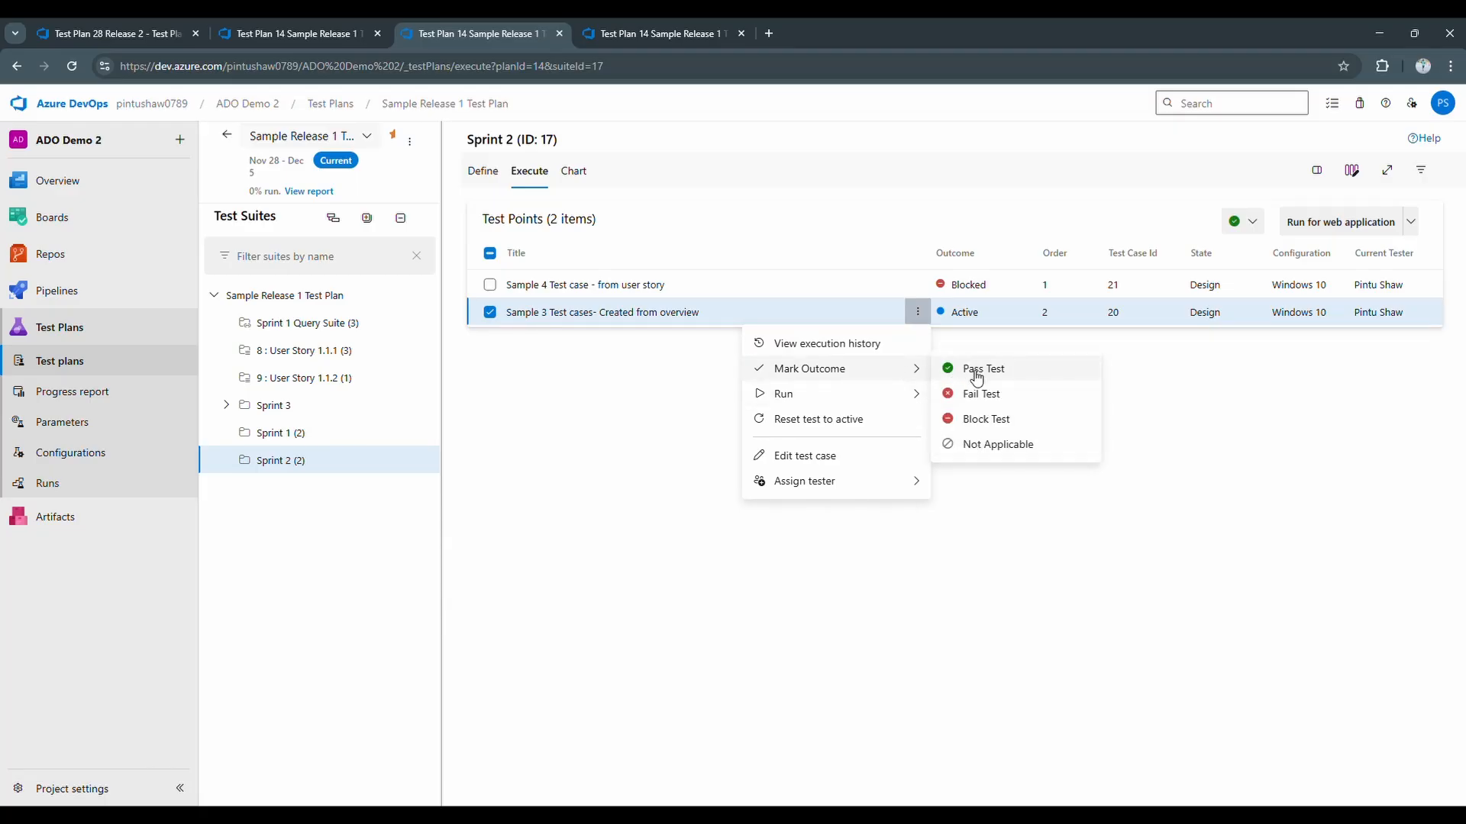
{"action": "left_click", "coordinate": [989, 445]}
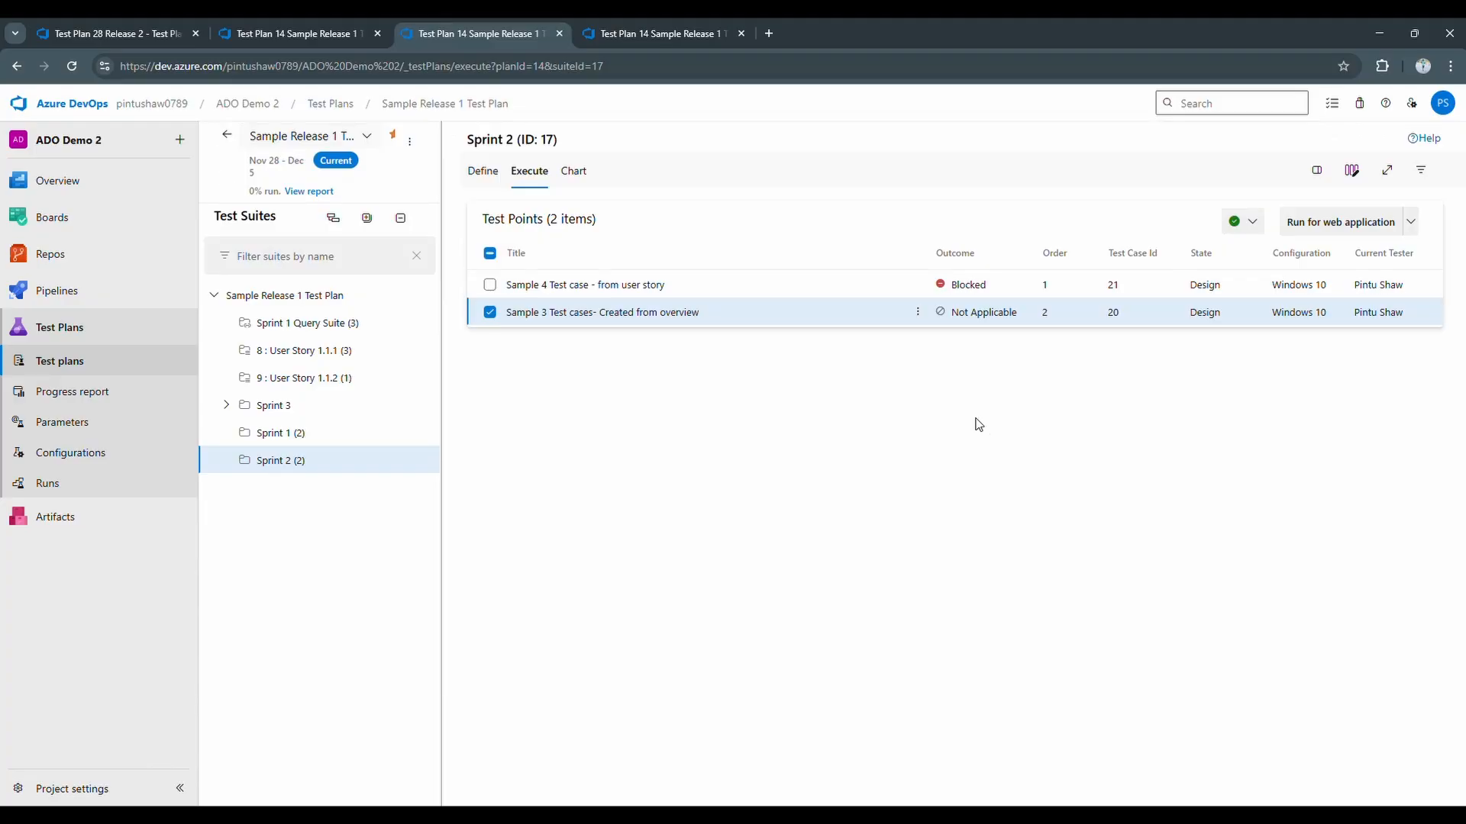
- Mark Sample 3 Test cases as passed, and open its test case form to view the recent test results before closing it
{"action": "left_click", "coordinate": [918, 313]}
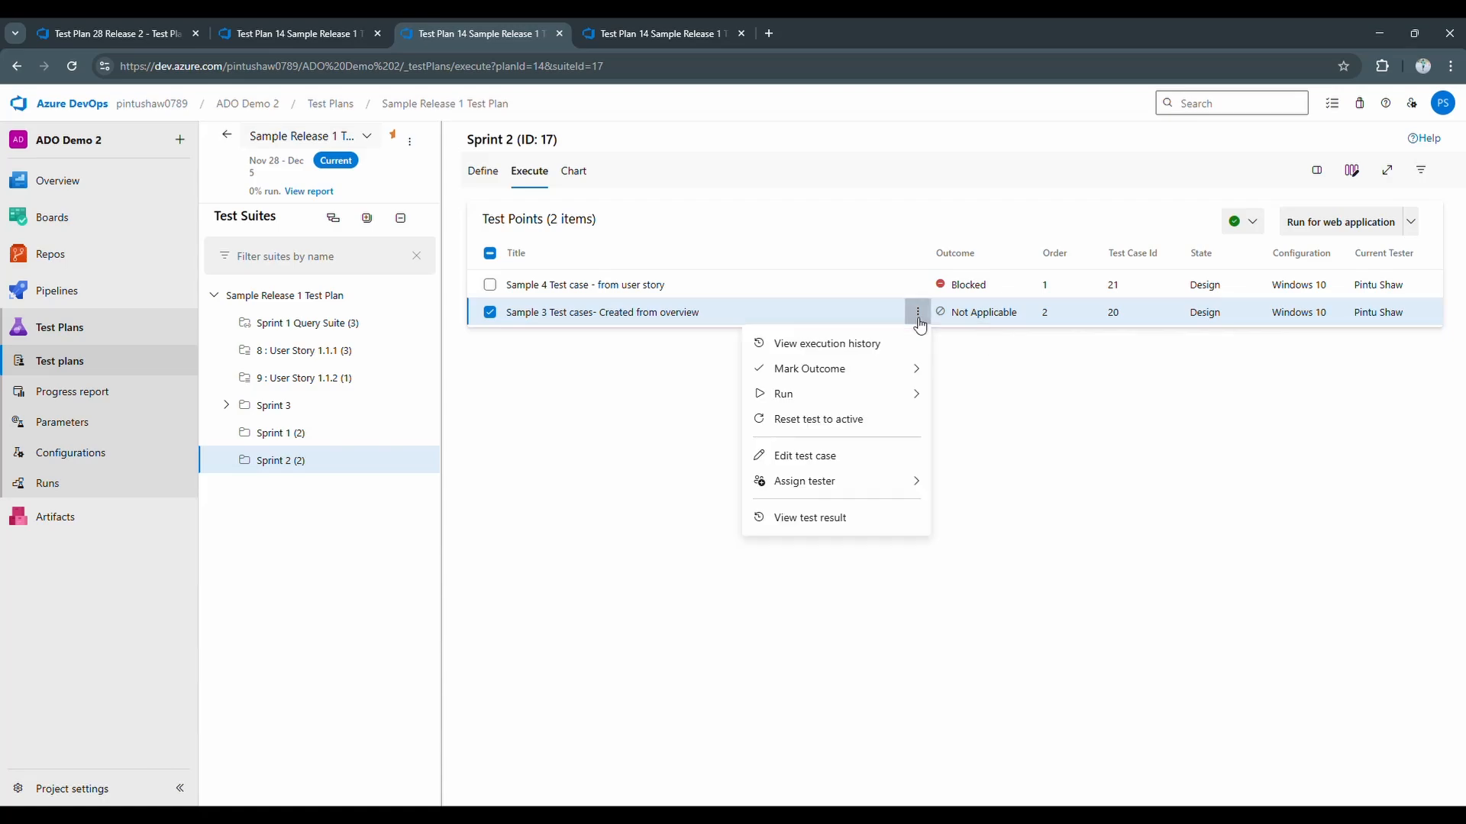
{"action": "mouse_move", "coordinate": [908, 368]}
{"action": "left_click", "coordinate": [956, 370]}
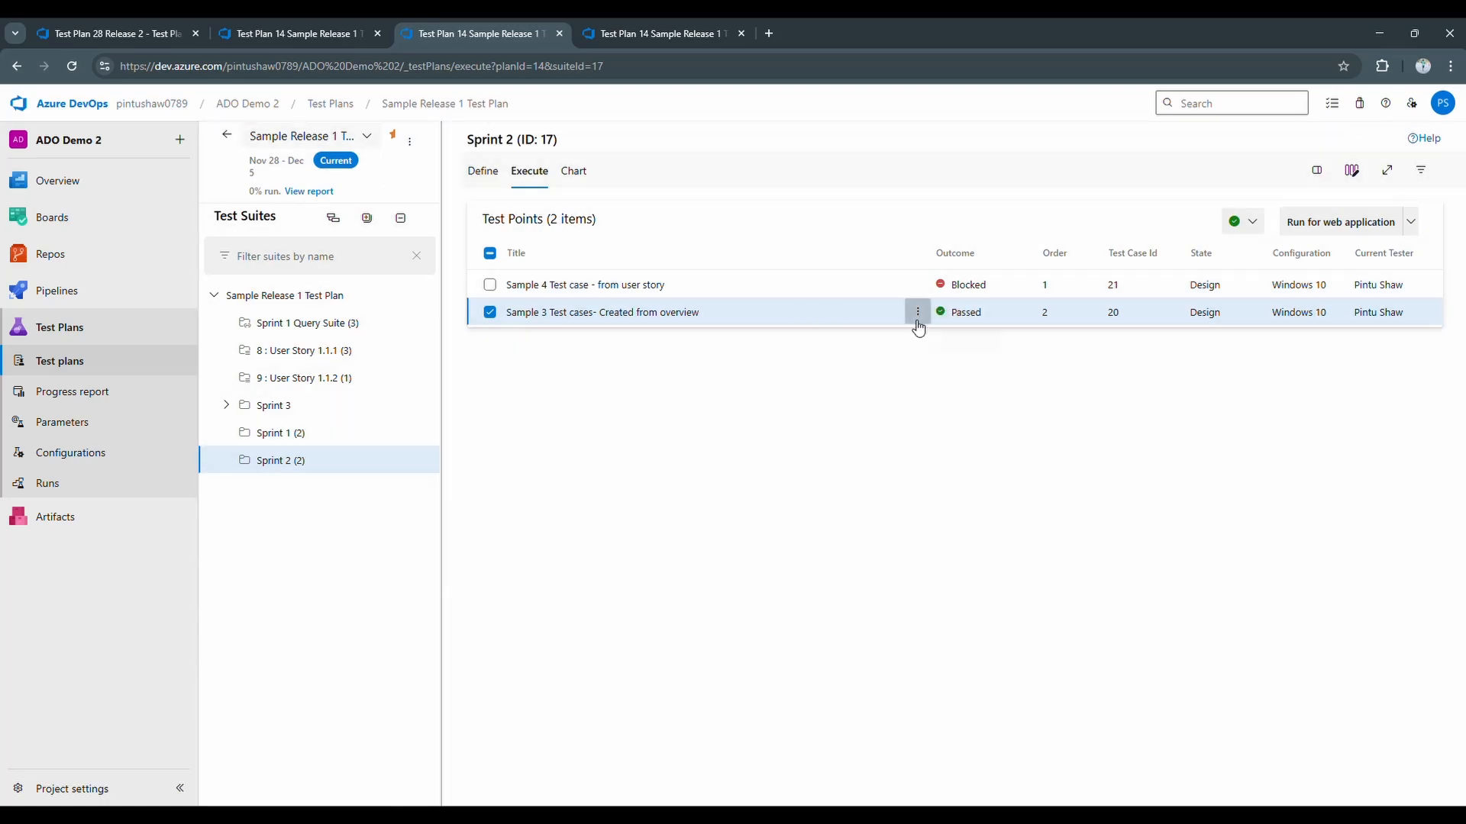
{"action": "left_click", "coordinate": [918, 312]}
{"action": "left_click", "coordinate": [826, 462]}
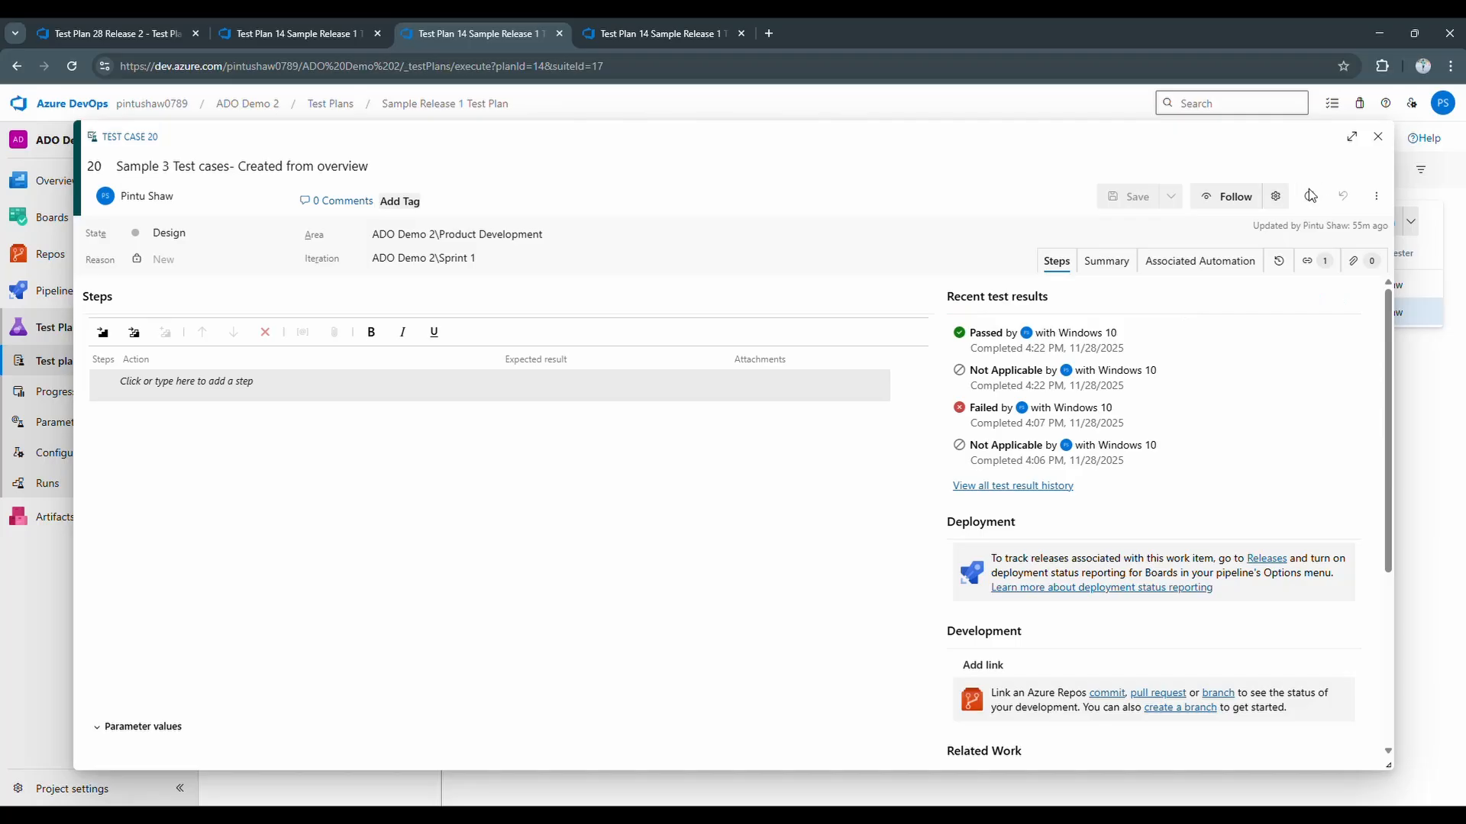
{"action": "left_click", "coordinate": [1378, 136]}
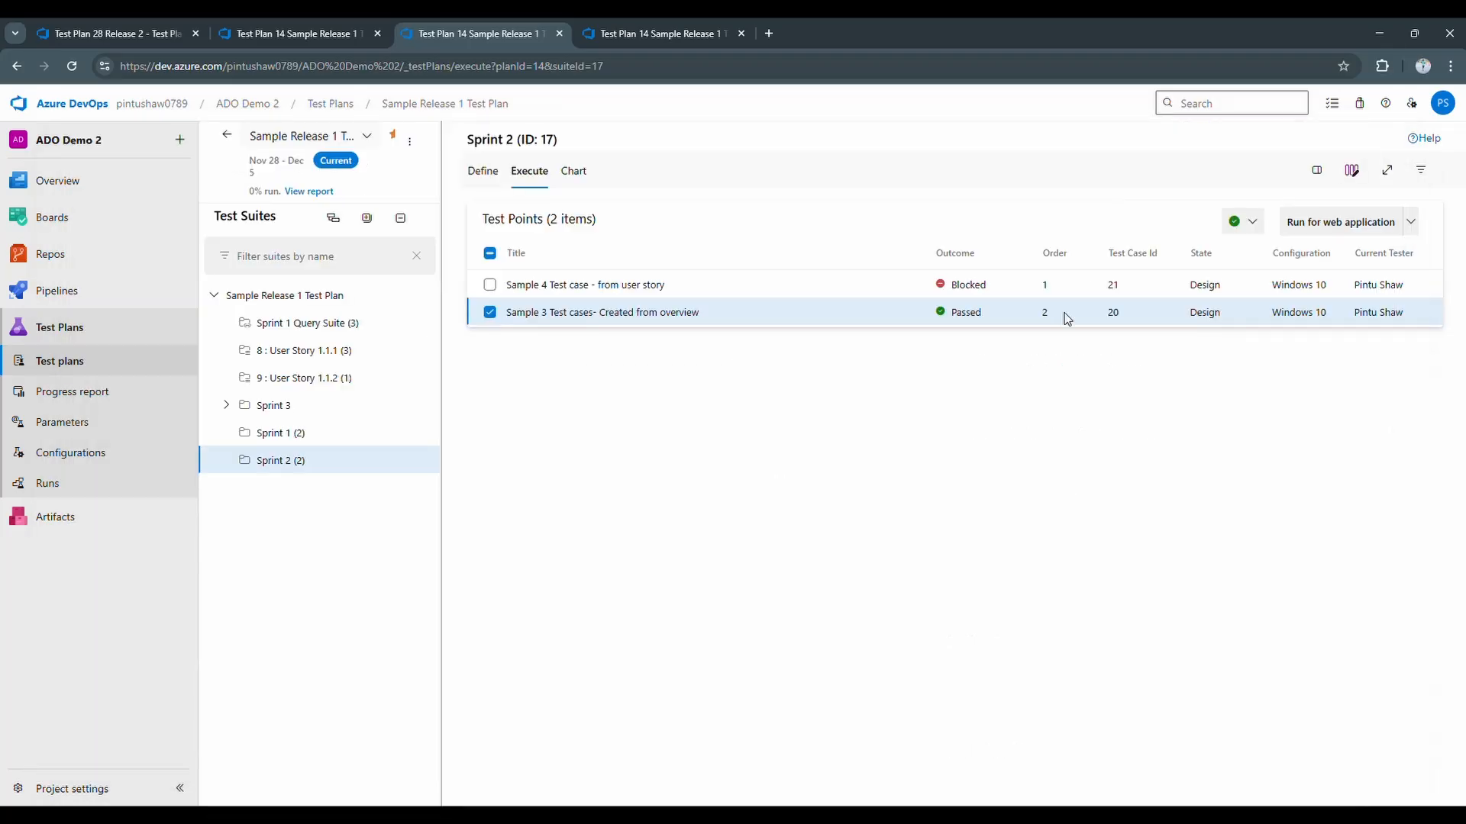
- Mark the outcome of Sample 3 Test cases- Created from overview as failed
{"action": "left_click", "coordinate": [918, 312]}
{"action": "mouse_move", "coordinate": [912, 369]}
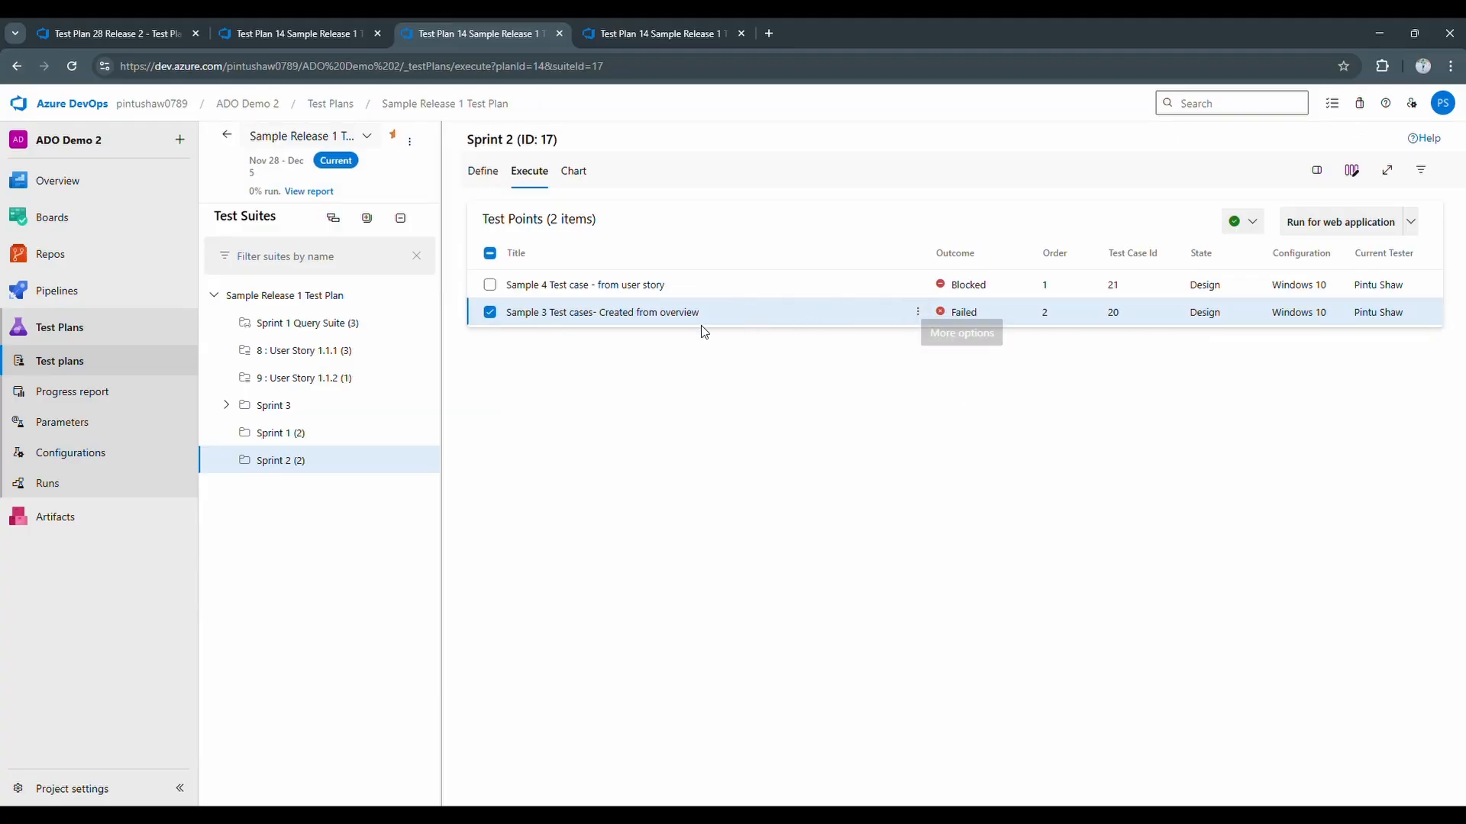
- Create a new bug work item in the project and title it New Bug
{"action": "left_click", "coordinate": [175, 147]}
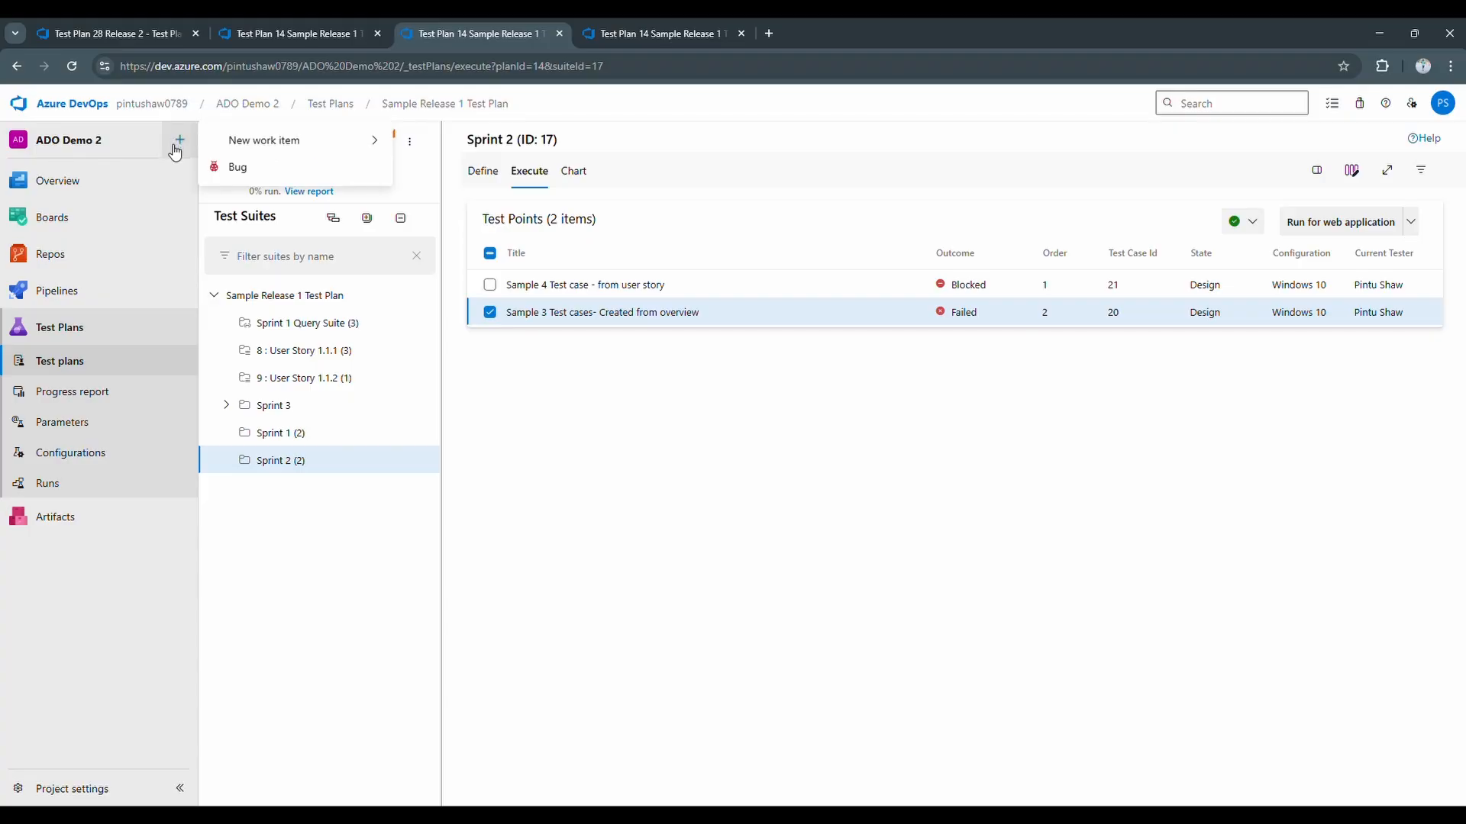
{"action": "left_click", "coordinate": [221, 170]}
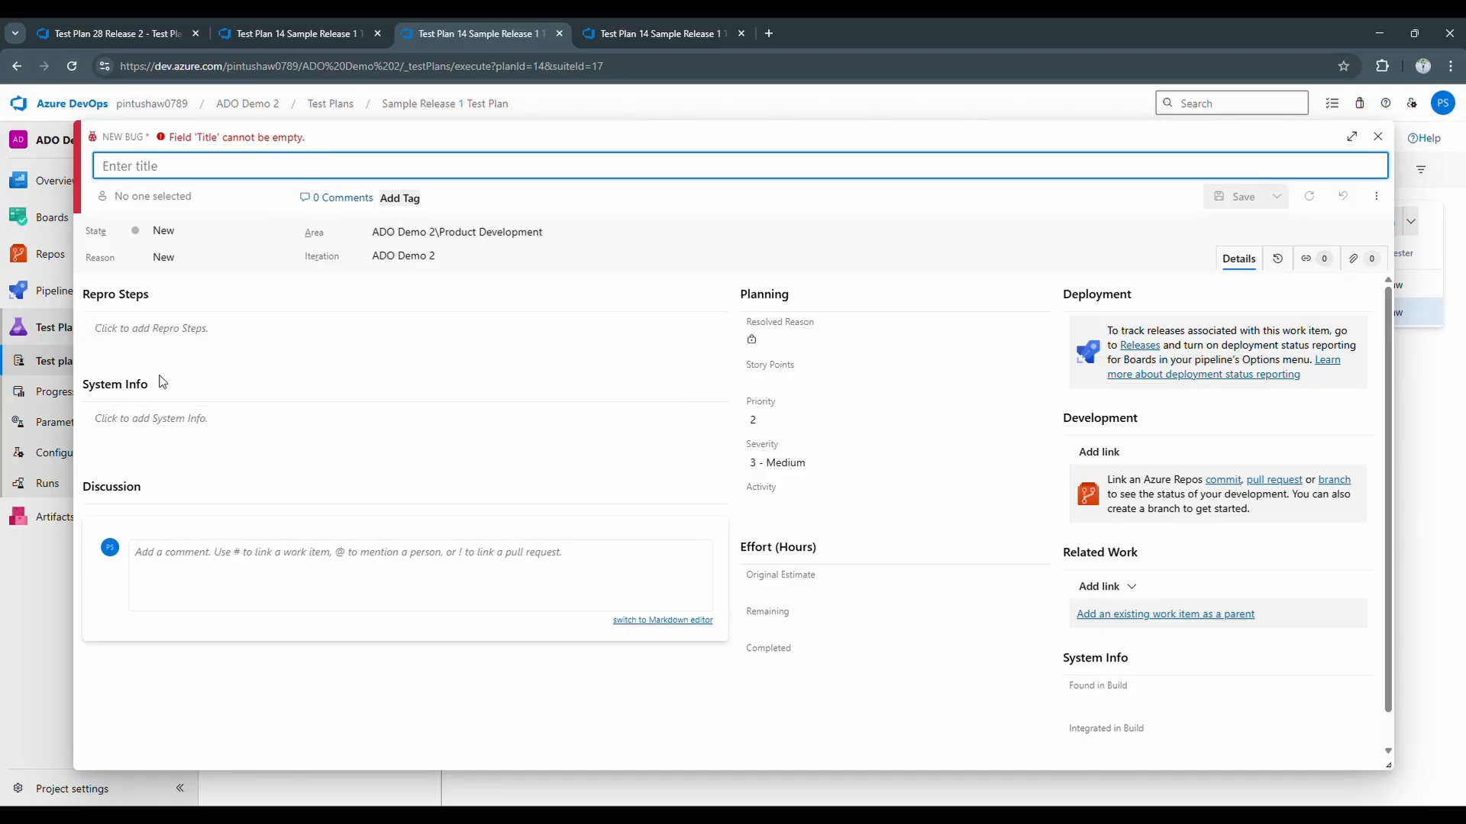
{"action": "left_click", "coordinate": [1133, 589]}
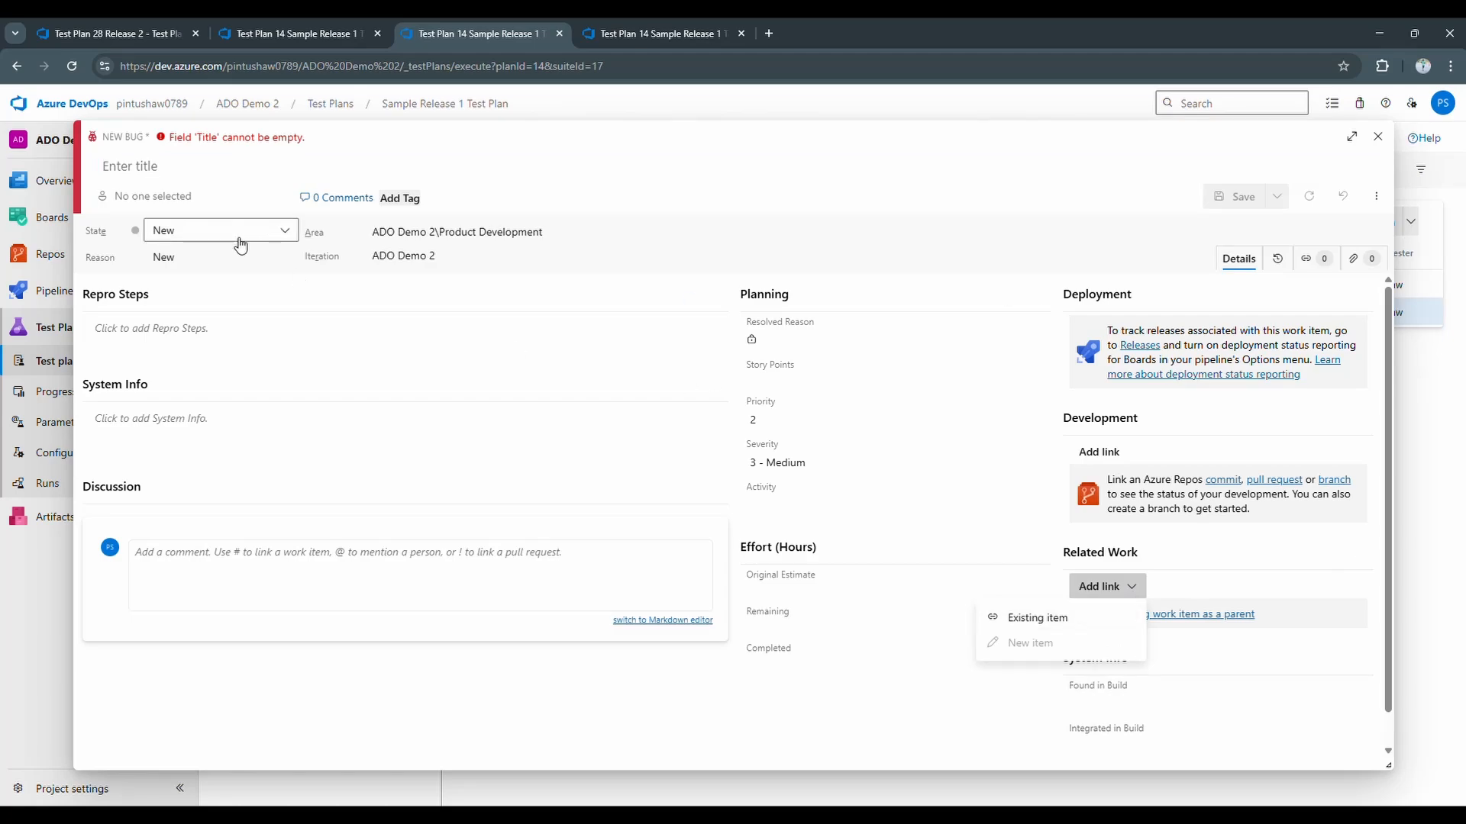
{"action": "left_click", "coordinate": [152, 177]}
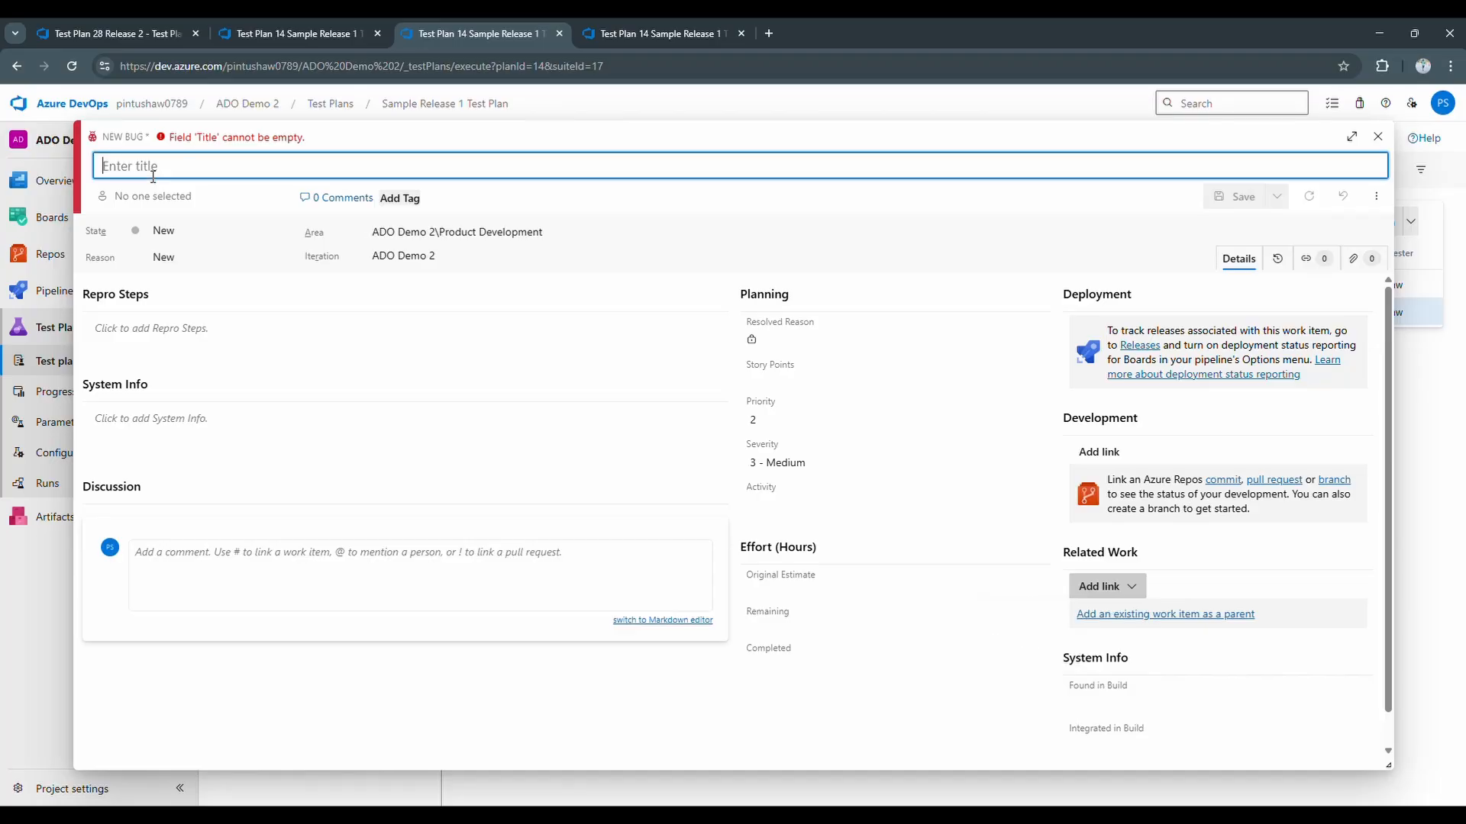
{"action": "type", "text": "Bug"}
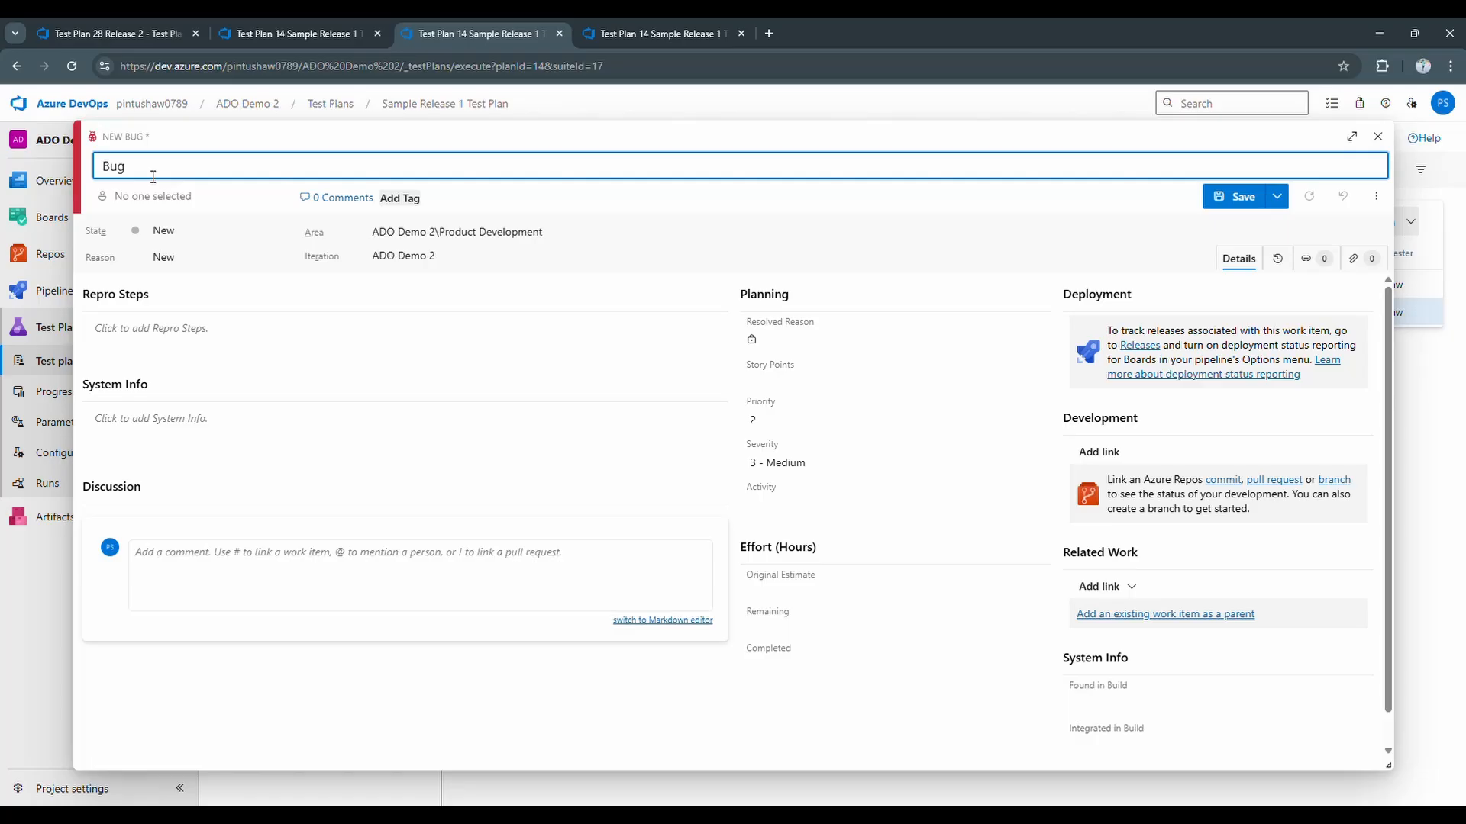
{"action": "type", "text": "New"}
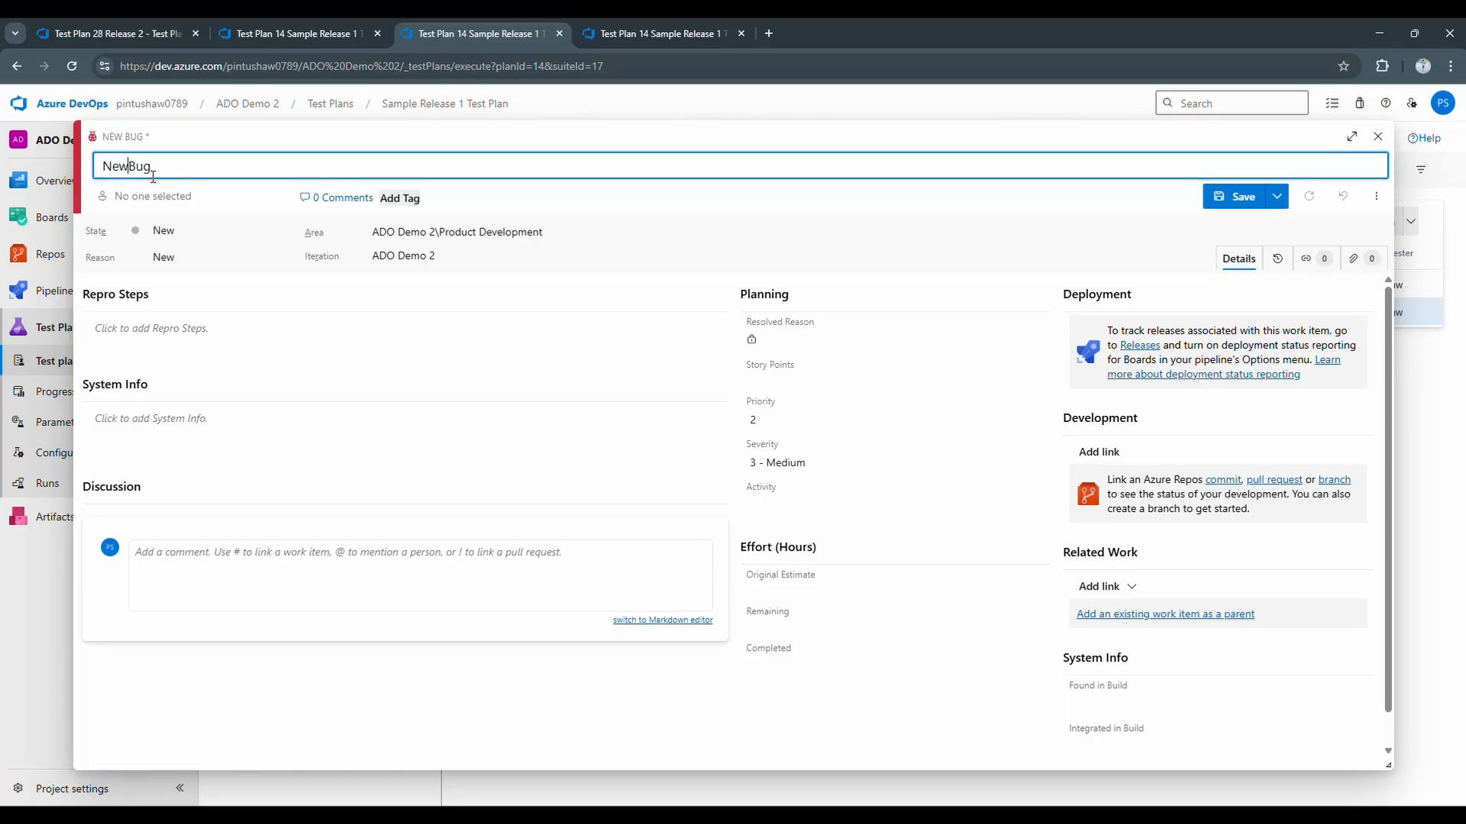
- Assign the bug to the signed-in account and enter "Repro steps" as its repro steps
{"action": "left_click", "coordinate": [153, 196]}
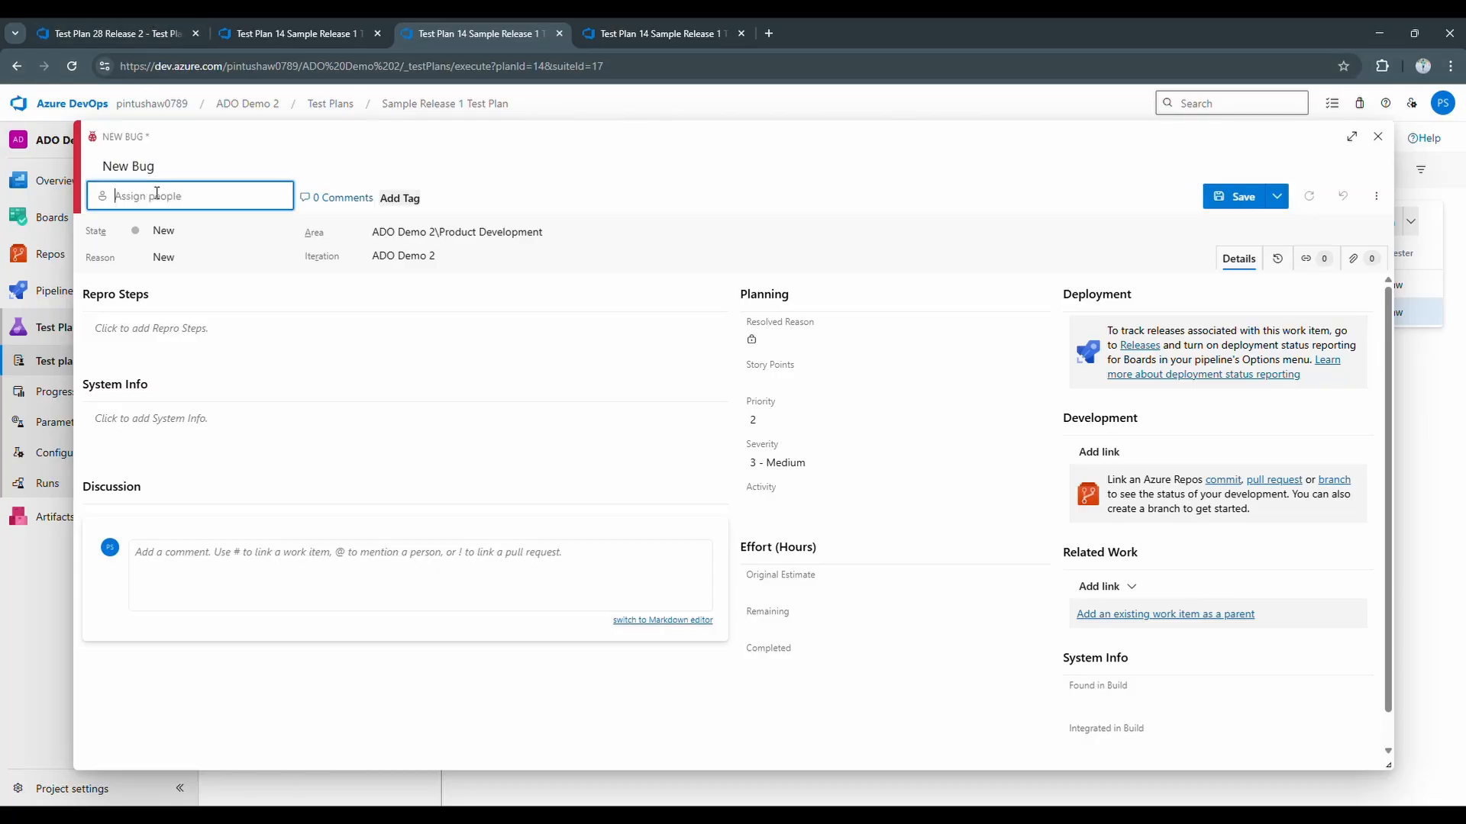
{"action": "left_click", "coordinate": [146, 230]}
{"action": "left_click", "coordinate": [191, 329]}
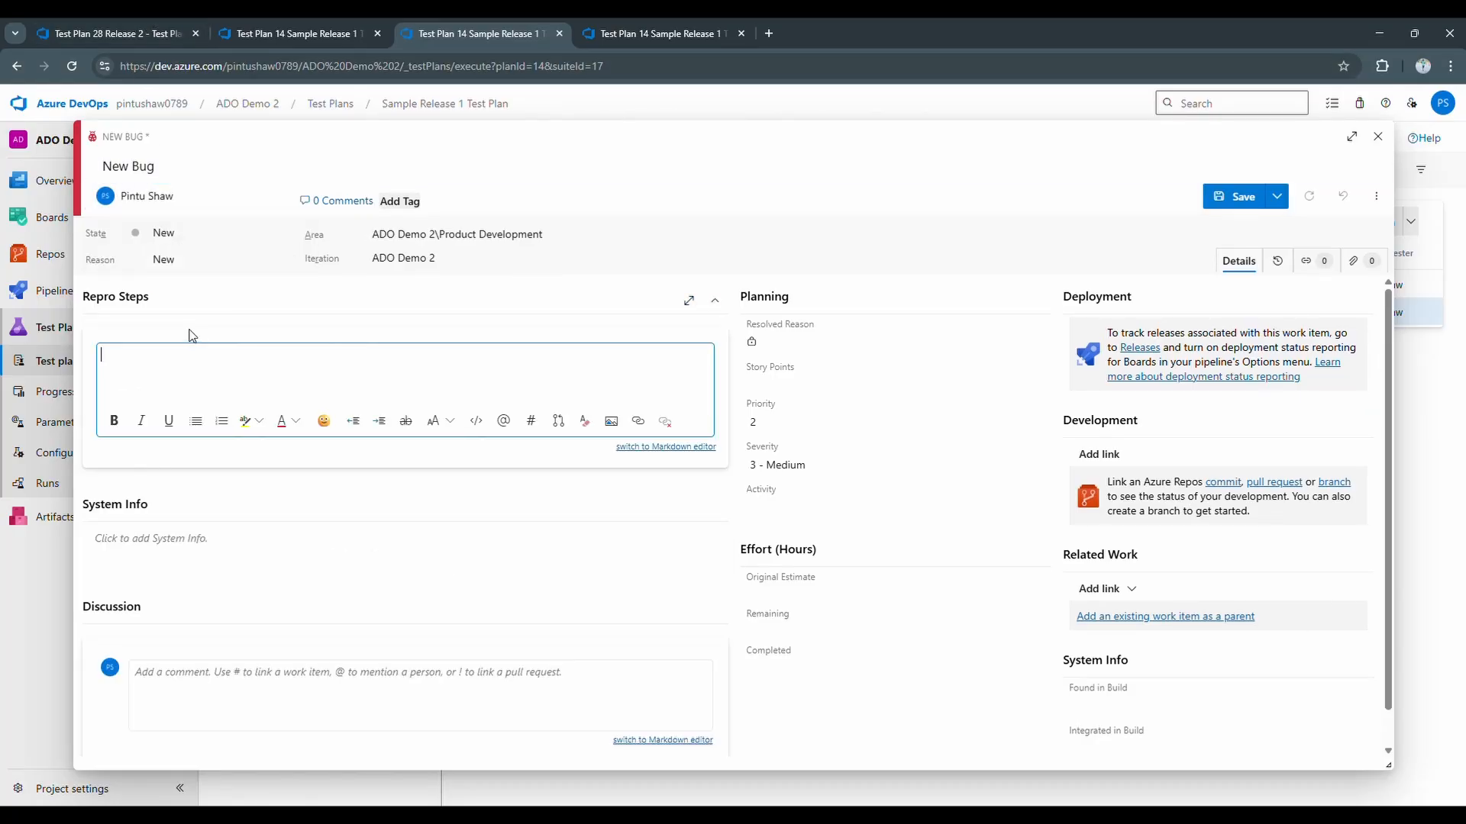
{"action": "type", "text": "Repro steps"}
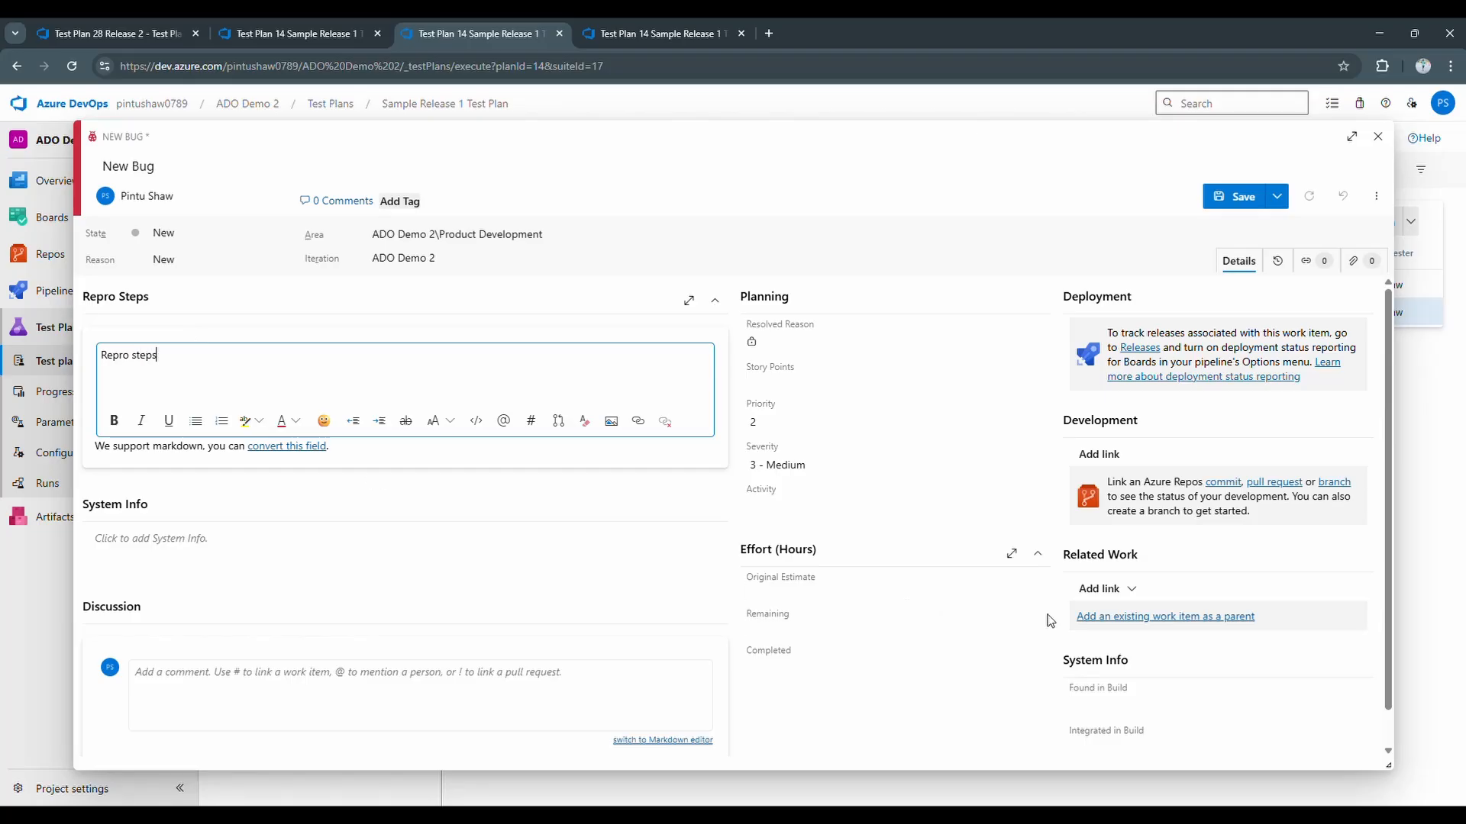
- Start adding a related-work link from the new bug to an existing item
{"action": "left_click", "coordinate": [1121, 594]}
{"action": "left_click", "coordinate": [1075, 620]}
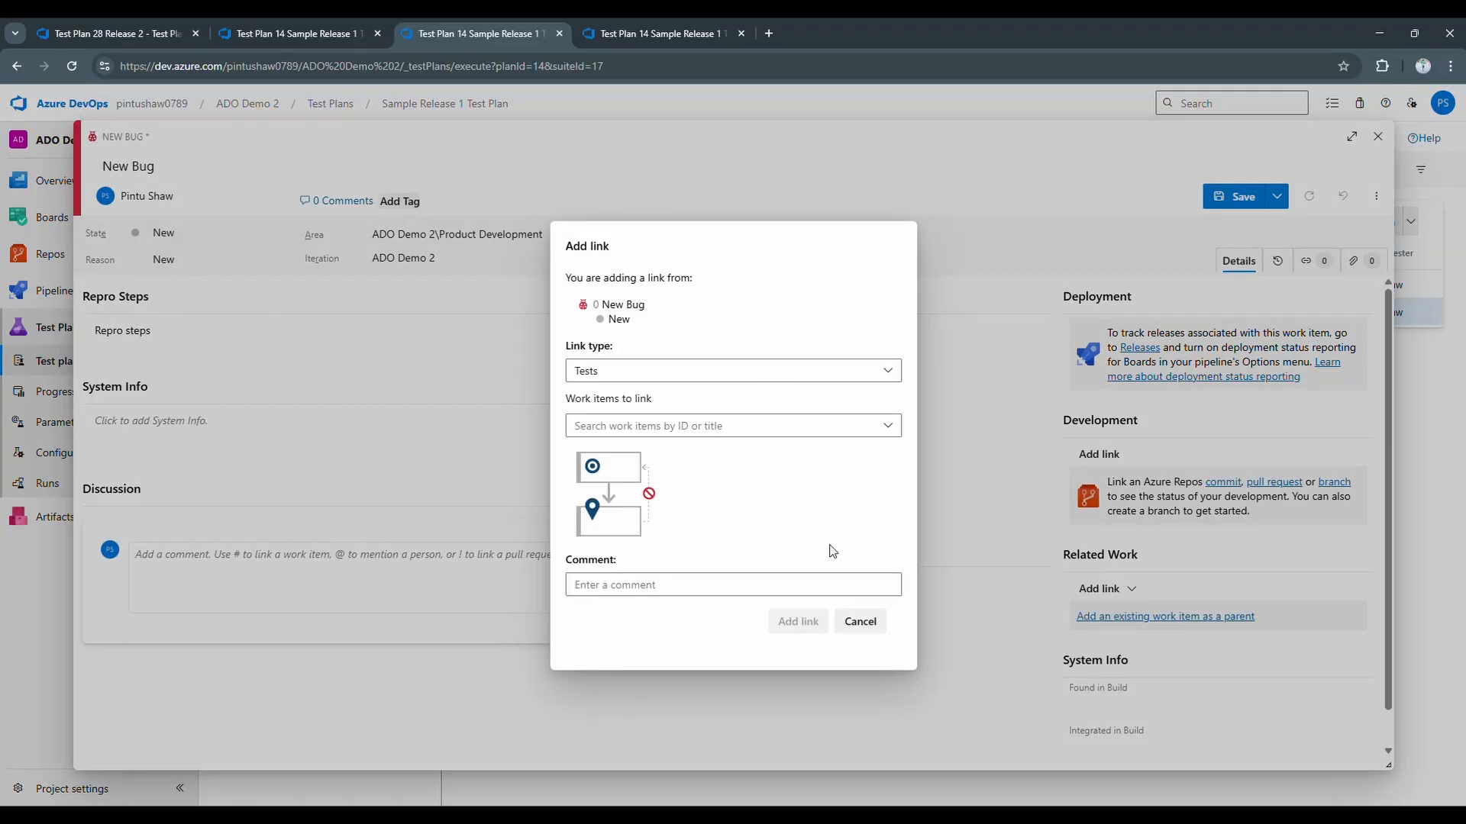
- Try to pick Sample 4 Test case - from user story as the linked work item with the Tests link type
{"action": "left_click", "coordinate": [755, 426]}
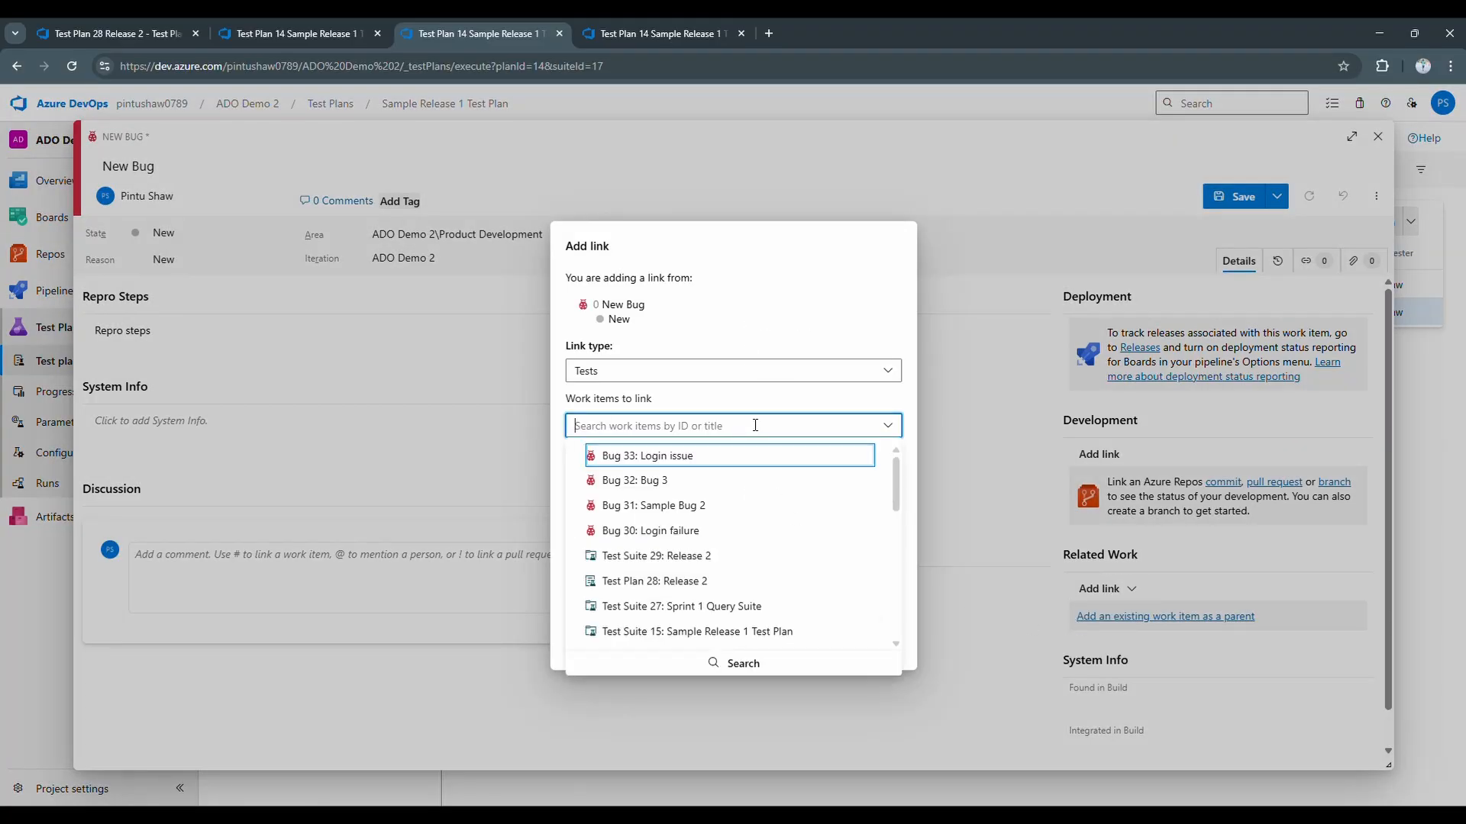
{"action": "type", "text": "Test"}
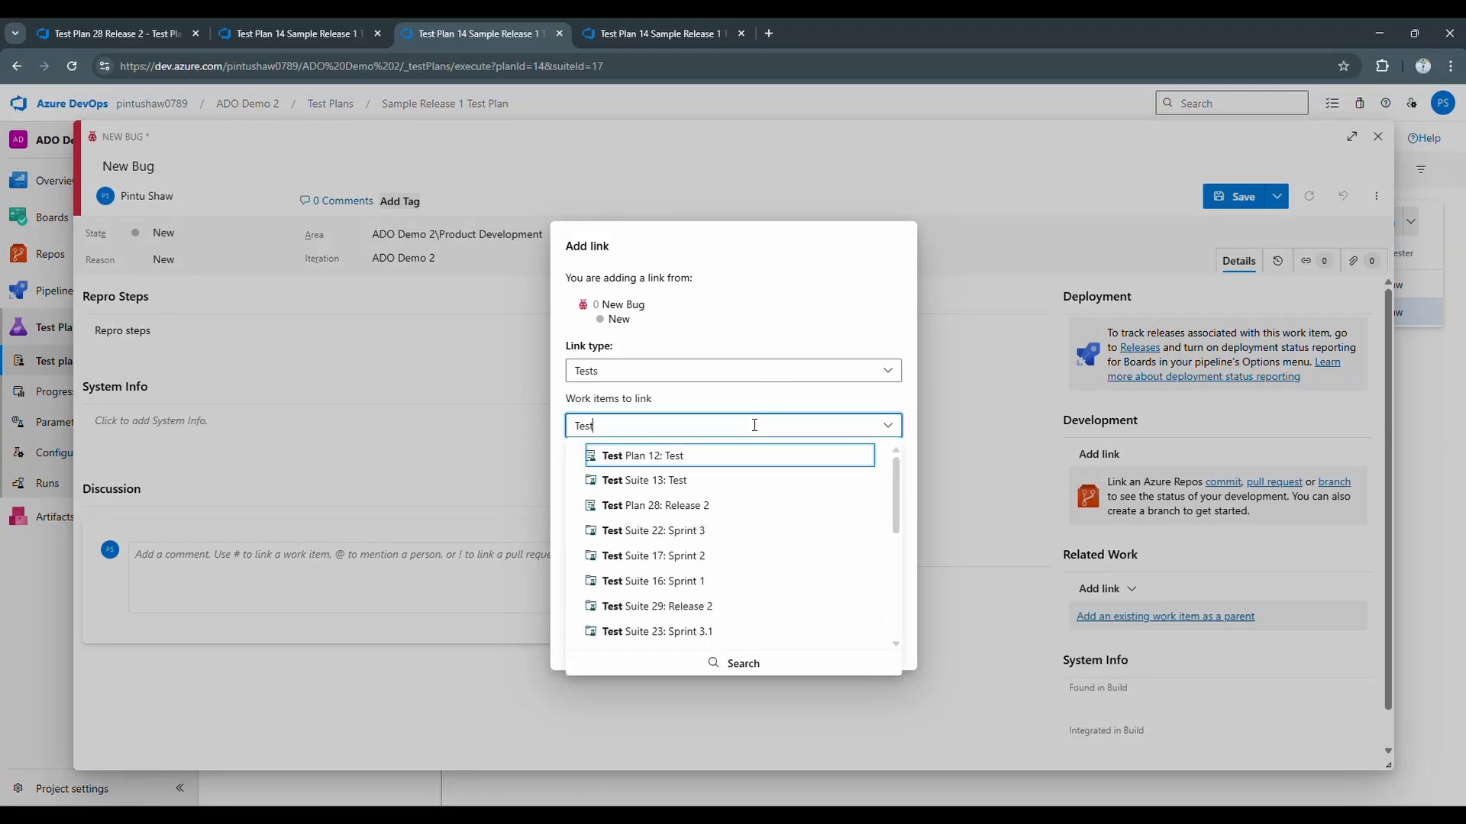
{"action": "key", "text": "BackSpace"}
{"action": "key", "text": "BackSpace"}
{"action": "key", "text": "BackSpace"}
{"action": "key", "text": "BackSpace"}
{"action": "type", "text": "sample"}
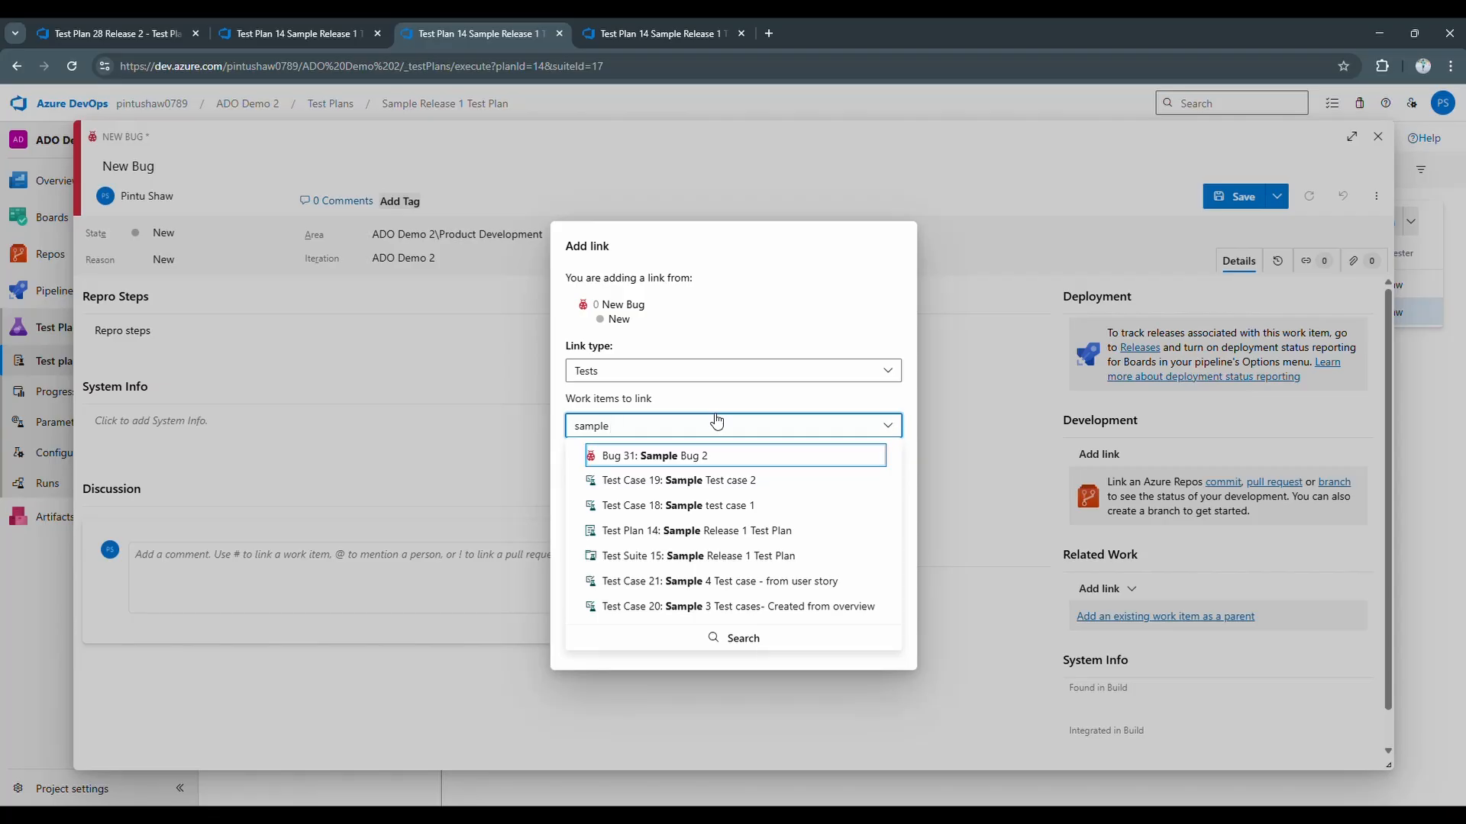
{"action": "left_click", "coordinate": [789, 585]}
- Link Sample 4 Test case - from user story to the bug with the Tested By link type, and save and close the bug
{"action": "left_click", "coordinate": [888, 347]}
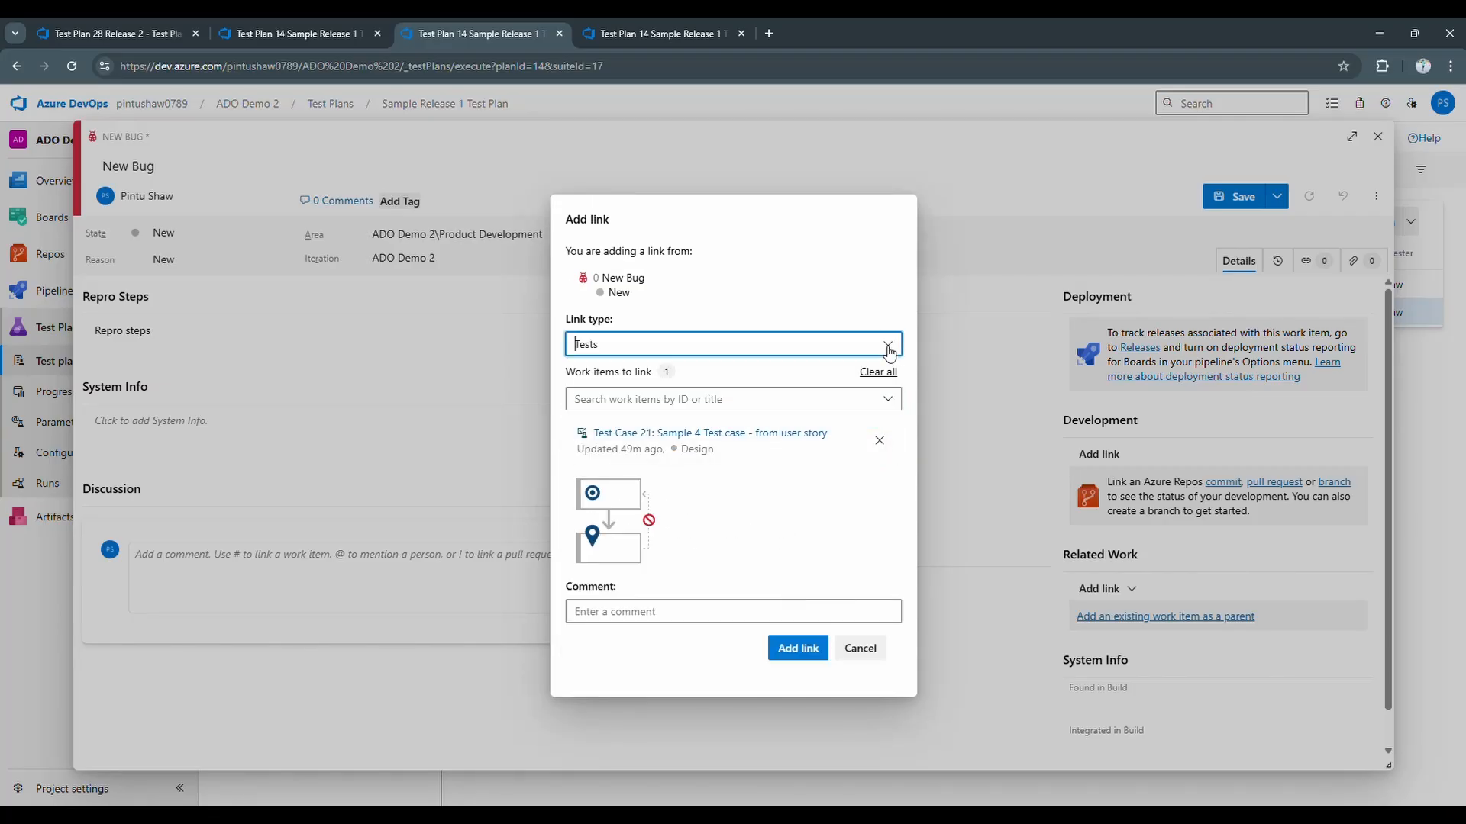
{"action": "scroll", "coordinate": [805, 417], "scroll_direction": "down", "scroll_amount": 3}
{"action": "left_click", "coordinate": [672, 525]}
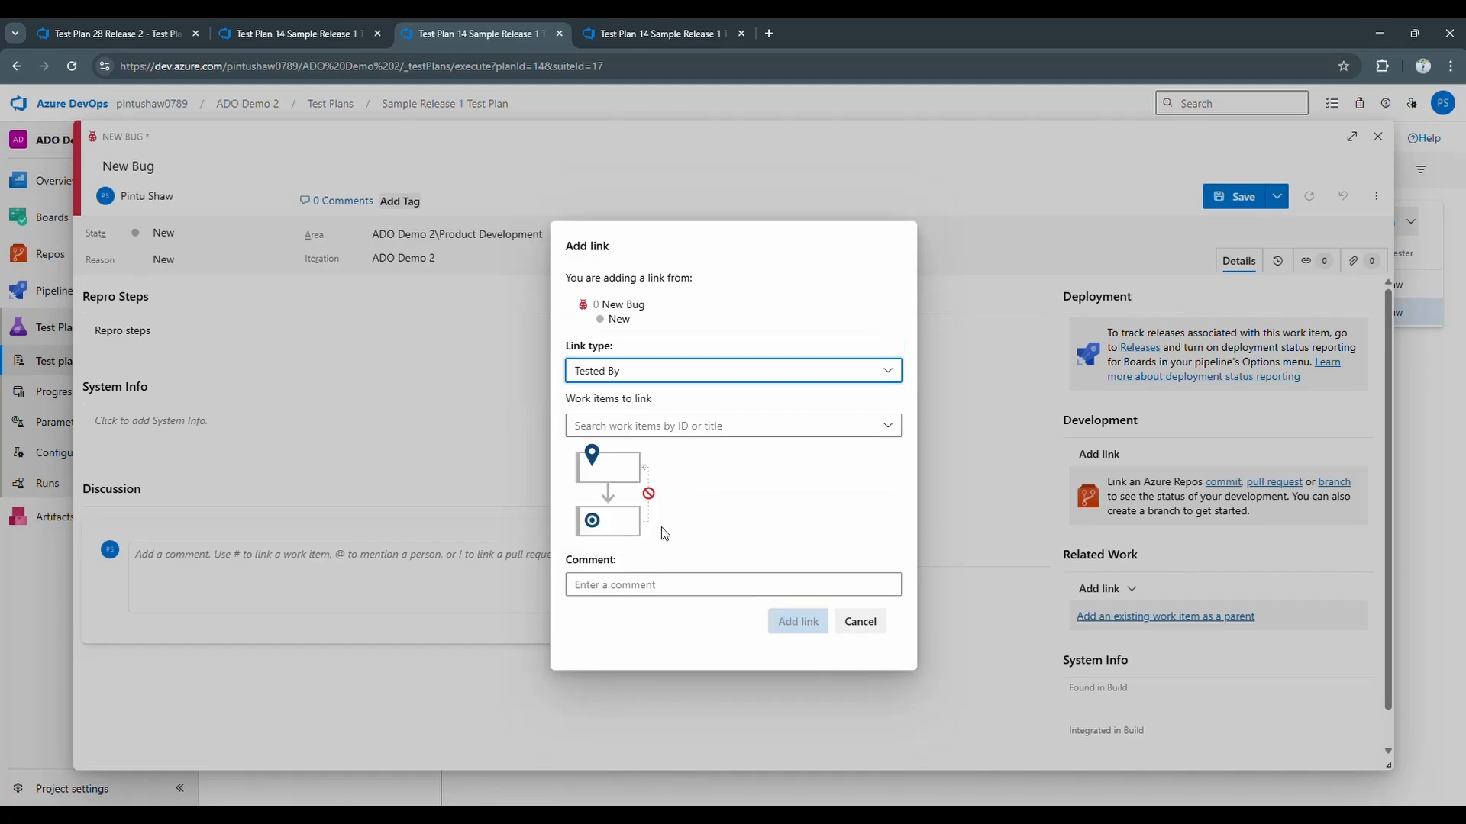
{"action": "left_click", "coordinate": [607, 424]}
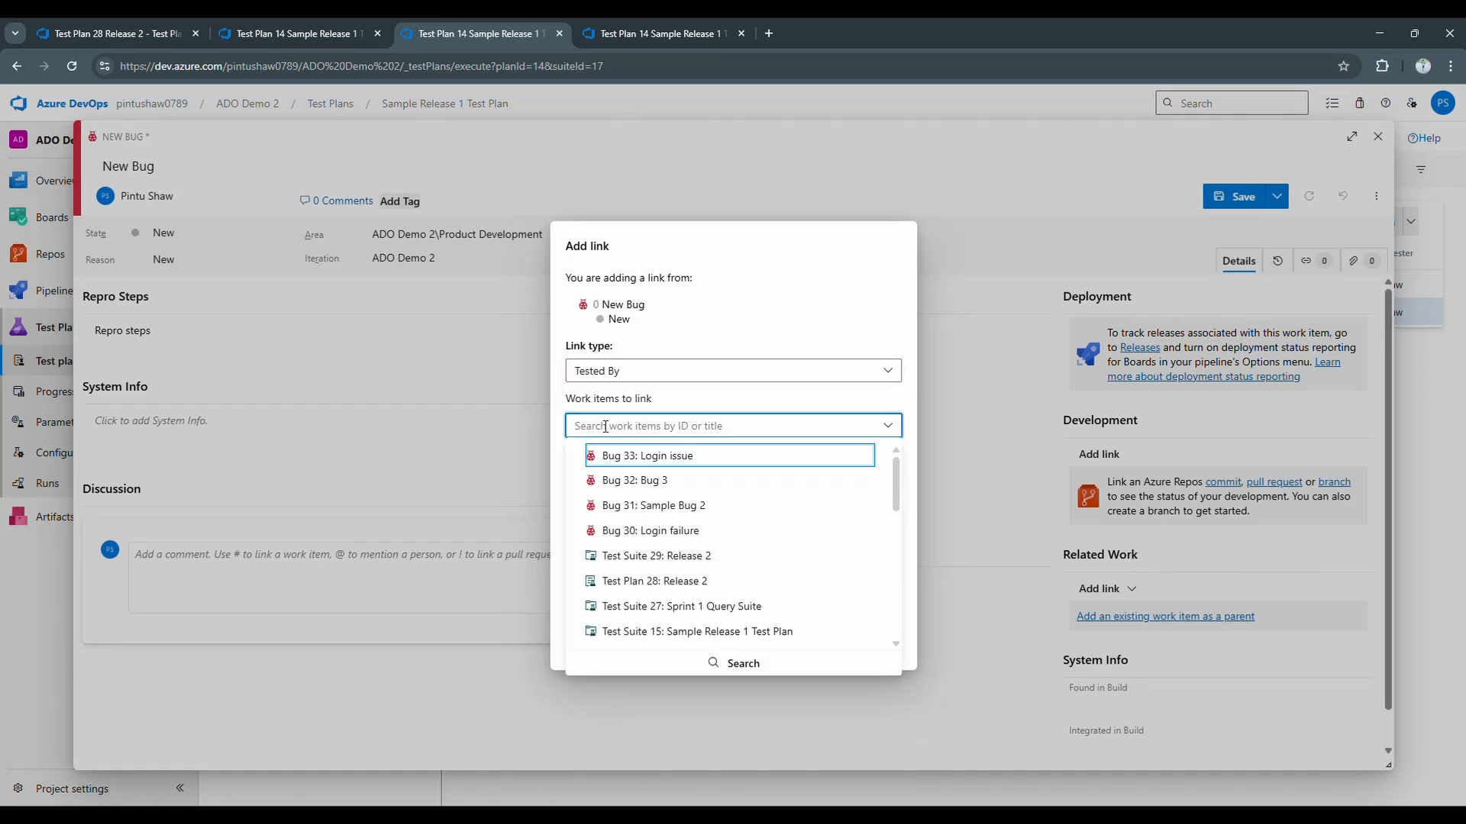
{"action": "type", "text": "Sample"}
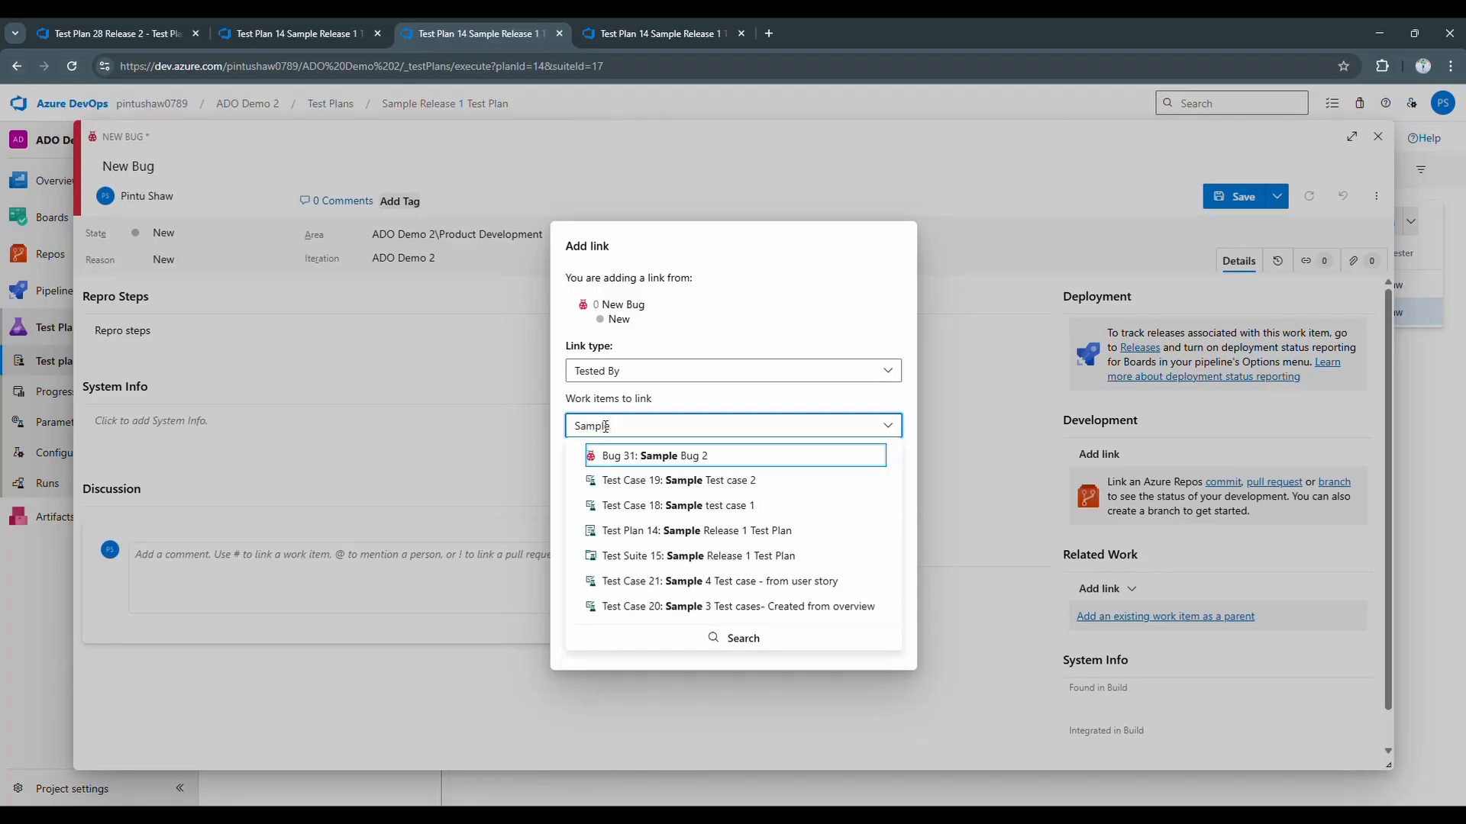
{"action": "type", "text": " test cs"}
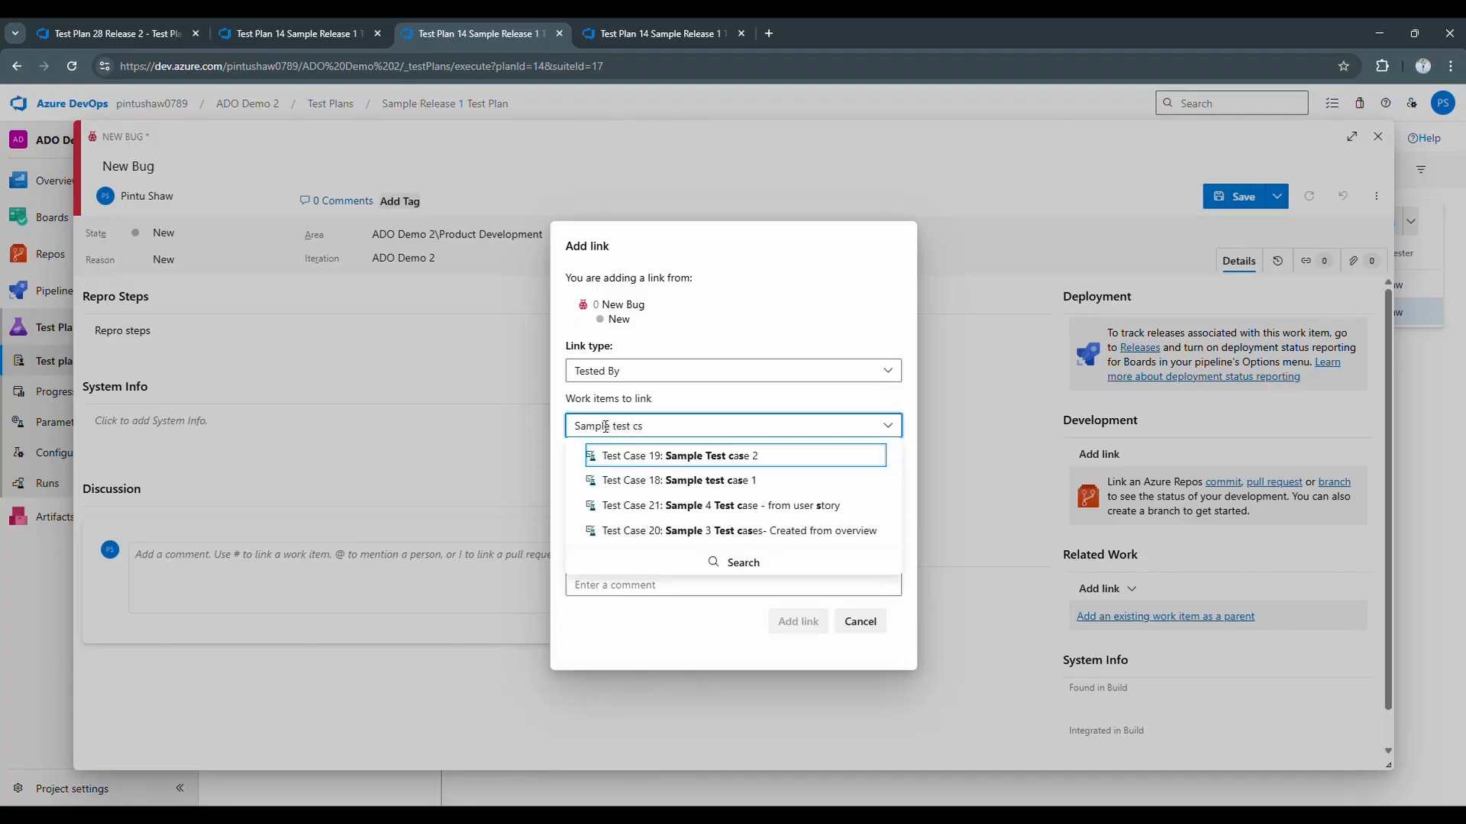
{"action": "left_click", "coordinate": [727, 507]}
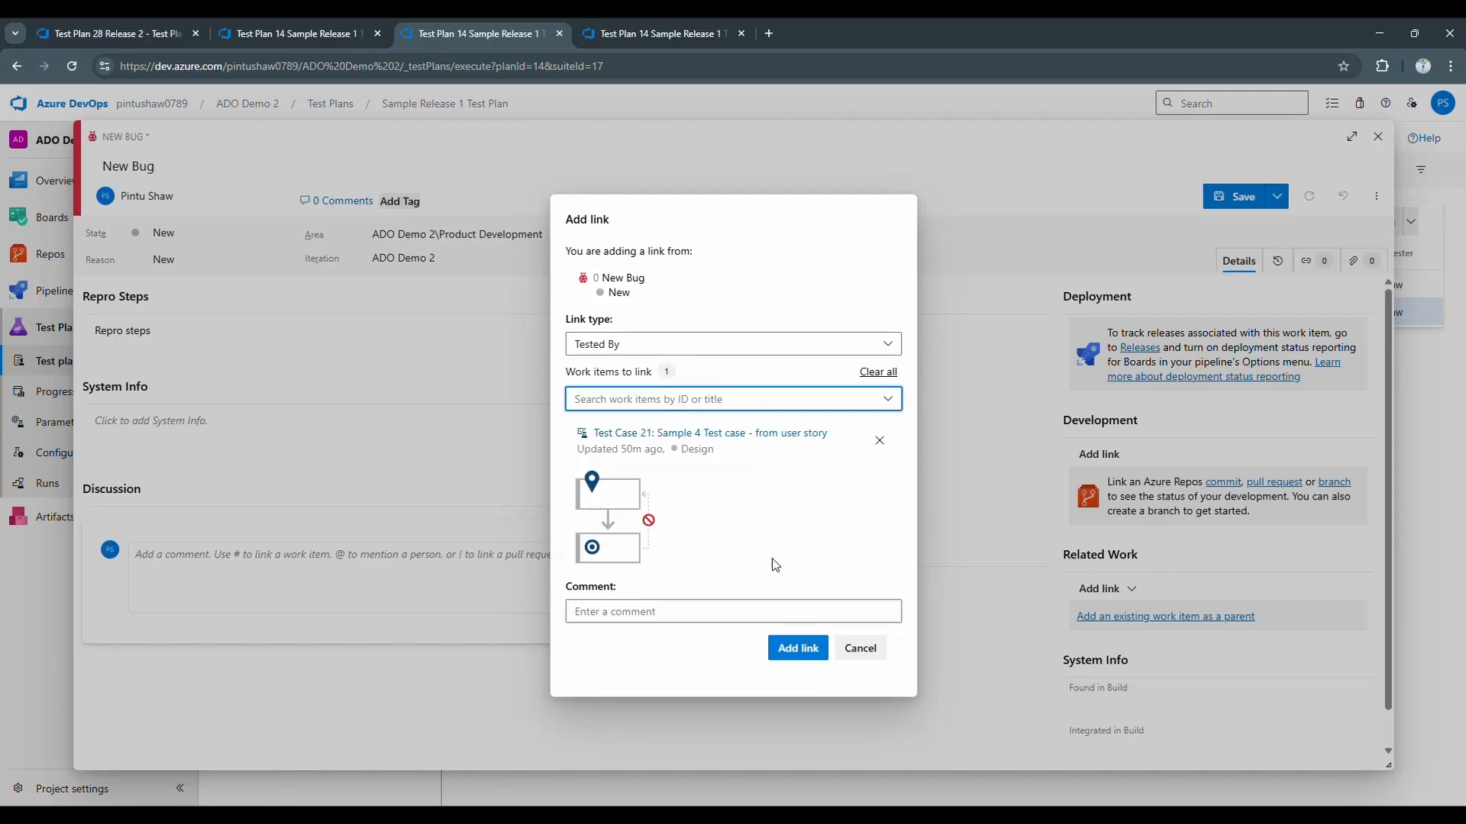
{"action": "left_click", "coordinate": [796, 645]}
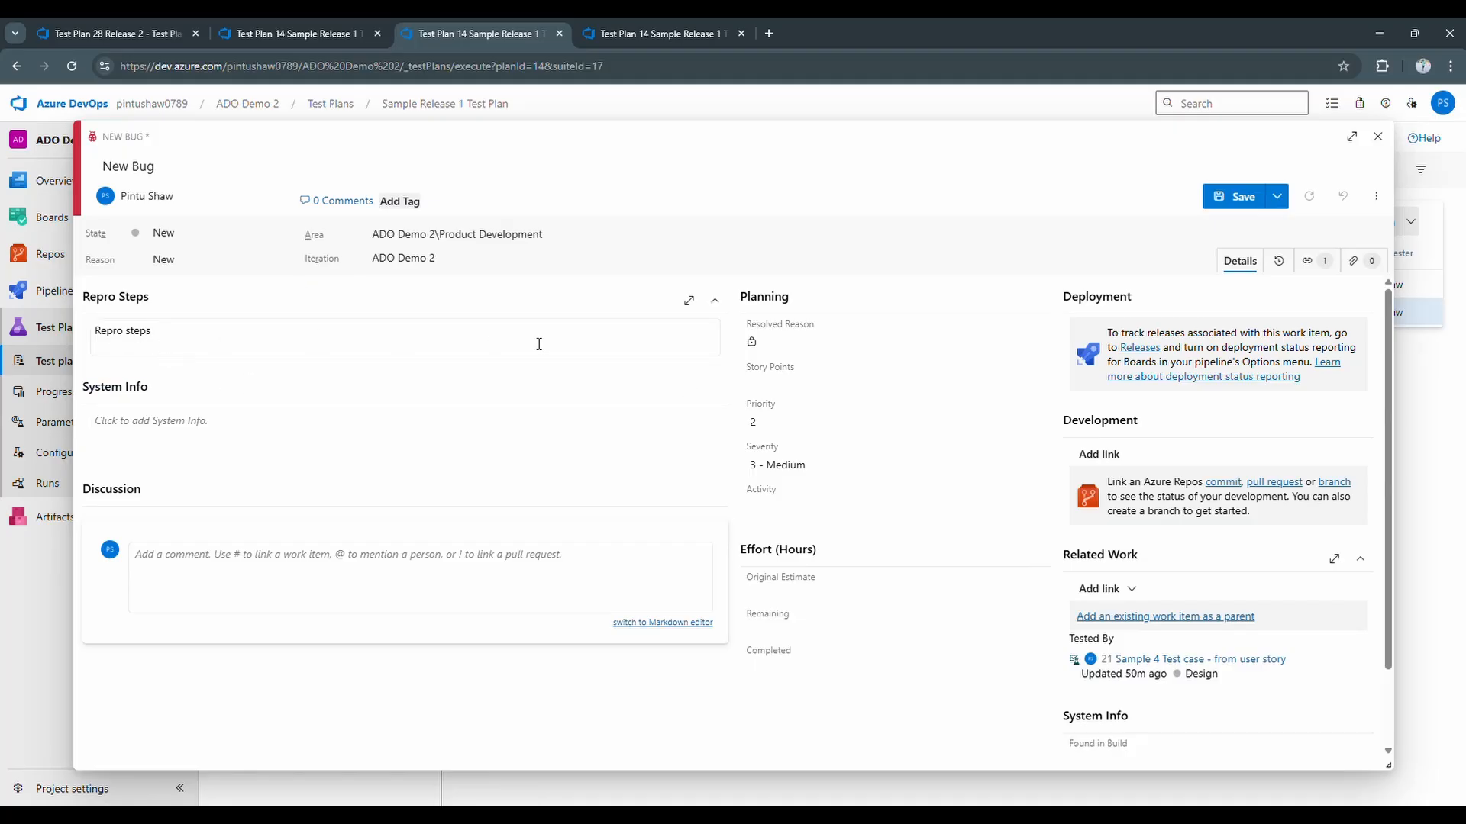
{"action": "left_click", "coordinate": [1225, 207]}
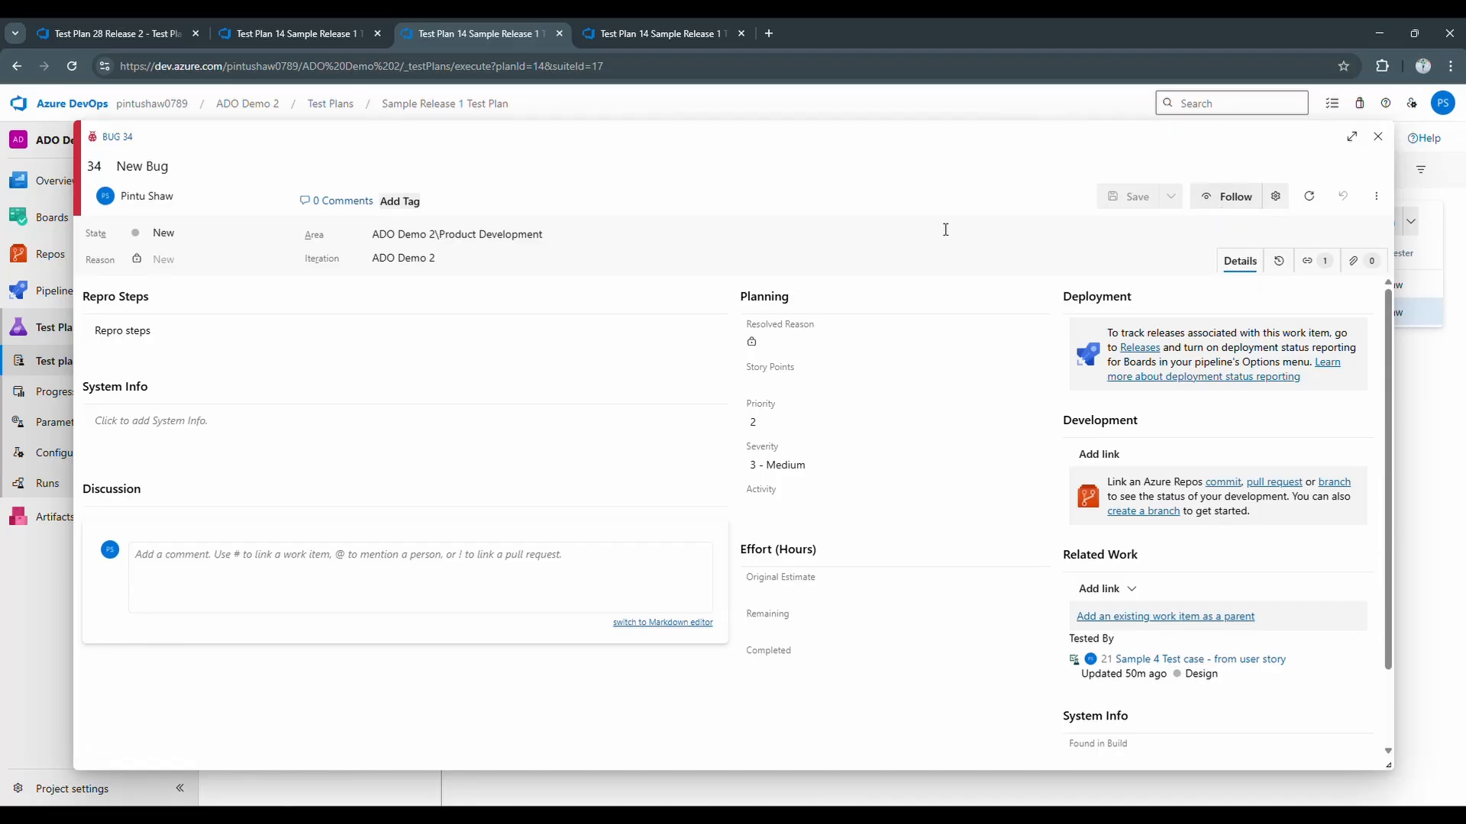
{"action": "left_click", "coordinate": [1378, 137]}
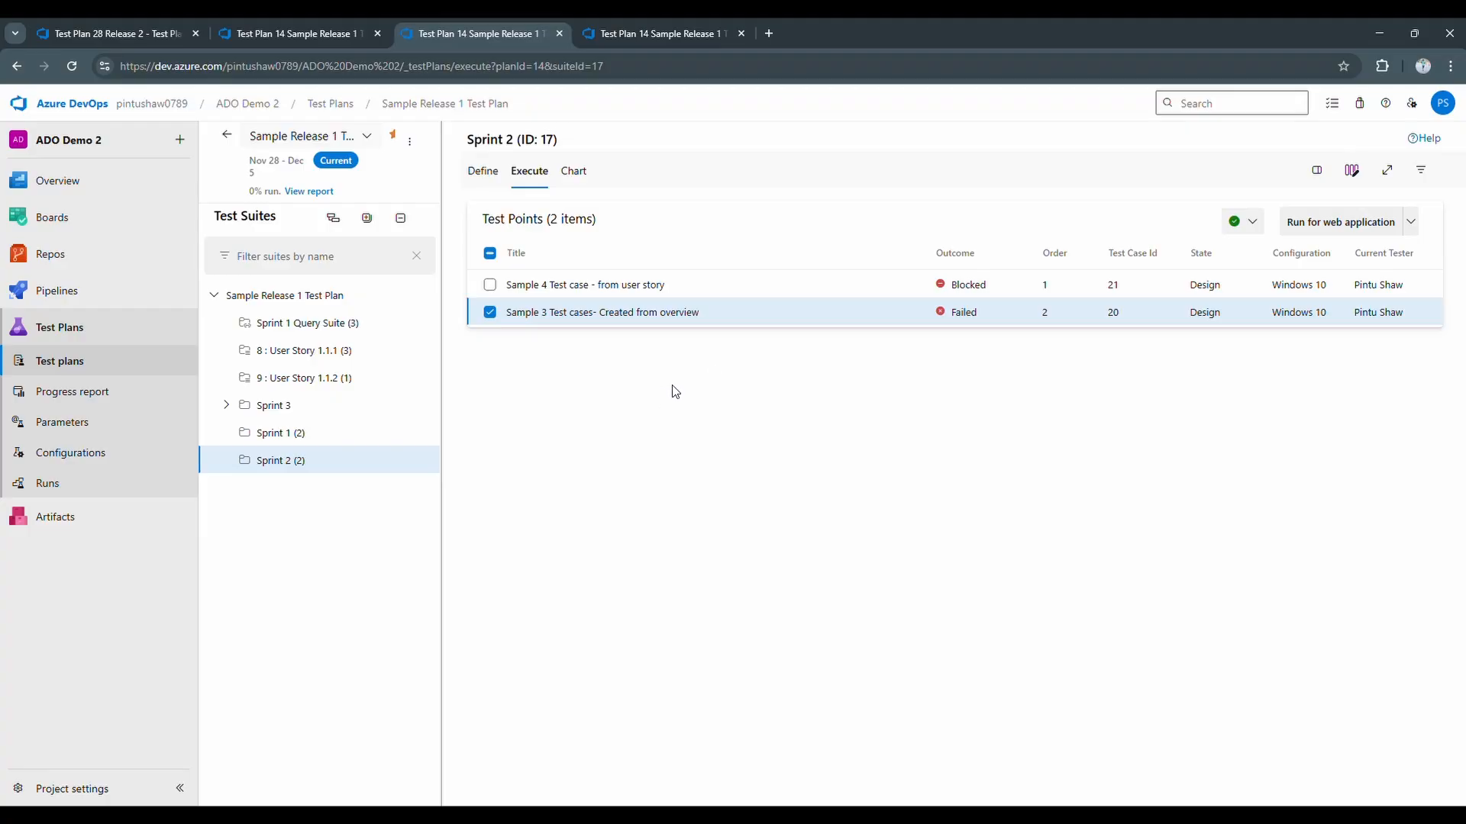
- Review the outcome options for the Sample 3 test point in Sprint 2 and deselect that test point
{"action": "left_click", "coordinate": [919, 313]}
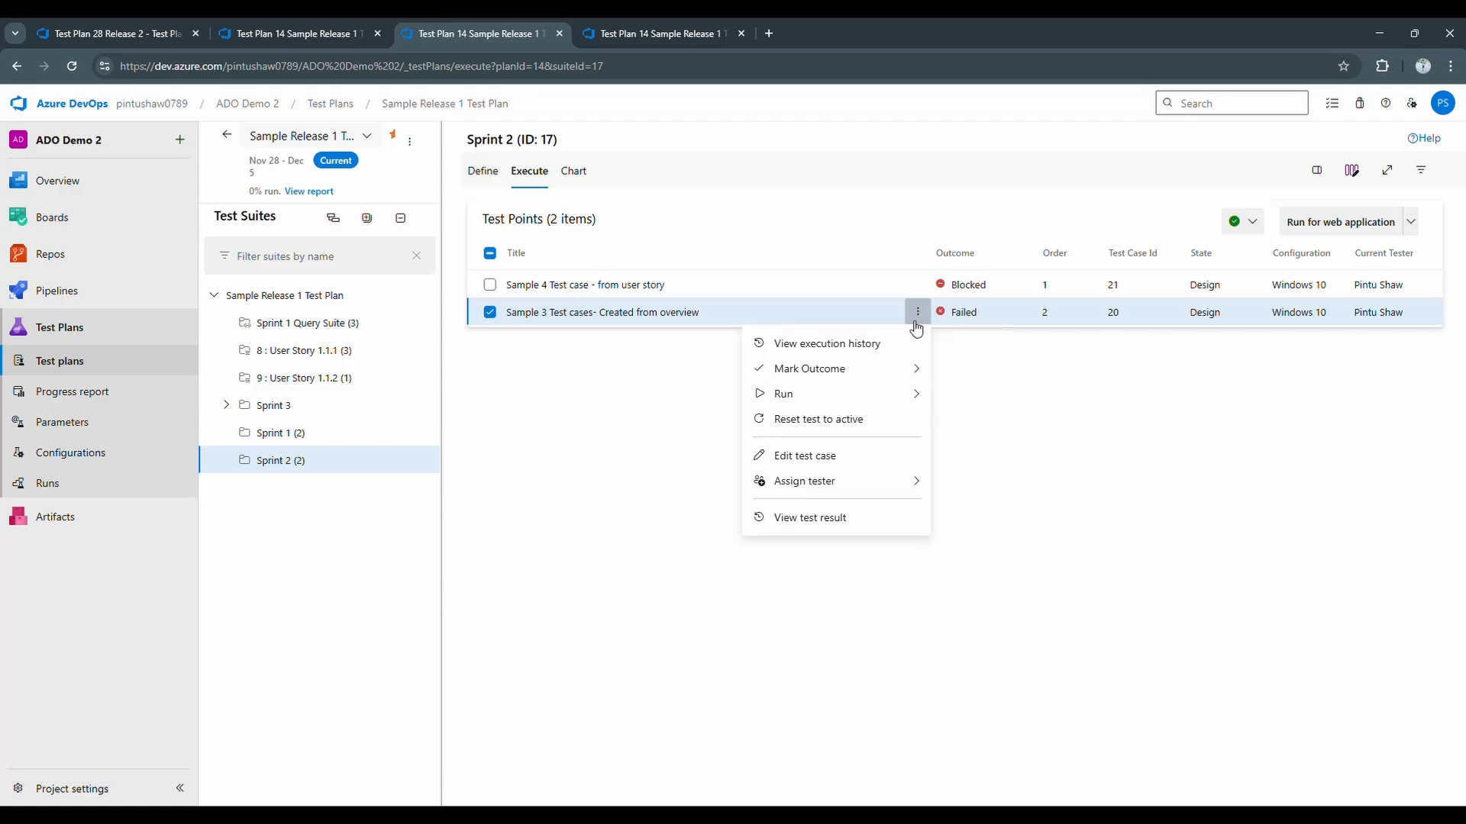
{"action": "mouse_move", "coordinate": [865, 374]}
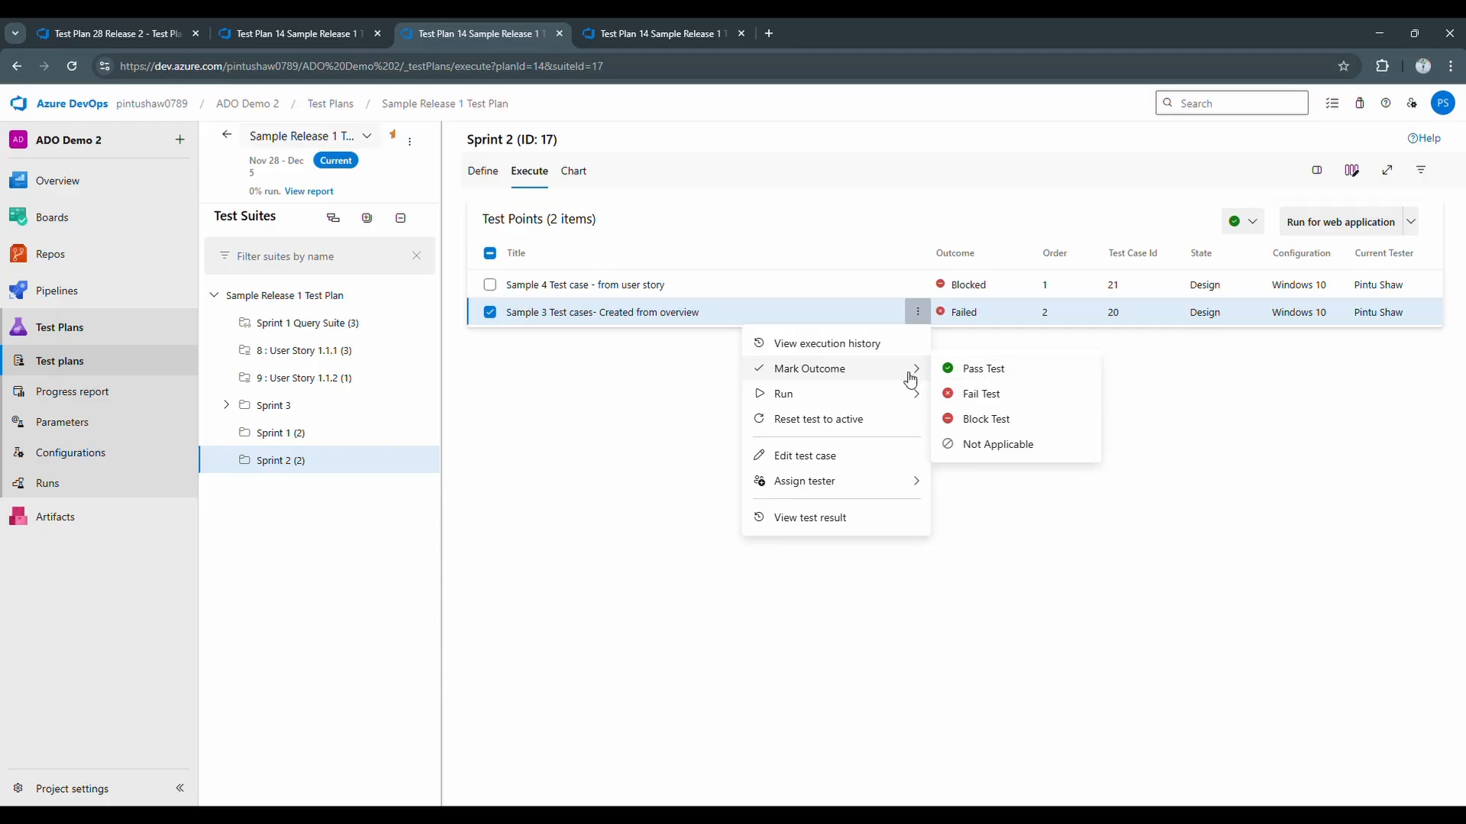
{"action": "left_click", "coordinate": [957, 373]}
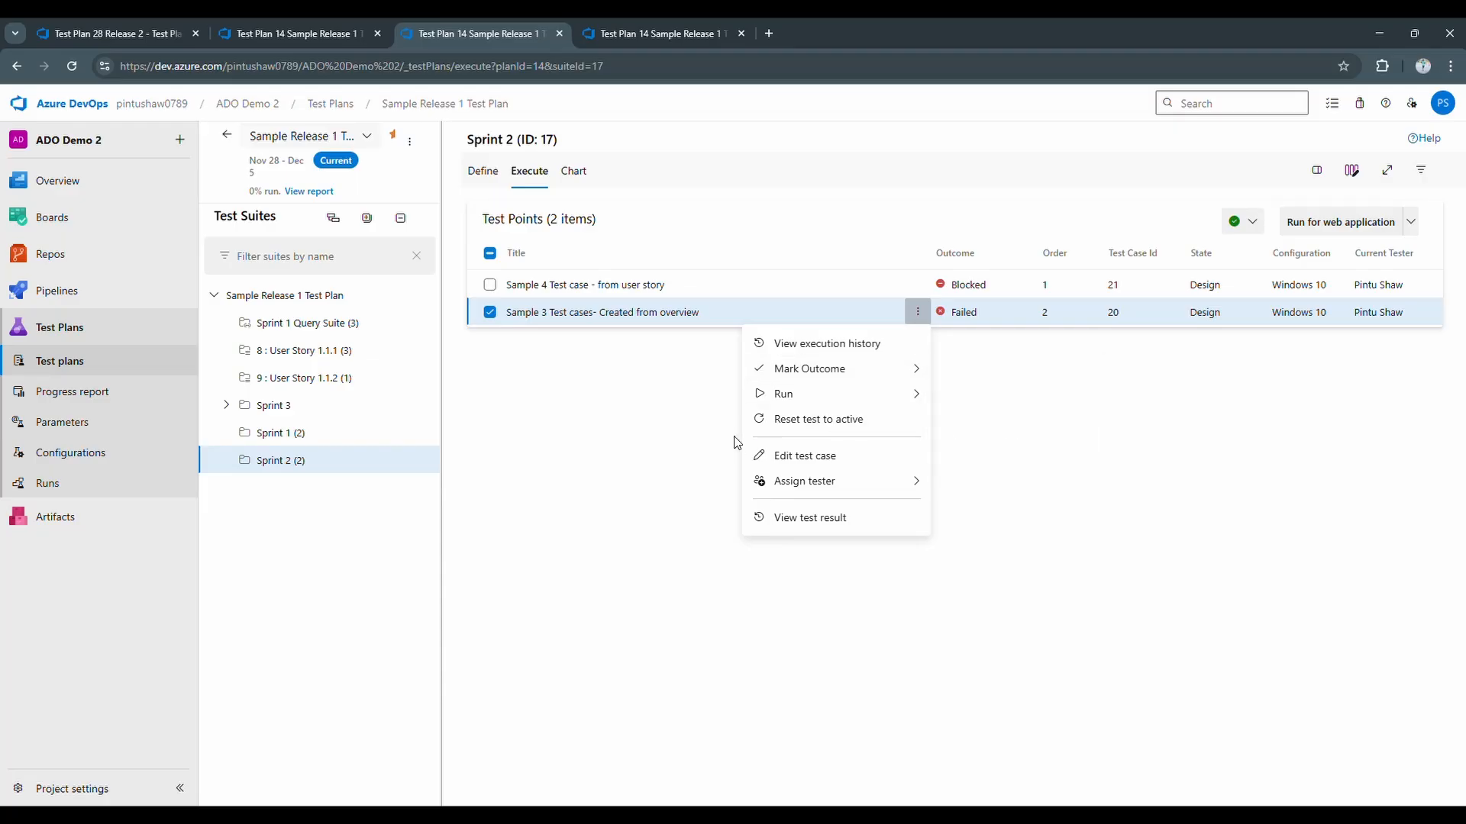
{"action": "left_click", "coordinate": [669, 452]}
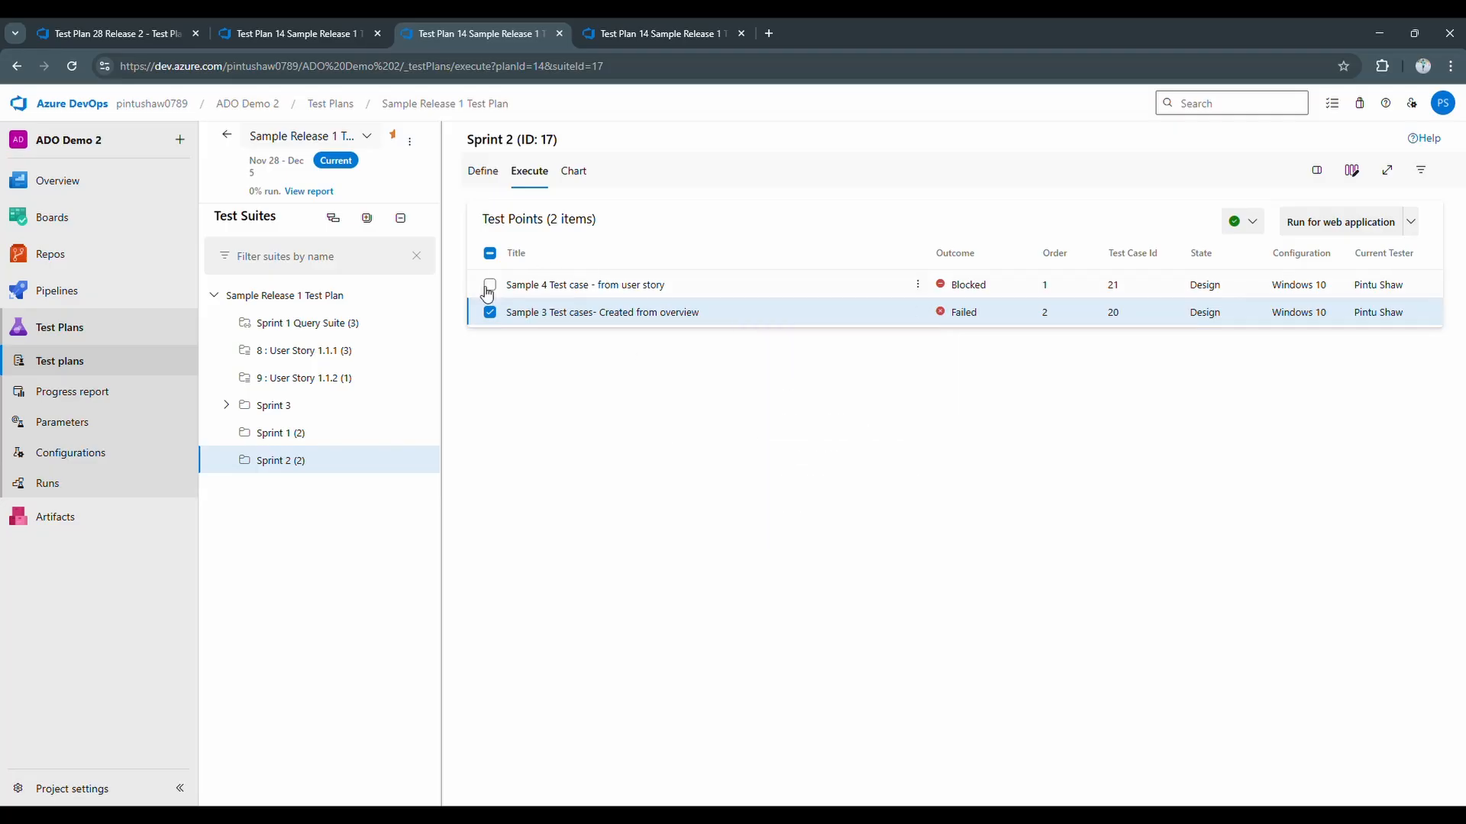
{"action": "left_click", "coordinate": [489, 318]}
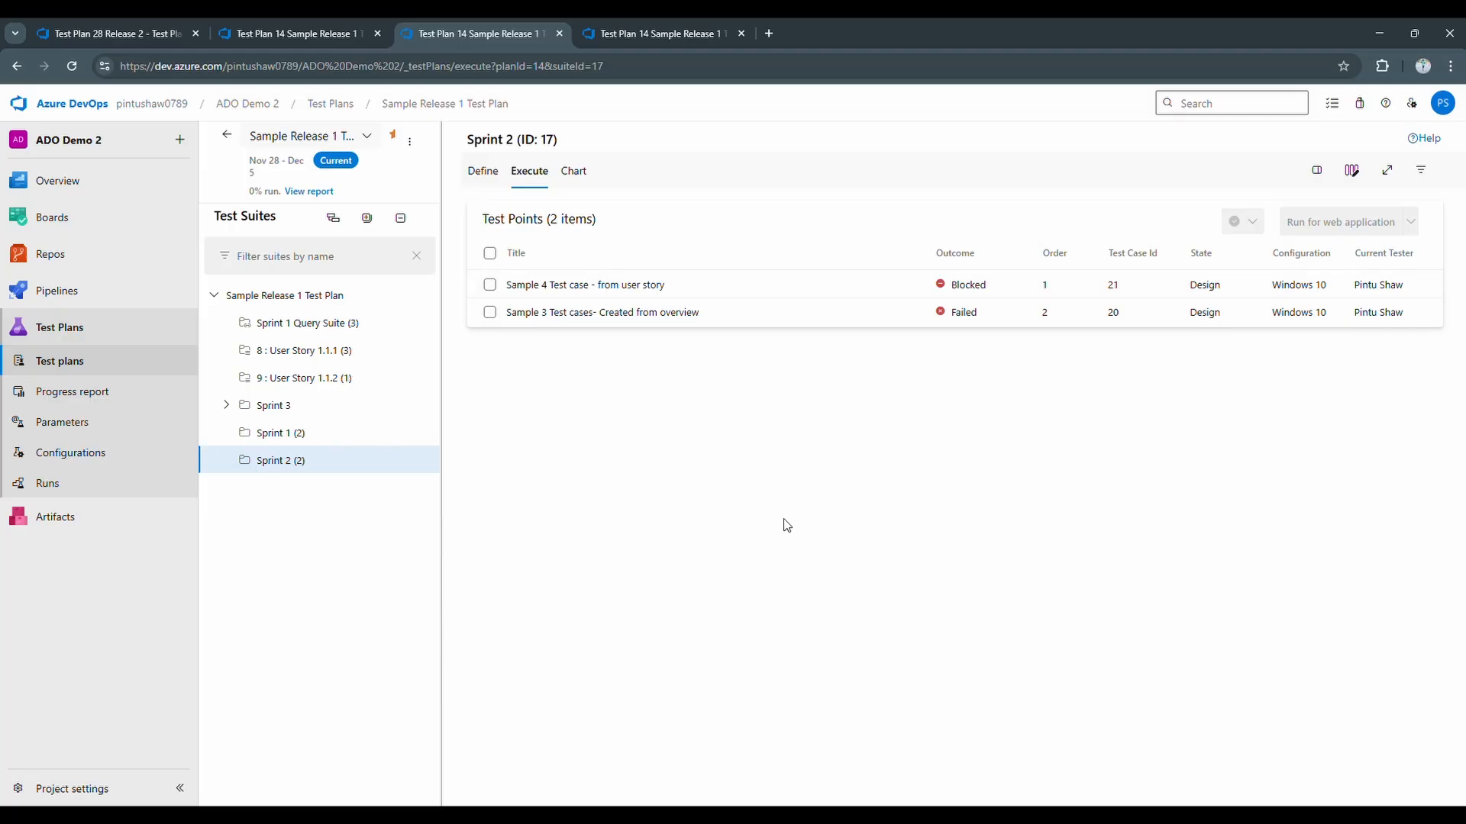
- Open the test progress report and review the available test plan filter choices
{"action": "left_click", "coordinate": [65, 400]}
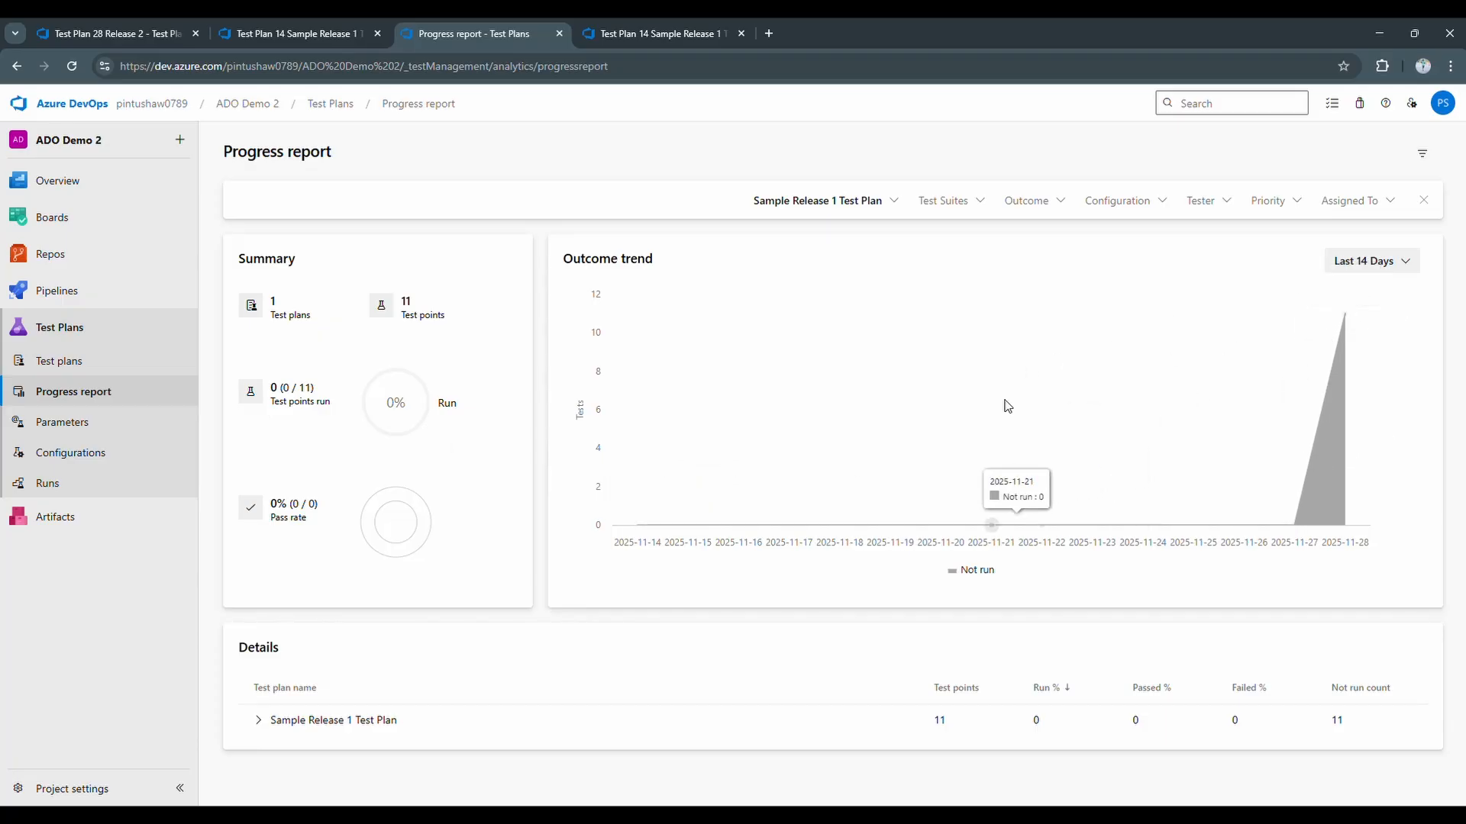
{"action": "left_click", "coordinate": [893, 212]}
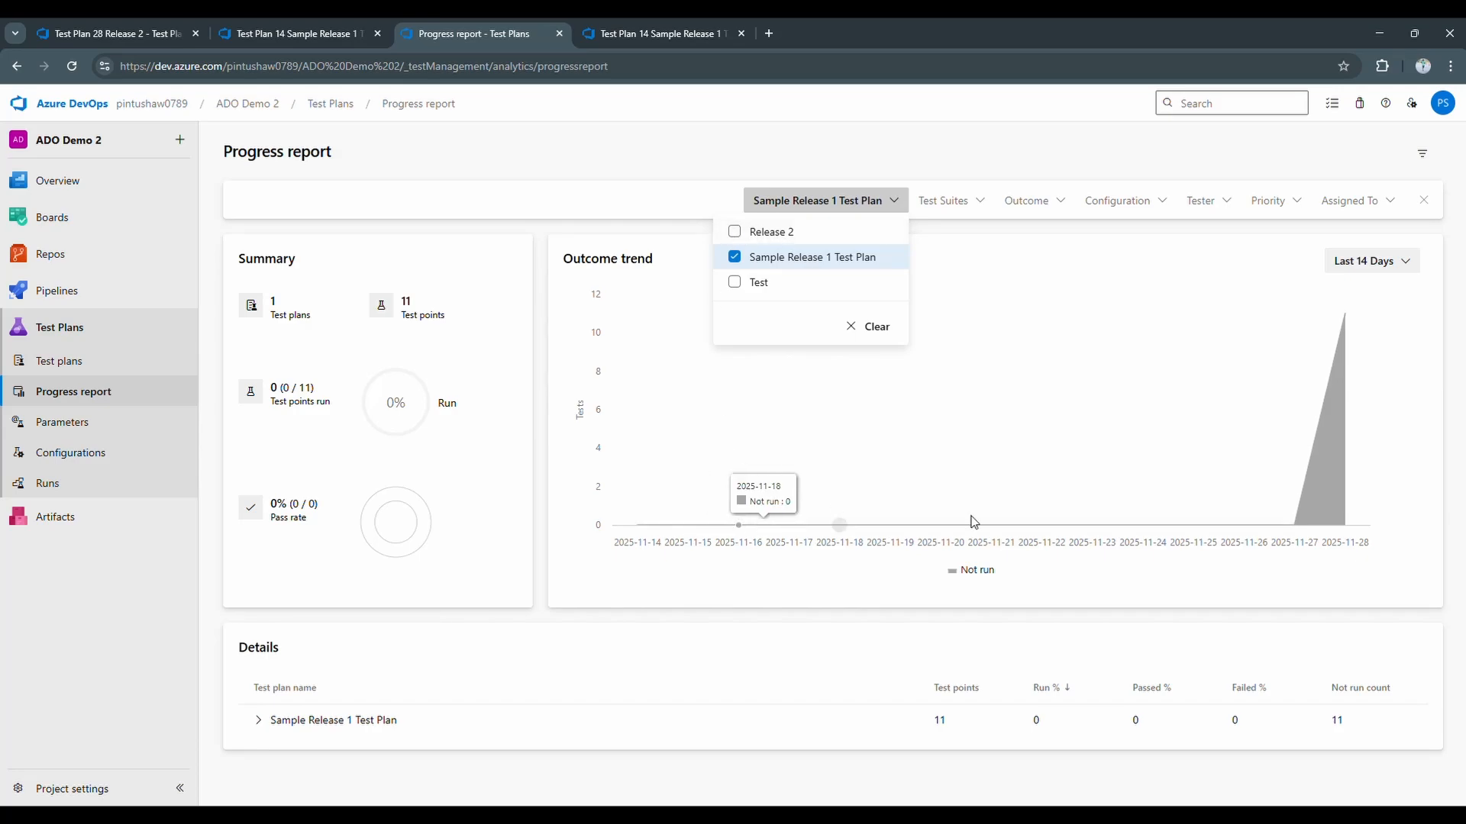
{"action": "left_click", "coordinate": [520, 162]}
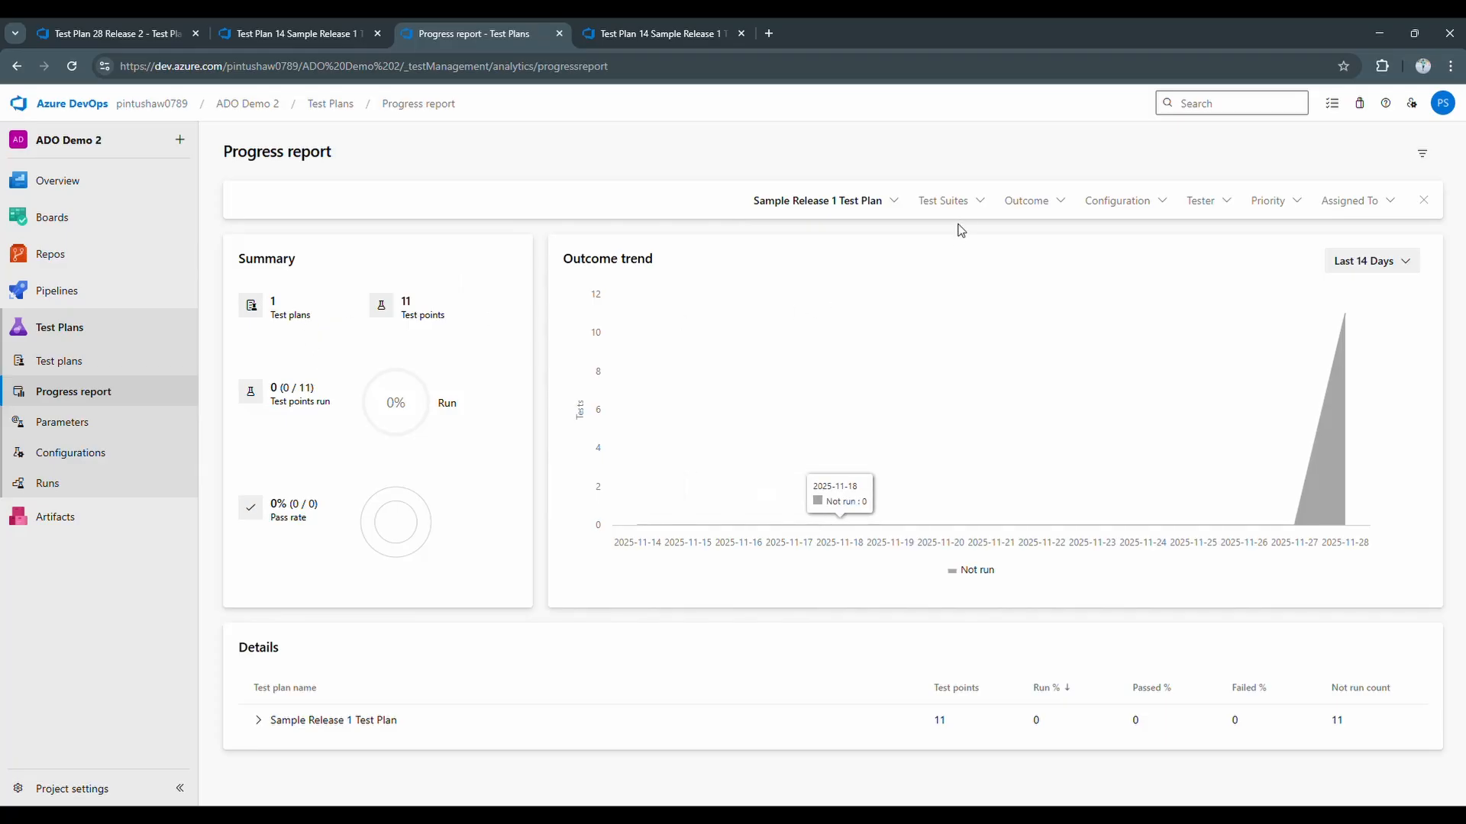
- Filter the progress report by the Sprint 3 / Sprint 3.1 test suite and clear that filter
{"action": "left_click", "coordinate": [974, 203]}
{"action": "left_click", "coordinate": [819, 241]}
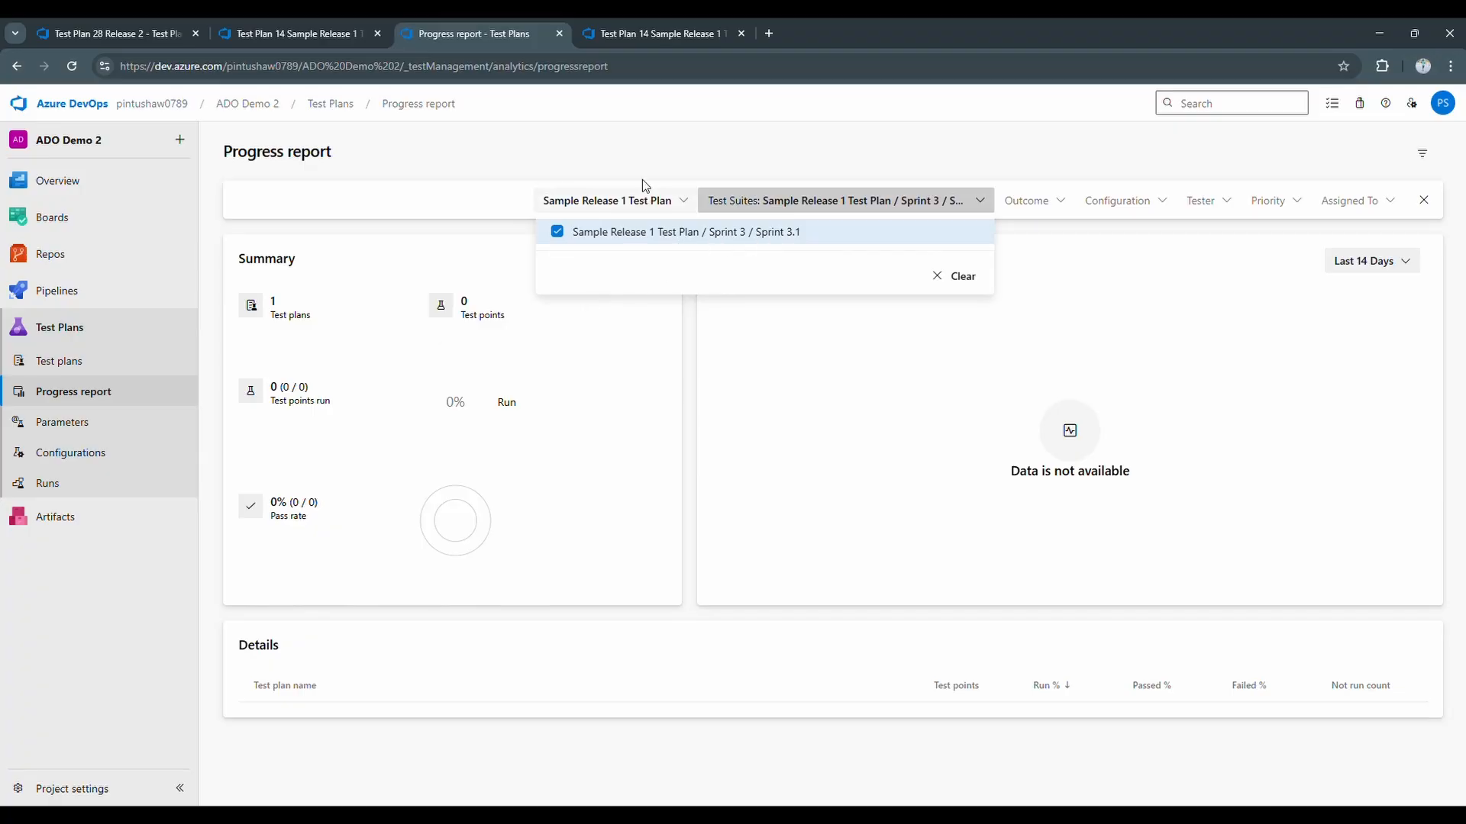
{"action": "left_click", "coordinate": [643, 157]}
{"action": "left_click", "coordinate": [978, 203]}
{"action": "left_click", "coordinate": [956, 280]}
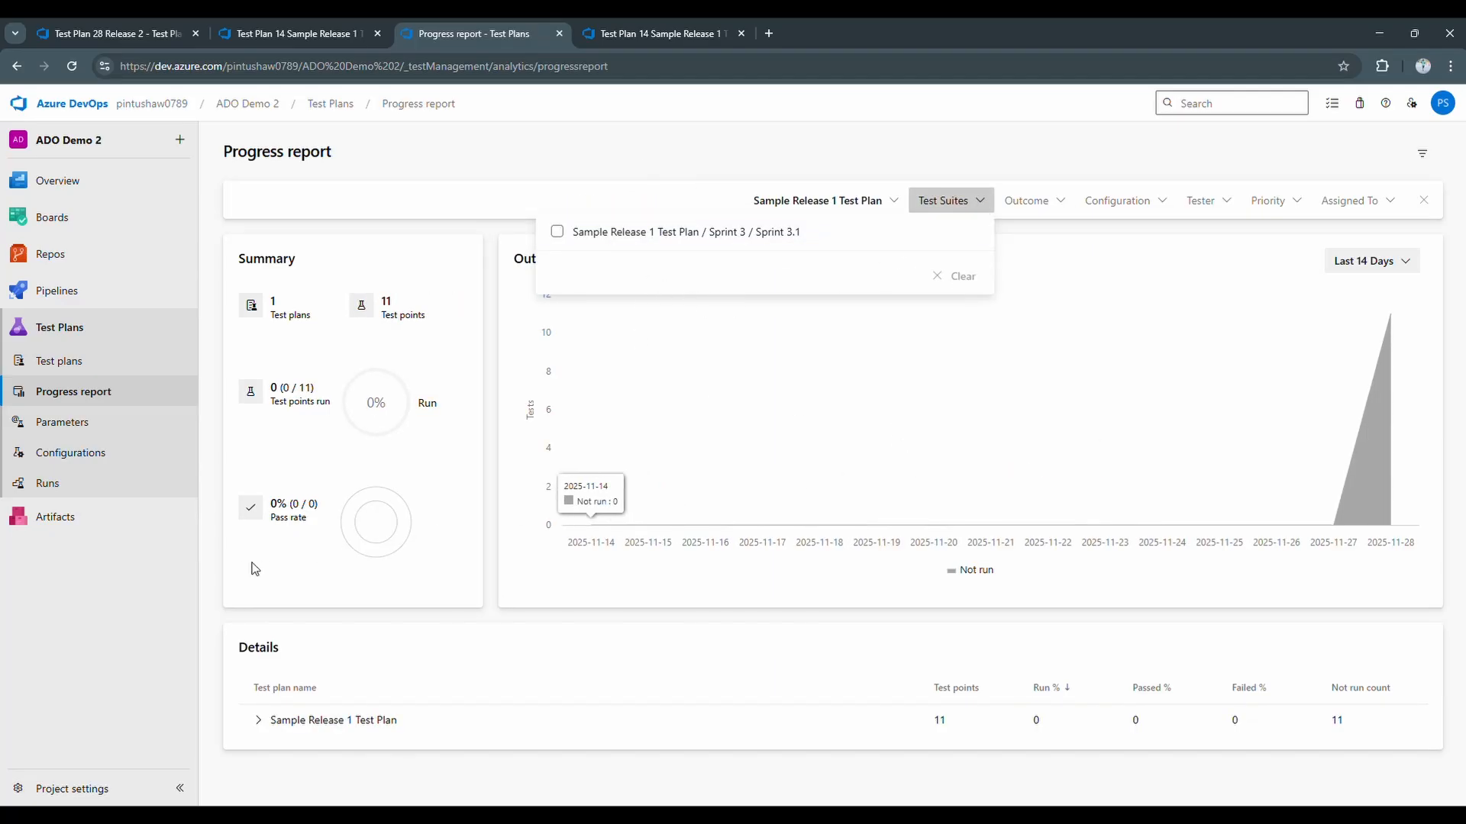
- Reopen the progress report and expand Sample Release 1 Test Plan and its Sprint 1 suite in the details
{"action": "left_click", "coordinate": [65, 330]}
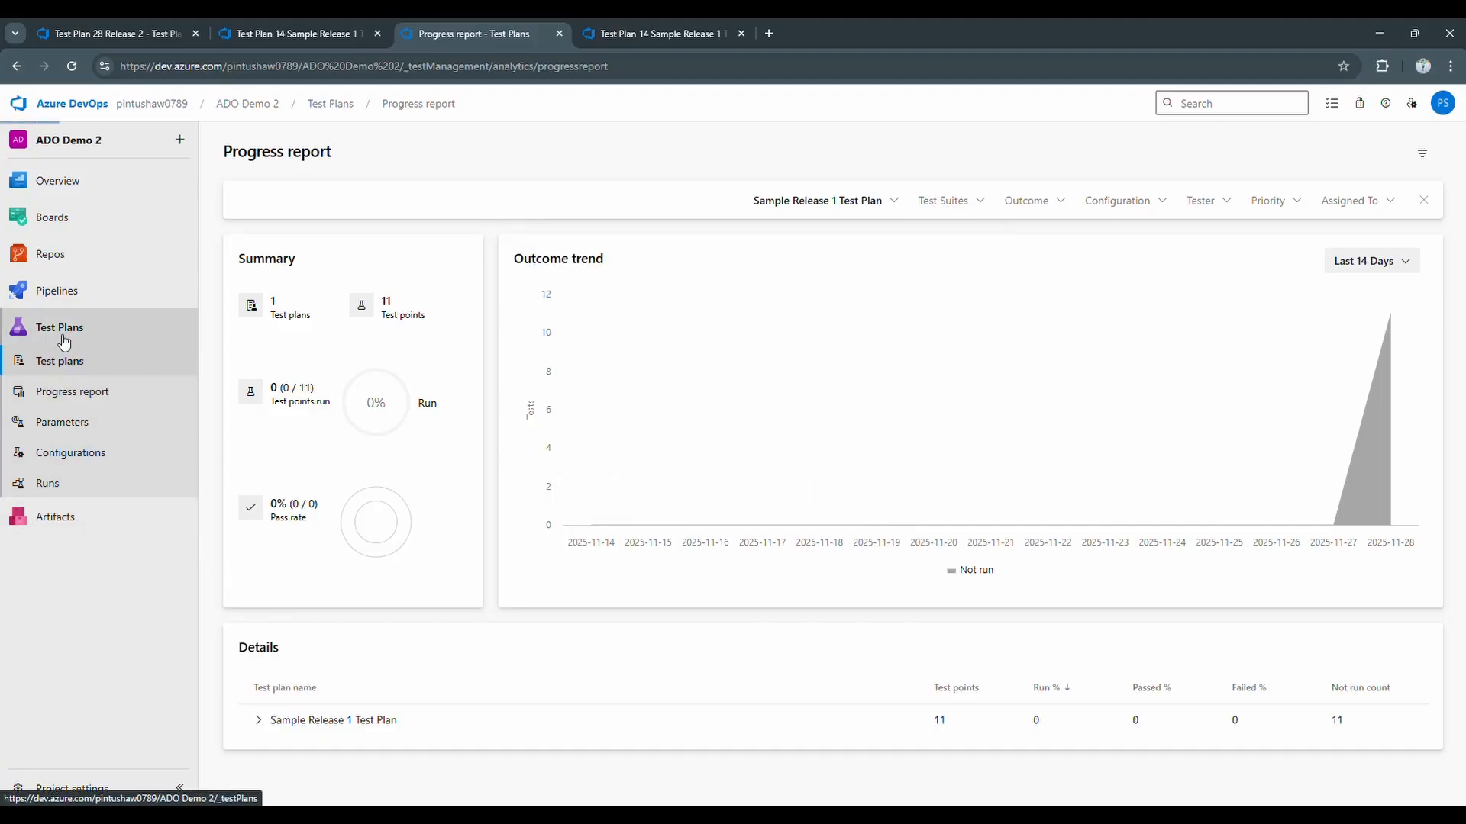
{"action": "left_click", "coordinate": [70, 392]}
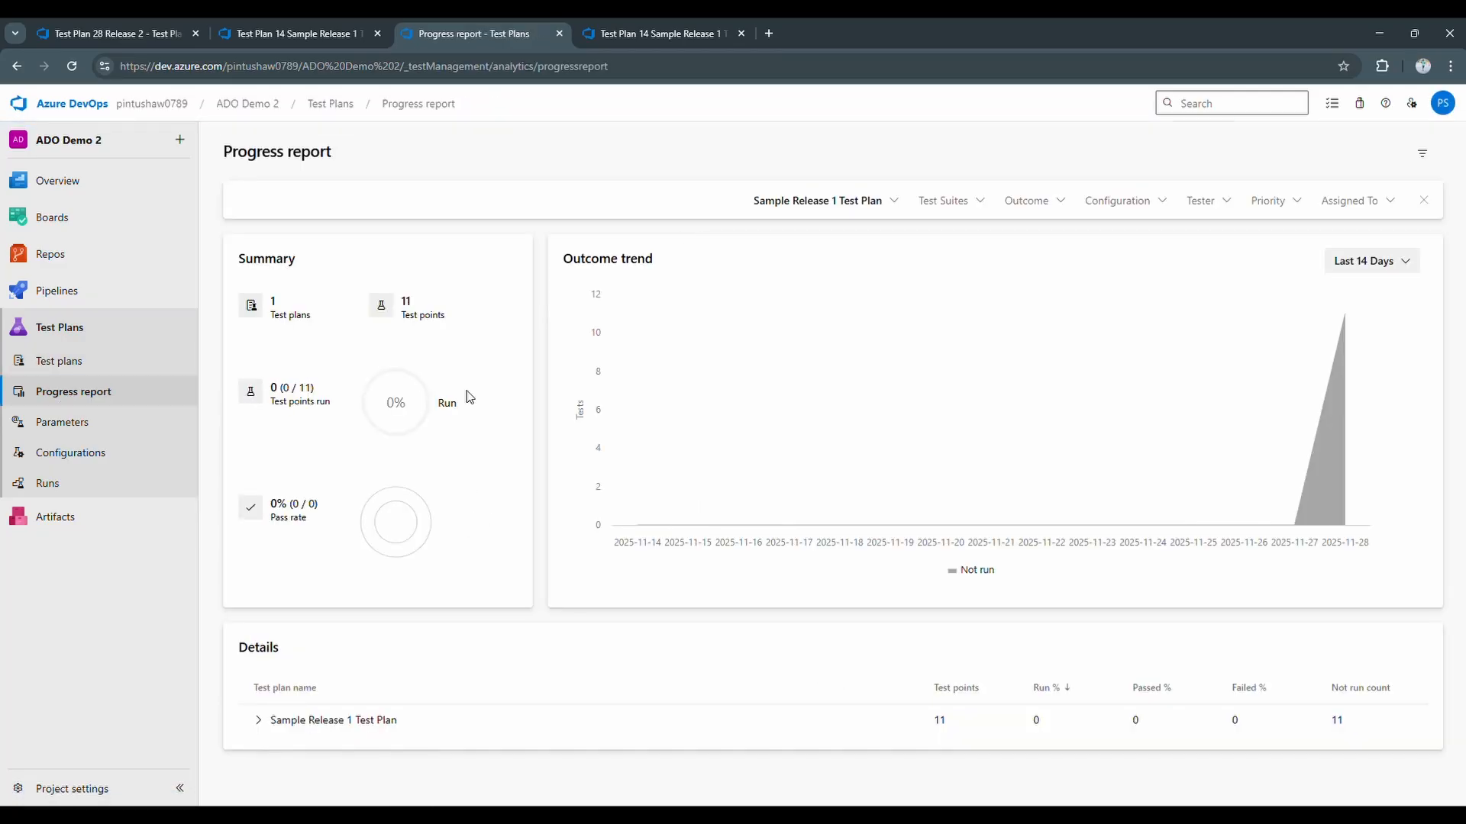
{"action": "left_click", "coordinate": [258, 720]}
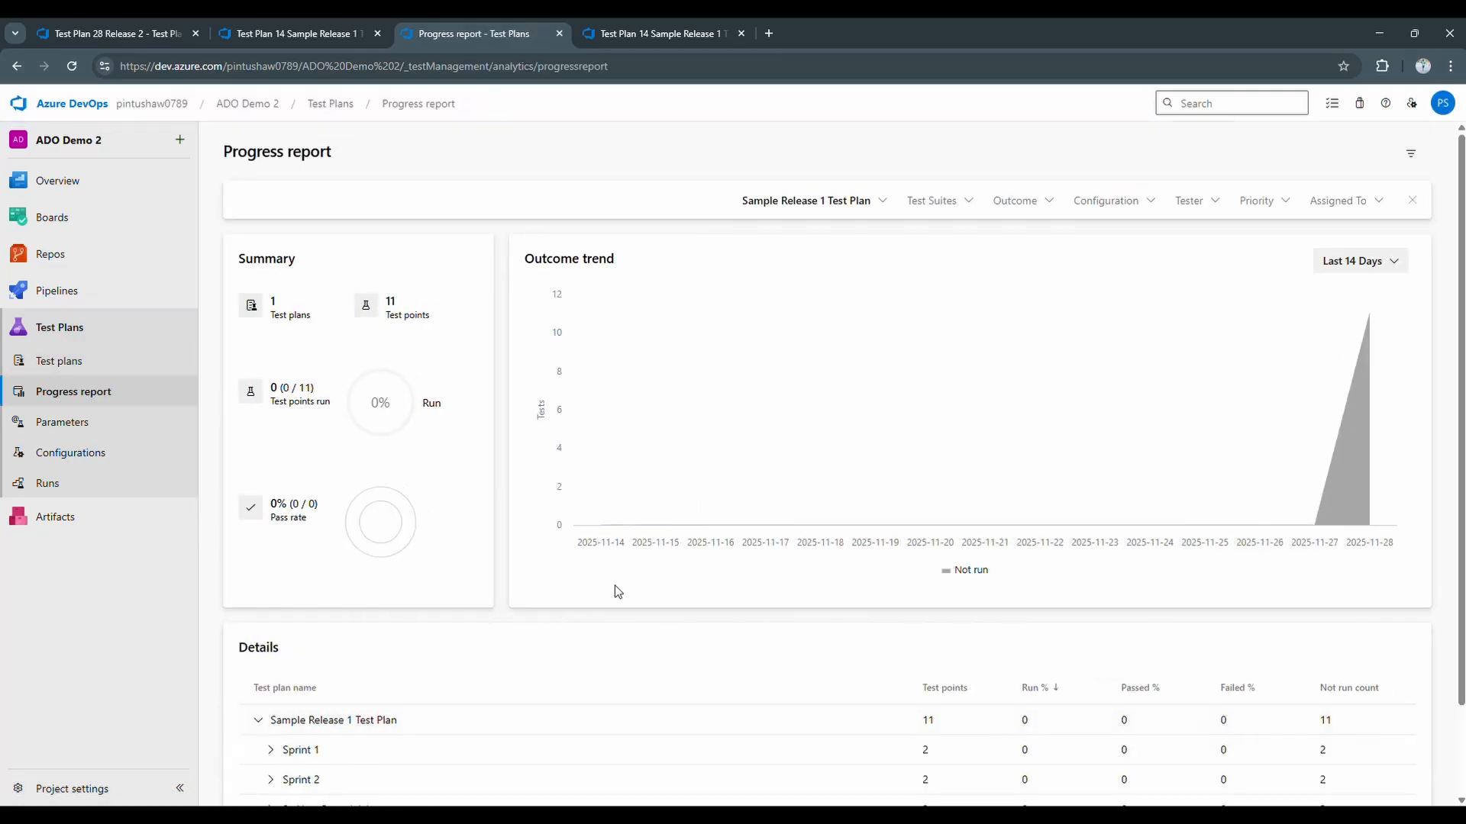
{"action": "scroll", "coordinate": [616, 593], "scroll_direction": "down", "scroll_amount": 2}
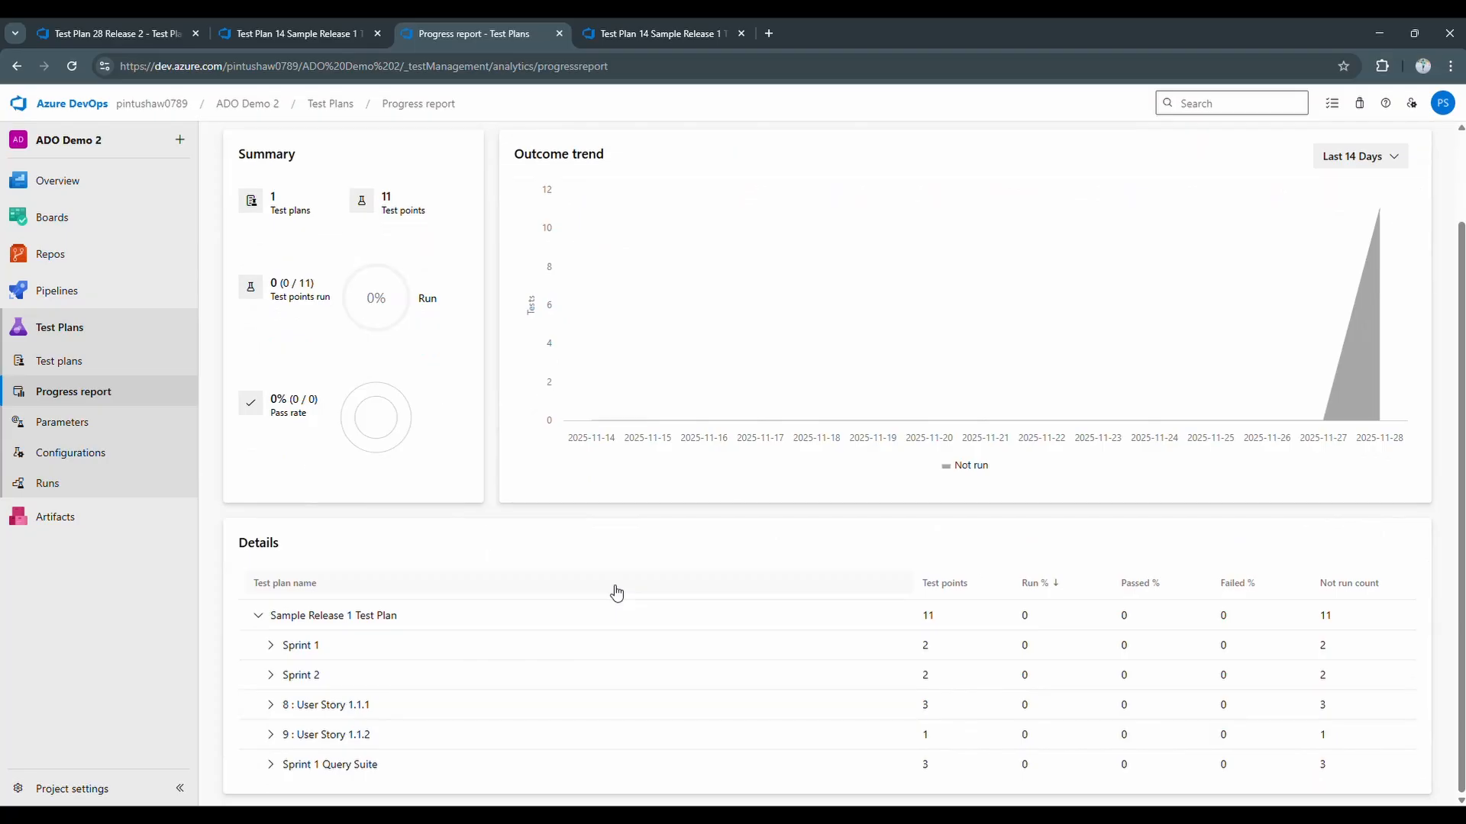
{"action": "left_click", "coordinate": [271, 646]}
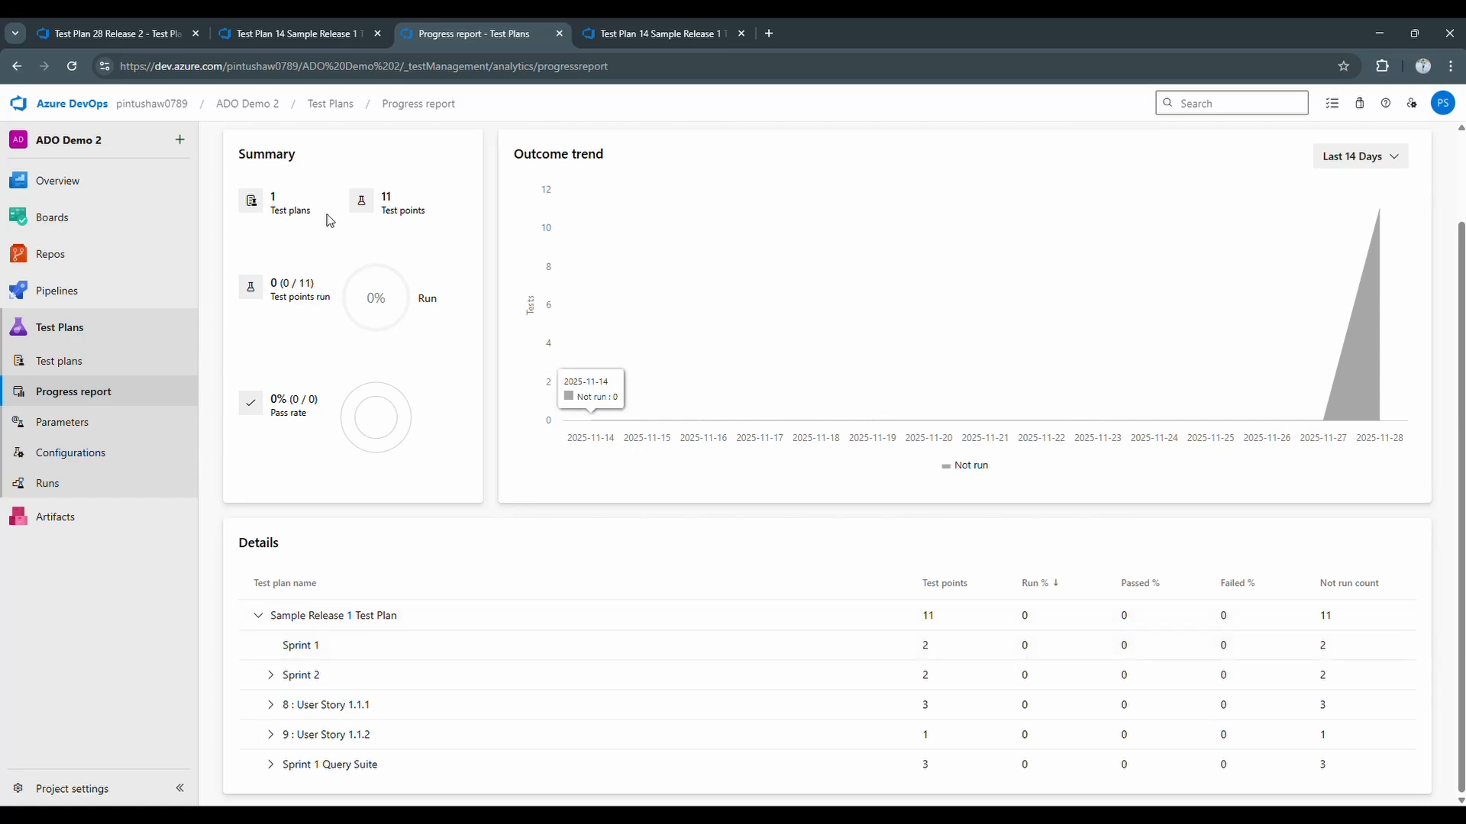
{"action": "left_click", "coordinate": [72, 67]}
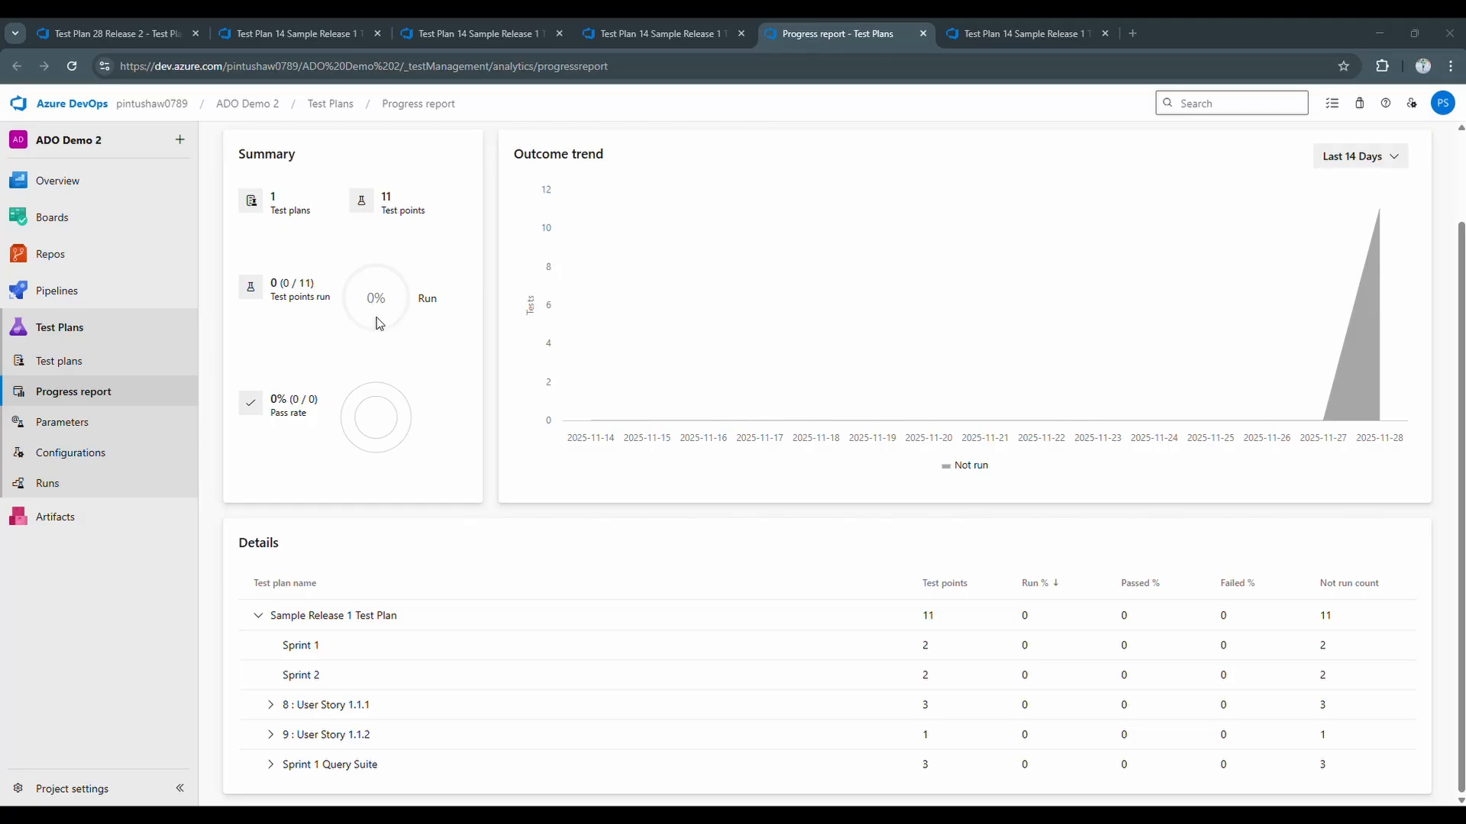
- Return to the test plan and display the chart of the Sprint 1 suite
{"action": "left_click", "coordinate": [77, 483]}
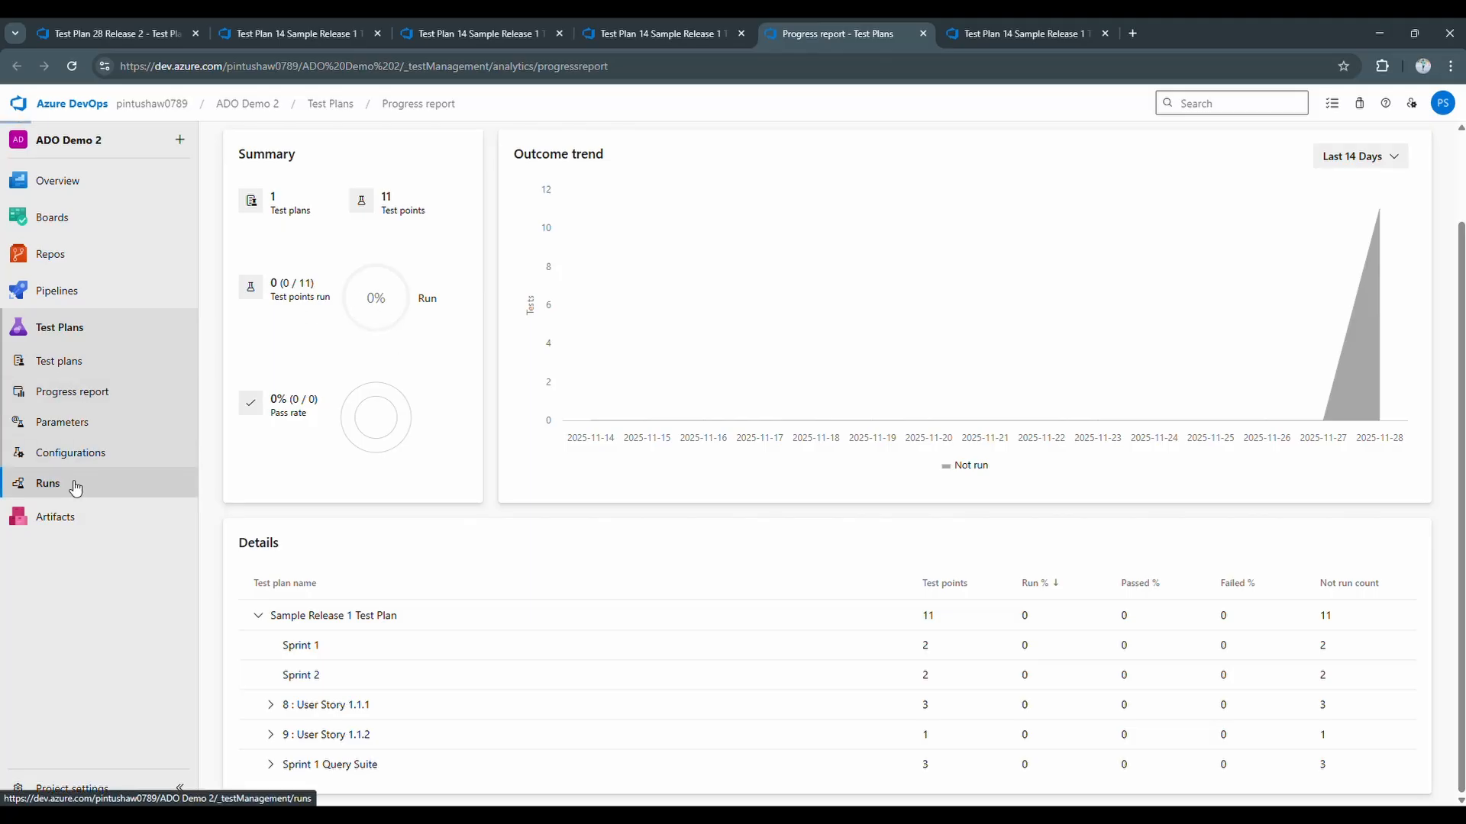
{"action": "left_click", "coordinate": [57, 362]}
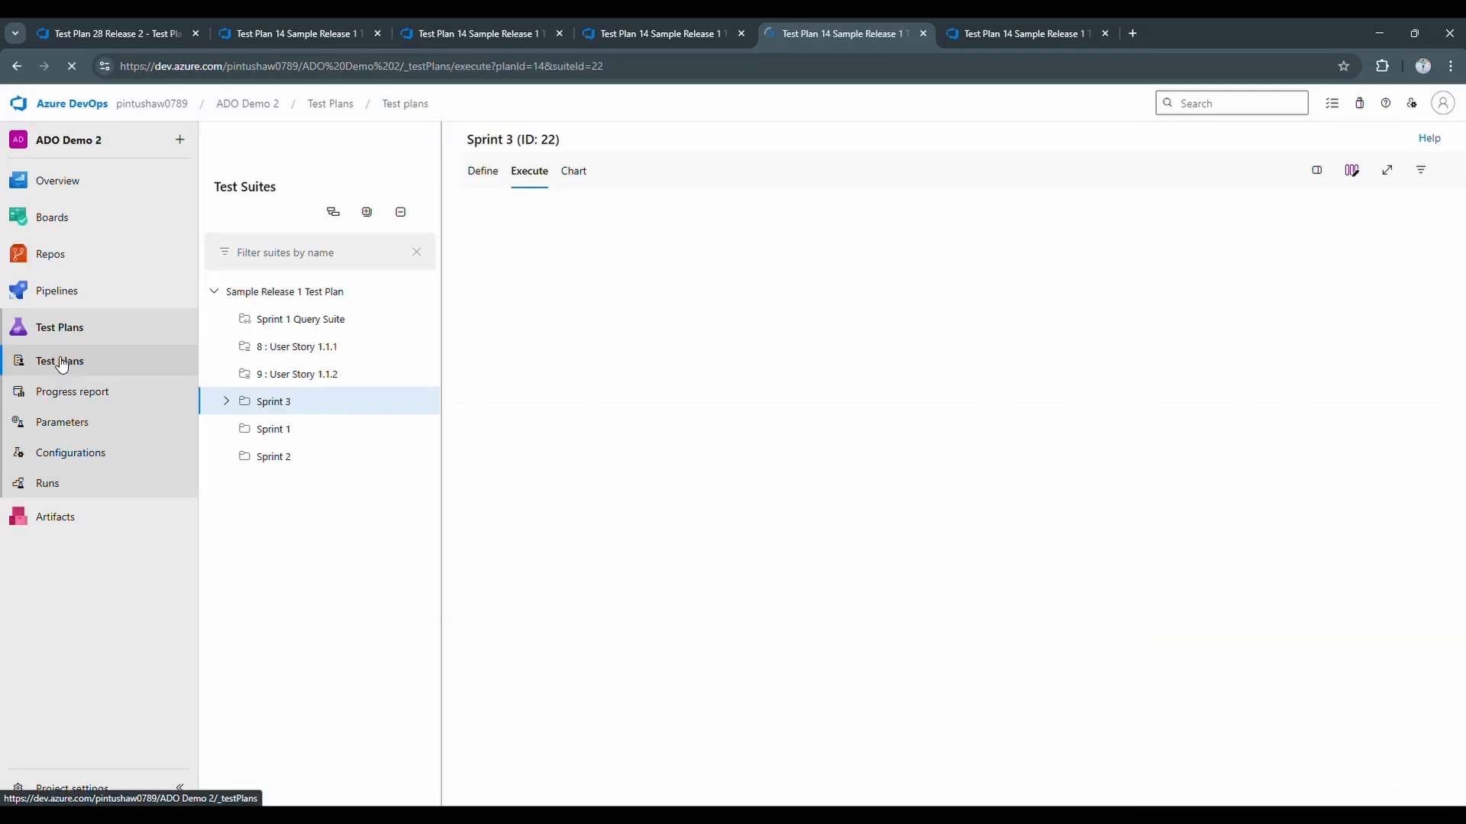
{"action": "left_click", "coordinate": [284, 432]}
{"action": "left_click", "coordinate": [574, 171]}
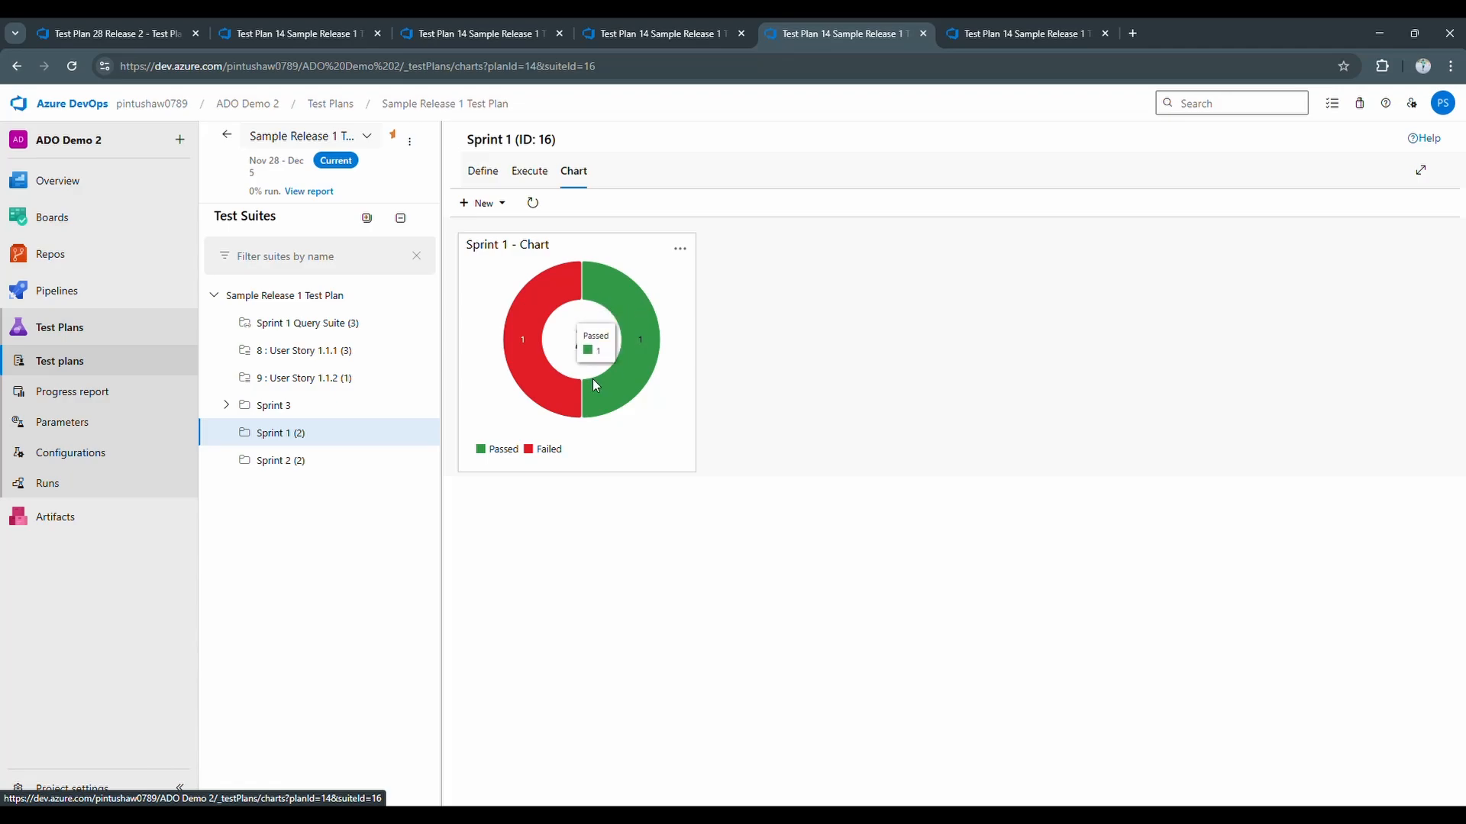
- Review the chart types and settings offered for a new test result chart and cancel the configuration
{"action": "left_click", "coordinate": [498, 204]}
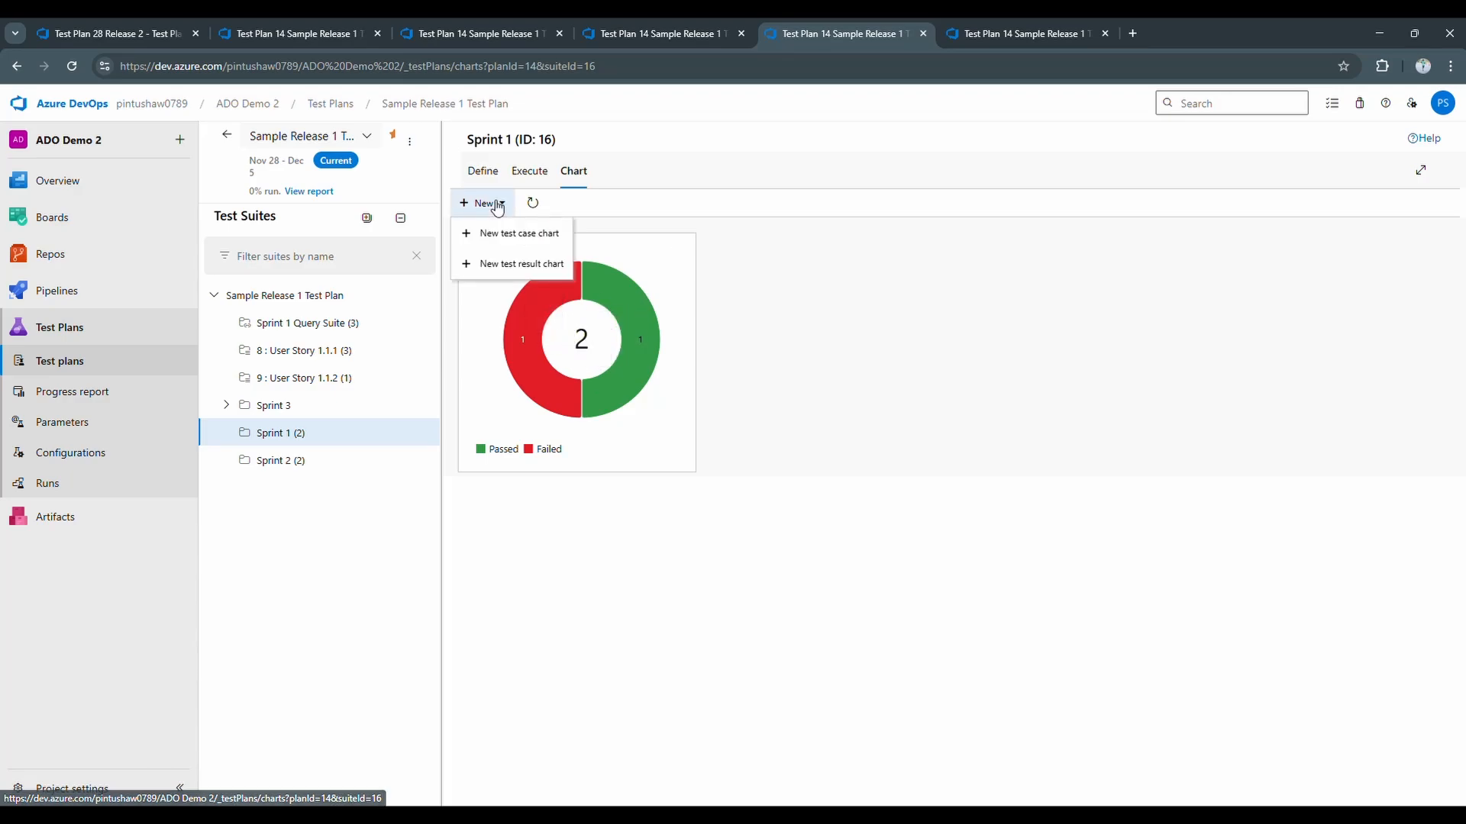
{"action": "left_click", "coordinate": [510, 263]}
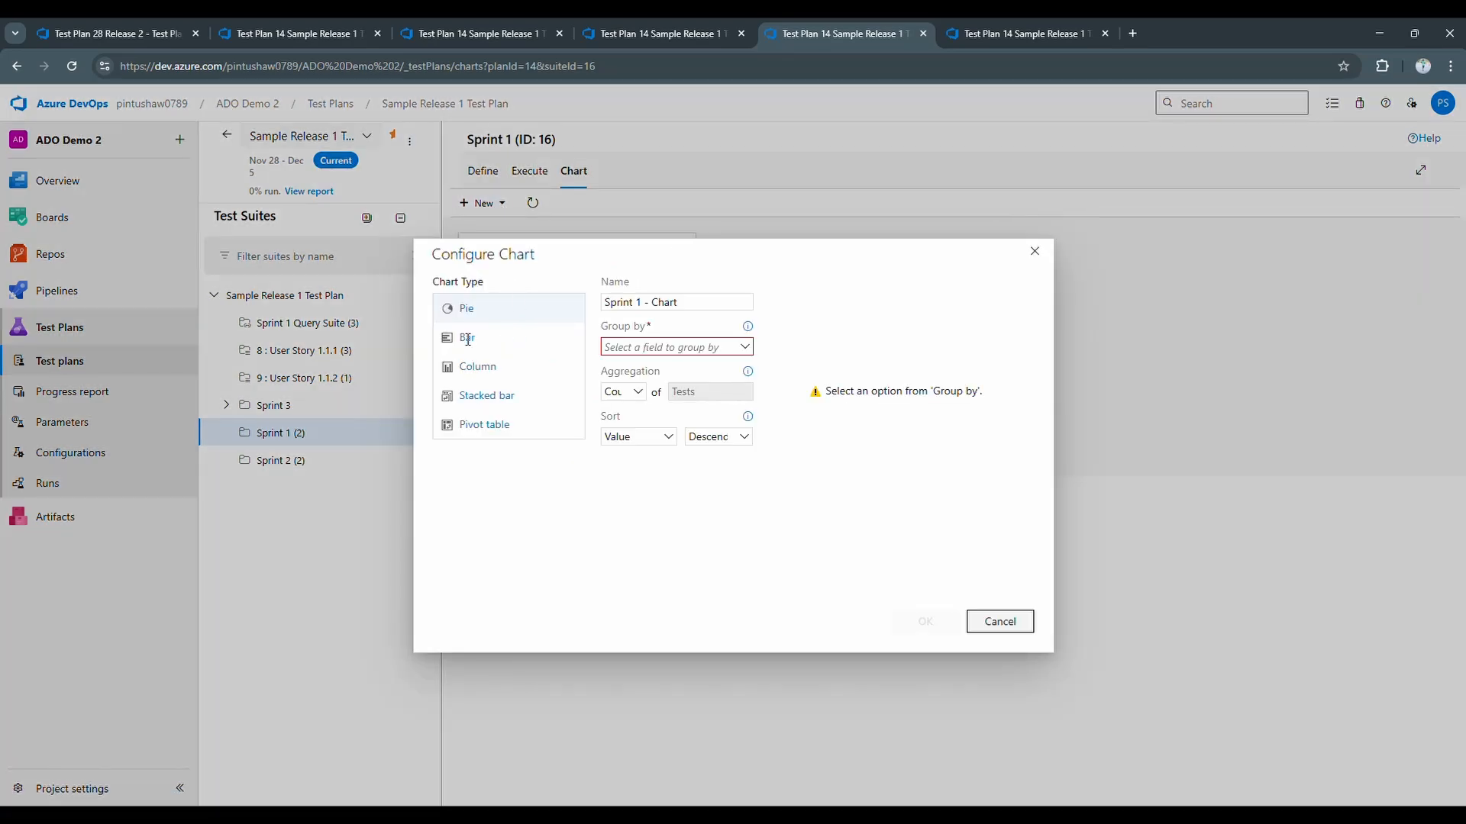
{"action": "left_click", "coordinate": [967, 627]}
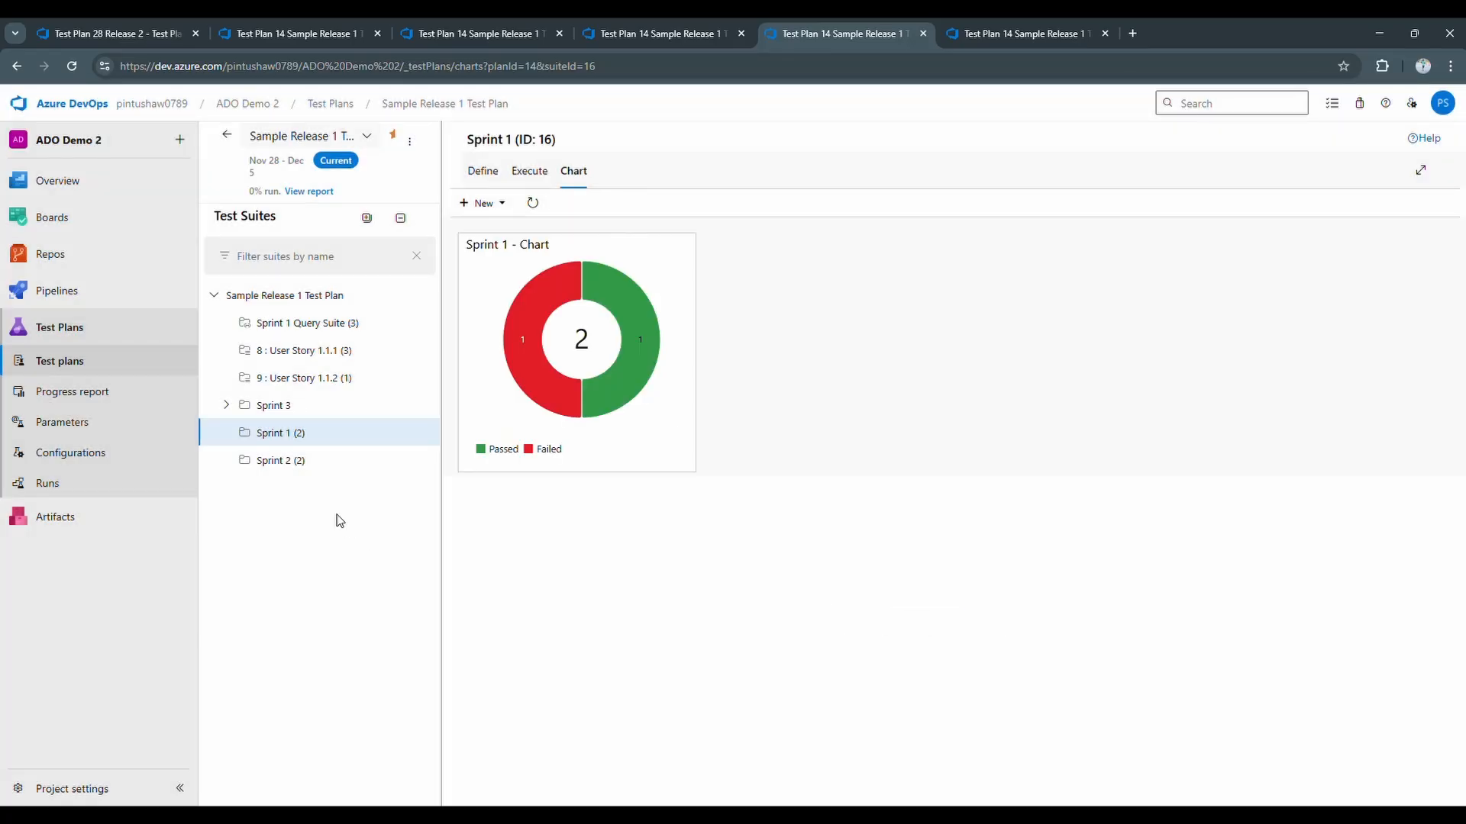
- View the charts of the Sprint 3 suite, the Sample Release 1 Test Plan root suite and the Sprint 1 suite
{"action": "left_click", "coordinate": [269, 410]}
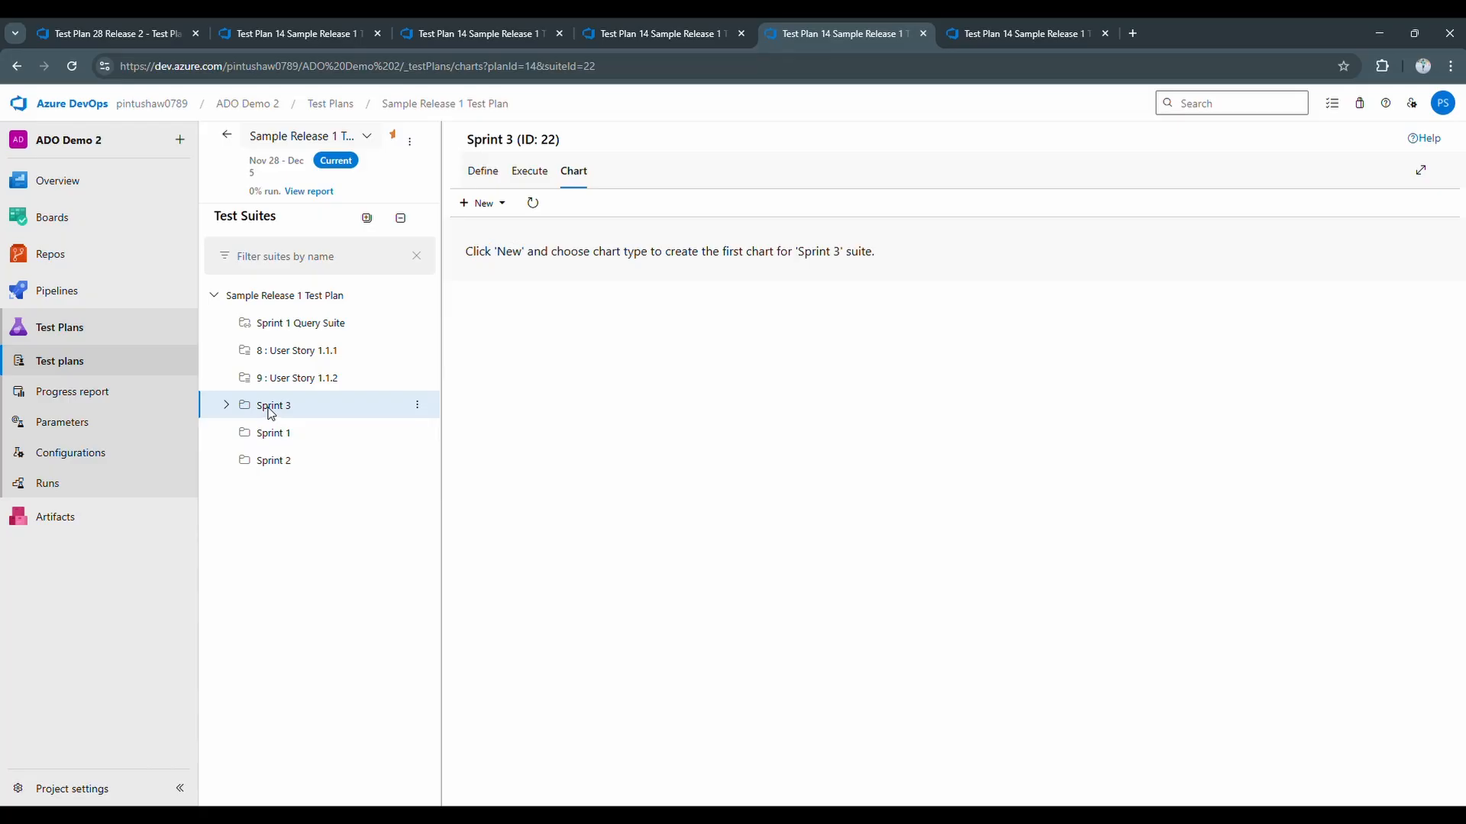
{"action": "left_click", "coordinate": [321, 299]}
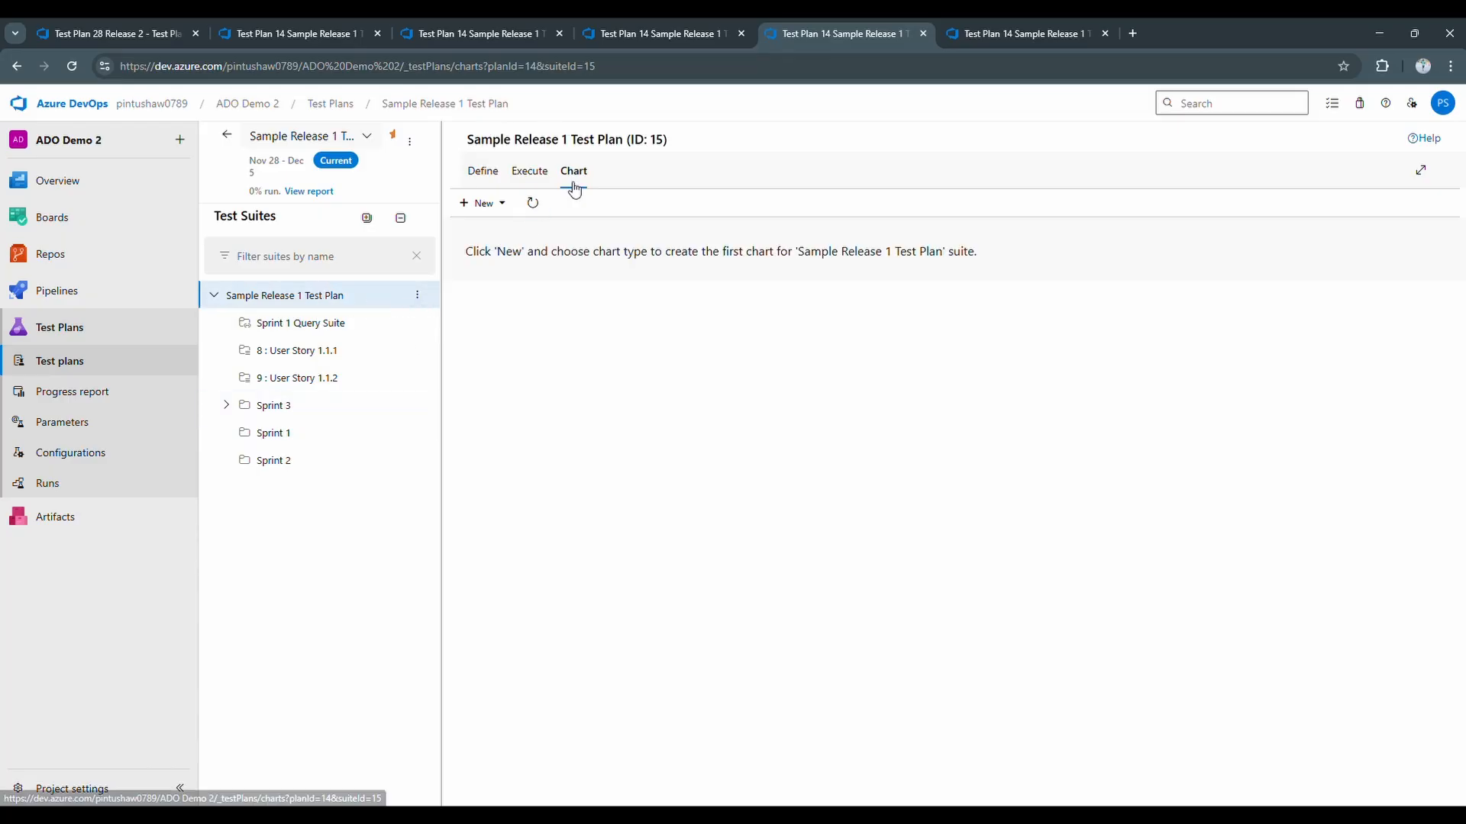
{"action": "left_click", "coordinate": [274, 440]}
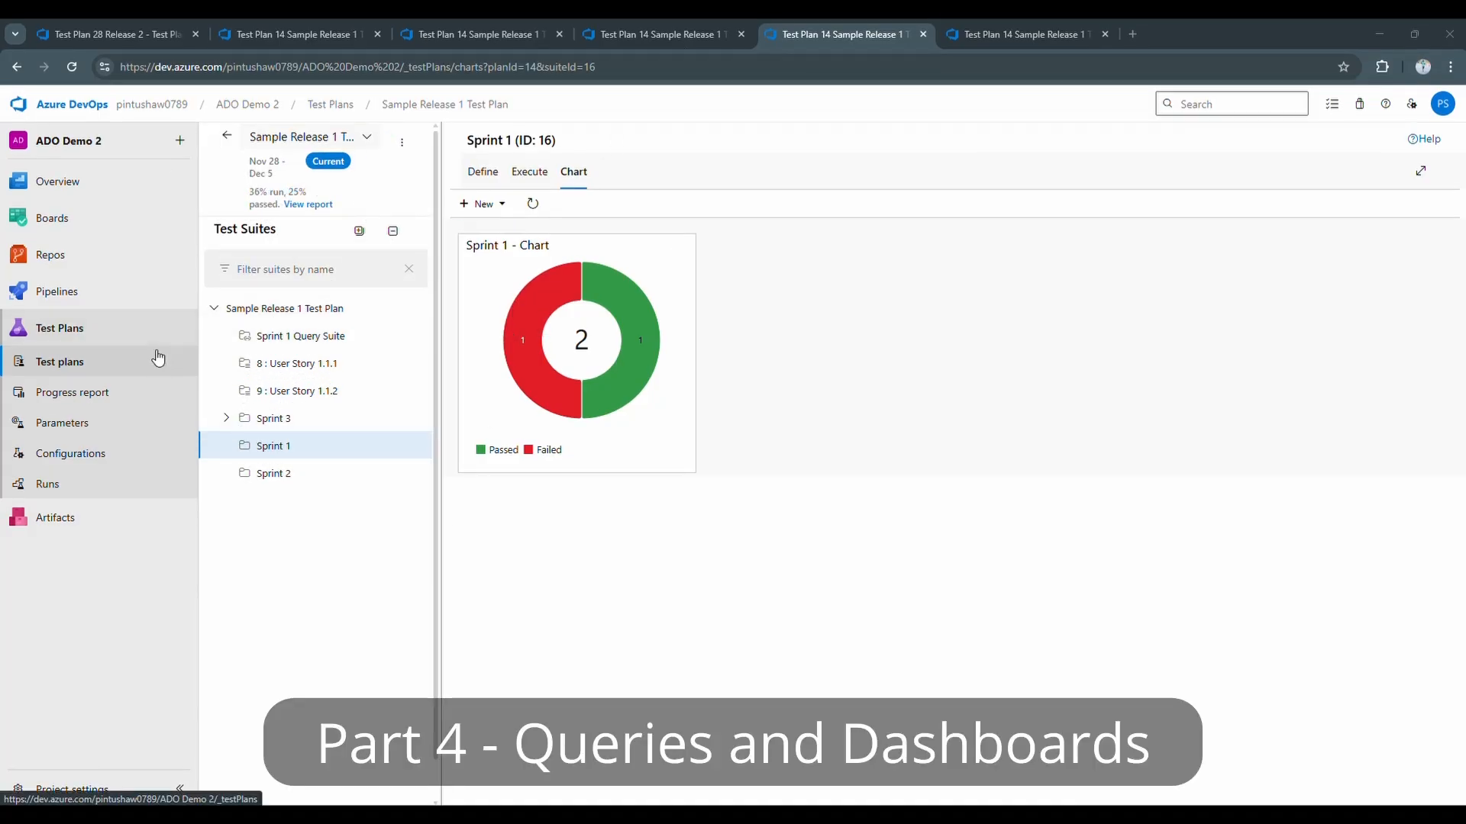
- Create a new work item query in Boards and remove its Changed Date clause
{"action": "mouse_move", "coordinate": [74, 289]}
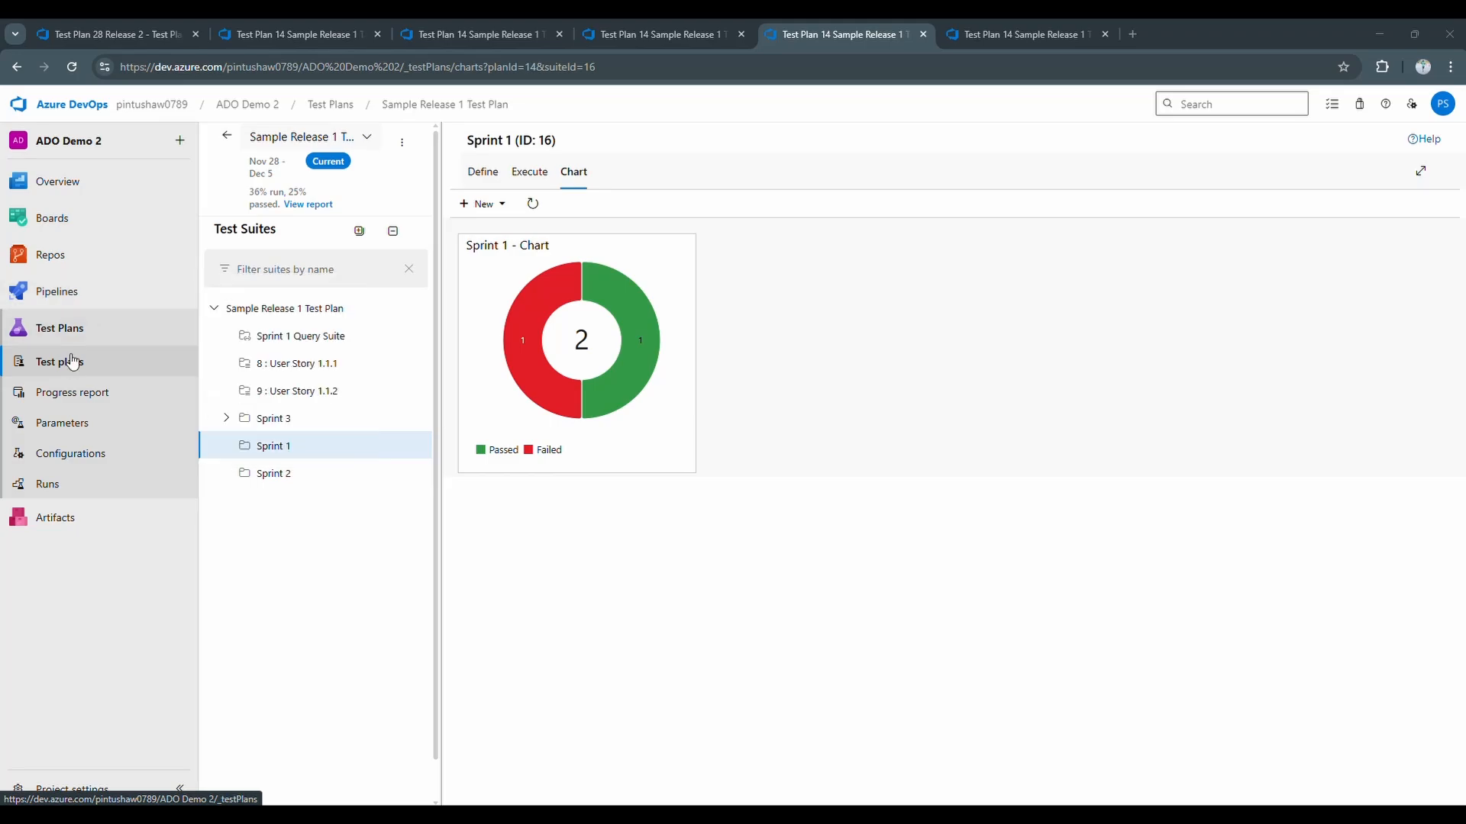
{"action": "left_click", "coordinate": [53, 217]}
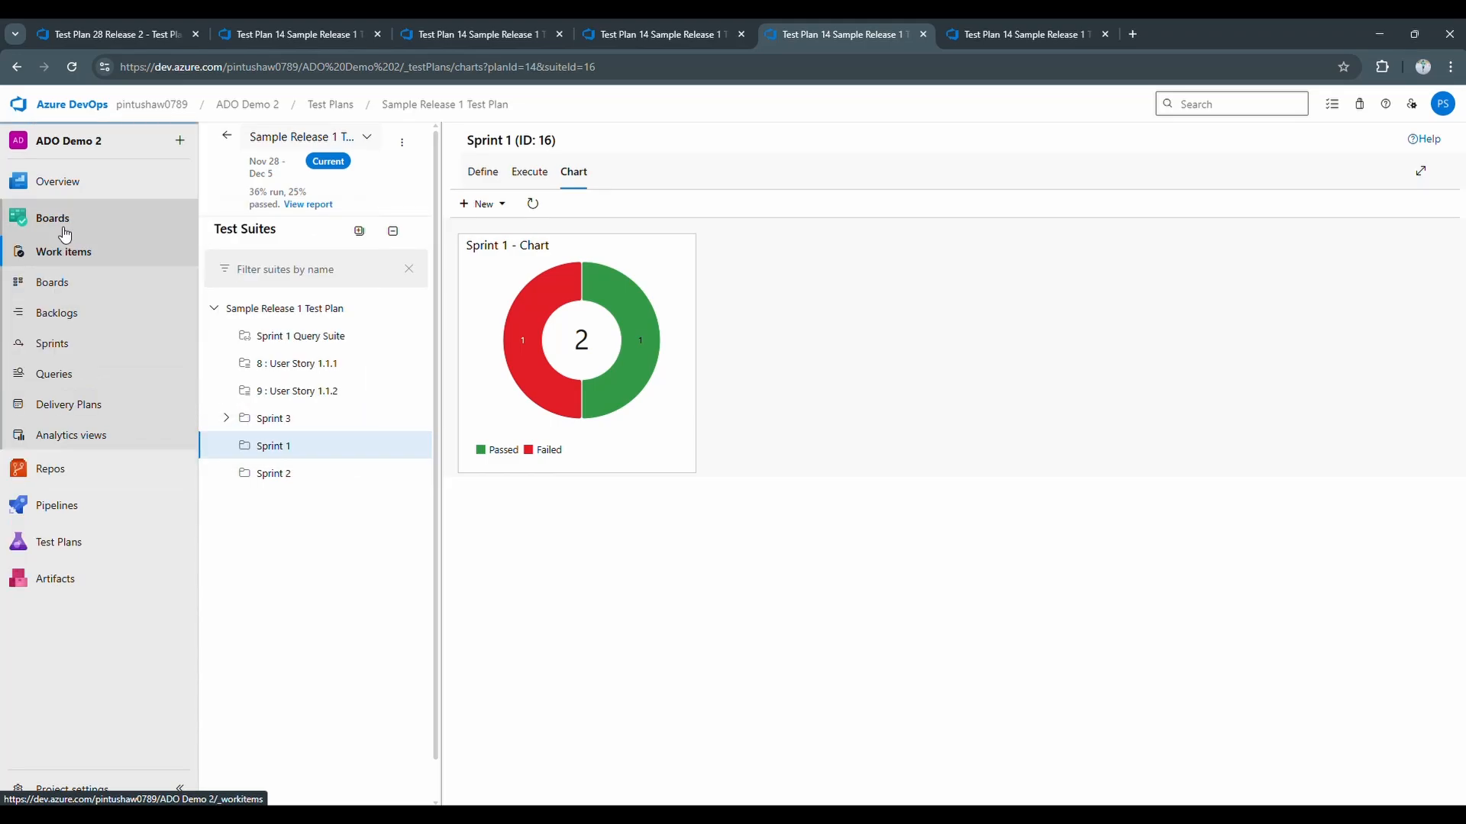
{"action": "left_click", "coordinate": [76, 375]}
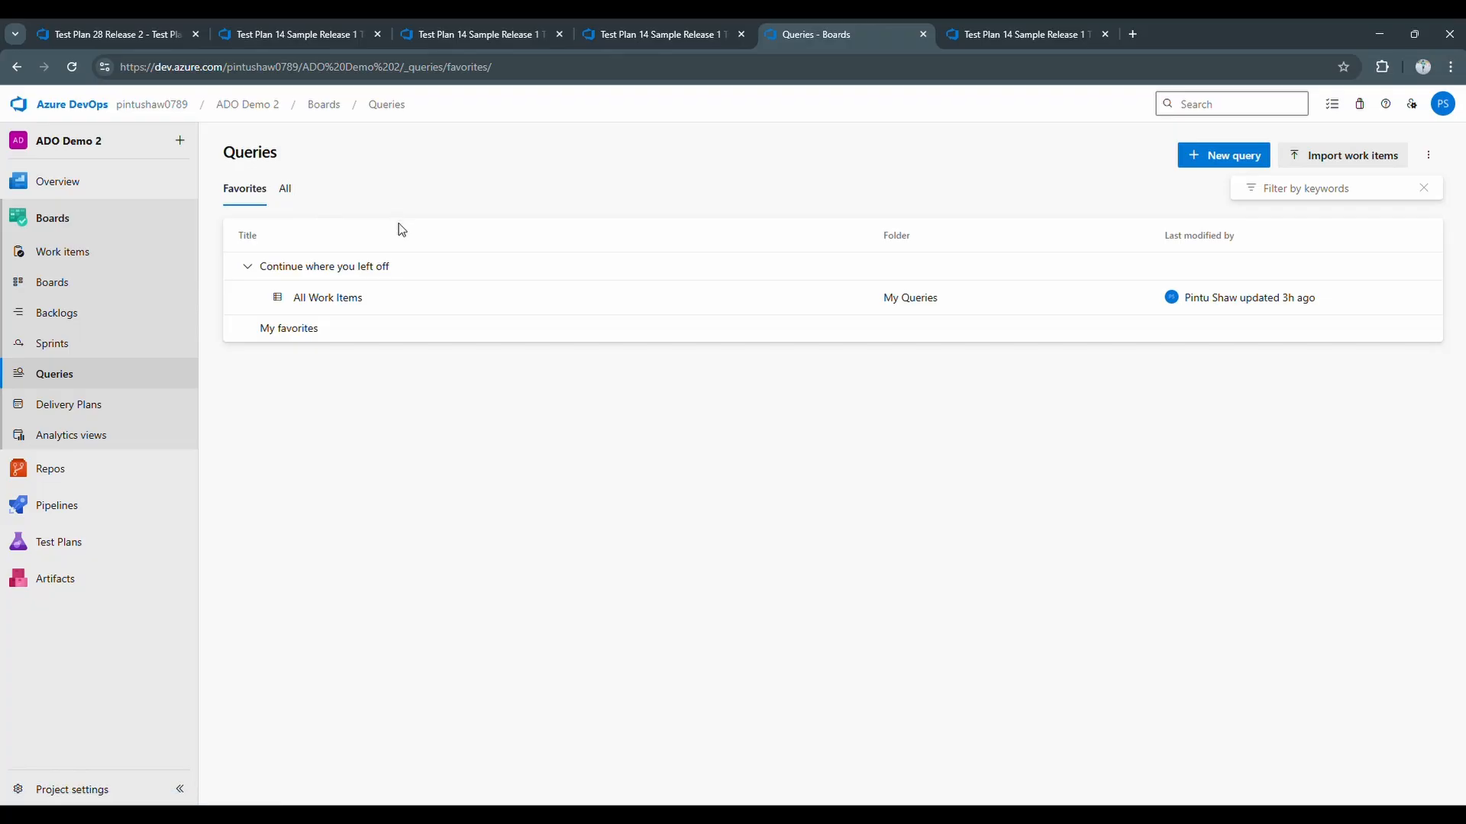
{"action": "left_click", "coordinate": [1211, 164]}
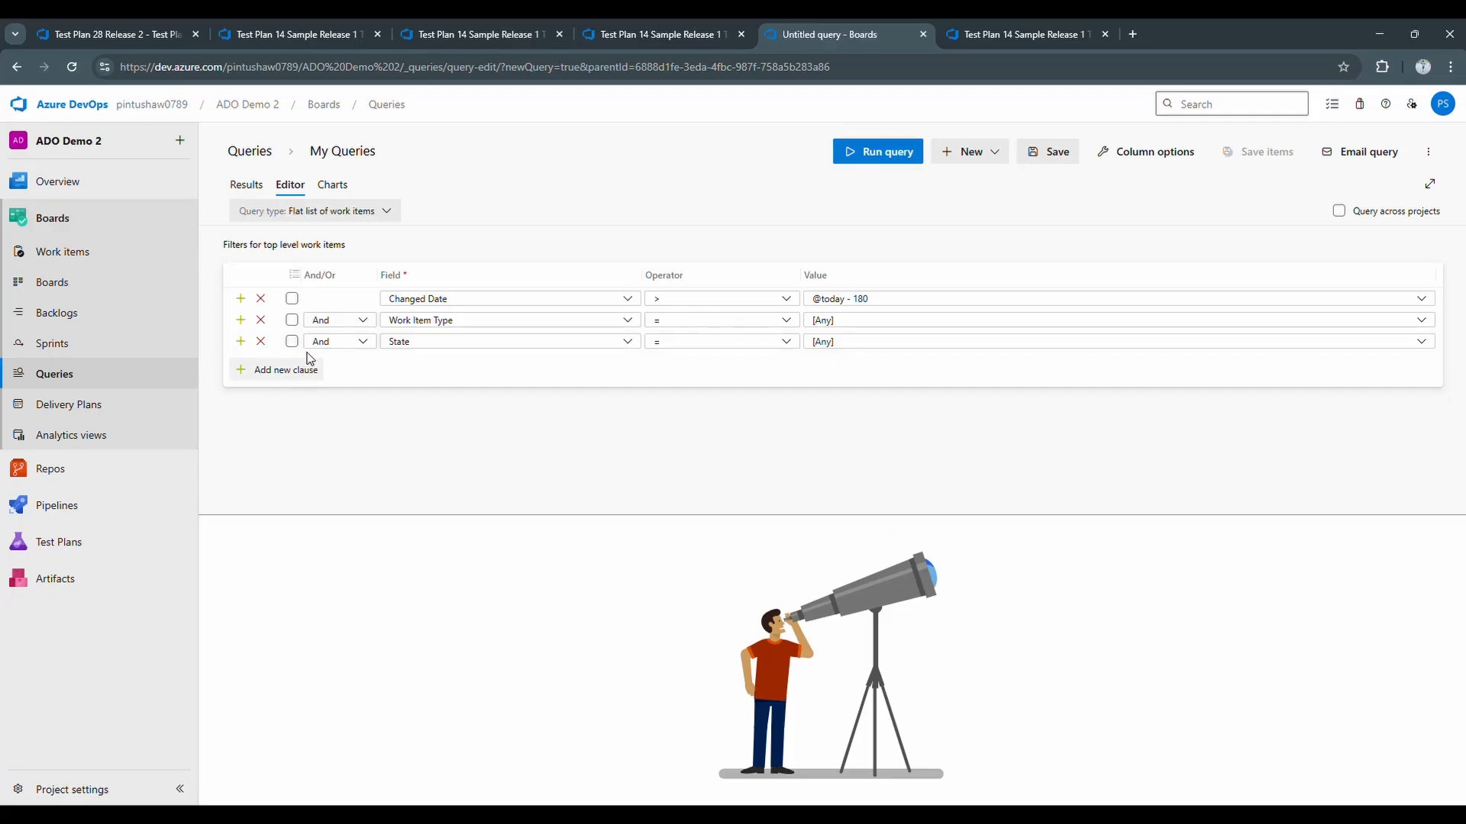
{"action": "left_click", "coordinate": [260, 298]}
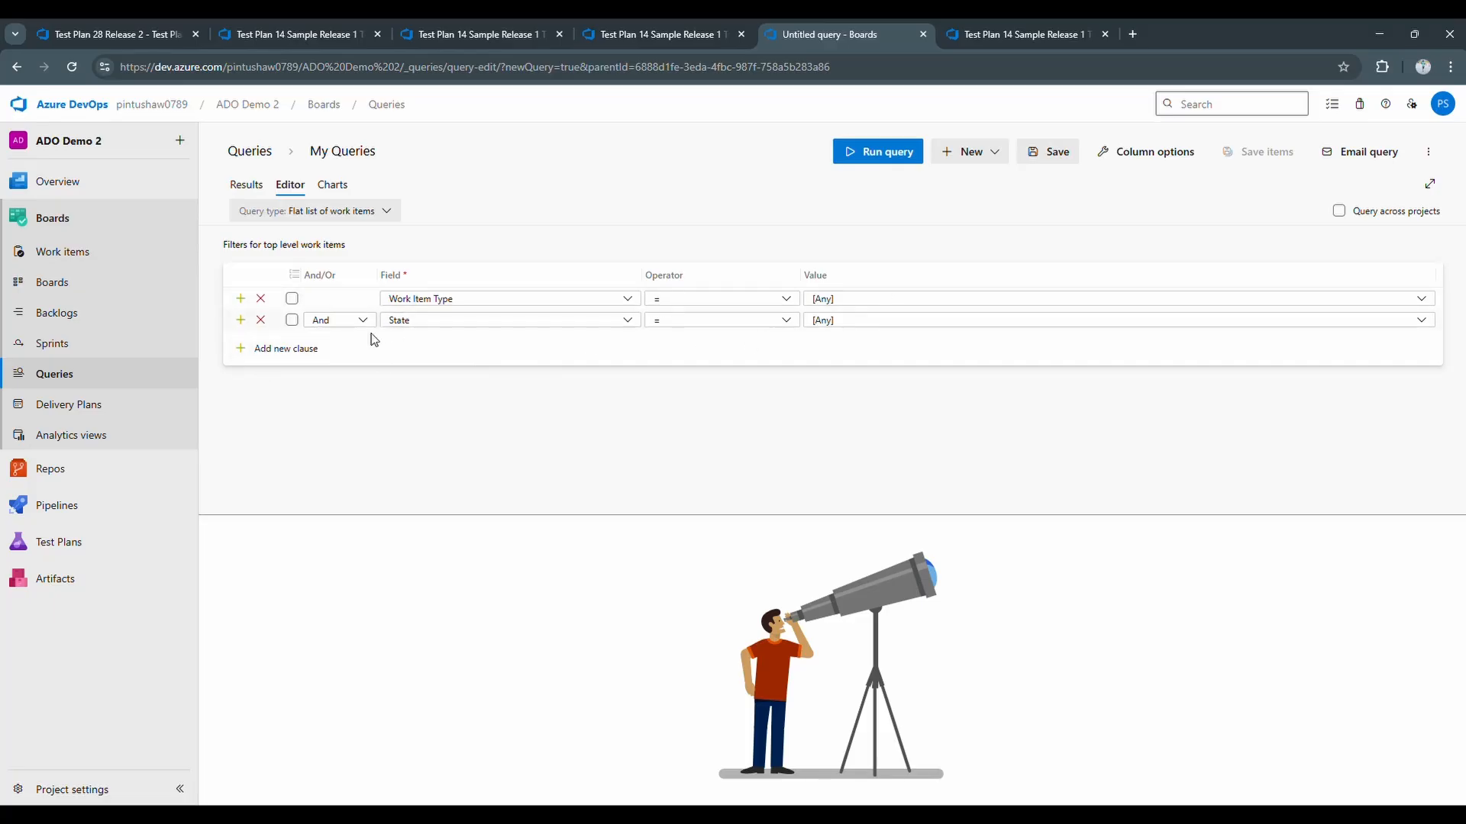
{"action": "left_click", "coordinate": [302, 350]}
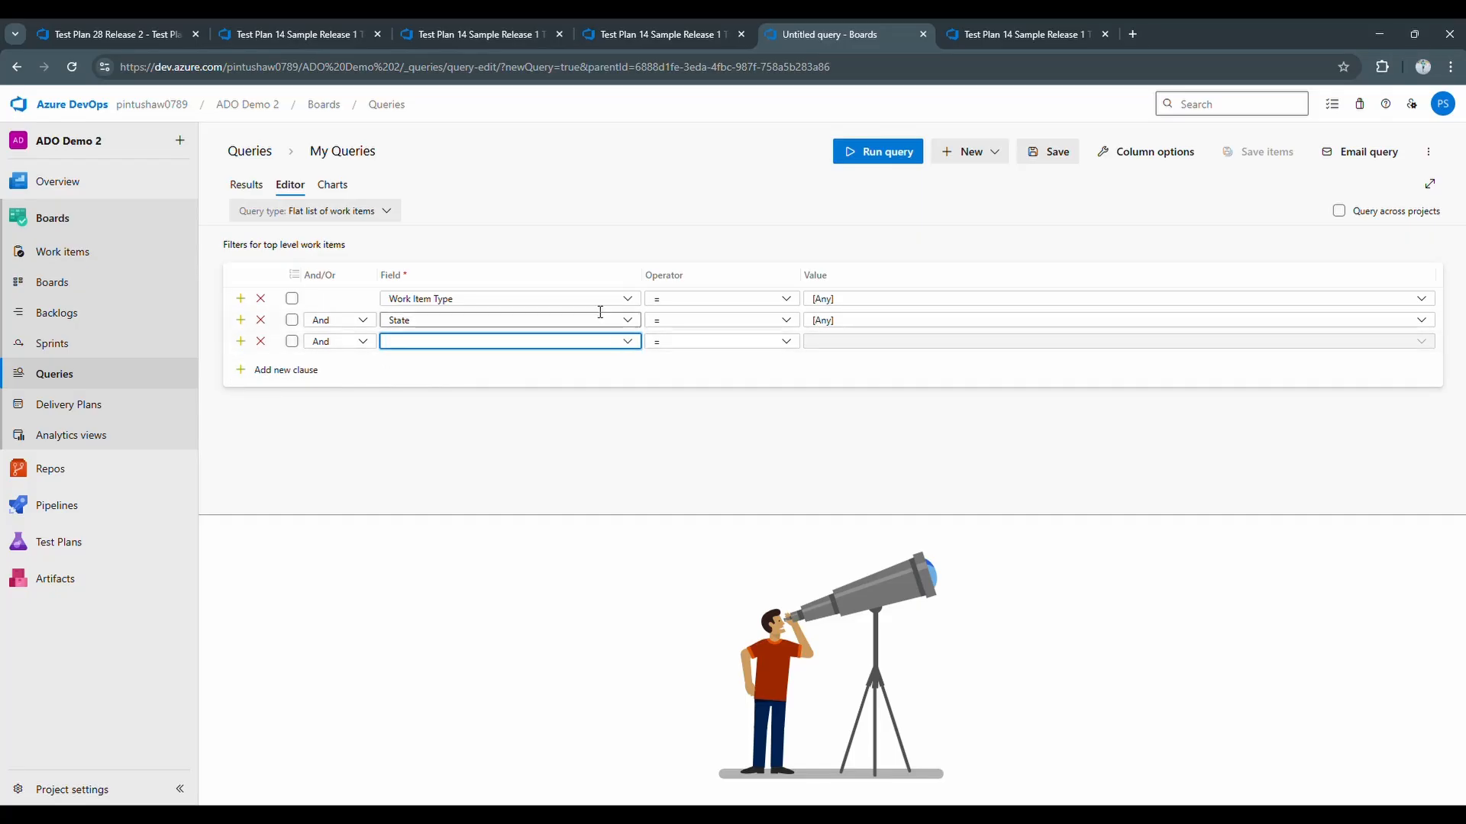
{"action": "left_click", "coordinate": [631, 348]}
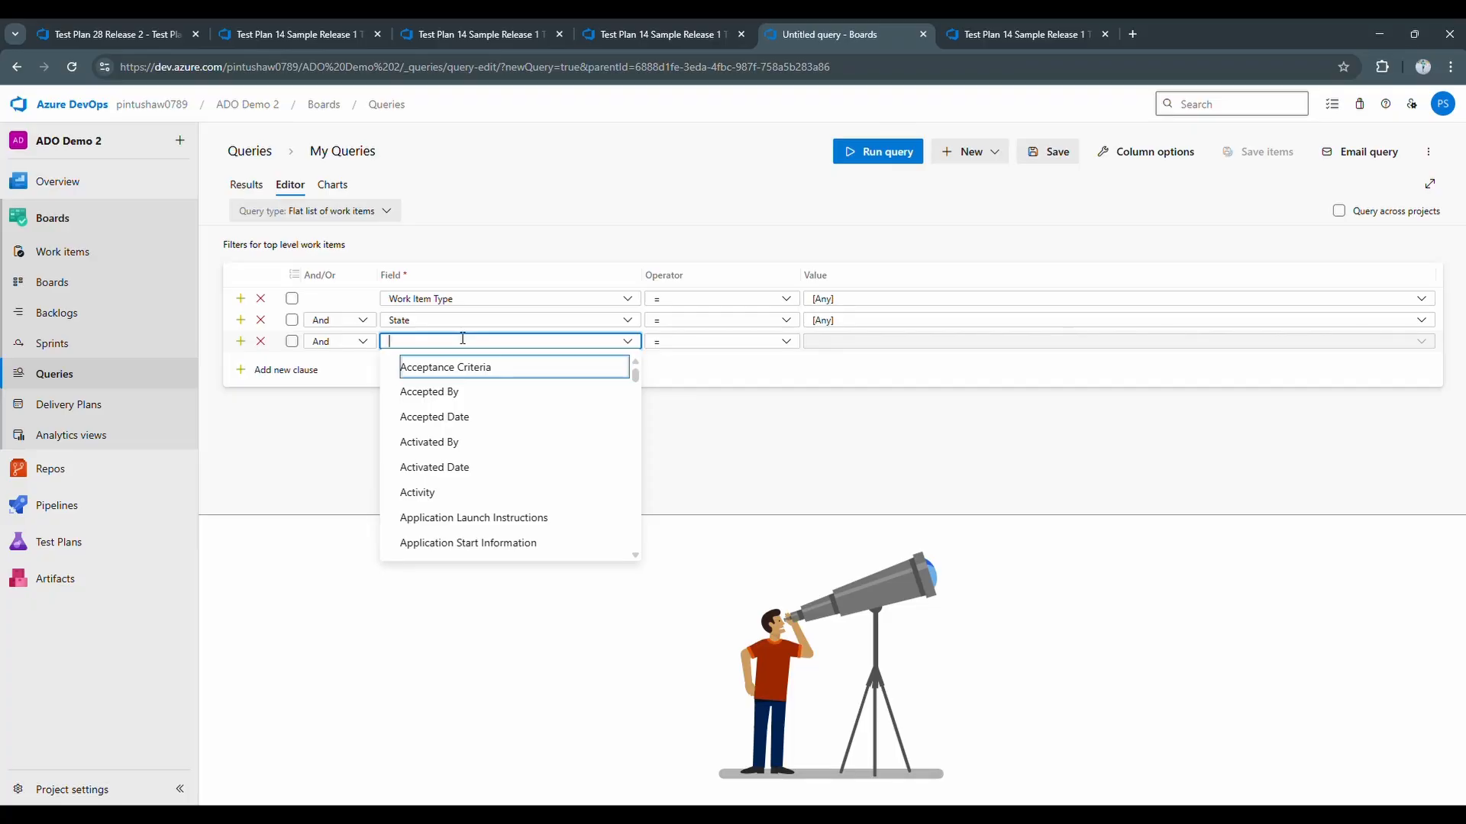
{"action": "type", "text": "Create"}
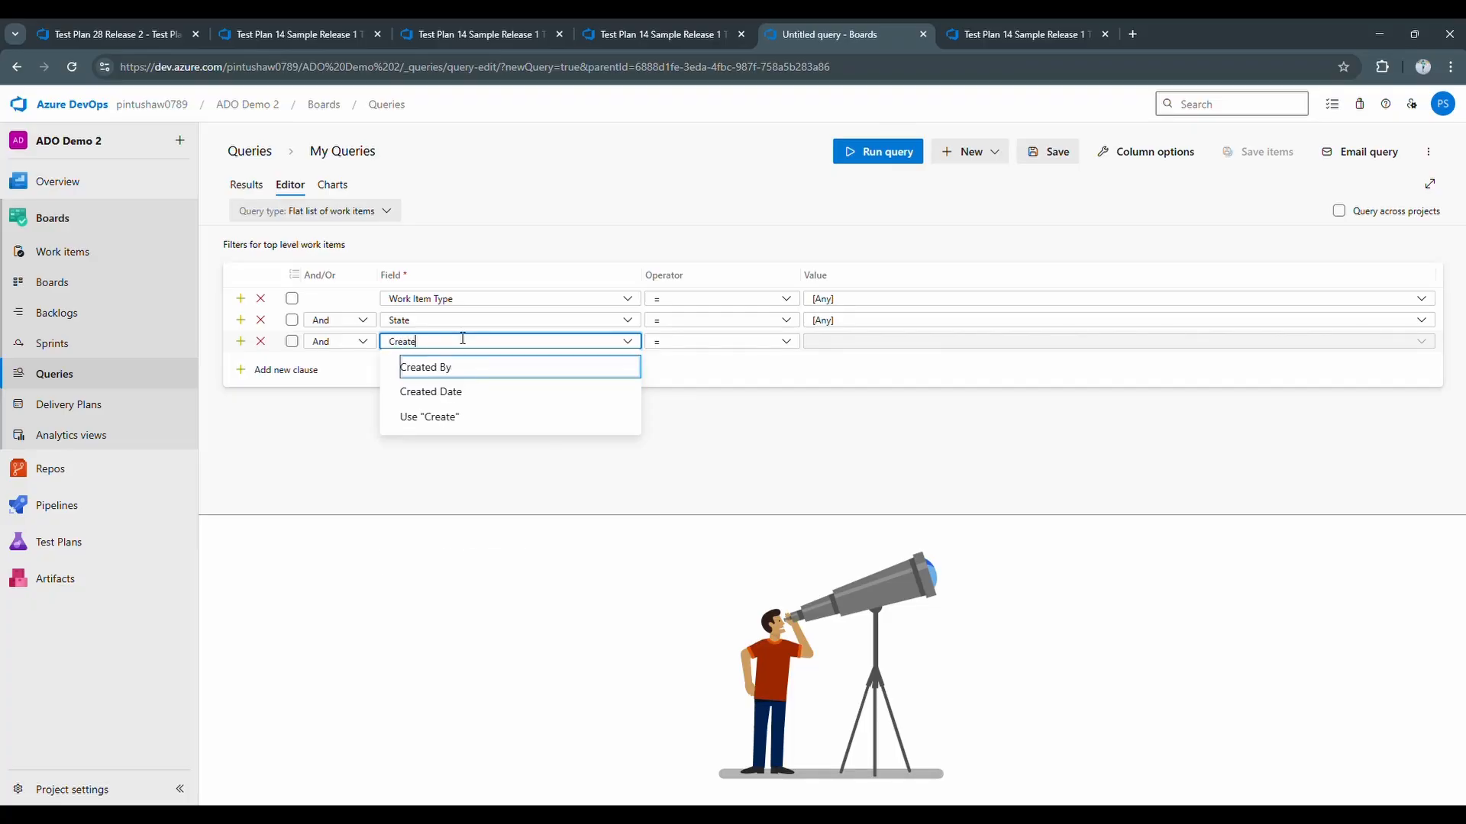
{"action": "type", "text": "d"}
{"action": "left_click", "coordinate": [448, 392]}
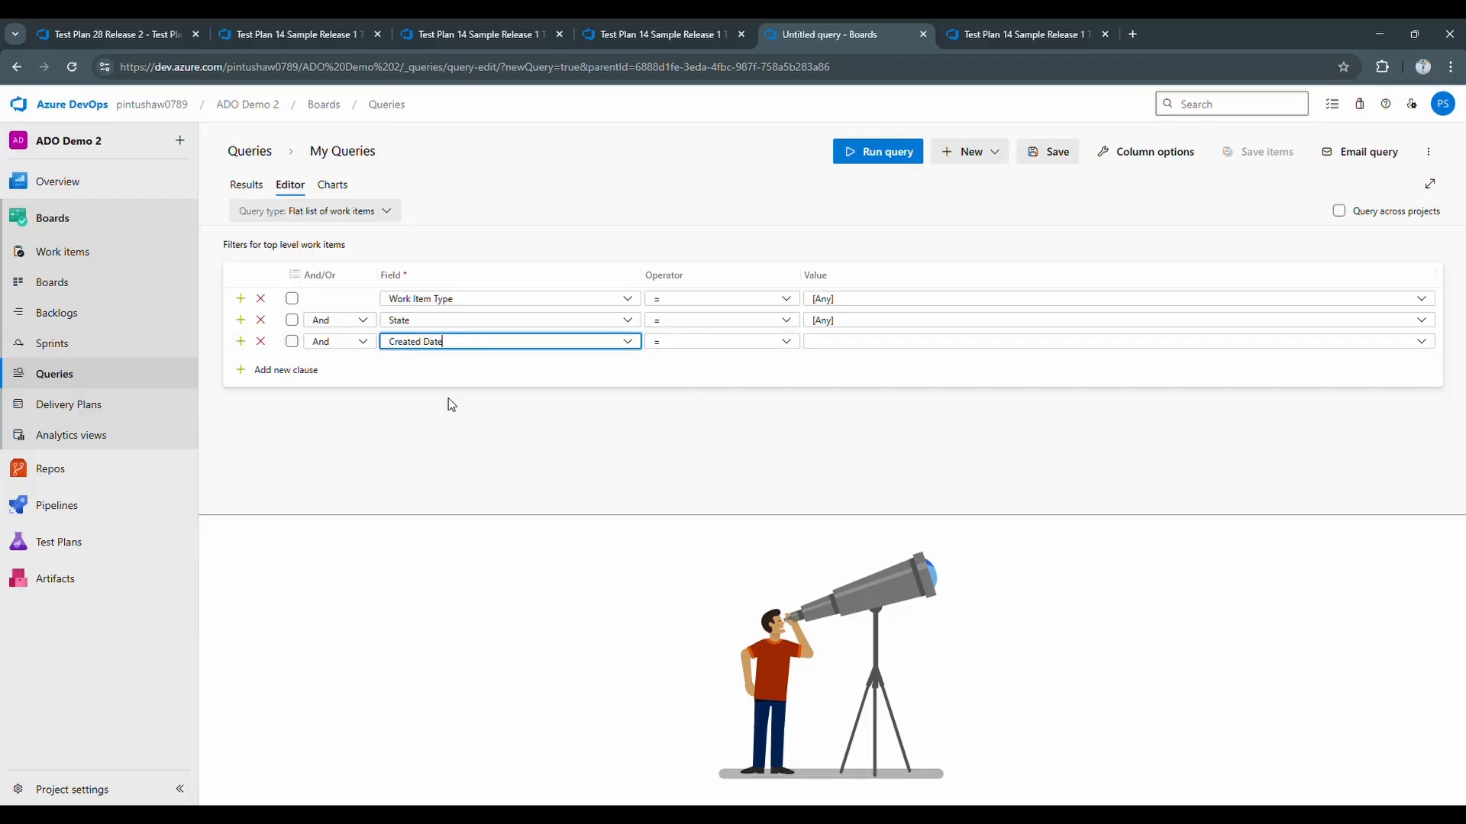
{"action": "left_click", "coordinate": [1420, 343]}
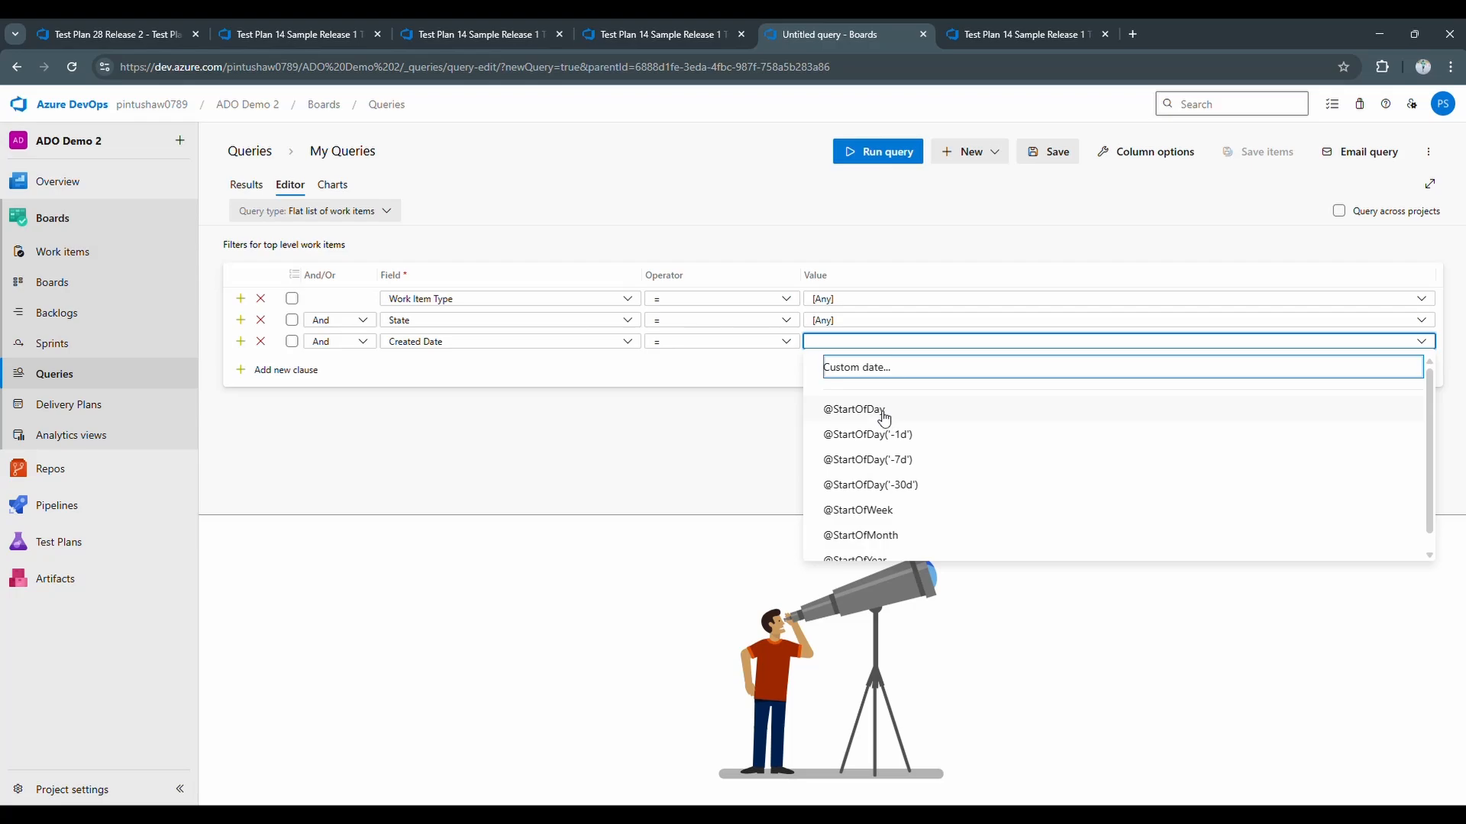
{"action": "scroll", "coordinate": [876, 478], "scroll_direction": "down", "scroll_amount": 1}
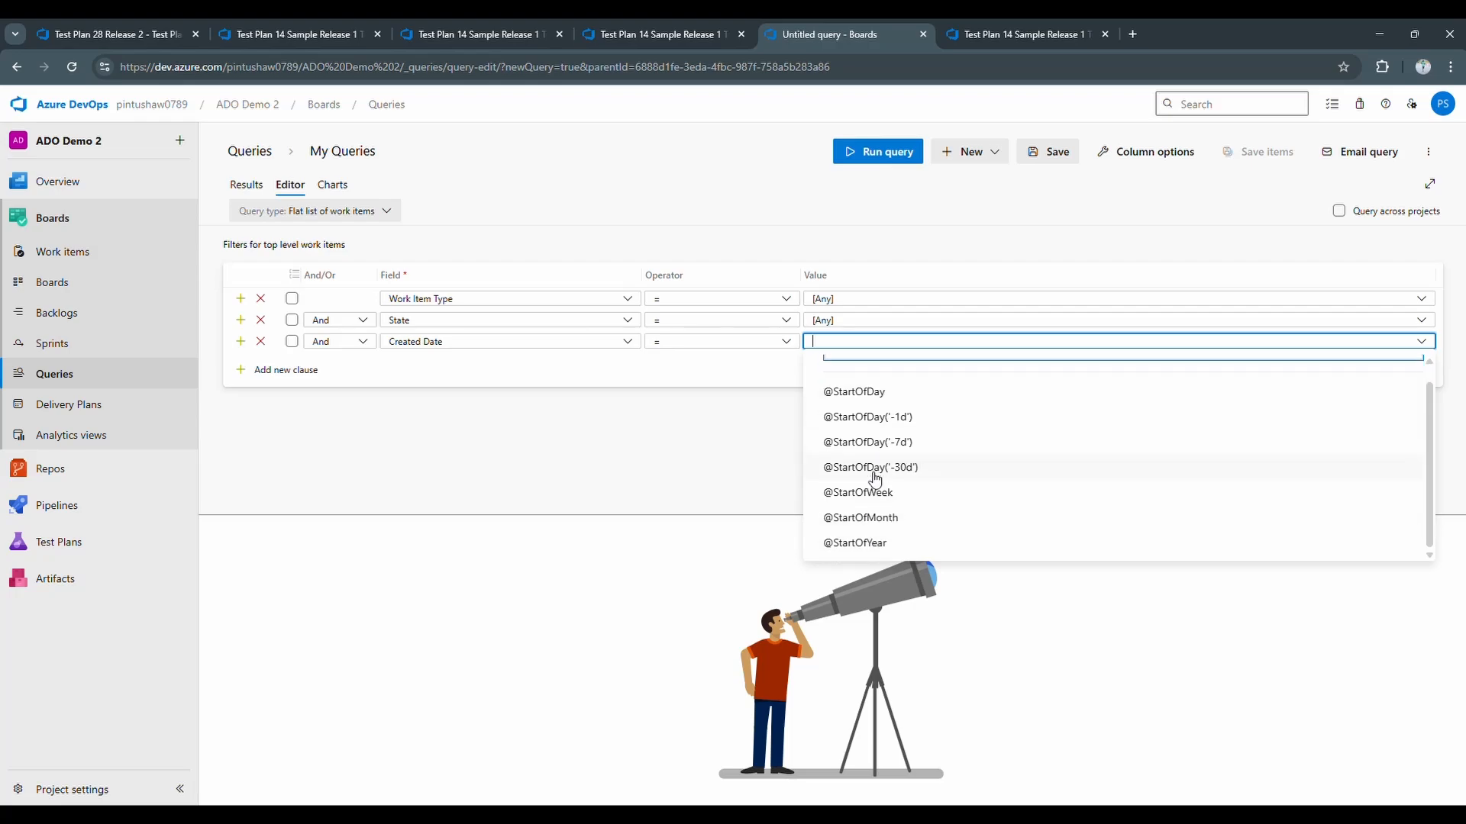
{"action": "left_click", "coordinate": [870, 394]}
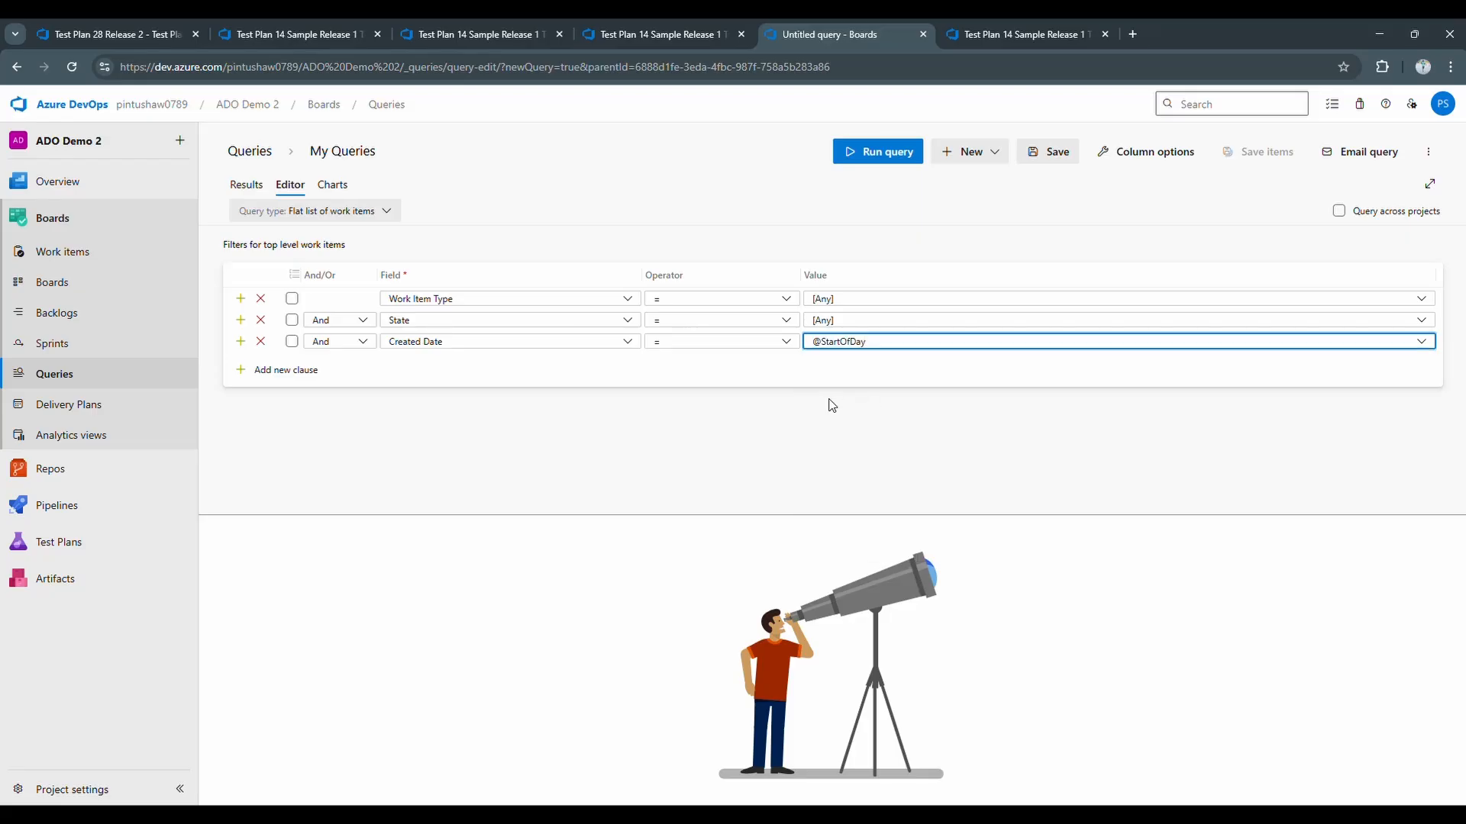
{"action": "left_click", "coordinate": [886, 152]}
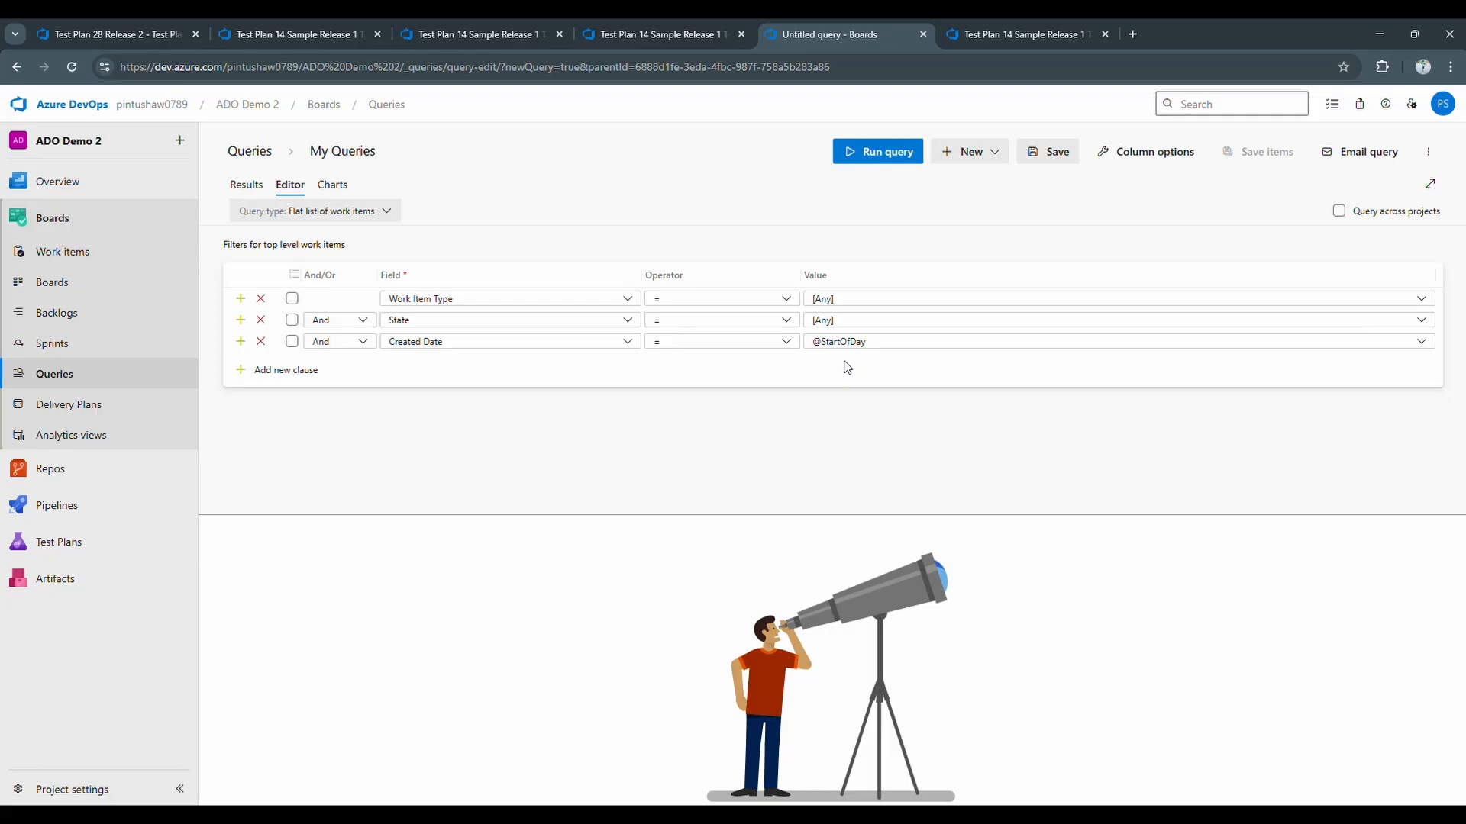
- Set the Created Date value to the custom date 11/28/2025 and run the query
{"action": "left_click", "coordinate": [894, 340]}
{"action": "double_click", "coordinate": [893, 341]}
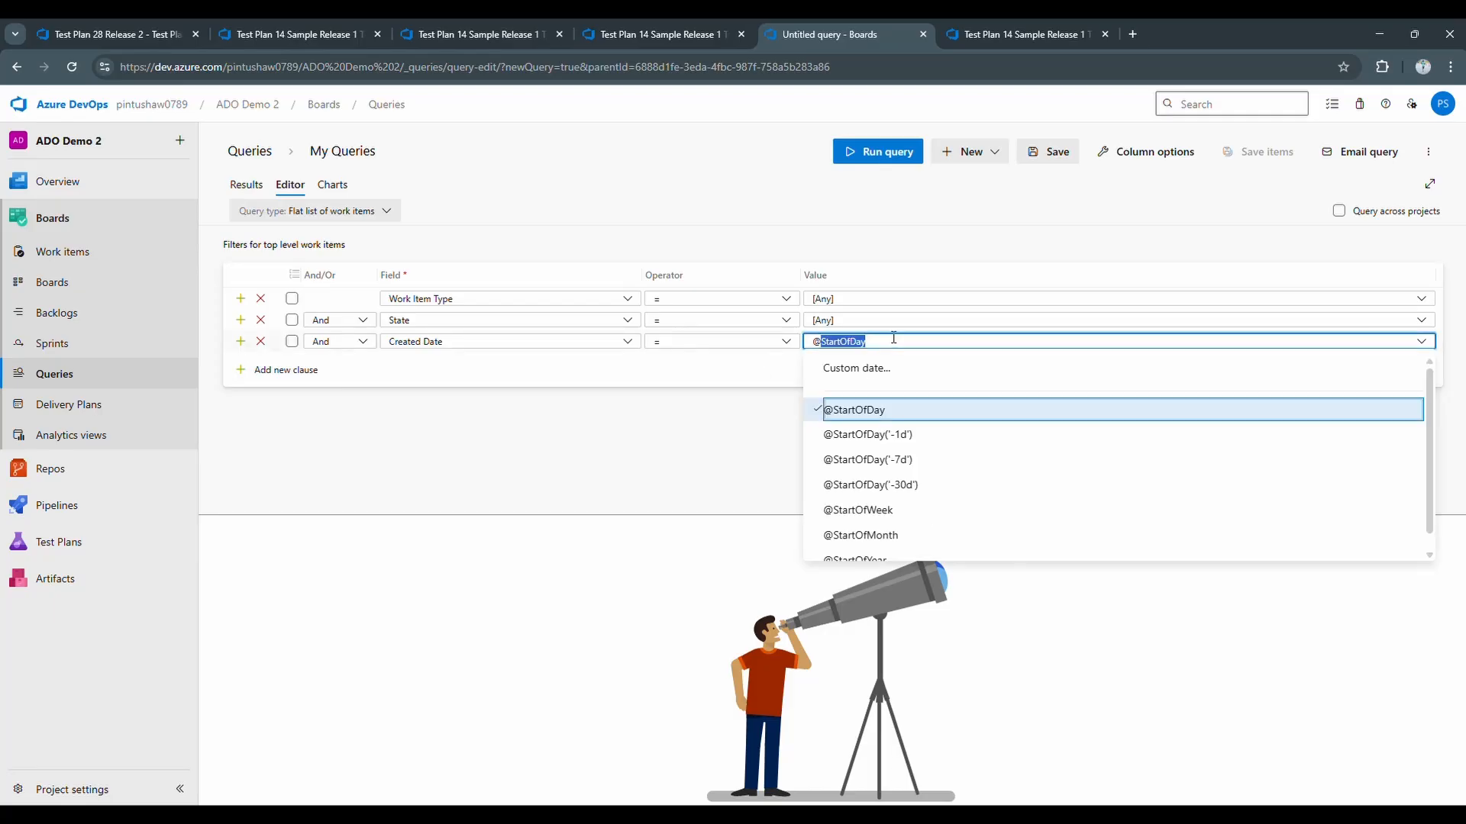
{"action": "left_click", "coordinate": [875, 372]}
{"action": "left_click", "coordinate": [721, 455]}
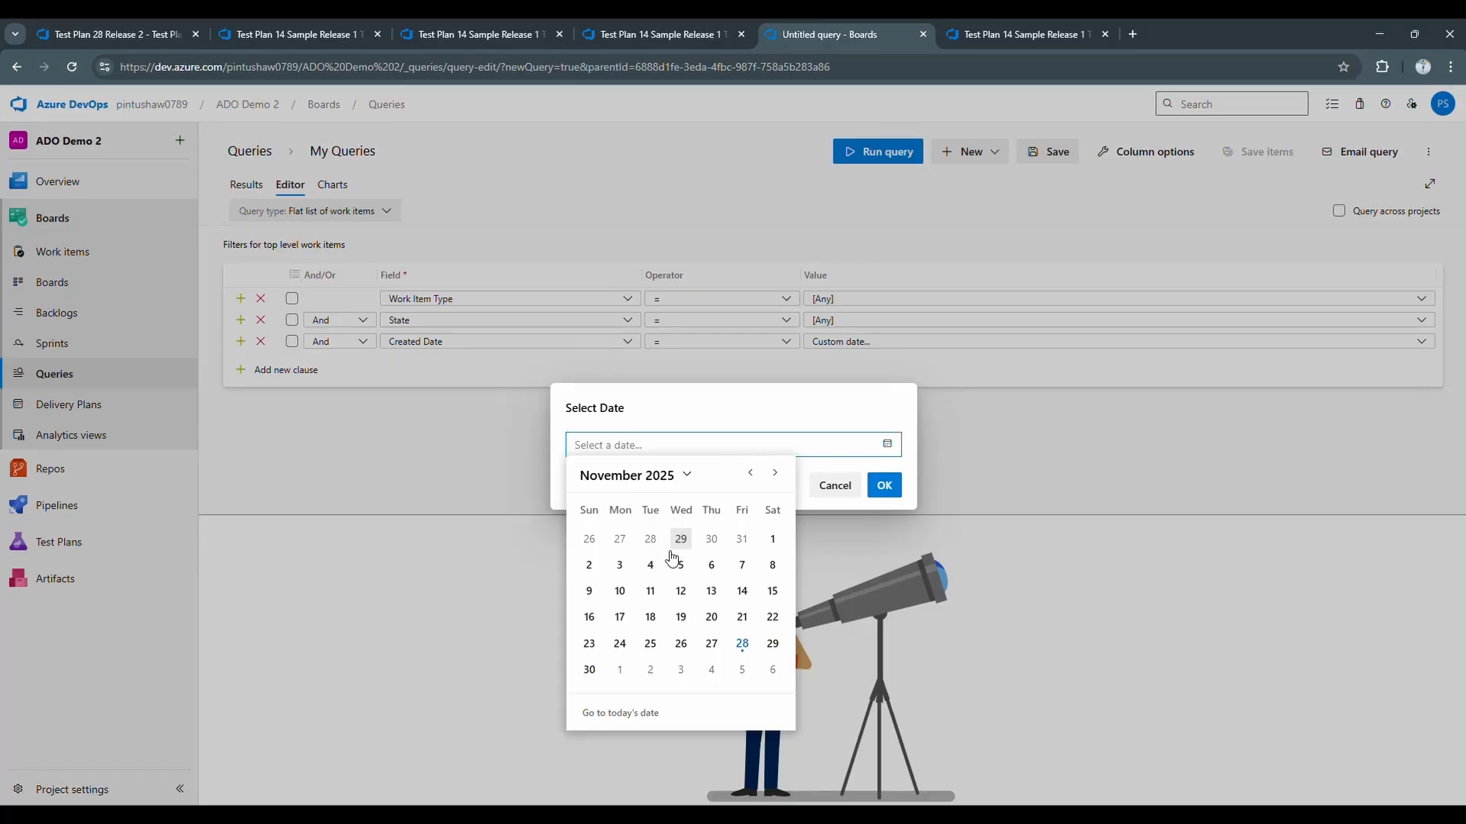
{"action": "left_click", "coordinate": [735, 638]}
{"action": "left_click", "coordinate": [884, 487]}
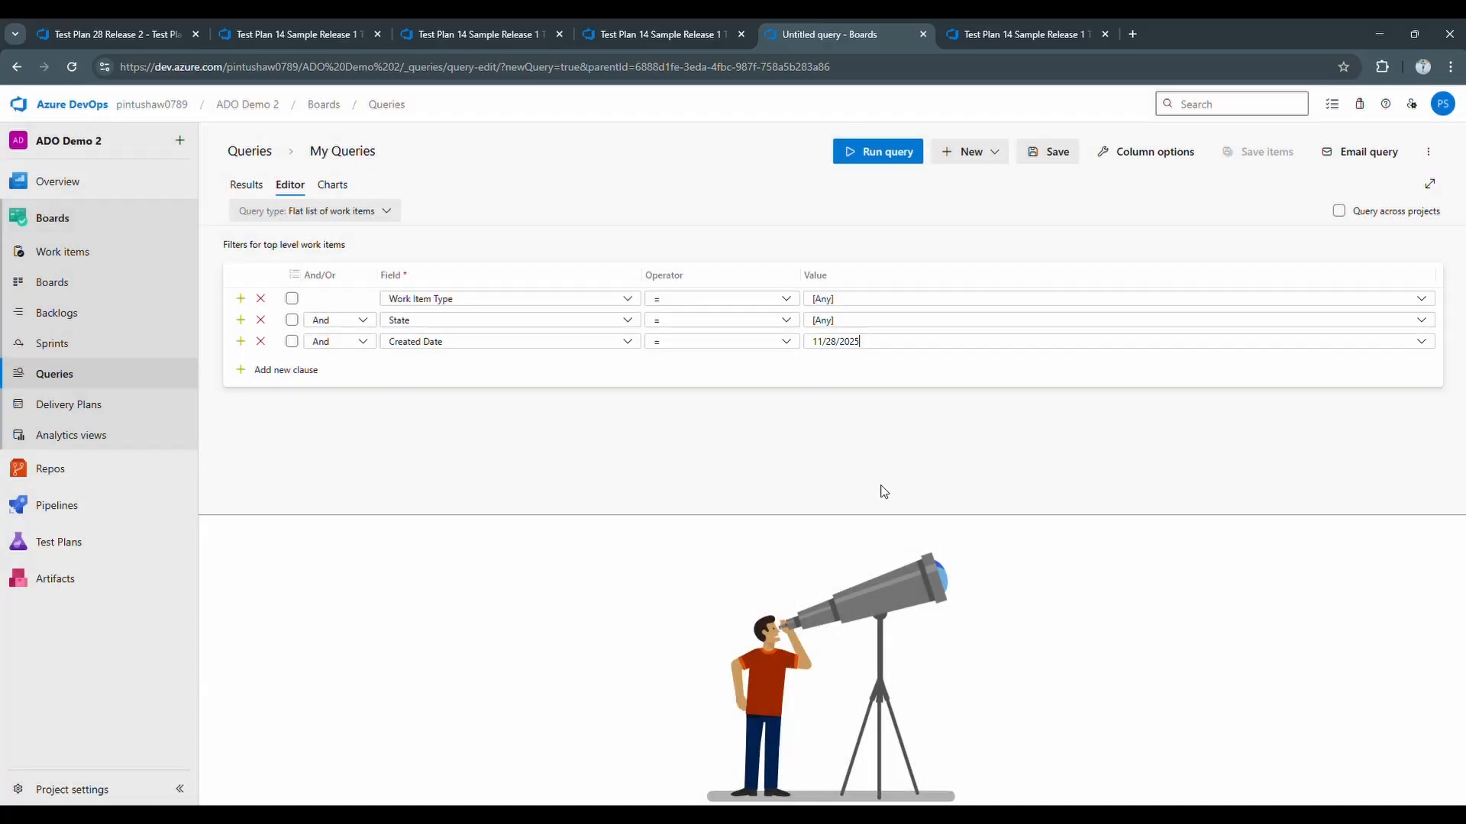
{"action": "left_click", "coordinate": [871, 152]}
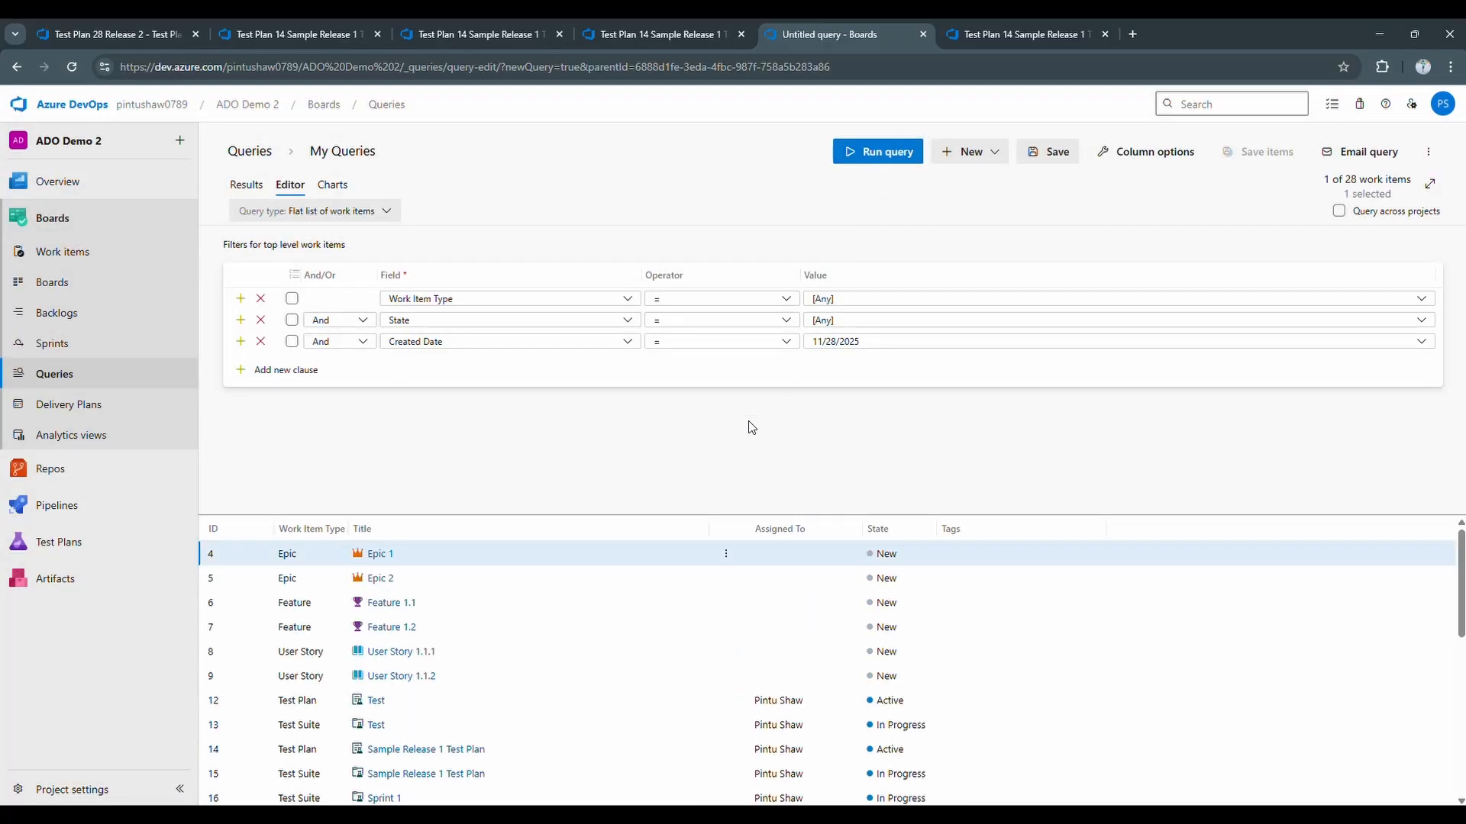
{"action": "scroll", "coordinate": [520, 680], "scroll_direction": "down", "scroll_amount": 6}
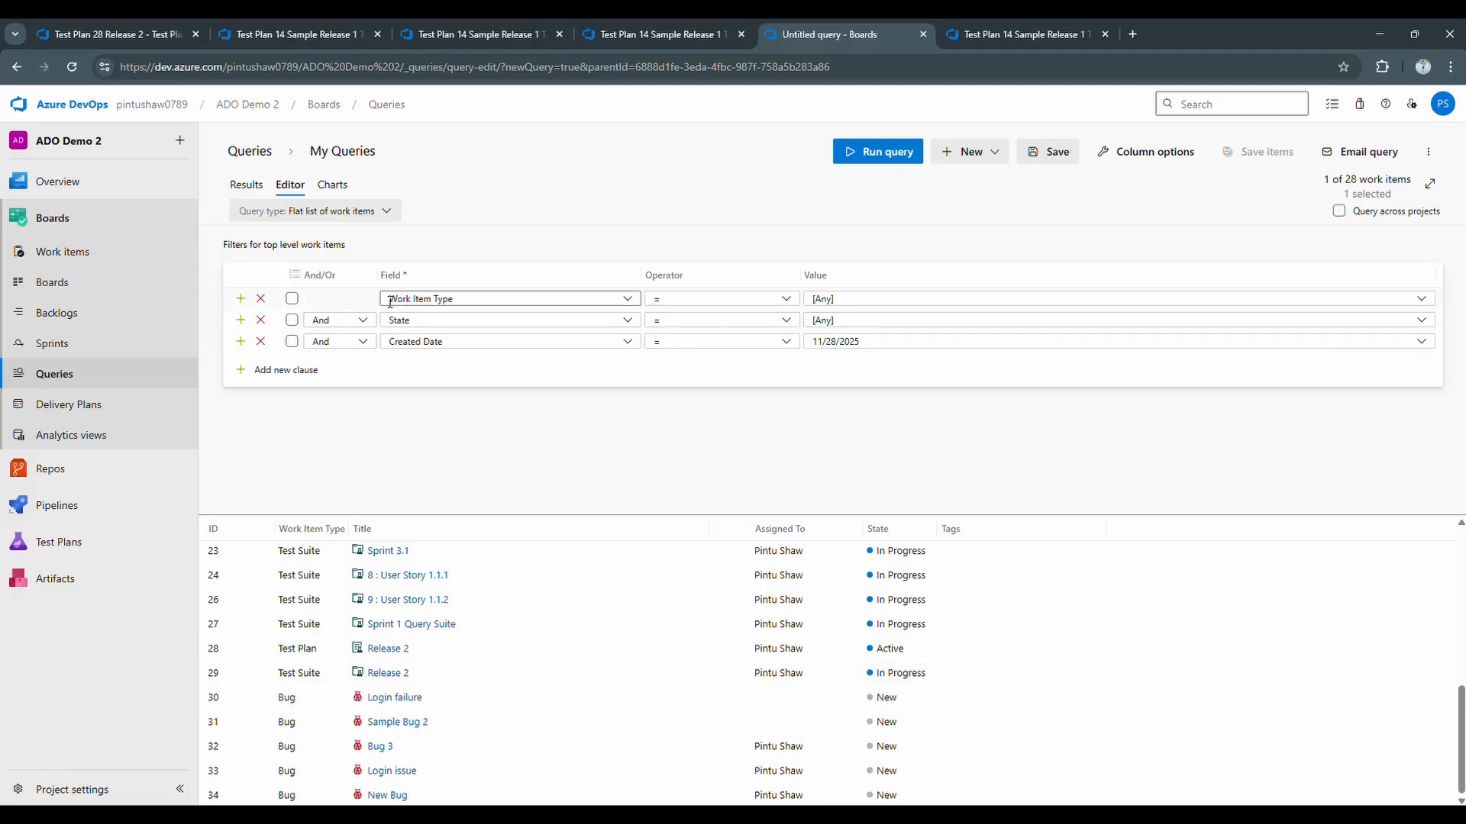
- Set the Work Item Type value to Bug and run the query
{"action": "left_click", "coordinate": [822, 298]}
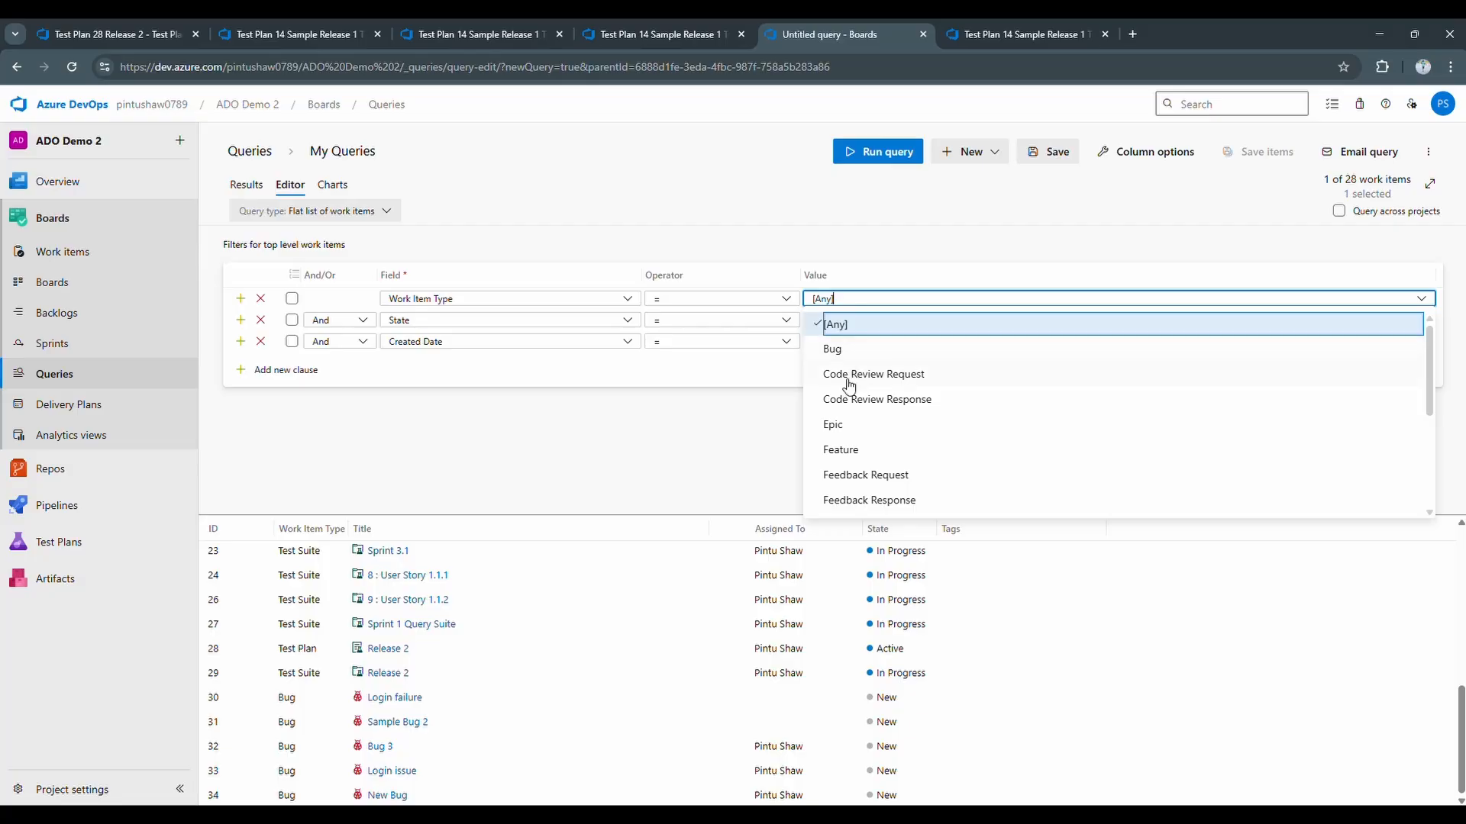
{"action": "scroll", "coordinate": [847, 431], "scroll_direction": "down", "scroll_amount": 1}
{"action": "scroll", "coordinate": [846, 431], "scroll_direction": "down", "scroll_amount": 2}
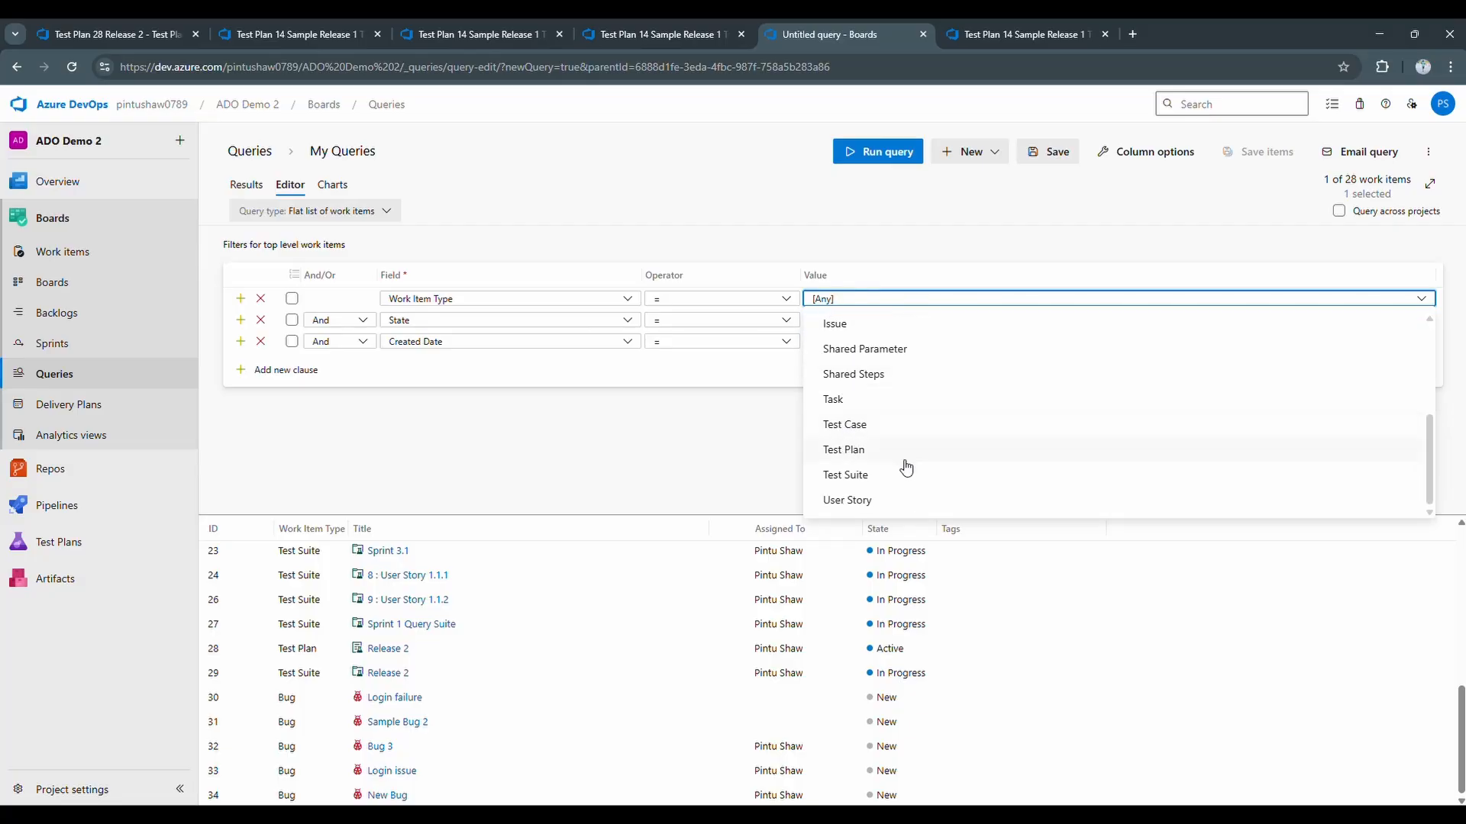
{"action": "scroll", "coordinate": [861, 468], "scroll_direction": "up", "scroll_amount": 3}
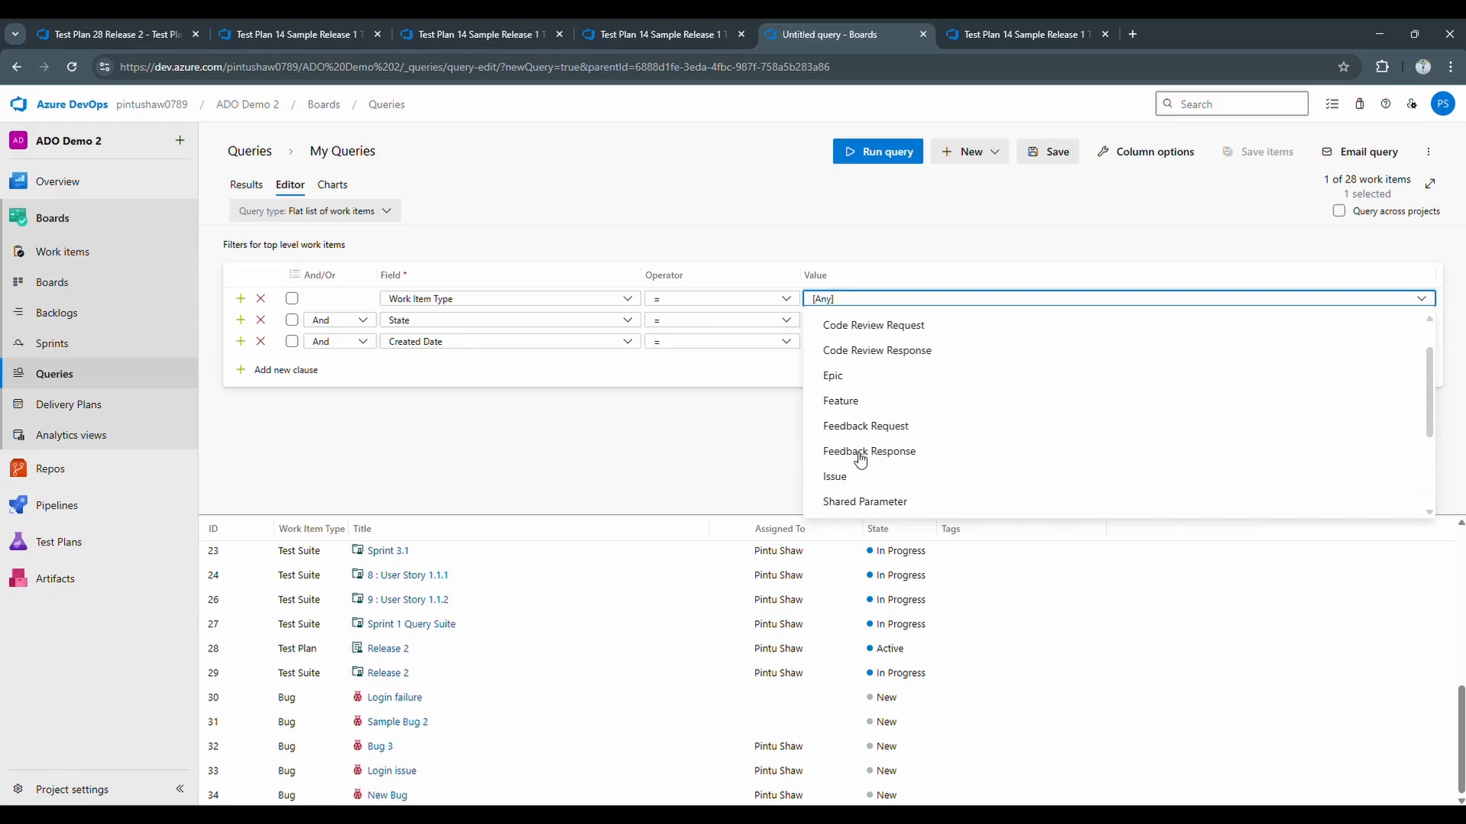
{"action": "left_click", "coordinate": [865, 358]}
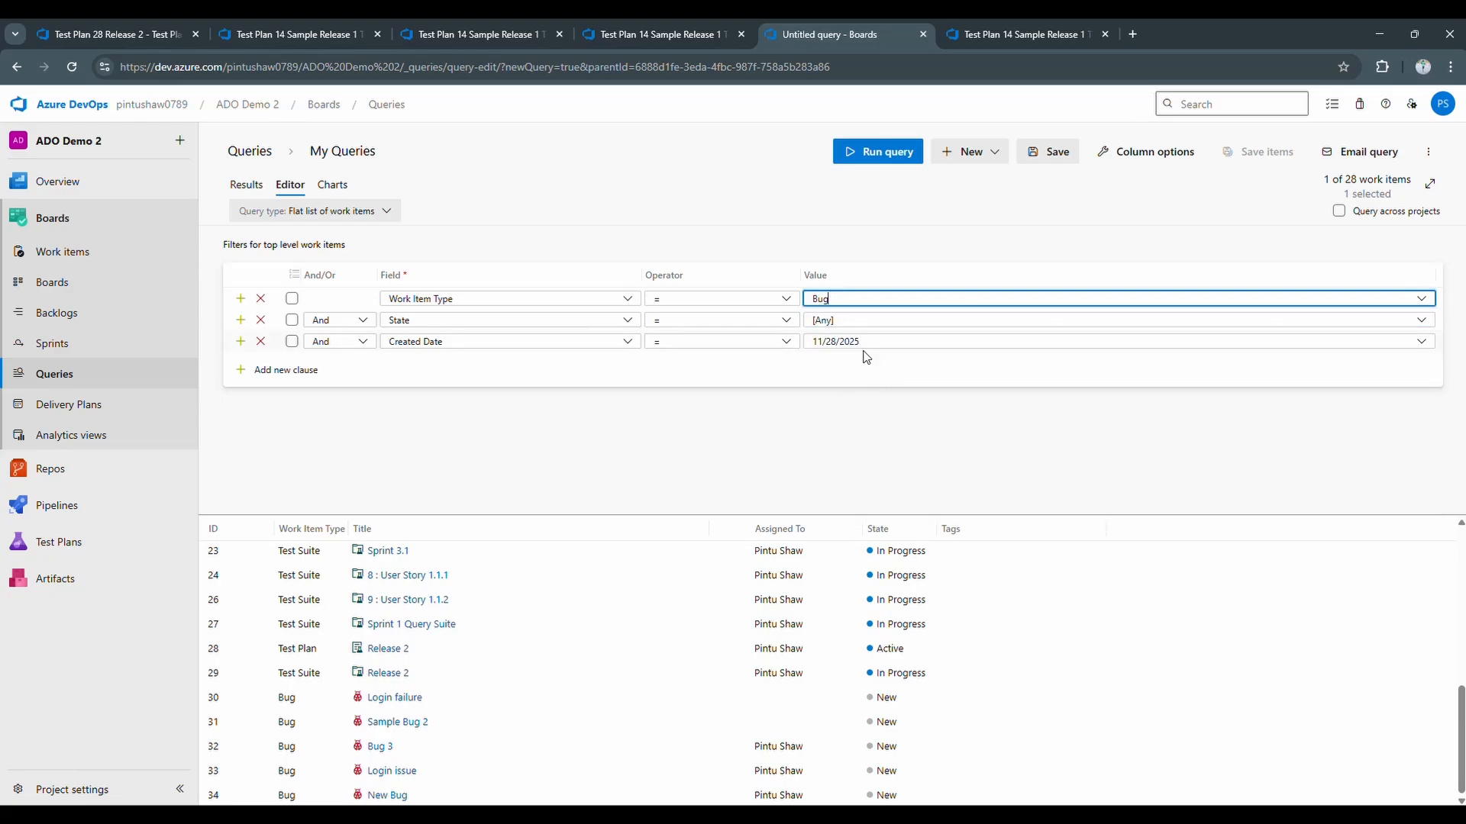
{"action": "left_click", "coordinate": [896, 159]}
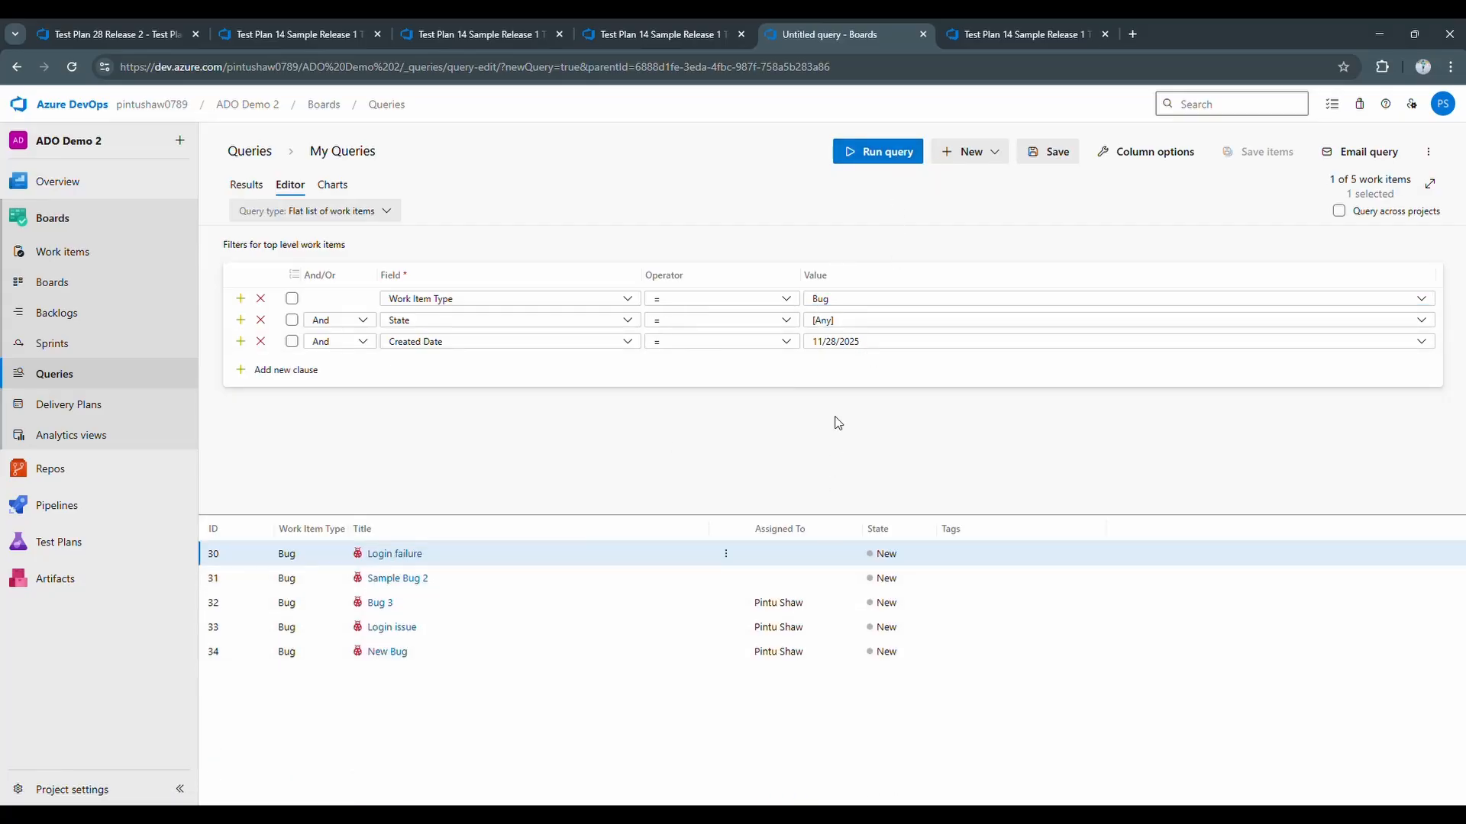
{"action": "left_click", "coordinate": [845, 298]}
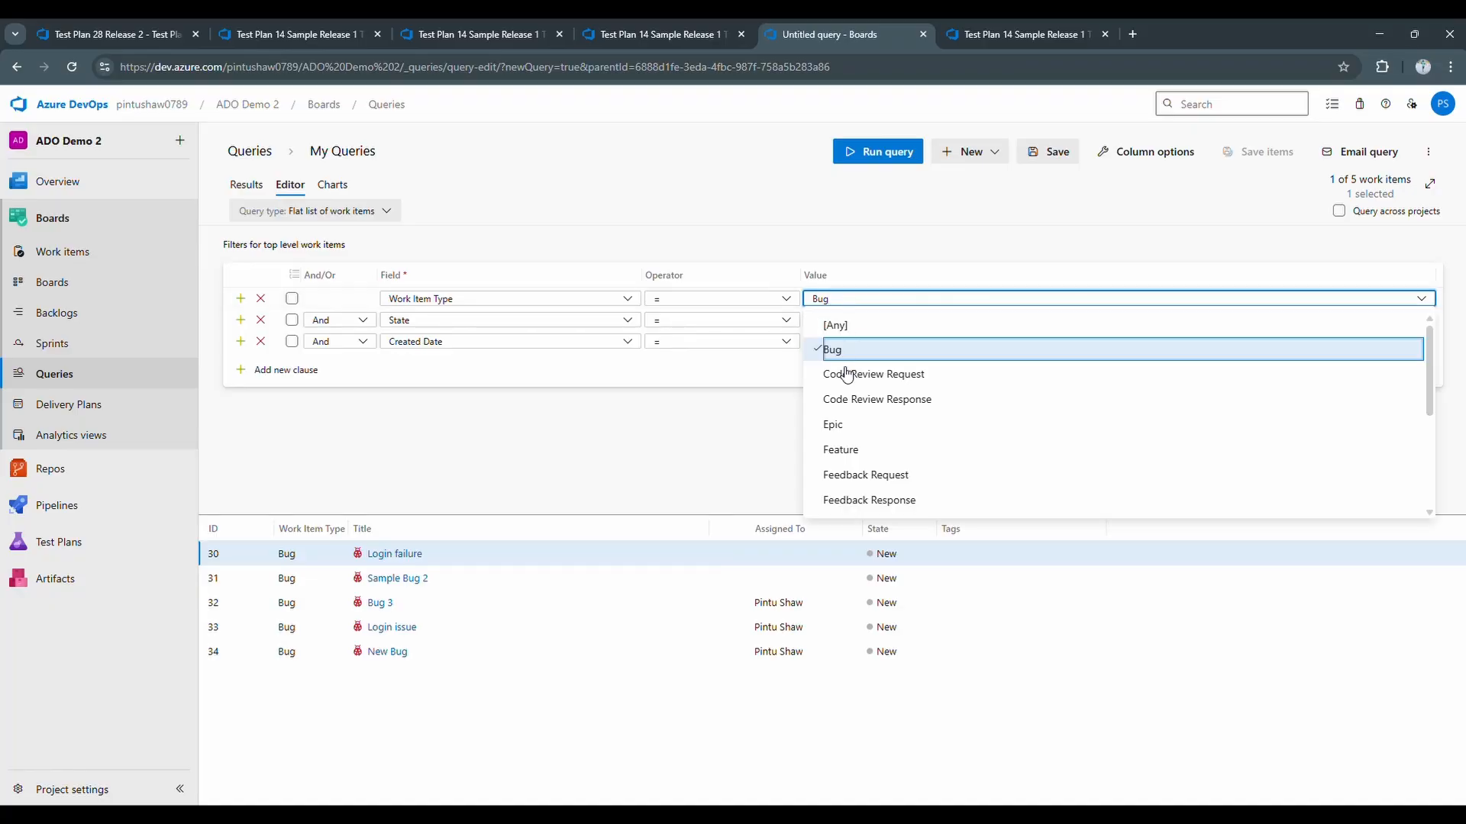
{"action": "scroll", "coordinate": [843, 461], "scroll_direction": "down", "scroll_amount": 2}
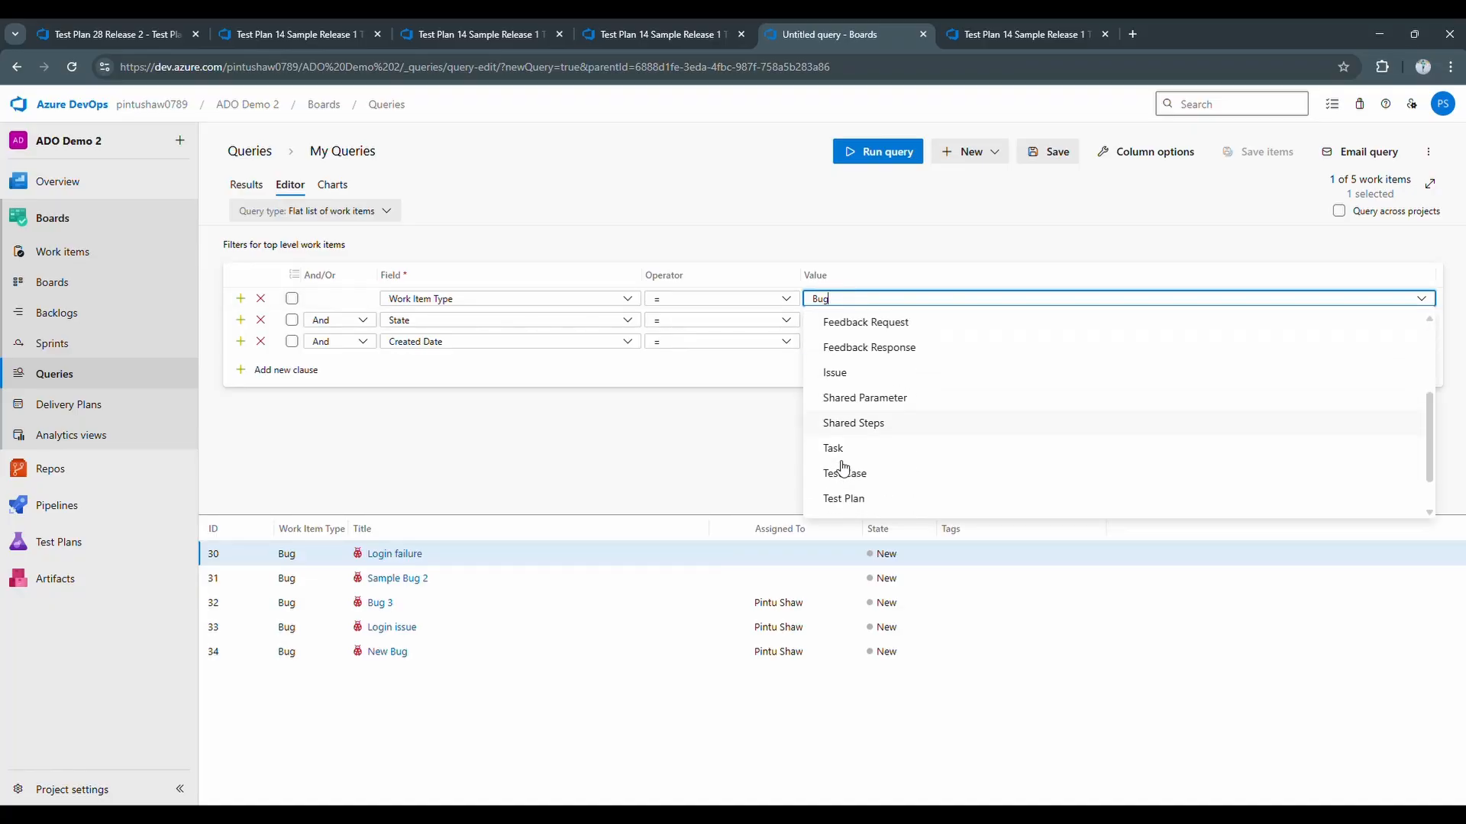
{"action": "left_click", "coordinate": [752, 463]}
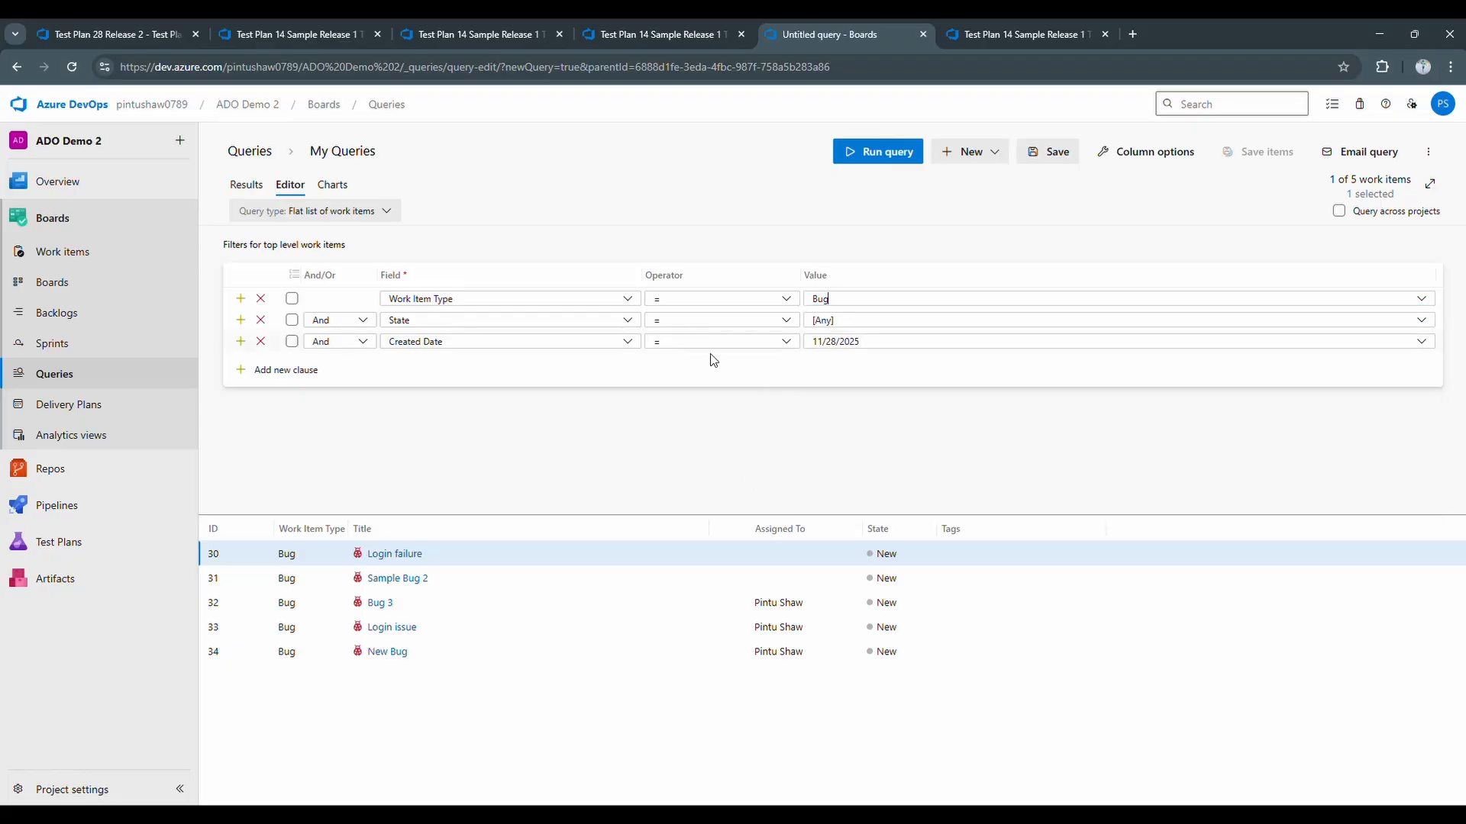
- Remove the Created Date clause and run the query with State set to Active
{"action": "left_click", "coordinate": [260, 341]}
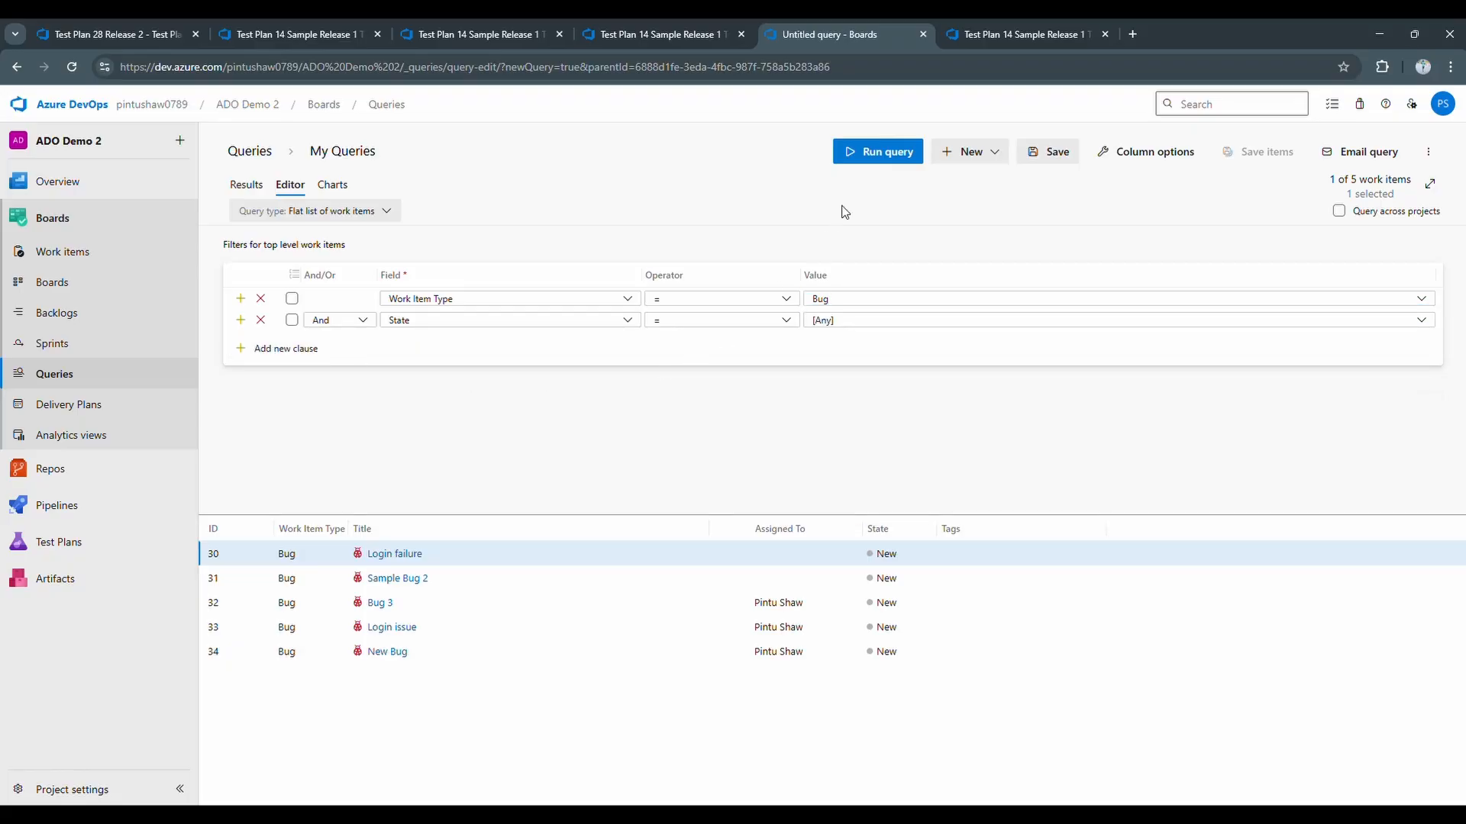
{"action": "left_click", "coordinate": [1420, 321]}
{"action": "left_click", "coordinate": [884, 404]}
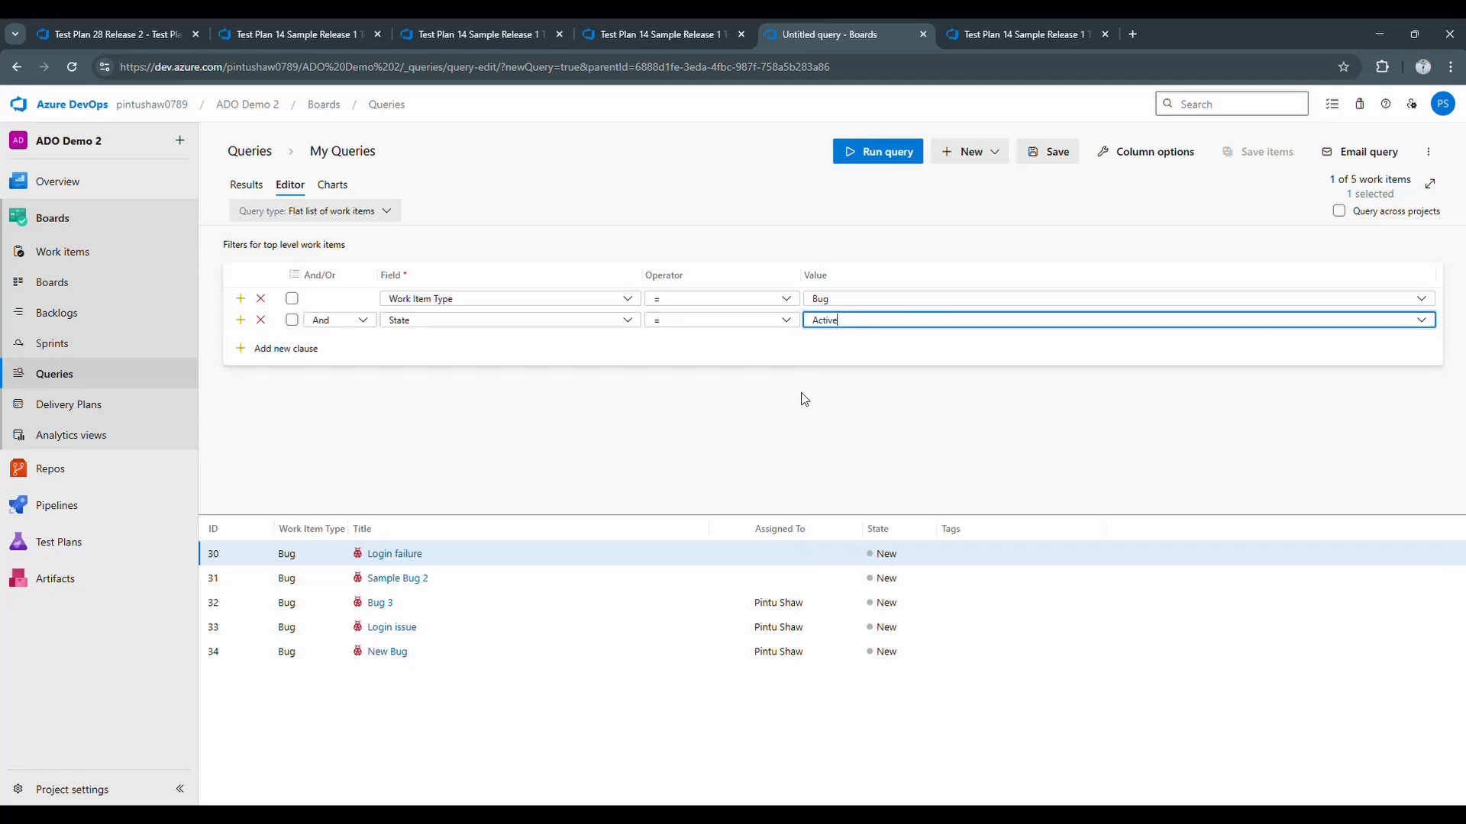
{"action": "left_click", "coordinate": [883, 159]}
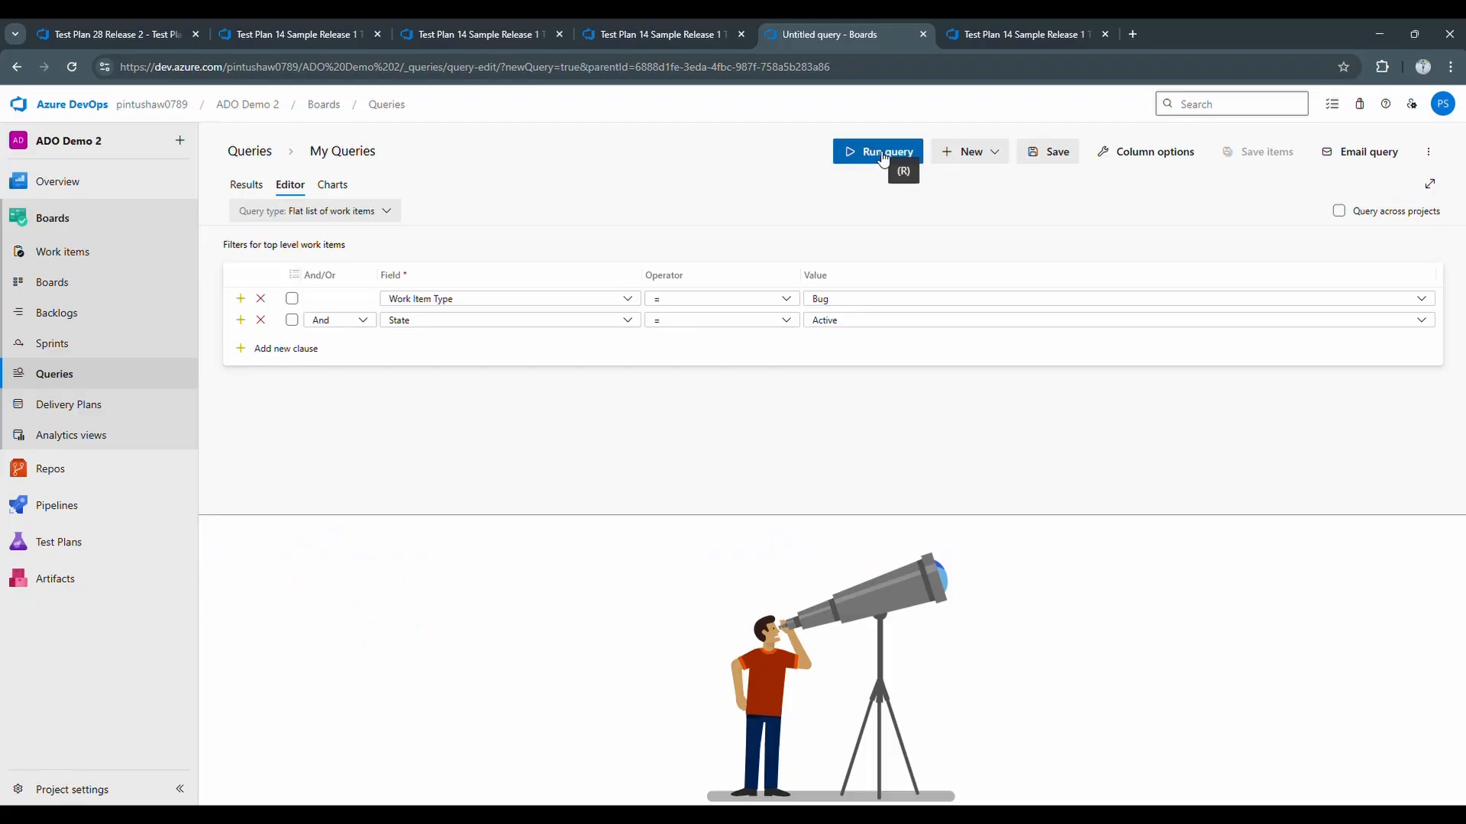
- Set the State value to New and run the query again
{"action": "left_click", "coordinate": [870, 319]}
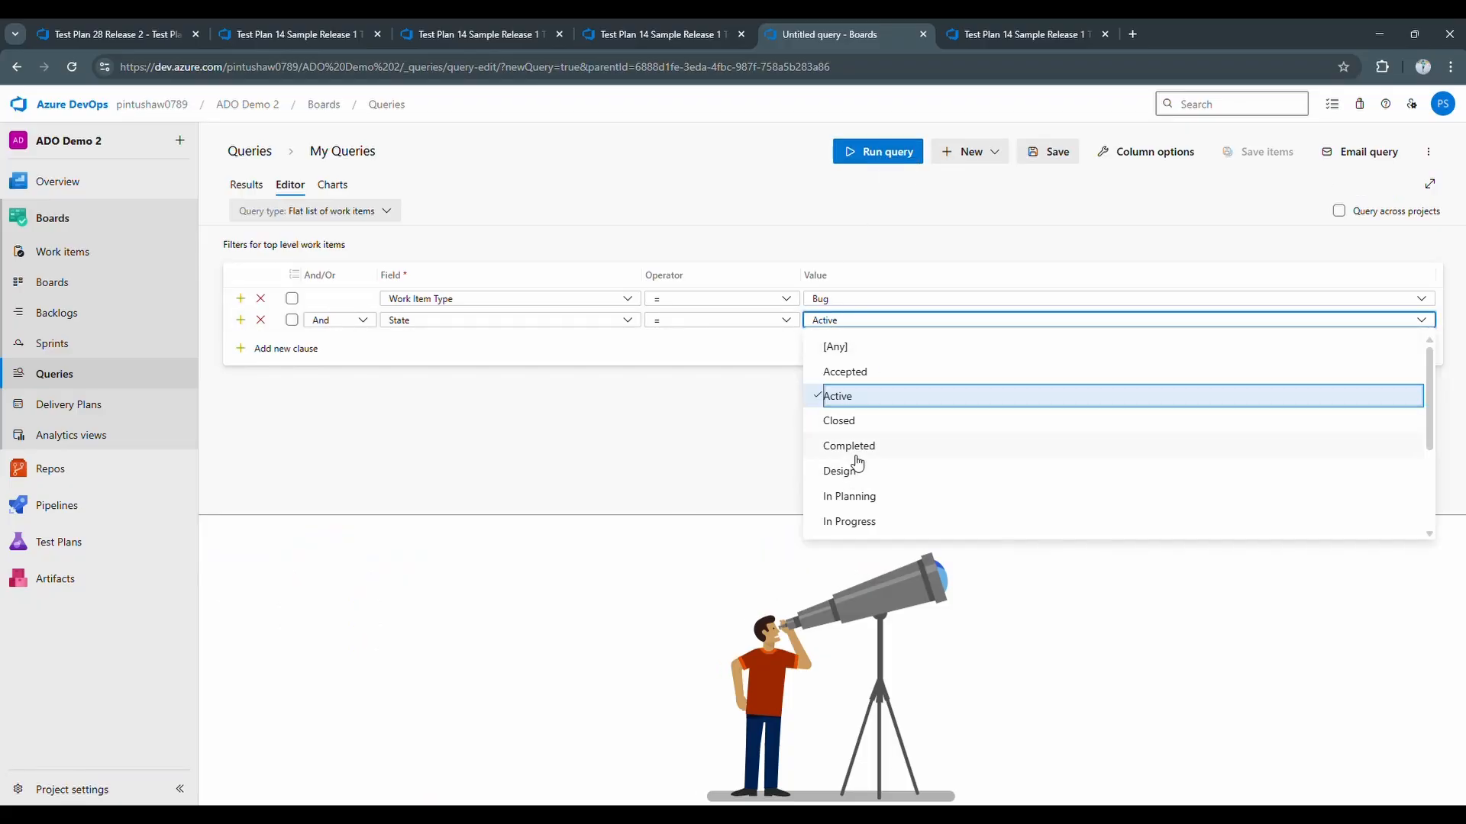
{"action": "scroll", "coordinate": [858, 462], "scroll_direction": "down", "scroll_amount": 3}
{"action": "left_click", "coordinate": [840, 420]}
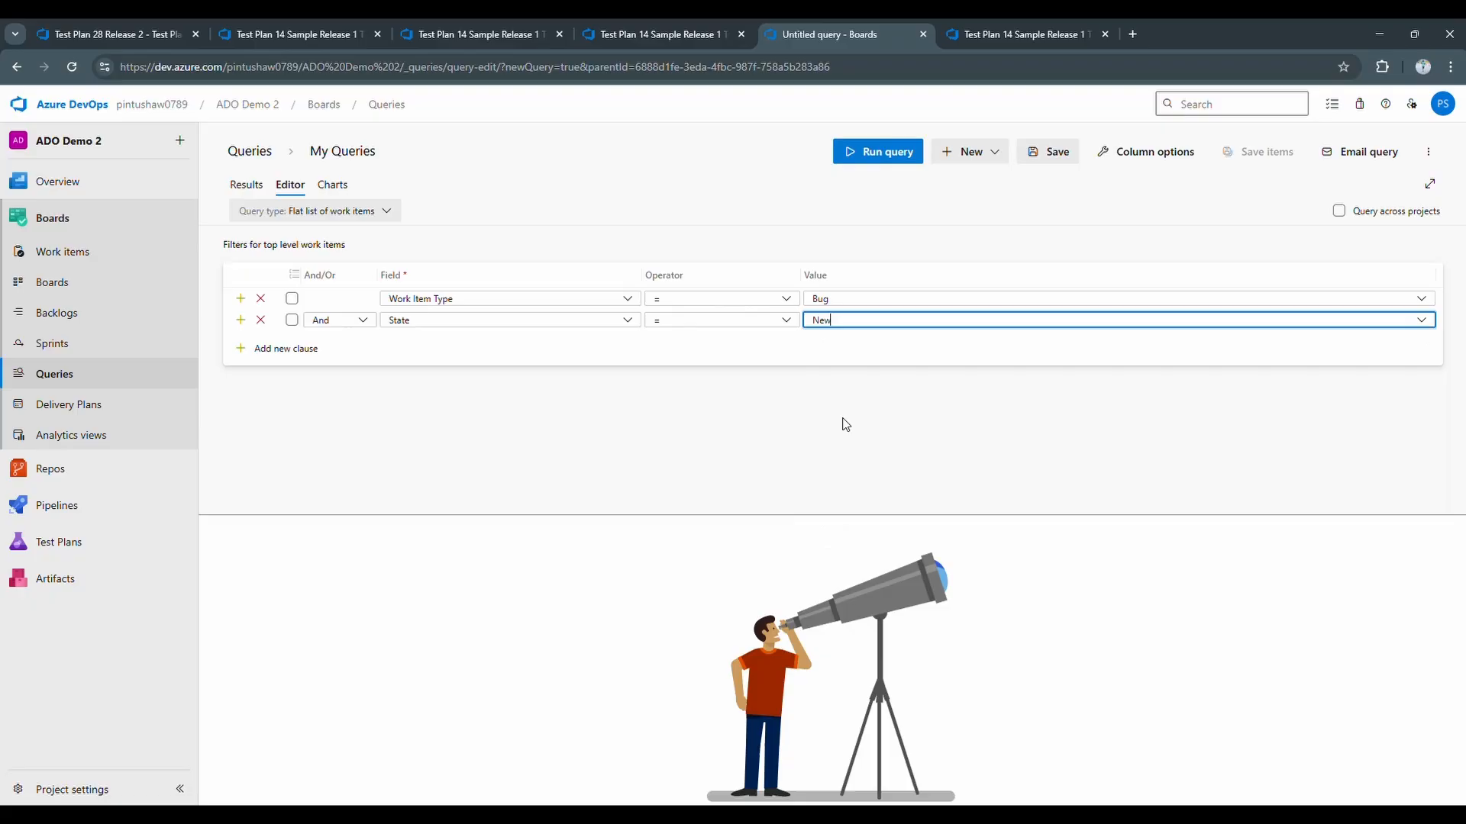
{"action": "left_click", "coordinate": [897, 155]}
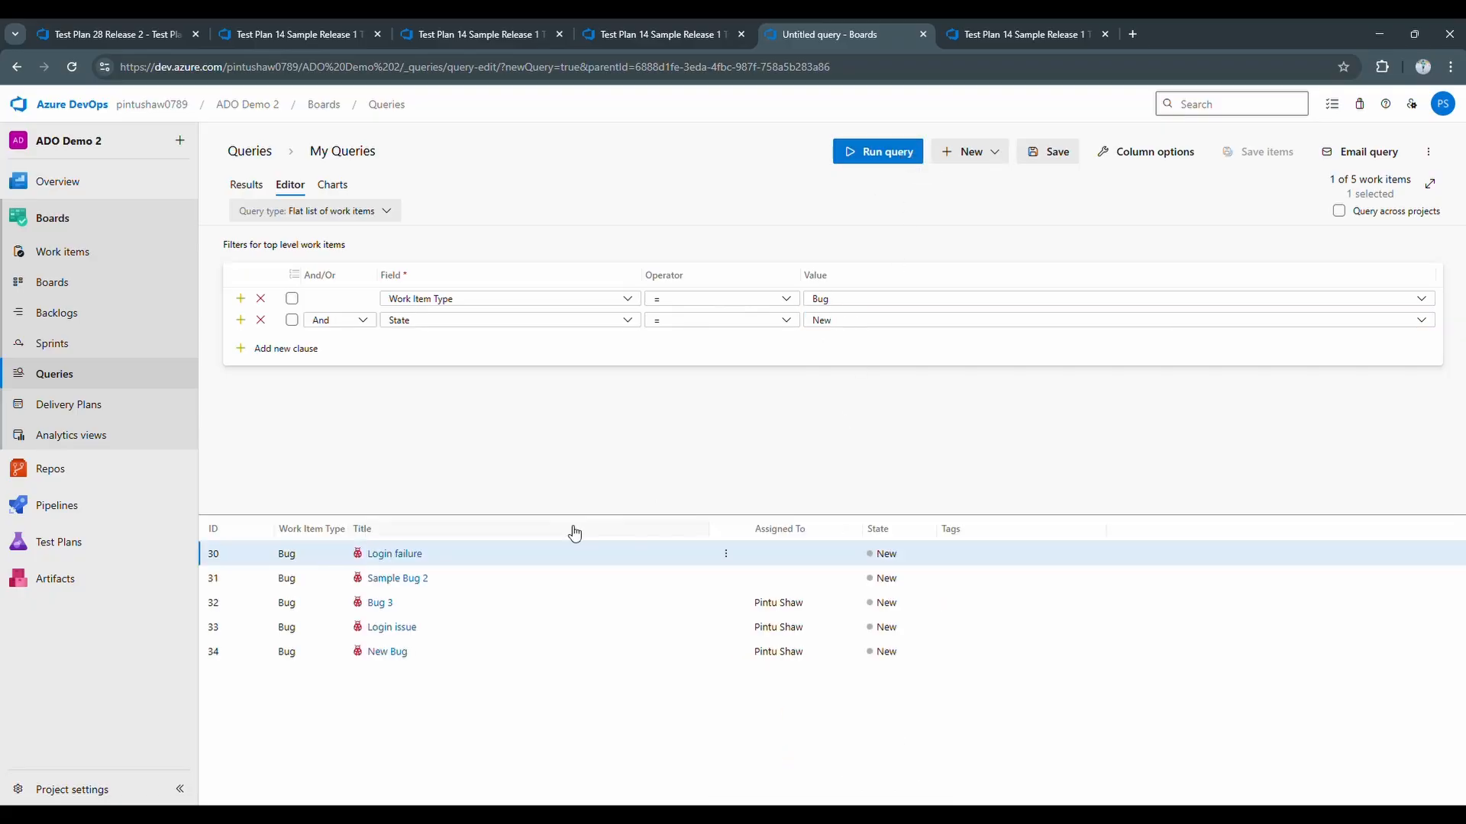
- Add an And clause with Assigned To = the listed team member and run the query
{"action": "left_click", "coordinate": [307, 350]}
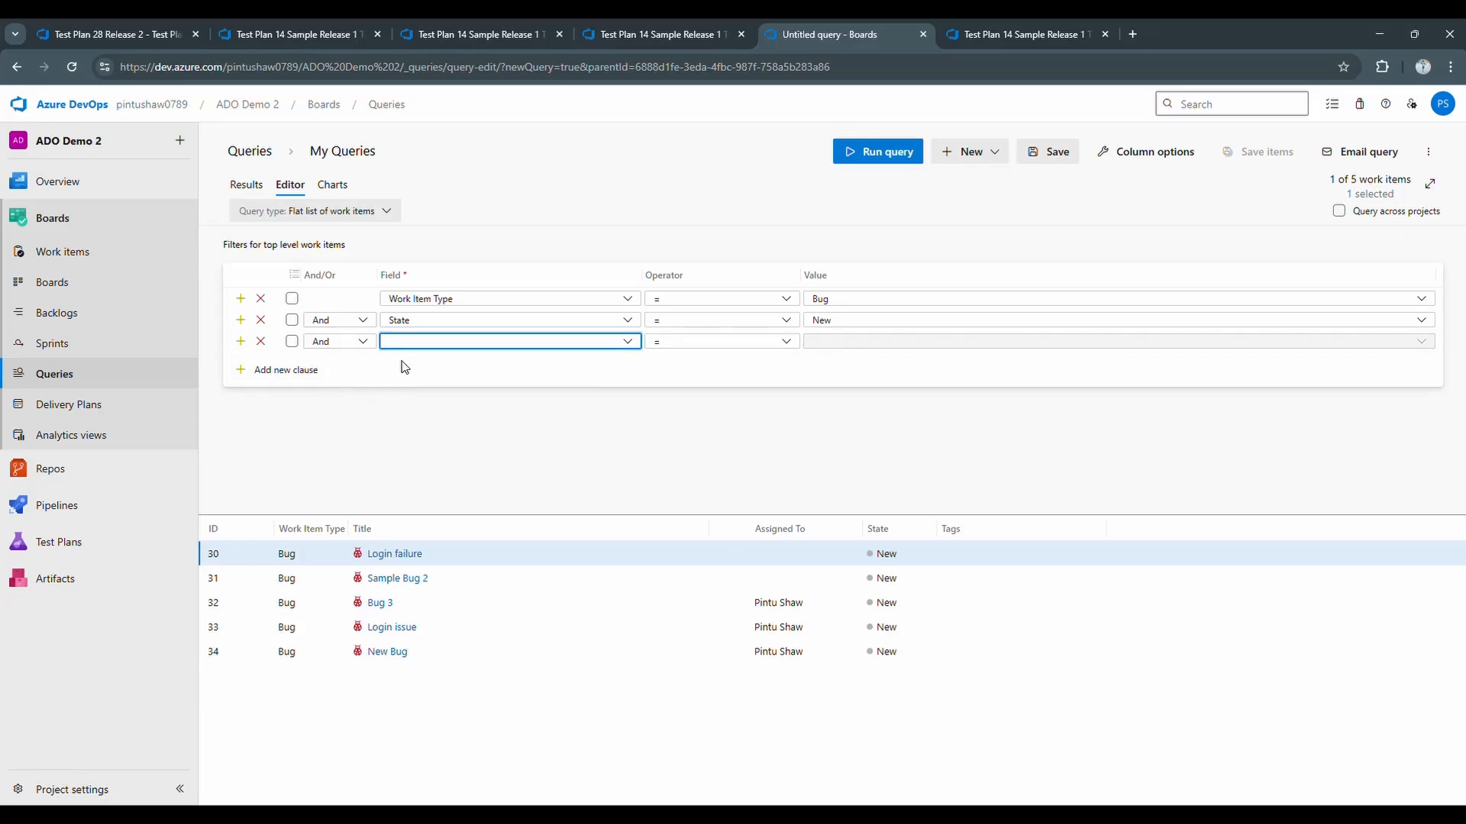
{"action": "type", "text": "assig"}
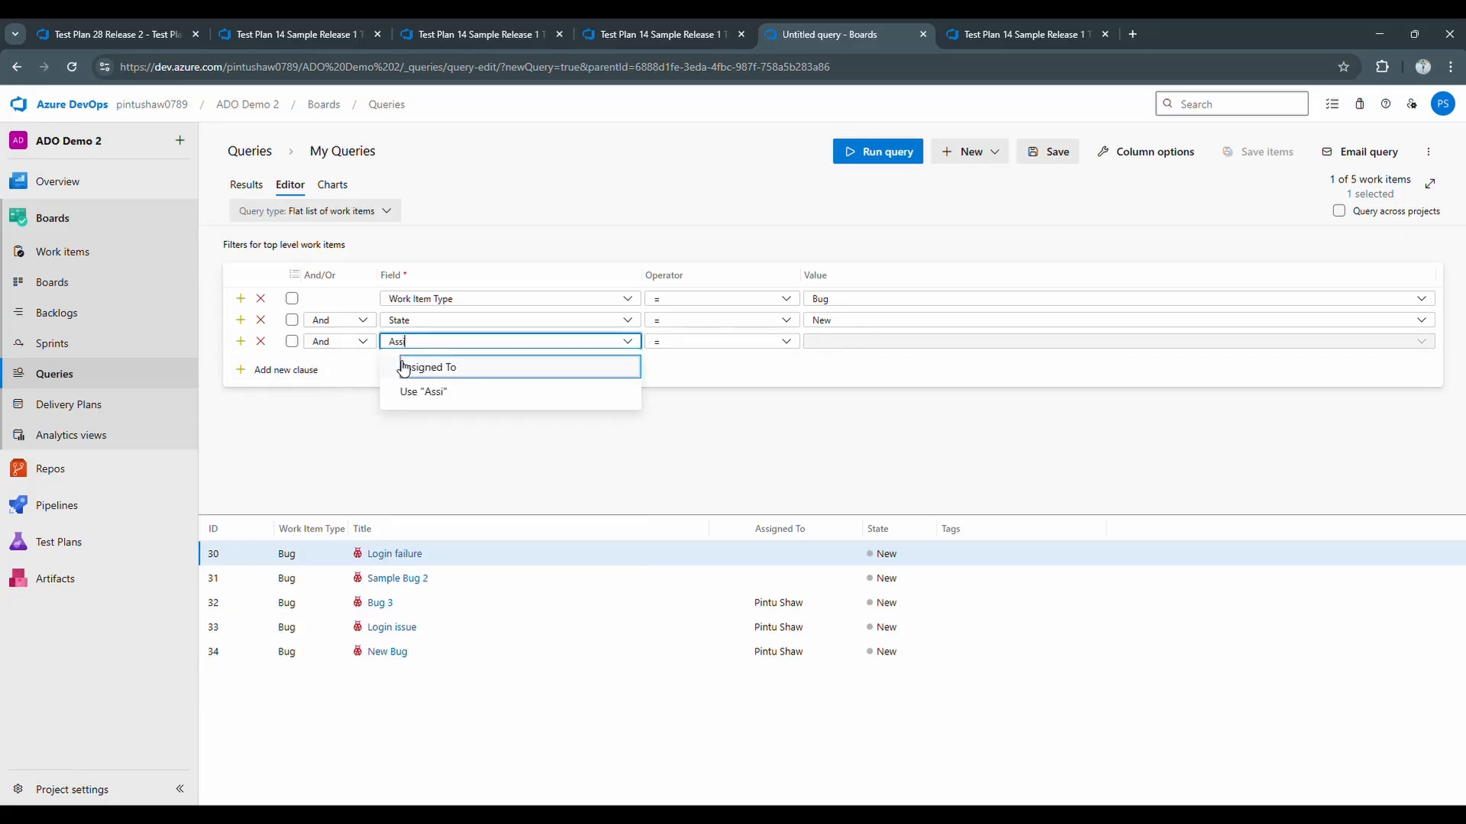
{"action": "key", "text": "Return"}
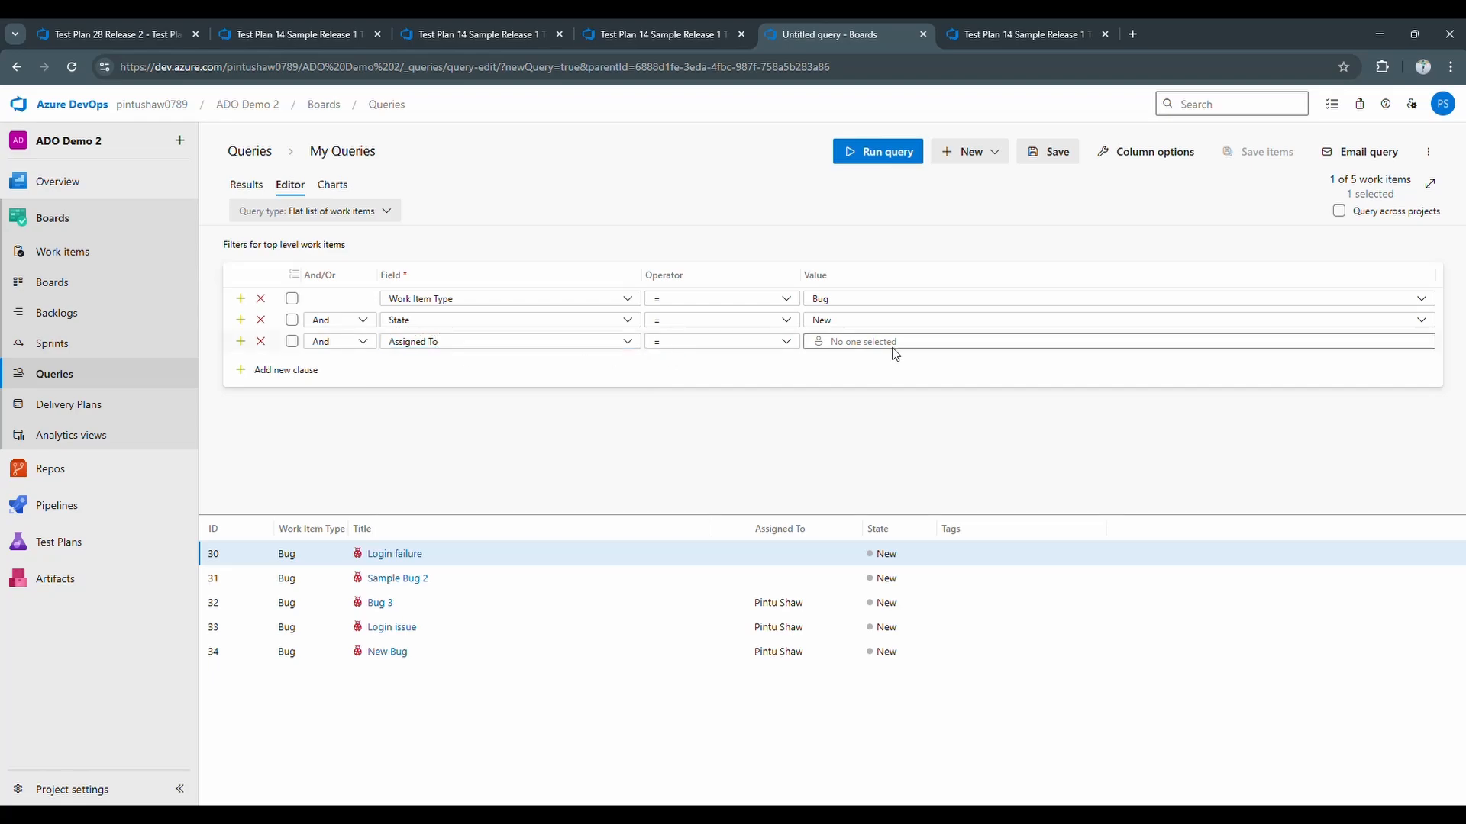
{"action": "left_click", "coordinate": [892, 345]}
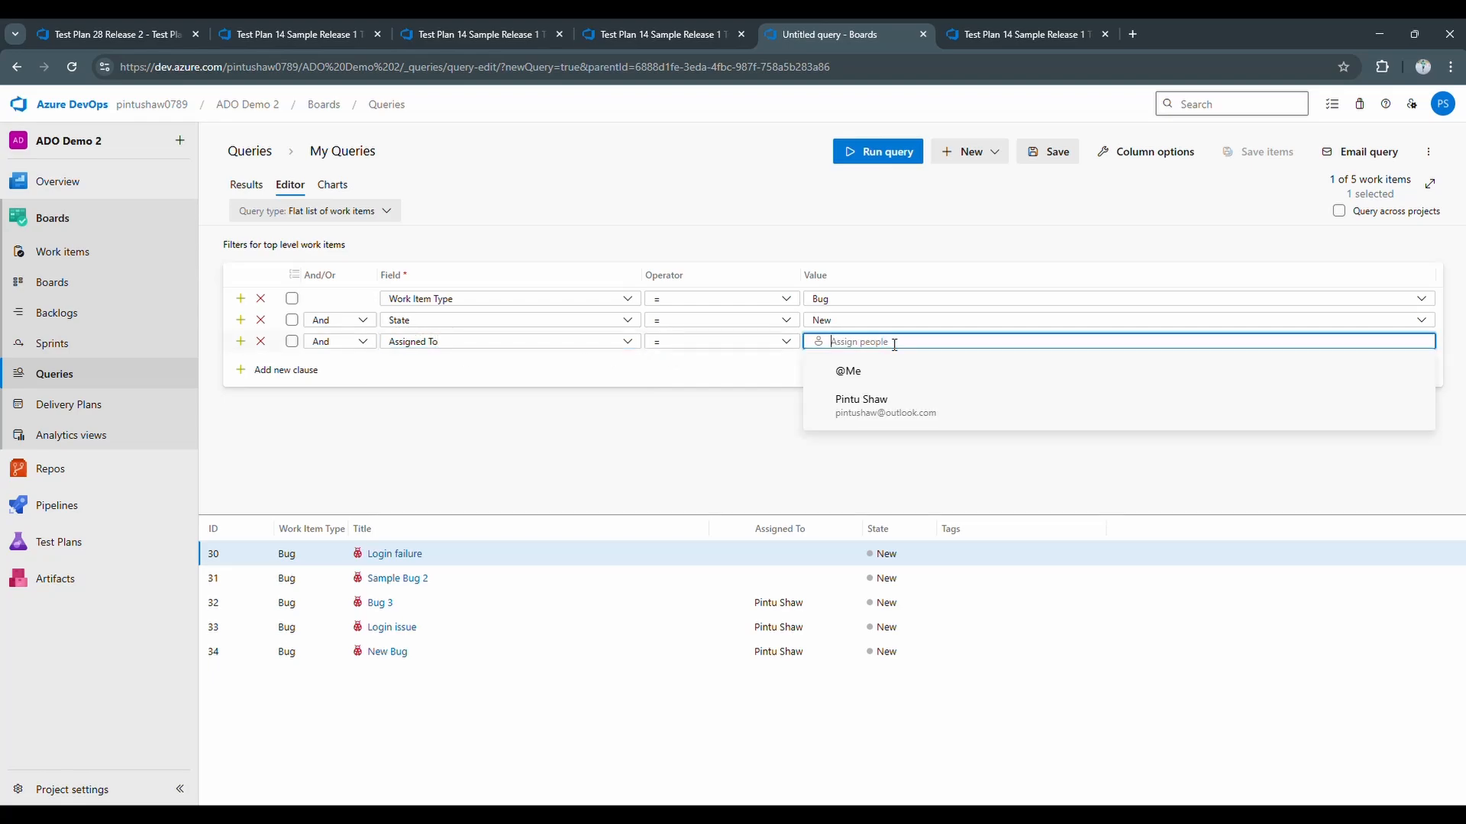
{"action": "left_click", "coordinate": [854, 410]}
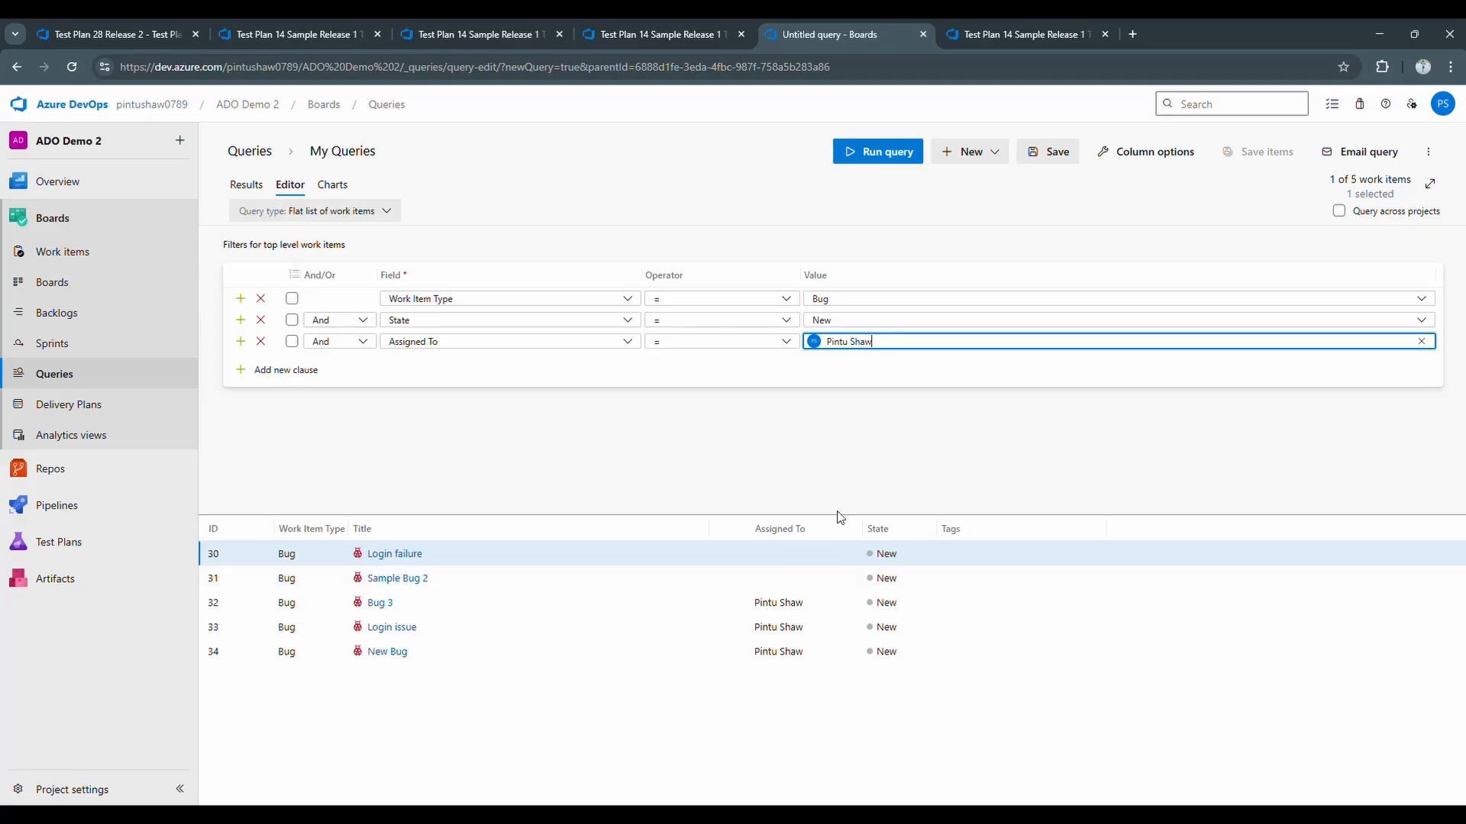
{"action": "left_click", "coordinate": [908, 155]}
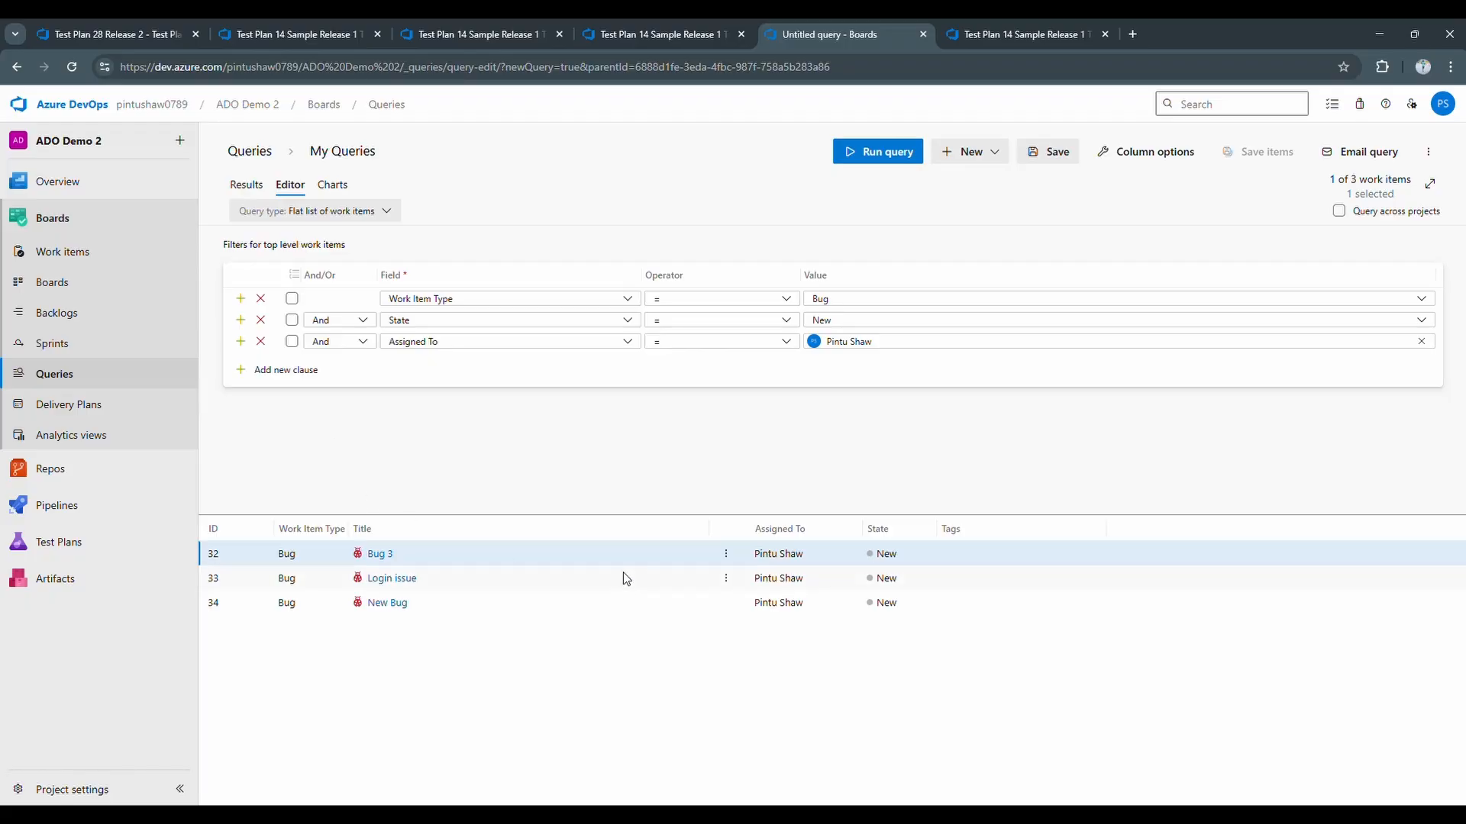
- Change the query type to Work items and direct links and enlarge the filter area to show the linked work item filters
{"action": "left_click_drag", "start_coordinate": [584, 519], "coordinate": [560, 419]}
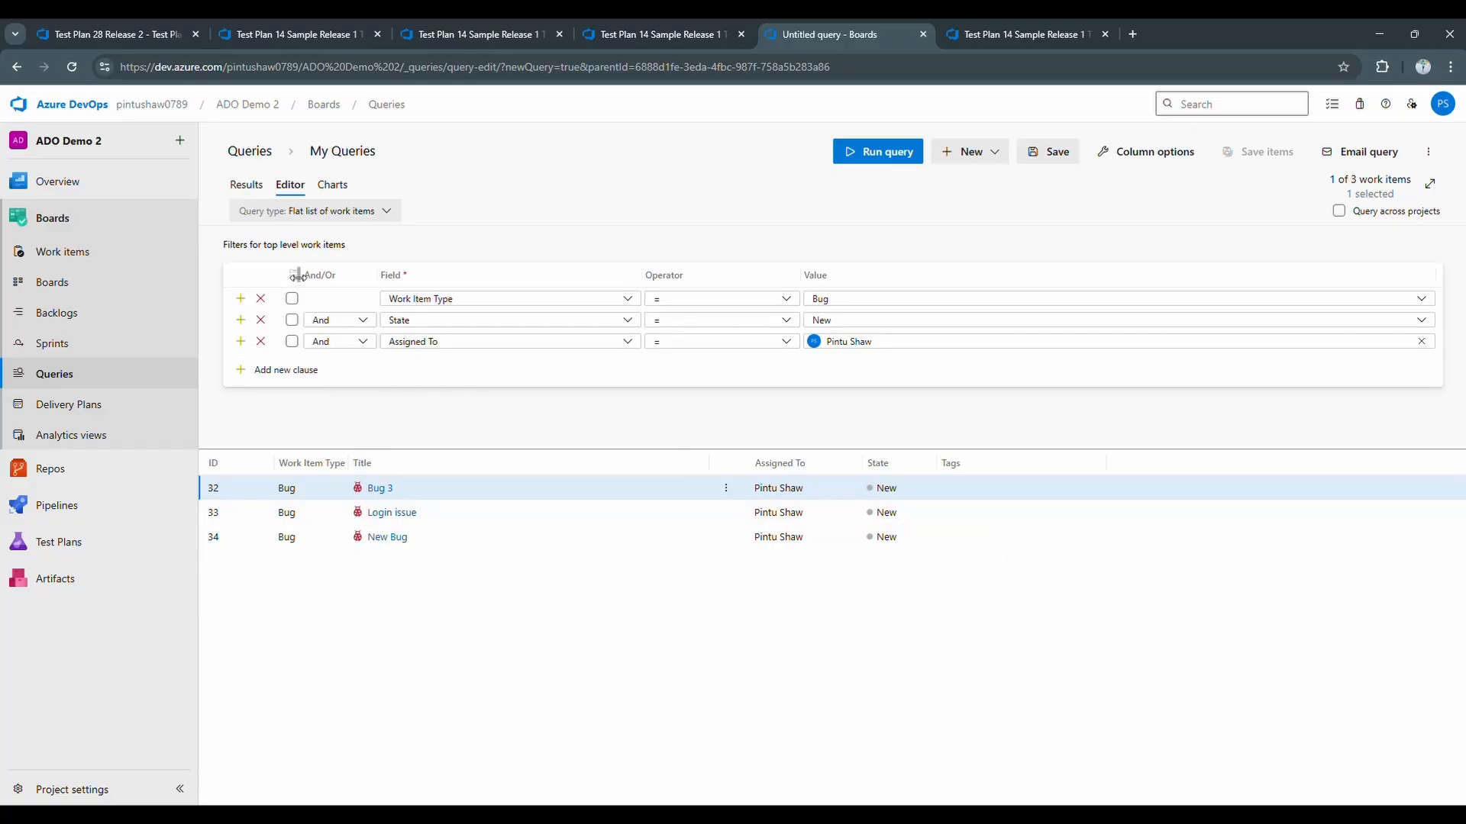
{"action": "left_click", "coordinate": [310, 217]}
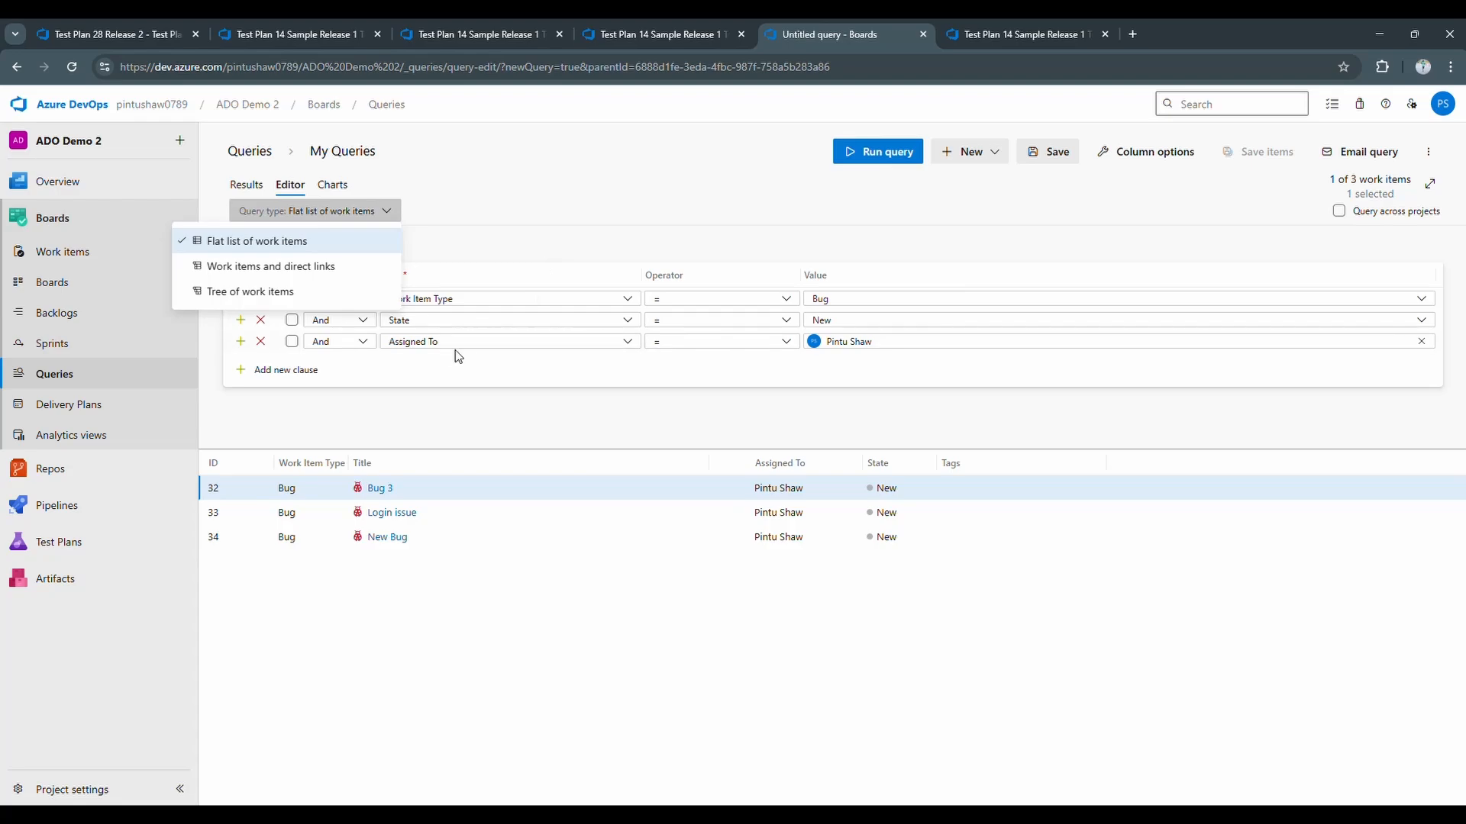
{"action": "left_click", "coordinate": [233, 278]}
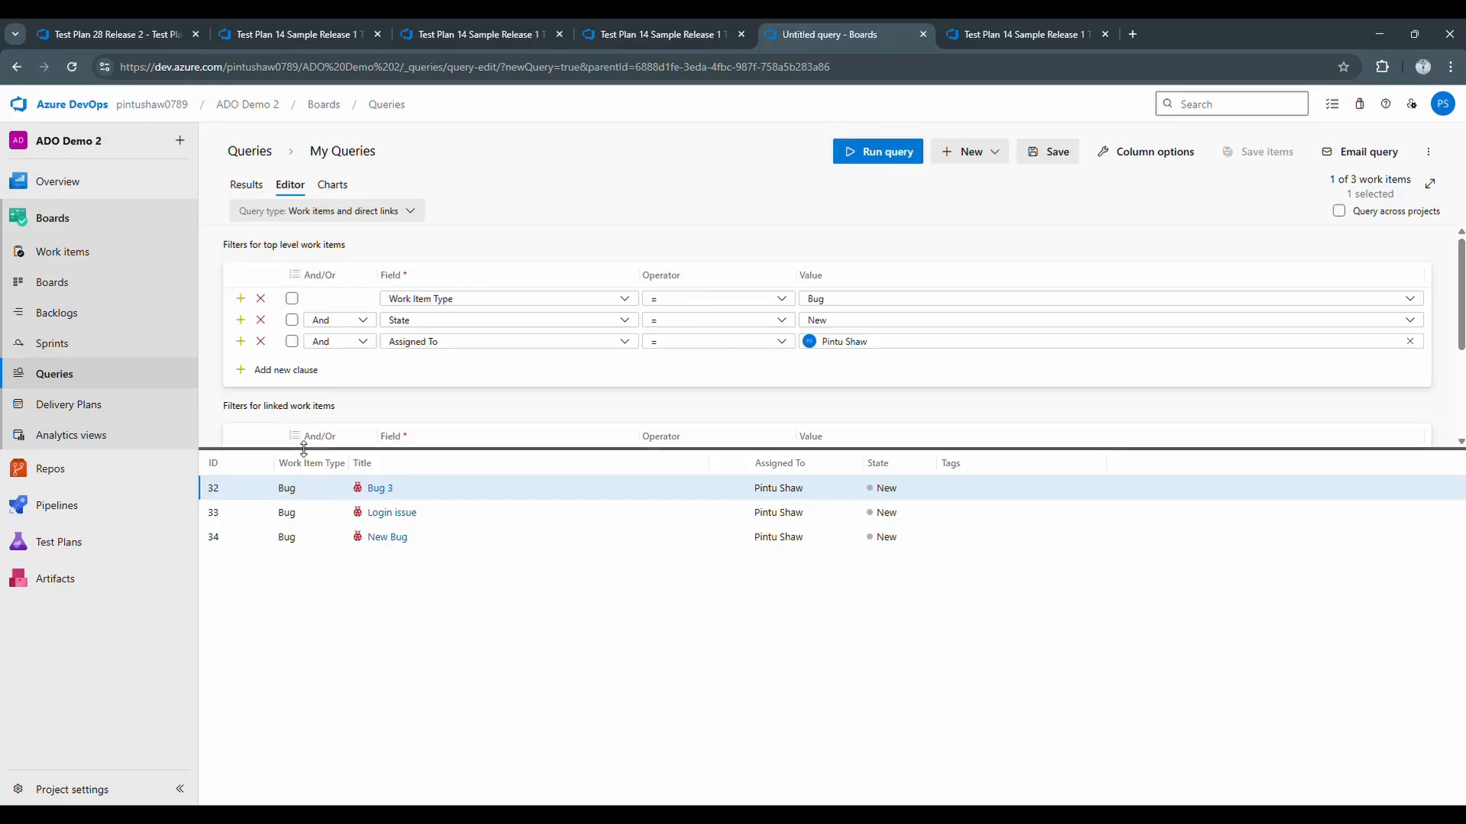
{"action": "left_click_drag", "start_coordinate": [304, 449], "coordinate": [313, 576]}
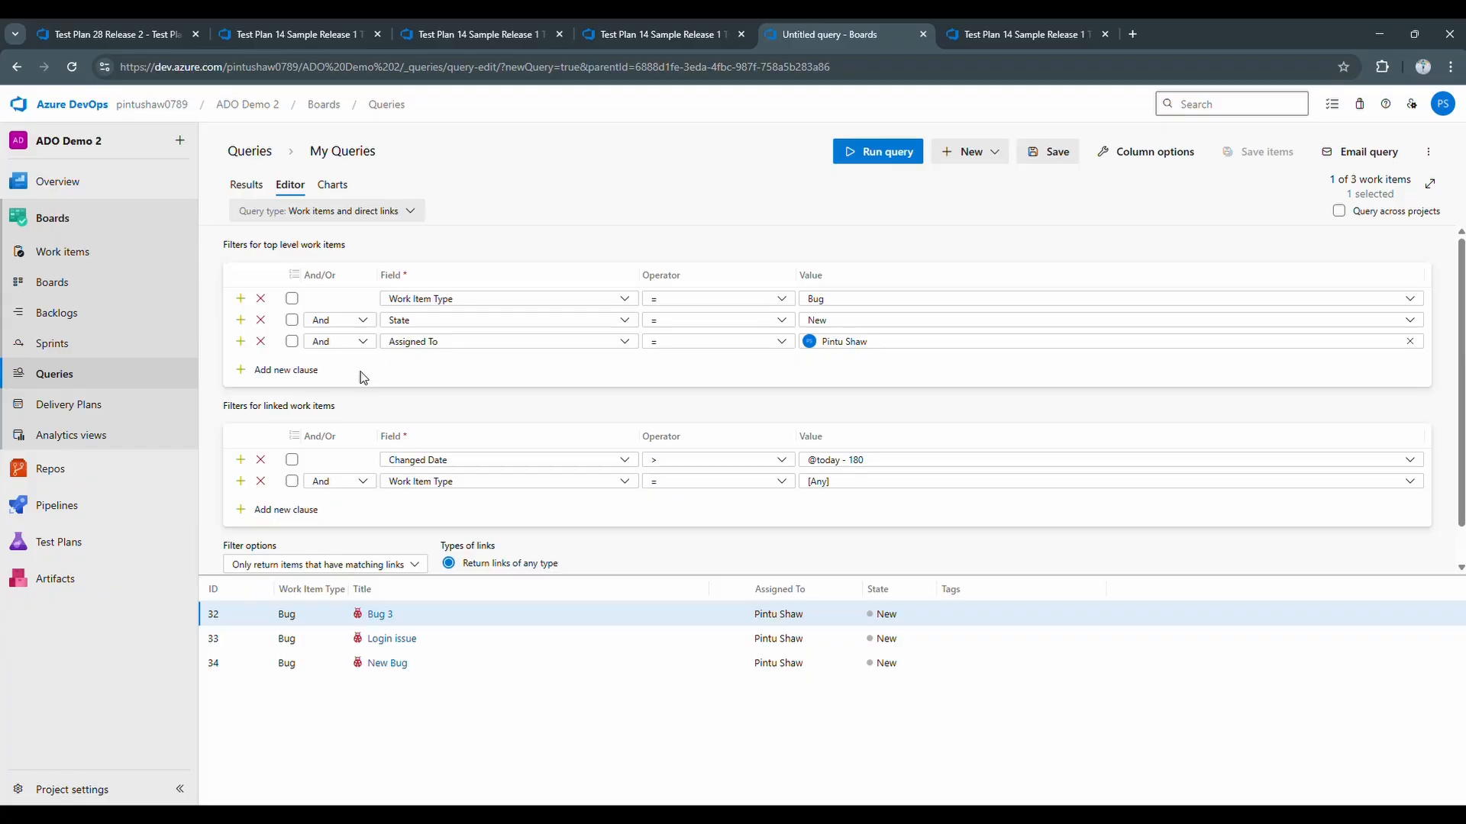
- Set the Work Item Type value in the top-level filters to User Story
{"action": "left_click", "coordinate": [859, 299]}
{"action": "scroll", "coordinate": [855, 455], "scroll_direction": "down", "scroll_amount": 2}
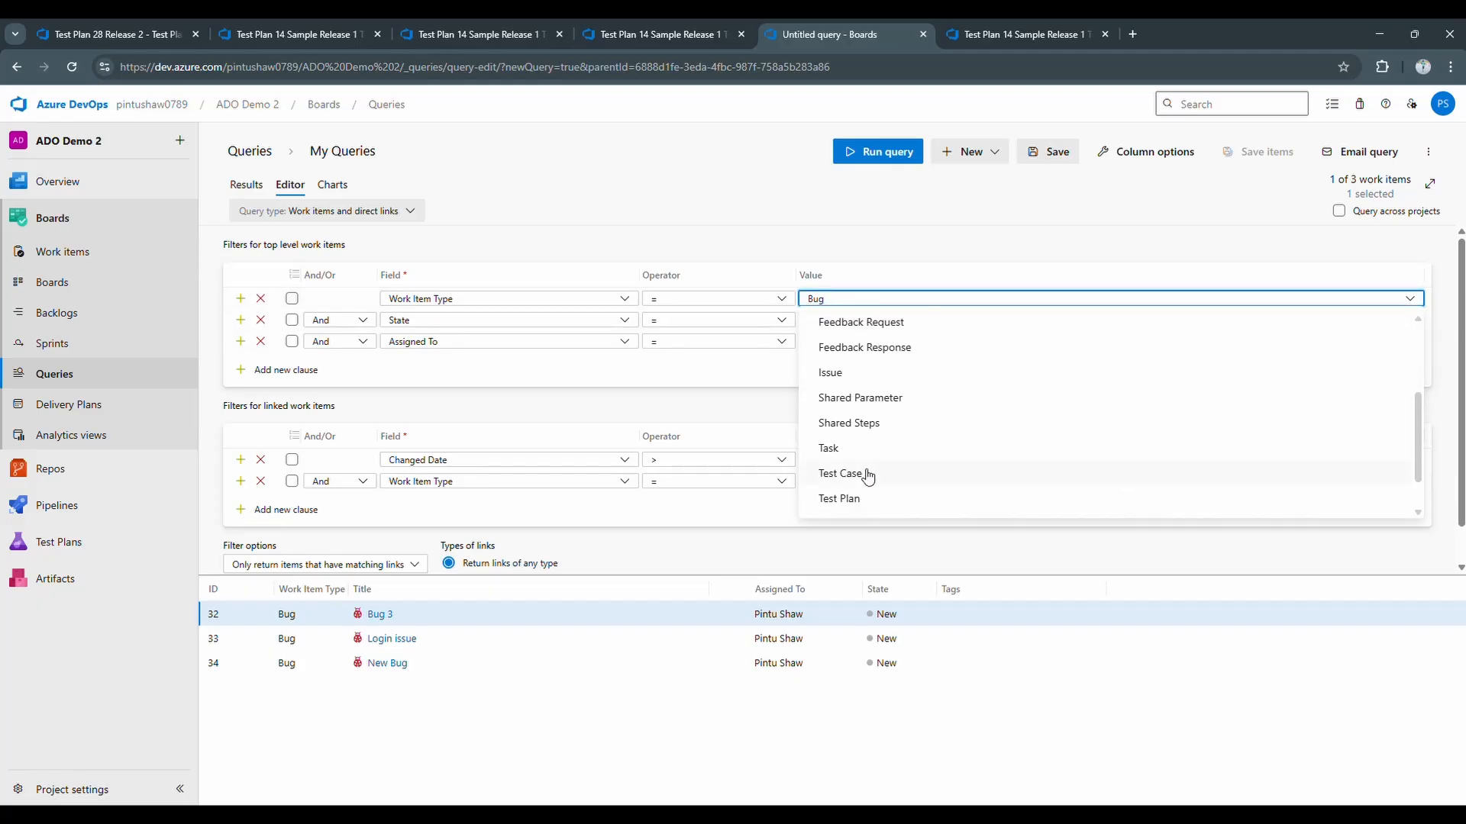
{"action": "scroll", "coordinate": [852, 432], "scroll_direction": "down", "scroll_amount": 2}
{"action": "left_click", "coordinate": [867, 502]}
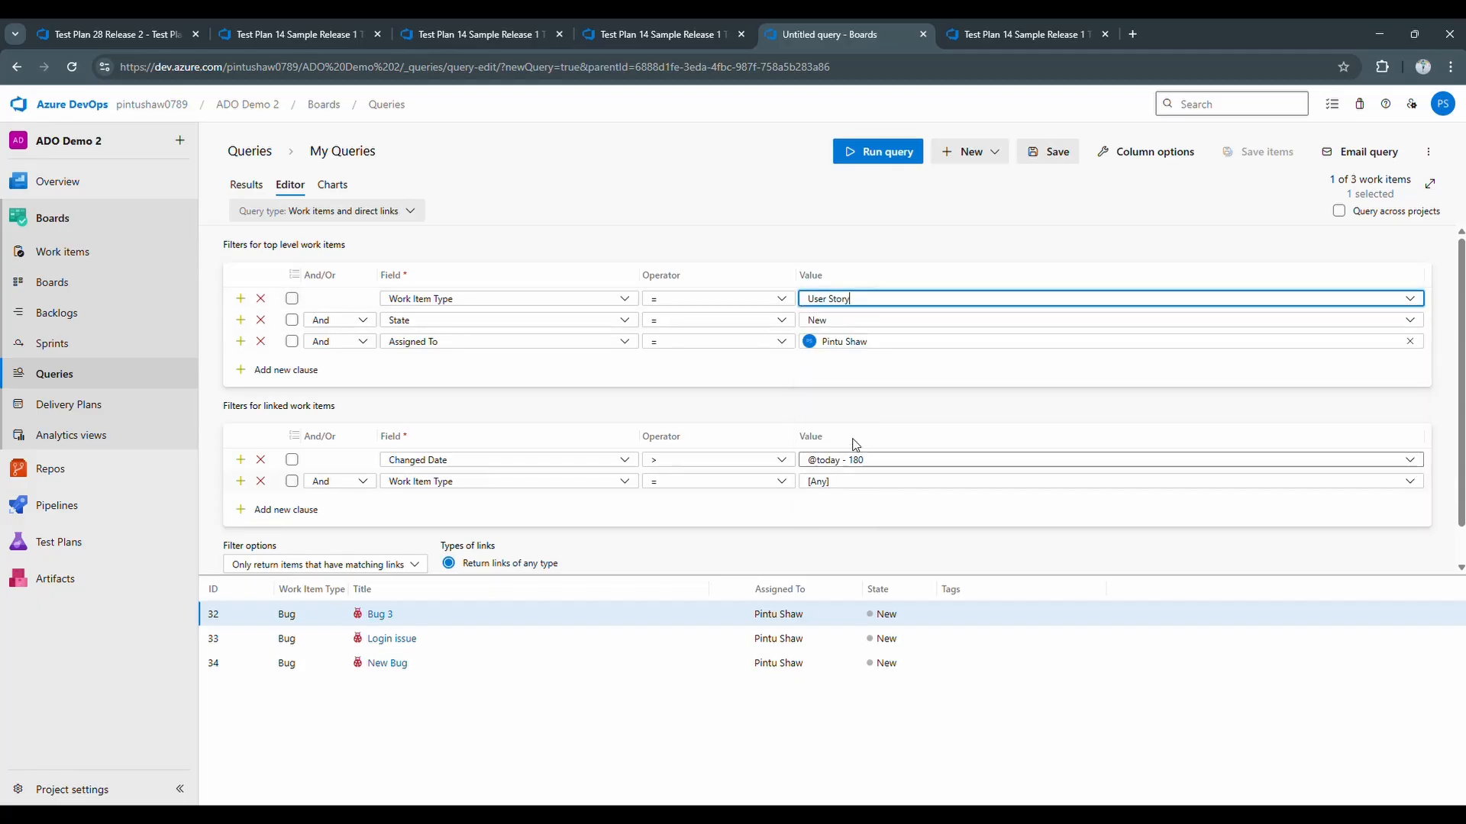
- Remove the Assigned To clause, set State to [Any] and run the query
{"action": "left_click", "coordinate": [261, 342]}
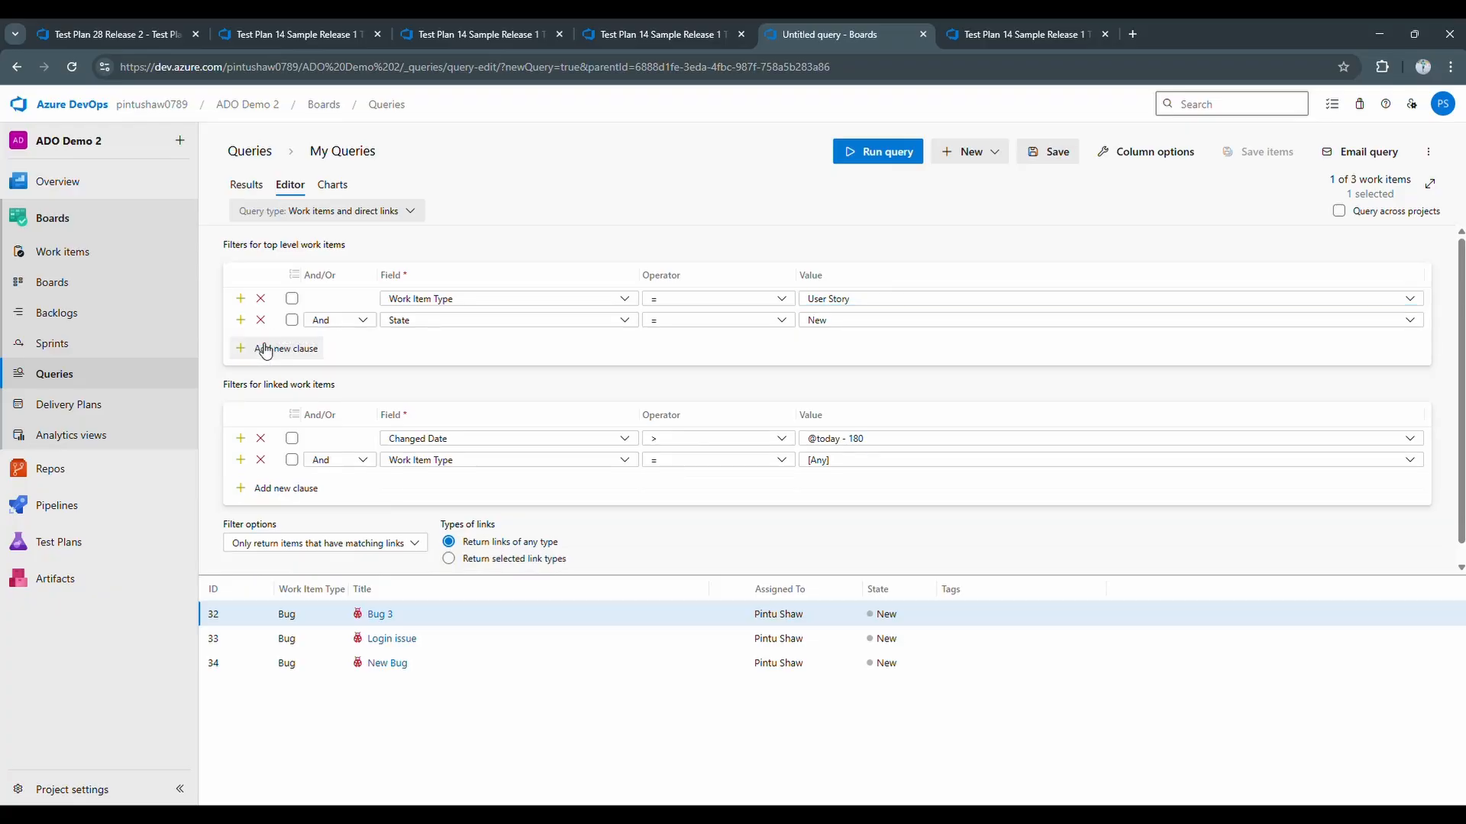
{"action": "left_click", "coordinate": [831, 321]}
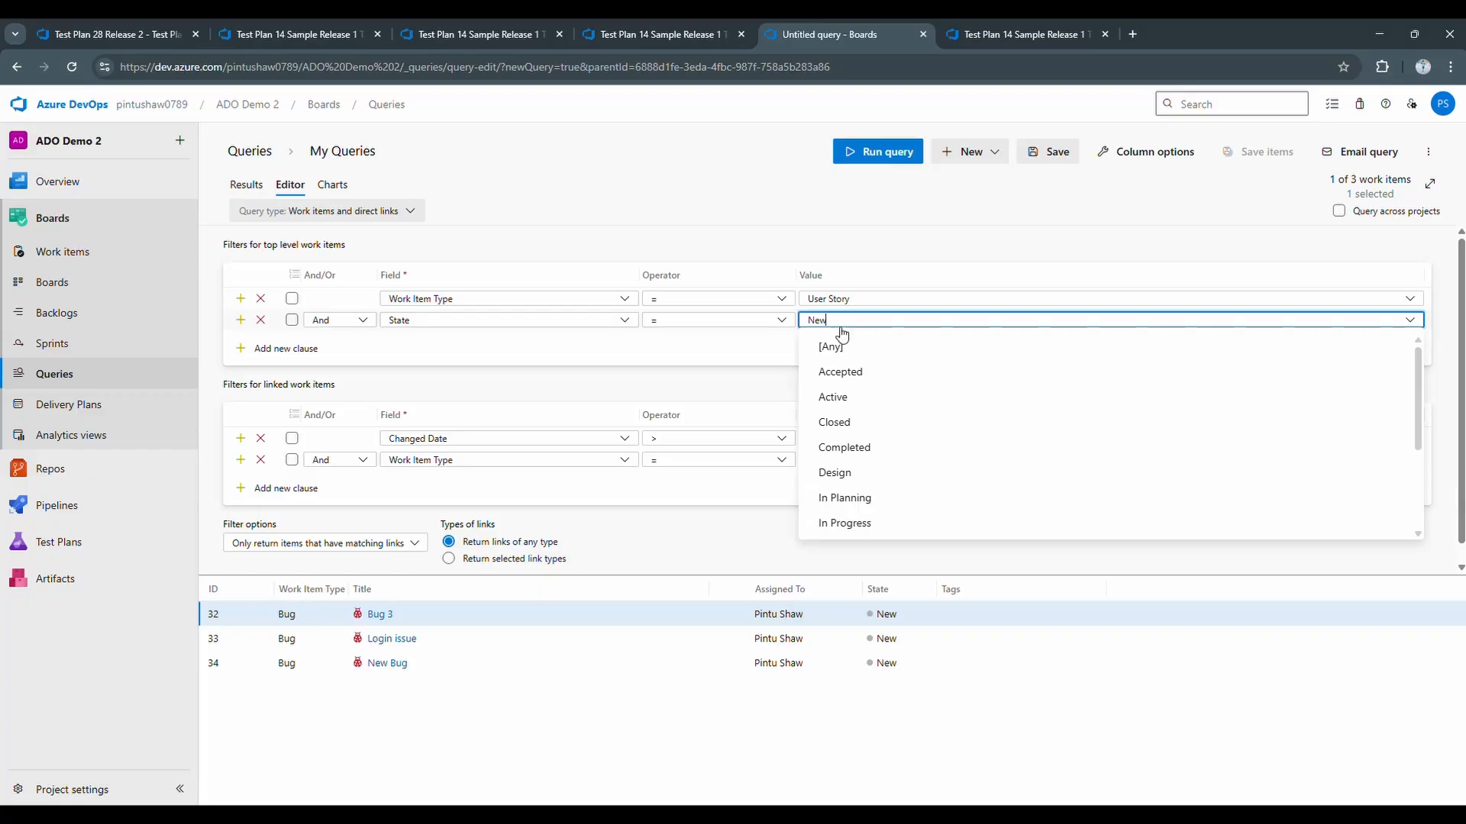
{"action": "left_click", "coordinate": [850, 348]}
{"action": "left_click", "coordinate": [870, 162]}
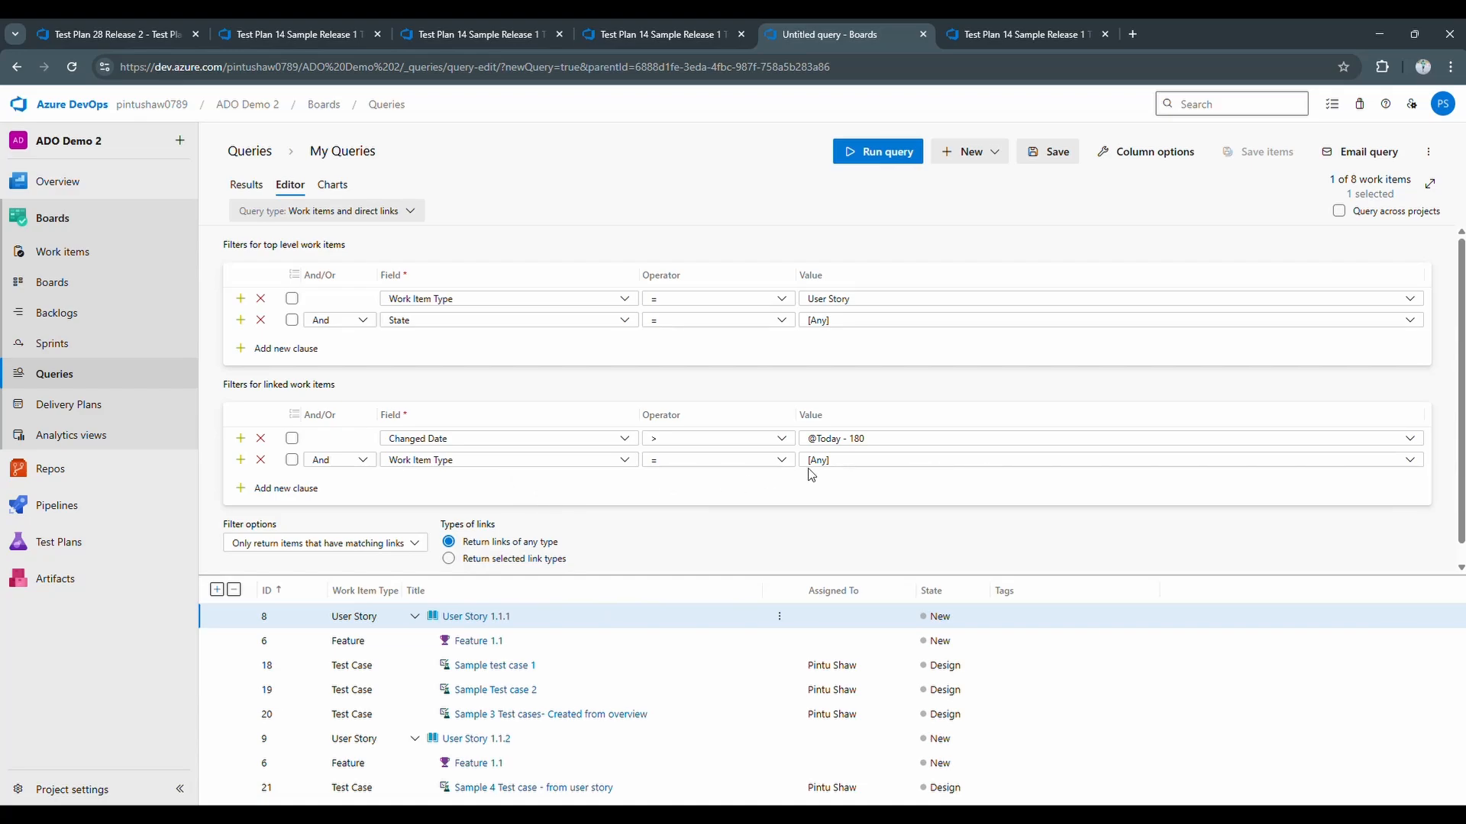
- Set the Work Item Type of the linked work items filter to Test Case and run the query
{"action": "left_click", "coordinate": [878, 460]}
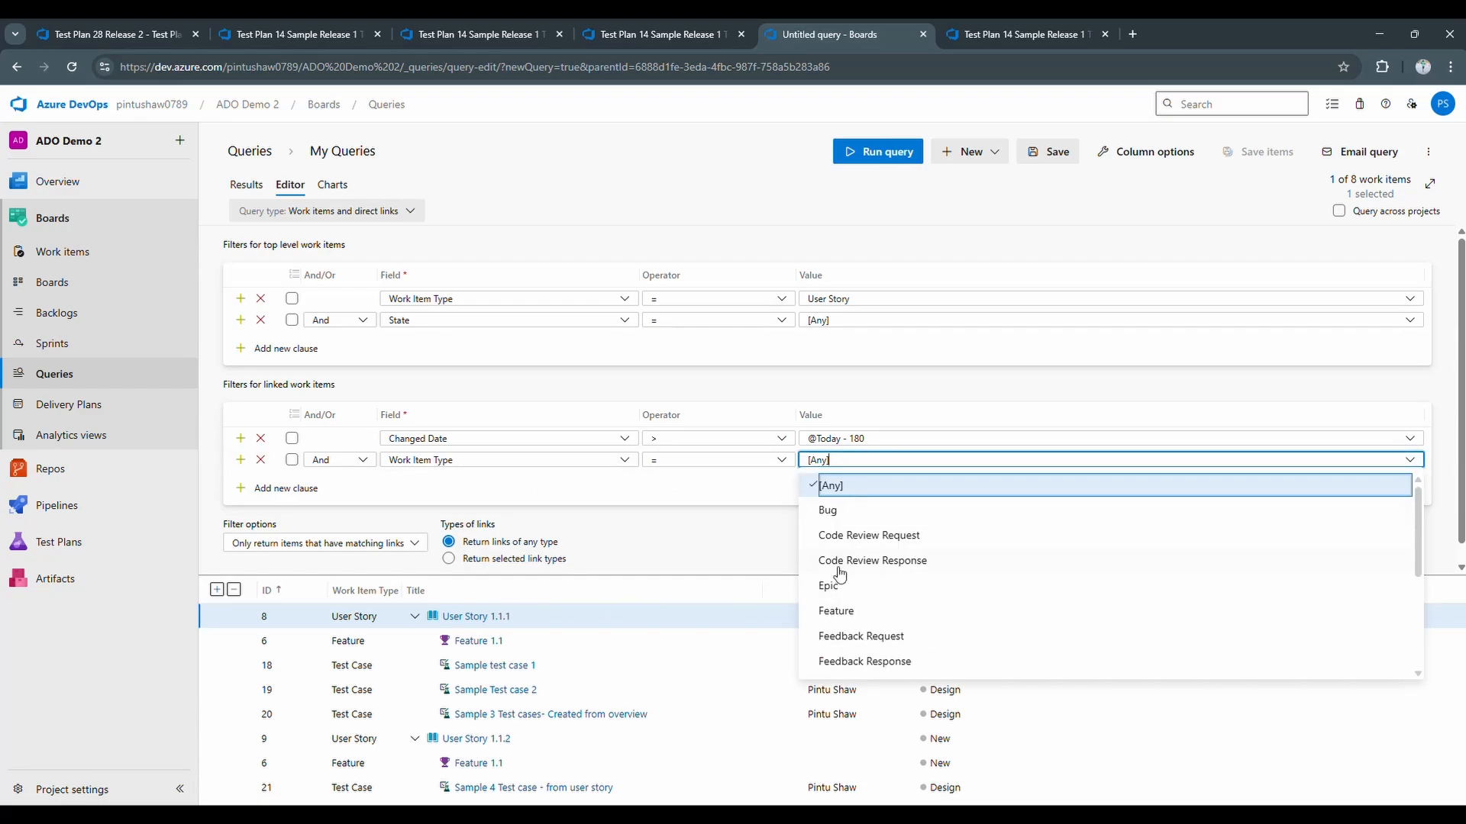
{"action": "scroll", "coordinate": [835, 597], "scroll_direction": "down", "scroll_amount": 1}
{"action": "scroll", "coordinate": [834, 597], "scroll_direction": "down", "scroll_amount": 2}
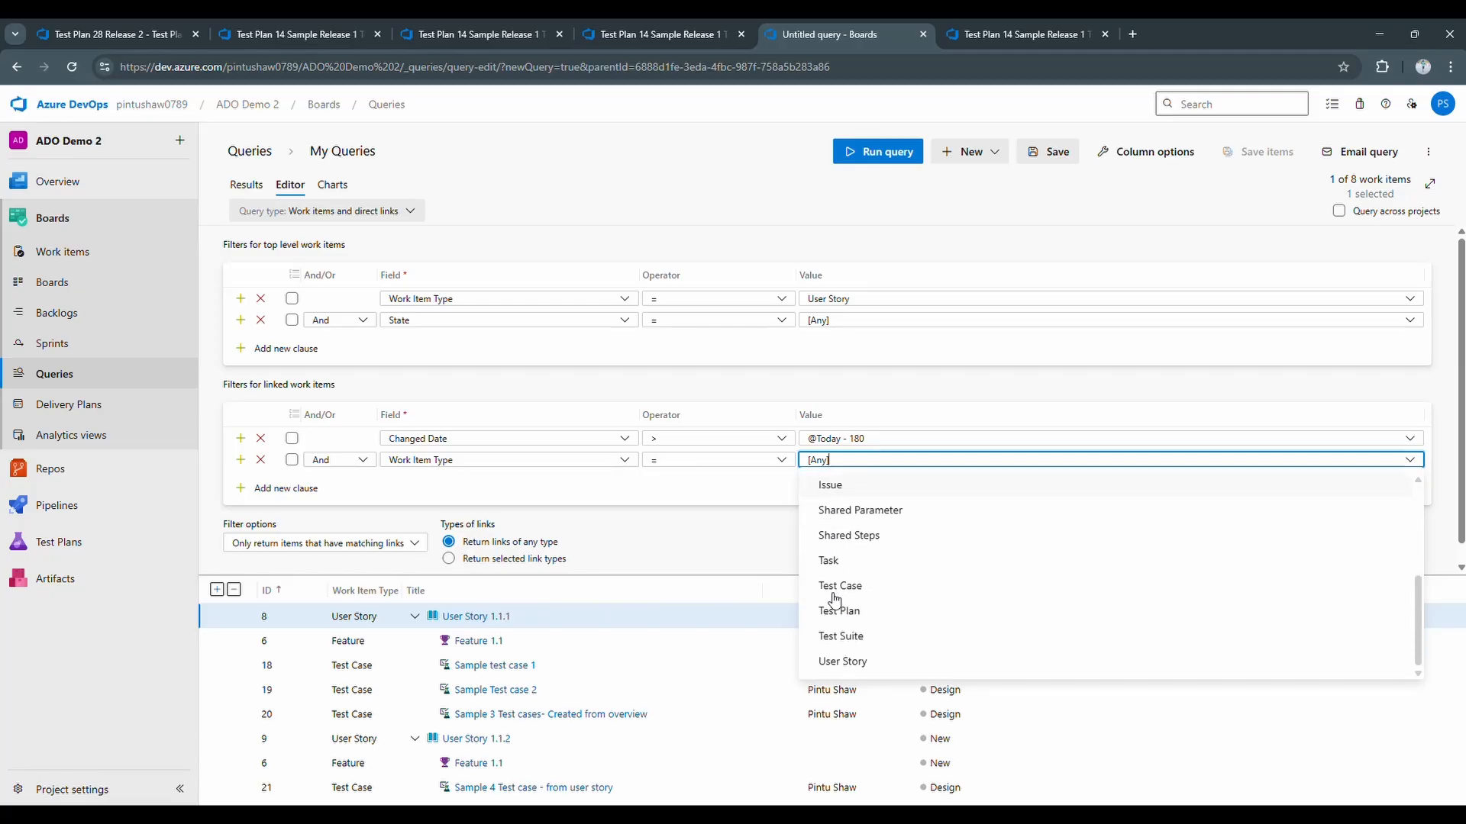
{"action": "left_click", "coordinate": [840, 585]}
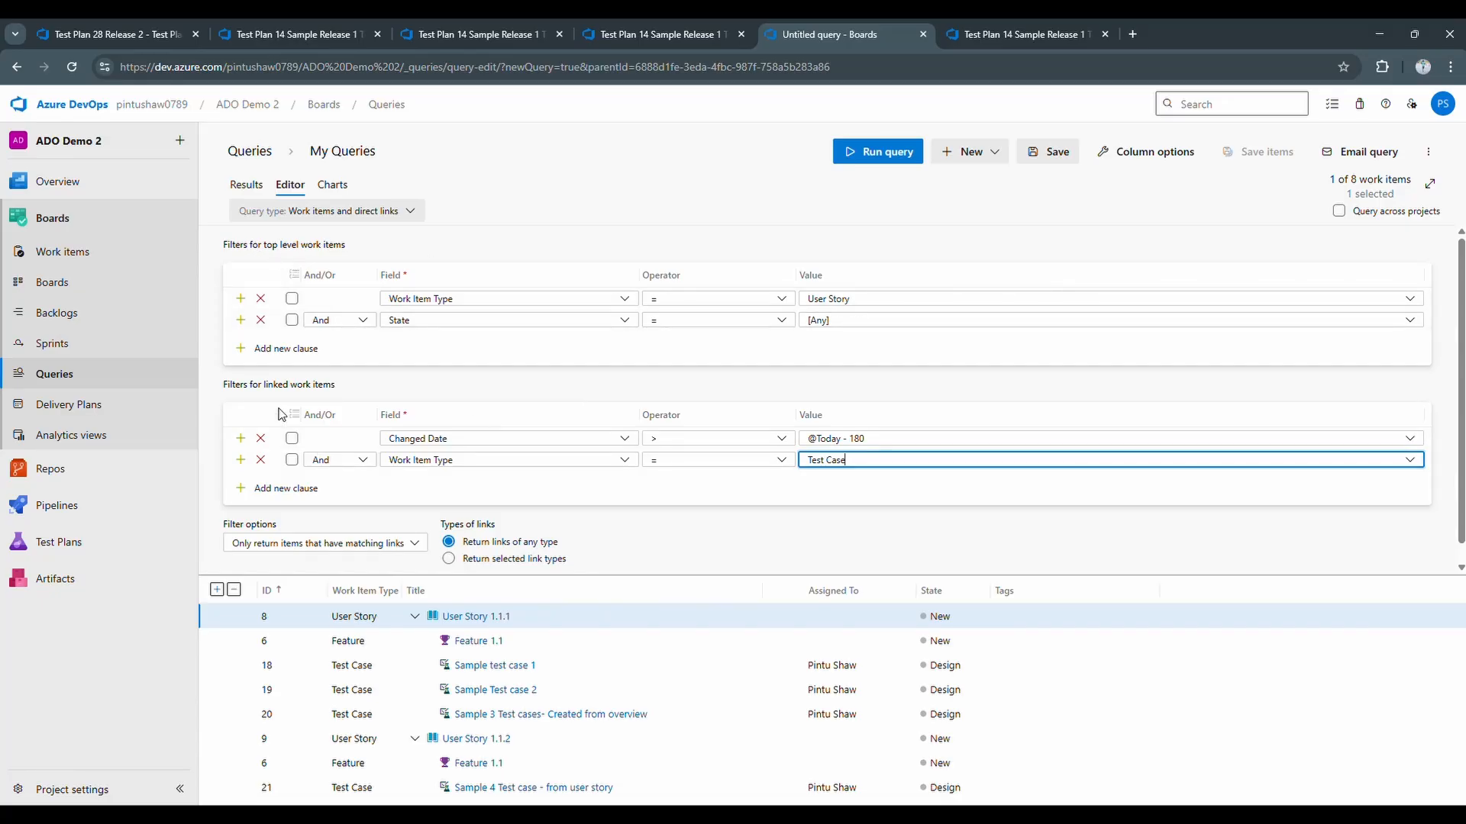
{"action": "left_click", "coordinate": [873, 154]}
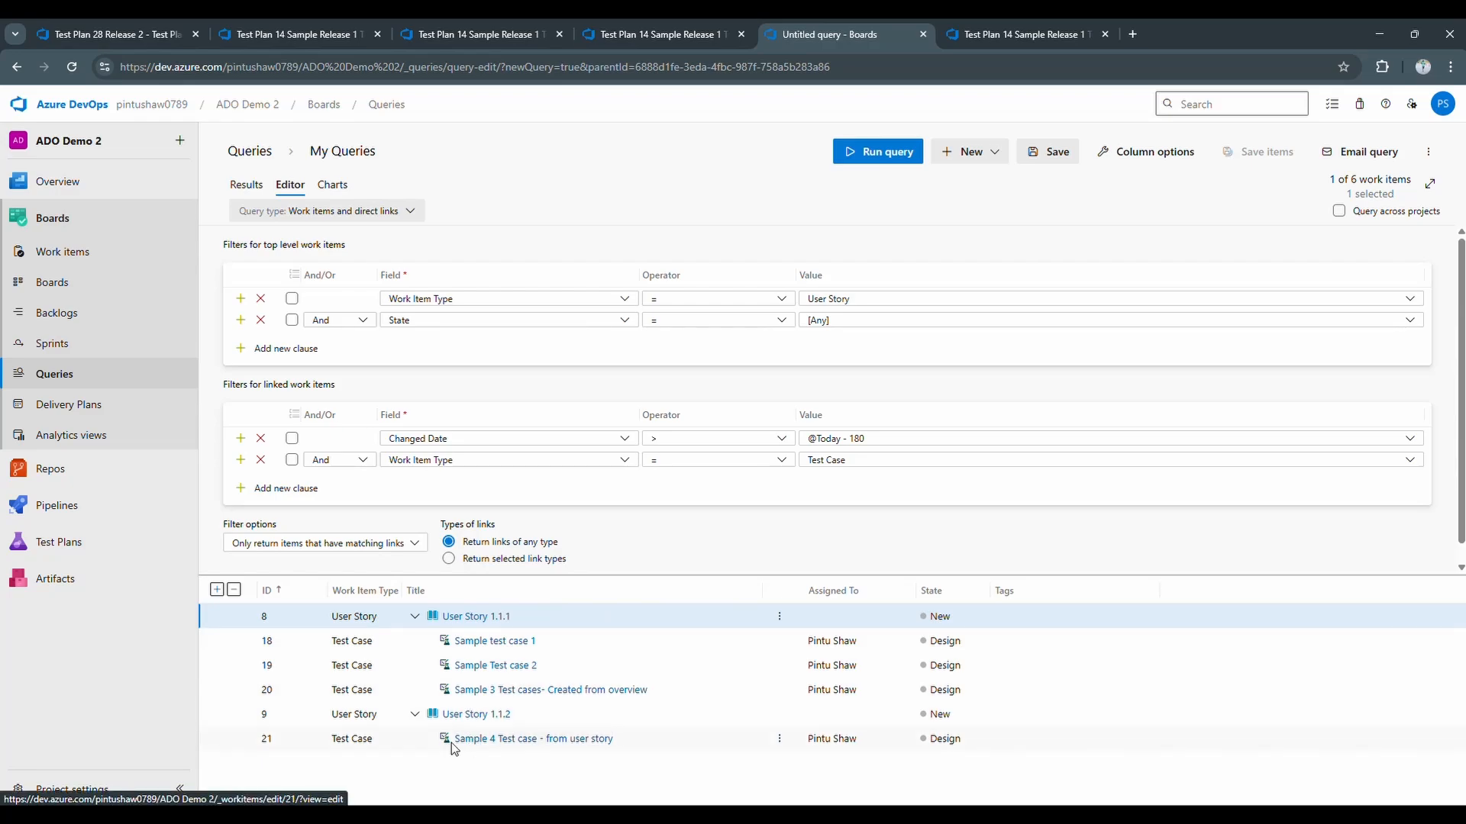
- Set the filter option to Return all top level items and run the query
{"action": "scroll", "coordinate": [759, 516], "scroll_direction": "down", "scroll_amount": 1}
{"action": "scroll", "coordinate": [759, 516], "scroll_direction": "down", "scroll_amount": 1}
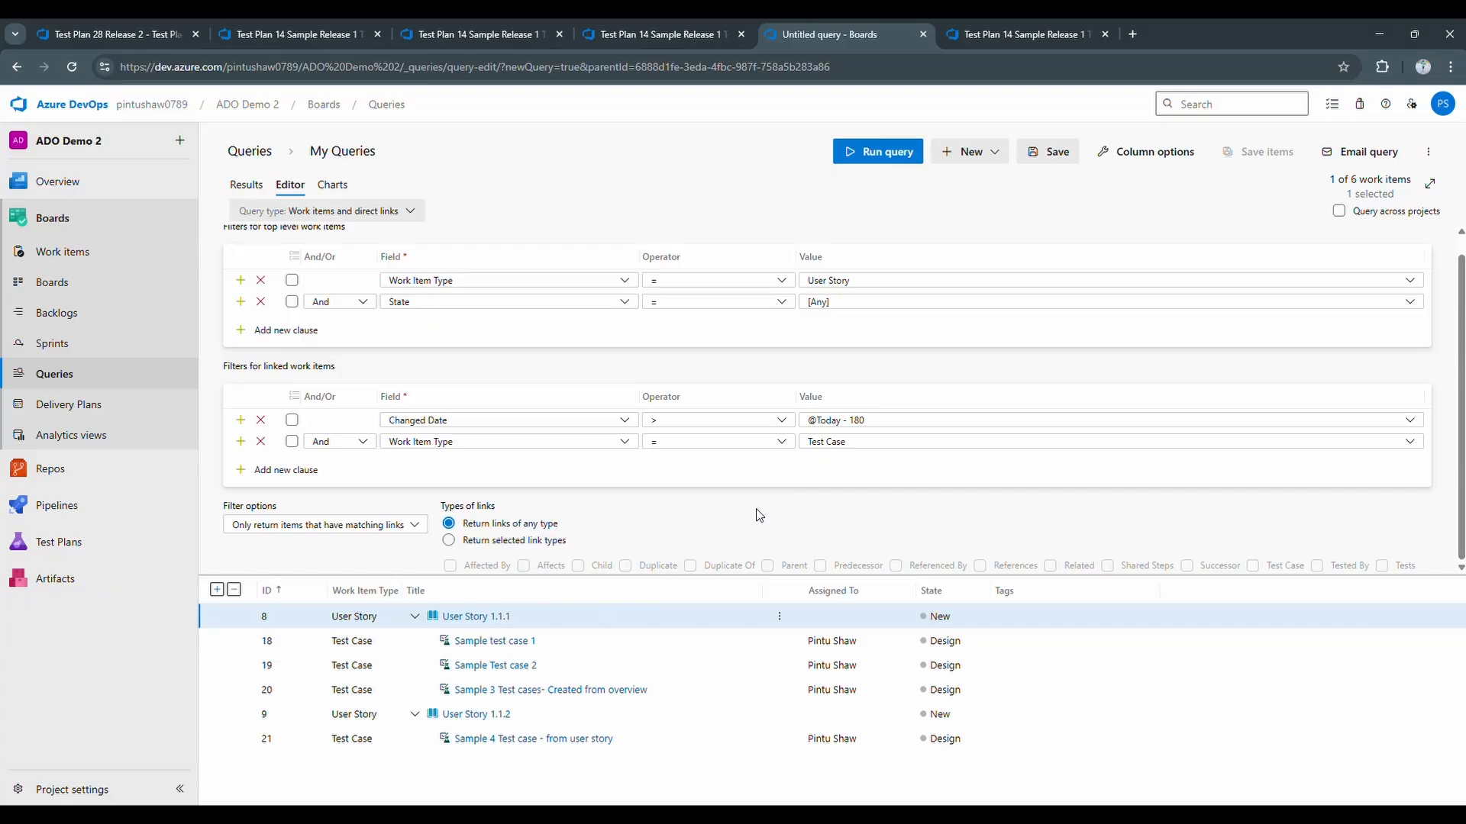
{"action": "left_click", "coordinate": [396, 532]}
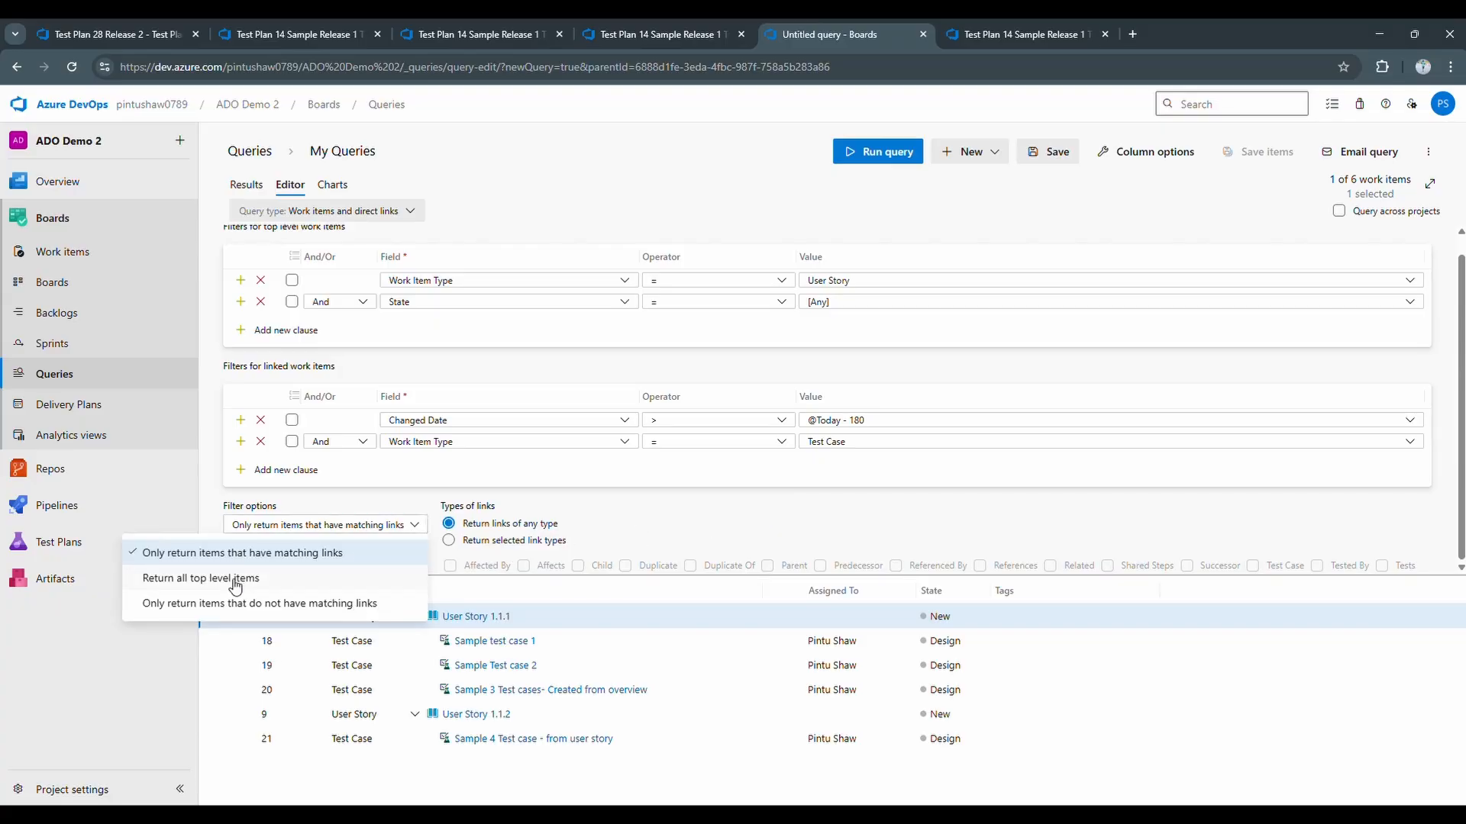
{"action": "left_click", "coordinate": [235, 579]}
{"action": "left_click", "coordinate": [878, 151]}
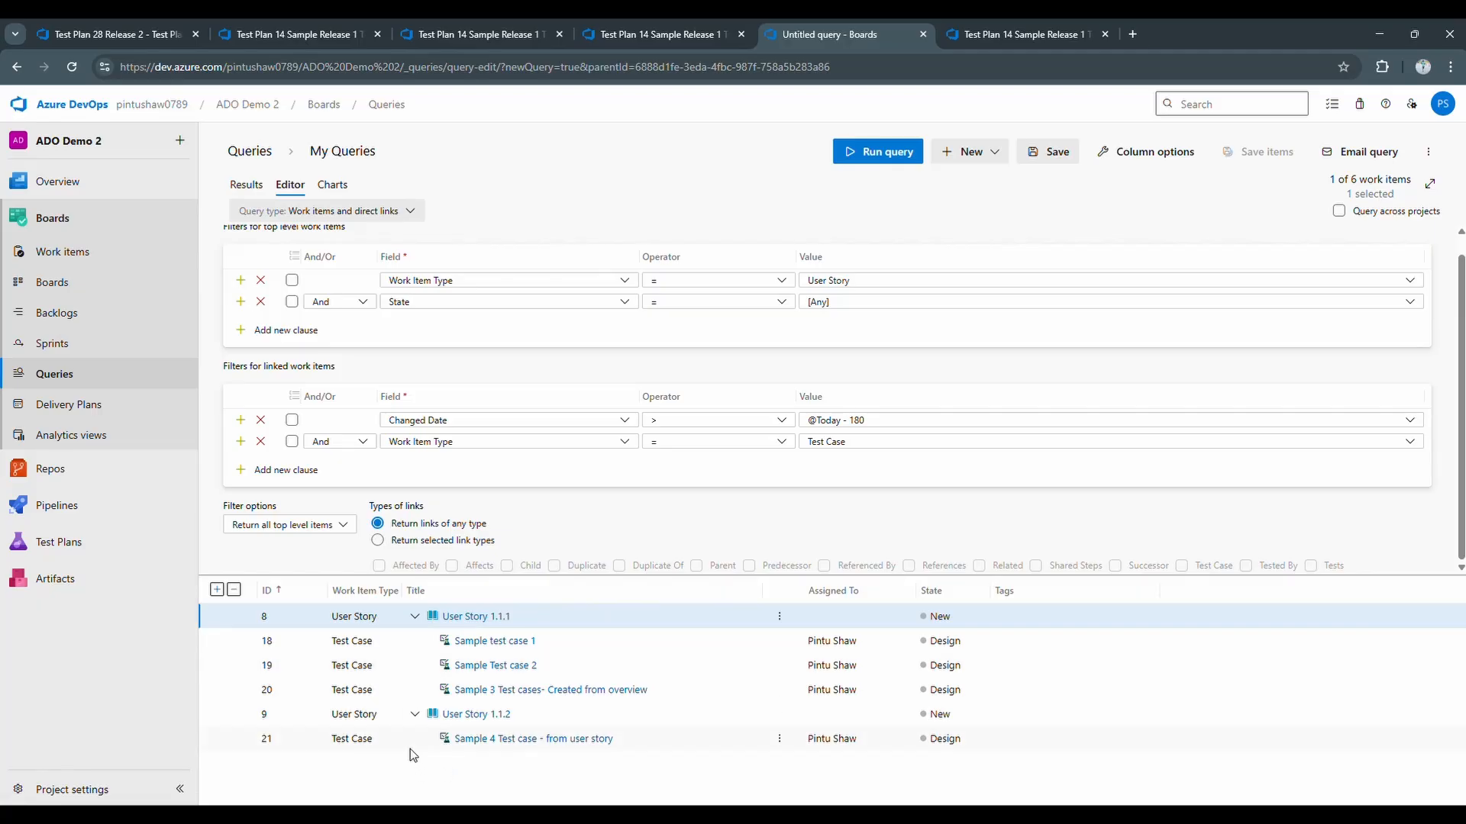
- Set the filter option to Only return items that do not have matching links and run the query
{"action": "left_click", "coordinate": [344, 527]}
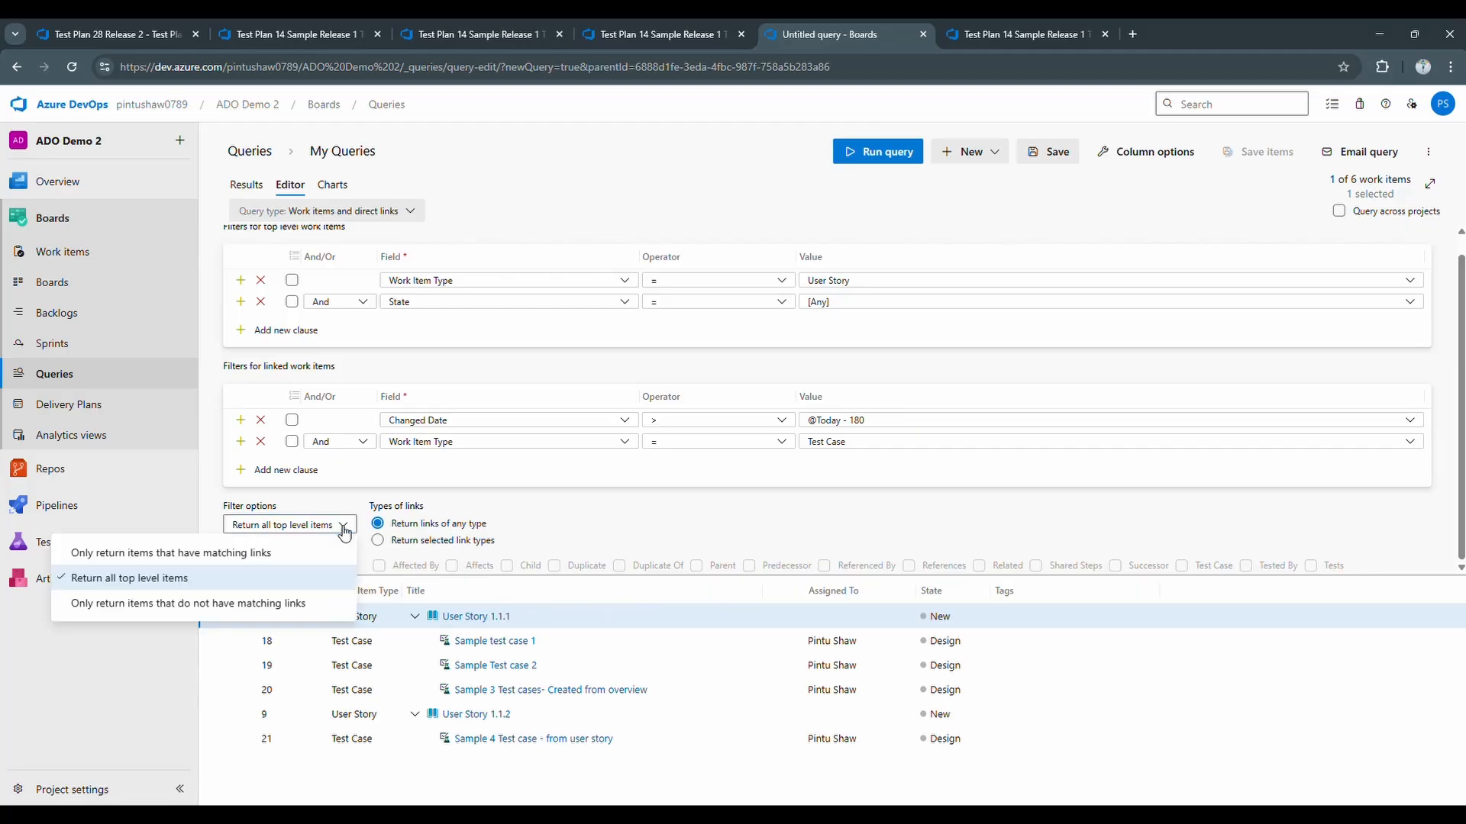
{"action": "left_click", "coordinate": [150, 605]}
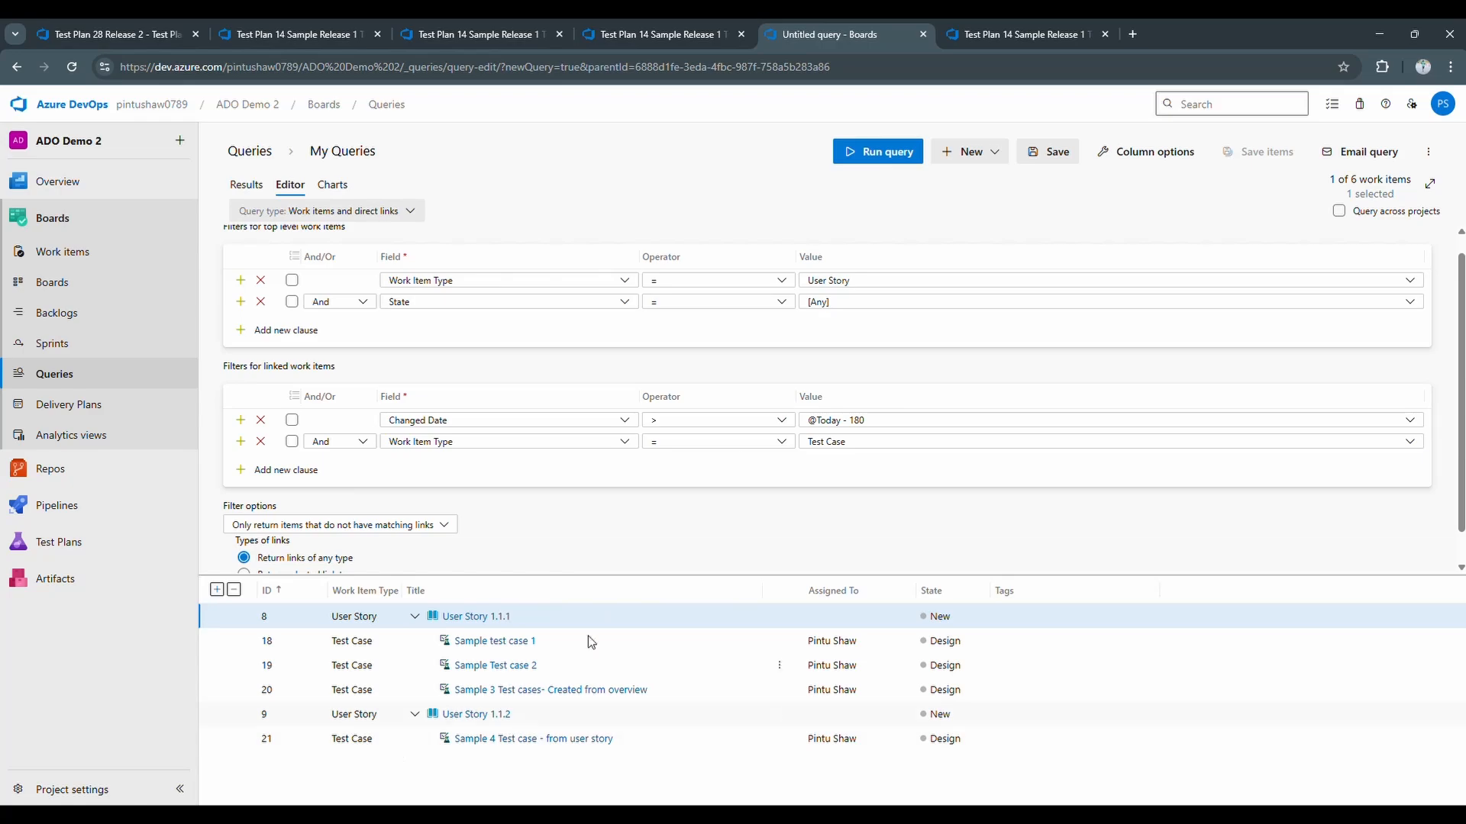
{"action": "left_click", "coordinate": [878, 157]}
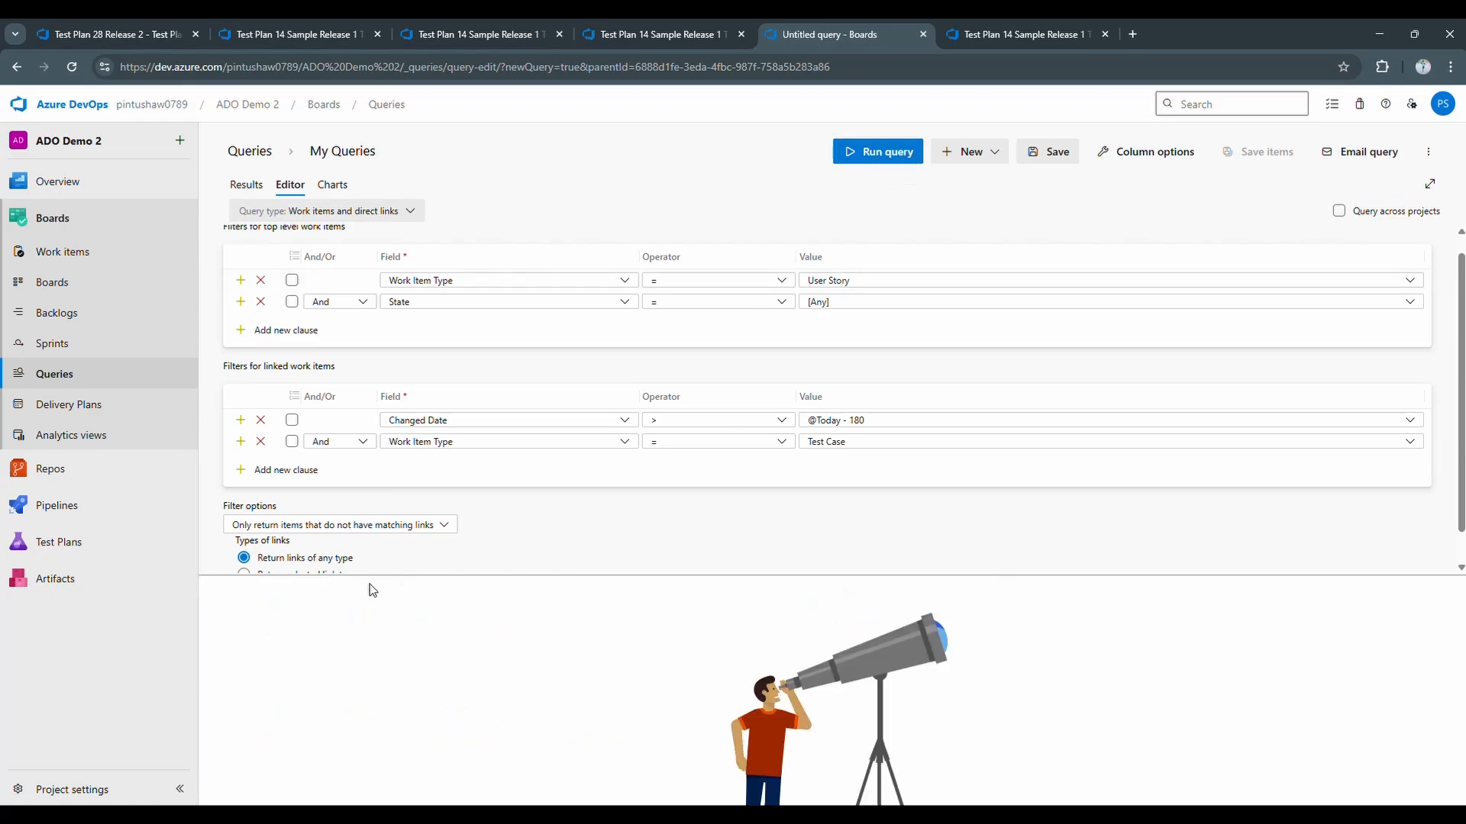
- Switch the filter option back to Return all top level items, rerun the query and enlarge the results area
{"action": "left_click_drag", "start_coordinate": [375, 575], "coordinate": [374, 640]}
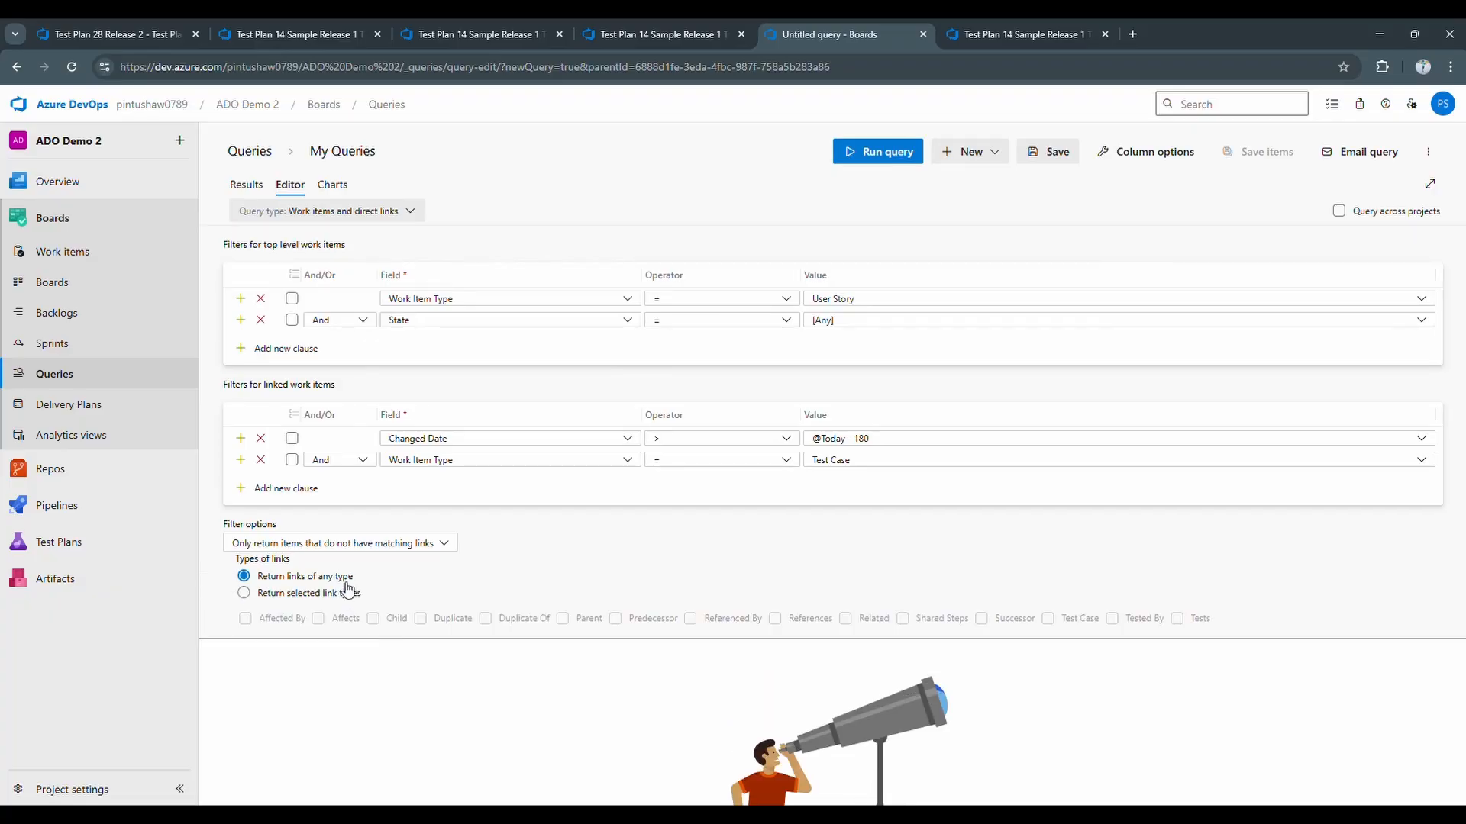
{"action": "left_click", "coordinate": [359, 543]}
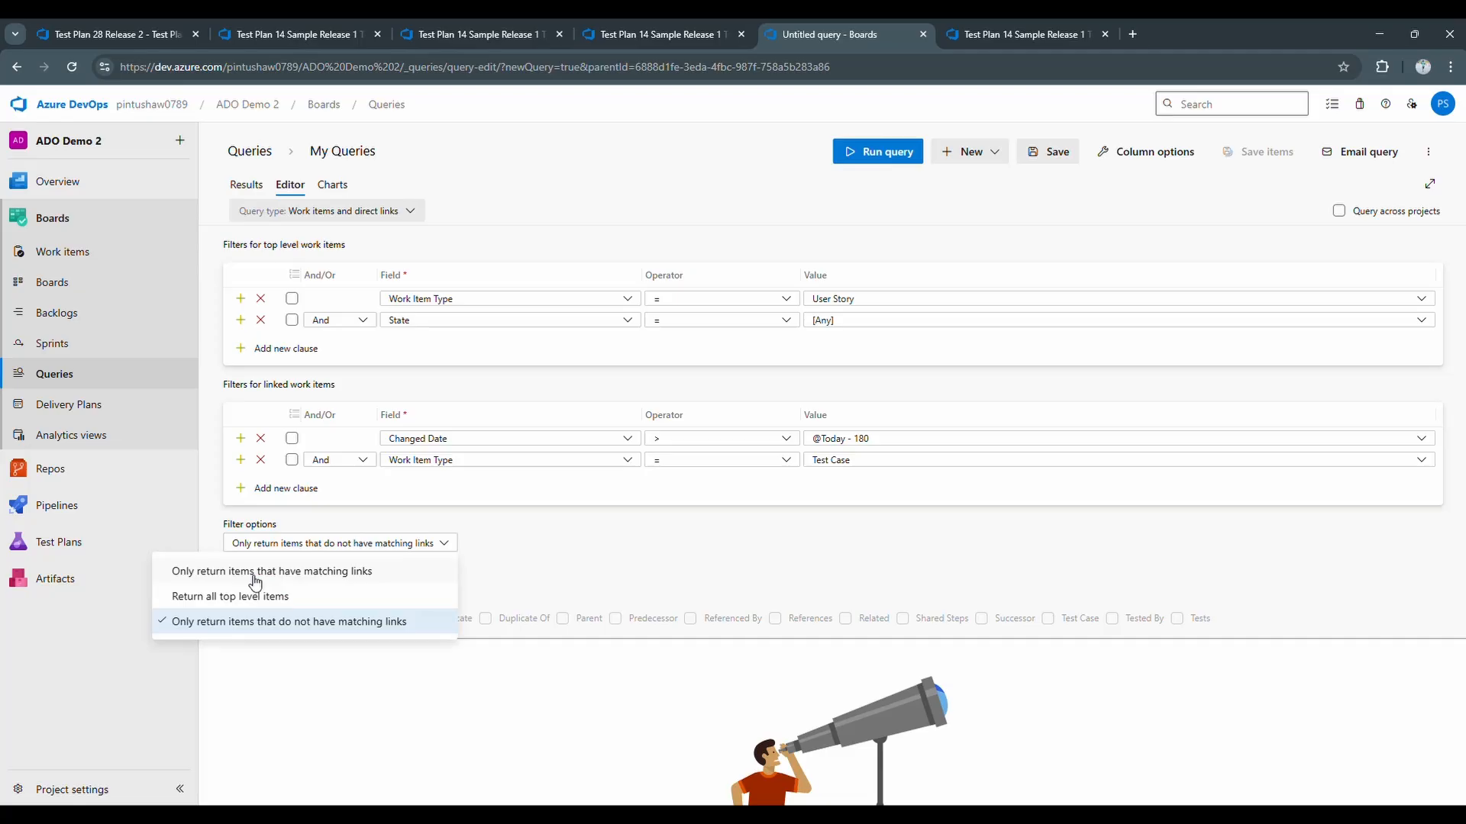
{"action": "left_click", "coordinate": [258, 592]}
{"action": "left_click", "coordinate": [880, 158]}
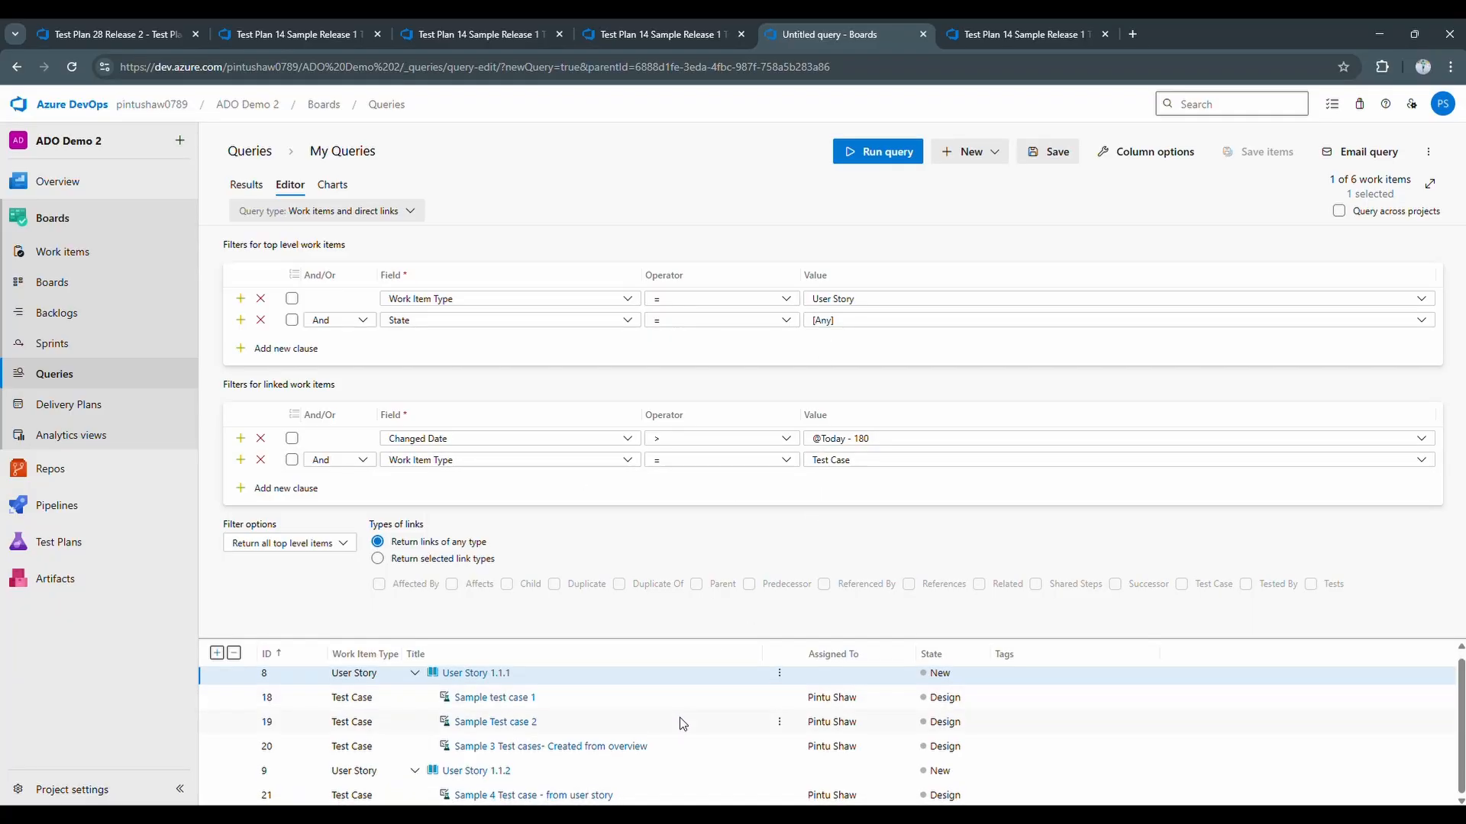
{"action": "left_click_drag", "start_coordinate": [681, 637], "coordinate": [687, 581]}
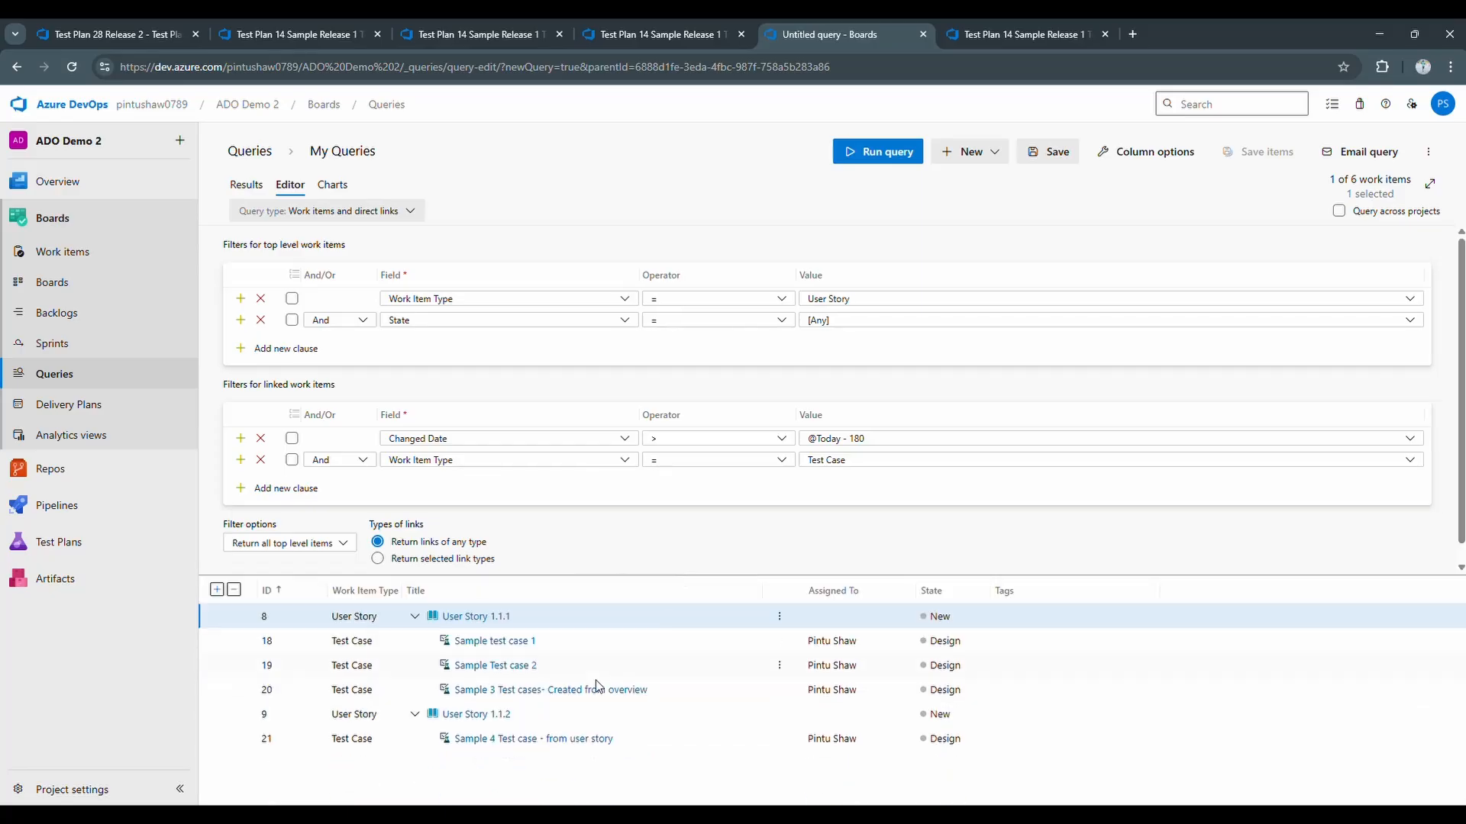
- Change the query type to Tree of work items and run the query
{"action": "left_click", "coordinate": [333, 216]}
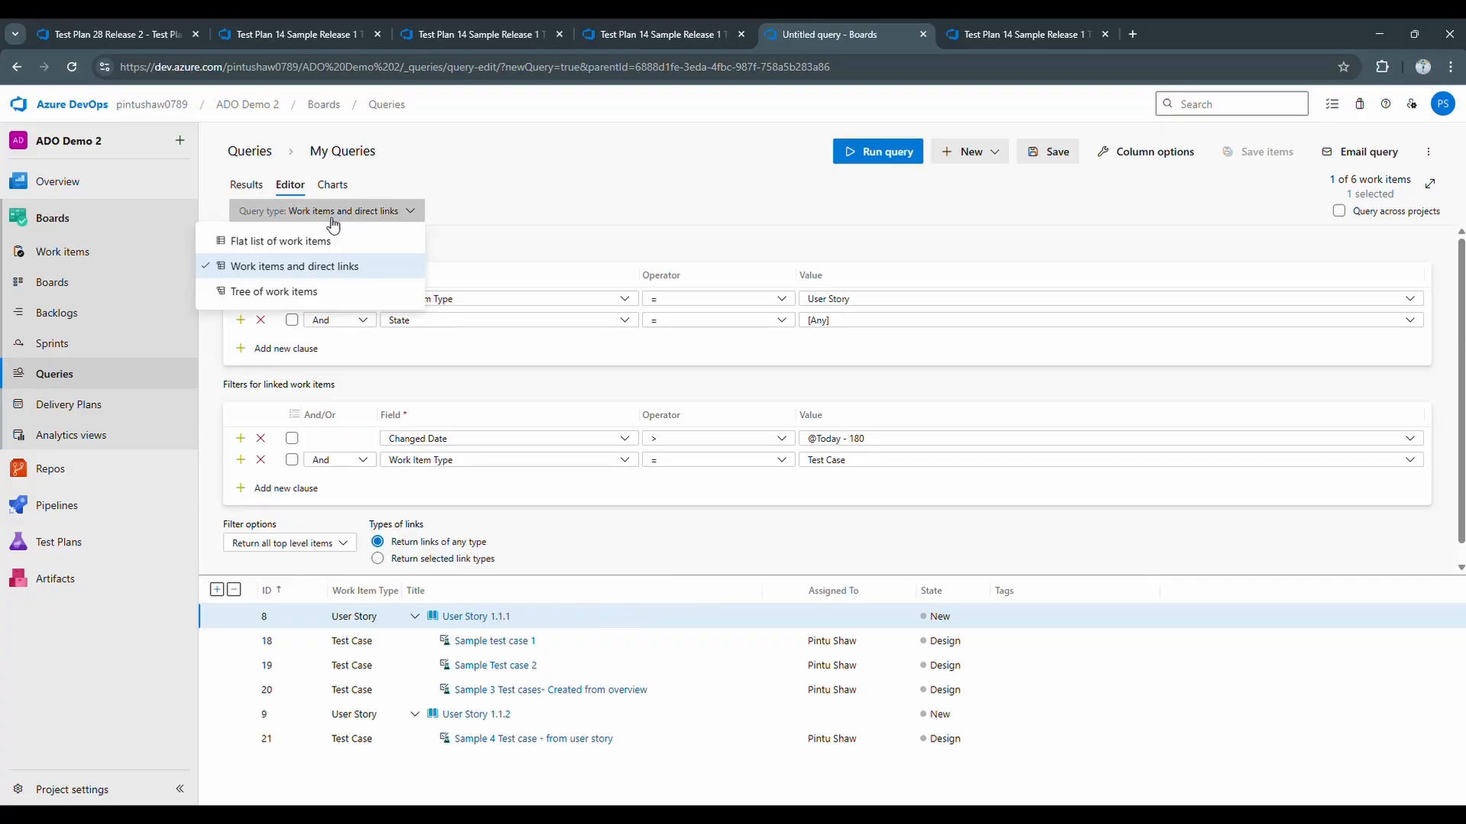
{"action": "left_click", "coordinate": [296, 293]}
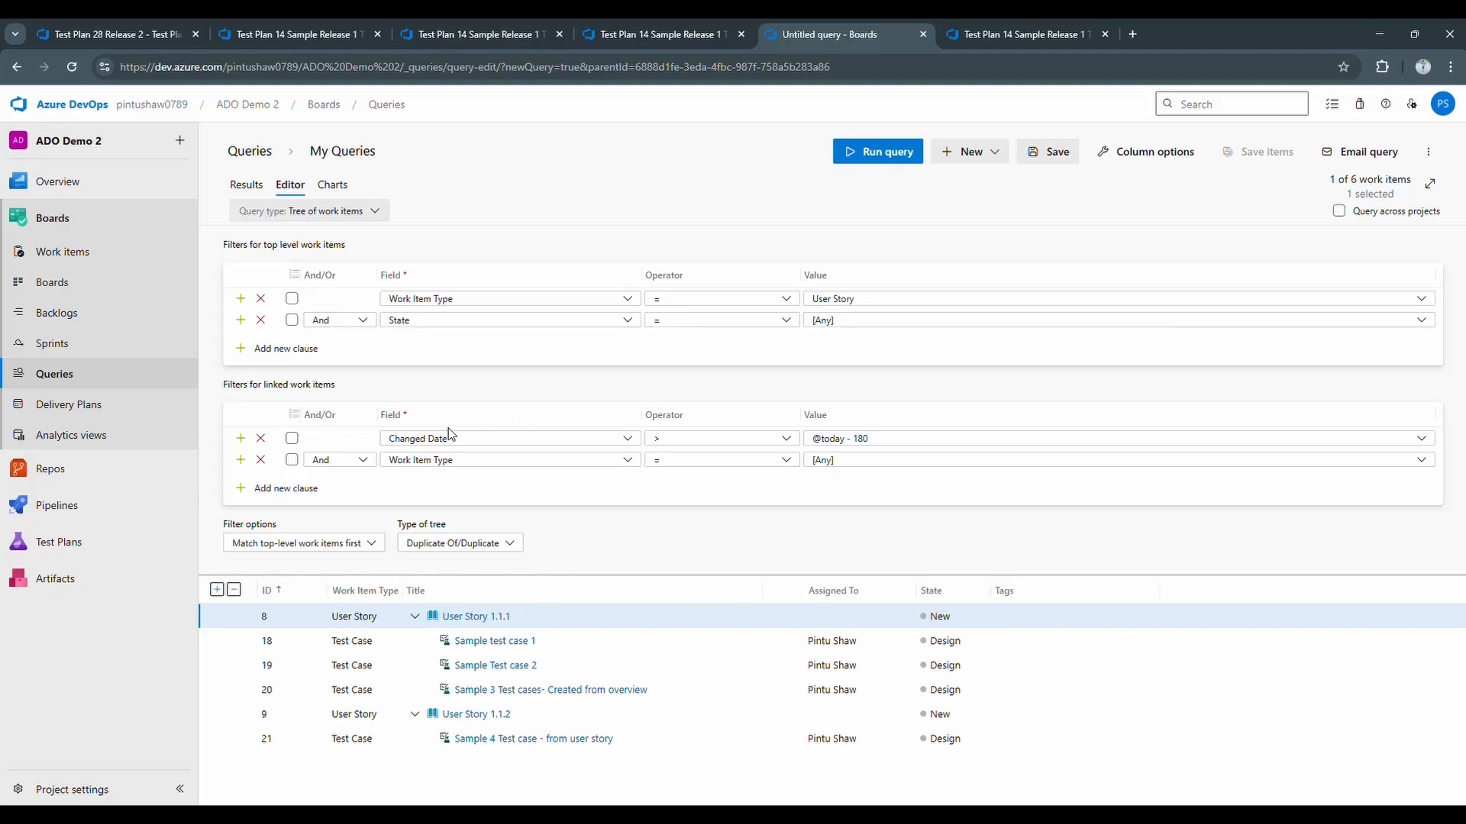
{"action": "left_click", "coordinate": [900, 152]}
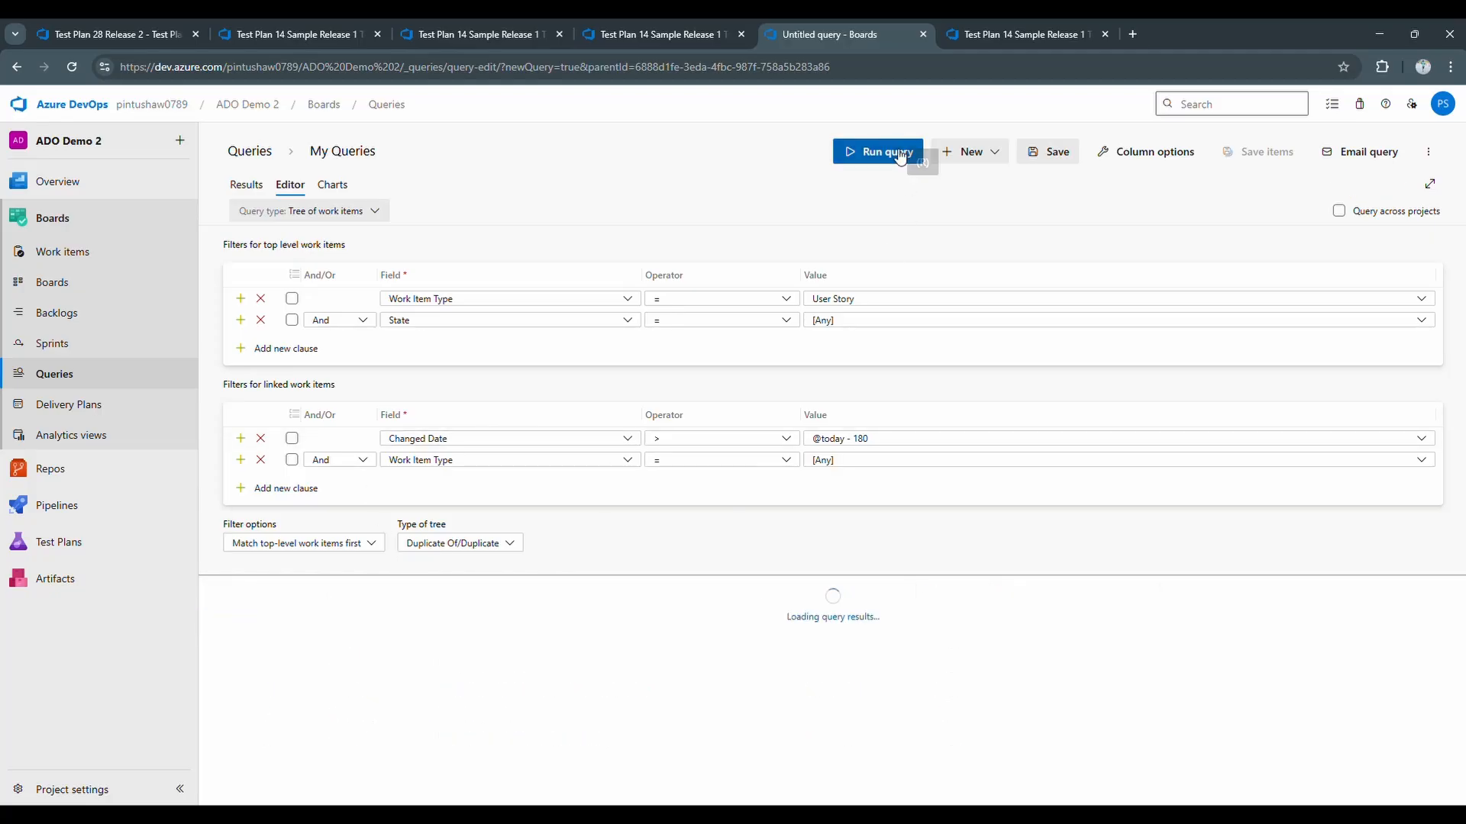
- Set the tree query's filter option to Match linked work items first, run it and review the results
{"action": "left_click", "coordinate": [304, 544]}
{"action": "left_click", "coordinate": [288, 596]}
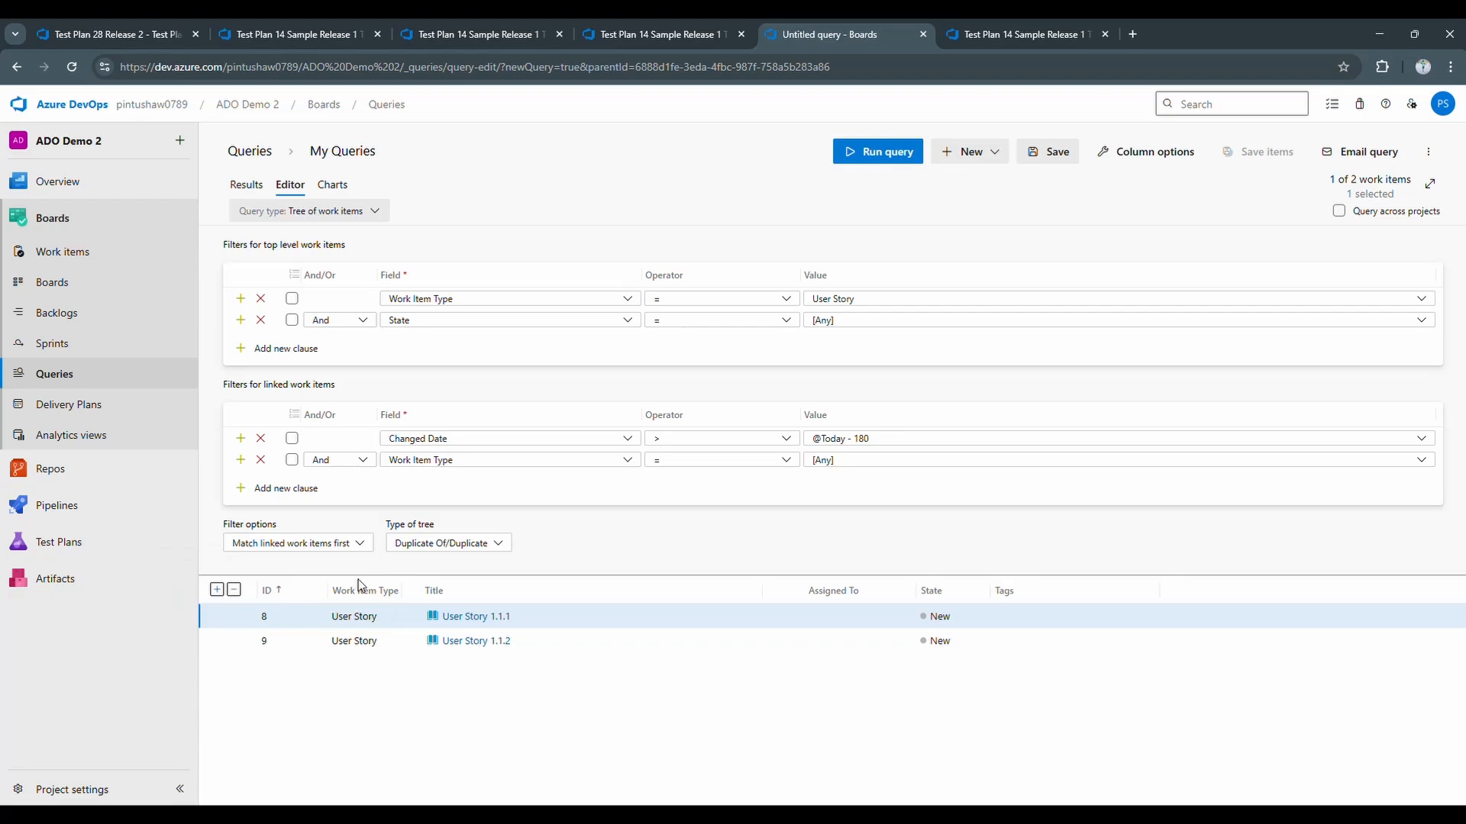
{"action": "left_click", "coordinate": [878, 152]}
{"action": "scroll", "coordinate": [614, 604], "scroll_direction": "down", "scroll_amount": 3}
{"action": "scroll", "coordinate": [484, 626], "scroll_direction": "down", "scroll_amount": 5}
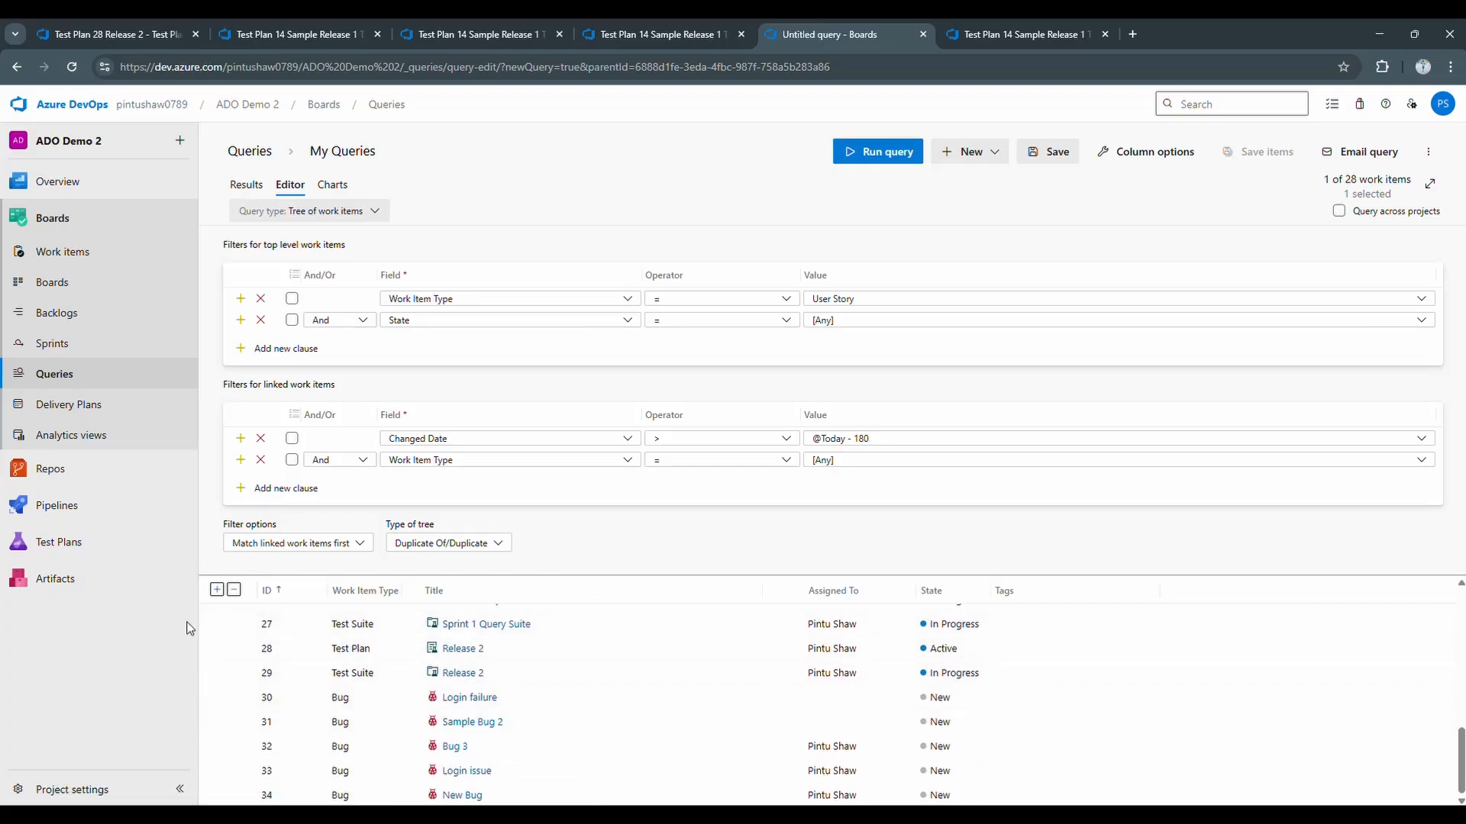
- Change the query type to Flat list of work items, set Work Item Type to Bug and run the query
{"action": "left_click", "coordinate": [328, 211]}
{"action": "left_click", "coordinate": [296, 240]}
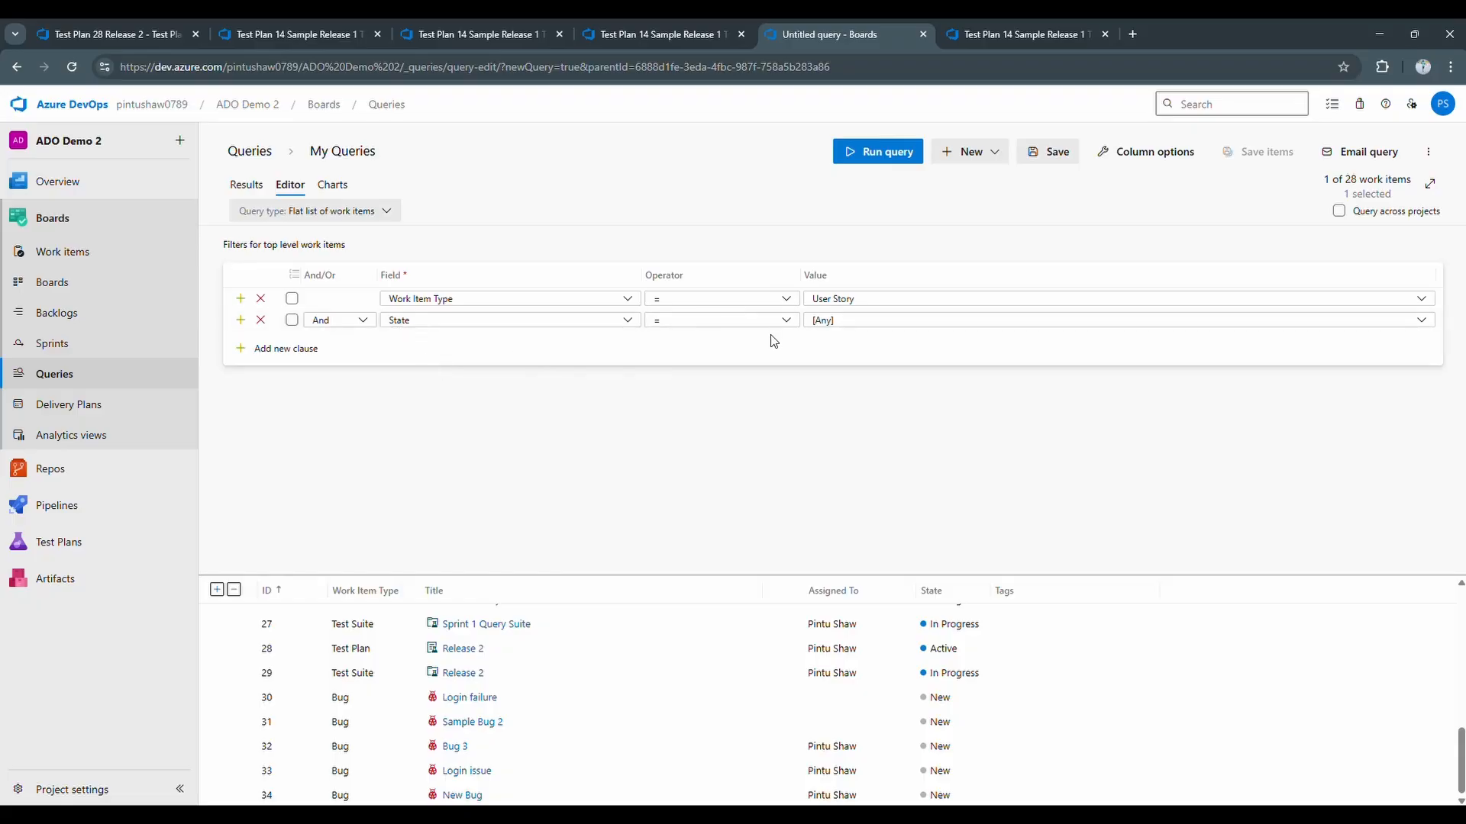
{"action": "left_click", "coordinate": [813, 302]}
{"action": "left_click", "coordinate": [844, 351]}
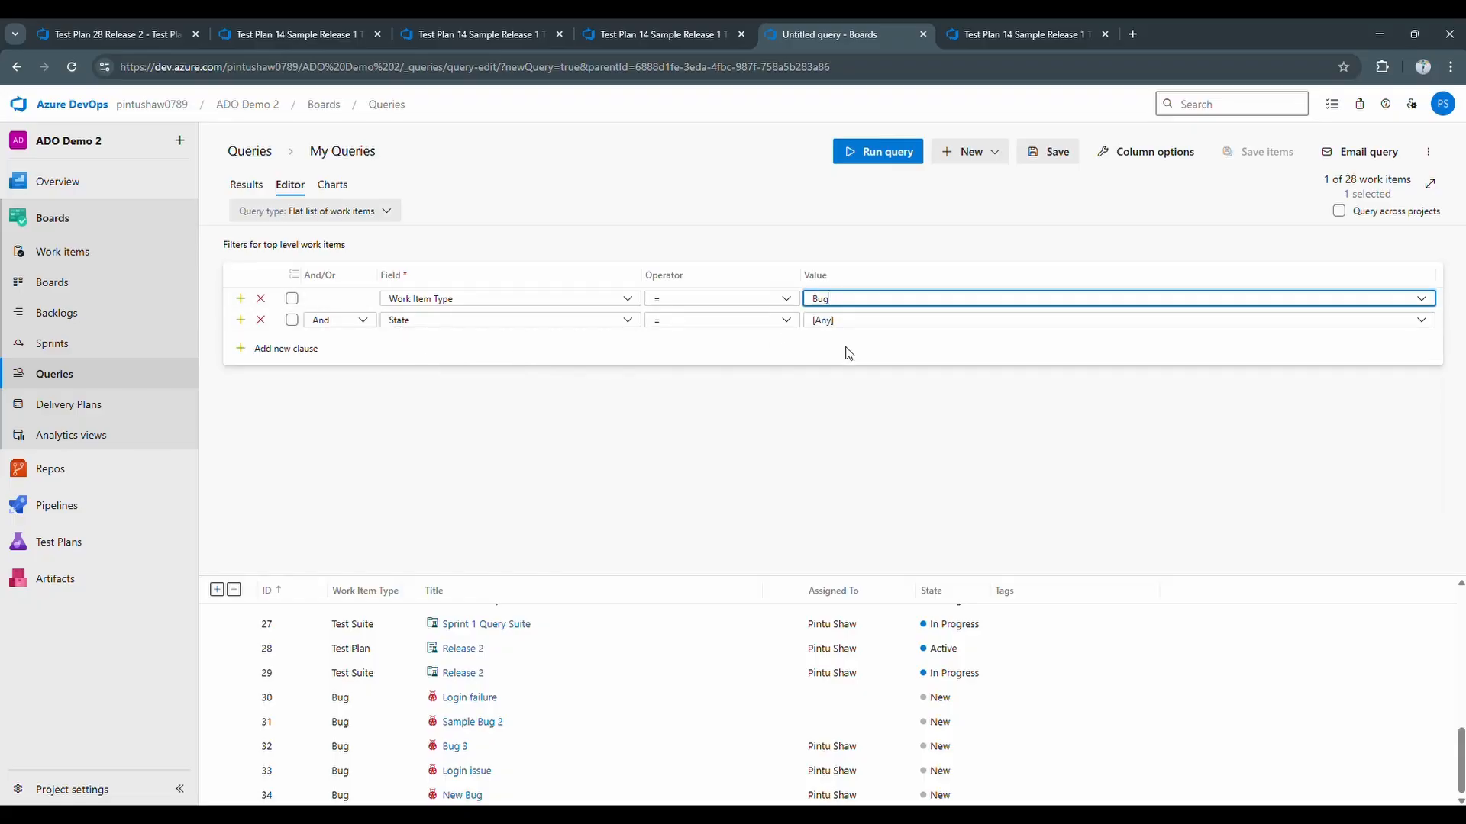
{"action": "left_click", "coordinate": [870, 153]}
{"action": "left_click_drag", "start_coordinate": [529, 575], "coordinate": [527, 424]}
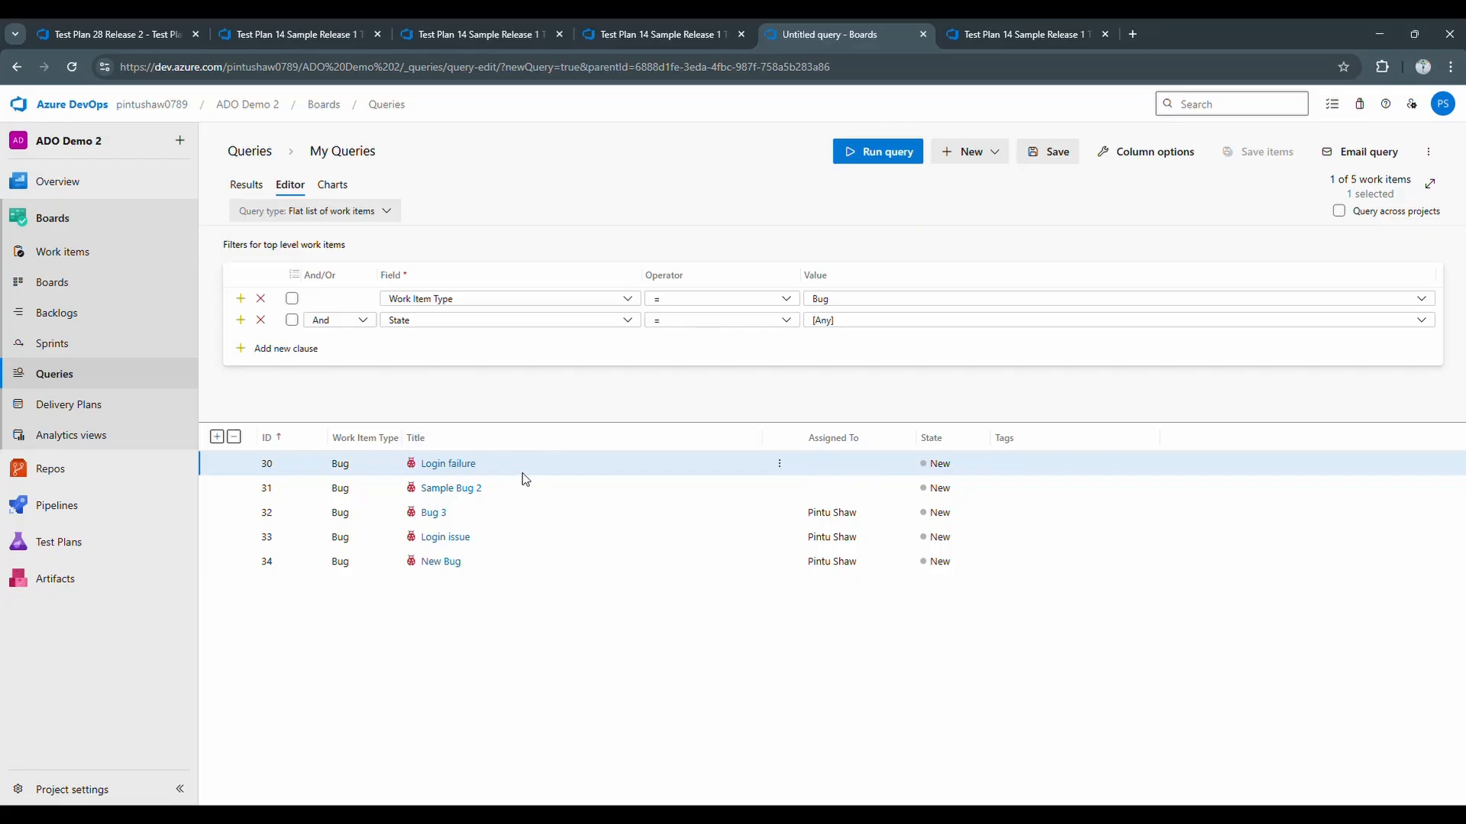
- Narrow the Title column in the query results
{"action": "left_click_drag", "start_coordinate": [761, 439], "coordinate": [621, 439]}
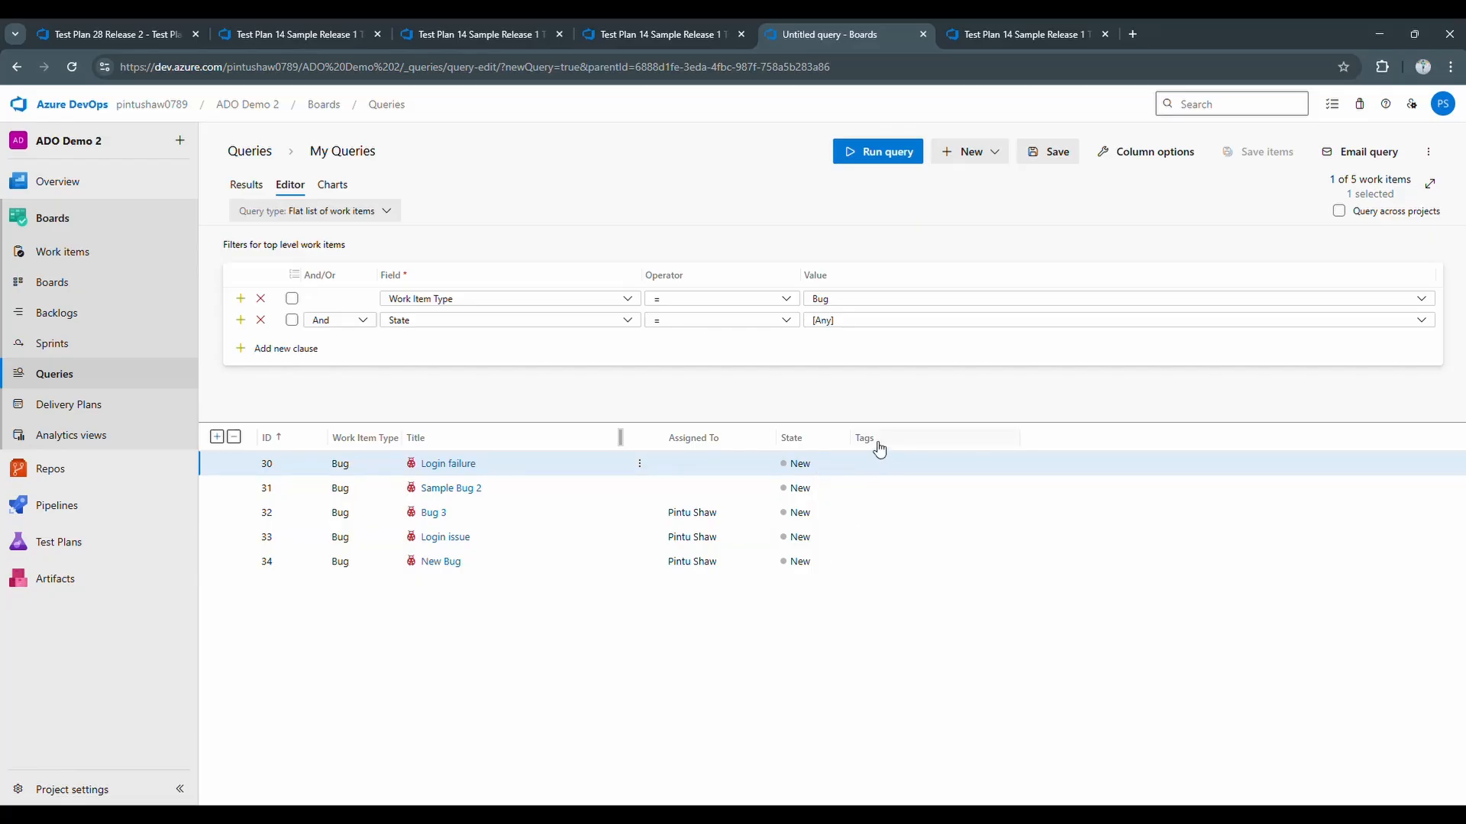
{"action": "right_click", "coordinate": [1030, 442]}
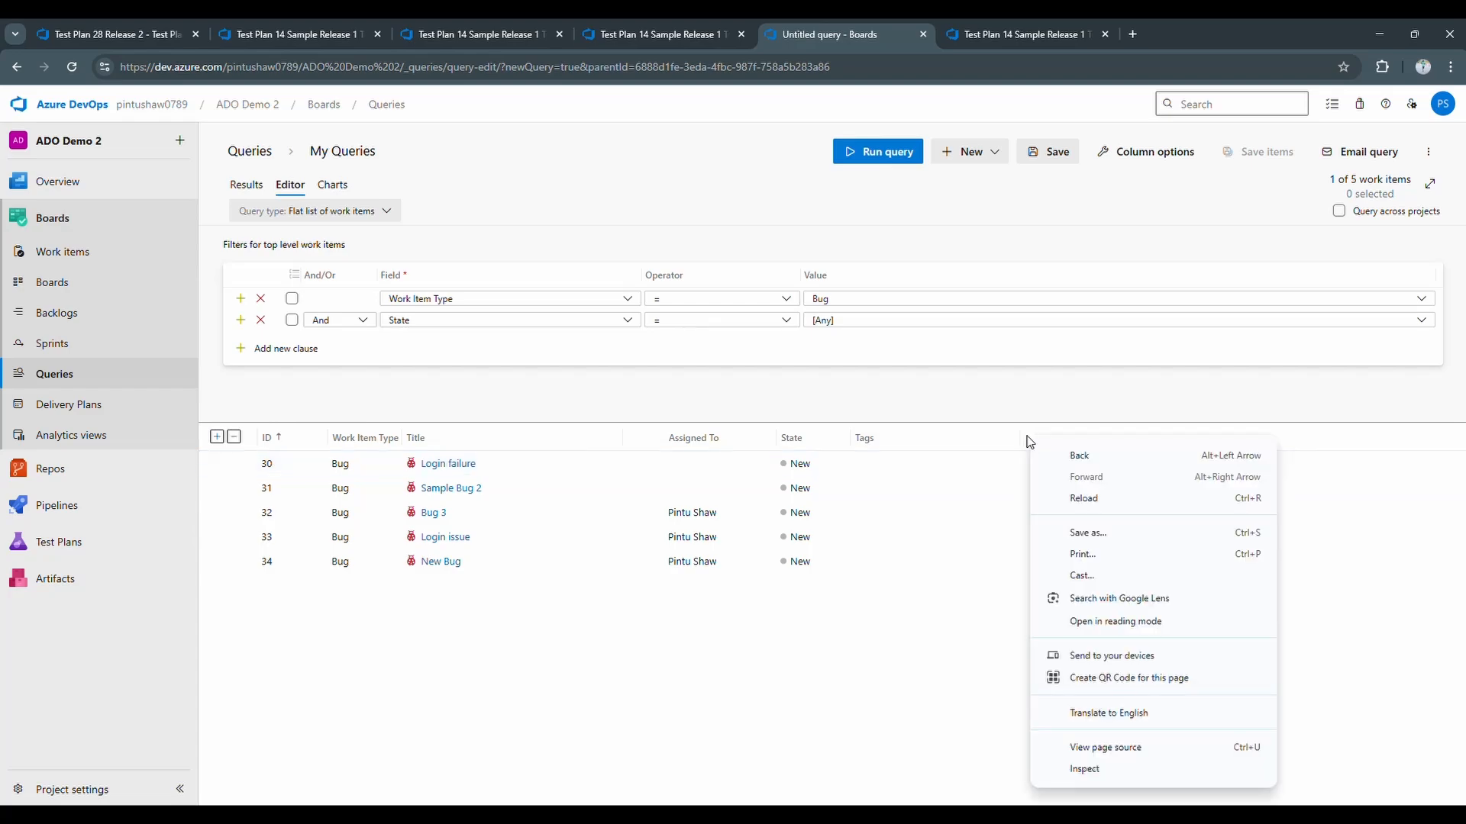
{"action": "left_click", "coordinate": [942, 437]}
- Add Created Date and Area Path columns to the query results
{"action": "left_click", "coordinate": [1152, 153]}
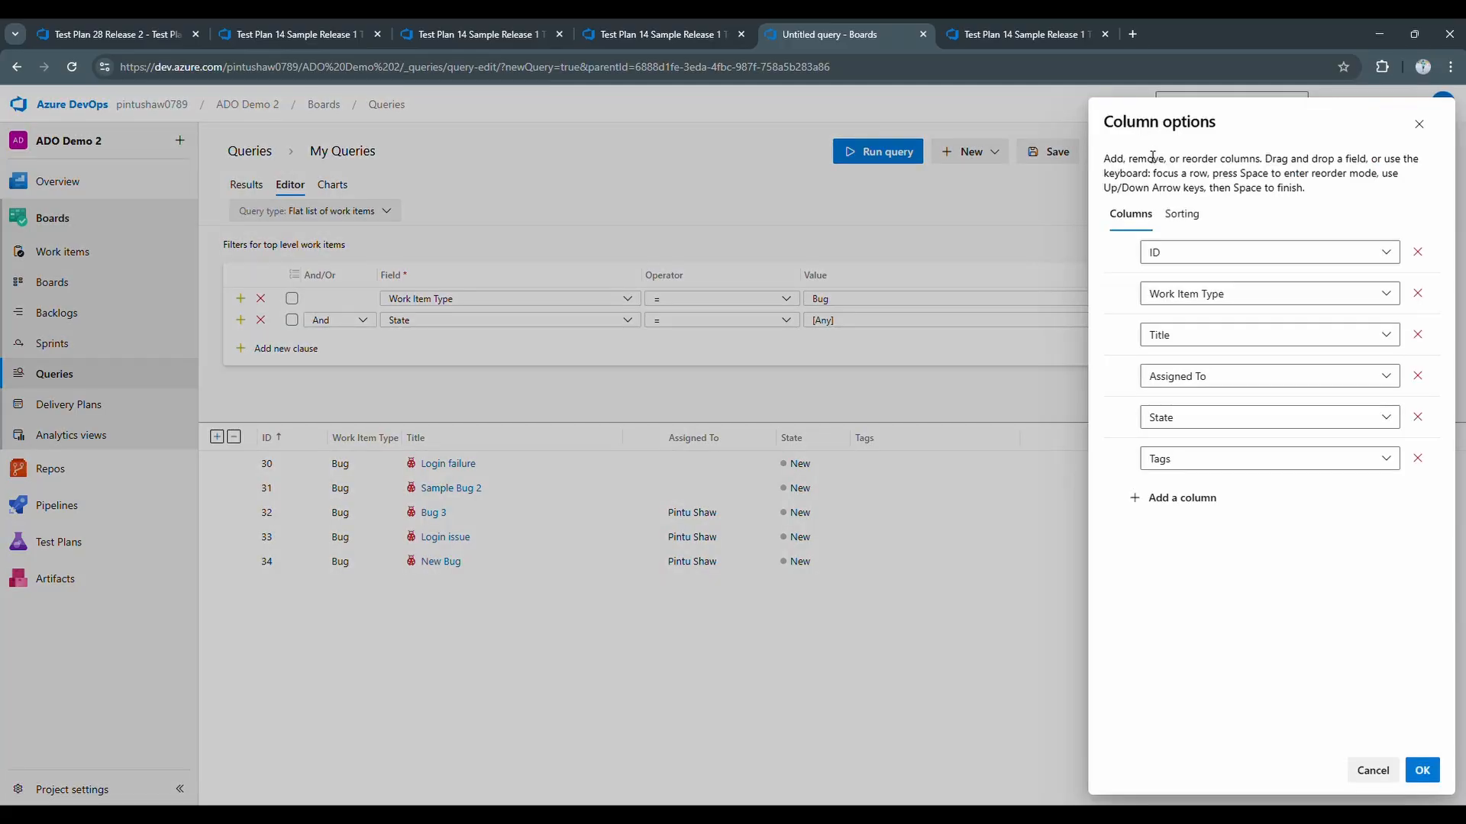
{"action": "left_click", "coordinate": [1147, 502]}
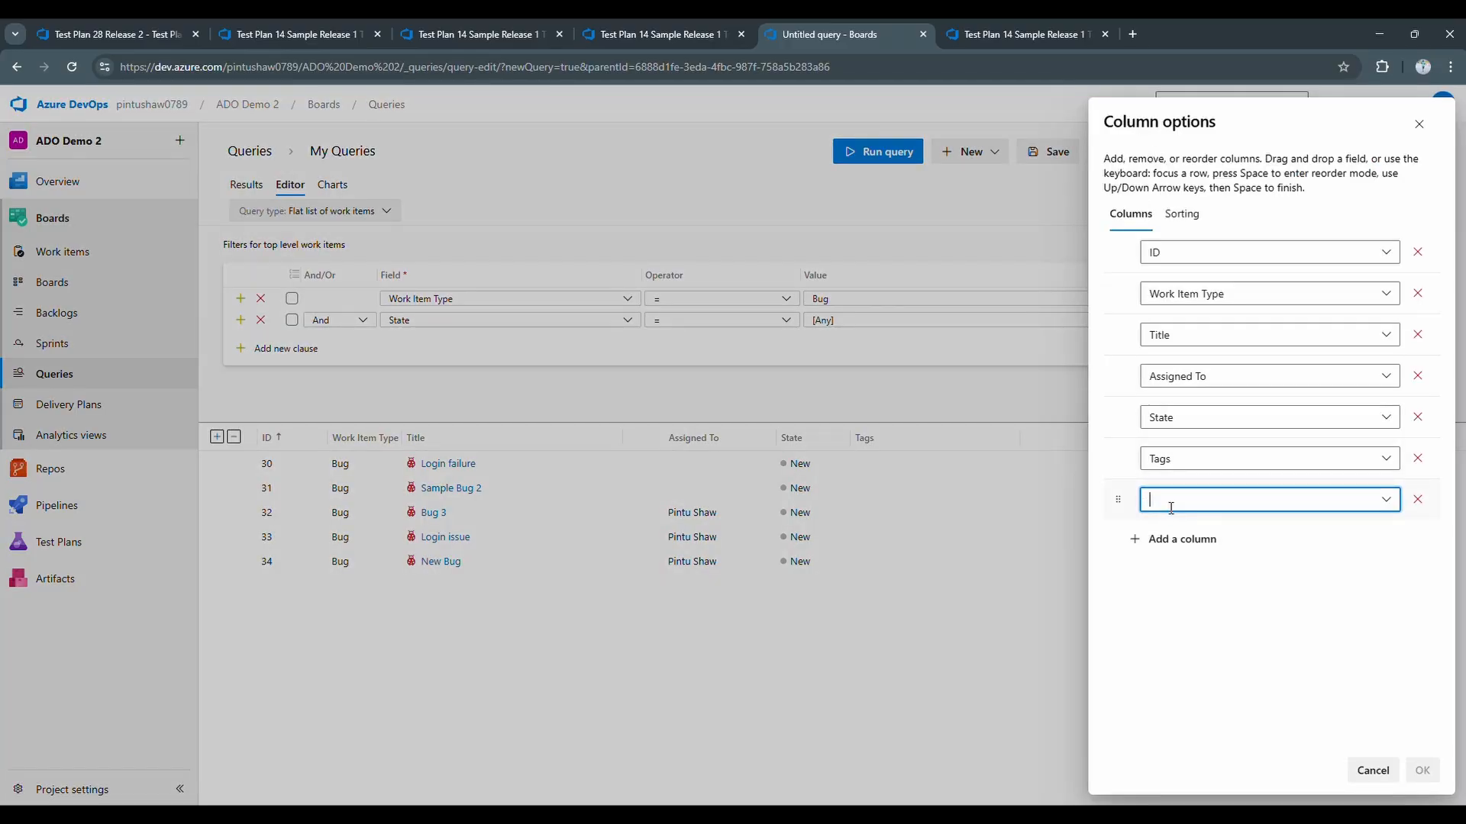
{"action": "type", "text": "Created"}
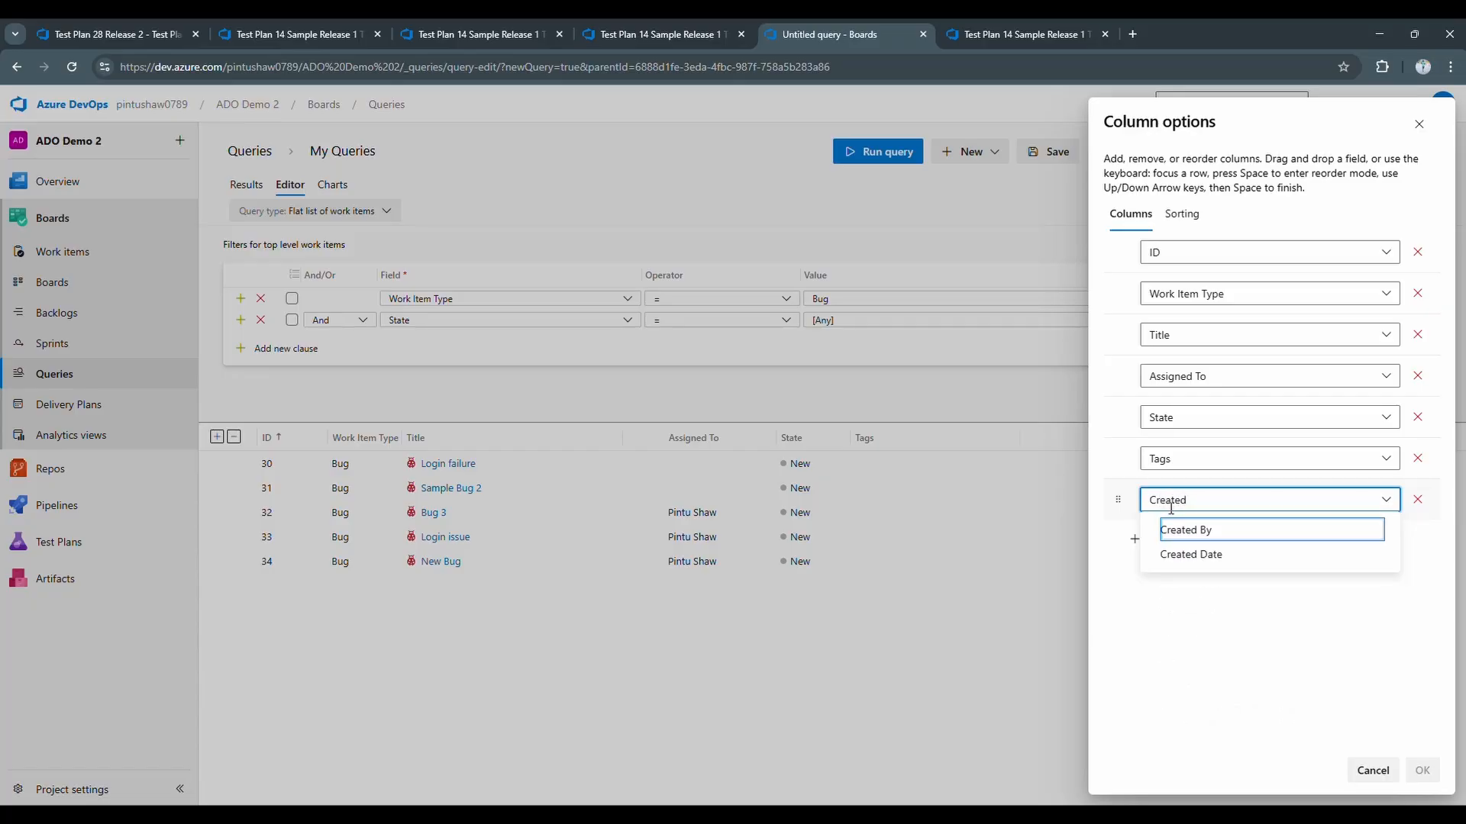
{"action": "left_click", "coordinate": [1193, 556]}
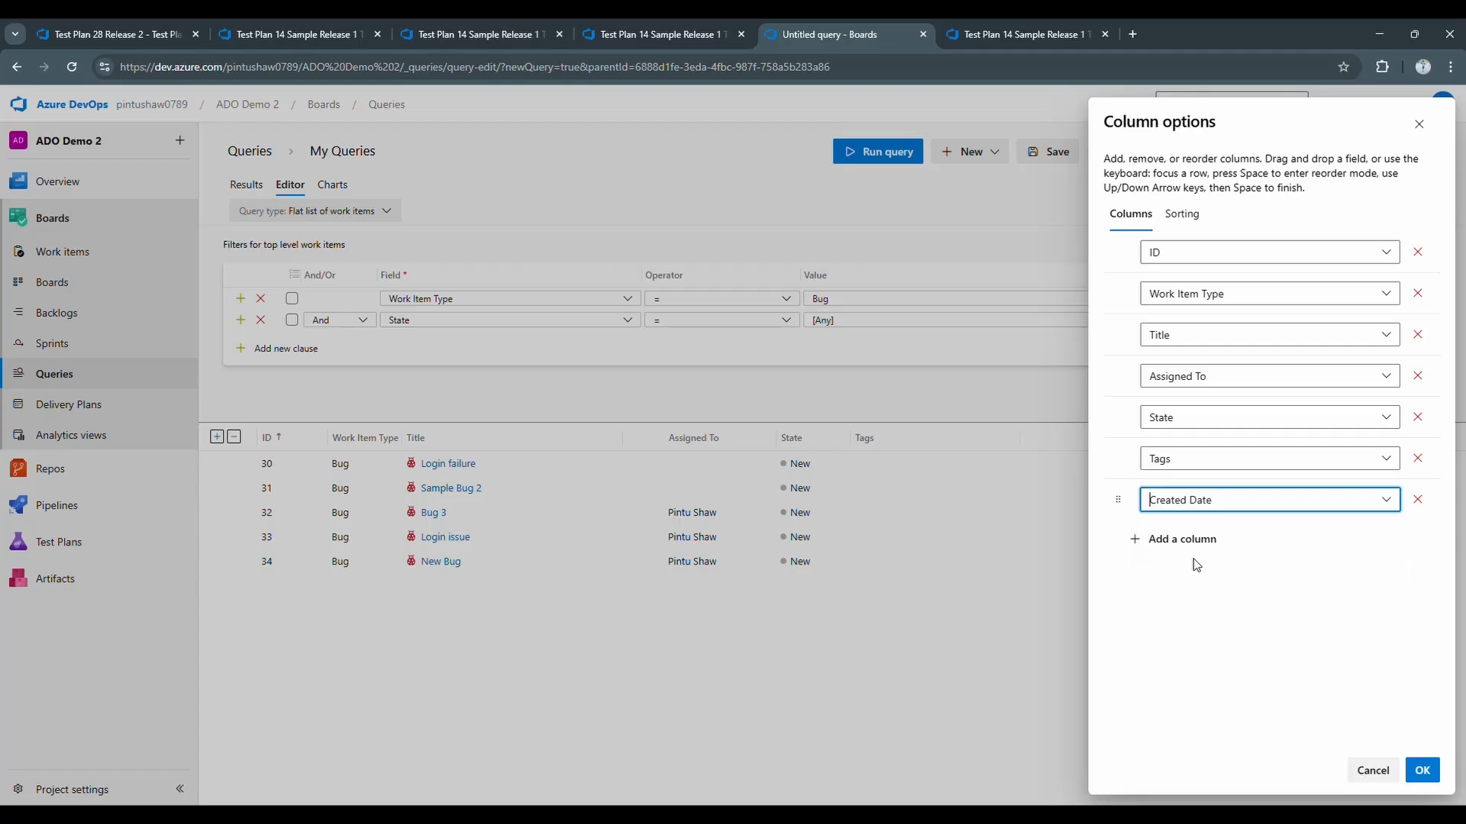
{"action": "left_click", "coordinate": [1145, 539]}
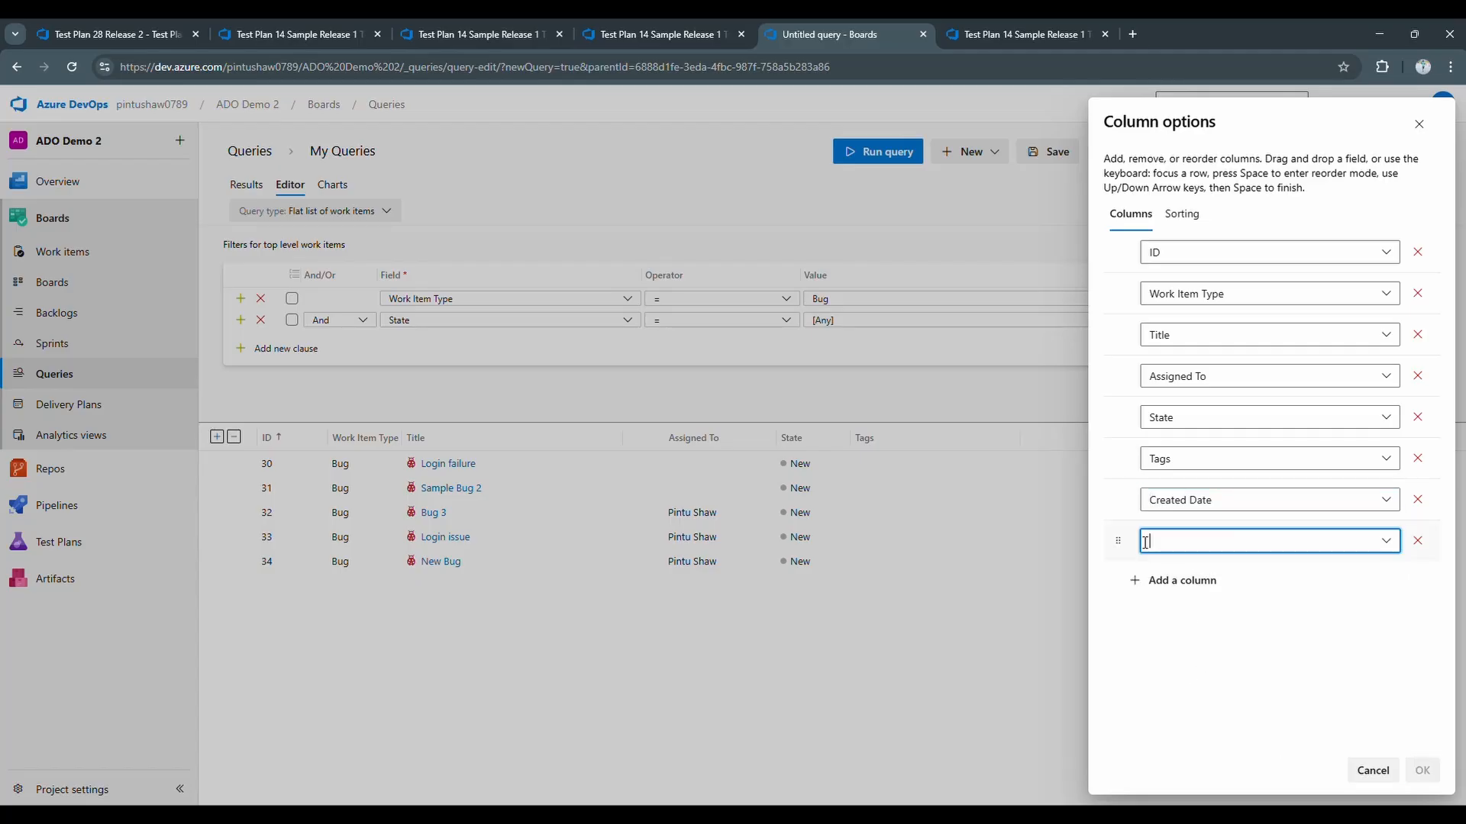
{"action": "left_click", "coordinate": [1387, 555]}
{"action": "scroll", "coordinate": [1282, 654], "scroll_direction": "down", "scroll_amount": 2}
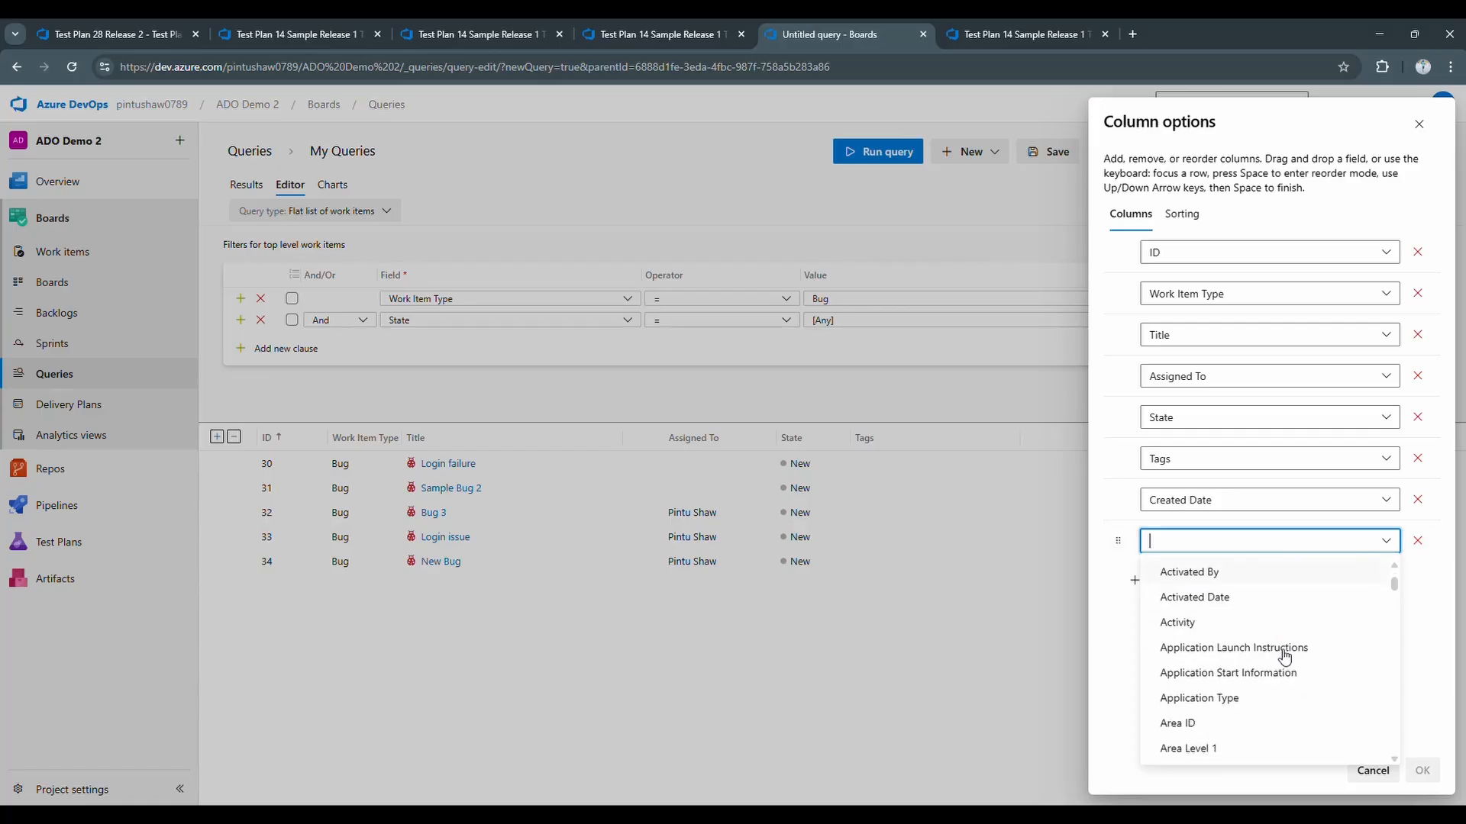
{"action": "scroll", "coordinate": [1285, 658], "scroll_direction": "down", "scroll_amount": 3}
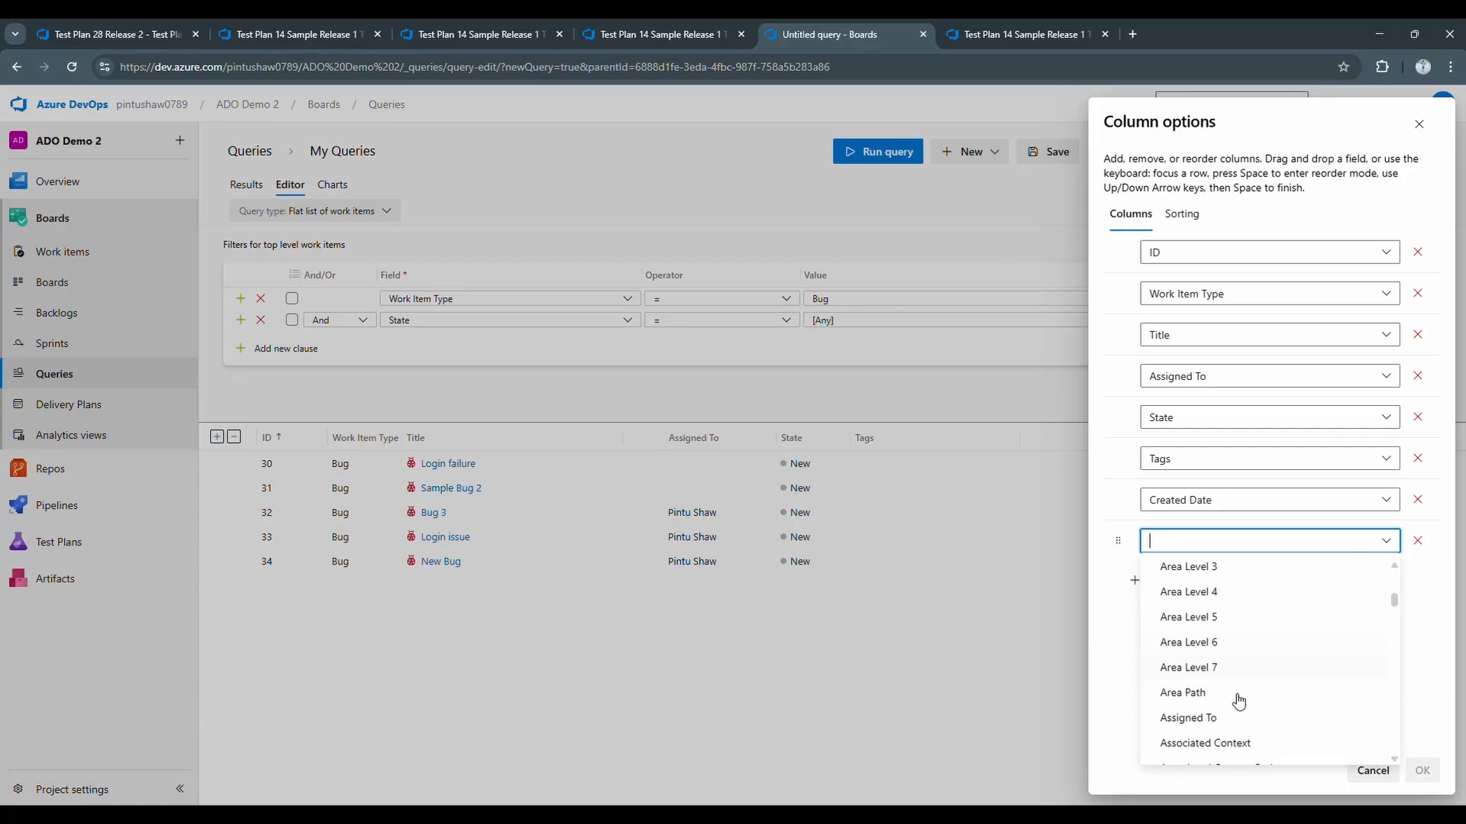
{"action": "left_click", "coordinate": [1217, 694]}
{"action": "left_click", "coordinate": [1422, 770]}
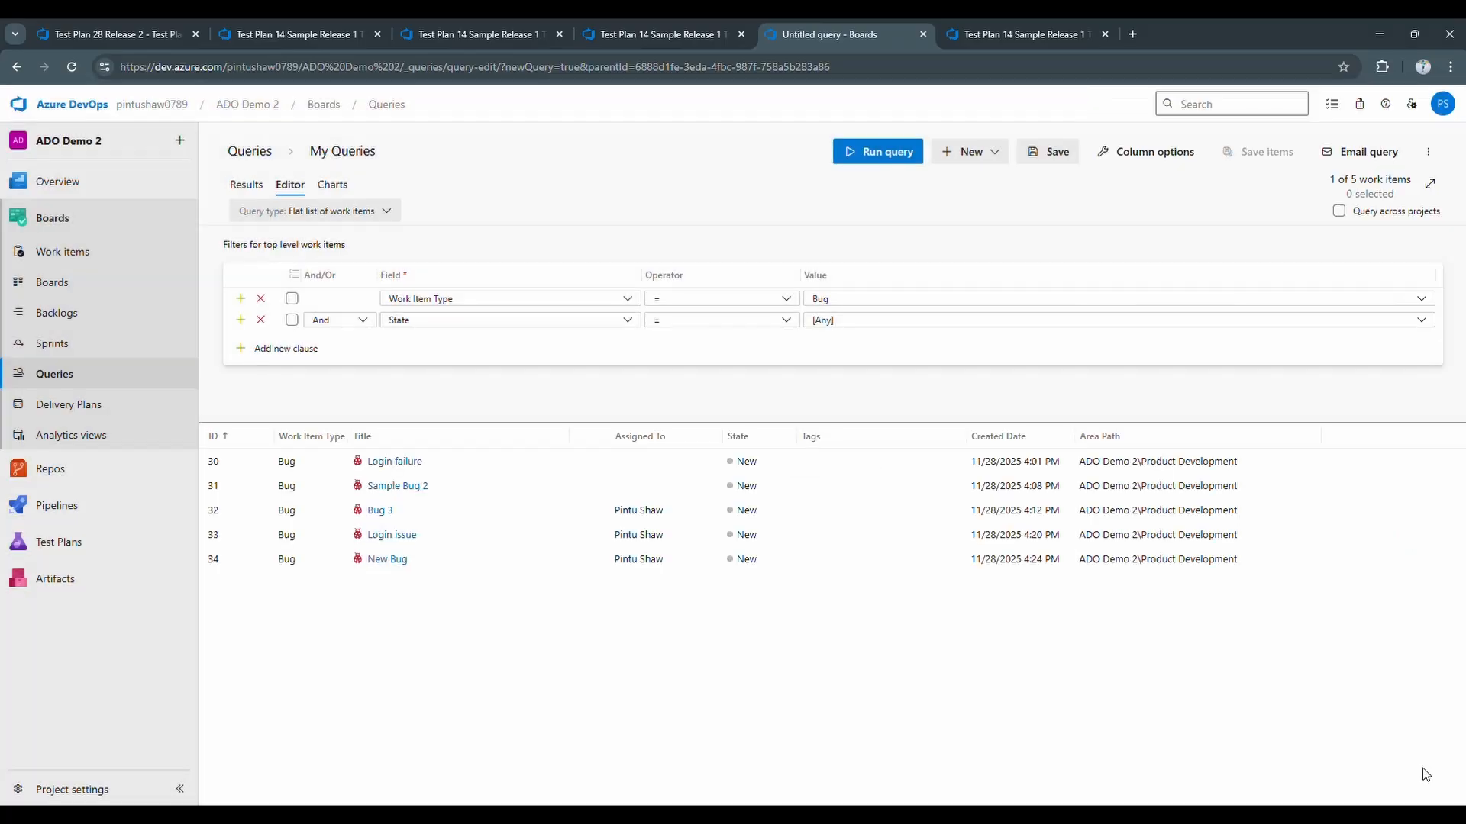
- Add an Iteration Path column after Area Path in the query results
{"action": "left_click", "coordinate": [1171, 161]}
{"action": "left_click", "coordinate": [1175, 580]}
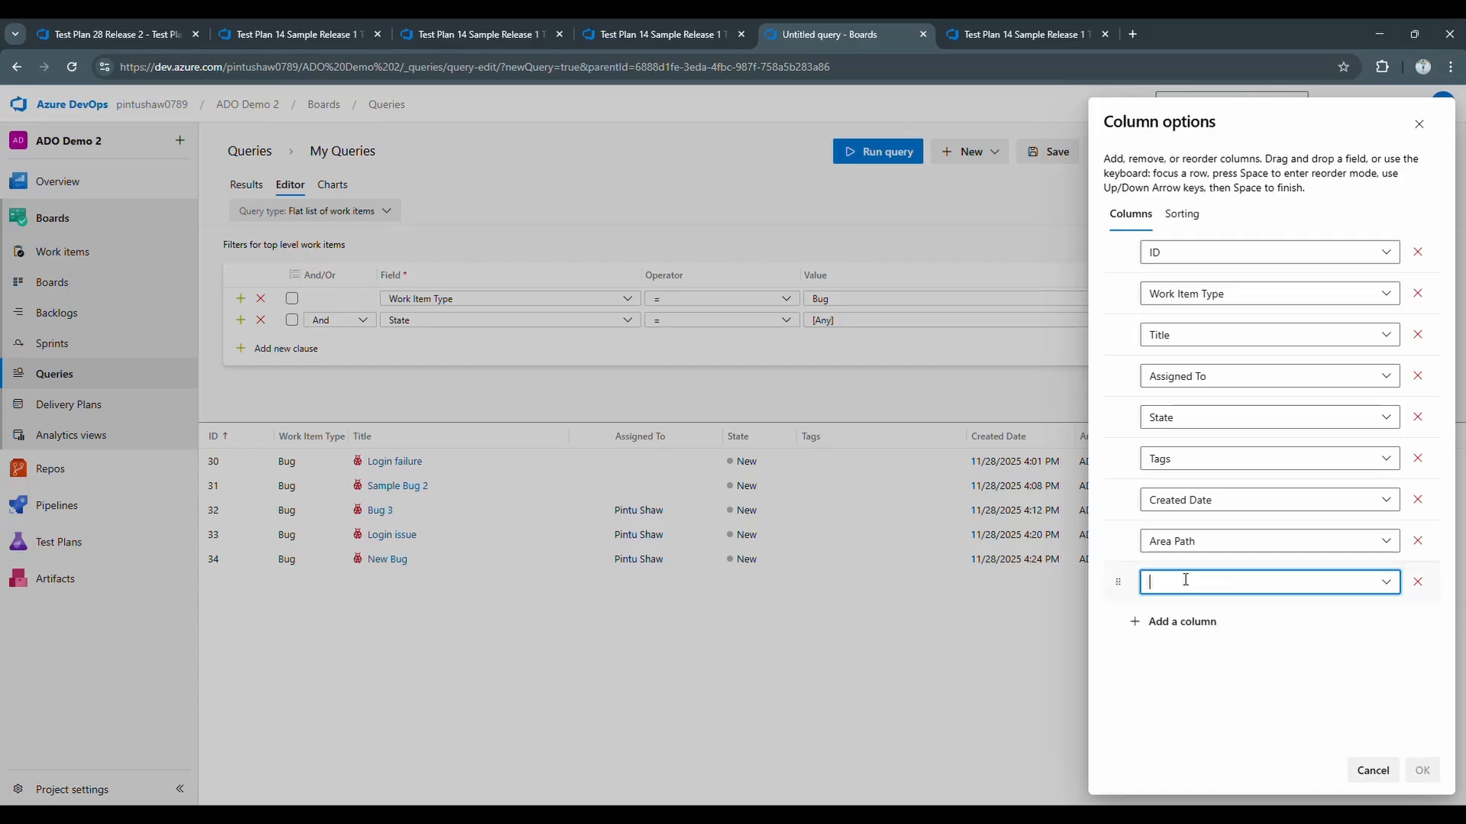
{"action": "type", "text": "iterat"}
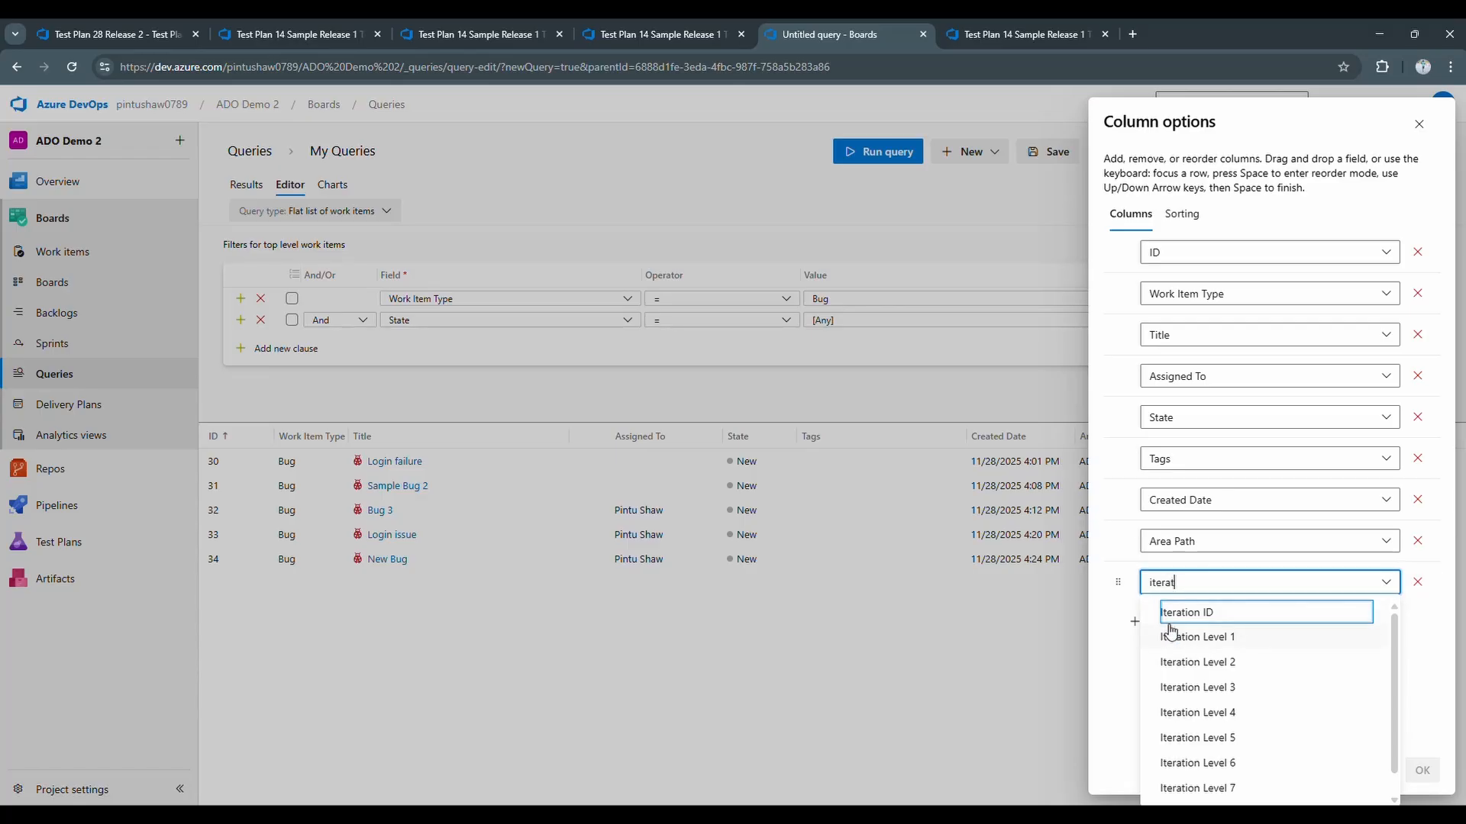
{"action": "type", "text": "ion"}
{"action": "scroll", "coordinate": [1214, 698], "scroll_direction": "down", "scroll_amount": 1}
{"action": "left_click", "coordinate": [1202, 786]}
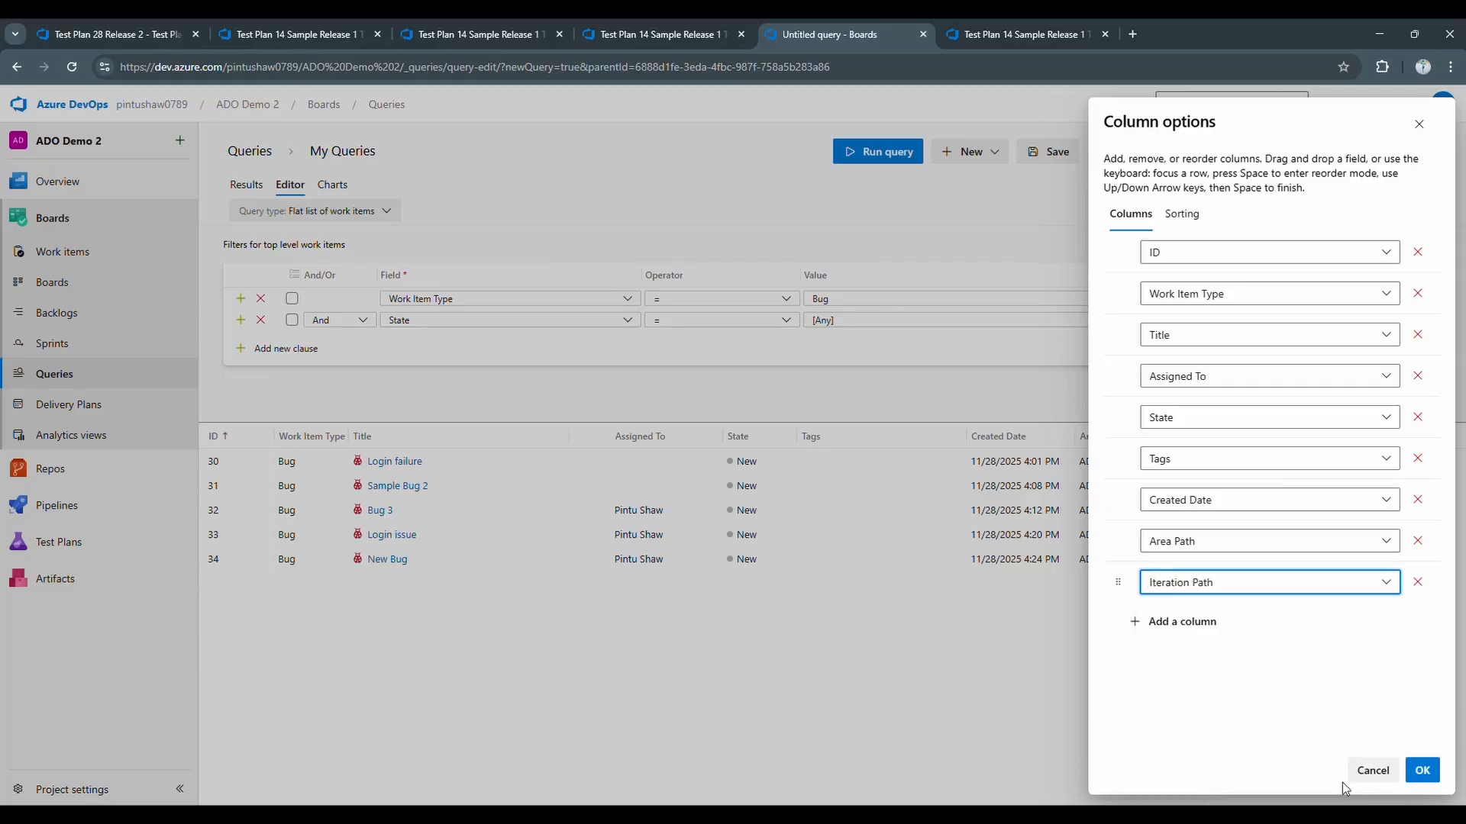
{"action": "left_click", "coordinate": [1421, 771]}
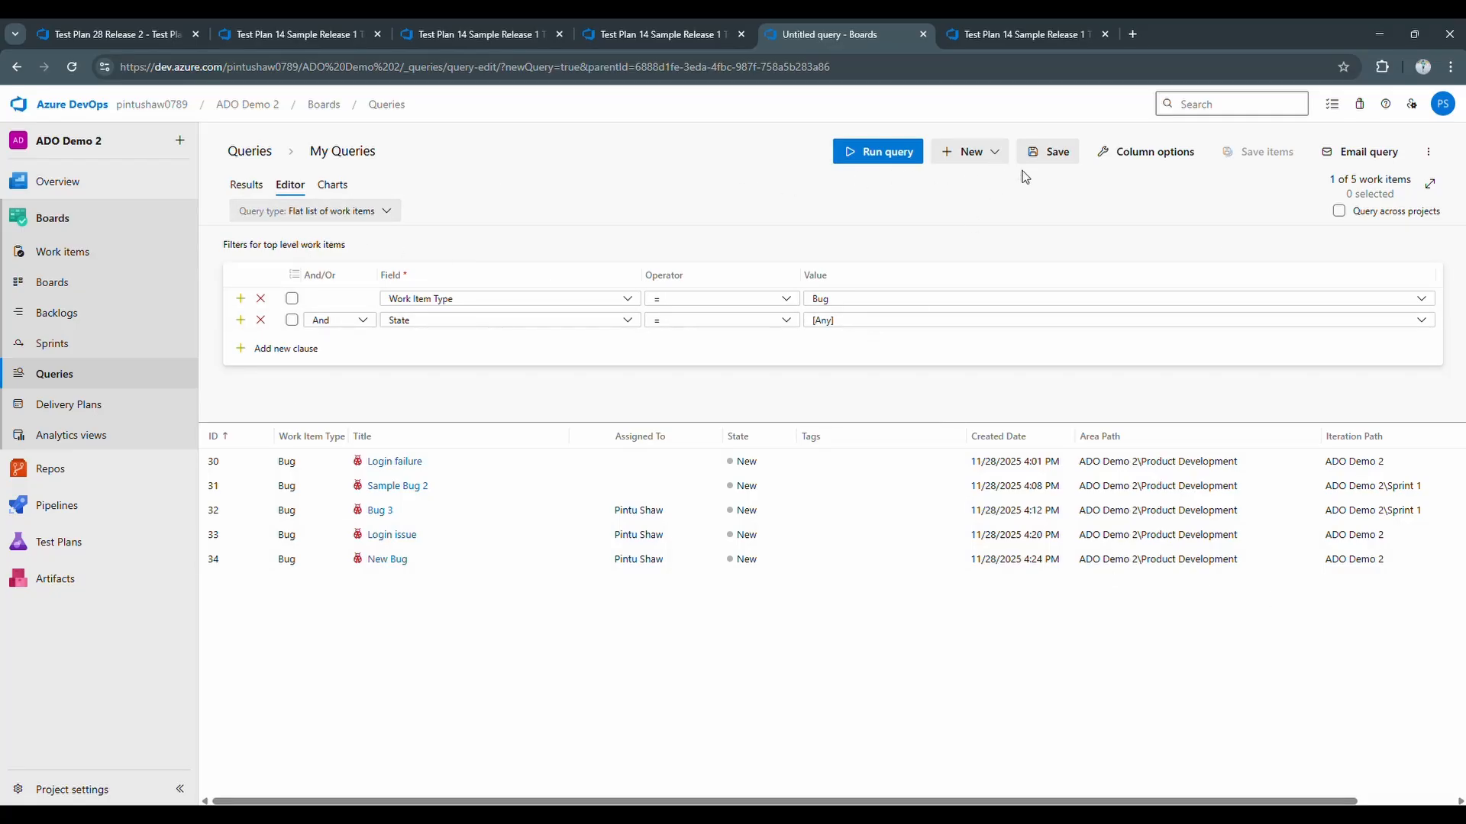
- Save the query as All New Bugs in the My Queries folder
{"action": "left_click", "coordinate": [1047, 152]}
{"action": "left_click", "coordinate": [595, 427]}
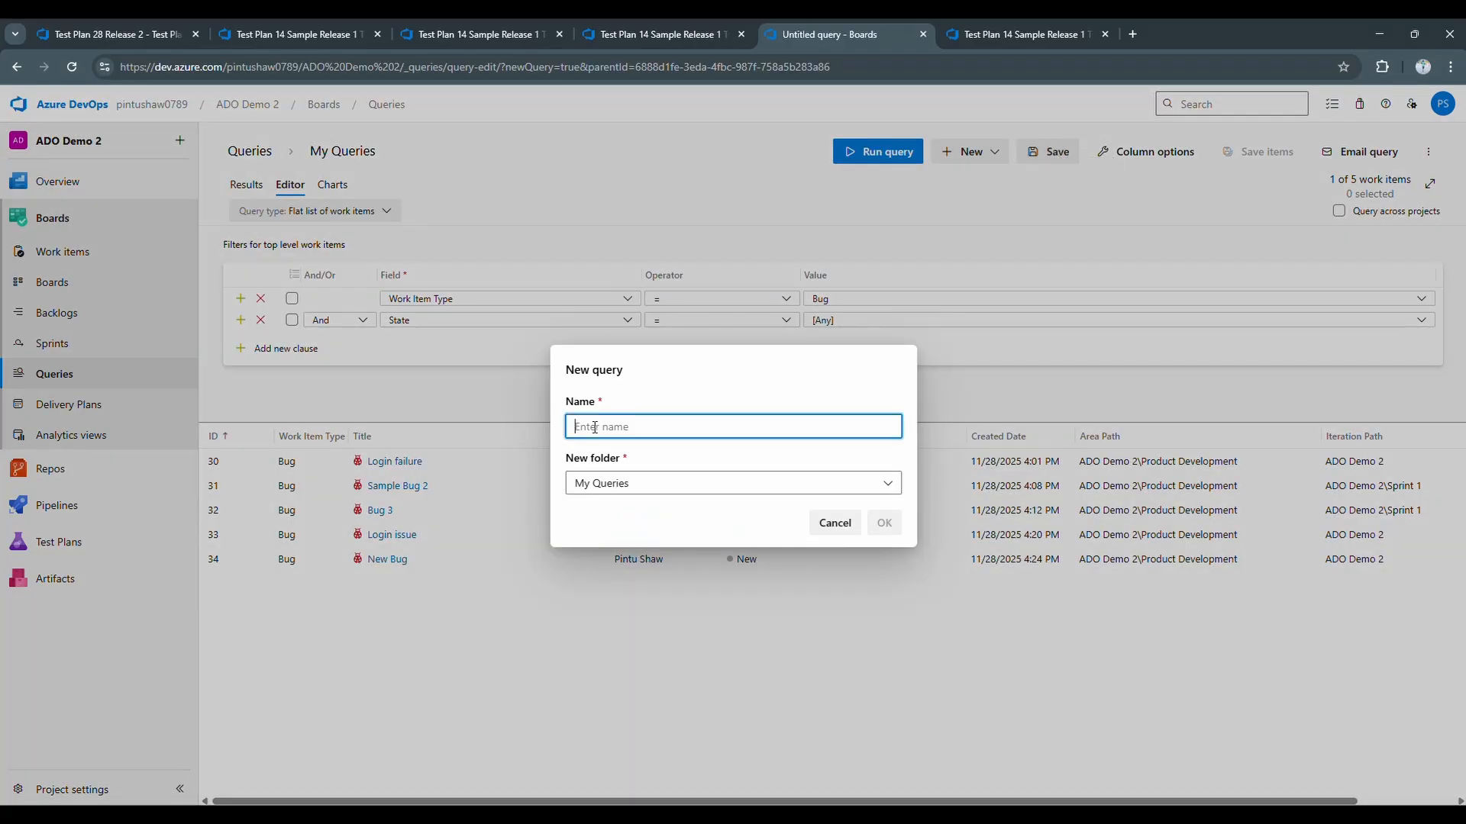
{"action": "type", "text": "All NeBugs"}
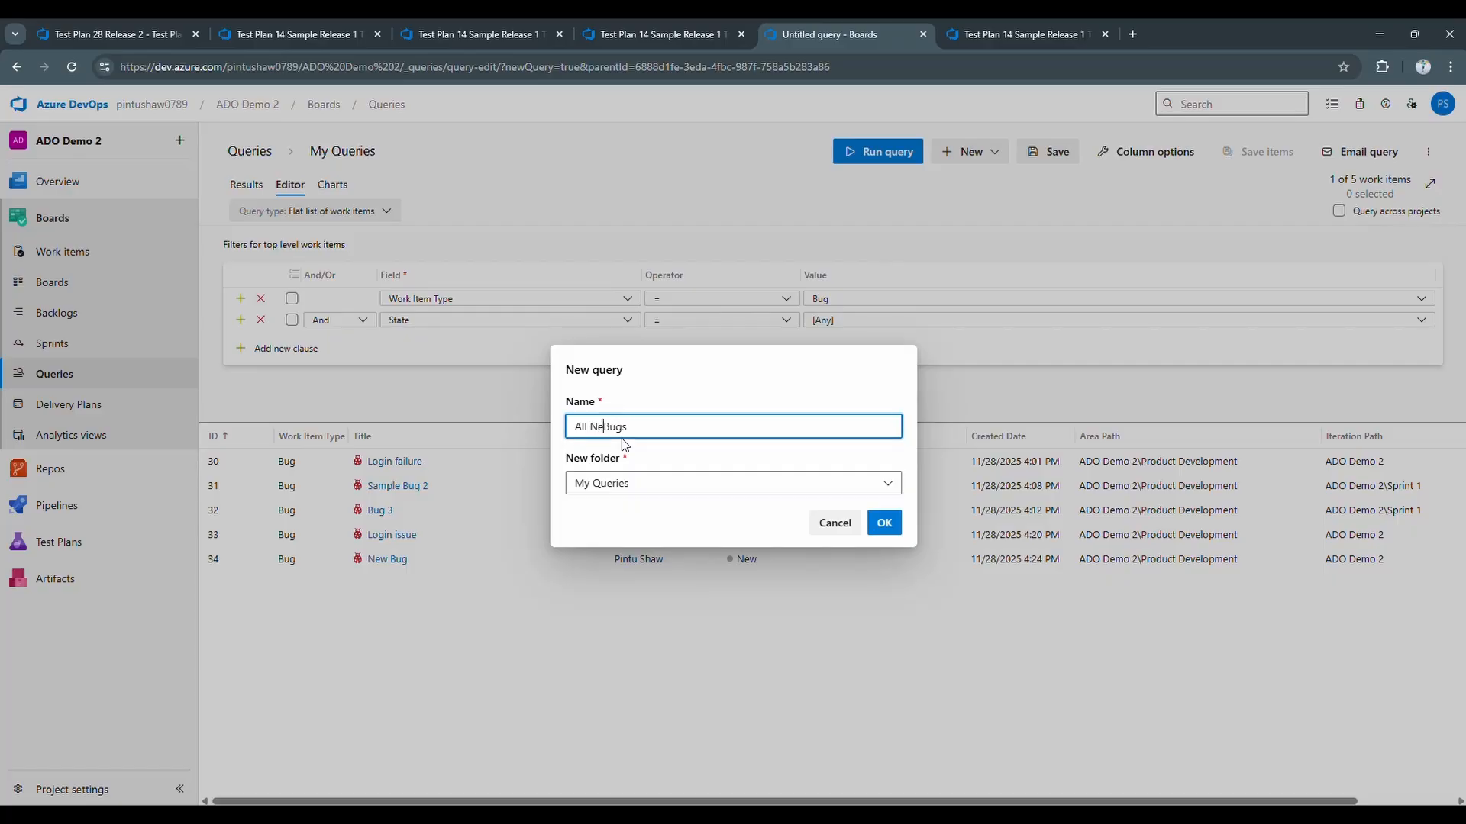
{"action": "type", "text": "w"}
{"action": "left_click", "coordinate": [884, 524]}
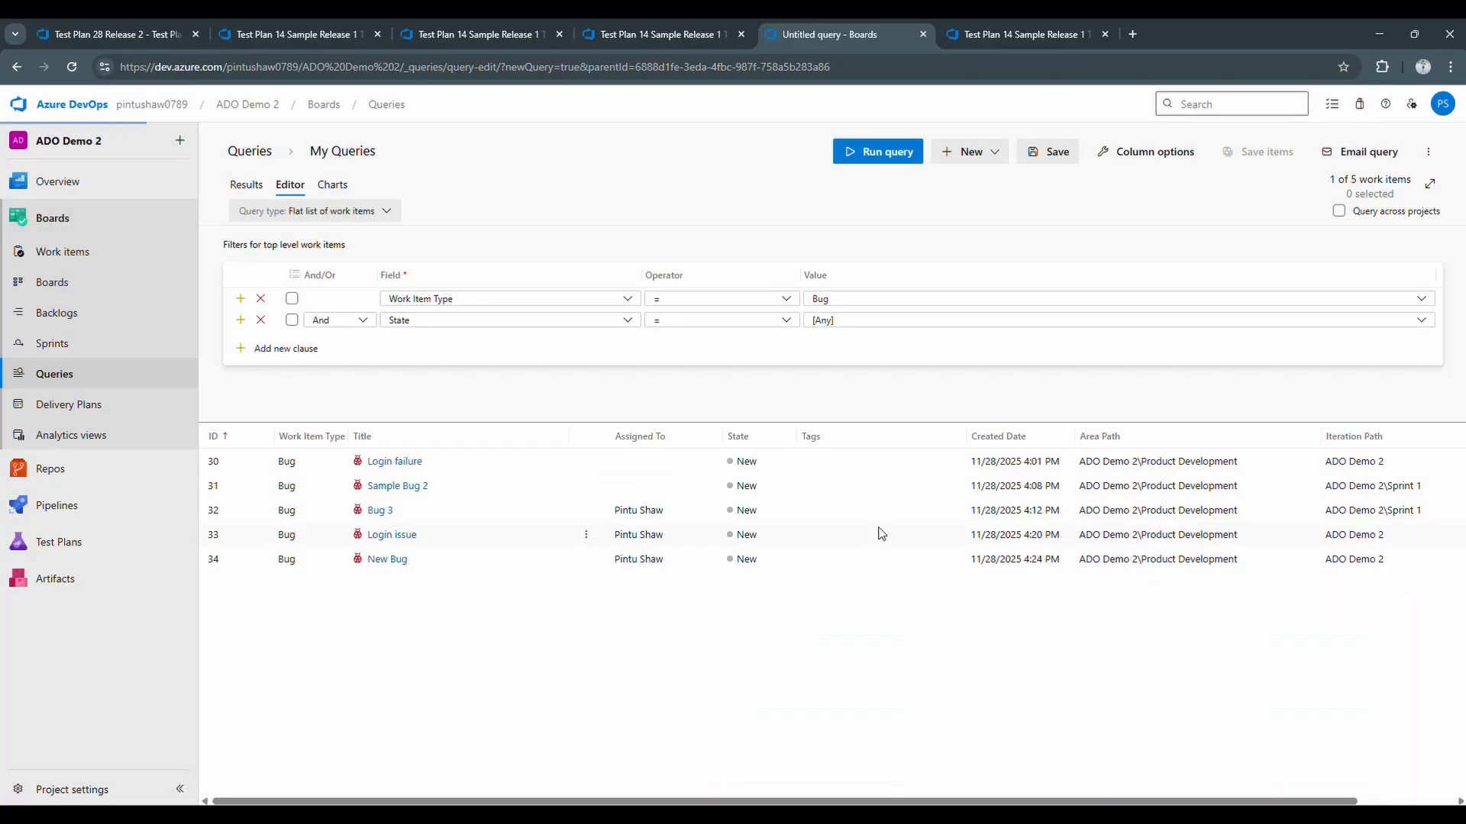
- Set the State filter to New without any extra clause, run the query and save it
{"action": "left_click", "coordinate": [320, 357]}
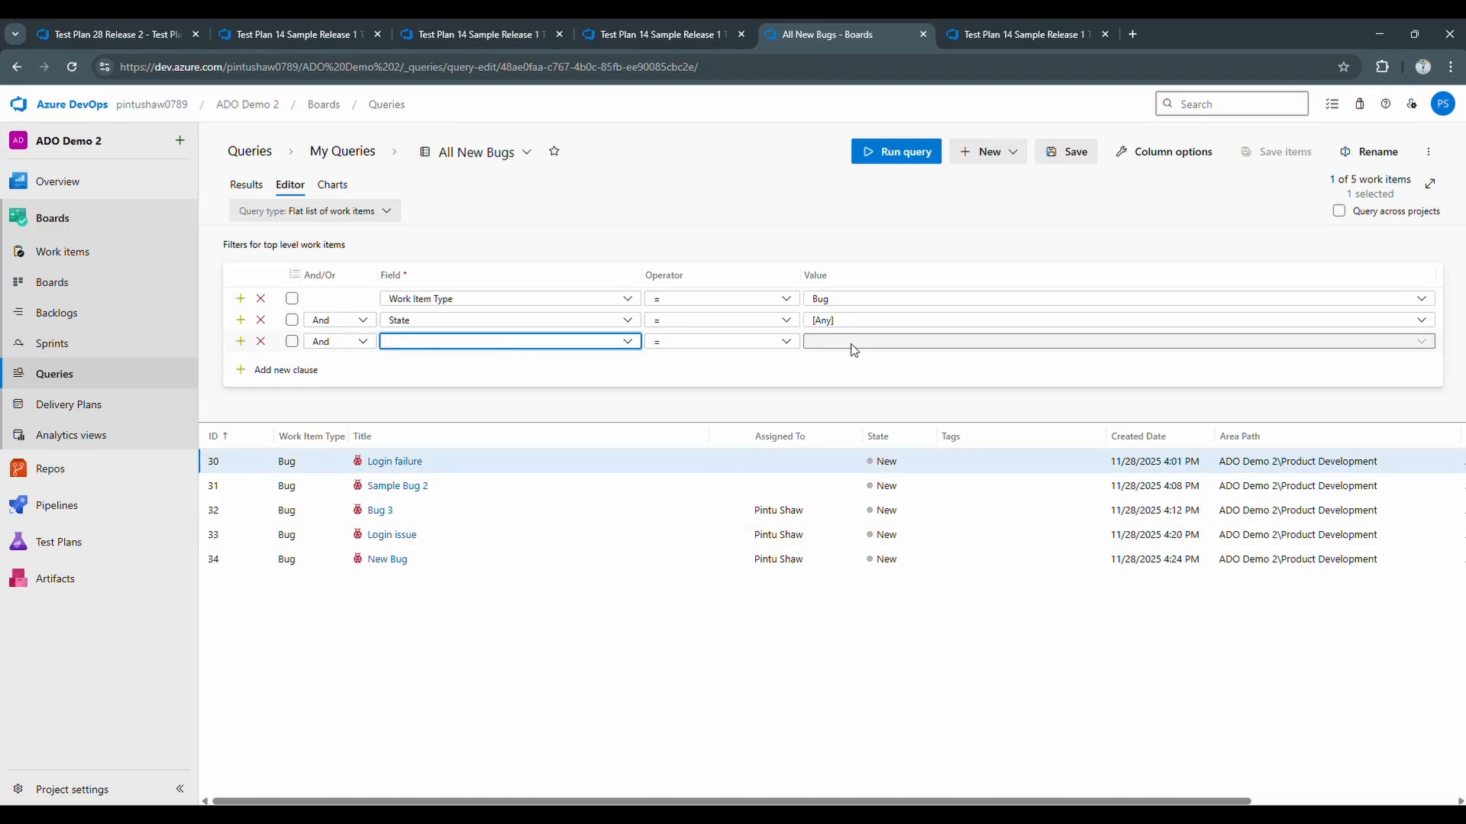
{"action": "left_click", "coordinate": [868, 321]}
{"action": "scroll", "coordinate": [865, 397], "scroll_direction": "down", "scroll_amount": 3}
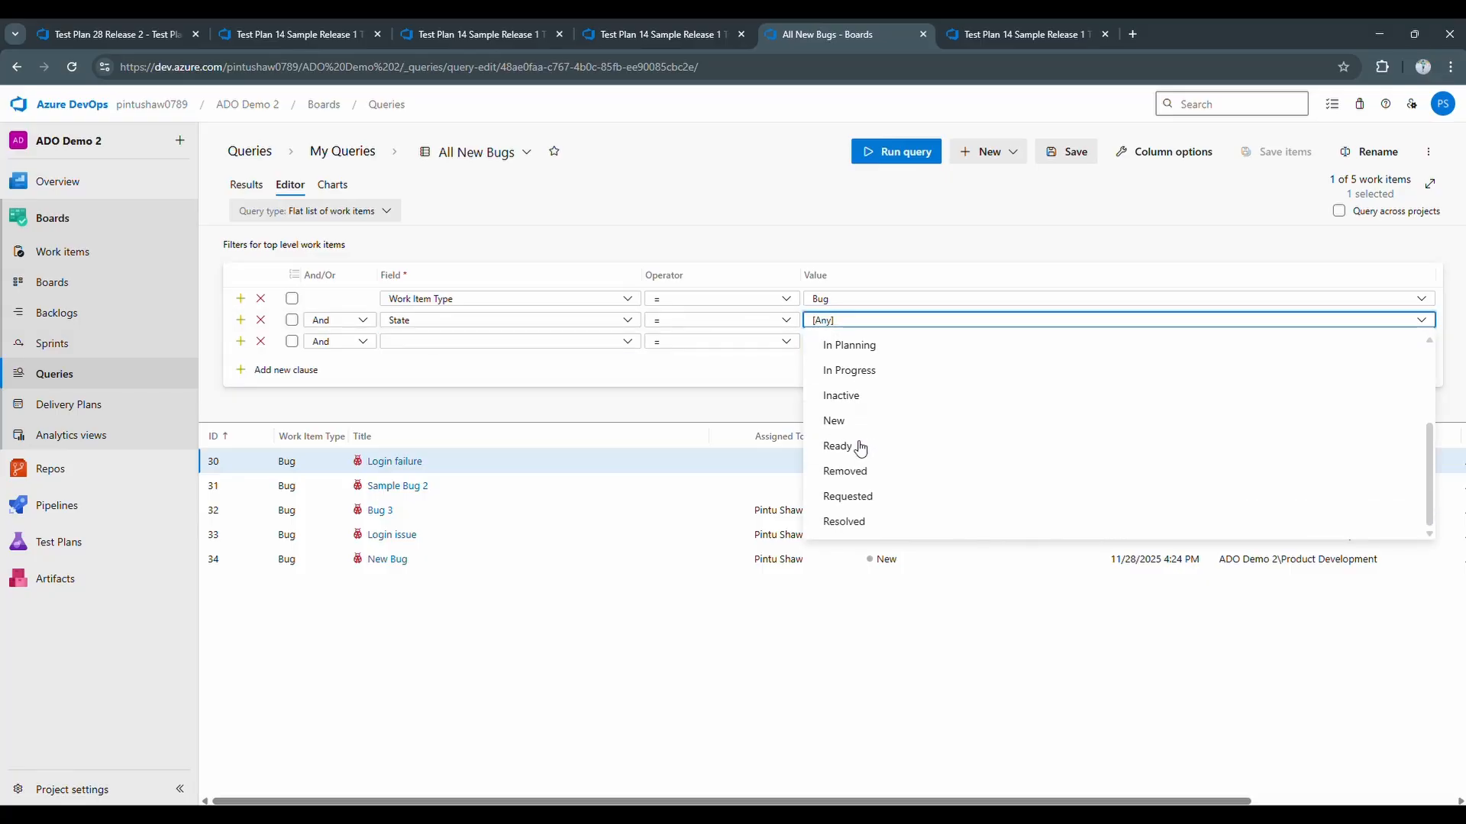
{"action": "left_click", "coordinate": [853, 421]}
{"action": "left_click", "coordinate": [260, 342]}
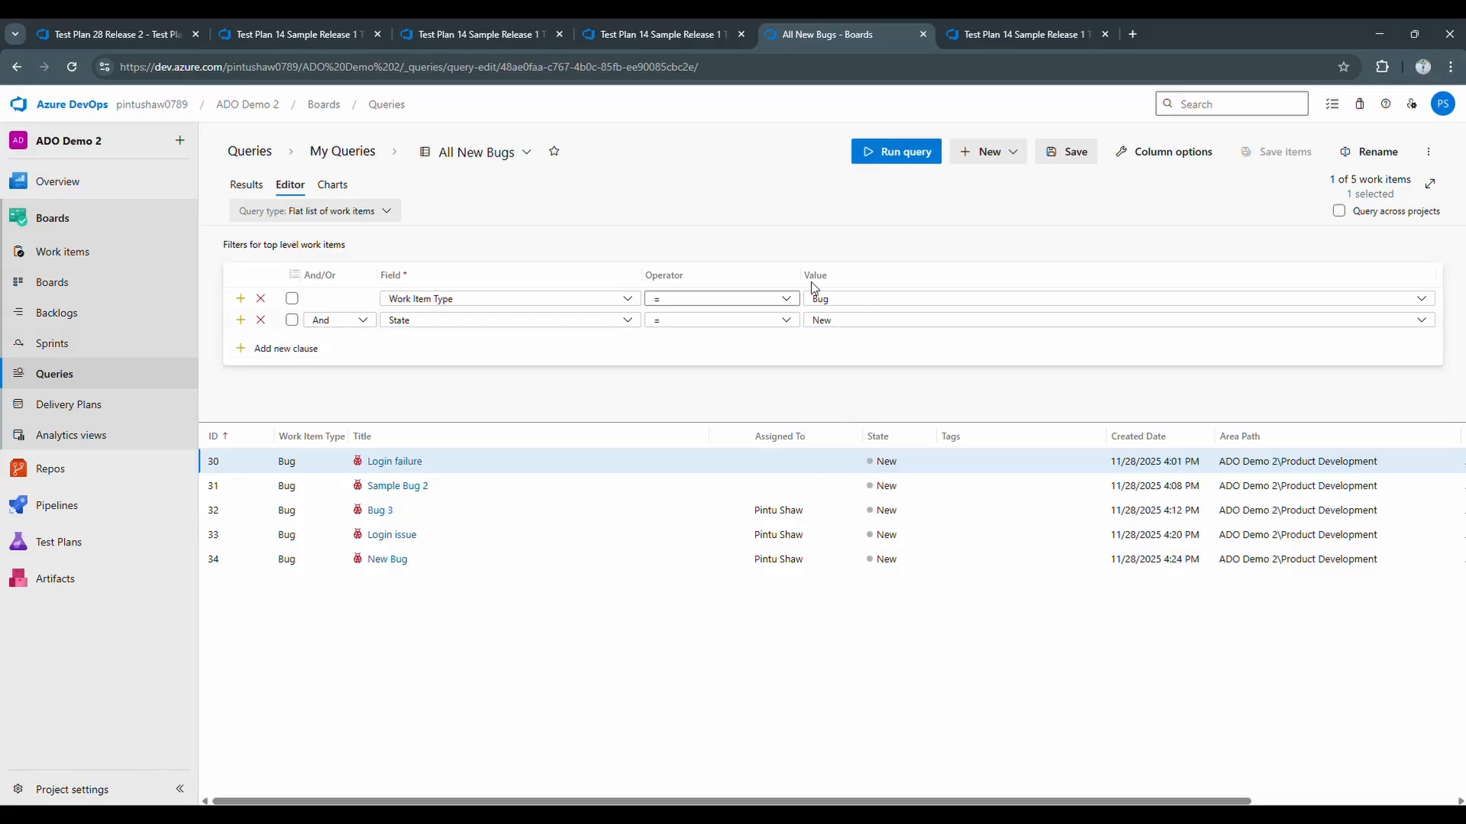
{"action": "left_click", "coordinate": [869, 153]}
{"action": "left_click", "coordinate": [1070, 152]}
- Browse the list of all queries and reopen All New Bugs from My Queries for editing
{"action": "left_click", "coordinate": [527, 156]}
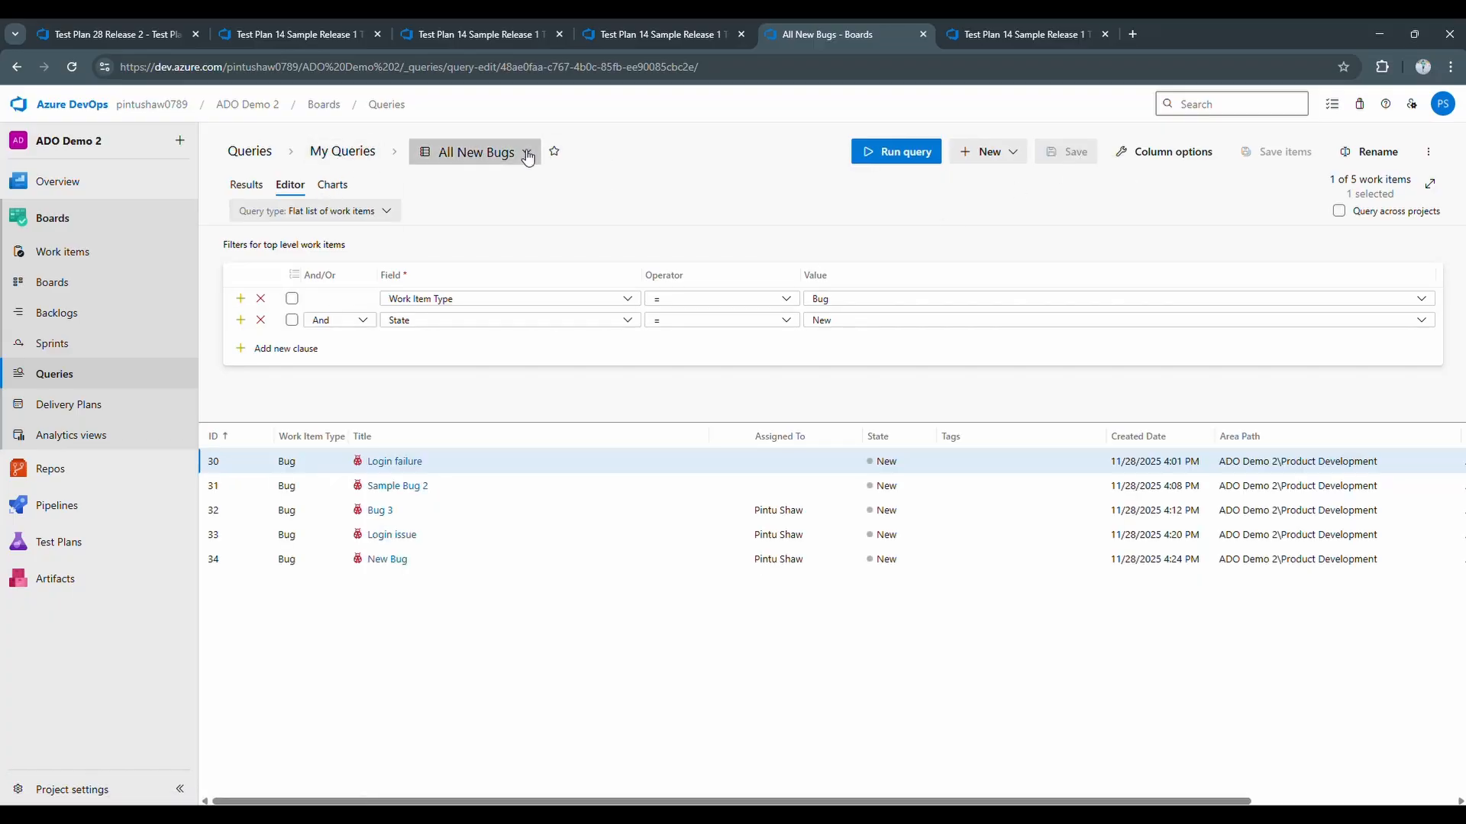
{"action": "left_click", "coordinate": [685, 117]}
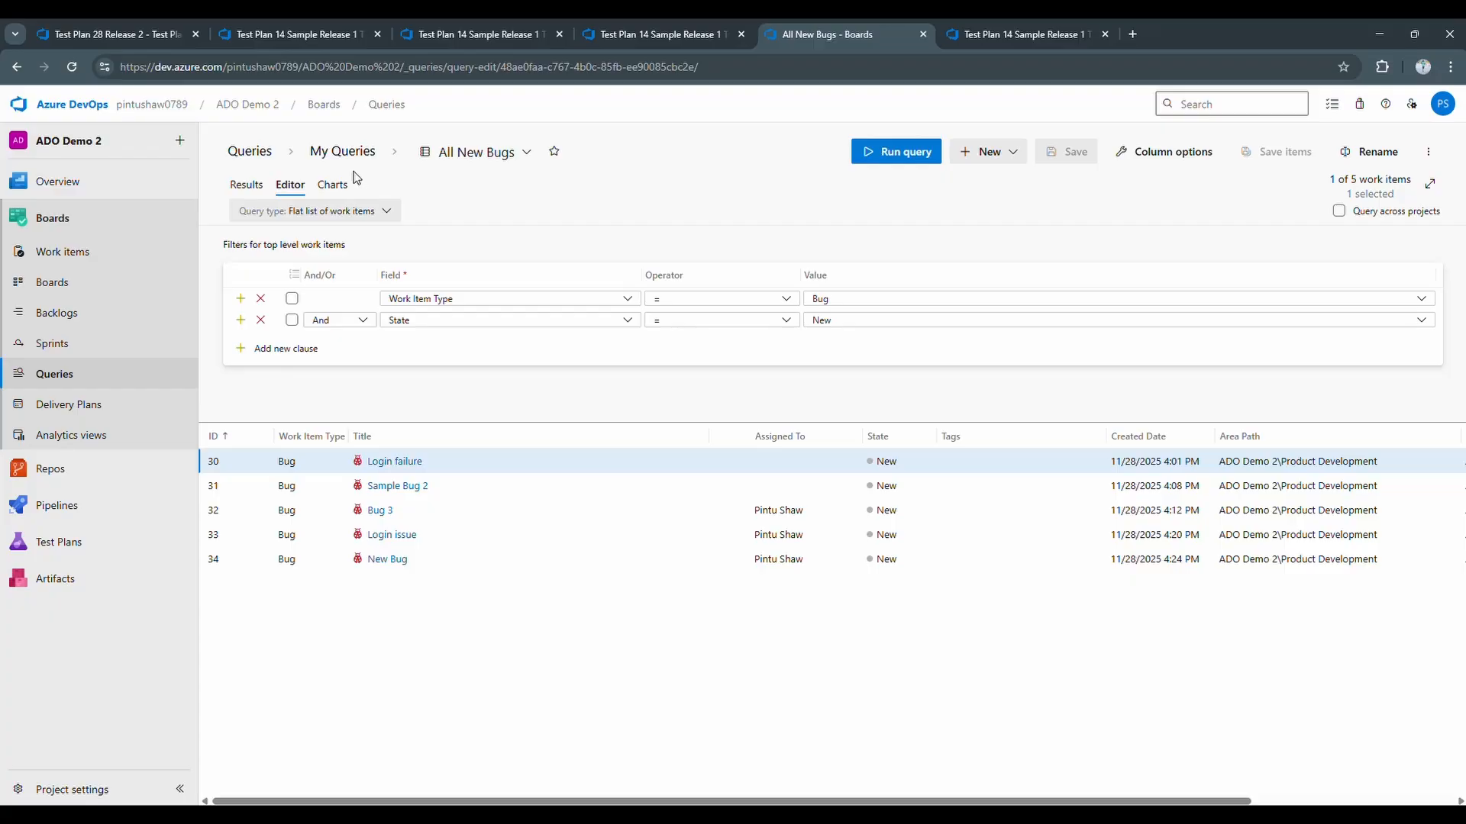
{"action": "left_click", "coordinate": [528, 153]}
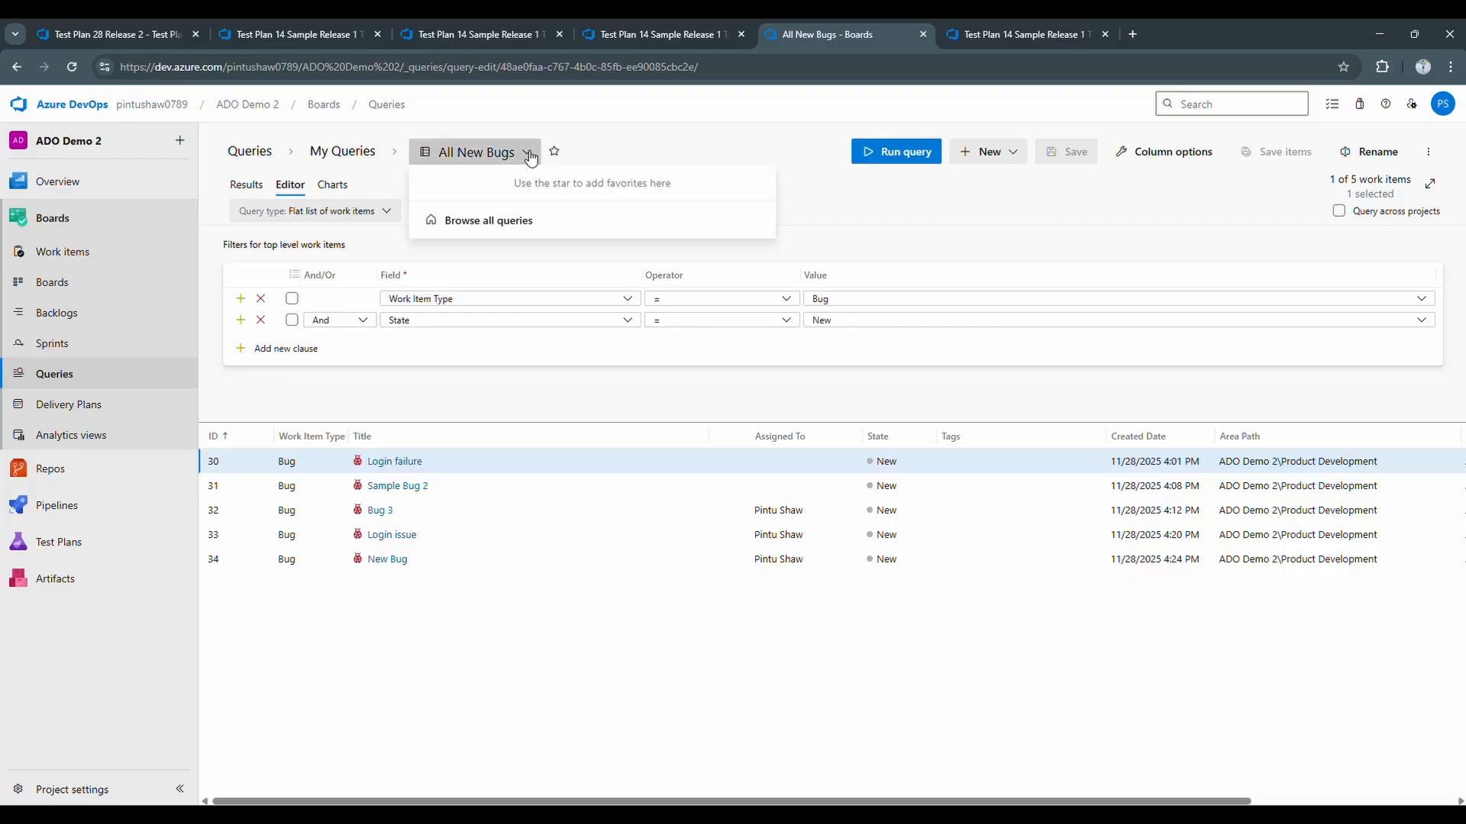
{"action": "left_click", "coordinate": [491, 222]}
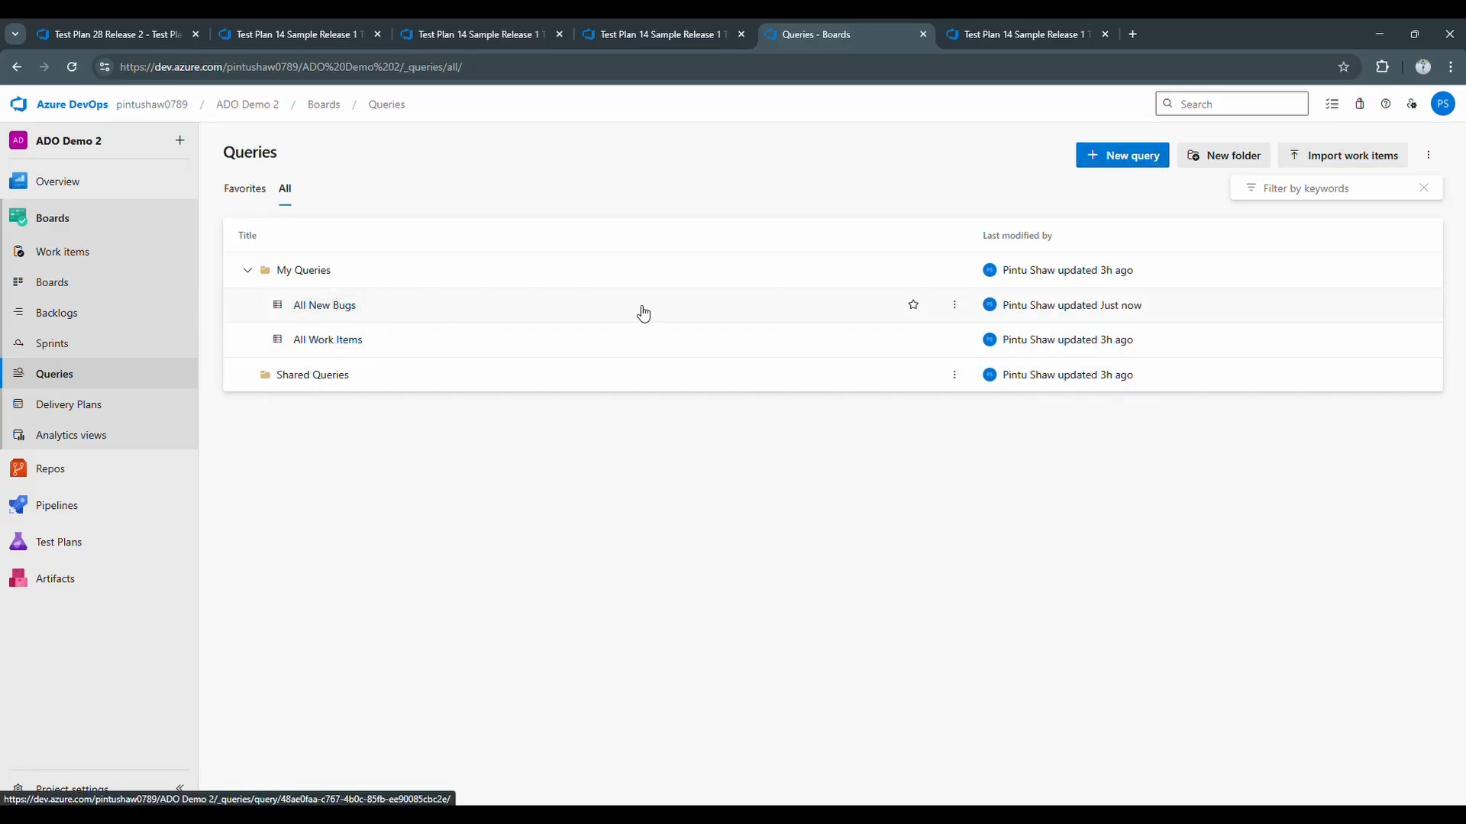
{"action": "left_click", "coordinate": [954, 304]}
{"action": "left_click", "coordinate": [881, 360]}
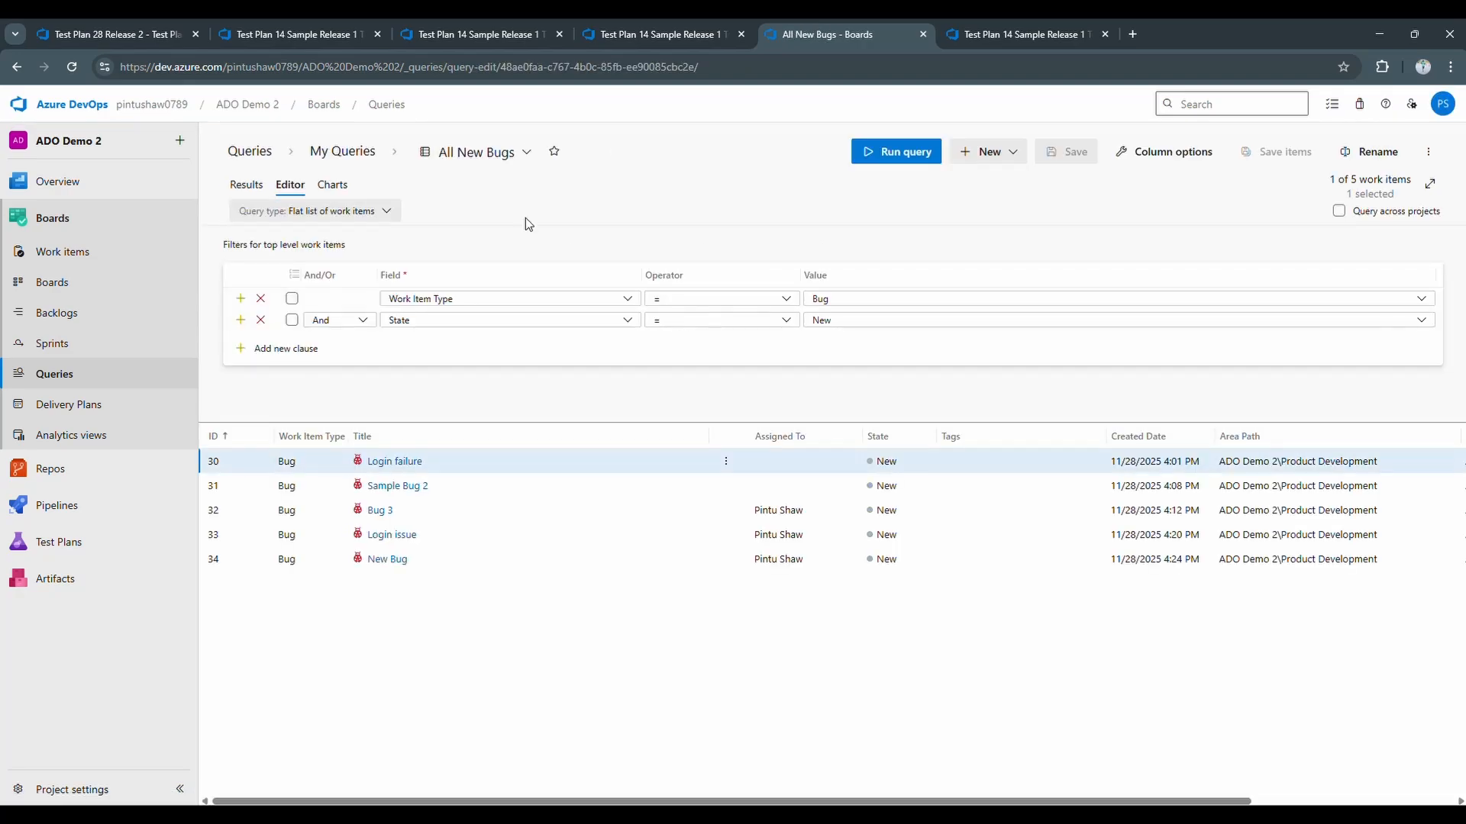
- Save a copy of the All New Bugs query in the Shared Queries folder
{"action": "left_click", "coordinate": [1427, 152]}
{"action": "left_click", "coordinate": [1336, 183]}
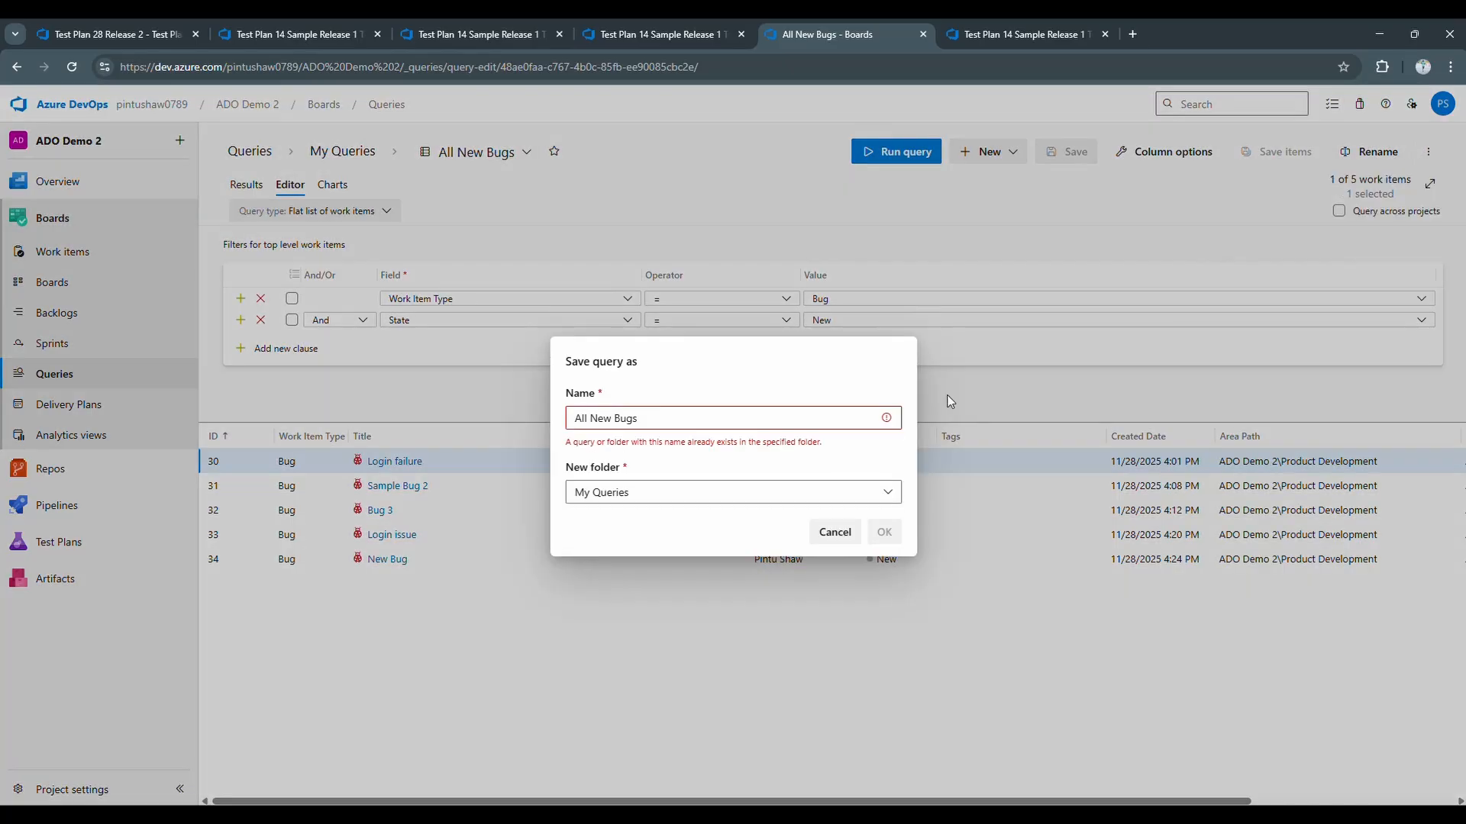
{"action": "left_click", "coordinate": [633, 493]}
{"action": "left_click", "coordinate": [634, 493]}
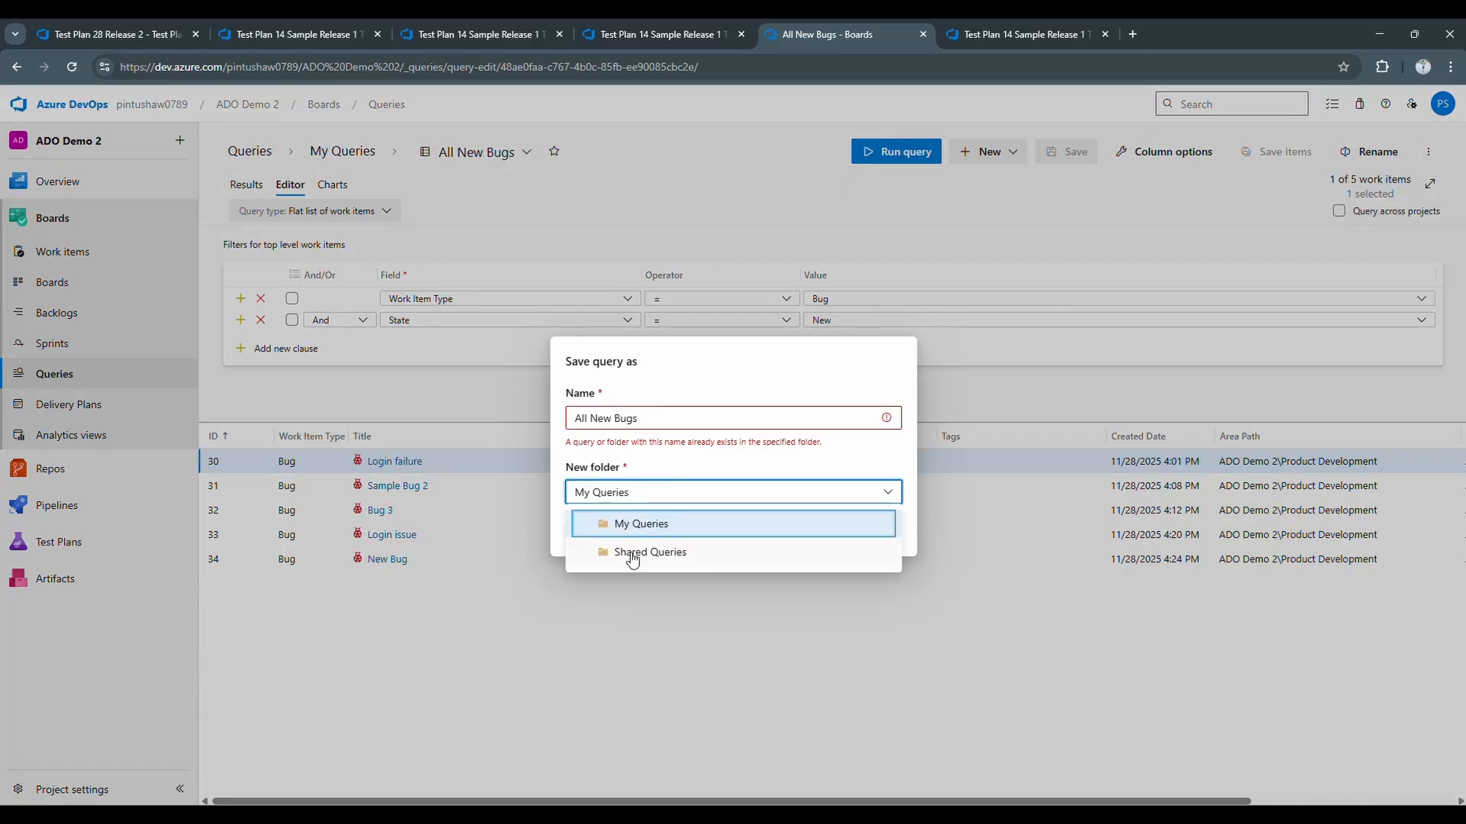
{"action": "left_click", "coordinate": [630, 552]}
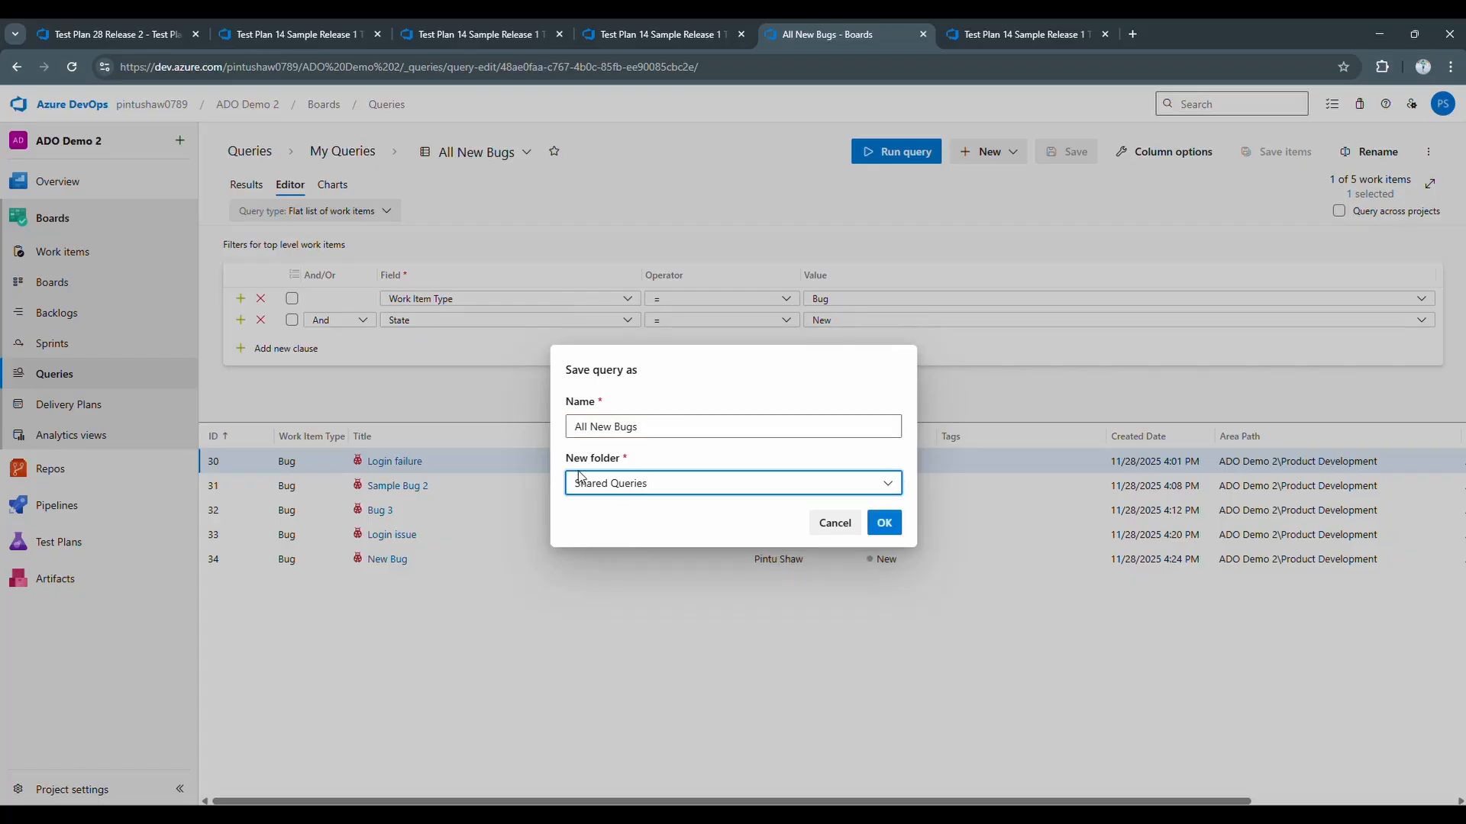
{"action": "left_click", "coordinate": [882, 529]}
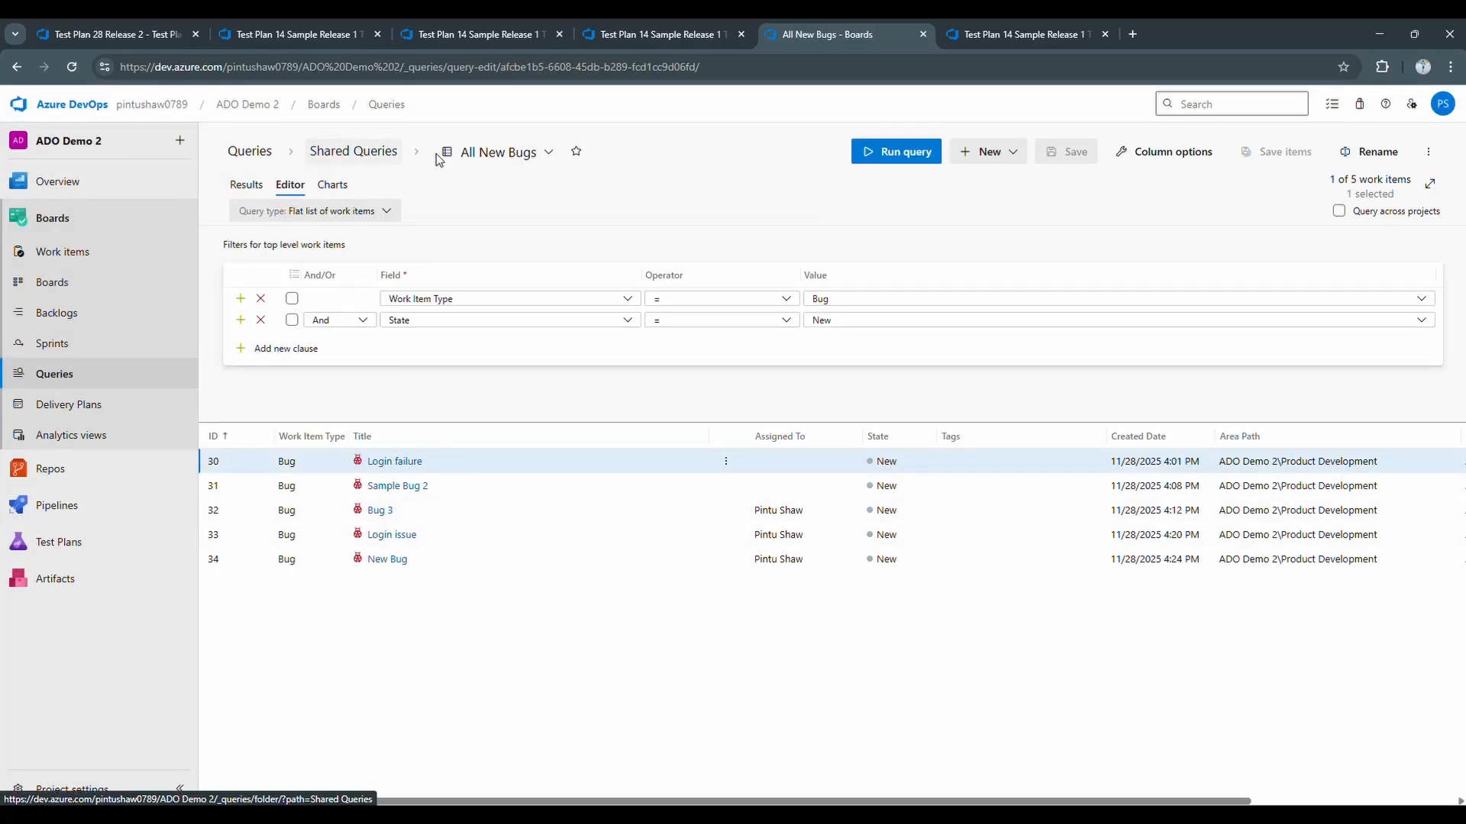
- Create a folder named Testing in Shared Queries and move the shared All New Bugs query into it
{"action": "left_click", "coordinate": [258, 156]}
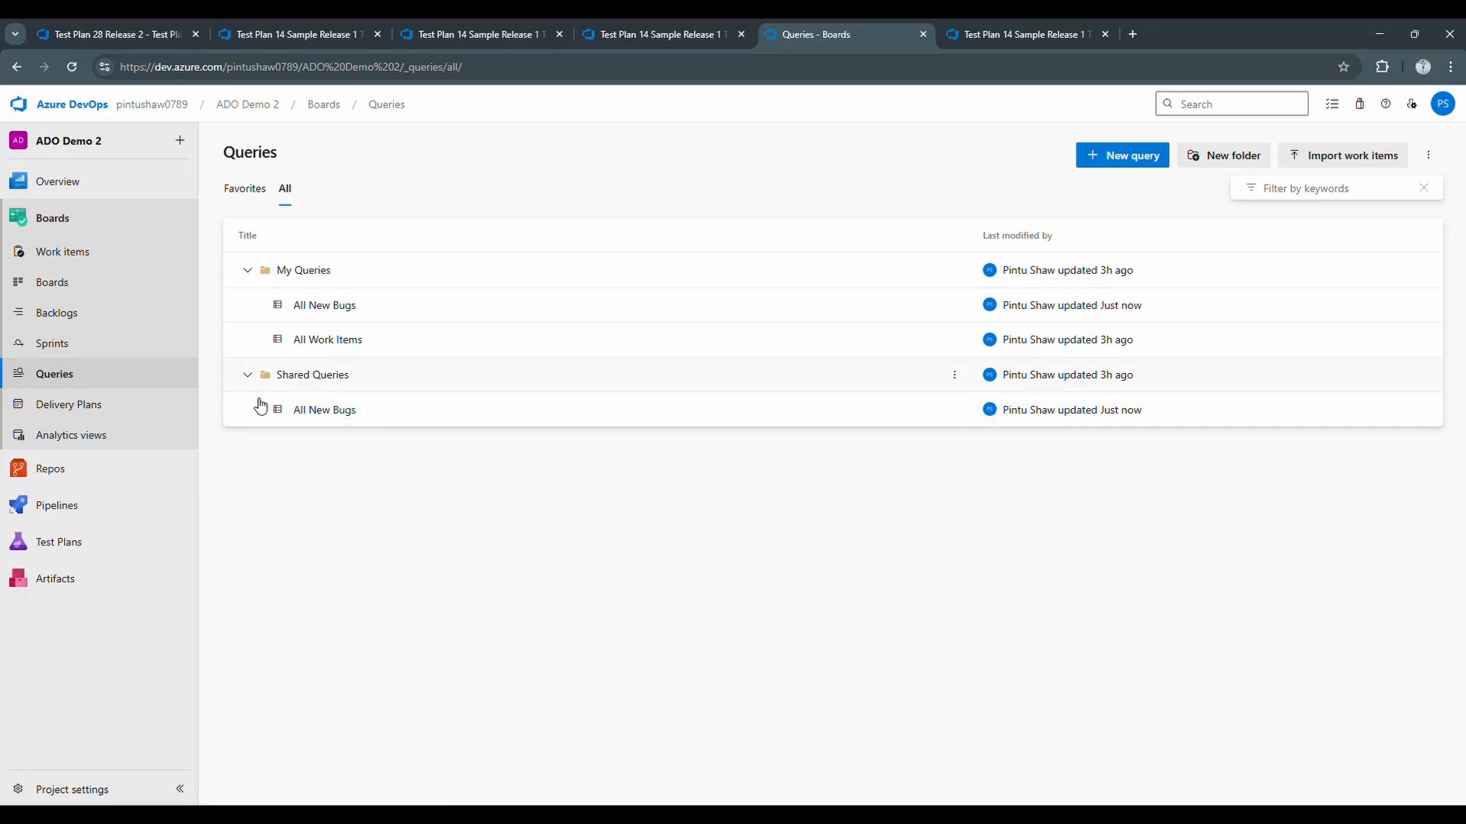
{"action": "left_click", "coordinate": [954, 375]}
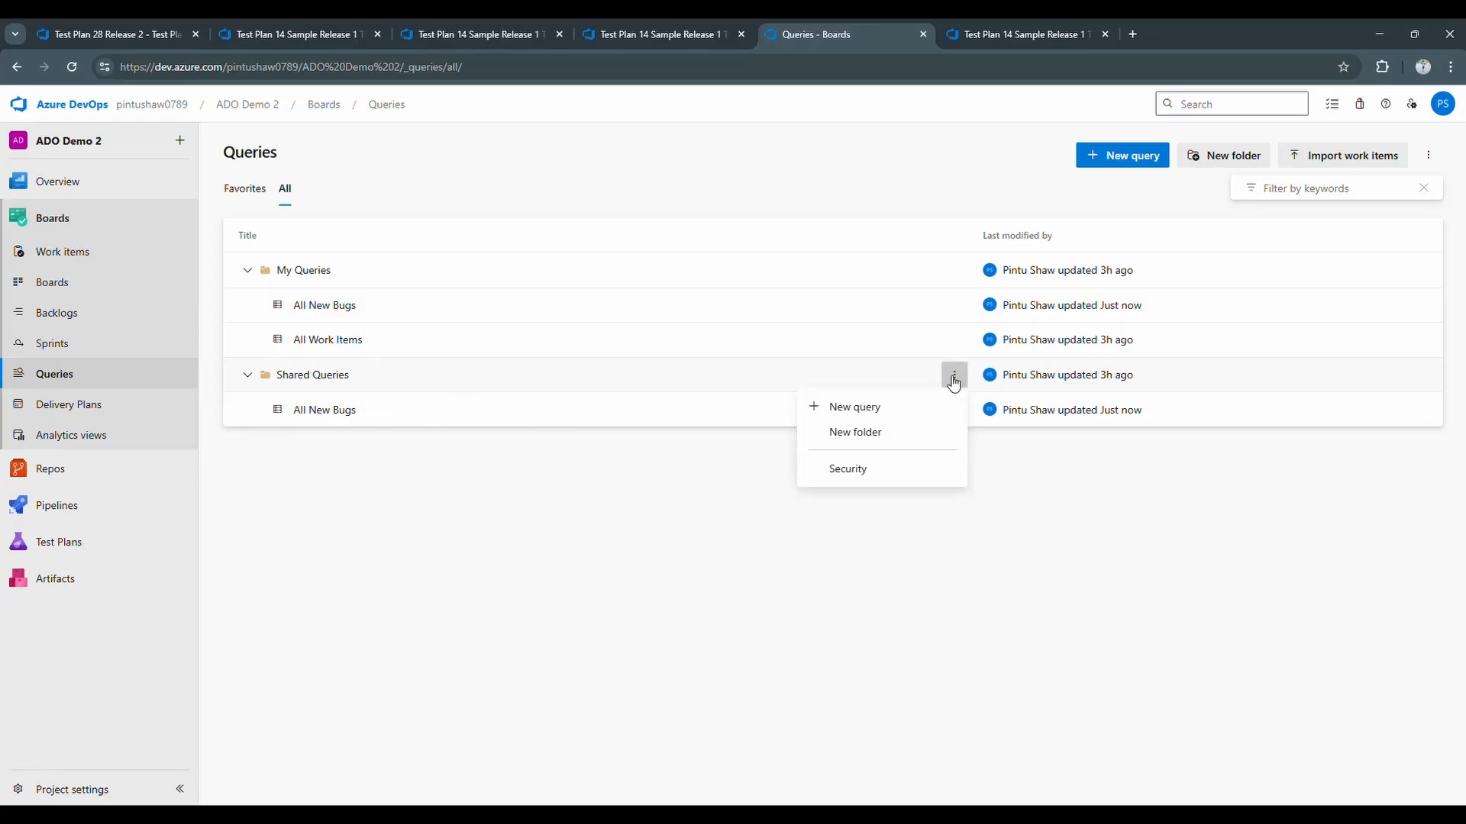
{"action": "left_click", "coordinate": [888, 428]}
{"action": "left_click", "coordinate": [630, 427]}
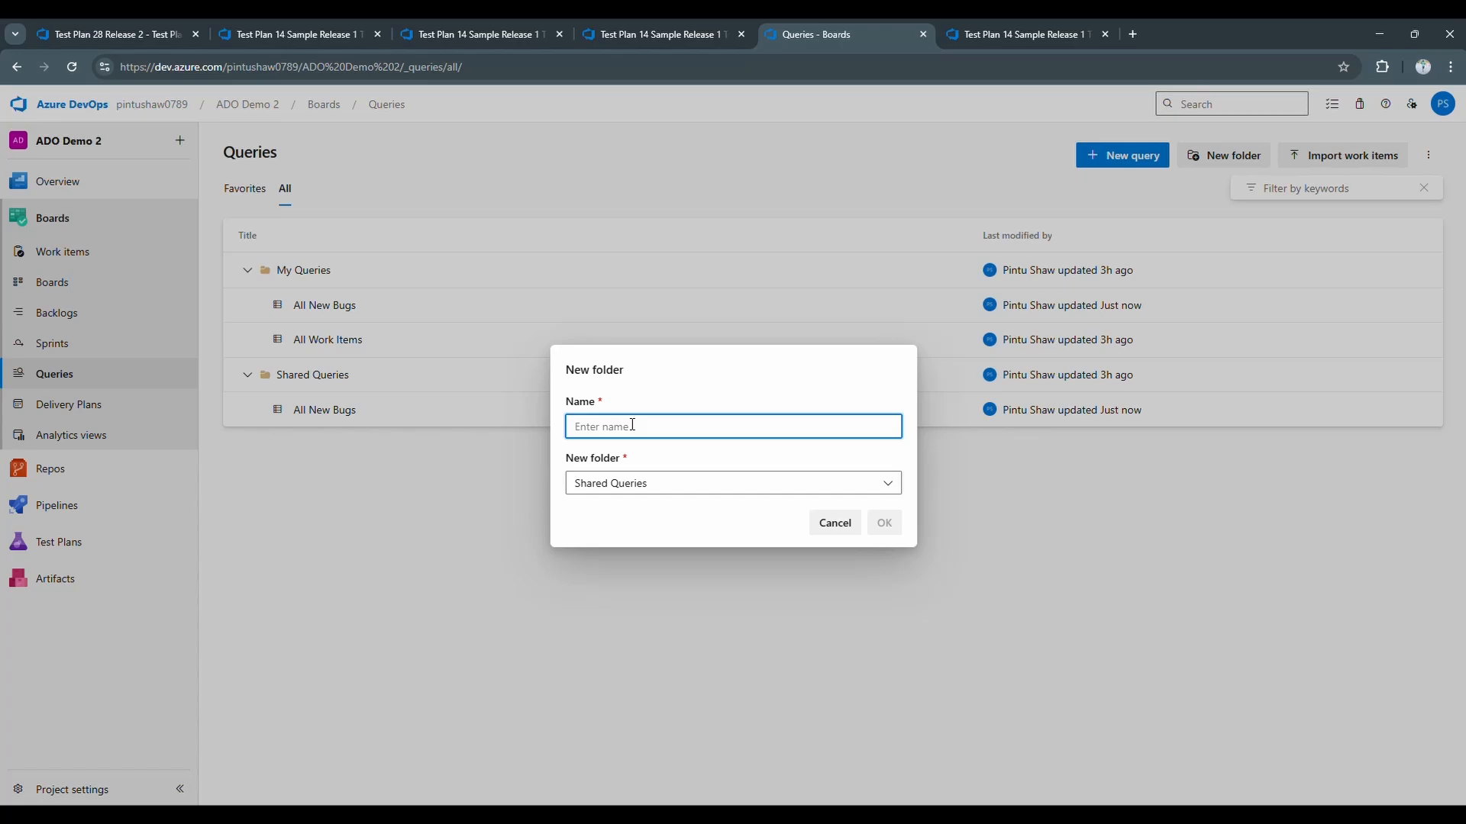
{"action": "type", "text": "A"}
{"action": "key", "text": "BackSpace"}
{"action": "type", "text": "Testing"}
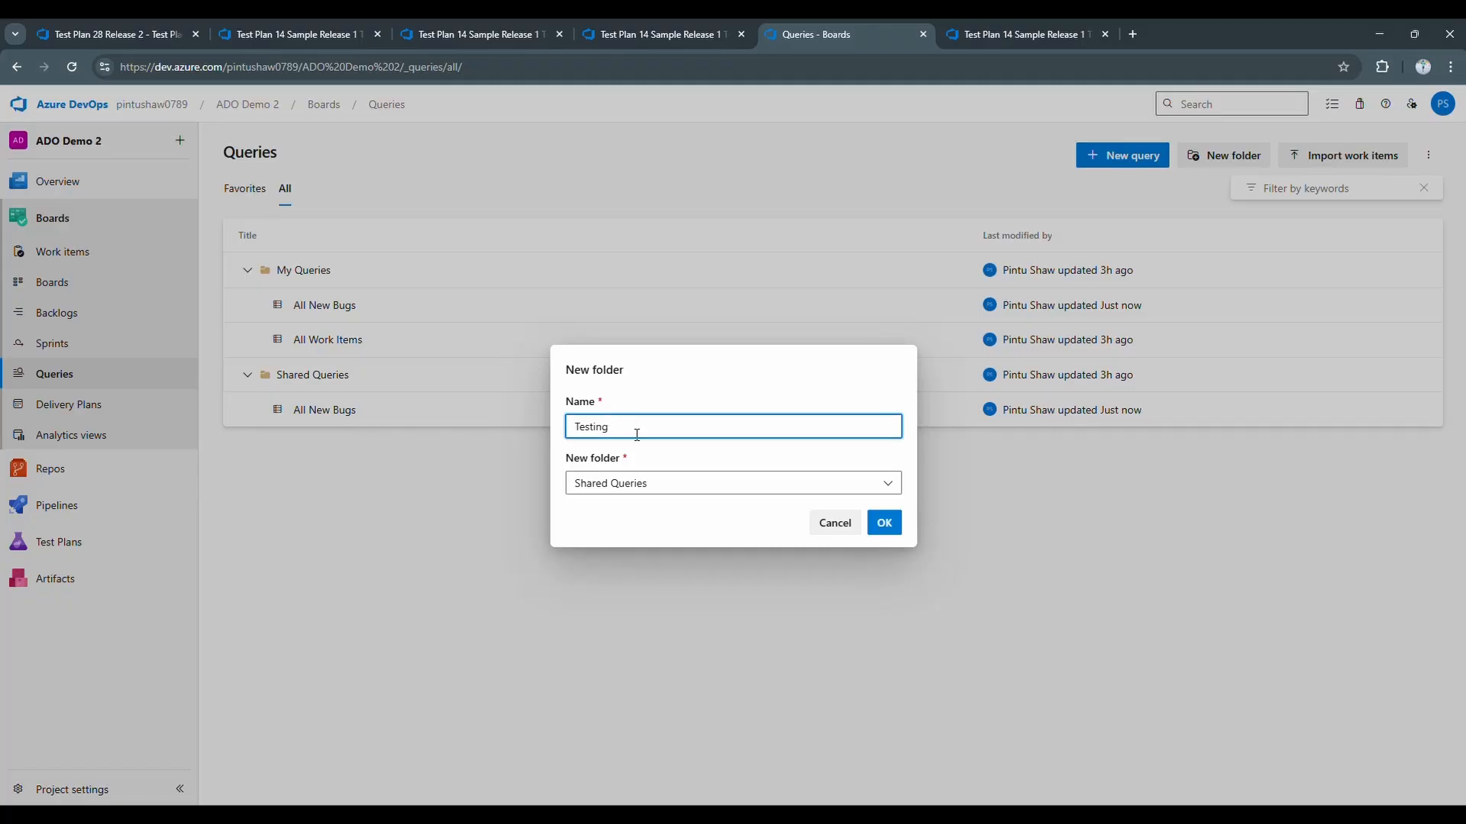
{"action": "left_click", "coordinate": [884, 532]}
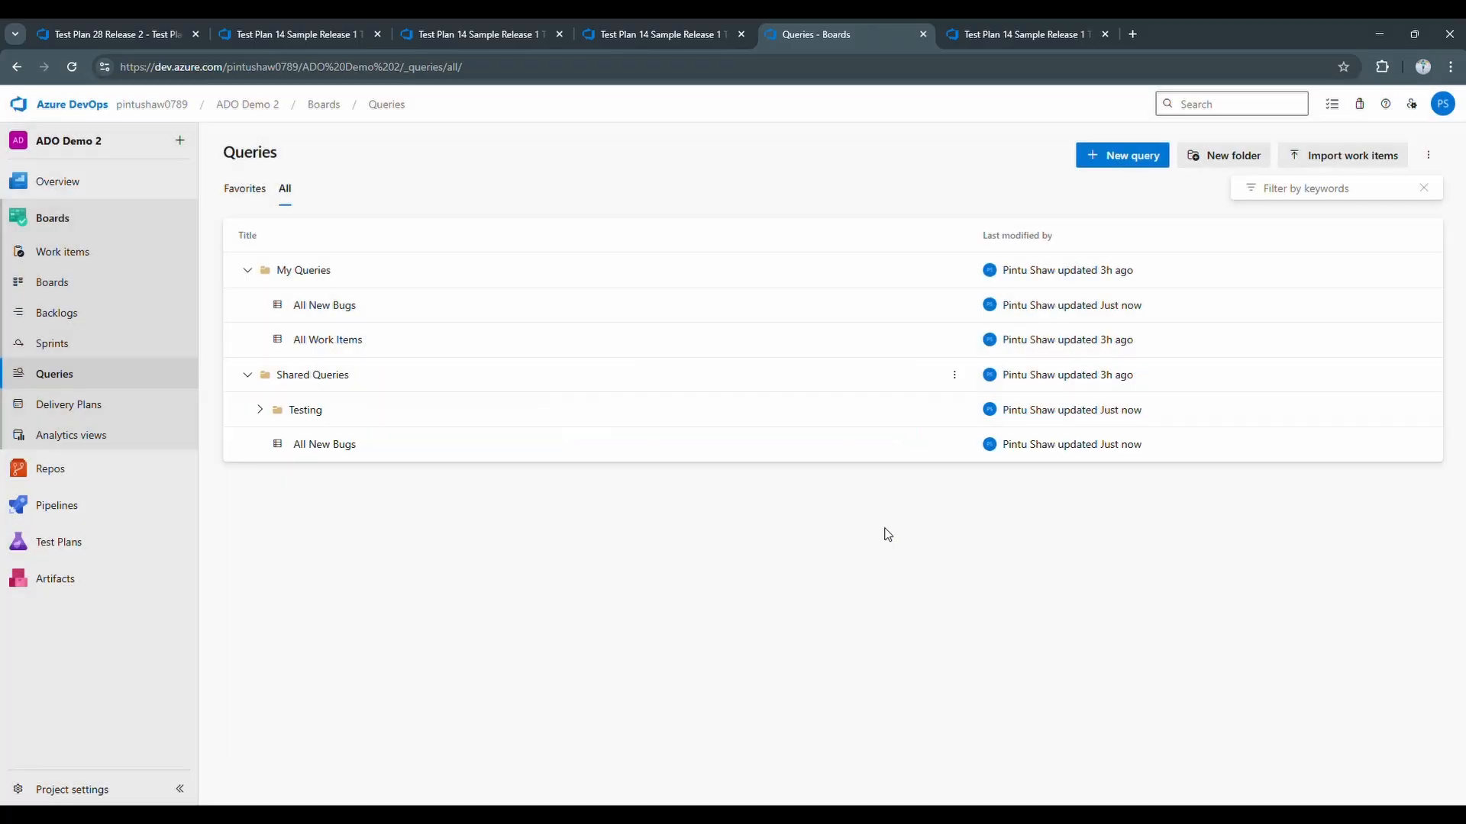
{"action": "left_click_drag", "start_coordinate": [309, 452], "coordinate": [327, 419]}
{"action": "left_click", "coordinate": [260, 411]}
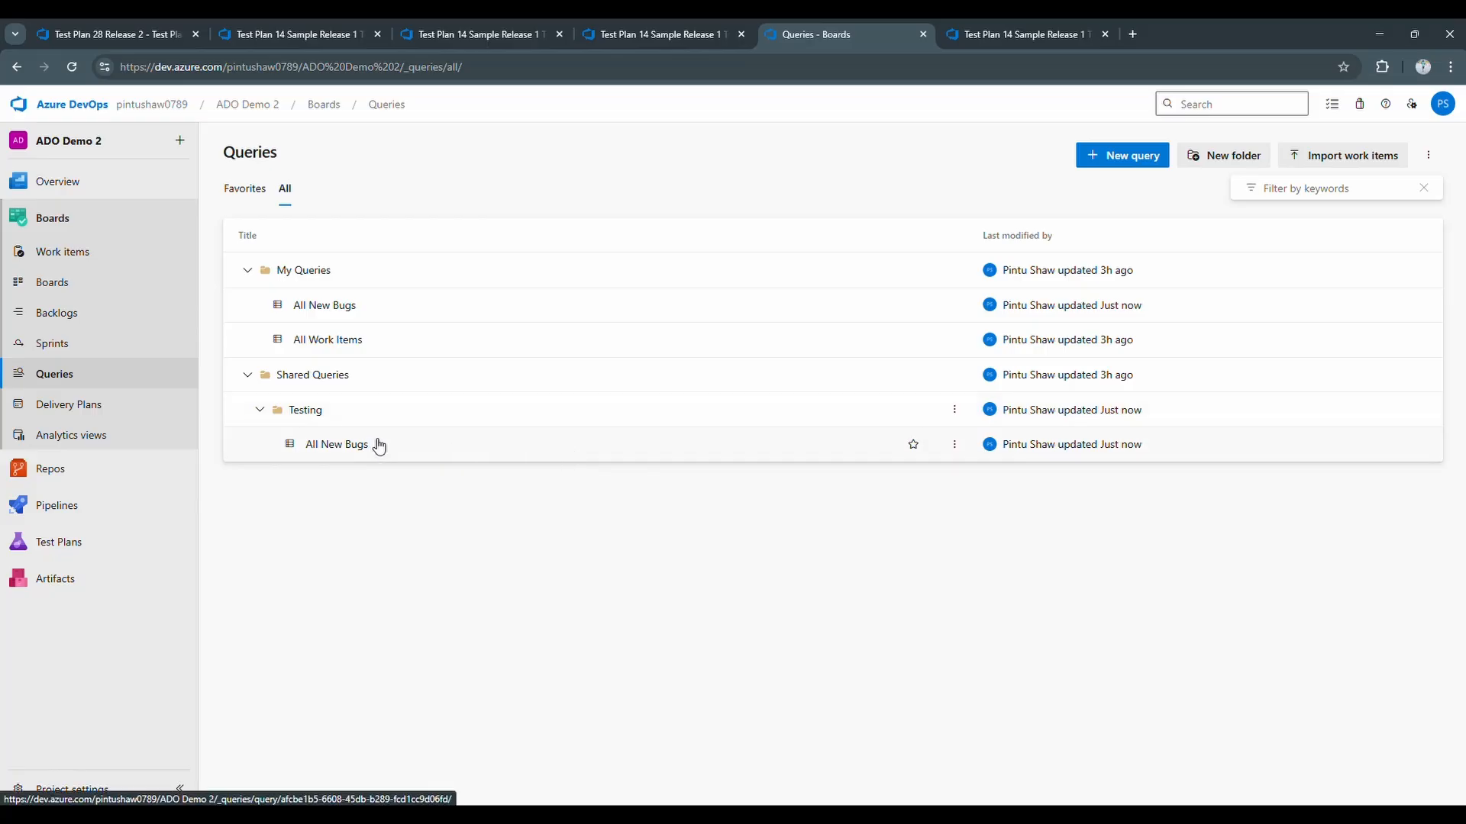
- Create a new query filtering Work Item Type to Test Case and run it
{"action": "left_click", "coordinate": [1161, 163]}
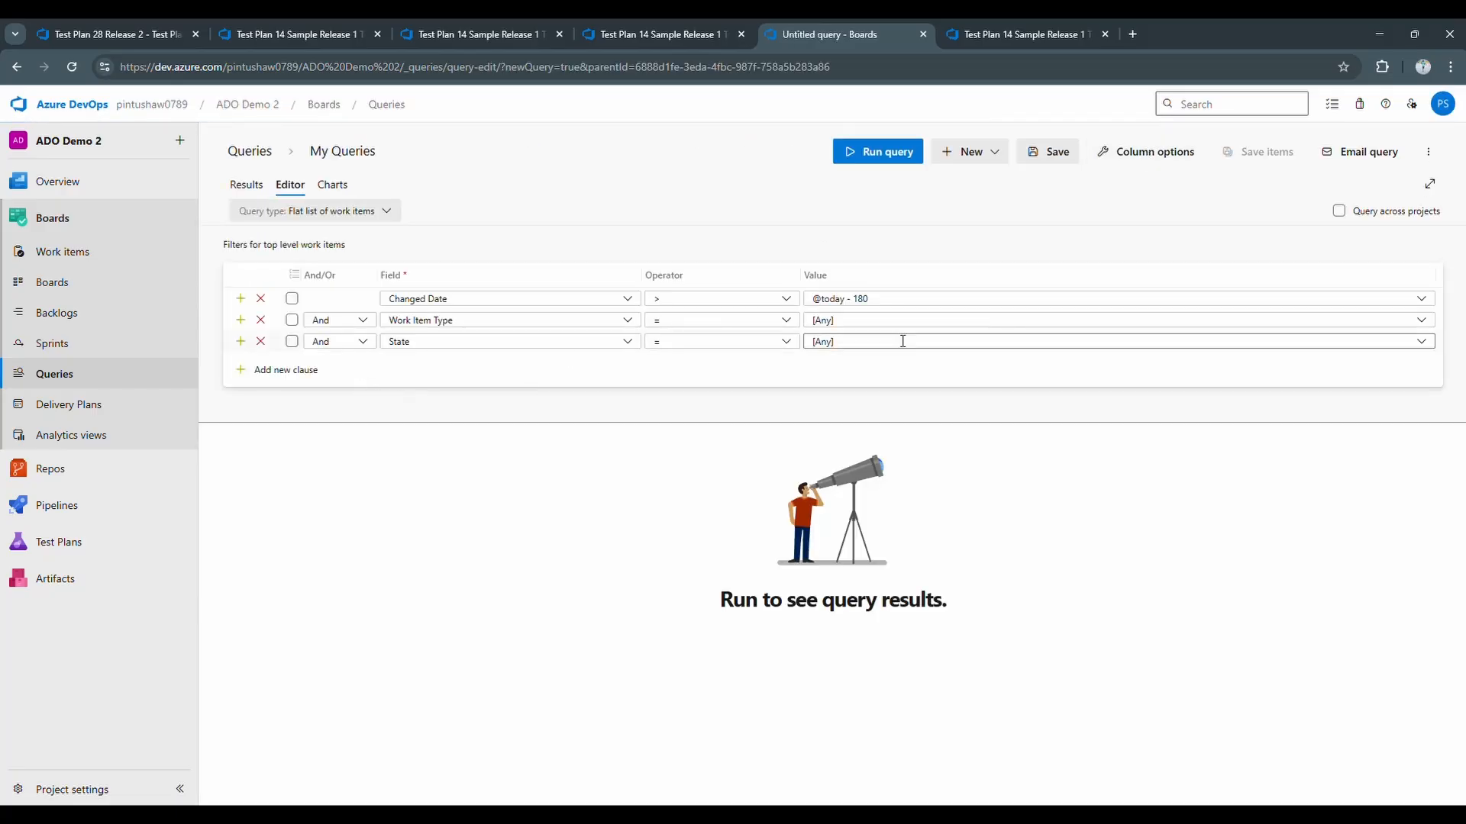
{"action": "left_click", "coordinate": [873, 320]}
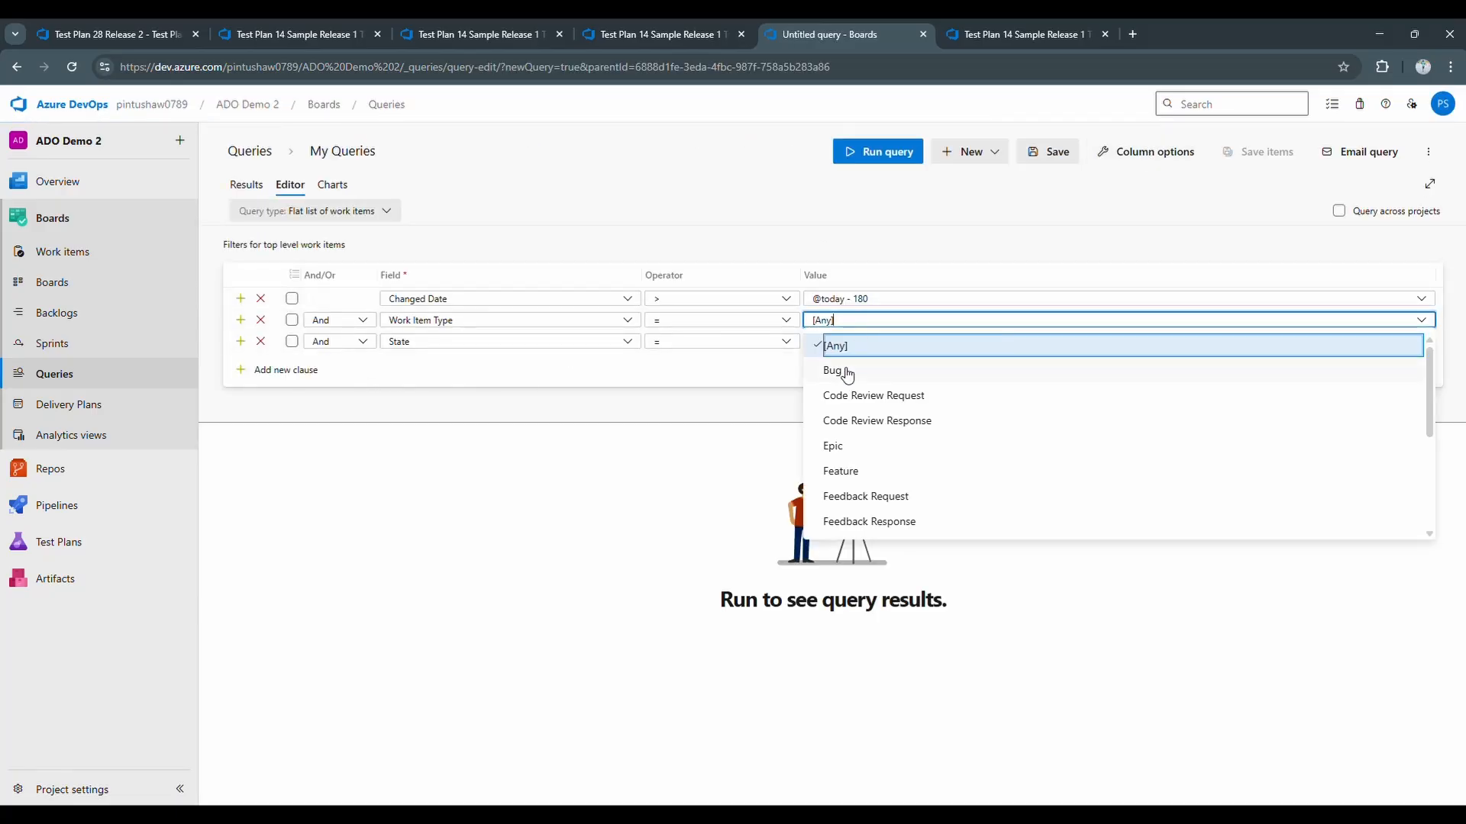
{"action": "scroll", "coordinate": [867, 484], "scroll_direction": "down", "scroll_amount": 3}
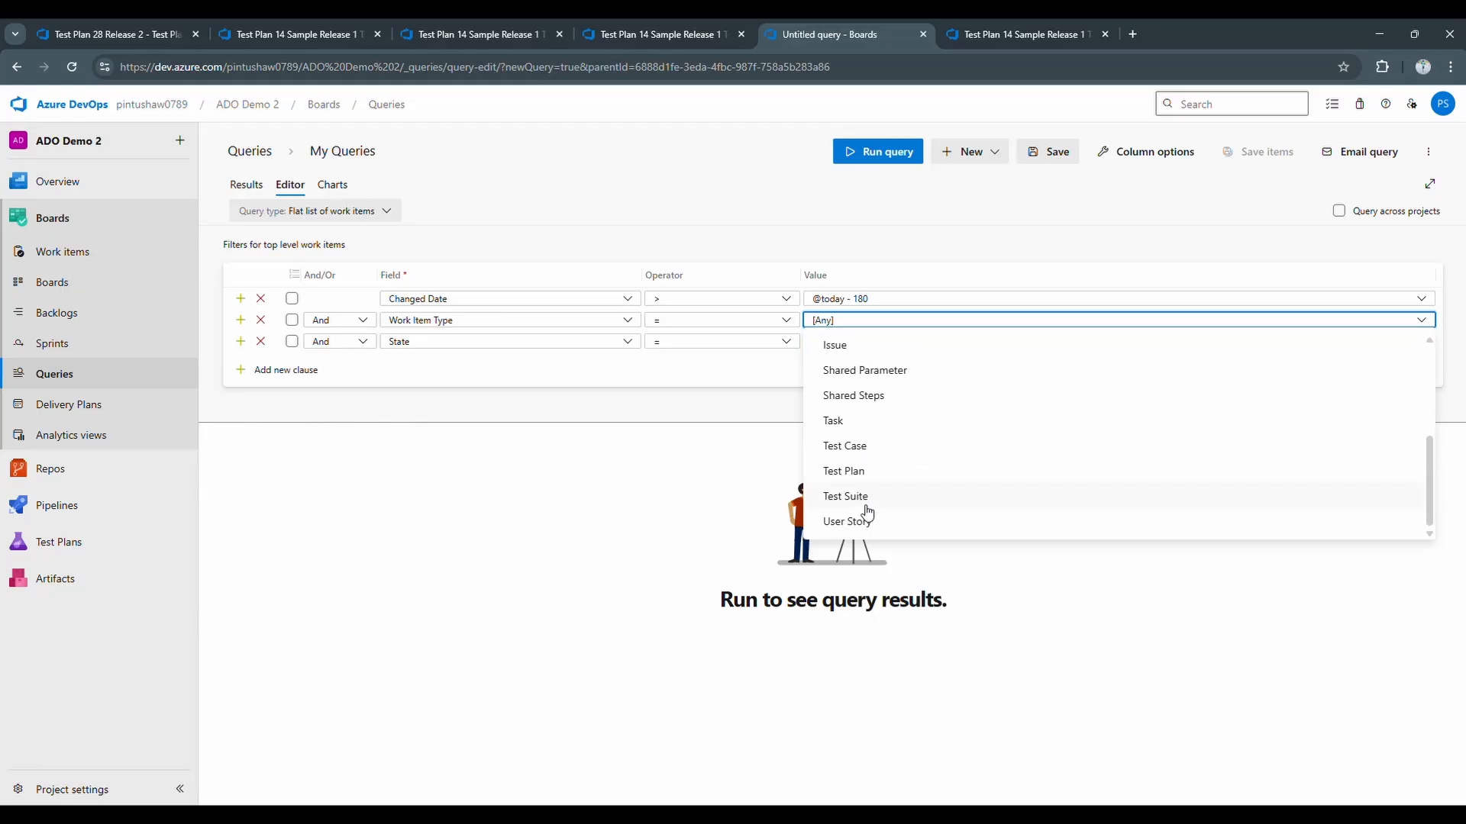
{"action": "left_click", "coordinate": [866, 450]}
{"action": "left_click", "coordinate": [878, 153]}
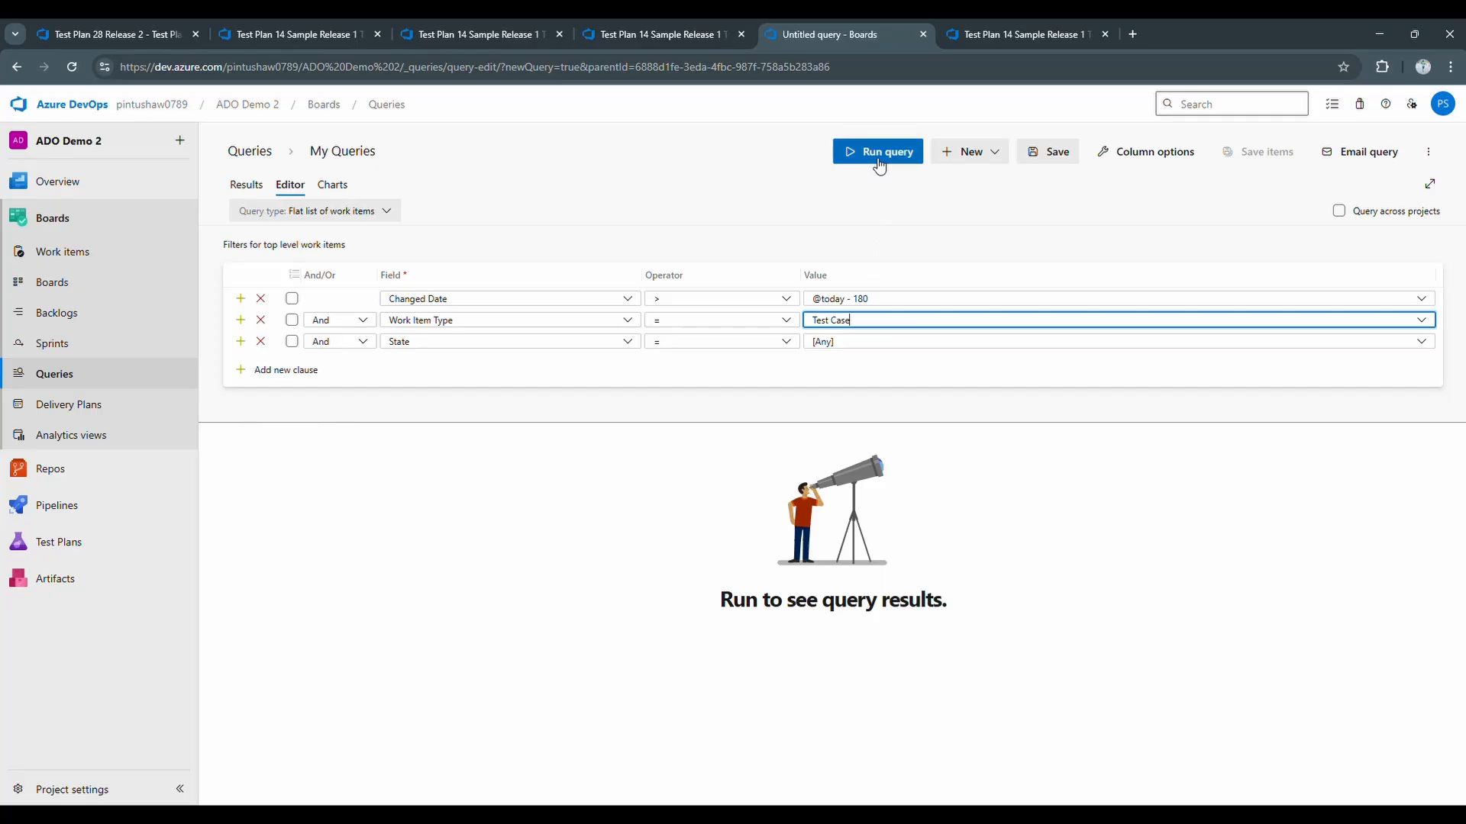
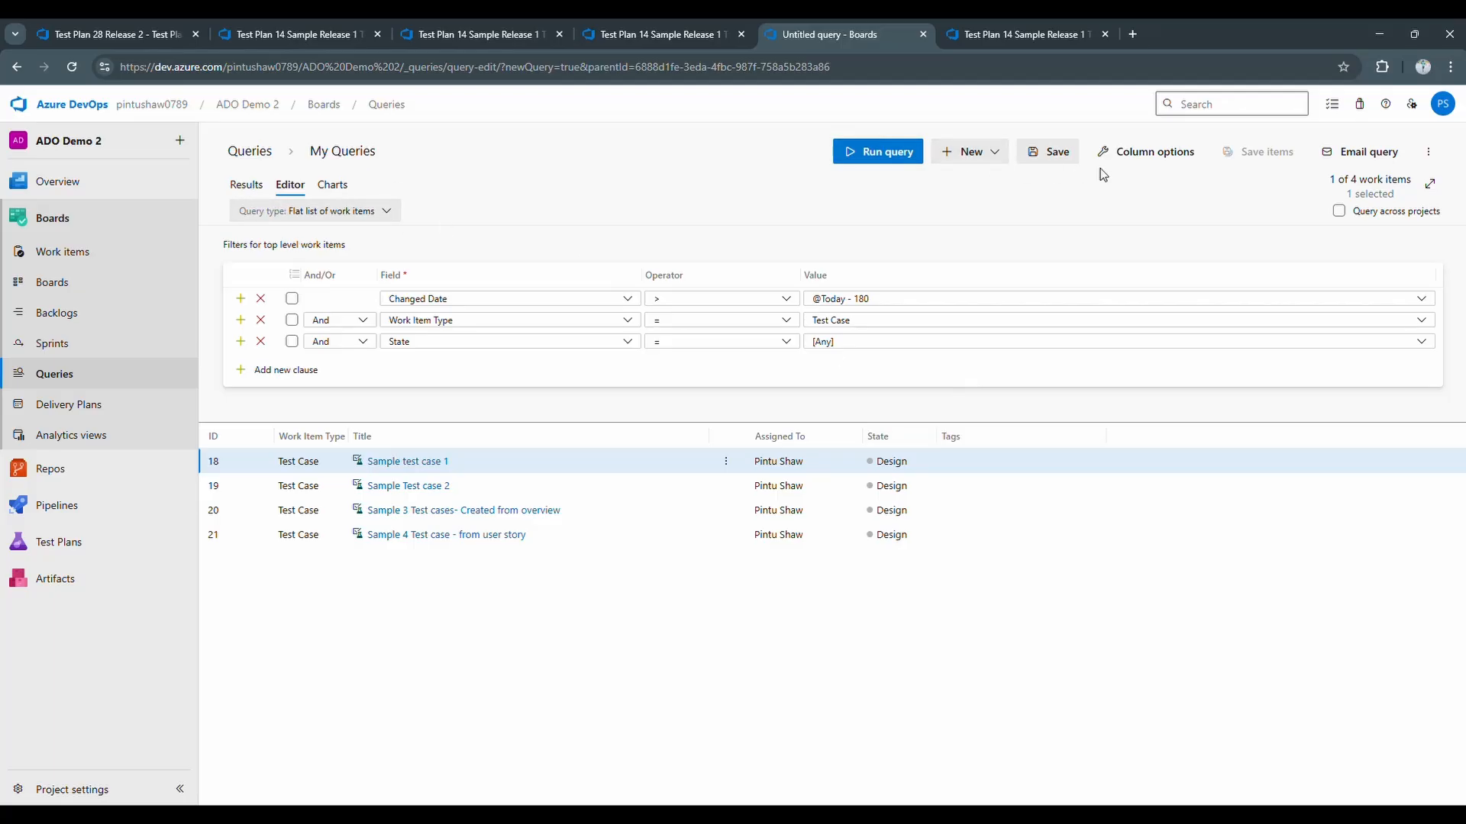
- Save the new query as "All Test cases" in the Shared Queries folder
{"action": "left_click", "coordinate": [1428, 152]}
{"action": "left_click", "coordinate": [1141, 204]}
{"action": "left_click", "coordinate": [1039, 151]}
{"action": "left_click", "coordinate": [682, 483]}
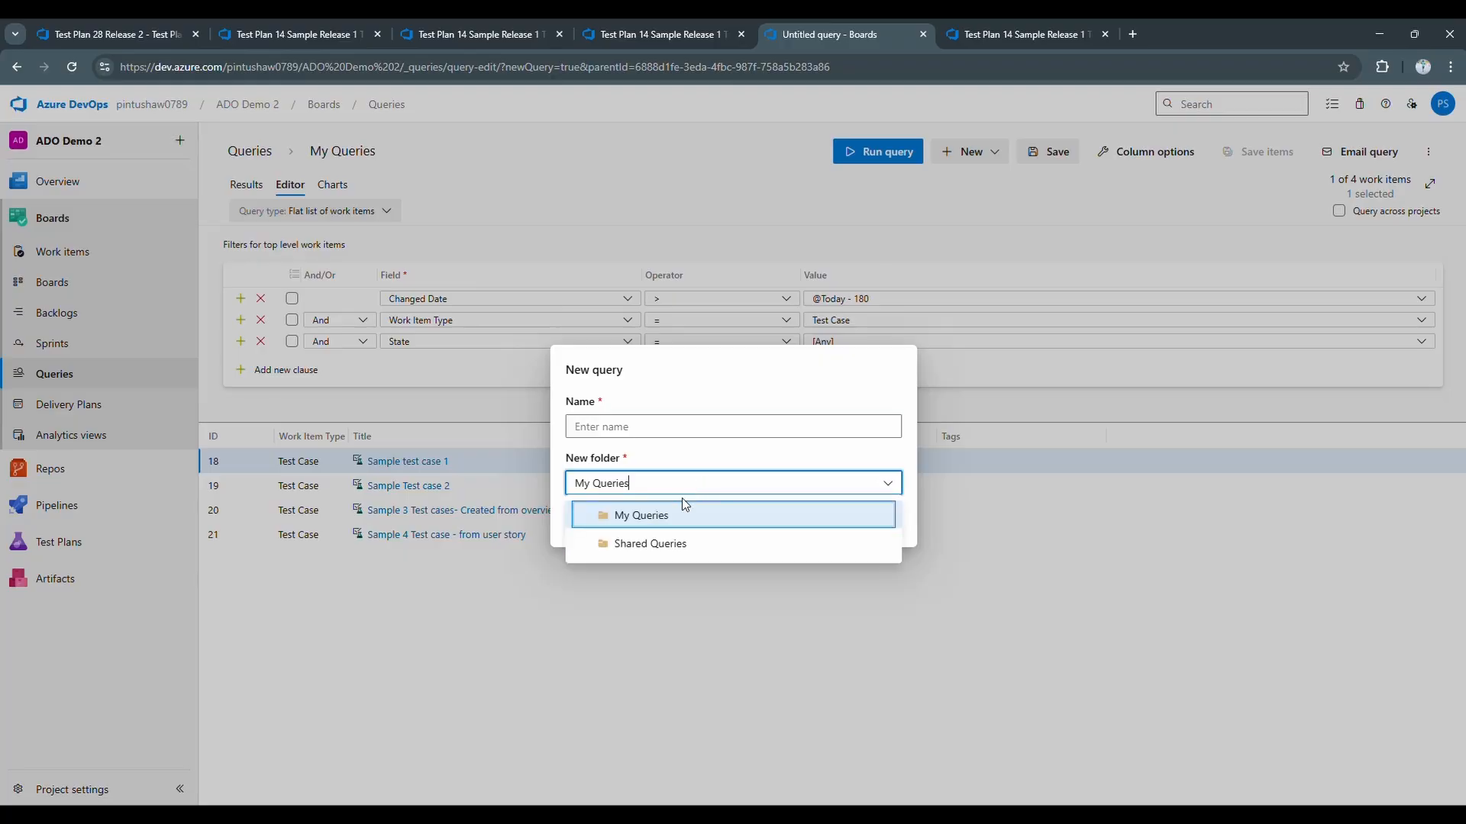
{"action": "left_click", "coordinate": [654, 542]}
{"action": "left_click", "coordinate": [590, 424]}
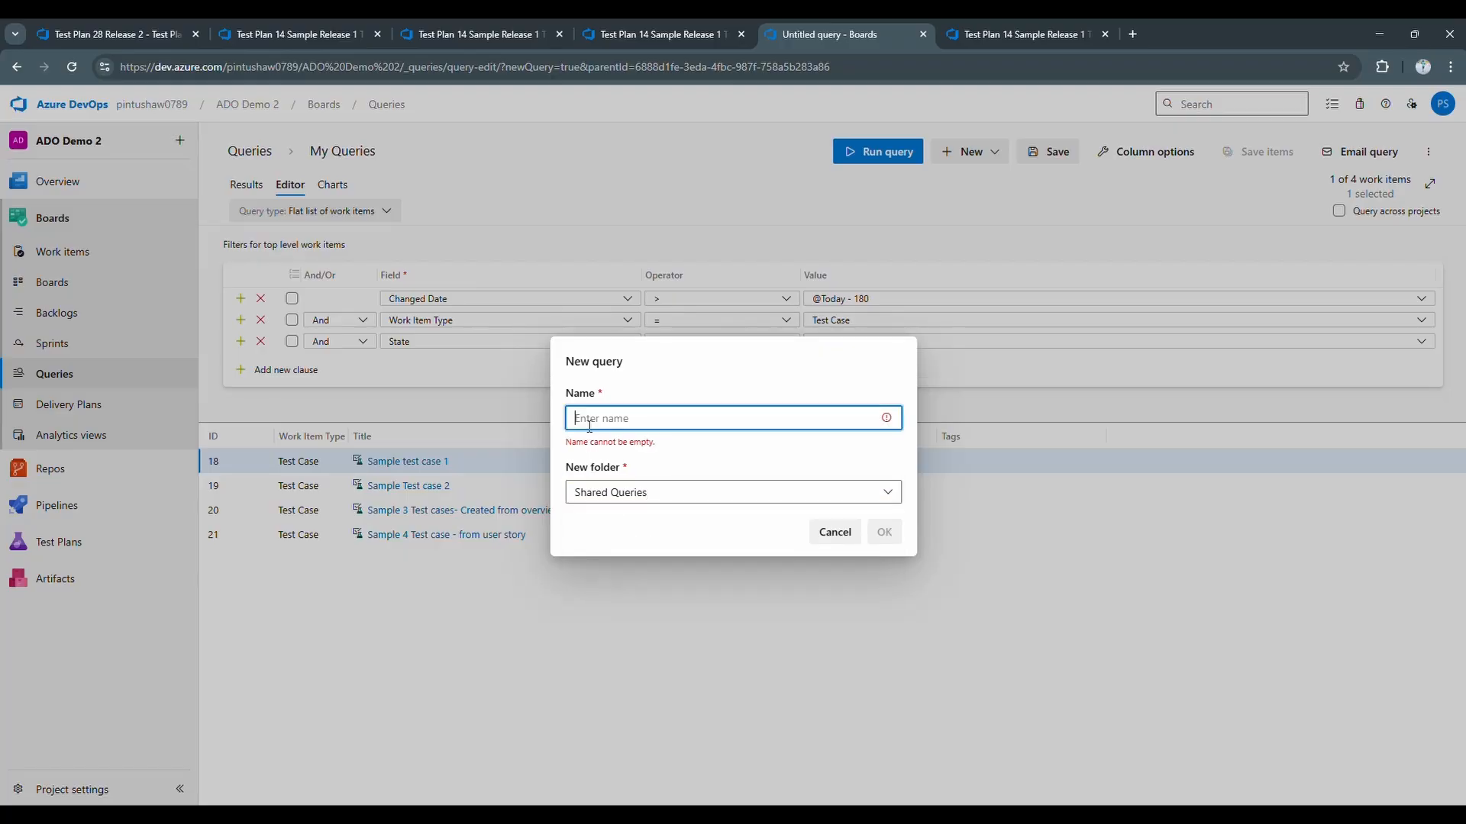
{"action": "left_click", "coordinate": [871, 496]}
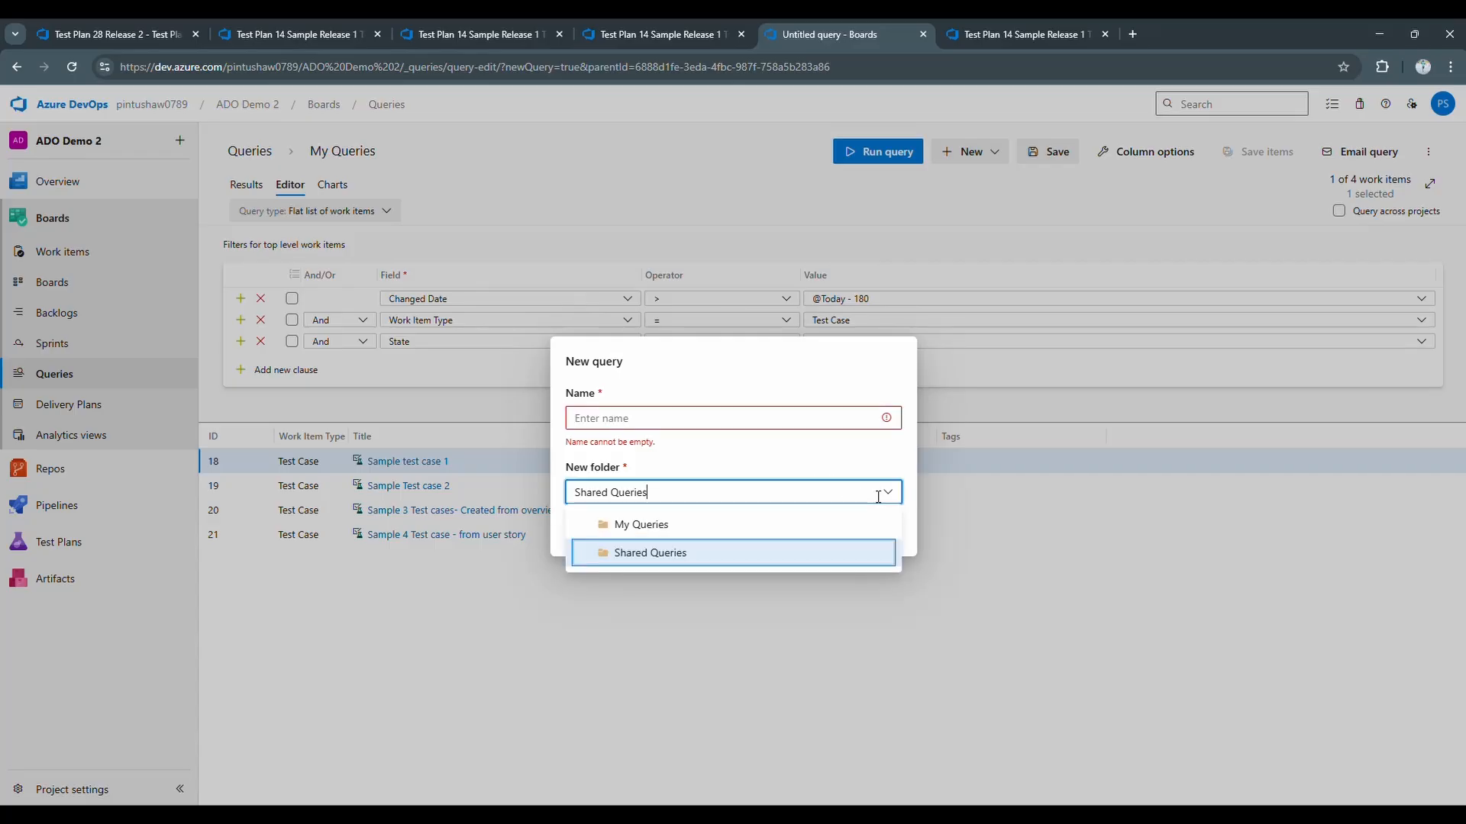
{"action": "left_click", "coordinate": [608, 557]}
{"action": "left_click", "coordinate": [640, 423]}
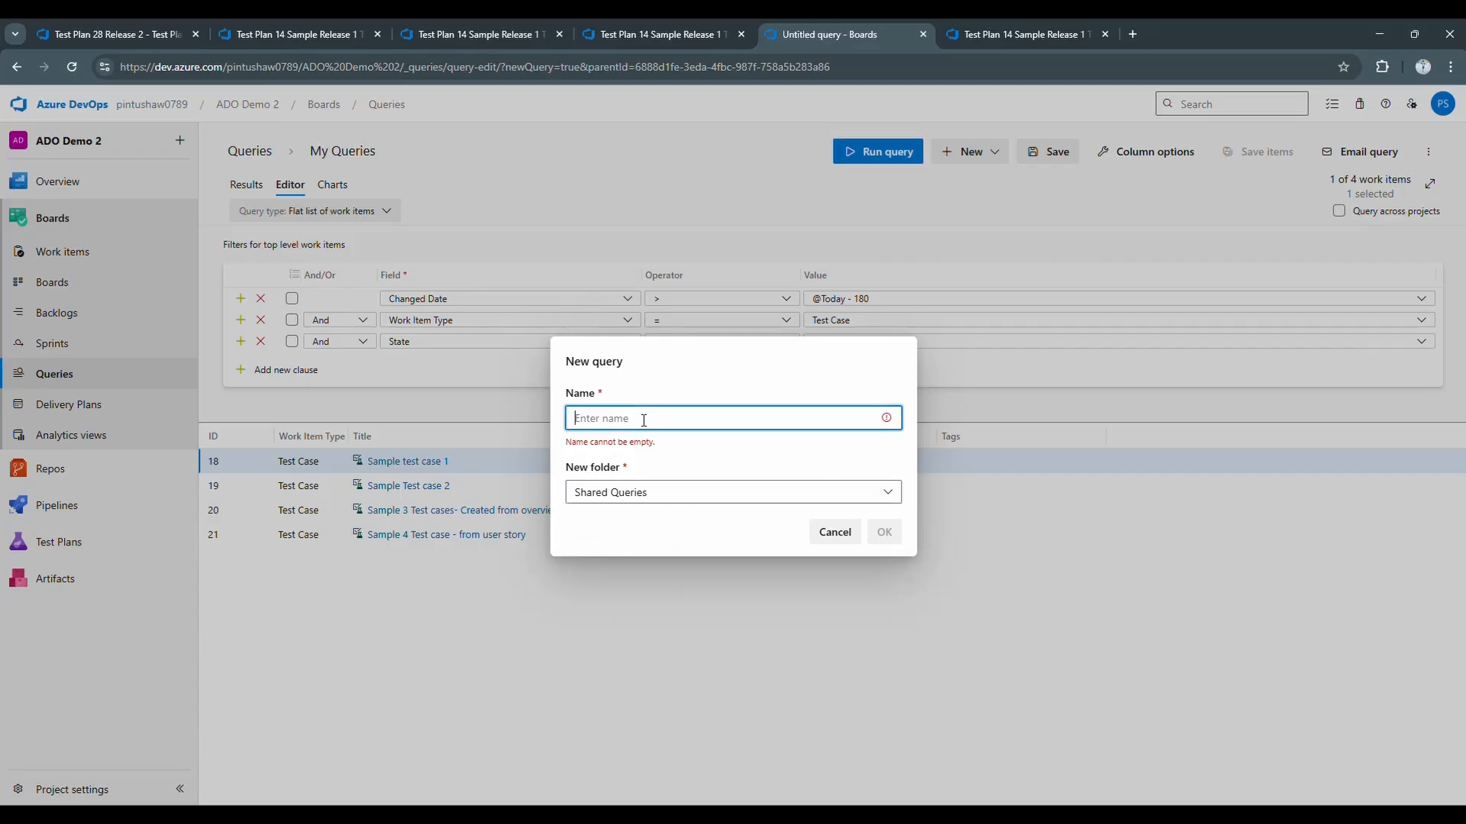
{"action": "left_click", "coordinate": [884, 496]}
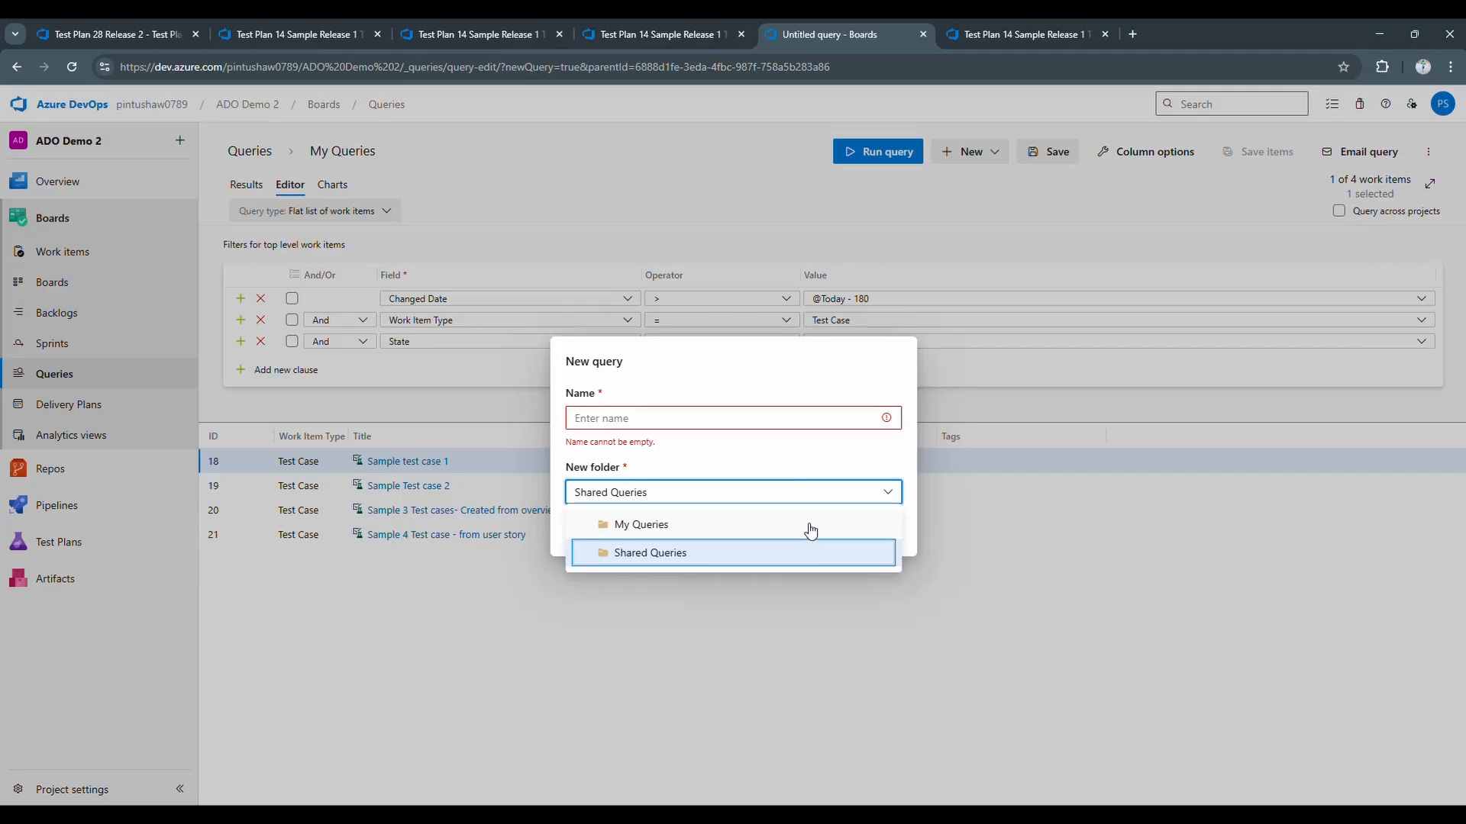
{"action": "left_click", "coordinate": [630, 418]}
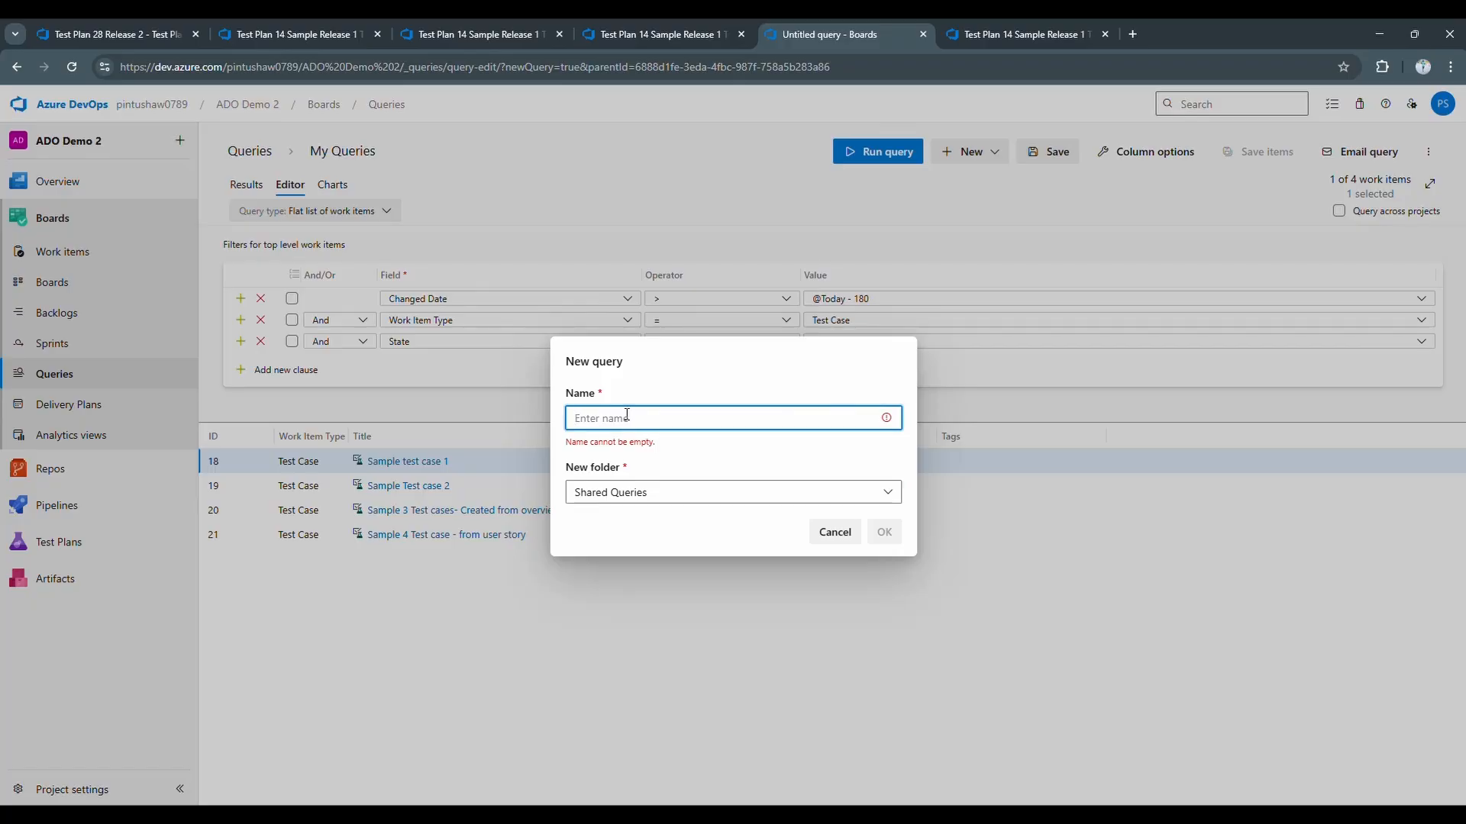
{"action": "type", "text": "All Test cases"}
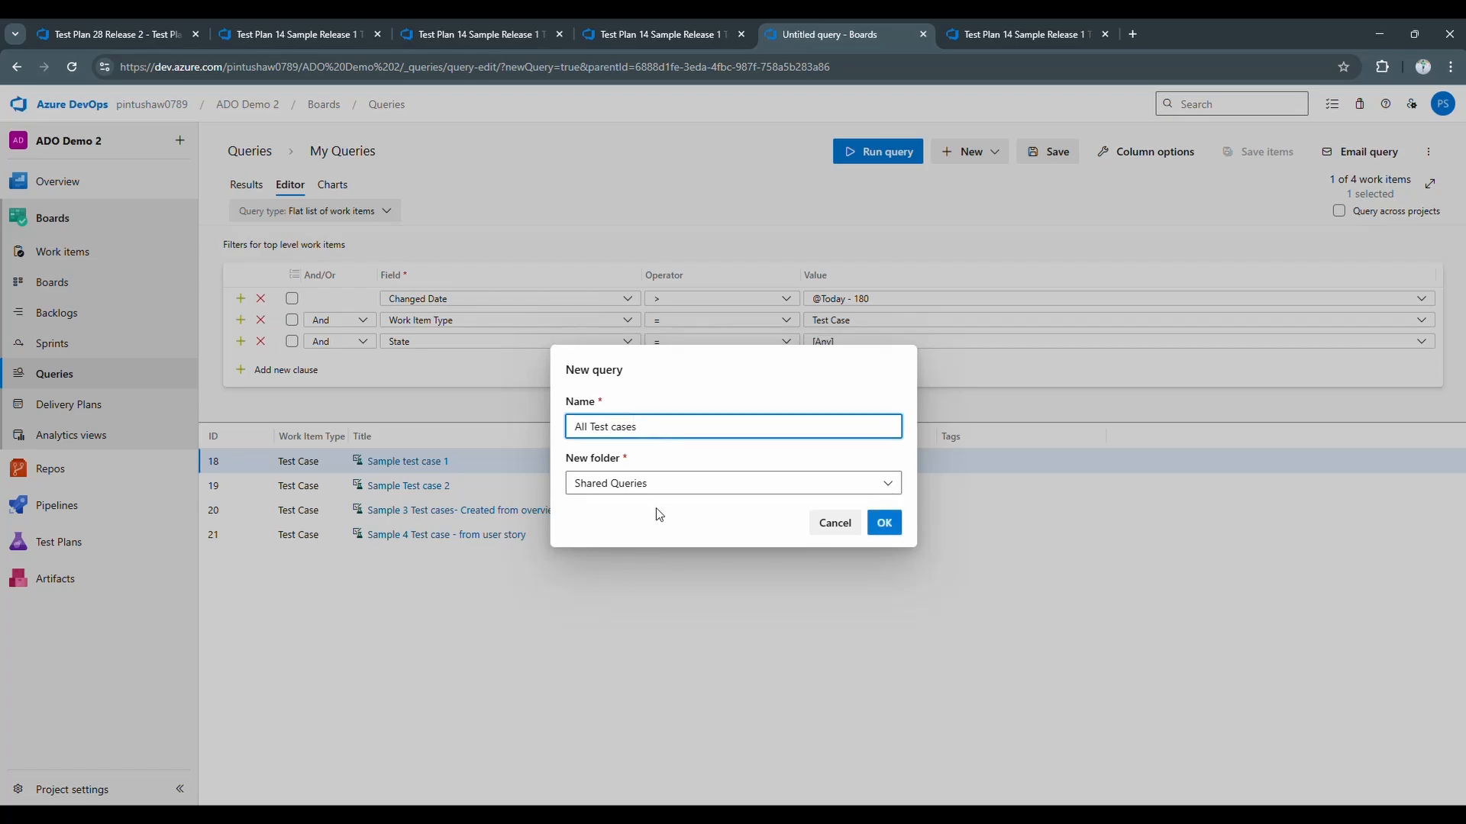
{"action": "left_click", "coordinate": [882, 524]}
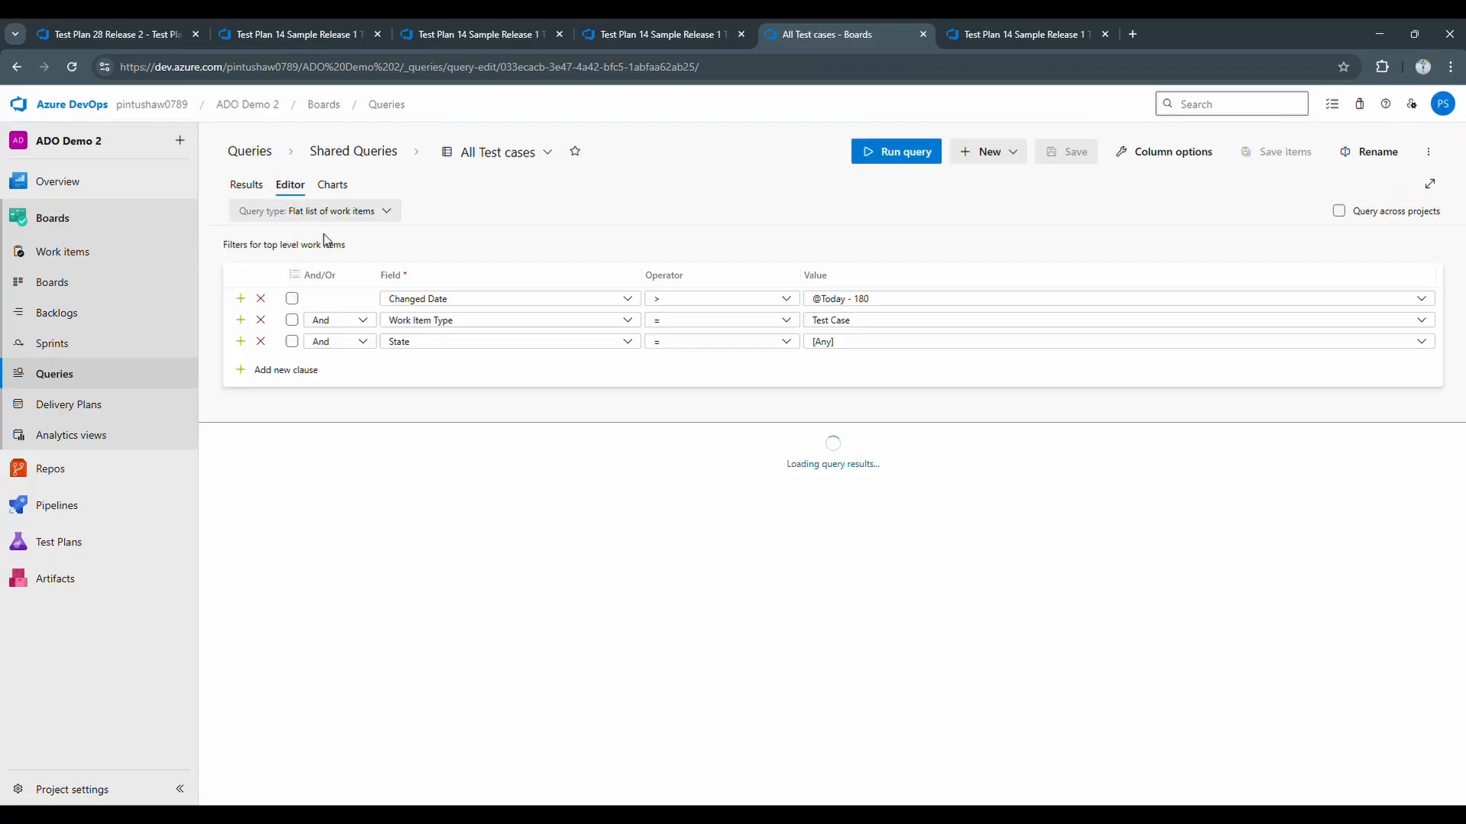
- Move the All Test cases query into the Testing folder under Shared Queries and expand that folder
{"action": "left_click", "coordinate": [262, 157]}
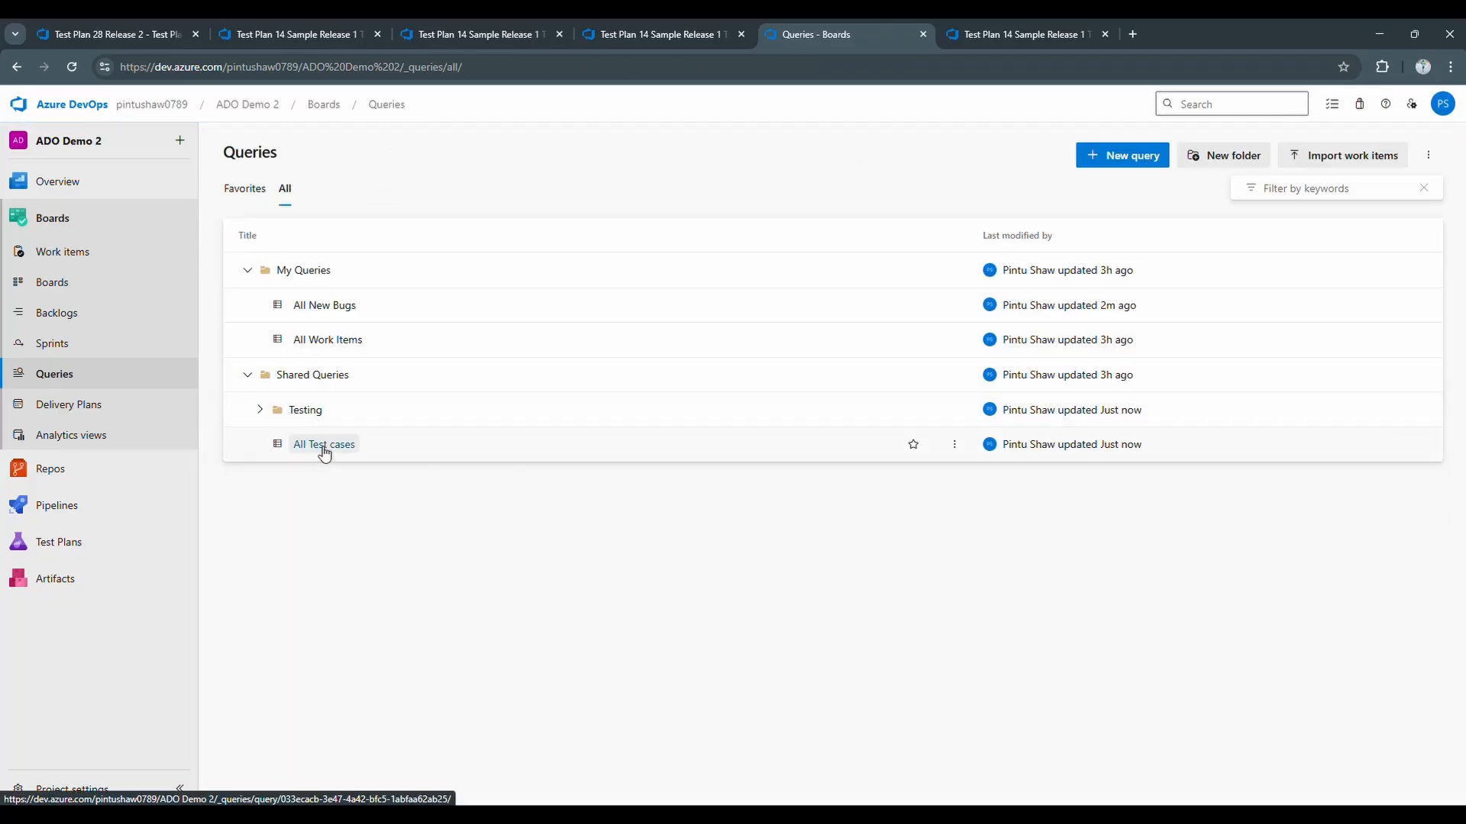
{"action": "left_click_drag", "start_coordinate": [324, 452], "coordinate": [324, 412]}
{"action": "left_click", "coordinate": [279, 417]}
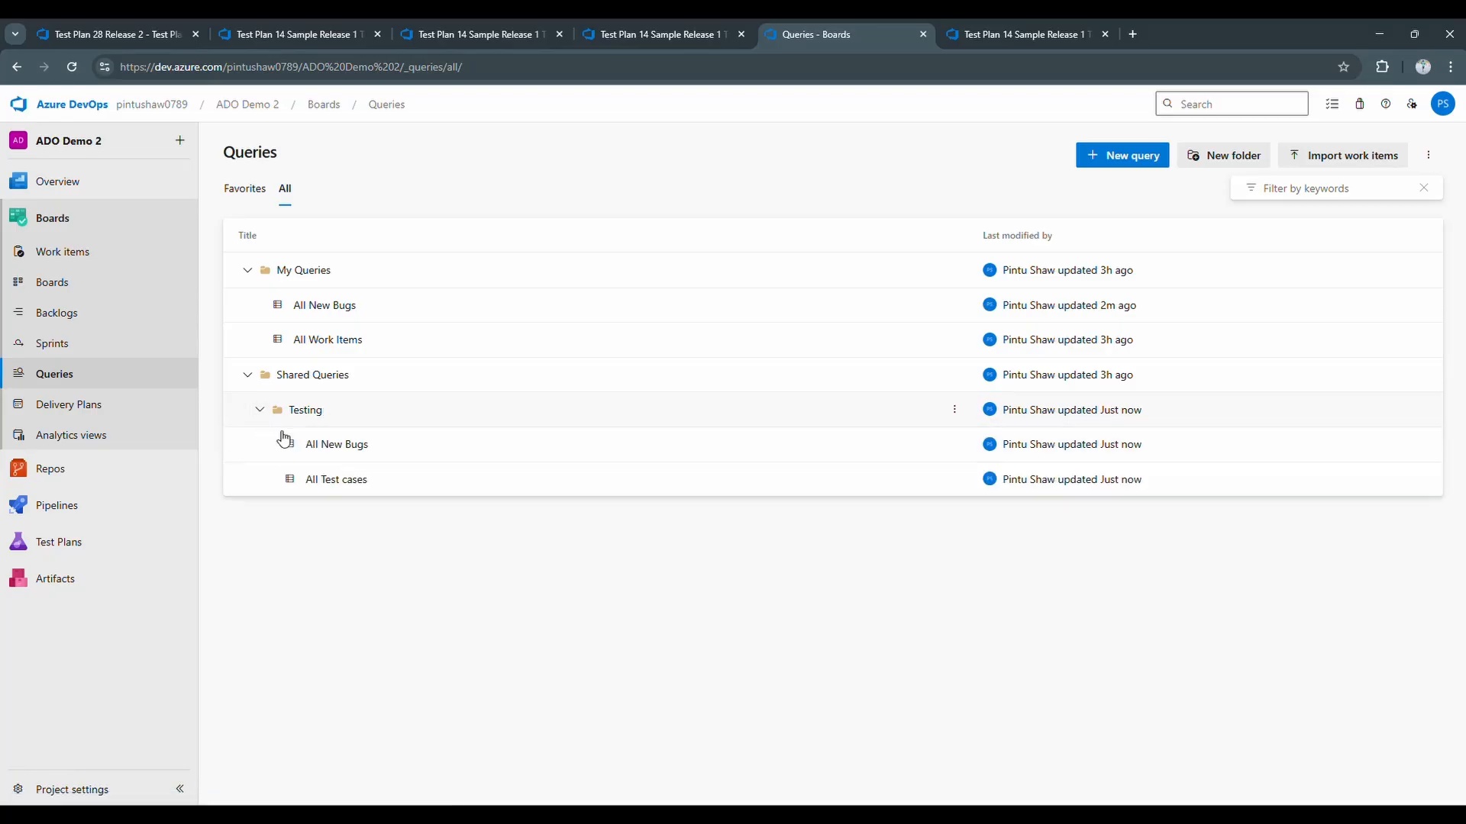
- Open the All New Bugs query in the Testing folder and add Priority and Severity columns to its results
{"action": "left_click", "coordinate": [355, 447]}
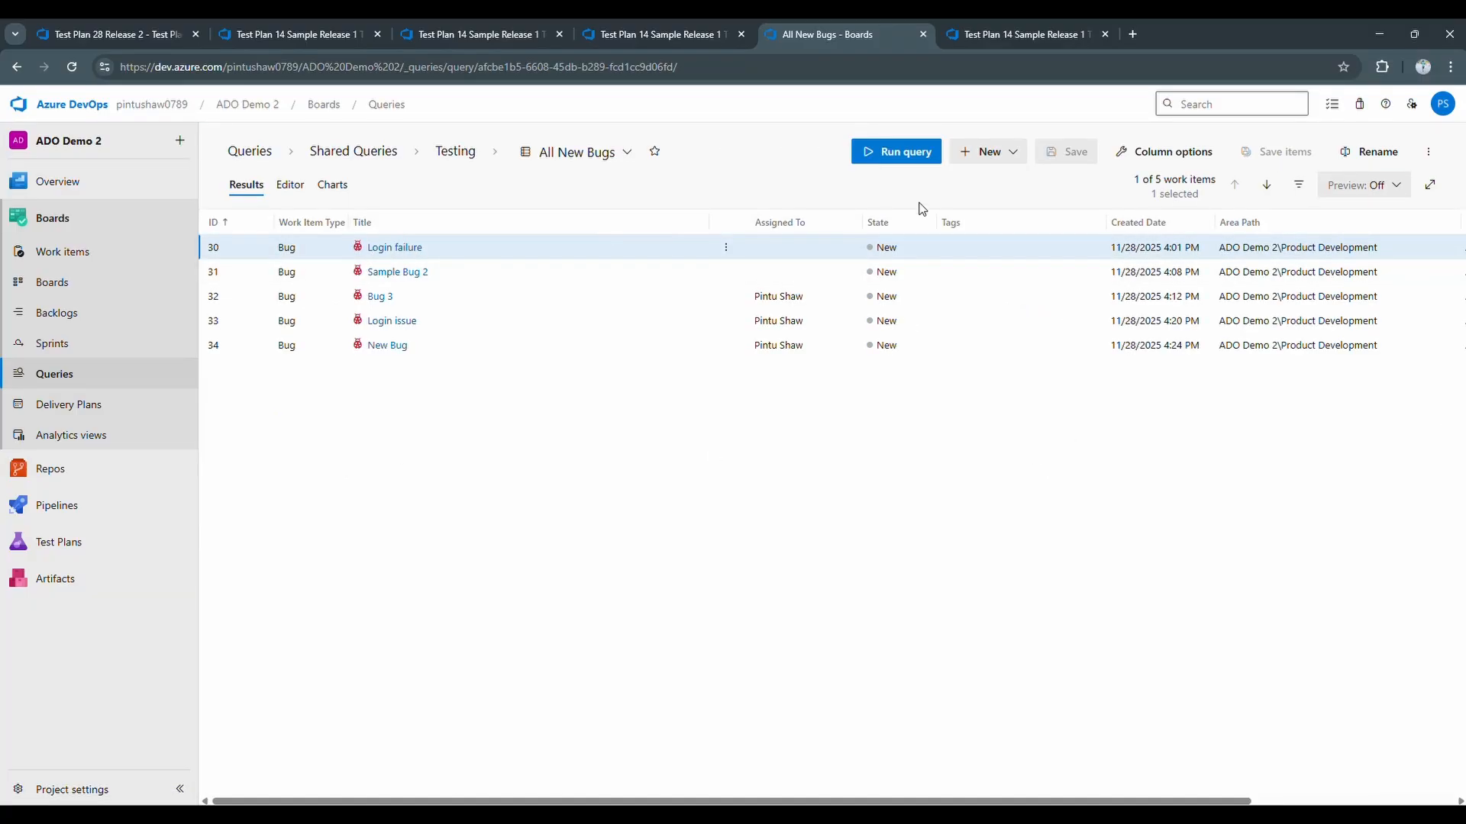
{"action": "left_click", "coordinate": [1190, 156]}
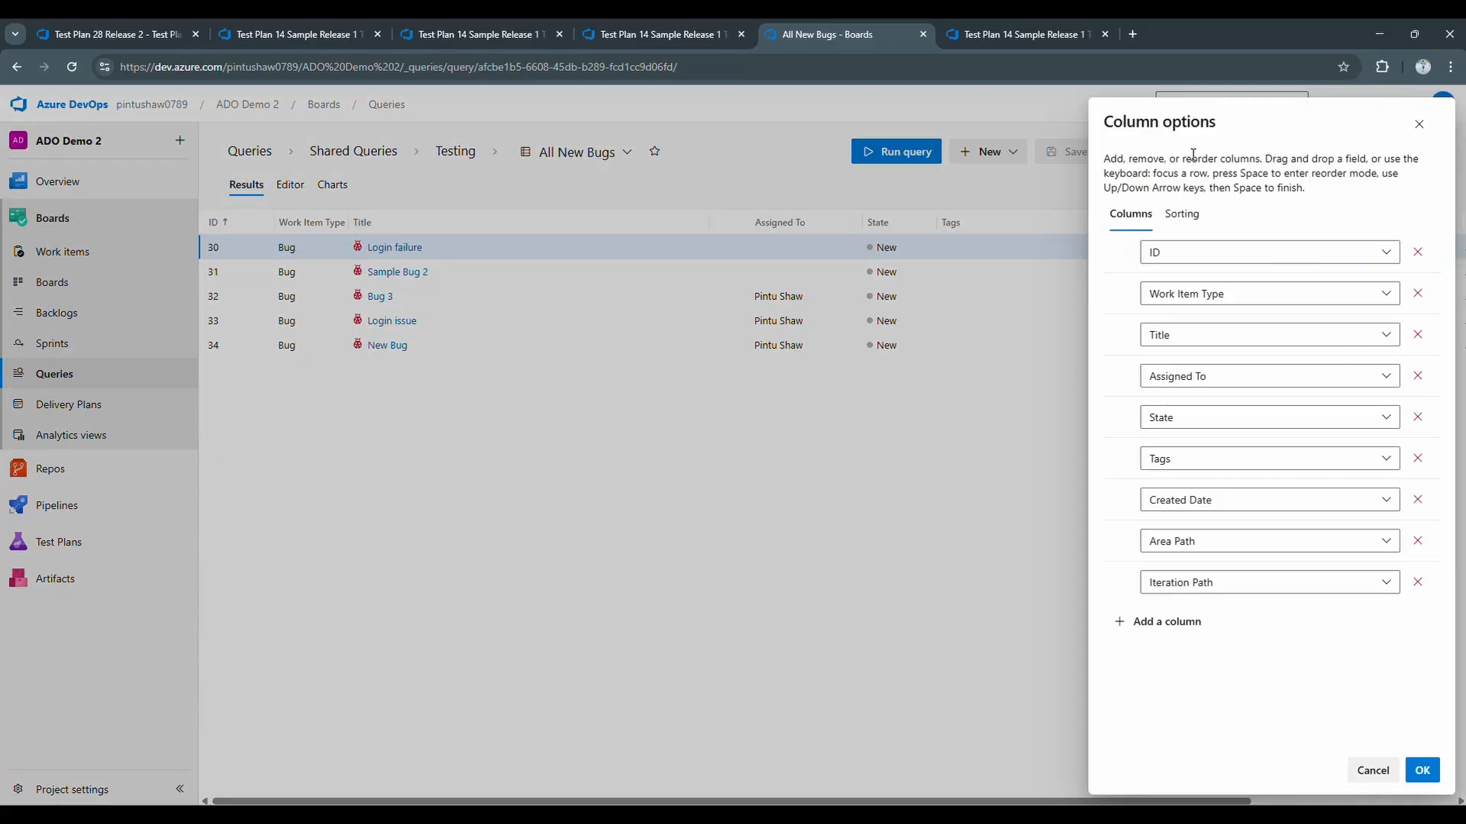
{"action": "left_click", "coordinate": [1162, 621]}
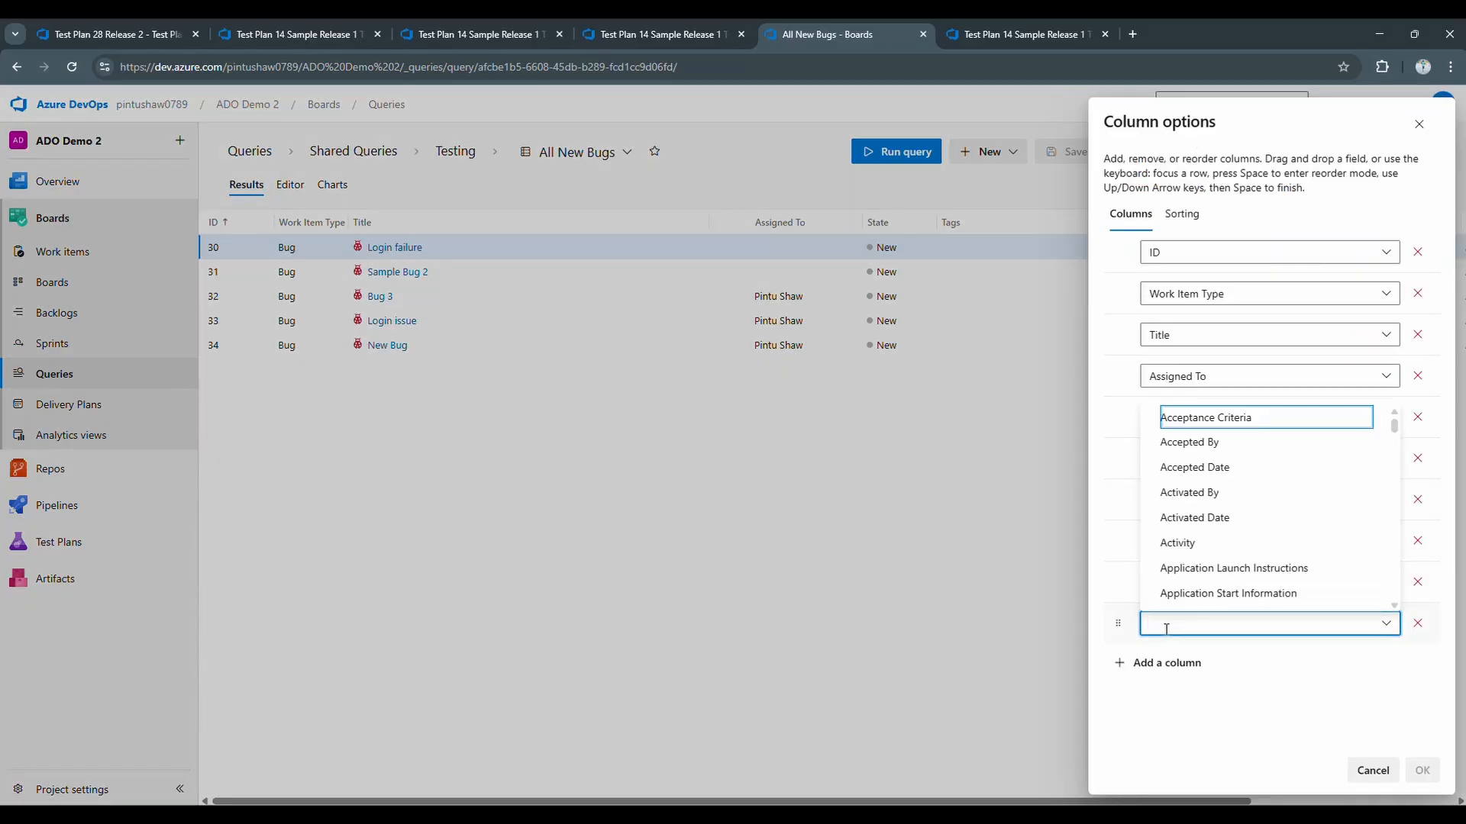
{"action": "type", "text": "pri"}
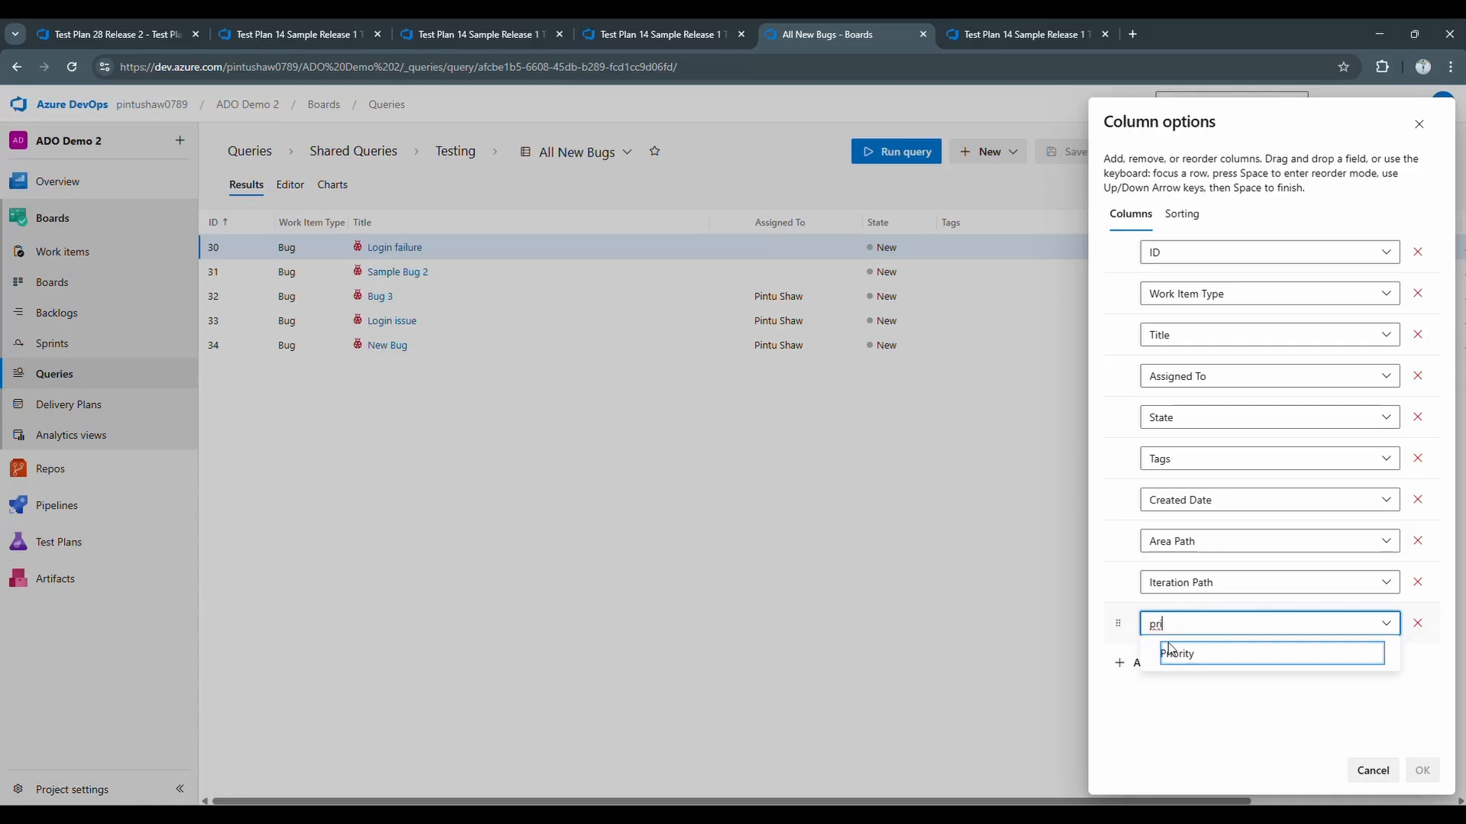
{"action": "left_click", "coordinate": [1176, 654]}
{"action": "left_click", "coordinate": [1154, 668]}
{"action": "type", "text": "seve"}
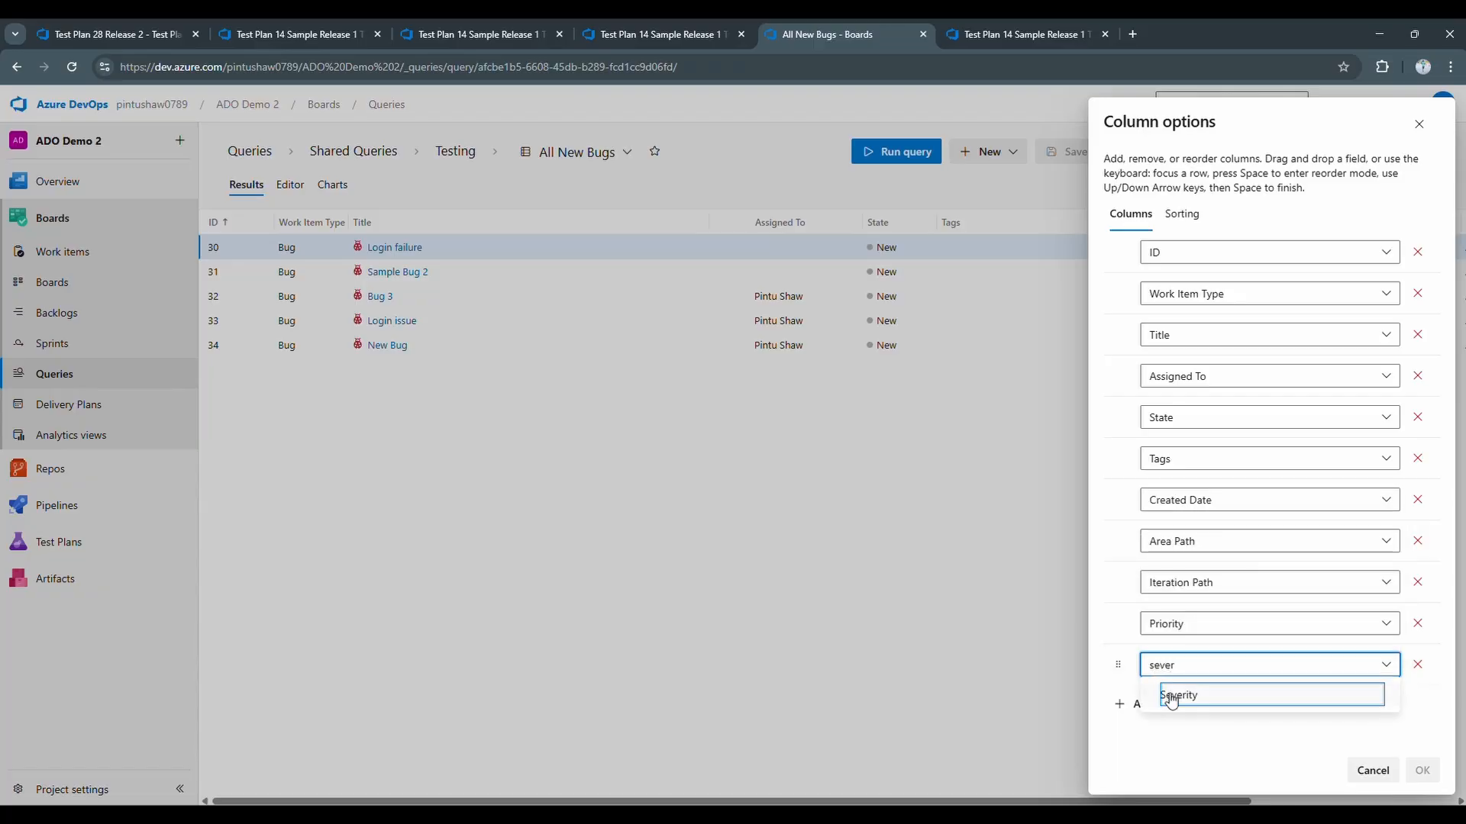
{"action": "type", "text": "r"}
{"action": "left_click", "coordinate": [1176, 695]}
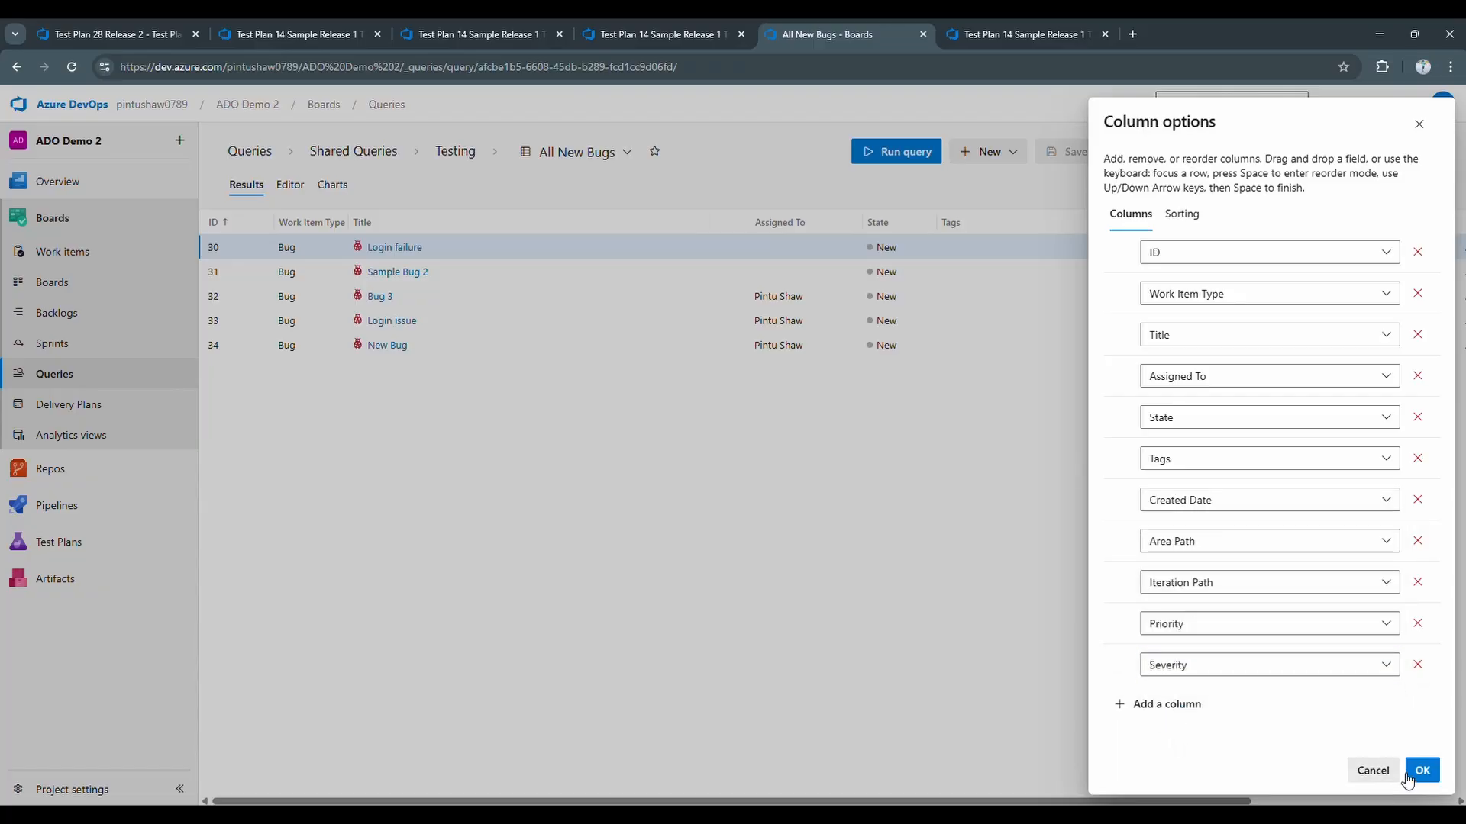
{"action": "left_click", "coordinate": [1420, 771]}
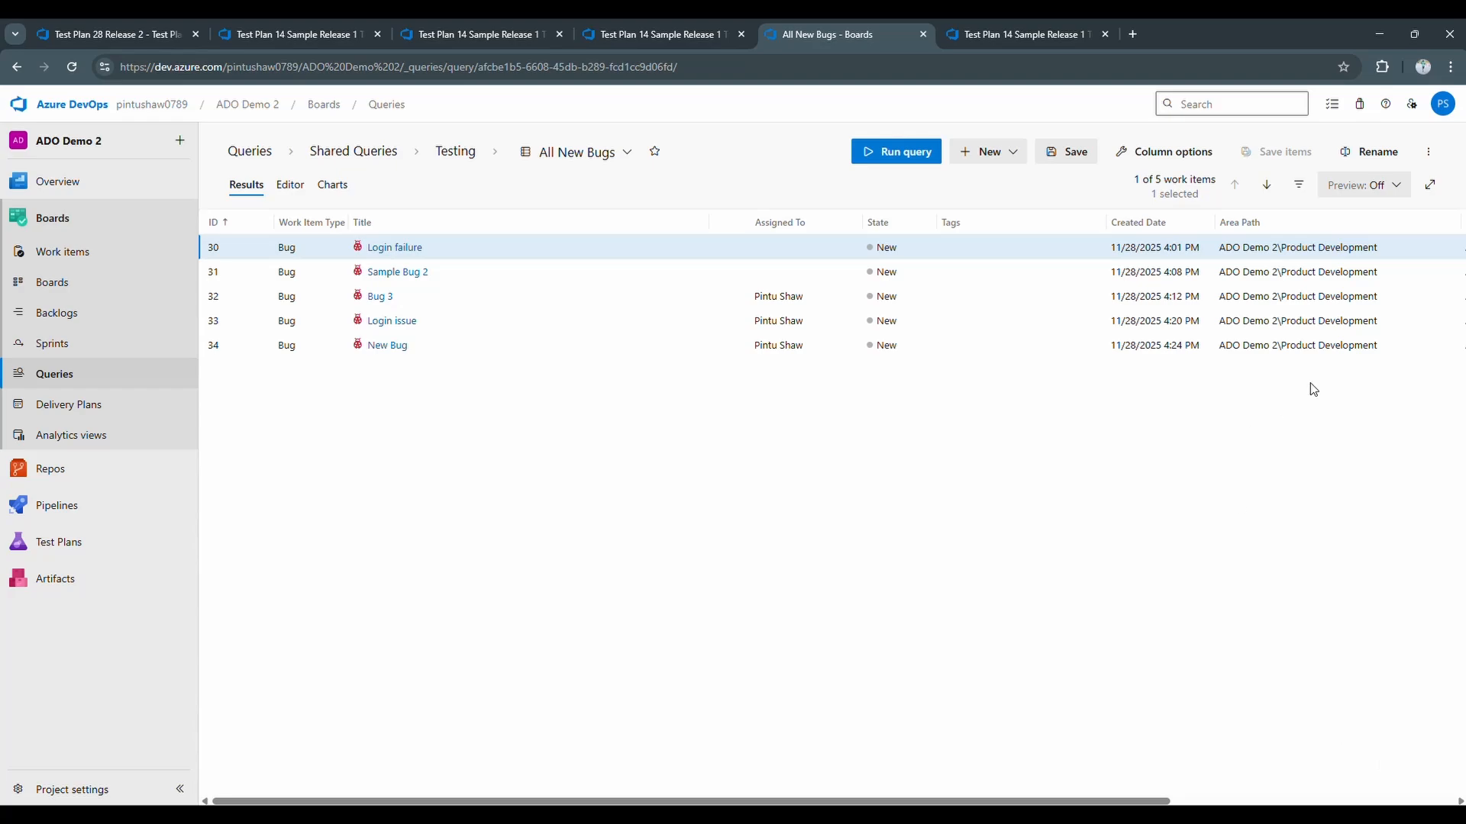
{"action": "left_click", "coordinate": [1185, 801]}
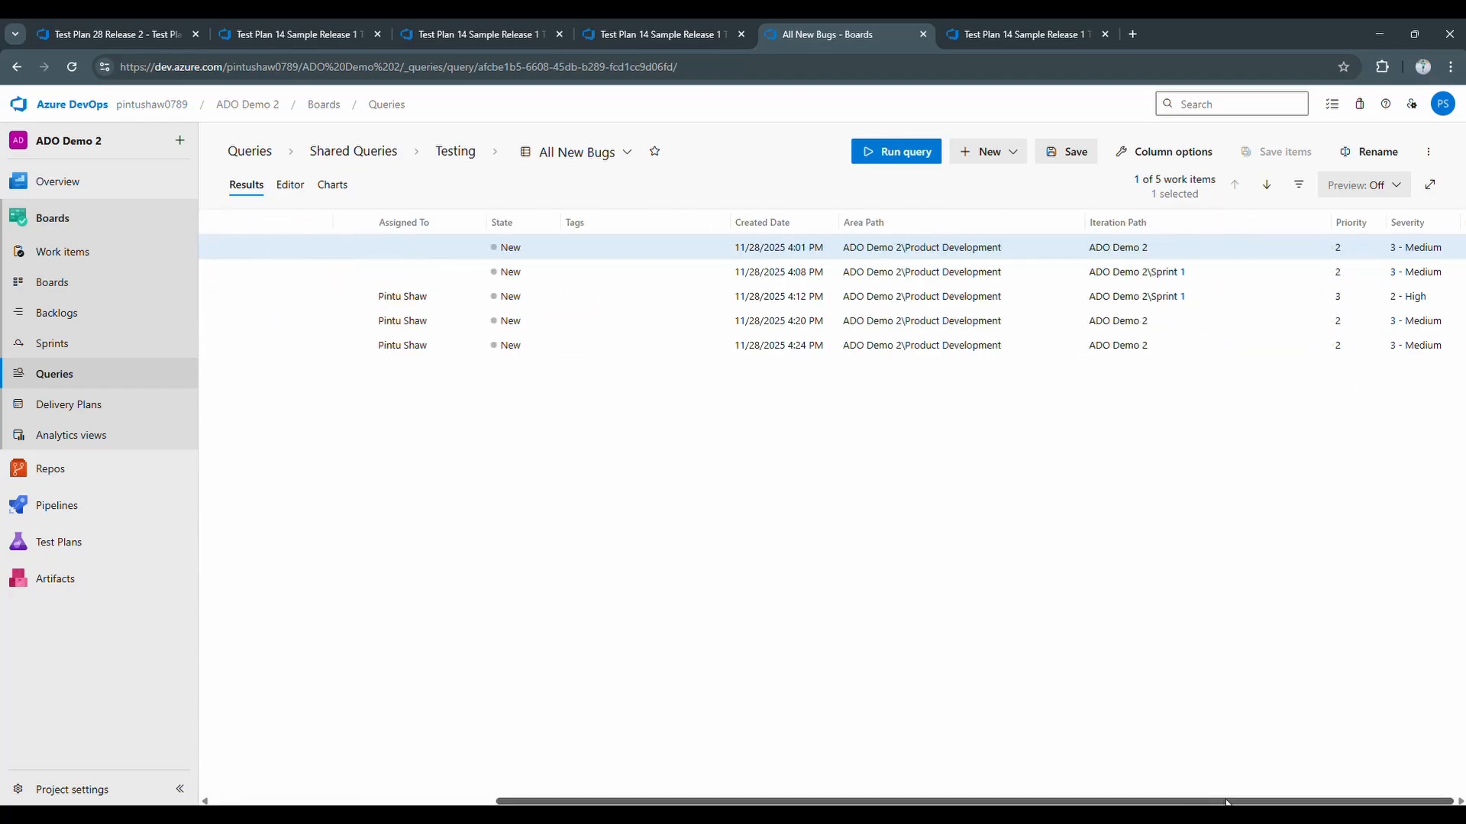
{"action": "left_click", "coordinate": [479, 802]}
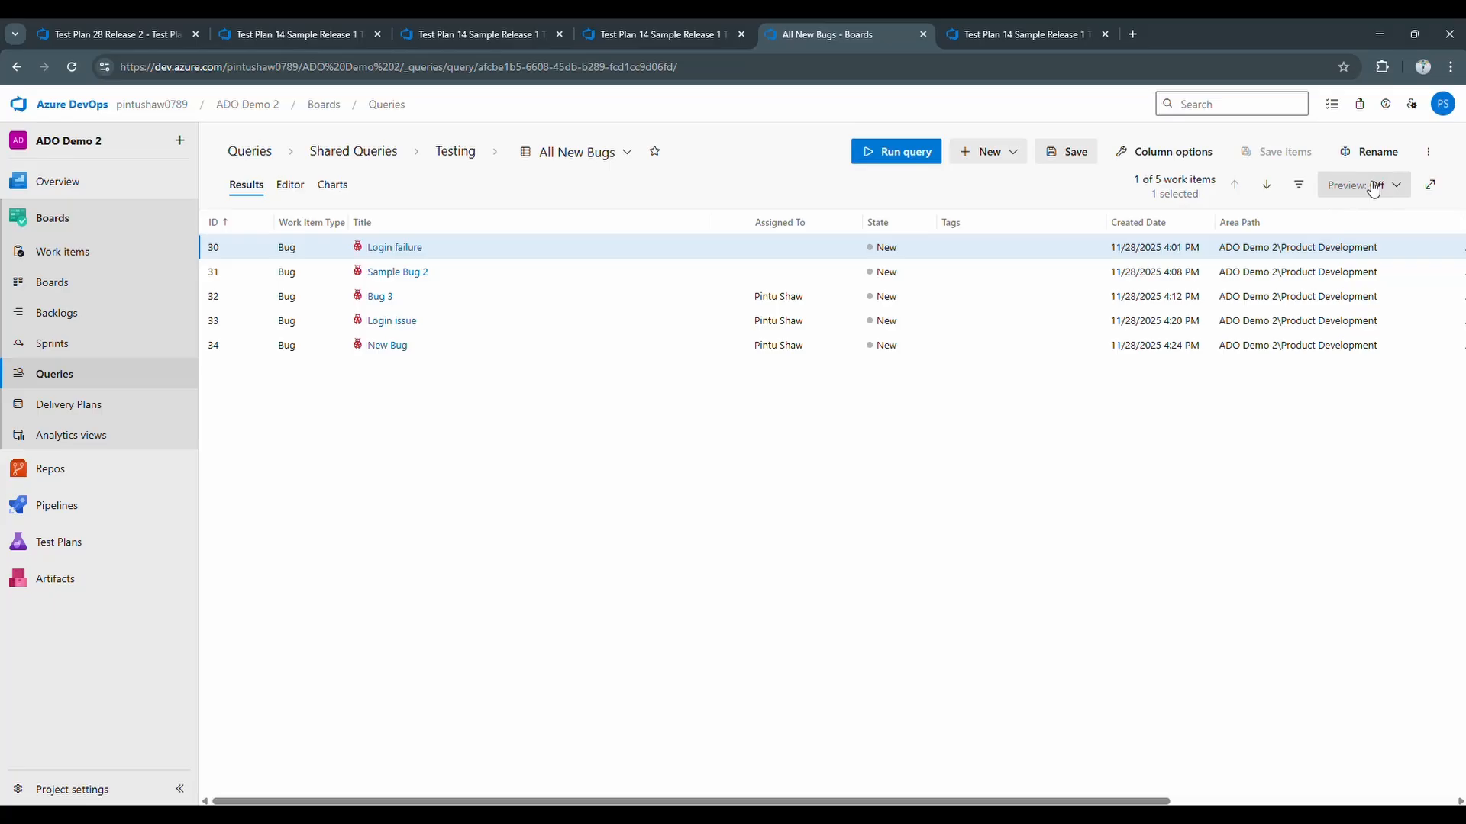
- Remove the Tags column from All New Bugs and place Severity and Priority directly after Title
{"action": "left_click", "coordinate": [1183, 161]}
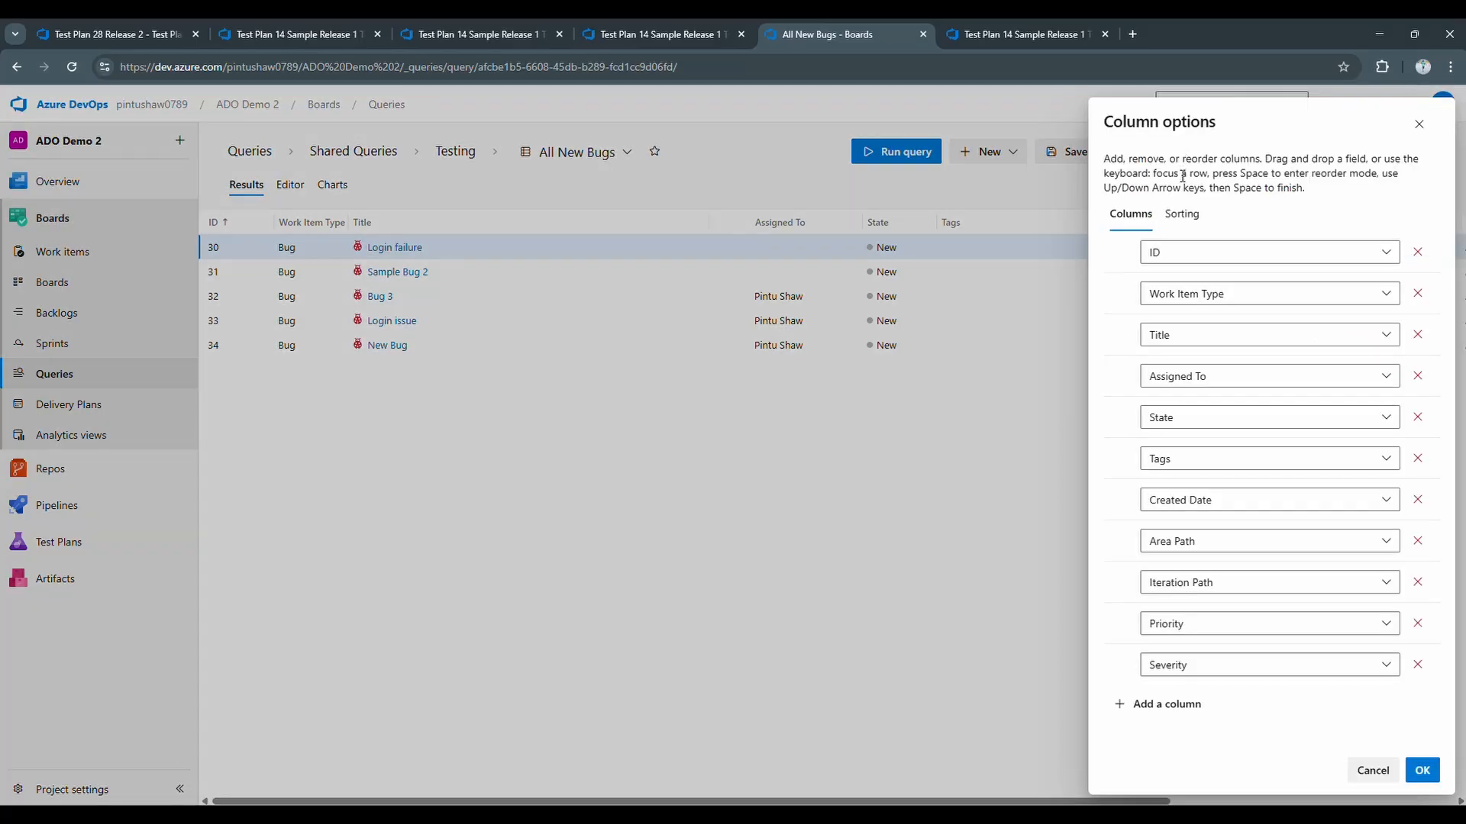
{"action": "left_click_drag", "start_coordinate": [1118, 664], "coordinate": [1117, 668]}
{"action": "left_click", "coordinate": [1417, 458]}
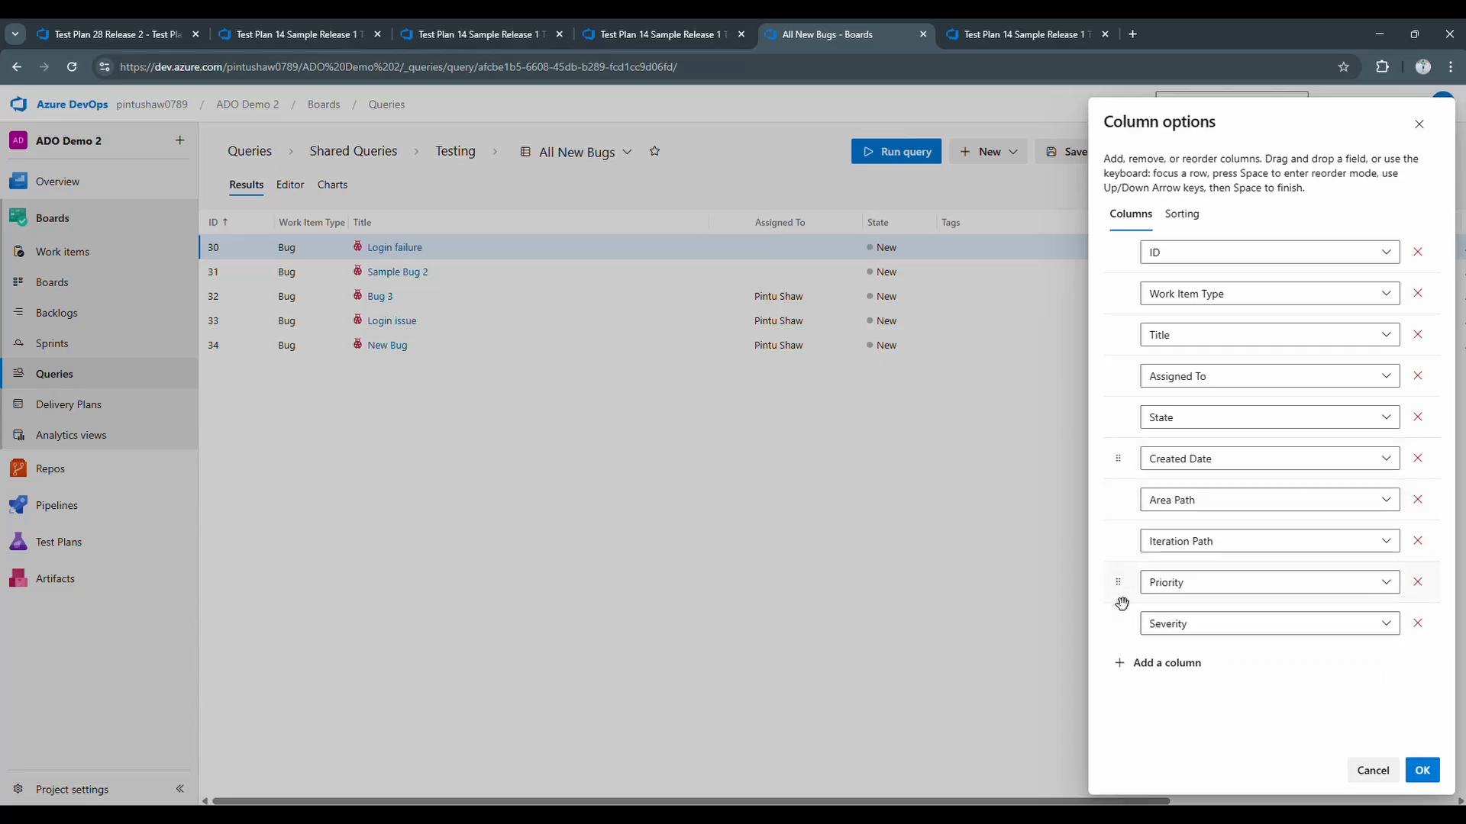
{"action": "left_click_drag", "start_coordinate": [1120, 625], "coordinate": [1118, 355]}
{"action": "left_click_drag", "start_coordinate": [1117, 624], "coordinate": [1109, 398]}
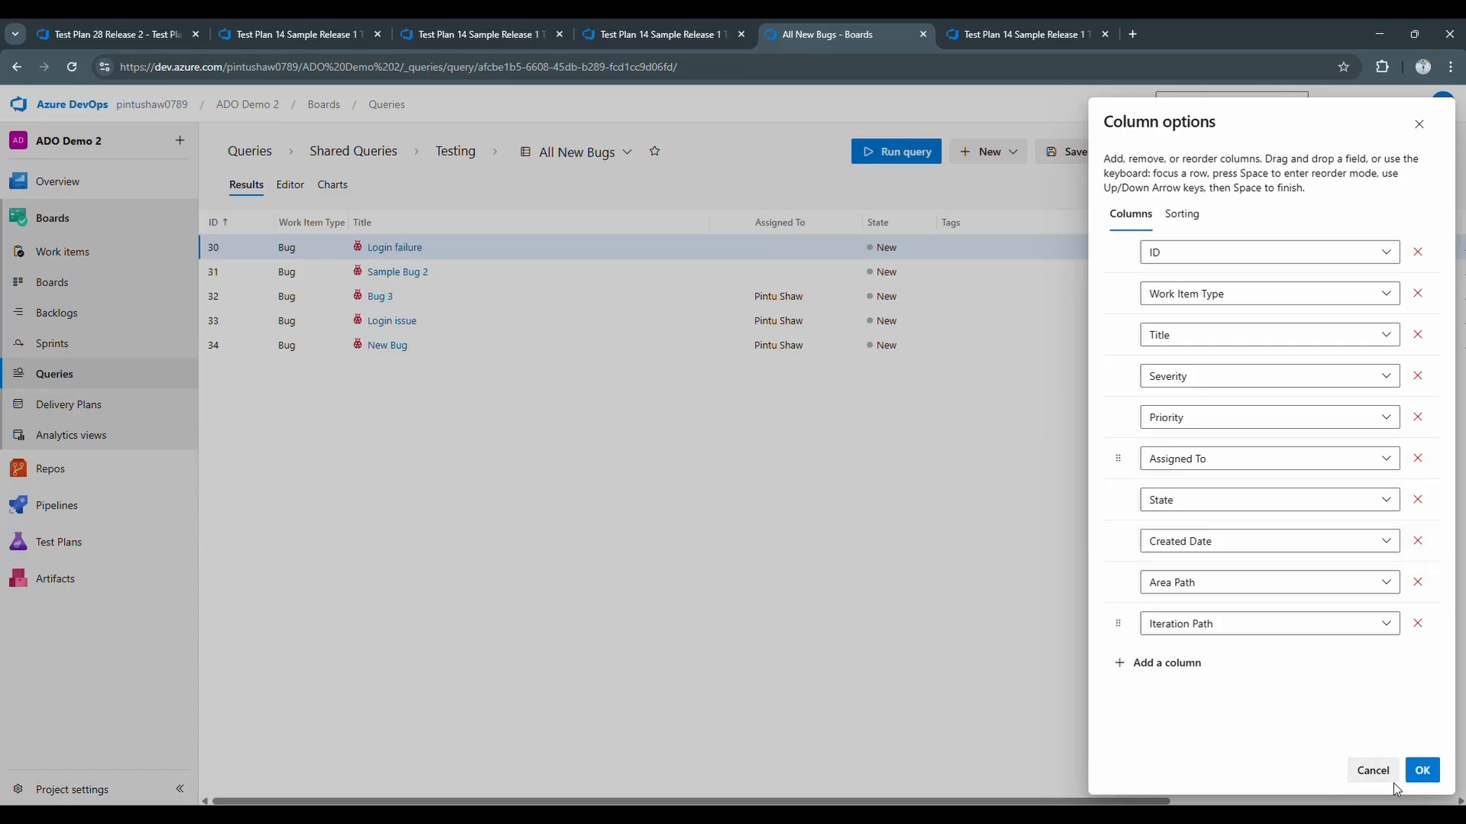
{"action": "left_click", "coordinate": [1421, 773]}
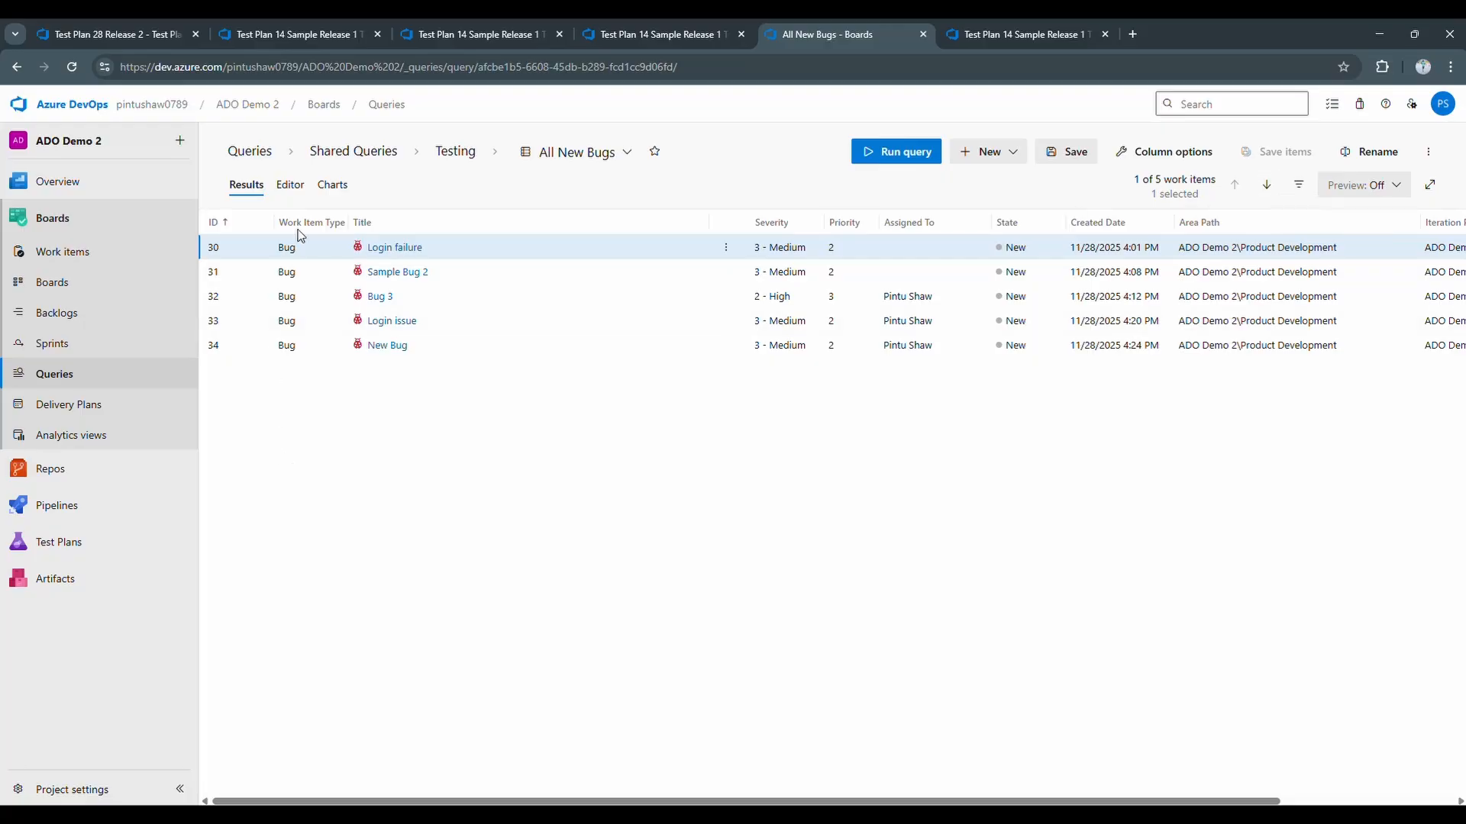
{"action": "left_click", "coordinate": [1427, 152]}
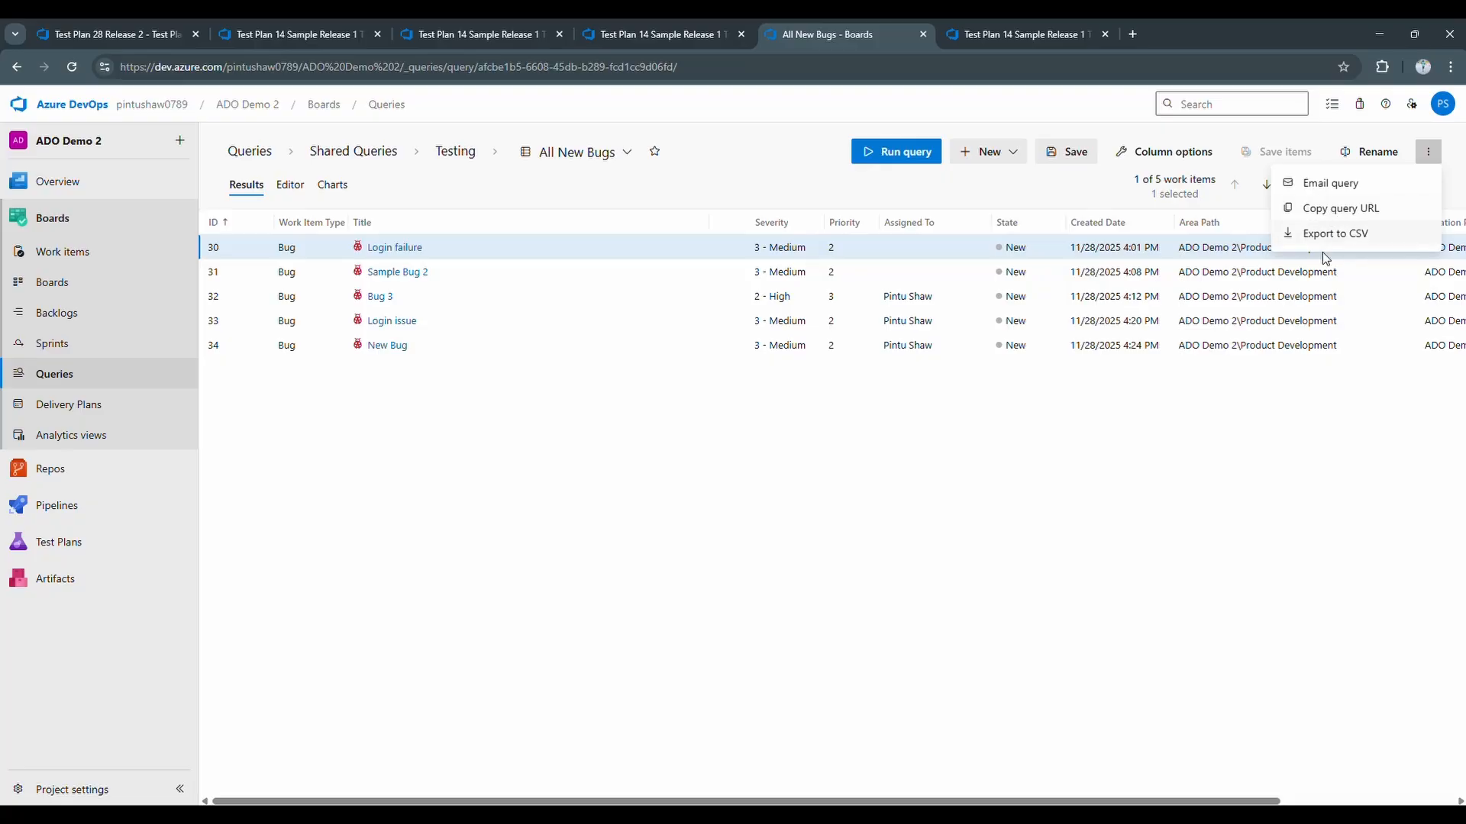
{"action": "left_click", "coordinate": [791, 380]}
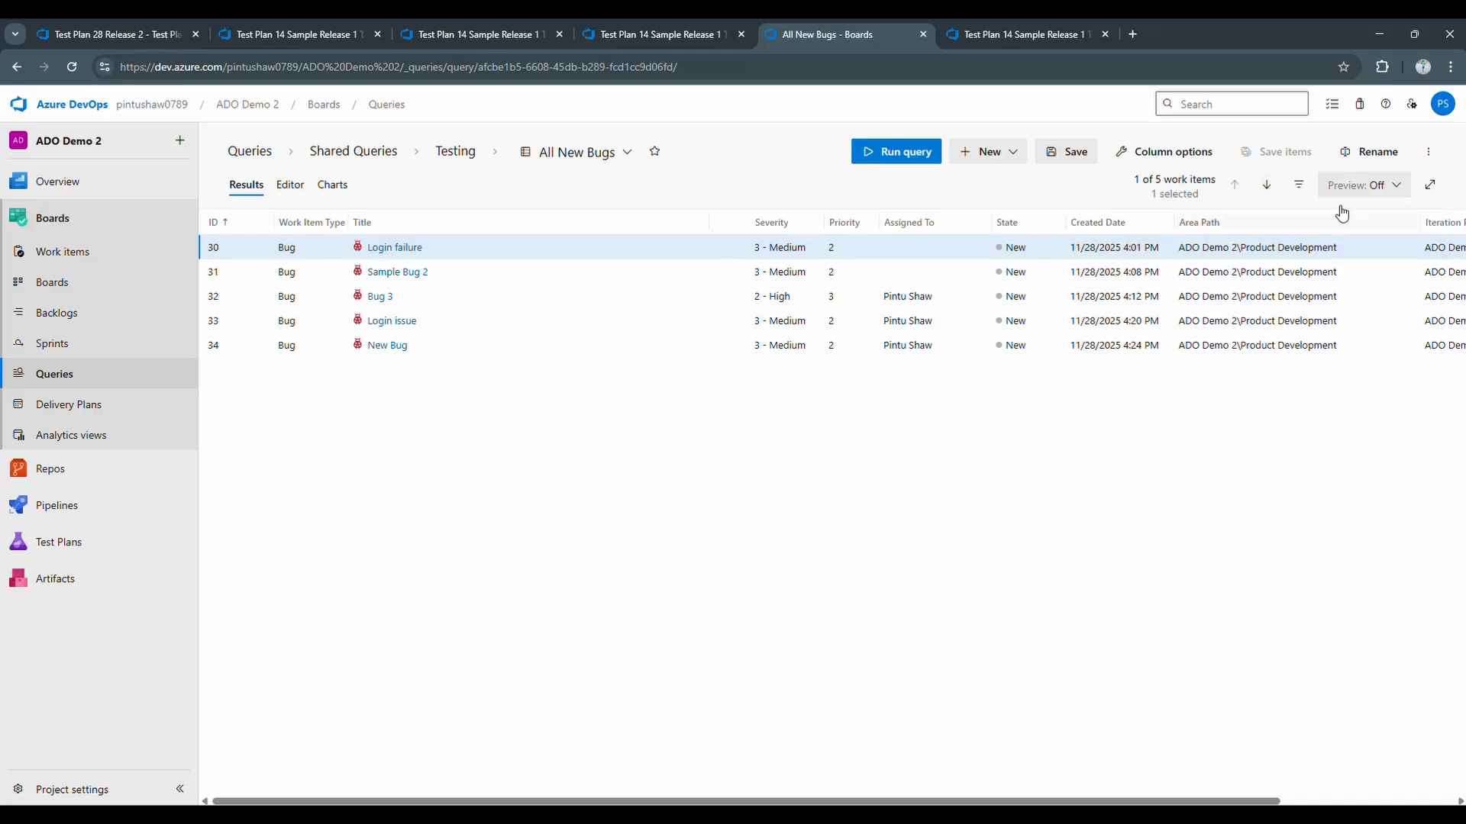
{"action": "left_click", "coordinate": [1428, 151]}
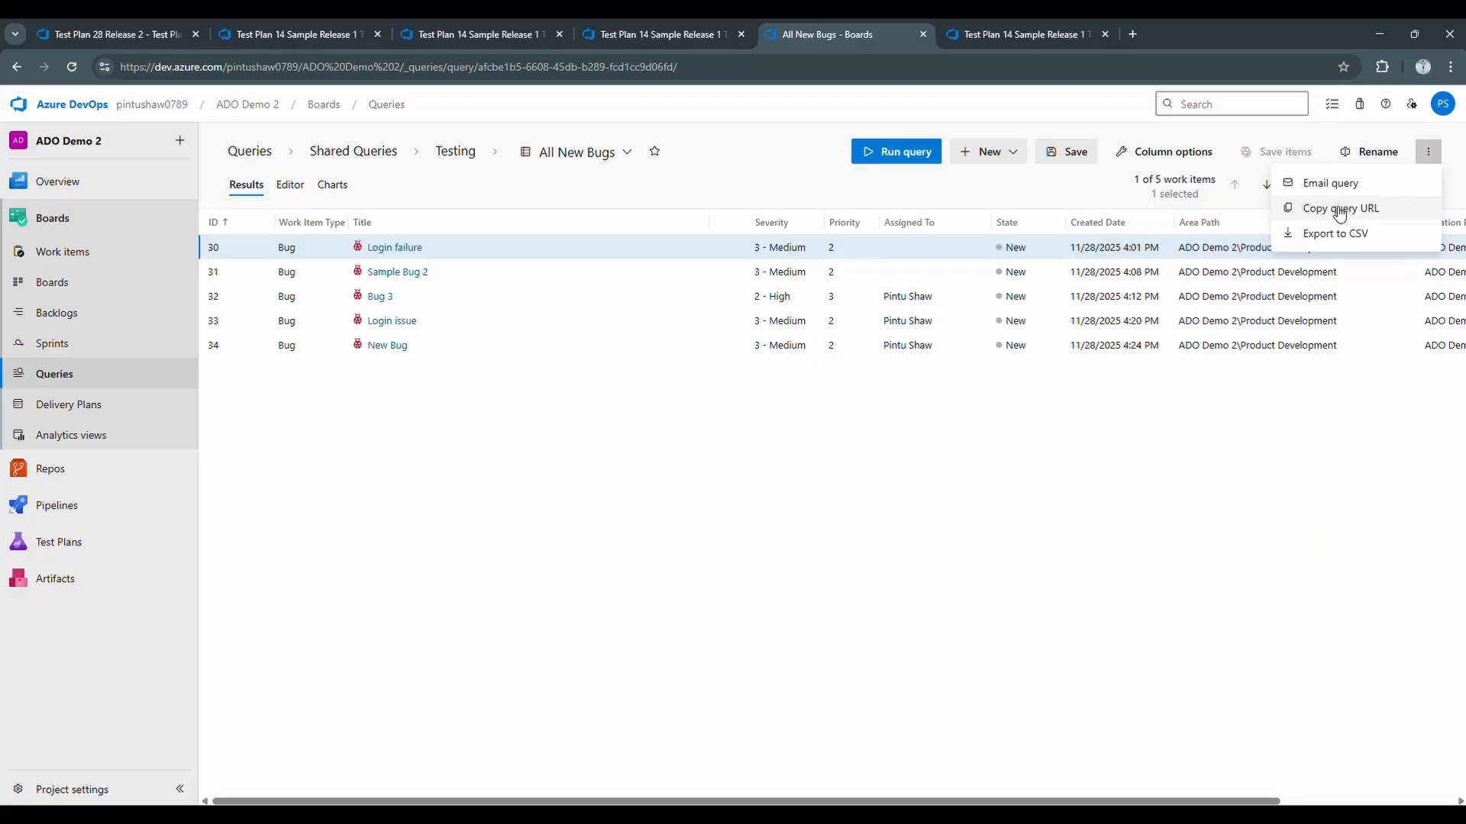
{"action": "left_click", "coordinate": [1282, 413]}
- Try to email the All New Bugs query from its additional query actions
{"action": "left_click", "coordinate": [1428, 151]}
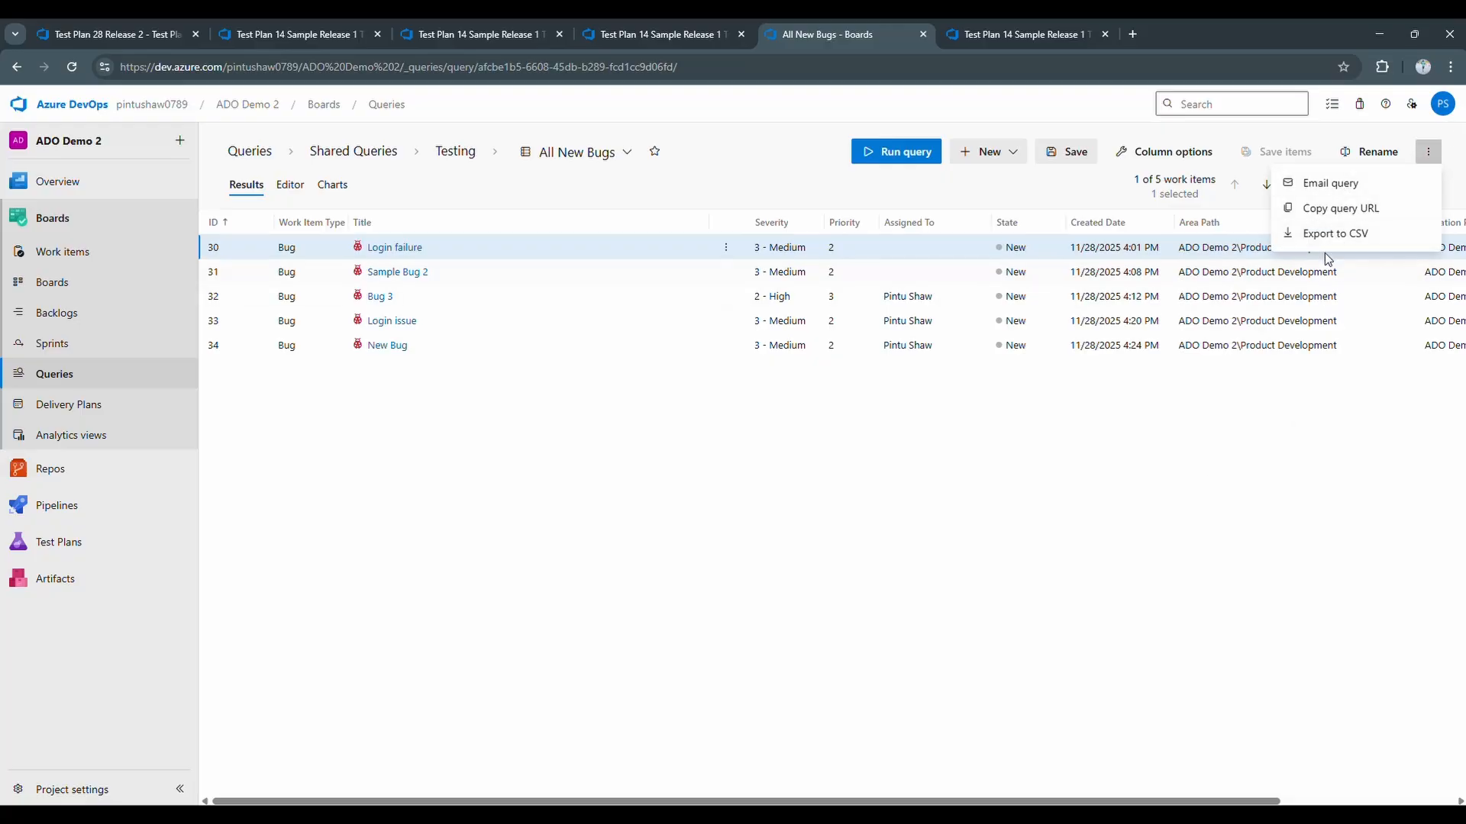
{"action": "left_click", "coordinate": [1310, 185]}
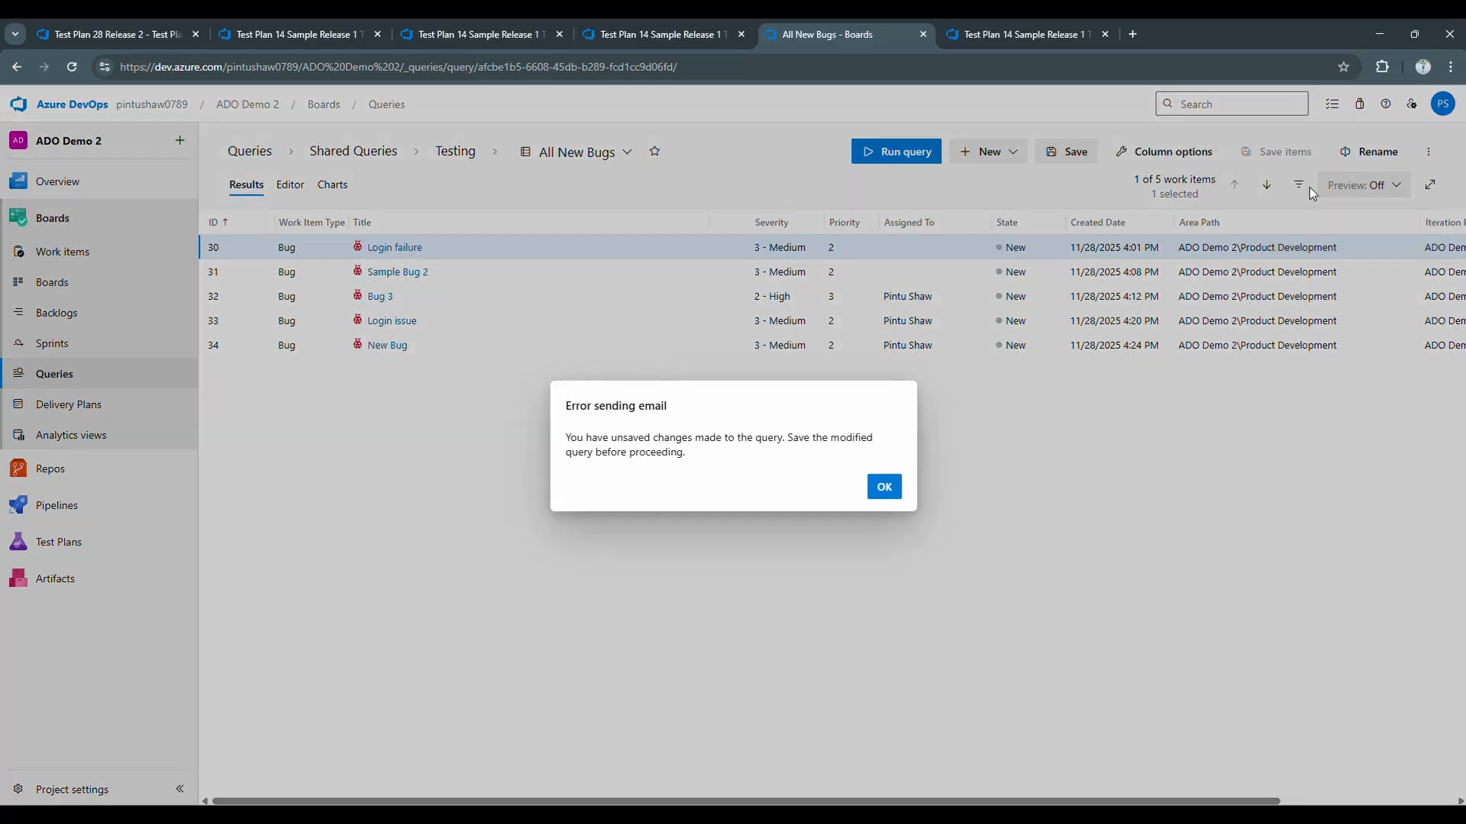
{"action": "left_click", "coordinate": [894, 491]}
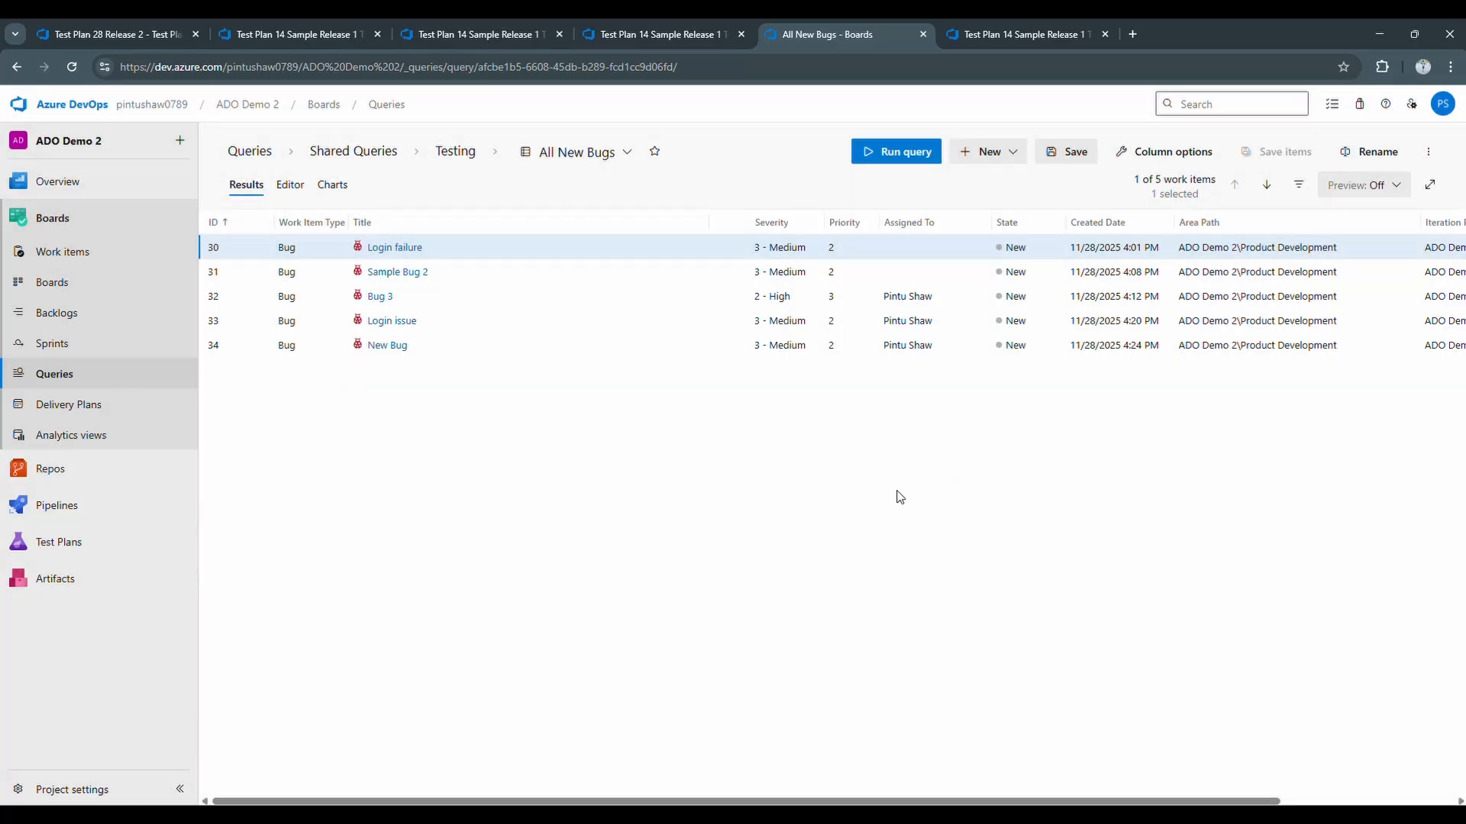
{"action": "left_click", "coordinate": [1428, 154]}
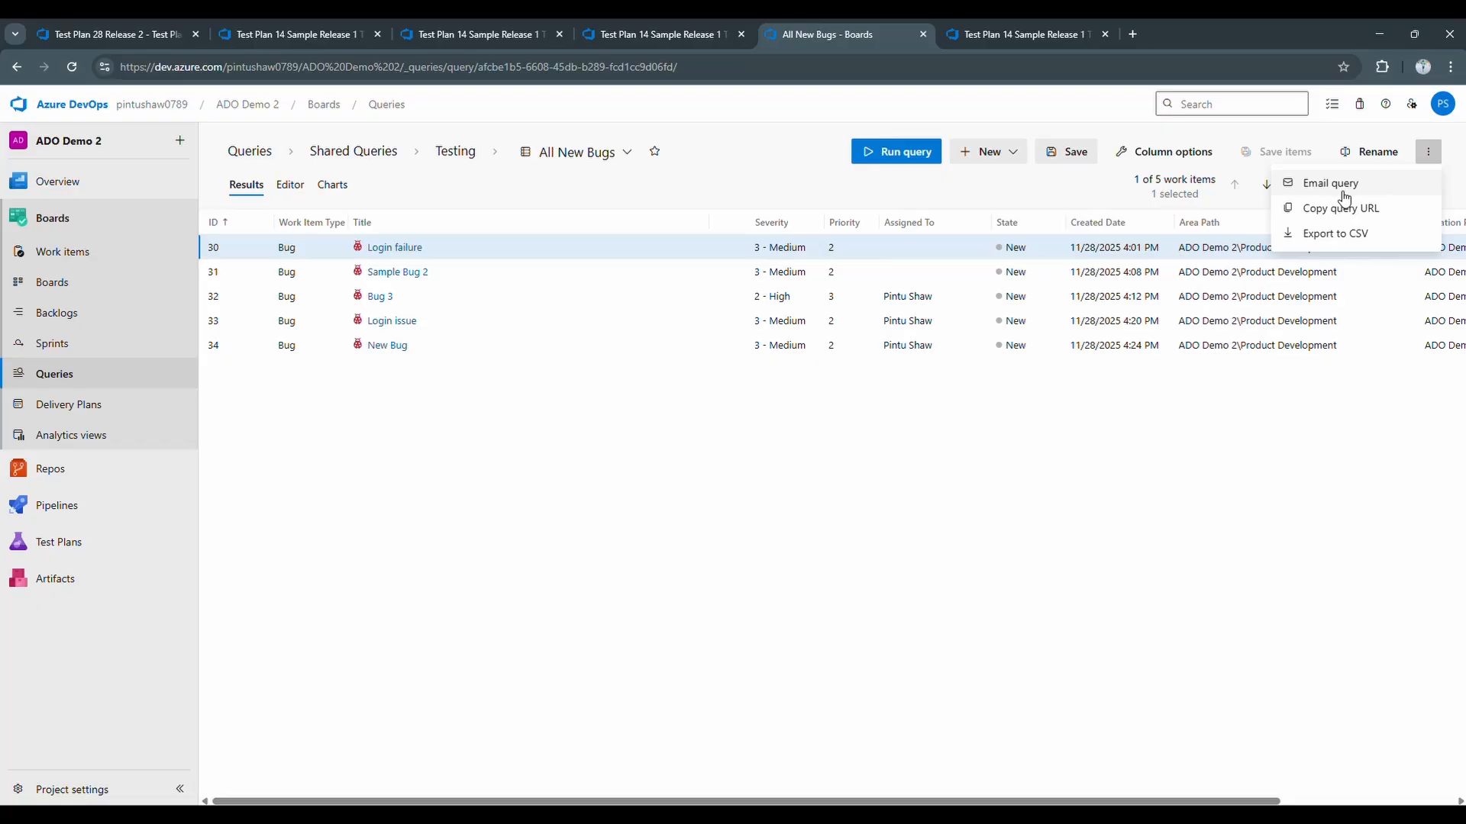
{"action": "left_click", "coordinate": [840, 494]}
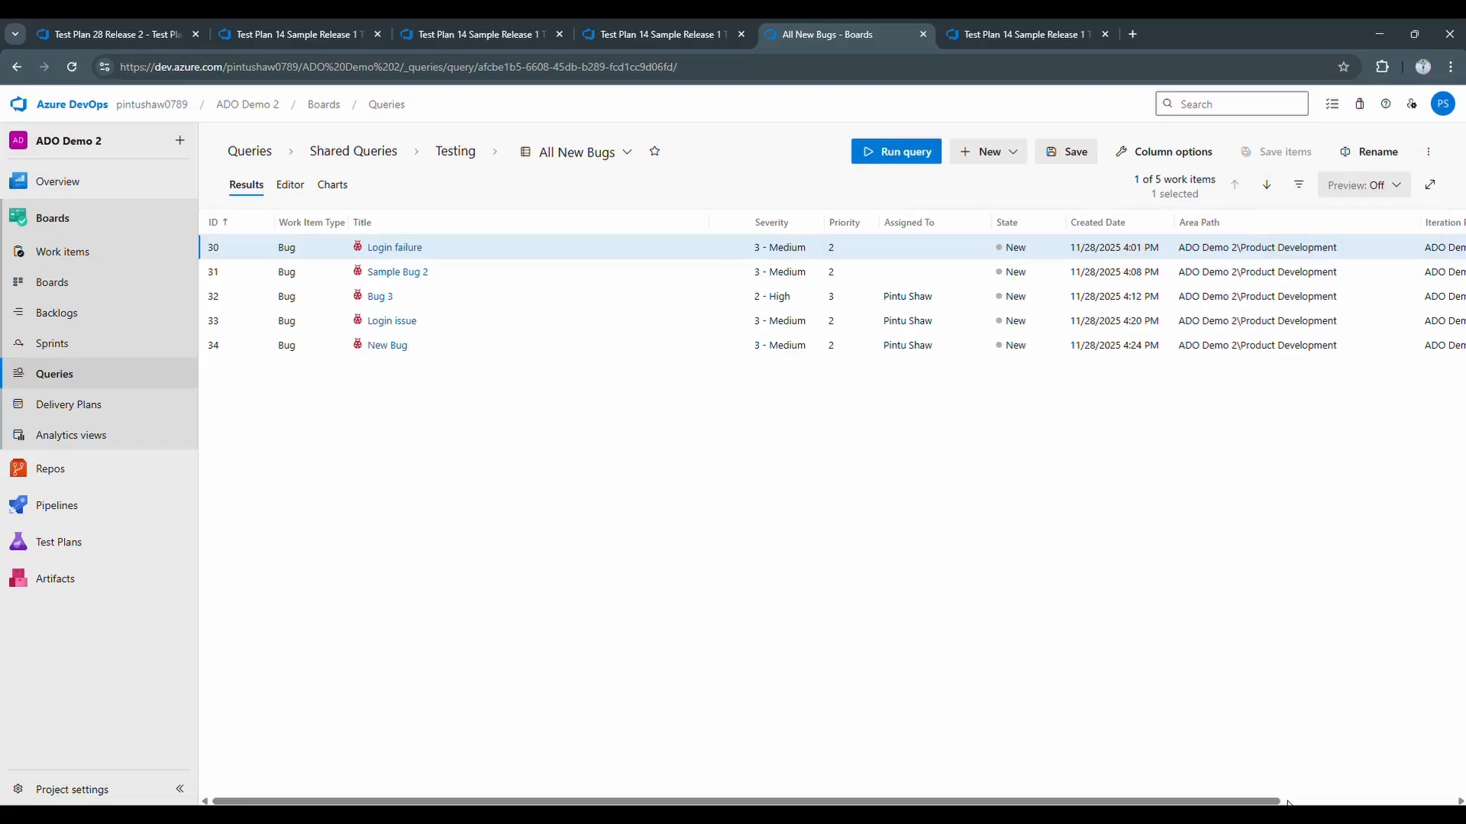
- Preview the Login failure bug beside the query results using the Right layout and widen the preview pane
{"action": "mouse_move", "coordinate": [1038, 803]}
{"action": "left_mouse_down"}
{"action": "mouse_move", "coordinate": [1222, 803]}
{"action": "mouse_move", "coordinate": [1028, 804]}
{"action": "left_mouse_up"}
{"action": "left_click", "coordinate": [1396, 185]}
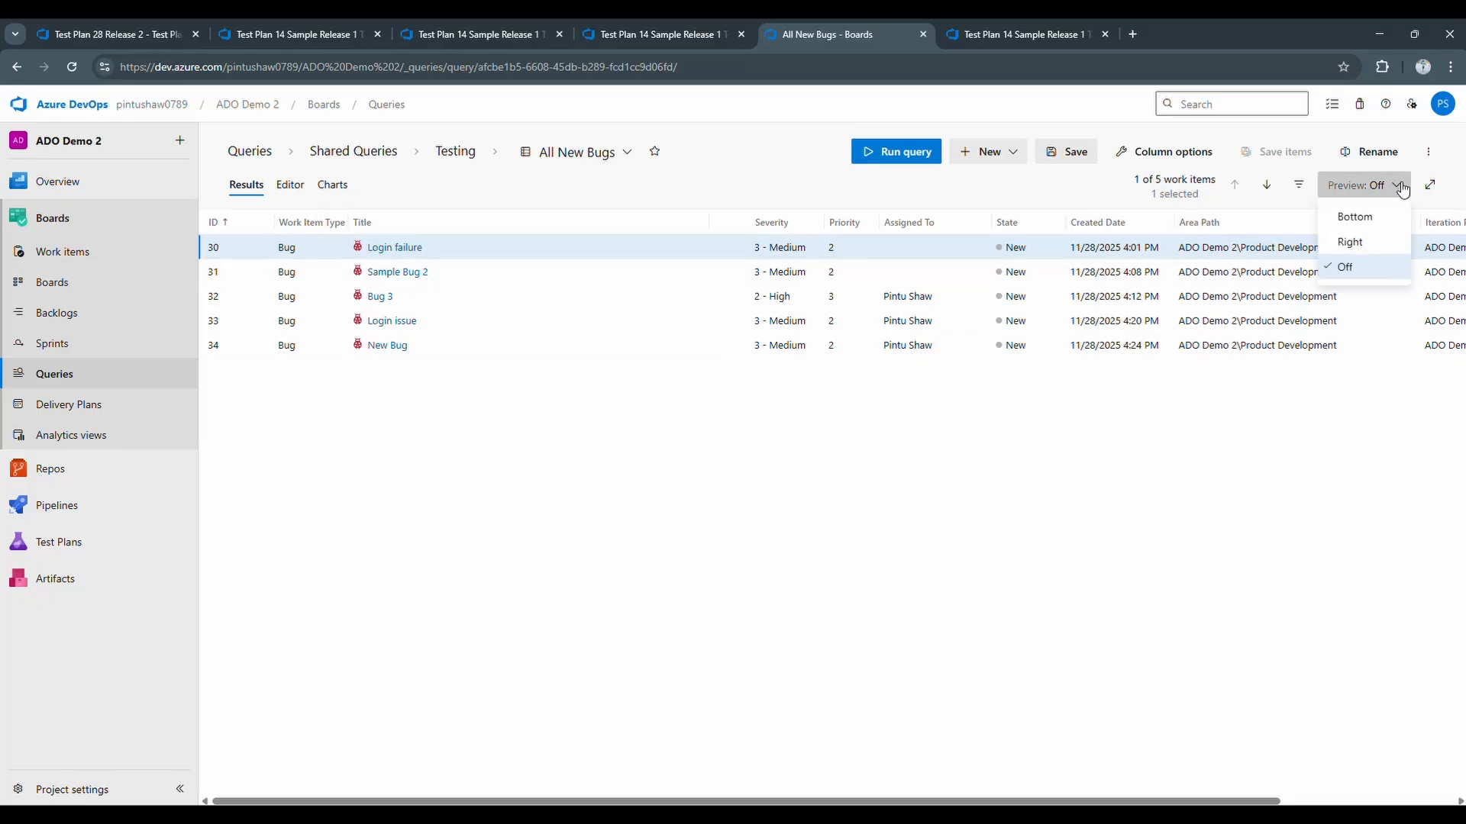
{"action": "left_click", "coordinate": [1355, 243]}
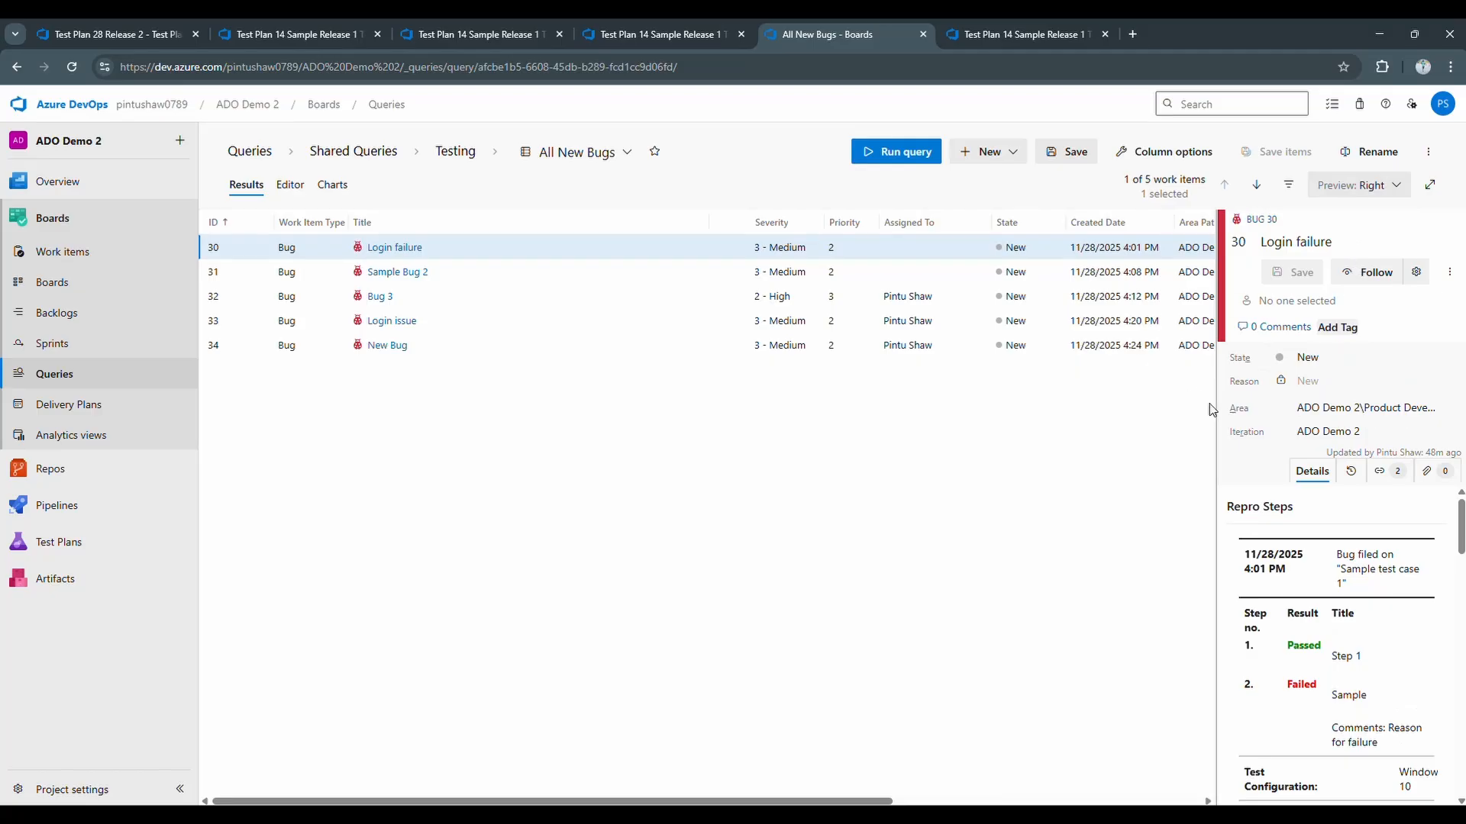
{"action": "left_click_drag", "start_coordinate": [1215, 412], "coordinate": [853, 428]}
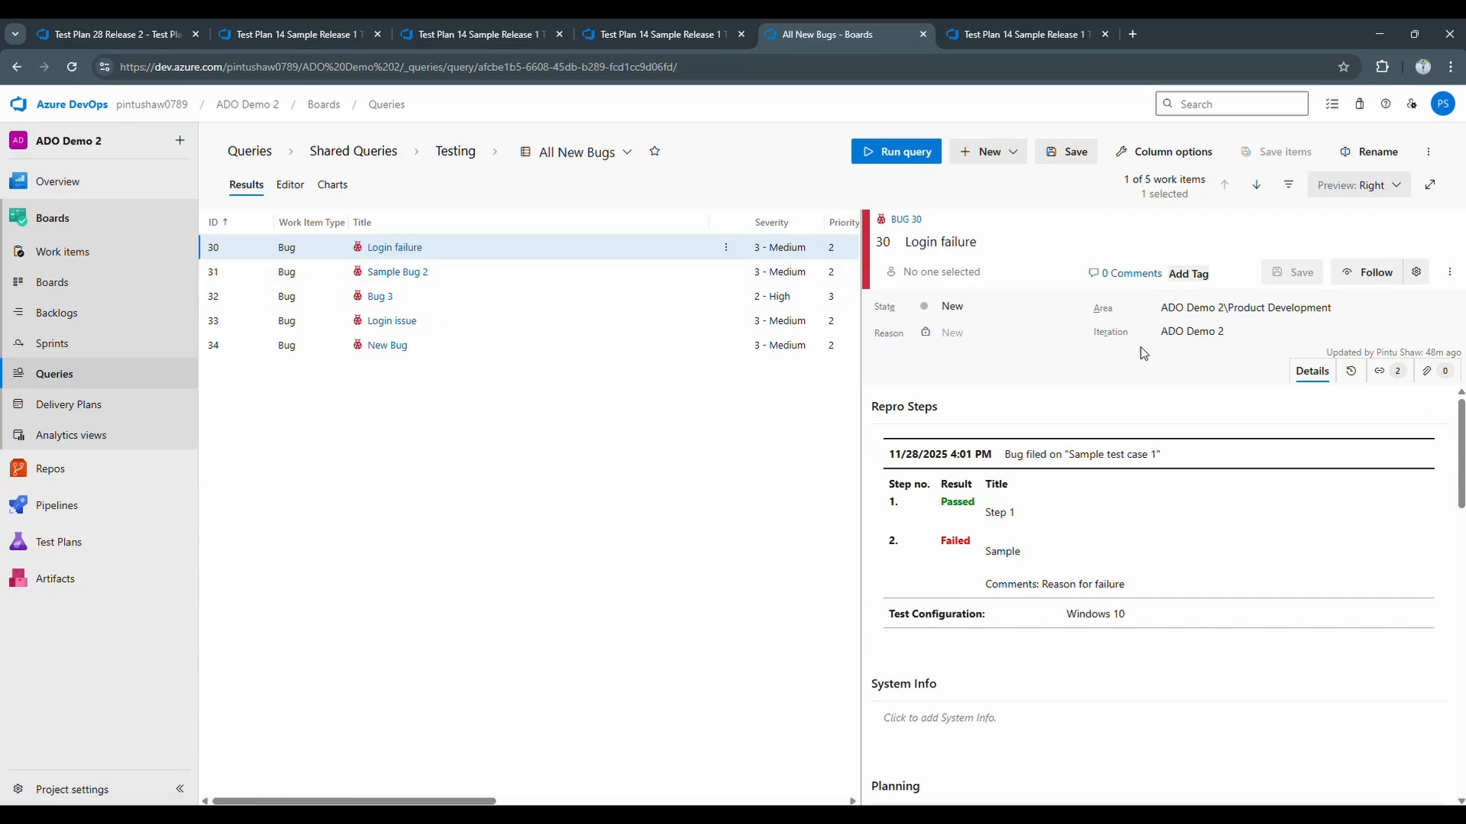
- Preview the bug in the Bottom layout, enlarge the results area above it, and turn the preview off
{"action": "left_click", "coordinate": [1392, 192]}
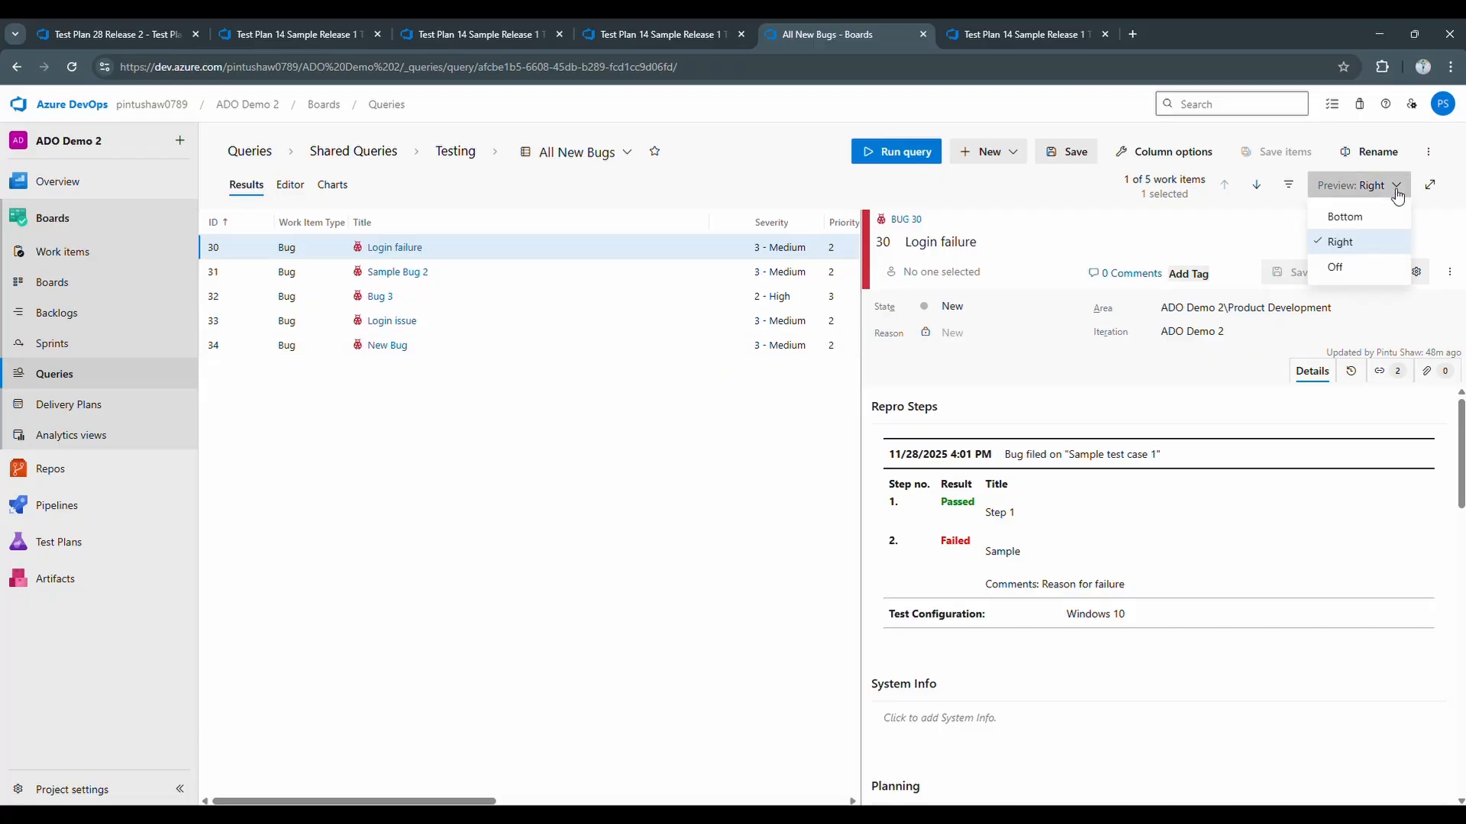
{"action": "left_click", "coordinate": [1345, 218]}
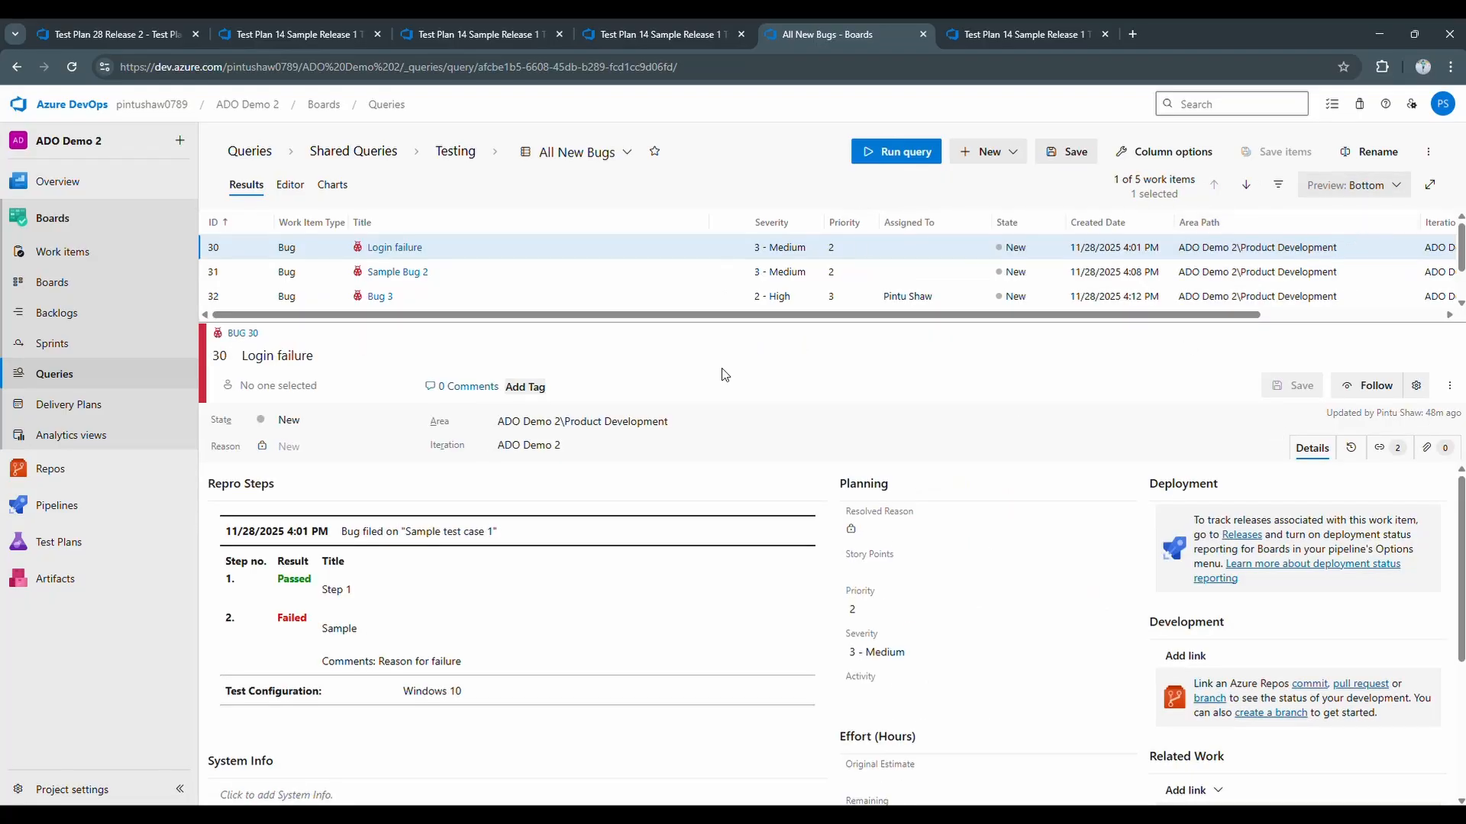
{"action": "left_click_drag", "start_coordinate": [713, 323], "coordinate": [766, 413]}
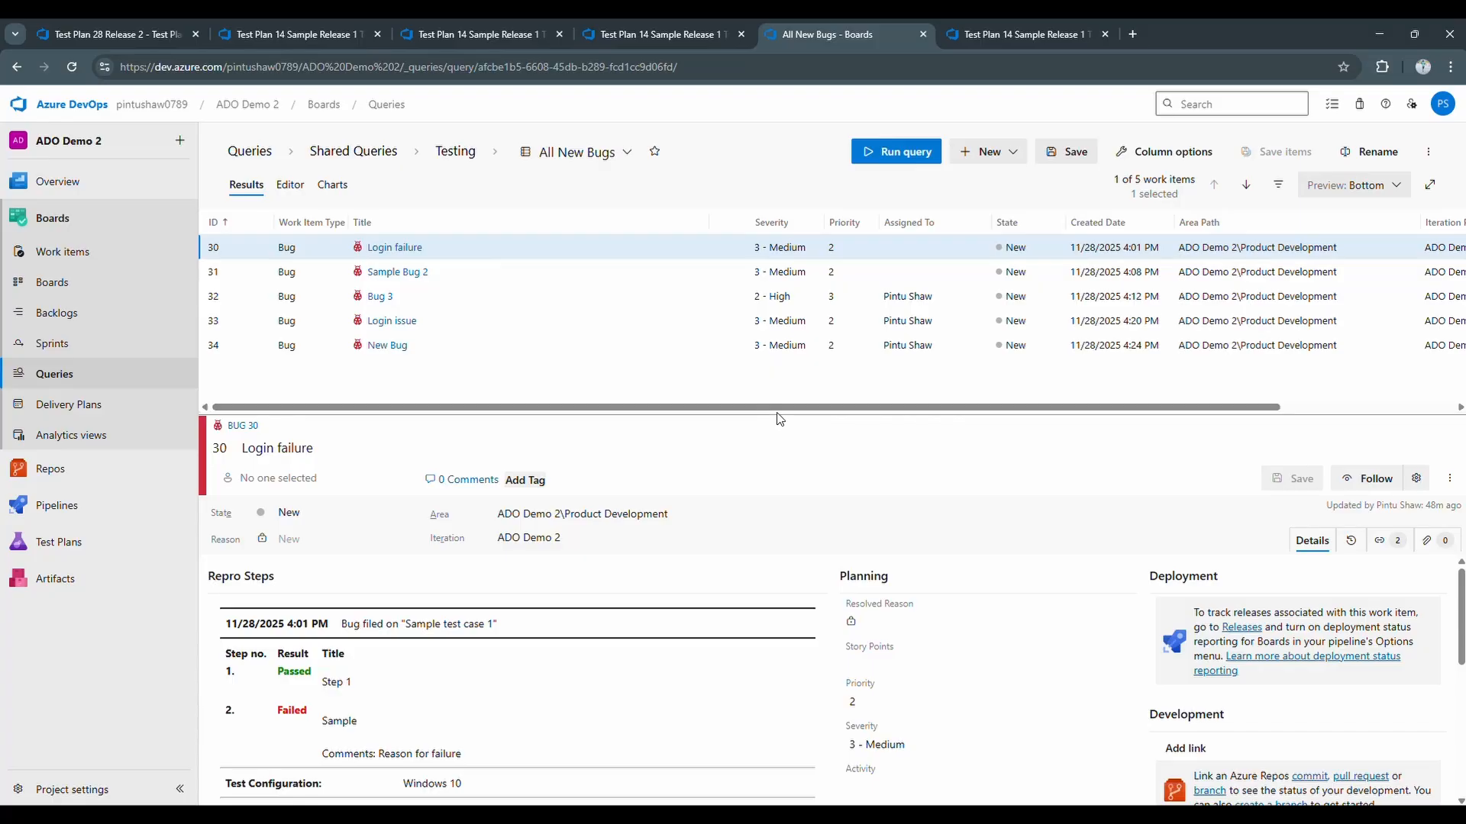
{"action": "left_click", "coordinate": [1347, 184]}
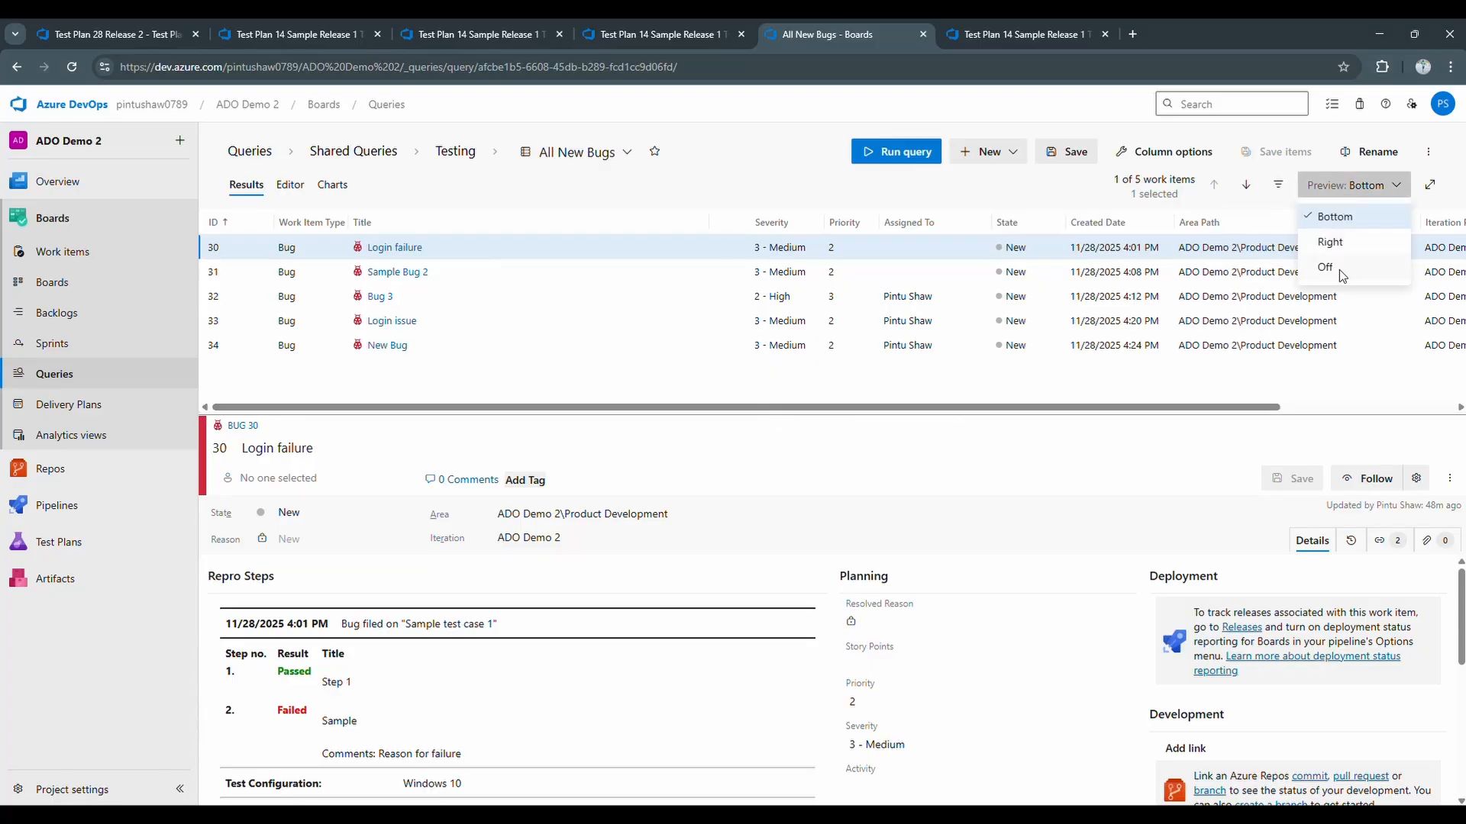
{"action": "left_click", "coordinate": [1341, 267]}
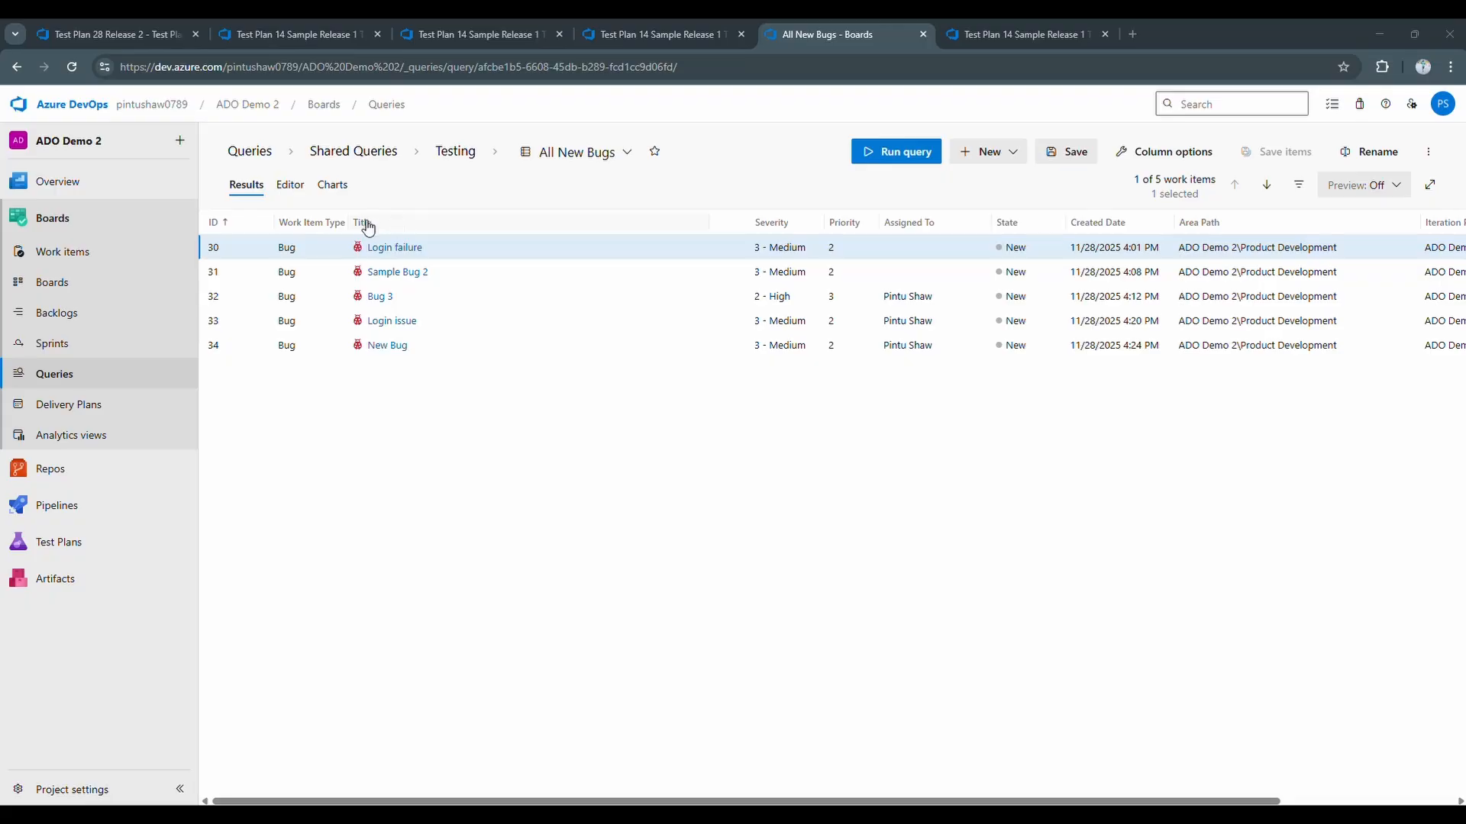
- Review the All New Bugs filter clauses and available query types in the editor, and return to the results
{"action": "left_click", "coordinate": [297, 191]}
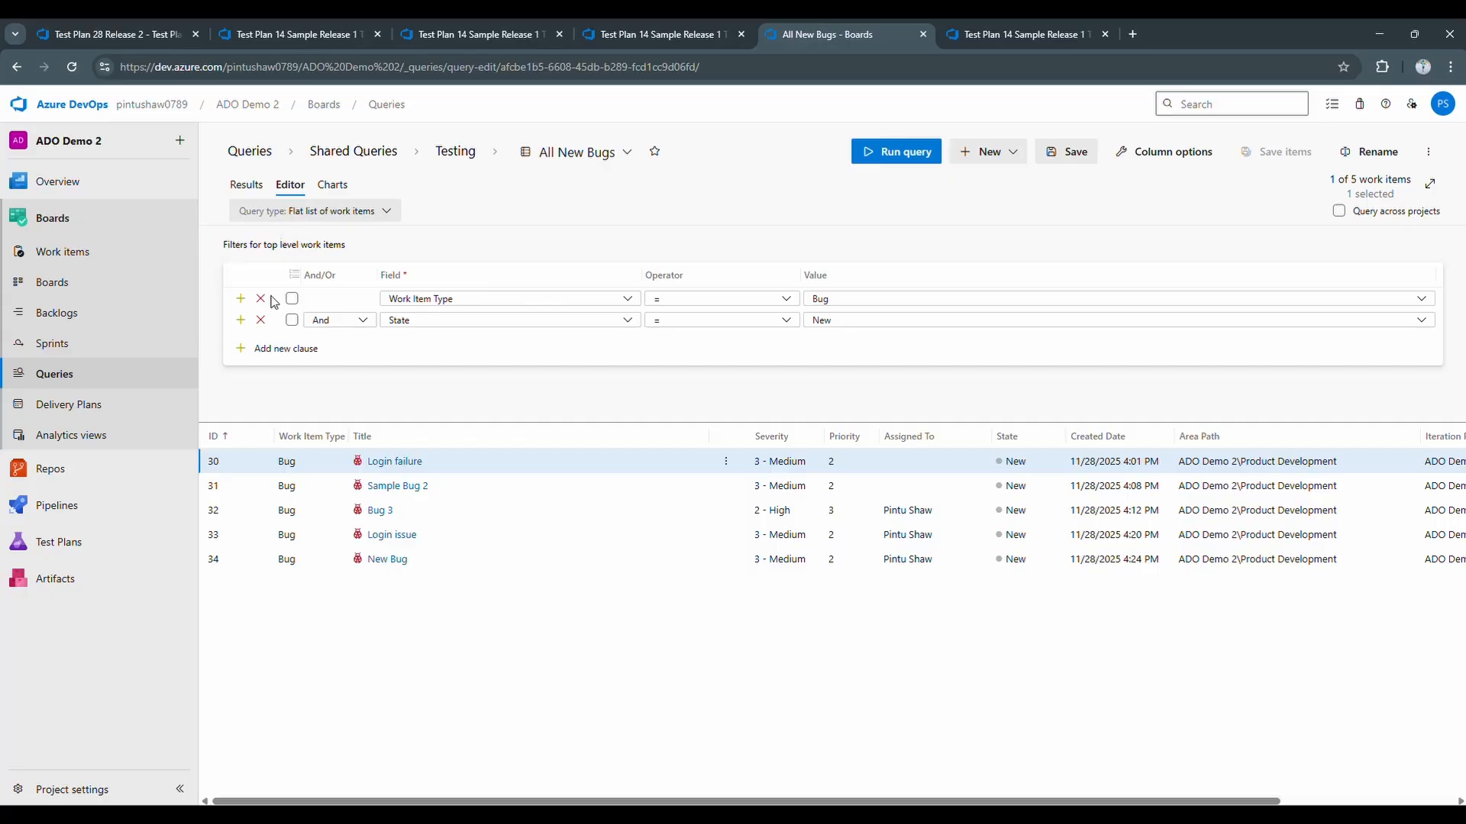
{"action": "left_click", "coordinate": [287, 211]}
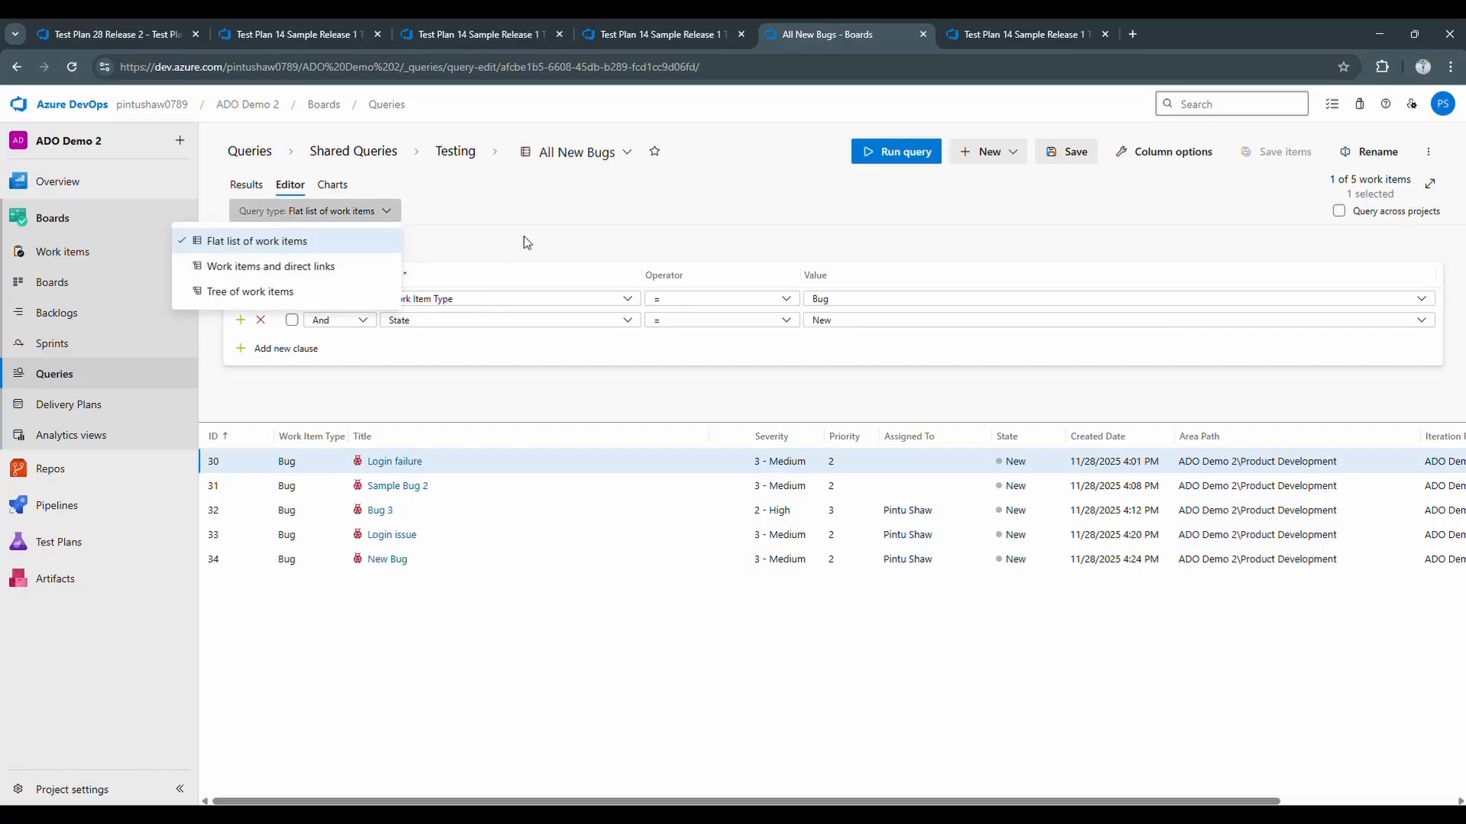
{"action": "left_click", "coordinate": [522, 214]}
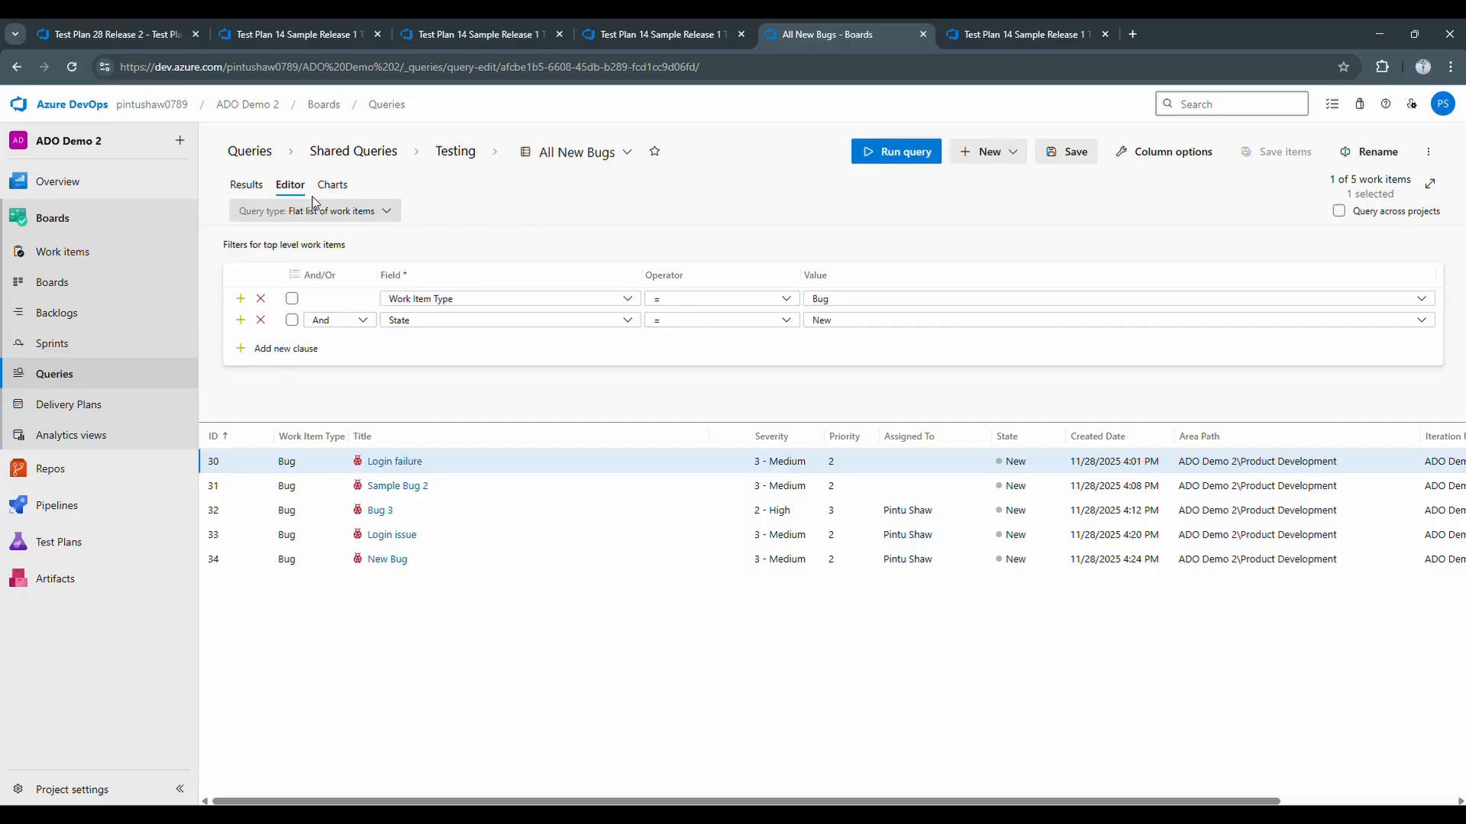
{"action": "left_click", "coordinate": [248, 188]}
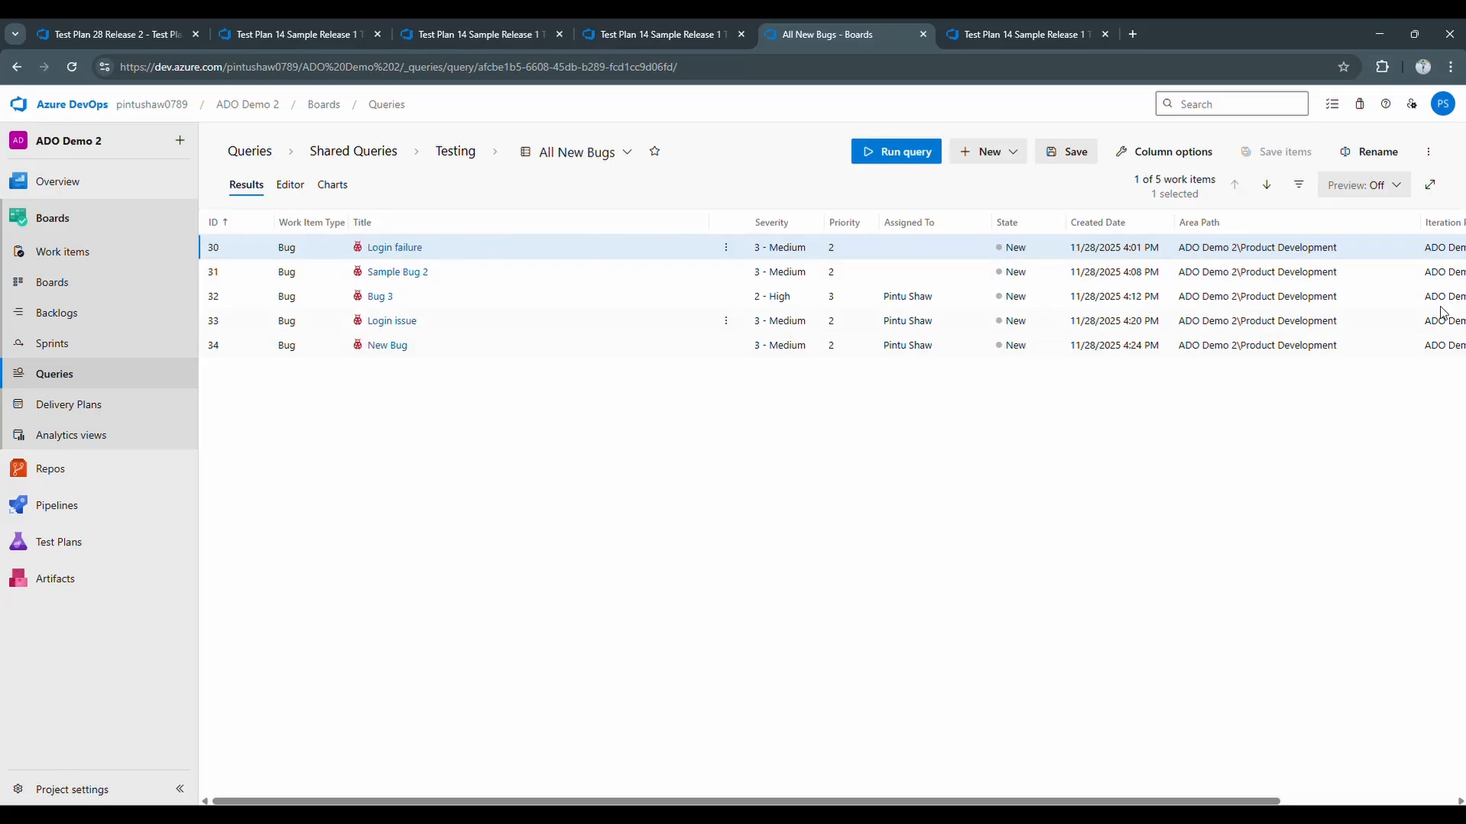
- Save the column changes to the All New Bugs query and open its charts view
{"action": "left_click", "coordinate": [332, 186]}
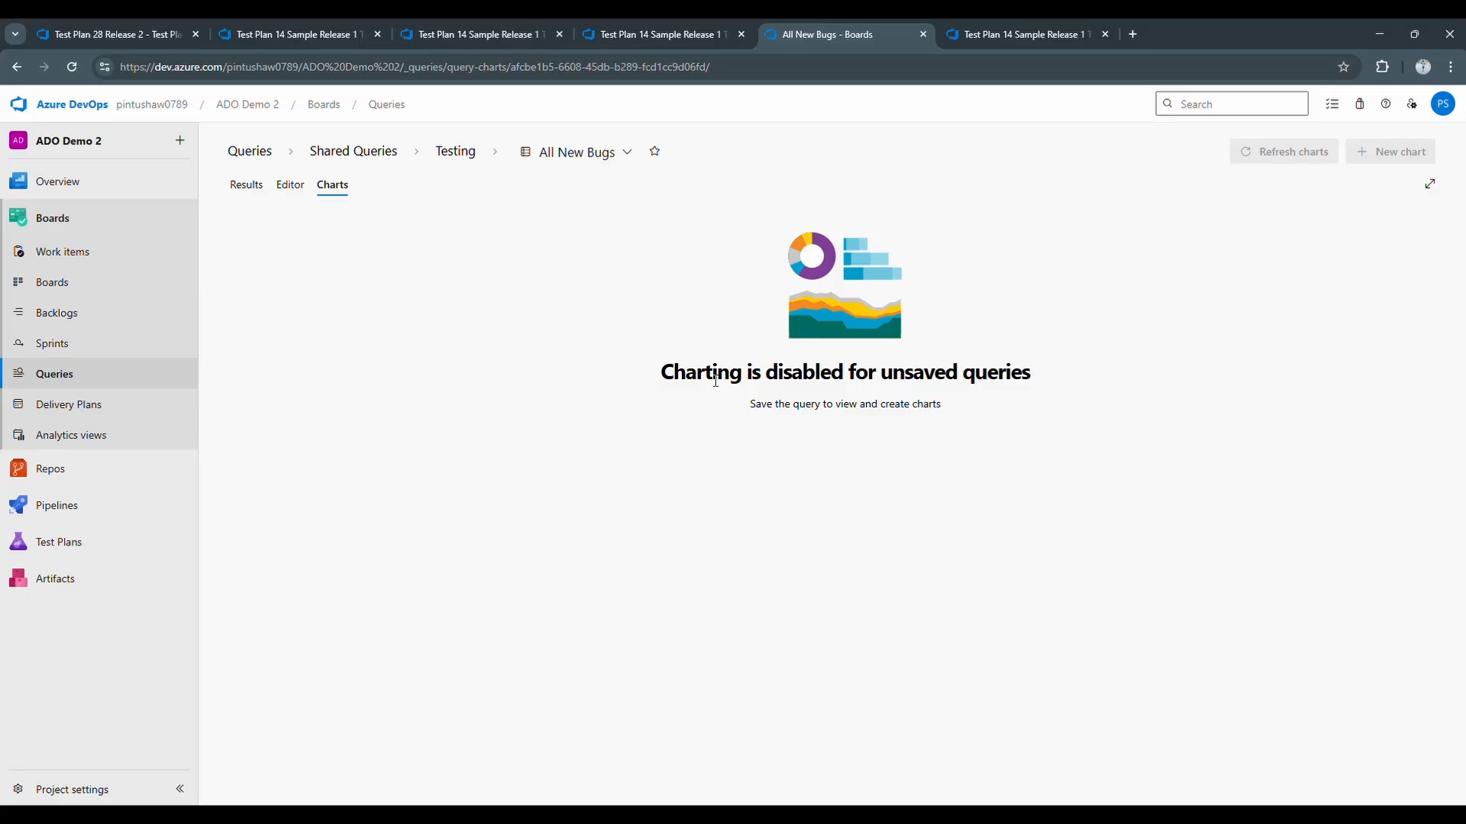
{"action": "left_click", "coordinate": [254, 187]}
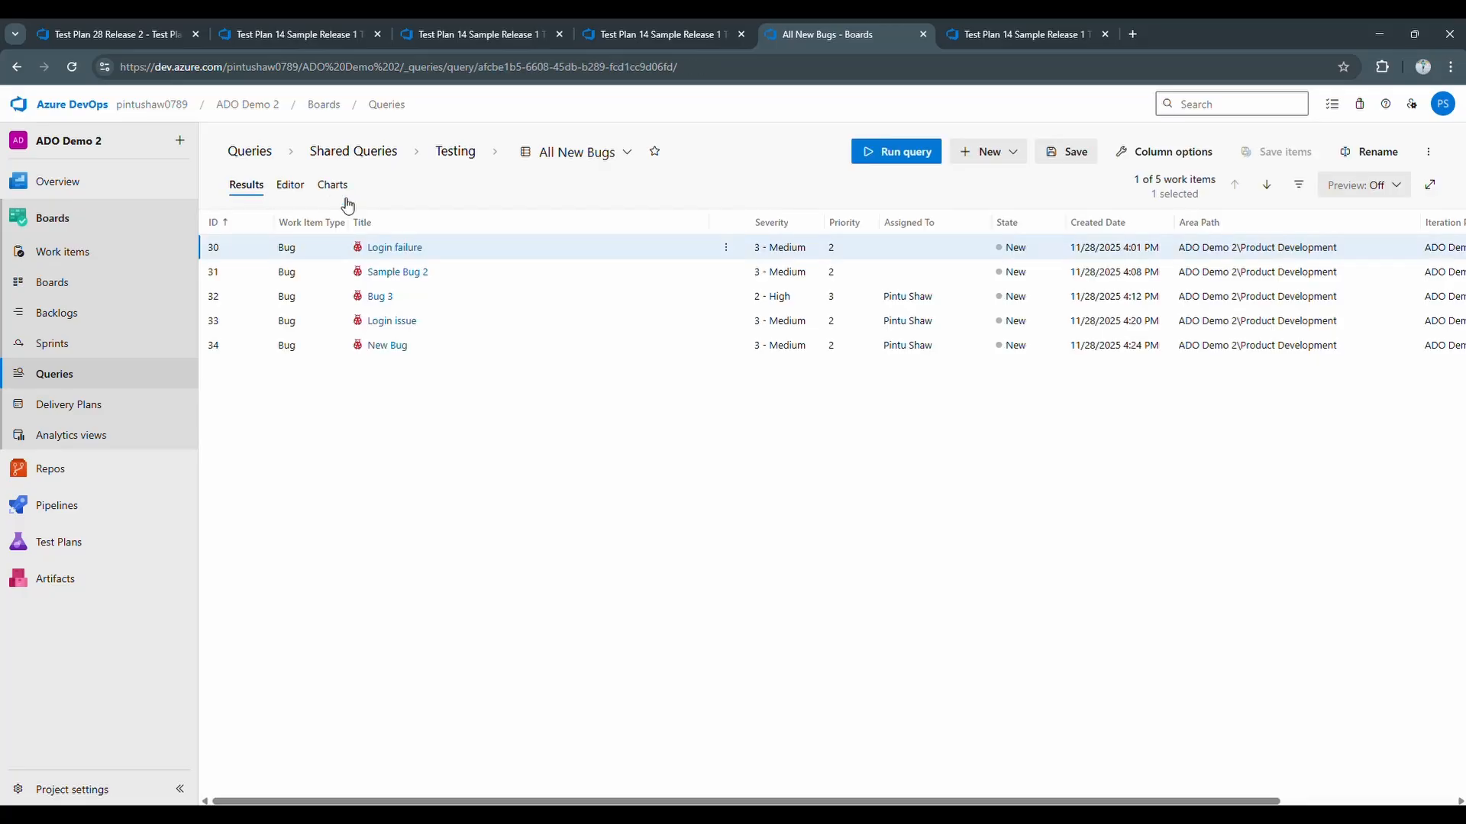
{"action": "left_click", "coordinate": [1052, 158]}
{"action": "left_click", "coordinate": [333, 186]}
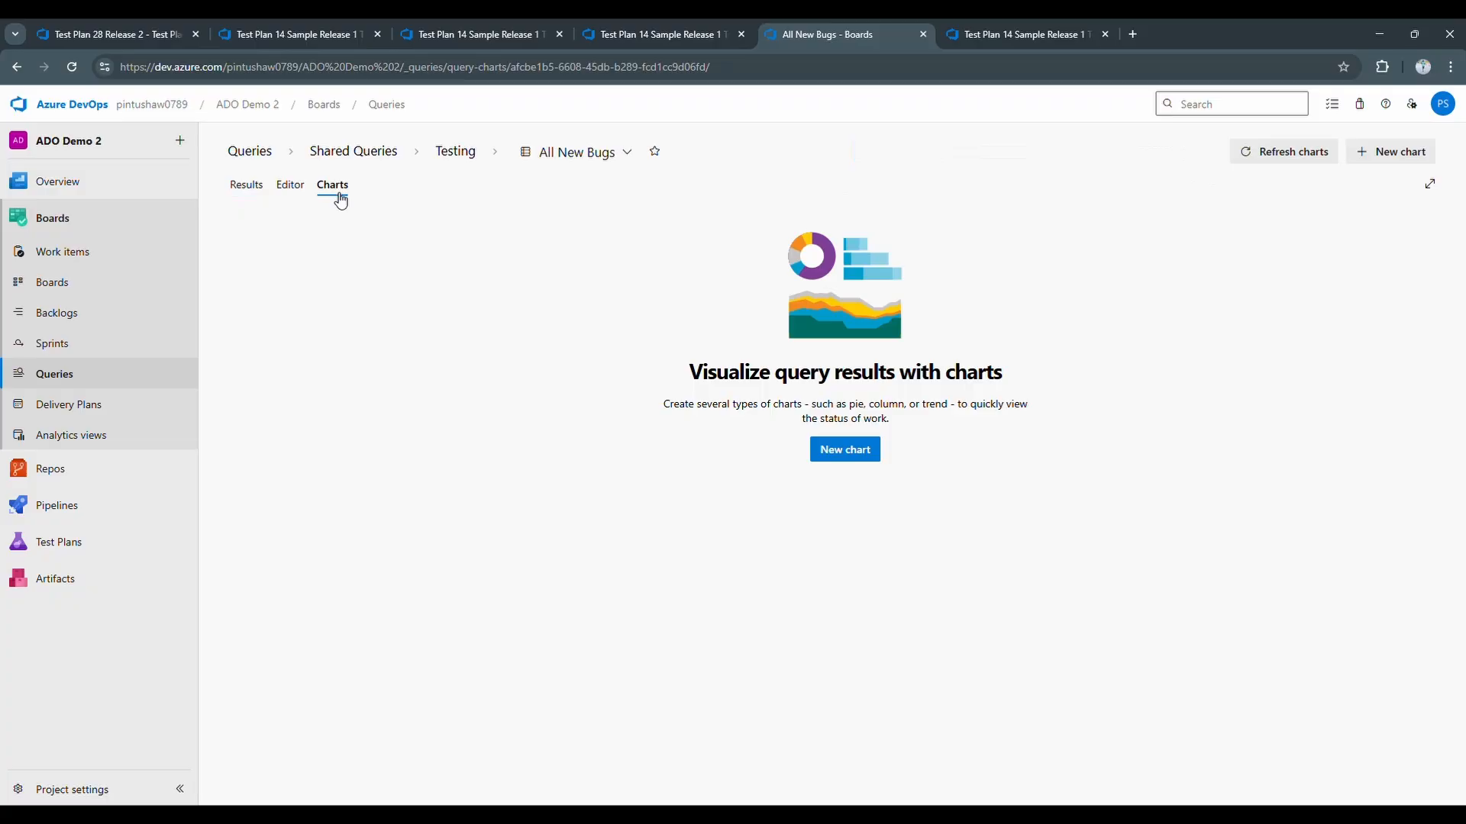
- Create and save a bar chart for the query, grouped by Severity with Count as the aggregation
{"action": "left_click", "coordinate": [842, 451]}
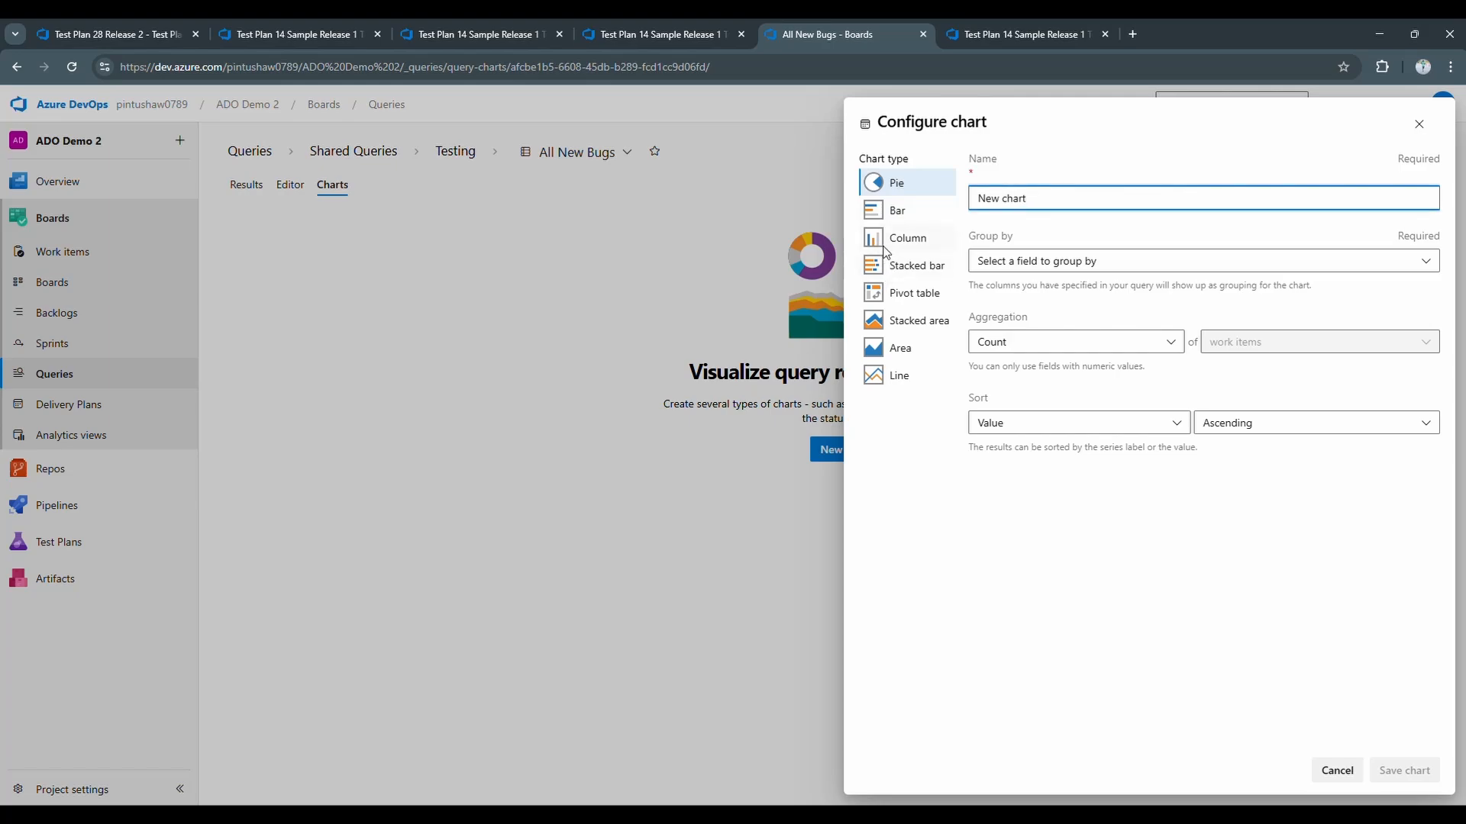
{"action": "left_click", "coordinate": [885, 219]}
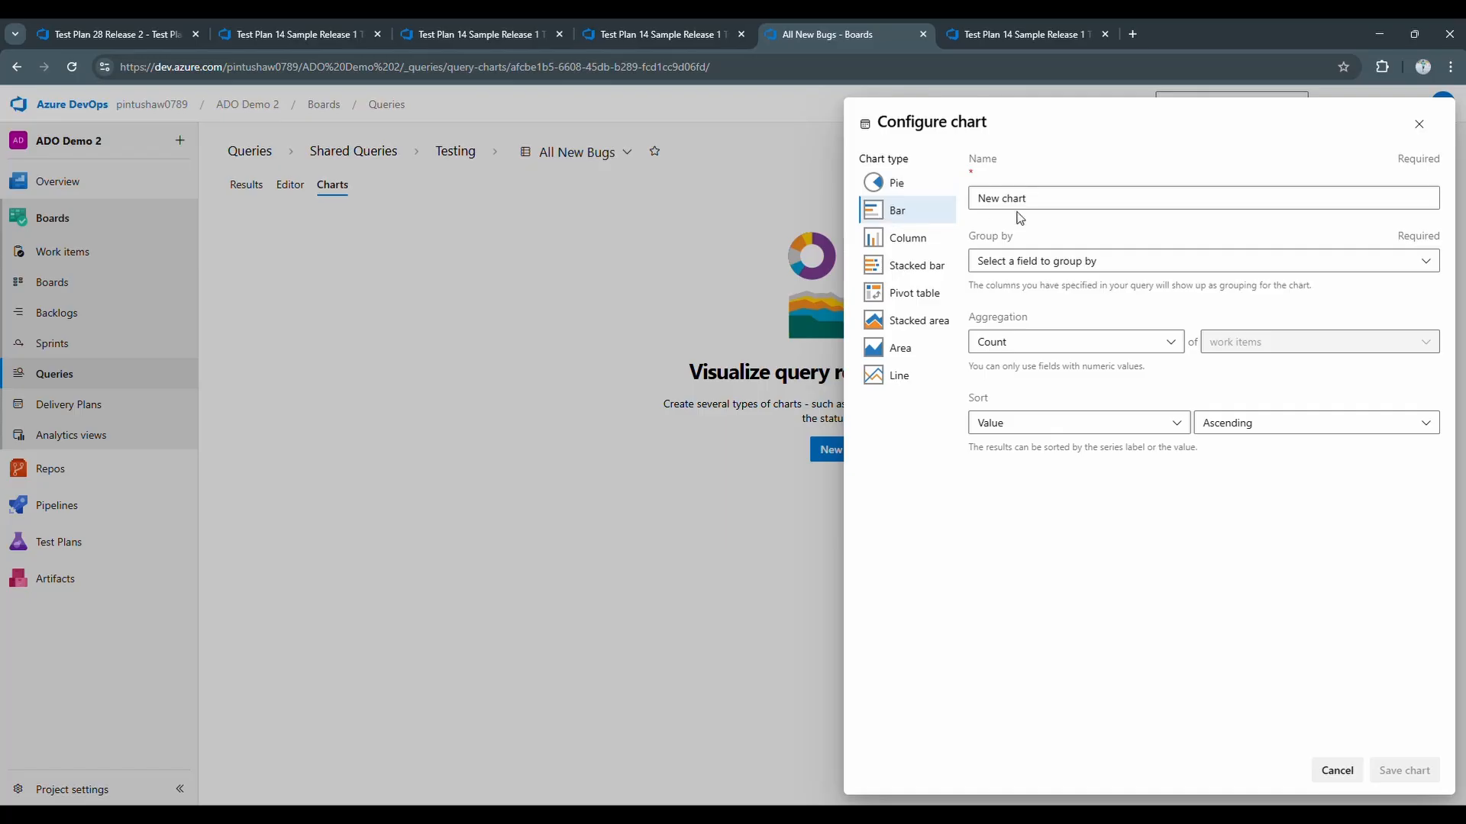
{"action": "left_click", "coordinate": [1006, 268]}
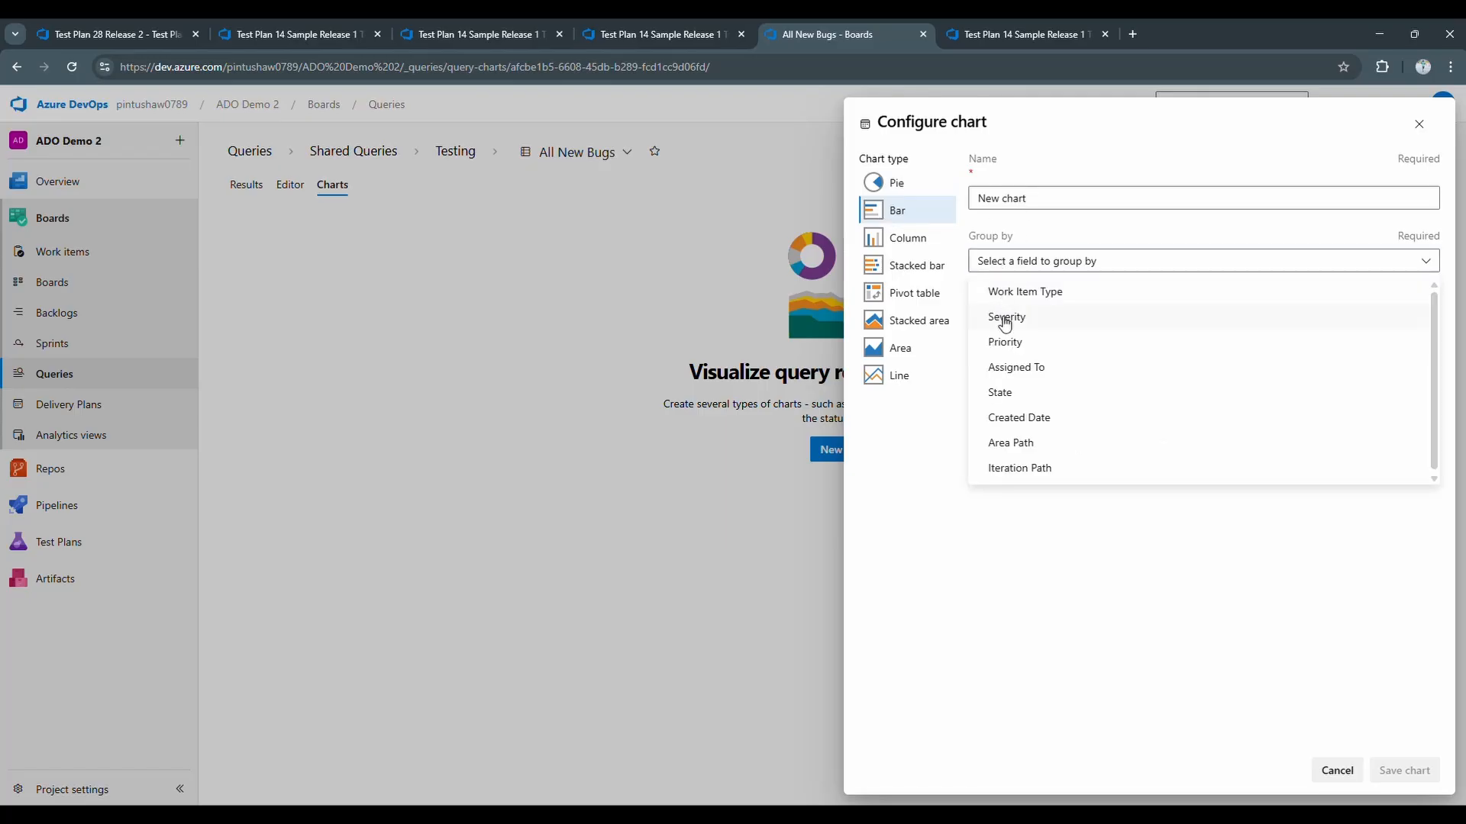
{"action": "left_click", "coordinate": [1004, 320]}
{"action": "left_click", "coordinate": [1022, 348]}
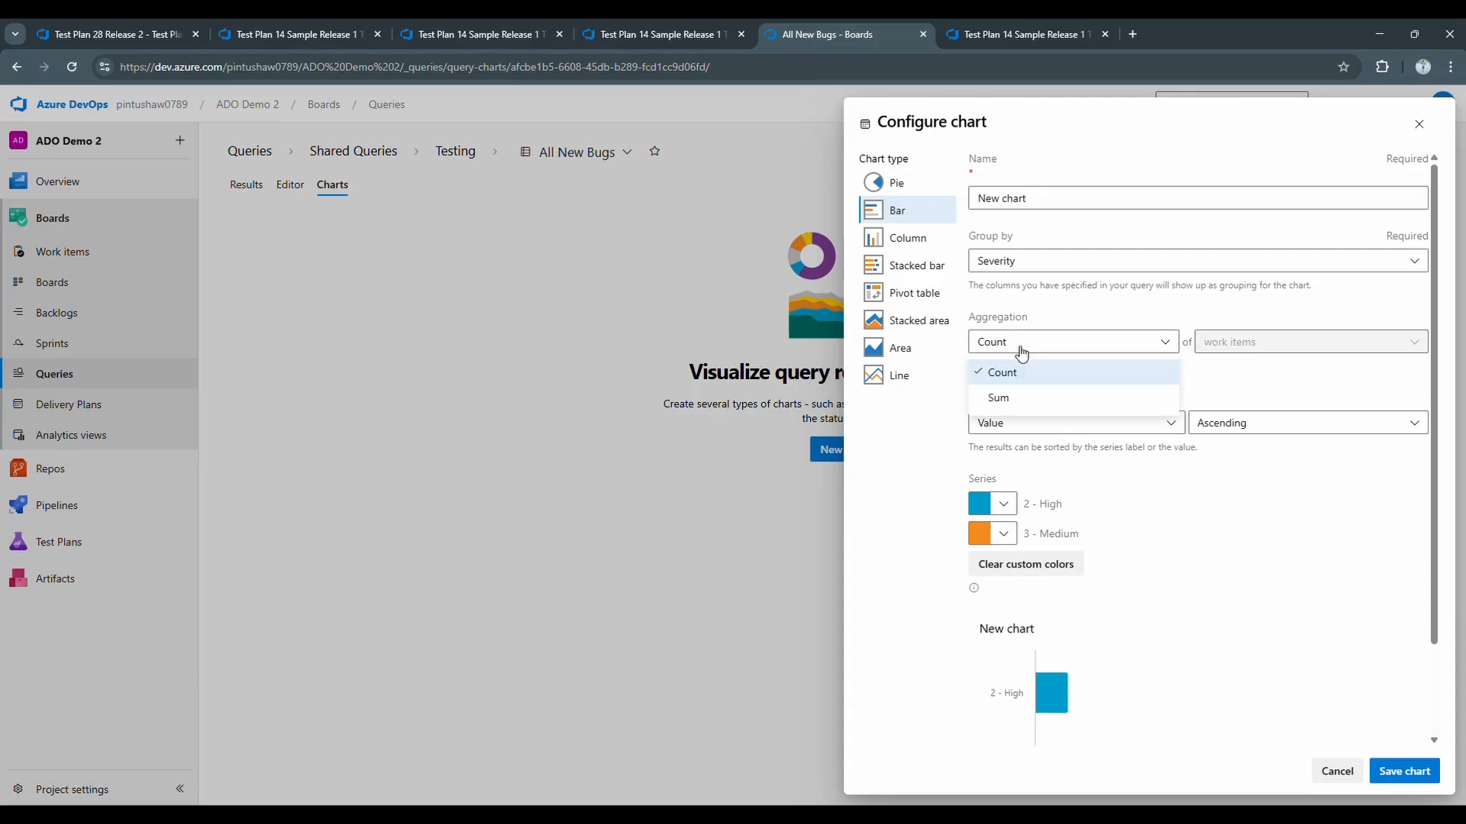
{"action": "left_click", "coordinate": [1020, 345]}
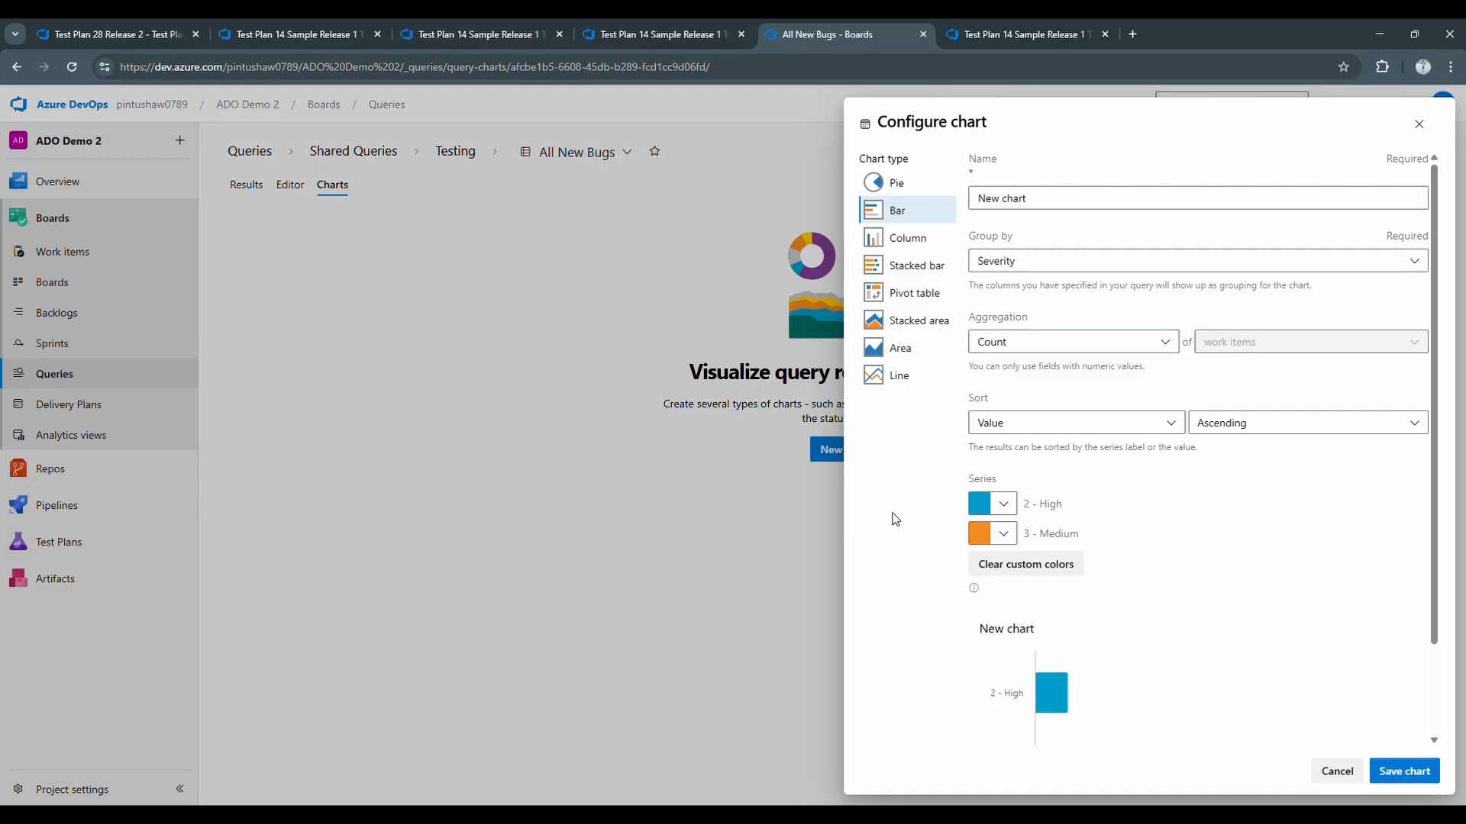
{"action": "scroll", "coordinate": [1275, 731], "scroll_direction": "down", "scroll_amount": 2}
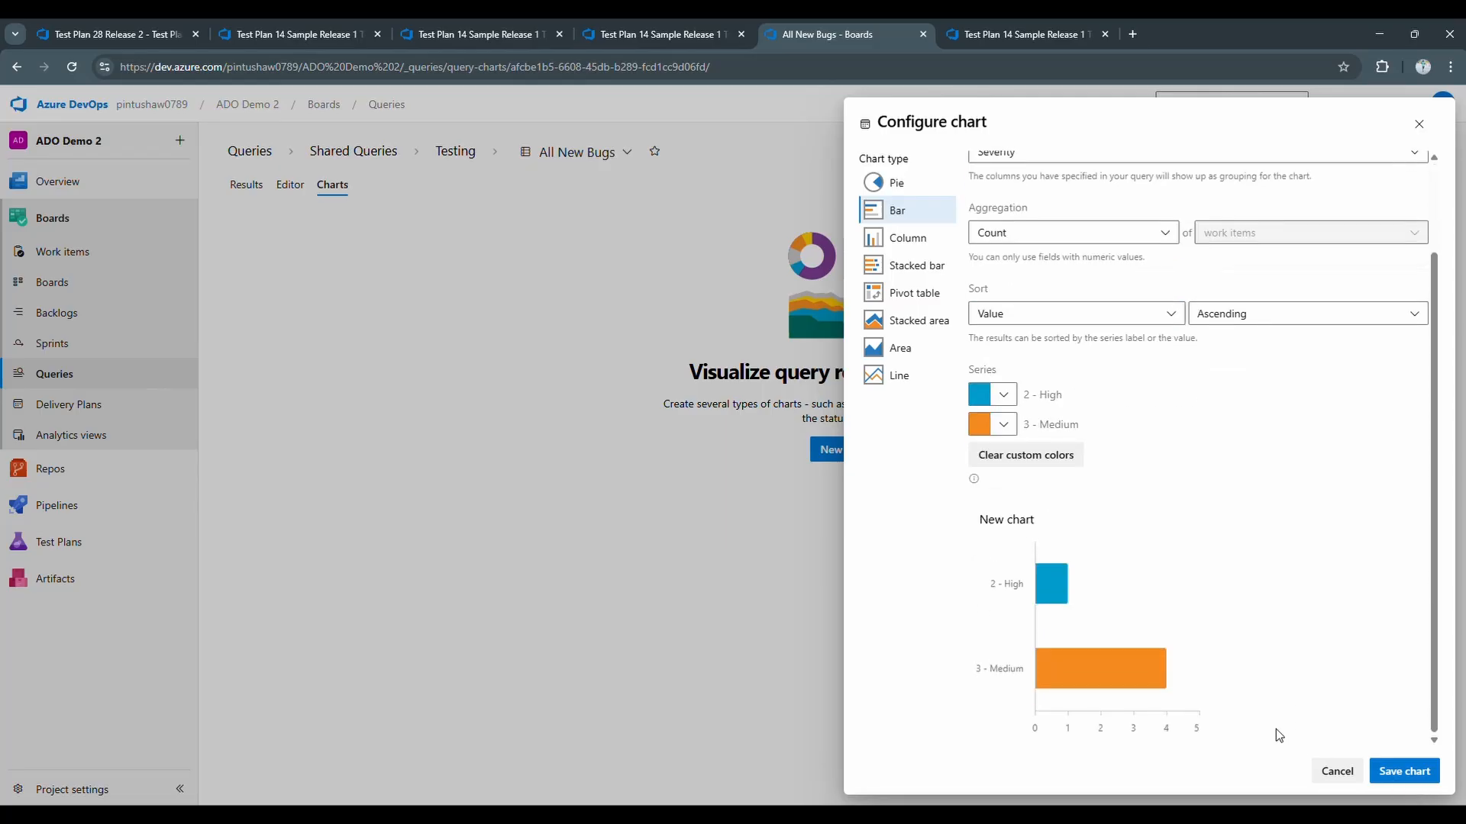
{"action": "left_click", "coordinate": [1441, 777]}
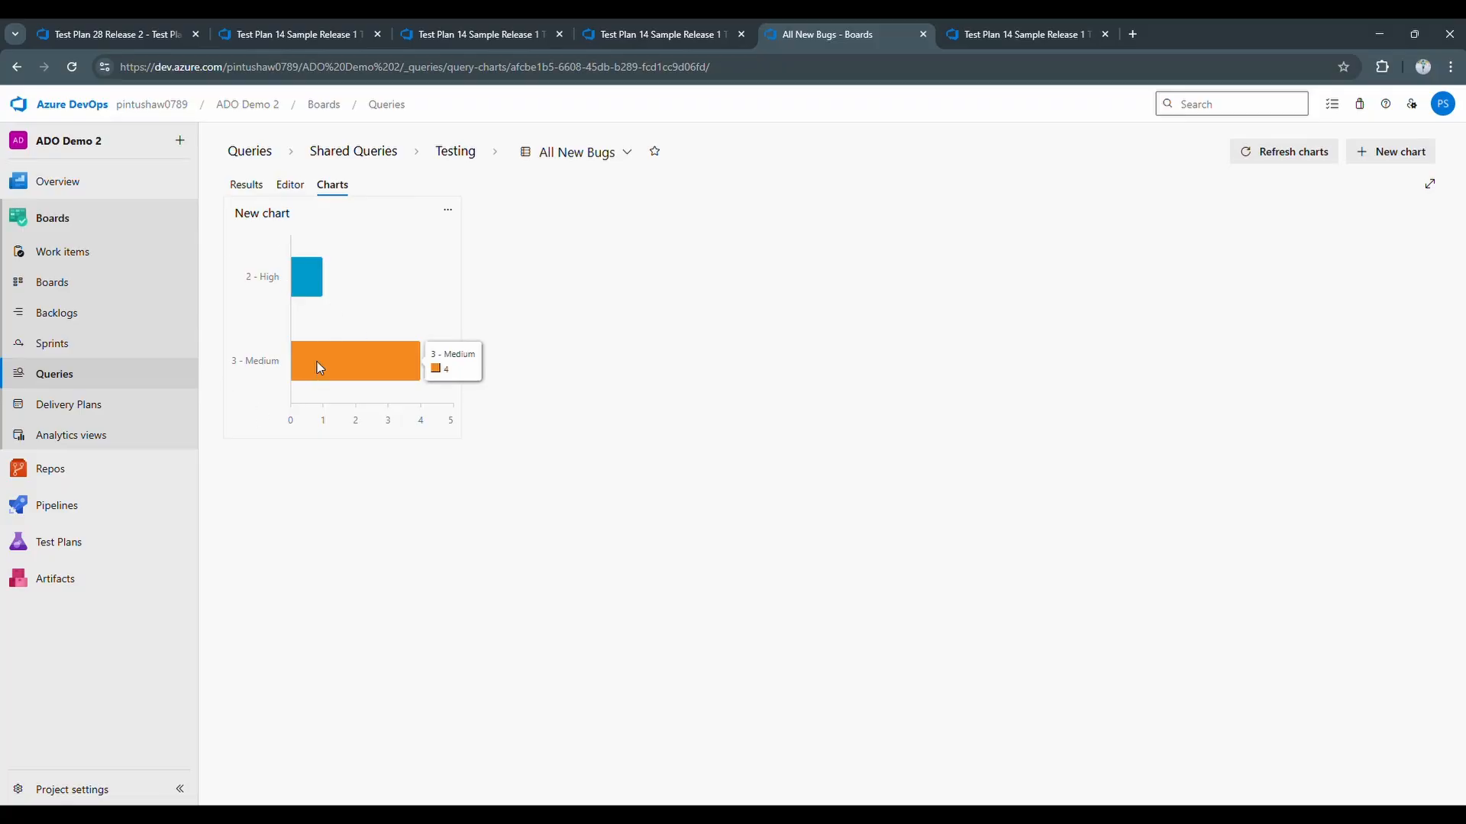
- Rename the severity bar chart as "All Bugs by Severity" and save it
{"action": "left_click", "coordinate": [448, 209]}
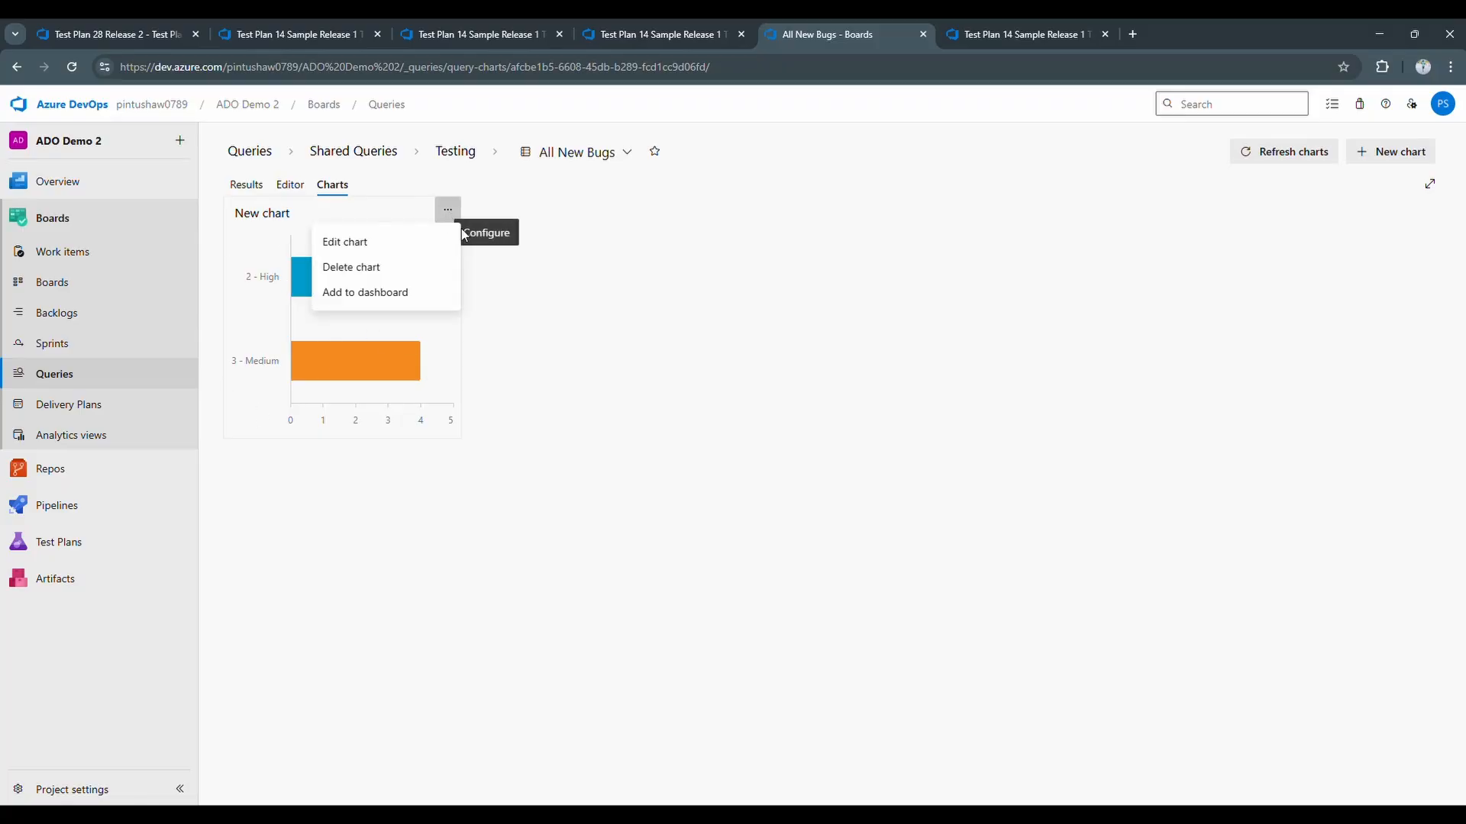
{"action": "left_click", "coordinate": [388, 245]}
{"action": "left_click_drag", "start_coordinate": [1063, 195], "coordinate": [887, 208]}
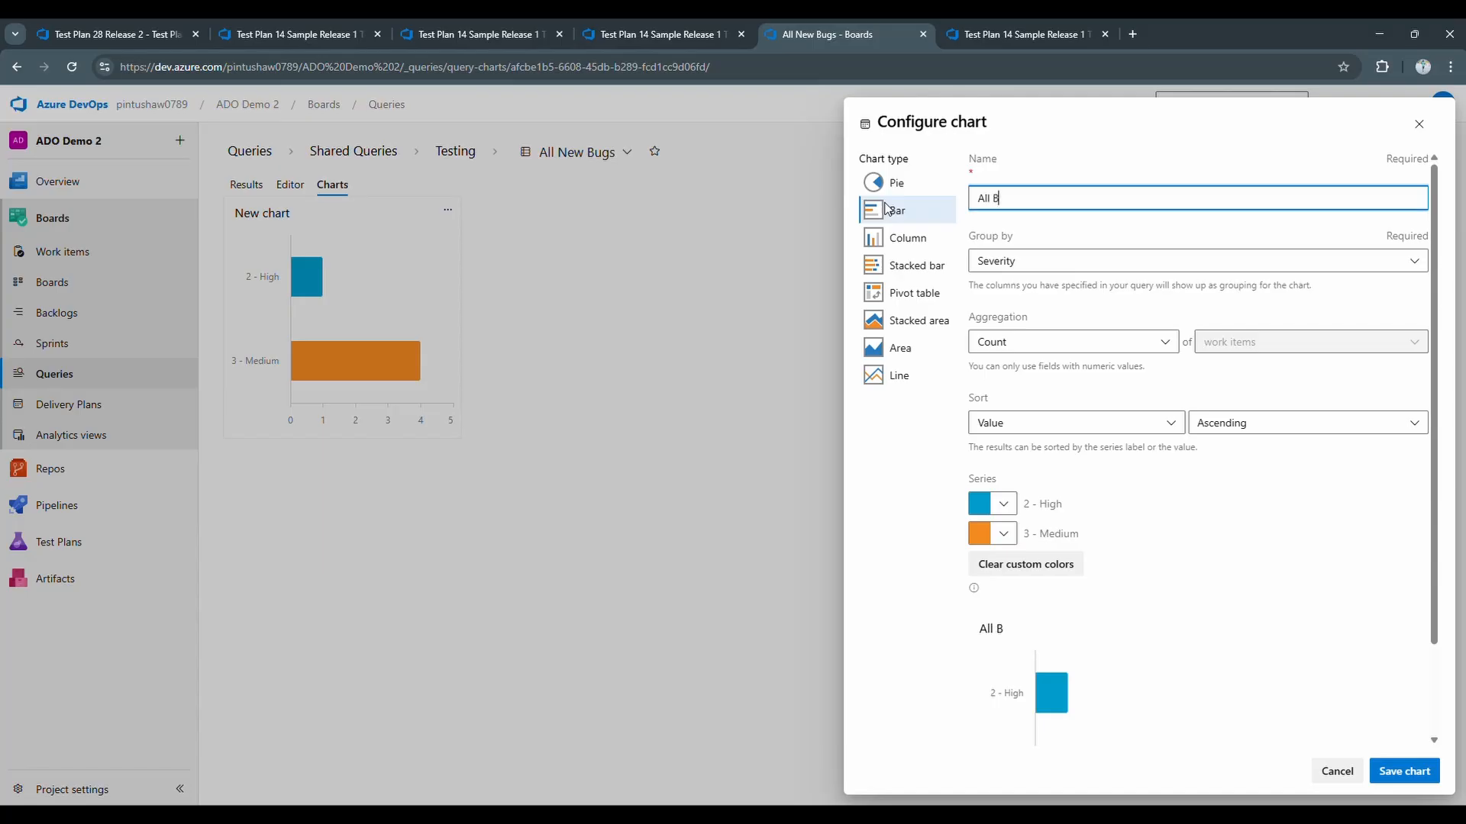
{"action": "type", "text": "ugs by Severity"}
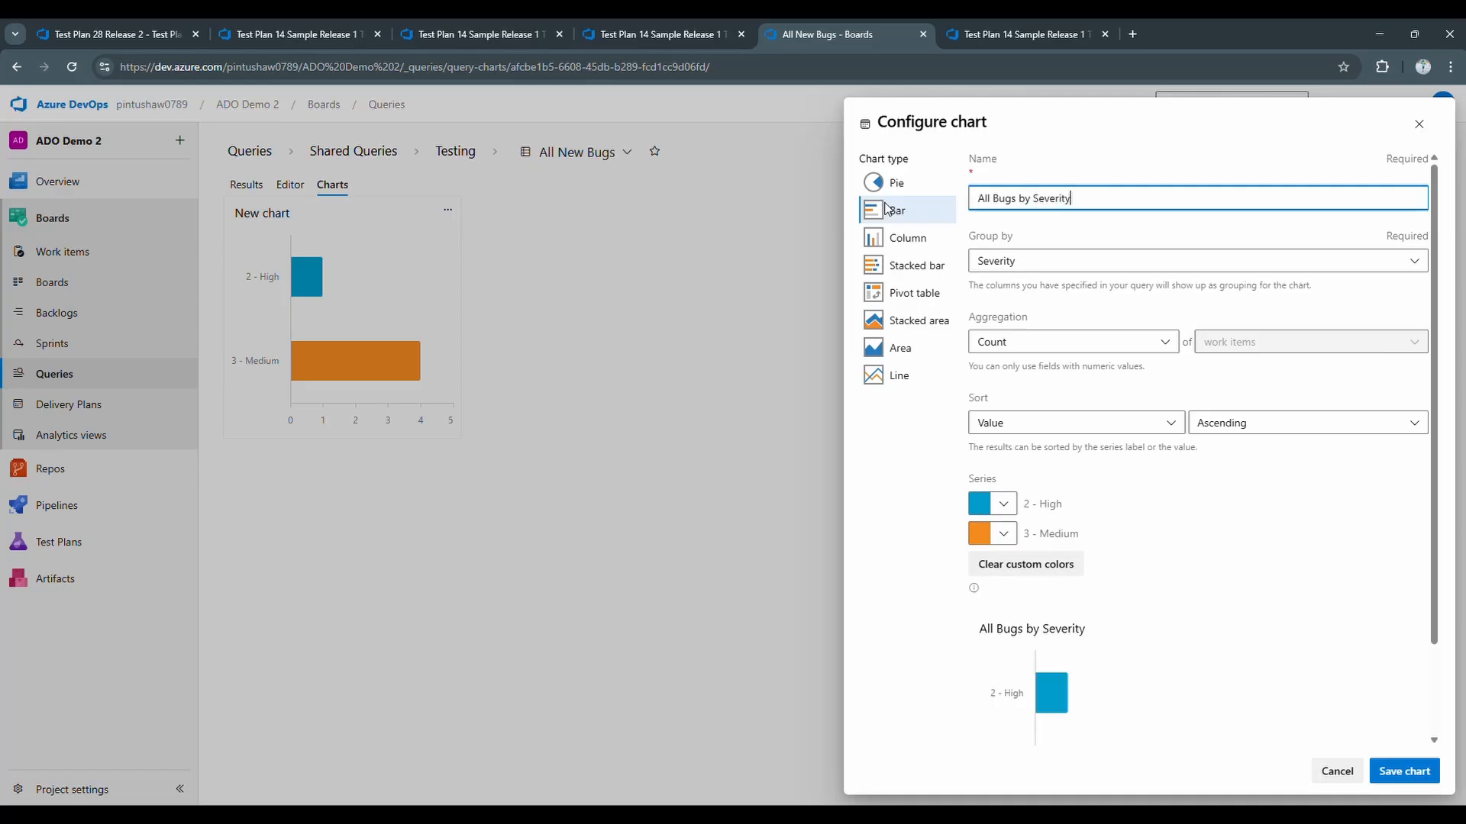
{"action": "left_click", "coordinate": [1403, 771]}
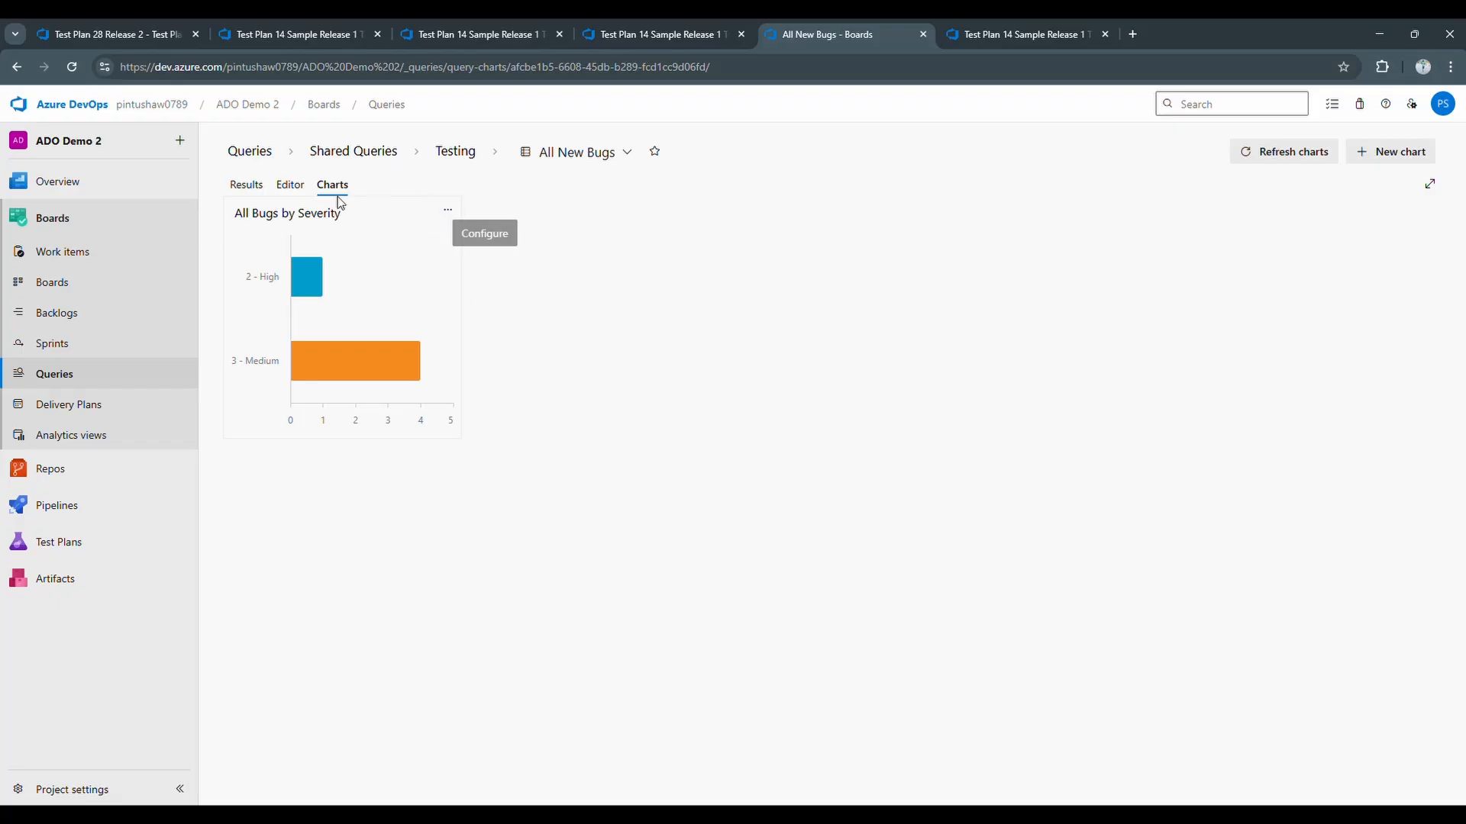
- Start a new pivot table chart with Assigned To as rows and Severity as columns, and check its preview
{"action": "left_click", "coordinate": [1378, 155]}
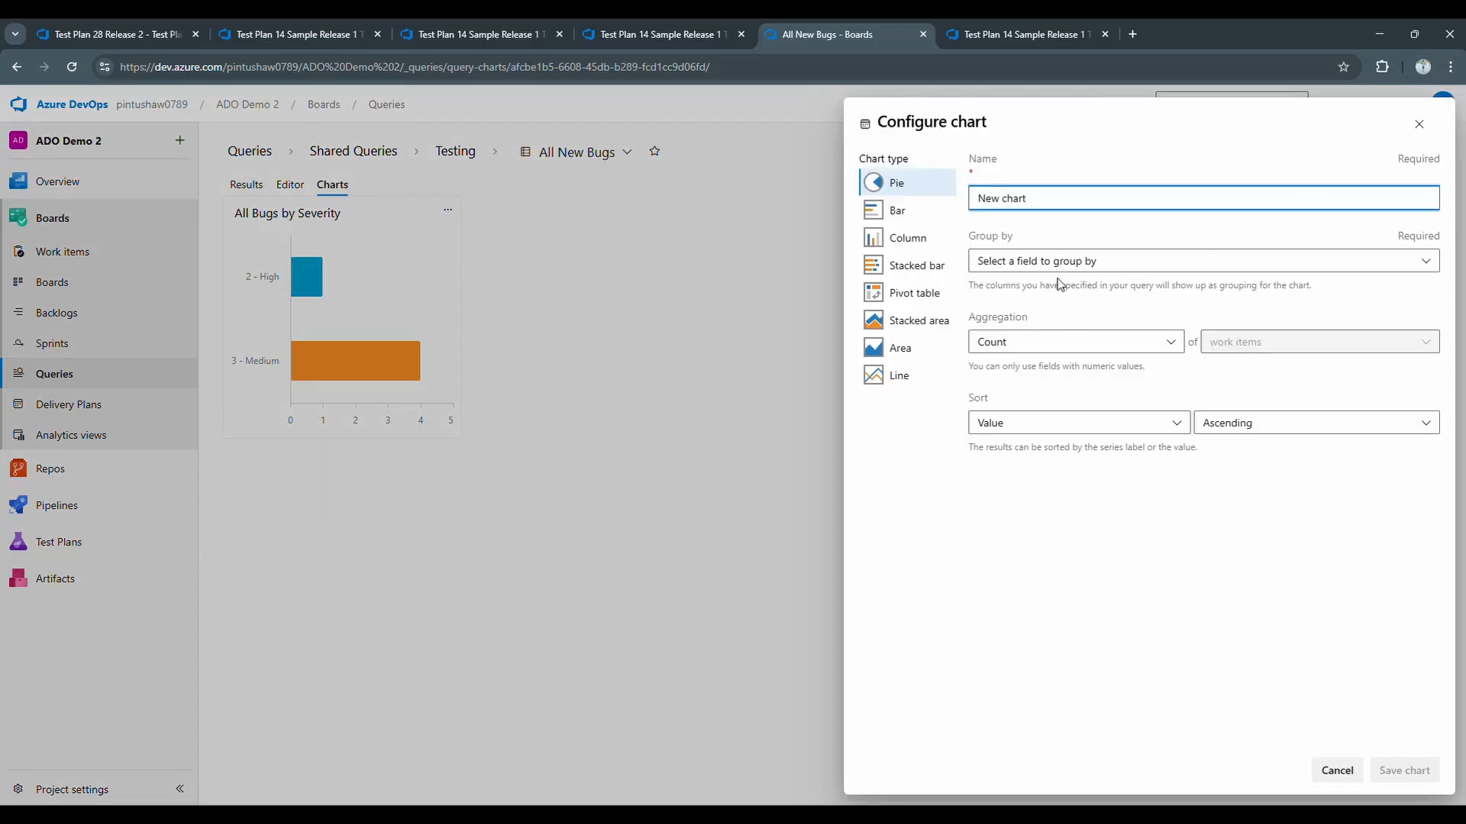
{"action": "left_click", "coordinate": [903, 297]}
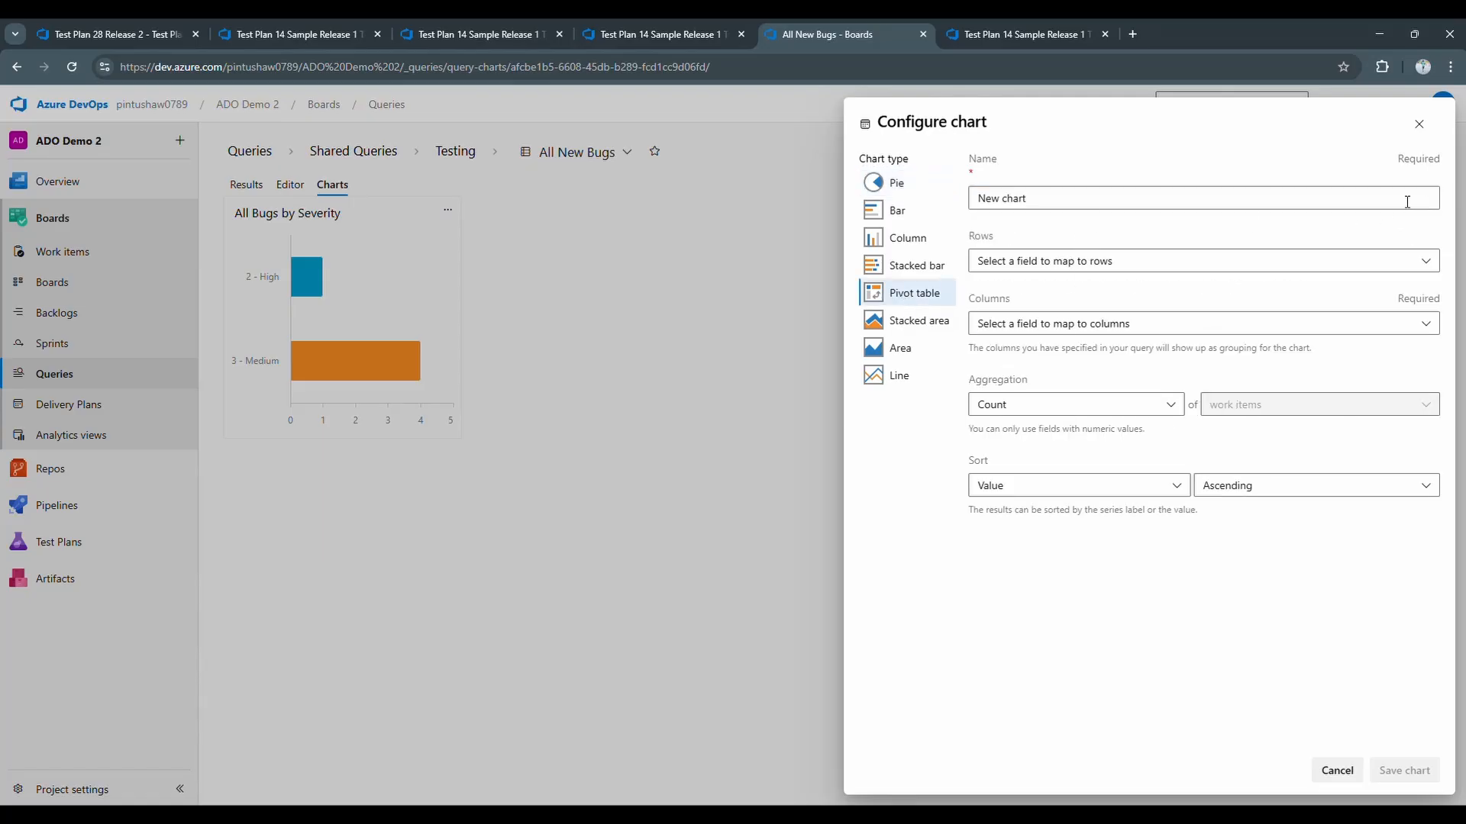
{"action": "left_click", "coordinate": [1026, 274]}
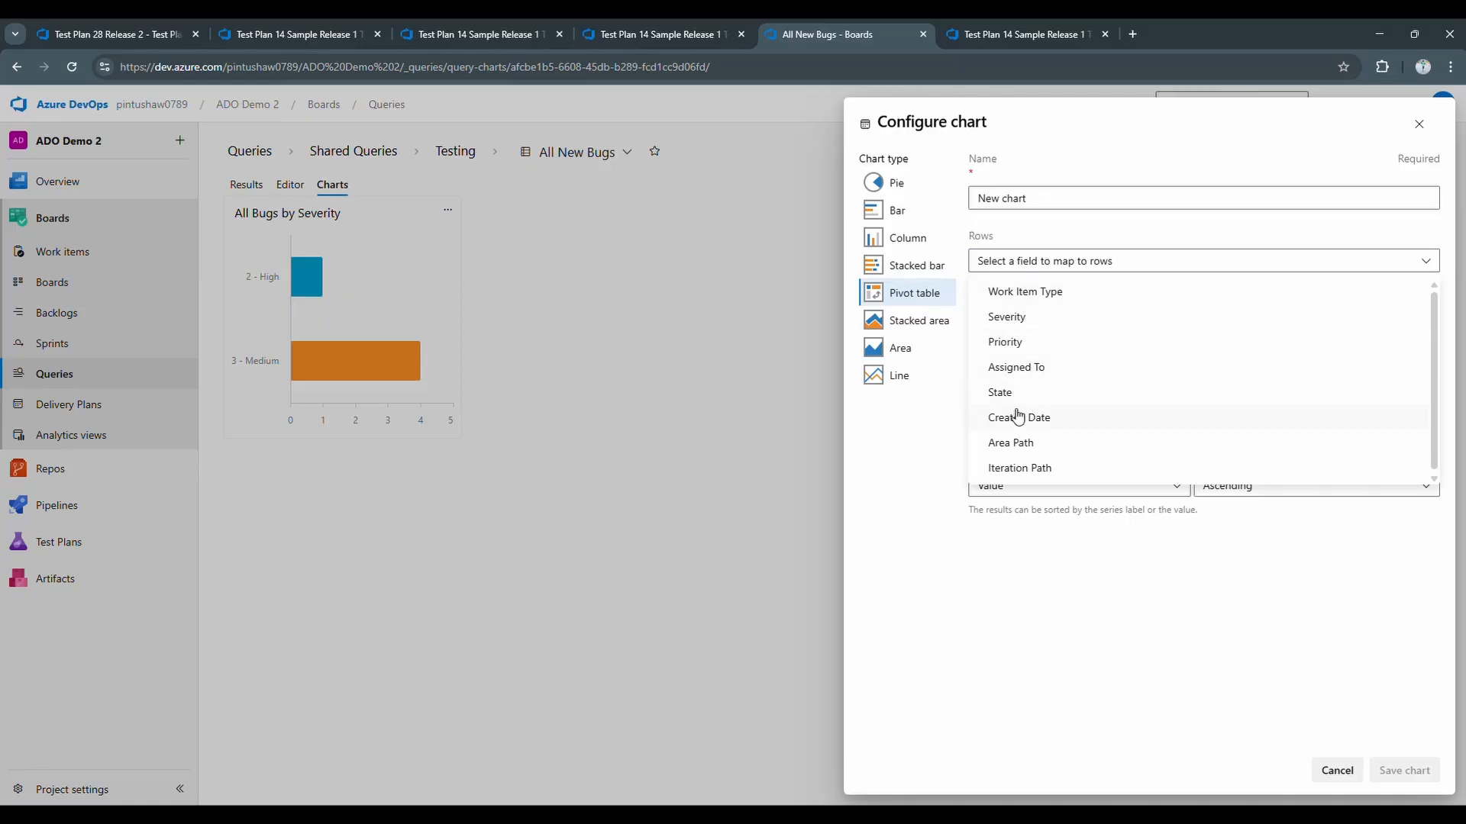
{"action": "left_click", "coordinate": [1015, 368]}
{"action": "left_click", "coordinate": [1010, 330]}
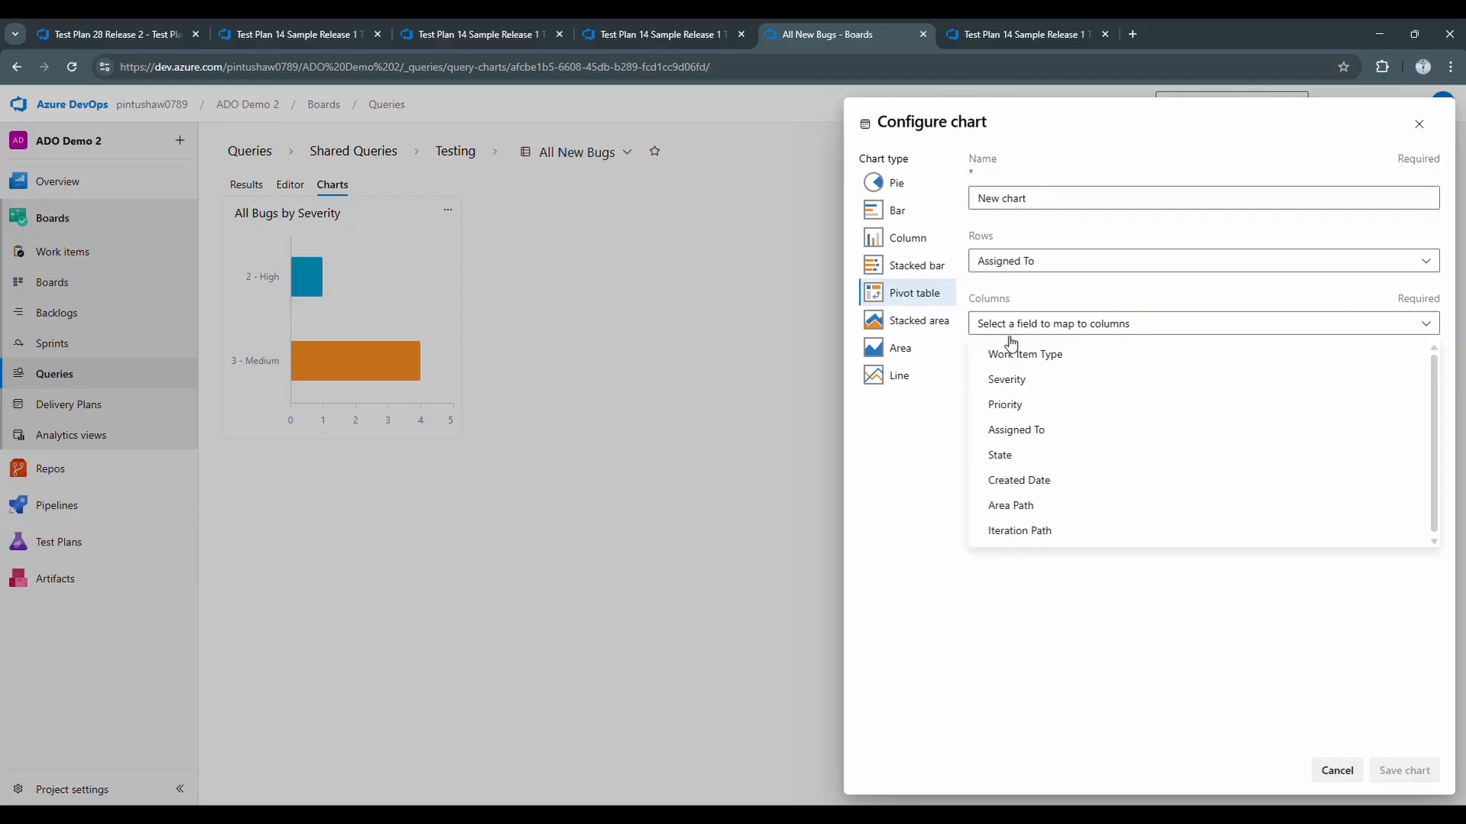
{"action": "left_click", "coordinate": [1012, 379]}
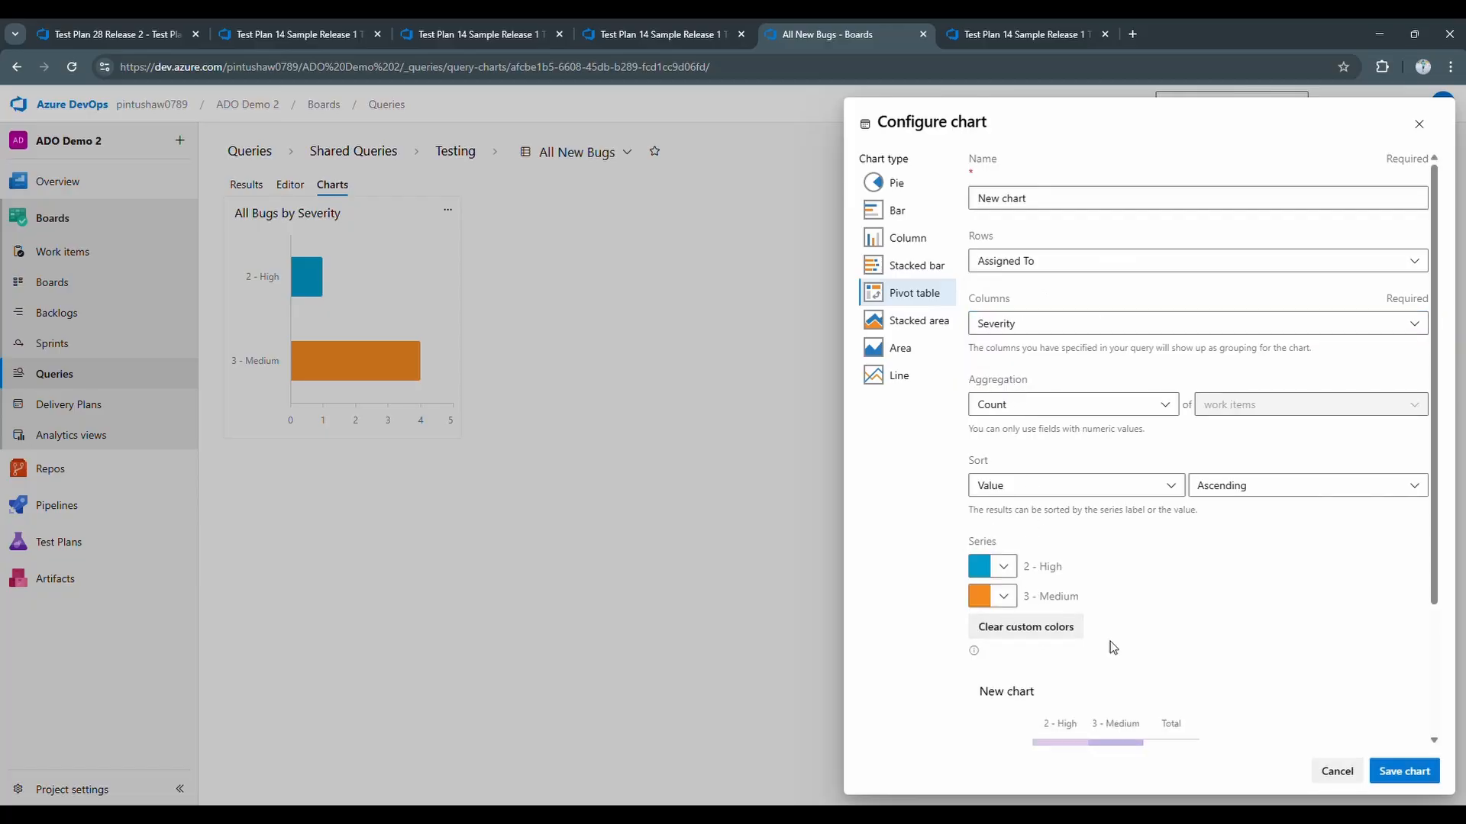
{"action": "scroll", "coordinate": [1113, 645], "scroll_direction": "down", "scroll_amount": 2}
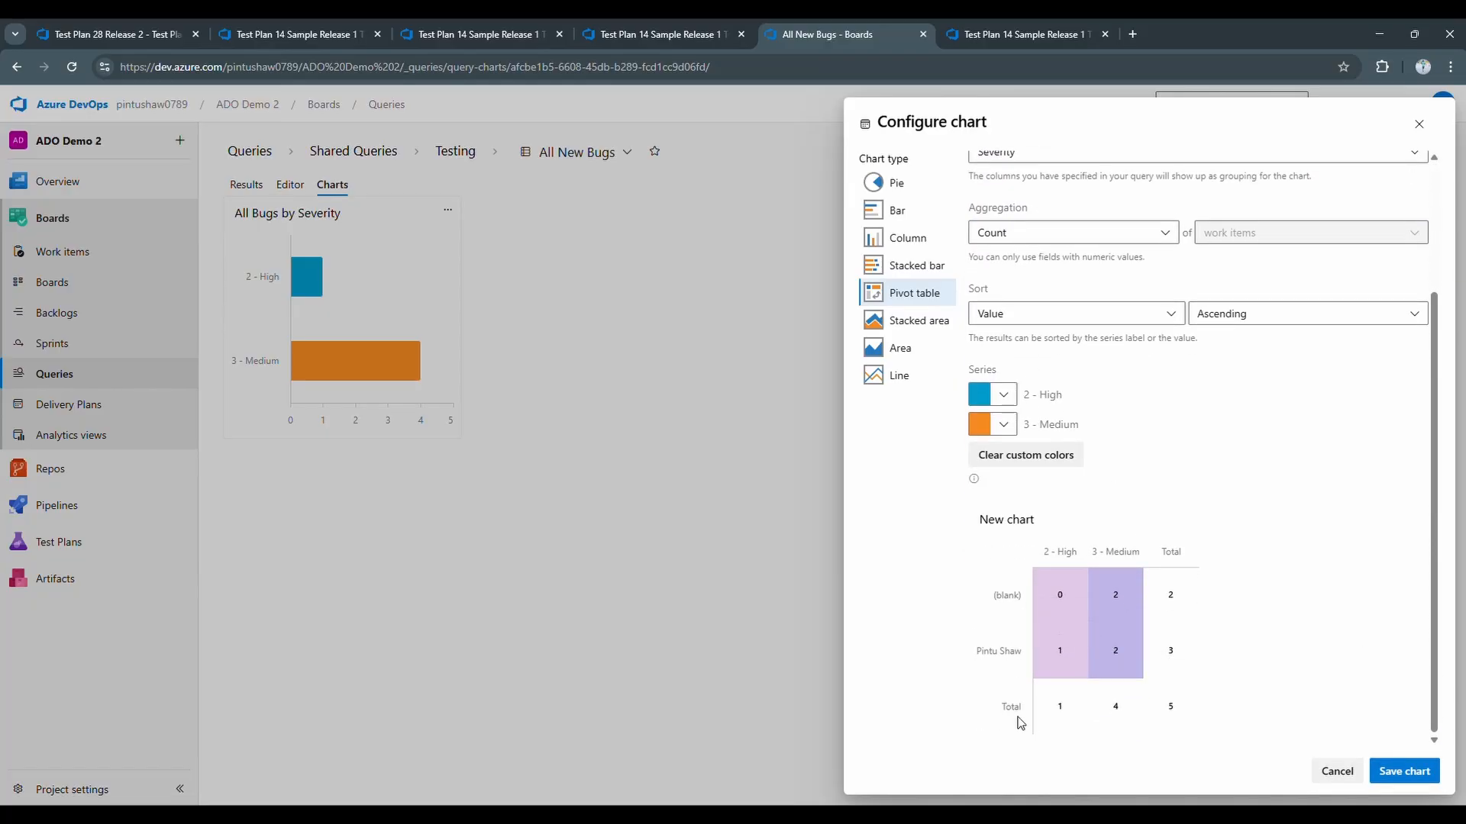
{"action": "scroll", "coordinate": [1157, 578], "scroll_direction": "up", "scroll_amount": 2}
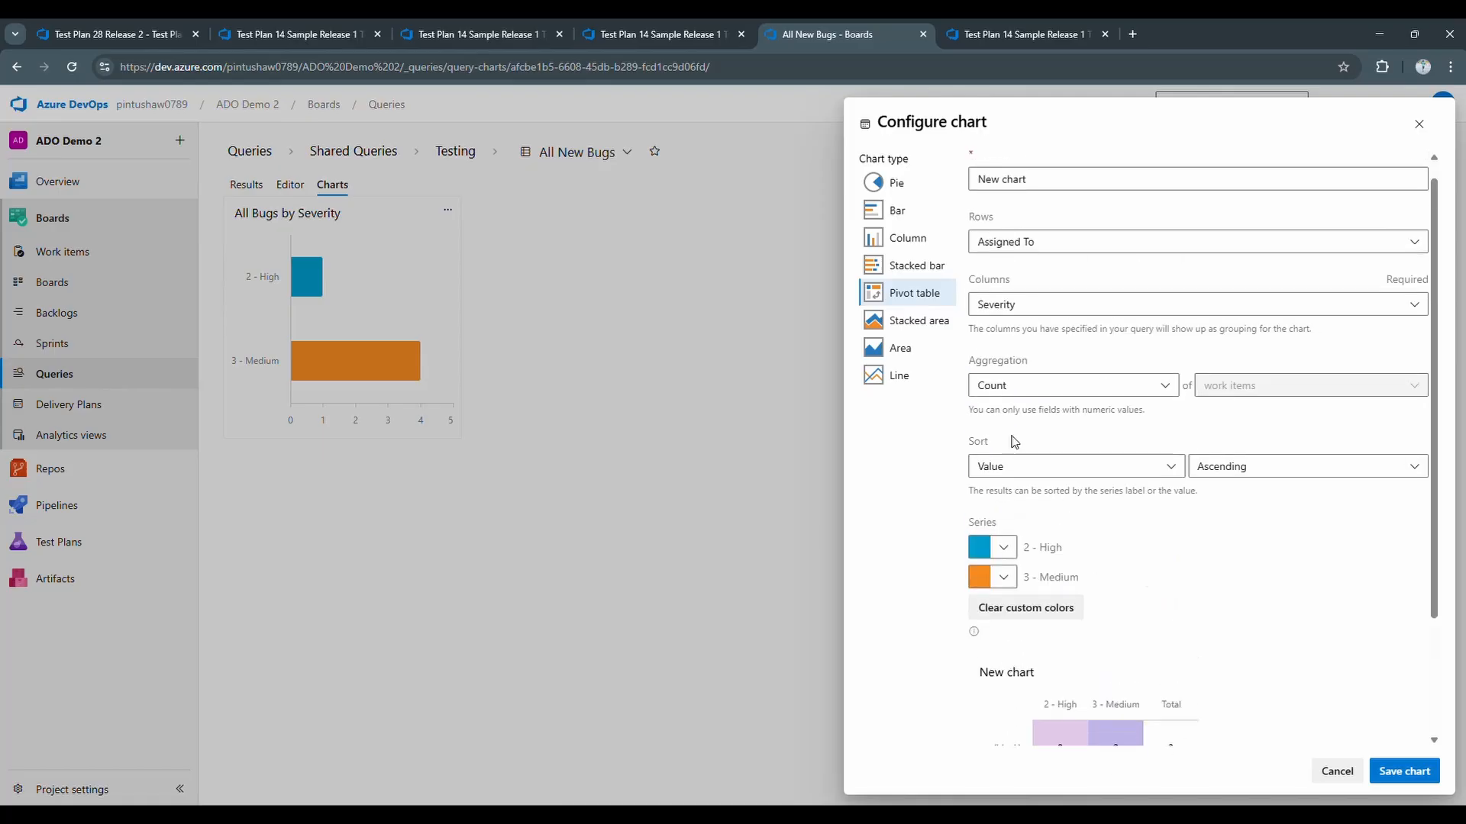
- Change the pivot table's rows to Iteration Path, check the preview and save the chart
{"action": "left_click", "coordinate": [1006, 257]}
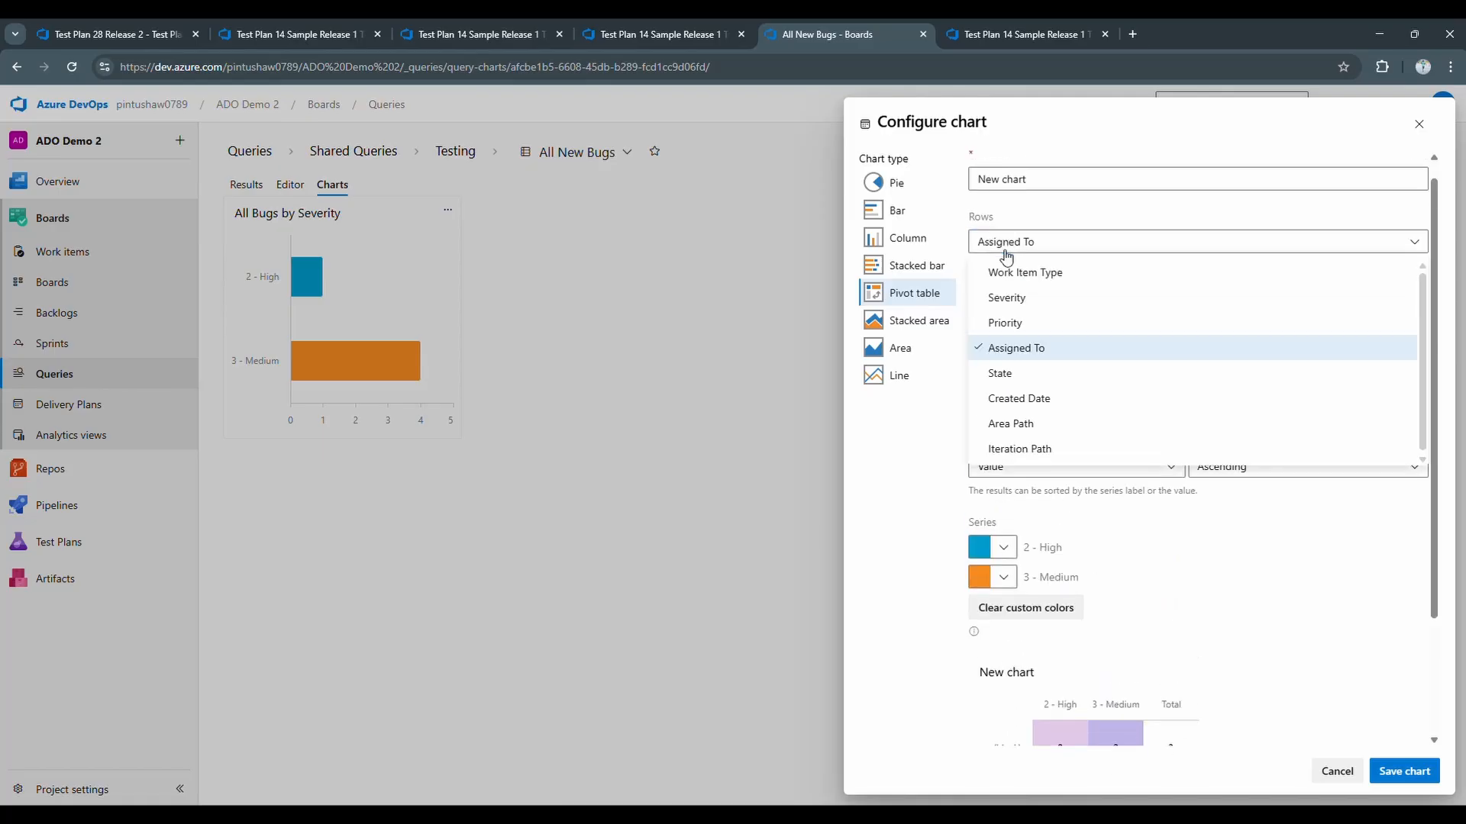
{"action": "left_click", "coordinate": [1024, 450]}
{"action": "scroll", "coordinate": [1164, 615], "scroll_direction": "down", "scroll_amount": 3}
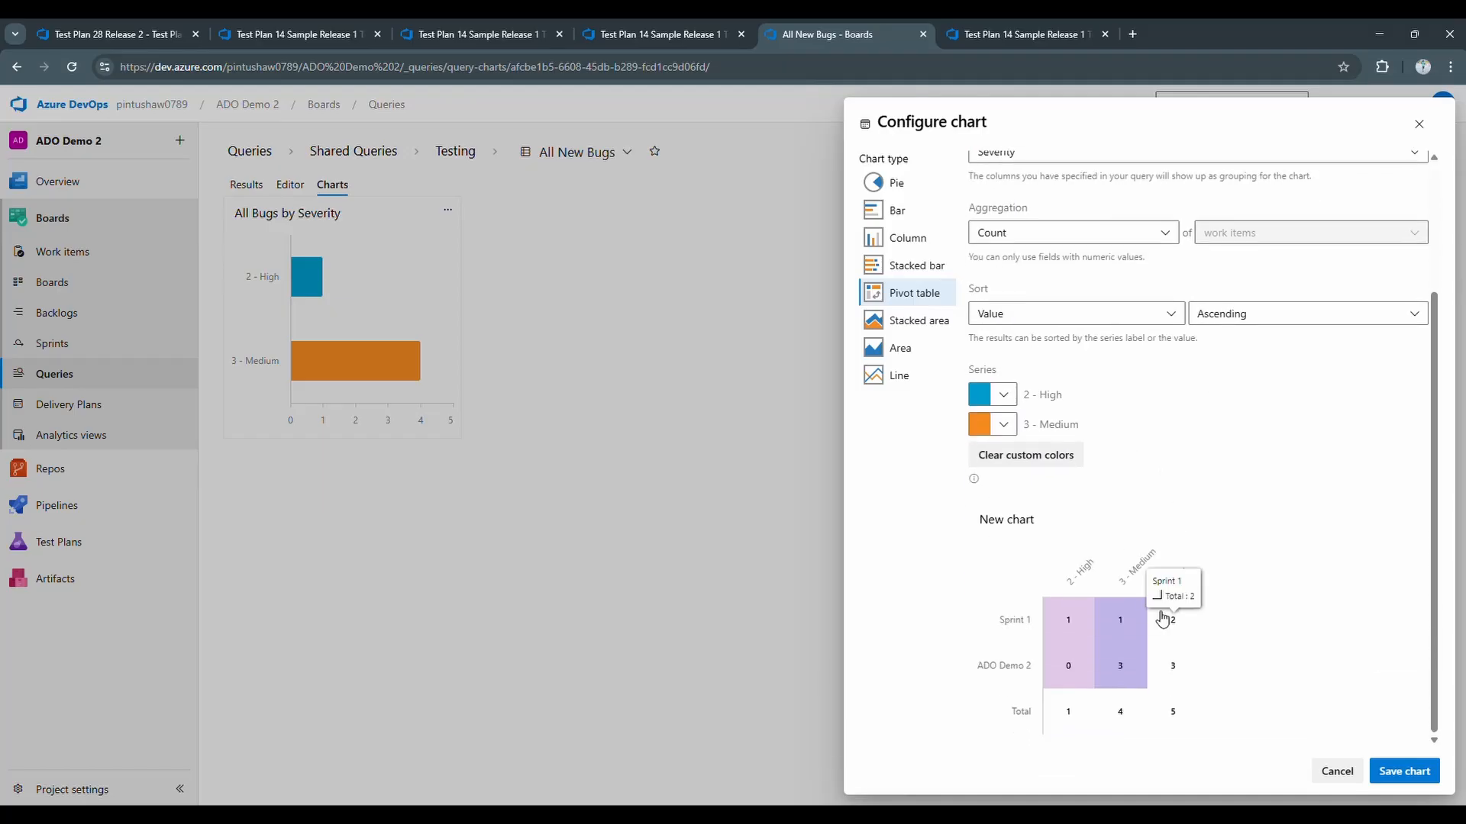
{"action": "left_click", "coordinate": [1401, 772]}
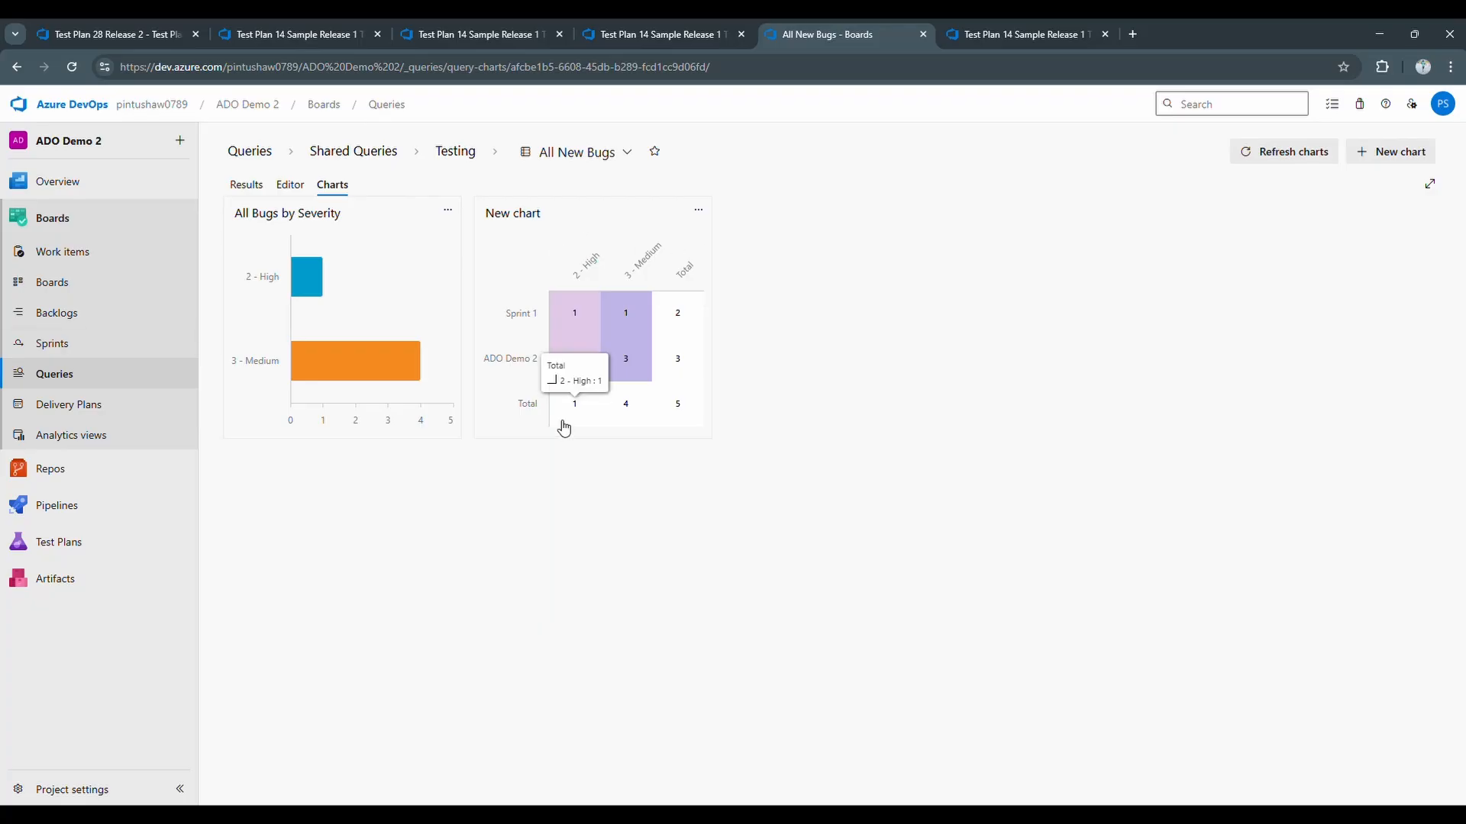
- Review the available query types for the All New Bugs query in the editor, and return to its charts
{"action": "left_click", "coordinate": [245, 189]}
{"action": "left_click", "coordinate": [330, 187]}
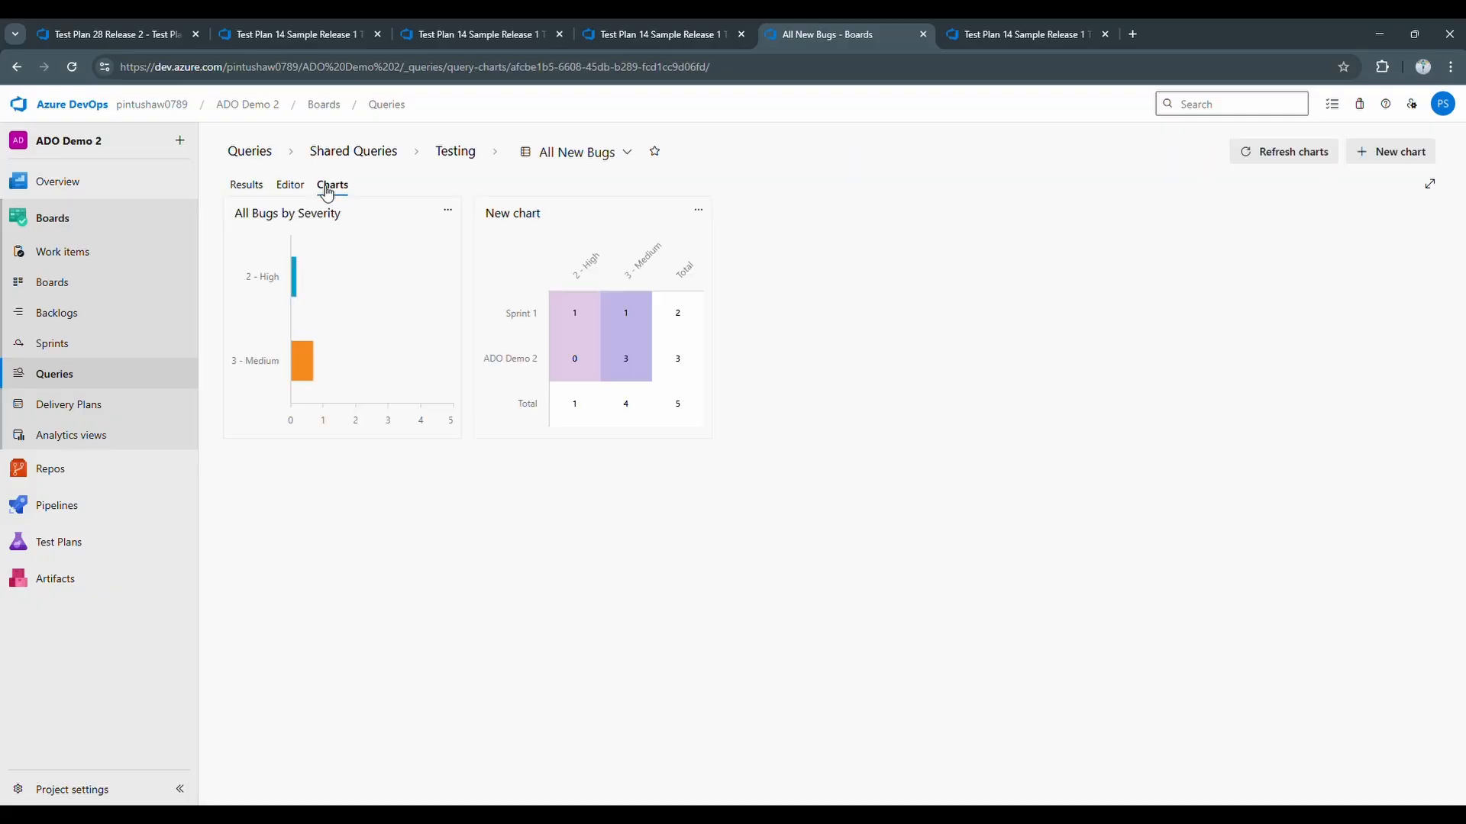
{"action": "left_click", "coordinate": [292, 190]}
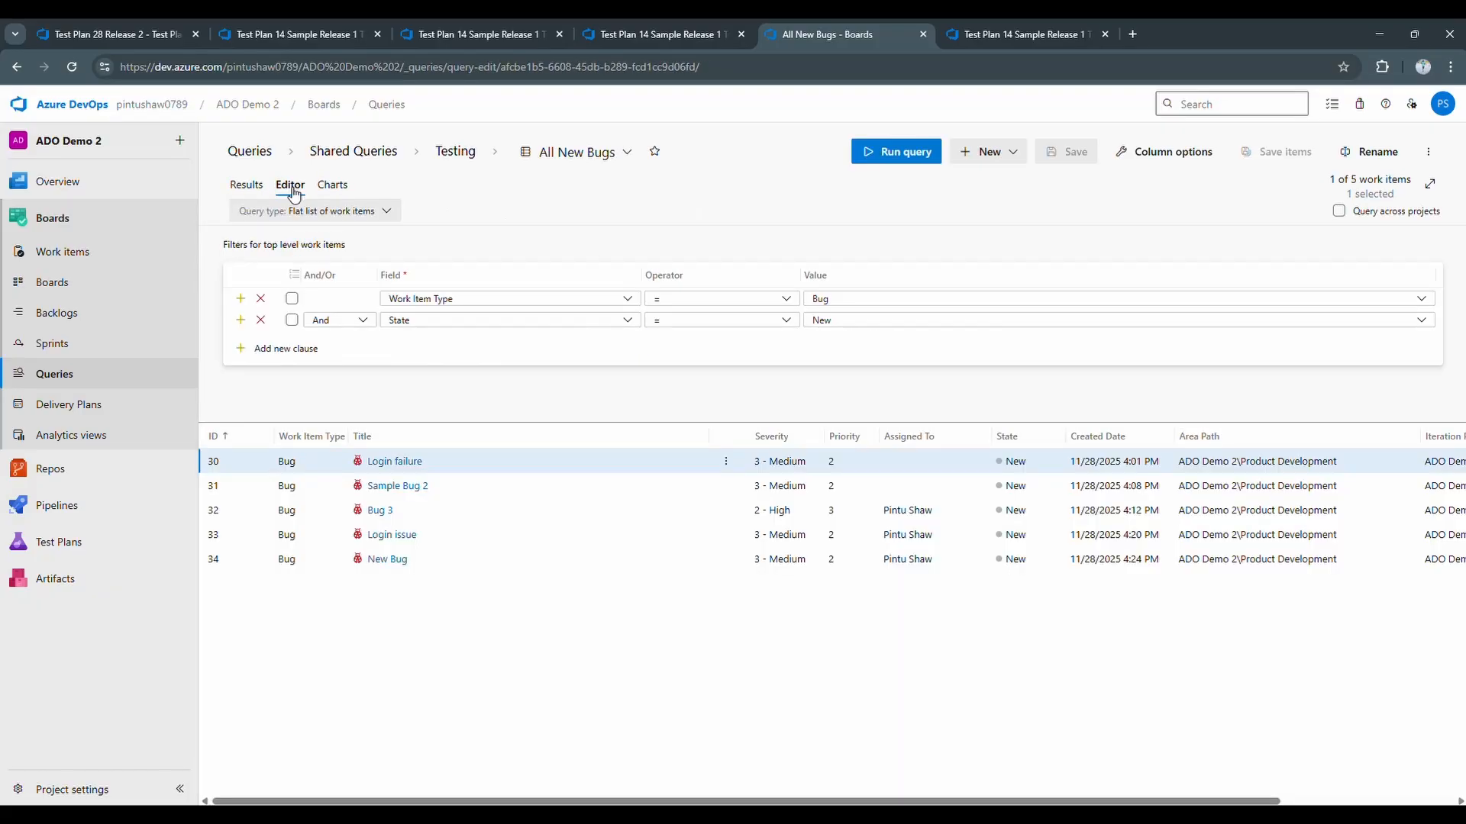
{"action": "left_click", "coordinate": [353, 217]}
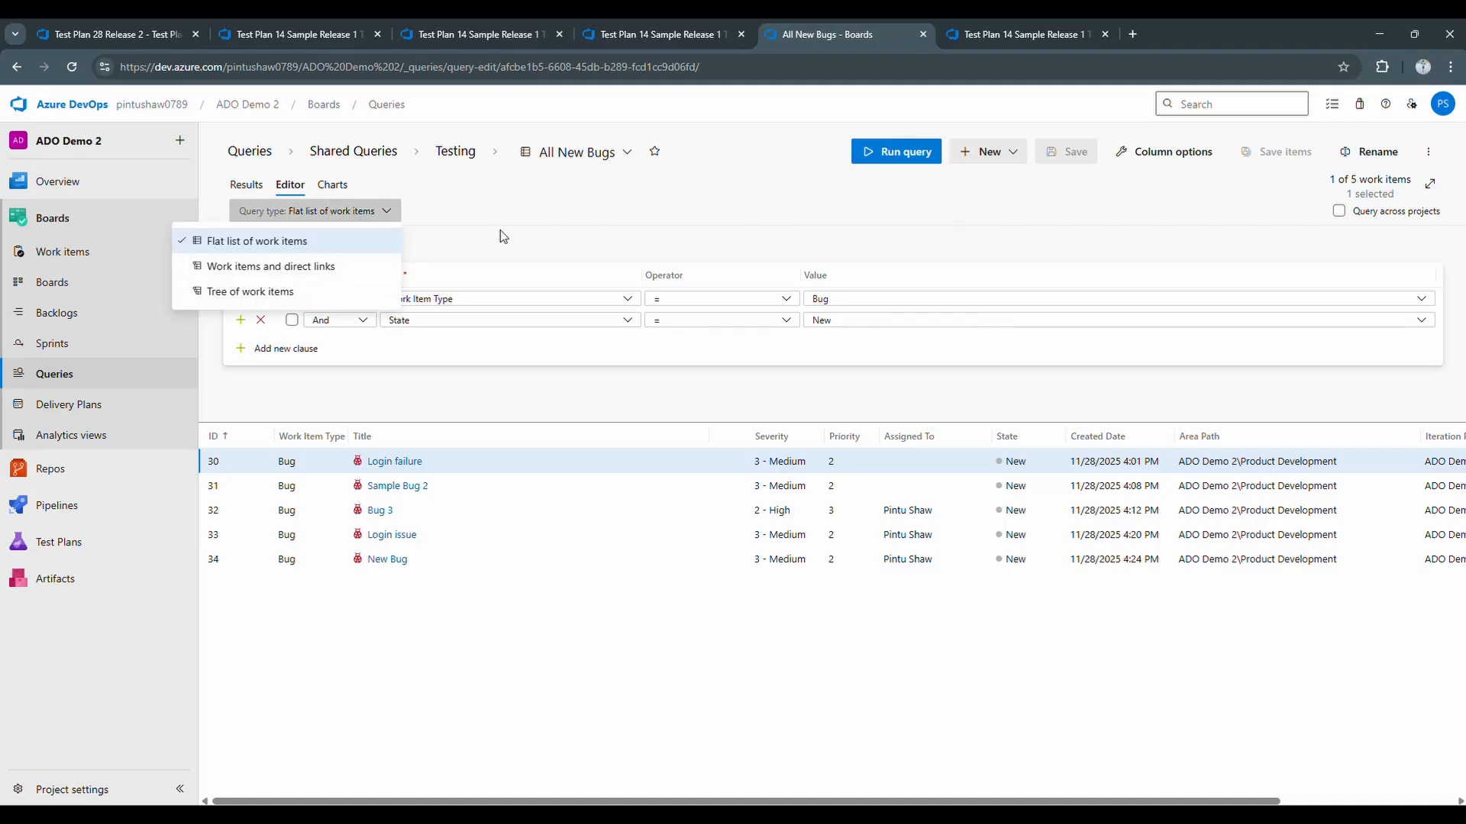
{"action": "left_click", "coordinate": [491, 206]}
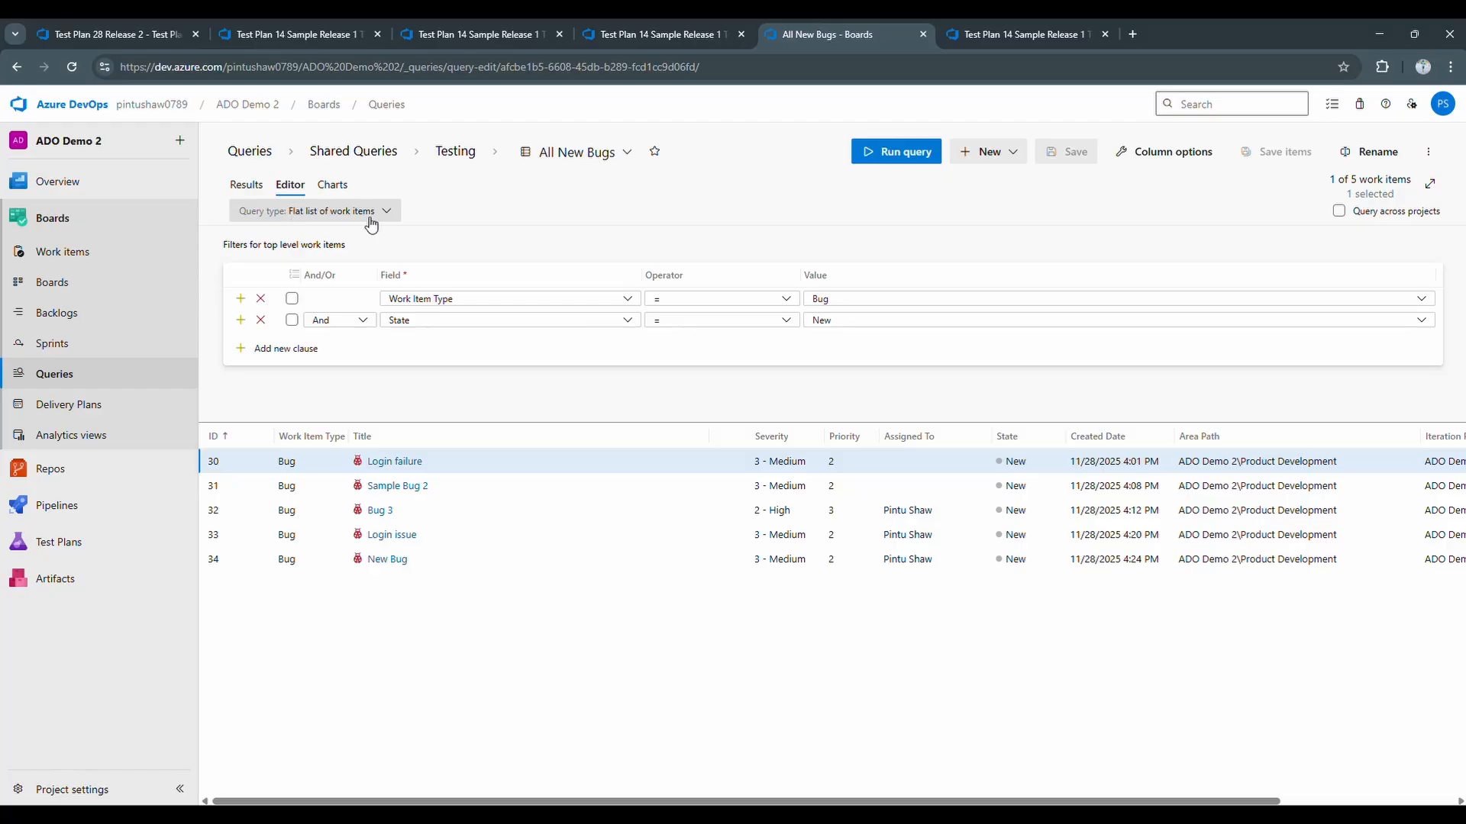
{"action": "left_click", "coordinate": [316, 220]}
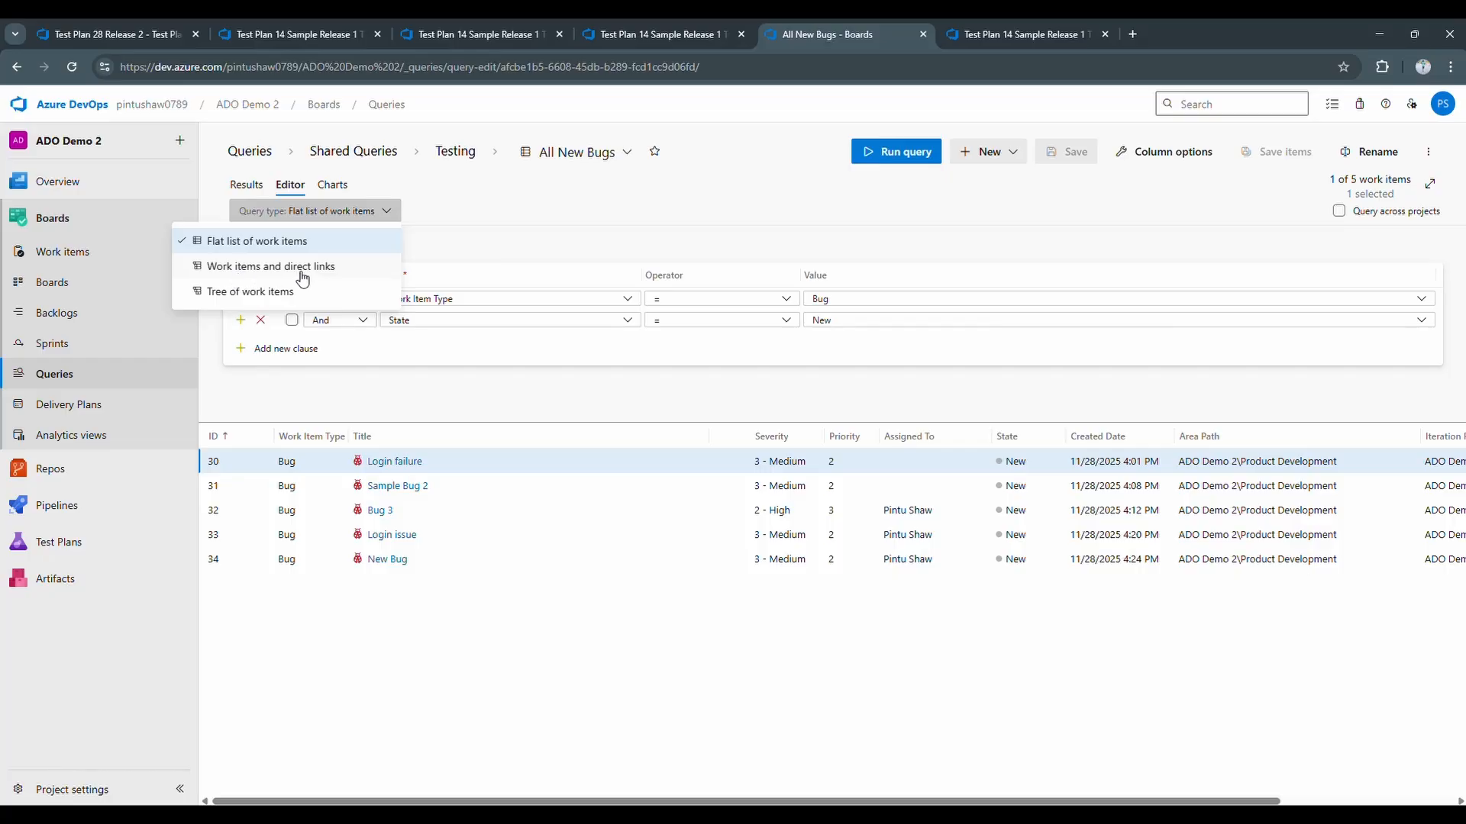
{"action": "left_click", "coordinate": [456, 218]}
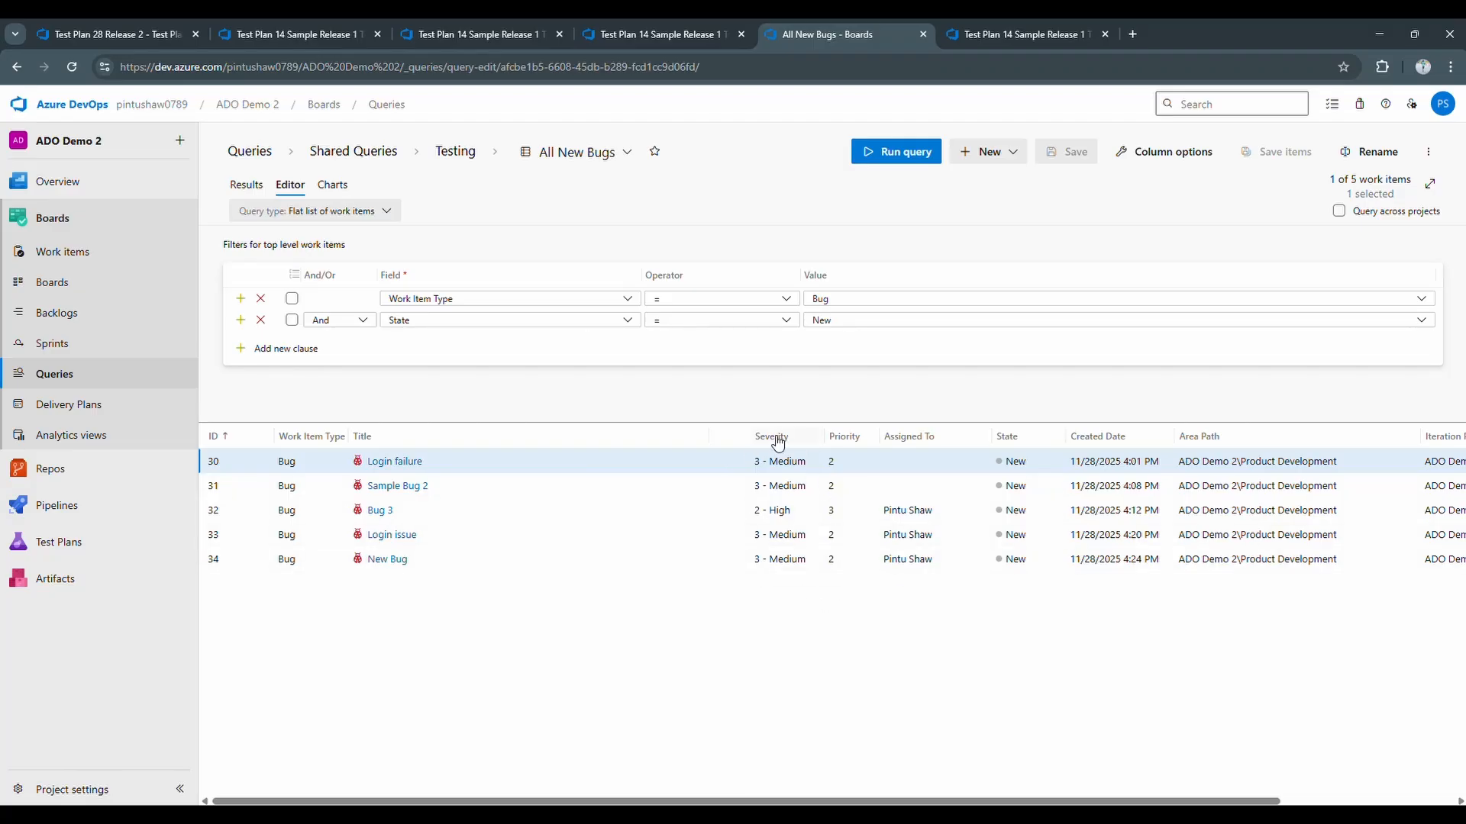
{"action": "left_click", "coordinate": [332, 185]}
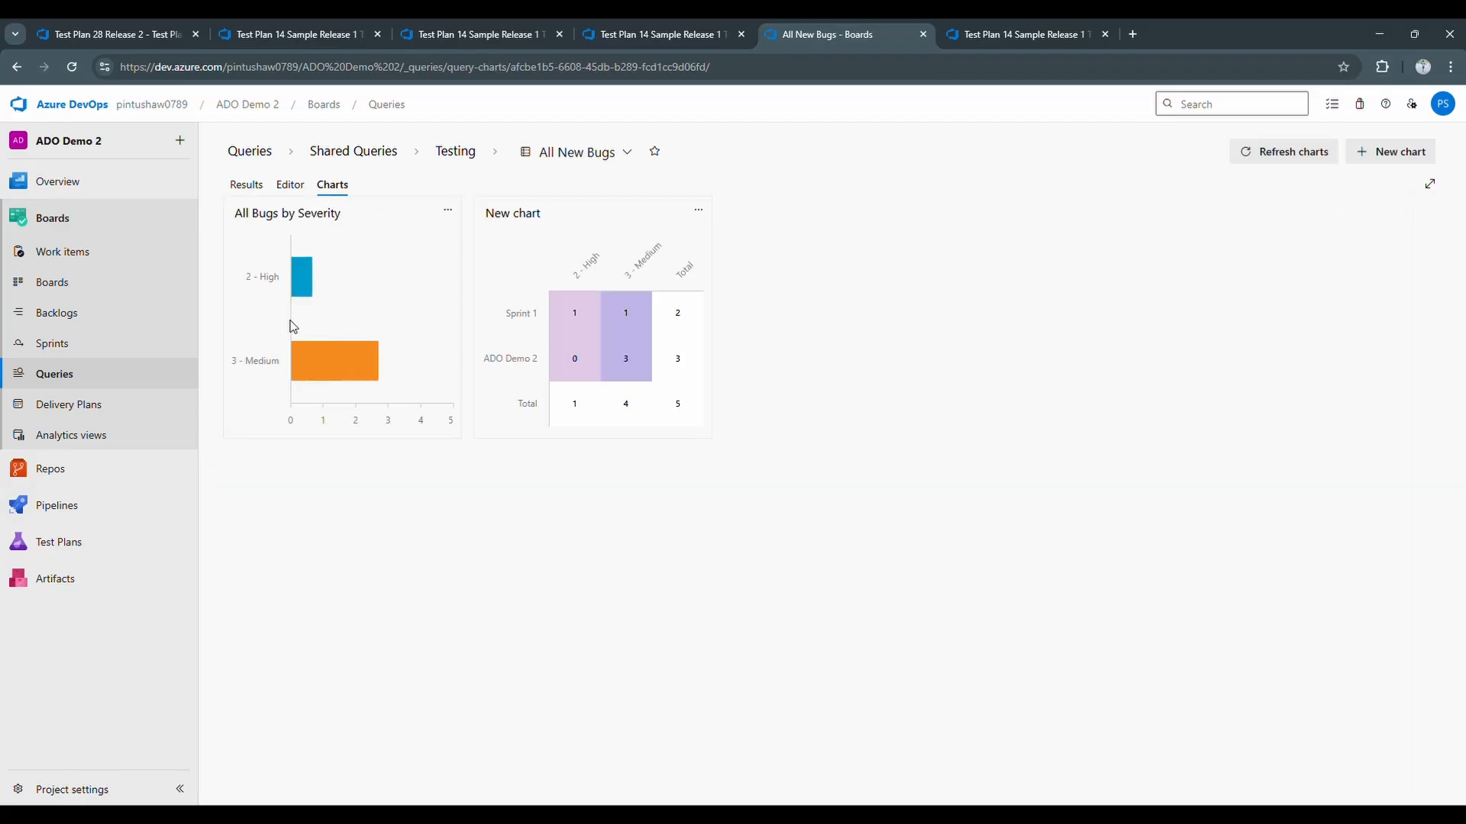
- Remove the Priority column from the All New Bugs query, save the query and reopen its charts
{"action": "left_click", "coordinate": [237, 191]}
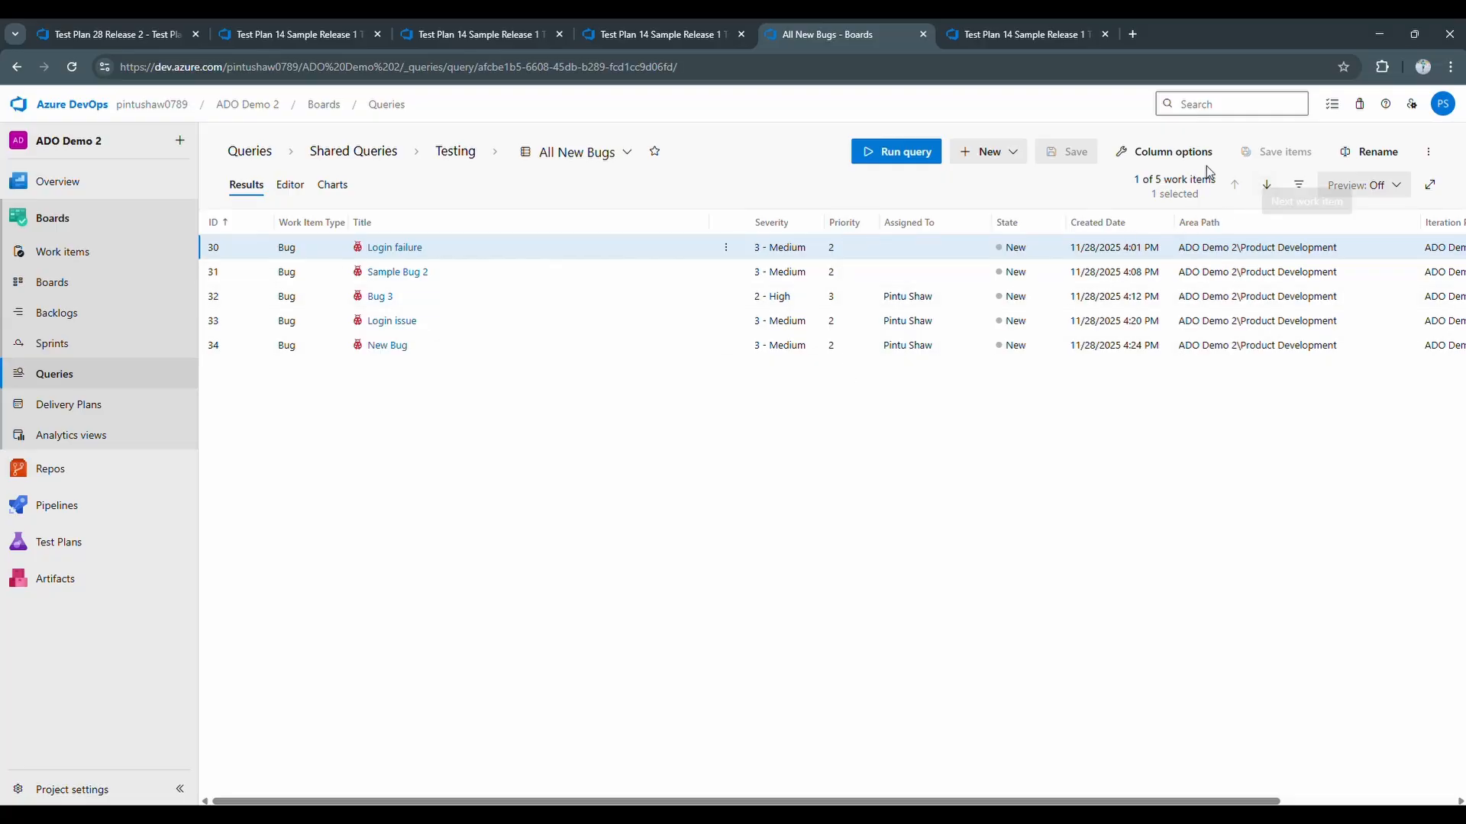
{"action": "left_click", "coordinate": [1179, 153]}
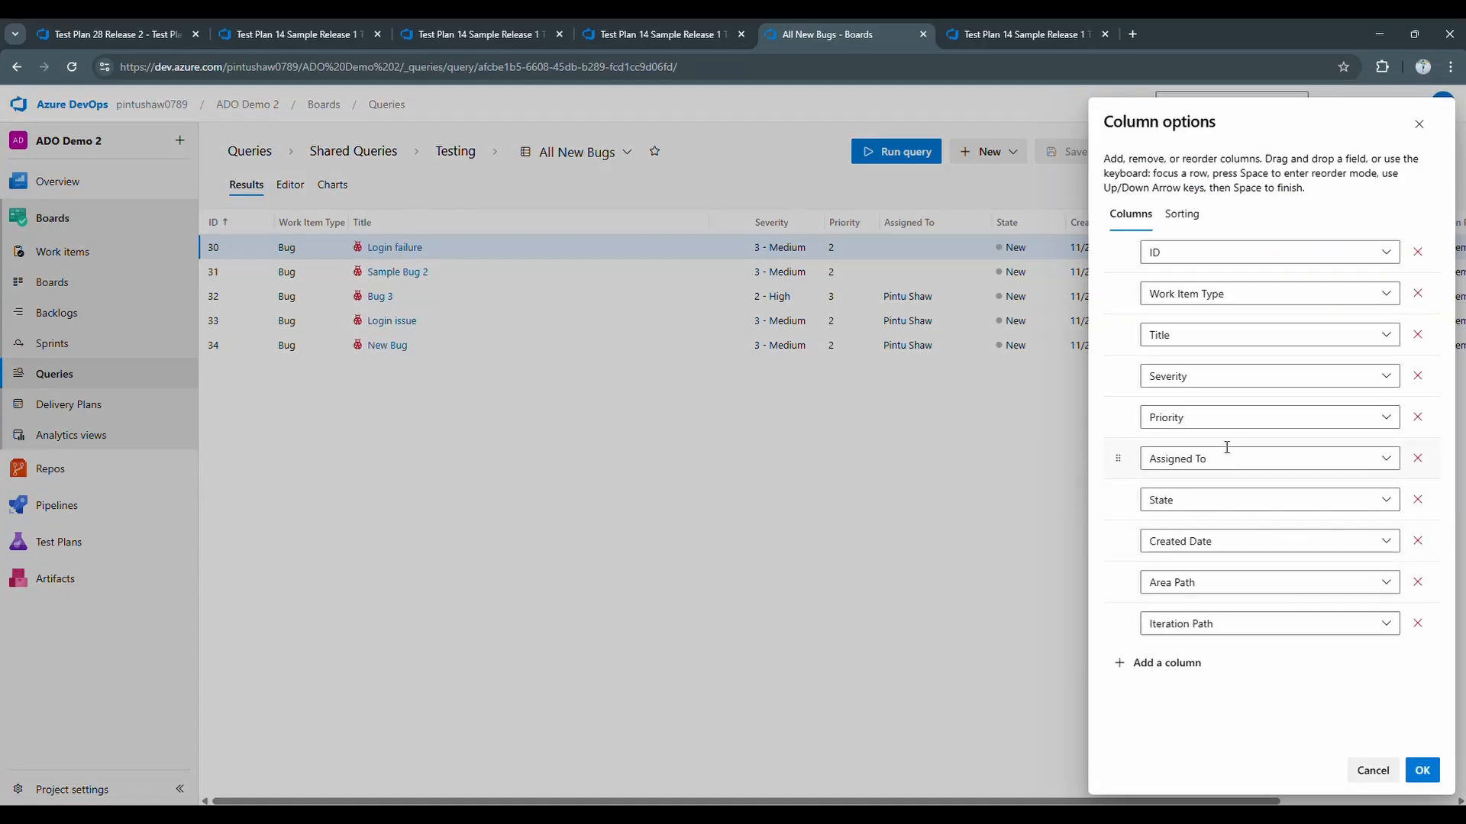
{"action": "left_click", "coordinate": [1417, 416]}
{"action": "left_click", "coordinate": [1424, 771]}
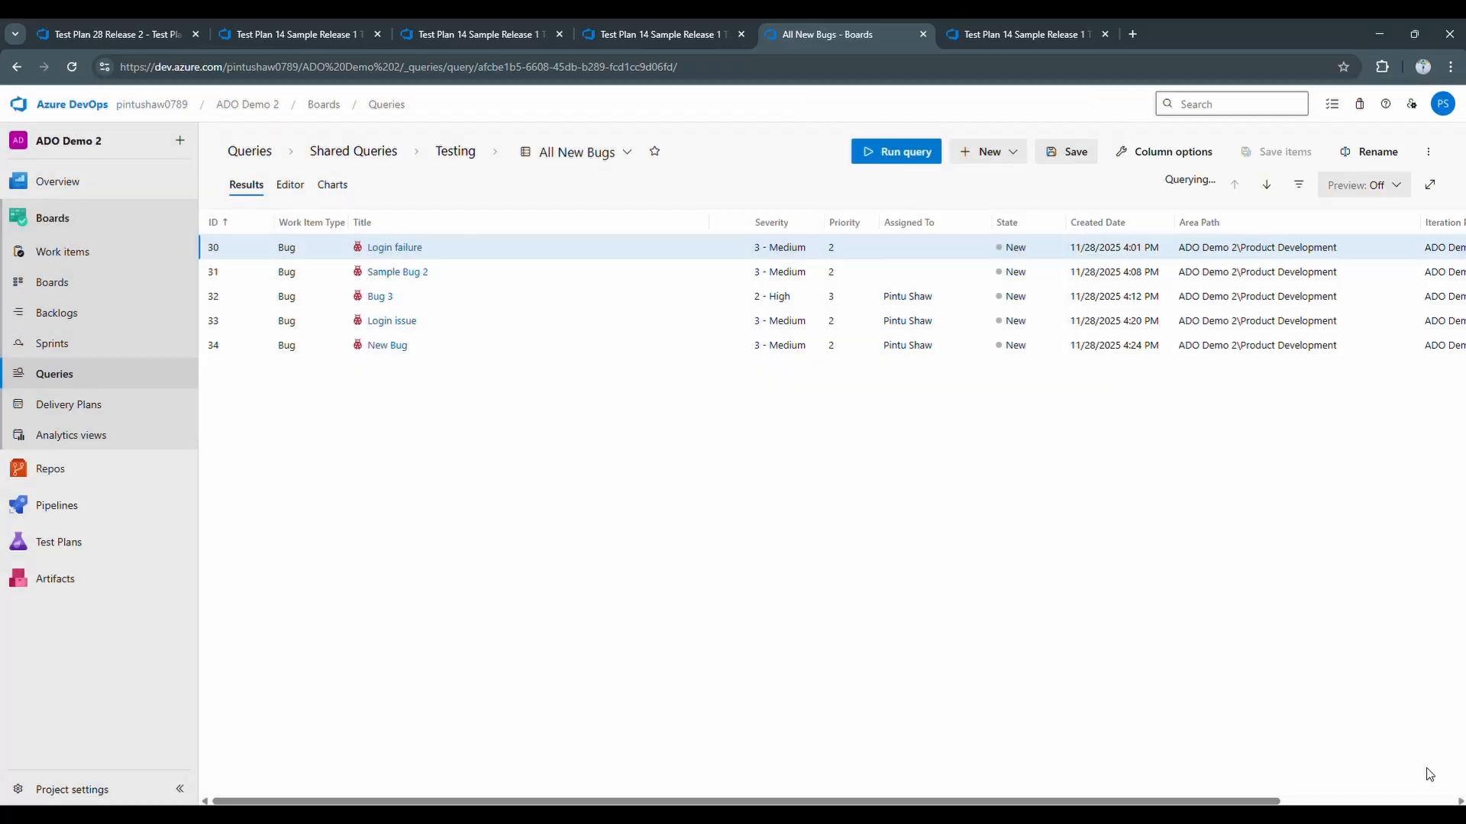
{"action": "left_click", "coordinate": [332, 184]}
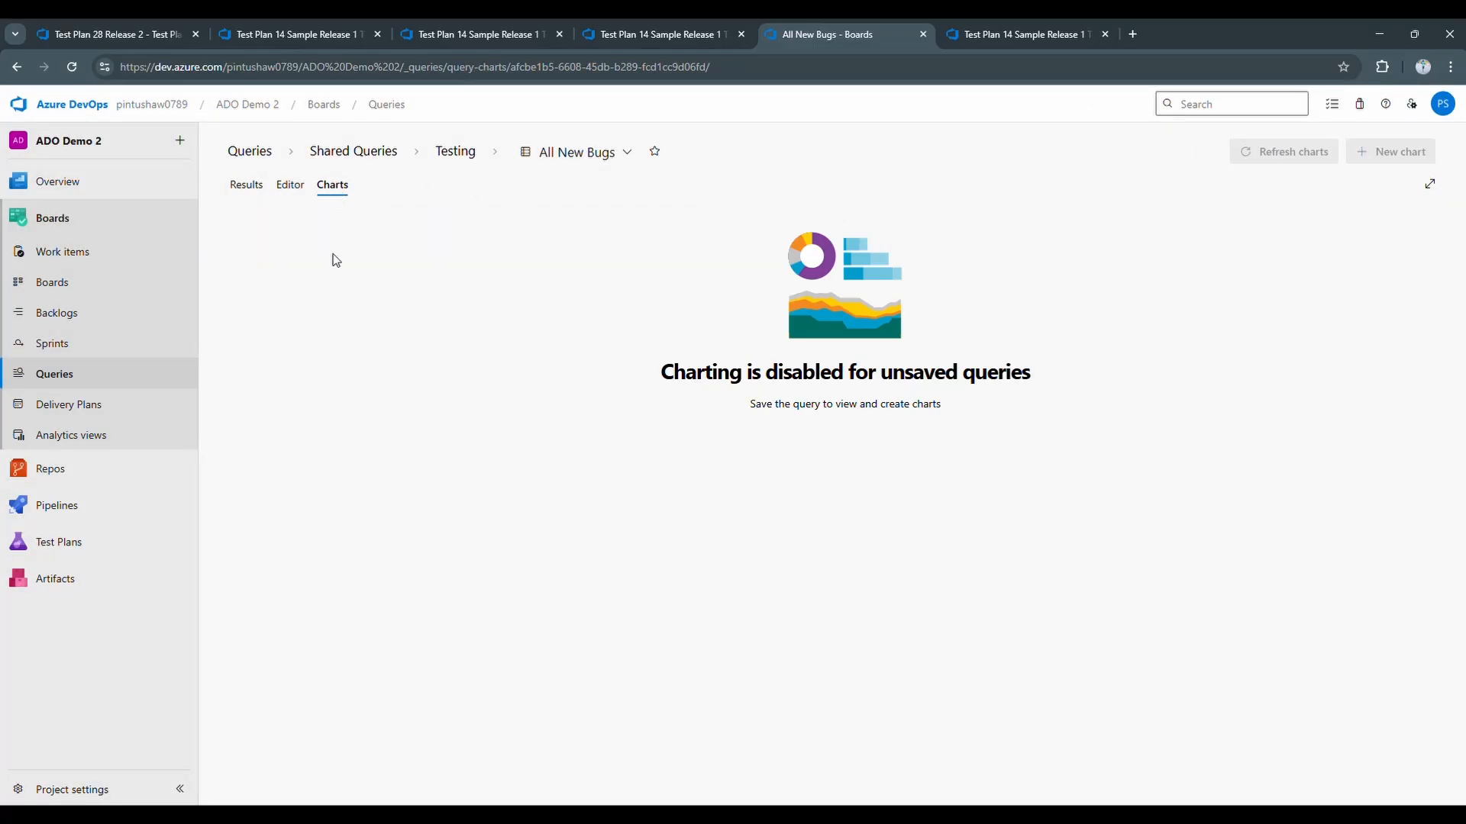
{"action": "left_click", "coordinate": [258, 191]}
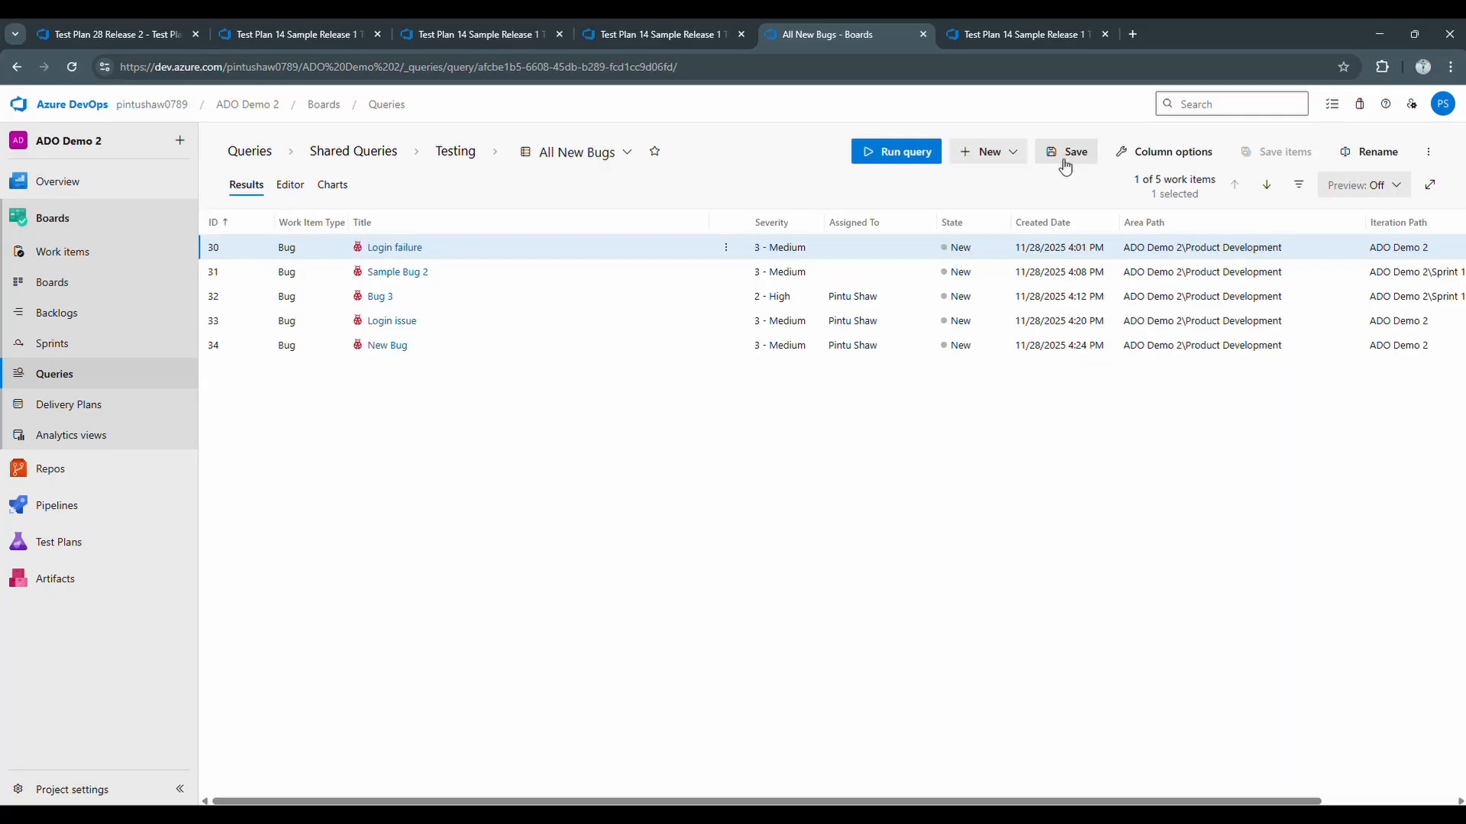
{"action": "left_click", "coordinate": [1046, 156]}
{"action": "left_click", "coordinate": [333, 185]}
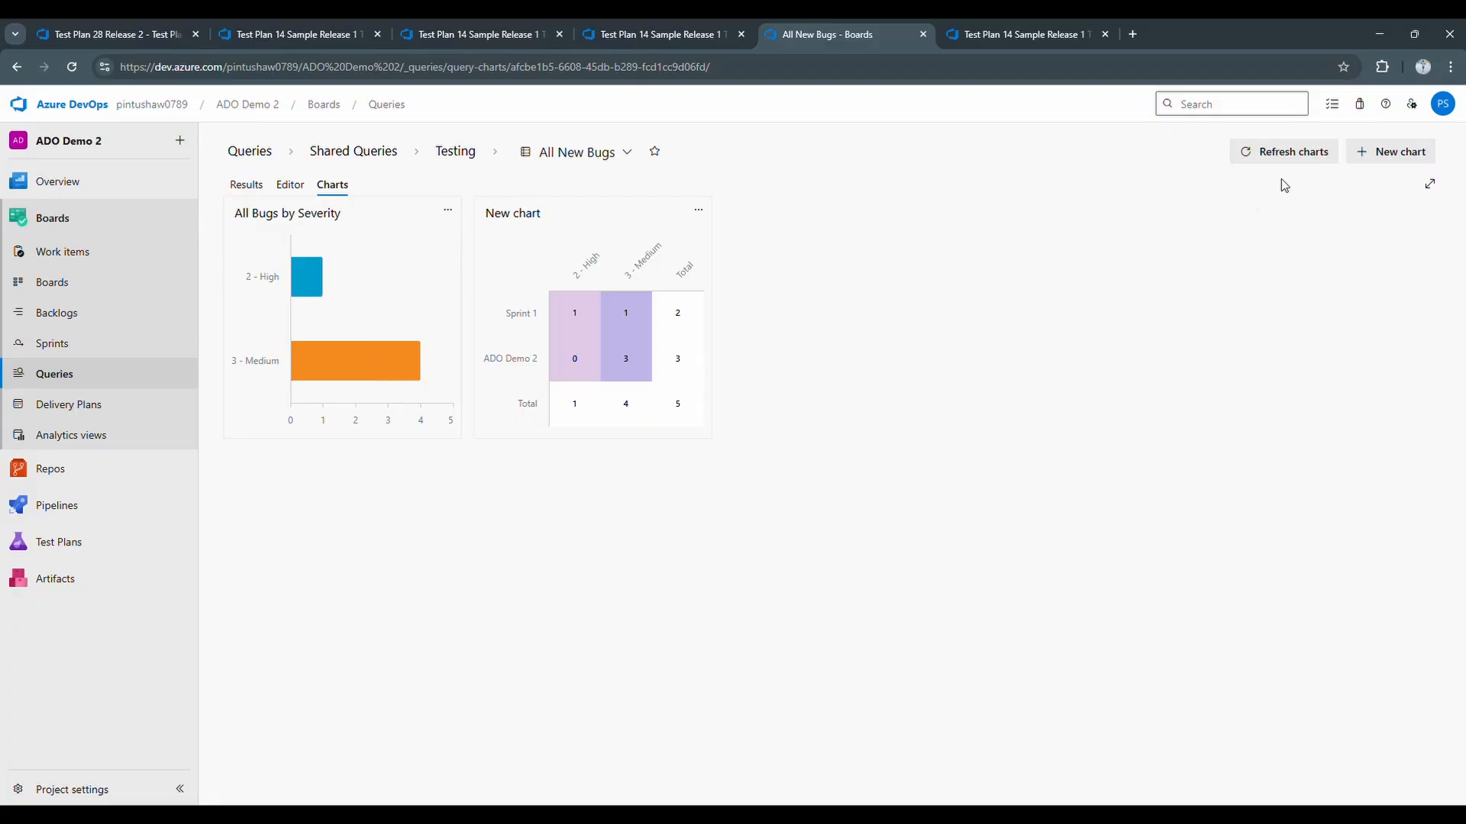
- Check which group-by fields a new bar chart offers, and cancel the chart
{"action": "left_click", "coordinate": [1391, 153]}
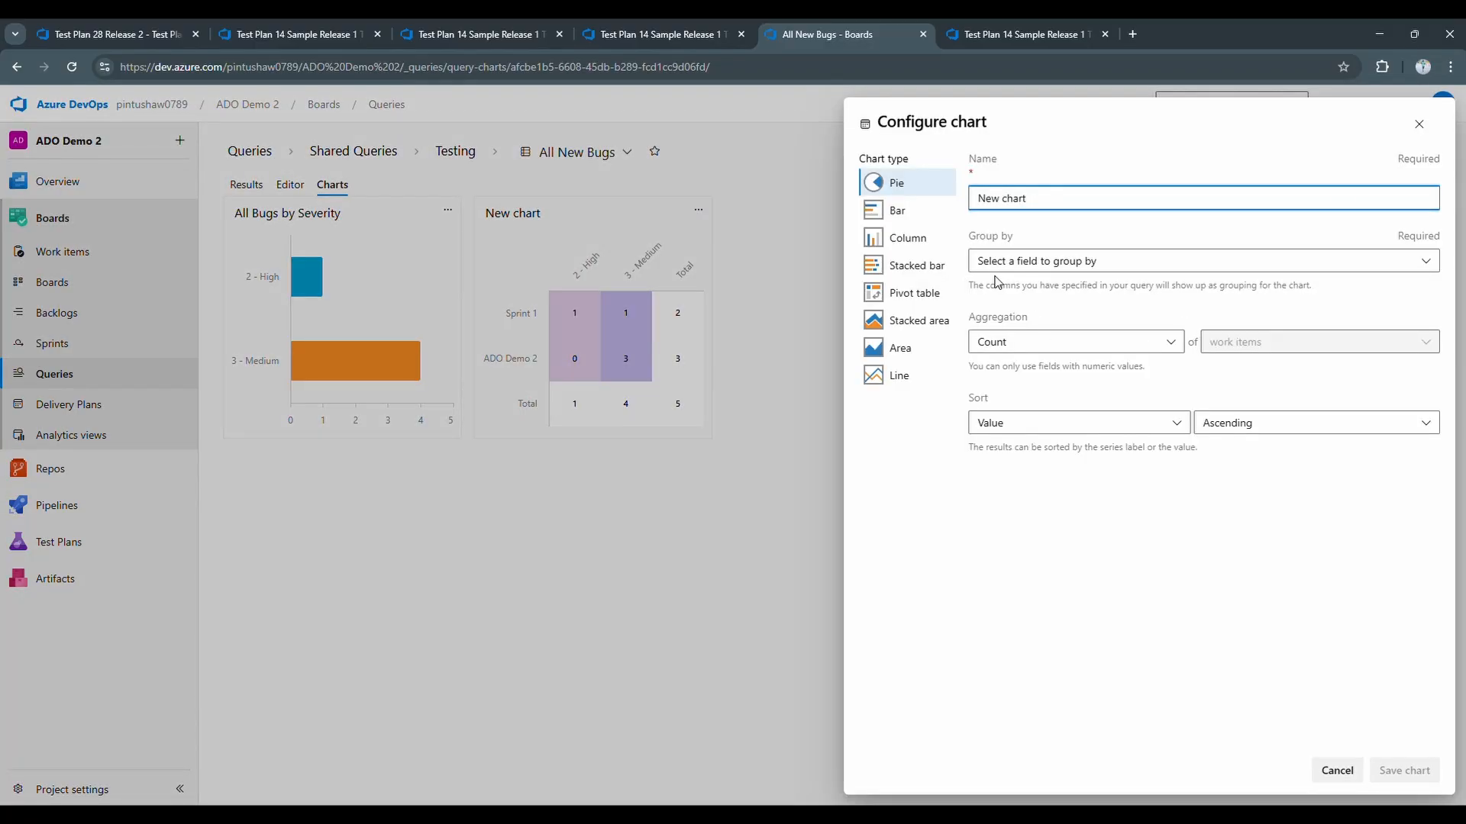
{"action": "left_click", "coordinate": [893, 217]}
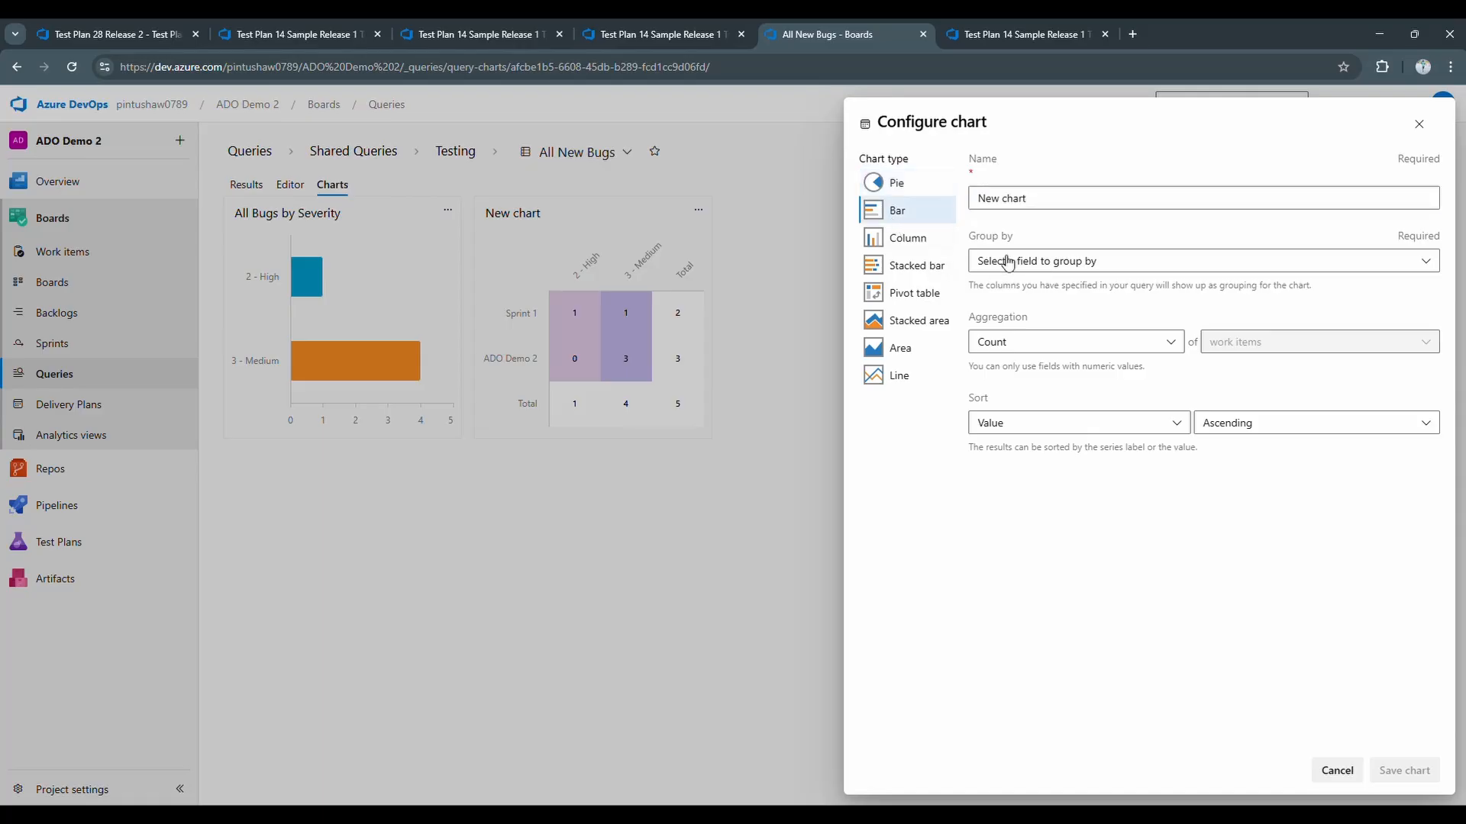
{"action": "left_click", "coordinate": [1029, 266]}
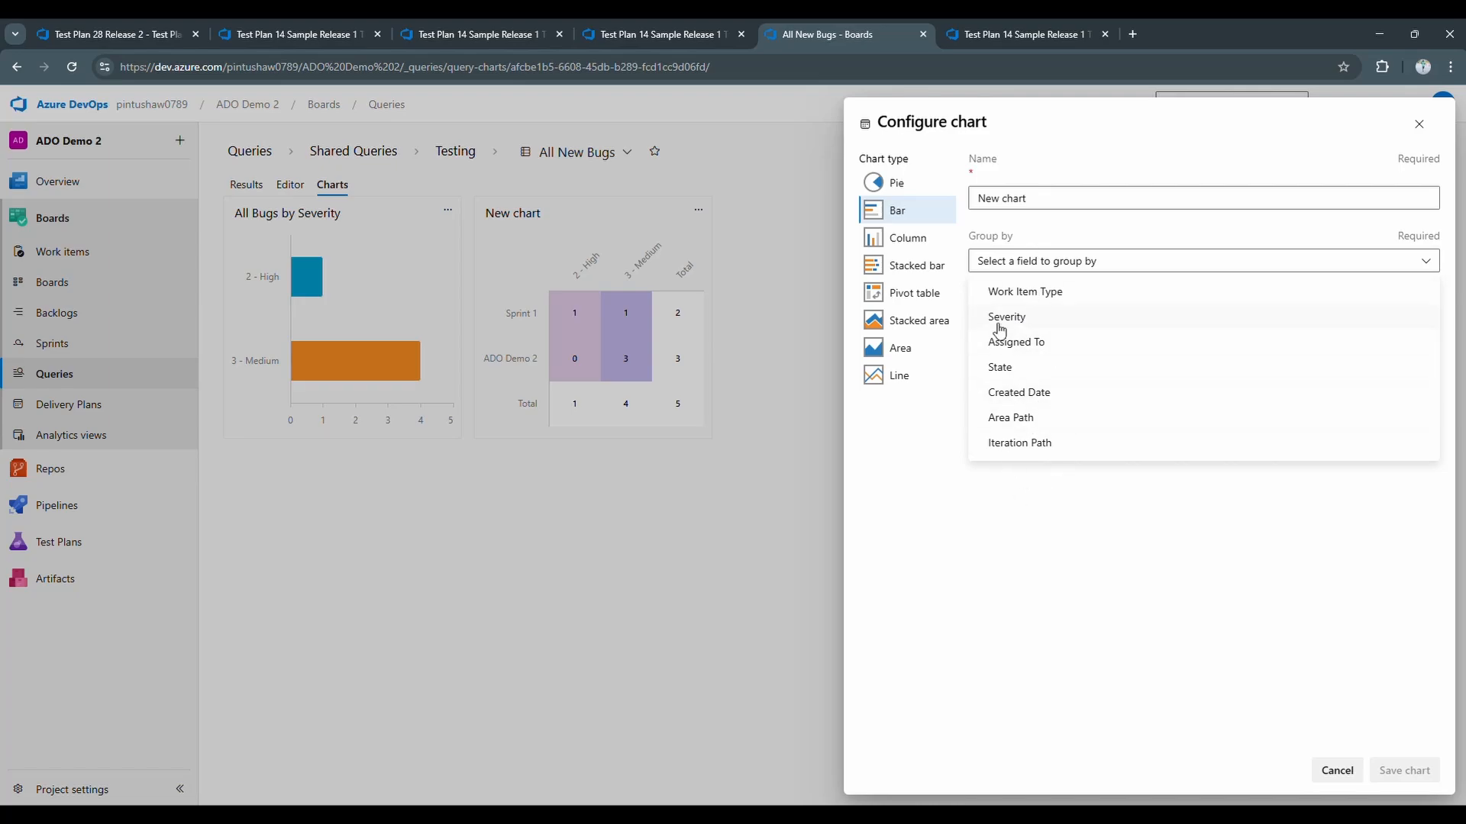
{"action": "left_click", "coordinate": [1336, 770]}
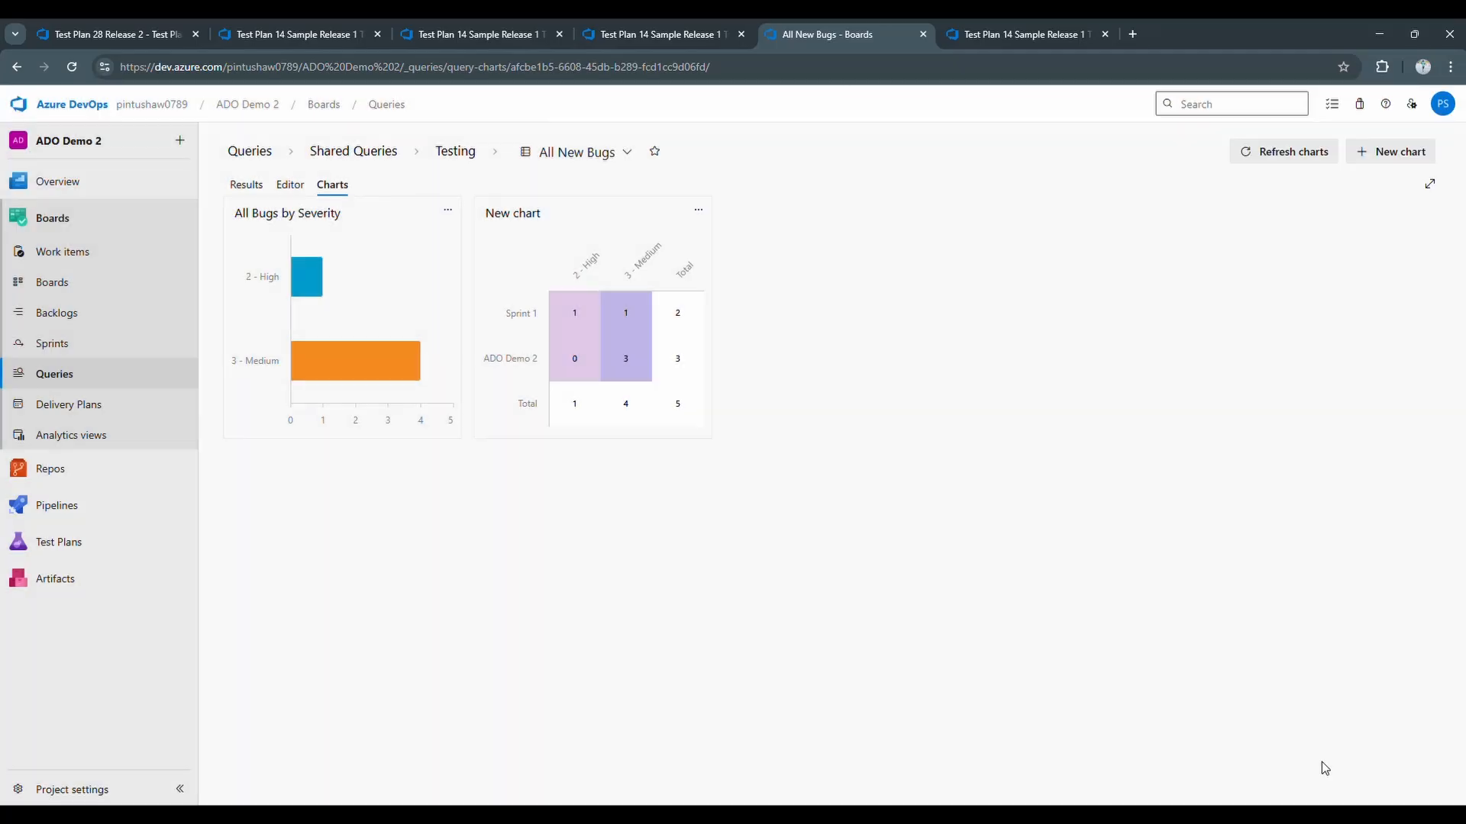
- Add Priority as the last column of the All New Bugs query results and save the query
{"action": "left_click", "coordinate": [255, 189]}
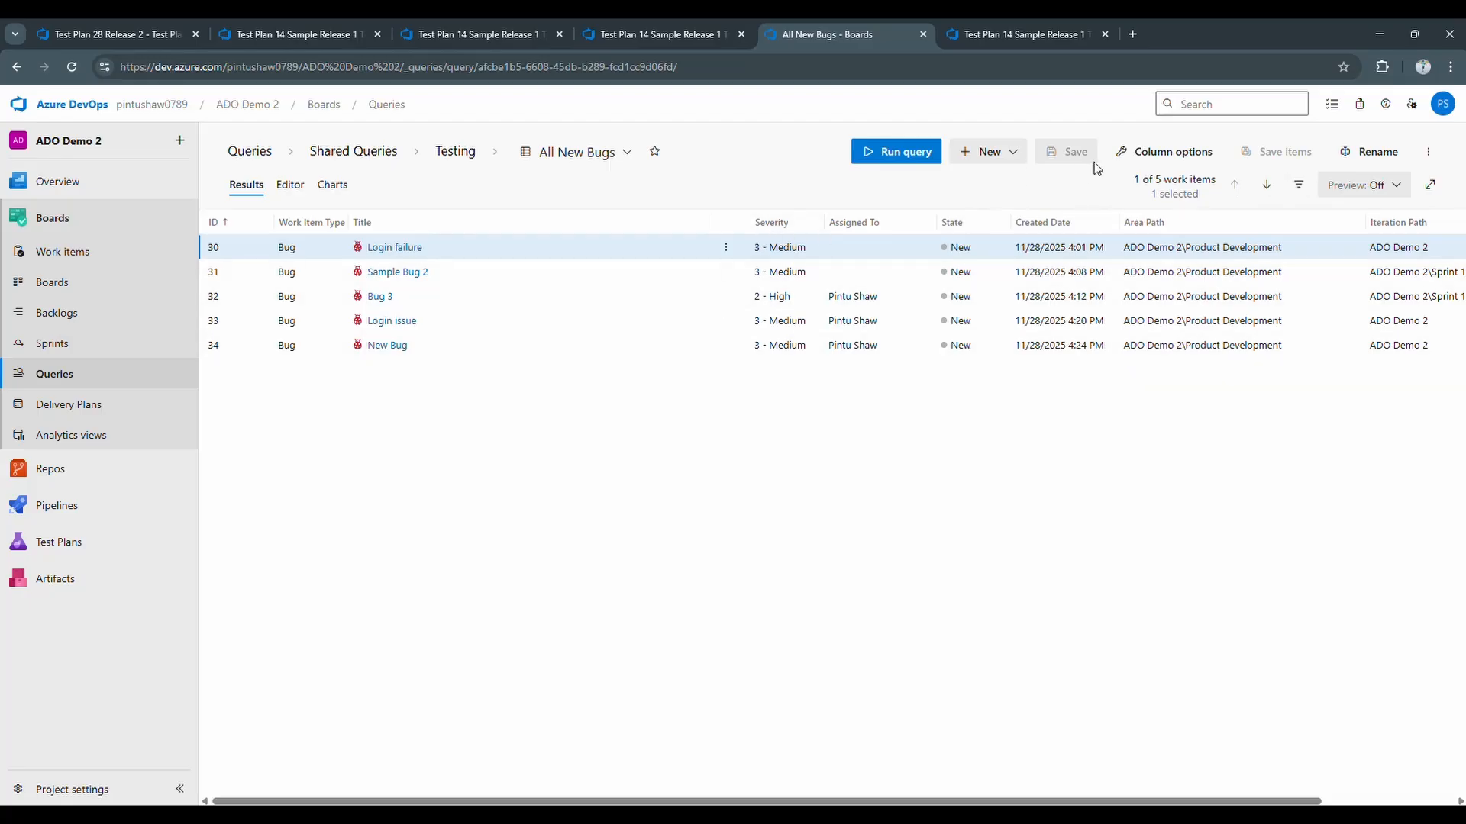
{"action": "left_click", "coordinate": [1165, 152]}
{"action": "left_click", "coordinate": [1191, 620]}
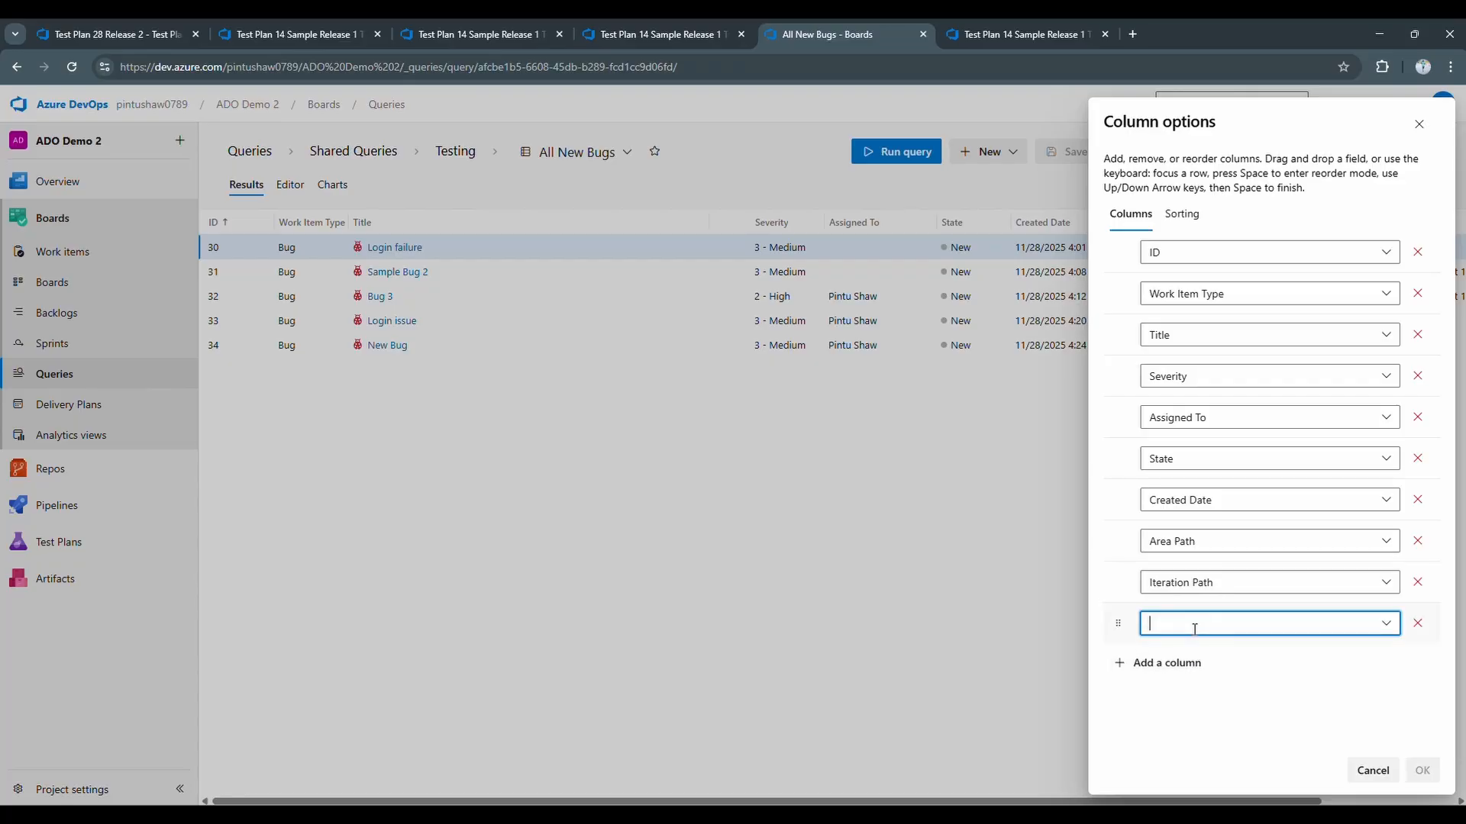
{"action": "left_click", "coordinate": [1195, 629]}
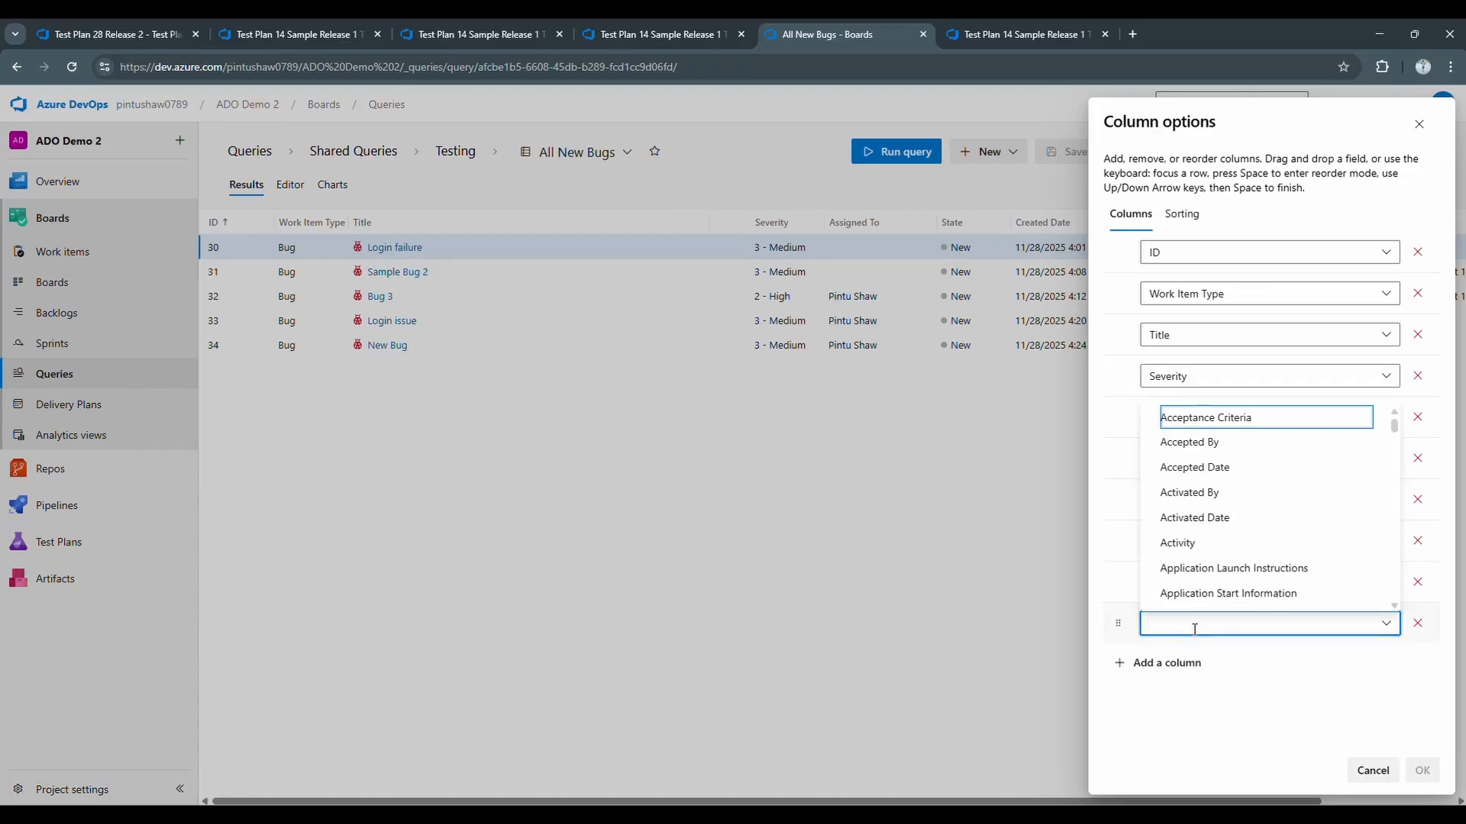
{"action": "type", "text": "pr"}
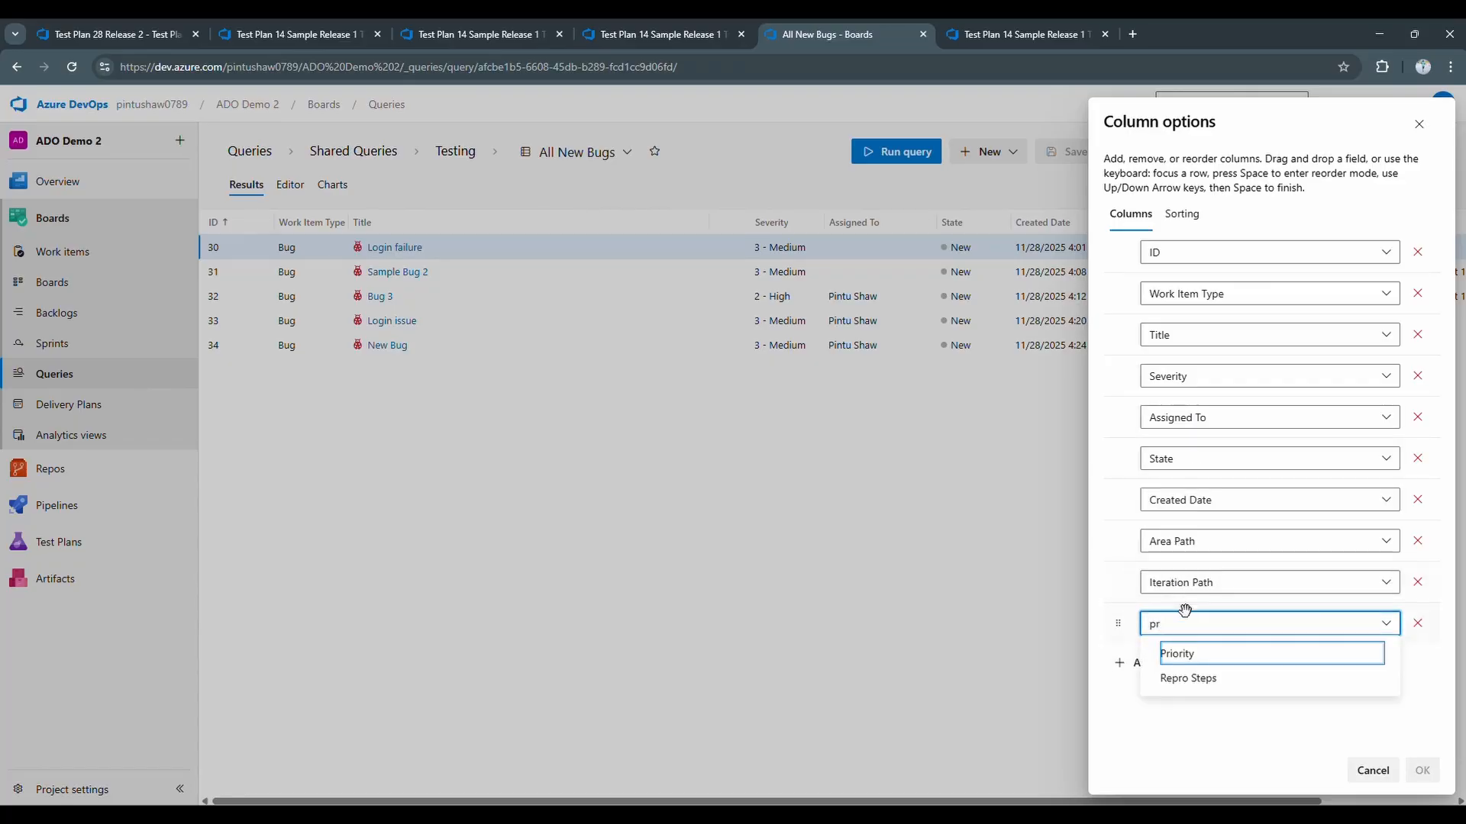
{"action": "left_click", "coordinate": [1204, 661]}
{"action": "left_click", "coordinate": [1418, 771]}
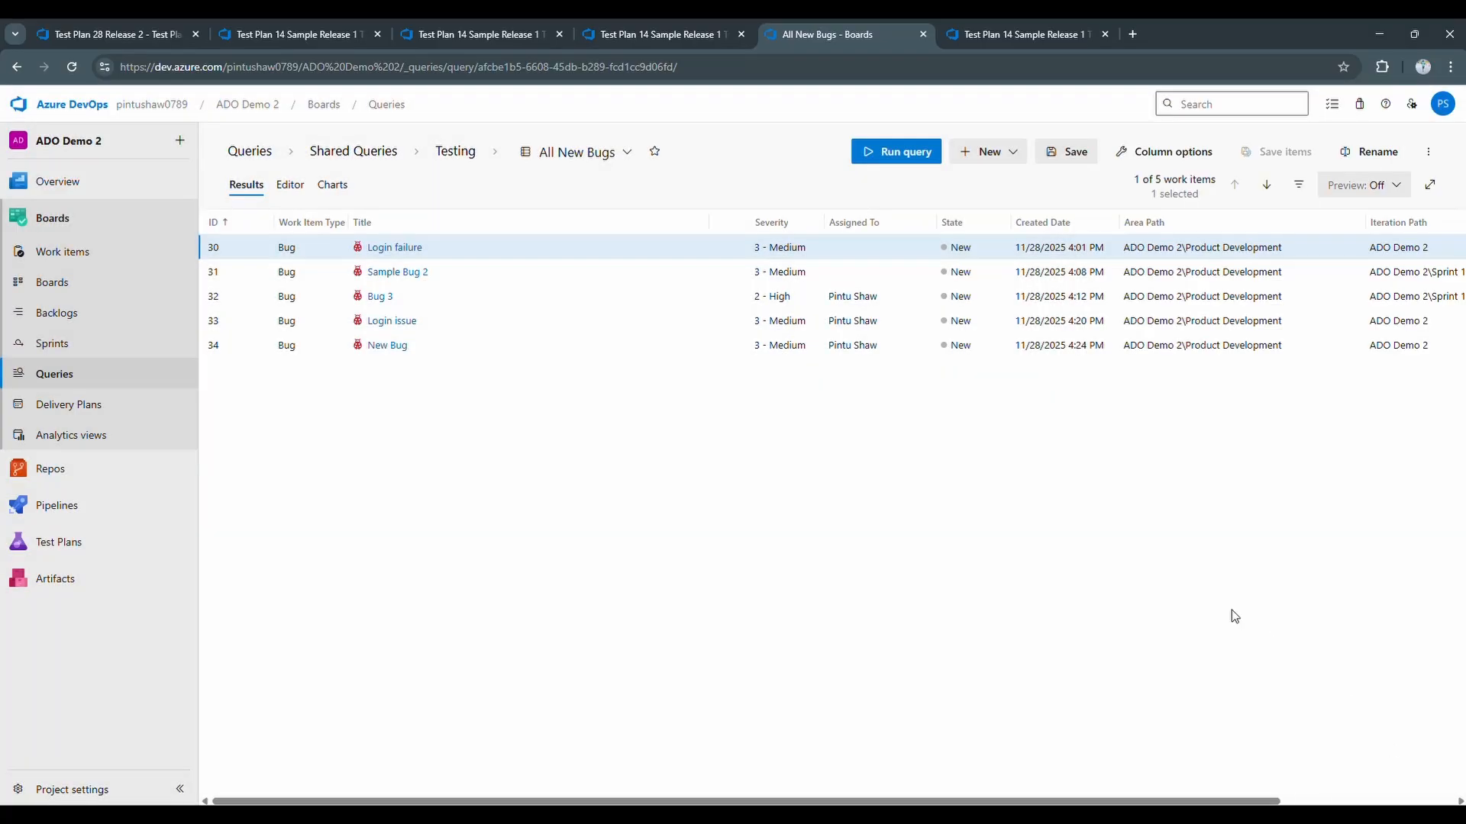
{"action": "left_click", "coordinate": [1066, 152]}
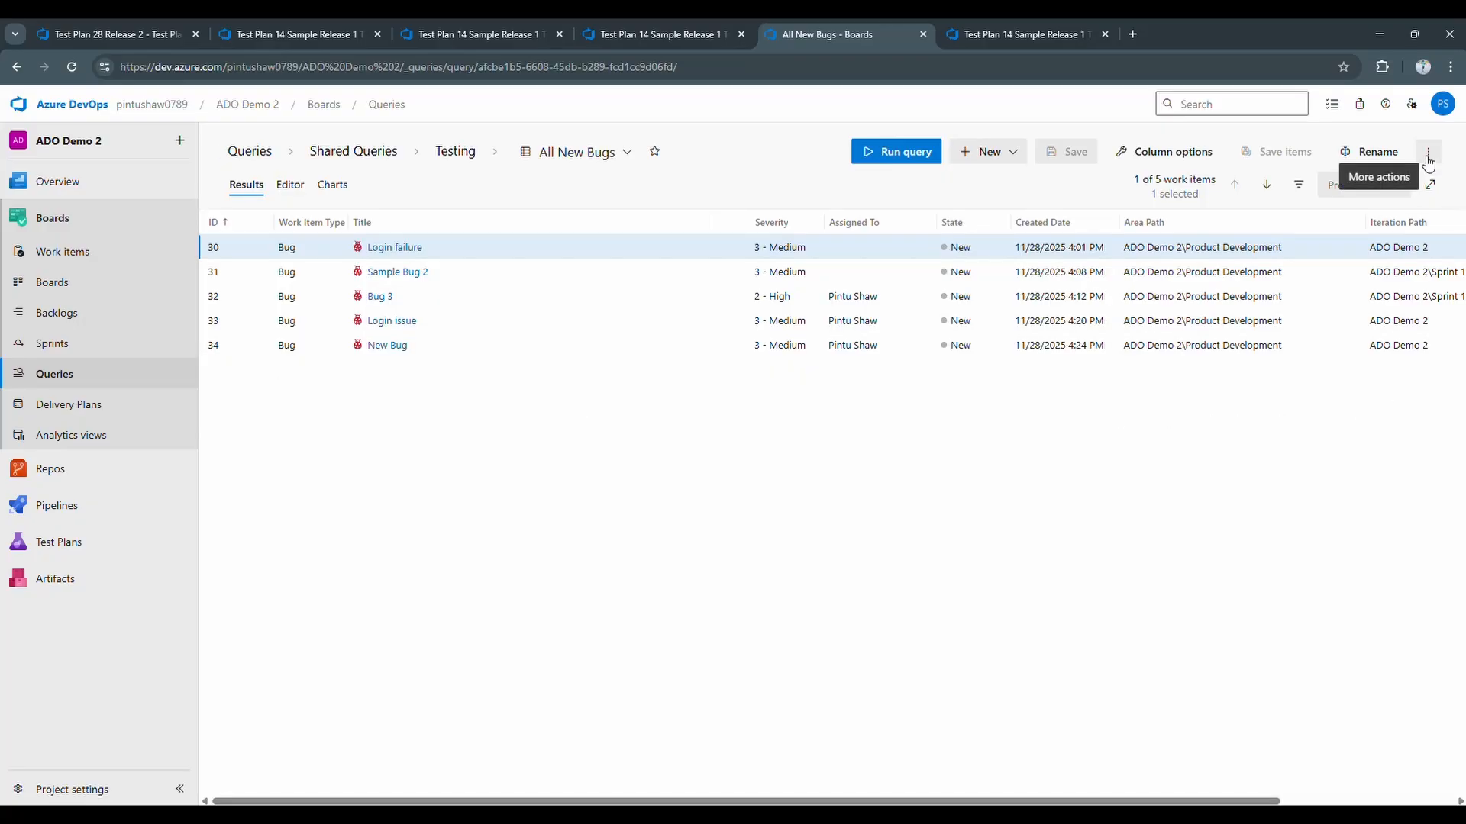
- Review the keyword, type, assignee and state filters available for the All New Bugs query results, and hide the filters
{"action": "left_click", "coordinate": [1298, 184]}
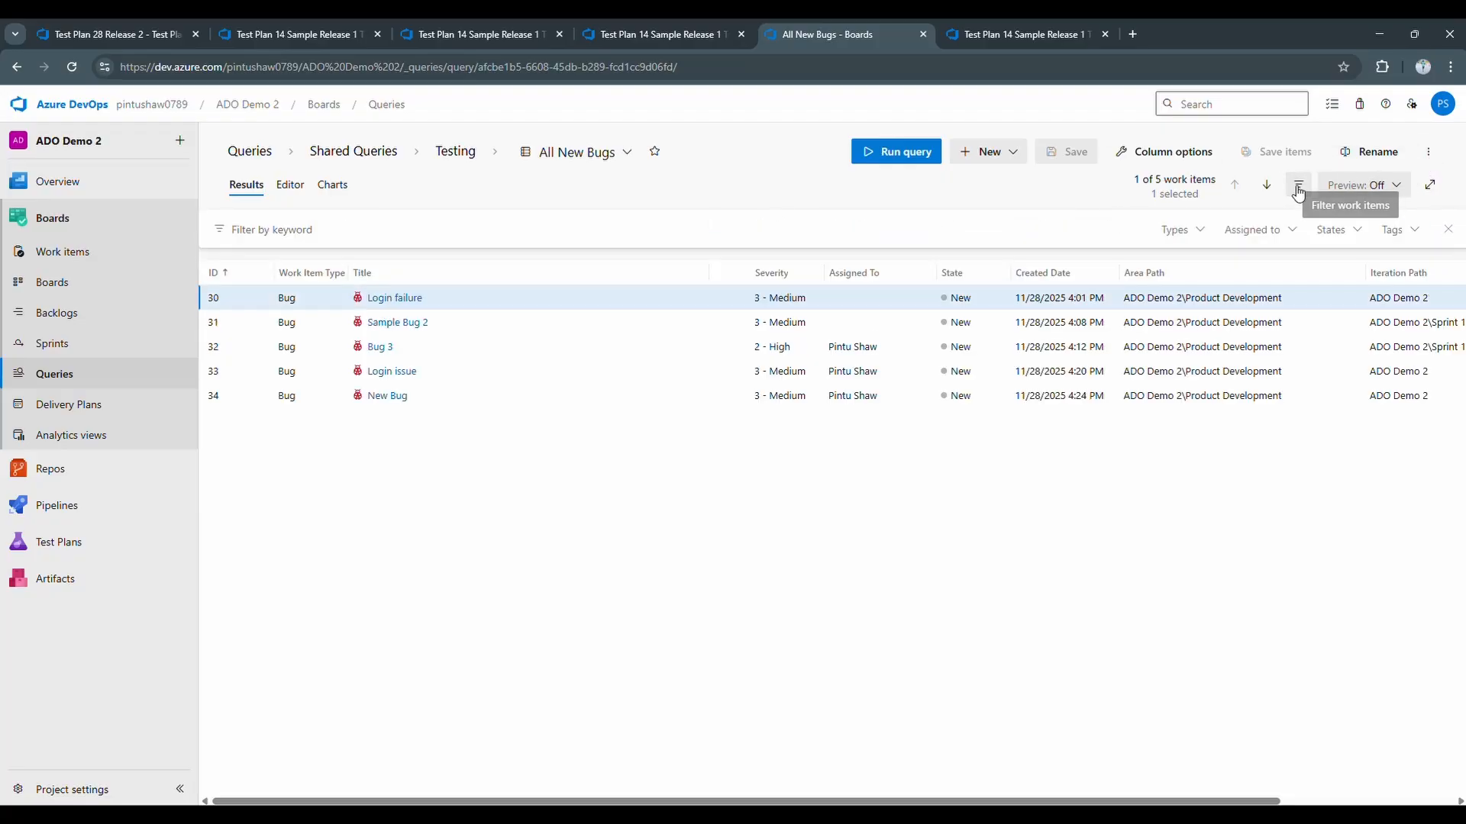
{"action": "left_click", "coordinate": [1195, 238]}
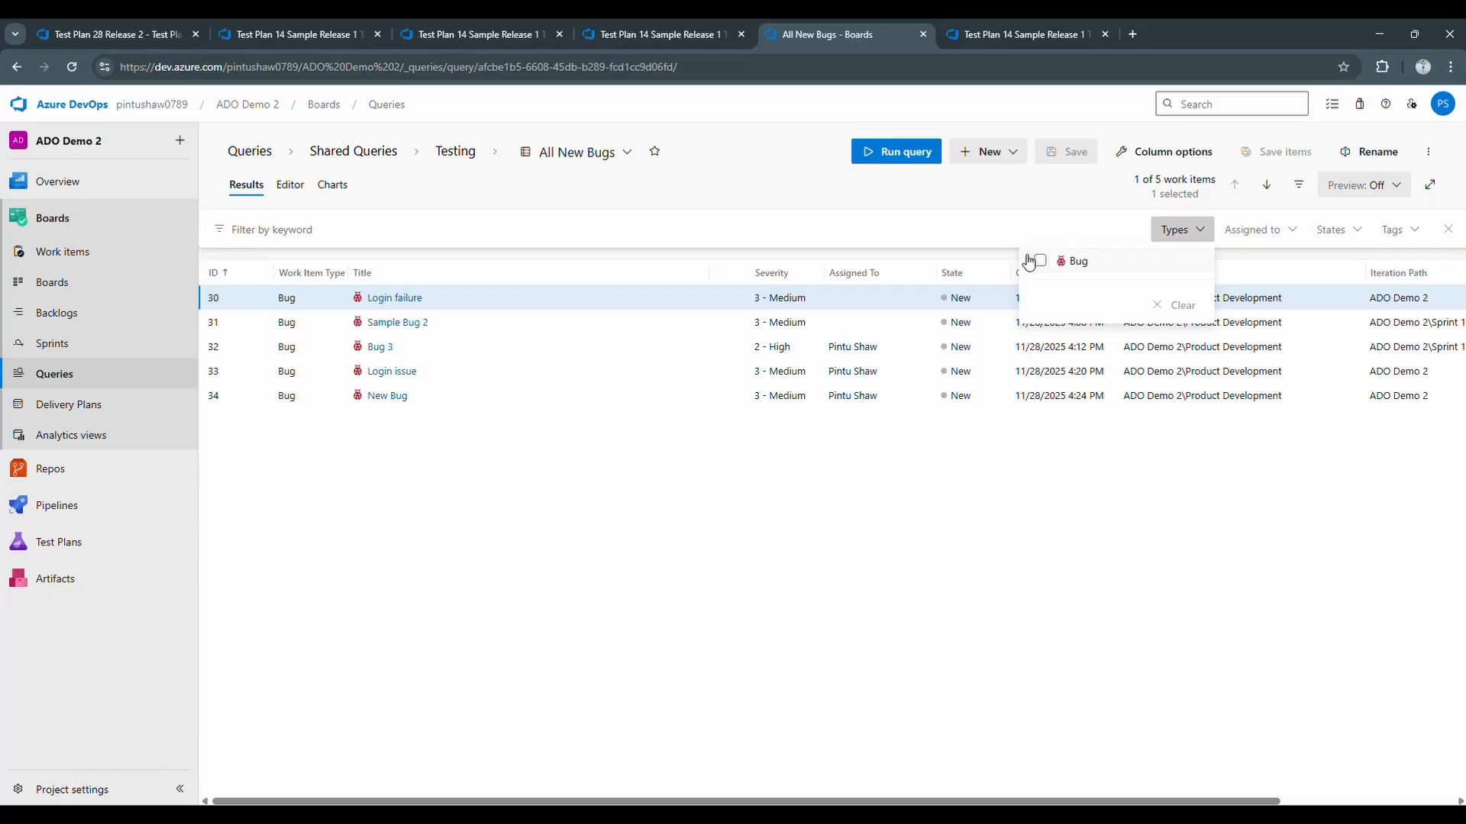
{"action": "left_click", "coordinate": [1278, 235]}
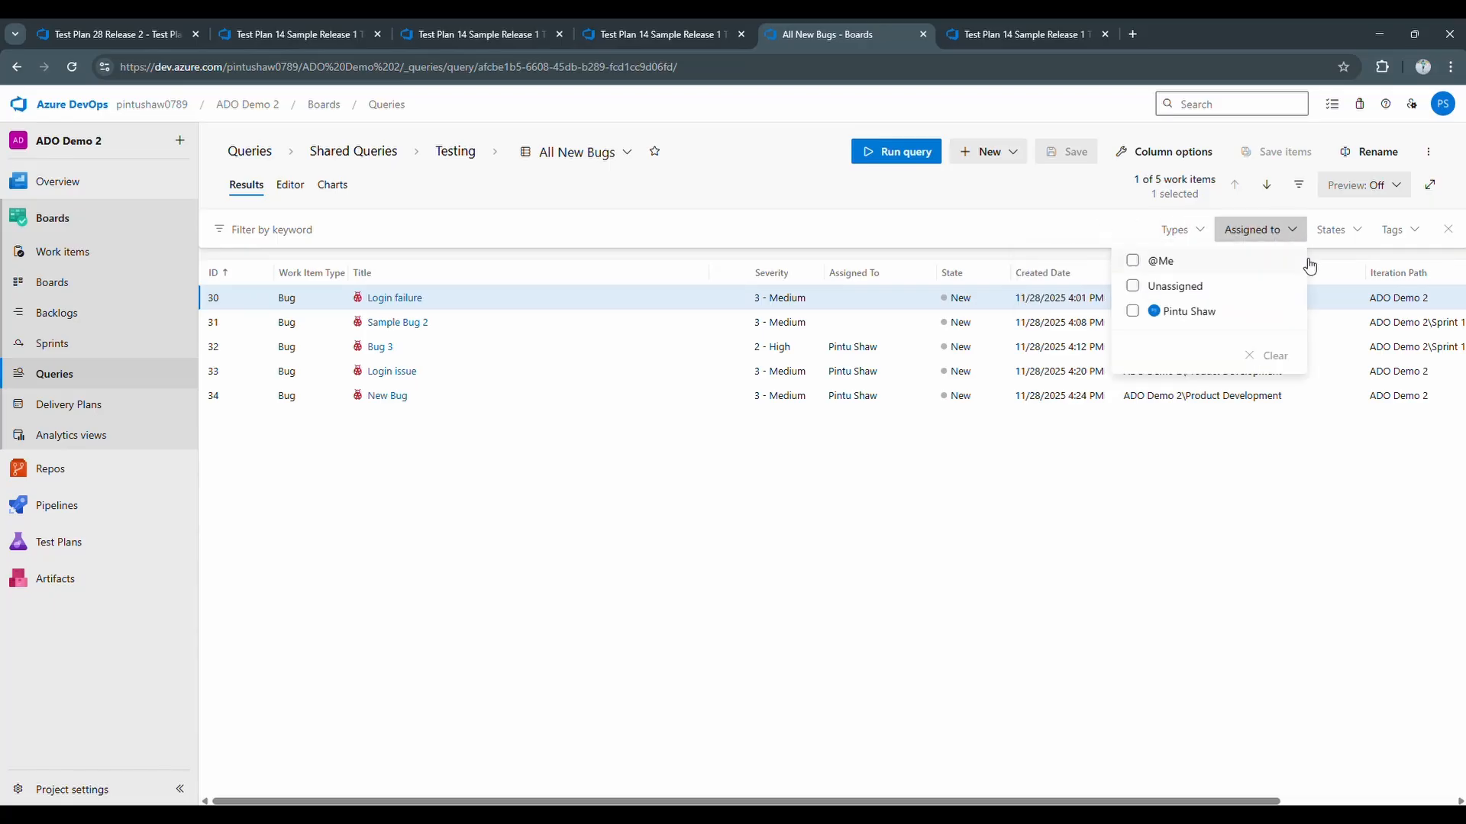
{"action": "left_click", "coordinate": [1353, 235]}
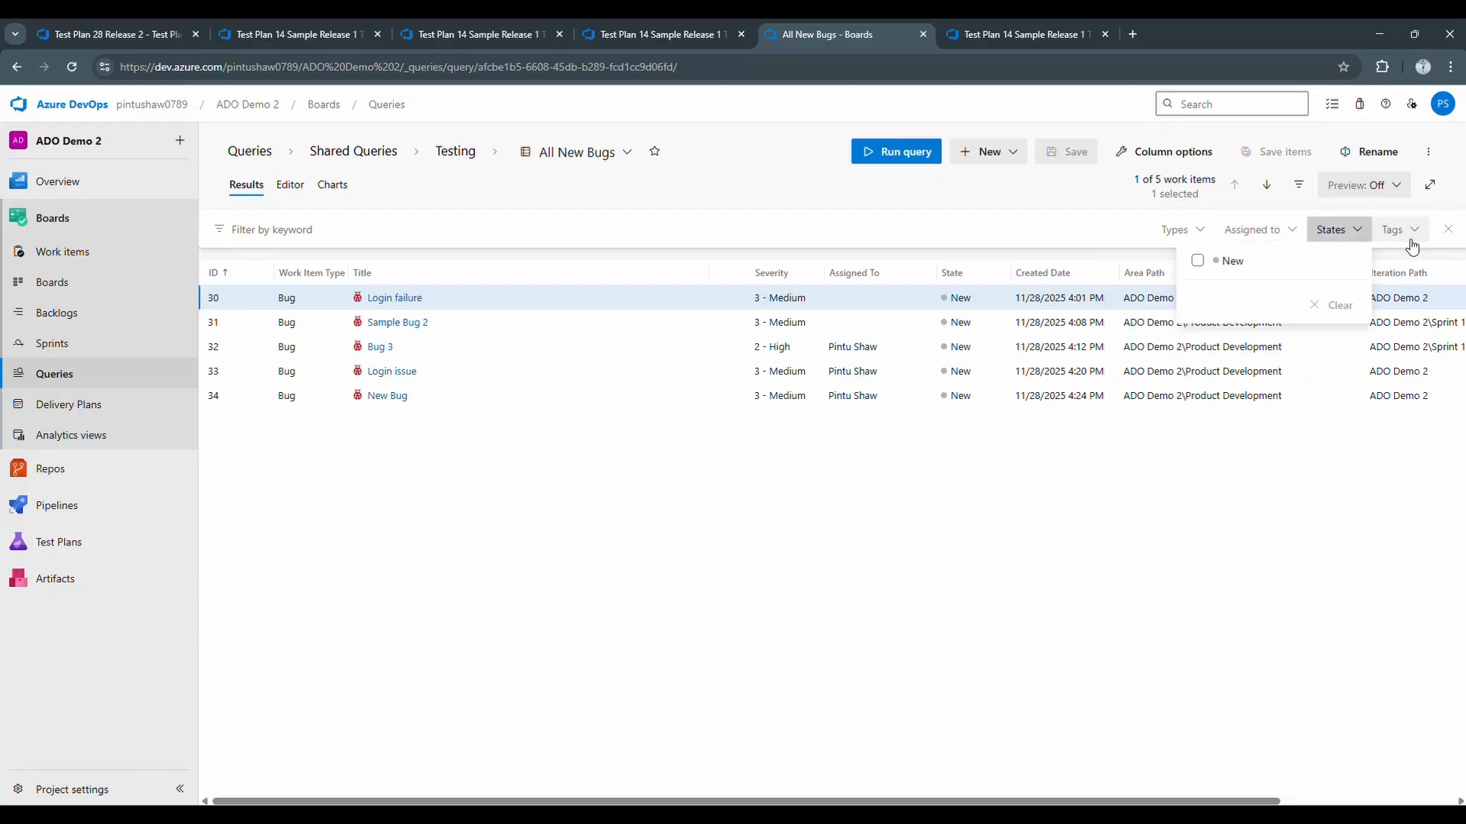
{"action": "left_click", "coordinate": [334, 230]}
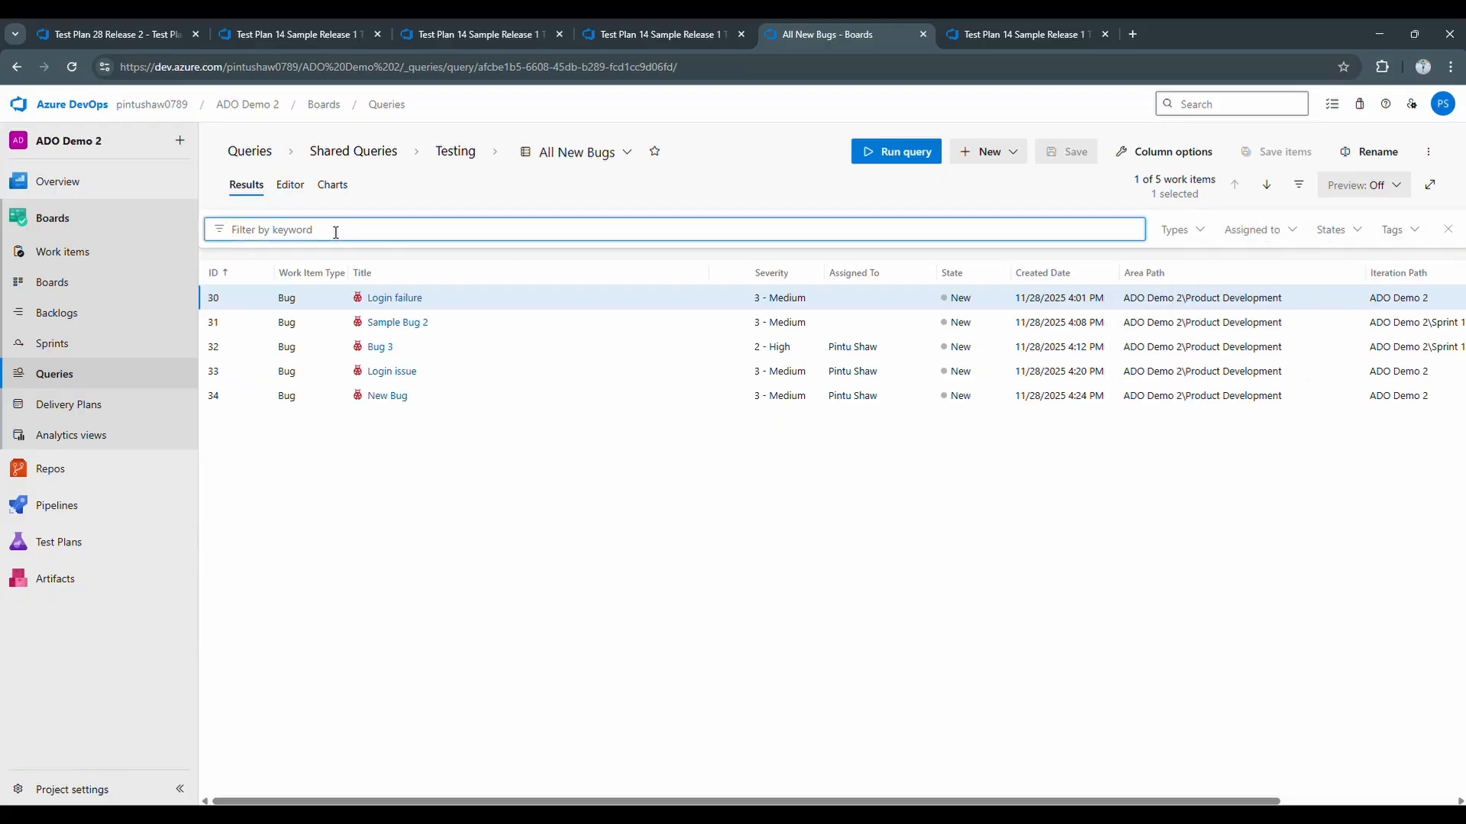
{"action": "left_click", "coordinate": [793, 637]}
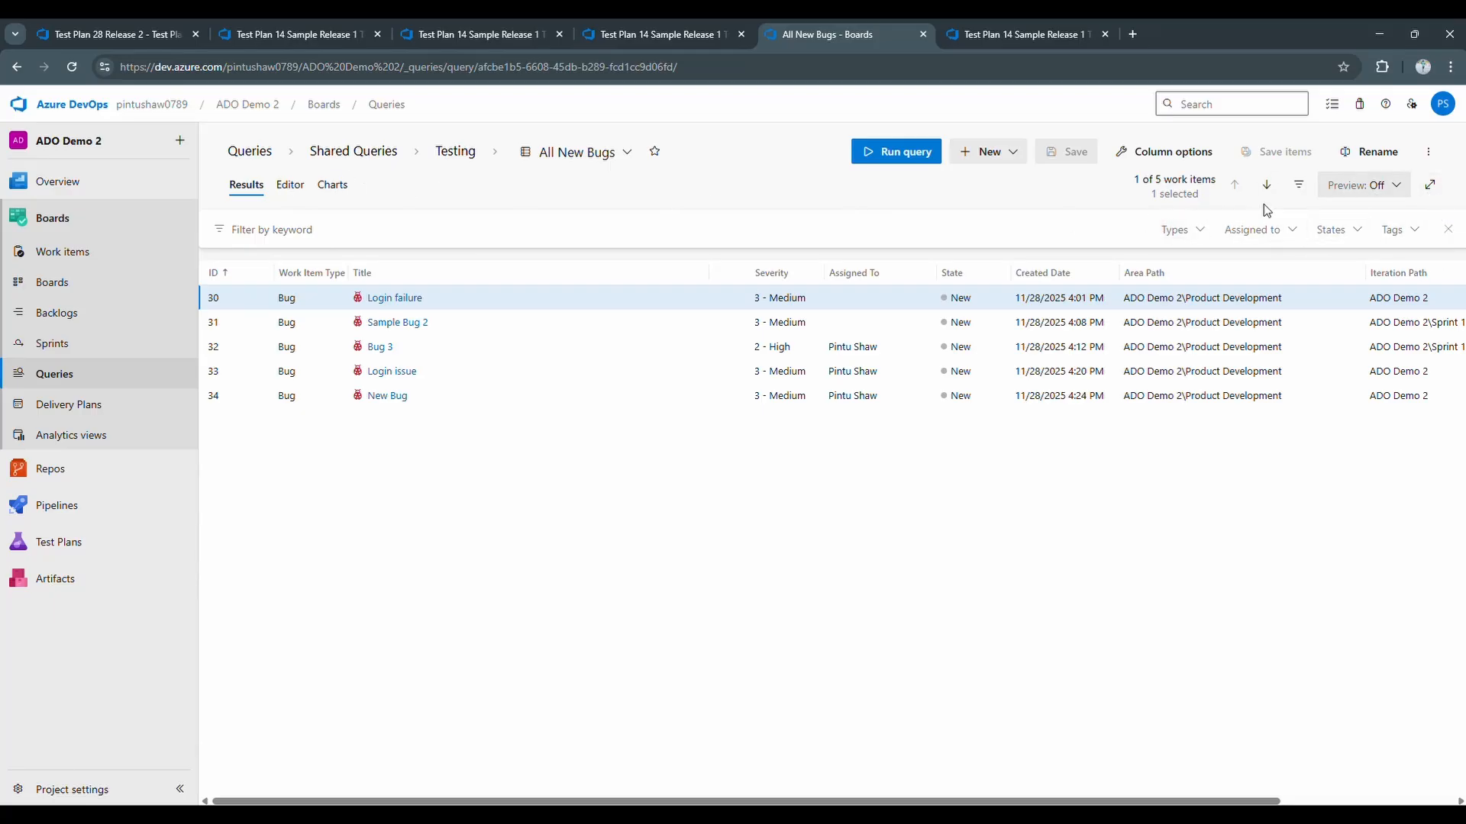
{"action": "left_click", "coordinate": [1298, 184]}
- View the All New Bugs query's clauses in its editor, and go to the project's dashboards
{"action": "mouse_move", "coordinate": [132, 472]}
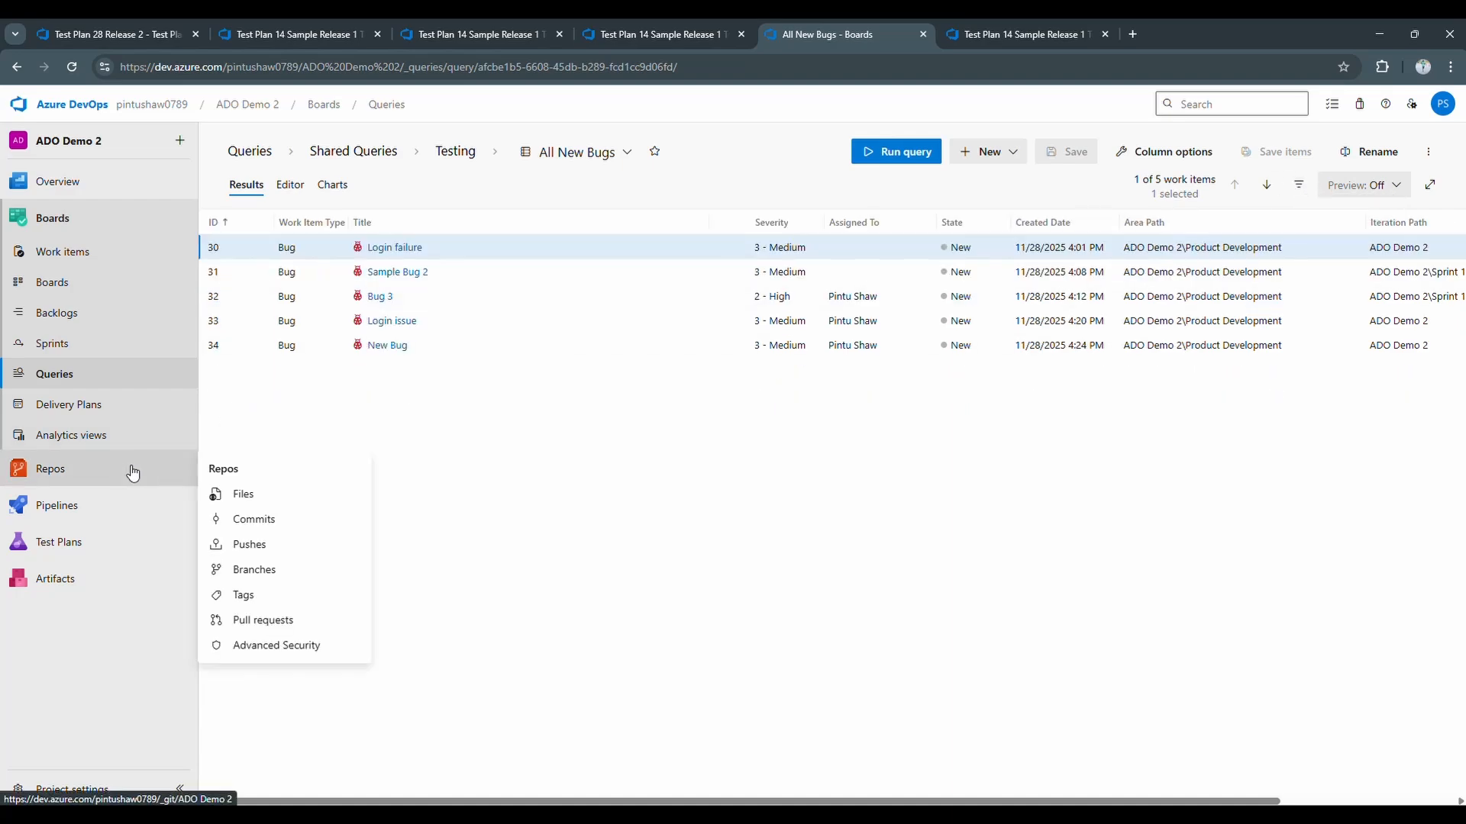
{"action": "mouse_move", "coordinate": [63, 197]}
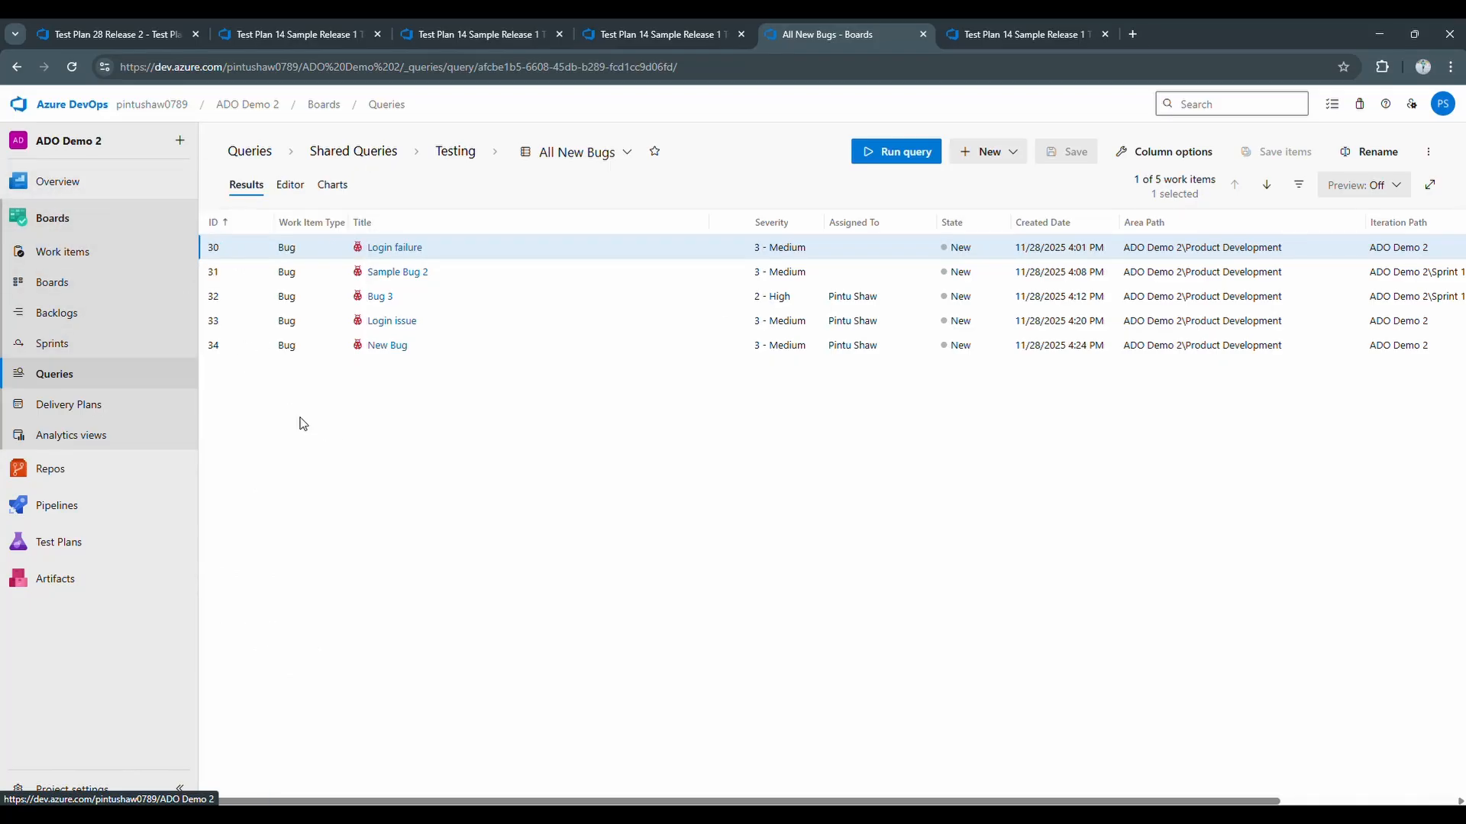
{"action": "left_click", "coordinate": [282, 193]}
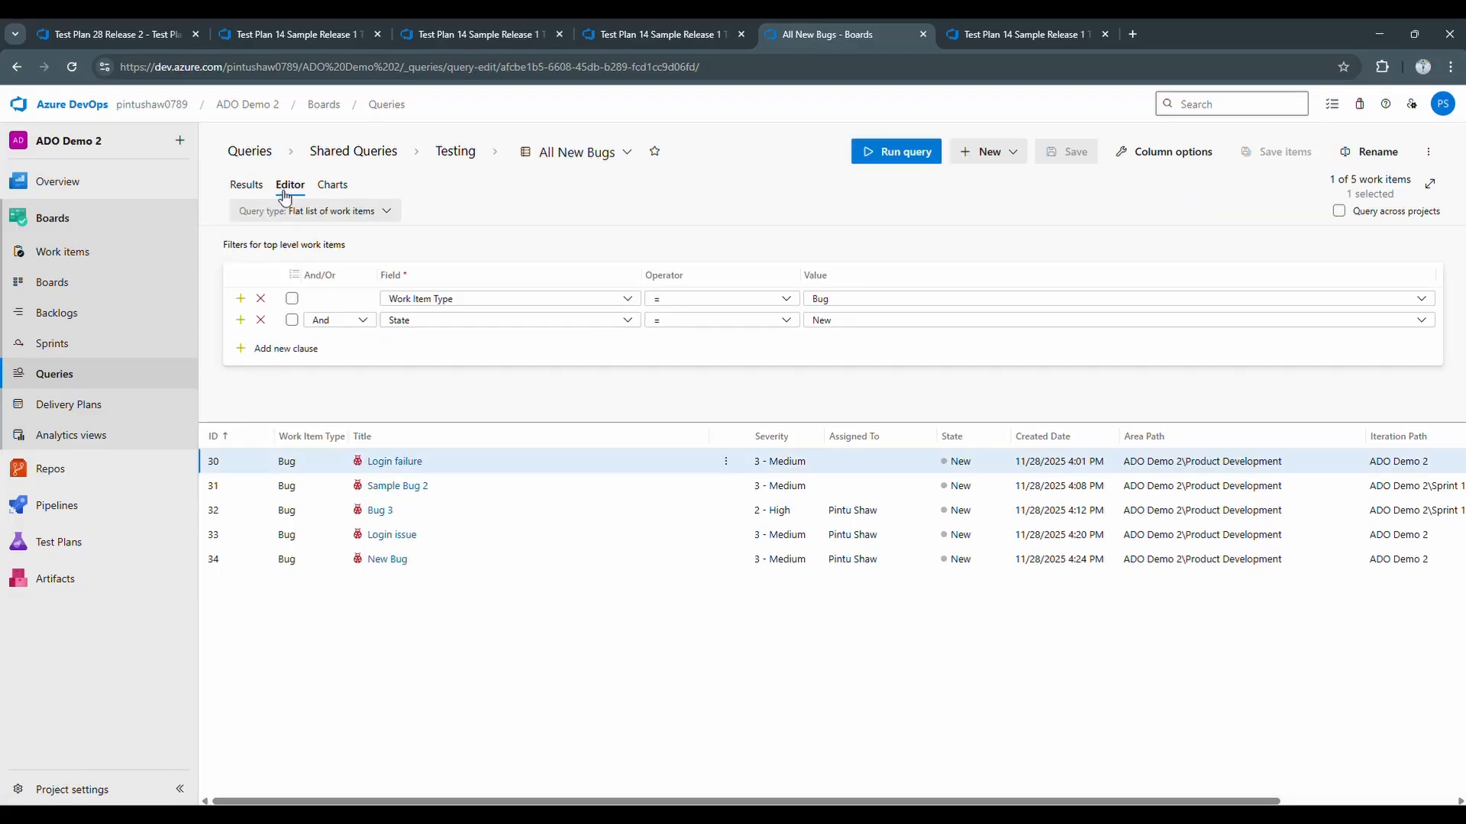
{"action": "left_click", "coordinate": [61, 200]}
{"action": "left_click", "coordinate": [65, 248]}
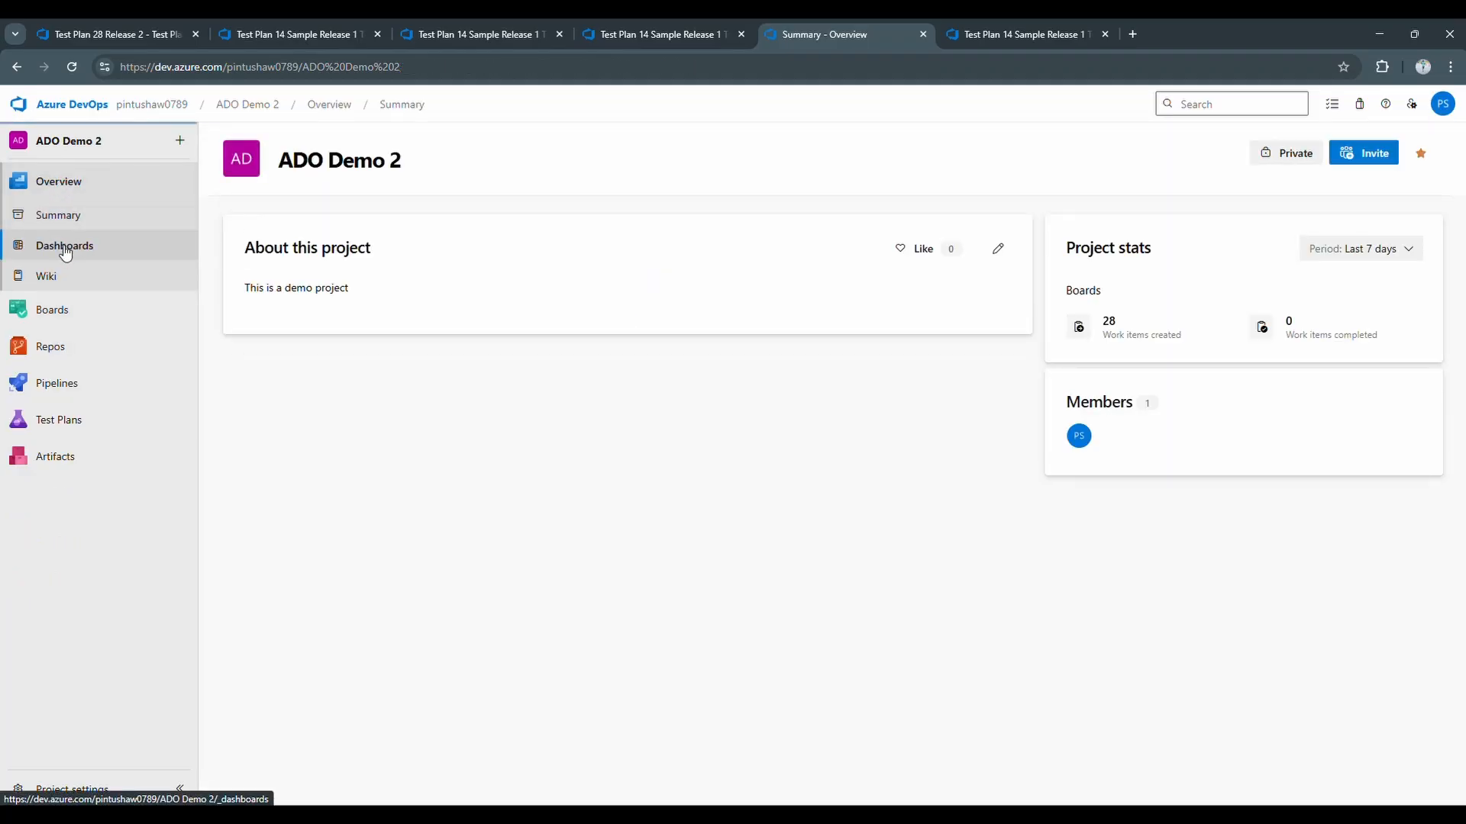
{"action": "mouse_move", "coordinate": [46, 358]}
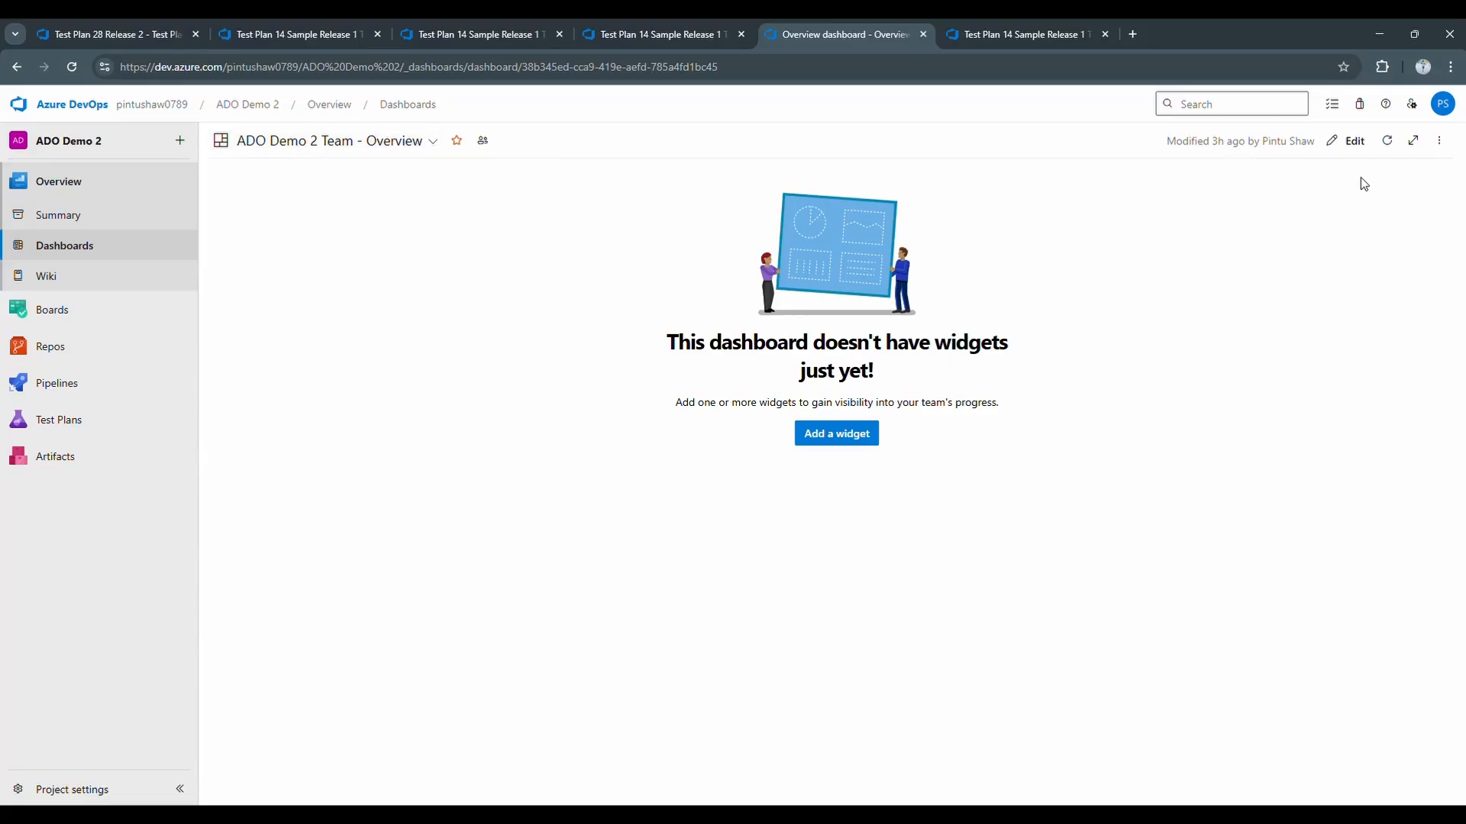
- Create a new project dashboard named Test Dashboard
{"action": "left_click", "coordinate": [434, 143]}
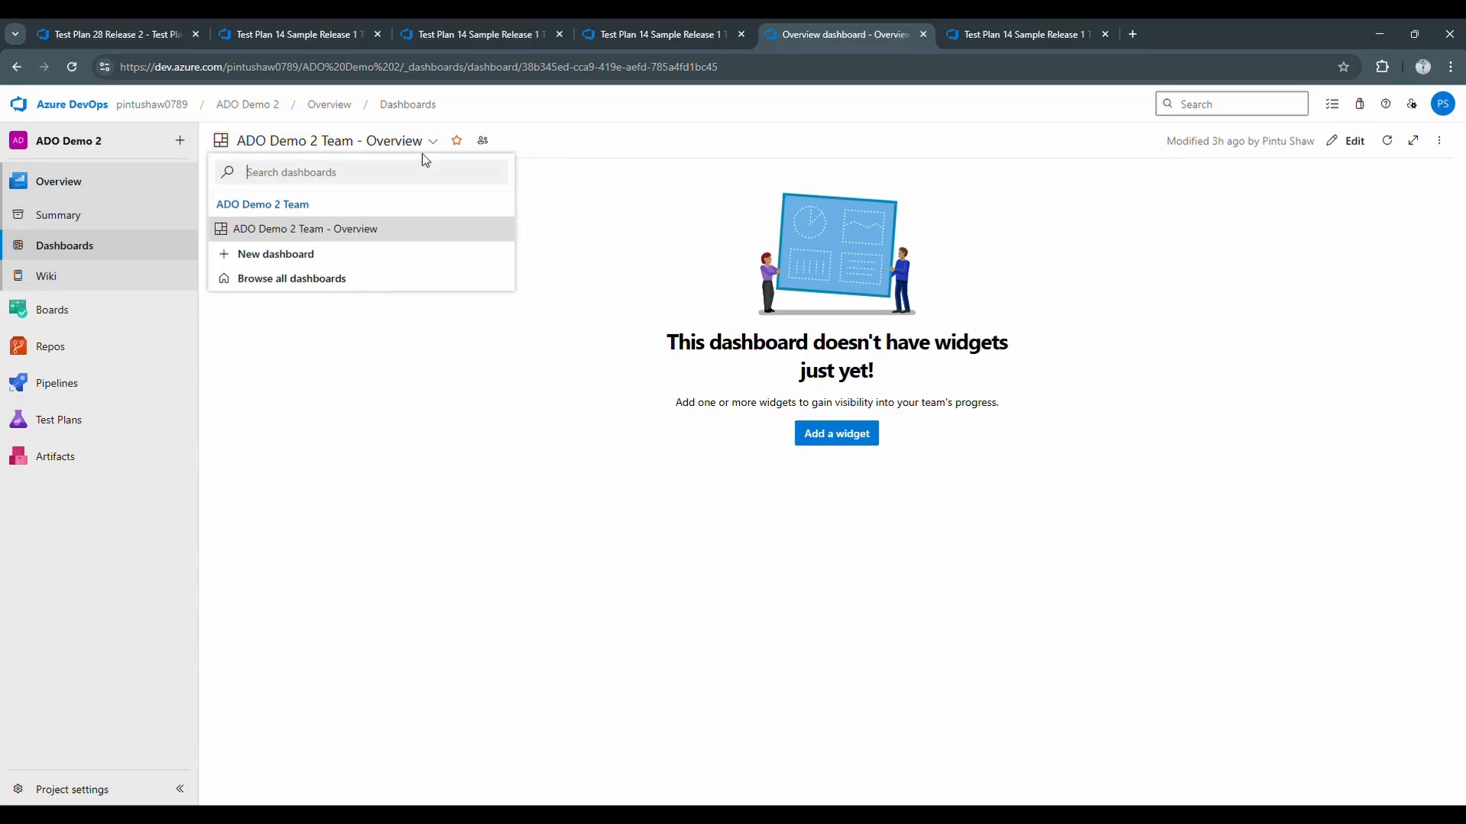
{"action": "left_click", "coordinate": [281, 259]}
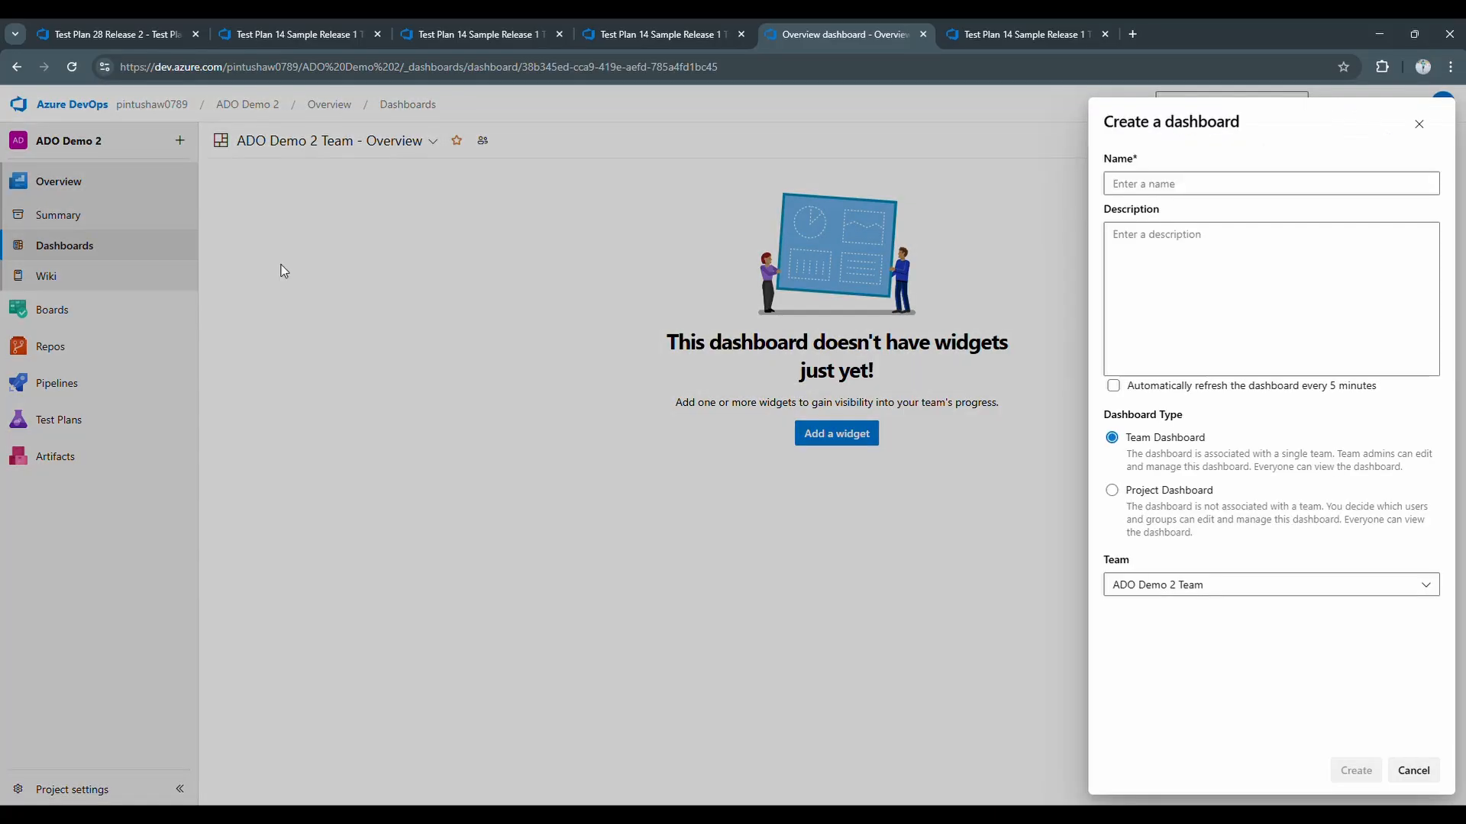
{"action": "left_click", "coordinate": [1143, 181]}
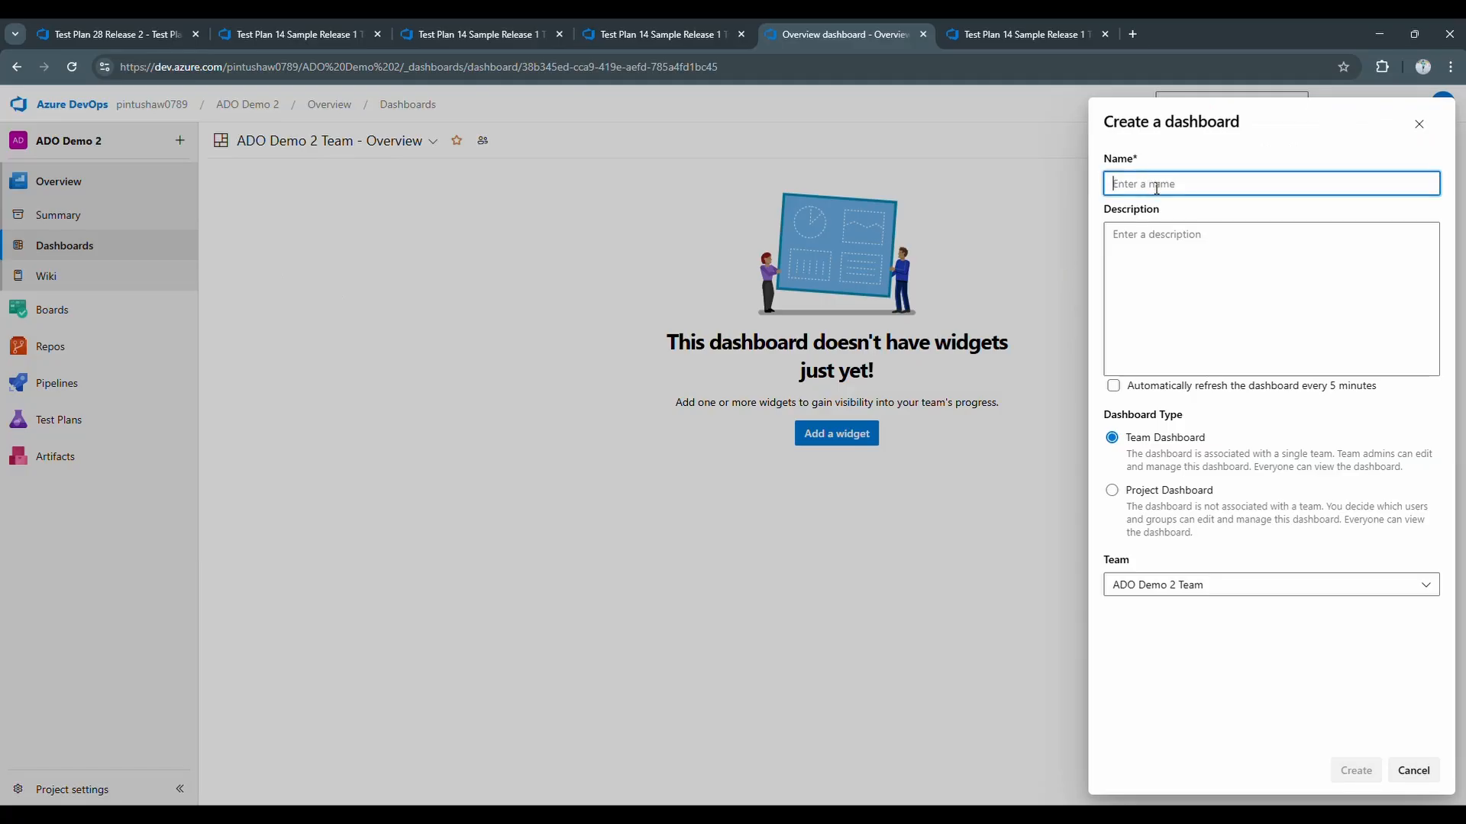
{"action": "type", "text": "Test Dashboard"}
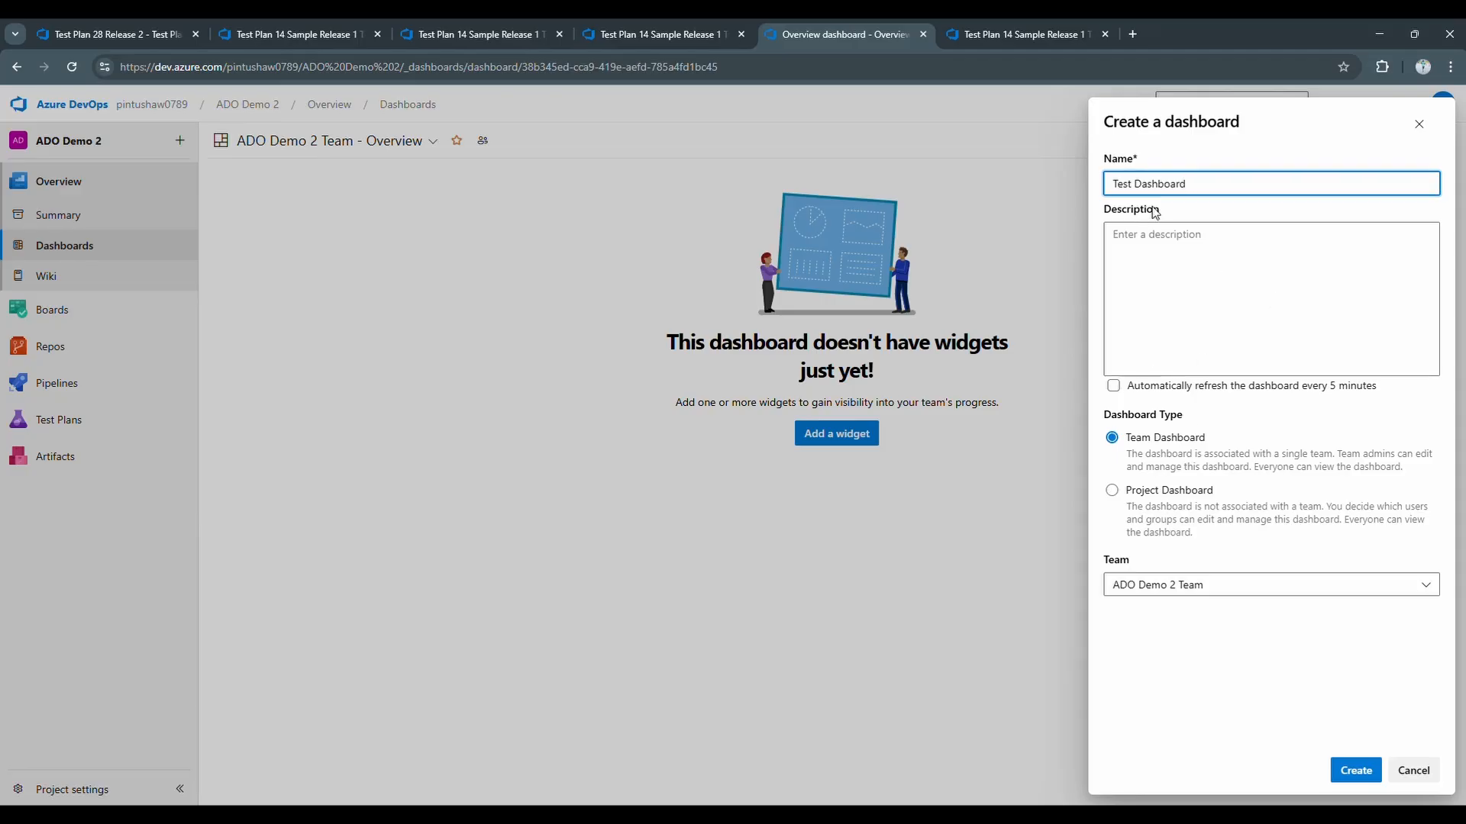
{"action": "left_click", "coordinate": [1116, 494]}
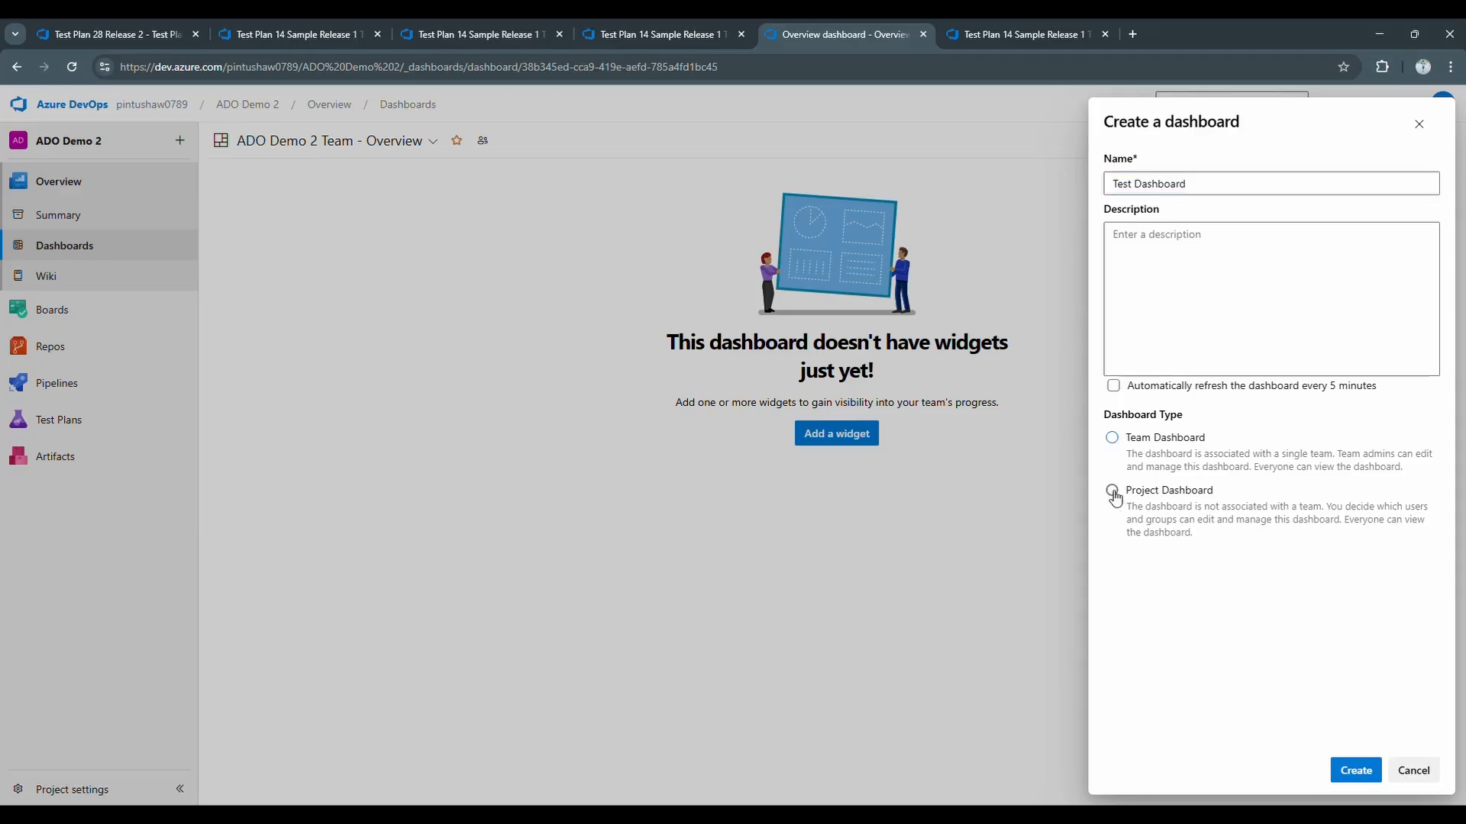
{"action": "left_click", "coordinate": [1357, 771]}
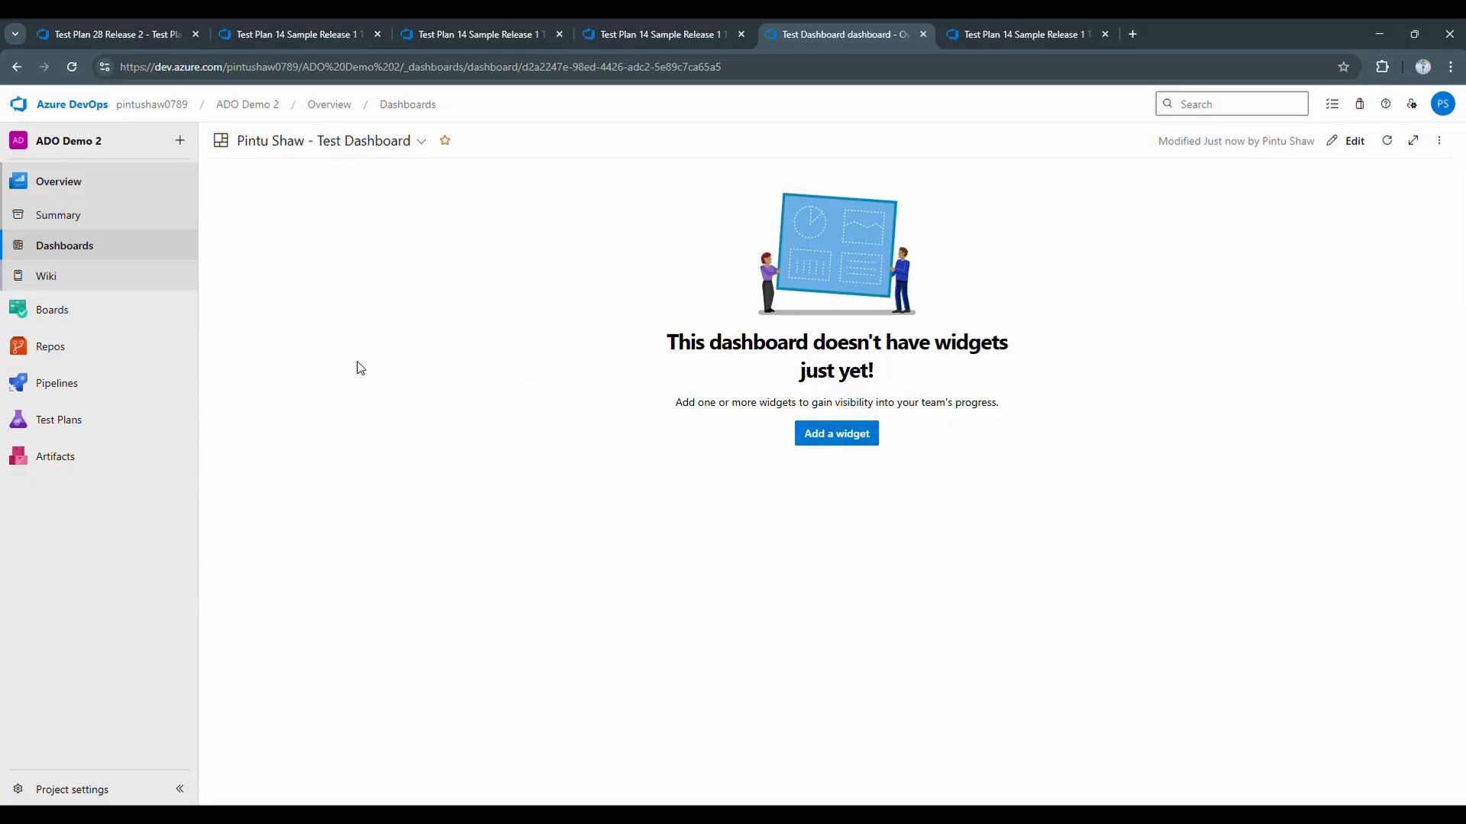
- Check the list of available dashboards from Test Dashboard, and close it without switching
{"action": "left_click", "coordinate": [405, 143]}
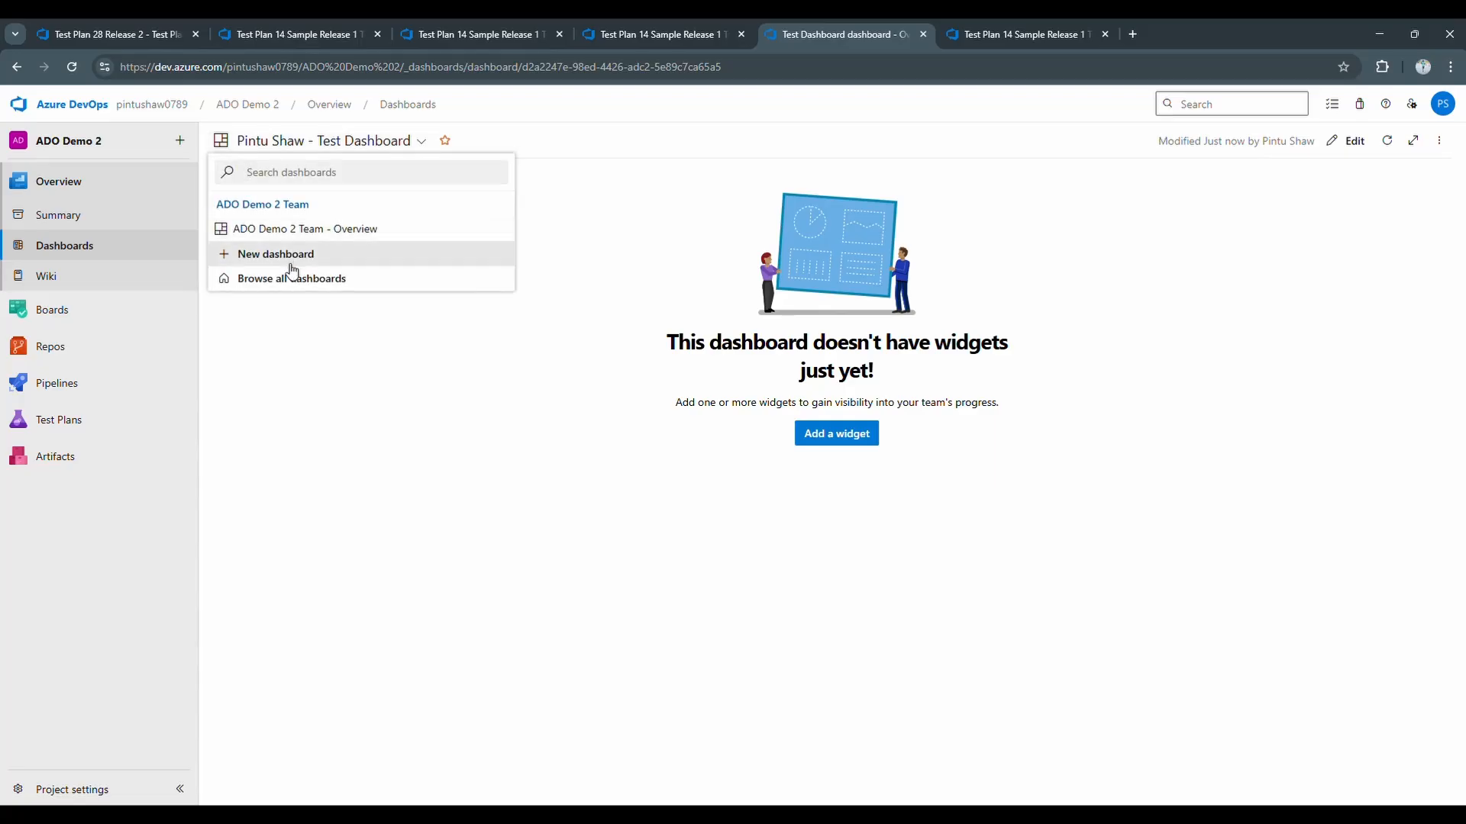
{"action": "left_click", "coordinate": [280, 367]}
{"action": "left_click", "coordinate": [283, 147]}
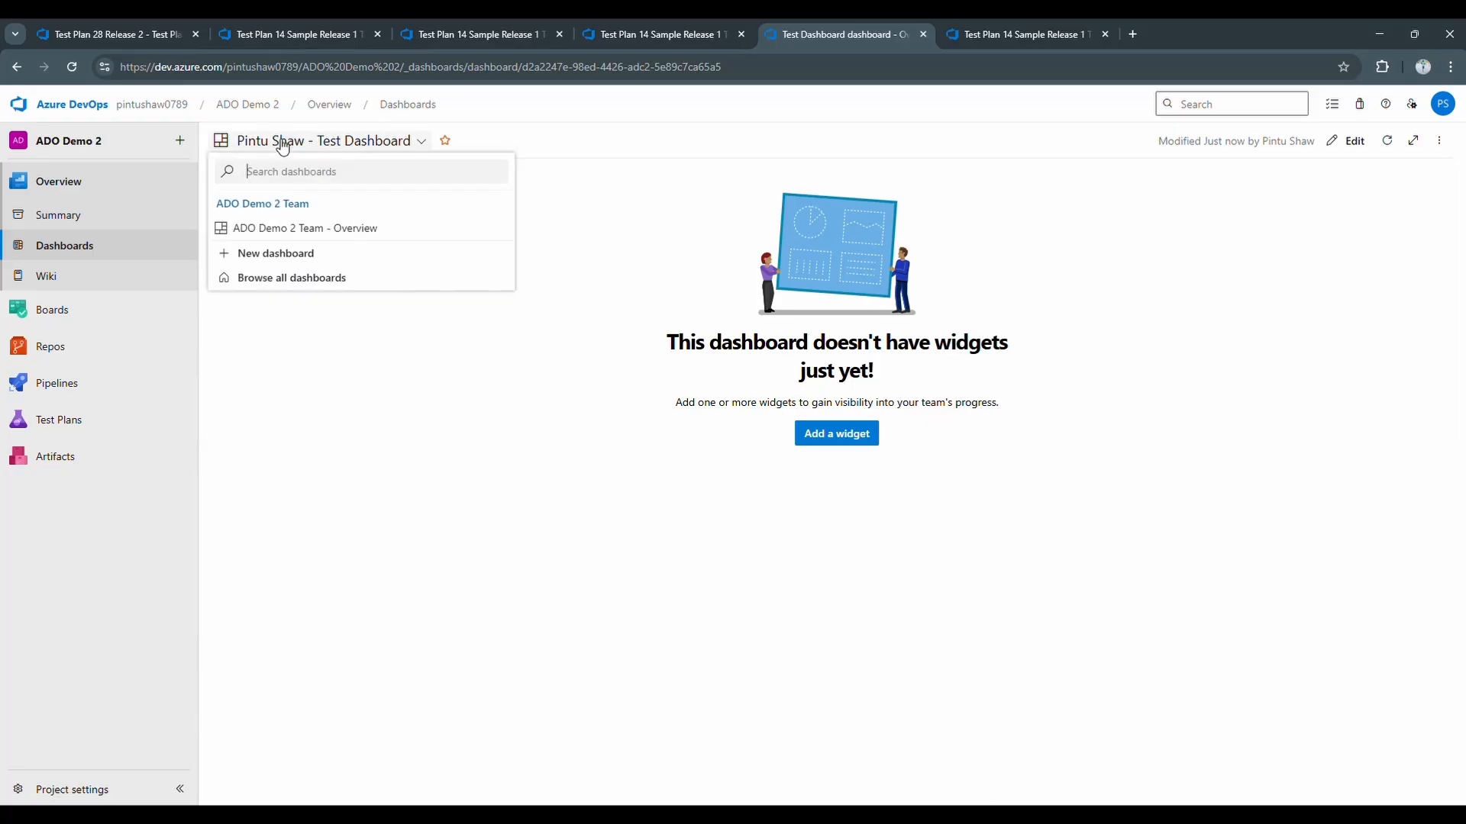
{"action": "left_click", "coordinate": [495, 506]}
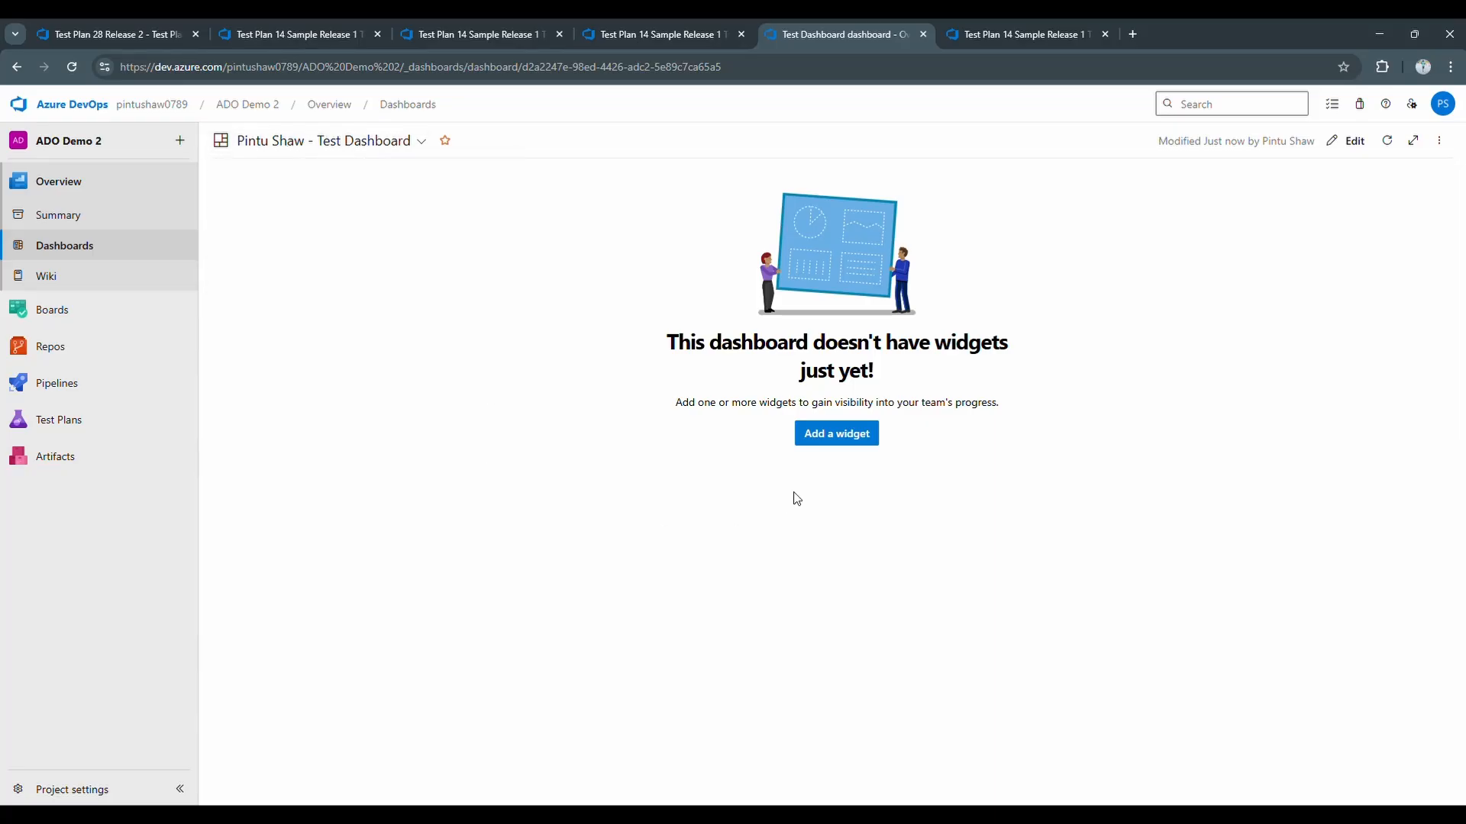
- Add Chart for Test Plans and Chart for Work Items widgets side by side in the first row of Test Dashboard
{"action": "left_click", "coordinate": [833, 443]}
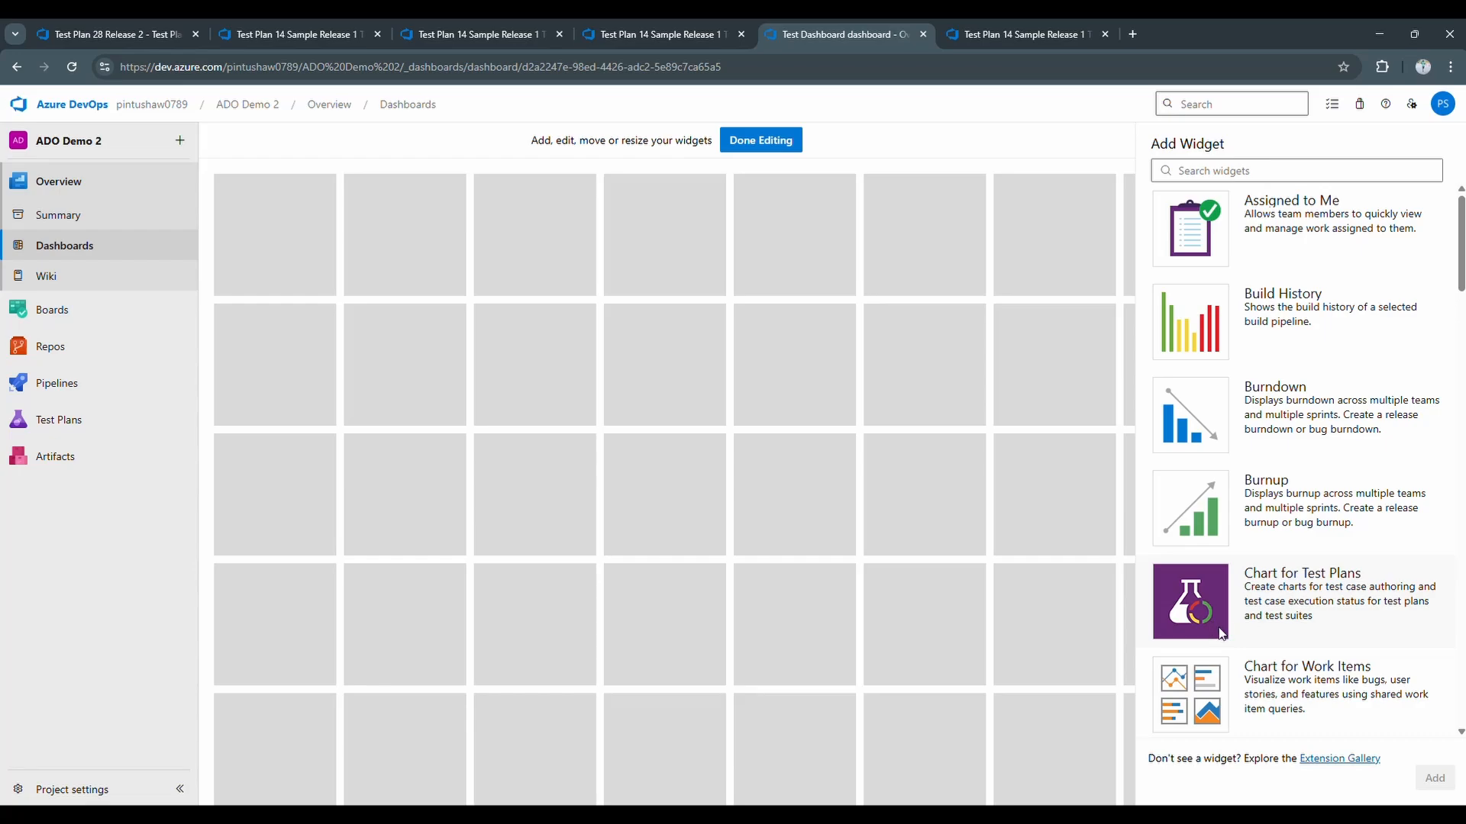
{"action": "left_click_drag", "start_coordinate": [1197, 619], "coordinate": [222, 189]}
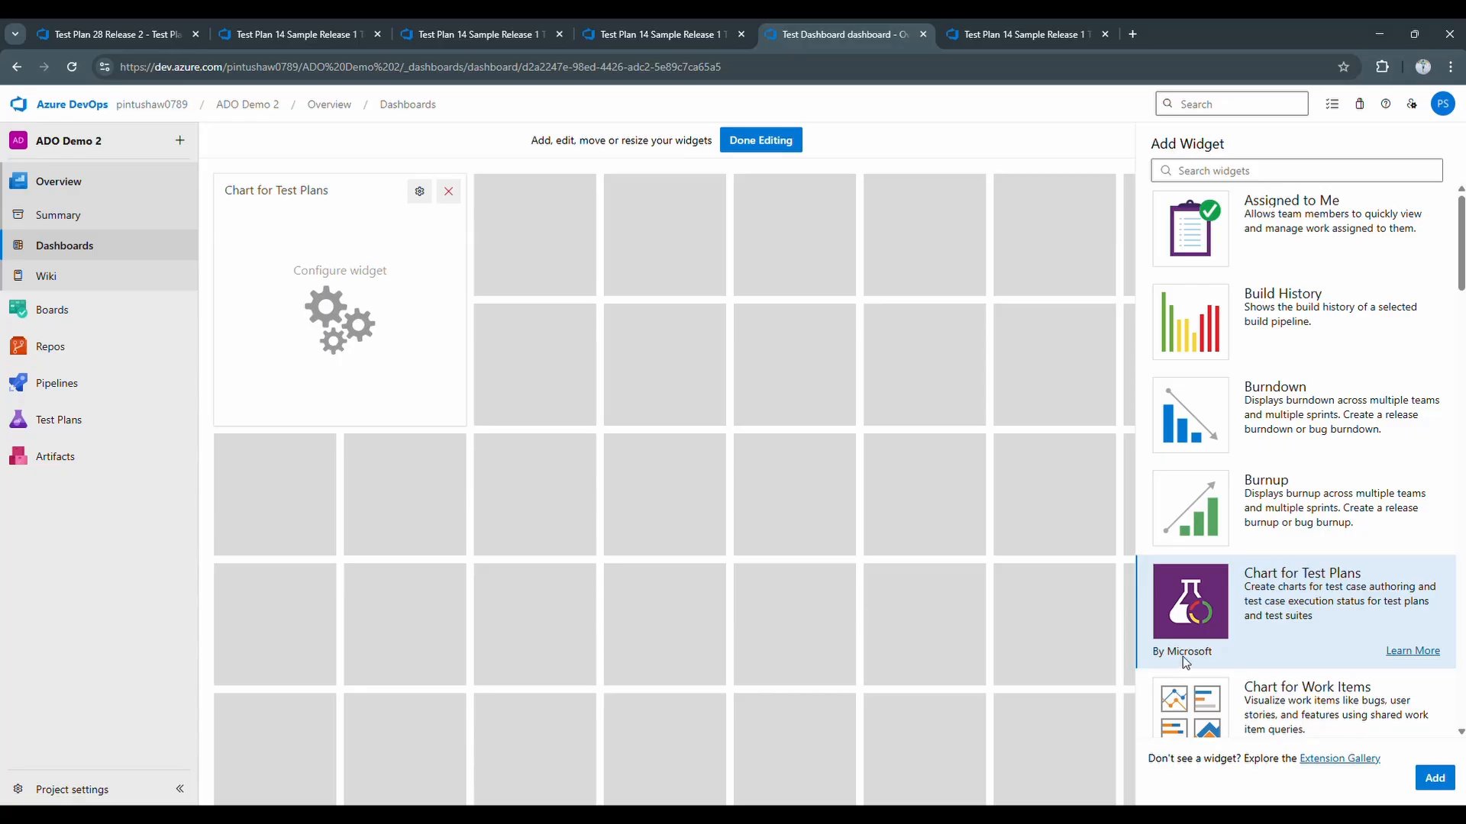
{"action": "scroll", "coordinate": [1271, 530], "scroll_direction": "down", "scroll_amount": 2}
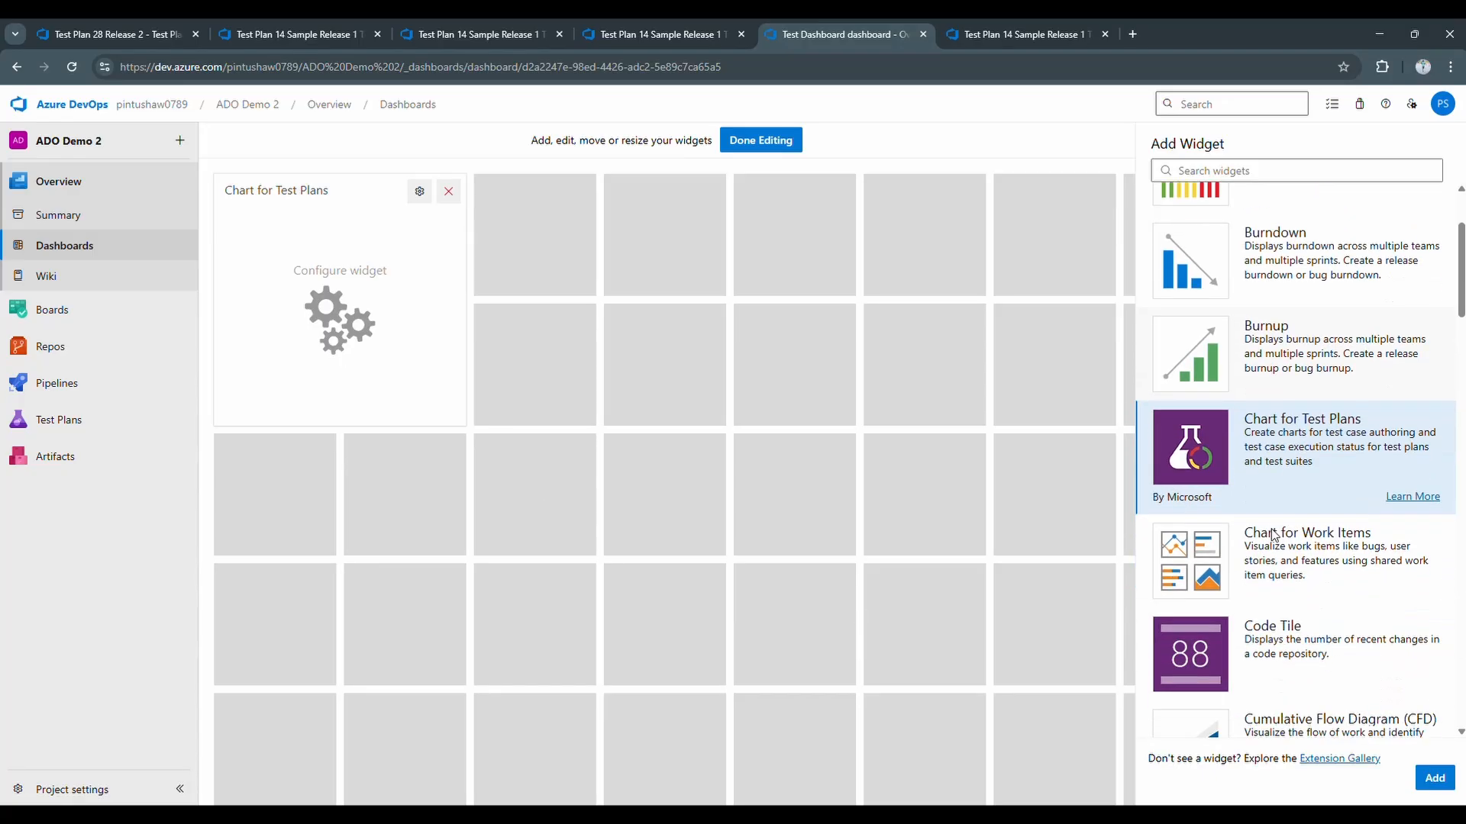
{"action": "scroll", "coordinate": [1274, 538], "scroll_direction": "down", "scroll_amount": 1}
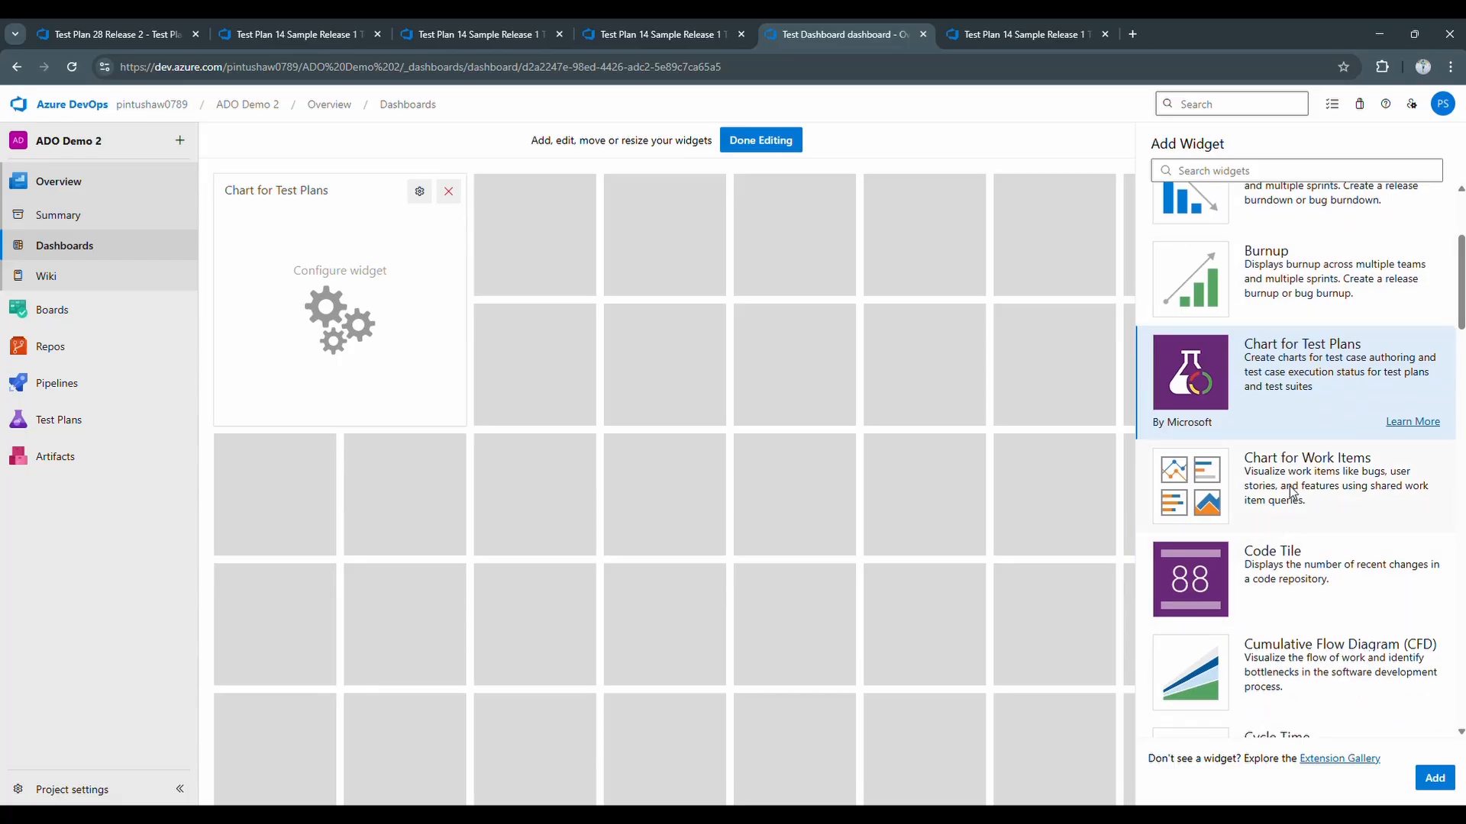
{"action": "left_click_drag", "start_coordinate": [1292, 492], "coordinate": [518, 201]}
- Add two Query Tile widgets beside the charts and a Query Results widget below them, and finish editing the dashboard
{"action": "scroll", "coordinate": [1204, 484], "scroll_direction": "down", "scroll_amount": 2}
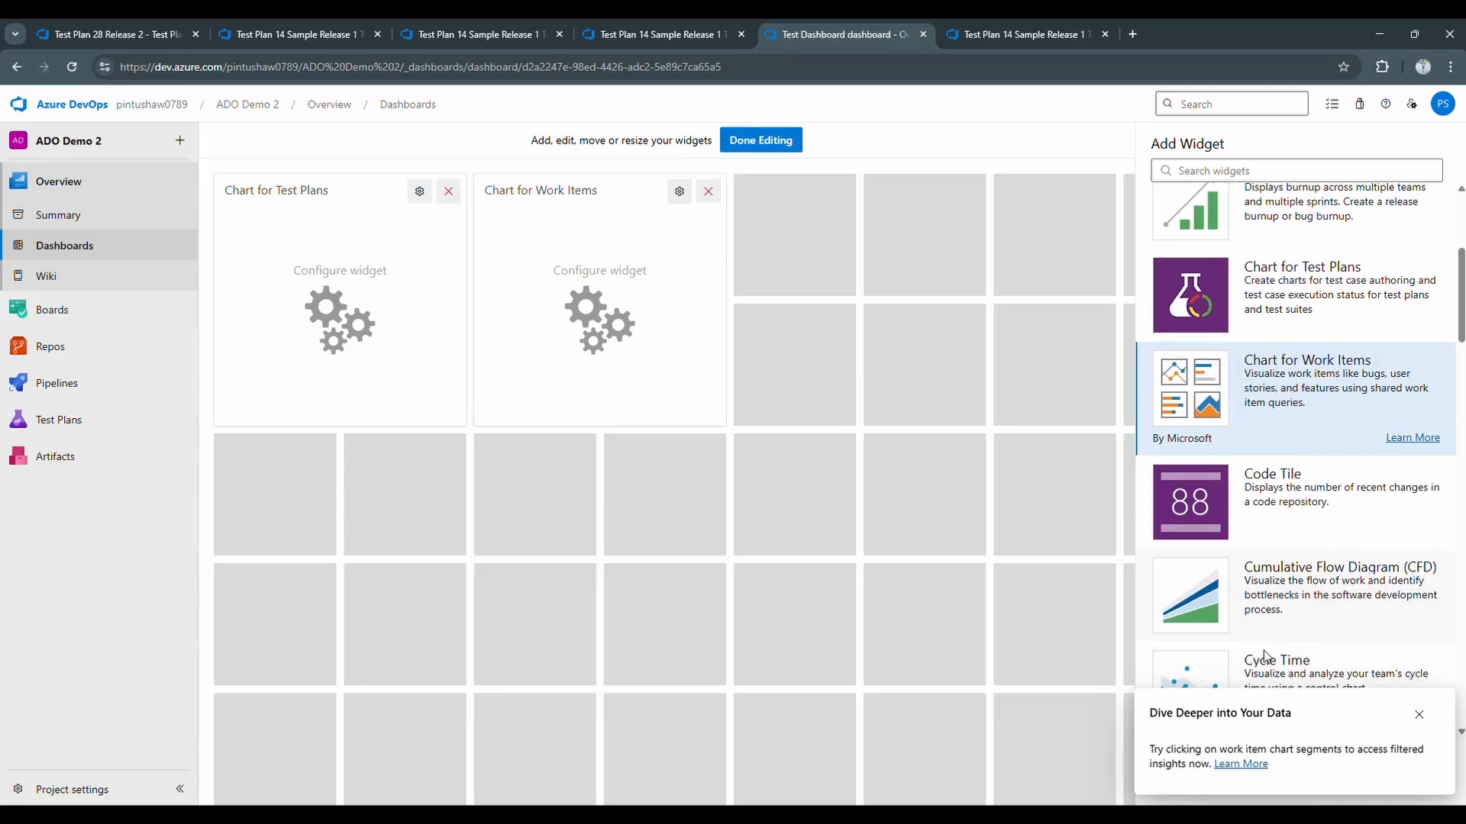
{"action": "scroll", "coordinate": [1246, 621], "scroll_direction": "down", "scroll_amount": 9}
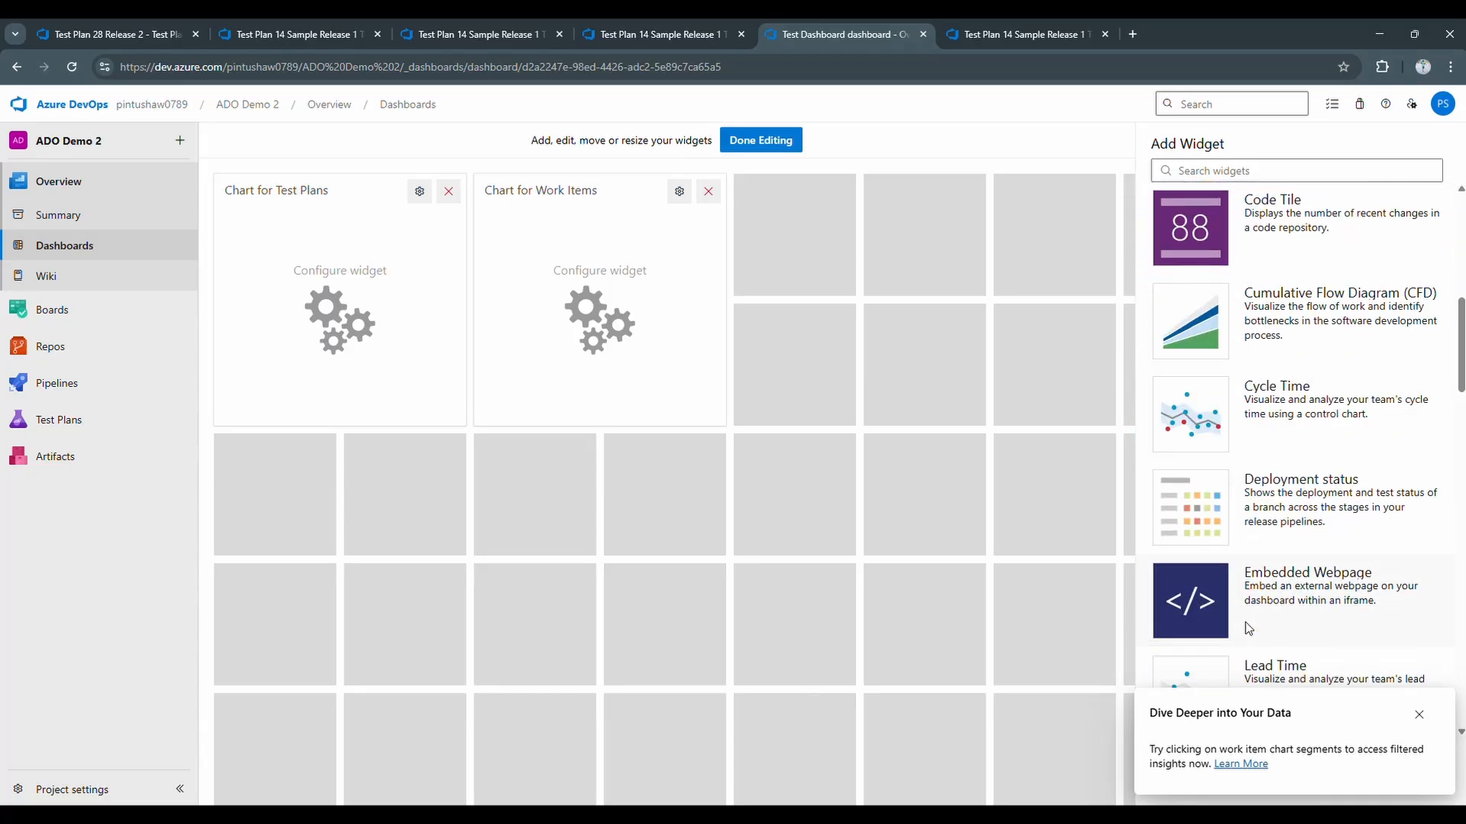
{"action": "scroll", "coordinate": [1243, 625], "scroll_direction": "down", "scroll_amount": 3}
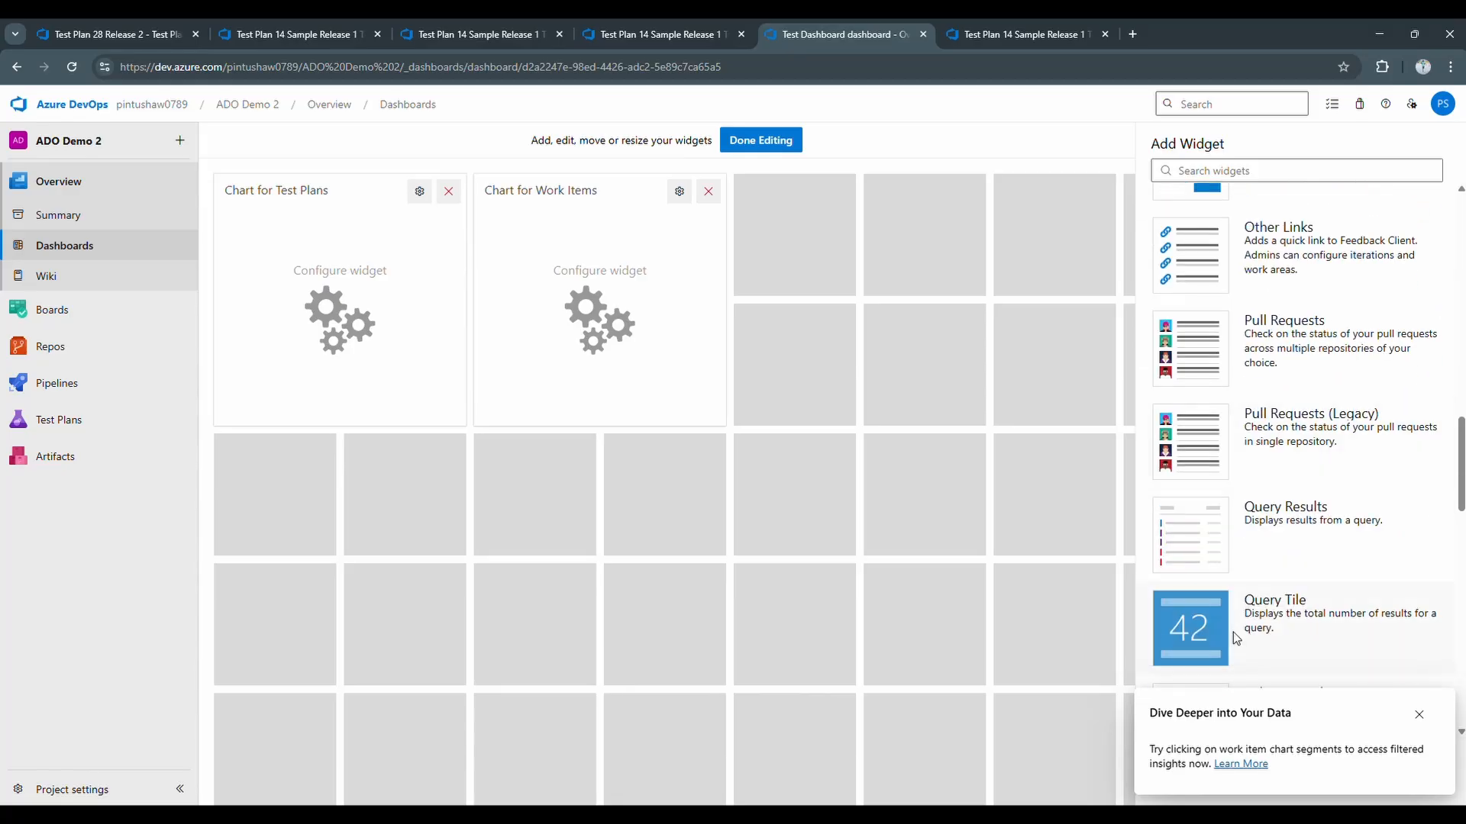
{"action": "left_click_drag", "start_coordinate": [1184, 641], "coordinate": [824, 294]}
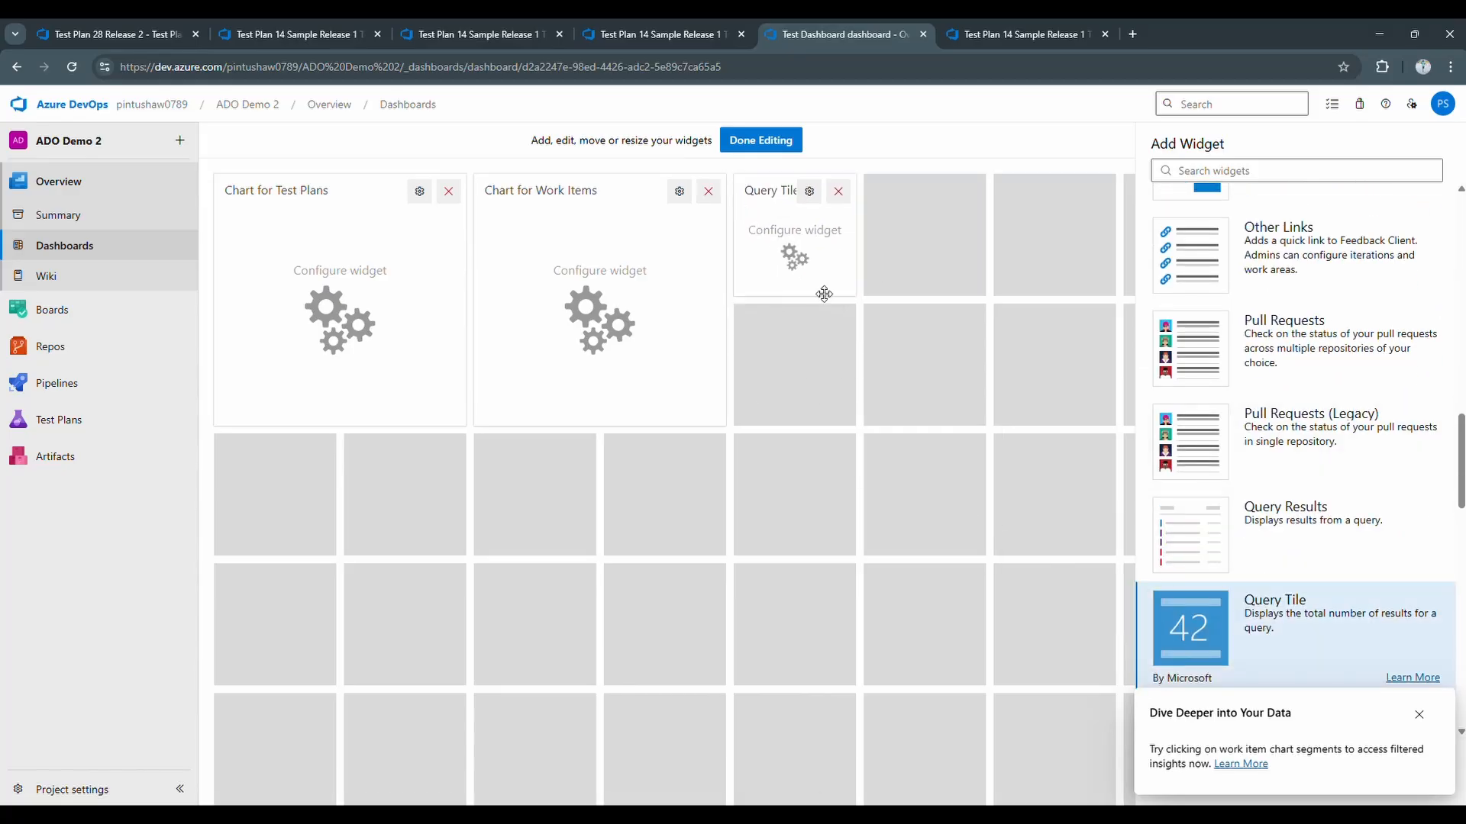
{"action": "left_click_drag", "start_coordinate": [1198, 634], "coordinate": [878, 183]}
{"action": "scroll", "coordinate": [1255, 594], "scroll_direction": "down", "scroll_amount": 4}
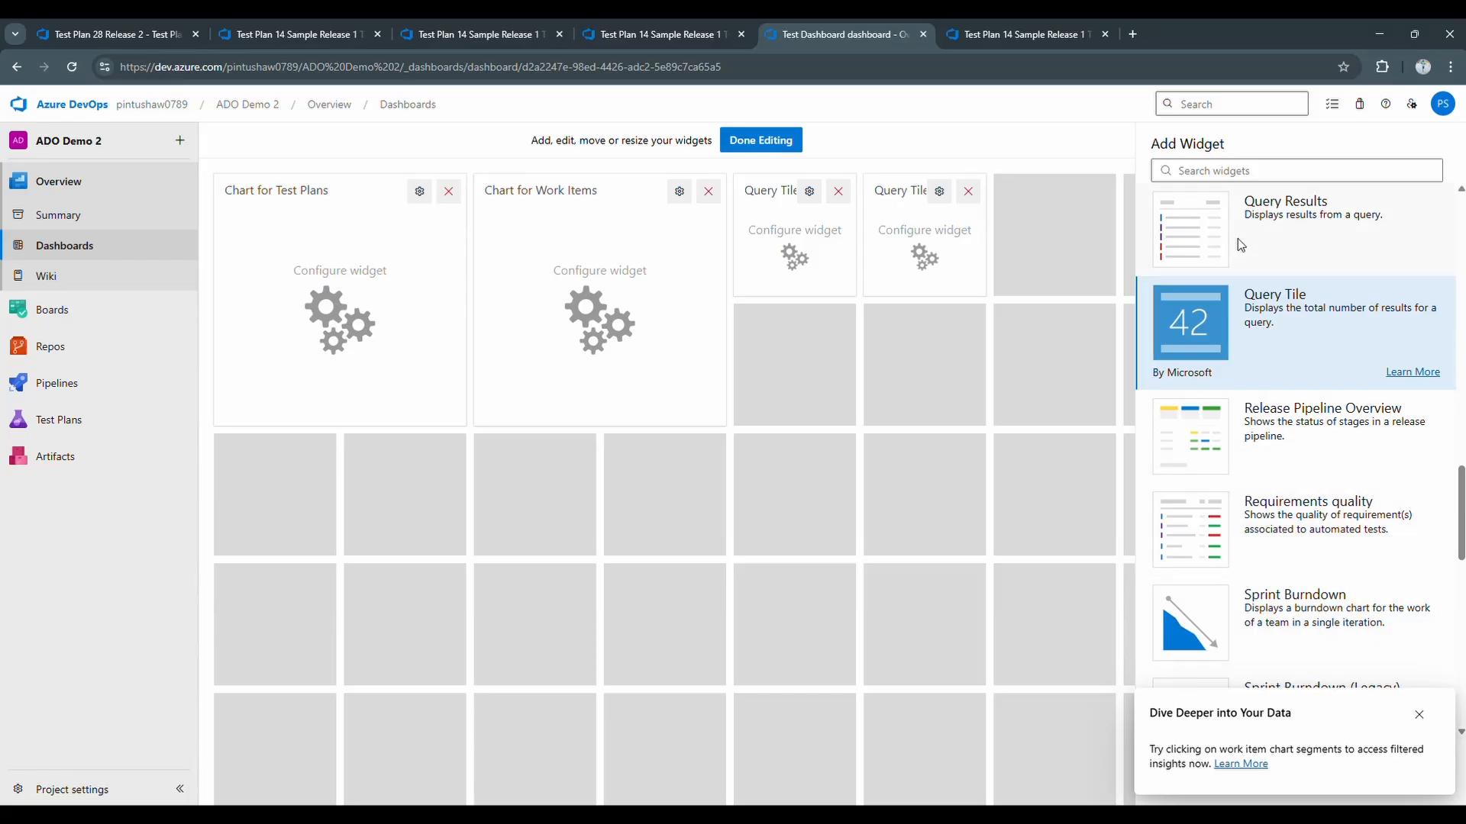
{"action": "left_click_drag", "start_coordinate": [1243, 229], "coordinate": [284, 452]}
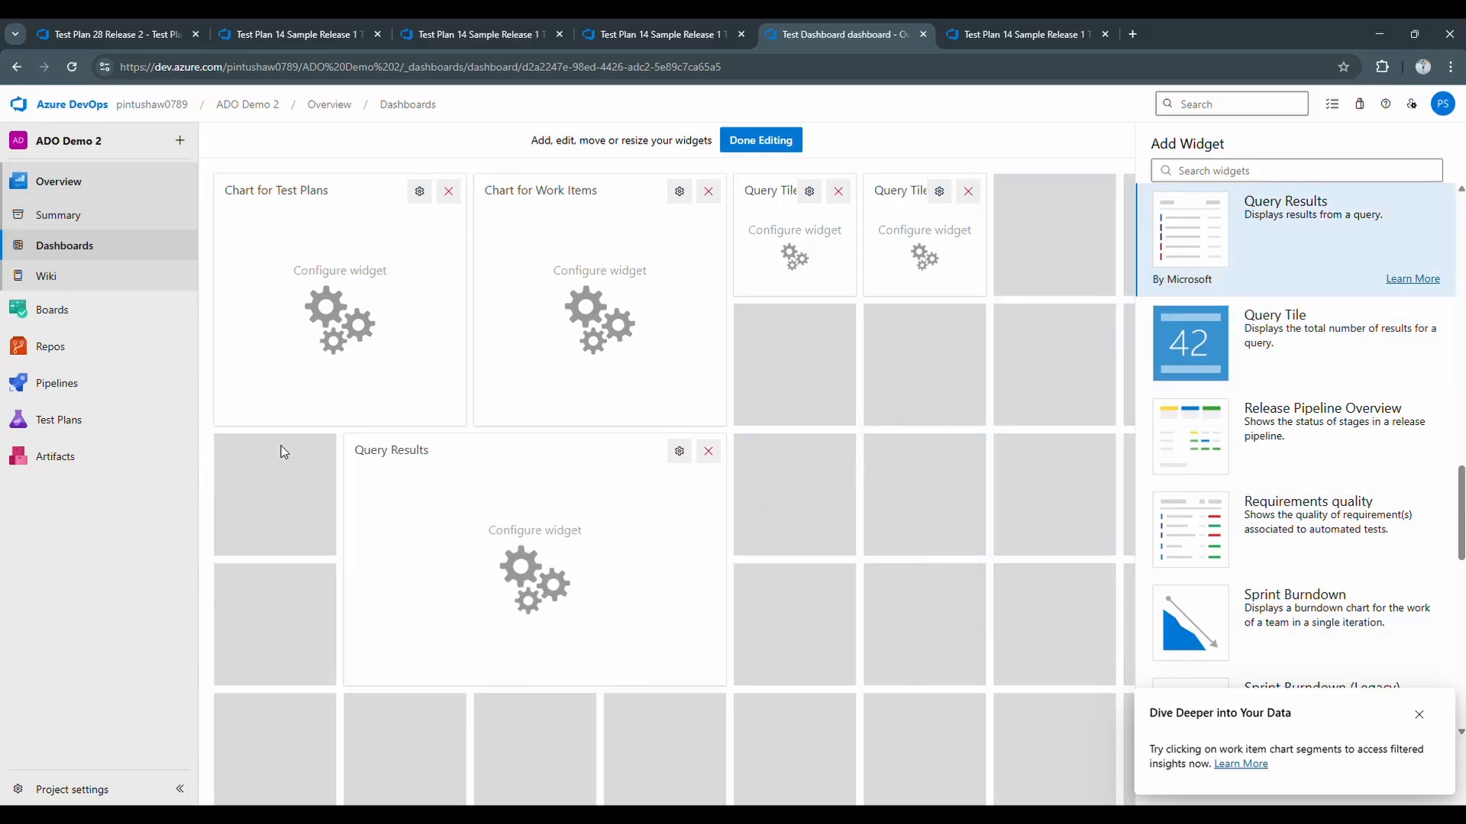
{"action": "left_click", "coordinate": [761, 139]}
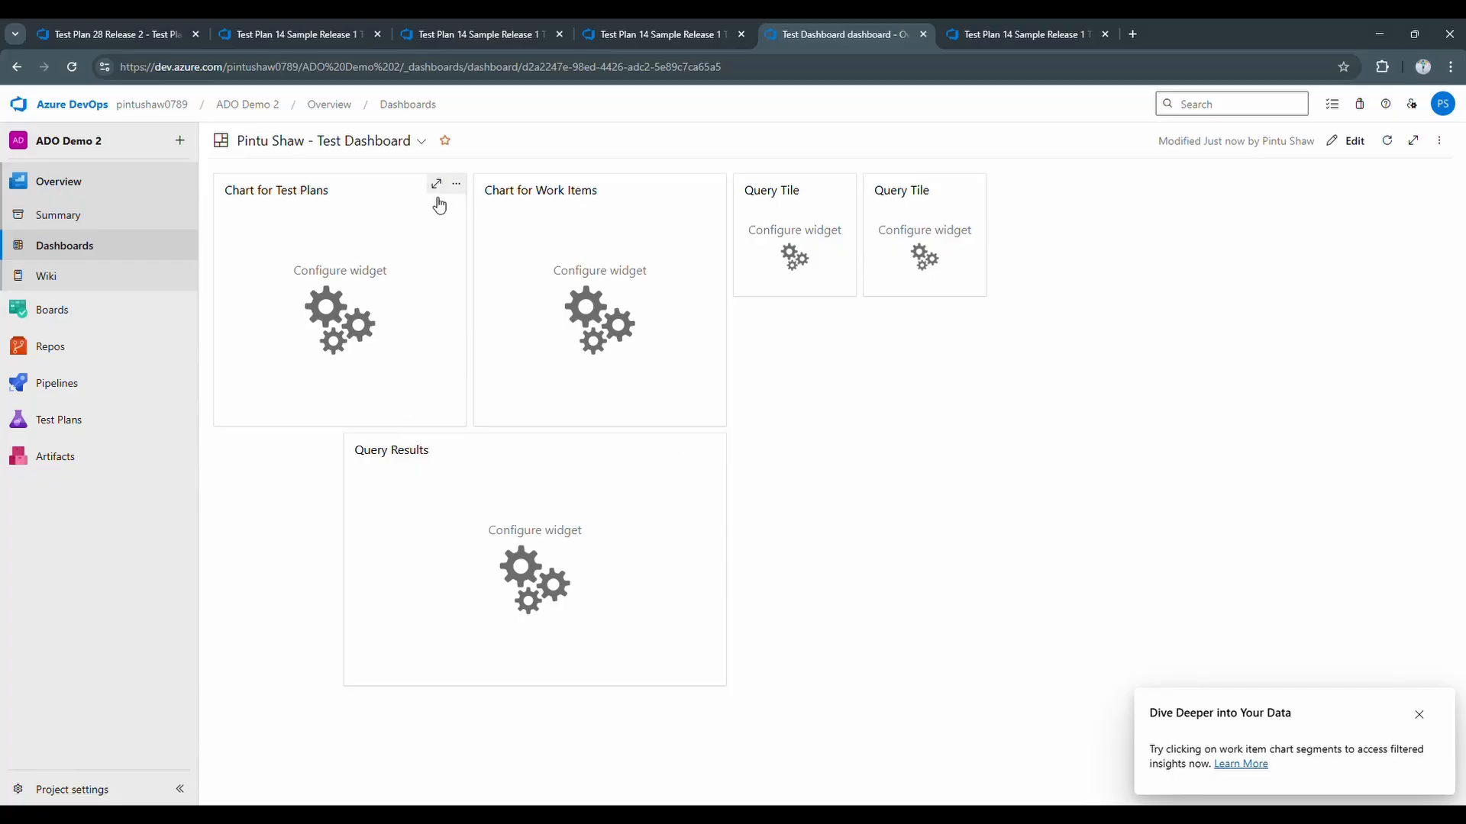
{"action": "left_click", "coordinate": [456, 184]}
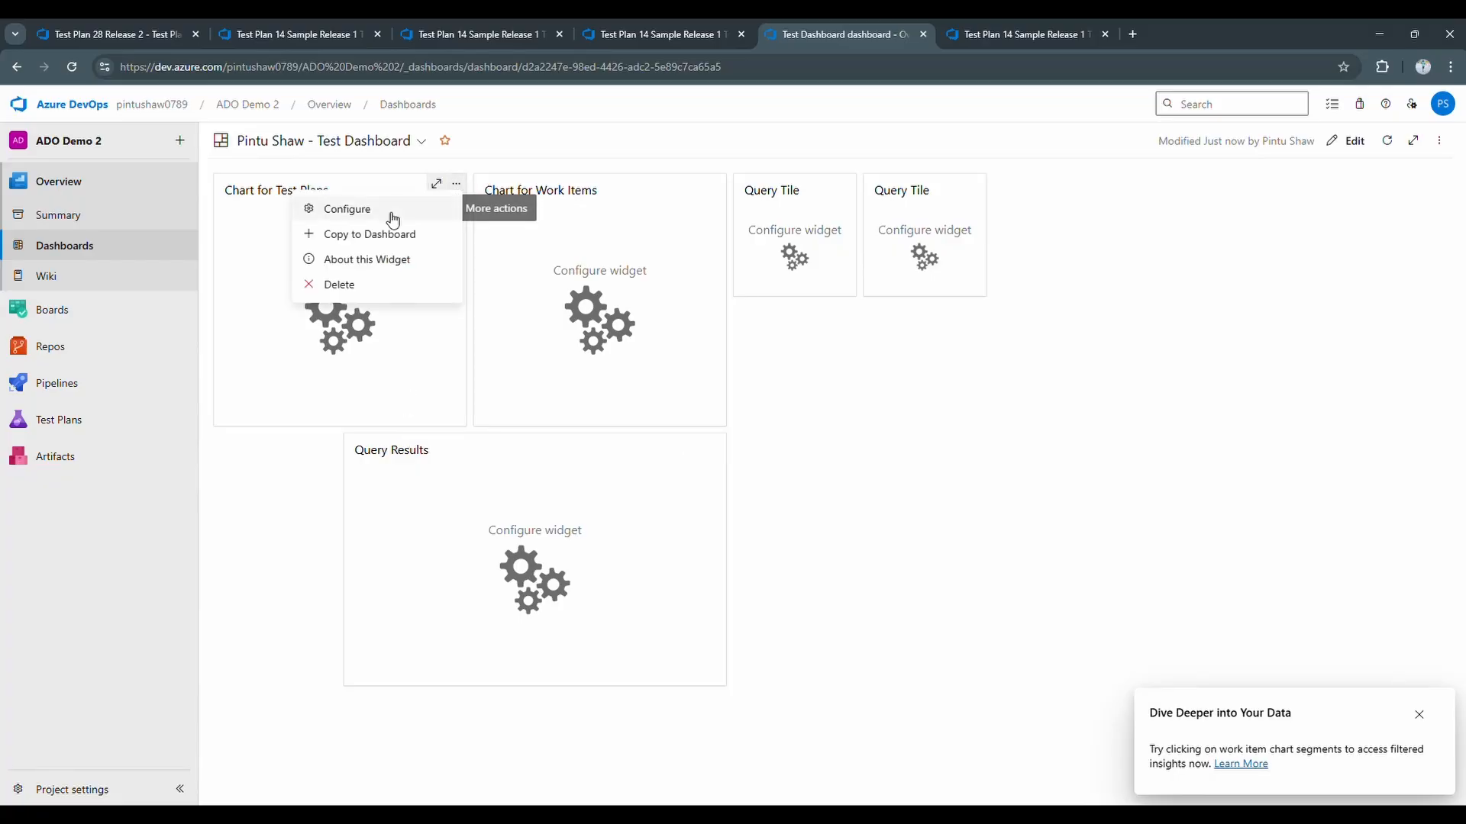
{"action": "left_click", "coordinate": [391, 211]}
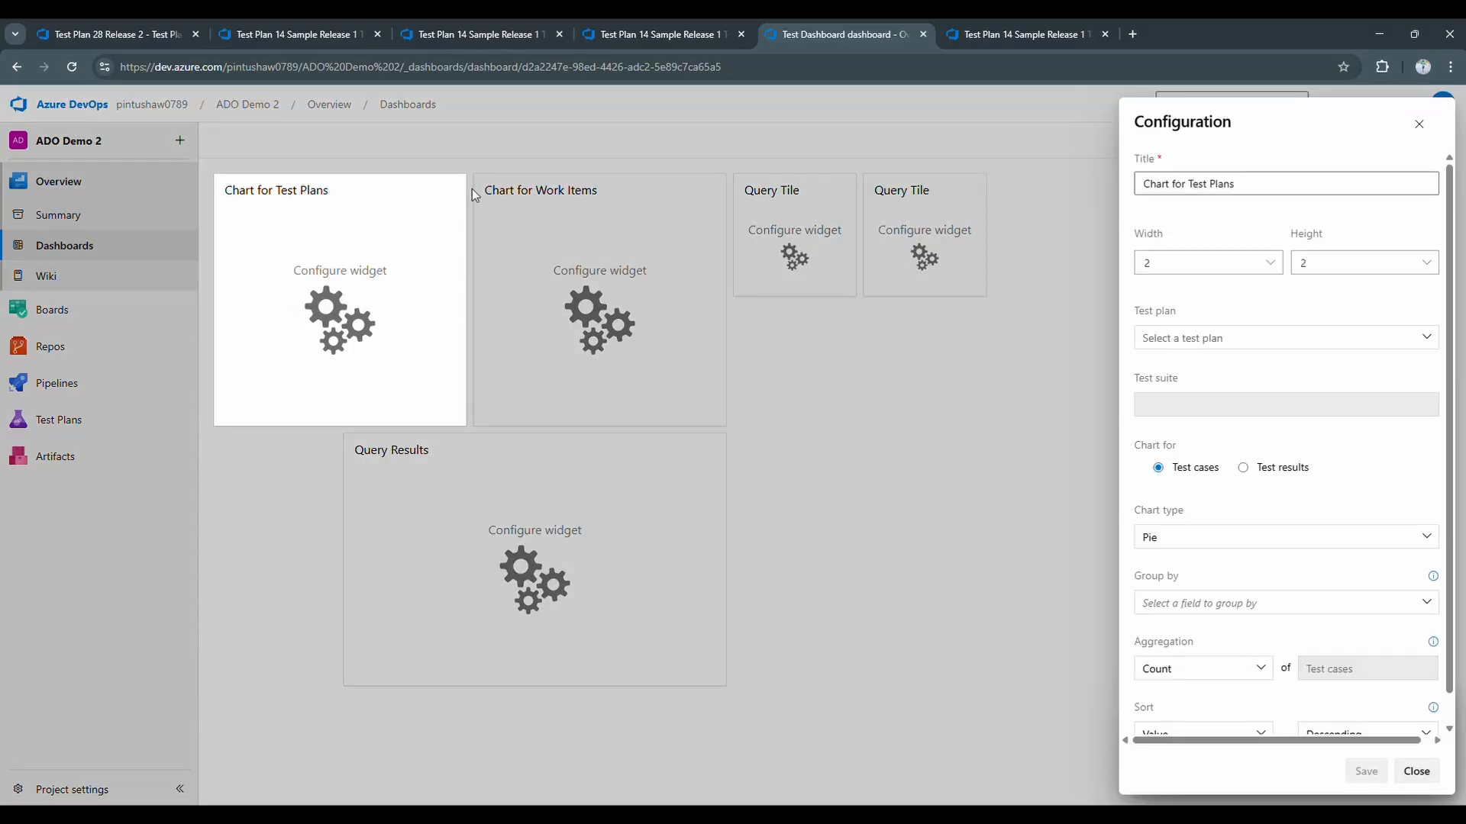
{"action": "left_click", "coordinate": [1417, 125]}
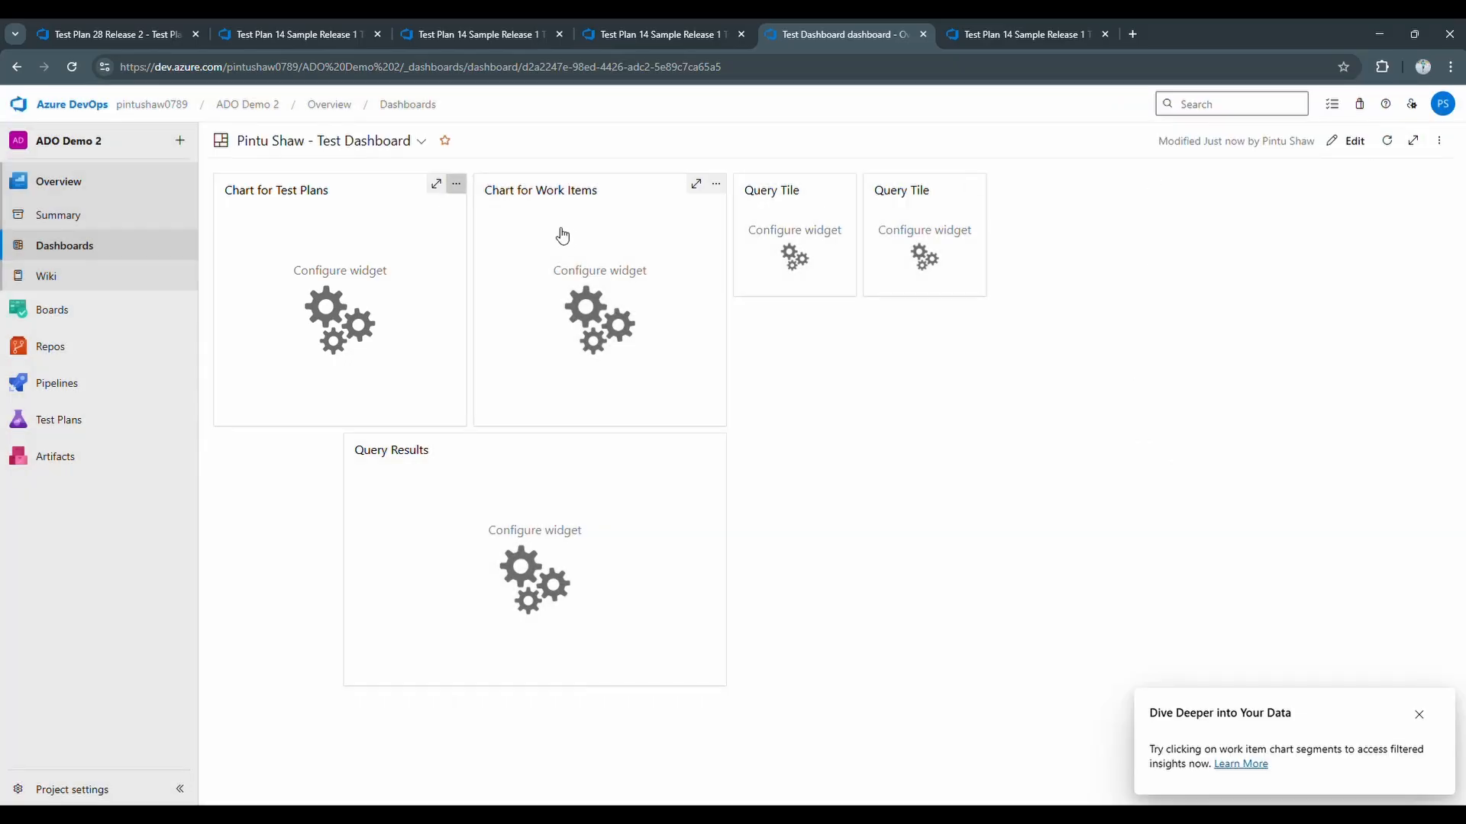
- Configure the Chart for Test Plans widget with Sample Release 1 Test Plan, its Sprint 2 suite, and Test results as the charted data
{"action": "left_click", "coordinate": [456, 184]}
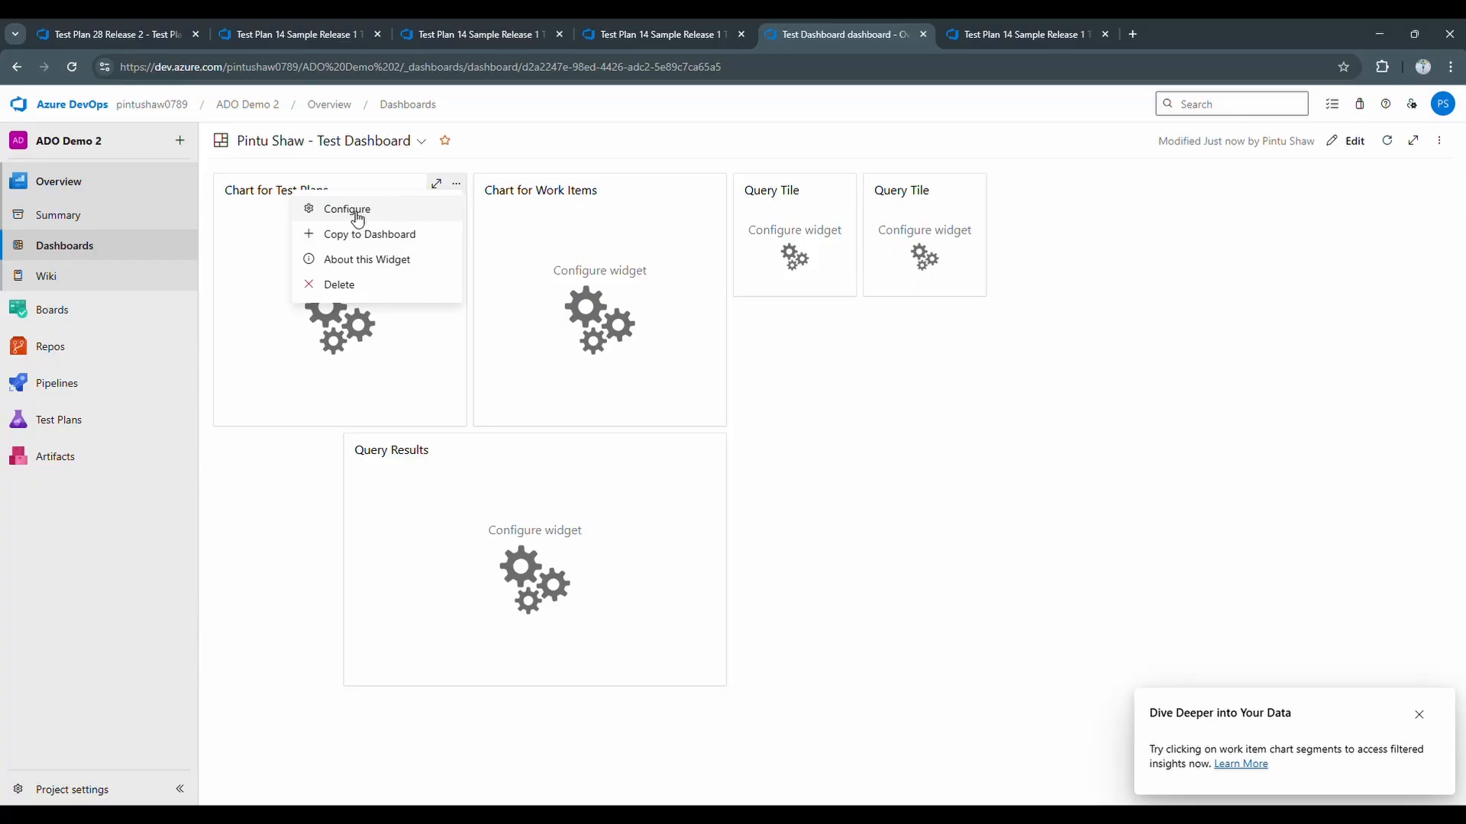
{"action": "left_click", "coordinate": [355, 212]}
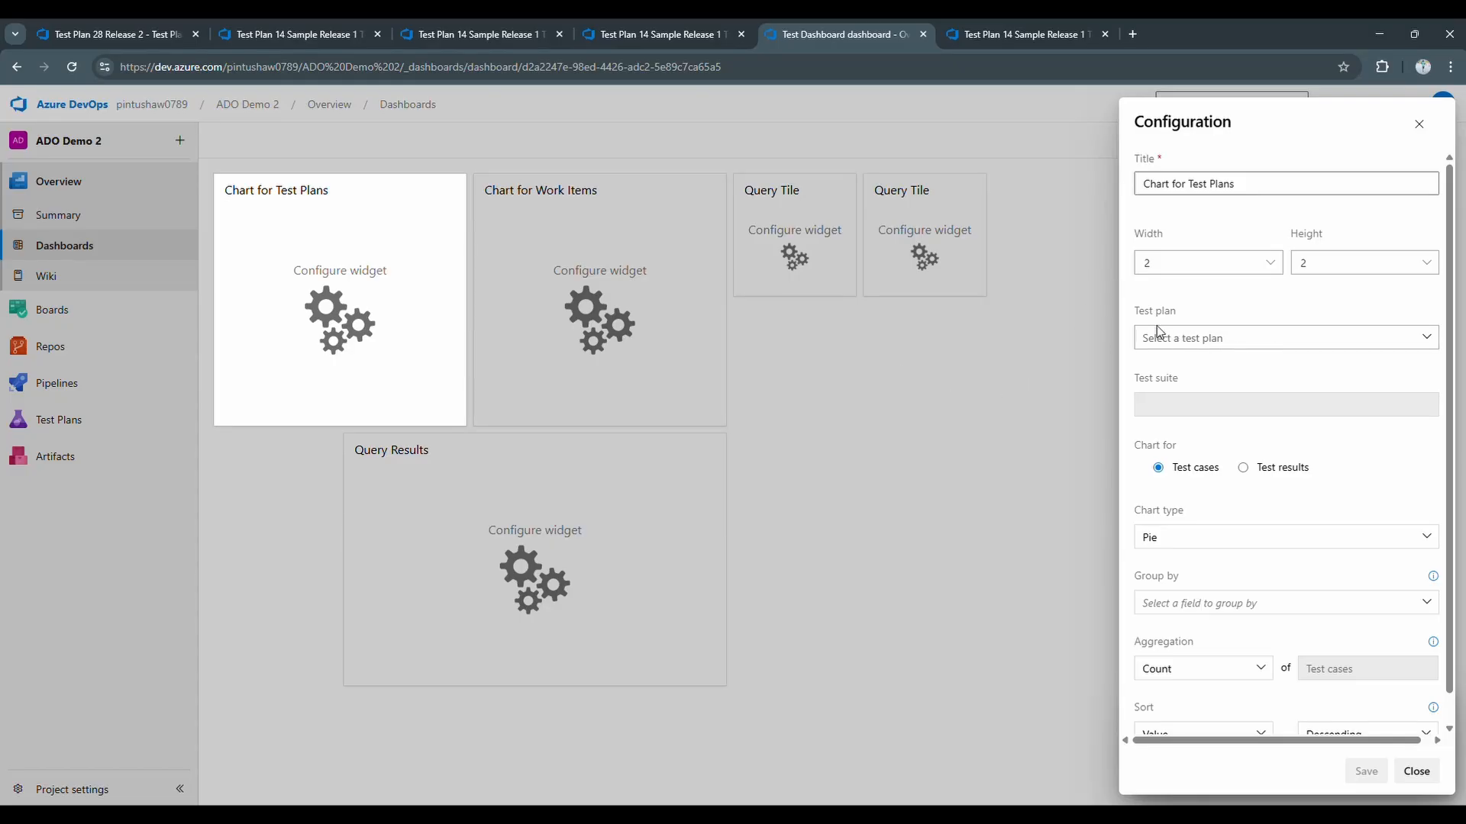
{"action": "left_click", "coordinate": [1424, 336]}
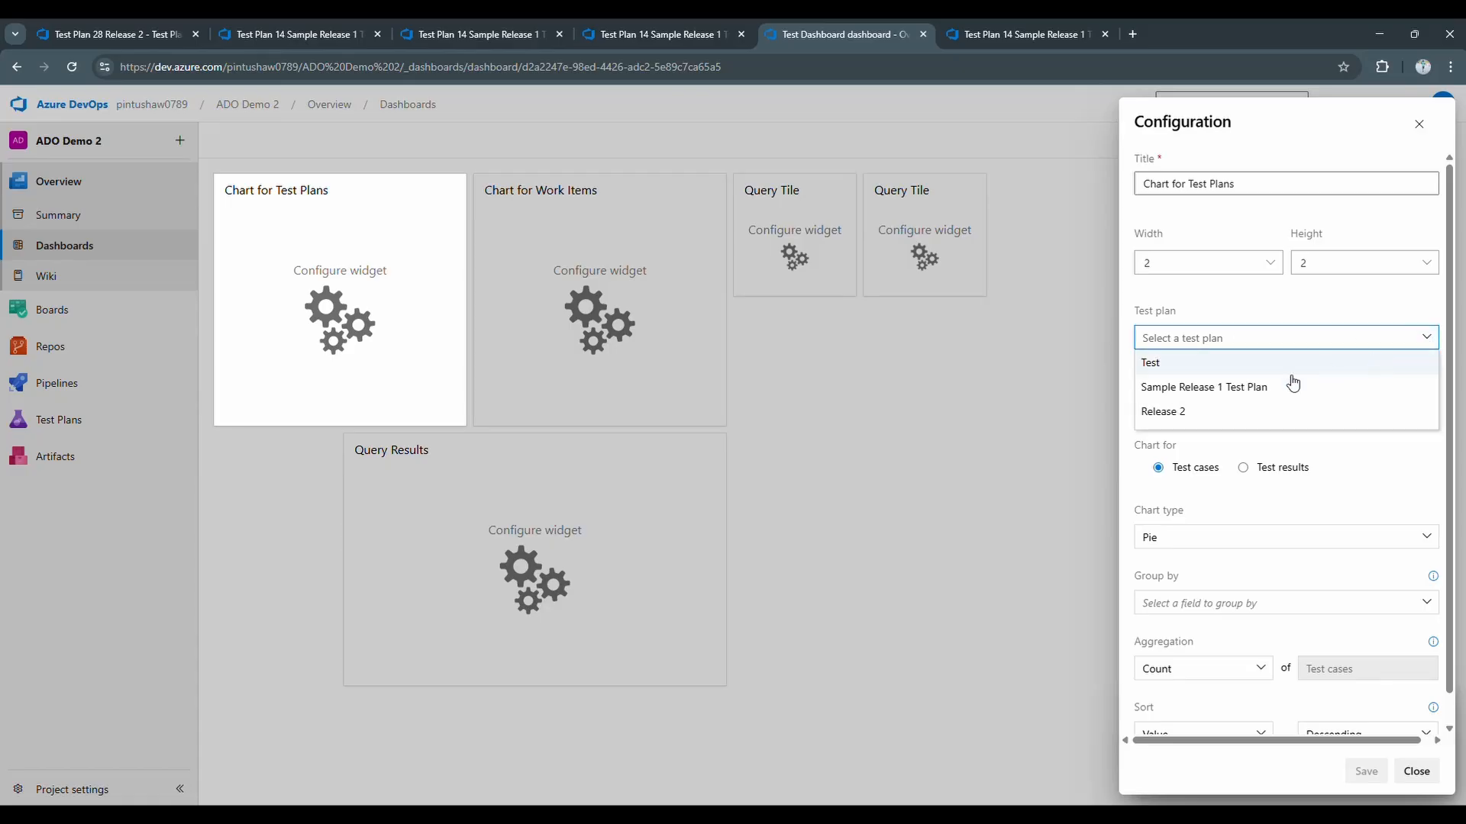
{"action": "left_click", "coordinate": [1210, 389]}
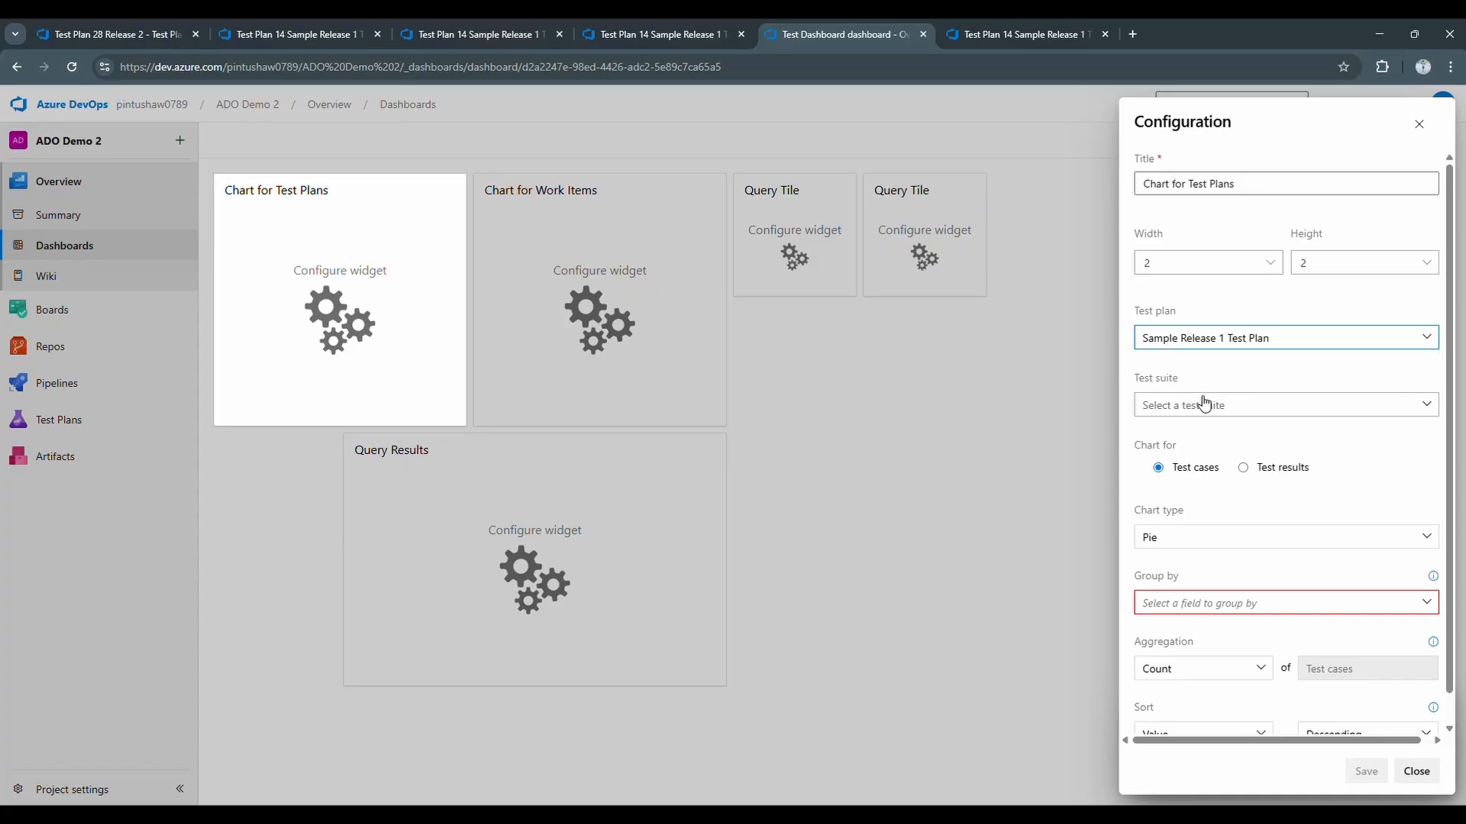
{"action": "left_click", "coordinate": [1204, 404]}
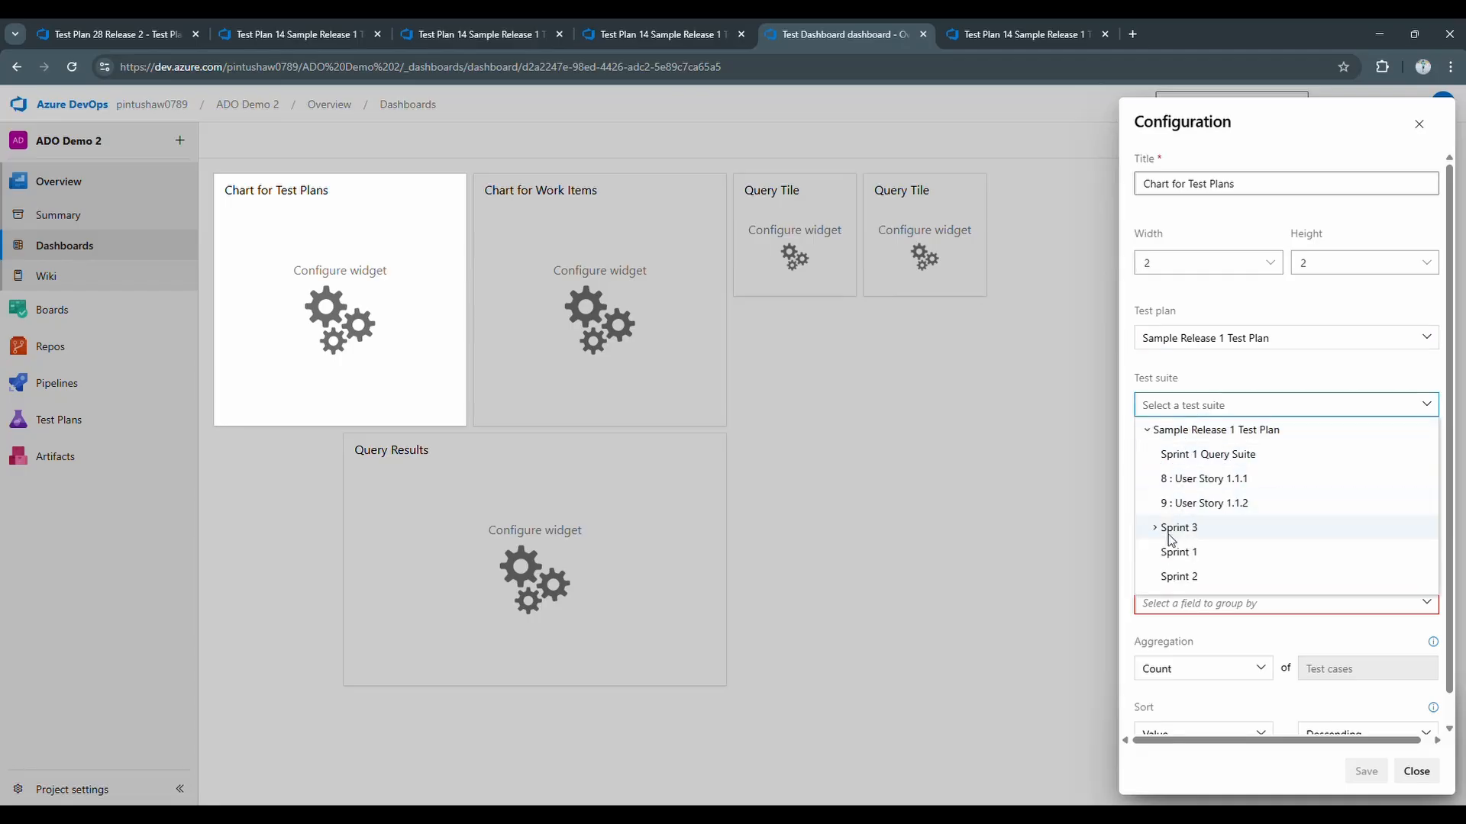
{"action": "left_click", "coordinate": [1183, 577]}
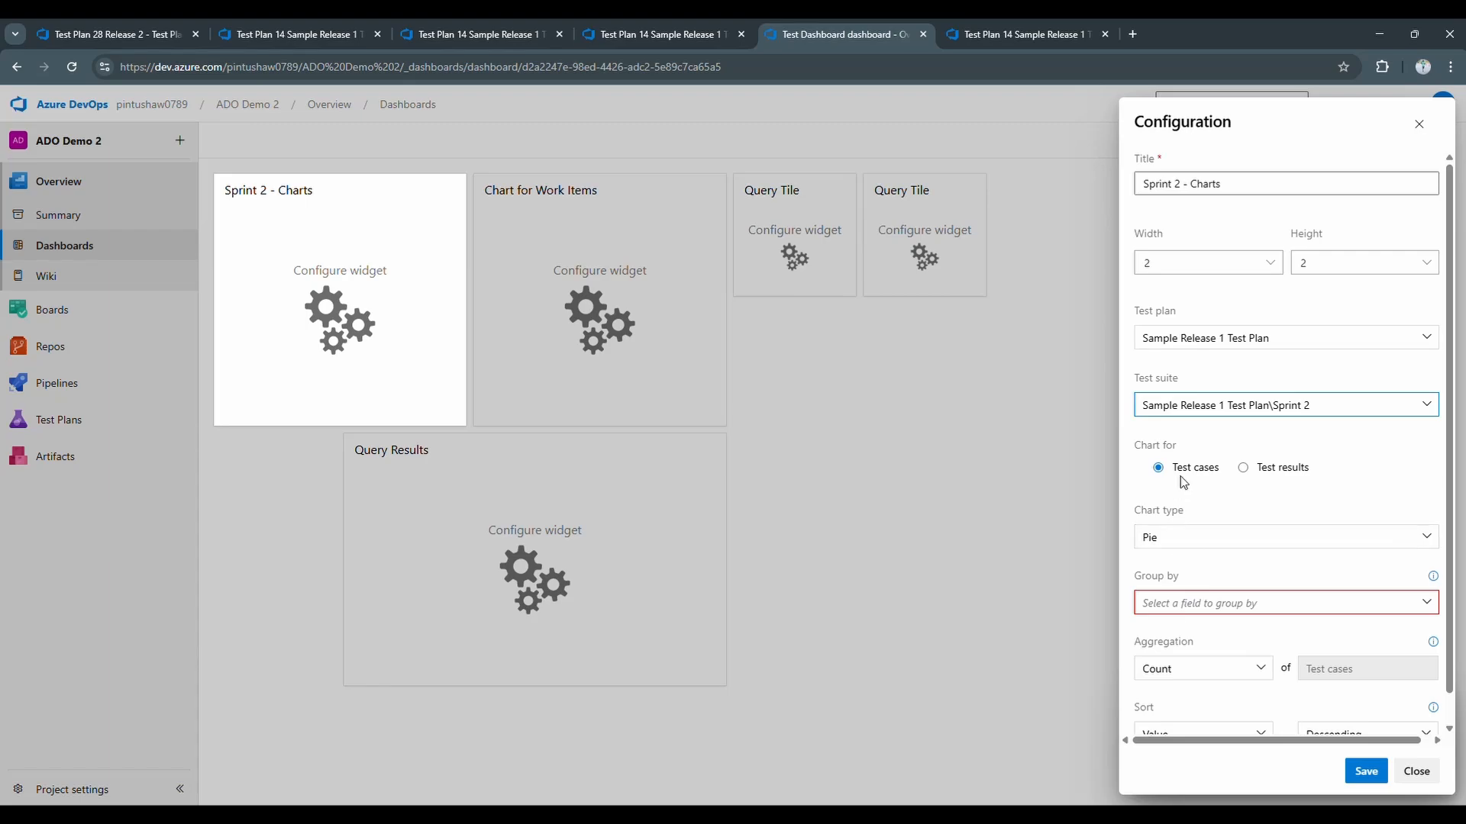
{"action": "left_click", "coordinate": [1243, 468]}
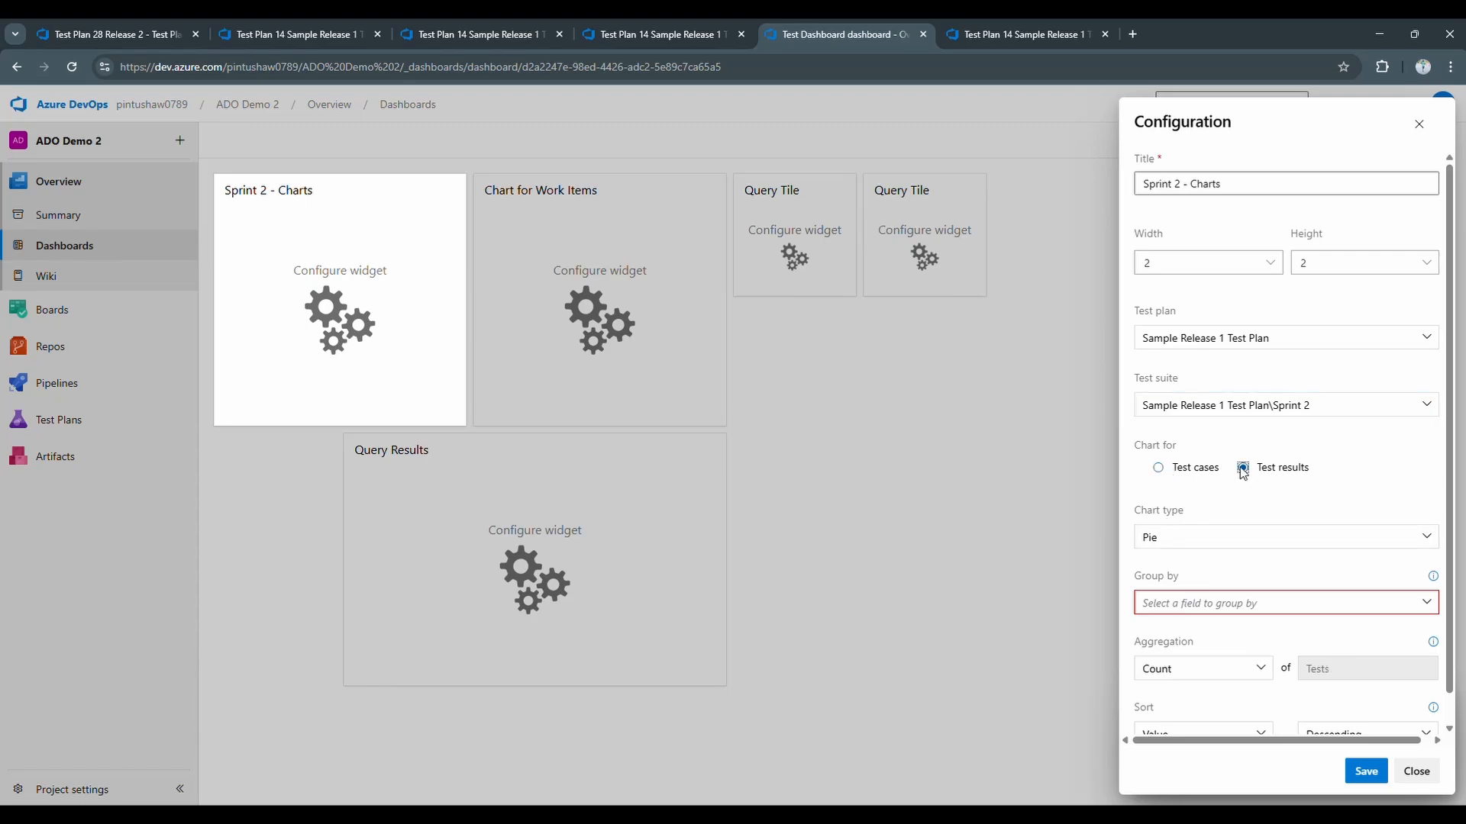
- Try the Sprint 3 suite and the root Sample Release 1 Test Plan suite as the chart's test suite
{"action": "left_click", "coordinate": [1277, 416]}
{"action": "left_click", "coordinate": [1211, 530]}
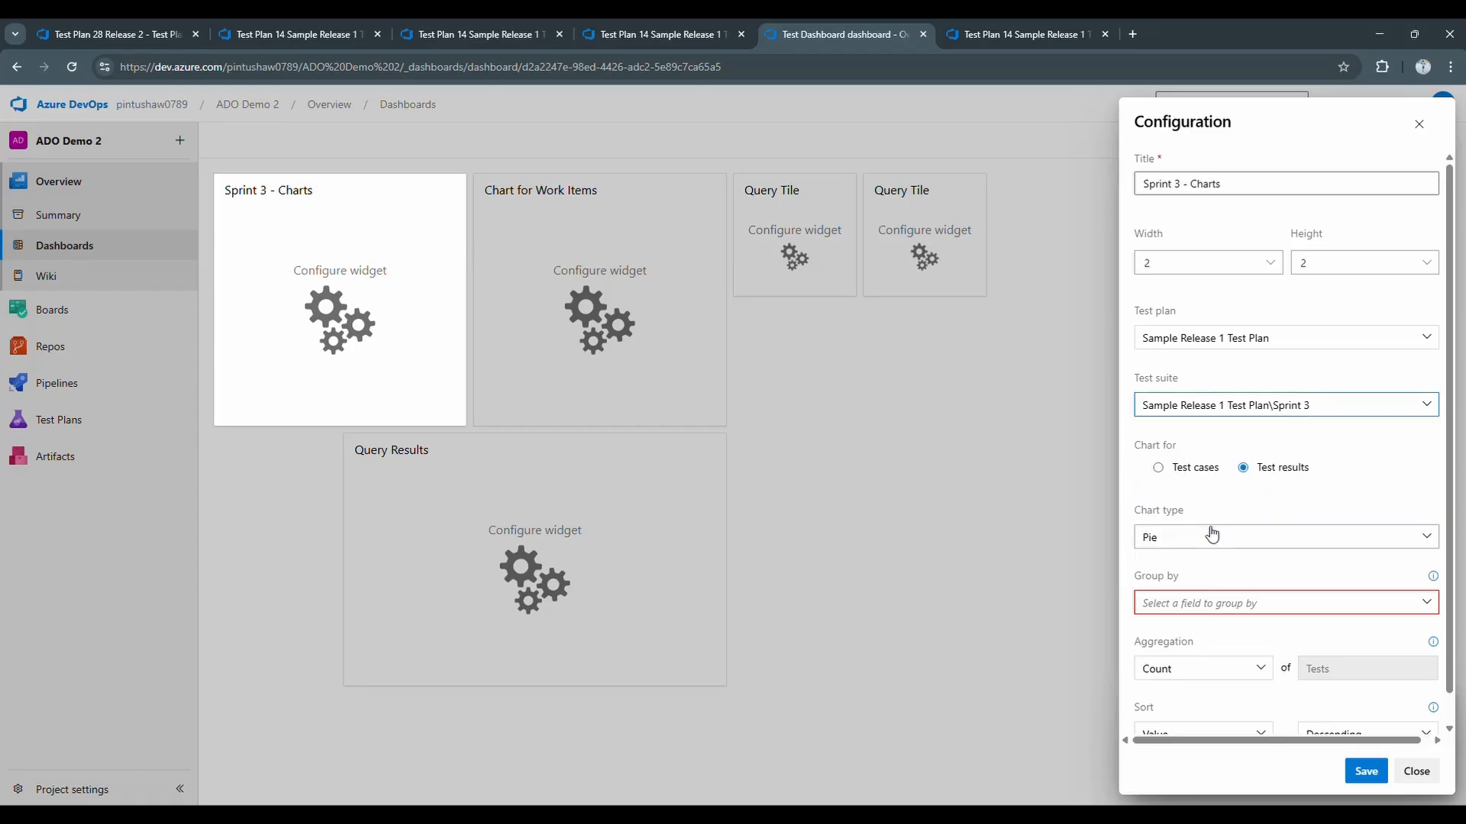
{"action": "left_click", "coordinate": [1300, 412]}
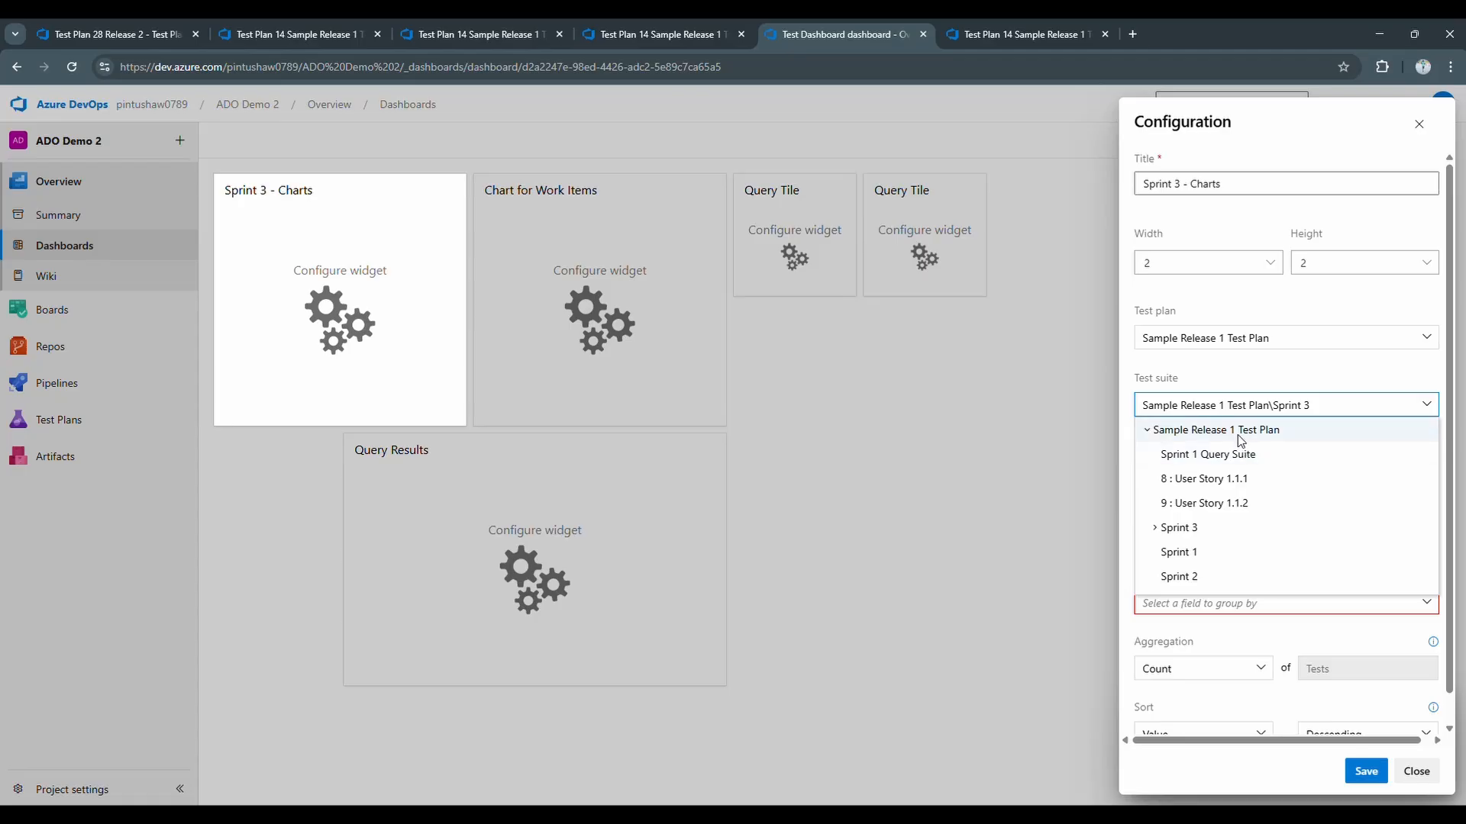
{"action": "left_click", "coordinate": [1239, 432]}
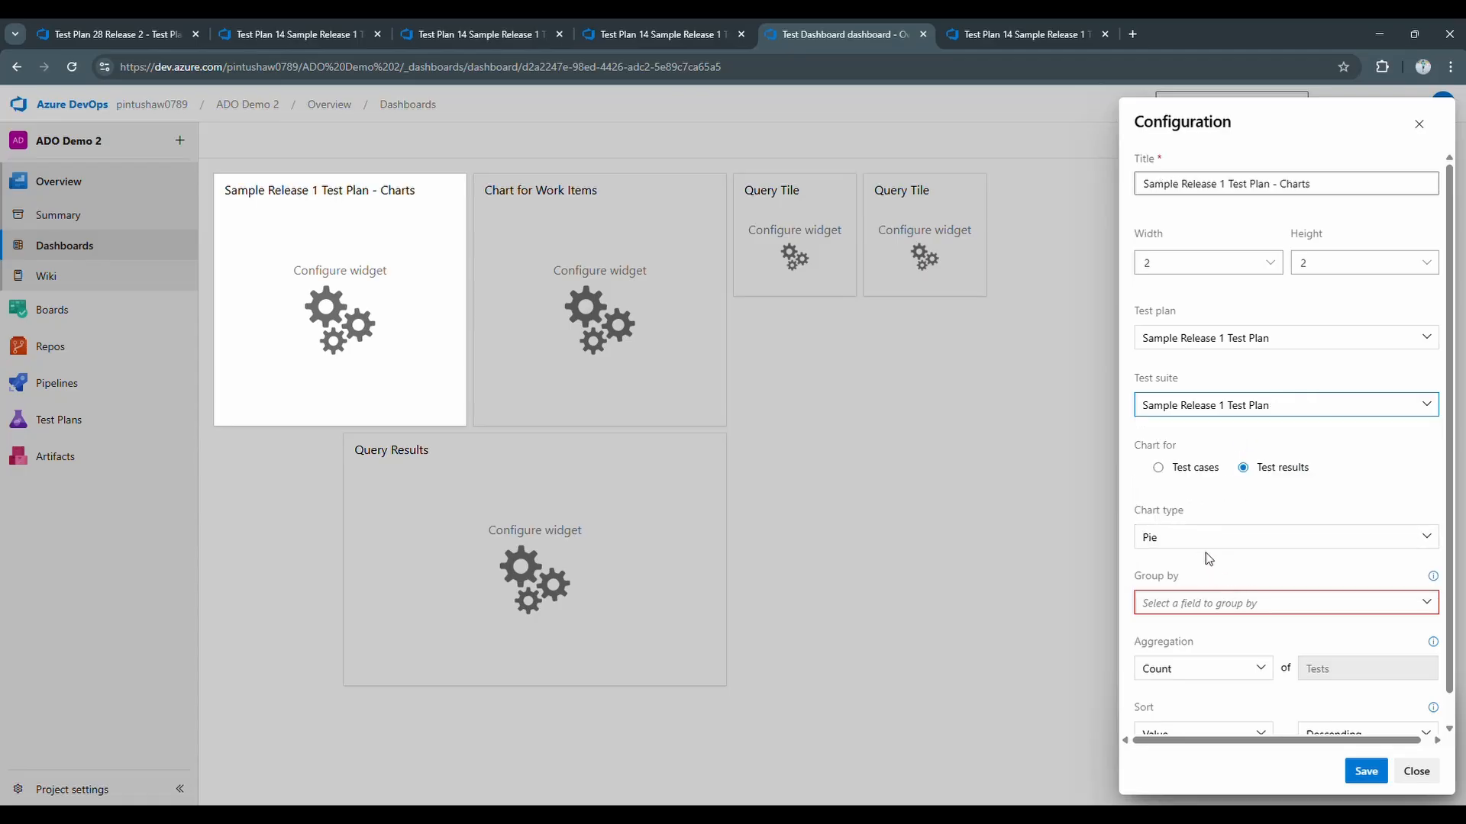
- Group the test results pie chart by Outcome, set its test suite to Sprint 1, and save the widget
{"action": "left_click", "coordinate": [1241, 605]}
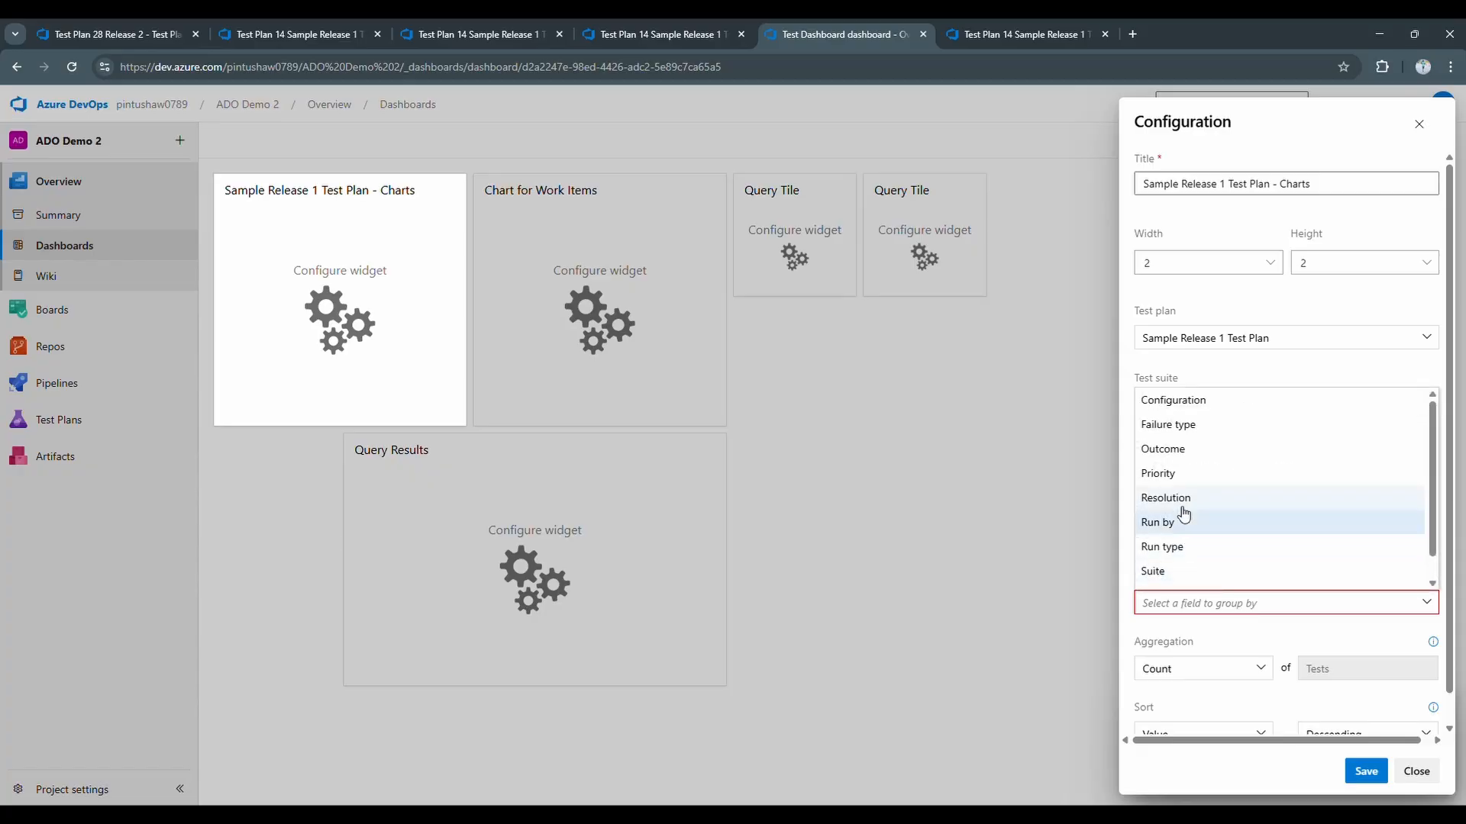
{"action": "left_click", "coordinate": [1168, 449]}
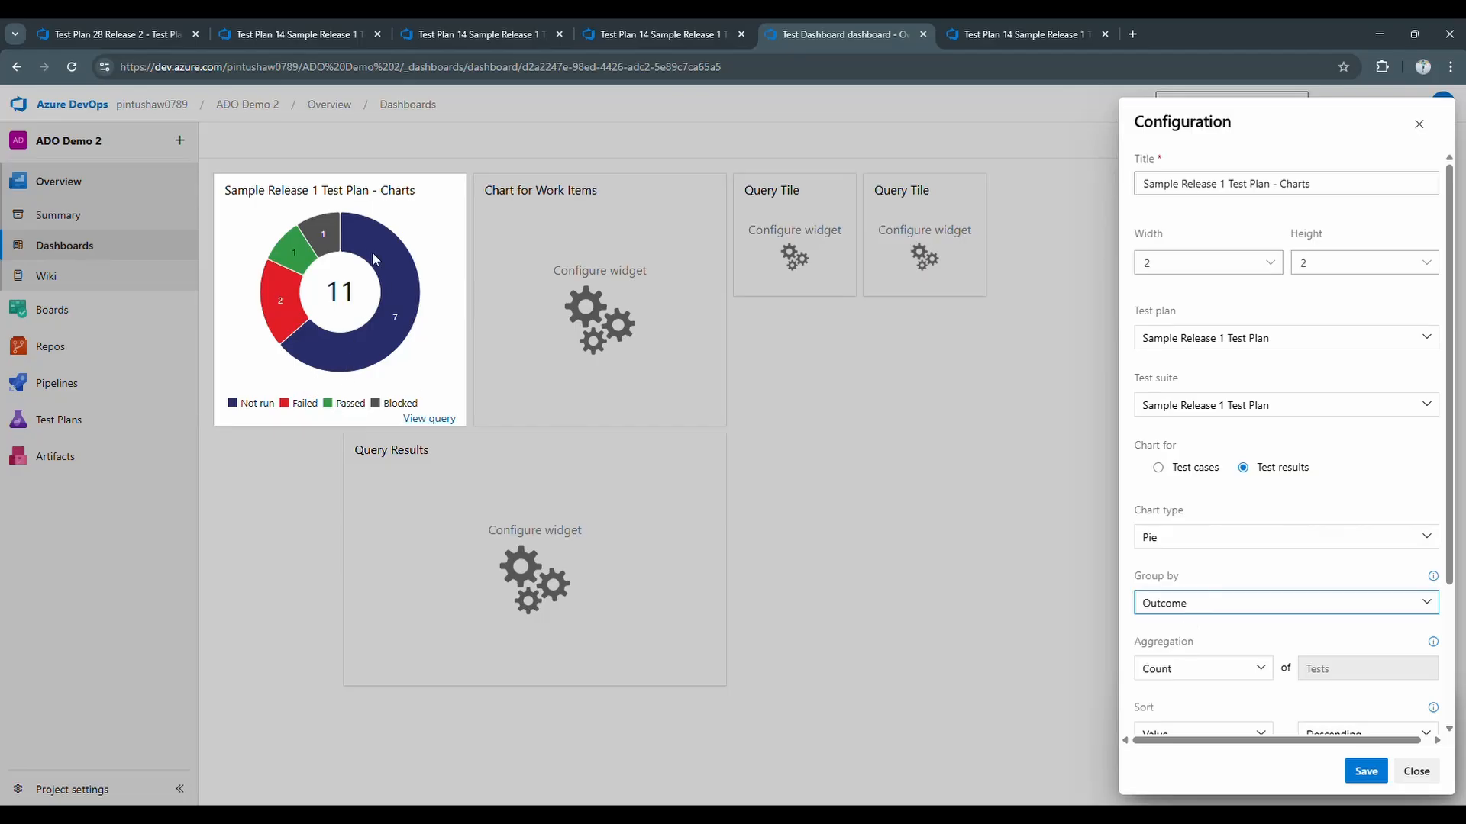
{"action": "left_click", "coordinate": [1145, 407]}
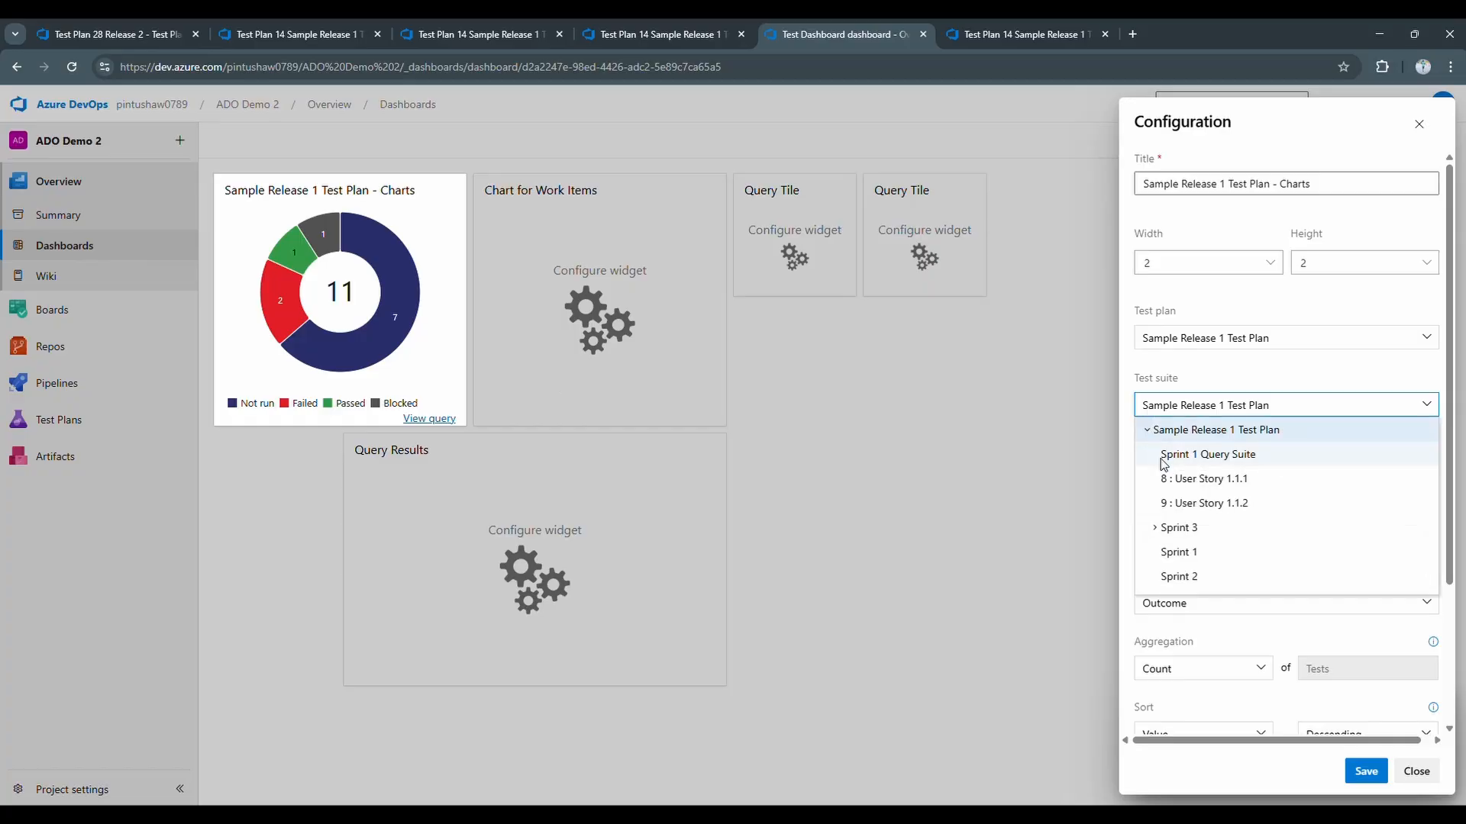
{"action": "left_click", "coordinate": [1177, 554]}
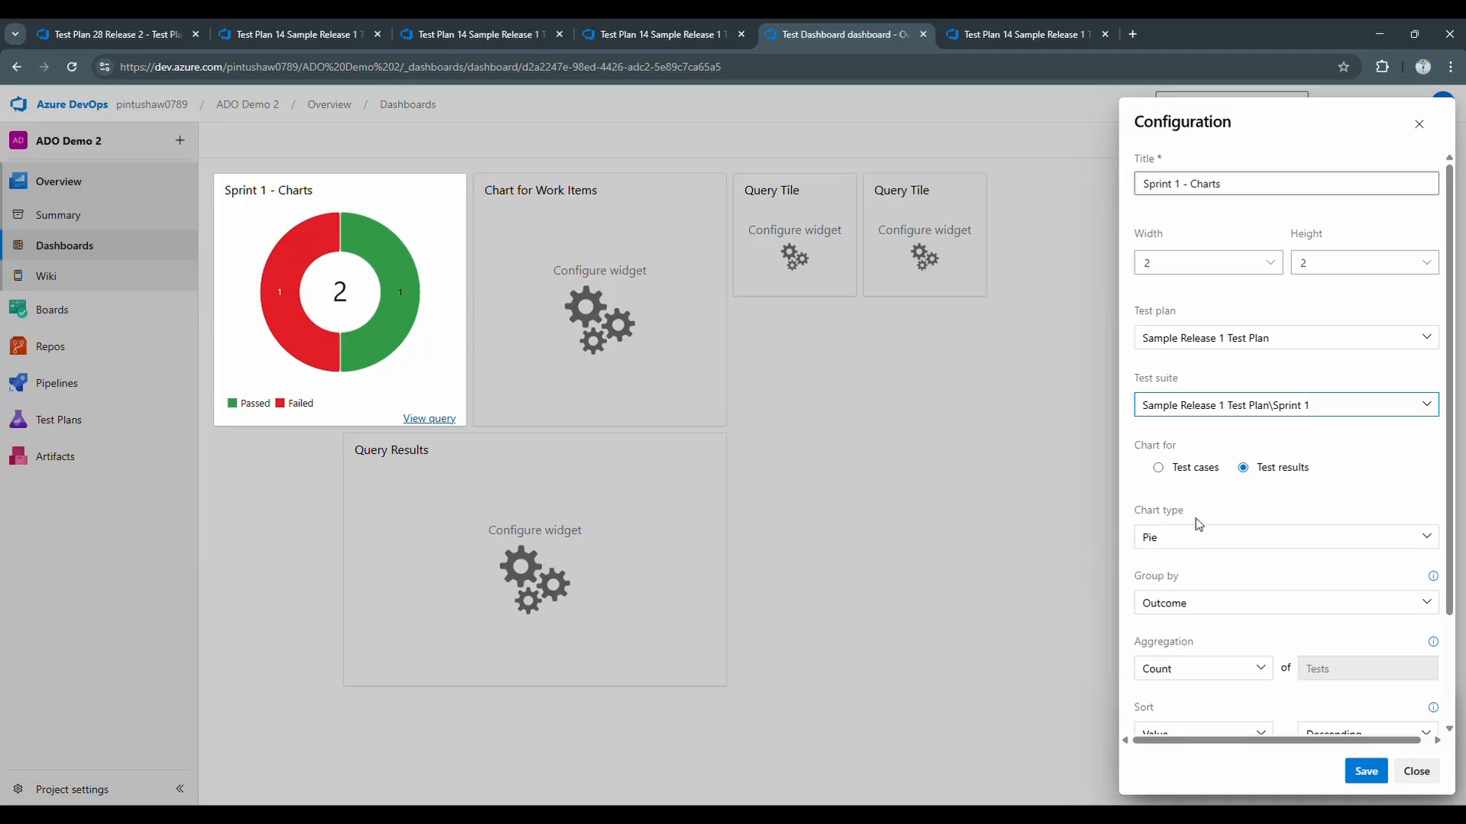
{"action": "scroll", "coordinate": [1194, 525], "scroll_direction": "down", "scroll_amount": 1}
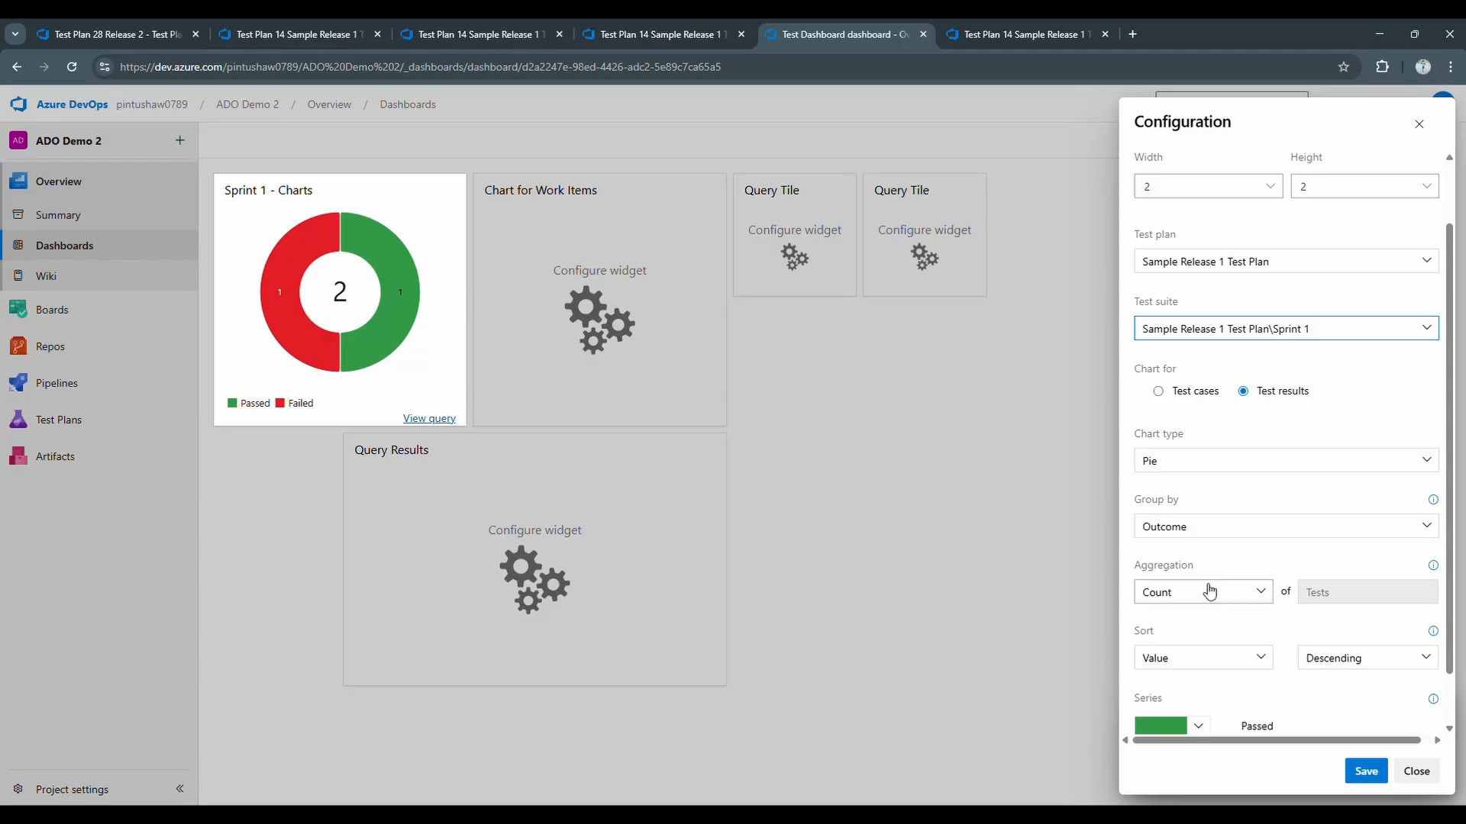
{"action": "scroll", "coordinate": [1207, 584], "scroll_direction": "down", "scroll_amount": 1}
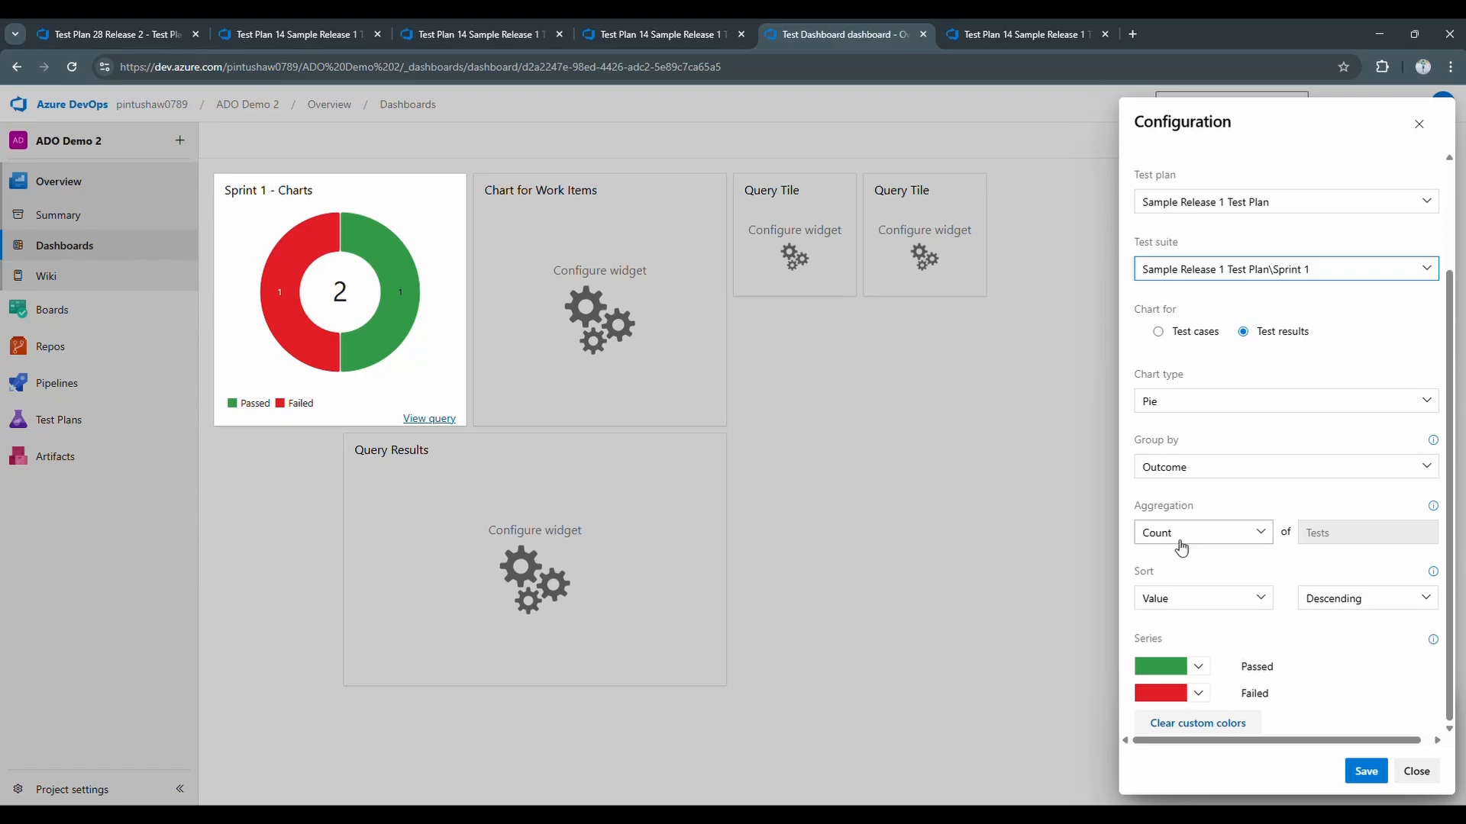
{"action": "scroll", "coordinate": [1243, 288], "scroll_direction": "up", "scroll_amount": 2}
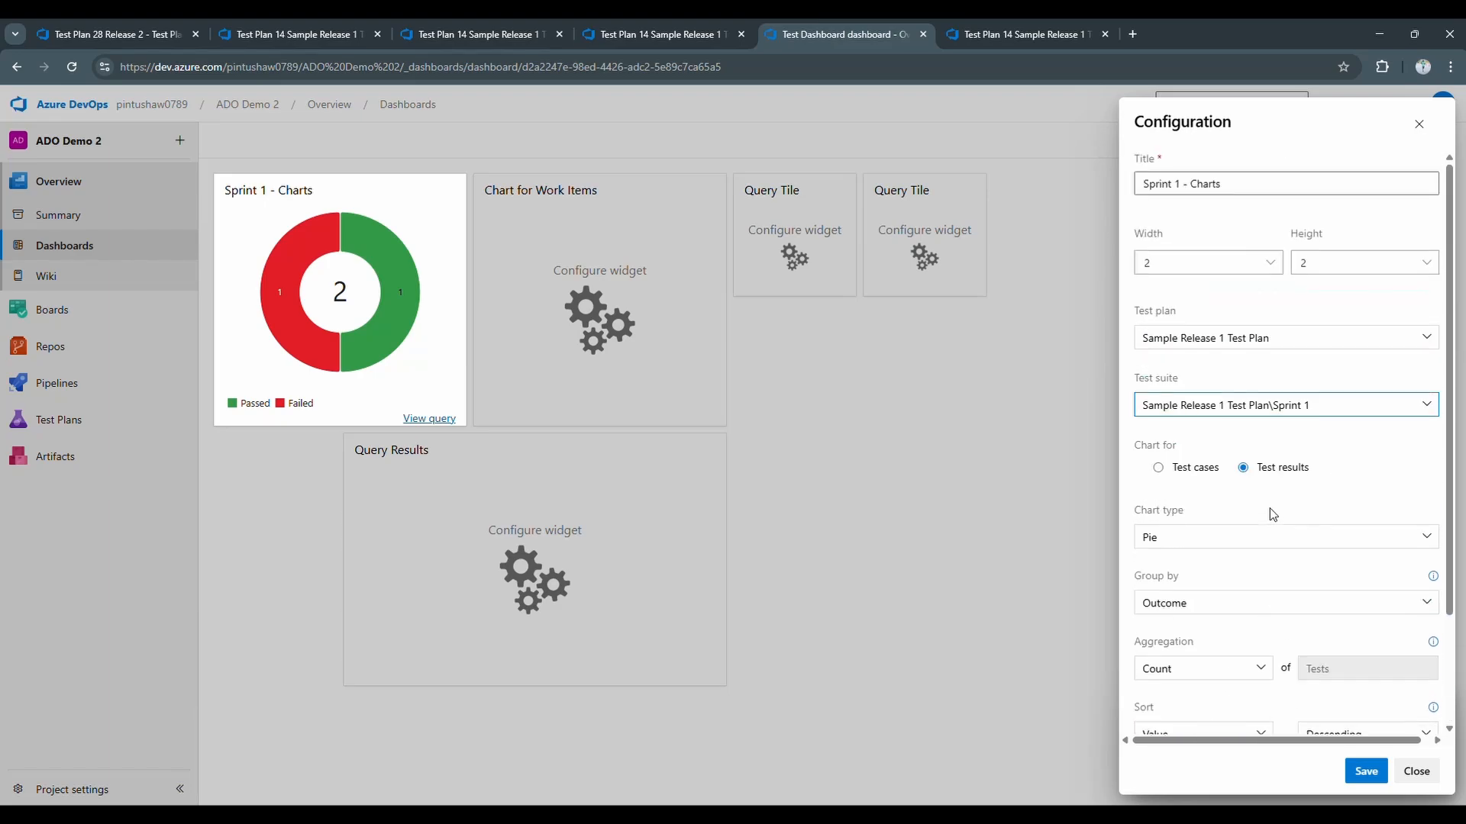
{"action": "left_click", "coordinate": [1360, 776]}
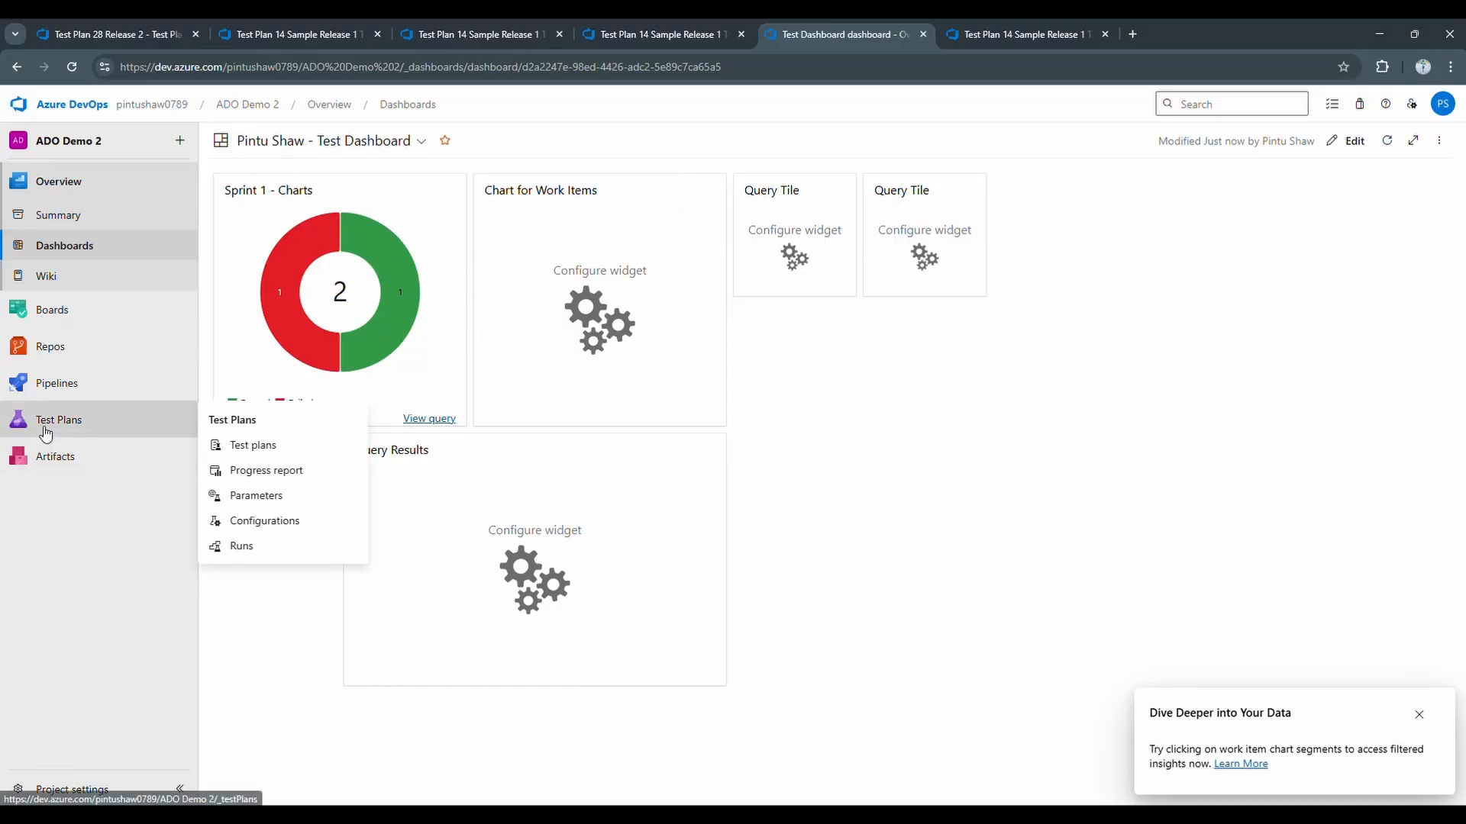
- Configure the Chart for Work Items widget to use the All New Bugs query from the shared Testing folder
{"action": "left_click", "coordinate": [716, 184]}
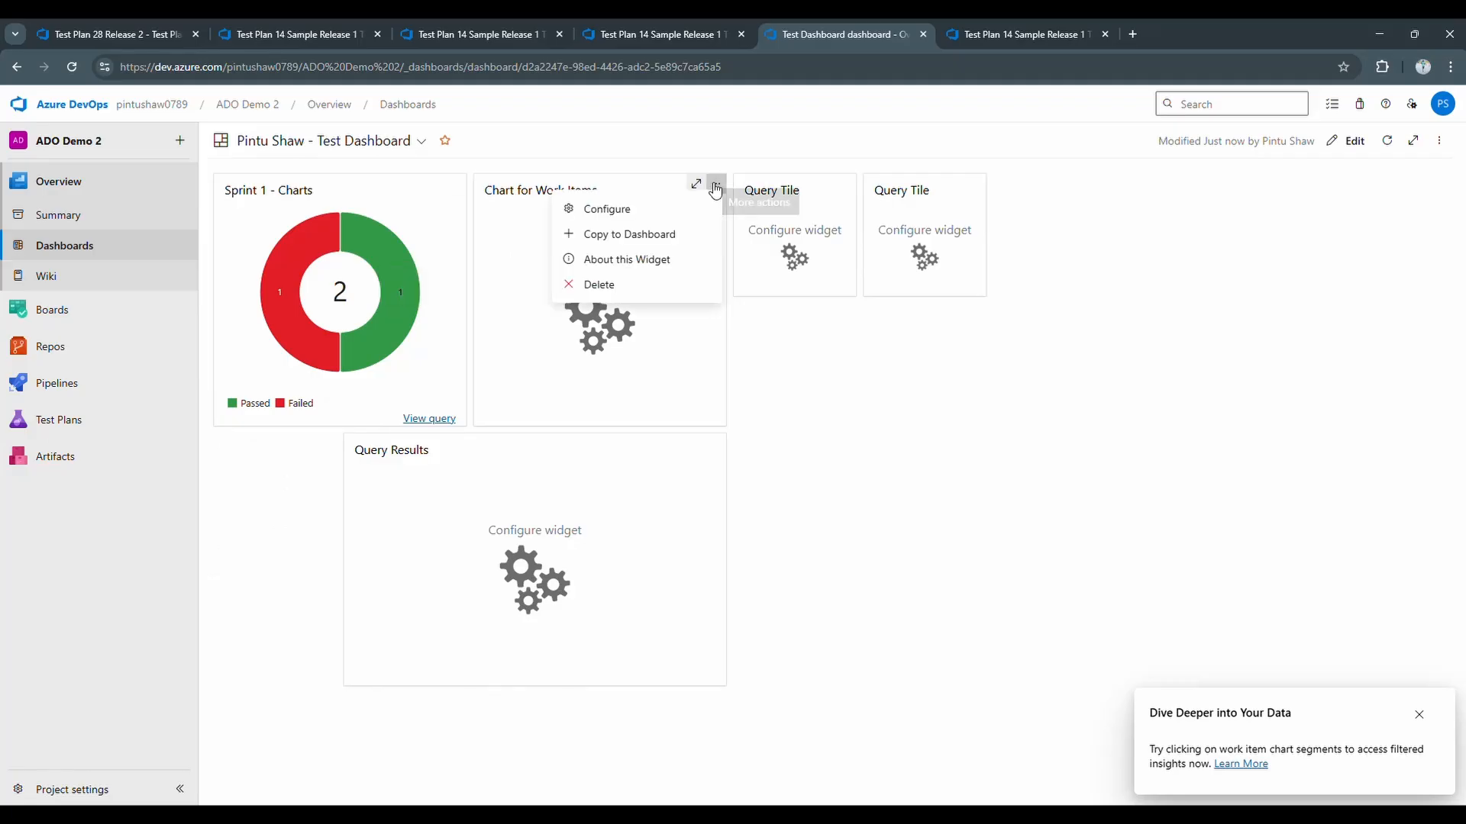
{"action": "left_click", "coordinate": [646, 207]}
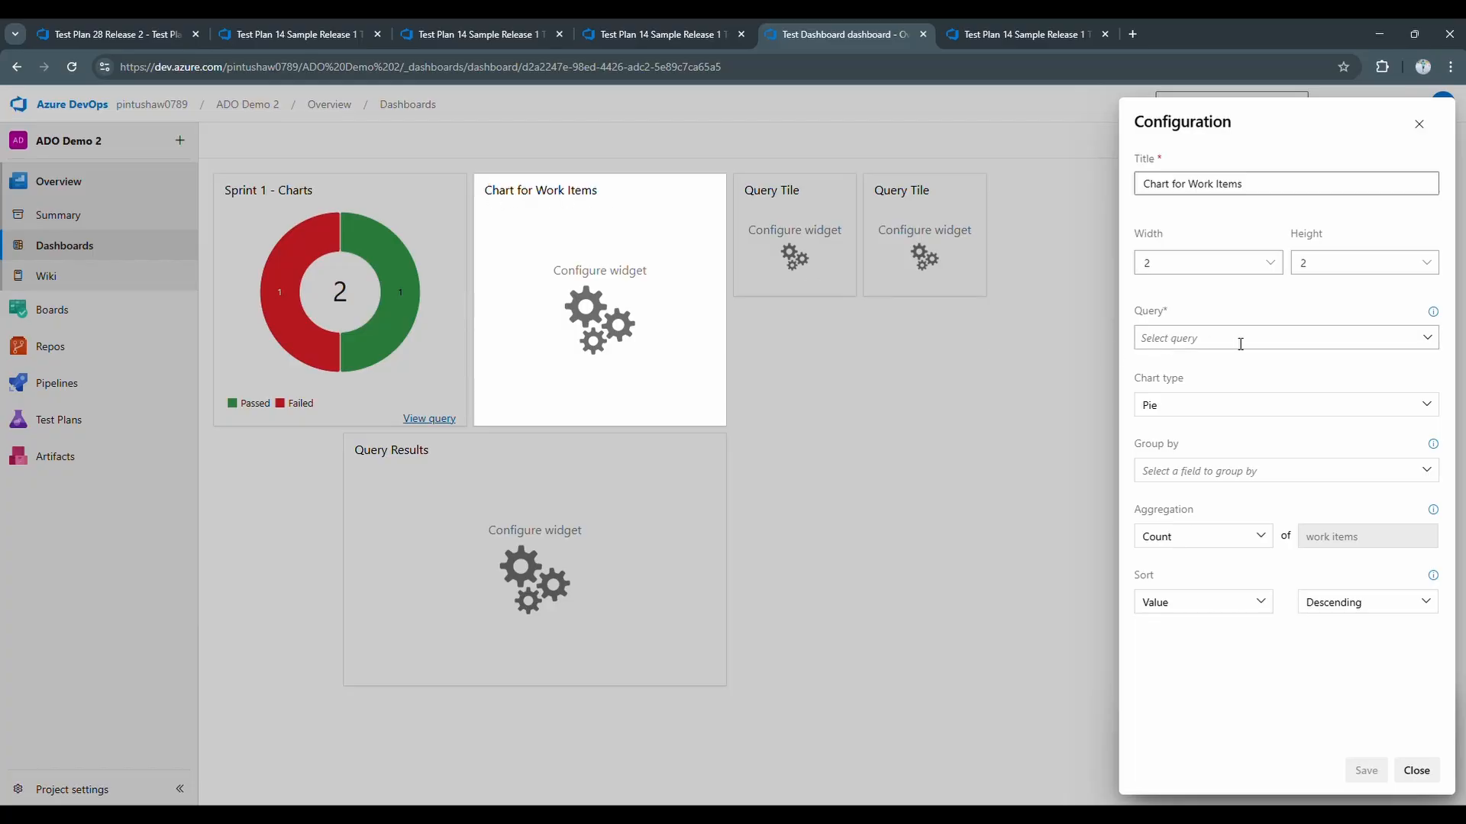
{"action": "left_click", "coordinate": [1422, 342]}
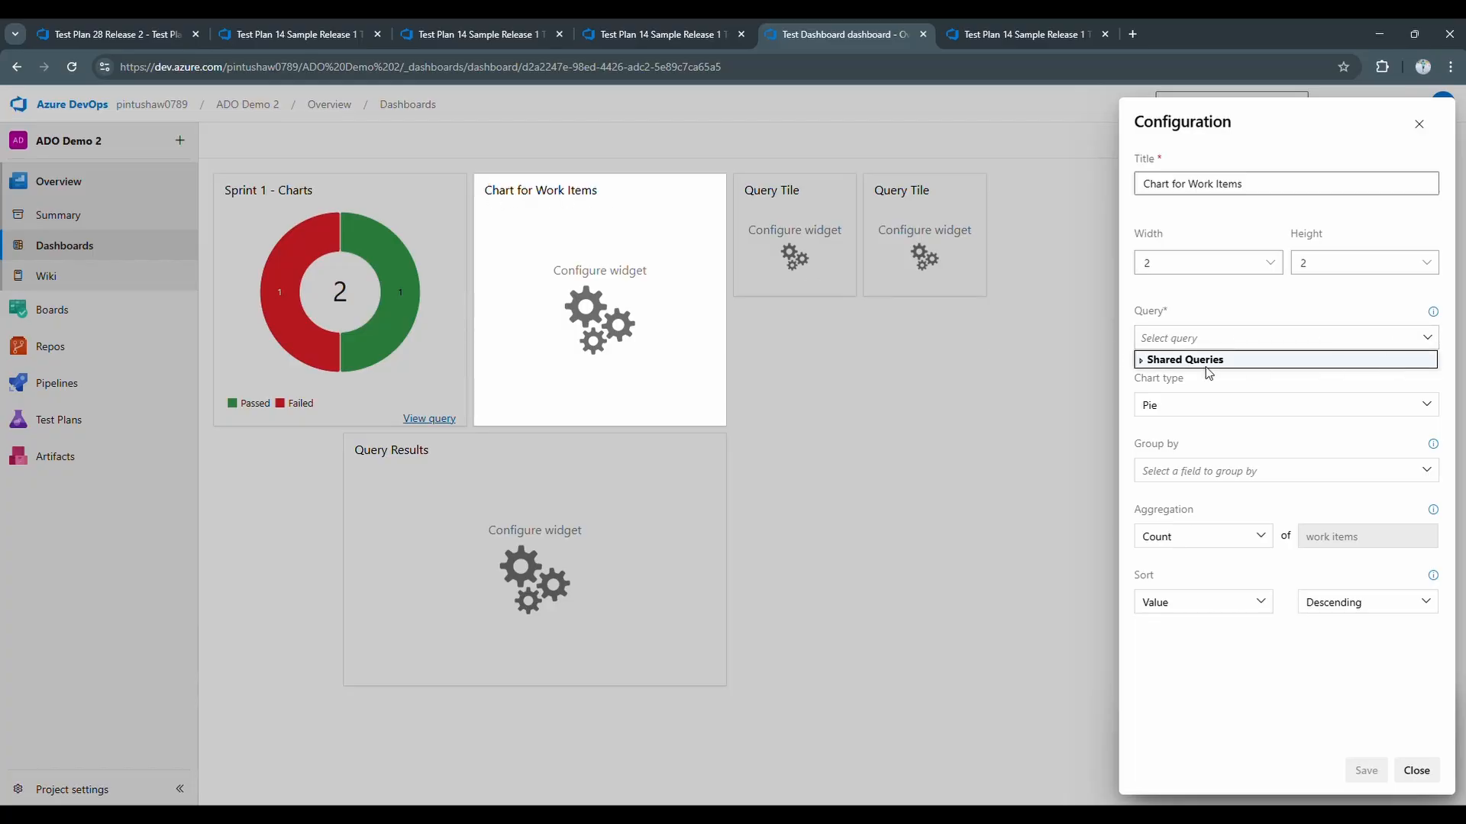
{"action": "left_click", "coordinate": [1142, 362]}
{"action": "left_click", "coordinate": [1151, 377]}
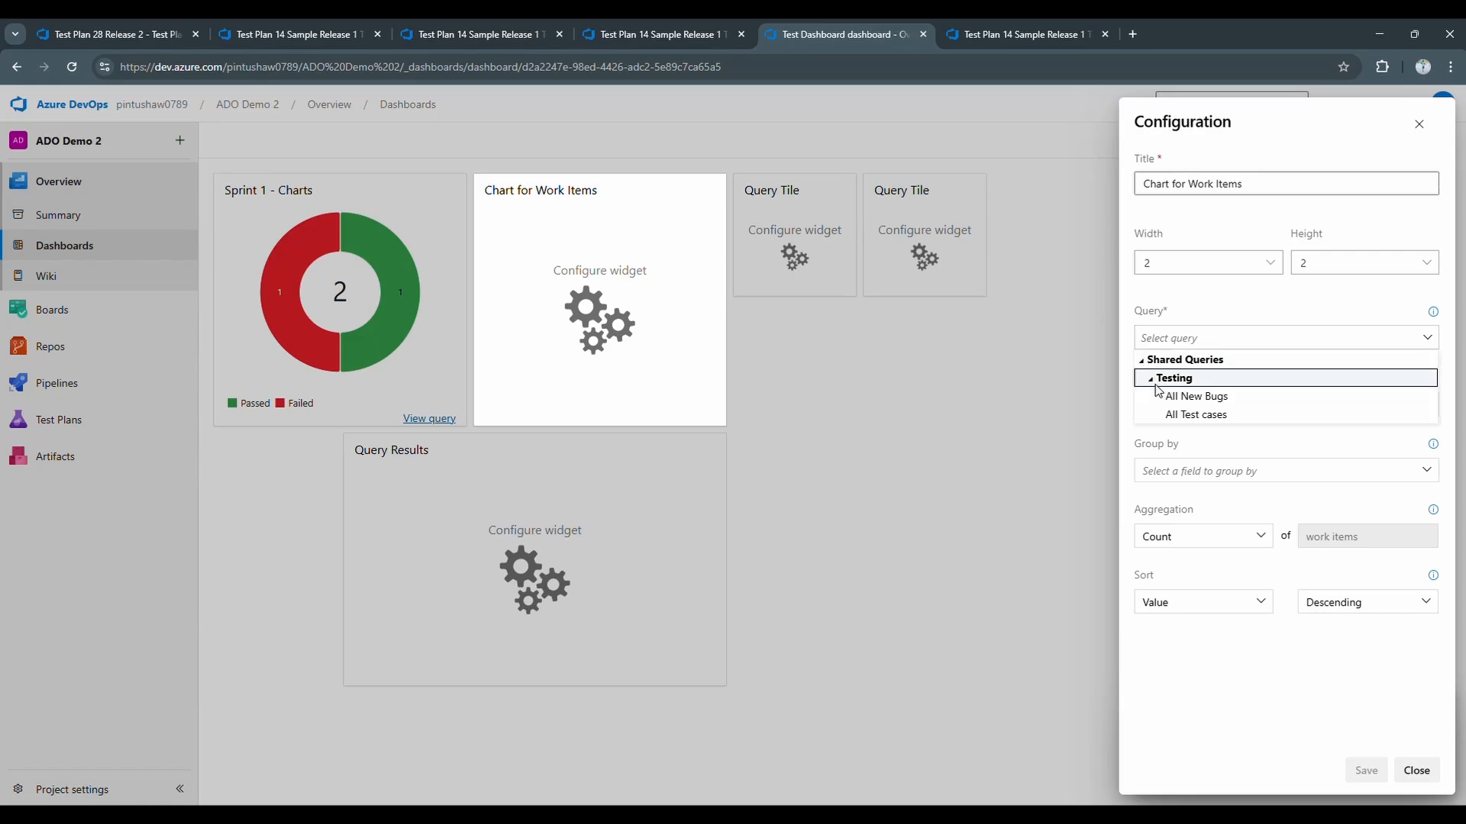
{"action": "left_click", "coordinate": [1195, 396]}
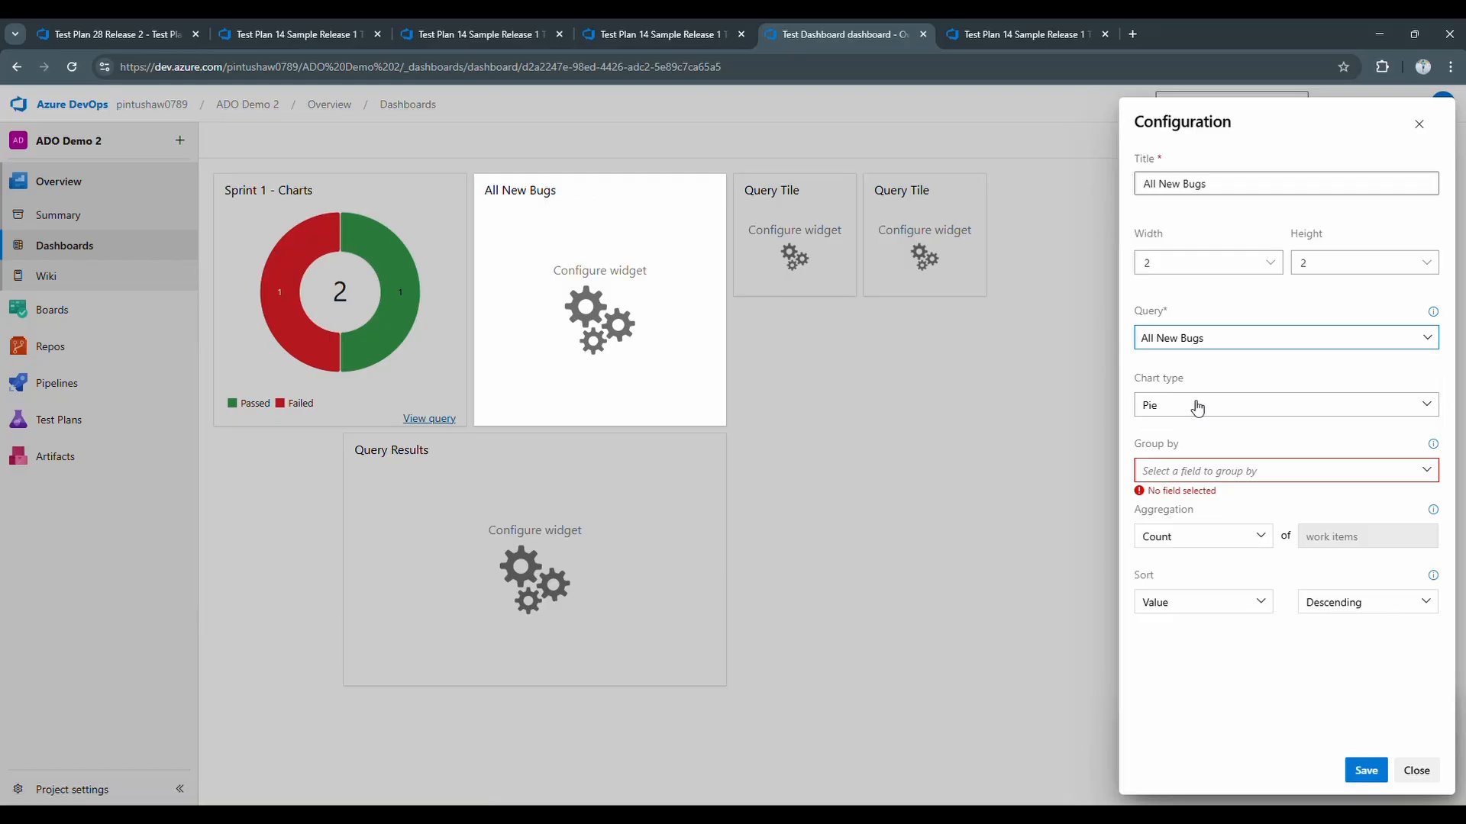
{"action": "left_click", "coordinate": [1421, 344]}
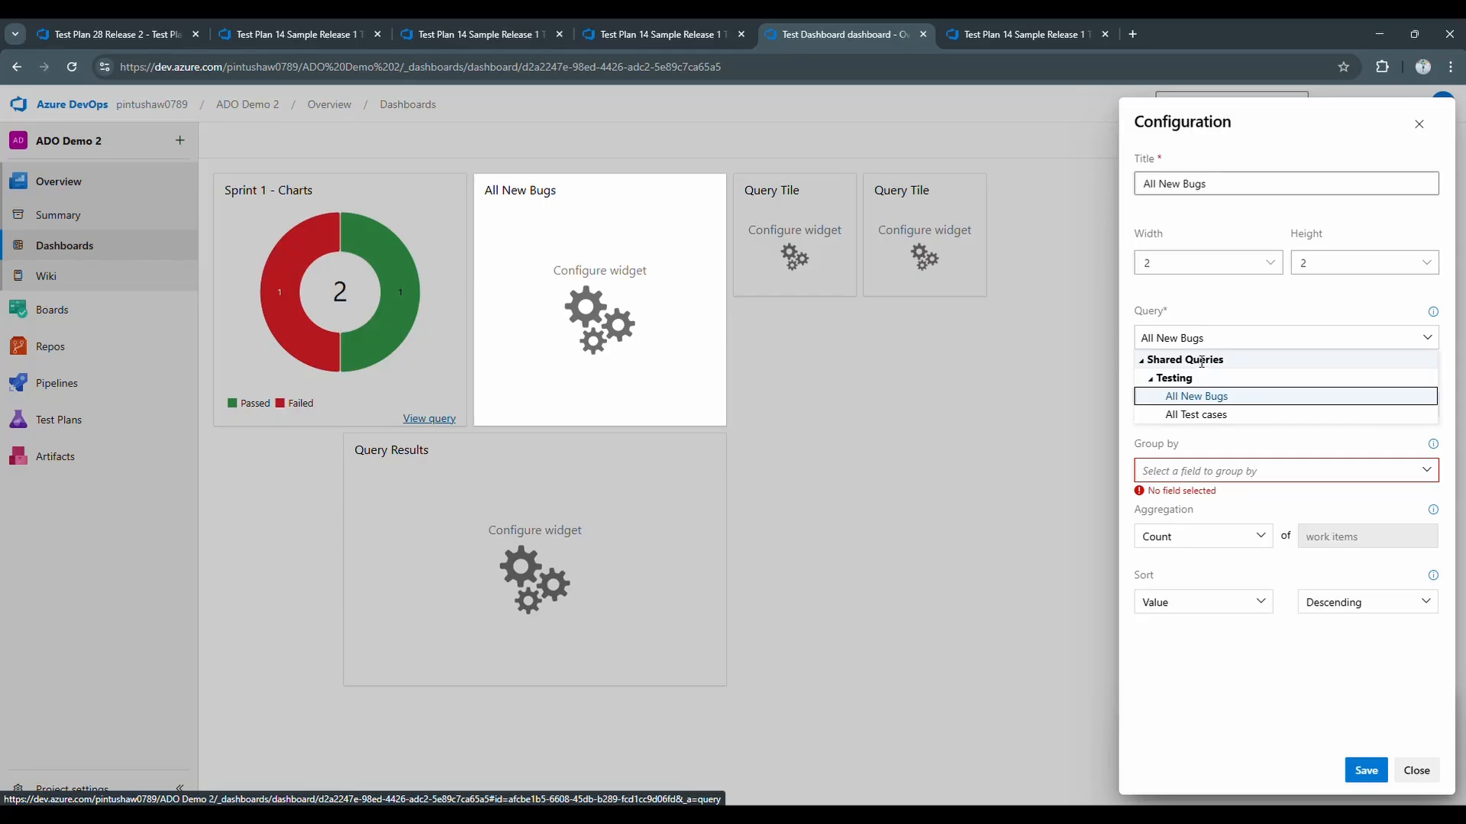
{"action": "left_click", "coordinate": [1204, 398]}
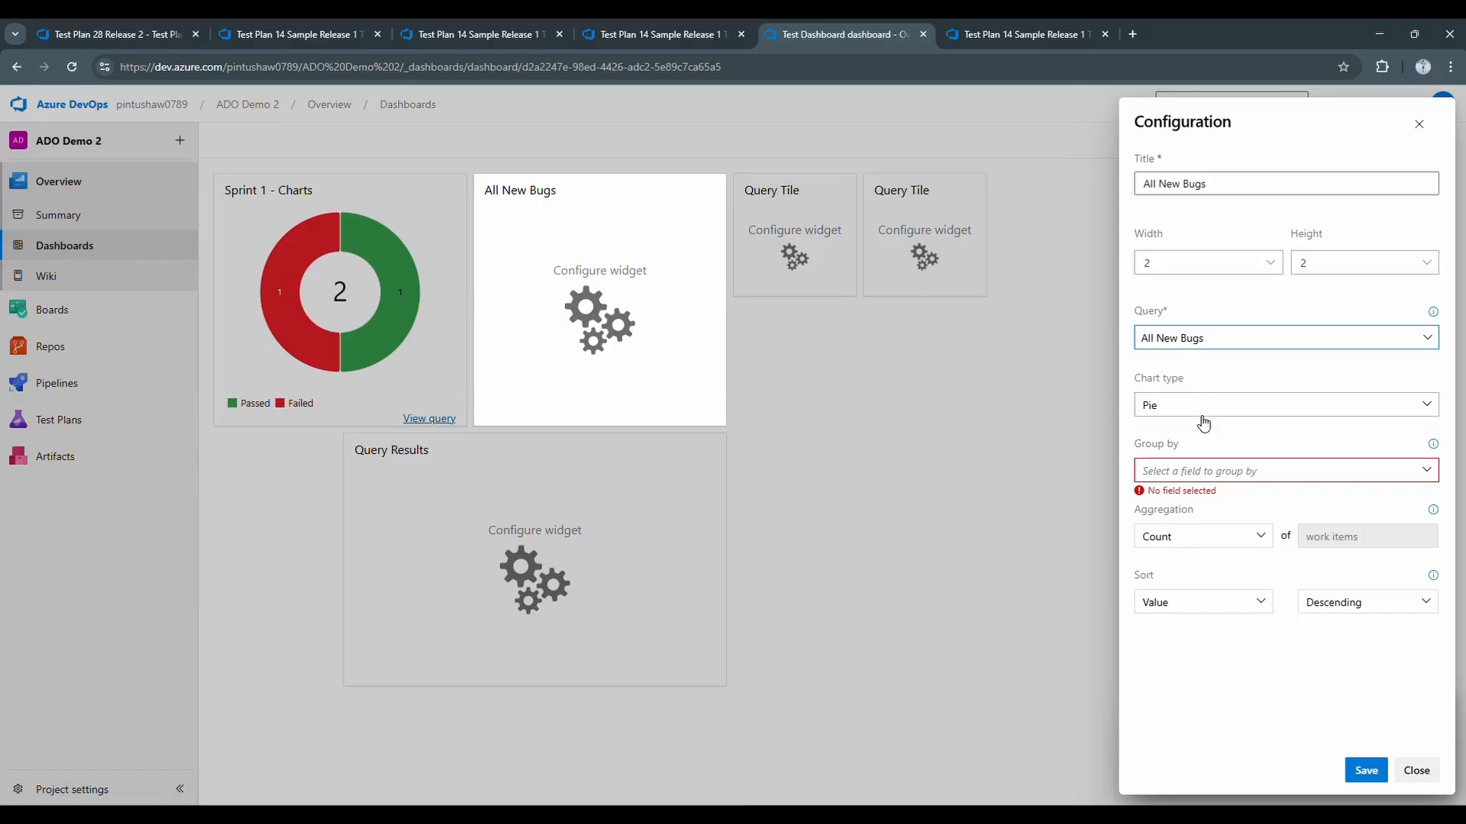
- Make the All New Bugs chart a pivot table with Severity as rows and Priority as columns, and save the widget
{"action": "left_click", "coordinate": [1172, 418]}
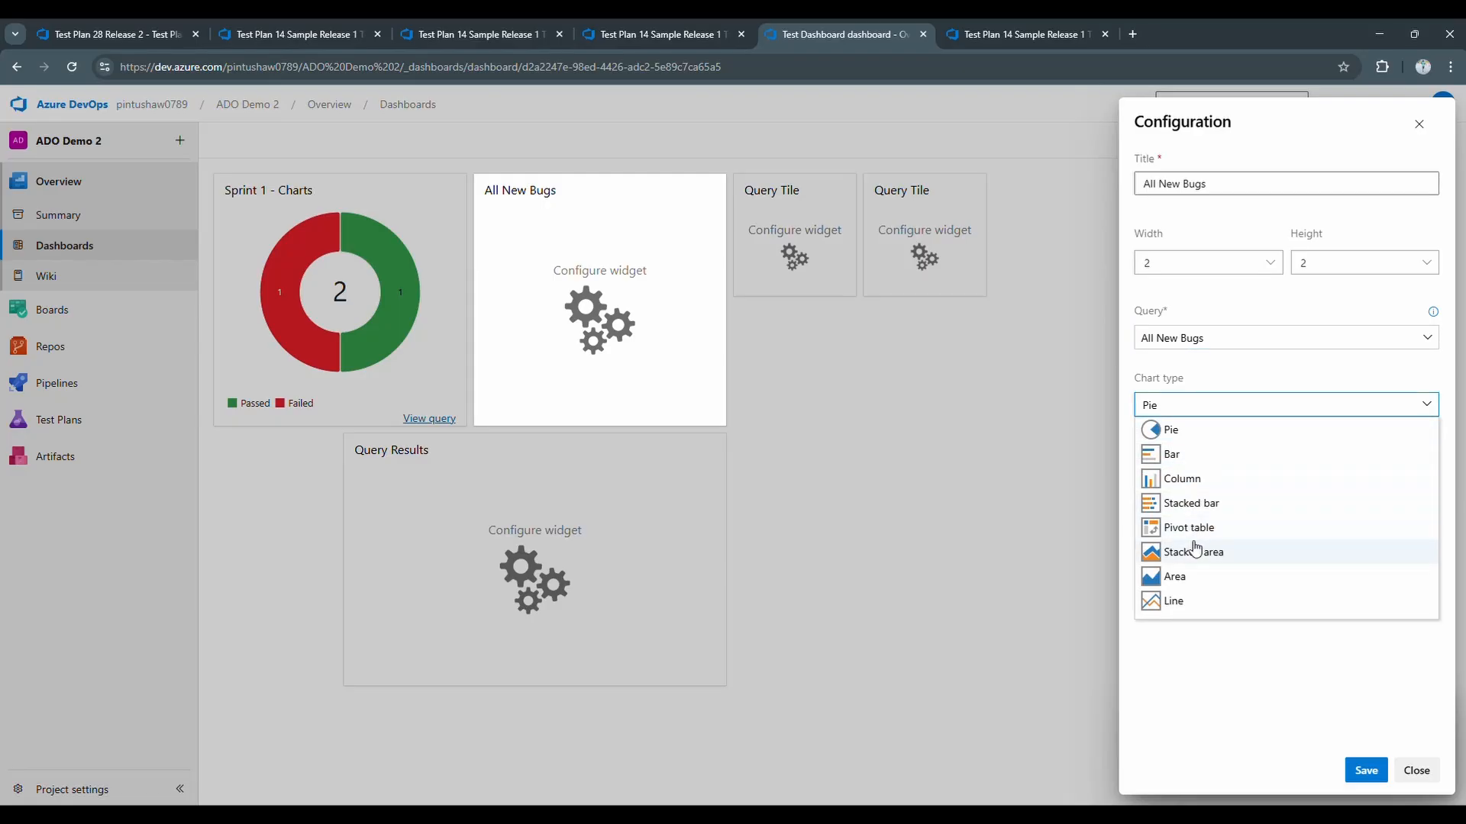
{"action": "left_click", "coordinate": [1188, 528]}
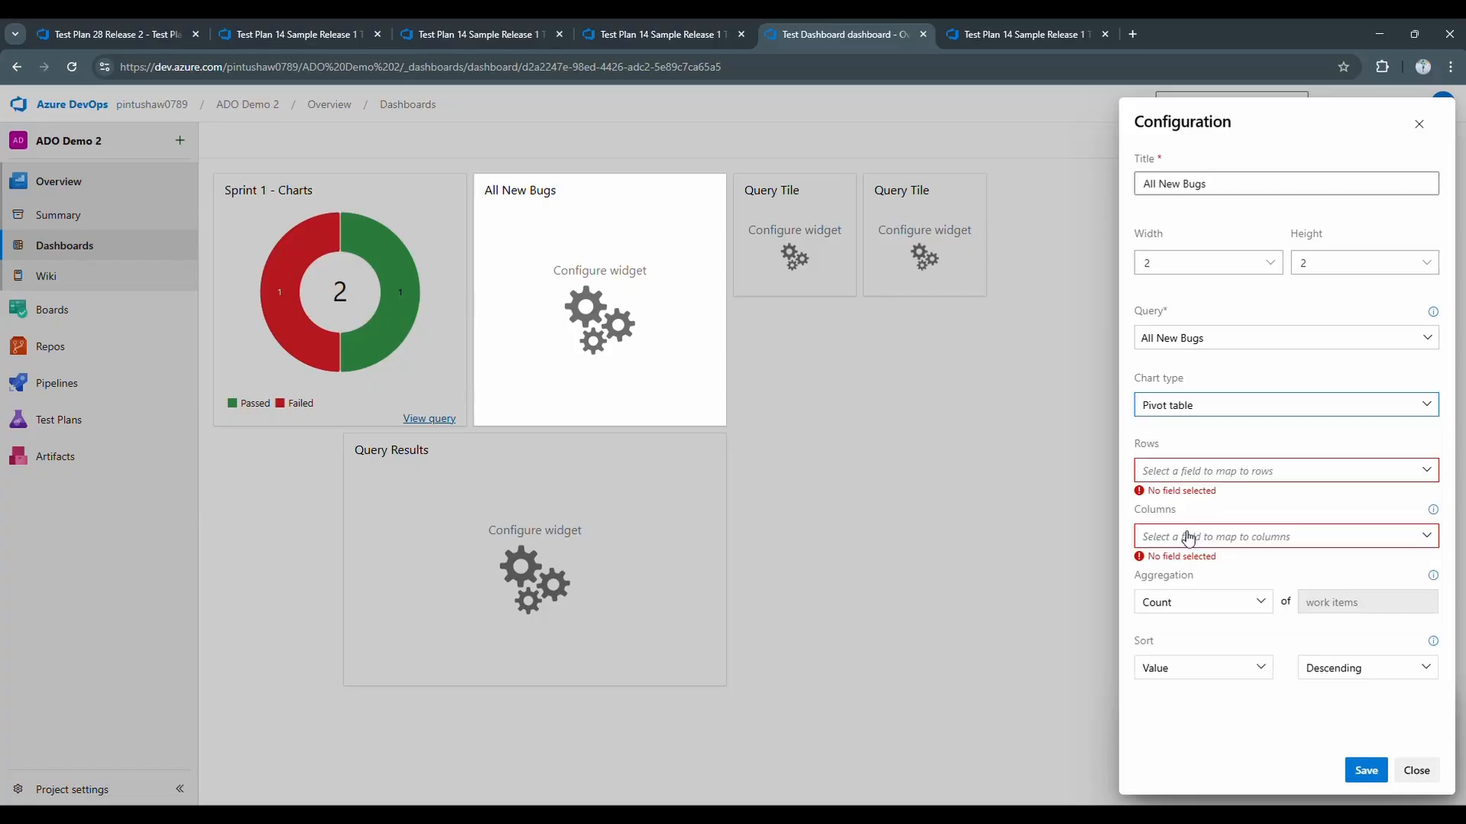
{"action": "left_click", "coordinate": [1194, 478]}
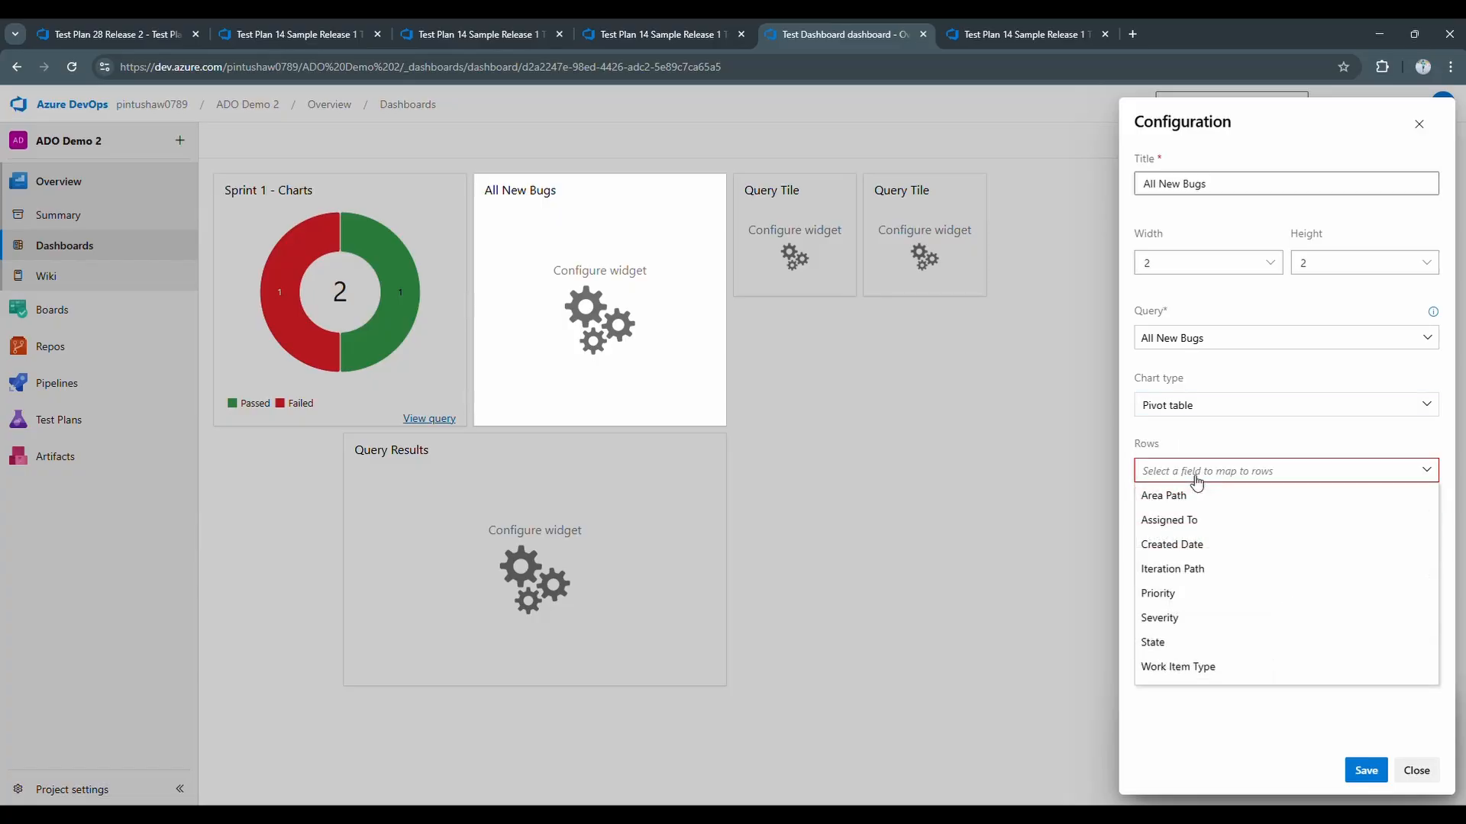
{"action": "left_click", "coordinate": [1183, 617]}
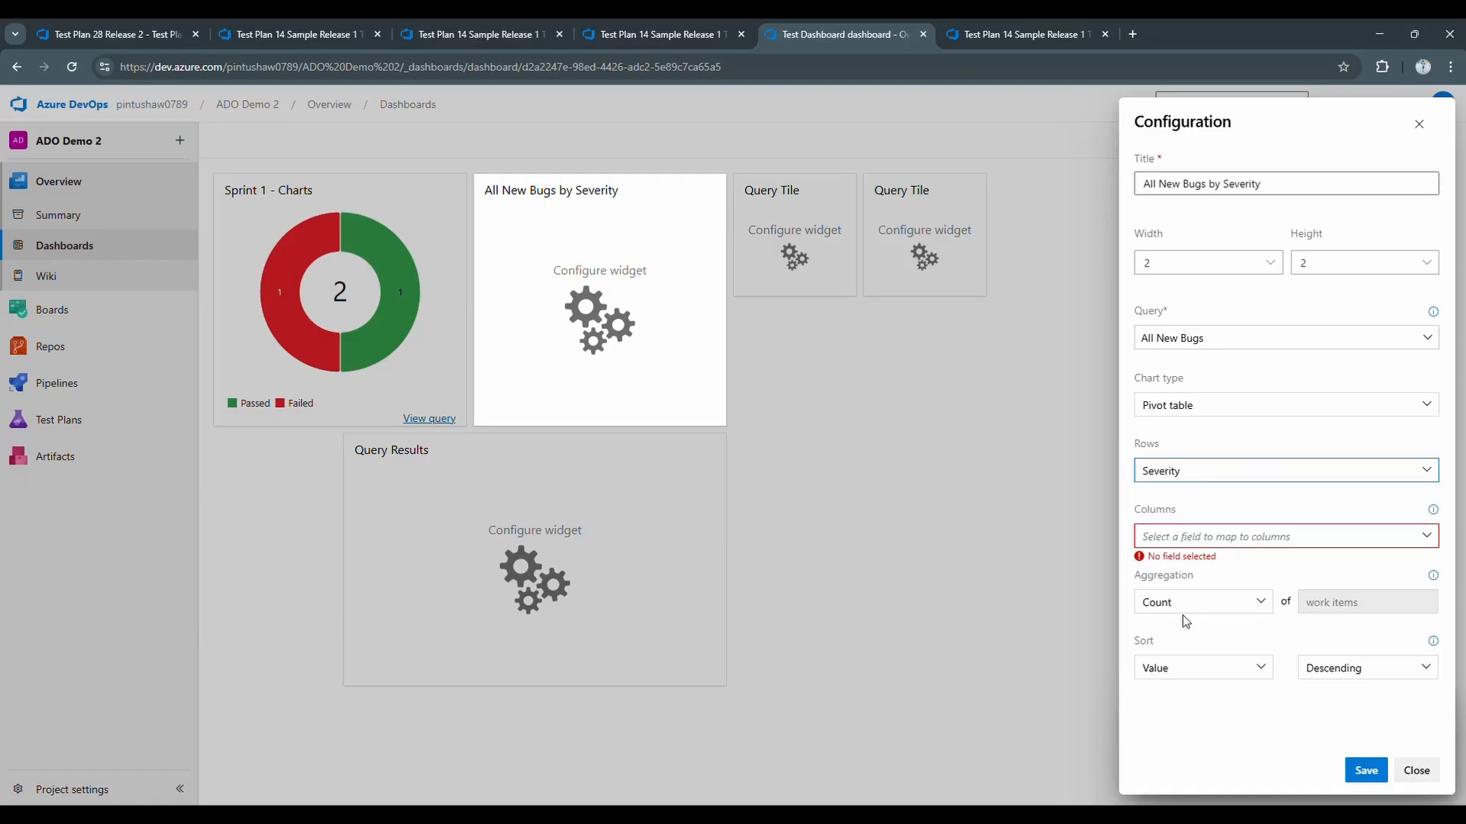
{"action": "left_click", "coordinate": [1205, 544]}
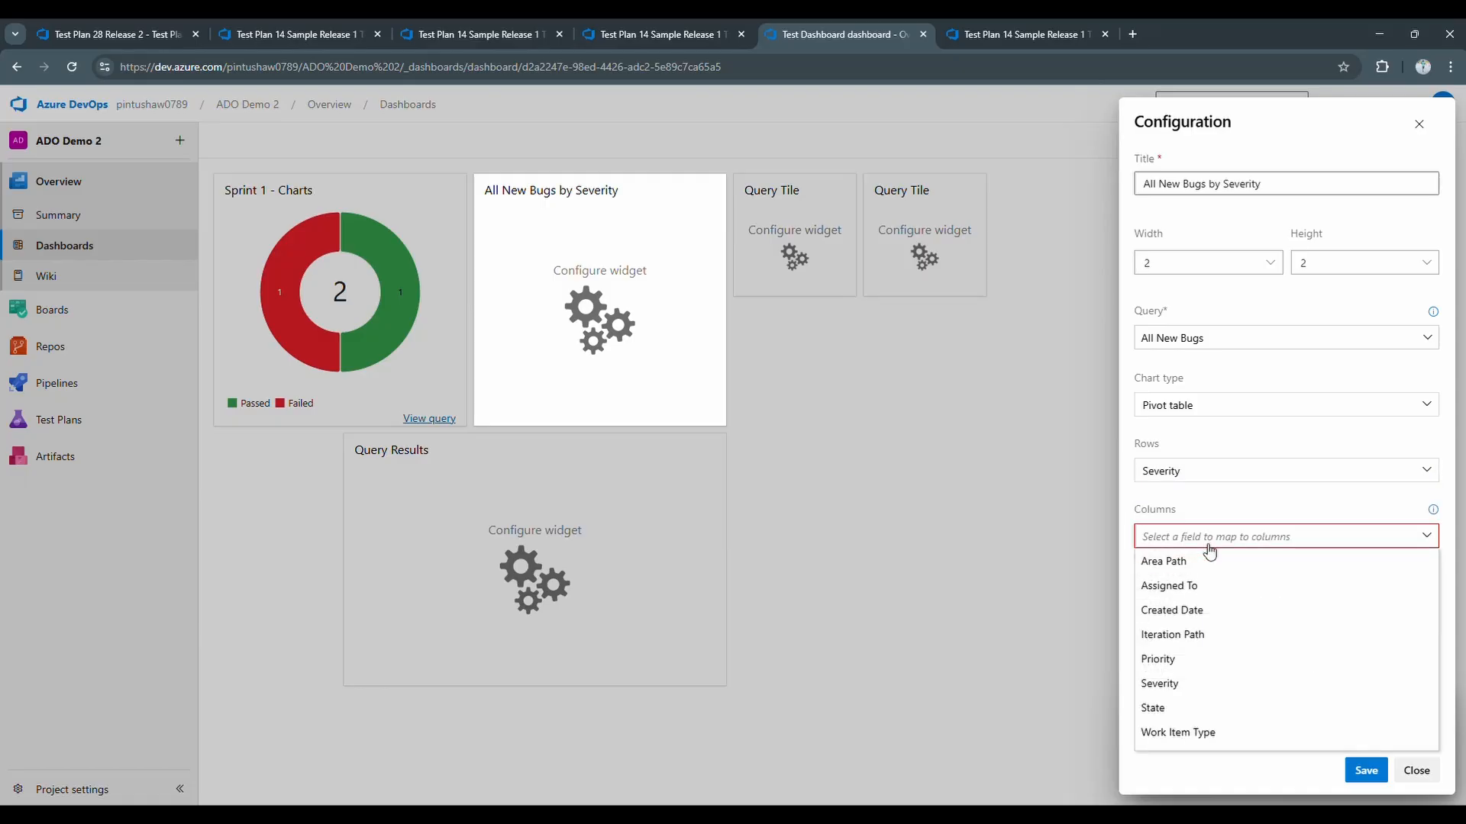
{"action": "left_click", "coordinate": [1186, 662]}
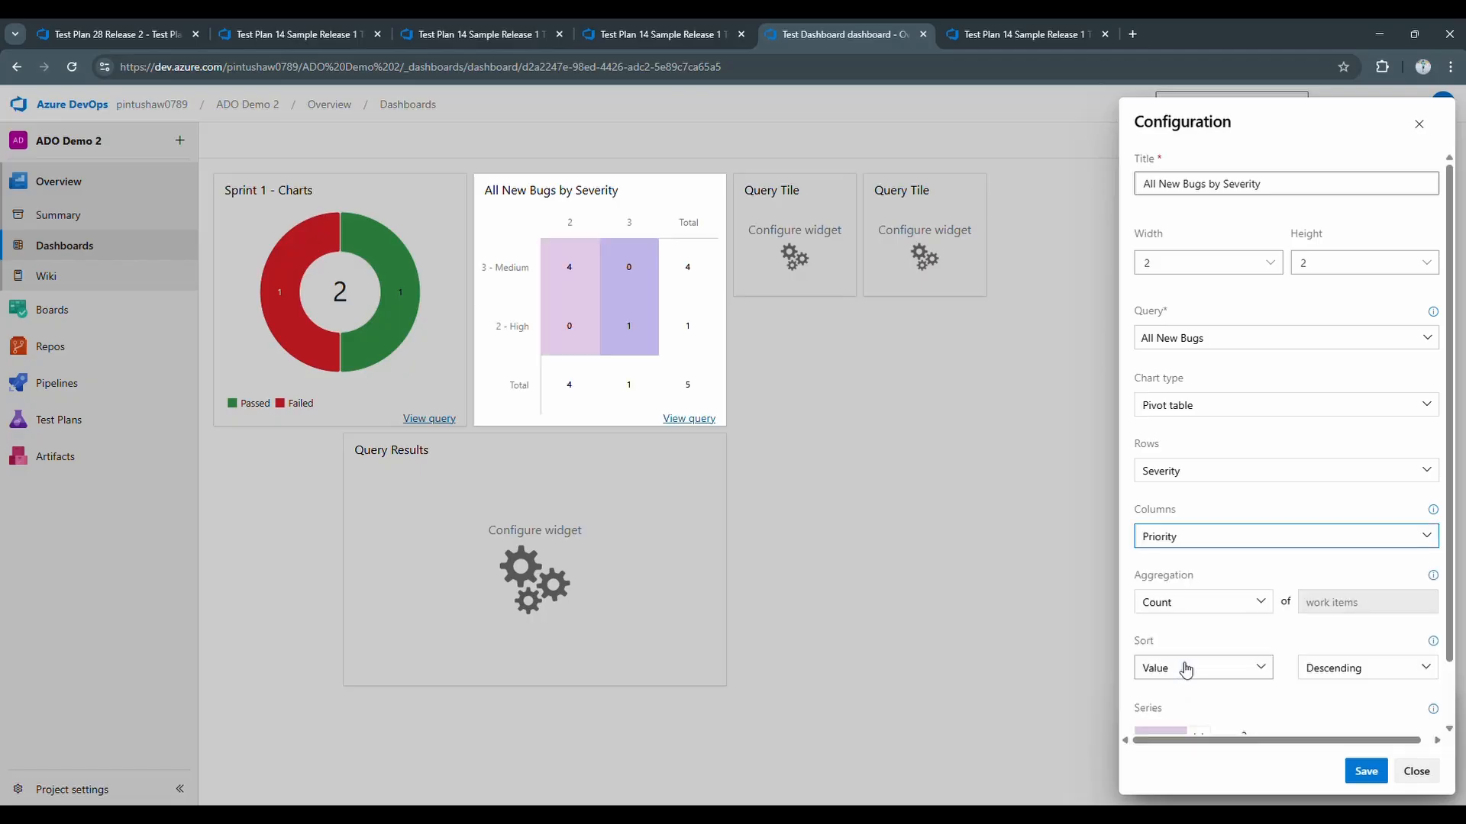
{"action": "left_click", "coordinate": [1366, 771]}
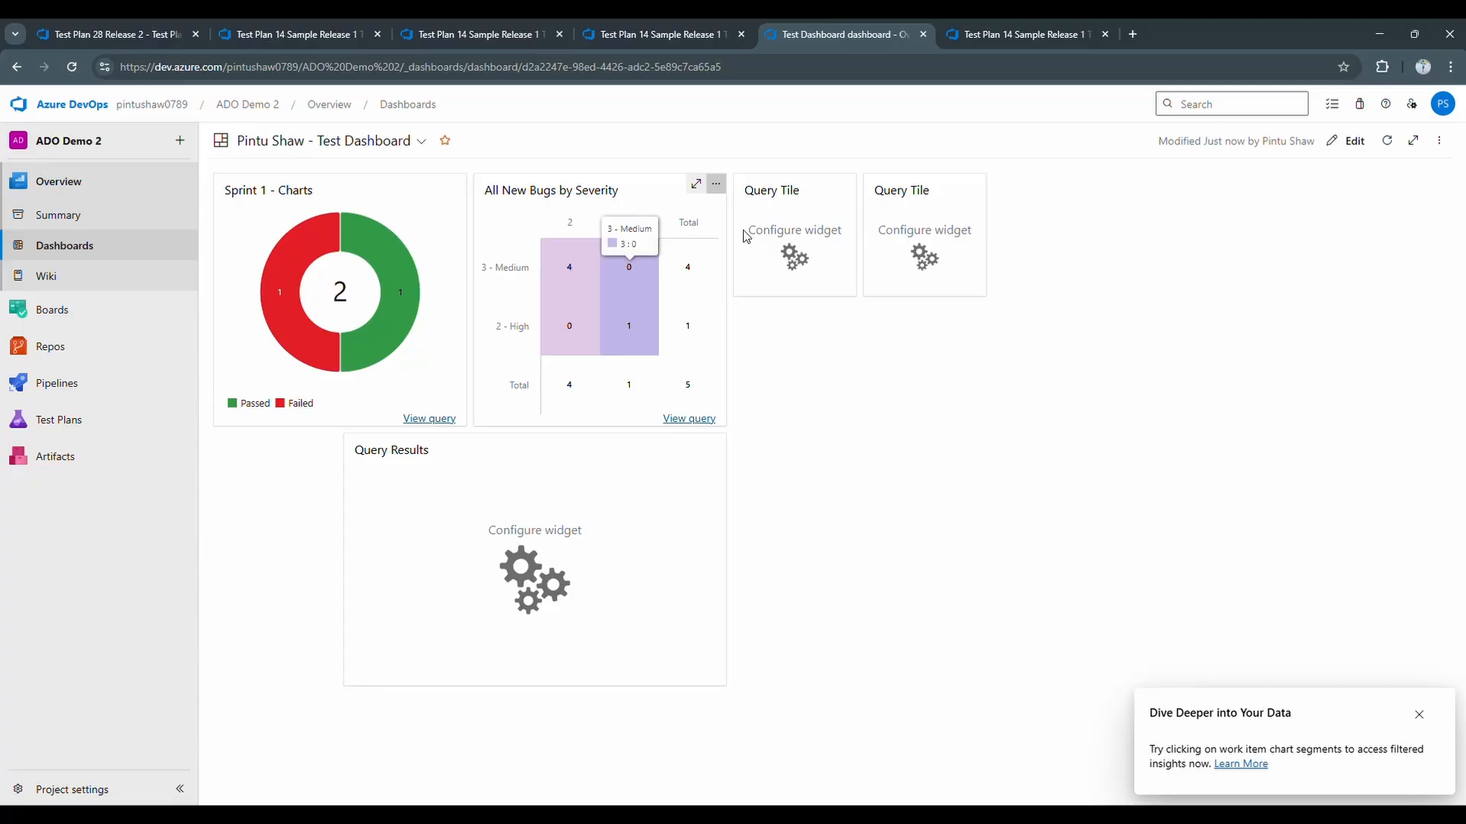
- Configure the first Query Tile to use the All New Bugs query from the shared Testing folder and save it
{"action": "left_click", "coordinate": [845, 185]}
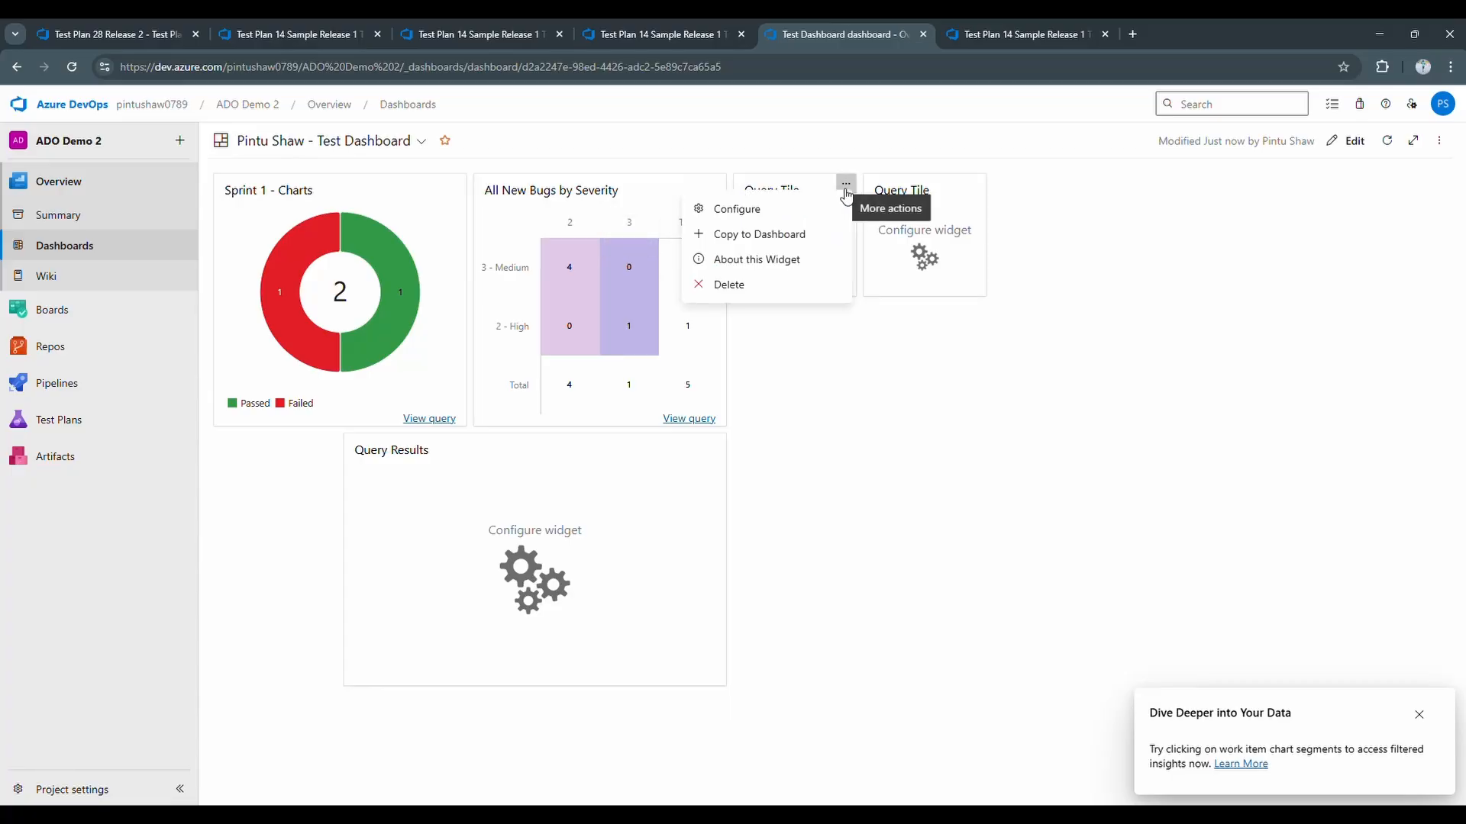
{"action": "left_click", "coordinate": [788, 210]}
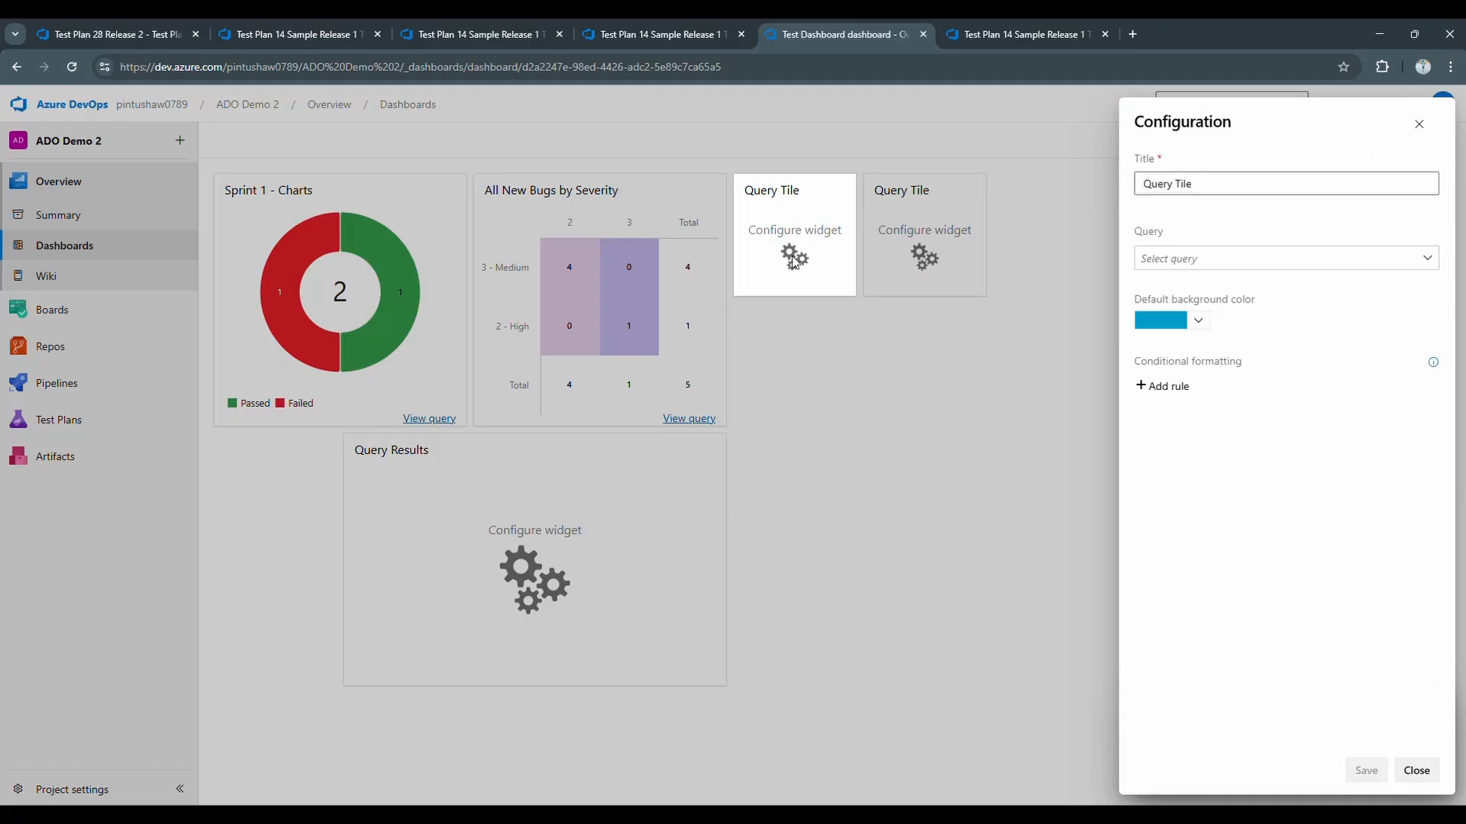
{"action": "left_click", "coordinate": [1424, 263]}
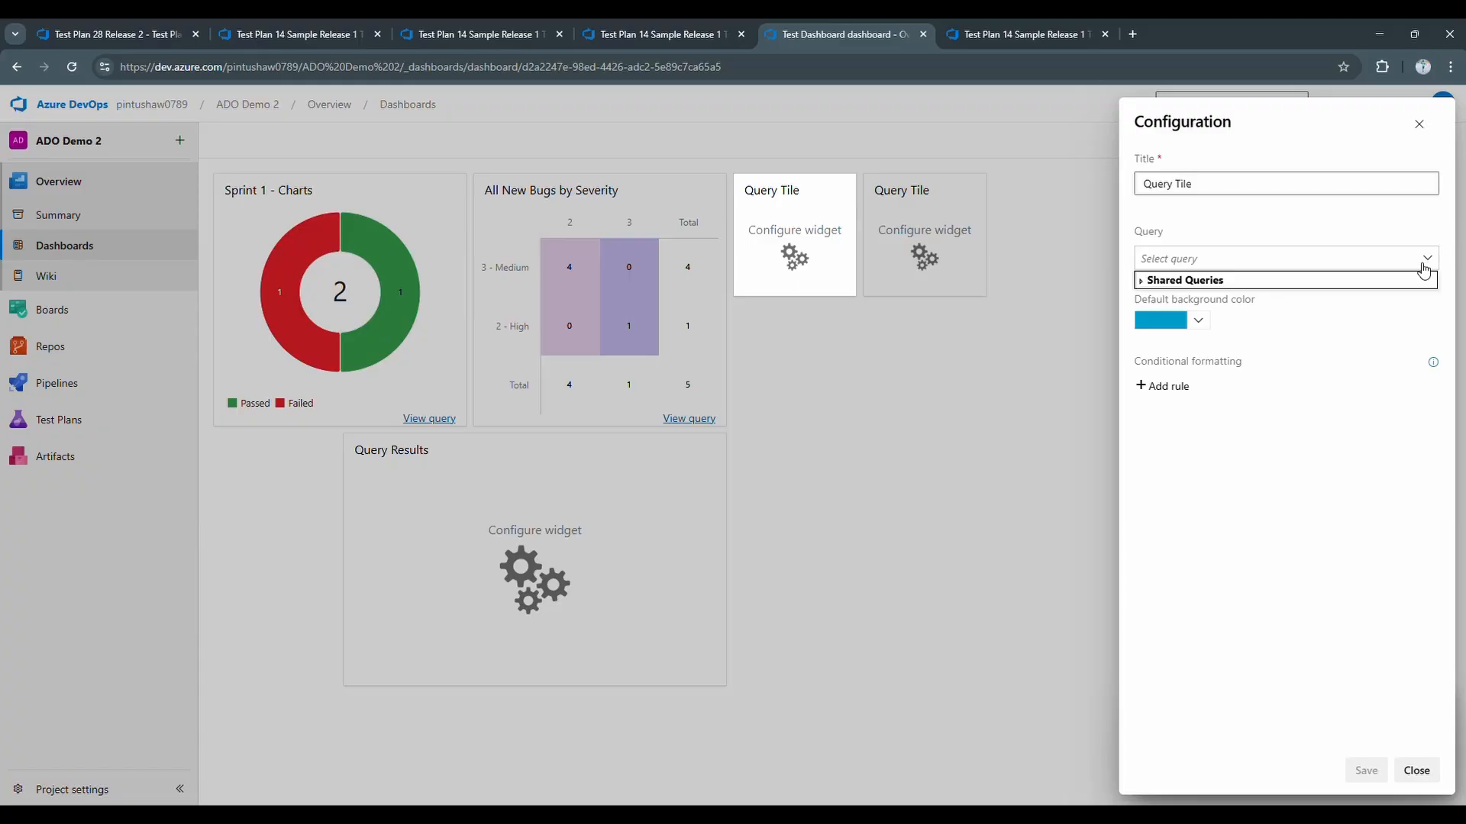
{"action": "left_click", "coordinate": [1142, 283]}
{"action": "left_click", "coordinate": [1150, 298]}
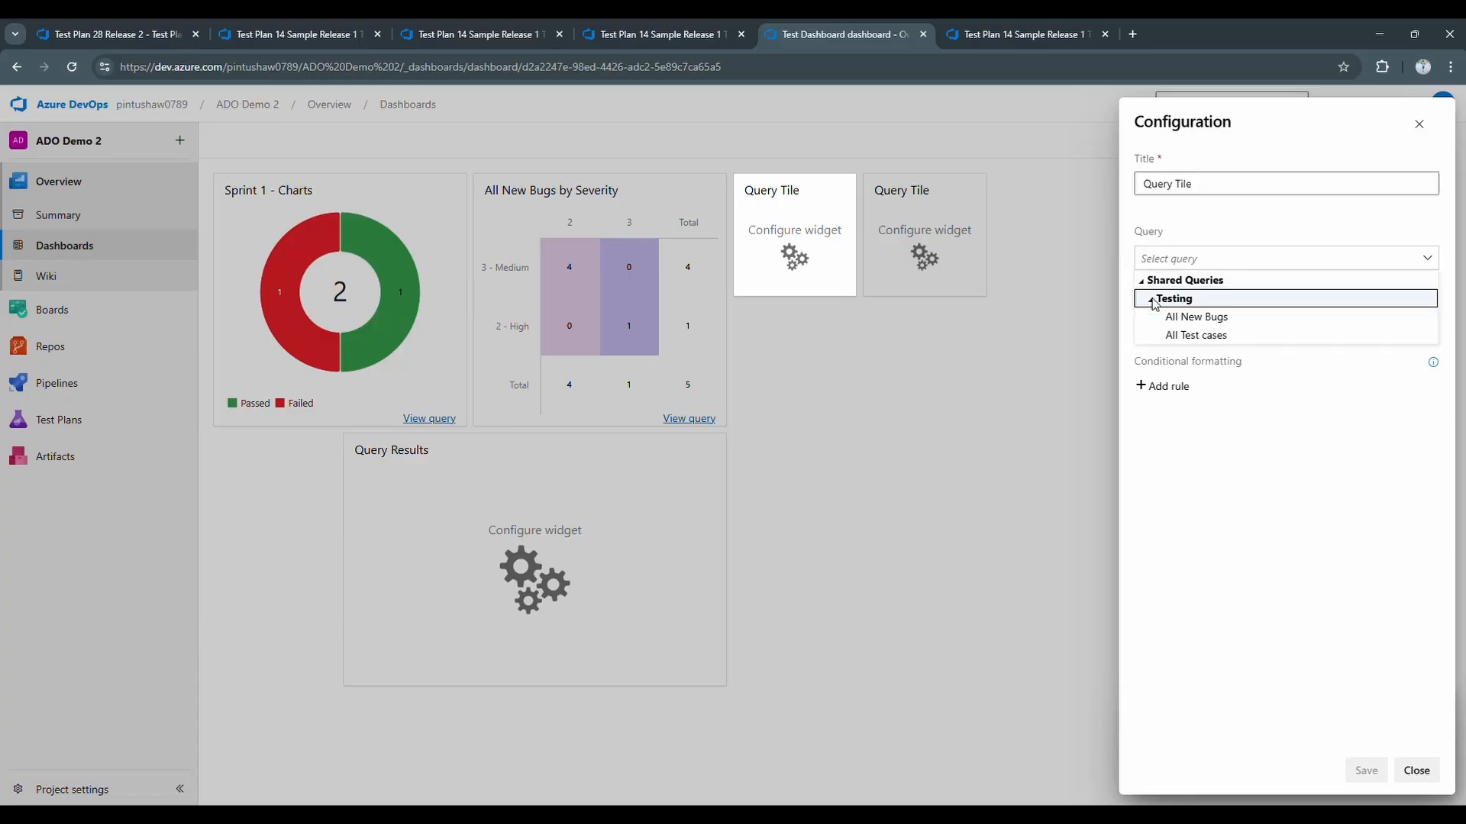
{"action": "left_click", "coordinate": [1209, 319]}
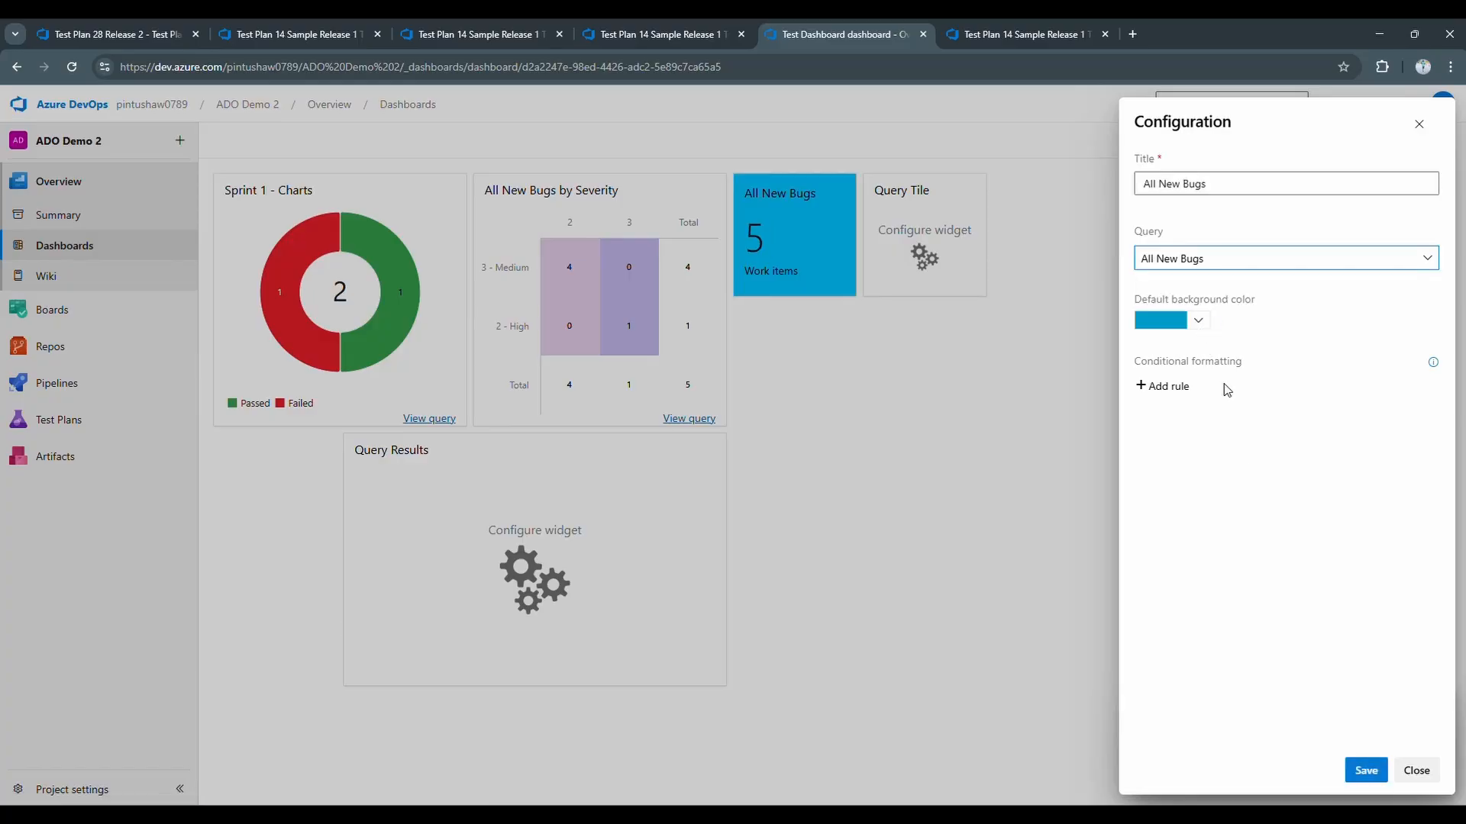
{"action": "left_click", "coordinate": [1362, 771]}
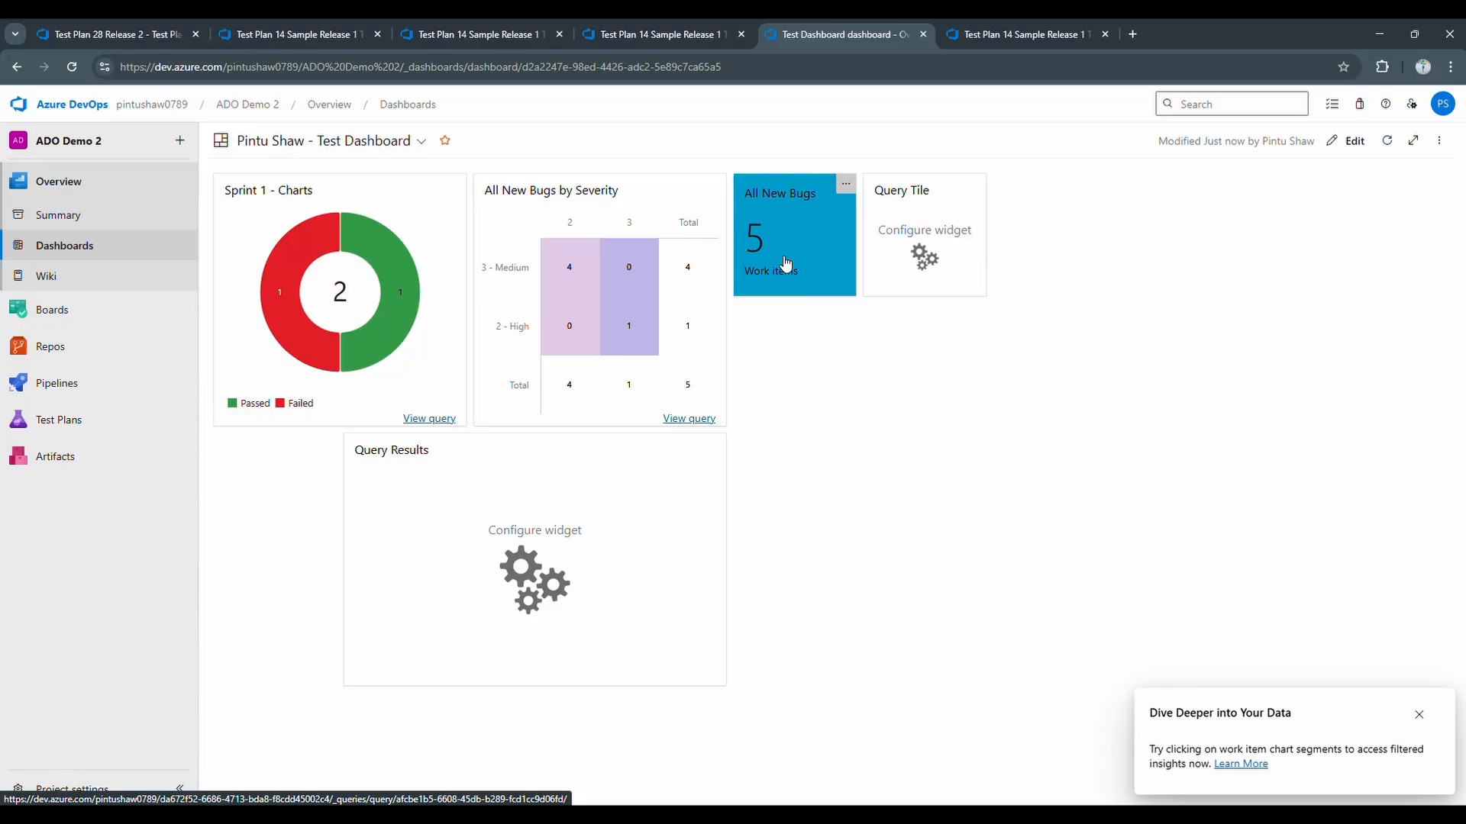
- Configure the Query Results widget to use the All New Bugs query from the shared Testing folder
{"action": "mouse_move", "coordinate": [969, 191]}
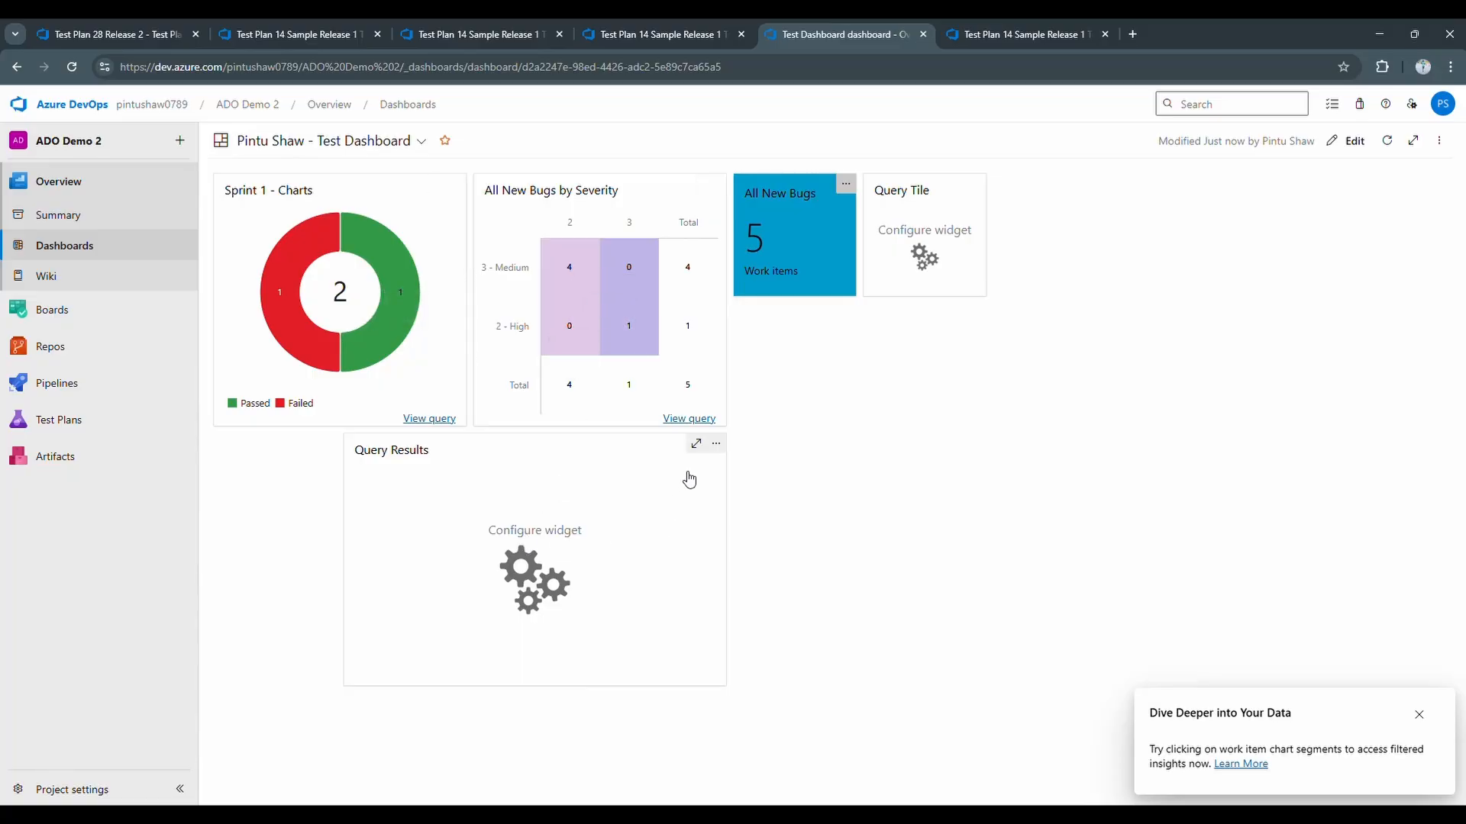
{"action": "left_click", "coordinate": [716, 449]}
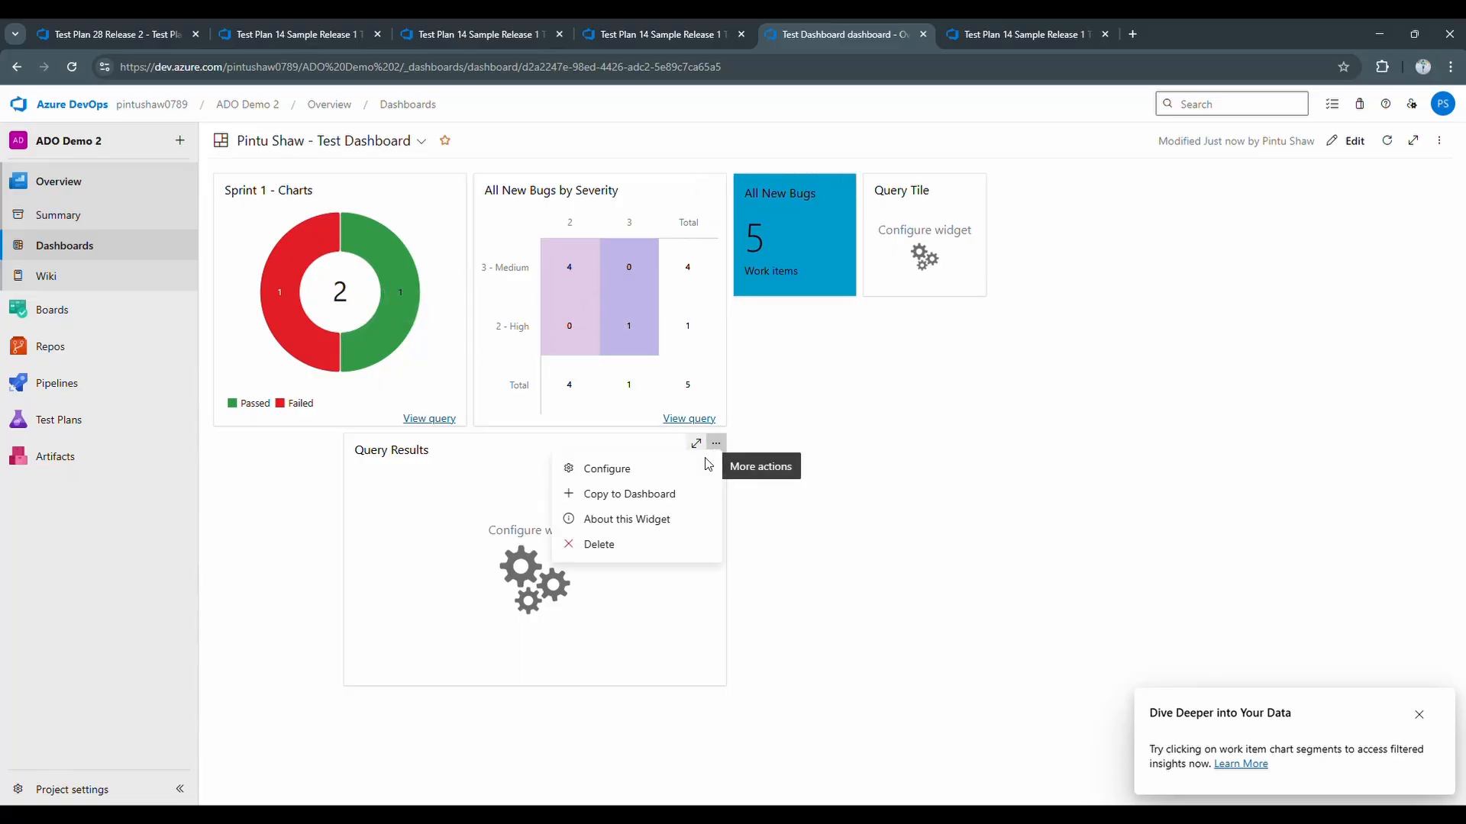
{"action": "left_click", "coordinate": [639, 474]}
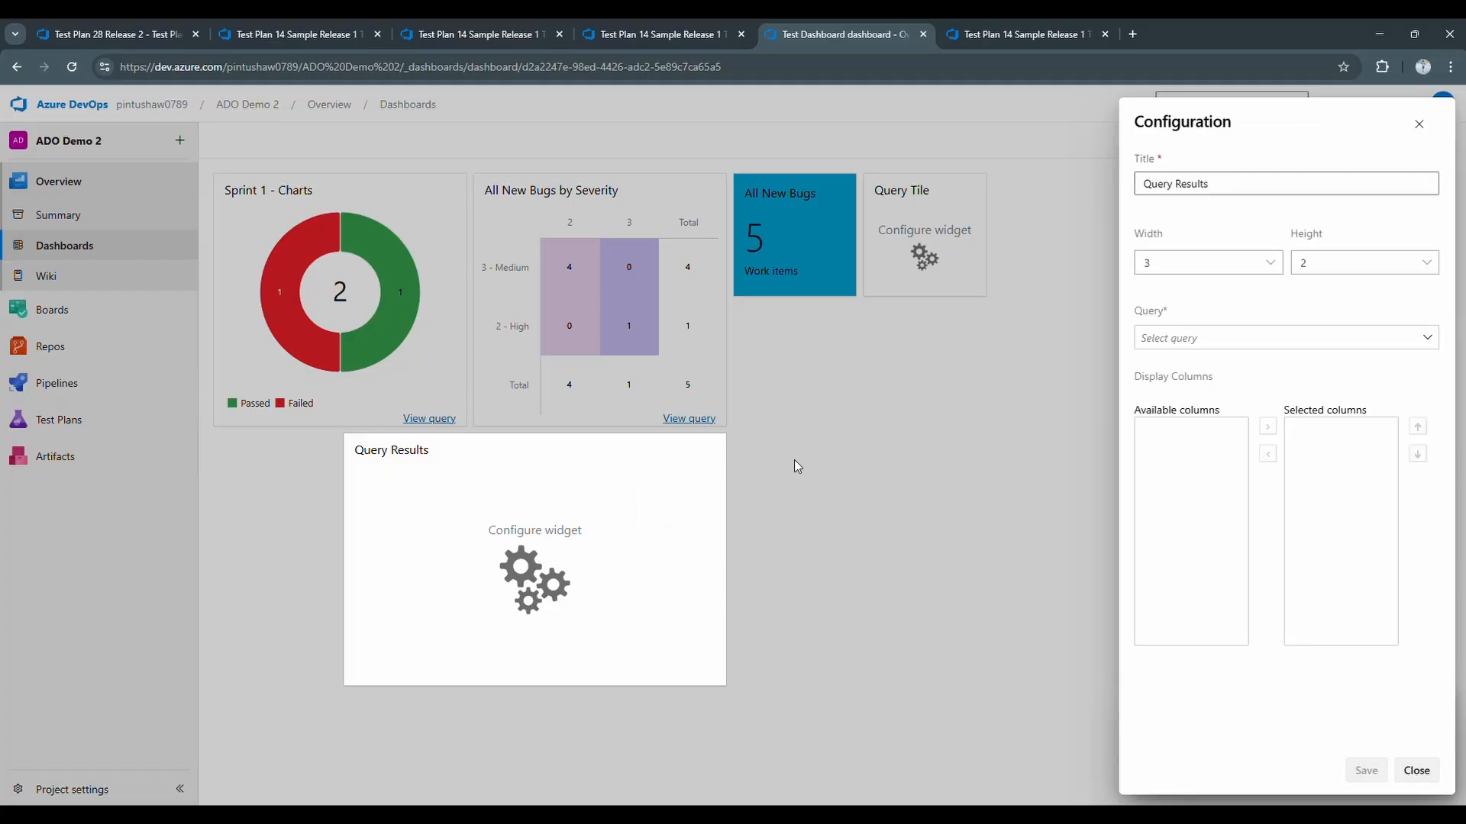
{"action": "left_click", "coordinate": [1426, 337]}
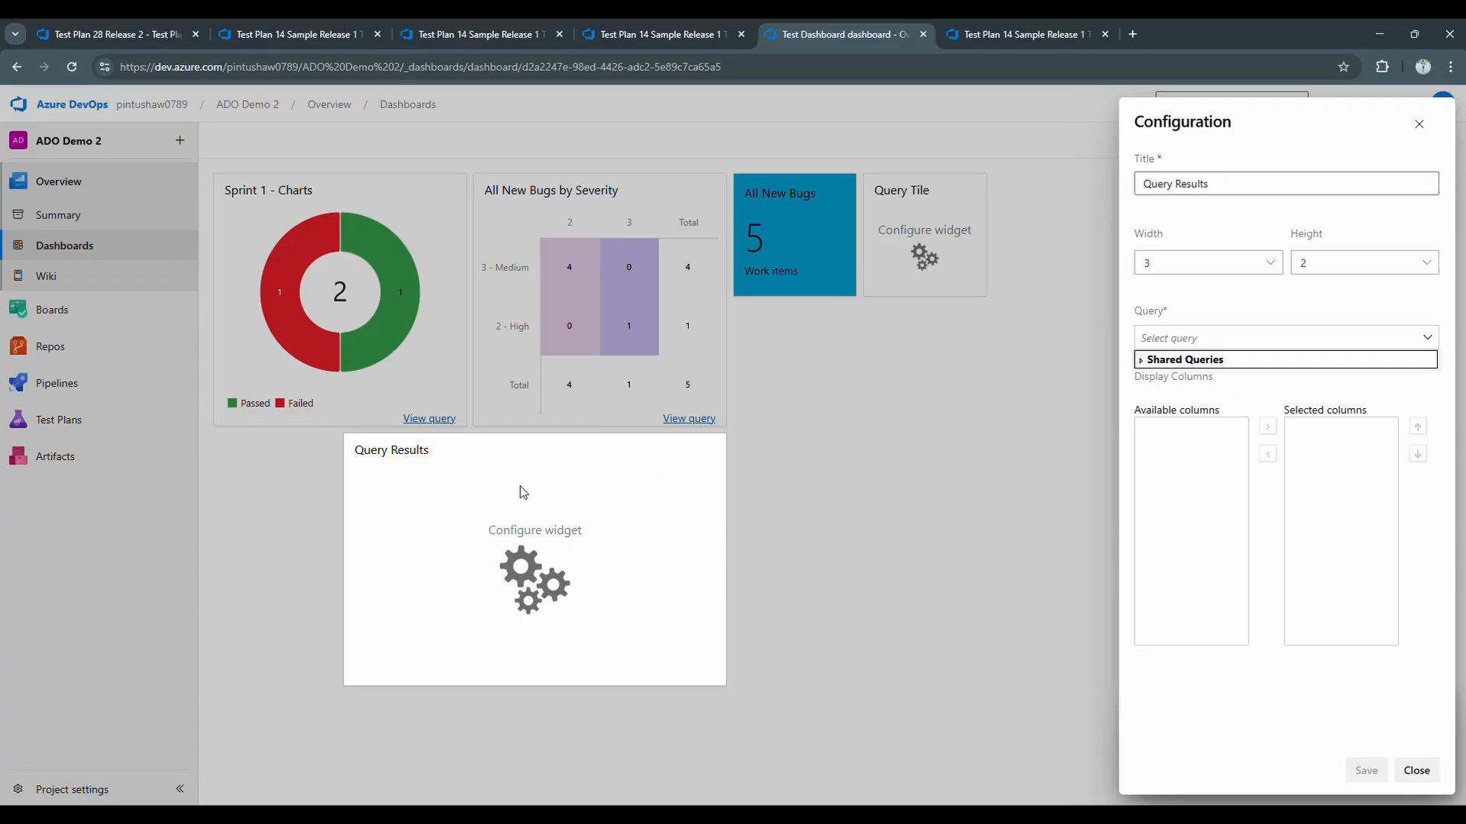
{"action": "left_click", "coordinate": [1142, 361]}
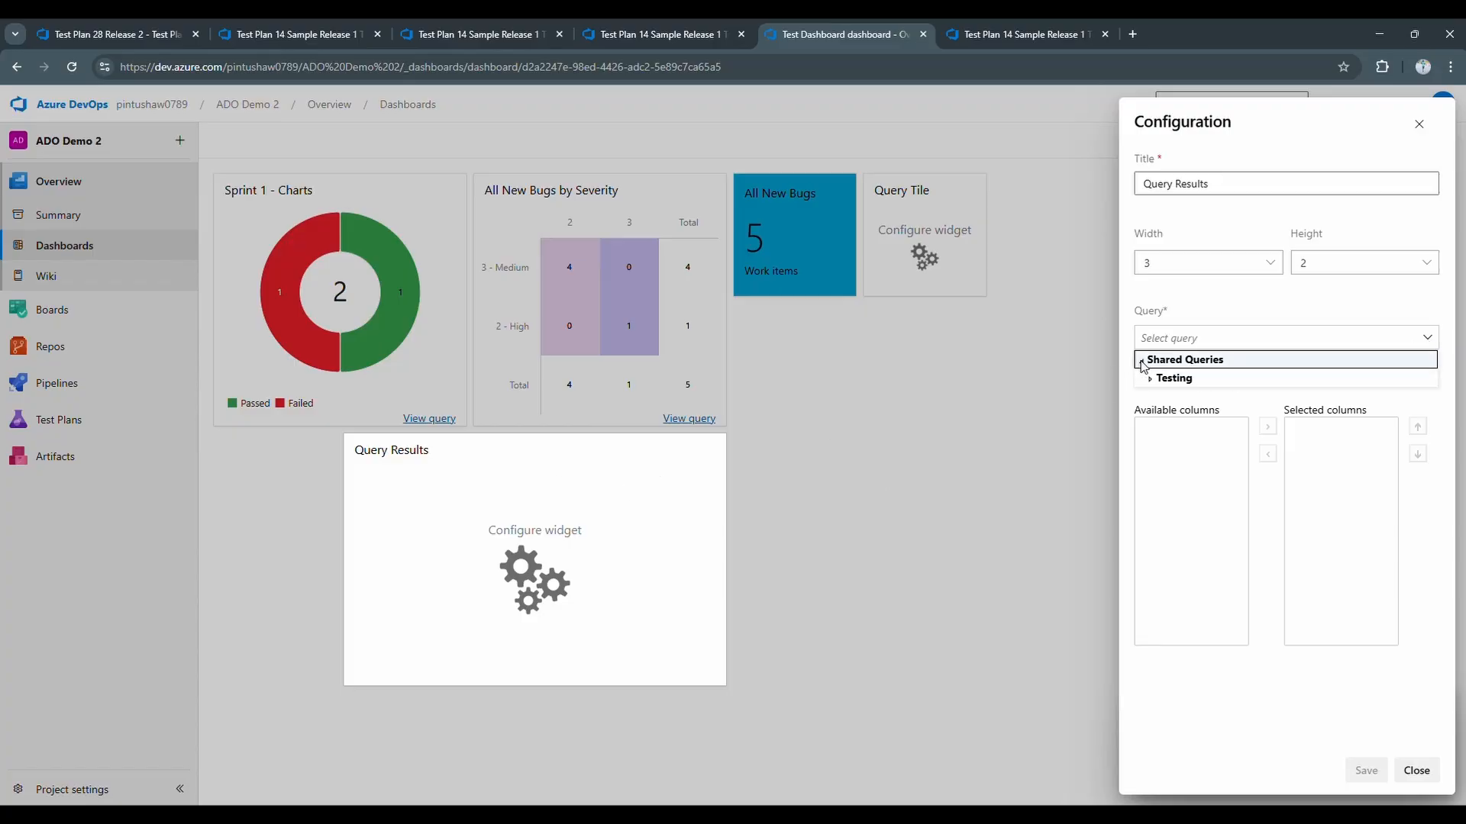
{"action": "left_click", "coordinate": [1149, 378]}
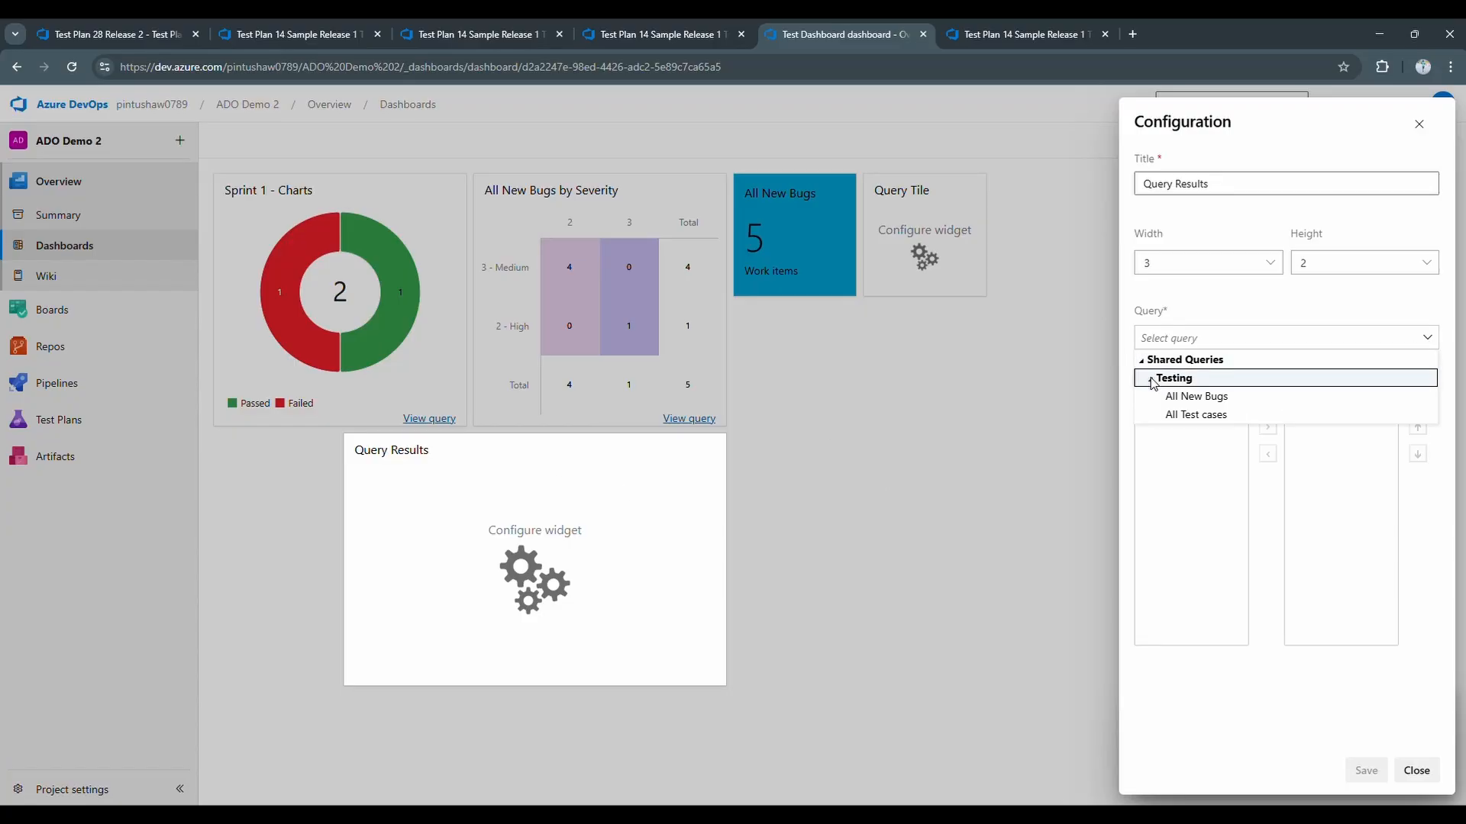
{"action": "left_click", "coordinate": [1184, 396]}
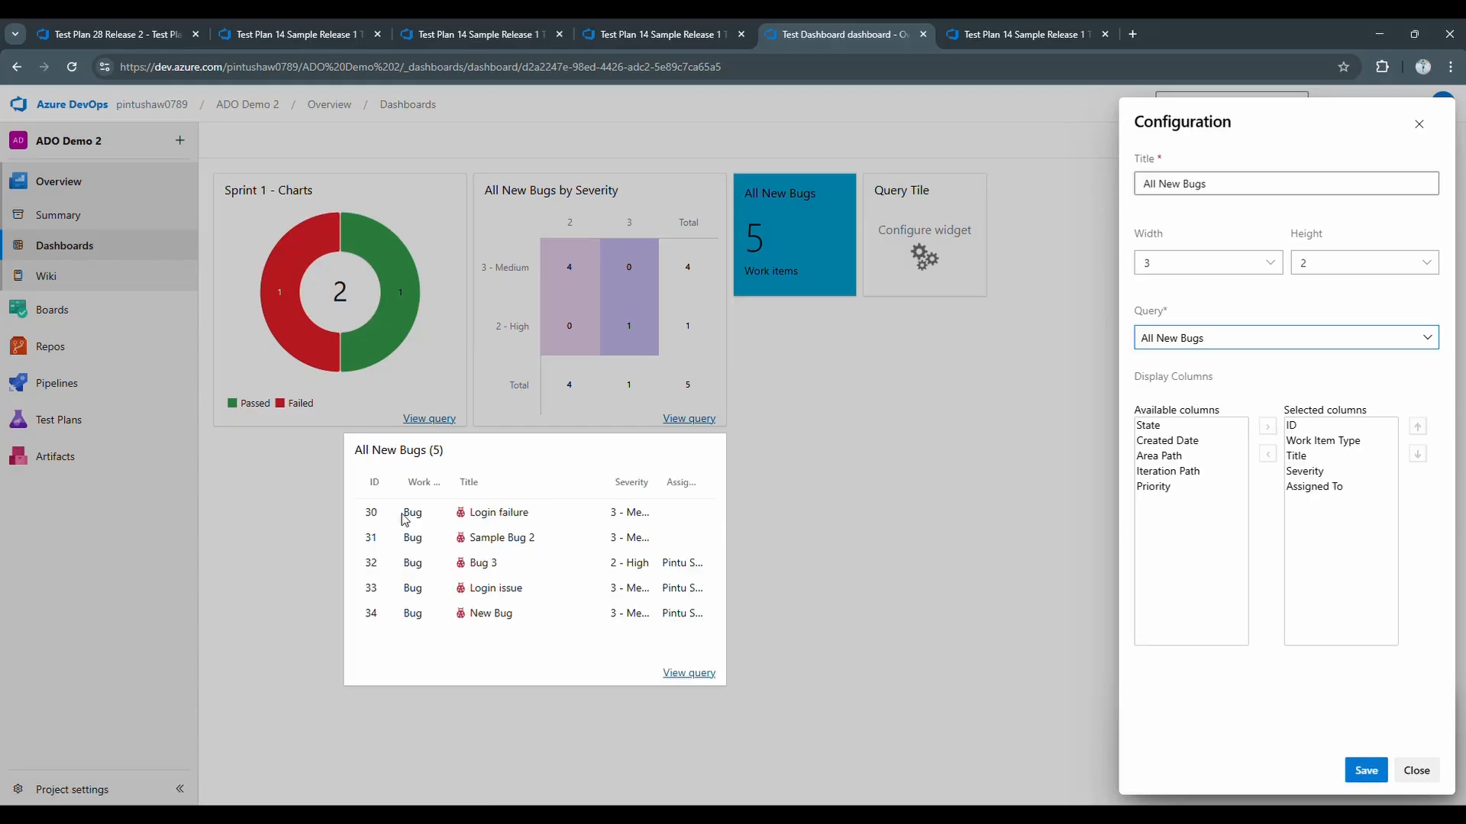
- Remove the Work Item Type column from the query results widget, save it, and dismiss the data insights notification
{"action": "left_click", "coordinate": [1317, 443]}
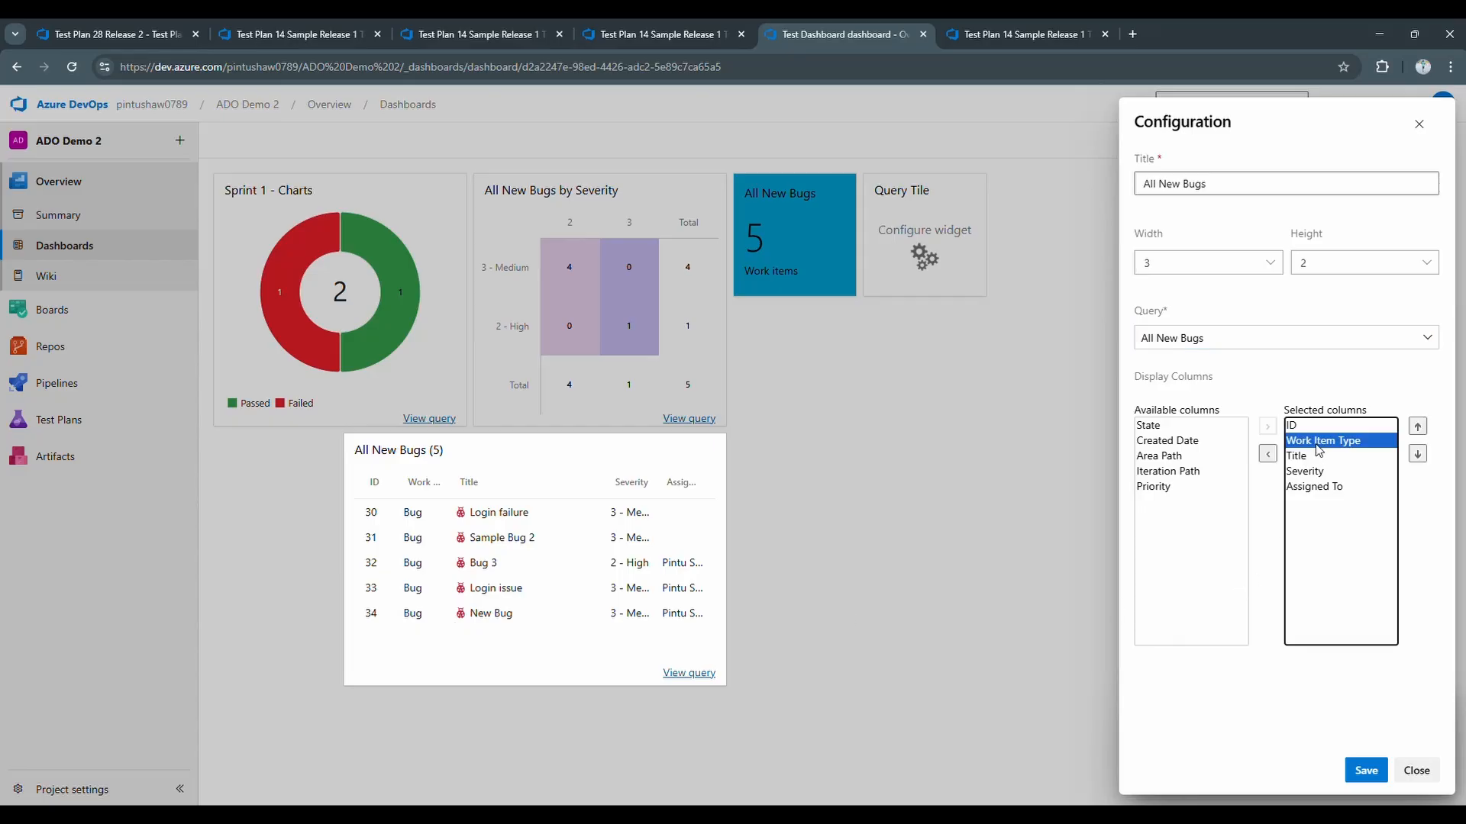
{"action": "left_click", "coordinate": [1268, 455]}
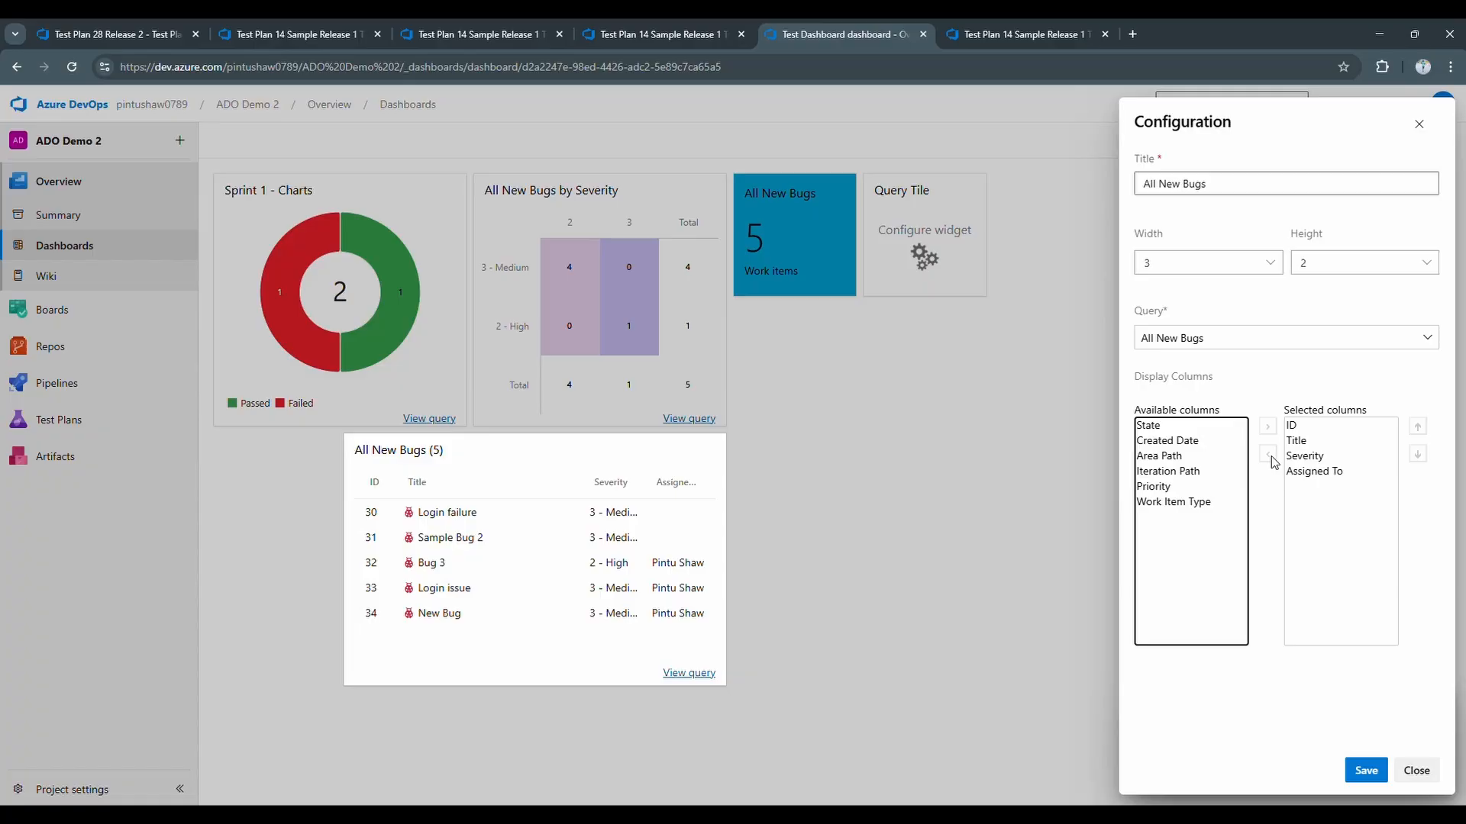
{"action": "left_click", "coordinate": [1308, 473]}
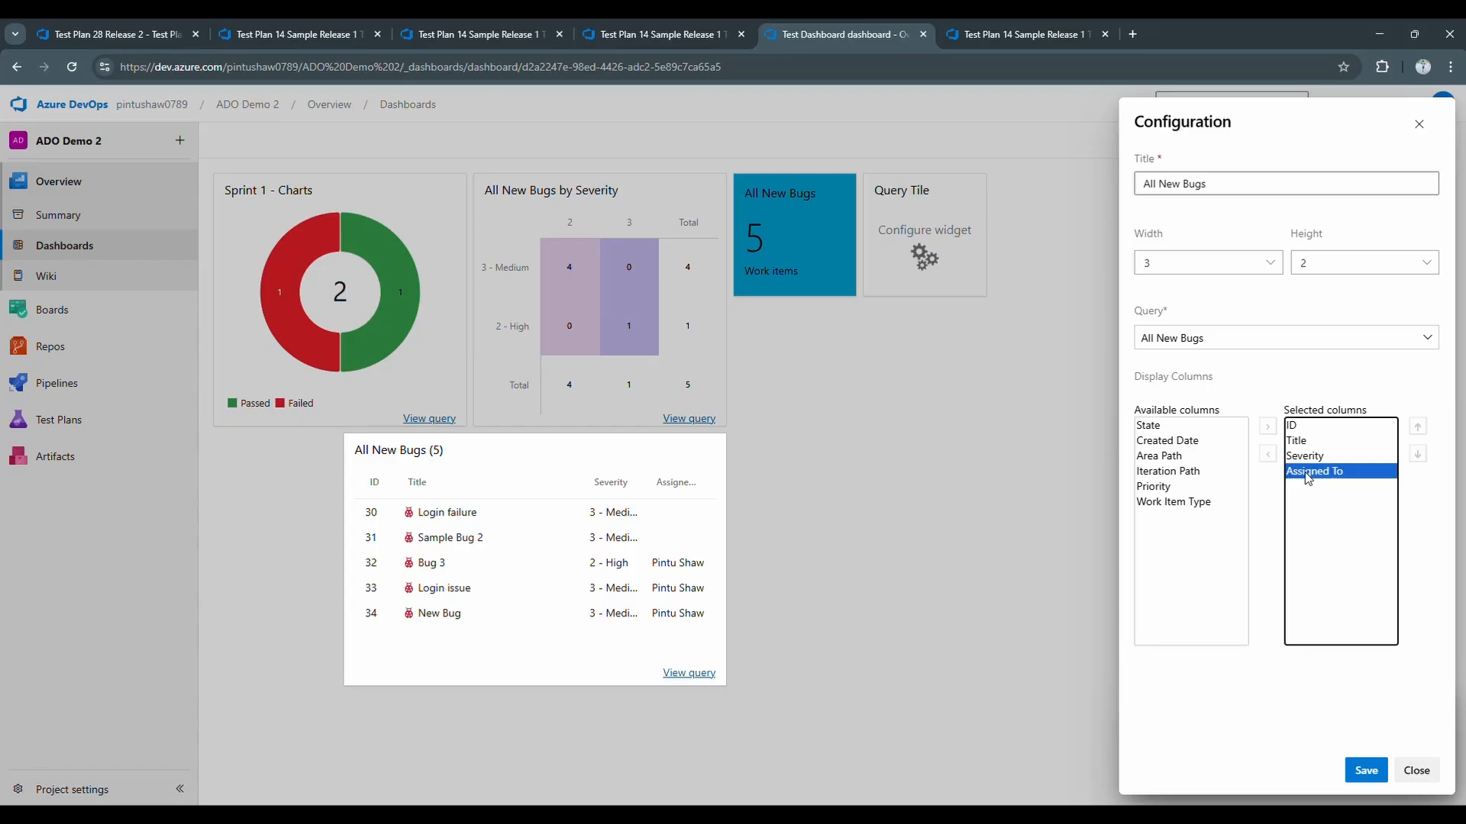
{"action": "left_click", "coordinate": [1365, 771]}
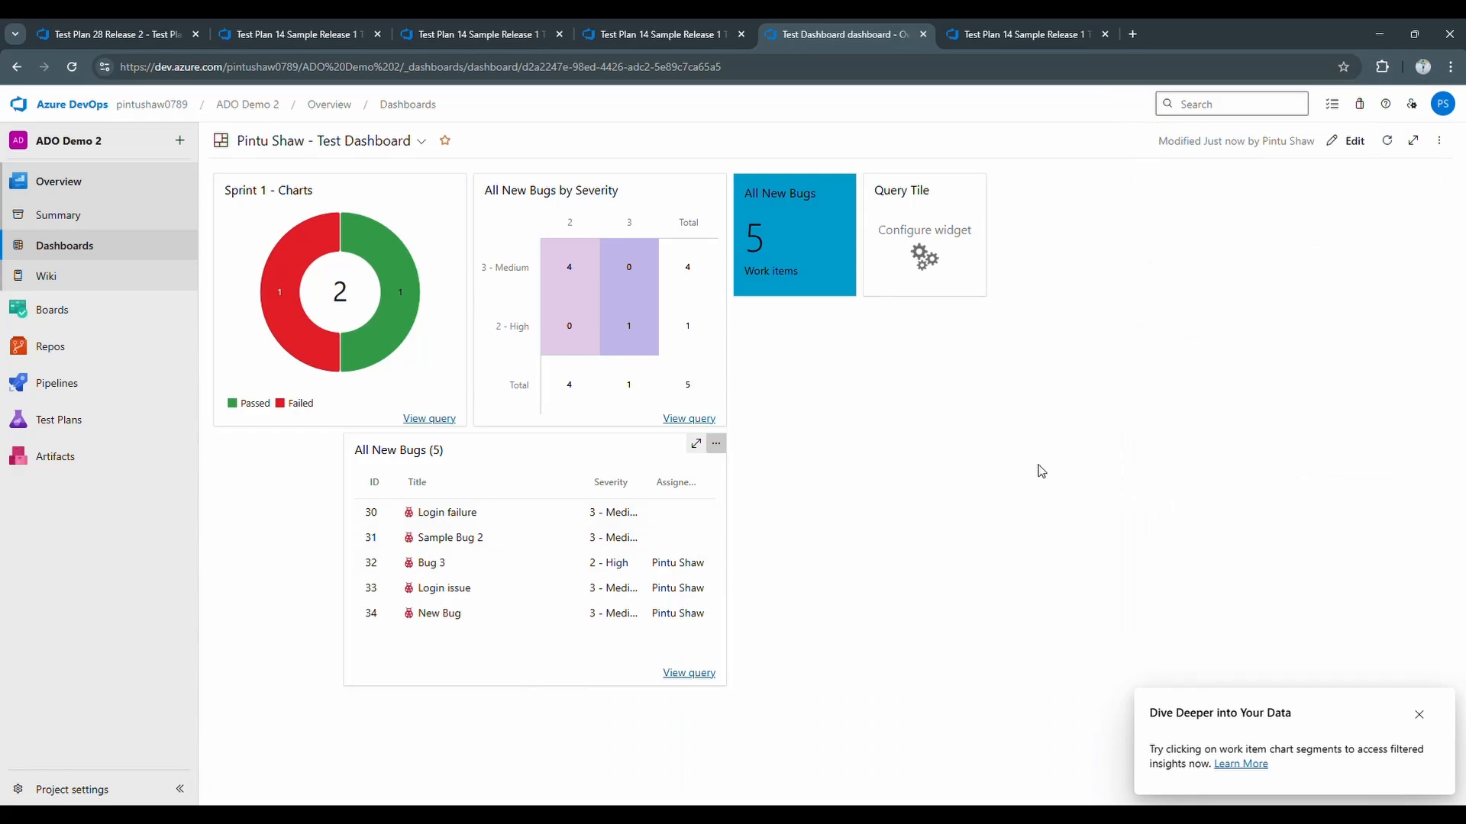
{"action": "left_click", "coordinate": [1418, 714]}
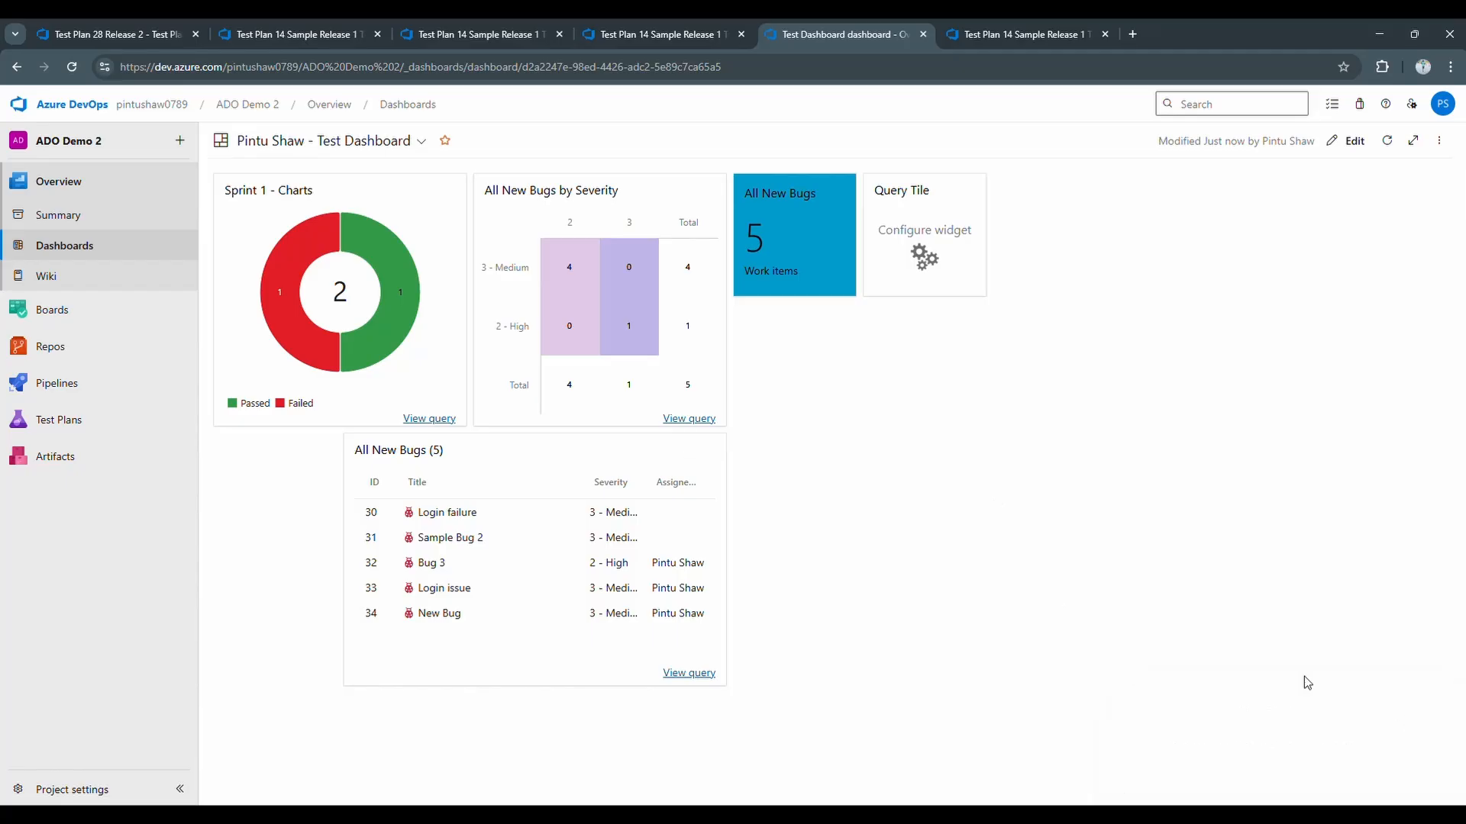
- Move the All New Bugs results widget to the first column, directly below the Sprint 1 chart, and finish editing the dashboard
{"action": "left_click", "coordinate": [1348, 145]}
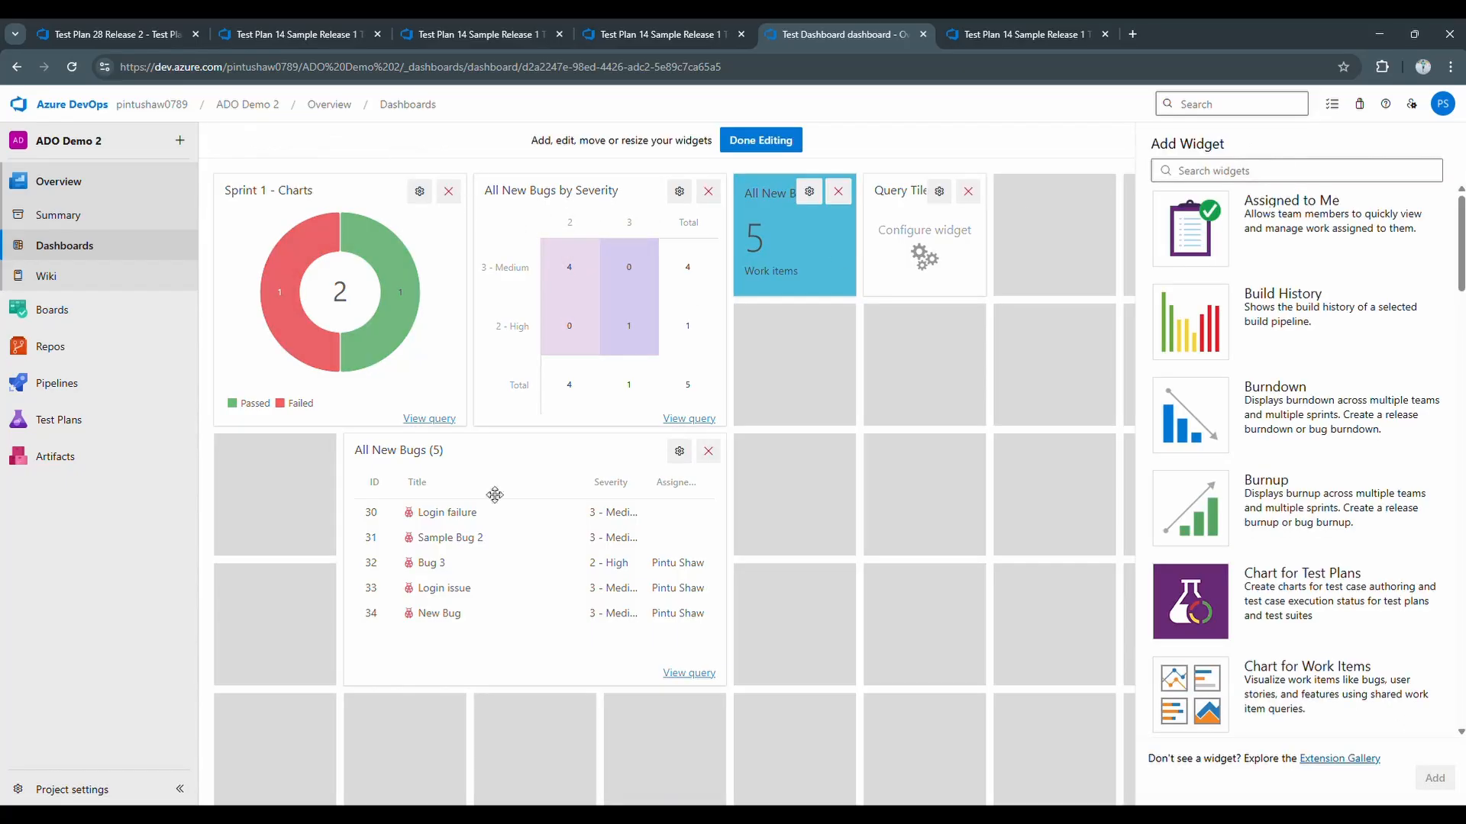
{"action": "left_click_drag", "start_coordinate": [468, 461], "coordinate": [358, 461]}
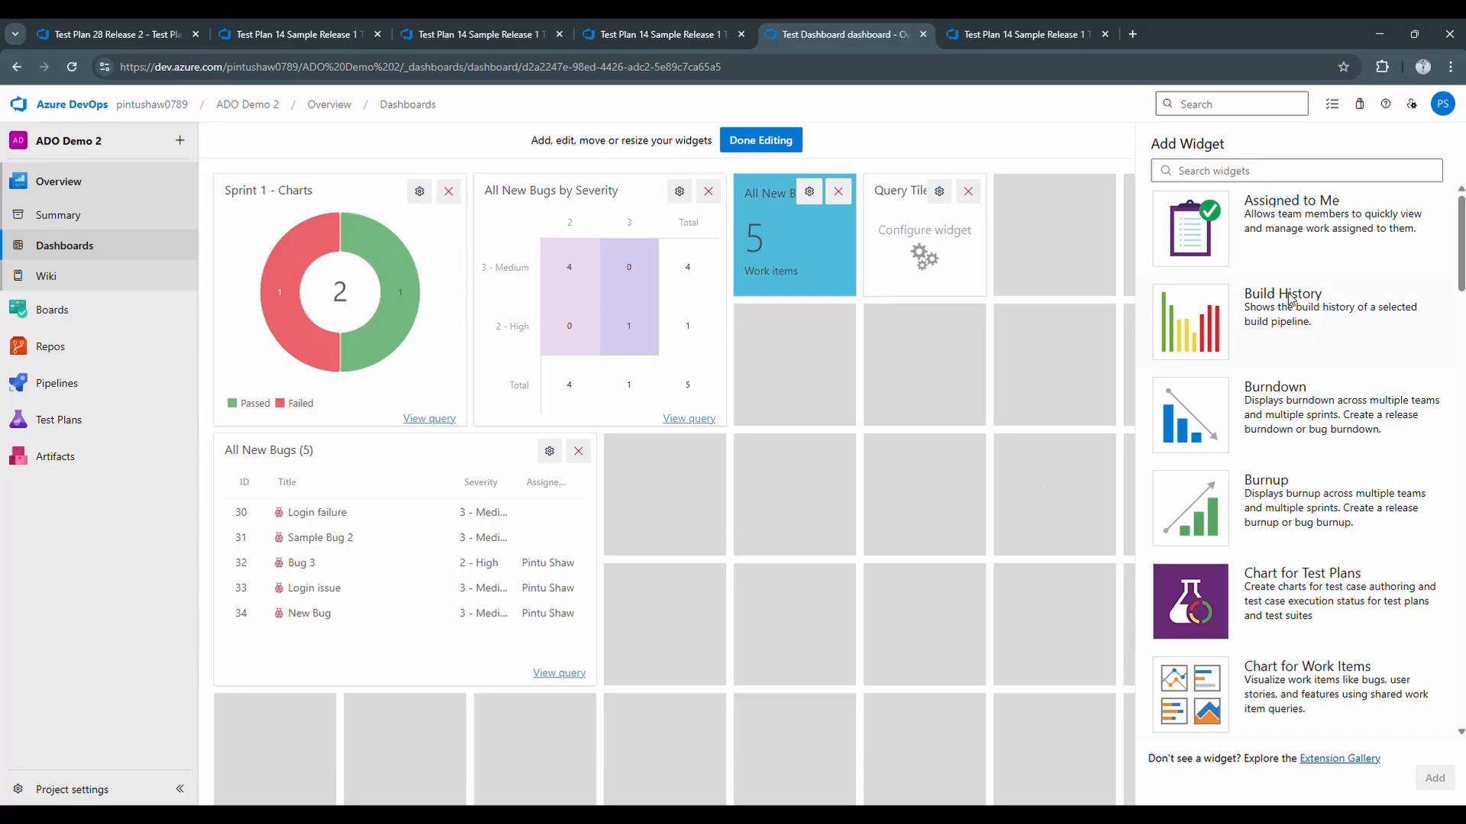
{"action": "left_click", "coordinate": [775, 146]}
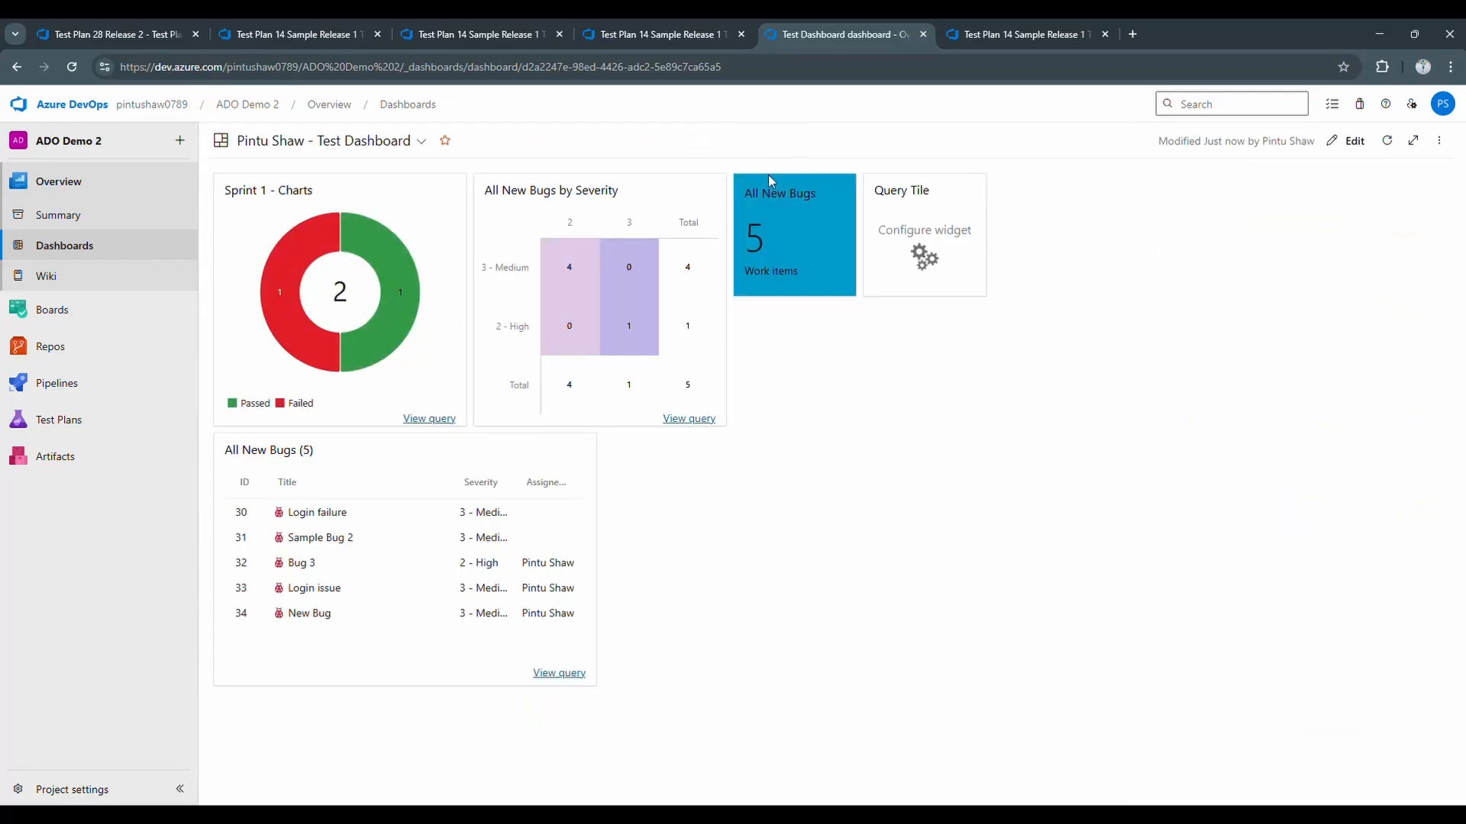
- Set the width of the All New Bugs results widget to 4 and save it
{"action": "left_click", "coordinate": [586, 454]}
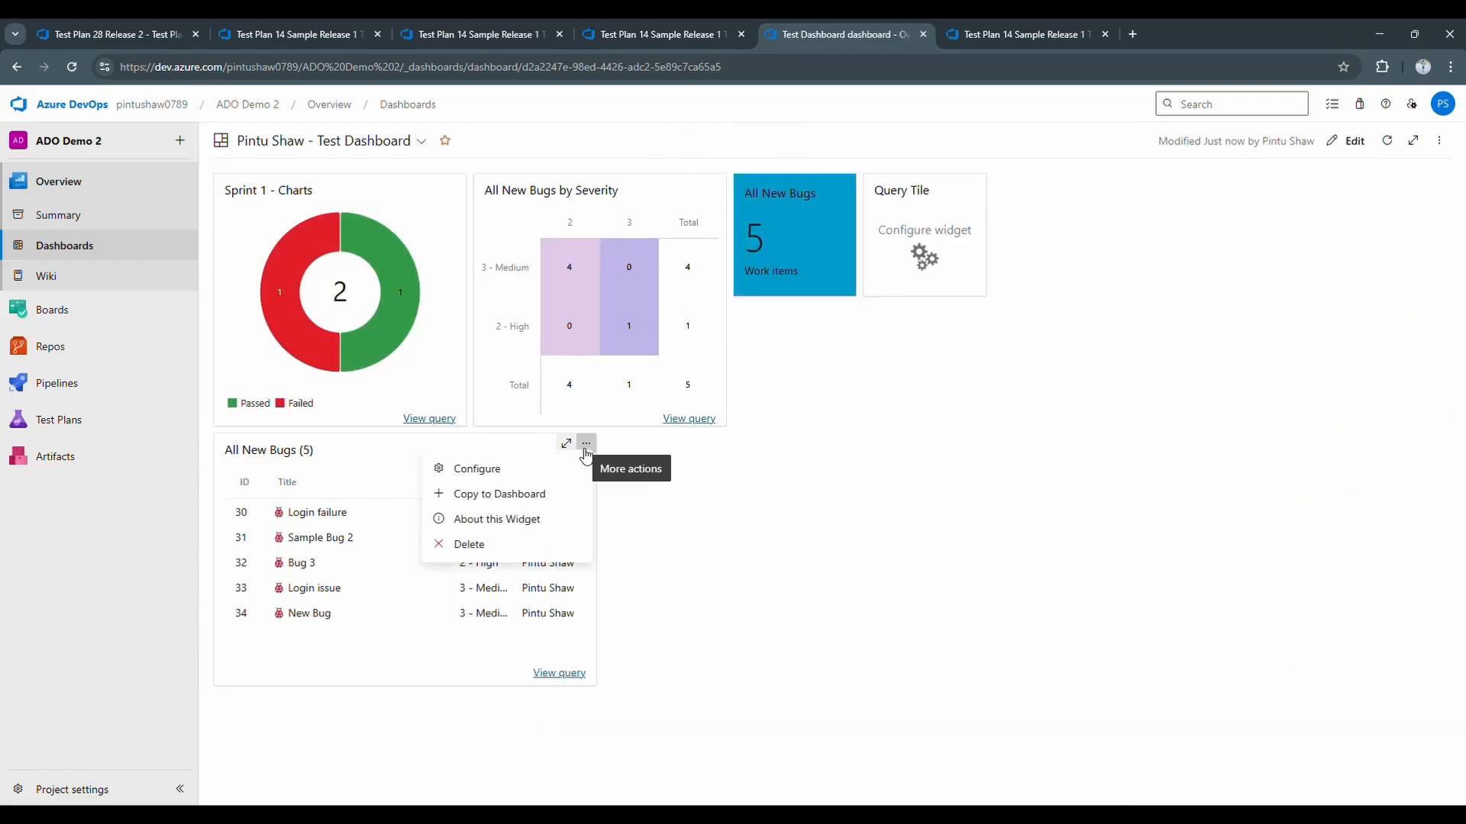
{"action": "left_click", "coordinate": [454, 469]}
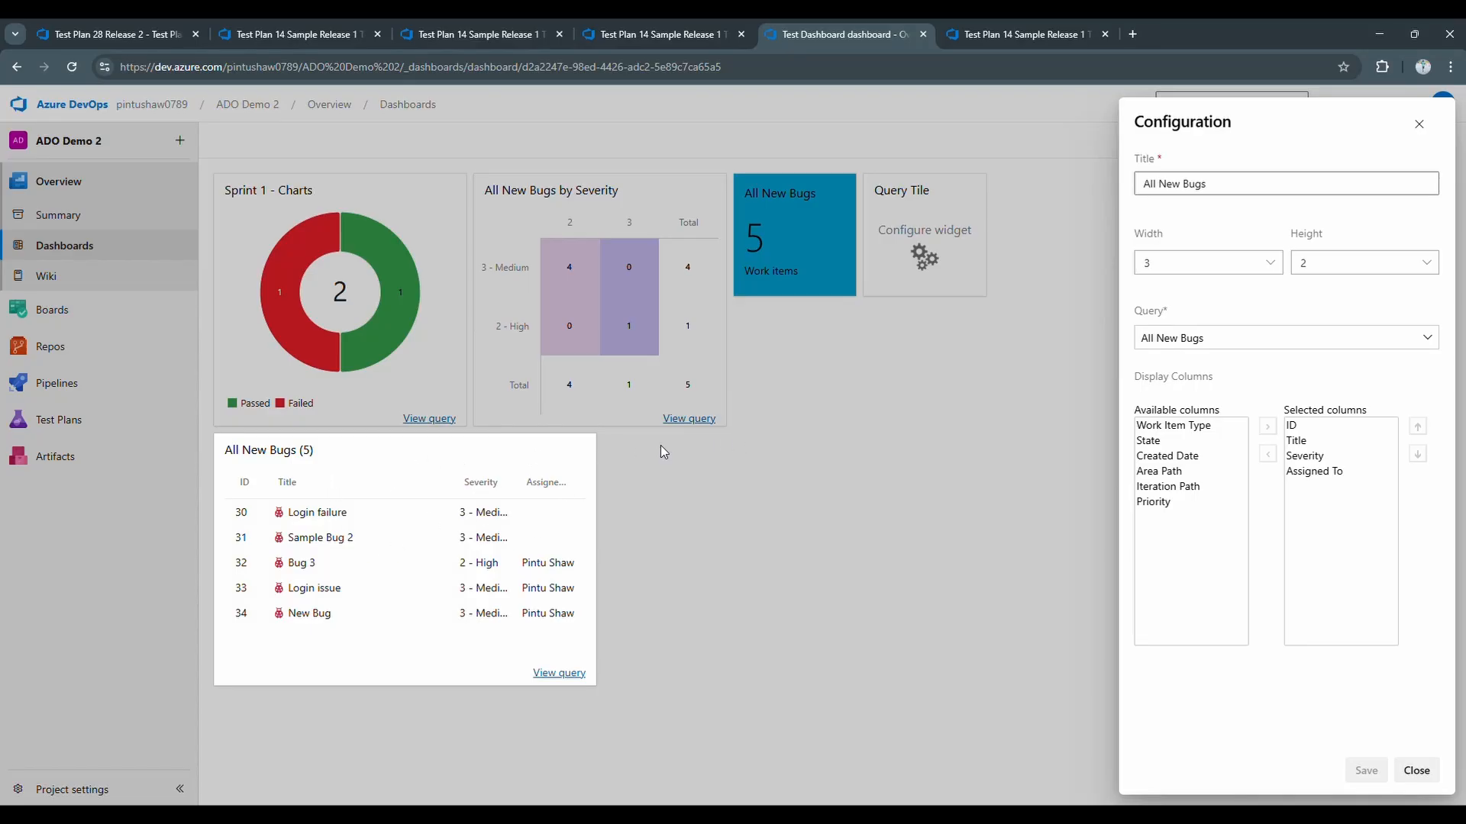
{"action": "left_click", "coordinate": [1239, 265]}
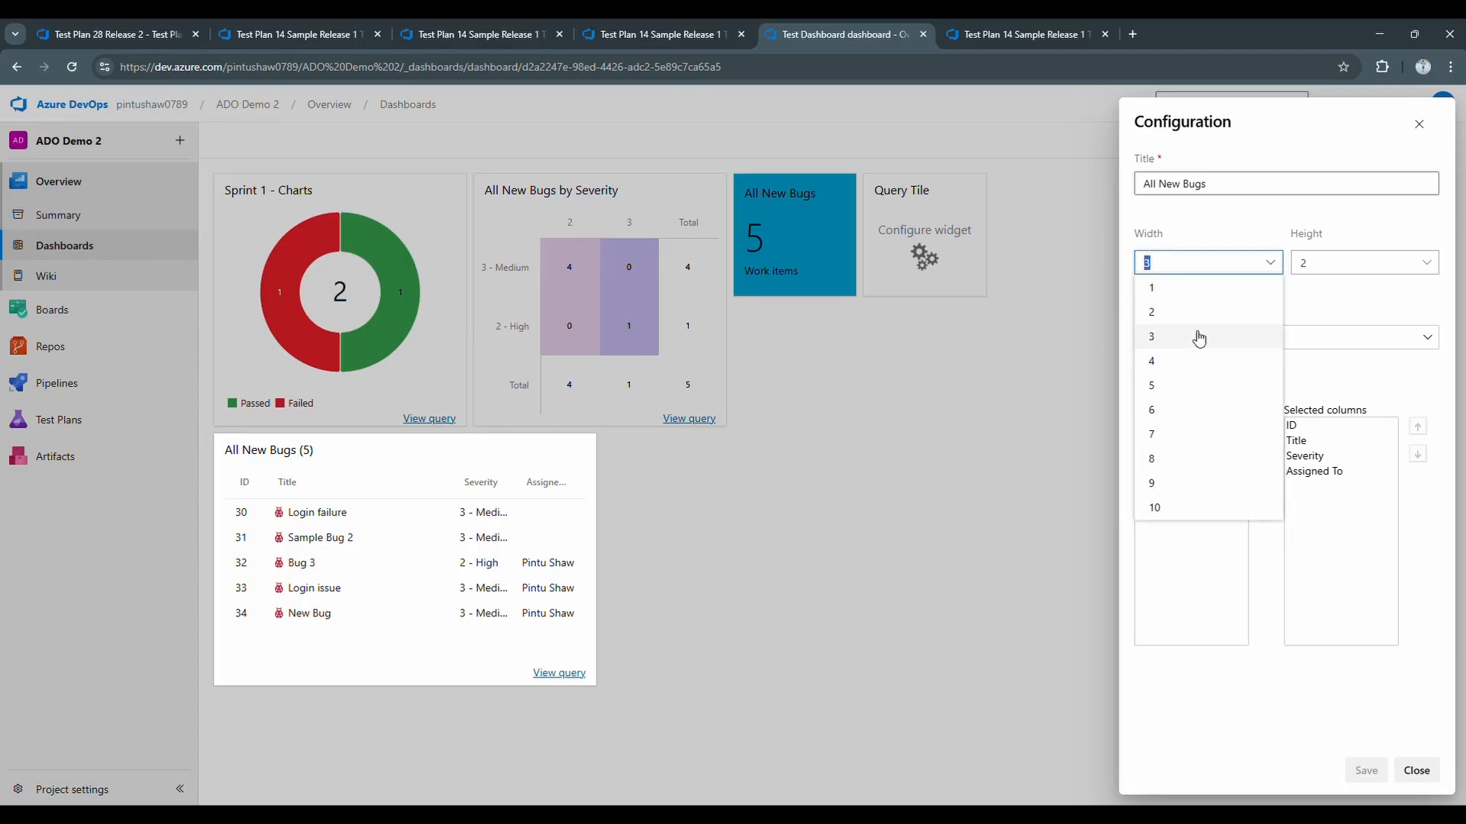
{"action": "left_click", "coordinate": [1190, 363]}
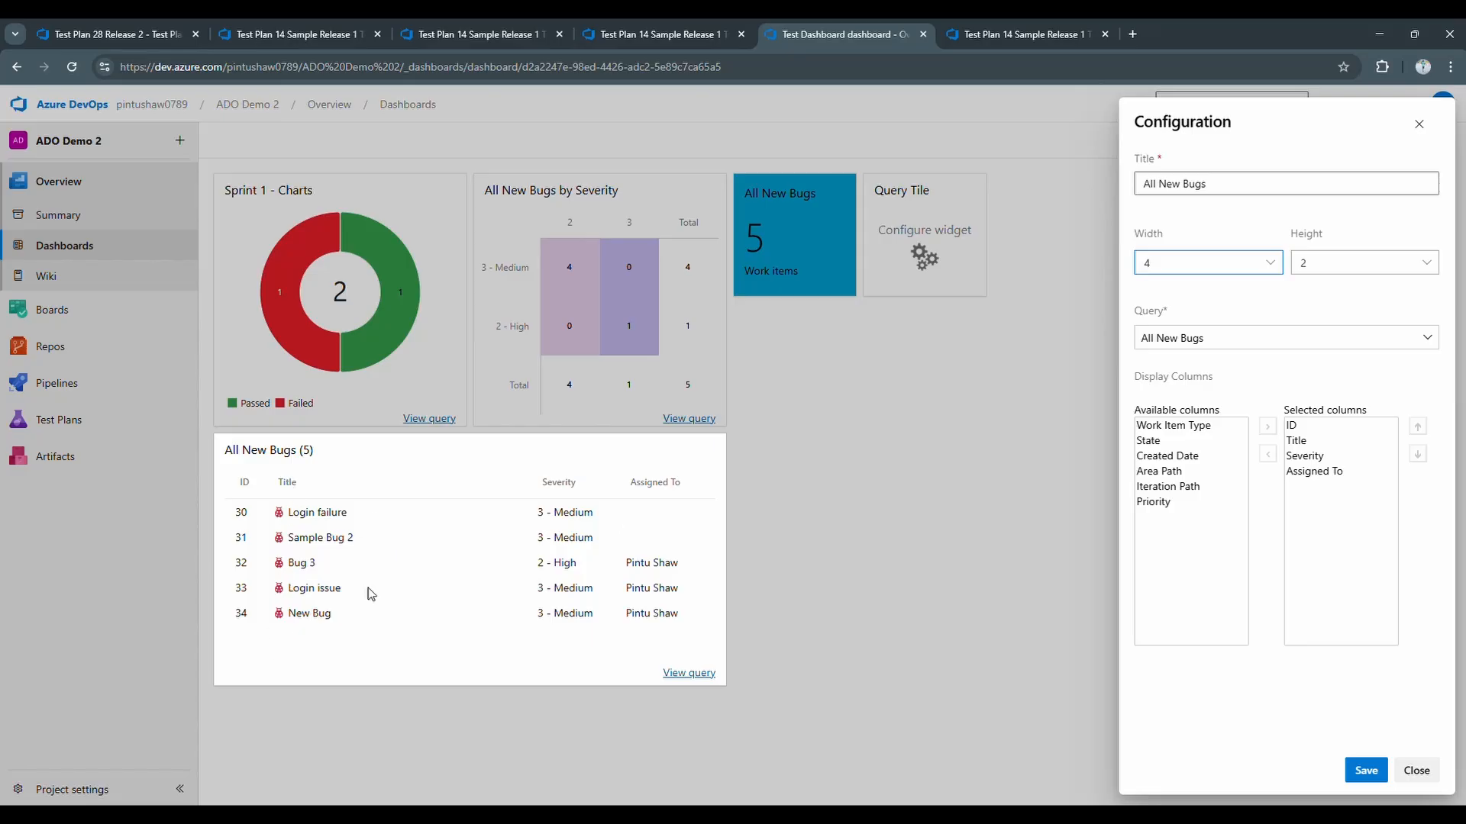
{"action": "left_click", "coordinate": [1365, 772]}
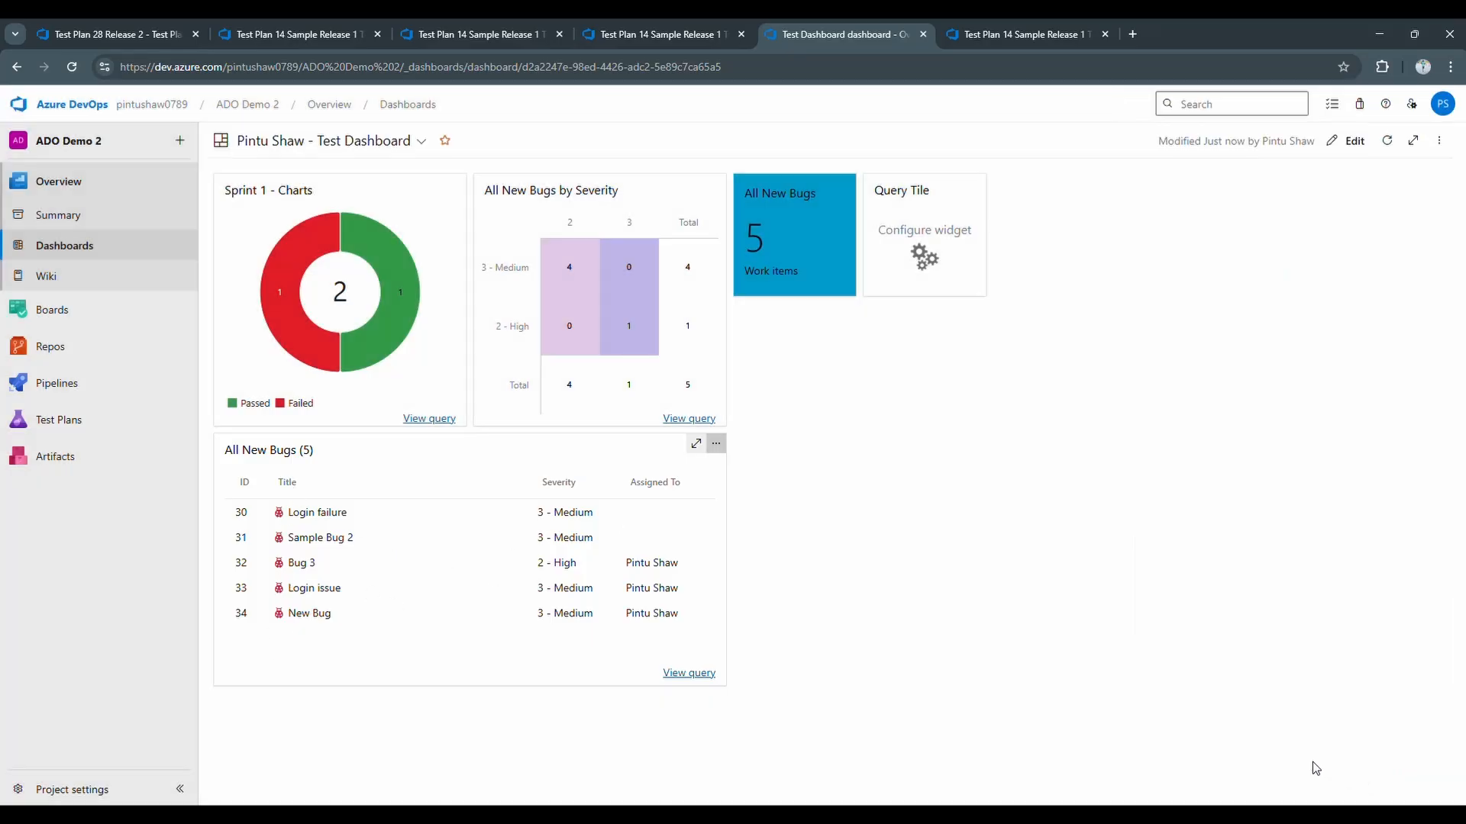
- Set the width of the All New Bugs by Severity pivot table widget to 3 and save it
{"action": "left_click", "coordinate": [716, 184]}
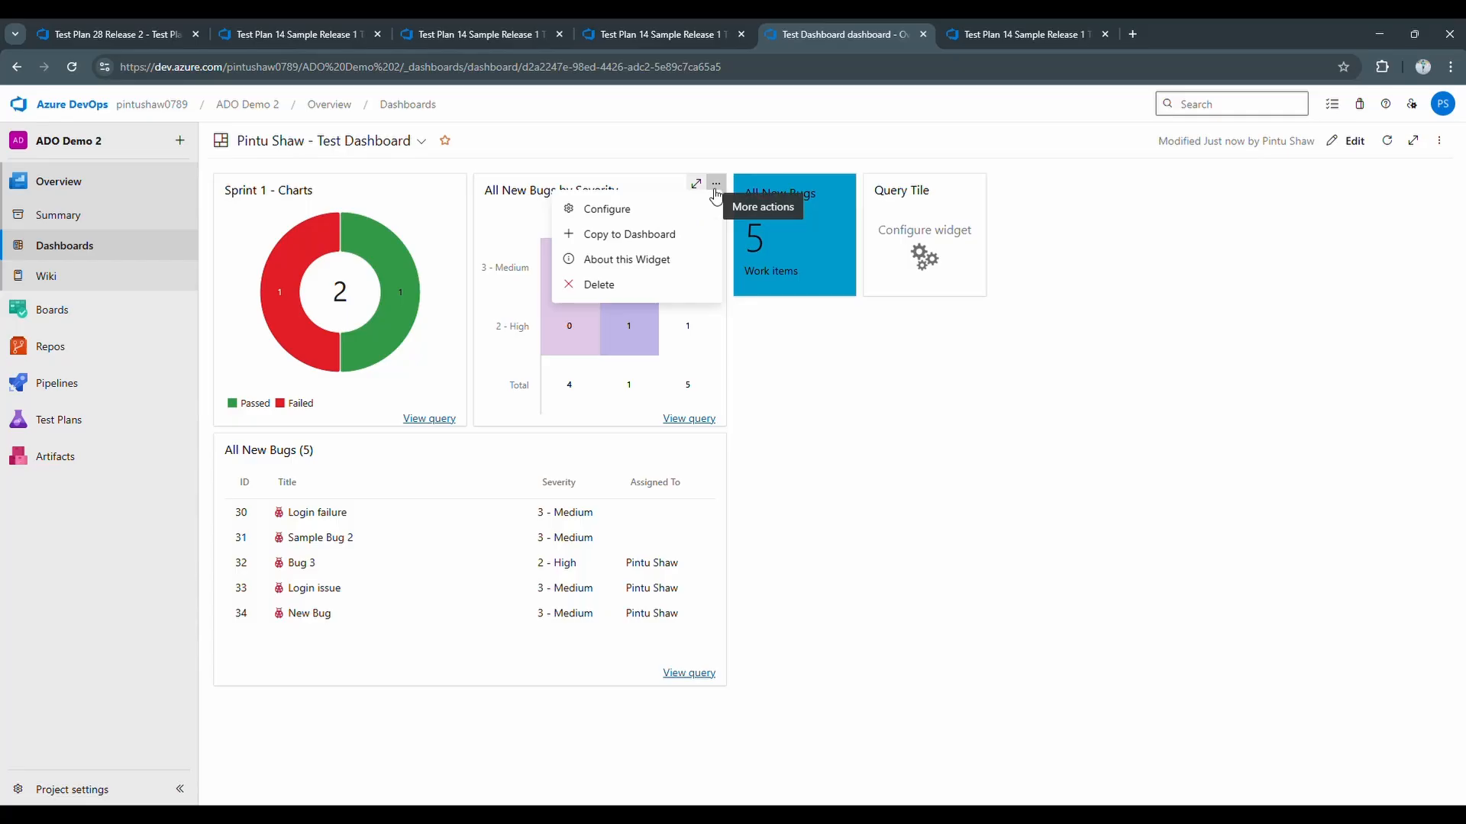
{"action": "left_click", "coordinate": [674, 211]}
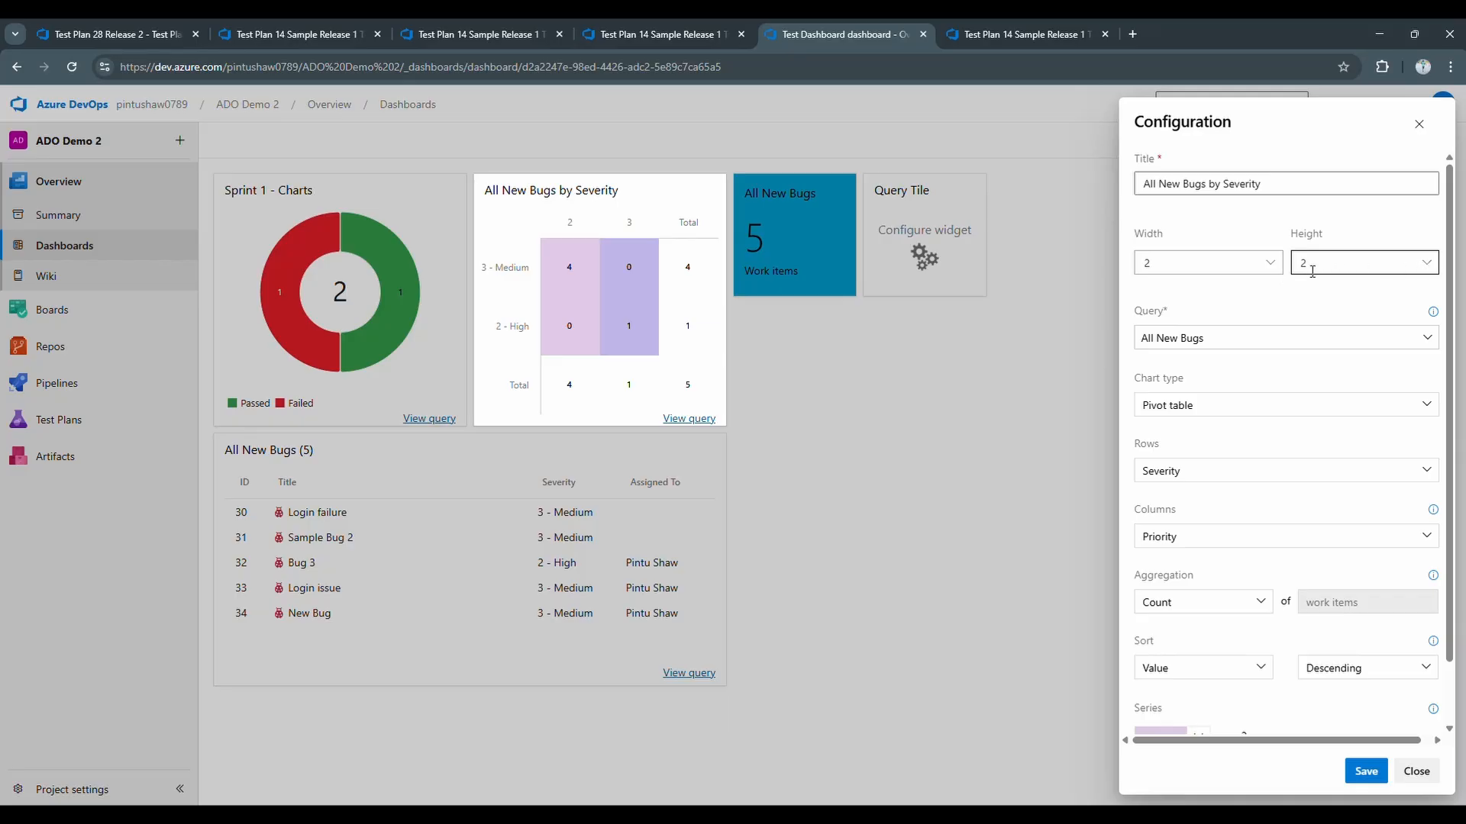
{"action": "left_click", "coordinate": [1274, 267]}
{"action": "left_click", "coordinate": [1165, 313]}
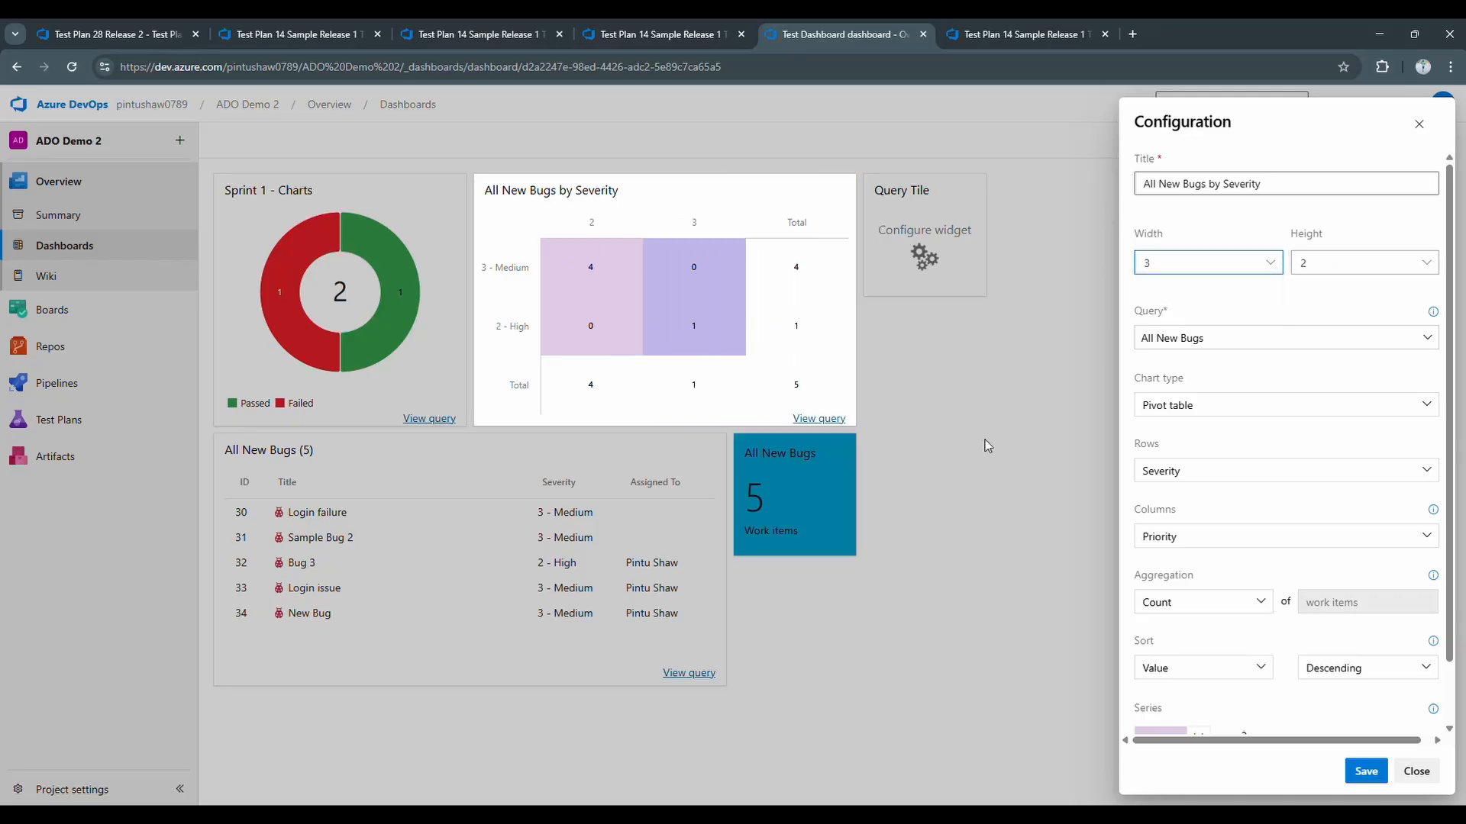
{"action": "left_click", "coordinate": [1366, 771]}
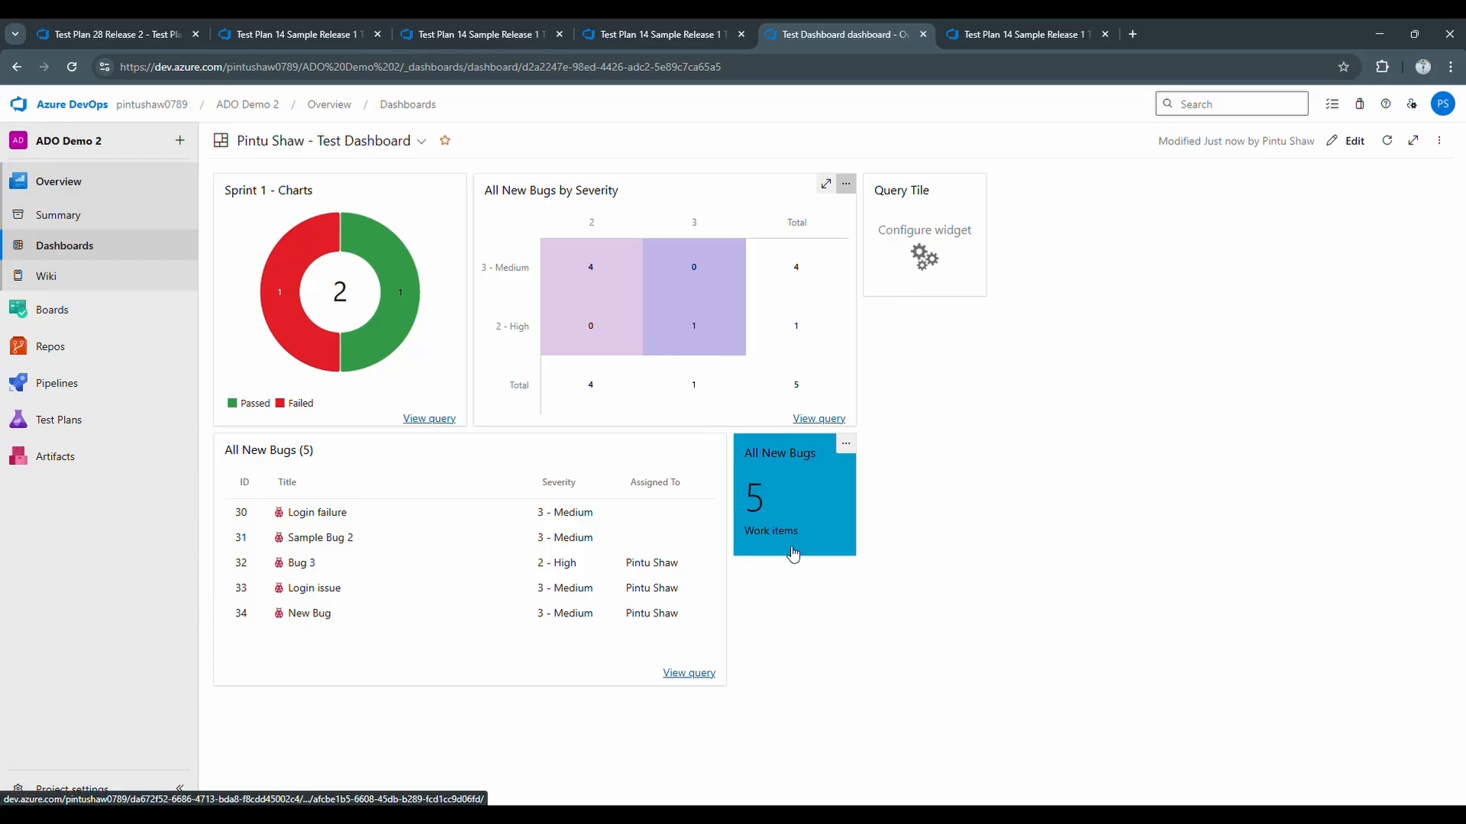
- Rearrange the dashboard with both query tiles above the Sprint 1 chart and, beside them, the bug results list above the severity pivot table
{"action": "left_click", "coordinate": [1348, 140]}
{"action": "left_click_drag", "start_coordinate": [776, 450], "coordinate": [908, 327]}
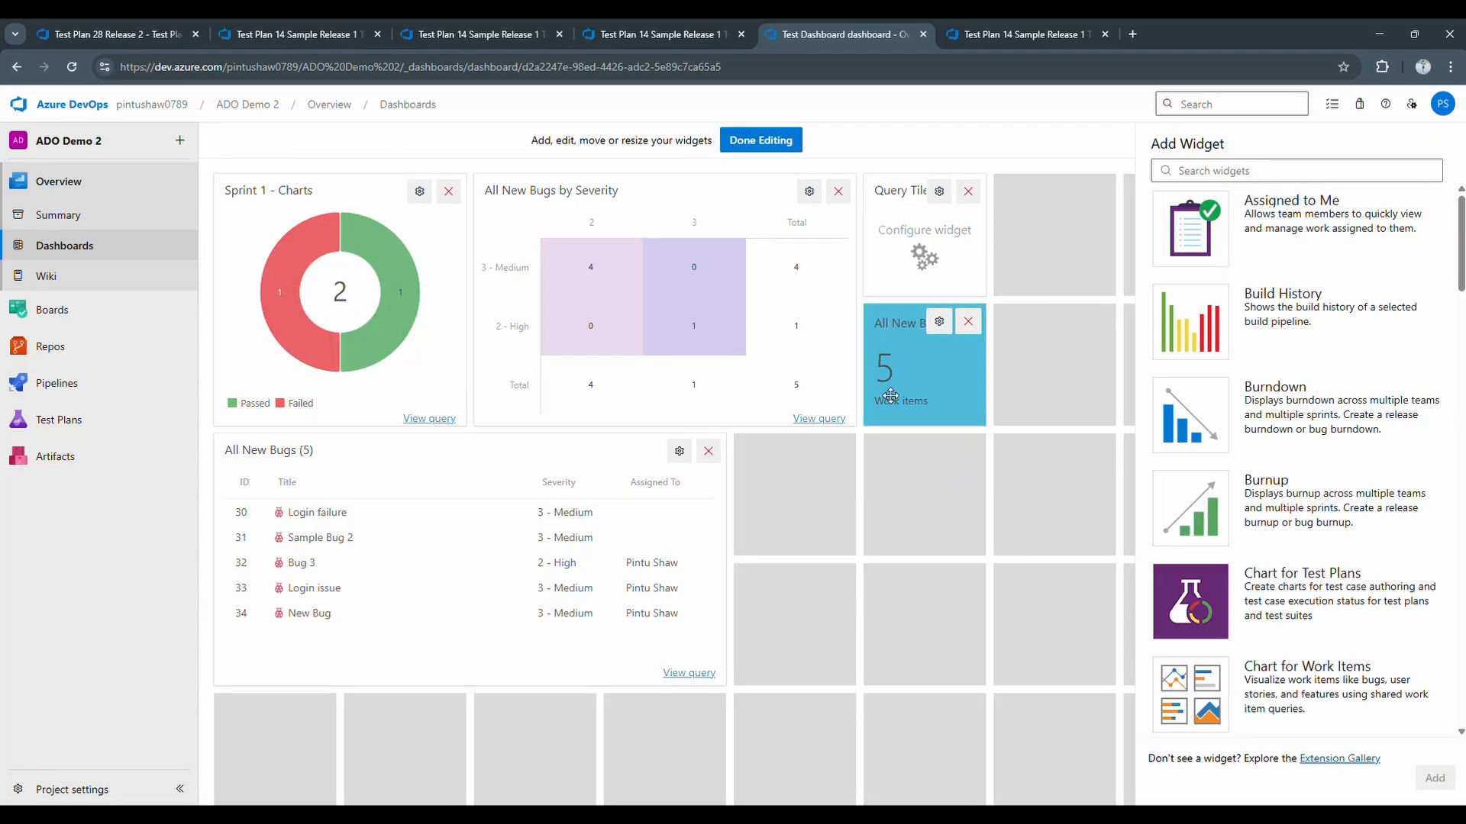
{"action": "left_click_drag", "start_coordinate": [895, 323], "coordinate": [249, 197]}
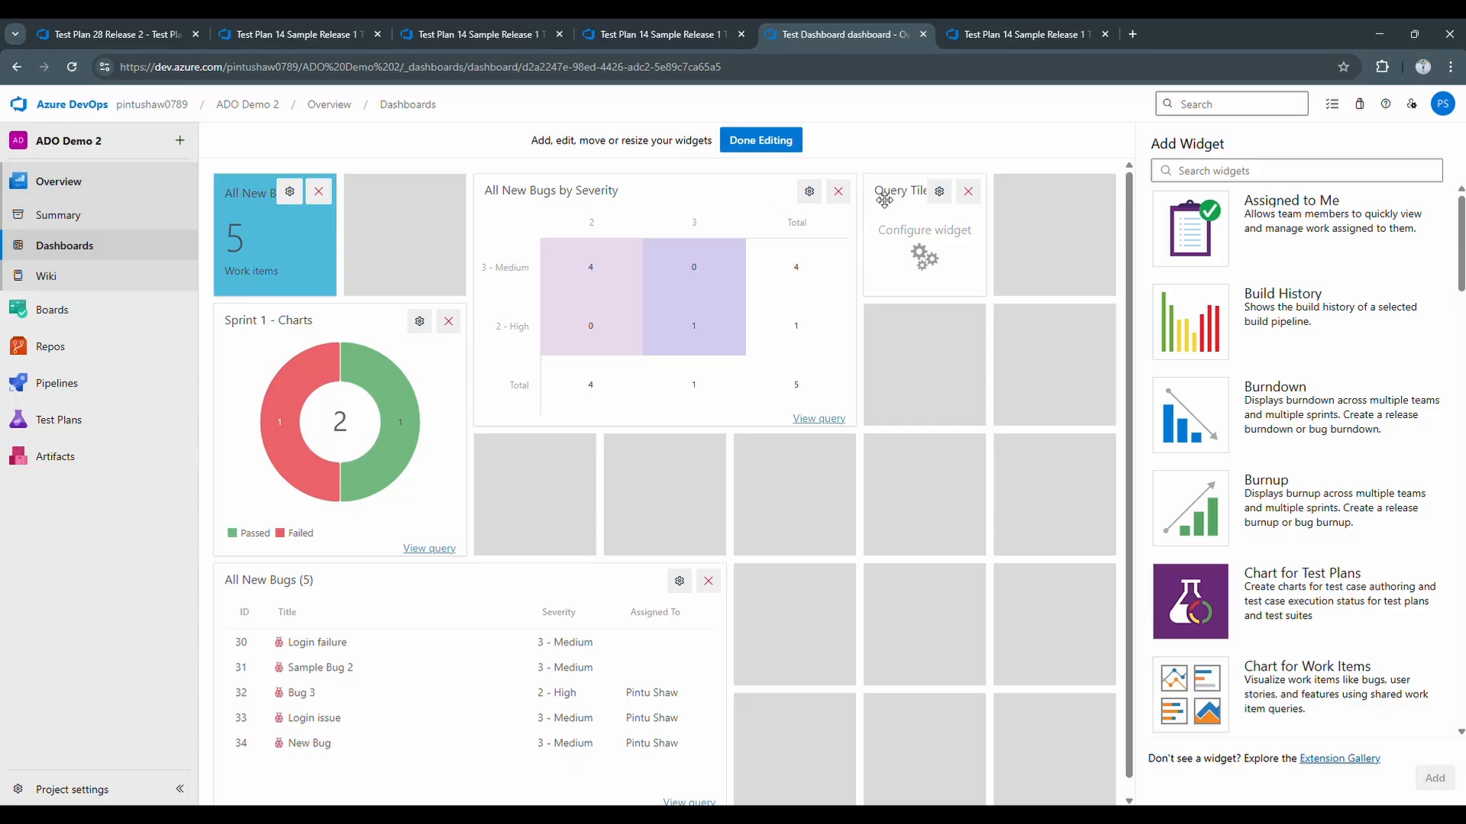
{"action": "left_click_drag", "start_coordinate": [881, 200], "coordinate": [373, 200]}
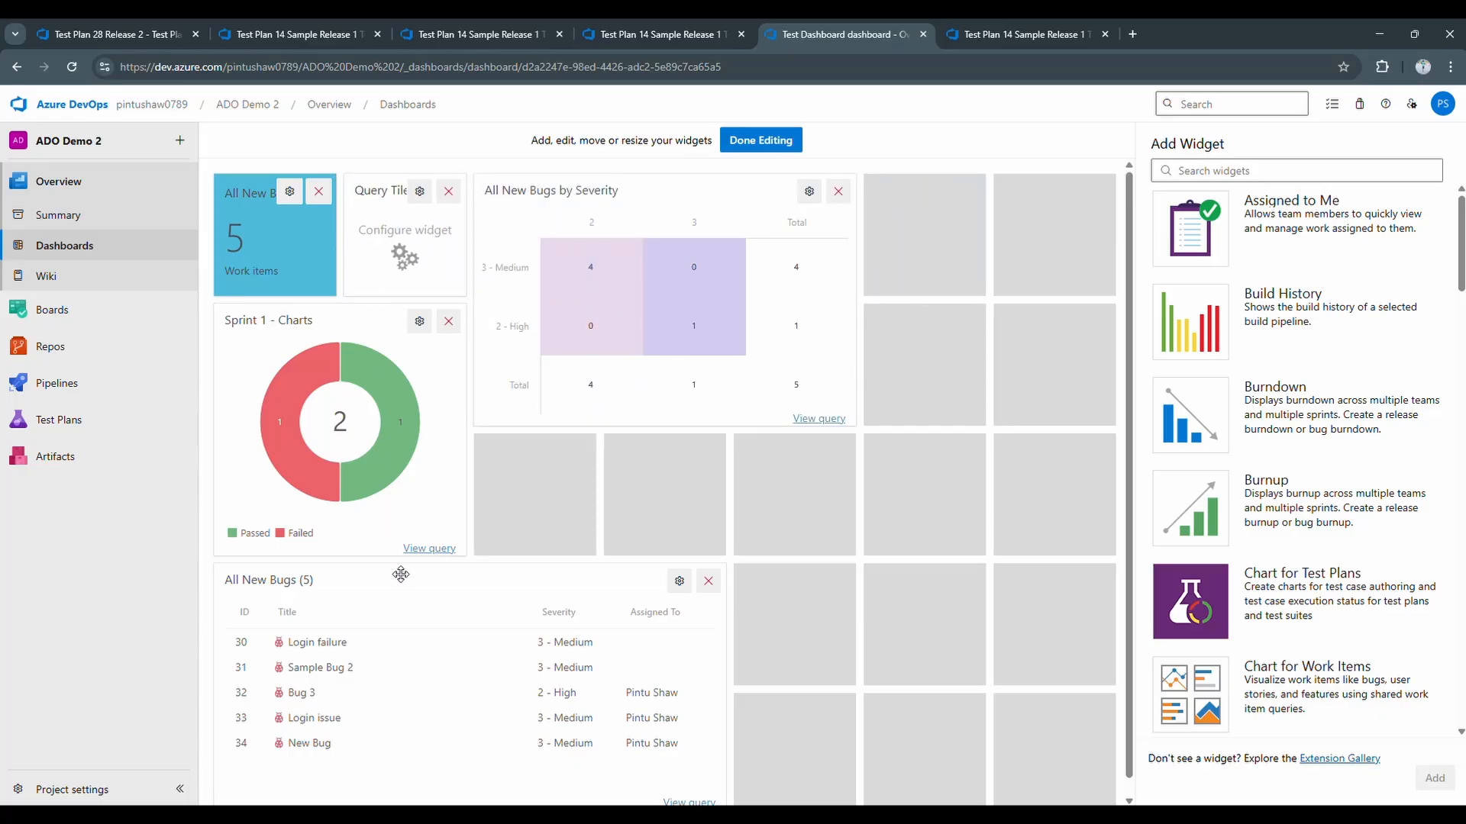
{"action": "left_click_drag", "start_coordinate": [401, 582], "coordinate": [658, 462]}
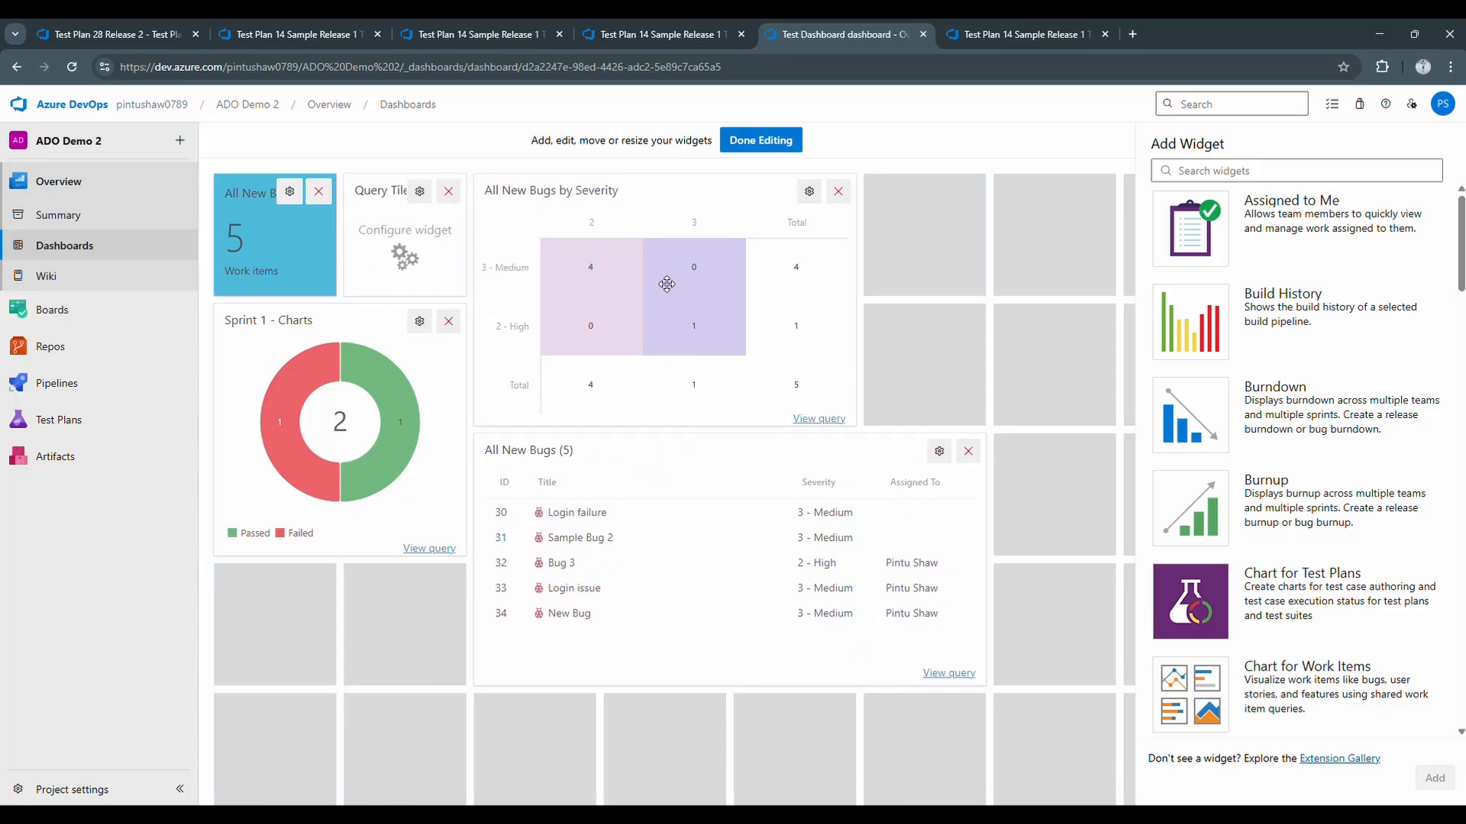
{"action": "left_click_drag", "start_coordinate": [644, 340], "coordinate": [649, 586]}
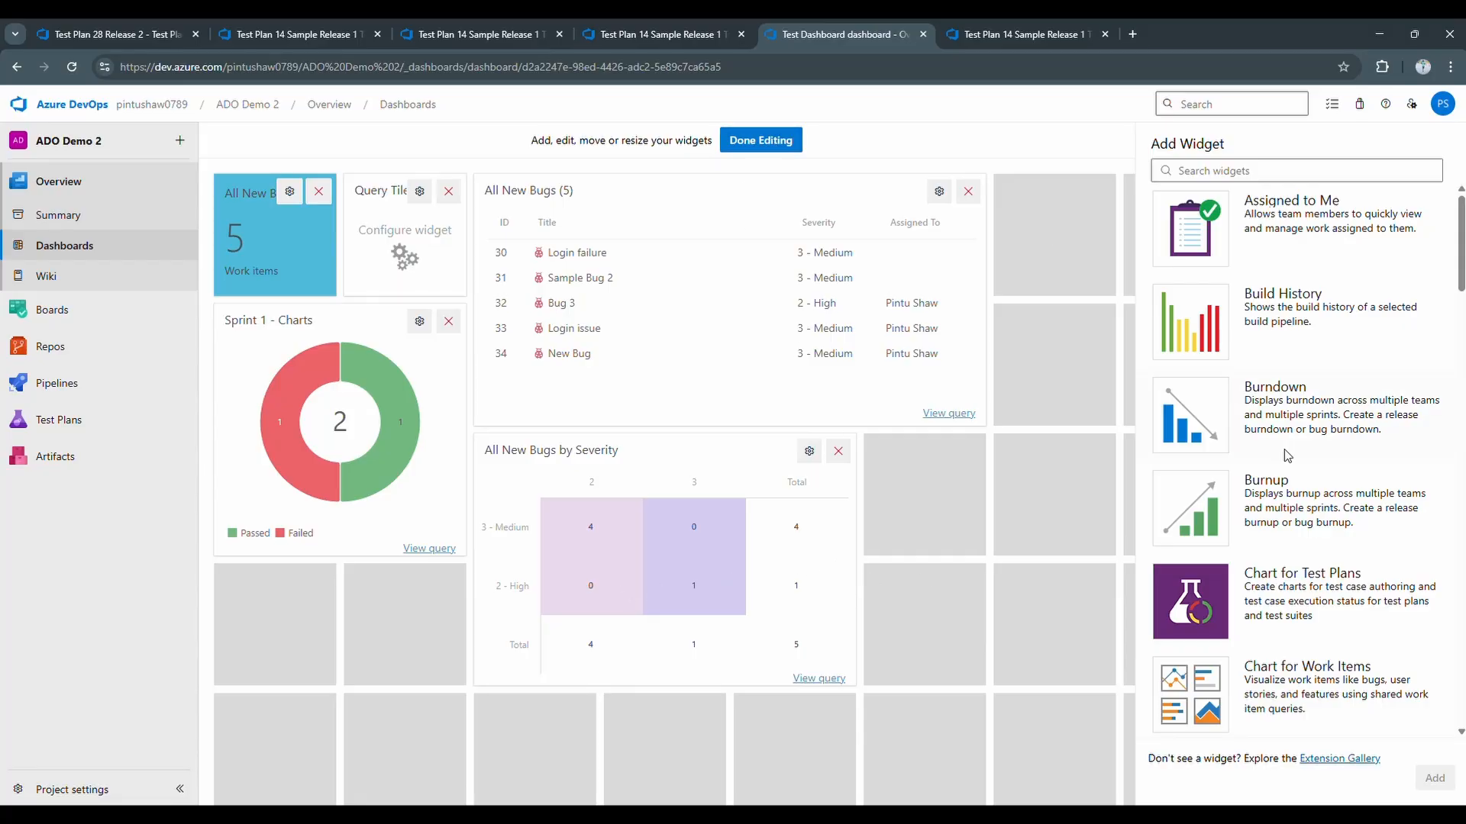
- Try placing a Team Members widget beside the All New Bugs by Severity pivot table, and delete it again
{"action": "scroll", "coordinate": [1261, 558], "scroll_direction": "down", "scroll_amount": 6}
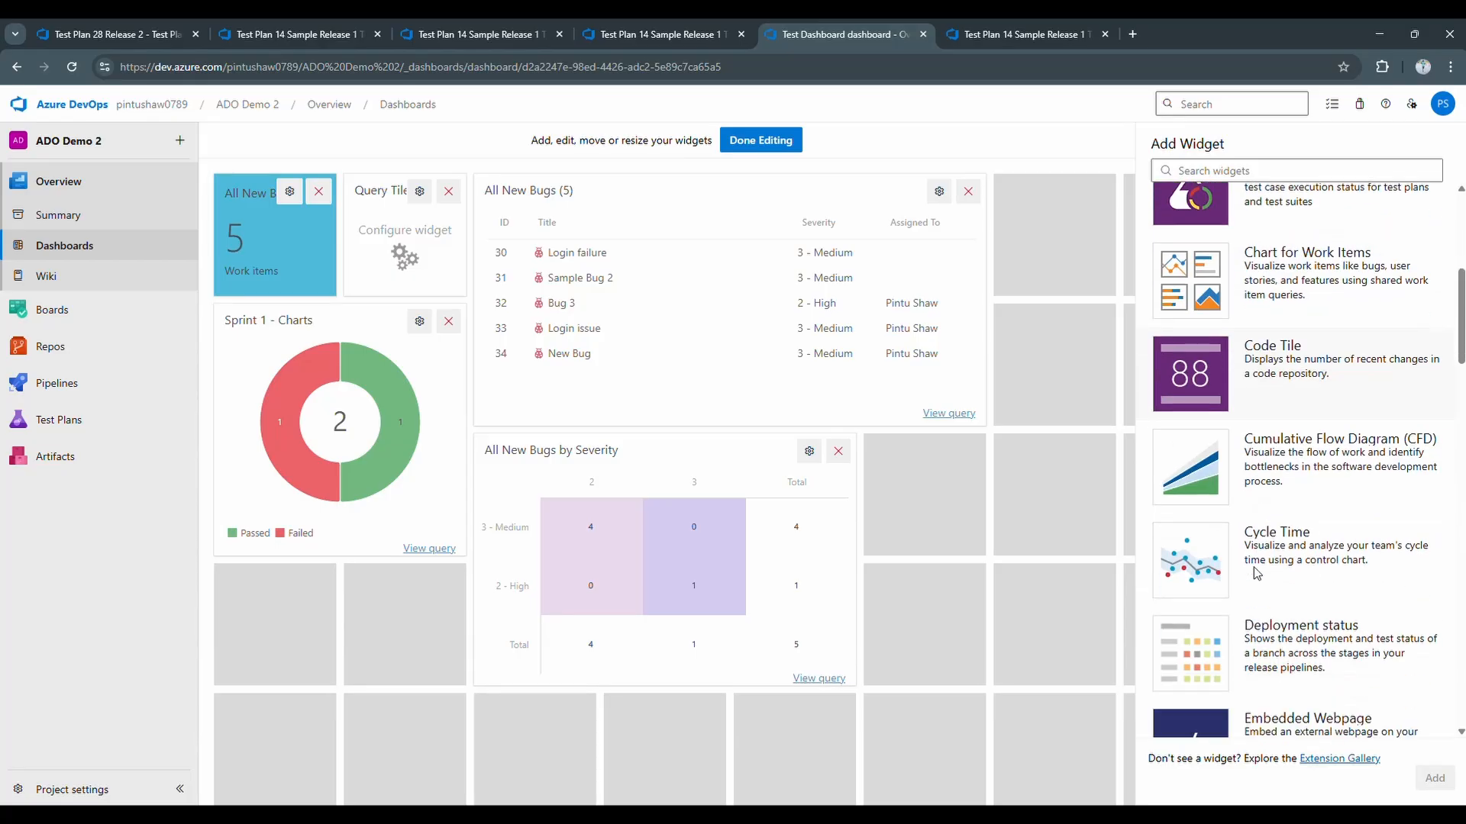
{"action": "scroll", "coordinate": [1254, 574], "scroll_direction": "down", "scroll_amount": 5}
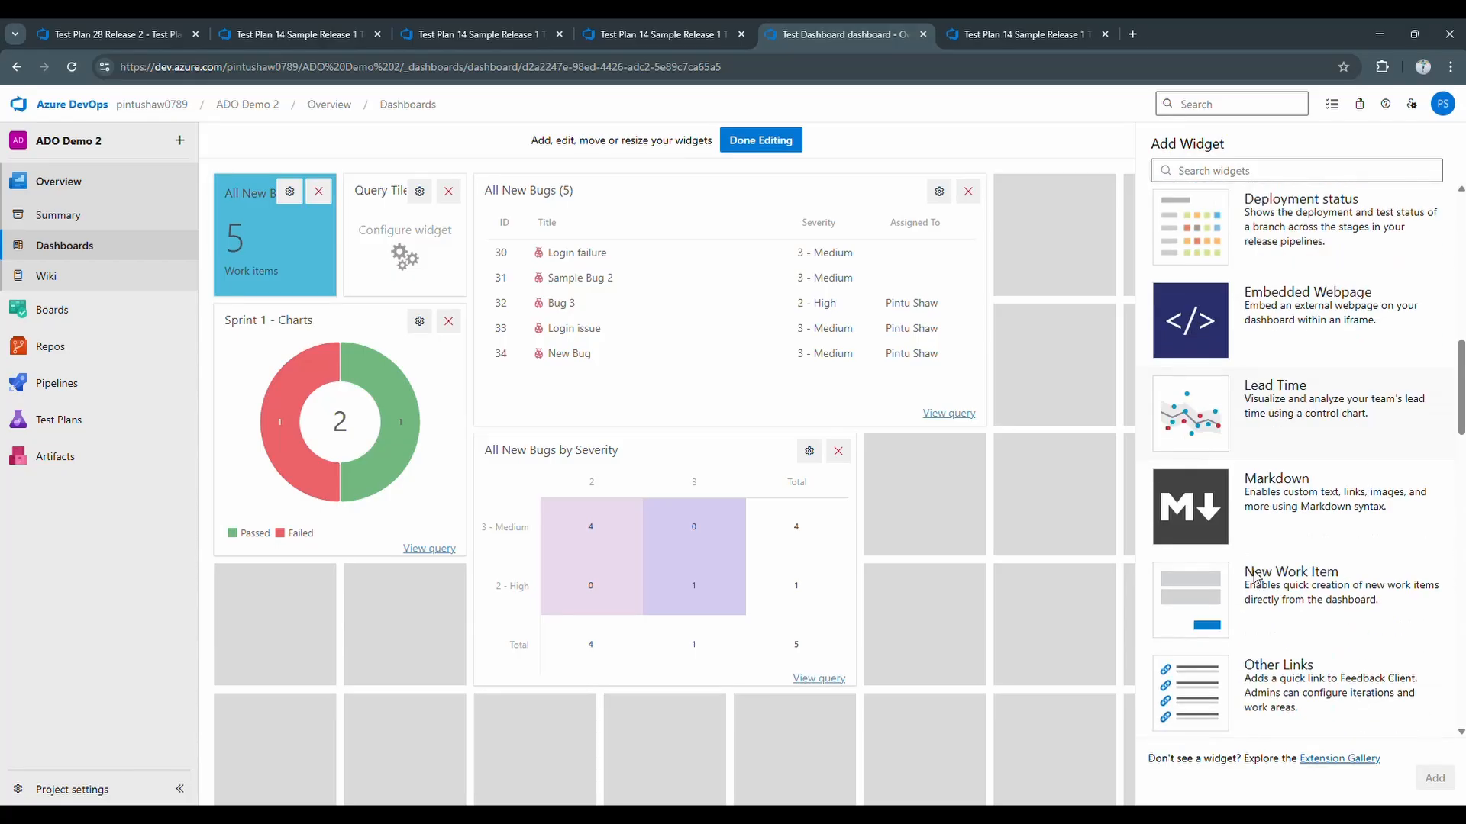
{"action": "scroll", "coordinate": [1256, 578], "scroll_direction": "down", "scroll_amount": 3}
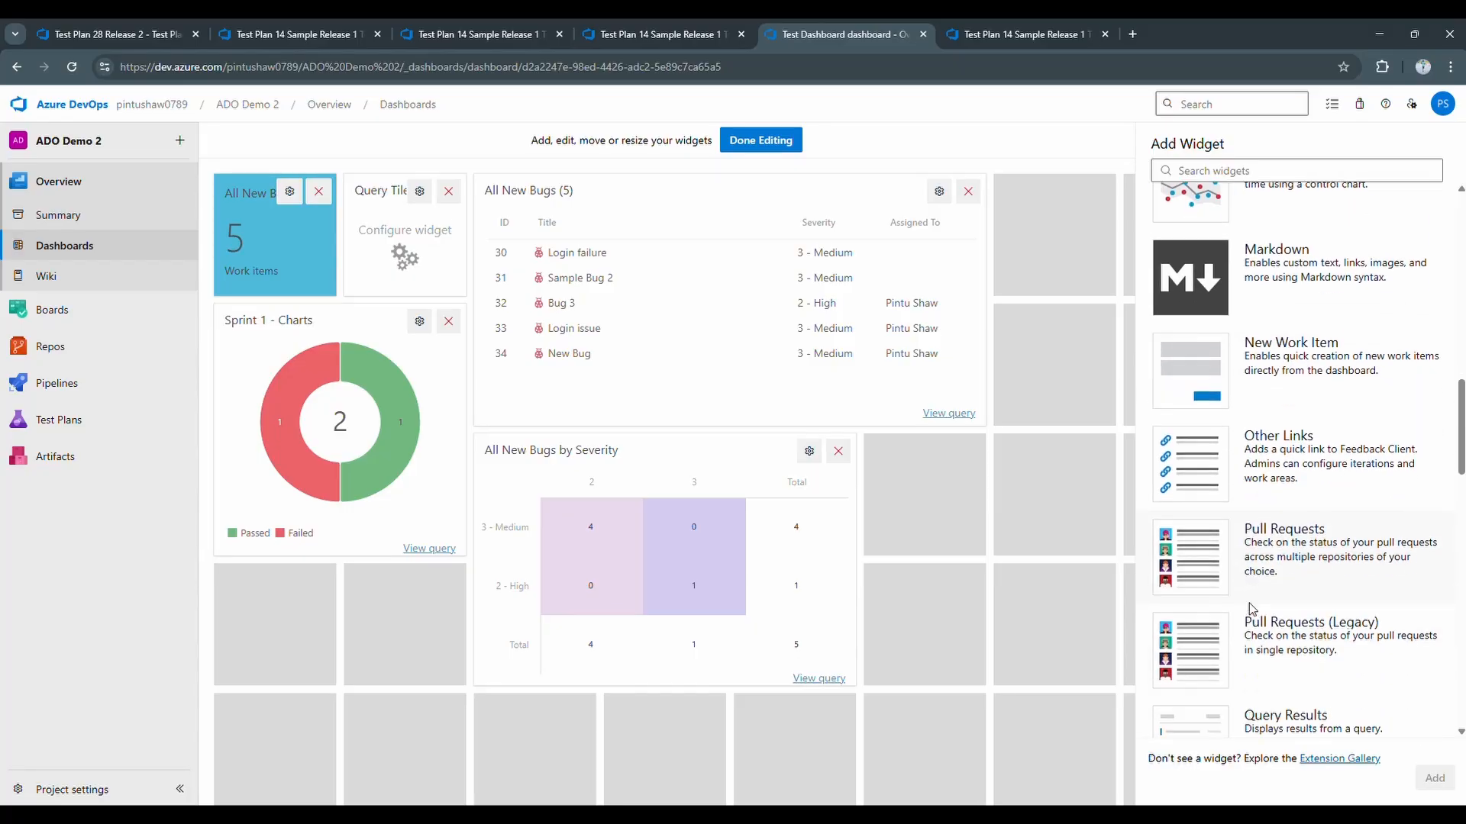
{"action": "scroll", "coordinate": [1250, 609], "scroll_direction": "down", "scroll_amount": 5}
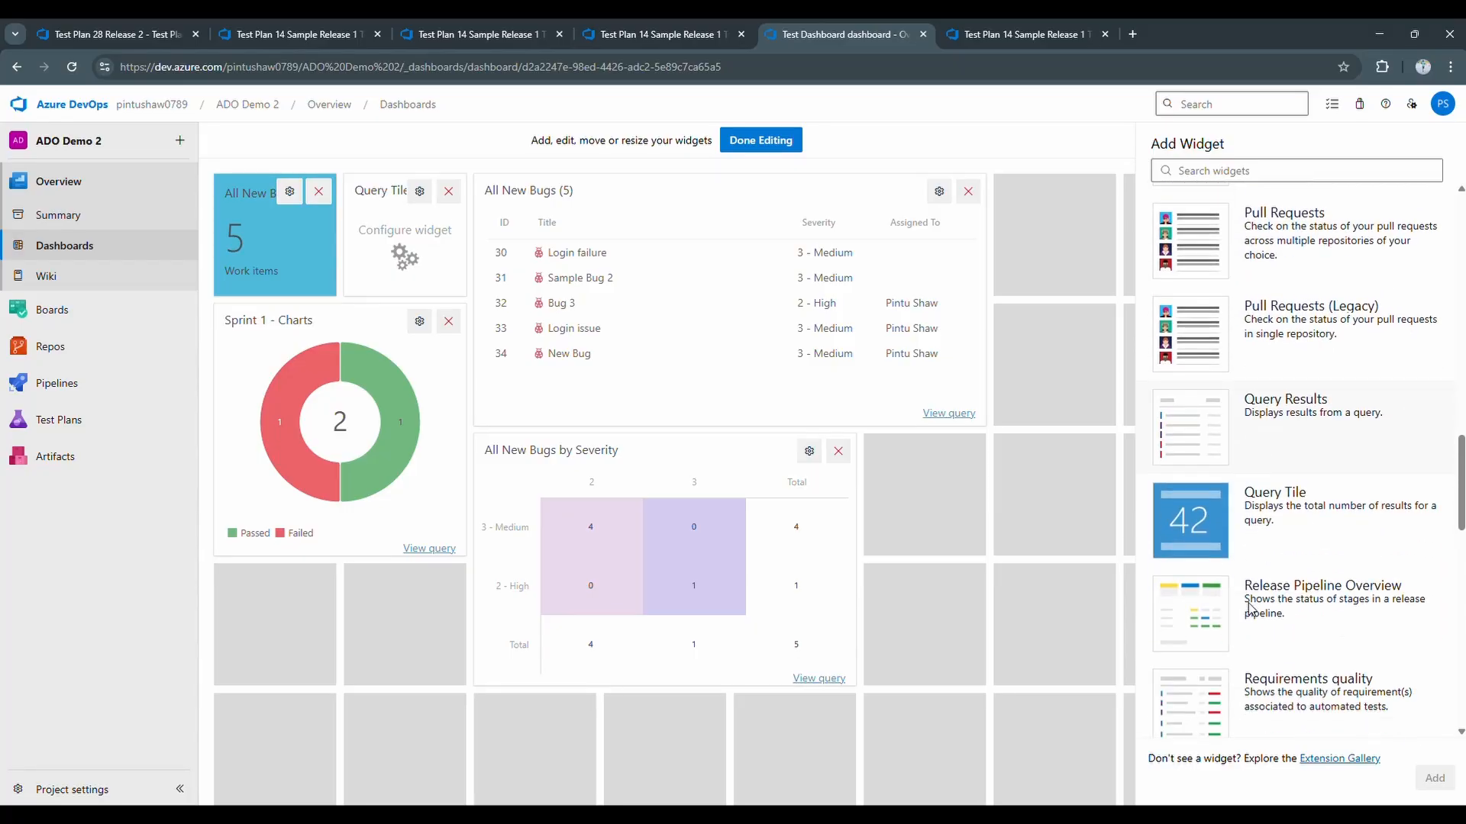
{"action": "scroll", "coordinate": [1251, 608], "scroll_direction": "down", "scroll_amount": 5}
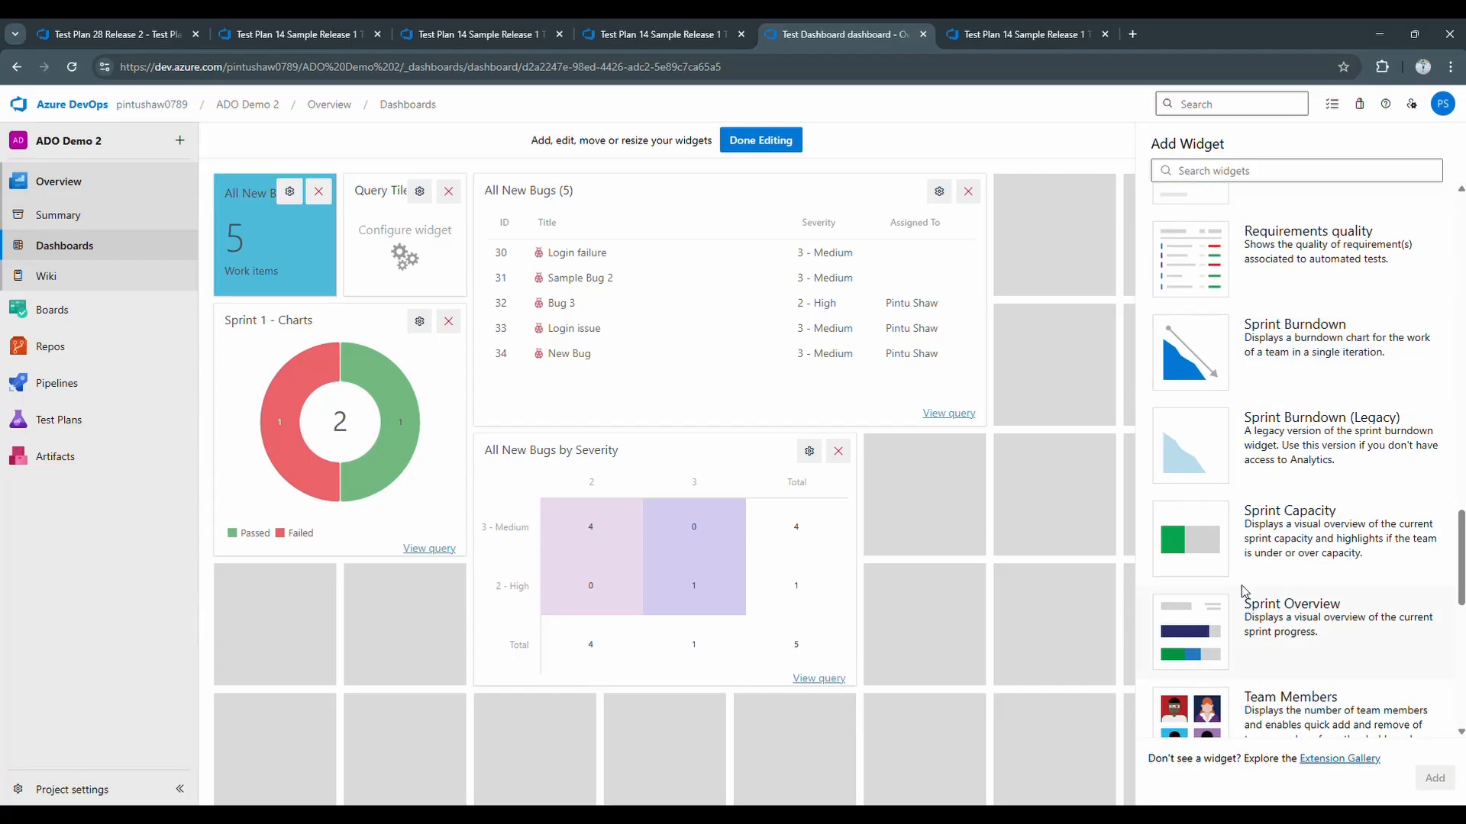
{"action": "scroll", "coordinate": [1202, 580], "scroll_direction": "down", "scroll_amount": 4}
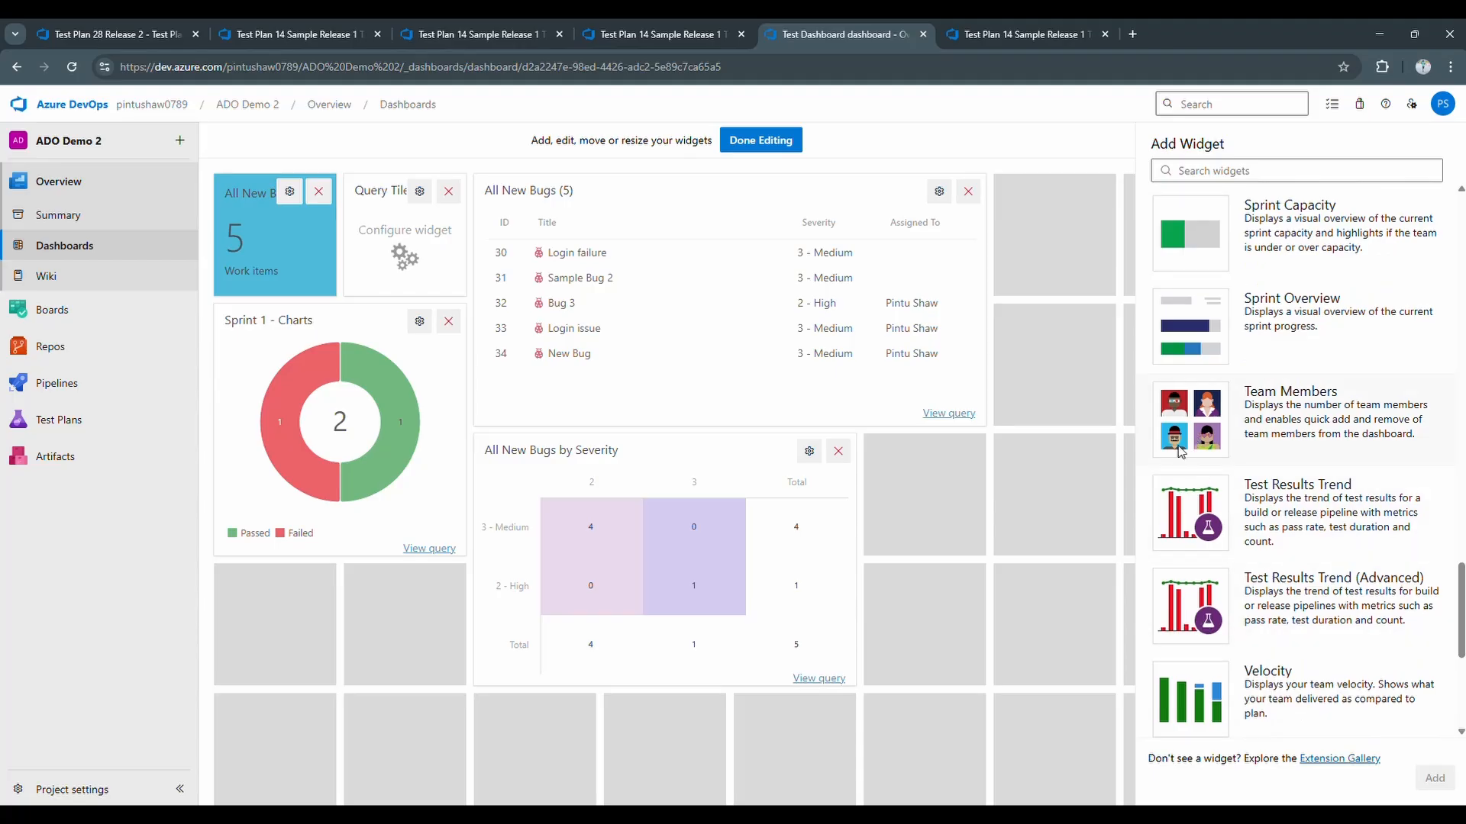
{"action": "left_click_drag", "start_coordinate": [1180, 452], "coordinate": [1020, 533]}
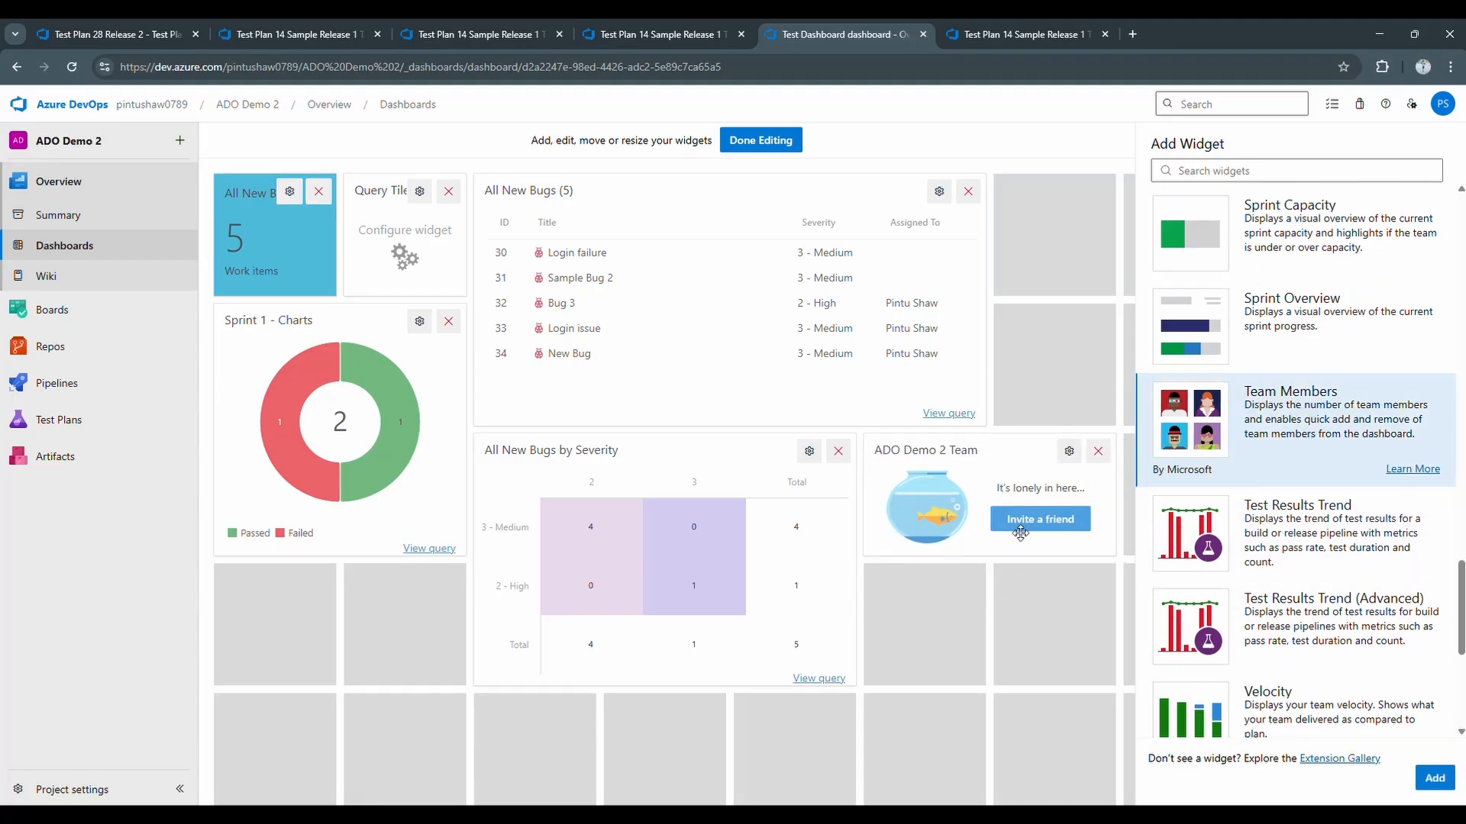
{"action": "left_click", "coordinate": [1098, 451]}
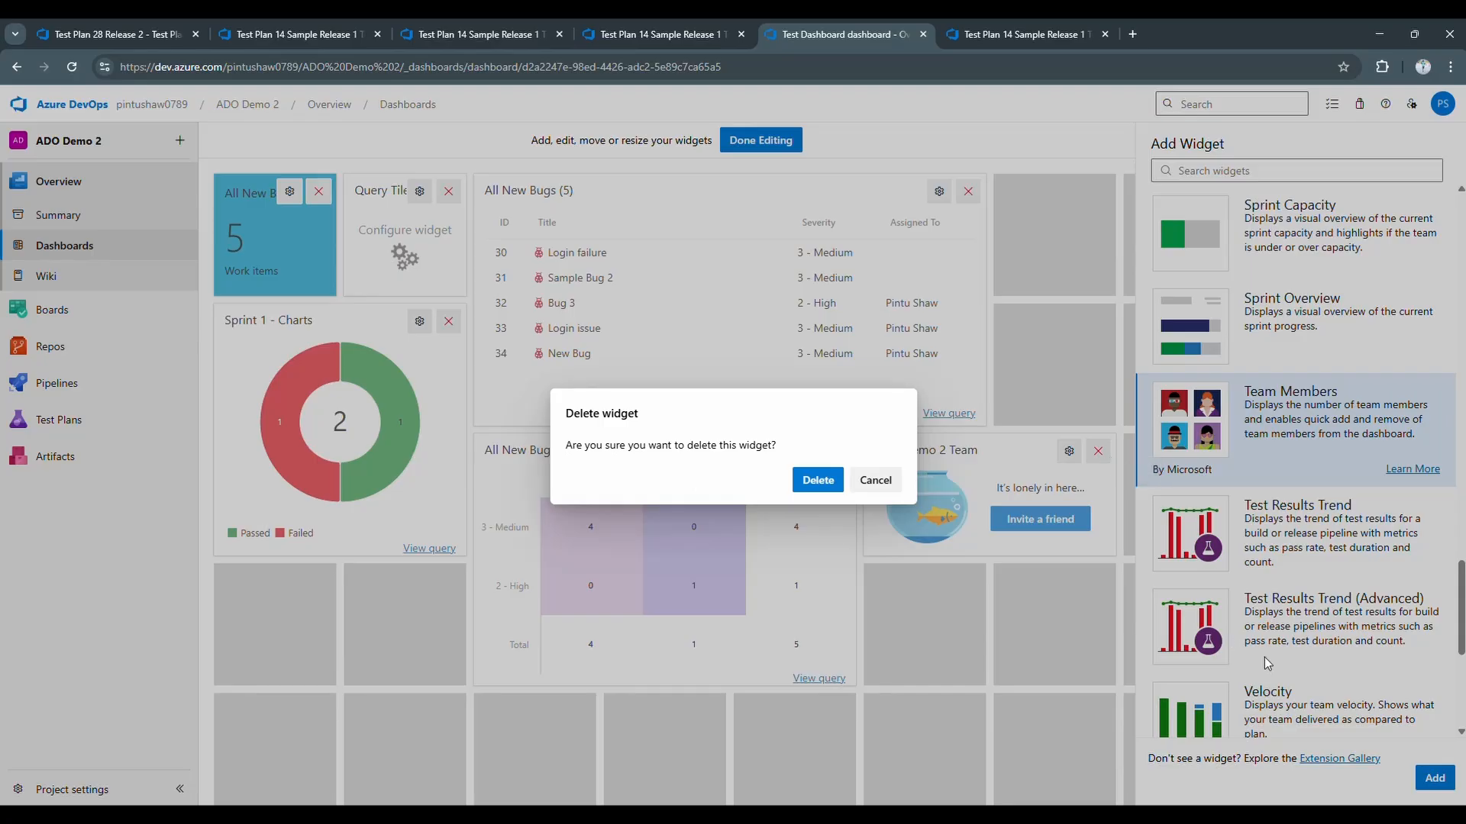
{"action": "left_click", "coordinate": [818, 480]}
- Look through the remaining widgets at the end of the widget catalog and return to its beginning
{"action": "scroll", "coordinate": [1328, 722], "scroll_direction": "down", "scroll_amount": 3}
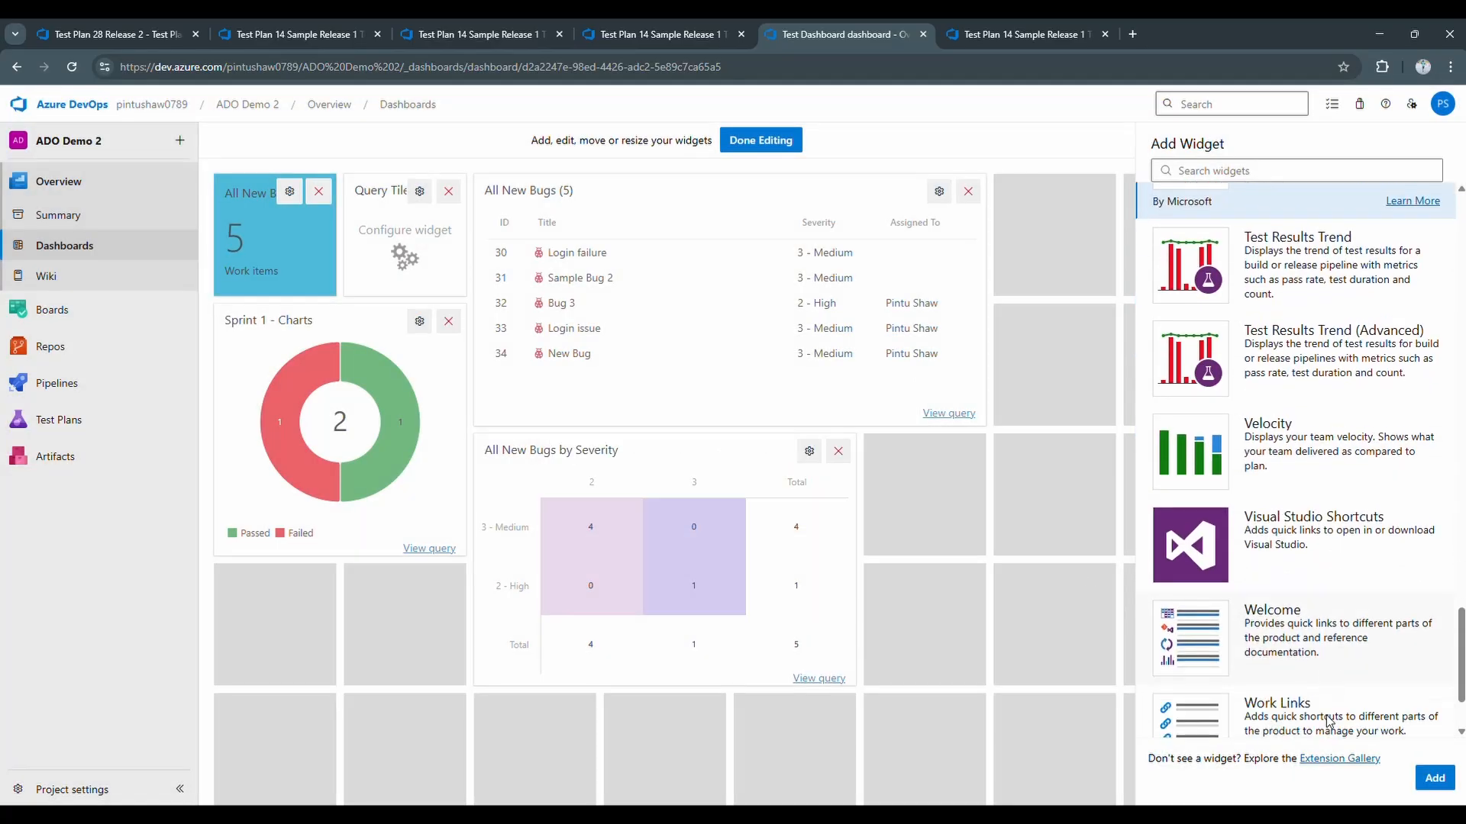
{"action": "scroll", "coordinate": [1283, 650], "scroll_direction": "down", "scroll_amount": 1}
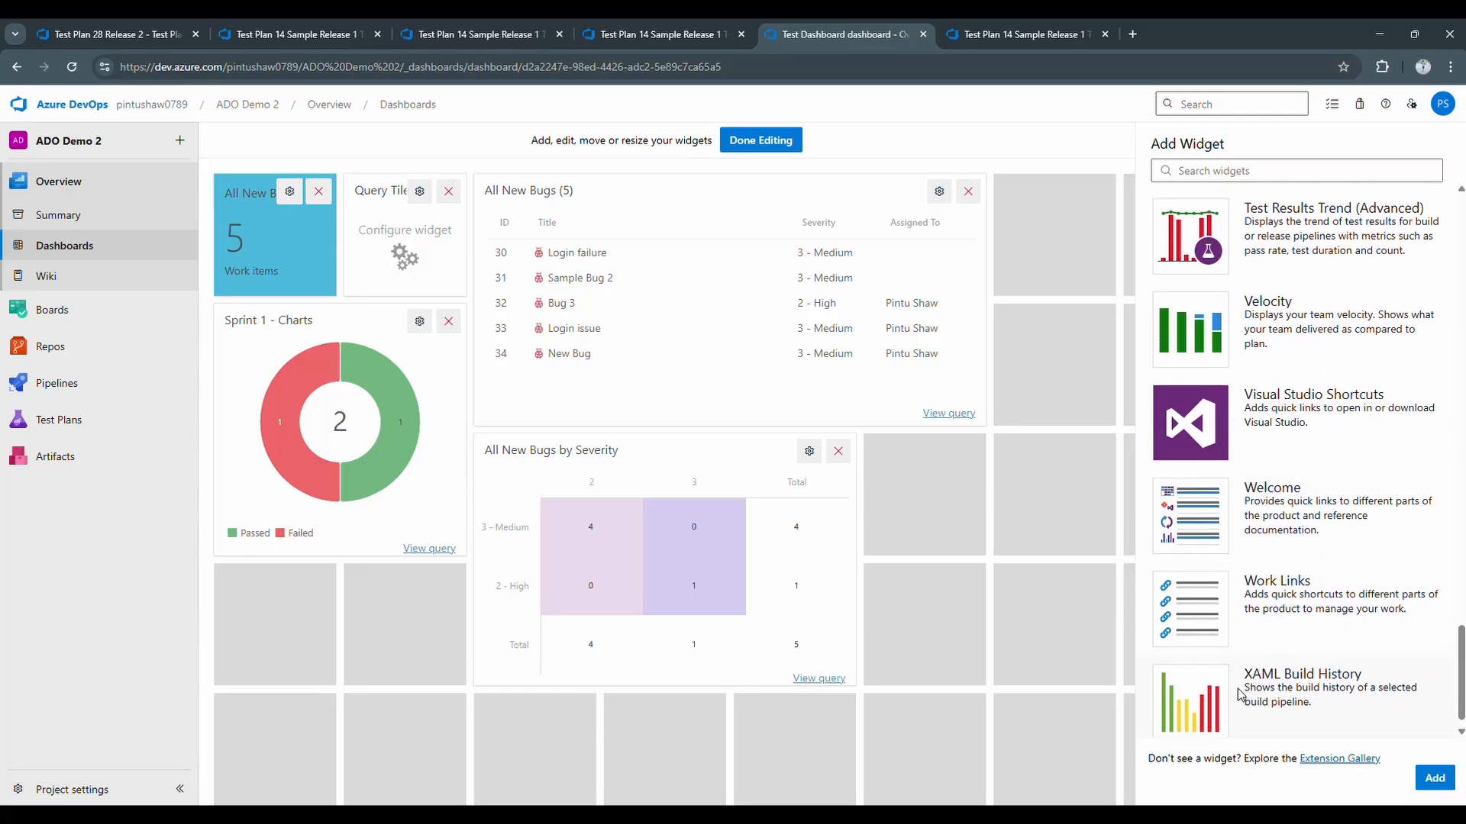
{"action": "scroll", "coordinate": [1239, 690], "scroll_direction": "up", "scroll_amount": 15}
{"action": "scroll", "coordinate": [1239, 691], "scroll_direction": "up", "scroll_amount": 12}
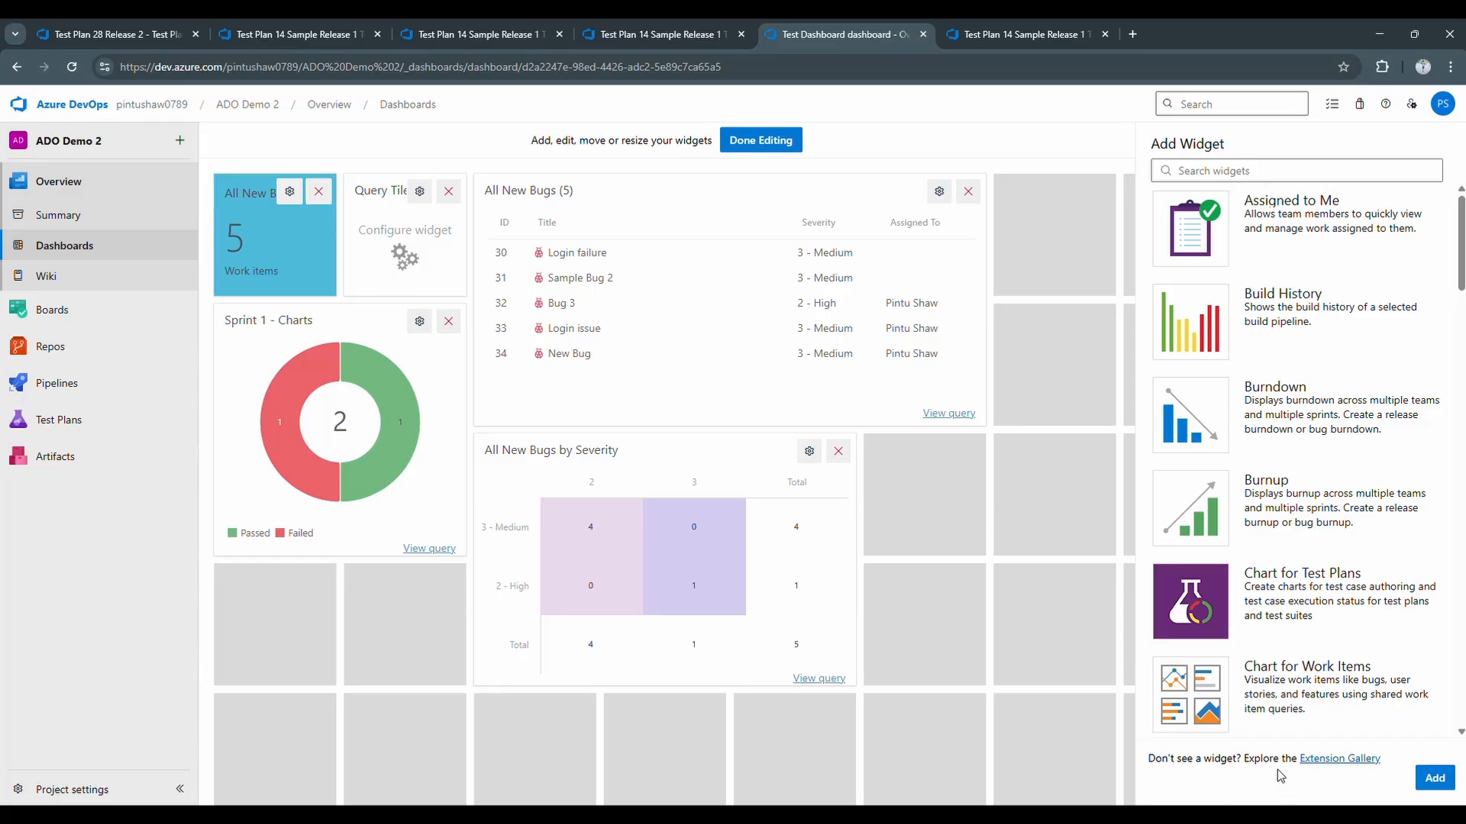
- Add a Release Pipeline Overview widget beside the severity pivot table and finish editing the dashboard
{"action": "scroll", "coordinate": [1246, 688], "scroll_direction": "down", "scroll_amount": 1}
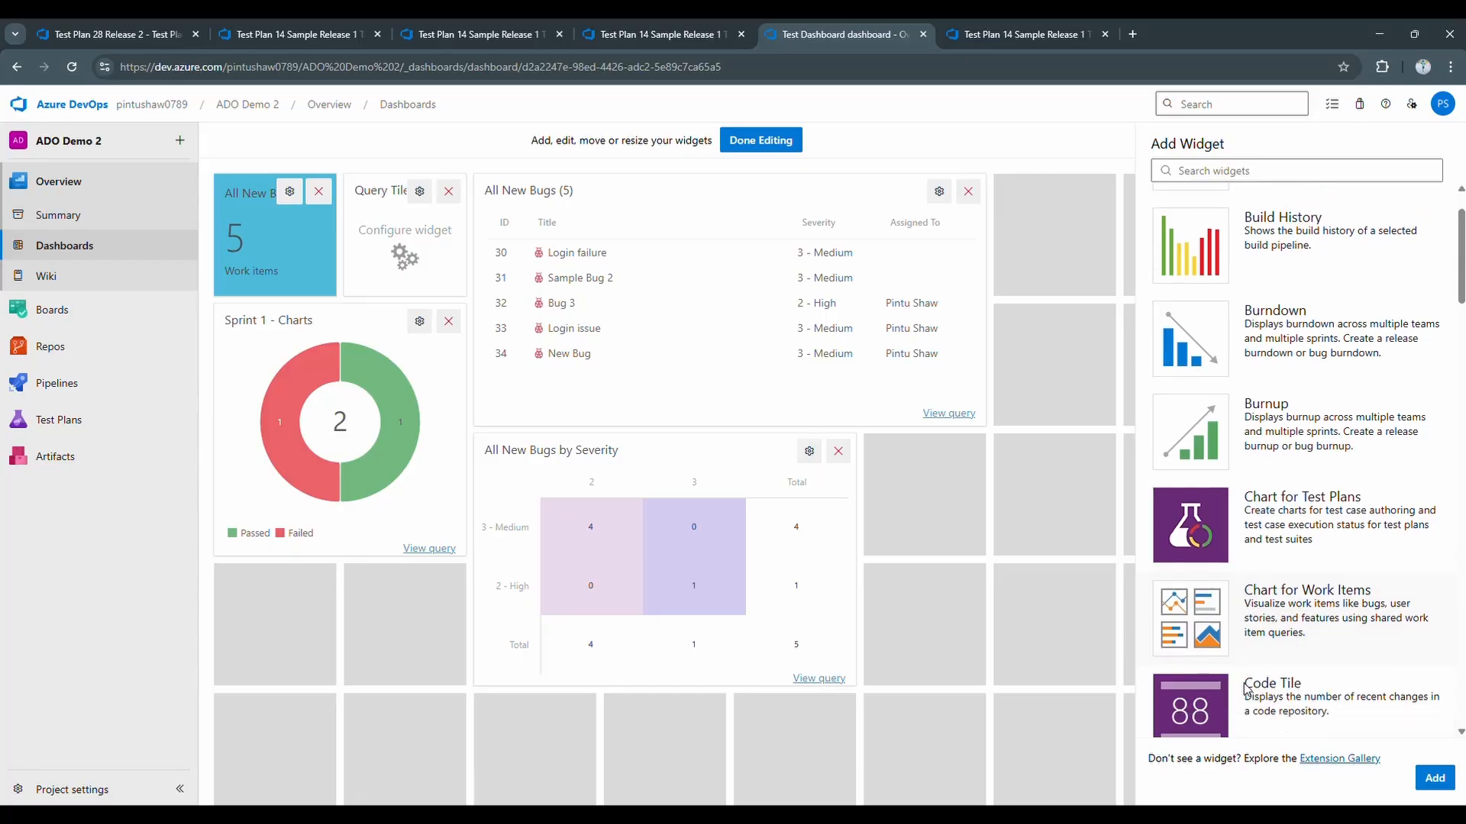
{"action": "scroll", "coordinate": [1246, 688], "scroll_direction": "down", "scroll_amount": 5}
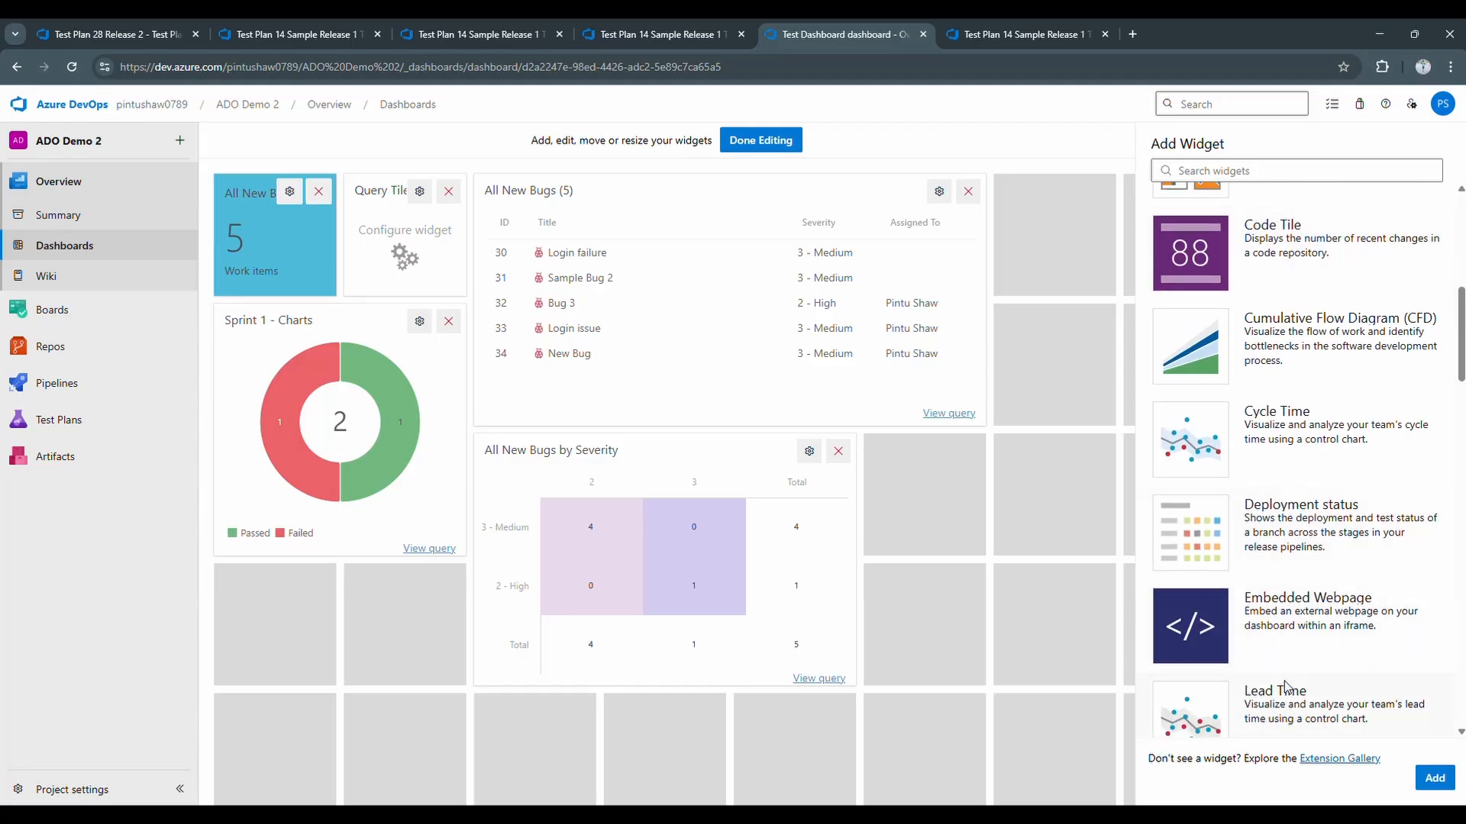
{"action": "scroll", "coordinate": [1287, 688], "scroll_direction": "down", "scroll_amount": 2}
{"action": "scroll", "coordinate": [1287, 688], "scroll_direction": "down", "scroll_amount": 5}
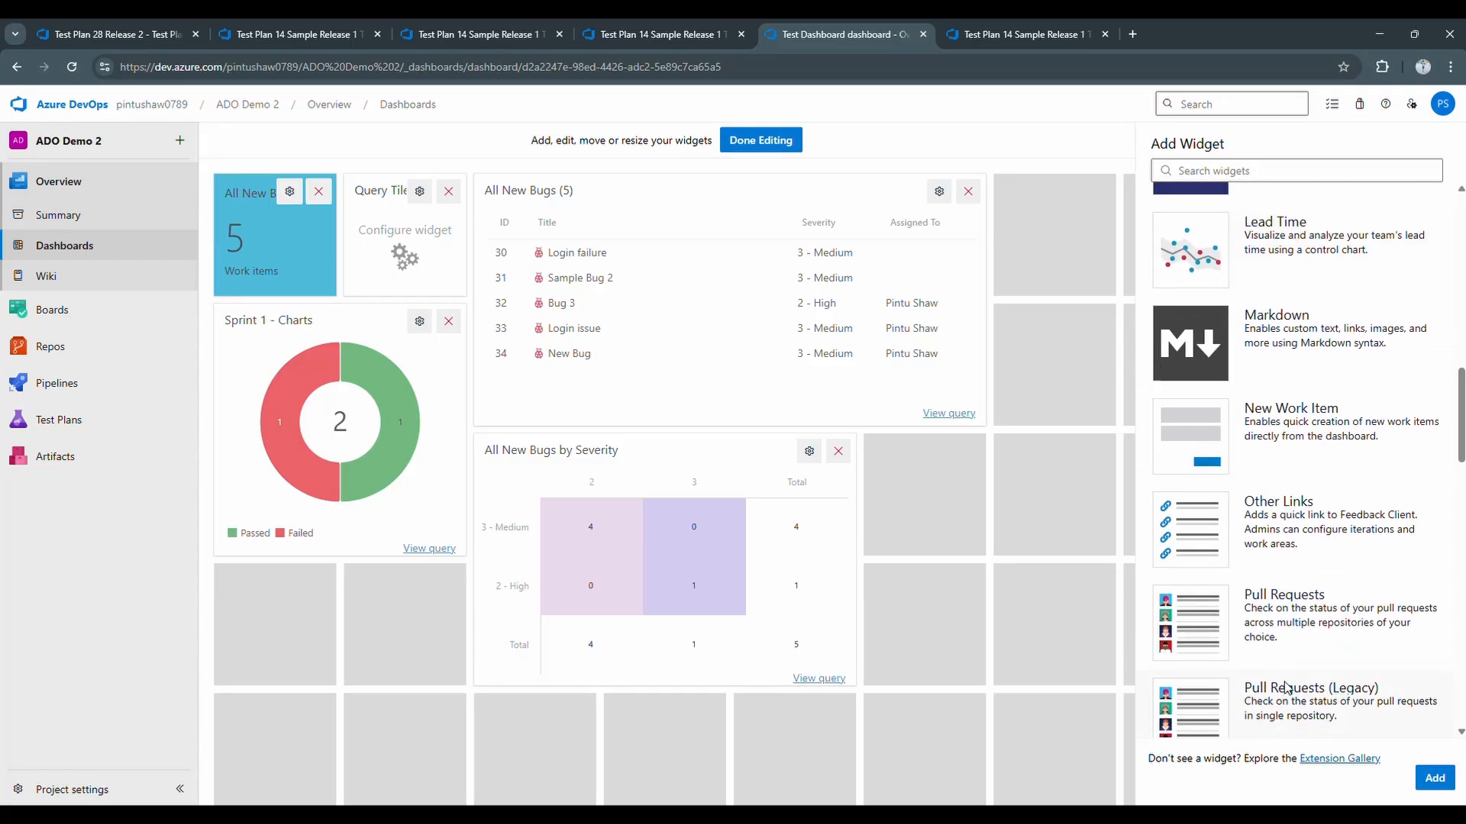
{"action": "scroll", "coordinate": [1288, 687], "scroll_direction": "down", "scroll_amount": 5}
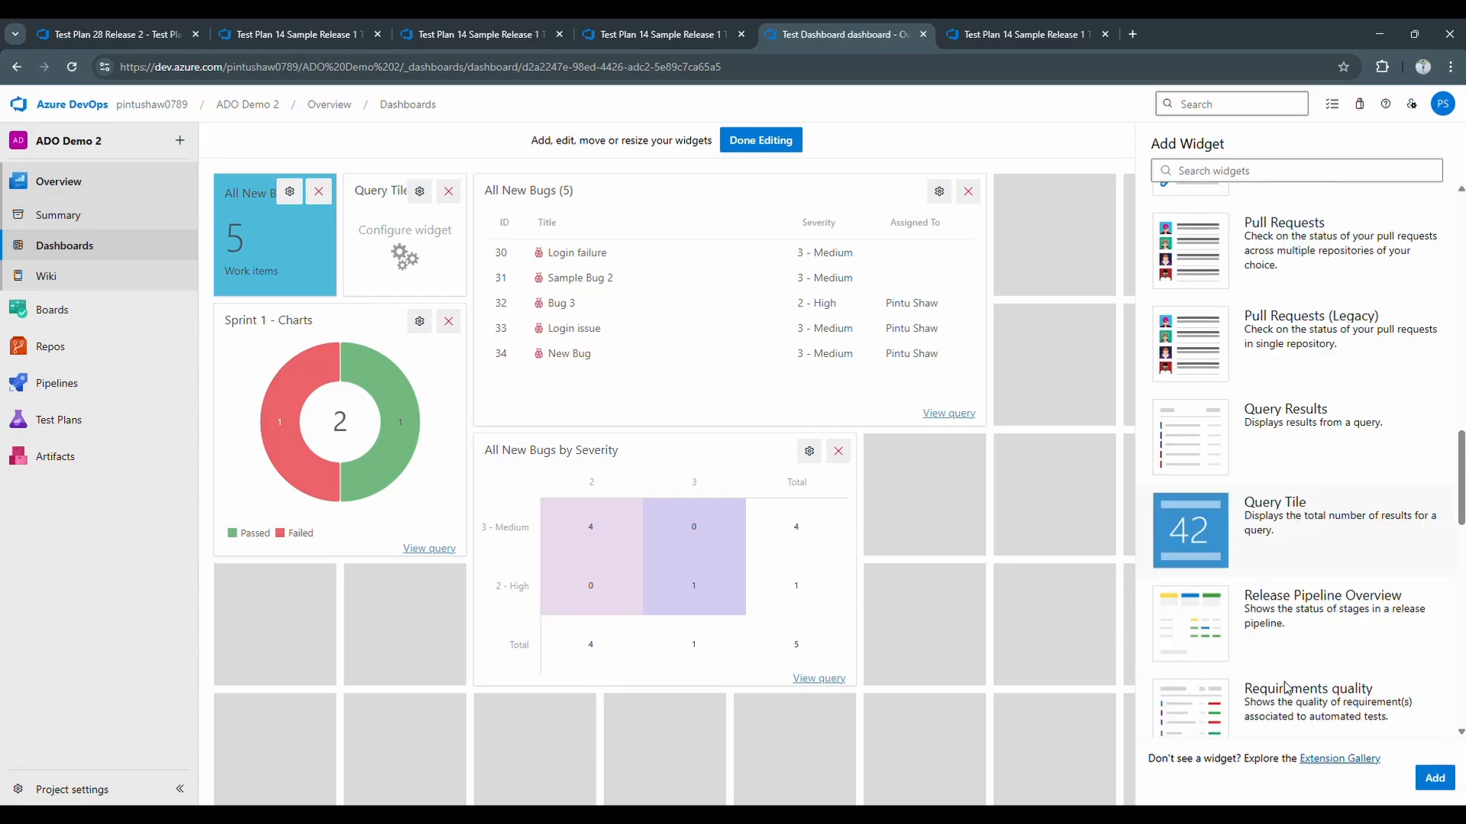
{"action": "scroll", "coordinate": [1288, 682], "scroll_direction": "down", "scroll_amount": 1}
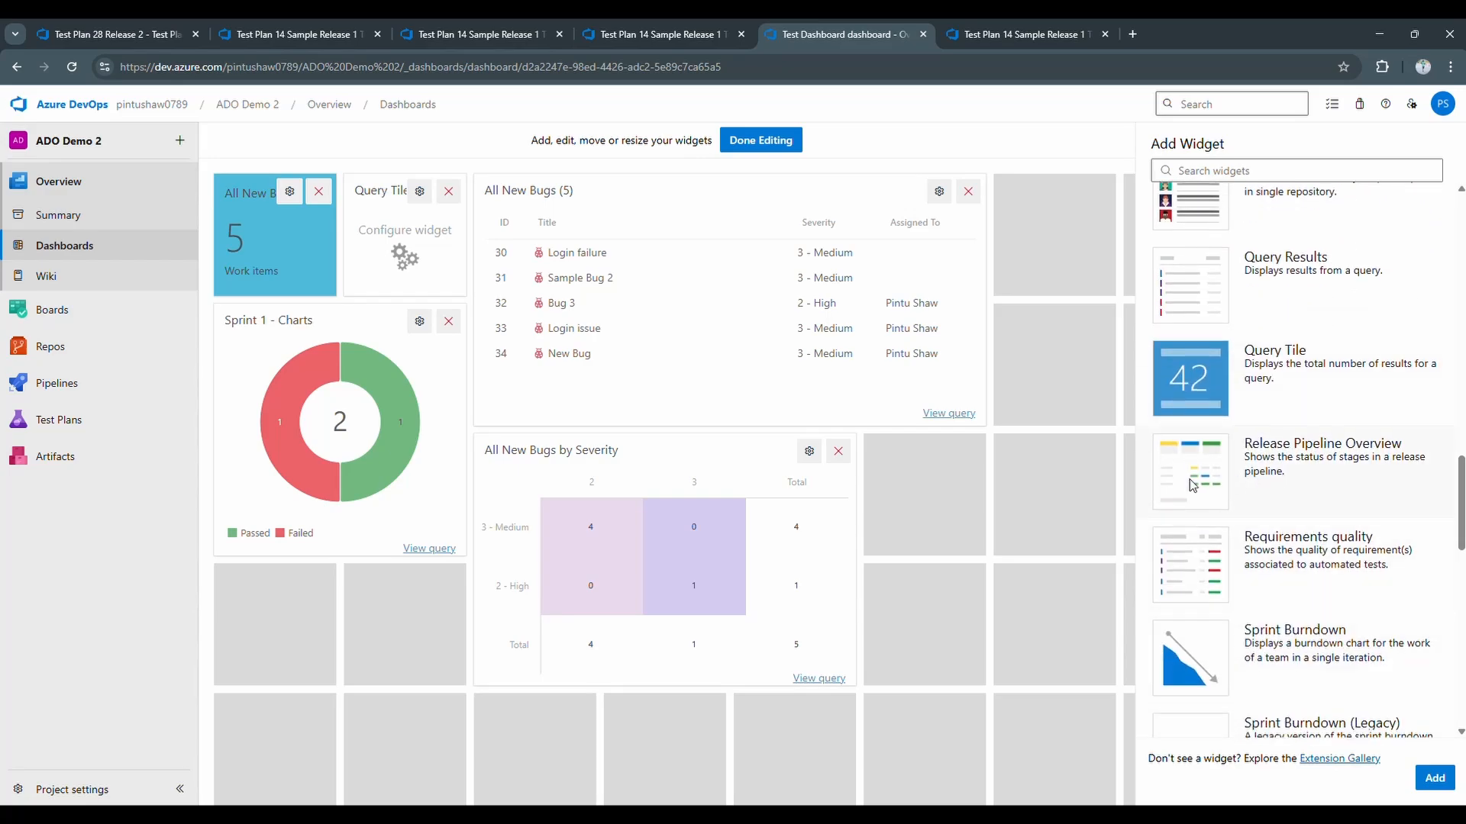
{"action": "left_click_drag", "start_coordinate": [1193, 485], "coordinate": [926, 490]}
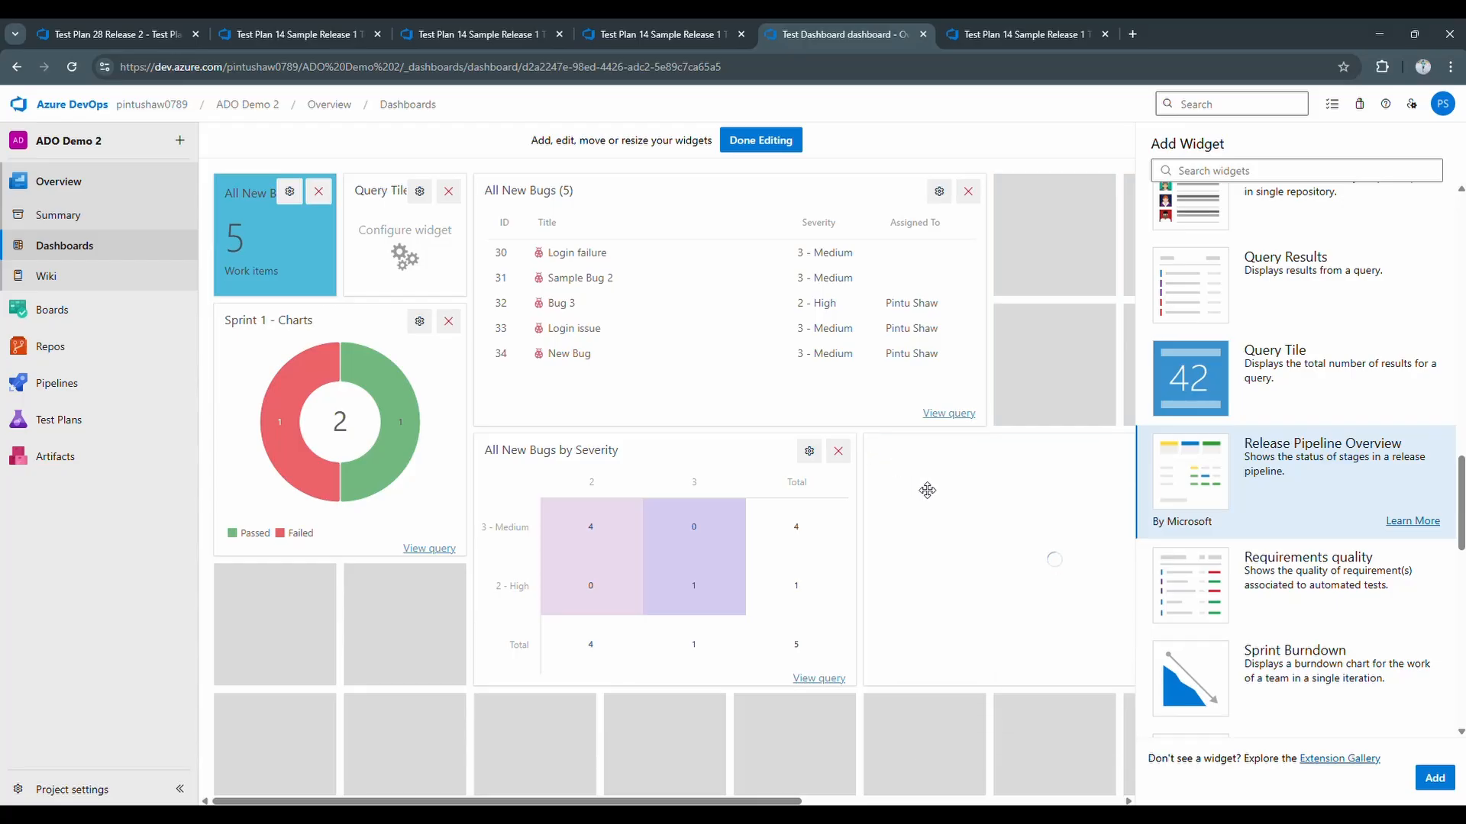
{"action": "left_click", "coordinate": [1281, 678]}
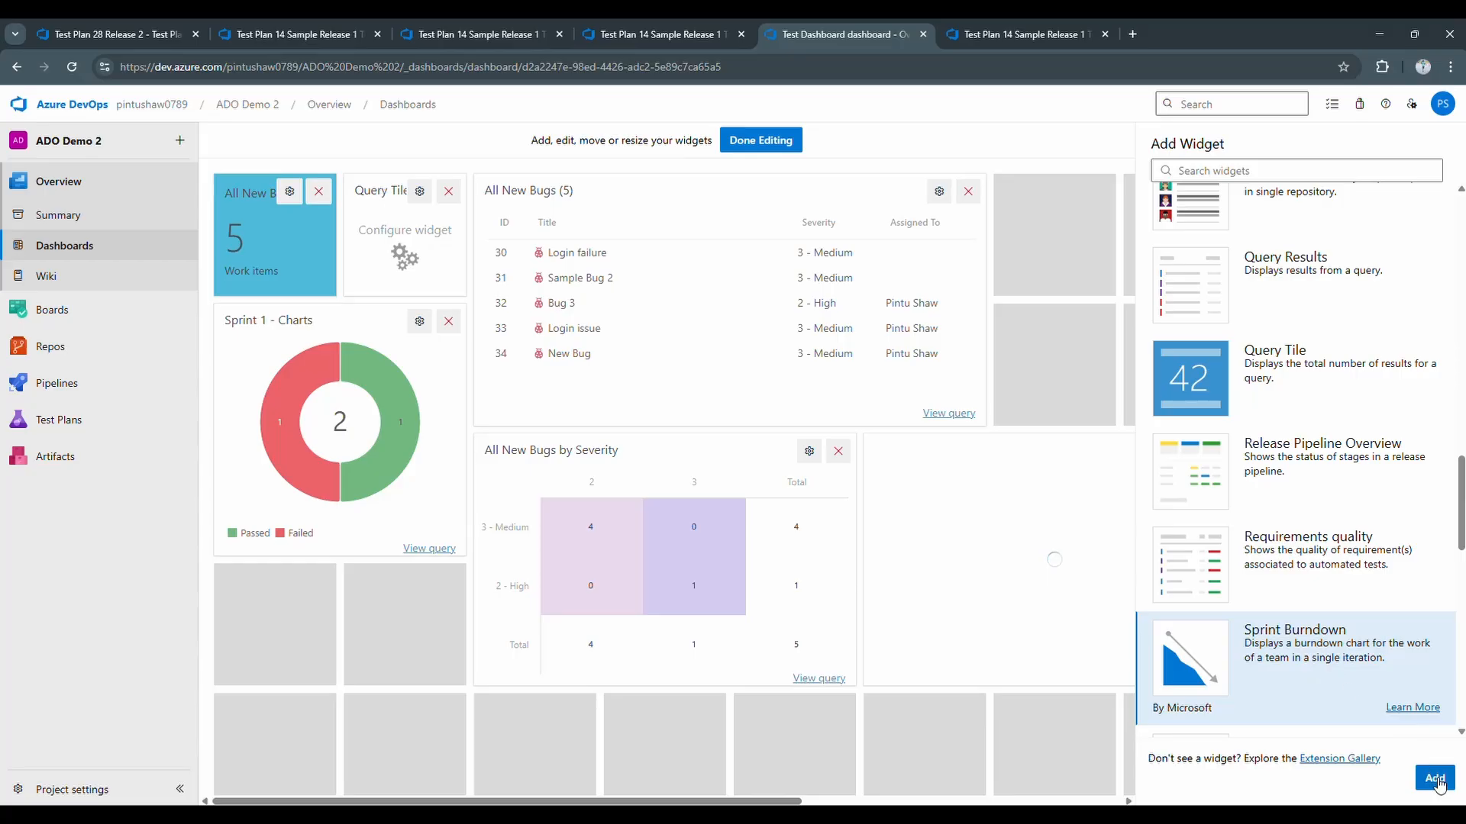
{"action": "left_click", "coordinate": [760, 141]}
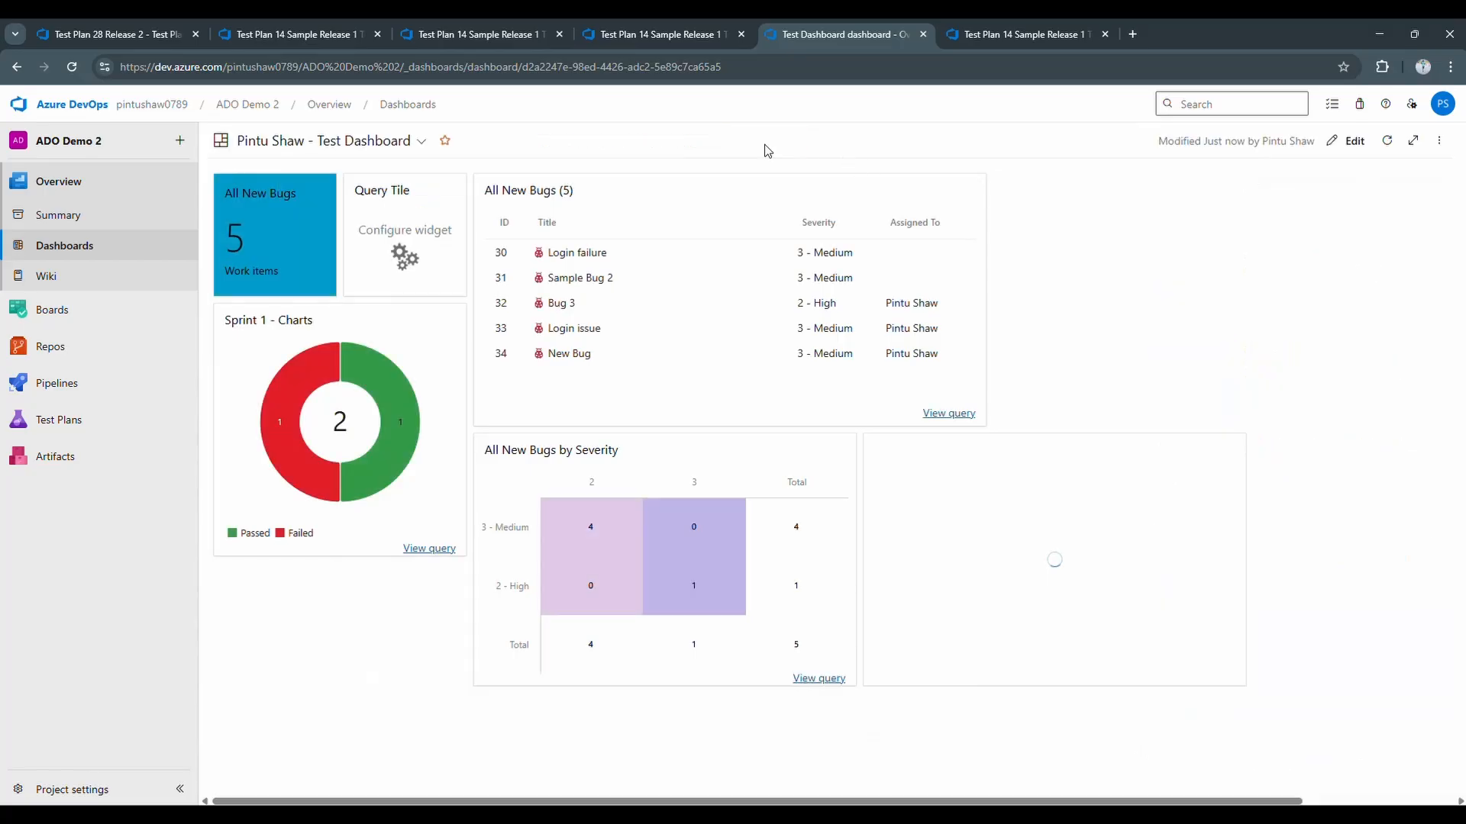
- Delete the Release Pipeline Overview widget from the dashboard
{"action": "left_click", "coordinate": [1231, 447]}
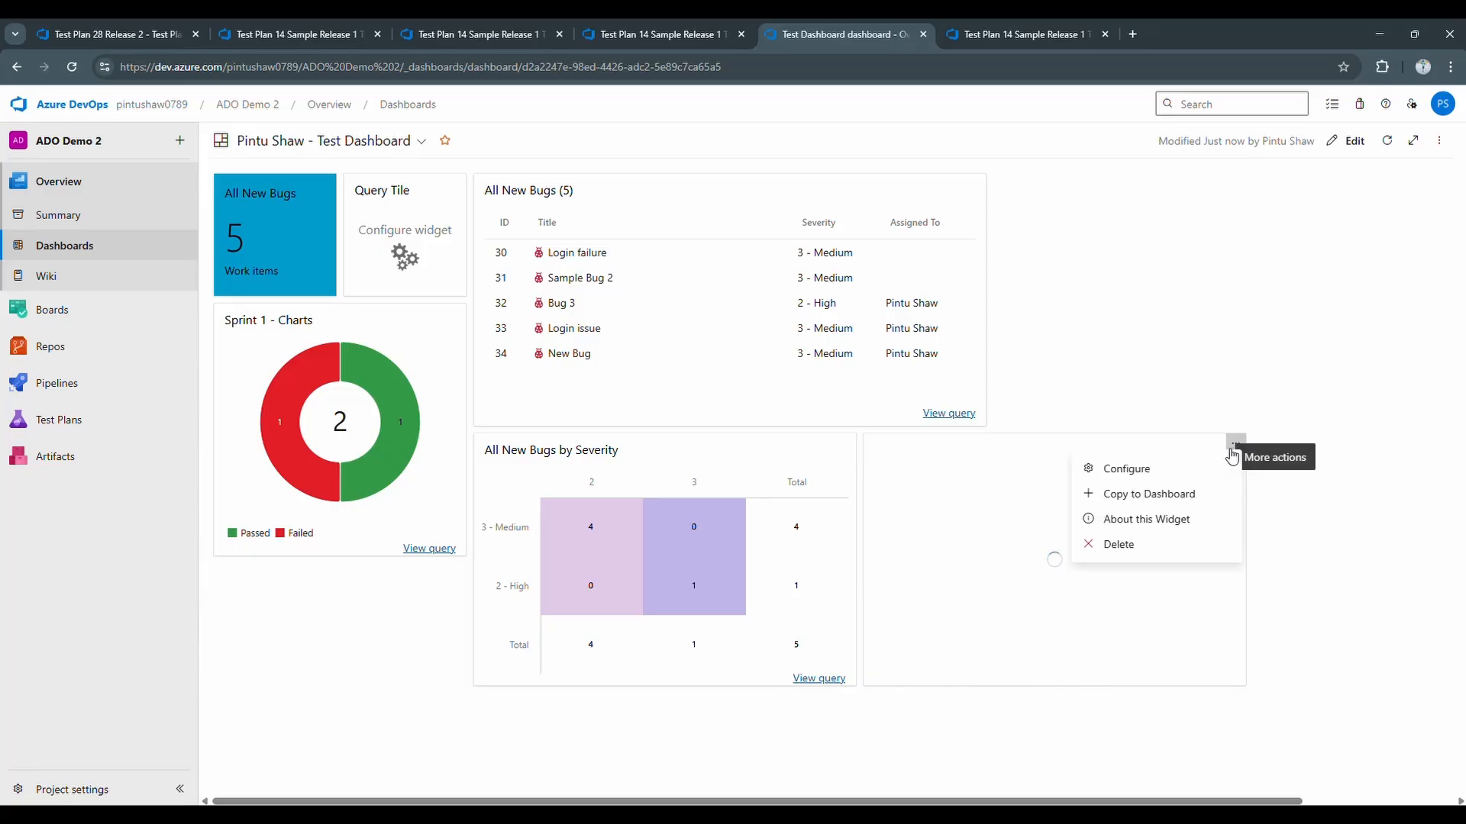
{"action": "left_click", "coordinate": [1137, 544]}
{"action": "left_click", "coordinate": [830, 481]}
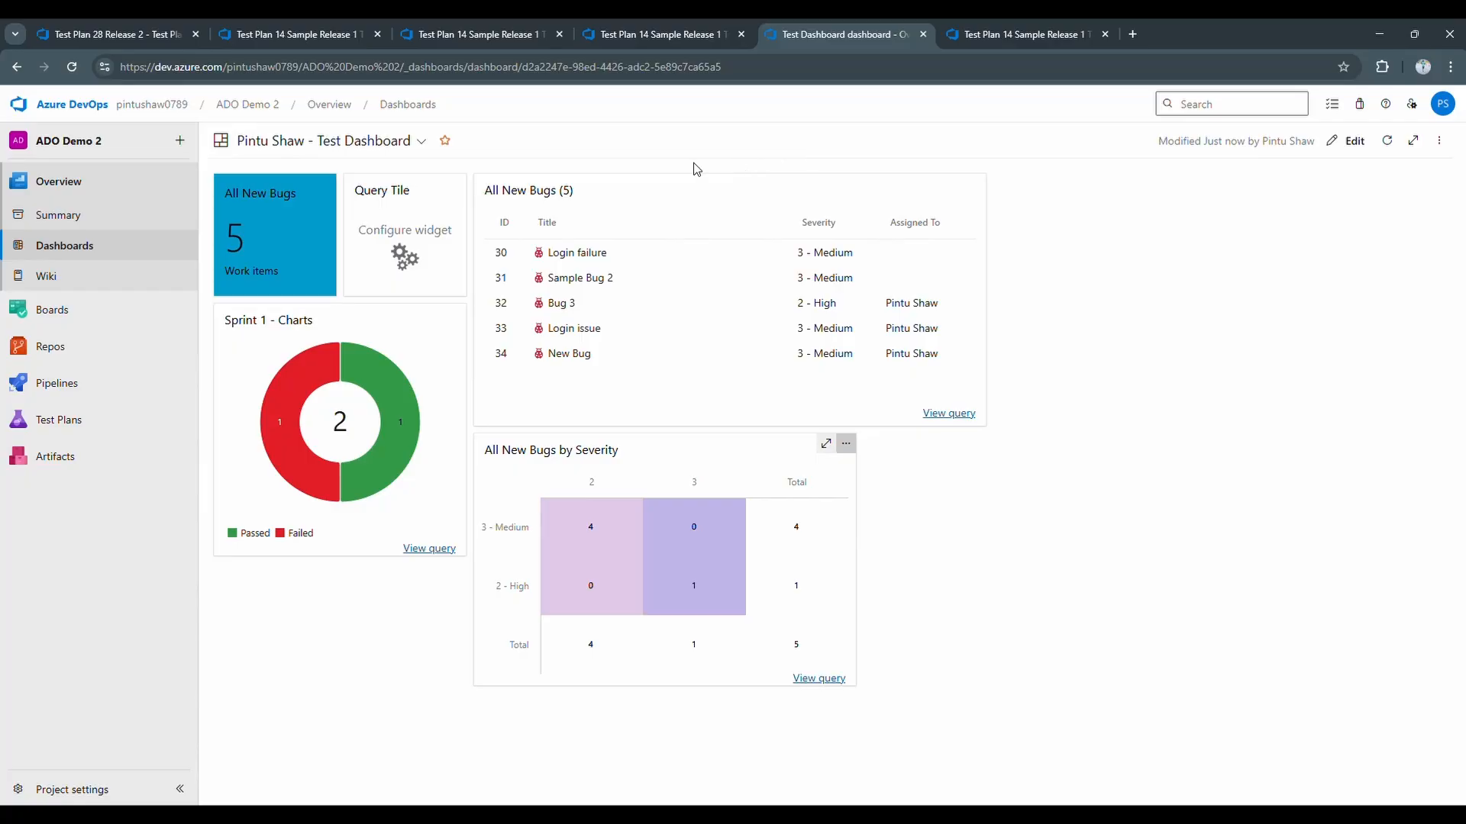
- Open the project's test plans at the chart view of the Sprint 1 suite
{"action": "mouse_move", "coordinate": [61, 435]}
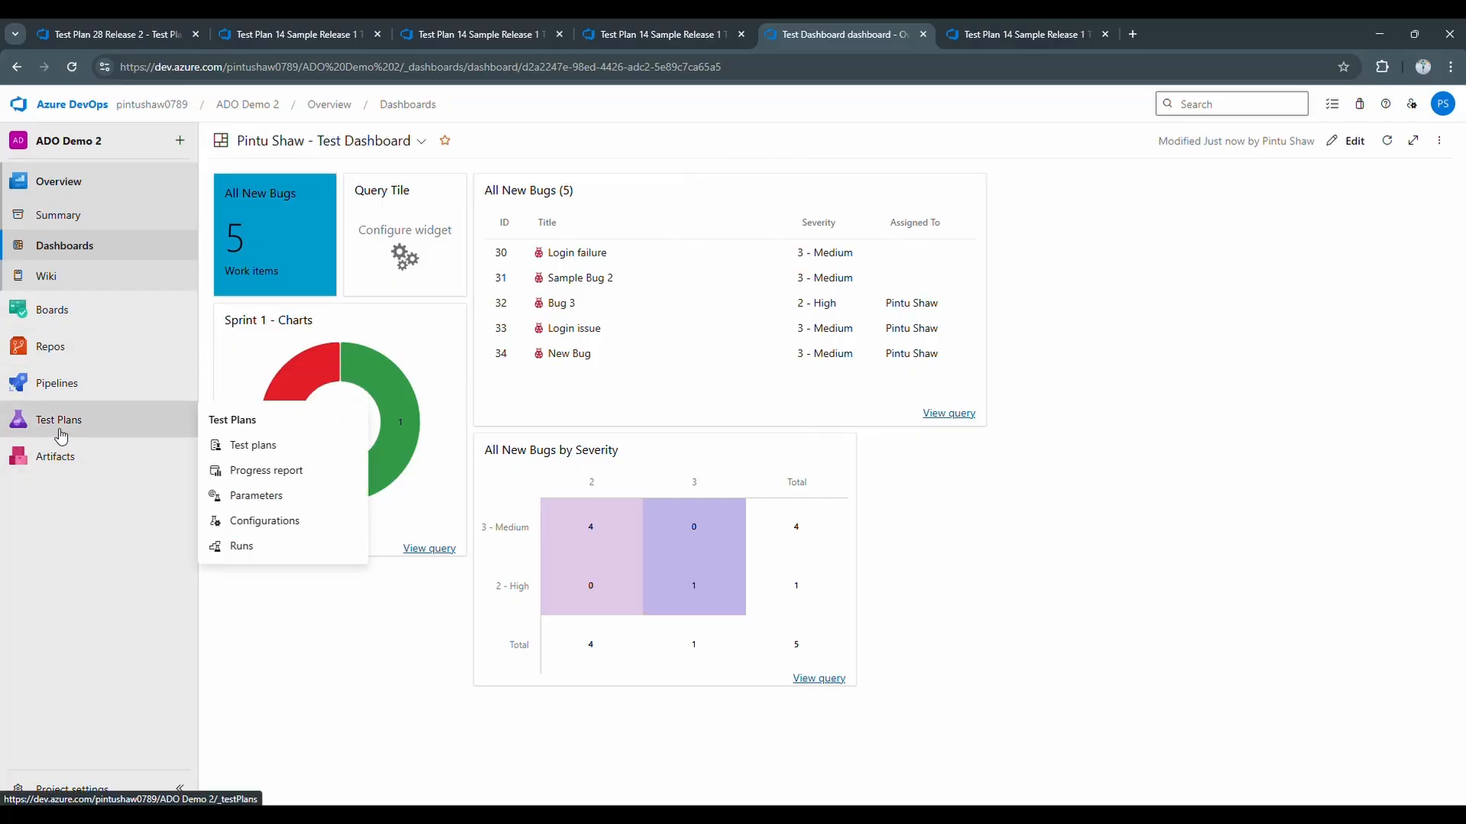
{"action": "left_click", "coordinate": [239, 450]}
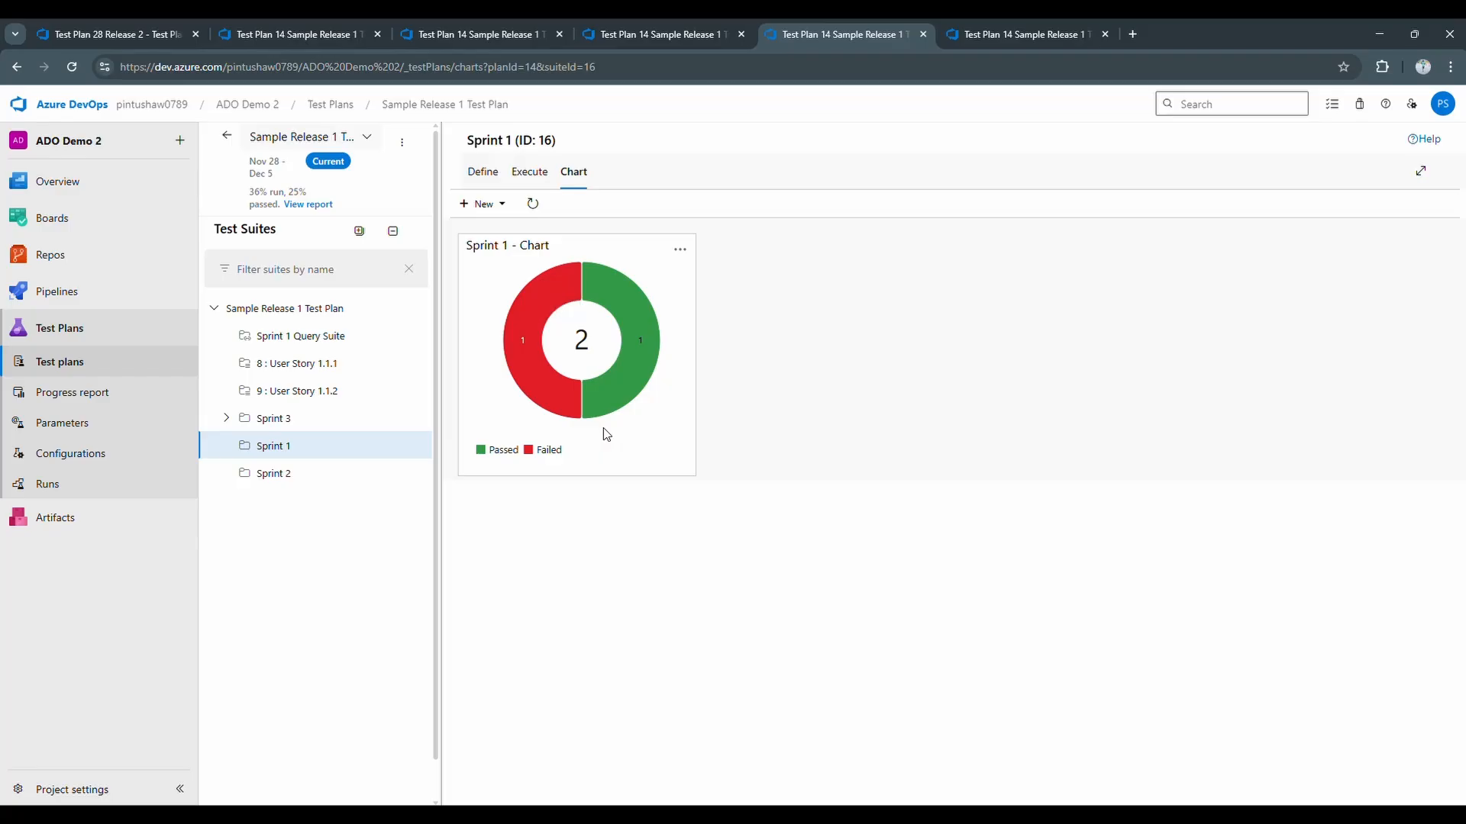
- Review which dashboards the Sprint 1 chart can be added to, and close the selection without adding it
{"action": "left_click", "coordinate": [680, 250]}
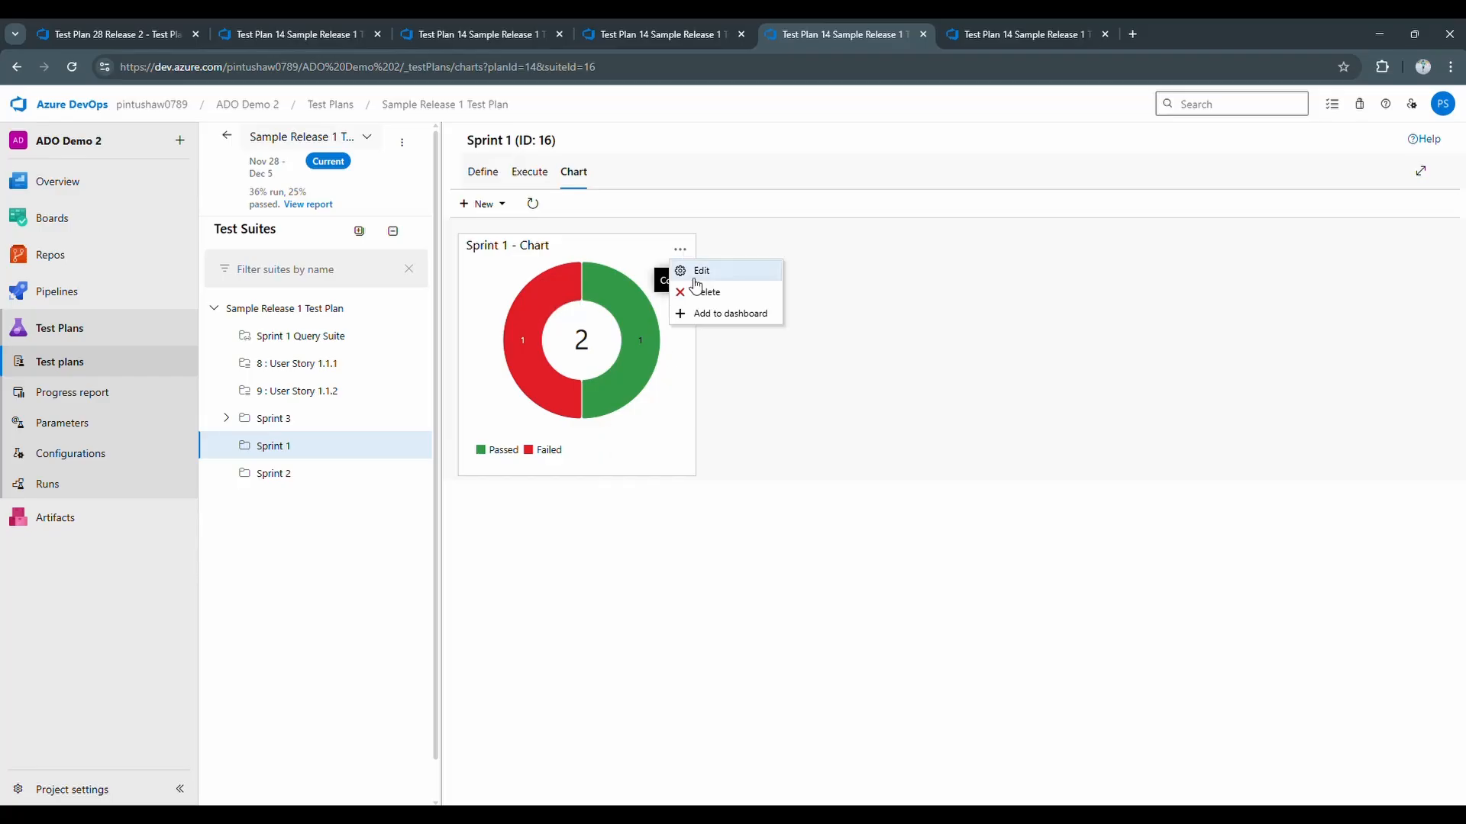
{"action": "left_click", "coordinate": [713, 318]}
{"action": "left_click", "coordinate": [685, 254]}
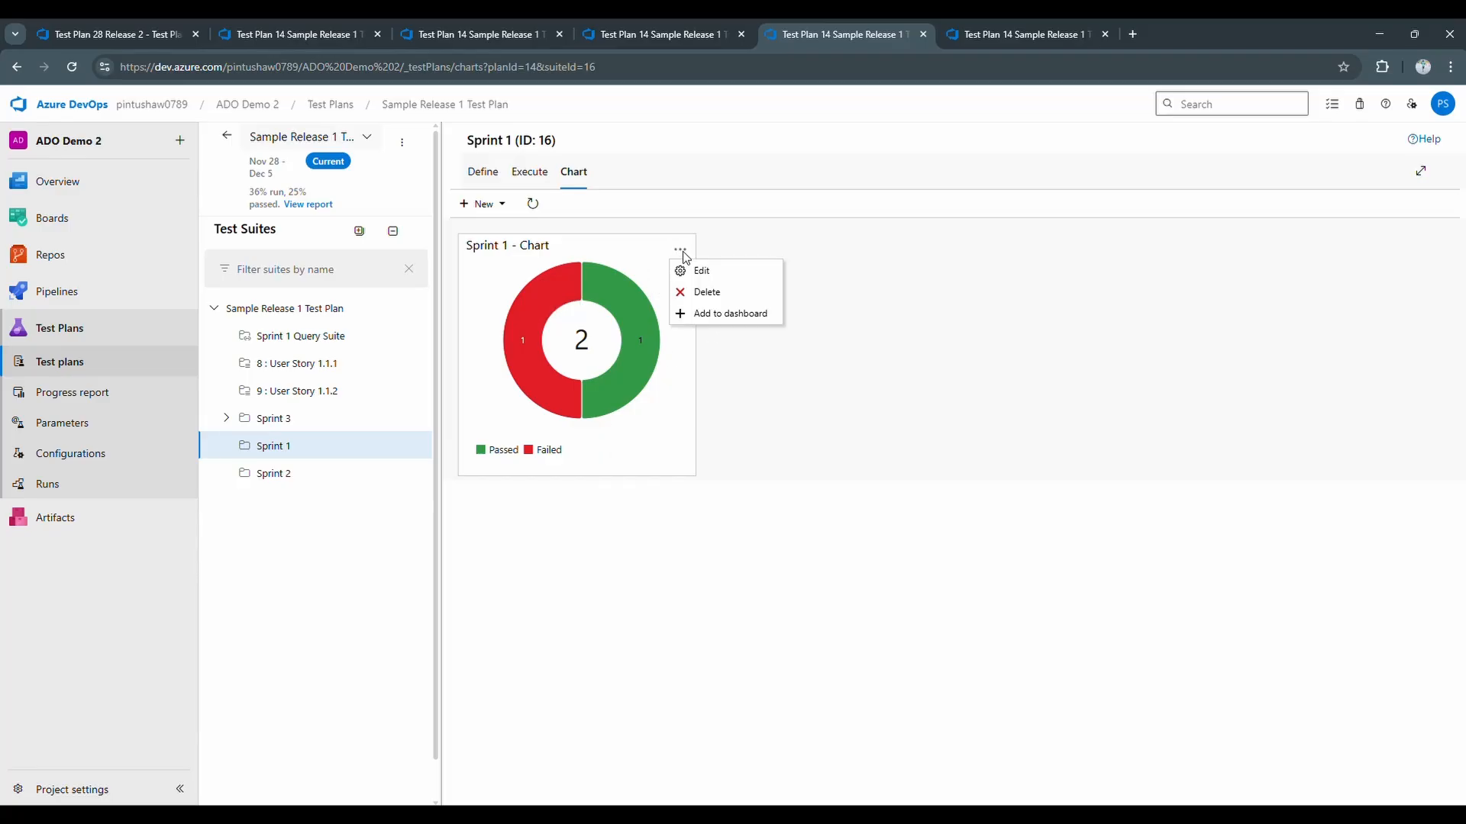
{"action": "left_click", "coordinate": [703, 325]}
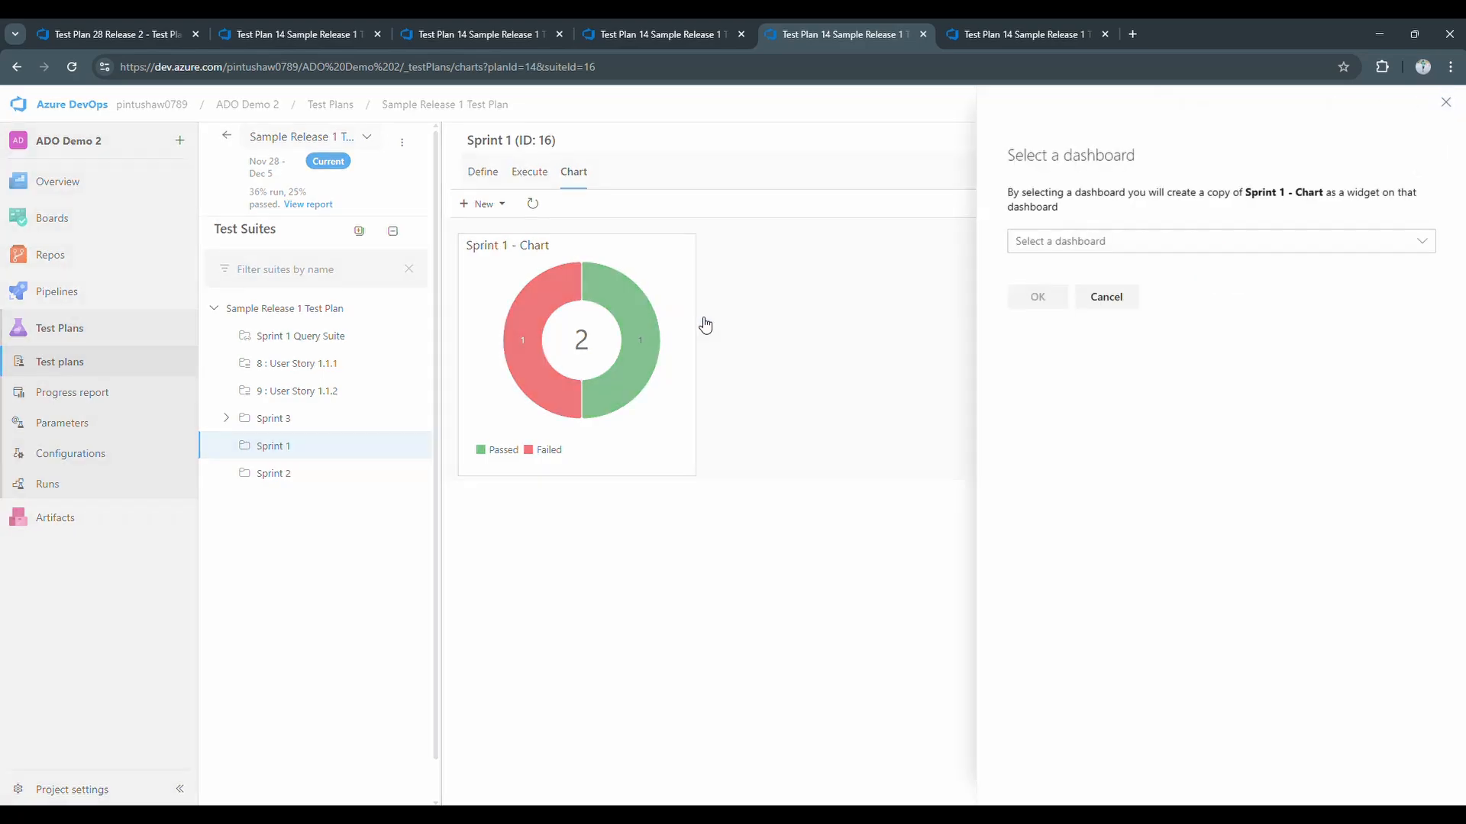
{"action": "left_click", "coordinate": [1135, 244]}
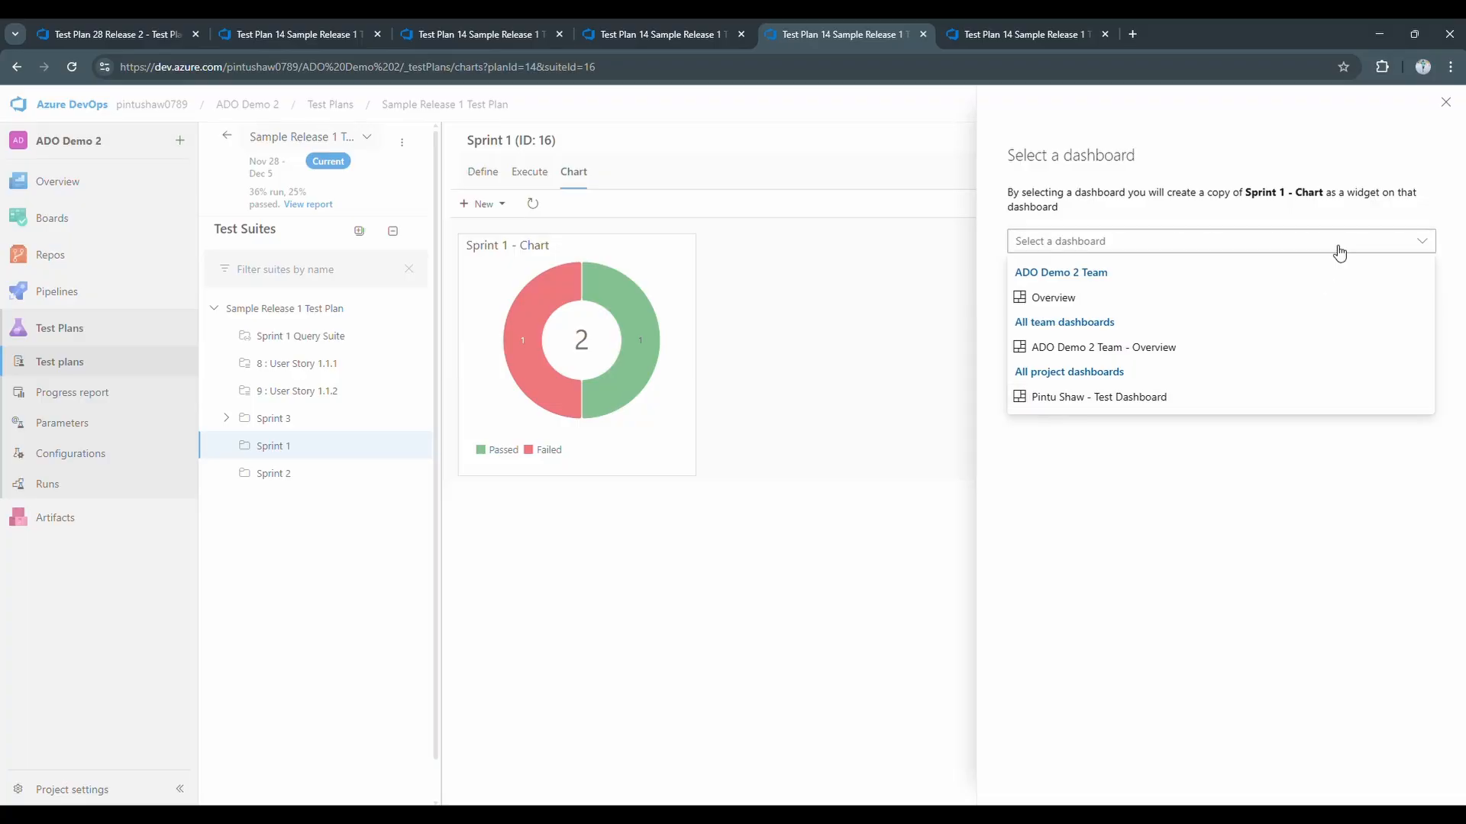
{"action": "left_click", "coordinate": [1443, 108]}
{"action": "left_click", "coordinate": [1445, 101]}
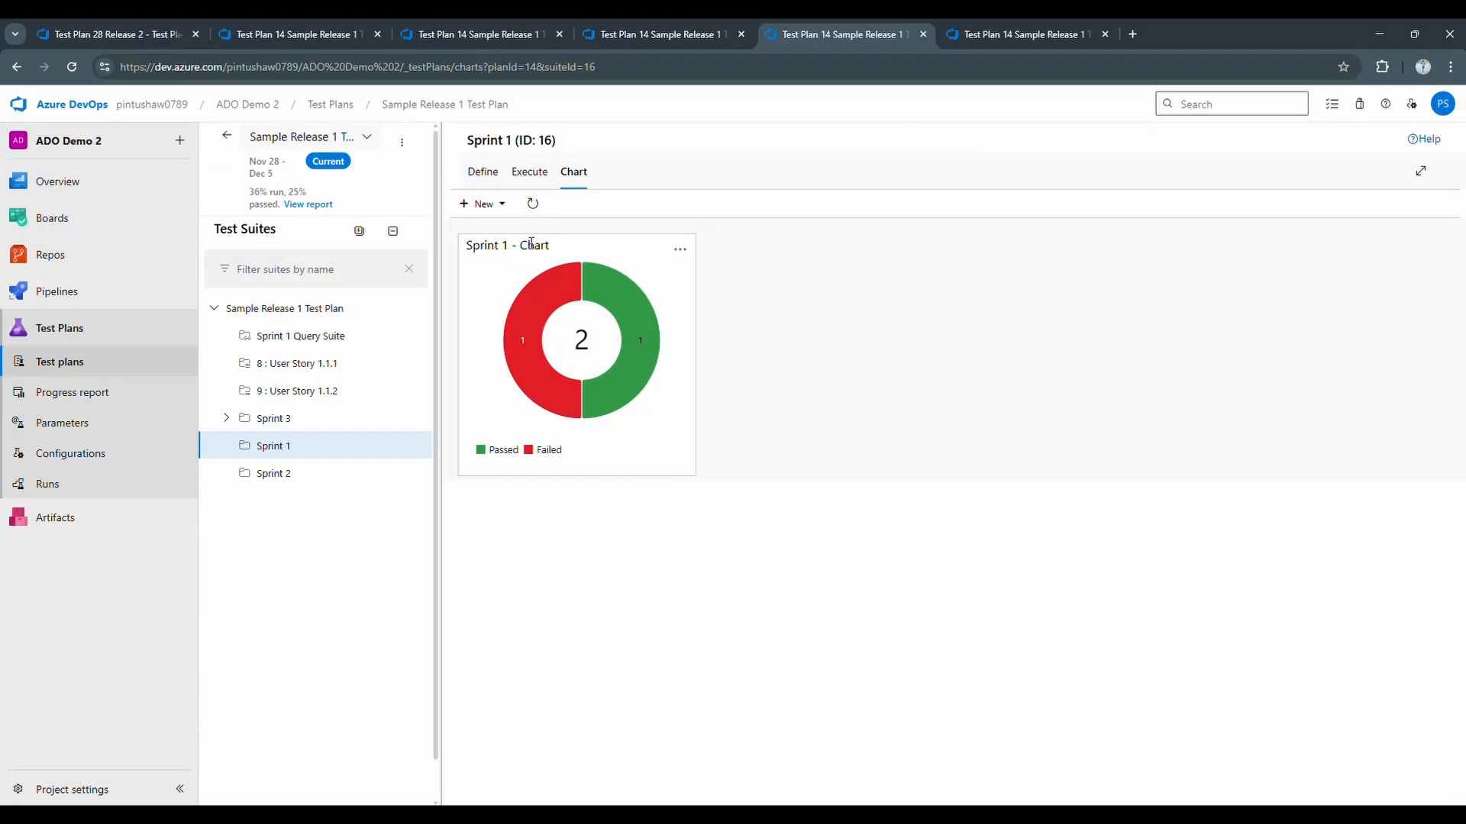
- Create a pie chart of test results for the Sprint 2 suite, grouped by Outcome, with the name Sprint 2 - Chart
{"action": "left_click", "coordinate": [296, 478]}
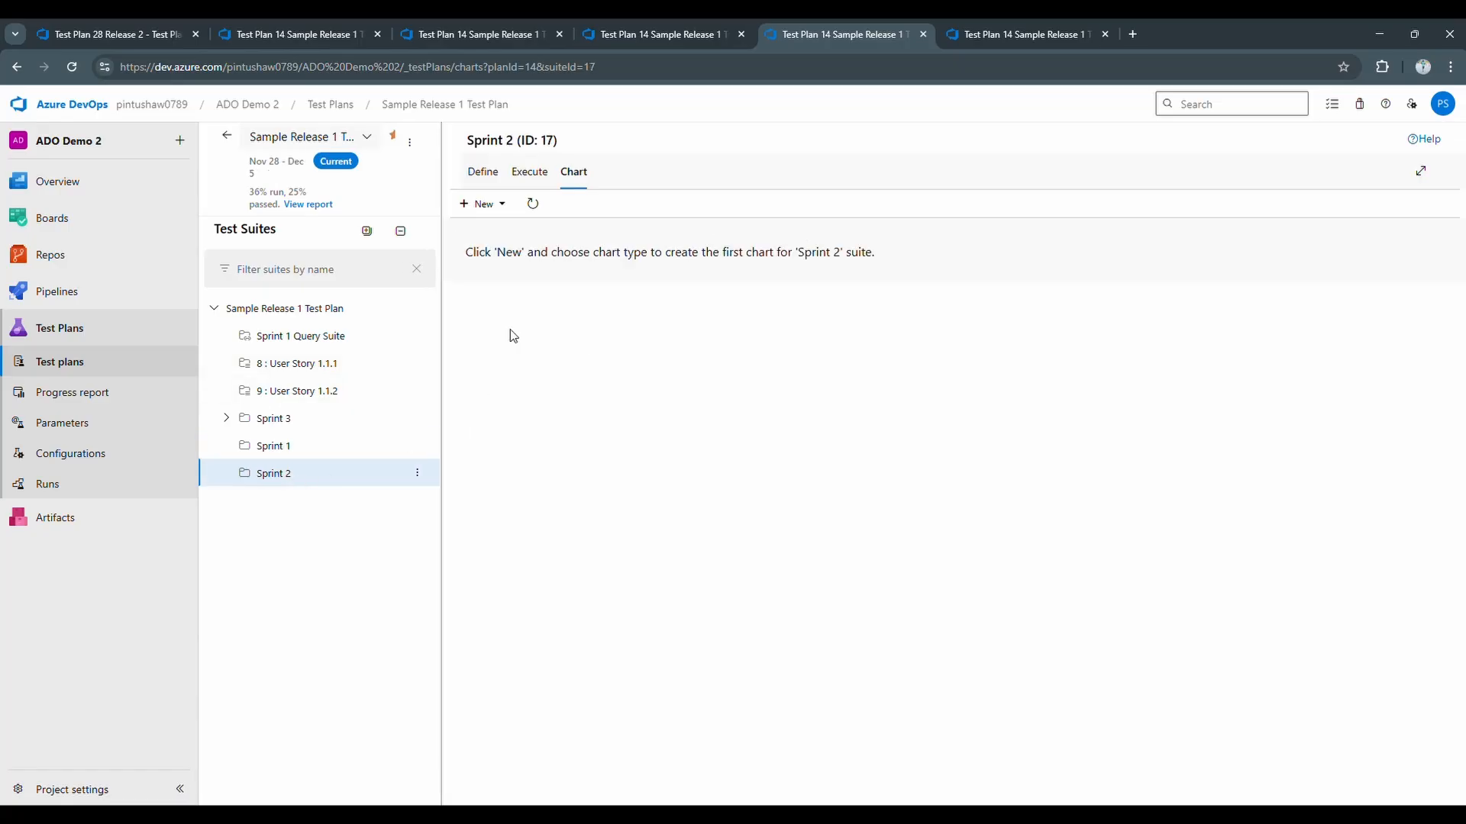
{"action": "left_click", "coordinate": [497, 204]}
{"action": "left_click", "coordinate": [507, 273]}
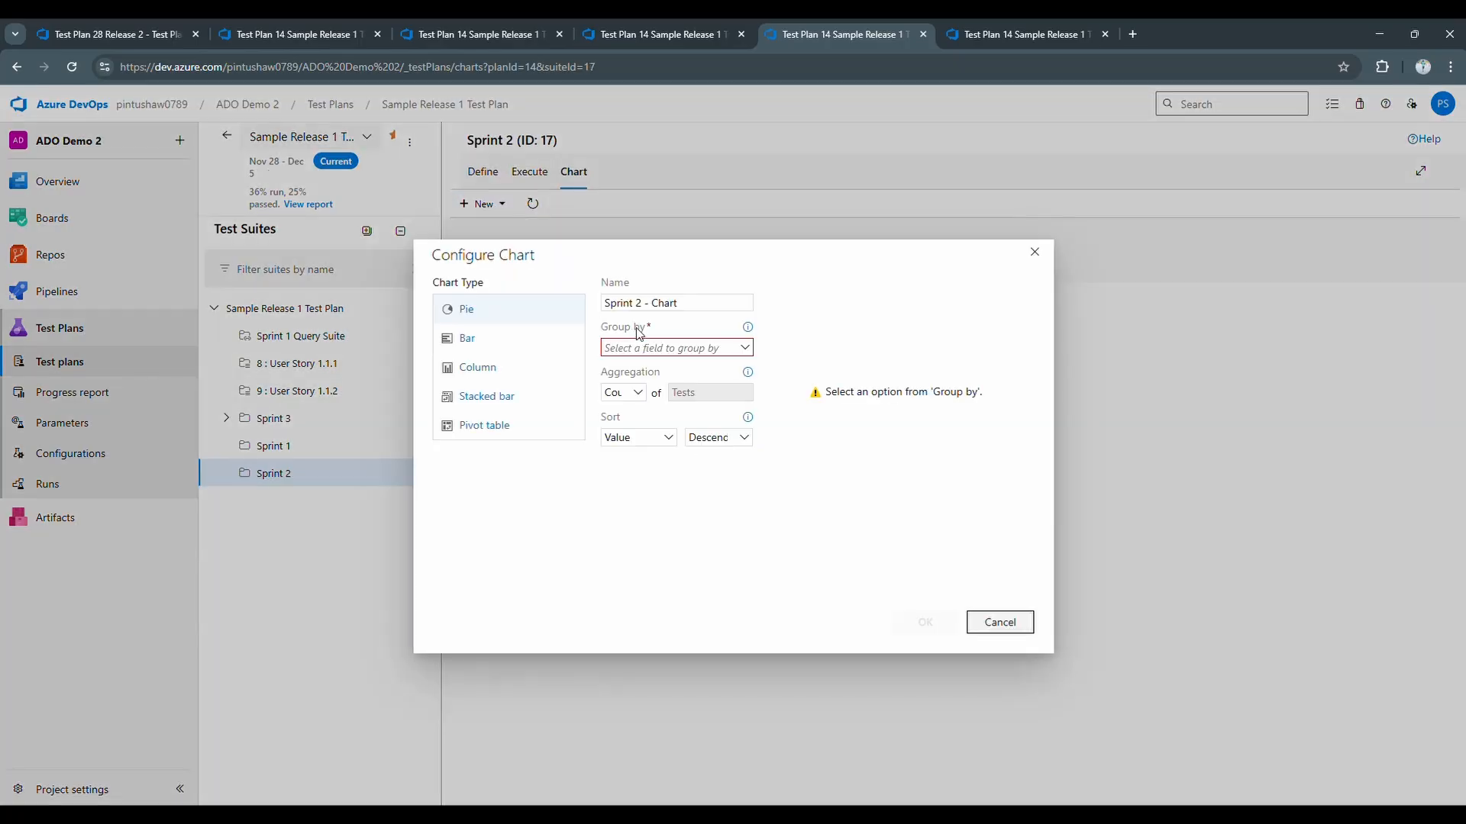
{"action": "left_click", "coordinate": [468, 310]}
{"action": "left_click", "coordinate": [748, 349]}
{"action": "left_click", "coordinate": [633, 403]}
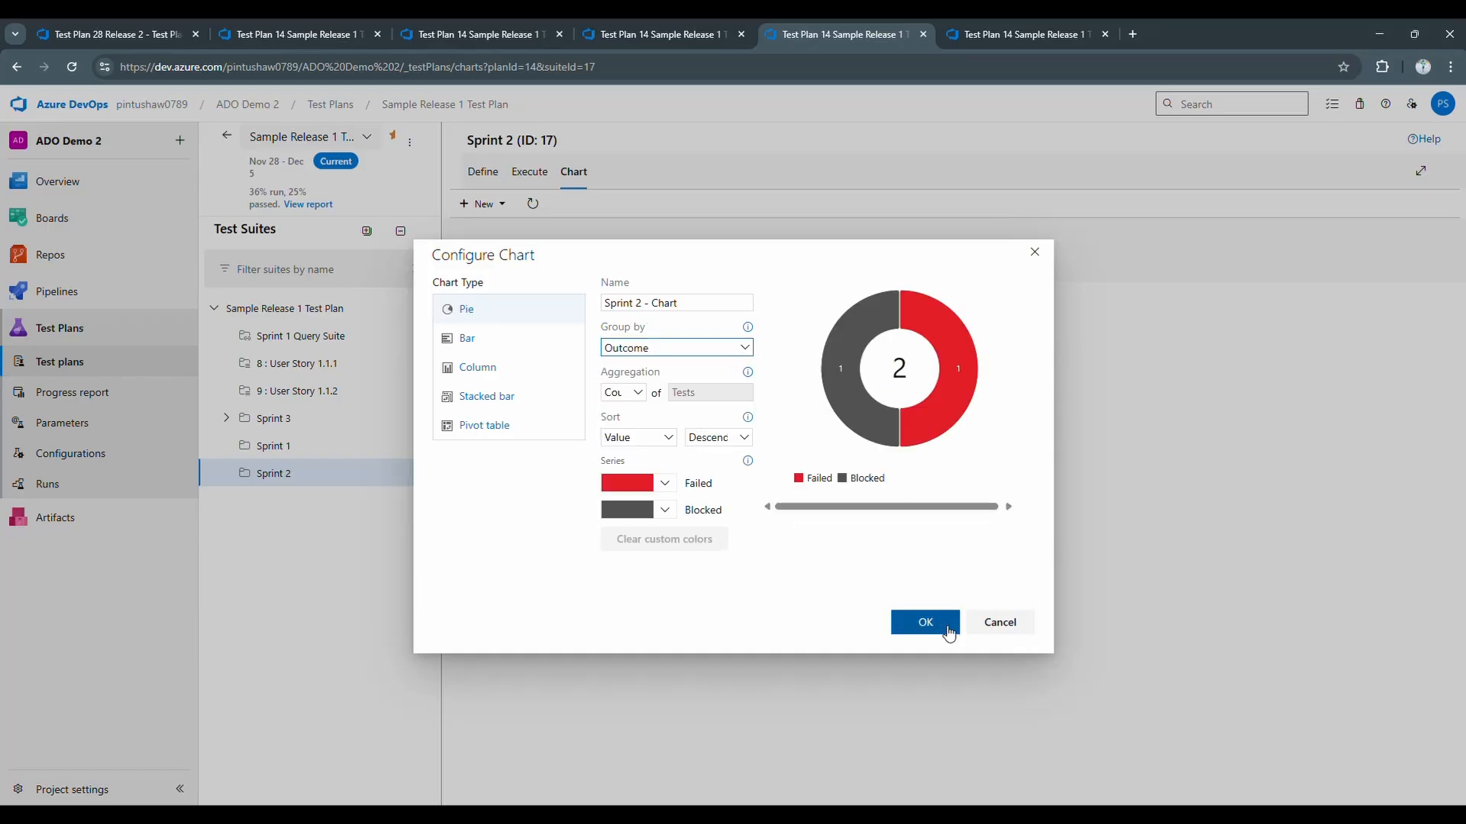
{"action": "left_click", "coordinate": [945, 627]}
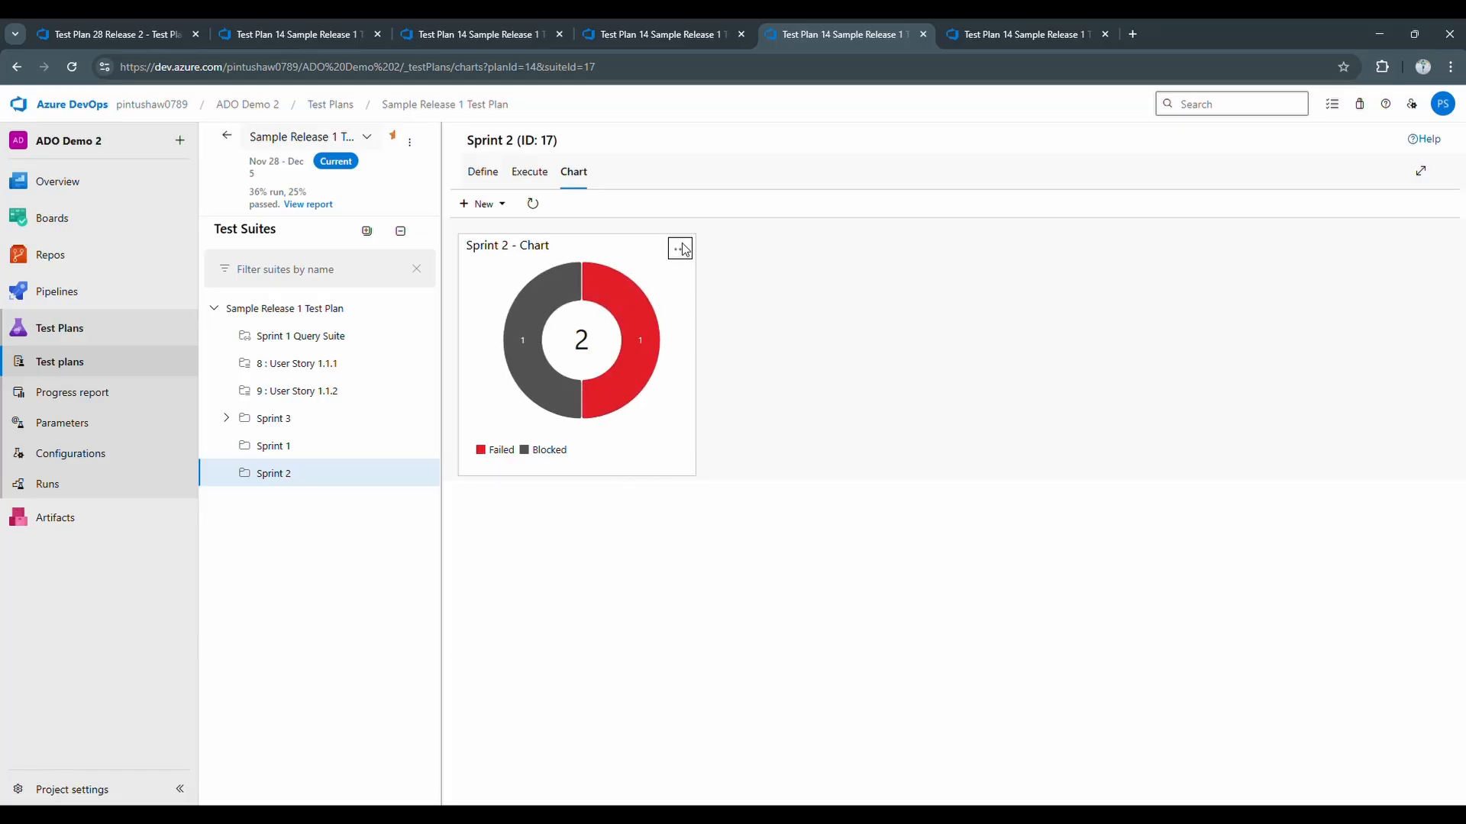
- Add the Sprint 2 chart as a widget to the Test Dashboard
{"action": "left_click", "coordinate": [680, 250]}
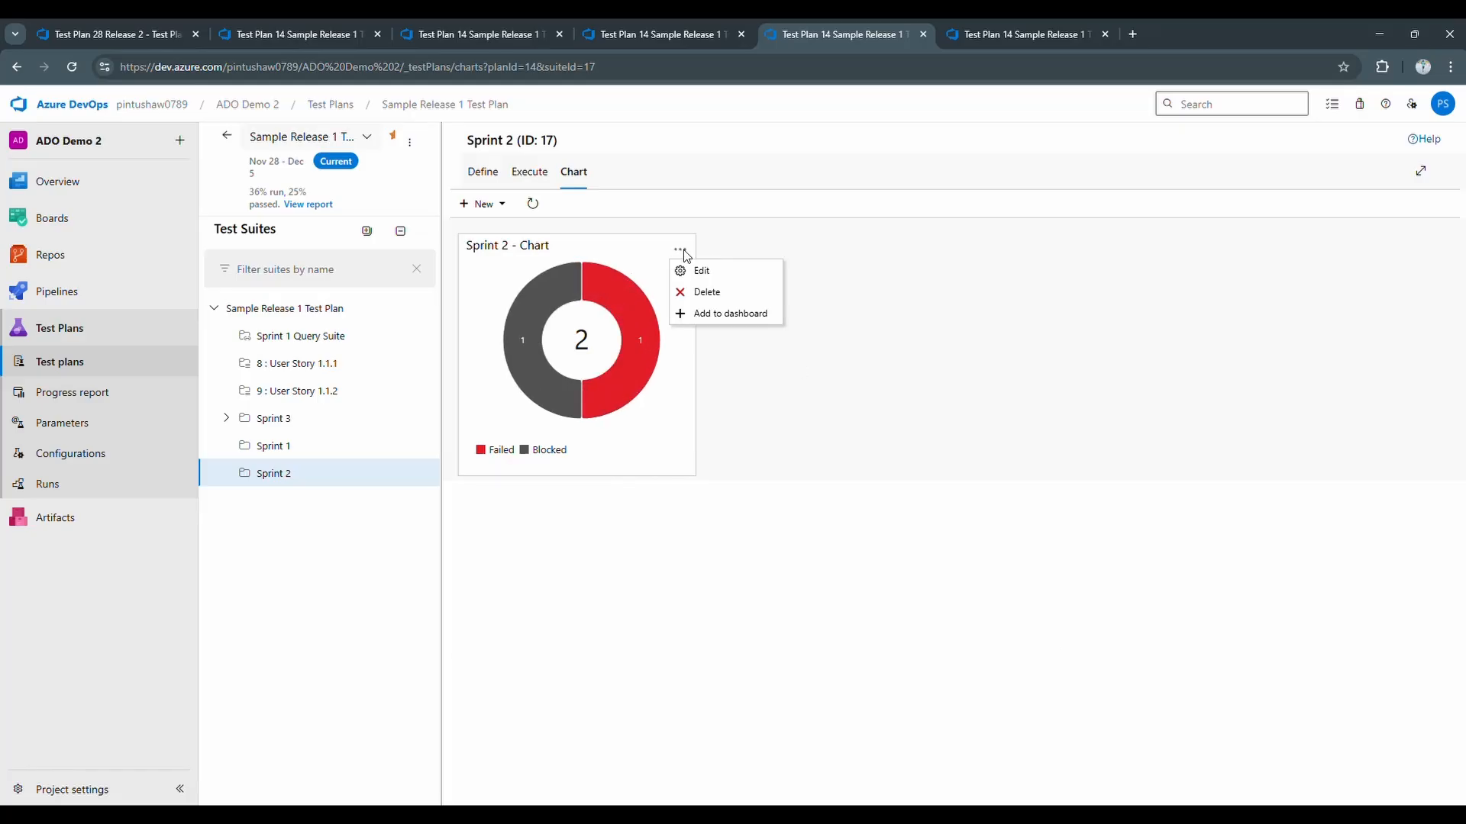
{"action": "left_click", "coordinate": [720, 314]}
{"action": "left_click", "coordinate": [1148, 245]}
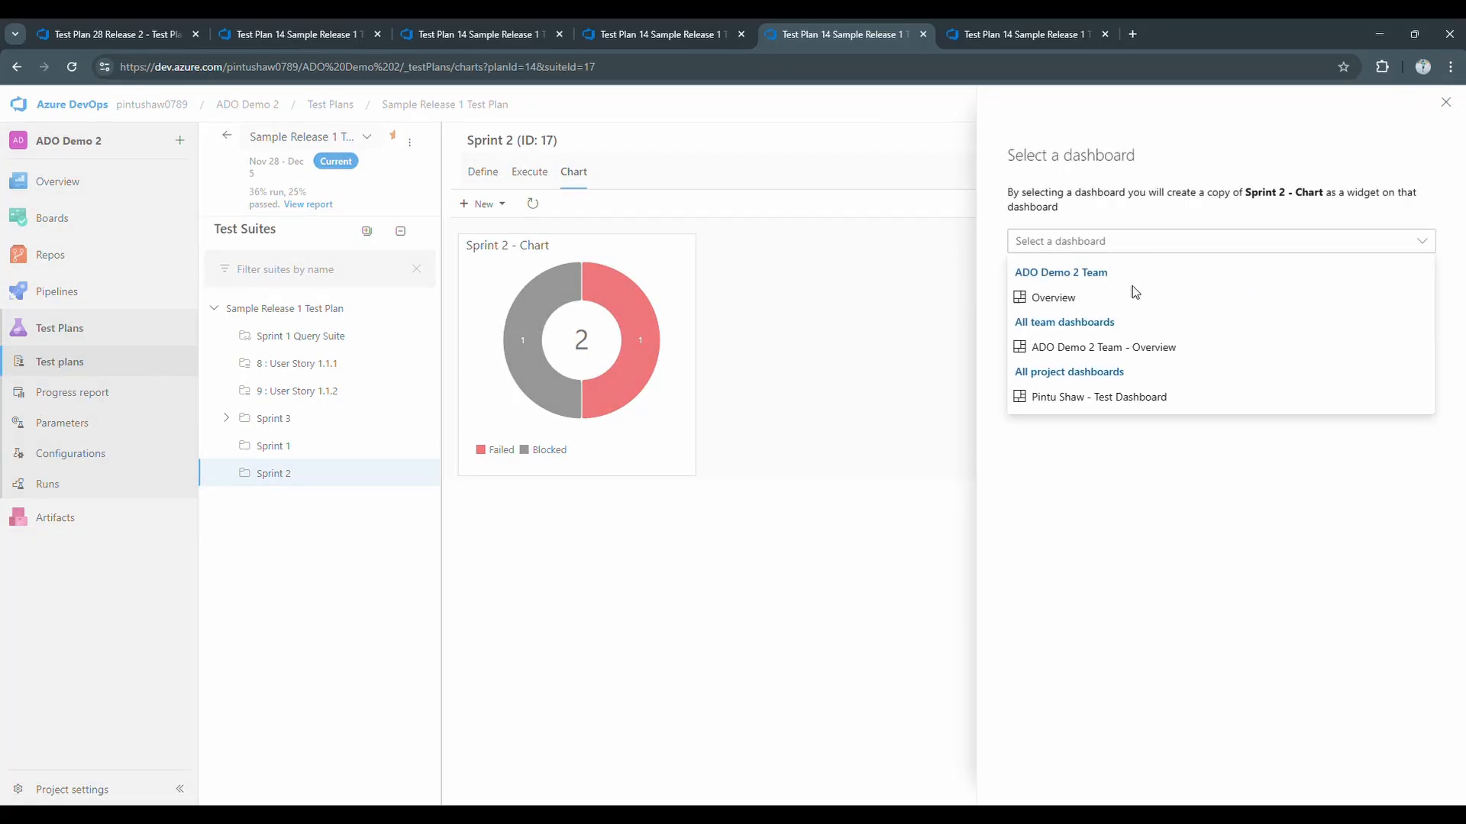
{"action": "left_click", "coordinate": [1117, 397]}
{"action": "left_click", "coordinate": [1037, 298]}
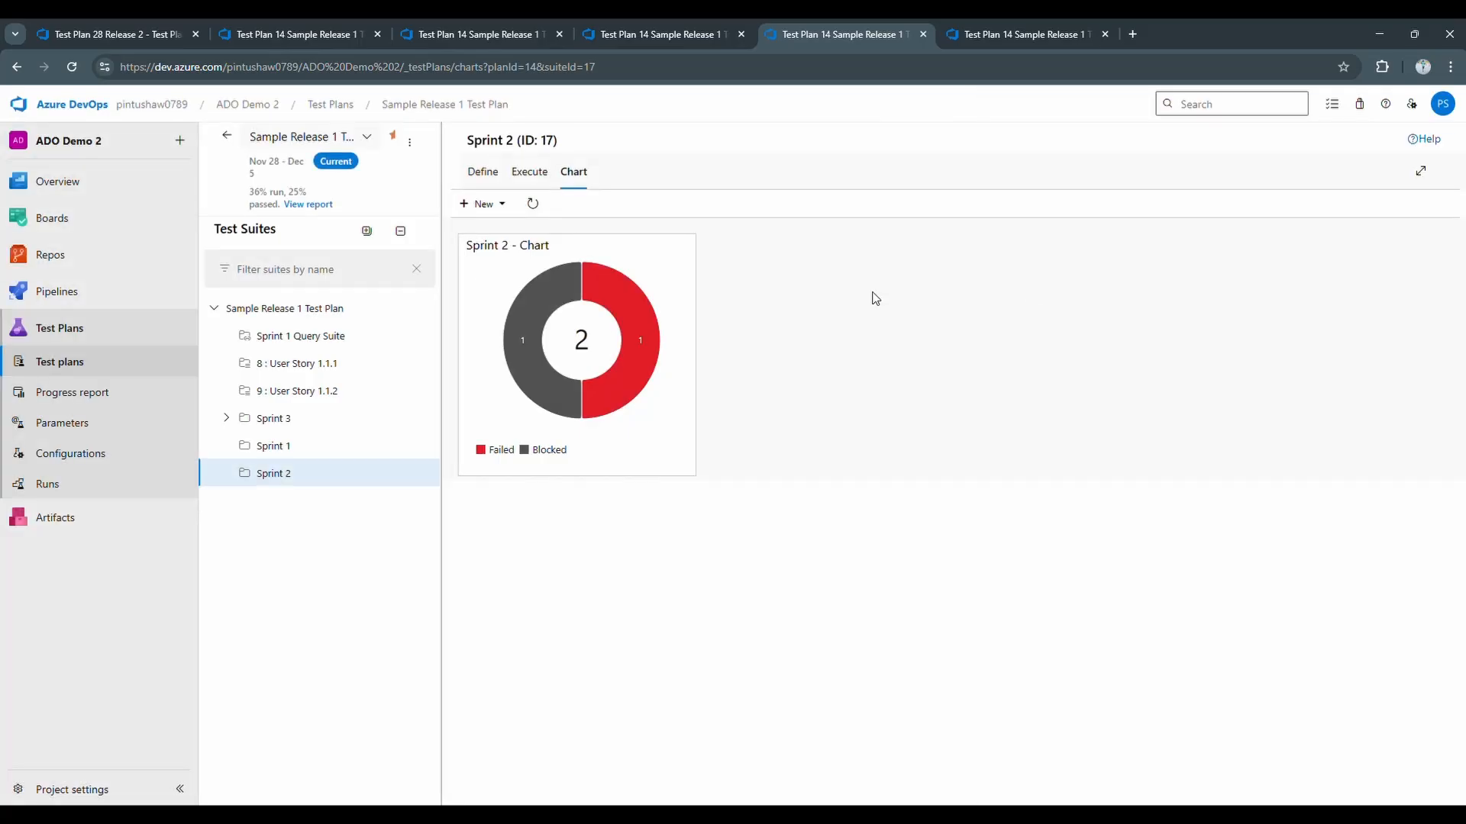
- Open the project's Test Dashboard to check the added Sprint 2 chart widget
{"action": "mouse_move", "coordinate": [61, 181]}
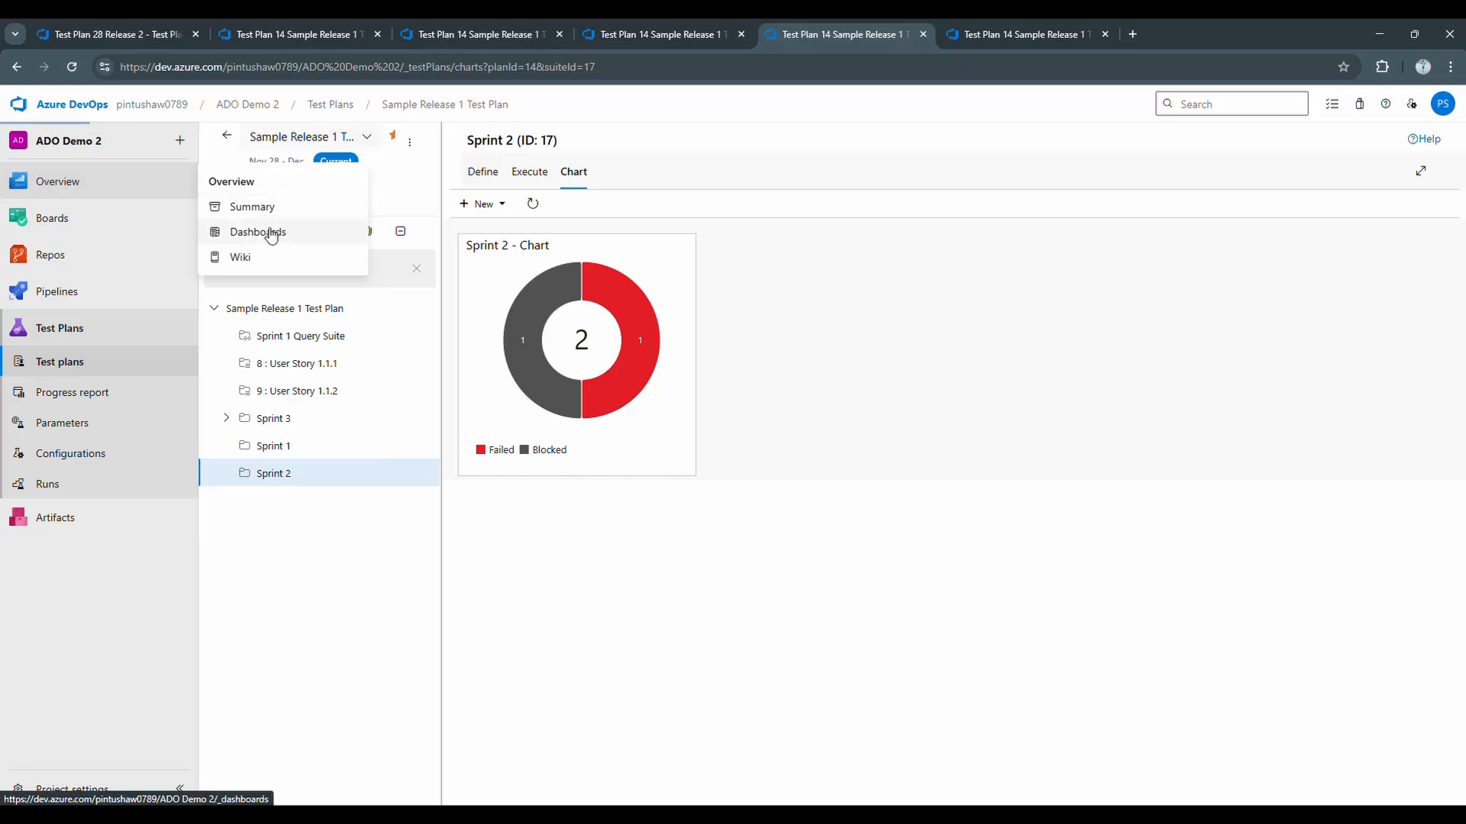
{"action": "left_click", "coordinate": [271, 233]}
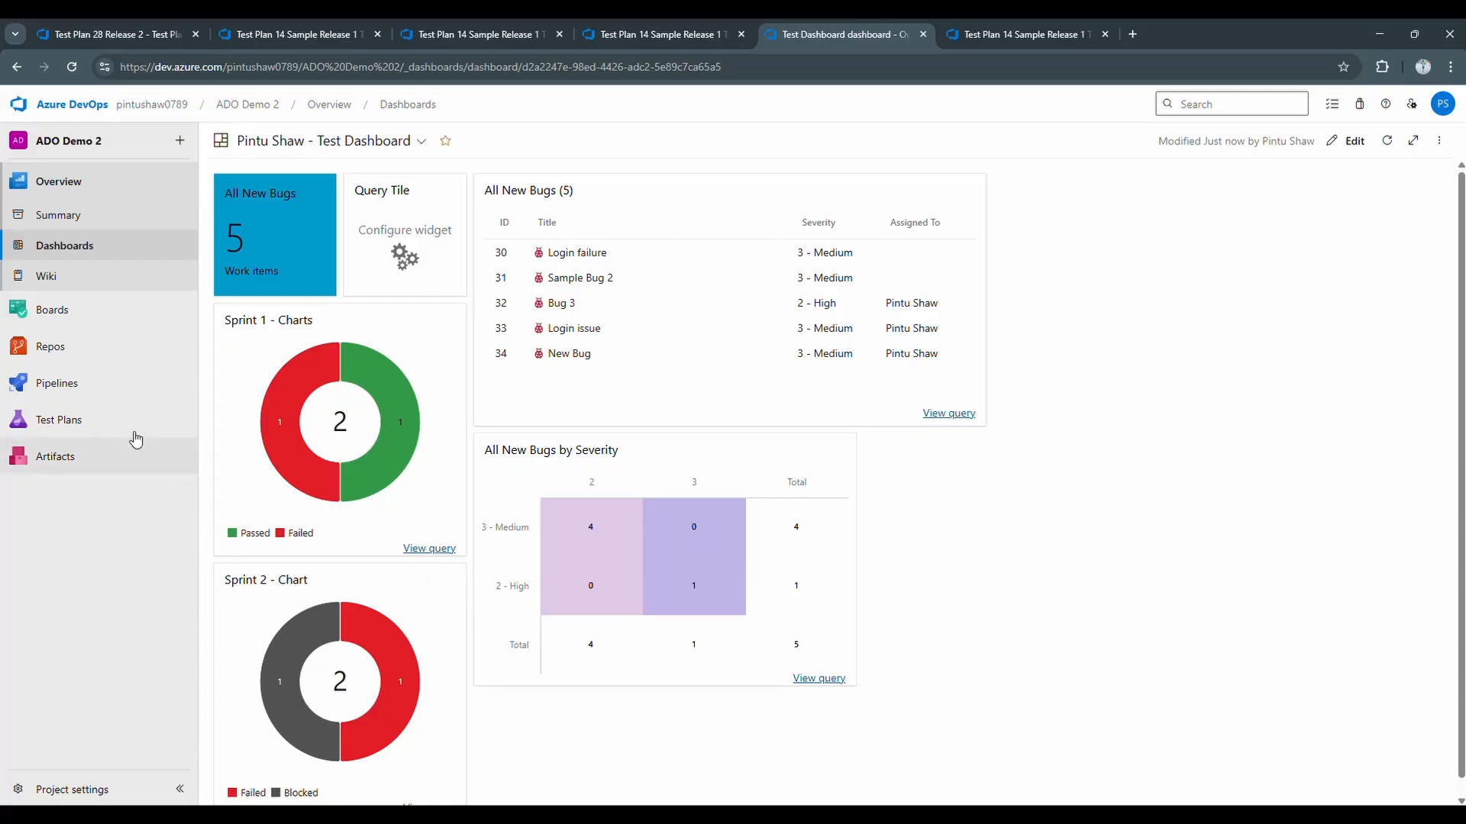
- Open the All New Bugs query under My Queries and examine its results and charts
{"action": "mouse_move", "coordinate": [89, 311]}
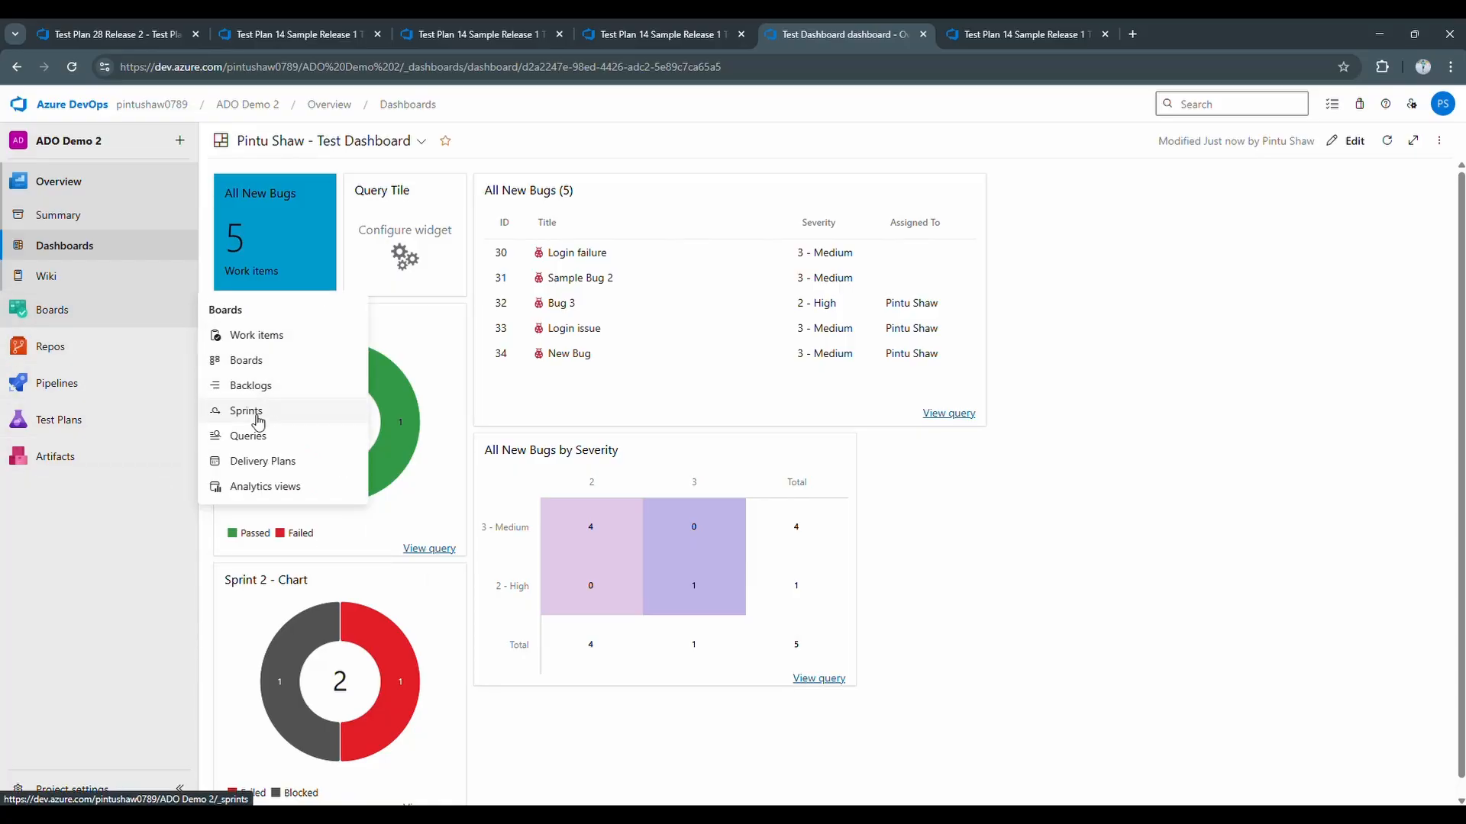
{"action": "left_click", "coordinate": [260, 436]}
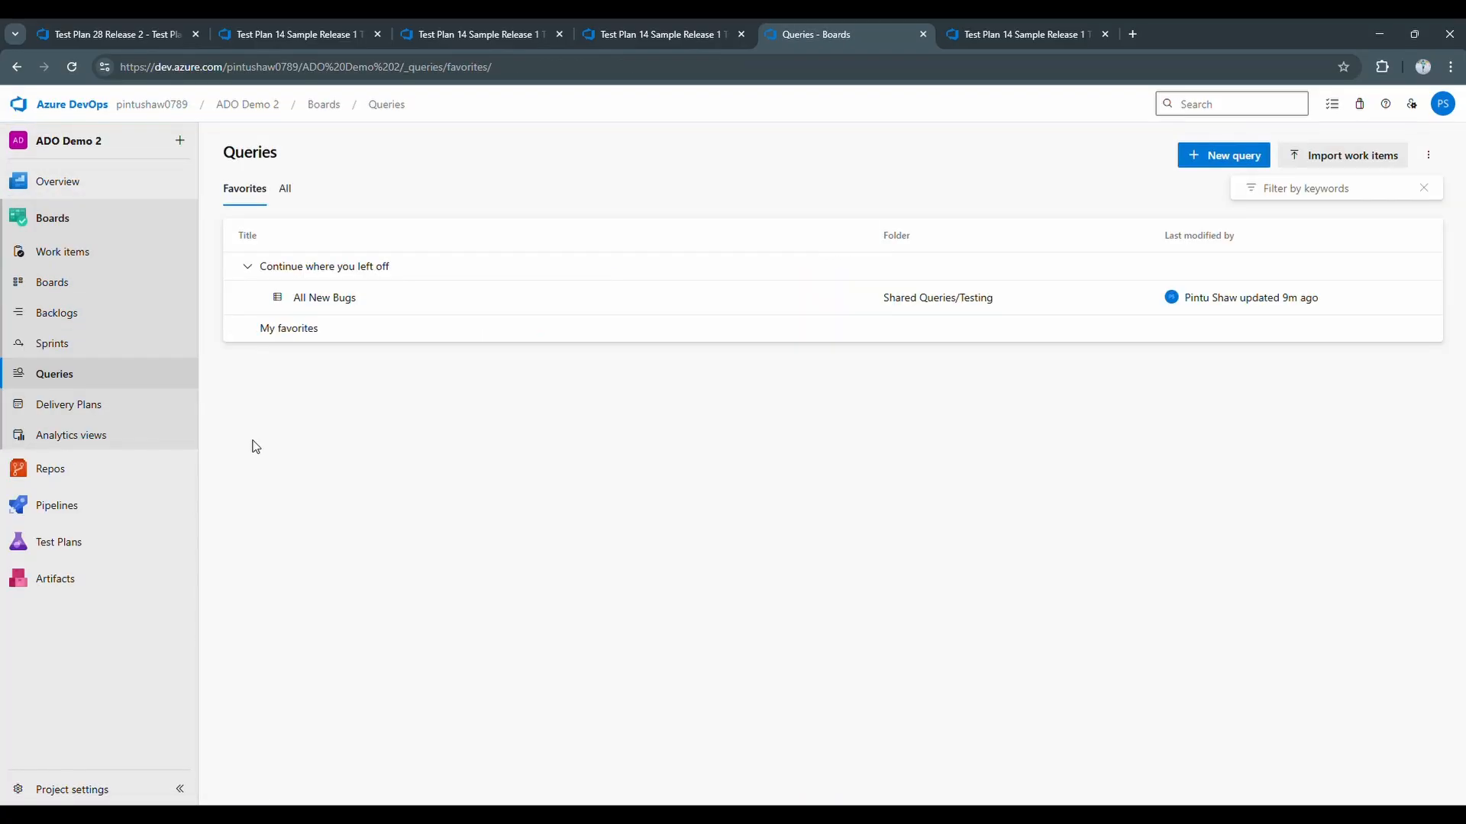
{"action": "left_click", "coordinate": [282, 203]}
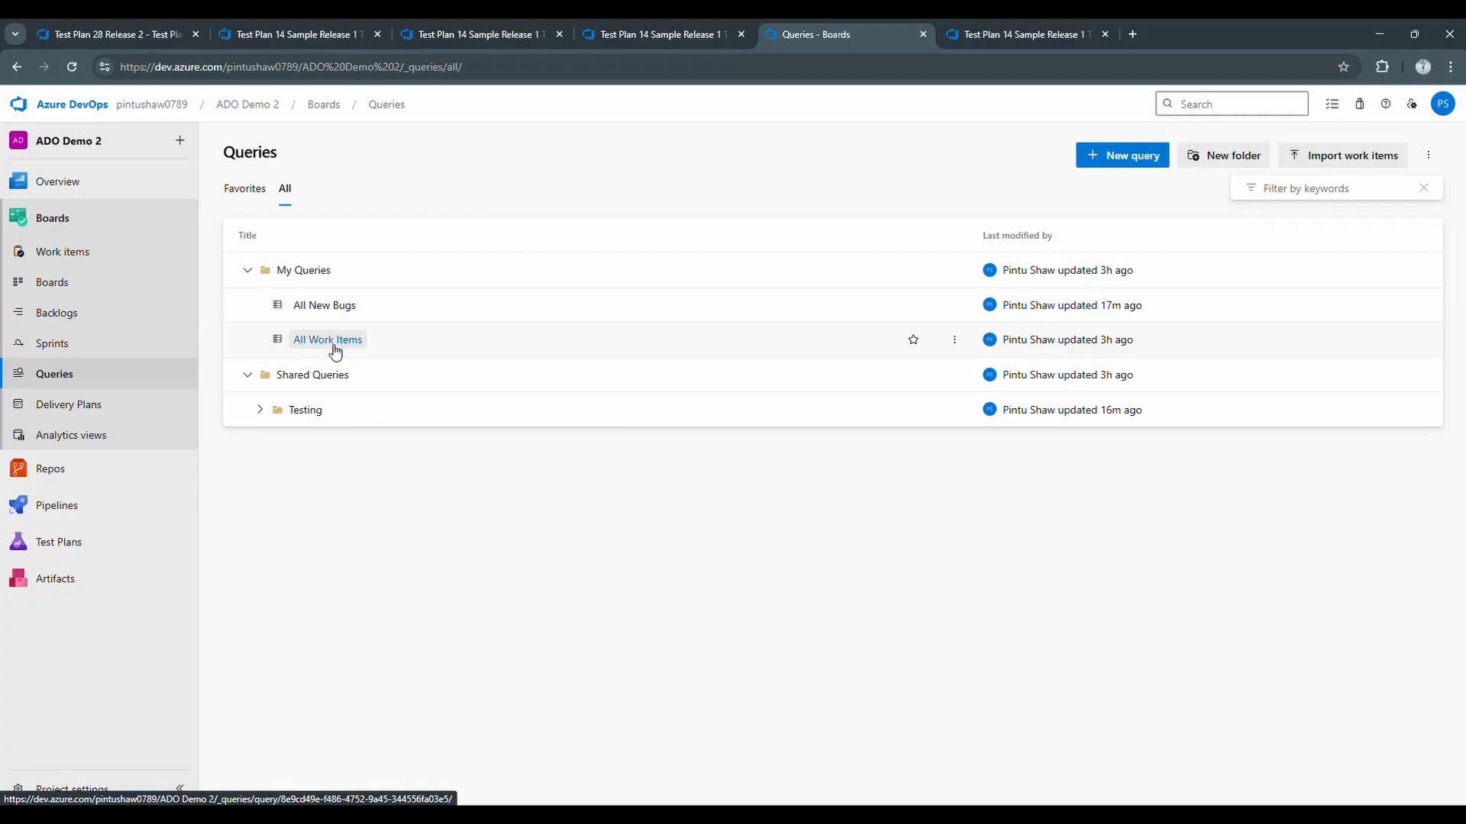
{"action": "left_click", "coordinate": [334, 307]}
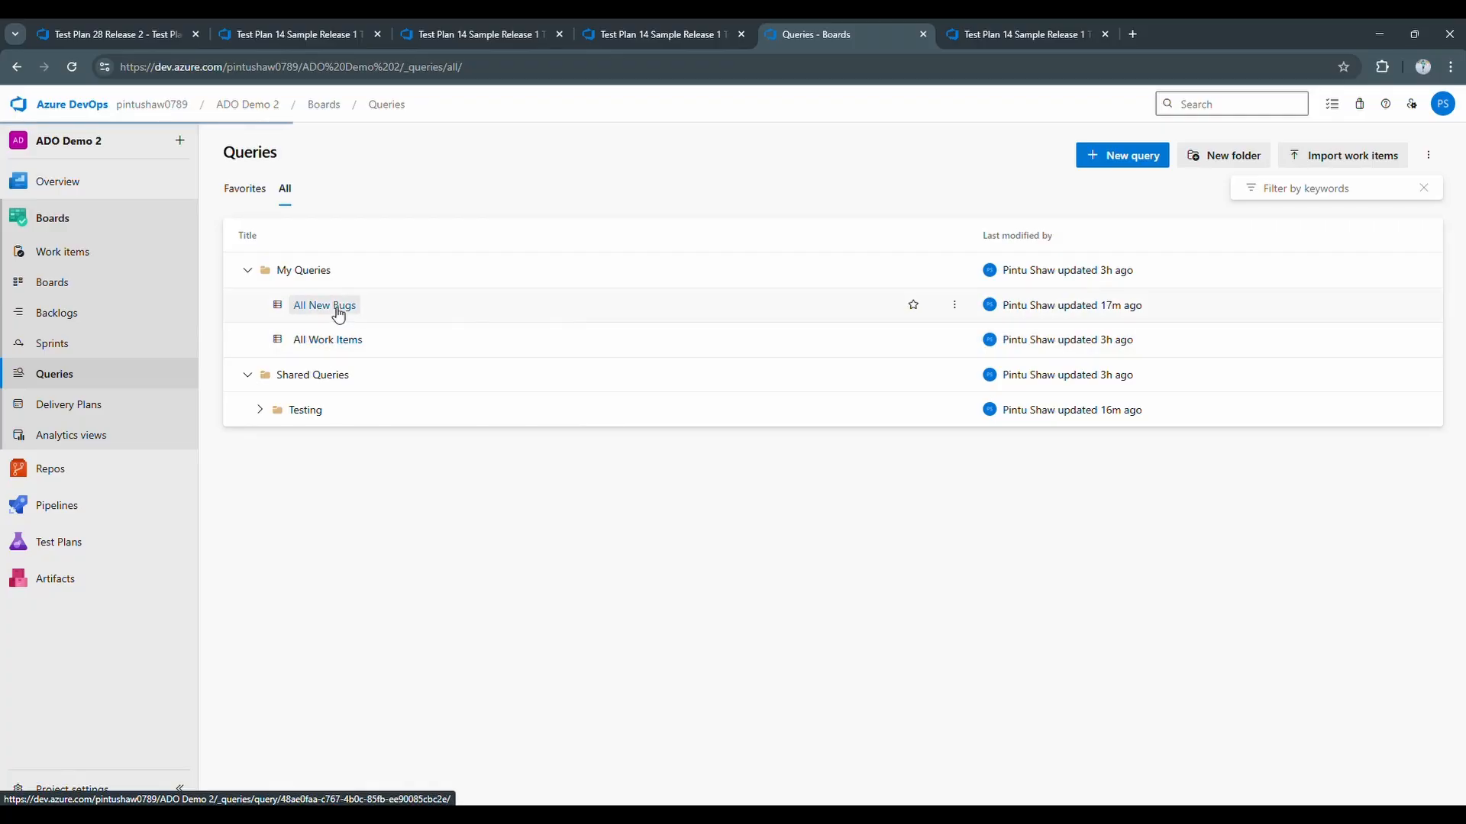
{"action": "left_click", "coordinate": [331, 186]}
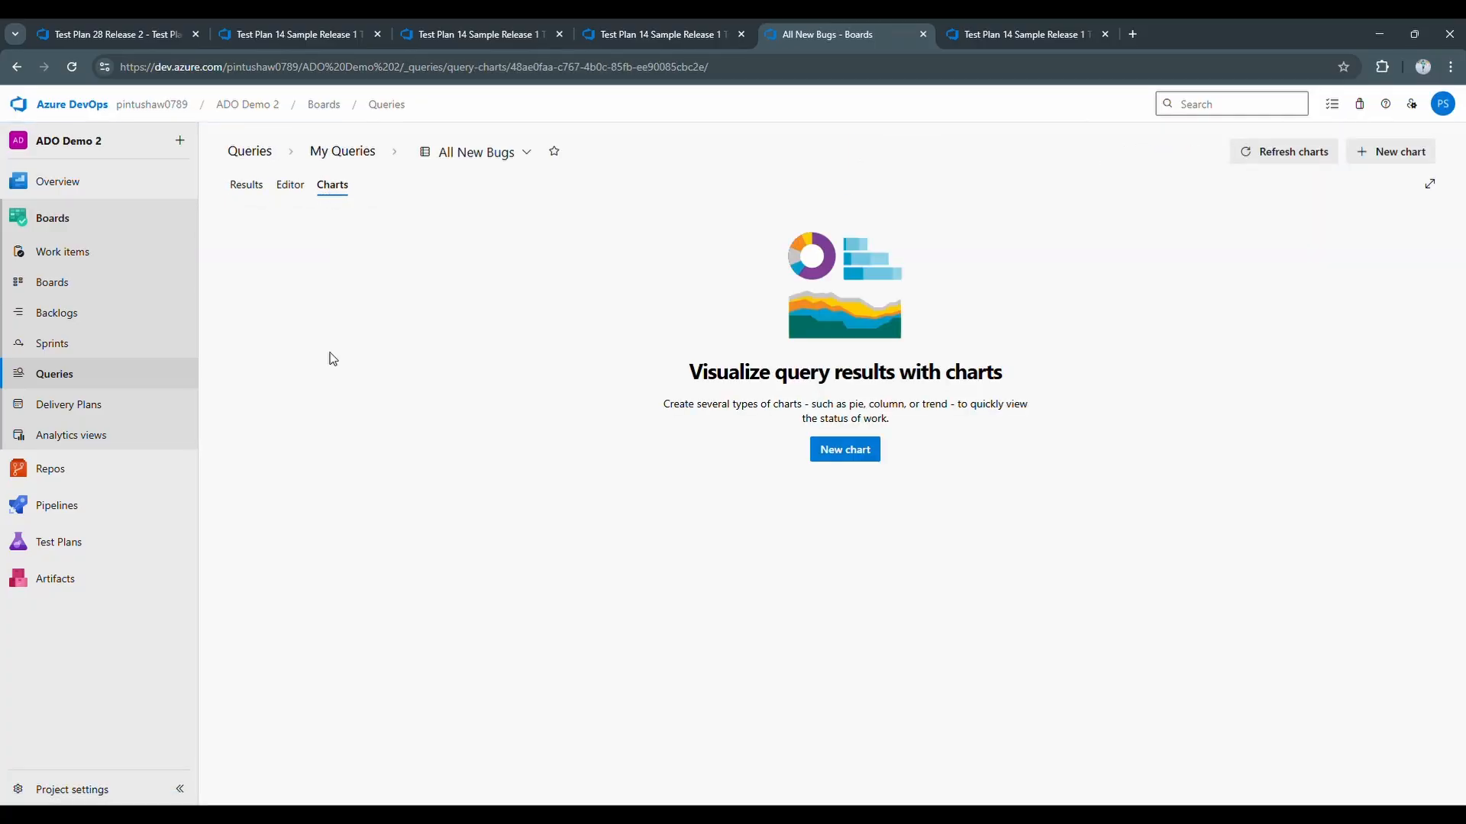
{"action": "left_click", "coordinate": [1322, 153]}
{"action": "left_click", "coordinate": [246, 185]}
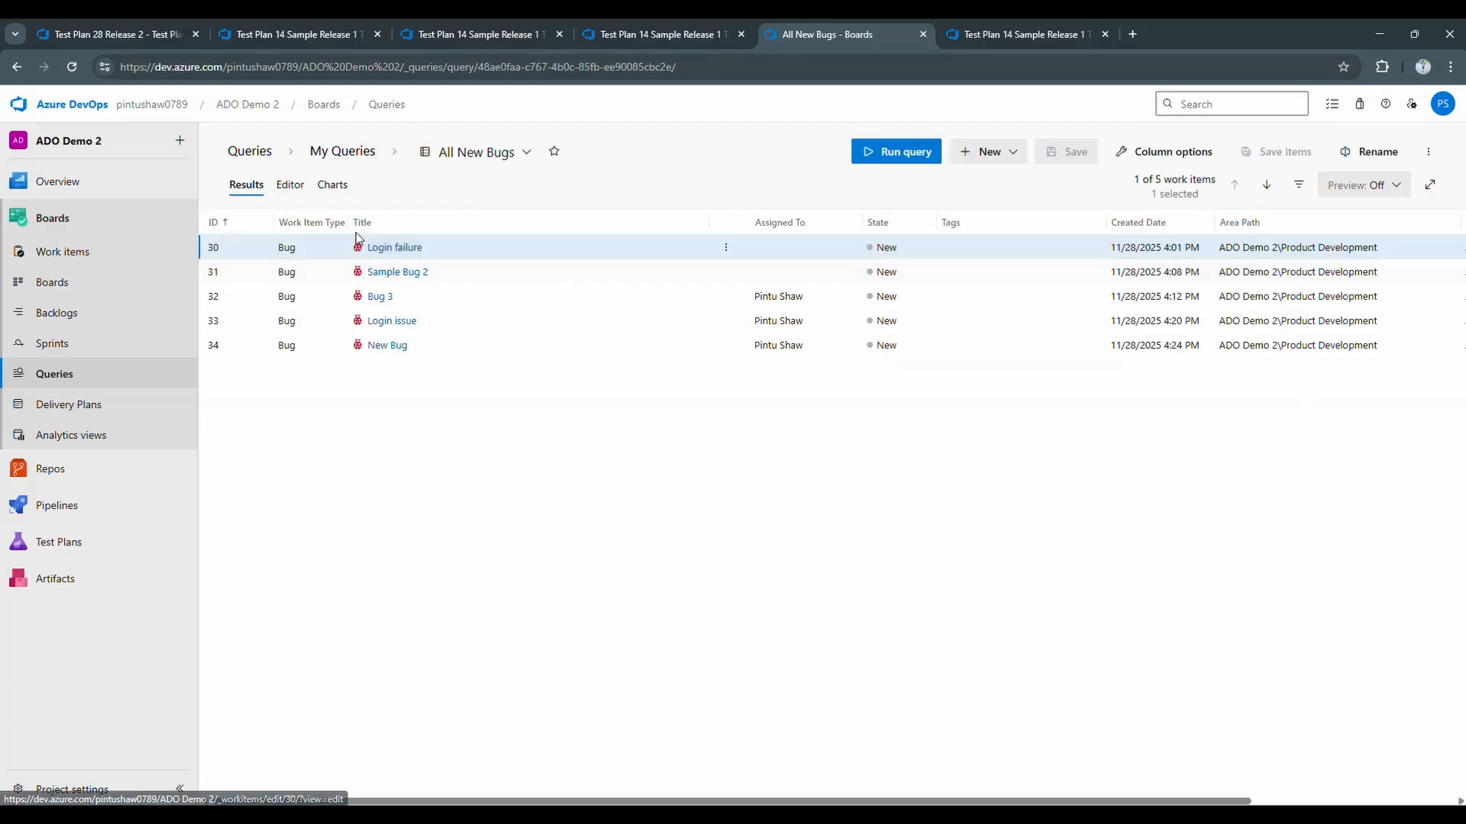
{"action": "left_click", "coordinate": [327, 192]}
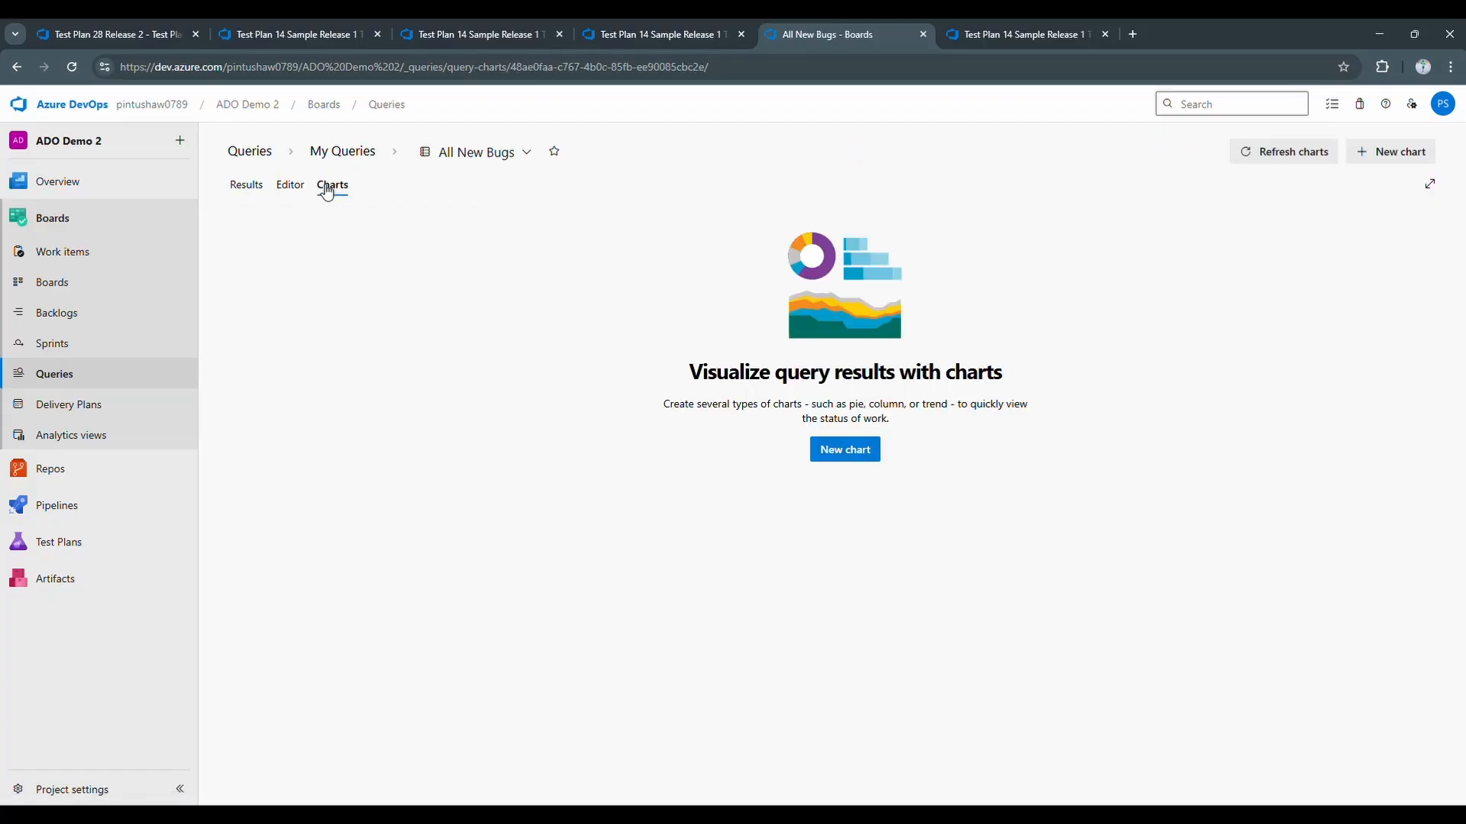
- Open the charts of the All New Bugs query in the Testing folder of Shared Queries
{"action": "left_click", "coordinate": [259, 156]}
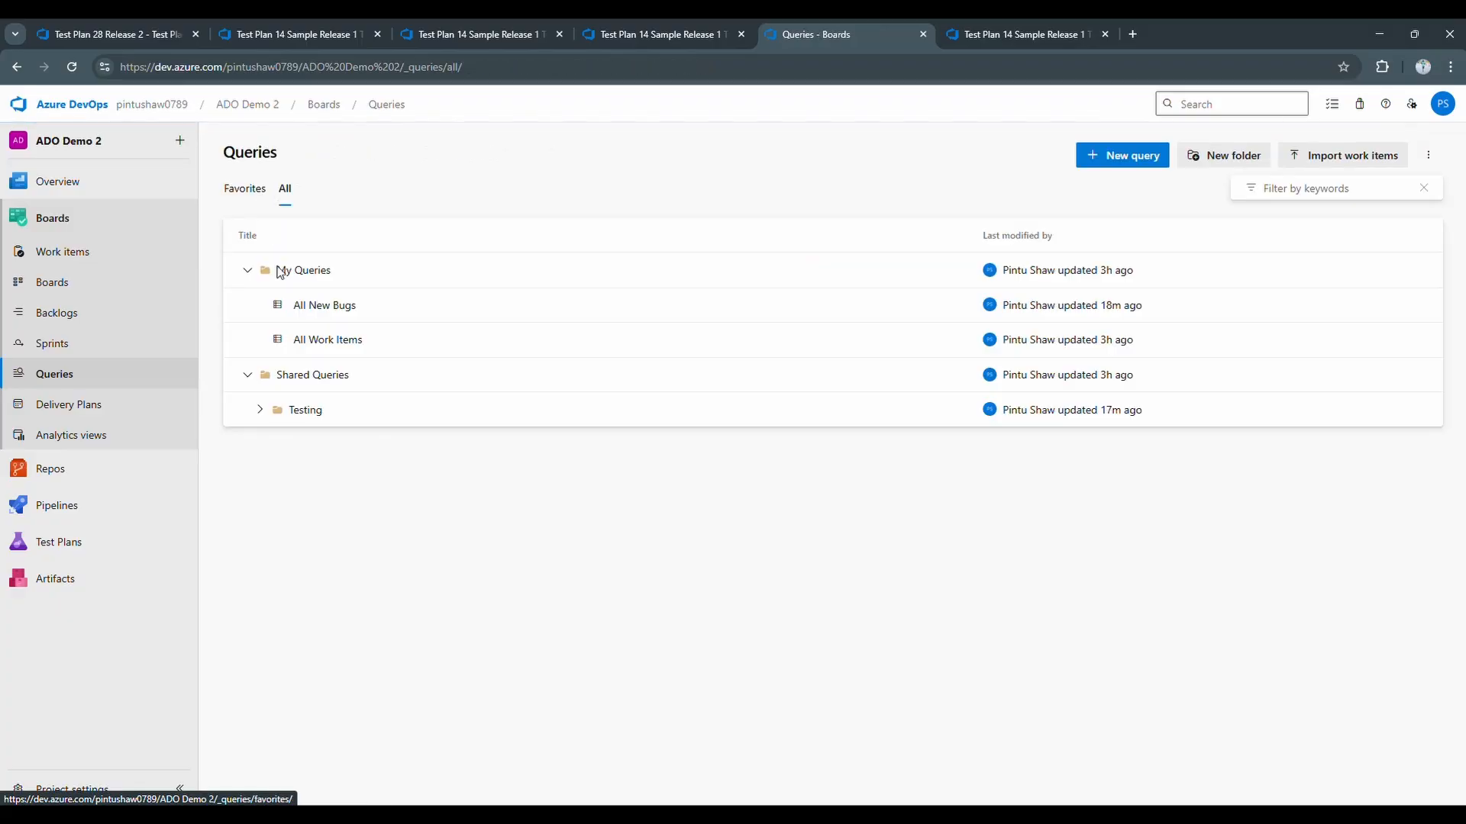
{"action": "left_click", "coordinate": [260, 409]}
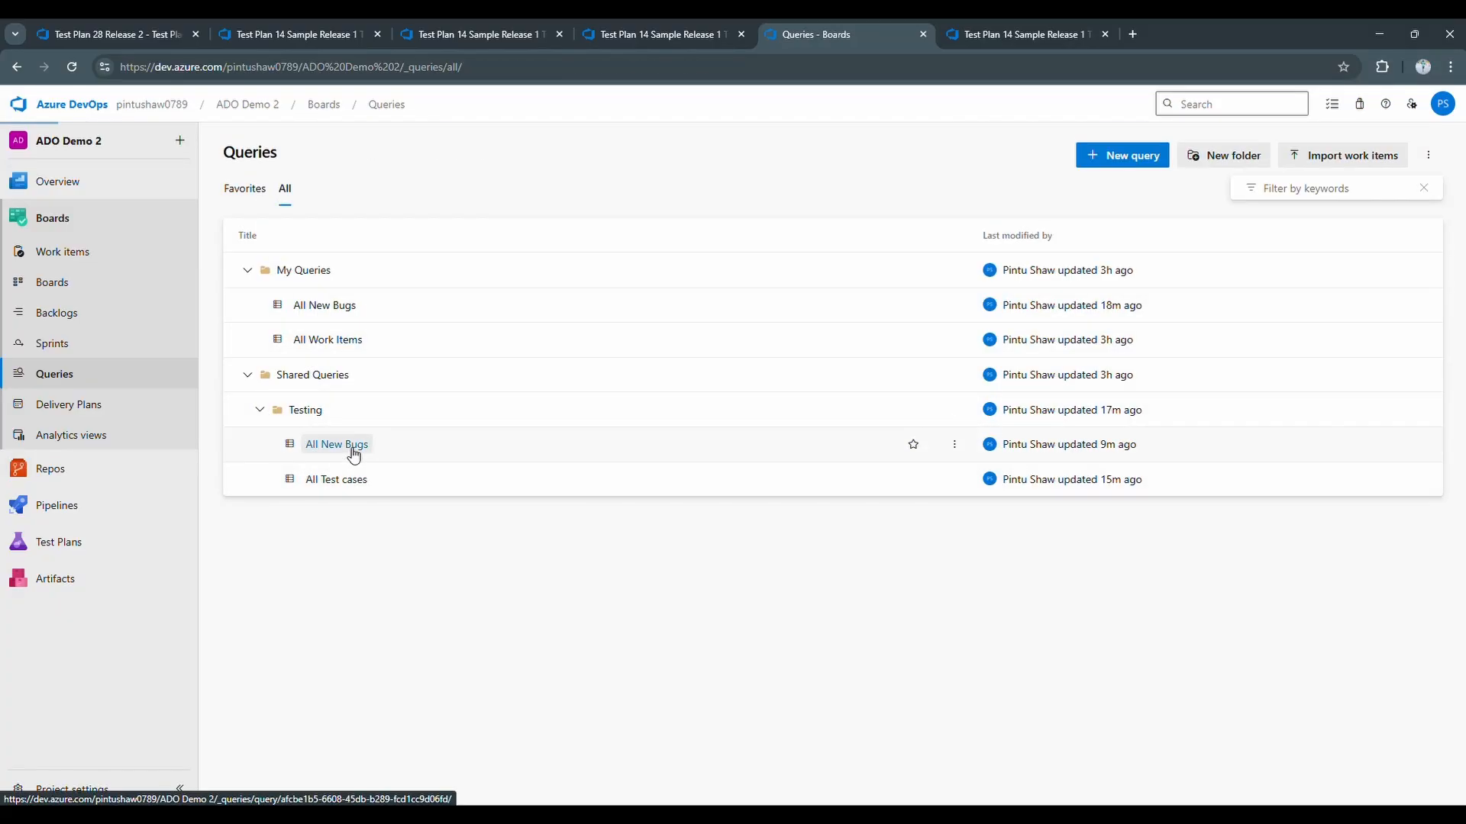
{"action": "left_click", "coordinate": [352, 448]}
{"action": "left_click", "coordinate": [334, 186]}
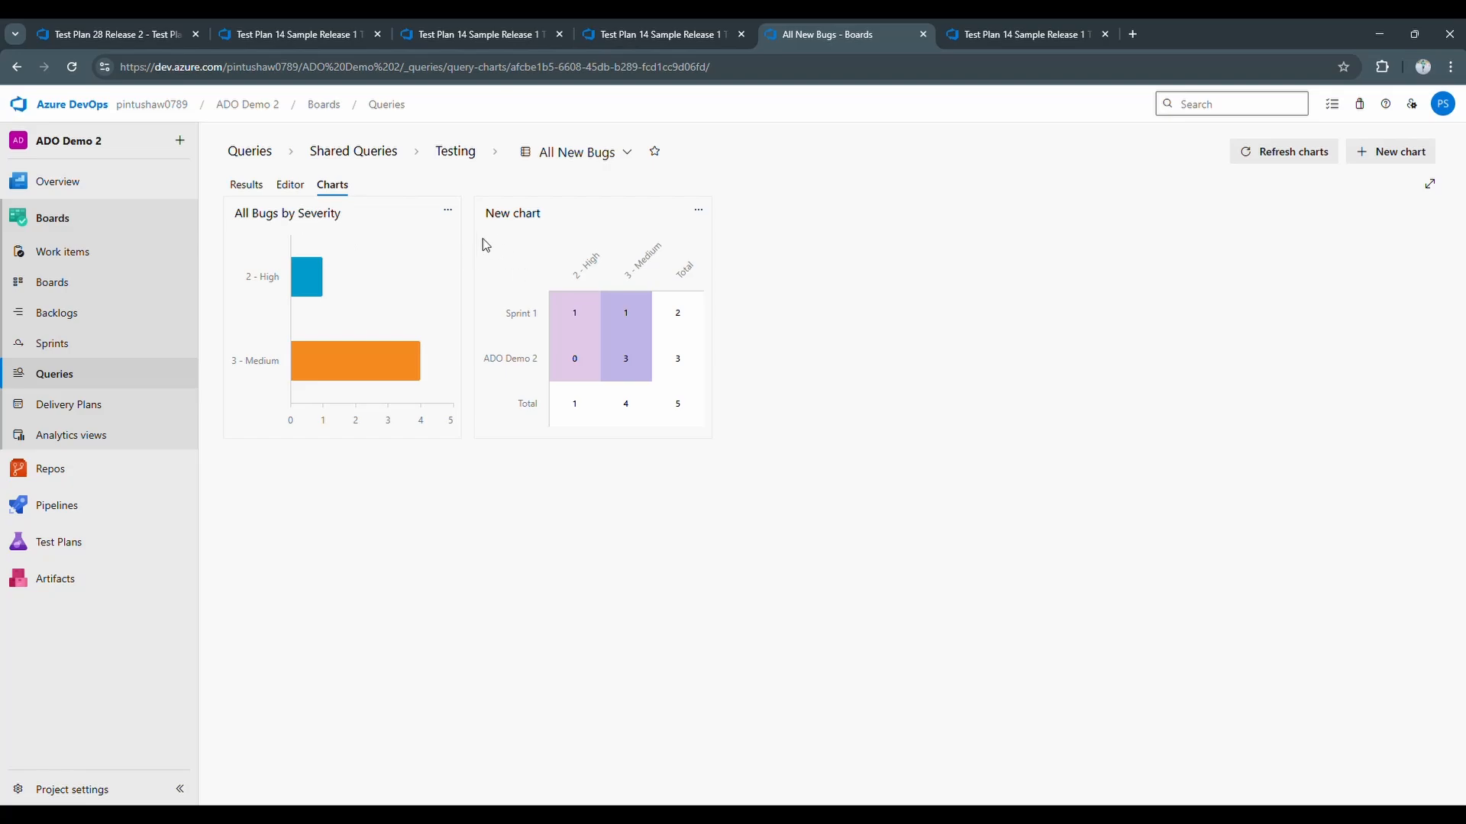
- Add the All Bugs by Severity chart as a widget to the Test Dashboard
{"action": "left_click", "coordinate": [448, 214]}
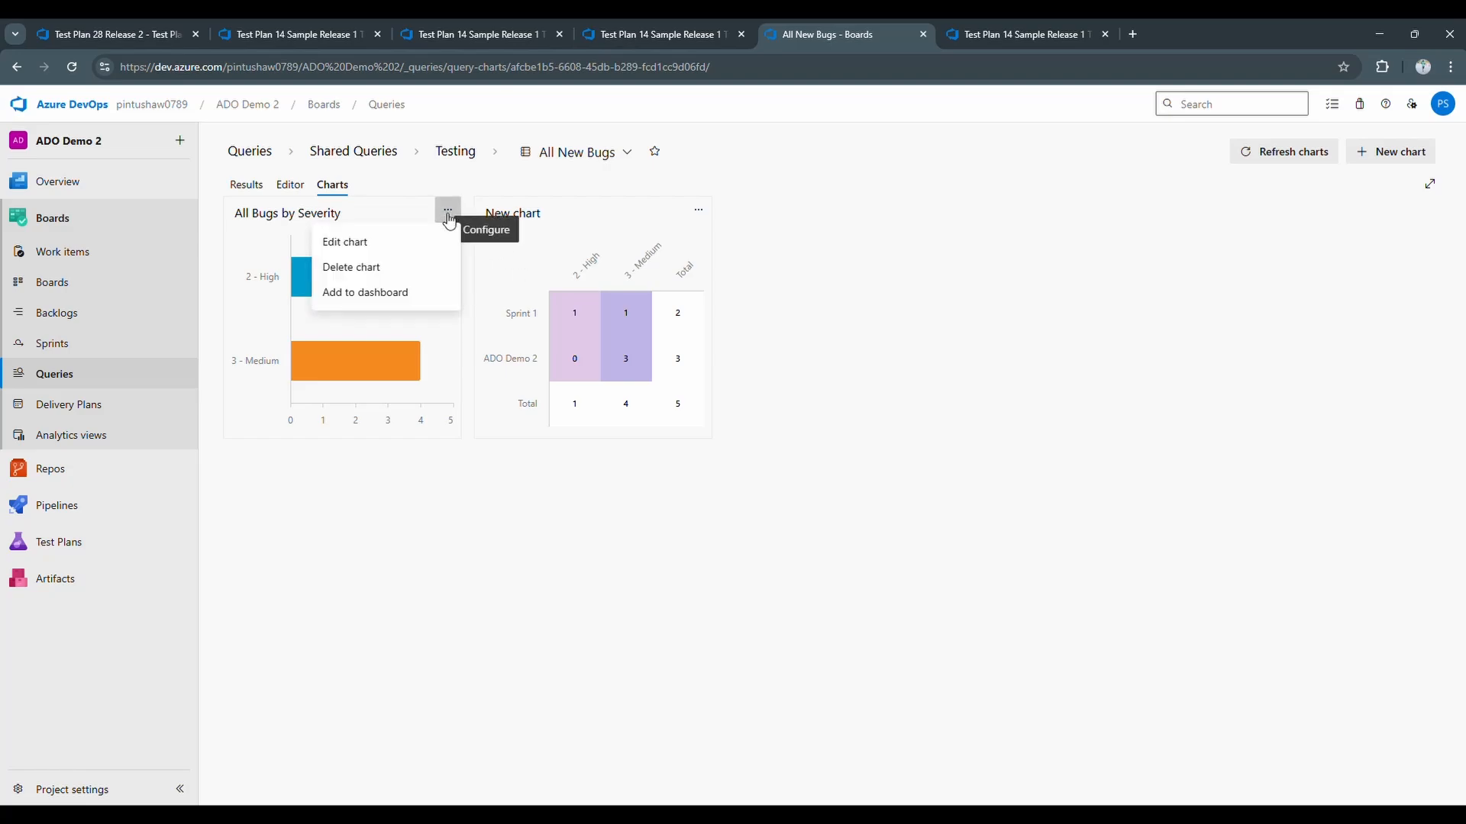
{"action": "left_click", "coordinate": [366, 294]}
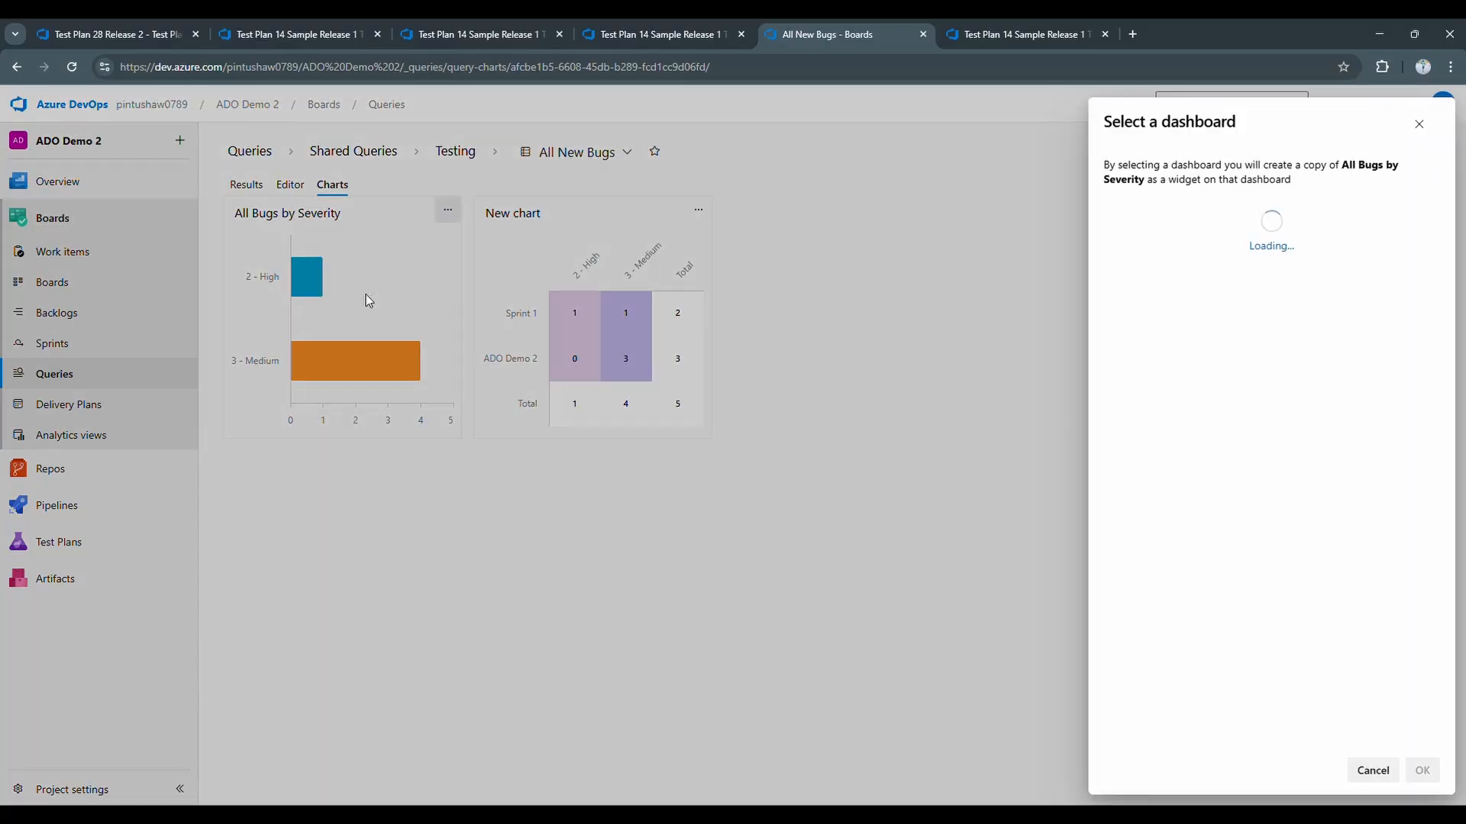
{"action": "left_click", "coordinate": [1139, 214]}
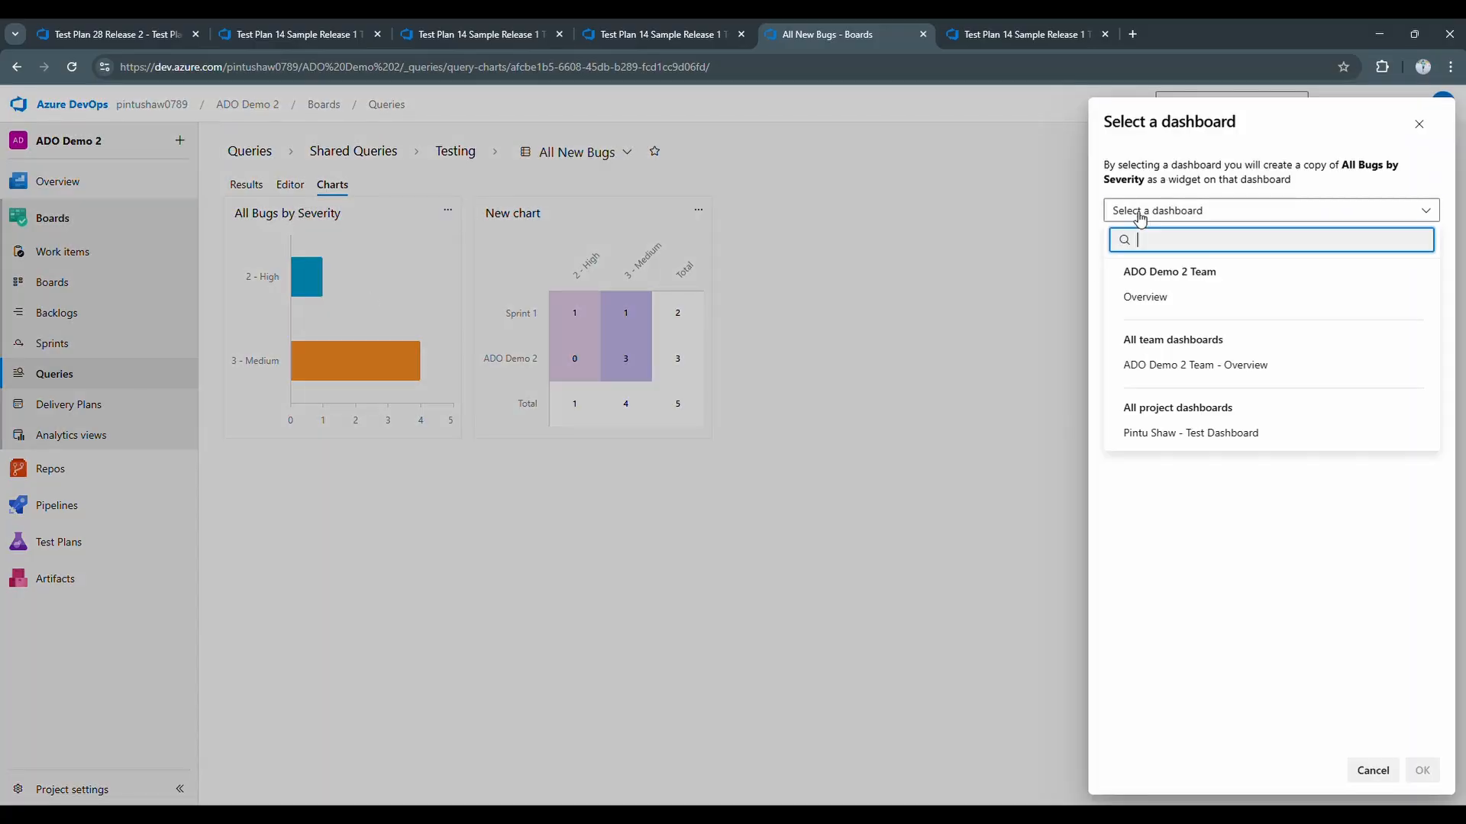
{"action": "left_click", "coordinate": [1190, 434]}
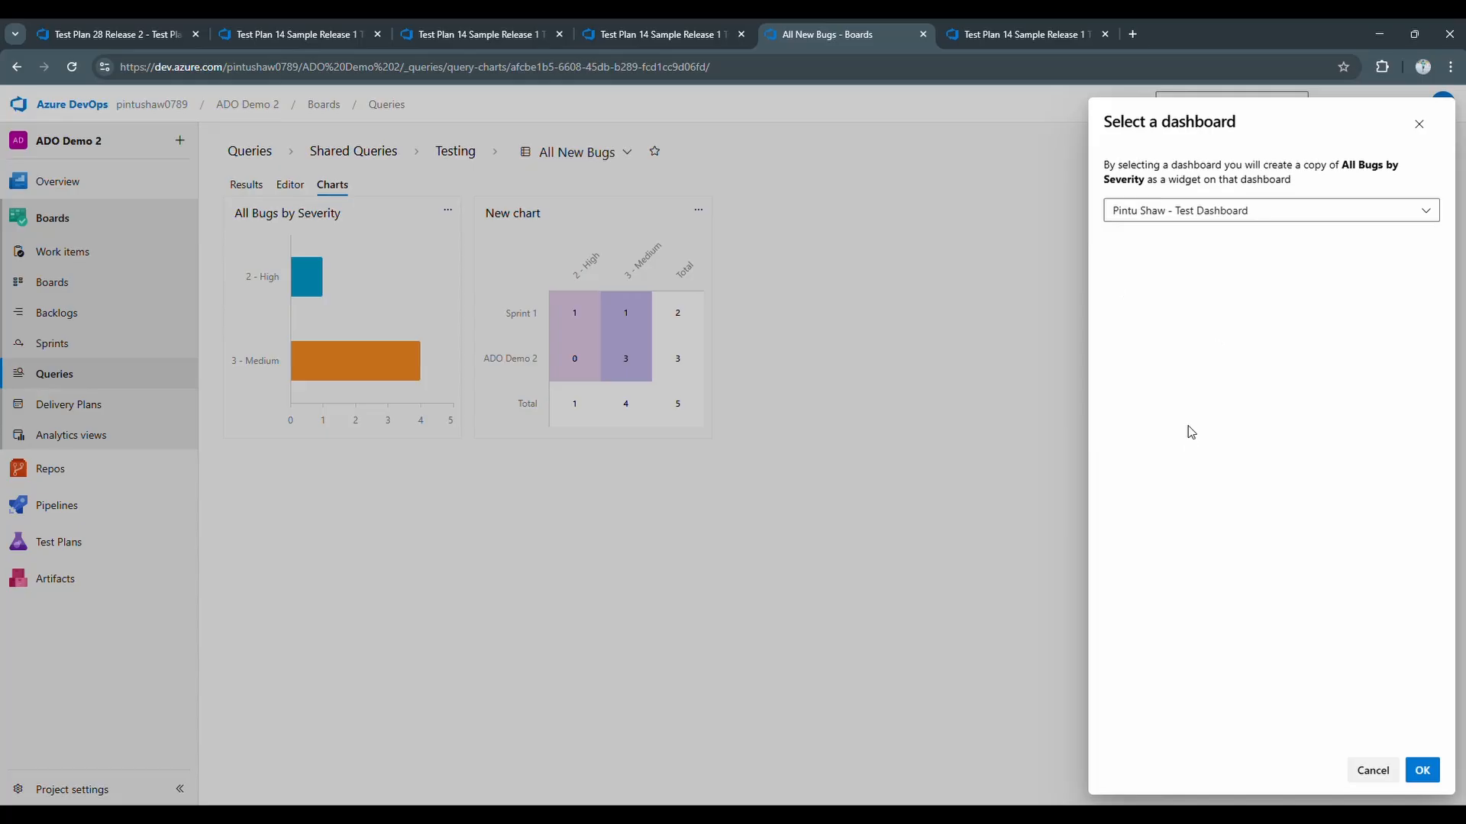
{"action": "left_click", "coordinate": [1424, 772]}
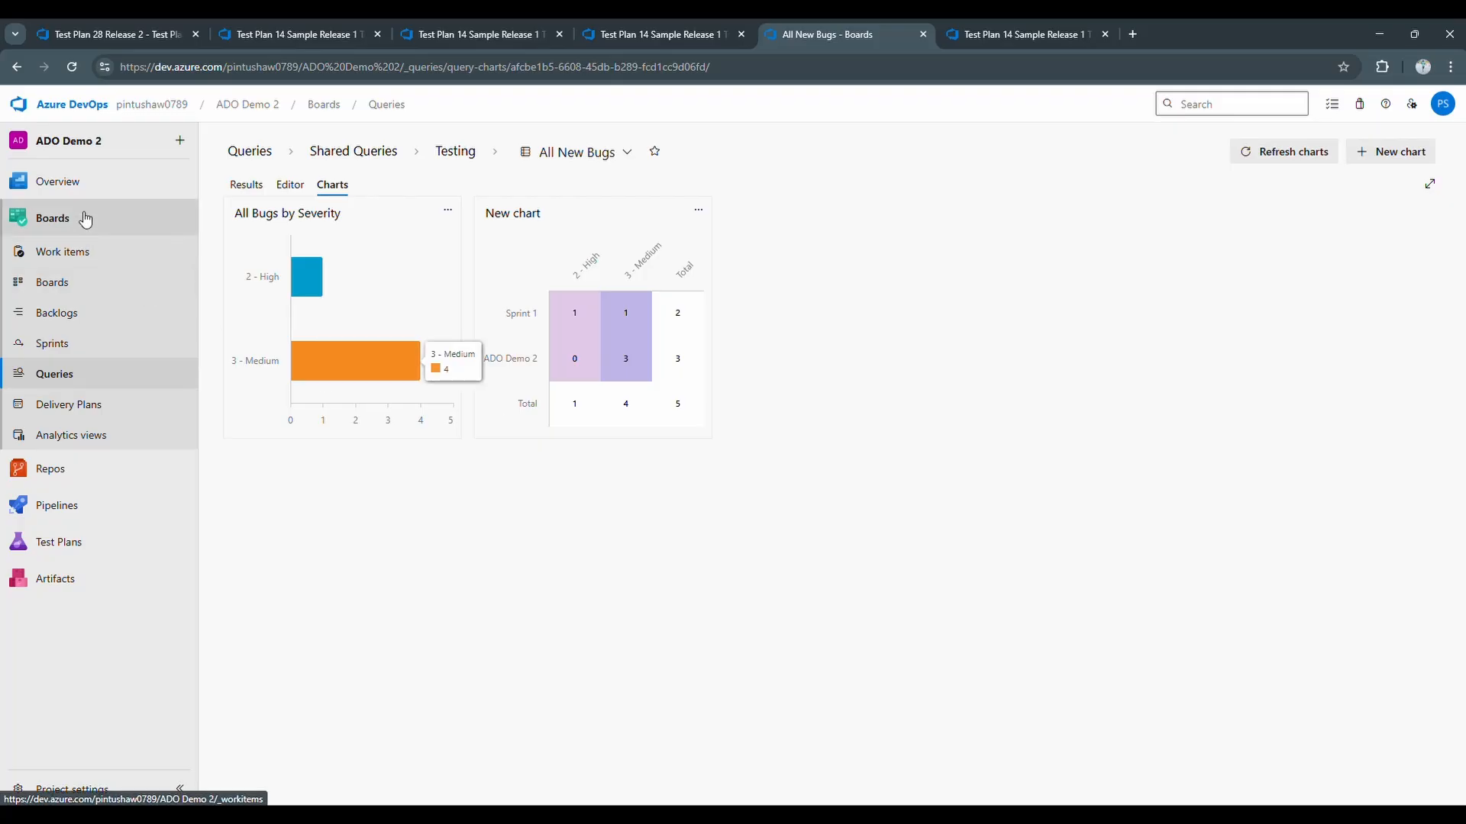
- On the Test Dashboard, move the All Bugs by Severity widget beside the All New Bugs list and finish editing
{"action": "left_click", "coordinate": [96, 187]}
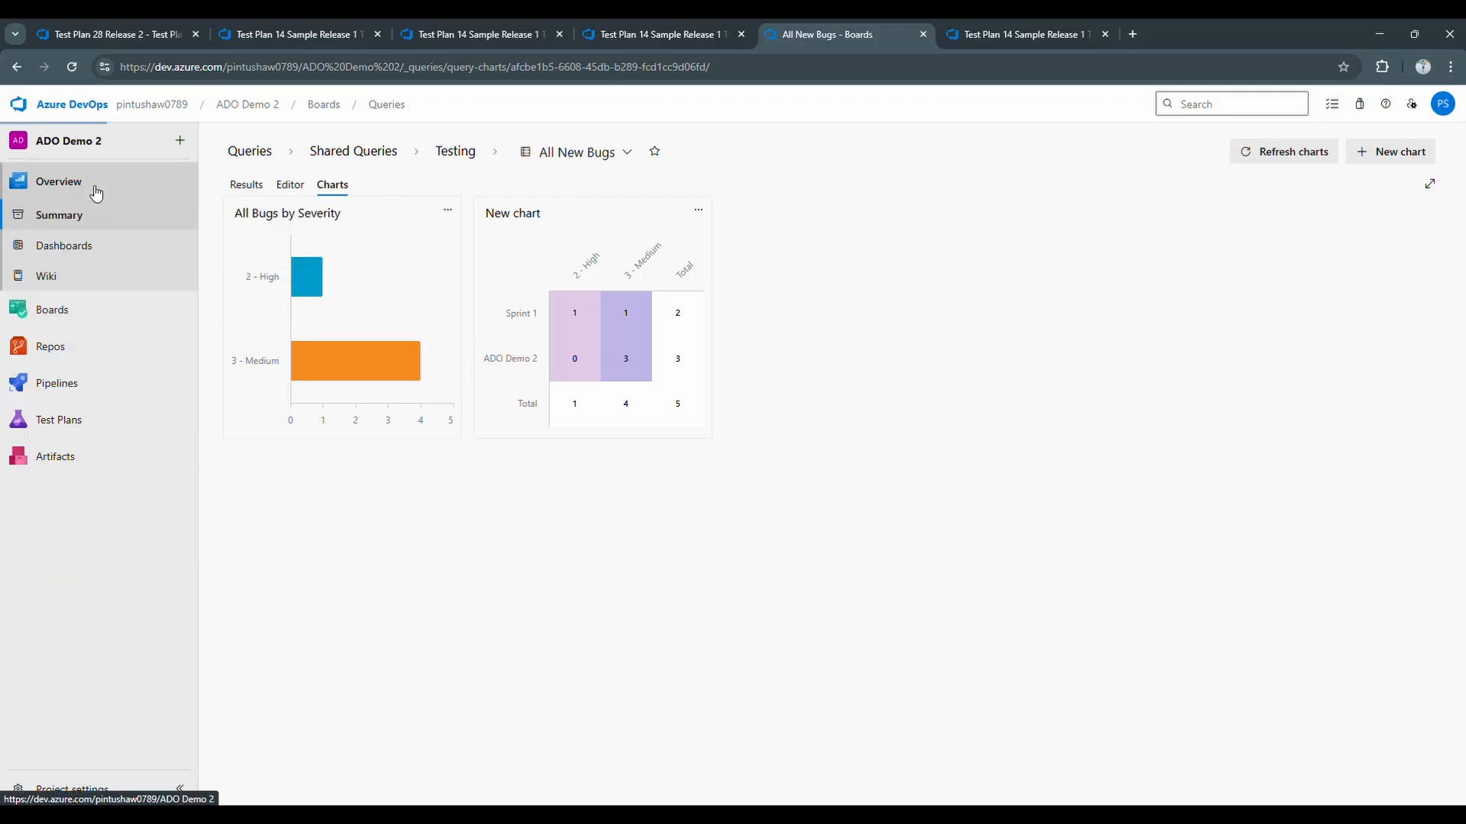
{"action": "left_click", "coordinate": [95, 249]}
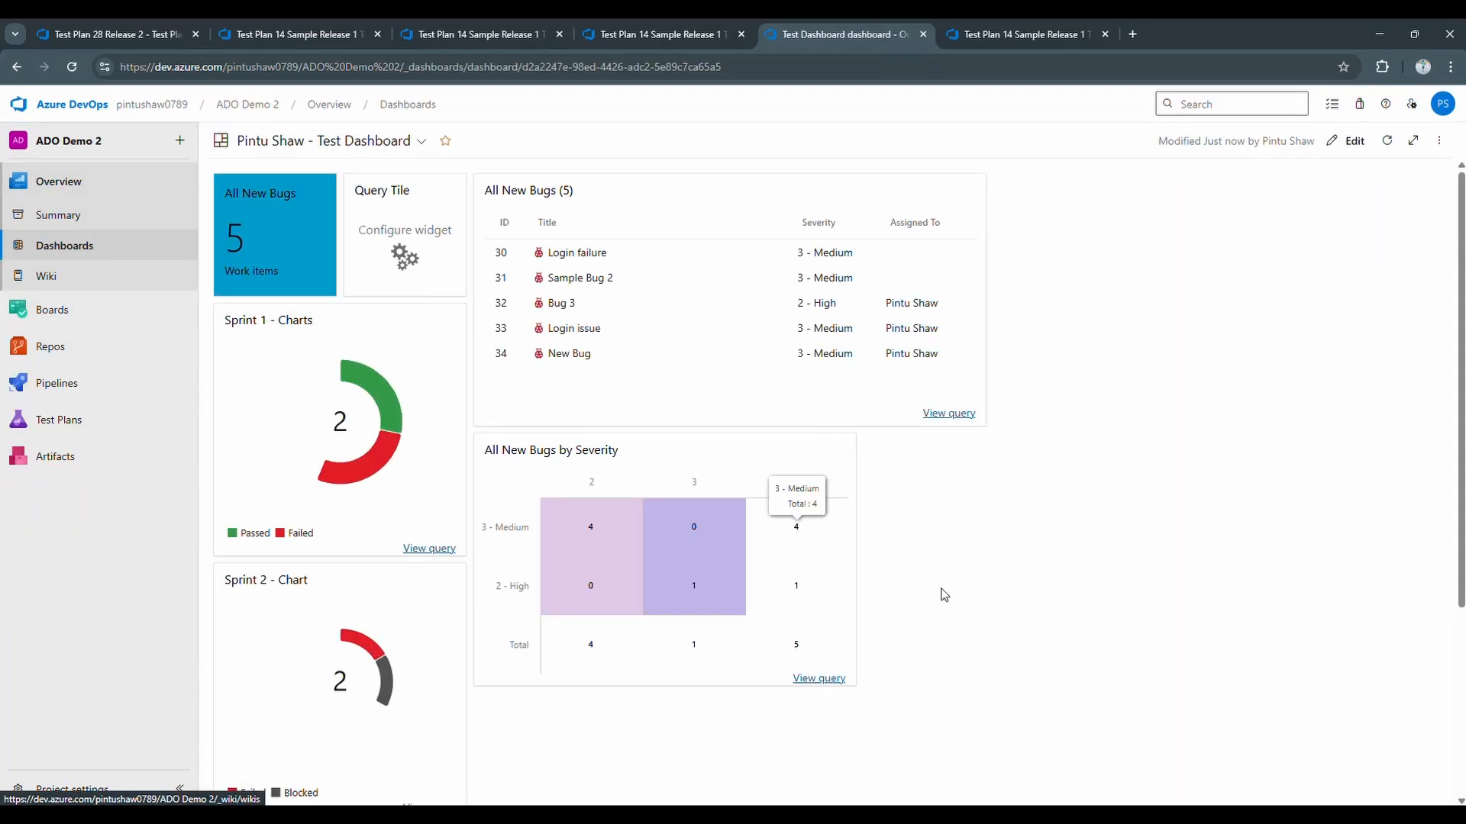
{"action": "scroll", "coordinate": [1012, 636], "scroll_direction": "down", "scroll_amount": 3}
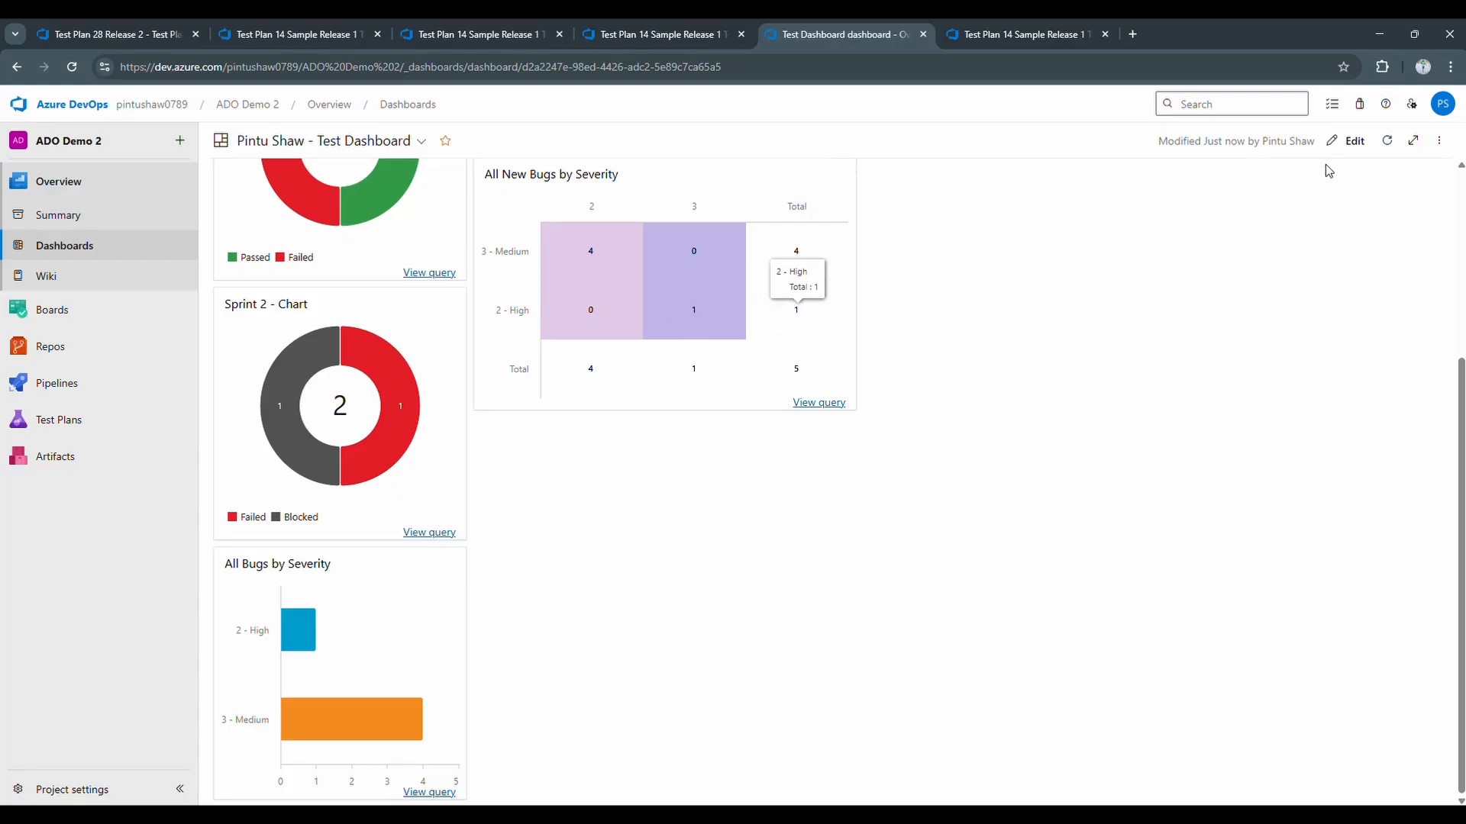
{"action": "left_click", "coordinate": [1349, 141]}
{"action": "left_click_drag", "start_coordinate": [332, 565], "coordinate": [976, 219]}
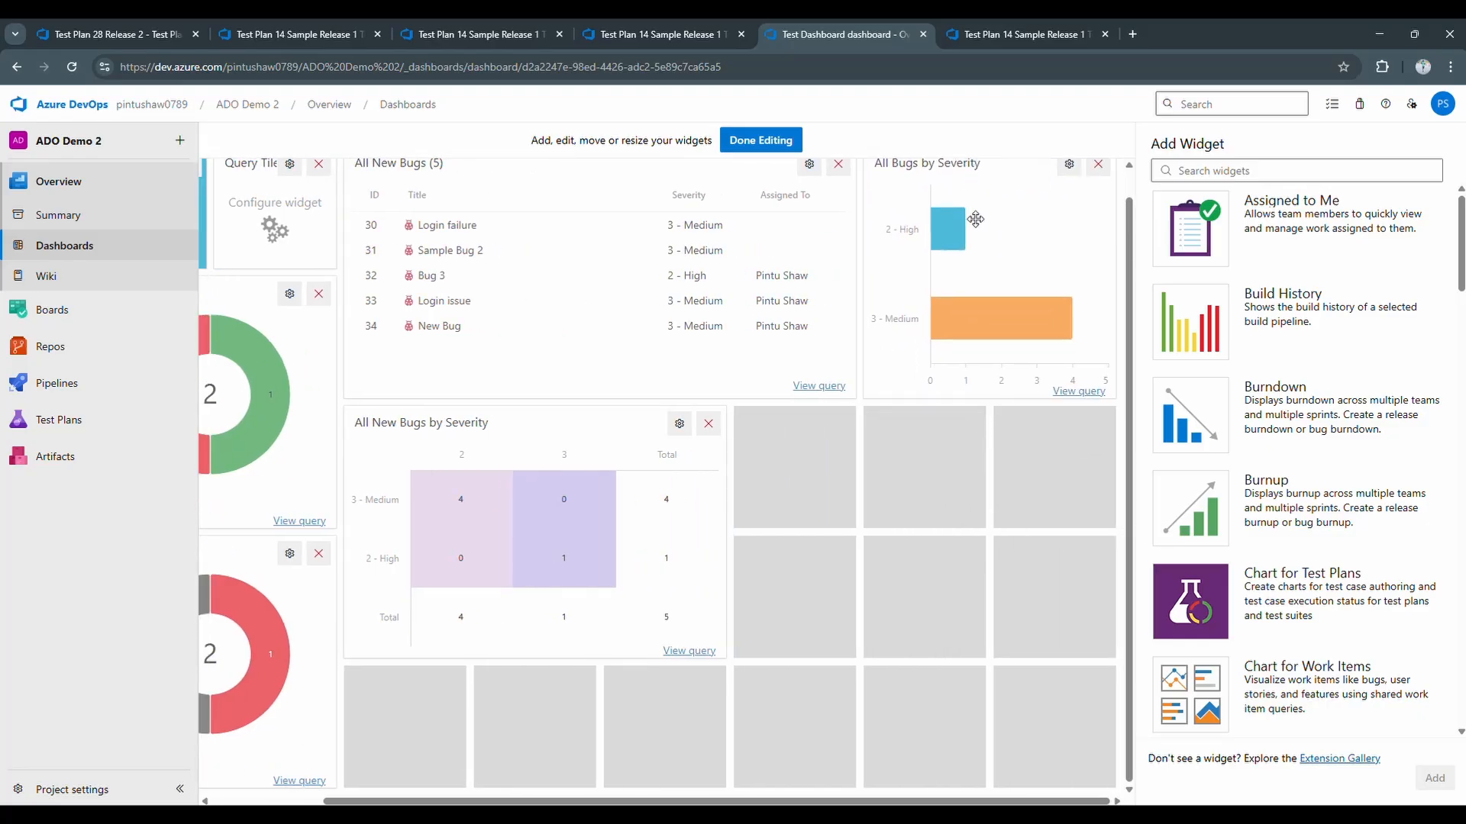
{"action": "left_click", "coordinate": [760, 140]}
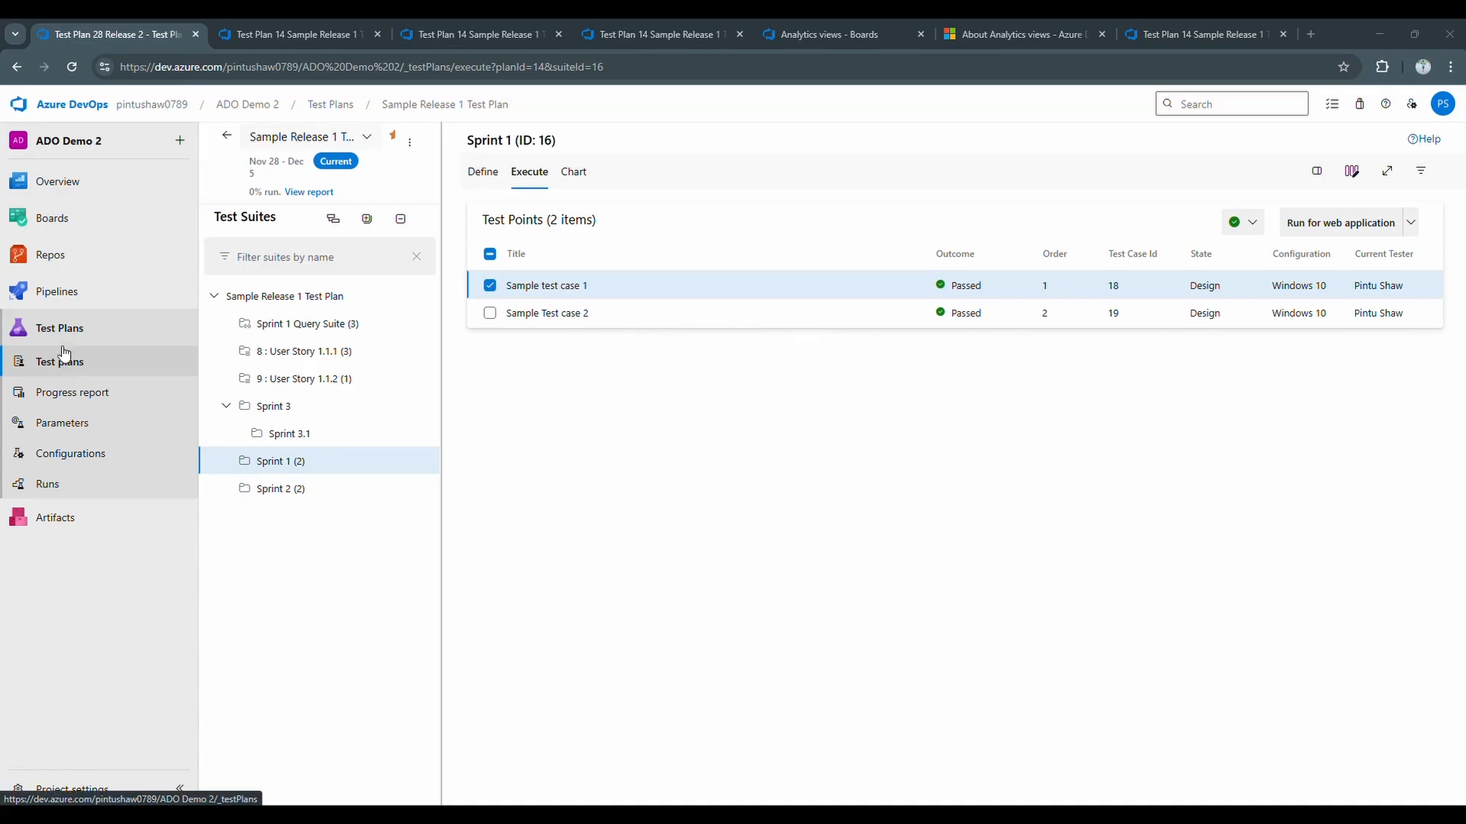
- Open the Boards analytics views, inspect the details of the shared Bugs - Today view, and close them
{"action": "mouse_move", "coordinate": [66, 306]}
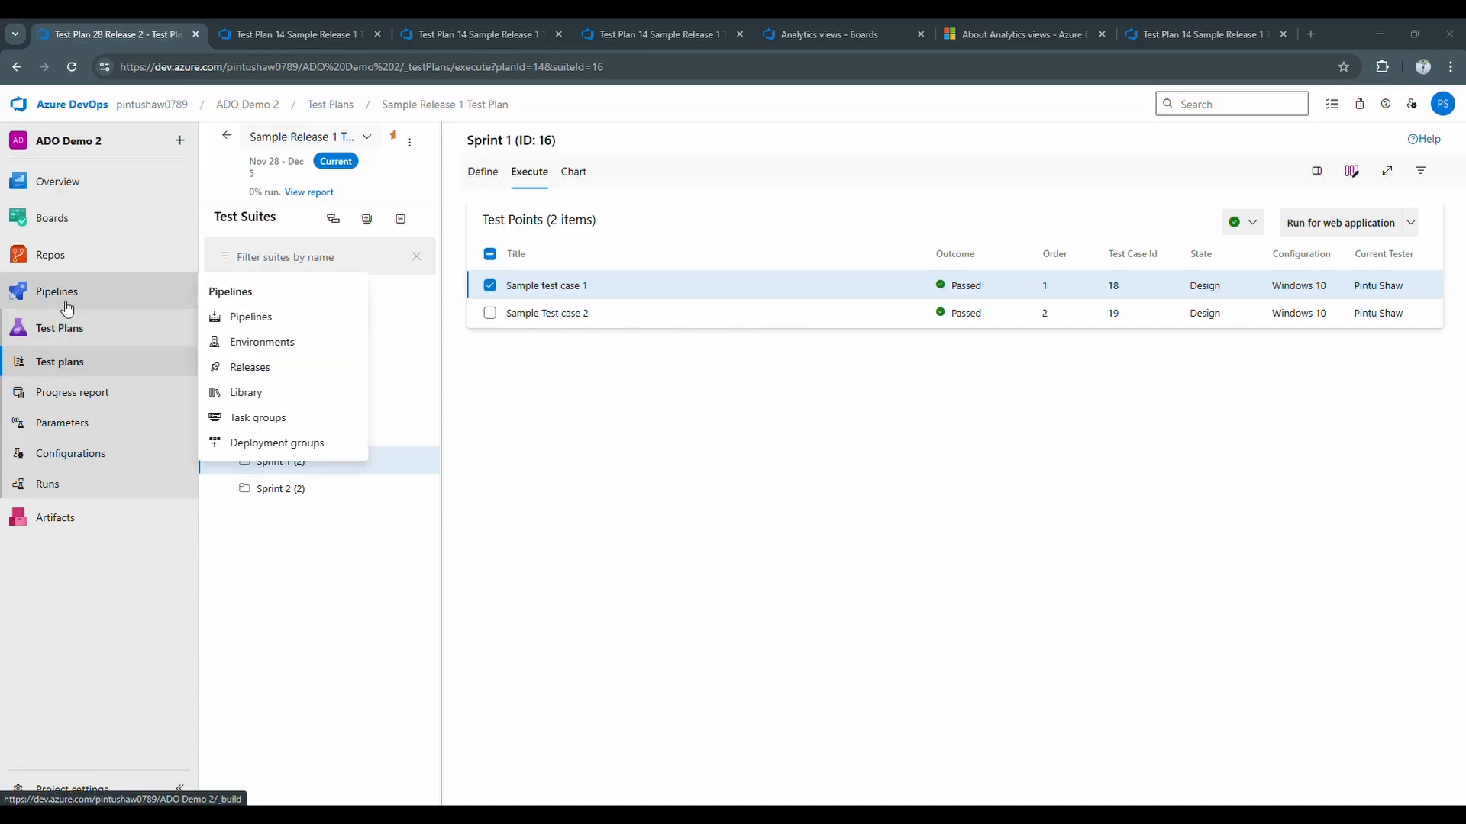
{"action": "left_click", "coordinate": [73, 225]}
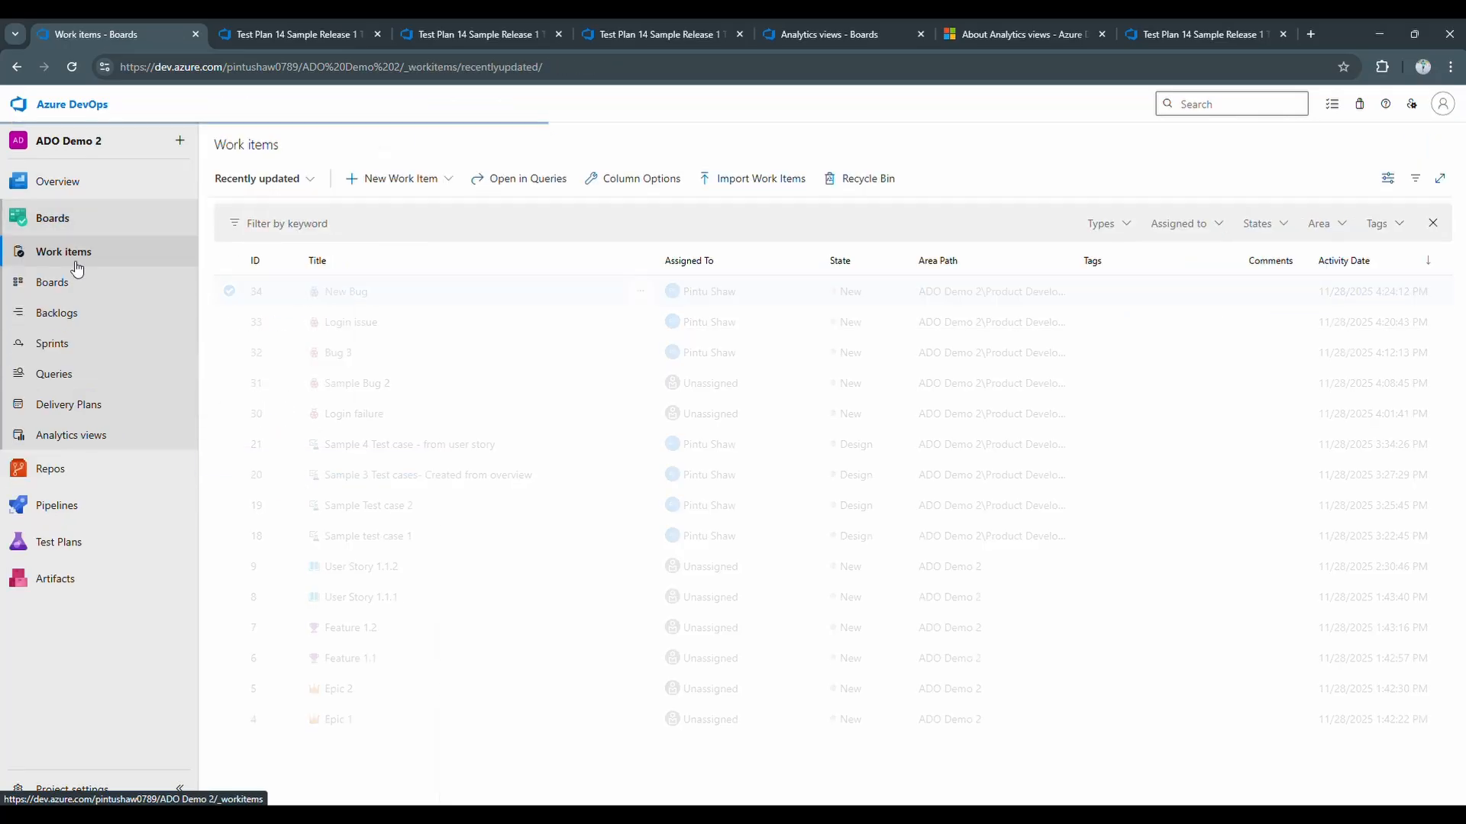
{"action": "left_click", "coordinate": [80, 443]}
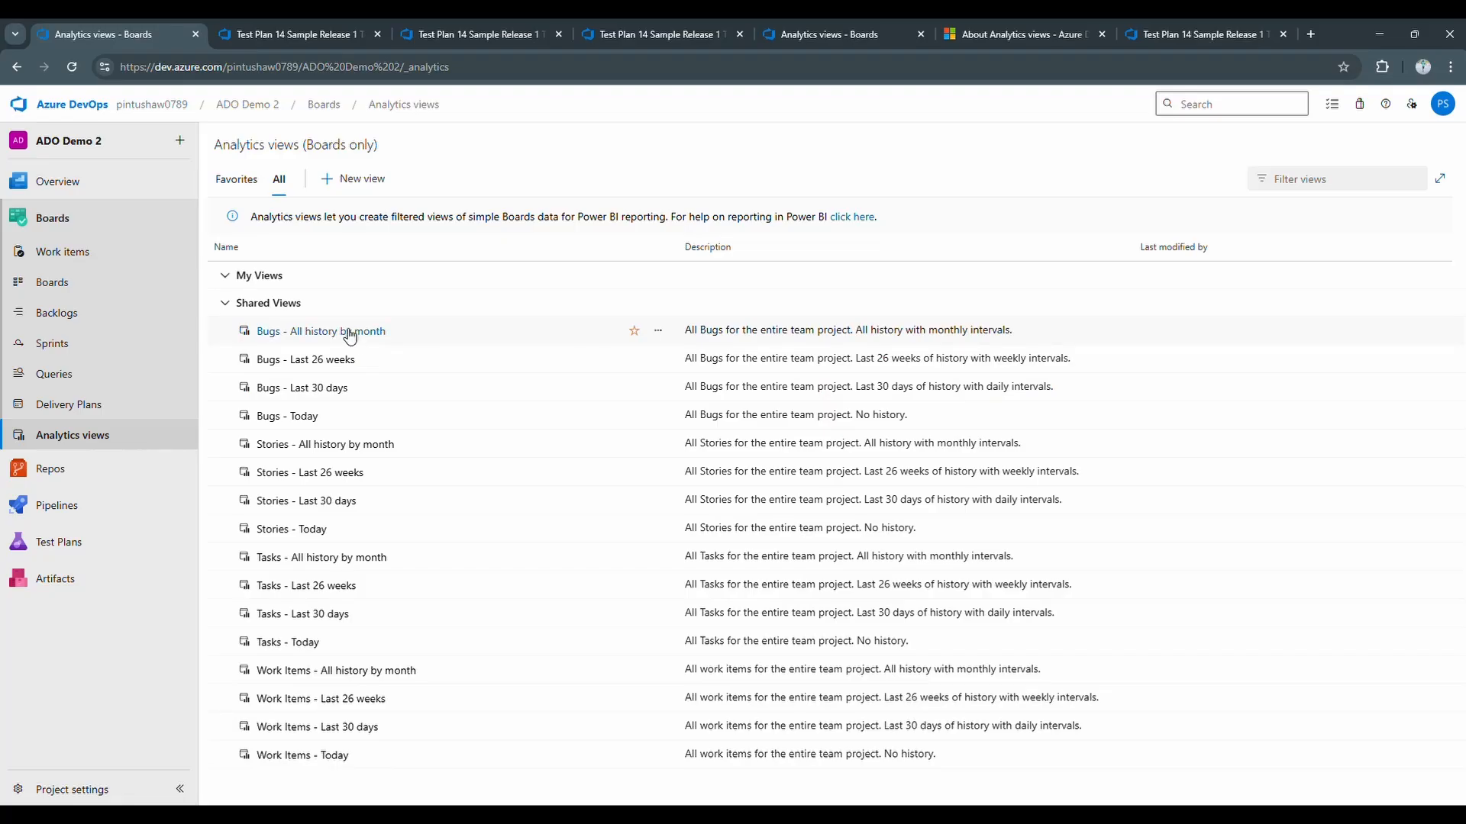
{"action": "left_click", "coordinate": [285, 421]}
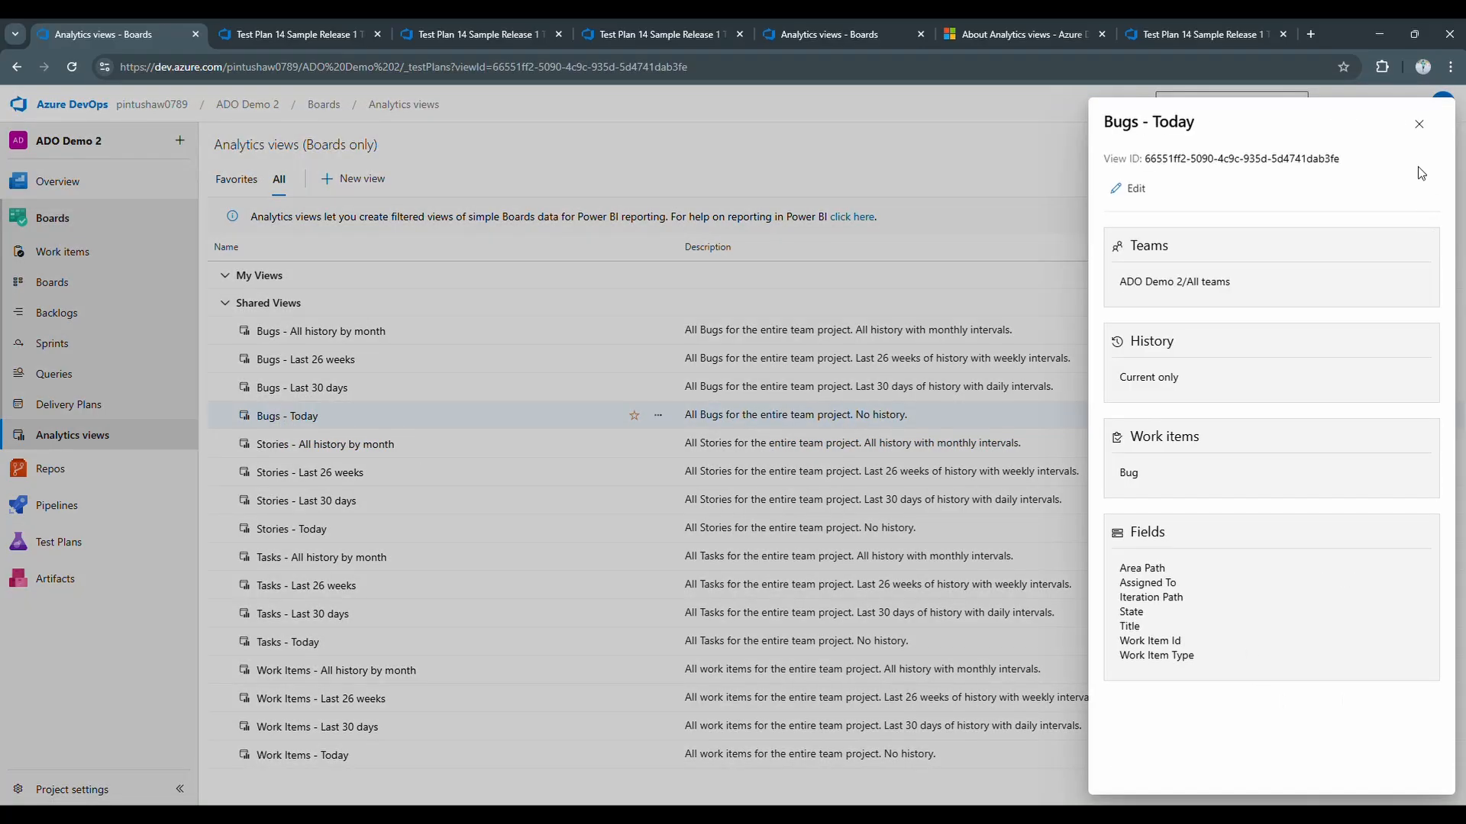
{"action": "left_click", "coordinate": [1419, 123]}
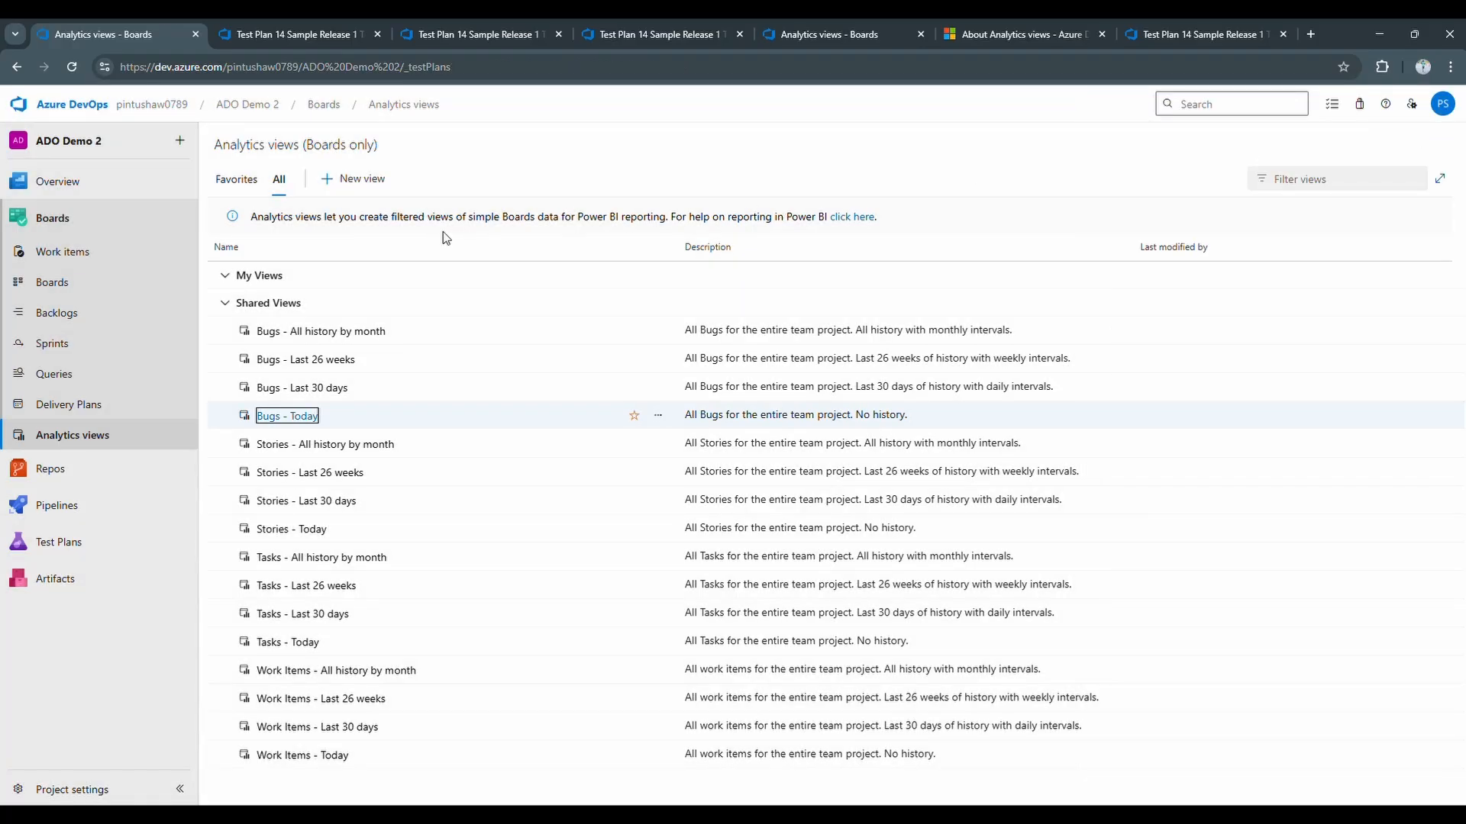
- Examine the Power BI reporting note and the actions offered for the Stories - Last 26 weeks view
{"action": "left_click_drag", "start_coordinate": [494, 218], "coordinate": [666, 227]}
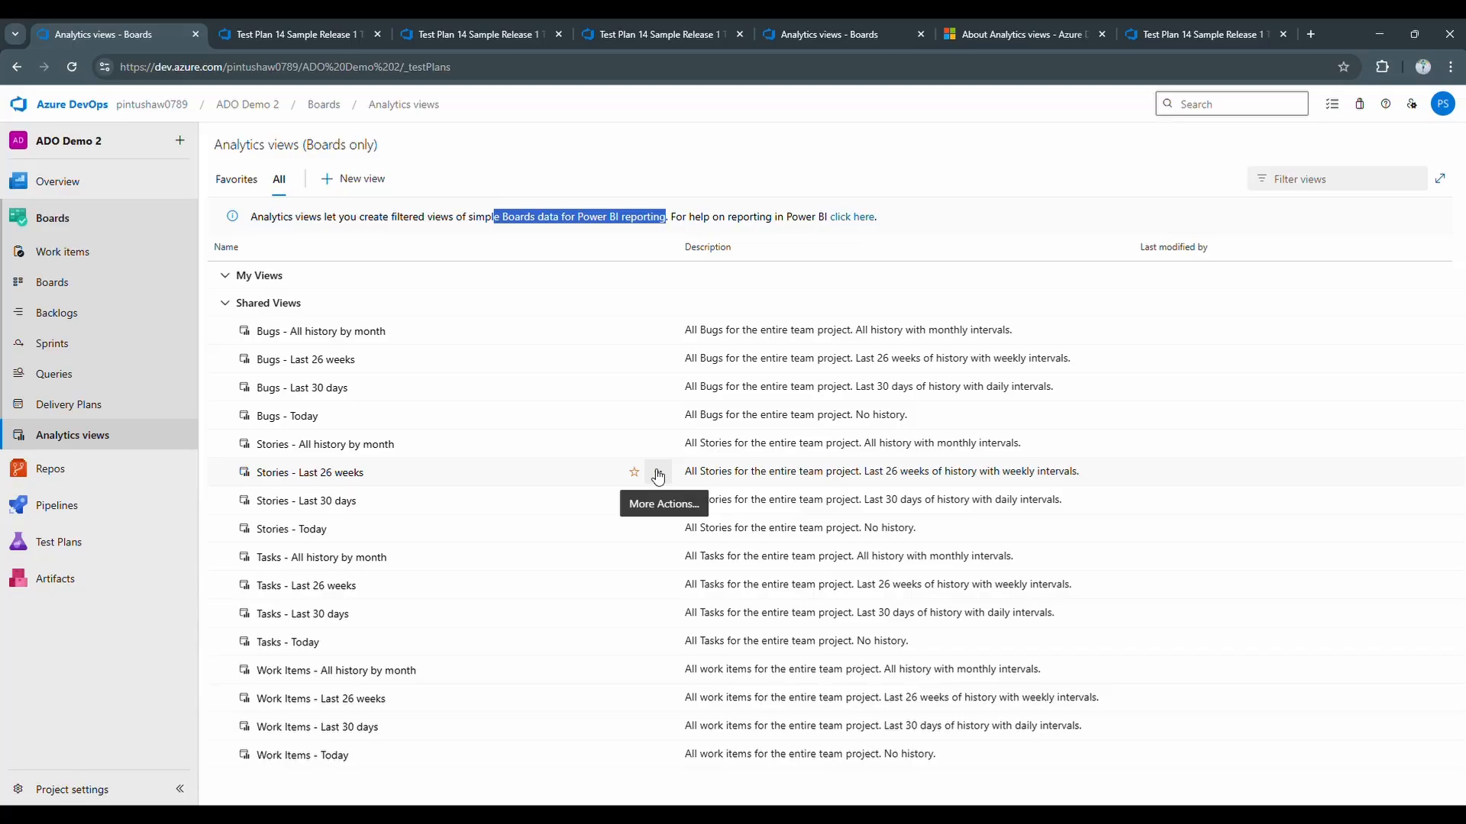
{"action": "left_click", "coordinate": [657, 474]}
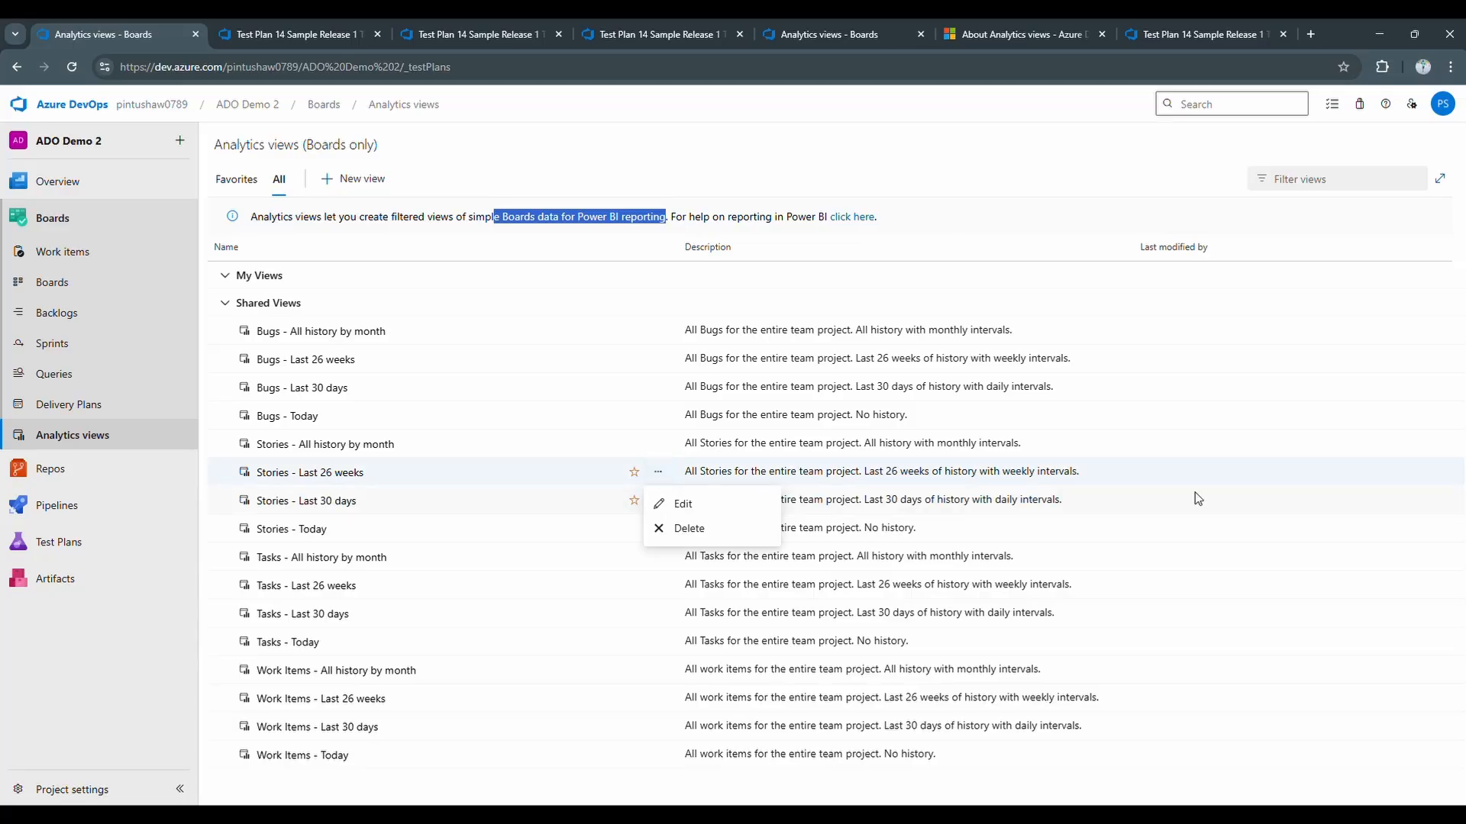
{"action": "left_click", "coordinate": [1040, 174]}
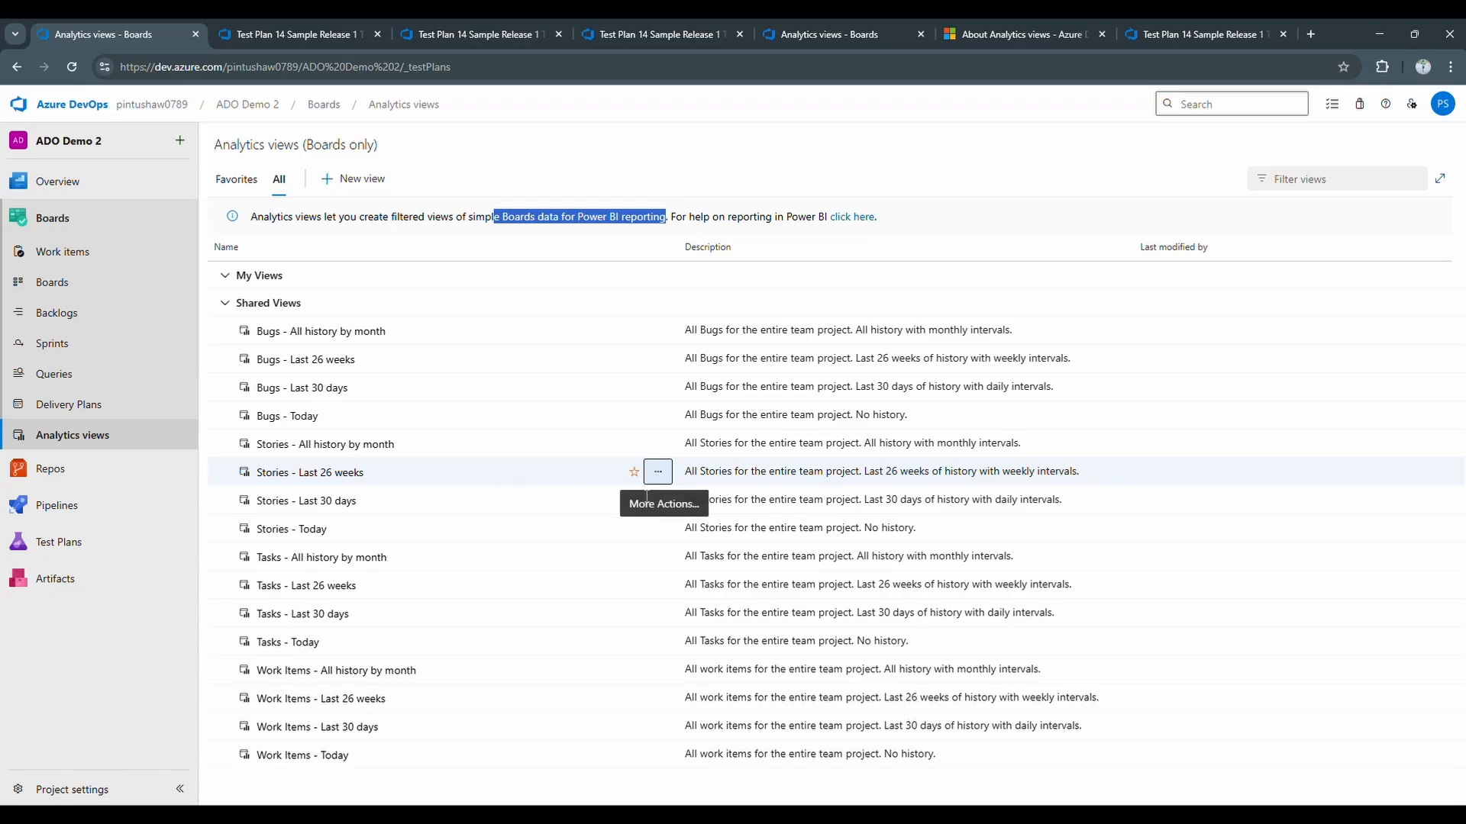
{"action": "left_click", "coordinate": [86, 641]}
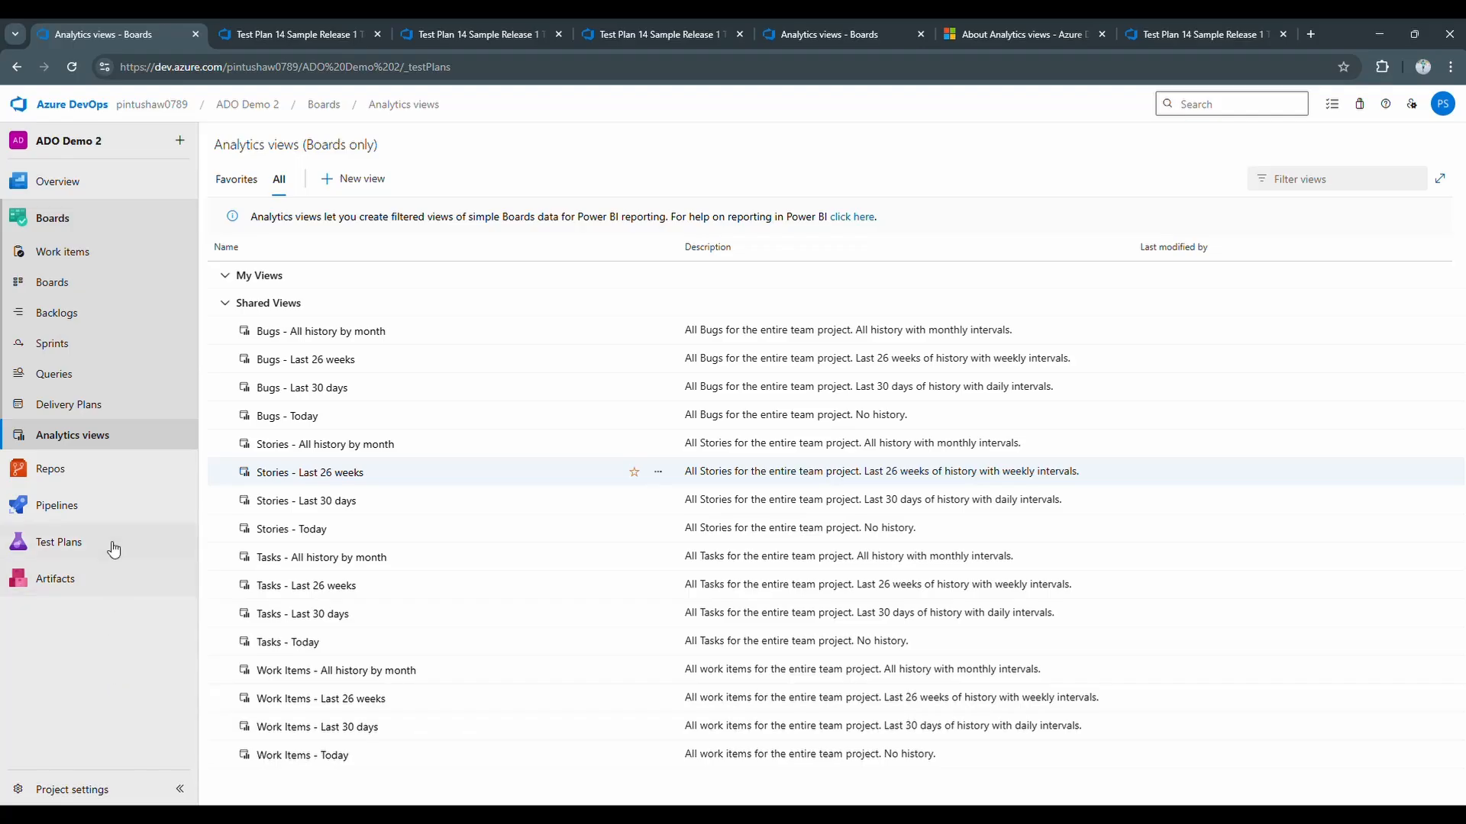
- Return to the project's Test Dashboard to review its arranged widgets
{"action": "left_click", "coordinate": [88, 180]}
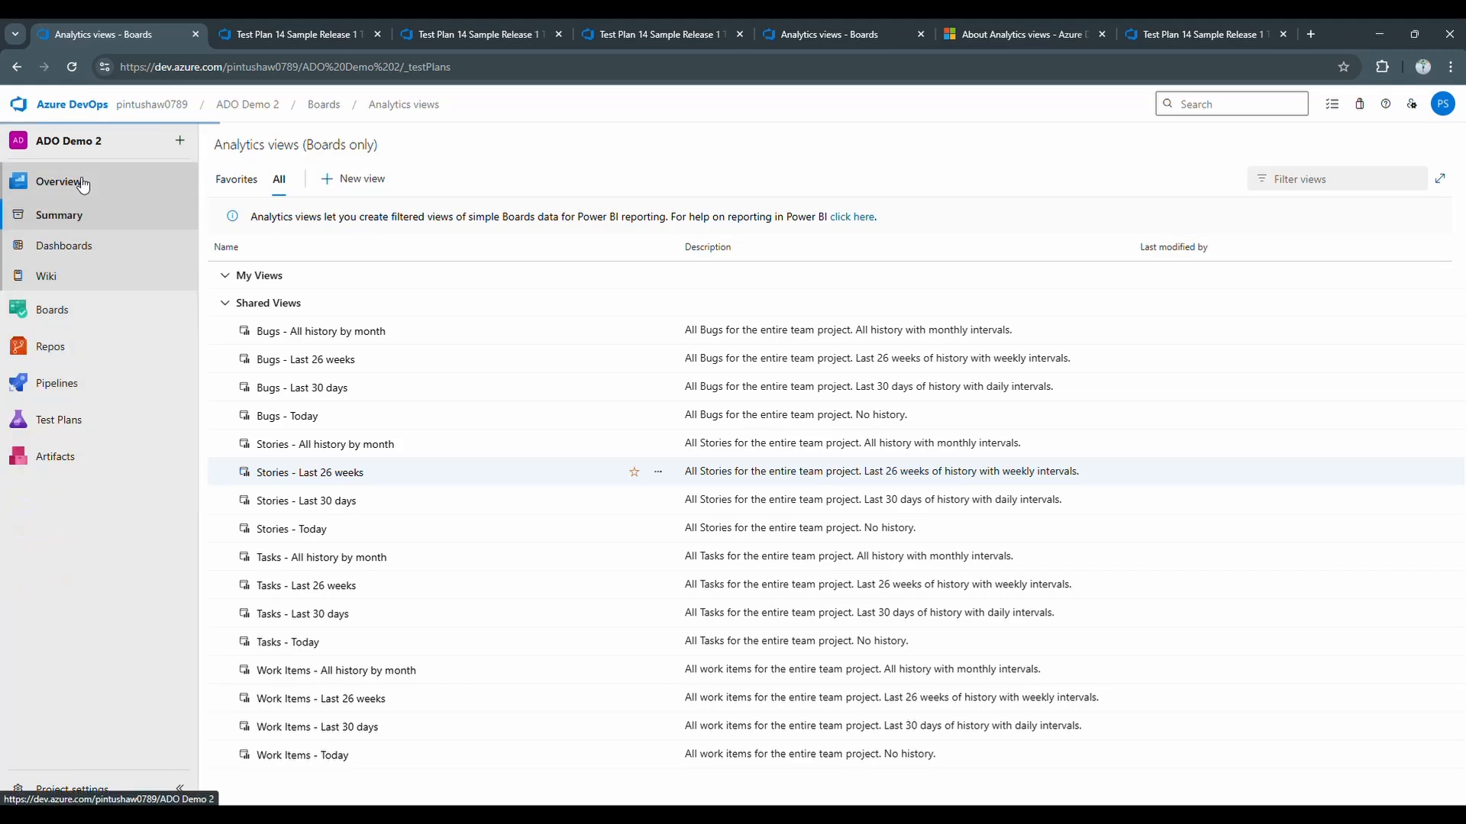
{"action": "left_click", "coordinate": [93, 248]}
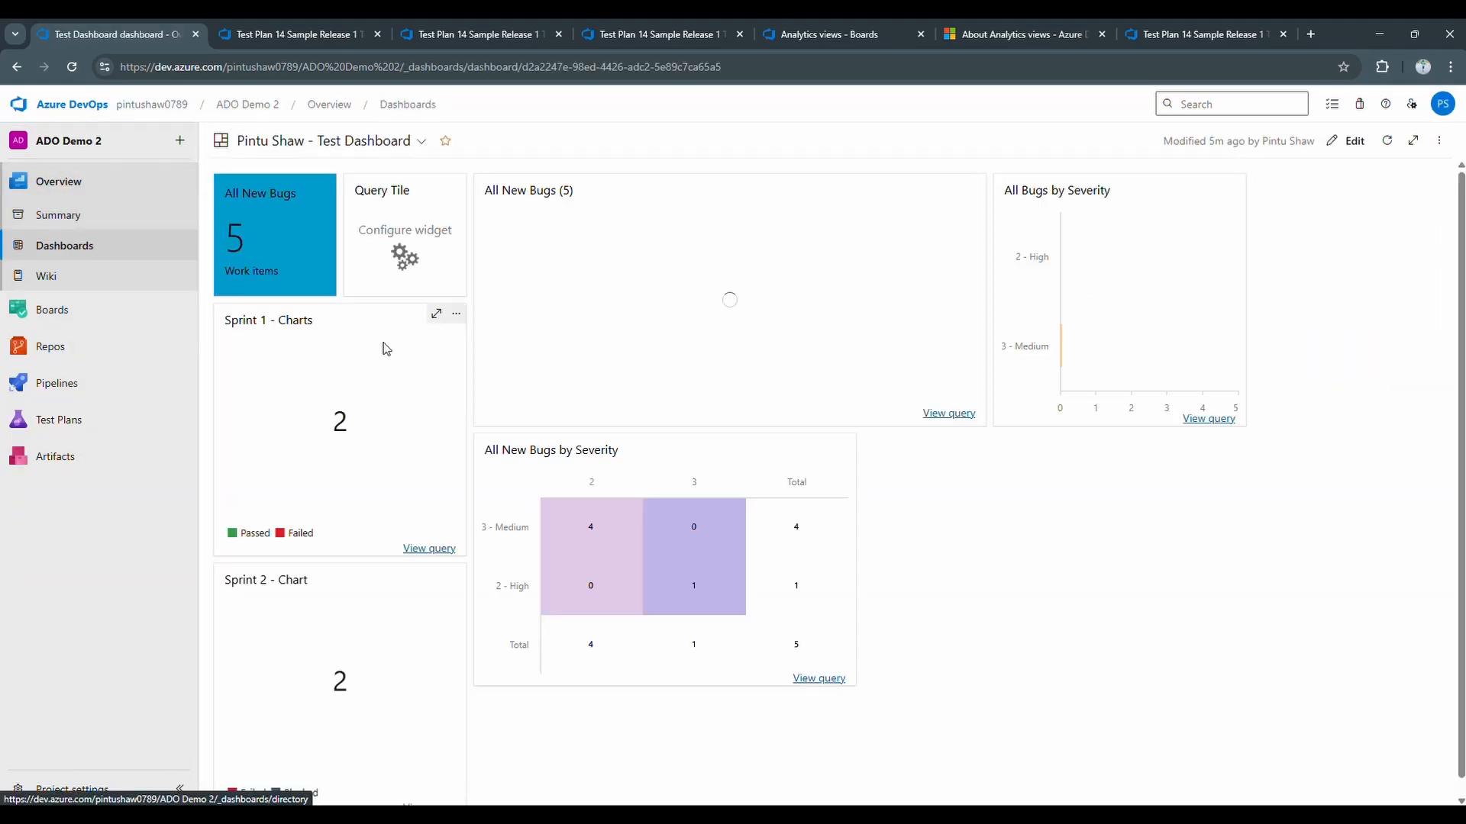